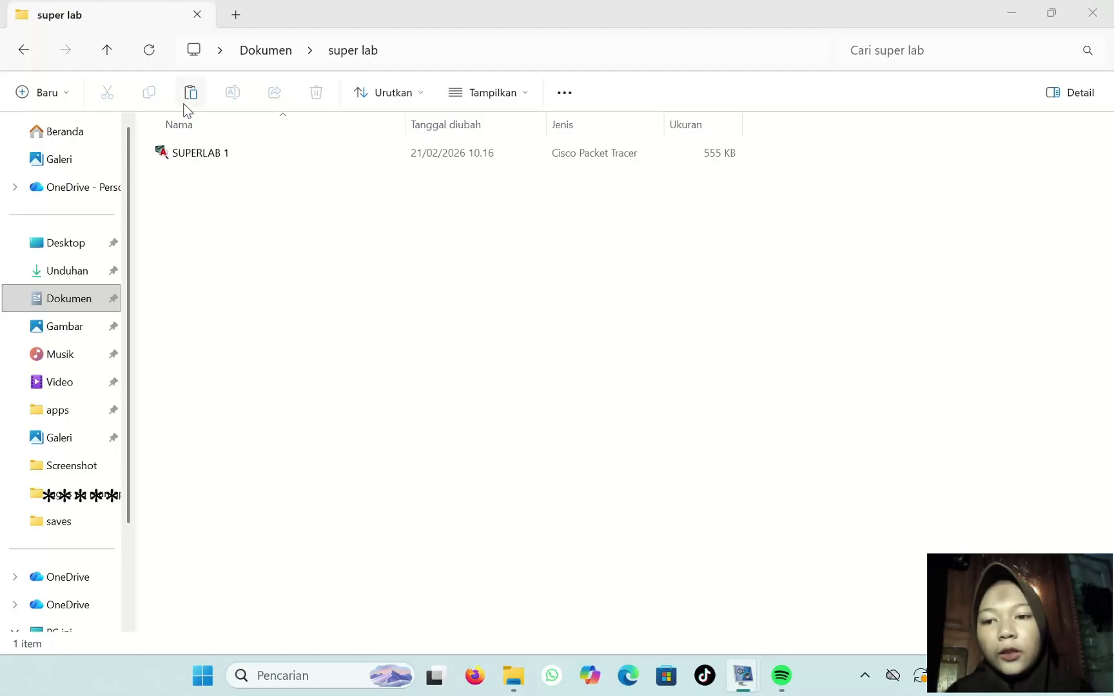
Step: Open SUPERLAB 1.pka from the super lab folder in Packet Tracer
double_click(195, 154)
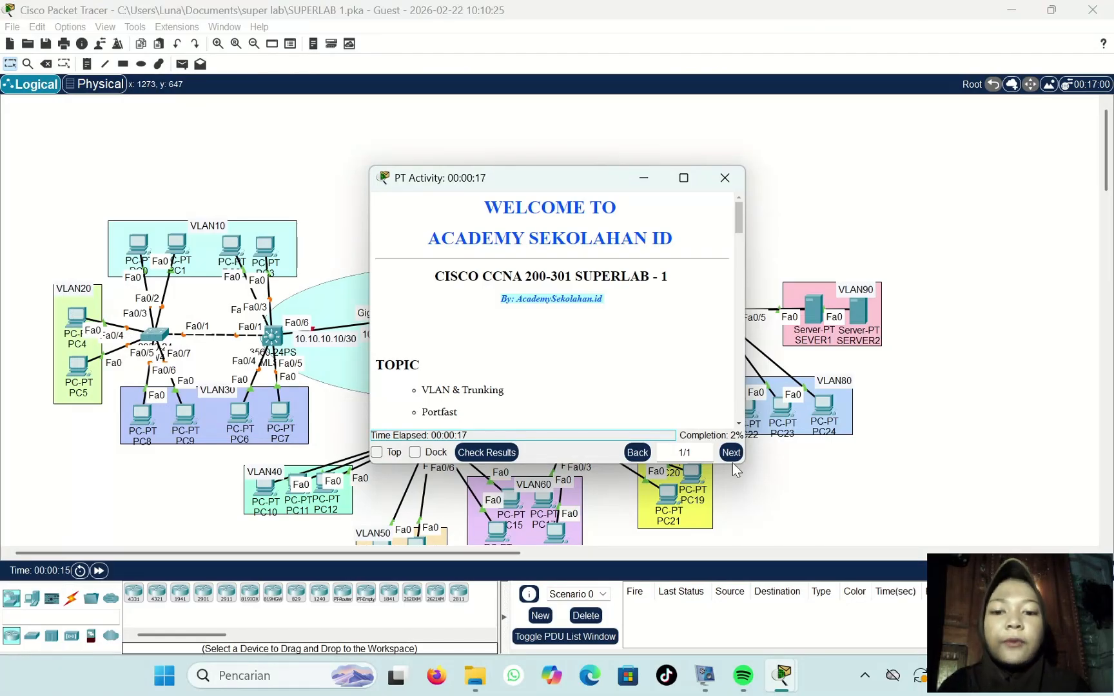
Step: Dock the activity instructions beside the topology and scroll down to the Part 2 VLAN/trunking tasks
click(415, 452)
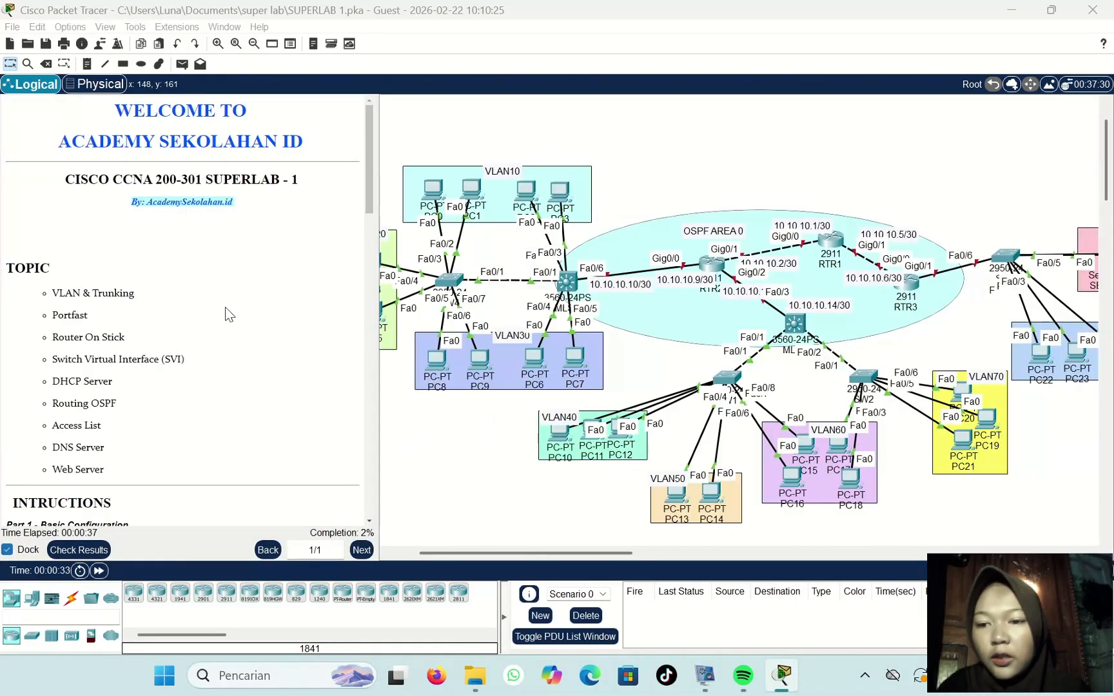
scroll(225, 307, down, 3)
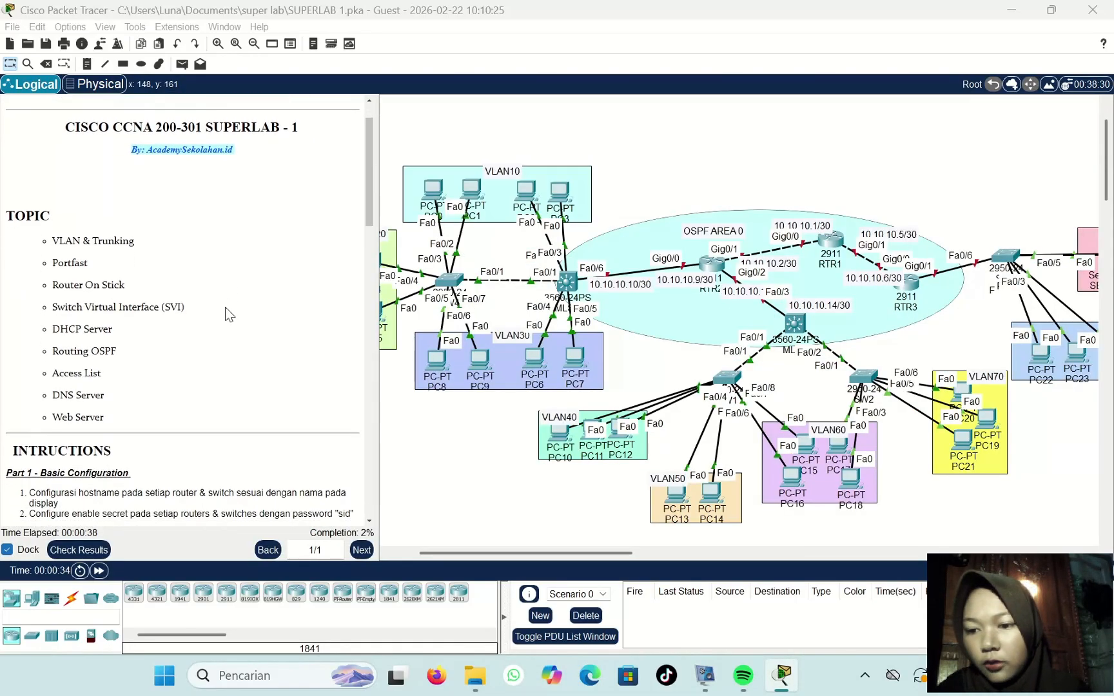
scroll(142, 434, down, 3)
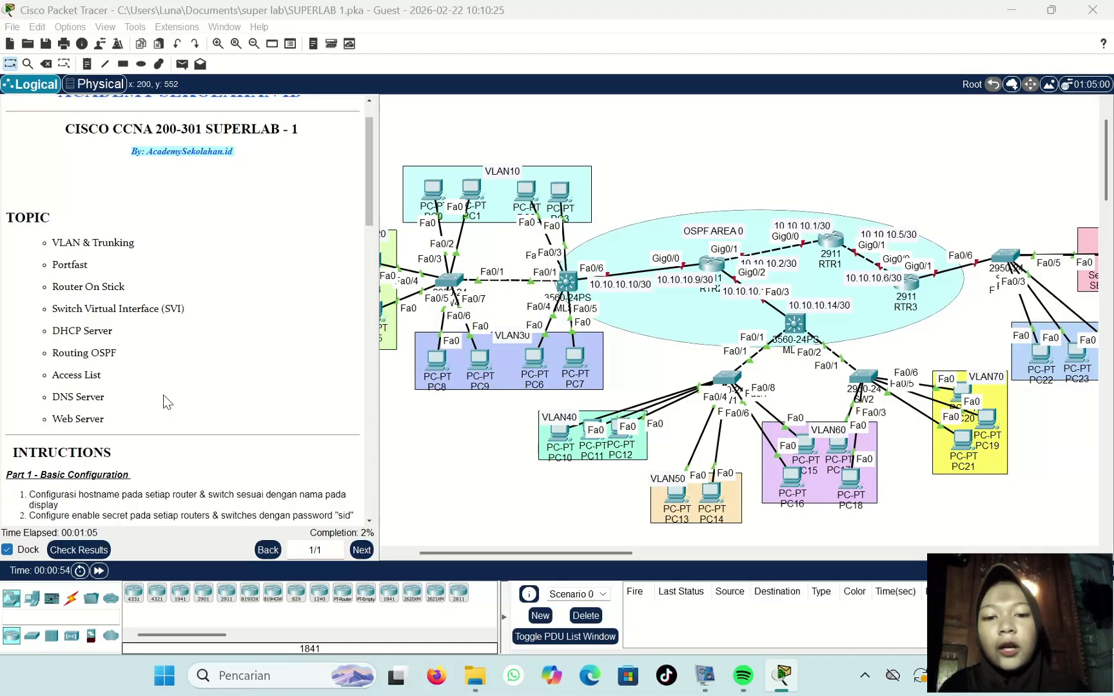
scroll(163, 395, down, 8)
scroll(155, 361, up, 5)
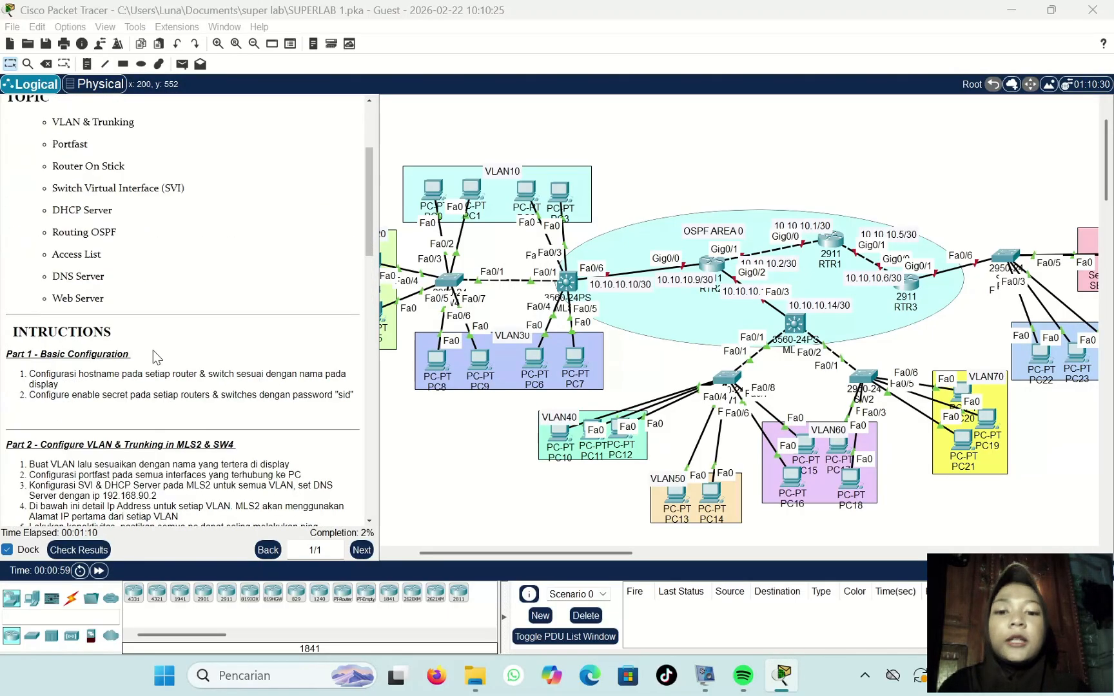
scroll(147, 343, down, 2)
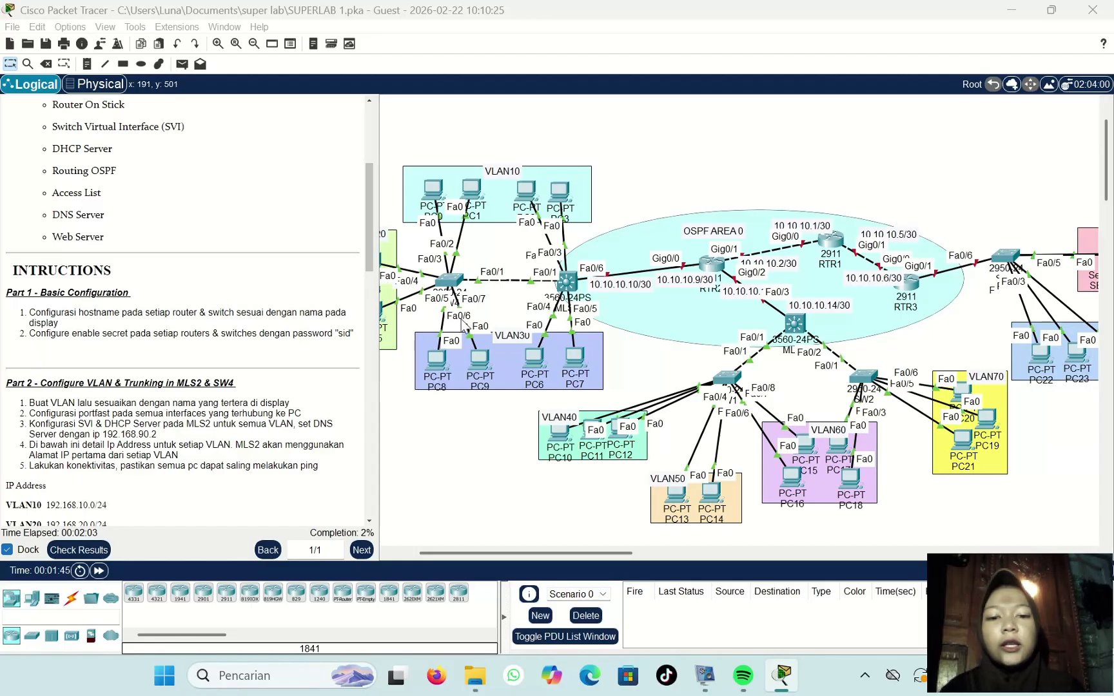
Step: In SW4's CLI, set hostname SW4 and an enable secret with the lab password
click(454, 282)
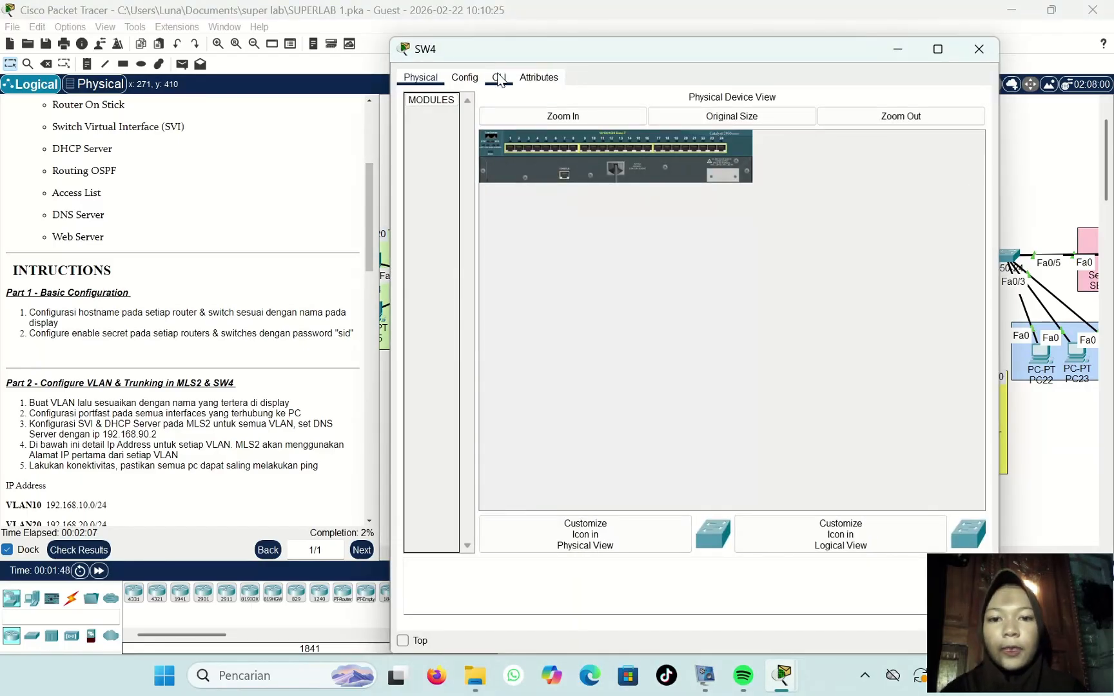
click(499, 76)
key(Return)
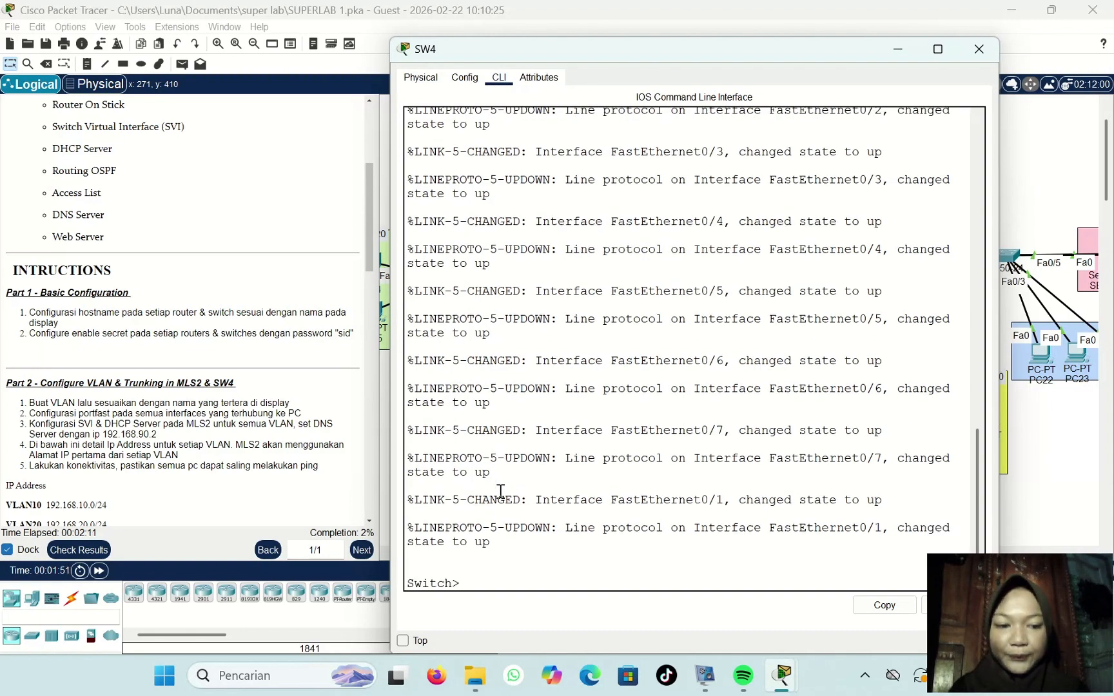
text(ena)
key(Return)
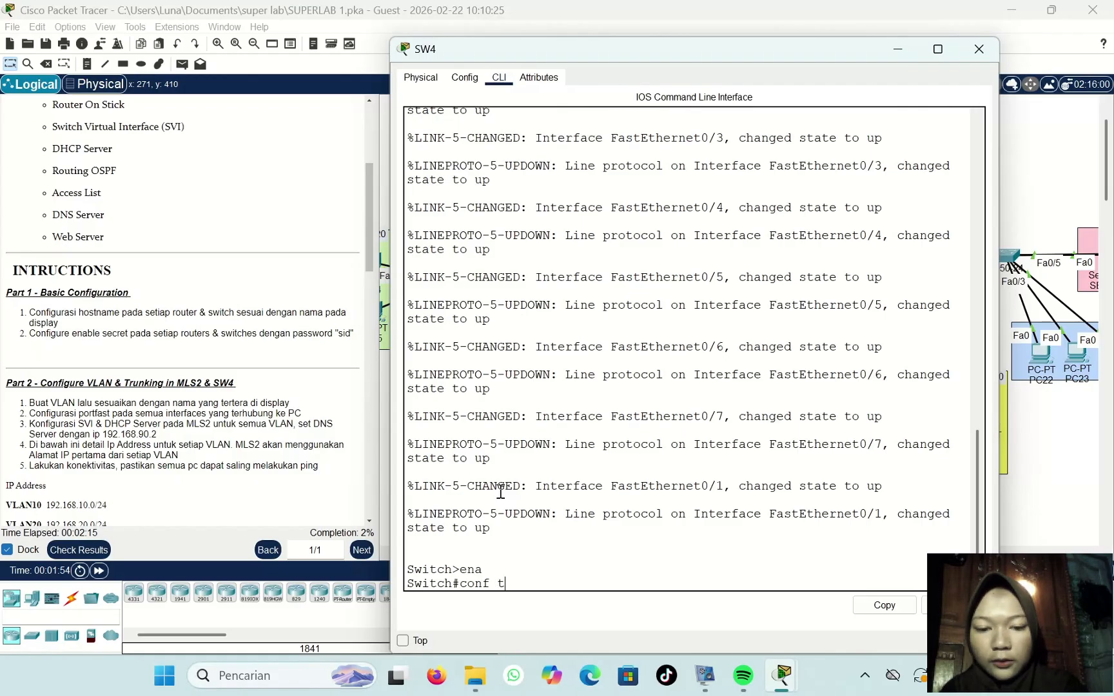
key(Return)
text(hostname)
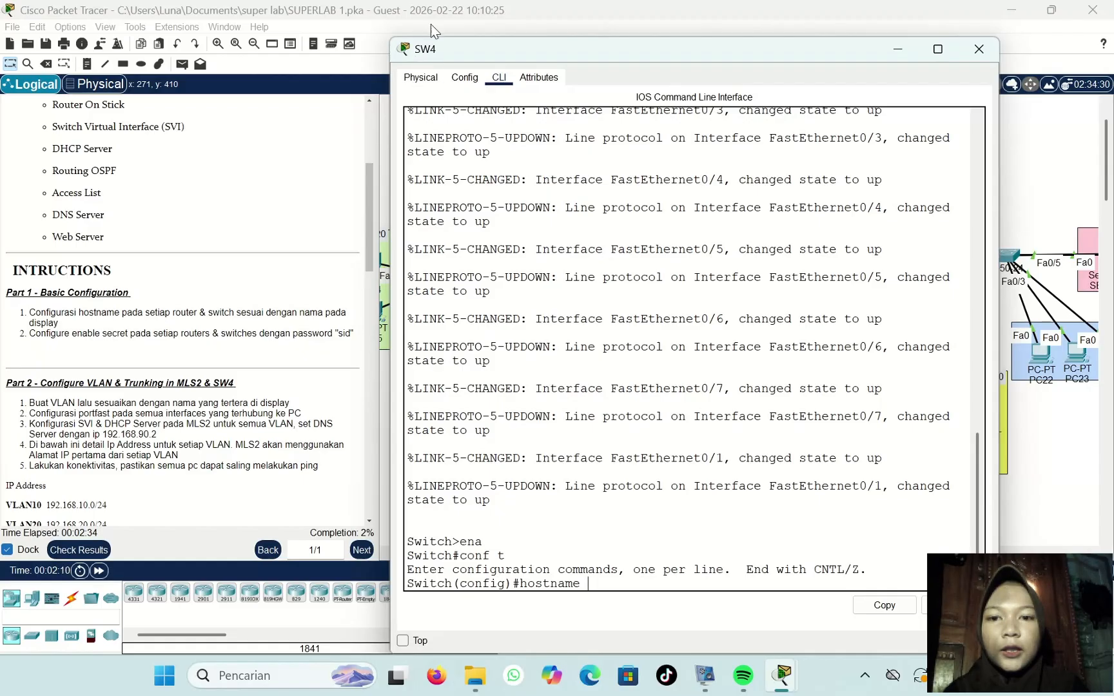
text(SW)
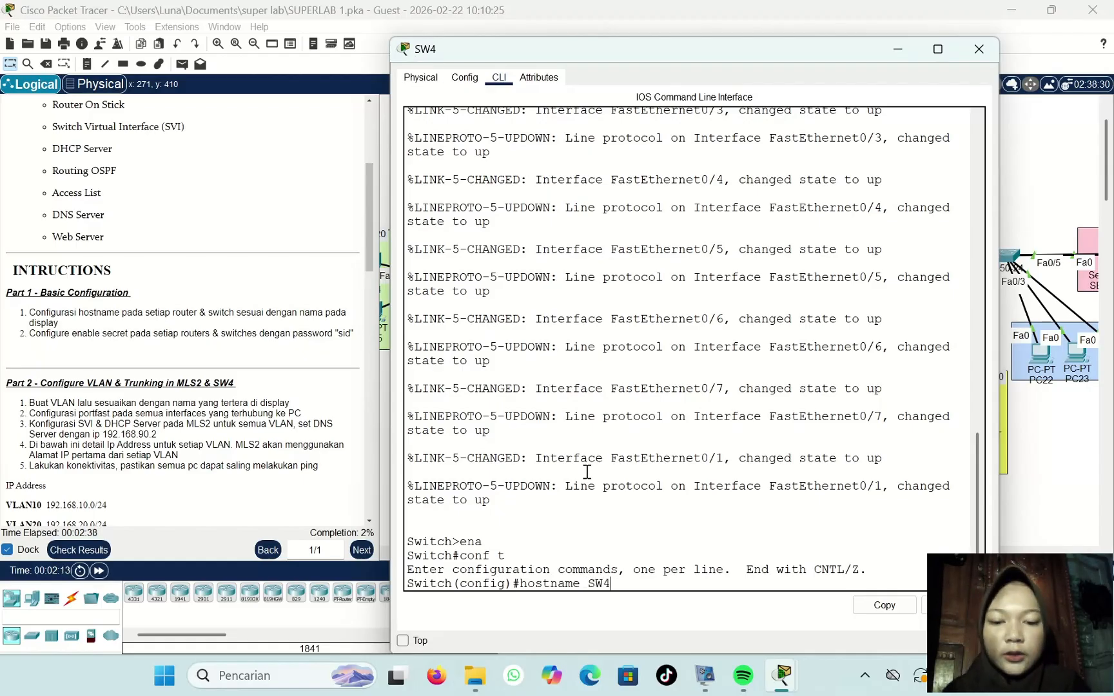
text(4)
key(Return)
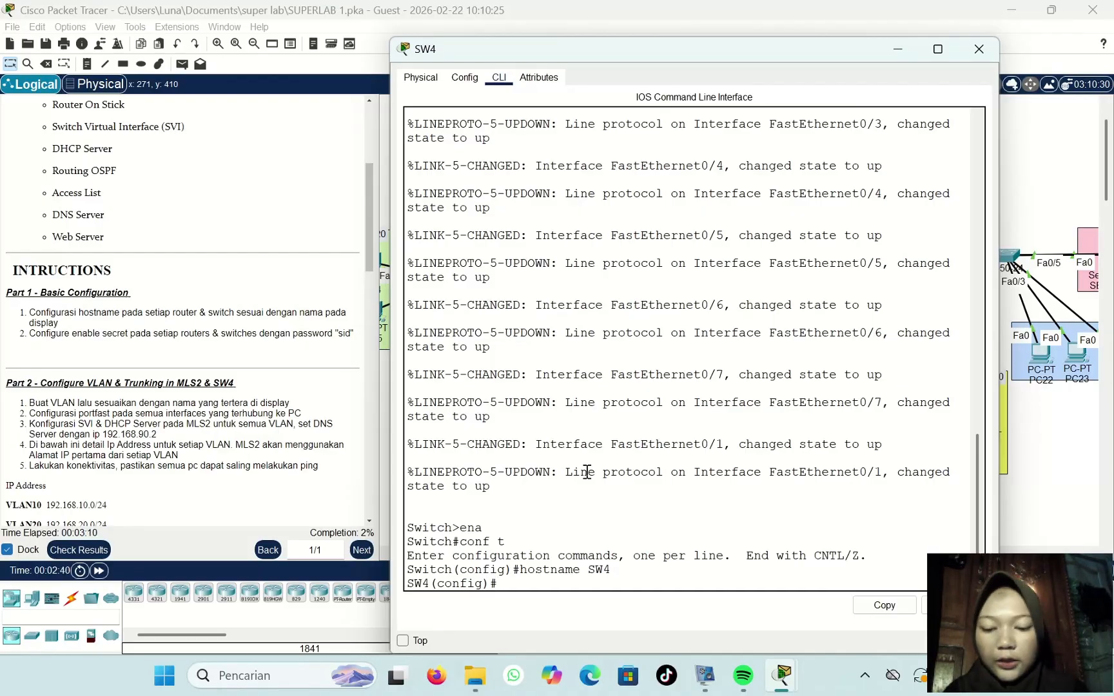
text(ena)
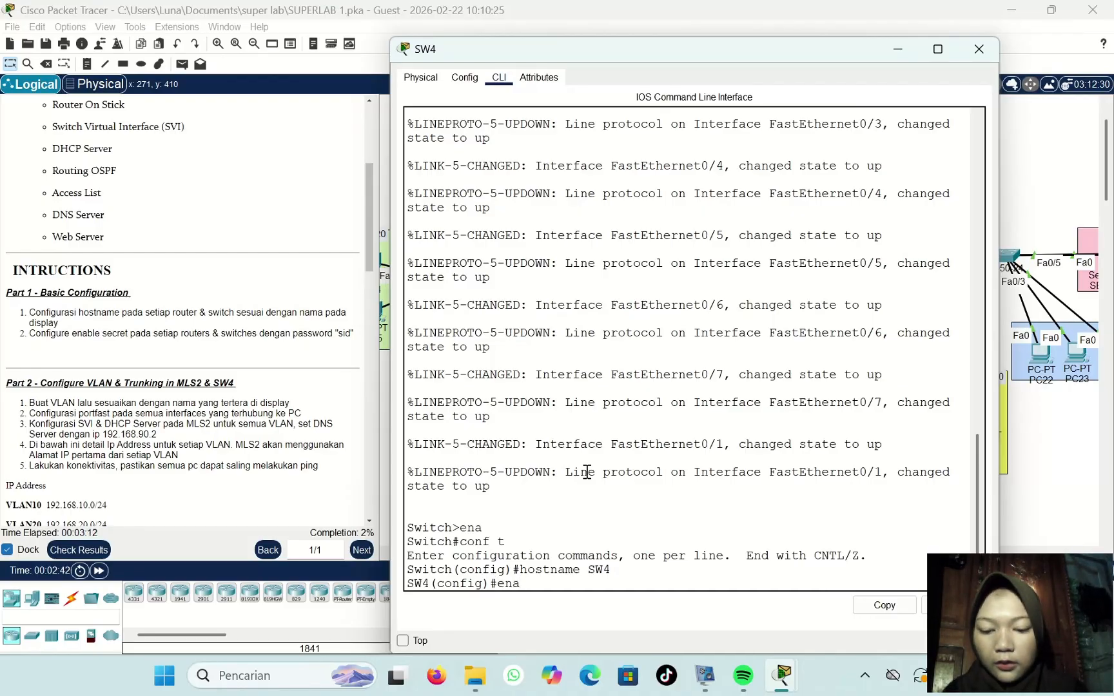
text( sec)
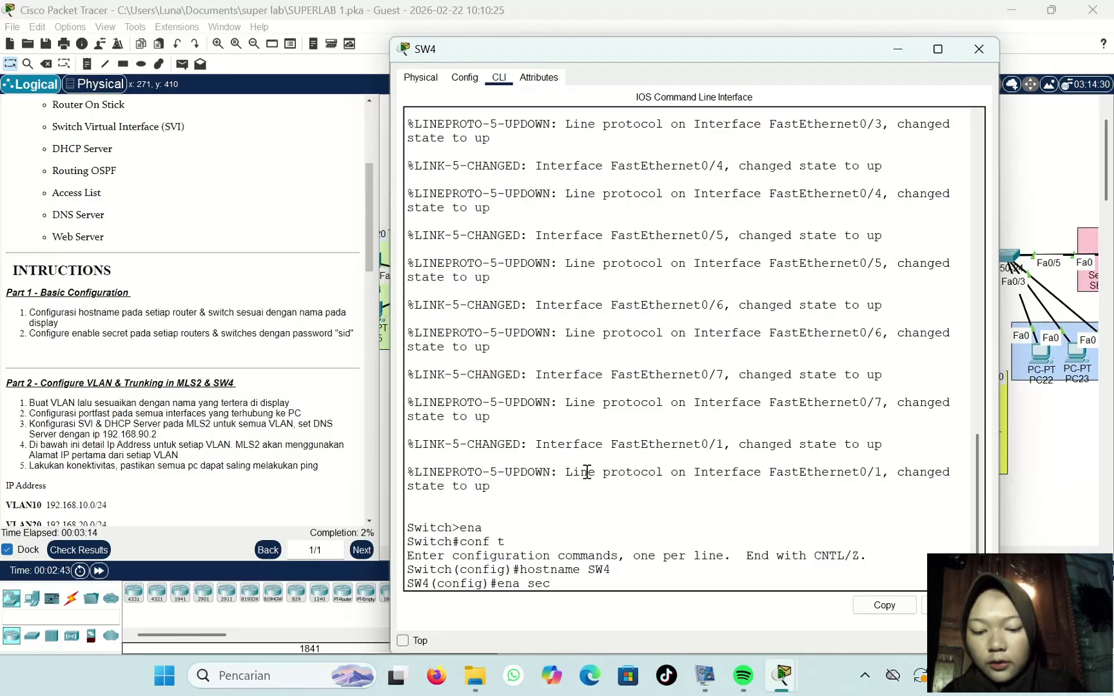
text( sid)
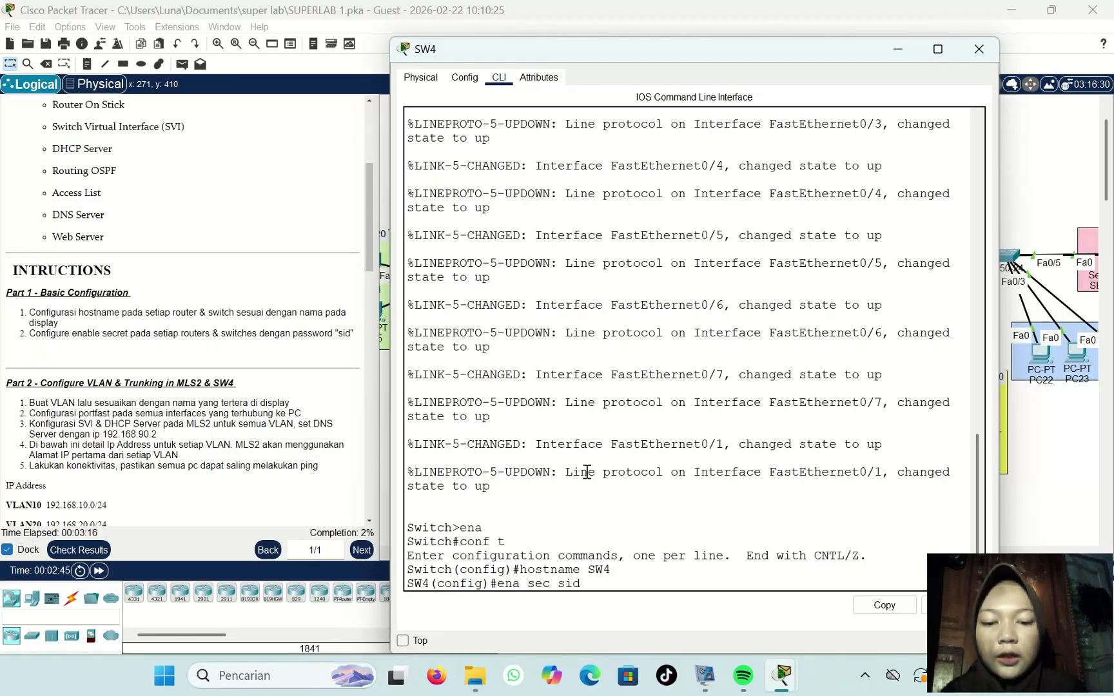
key(Return)
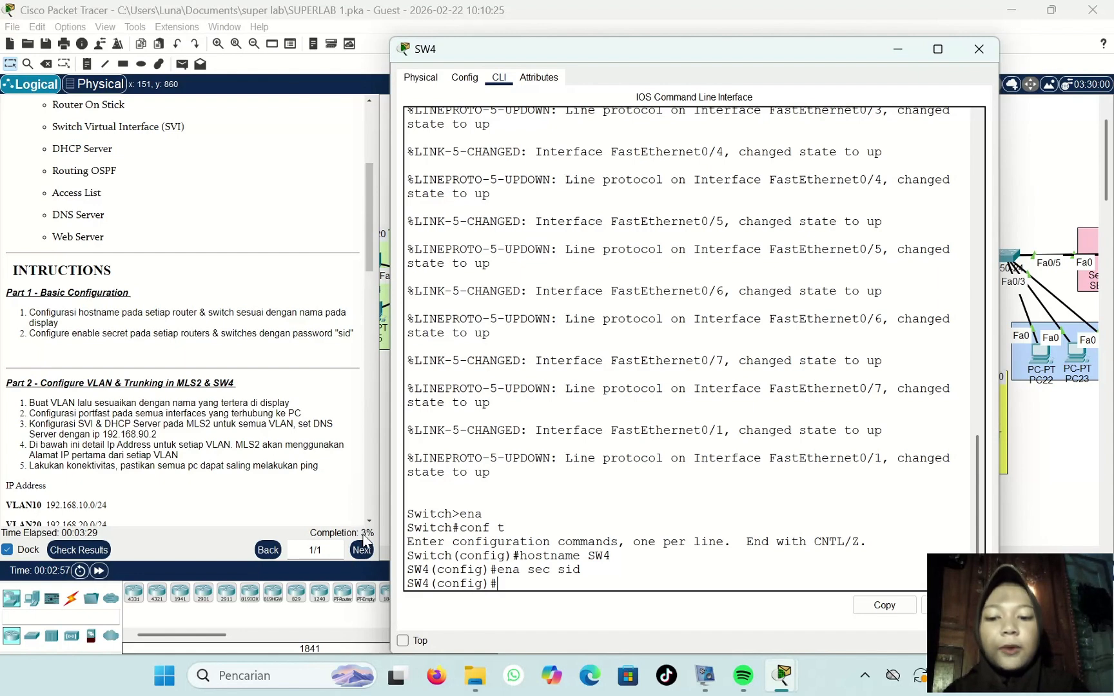
Step: Close SW4 and bring the 3560 multilayer switch's CLI into global configuration mode
click(979, 49)
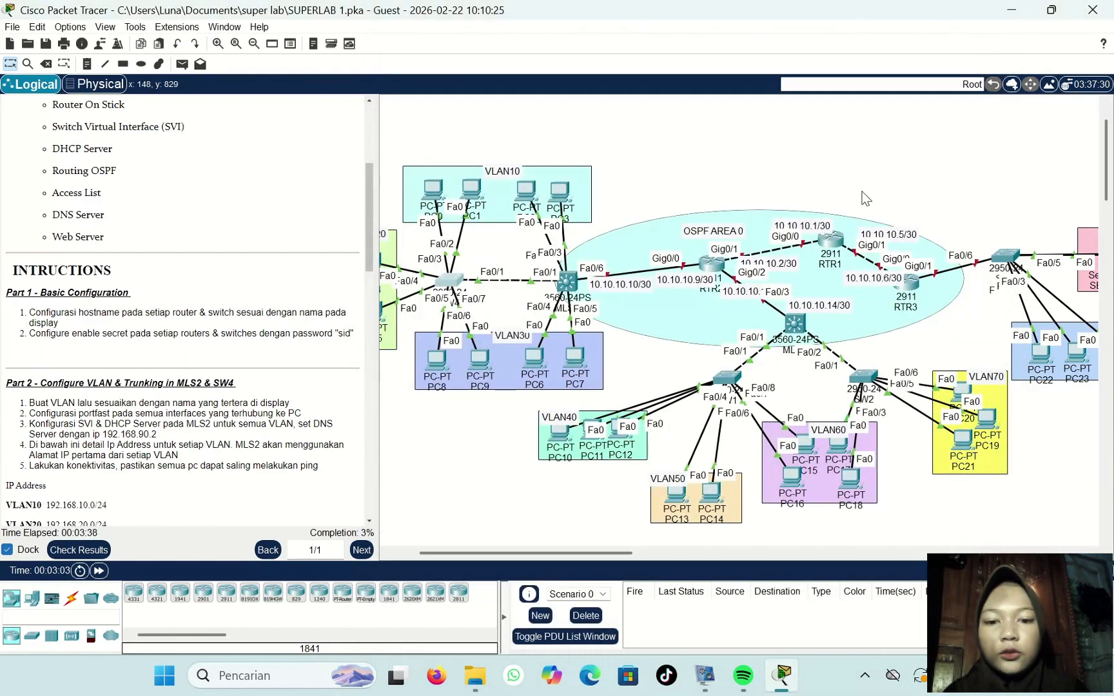
click(567, 281)
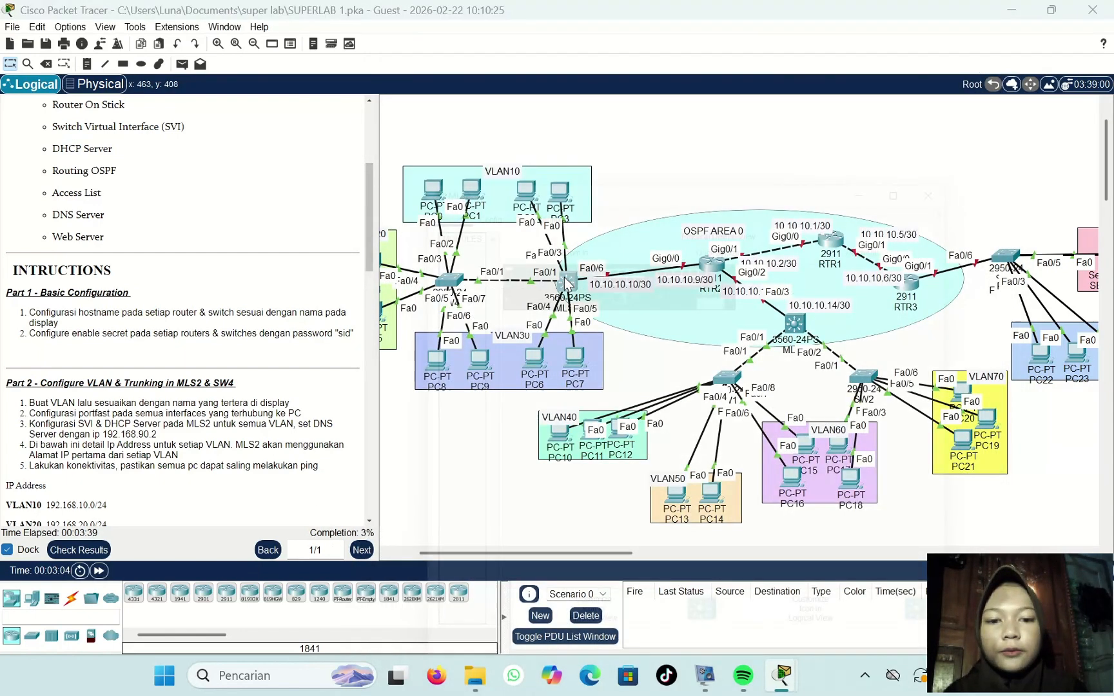
click(499, 77)
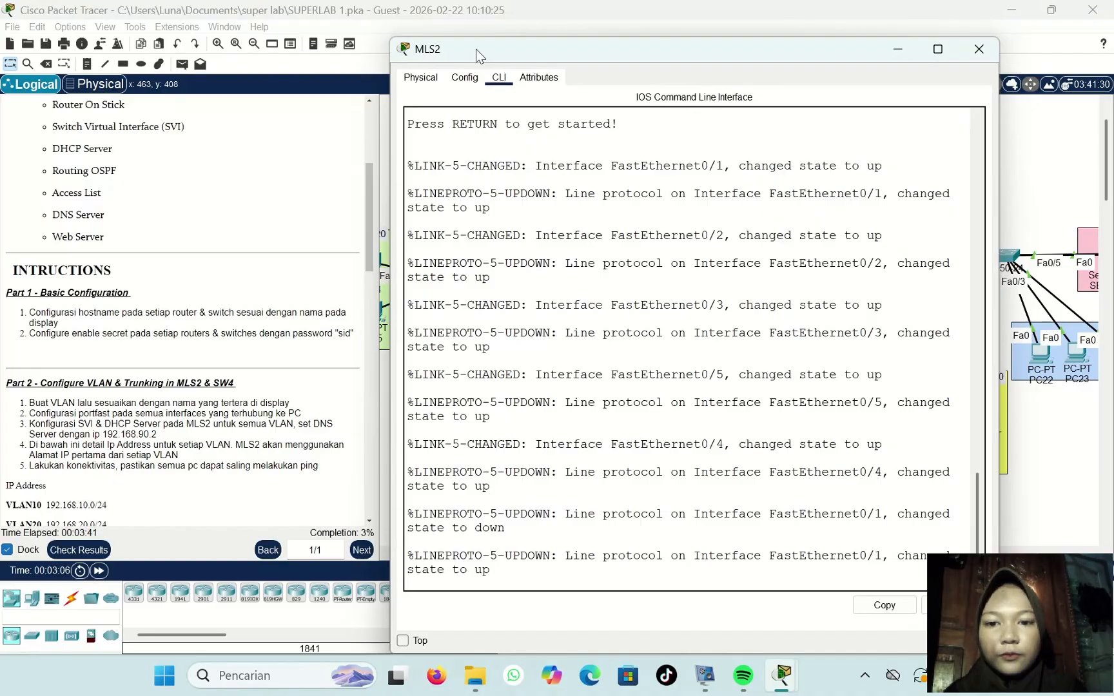
drag(475, 49, 468, 47)
key(Return)
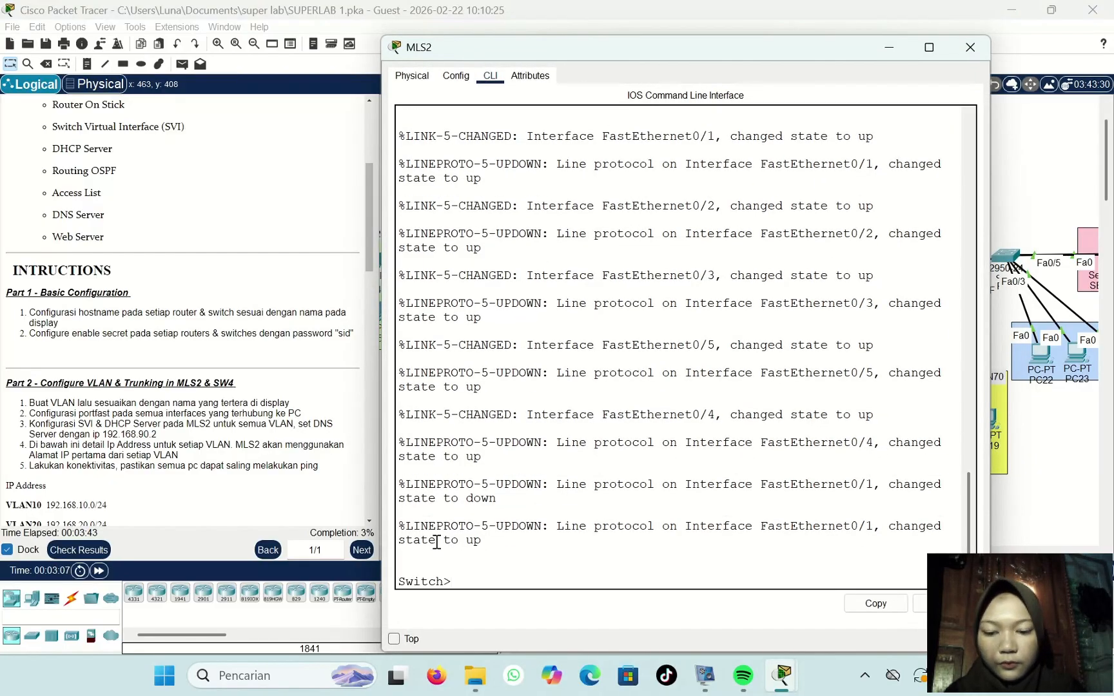
text(ena)
key(Return)
text(conf t)
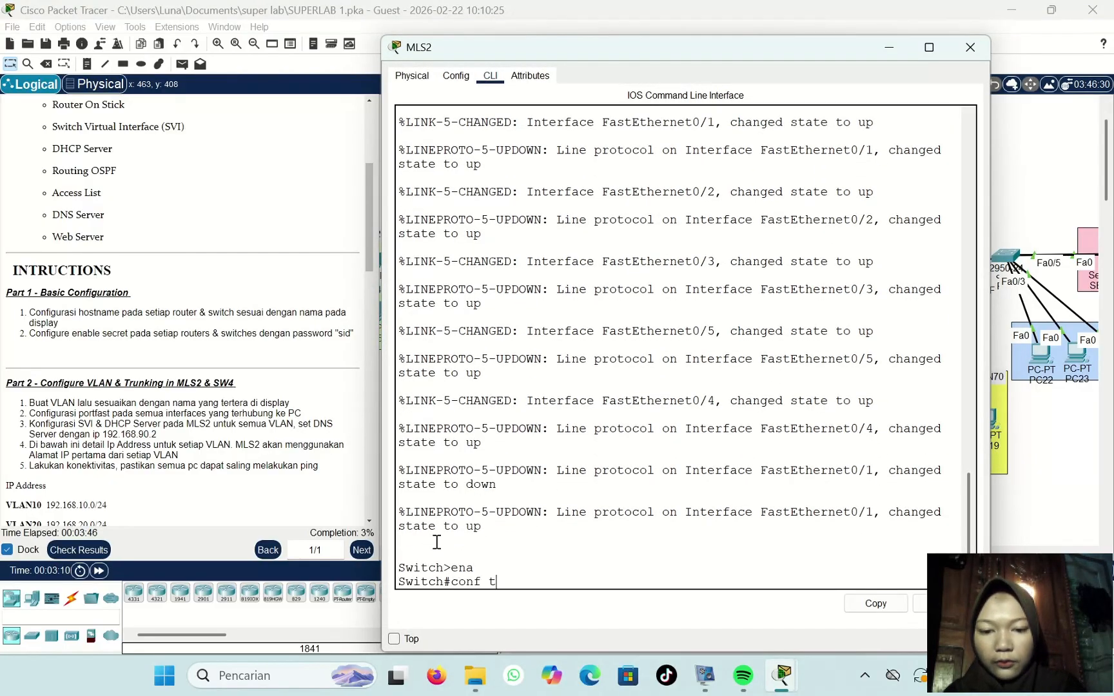
key(Return)
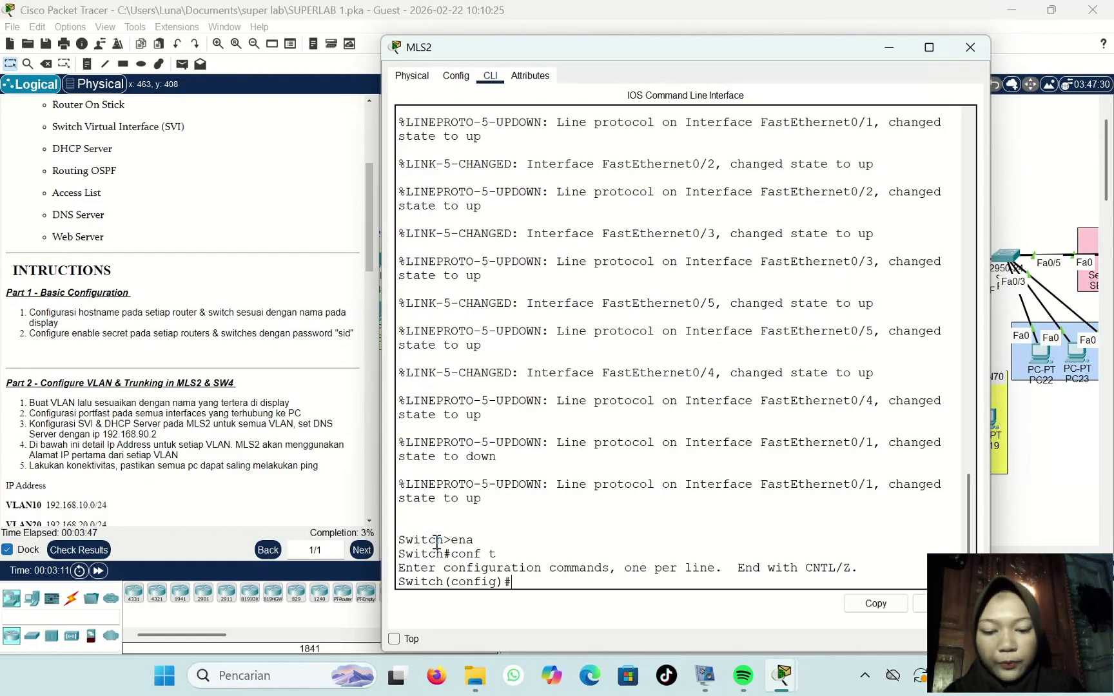
Step: Set hostname MLS2 and an enable secret with the lab password, then close the window
text(hoat)
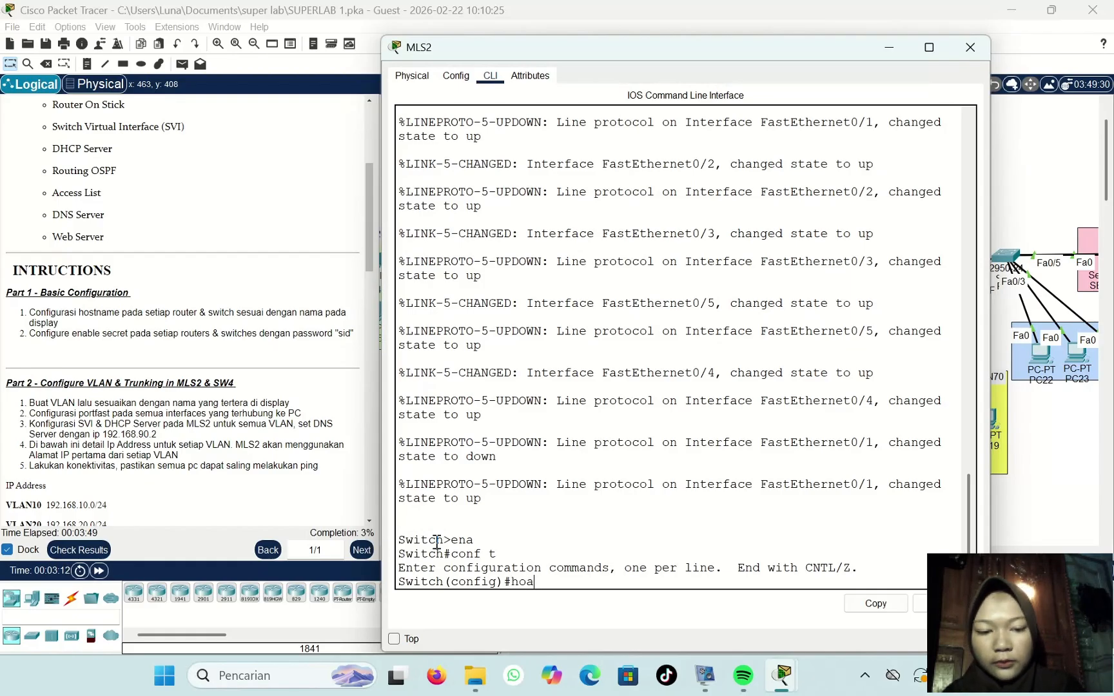
key(BackSpace)
text(st)
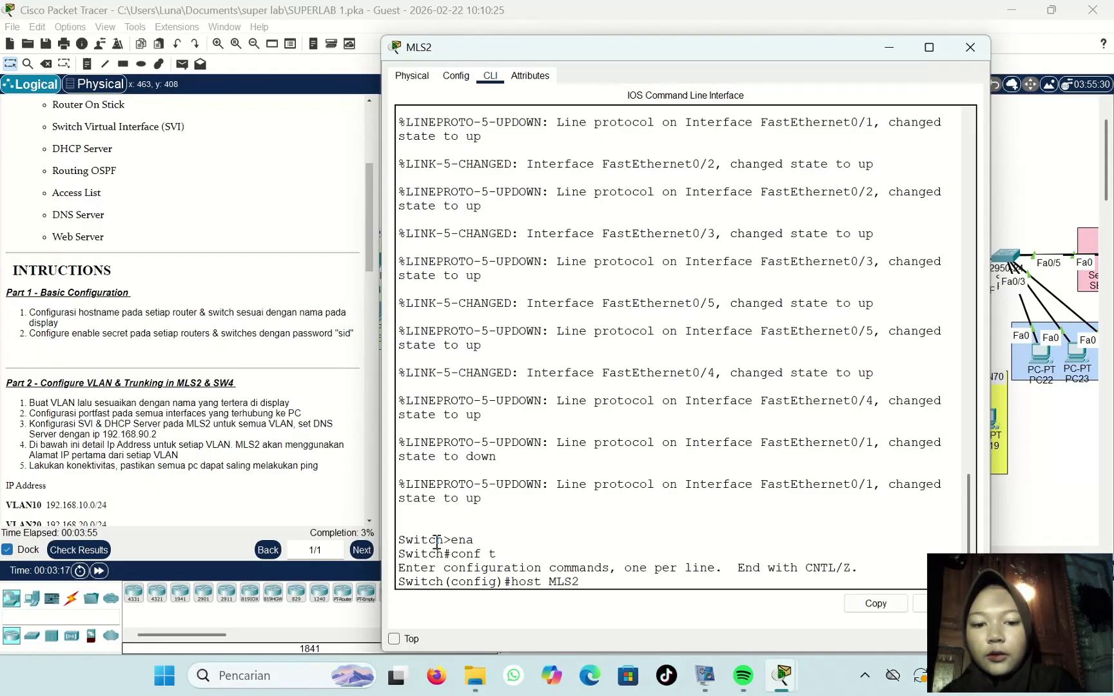
text( MLS2)
key(Return)
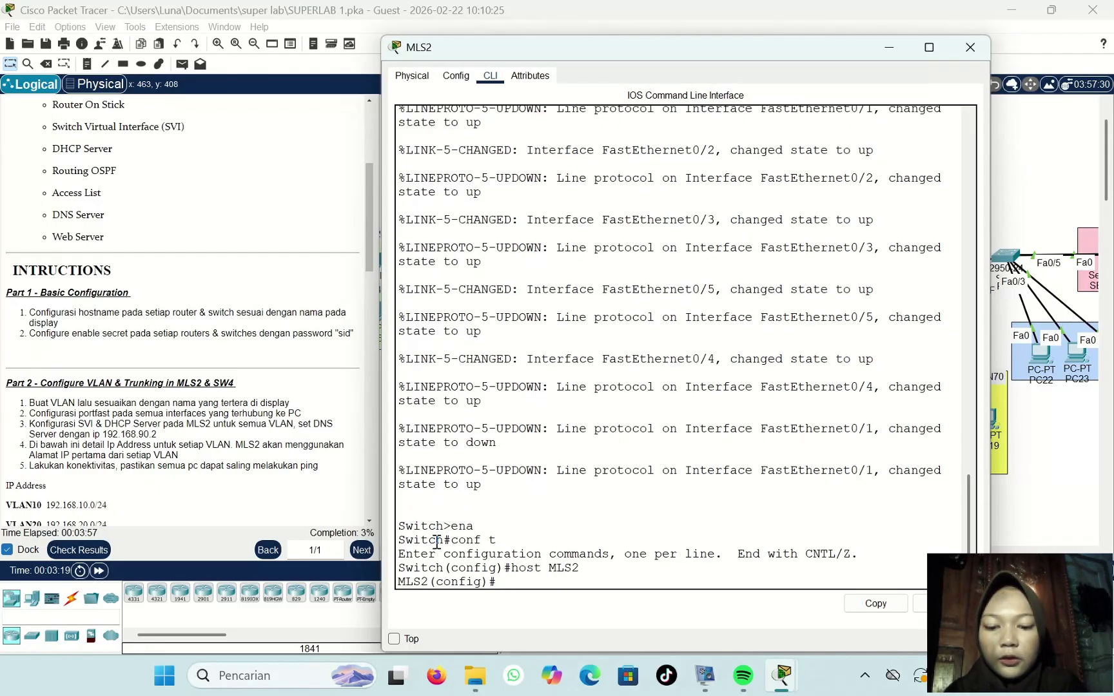
text(en)
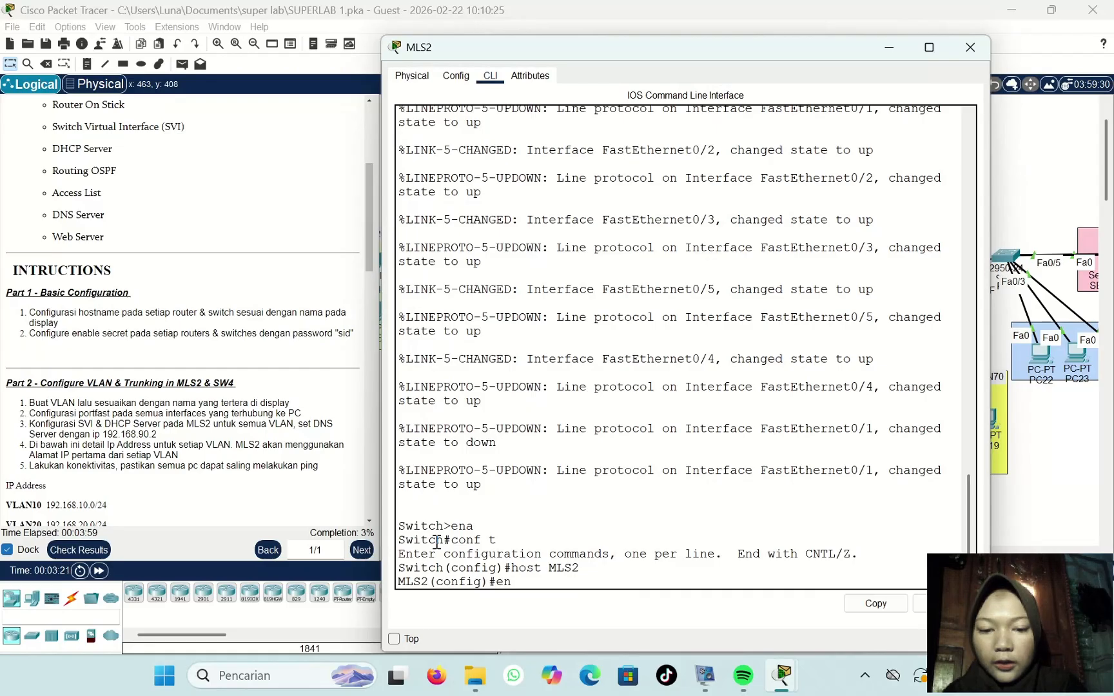
text(a)
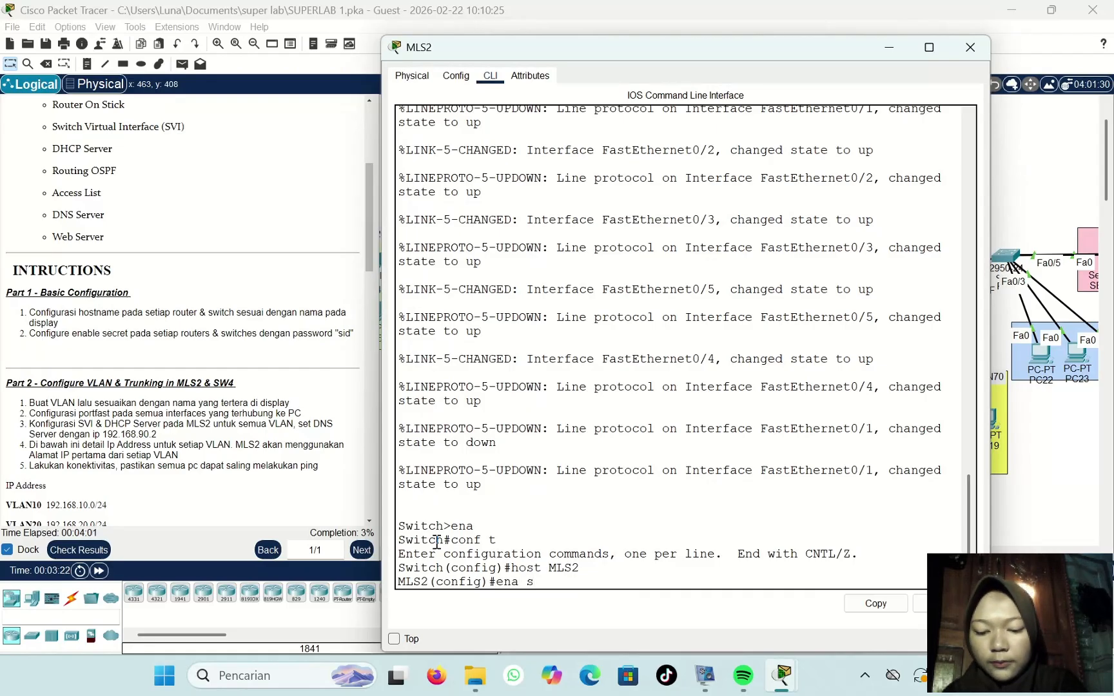
text( sec sid)
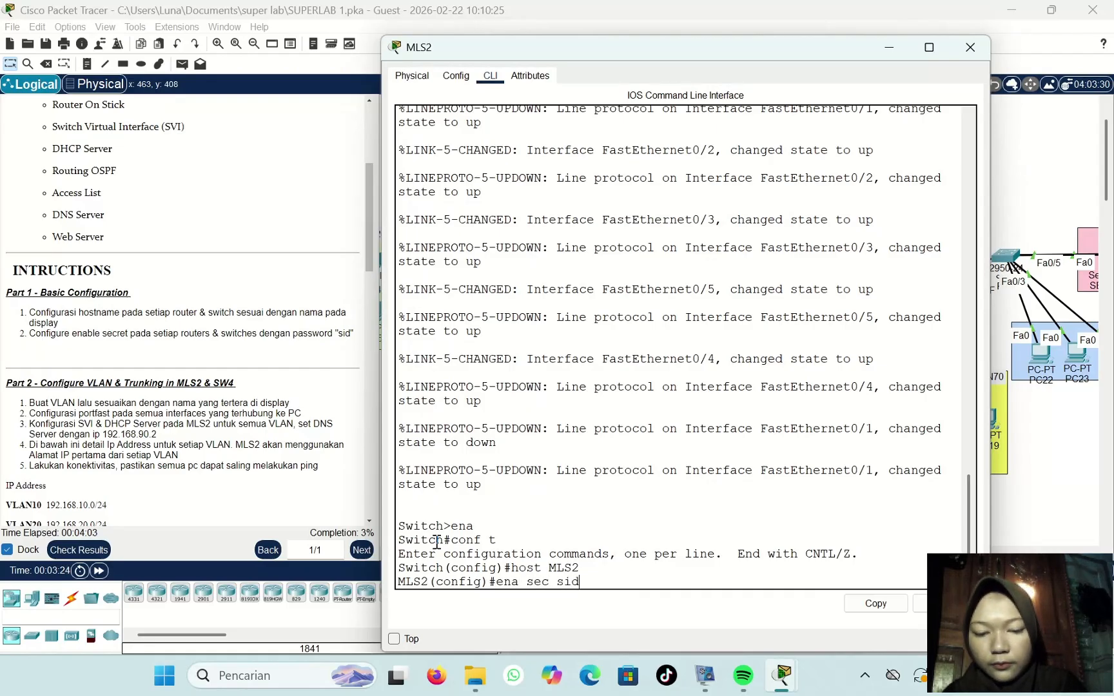
key(Return)
click(970, 47)
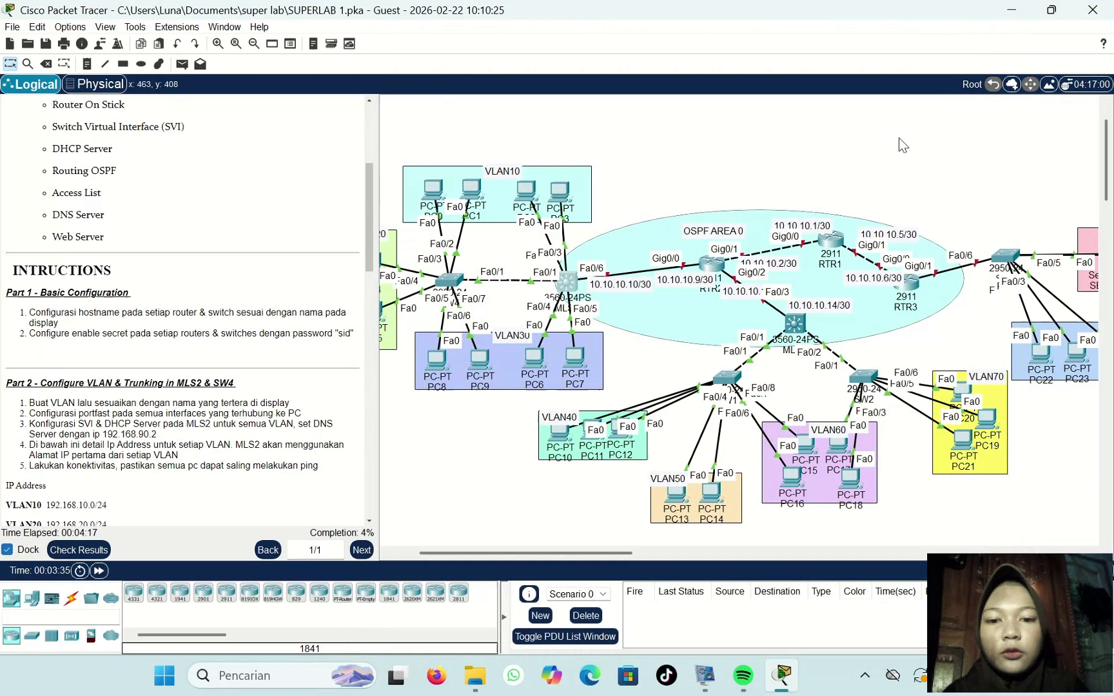
Step: In the router's CLI, set hostname RTR2 and an enable secret with the lab password
click(712, 267)
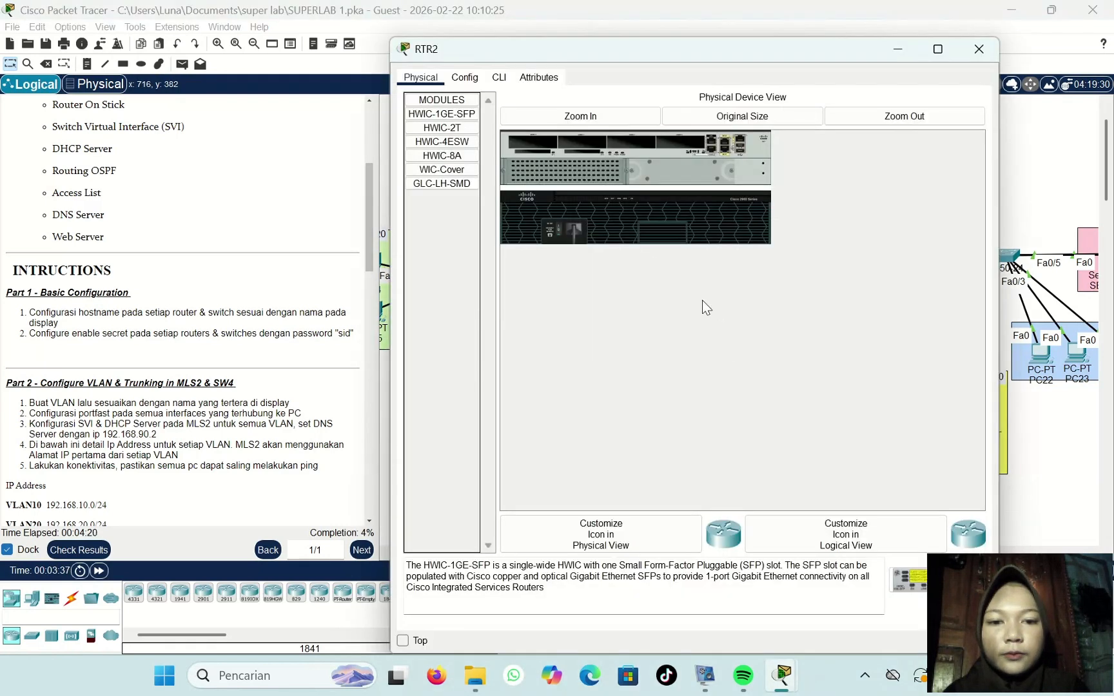
click(500, 77)
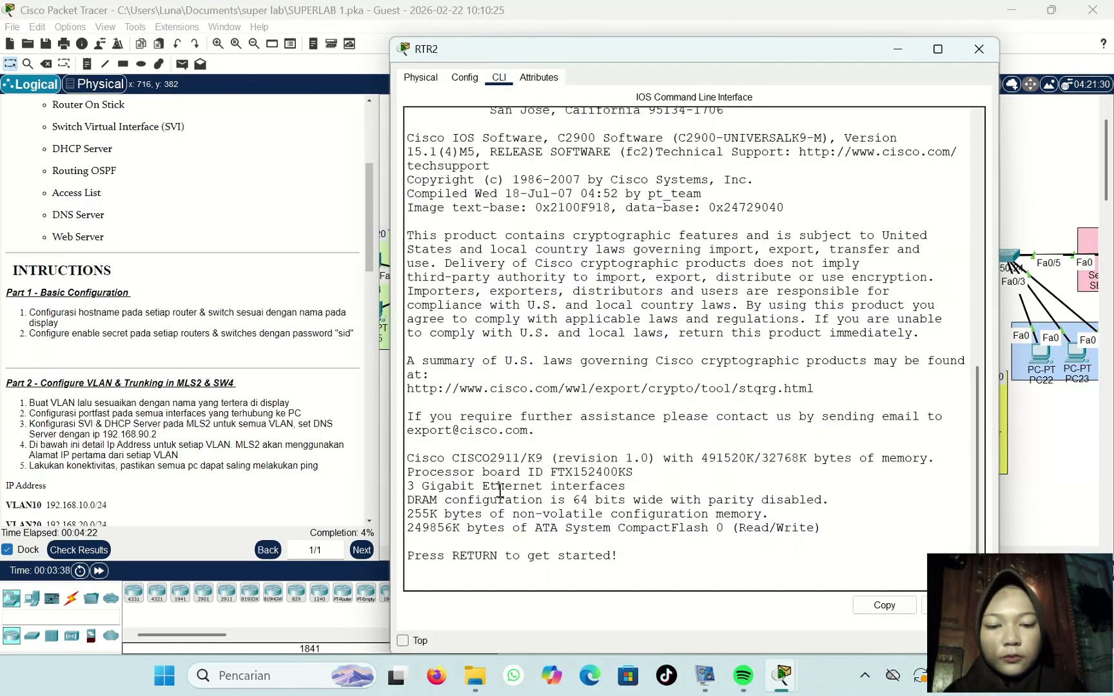
key(Return)
text(ena)
key(Return)
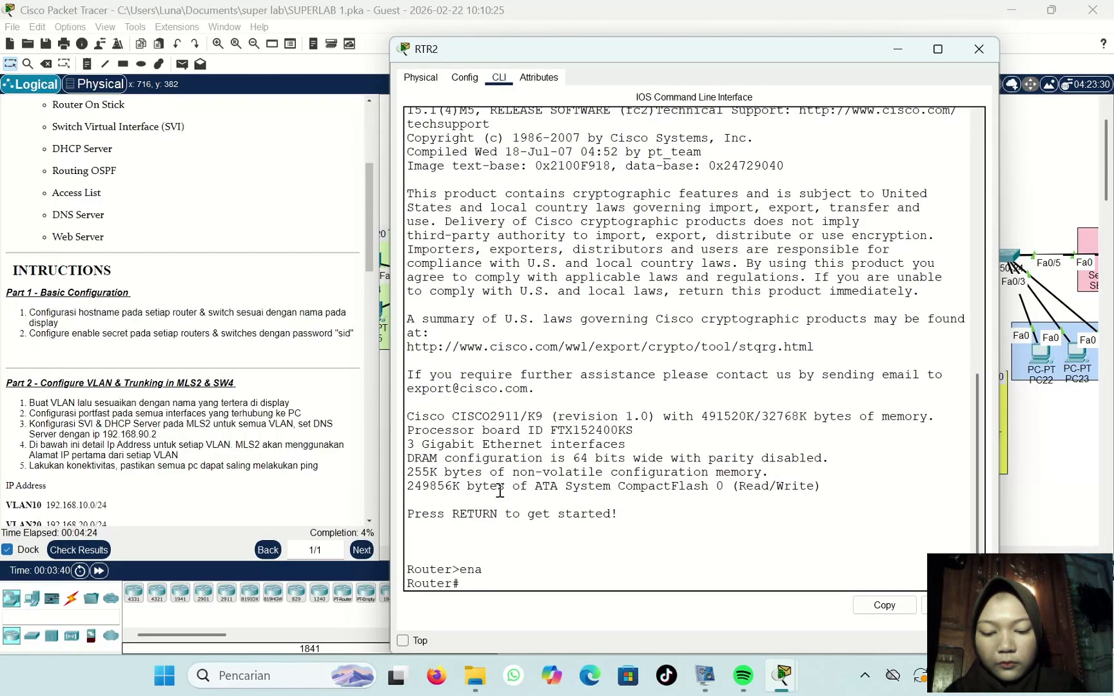
text(conf t)
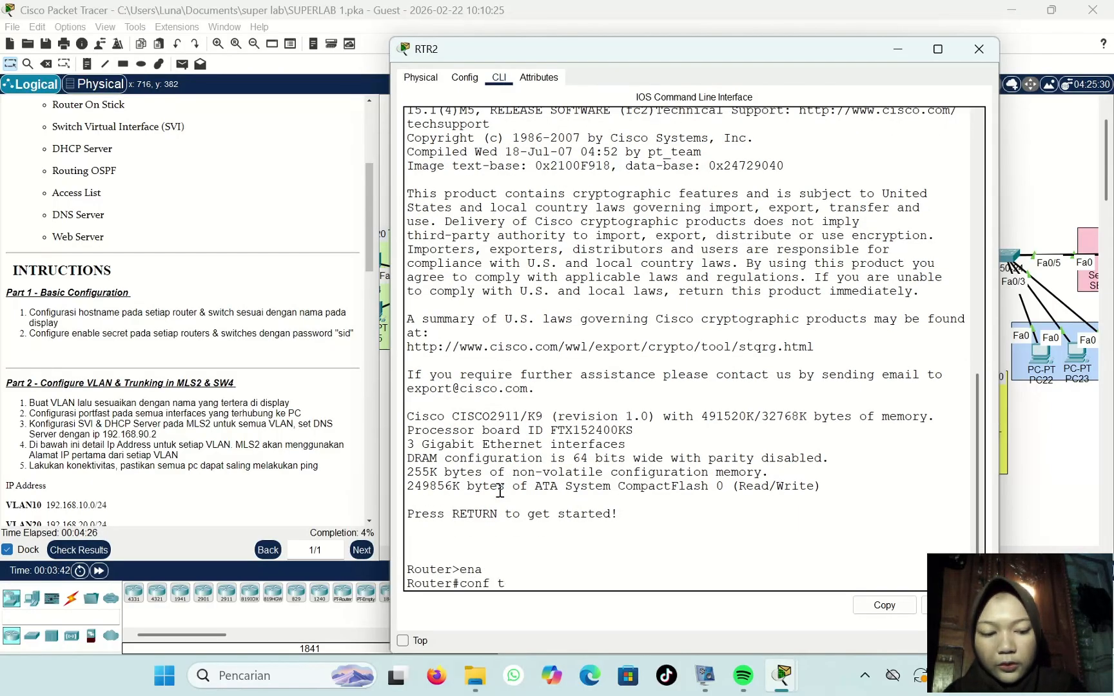
key(Return)
text(host)
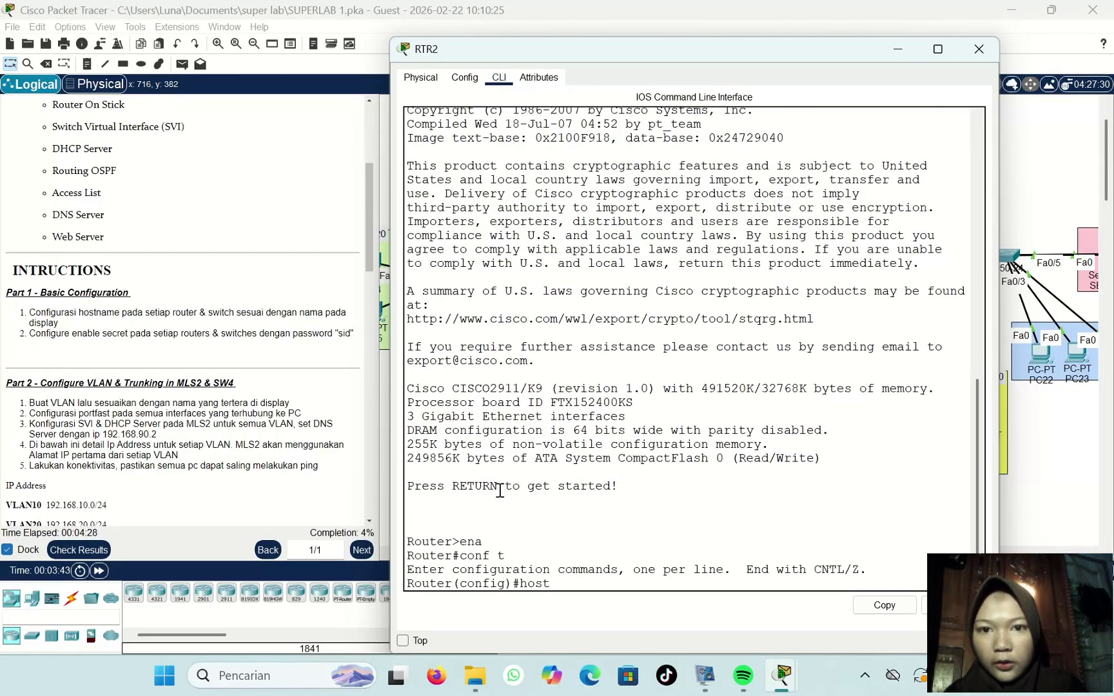
text( RTR)
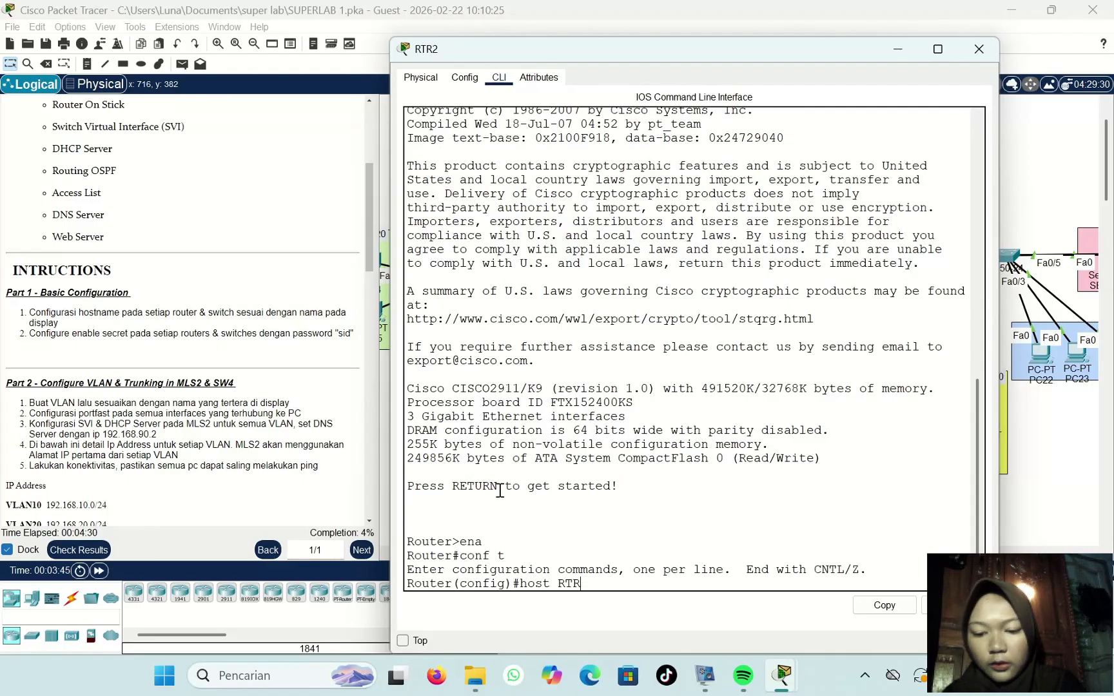
text(2)
key(Return)
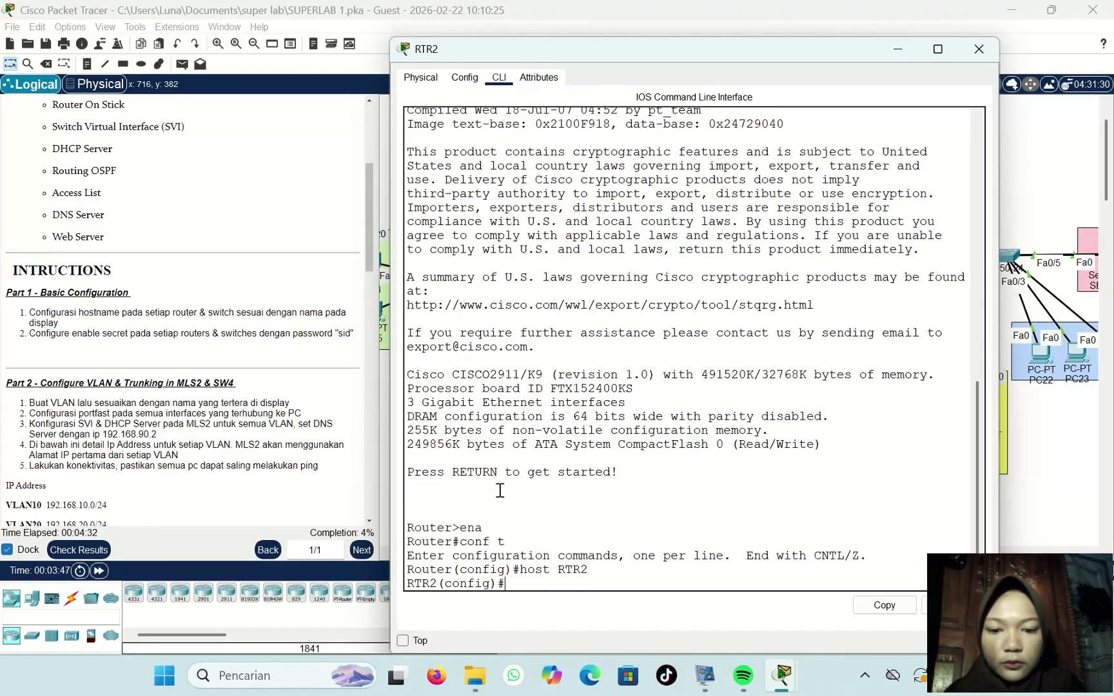
text(ena)
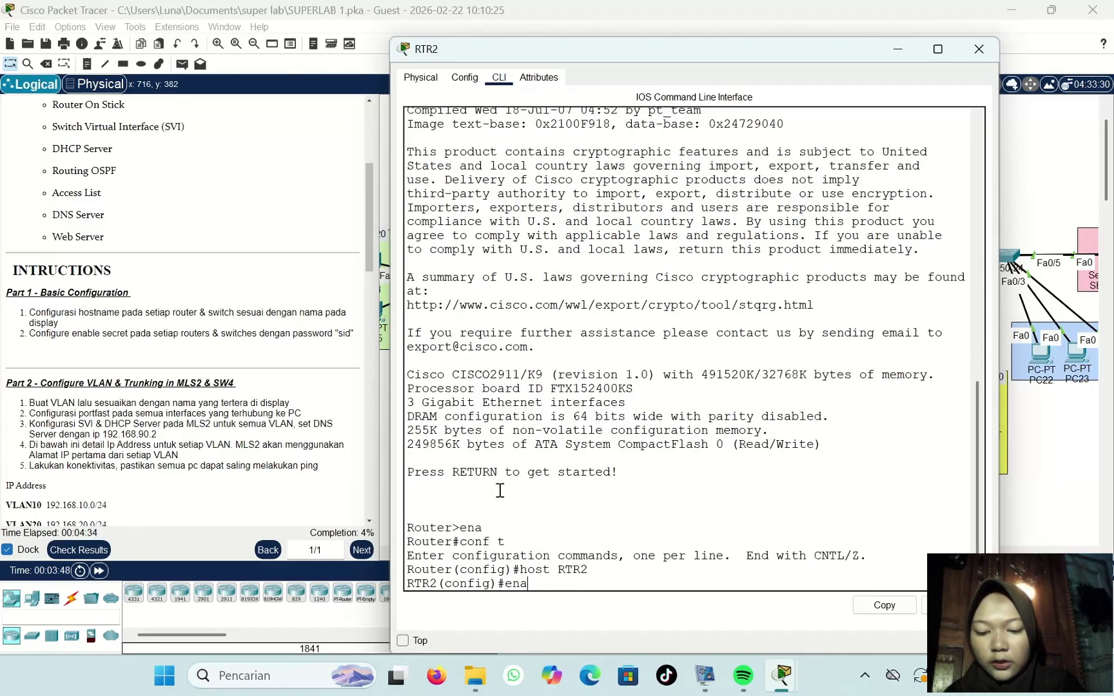
text( sec si)
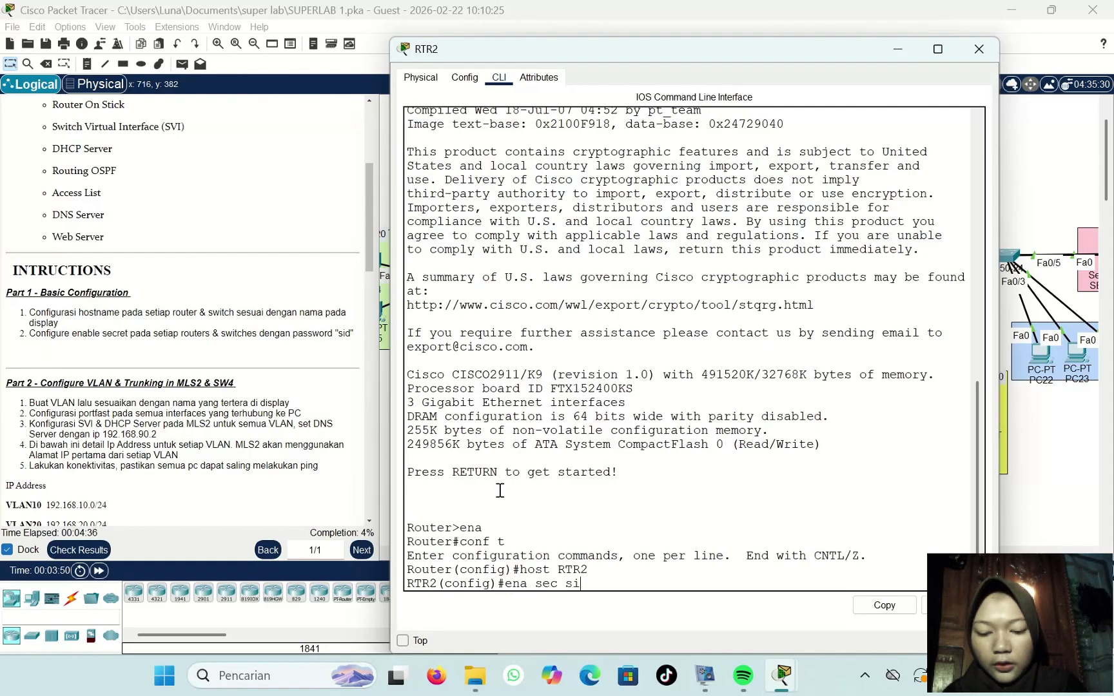
text(d)
key(Return)
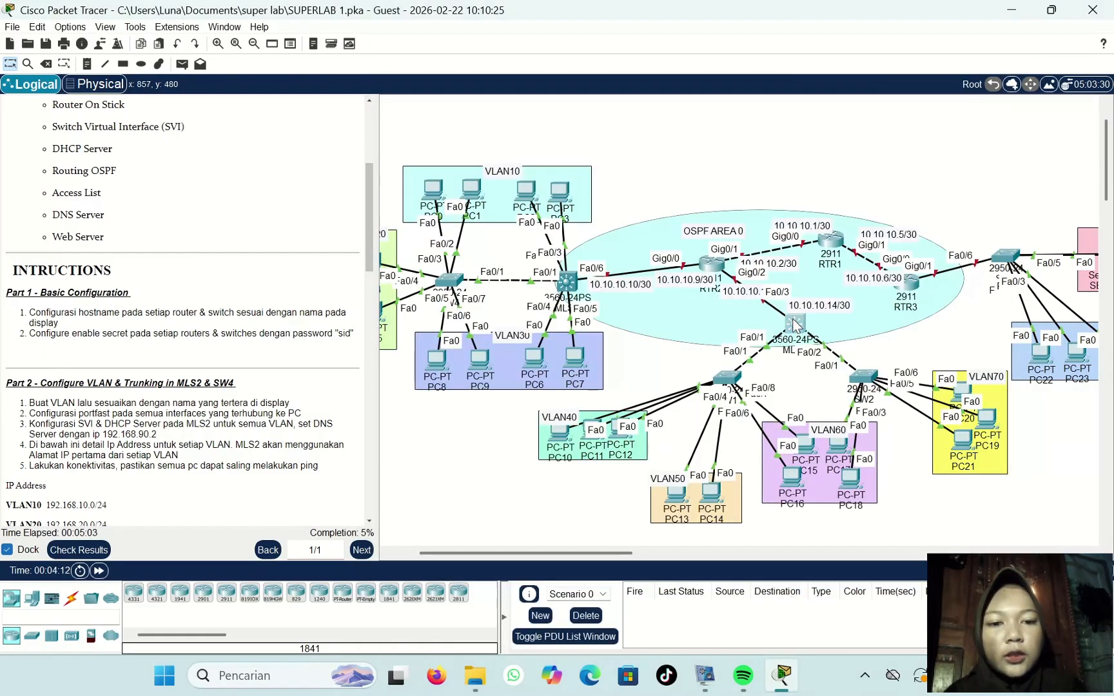
Step: In the multilayer switch's CLI, set hostname MLS1 and an enable secret with the lab password
click(794, 324)
click(499, 76)
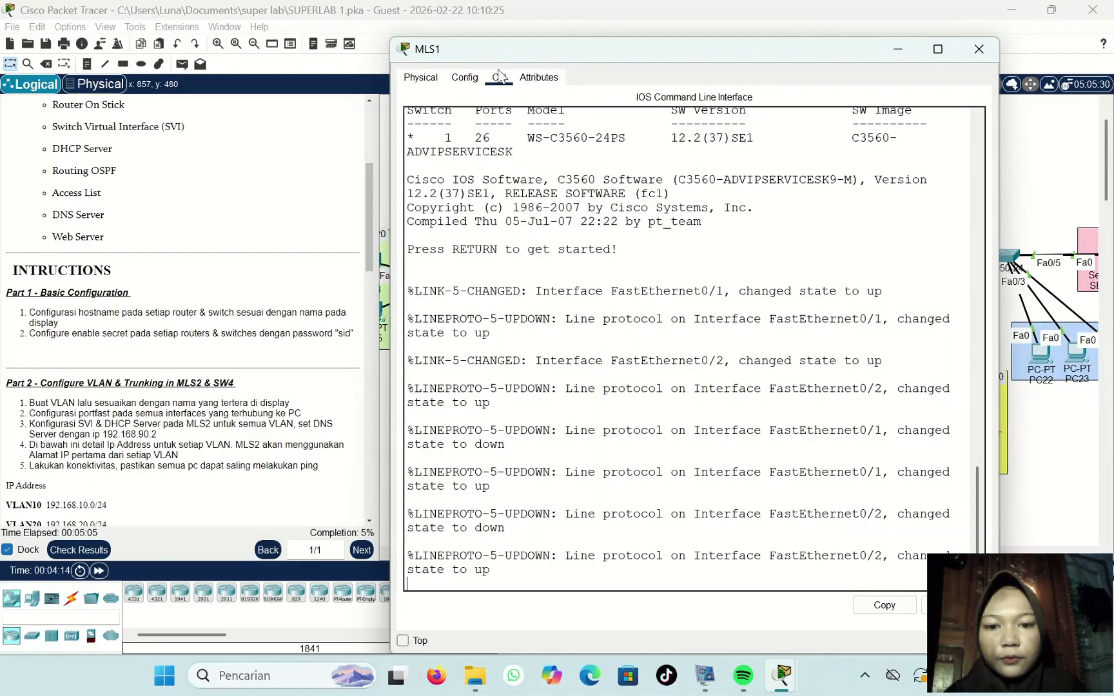
key(Return)
text(ena)
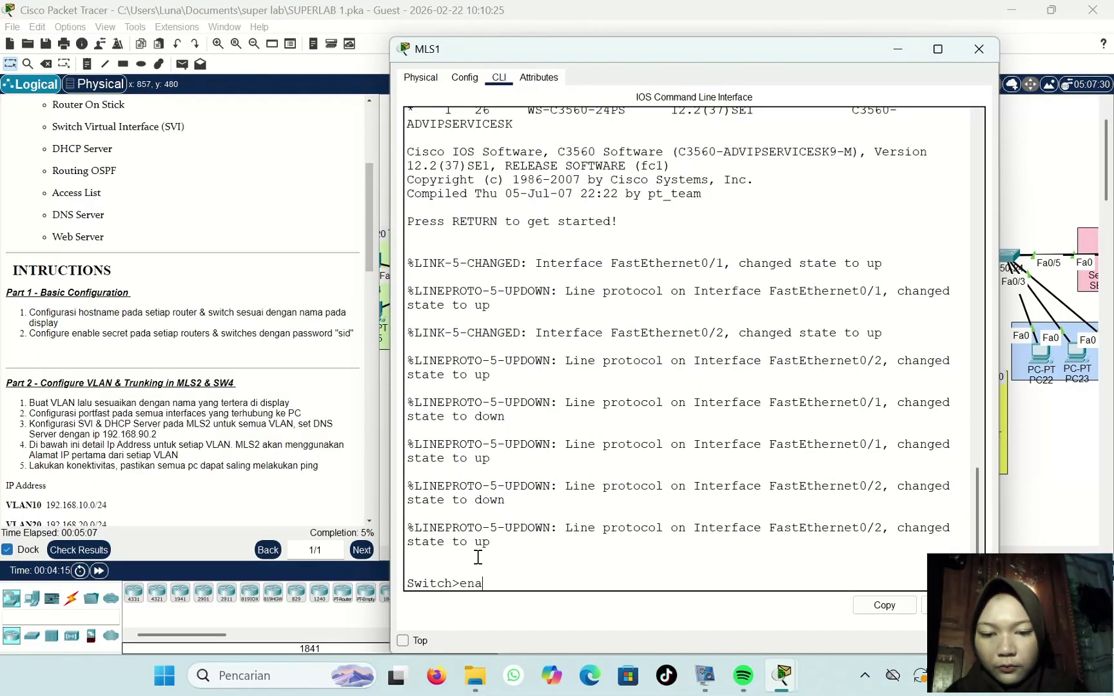
key(Return)
text(conf t)
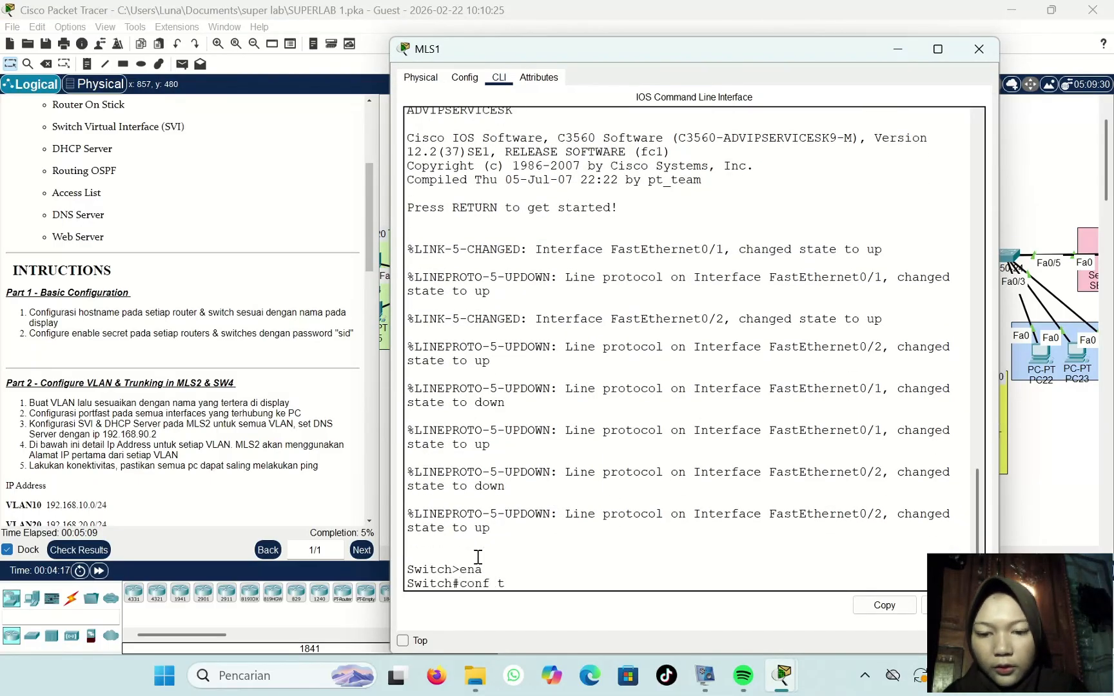
key(Return)
text(h(config)#h)
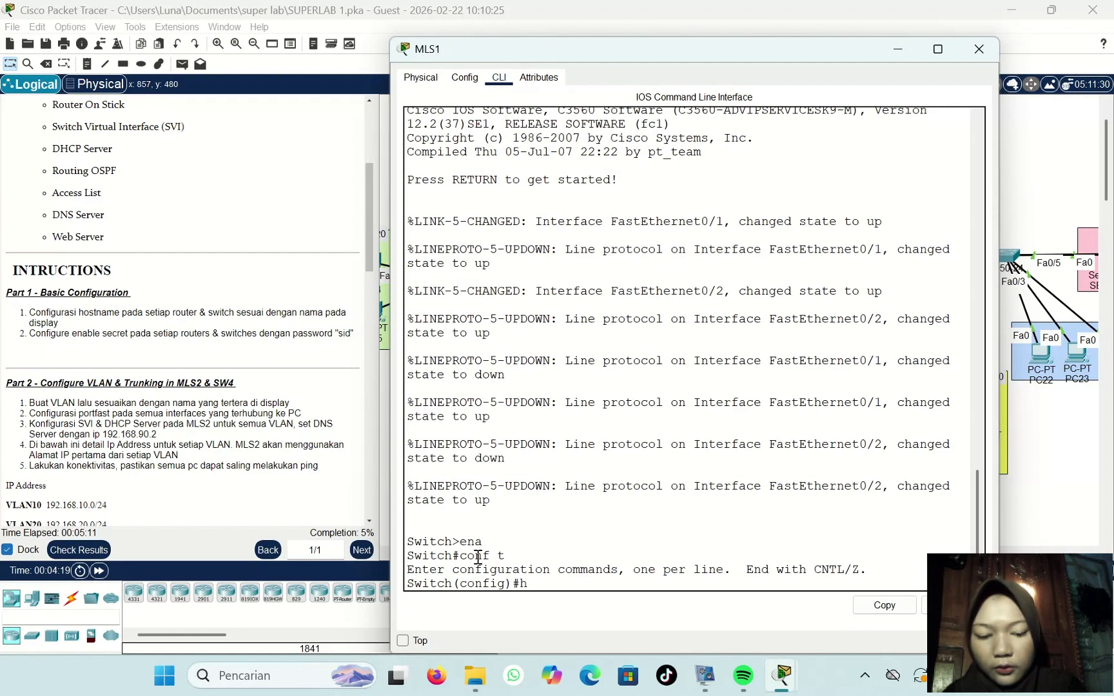
text(ost)
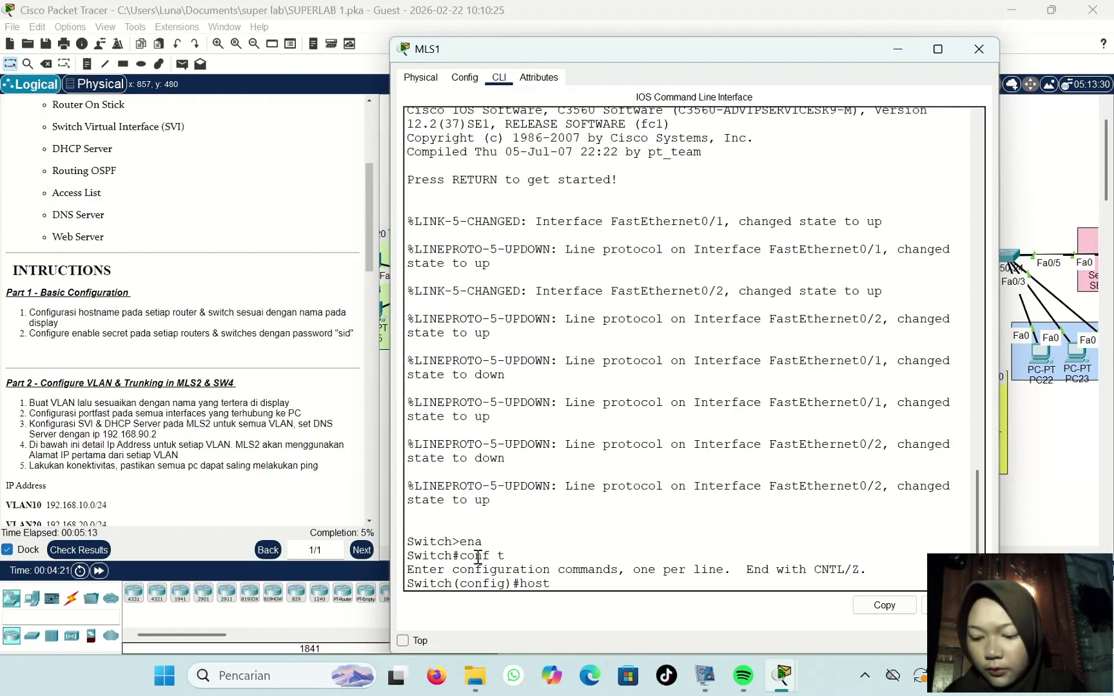
text( MLS)
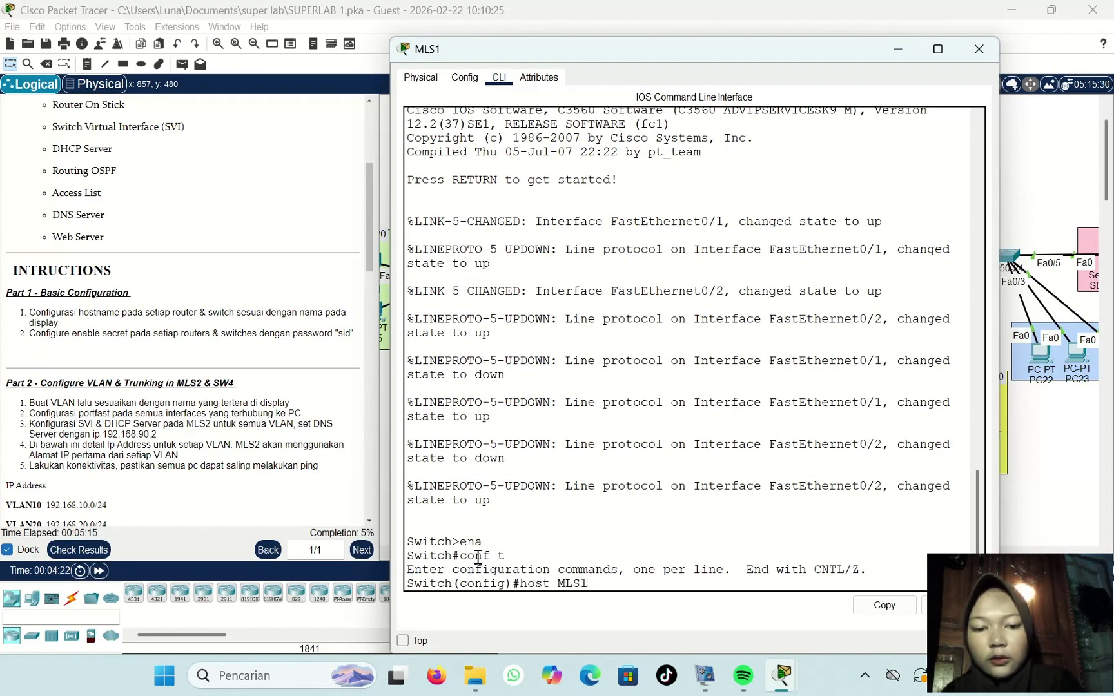
text(1)
key(Return)
text(ena)
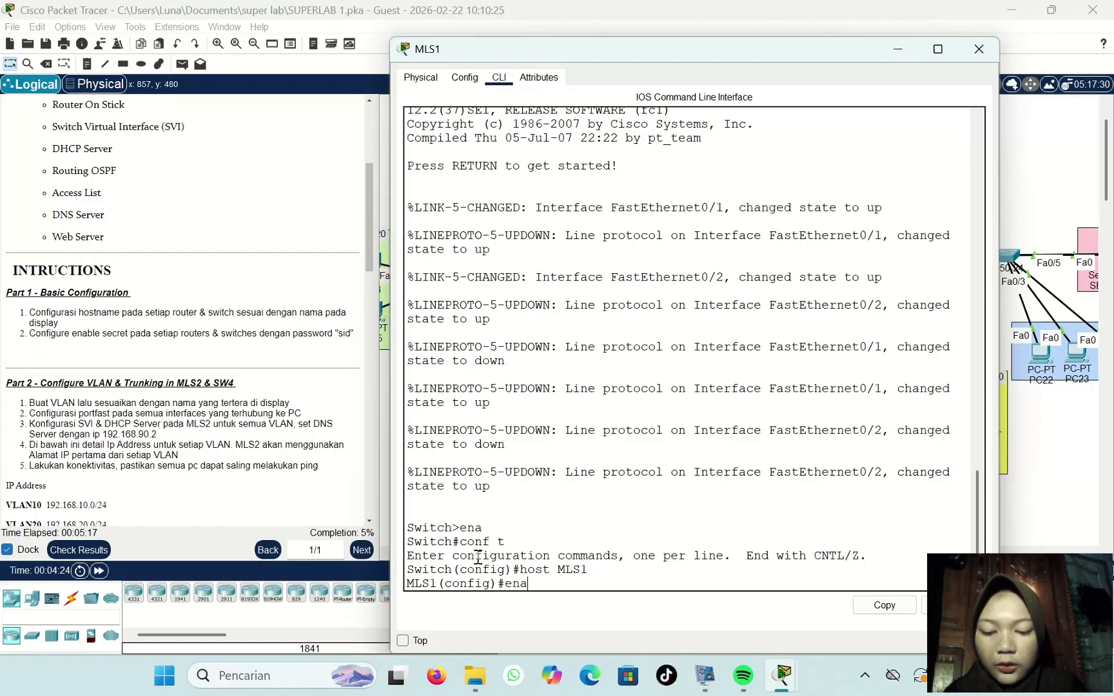
text( sec sid)
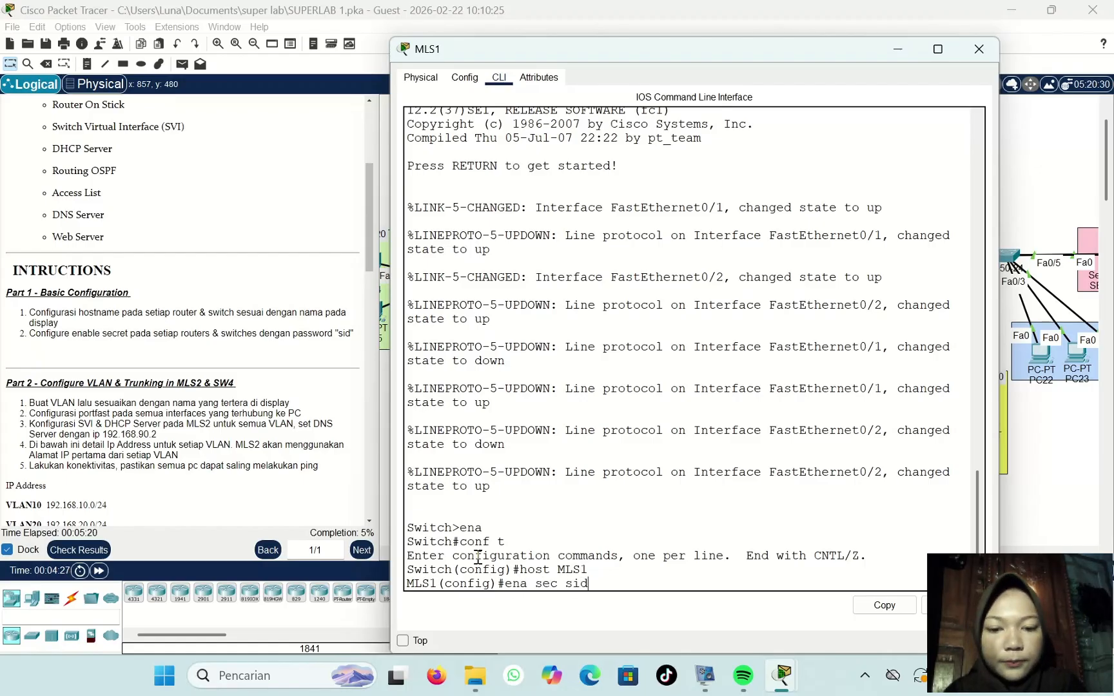
key(Return)
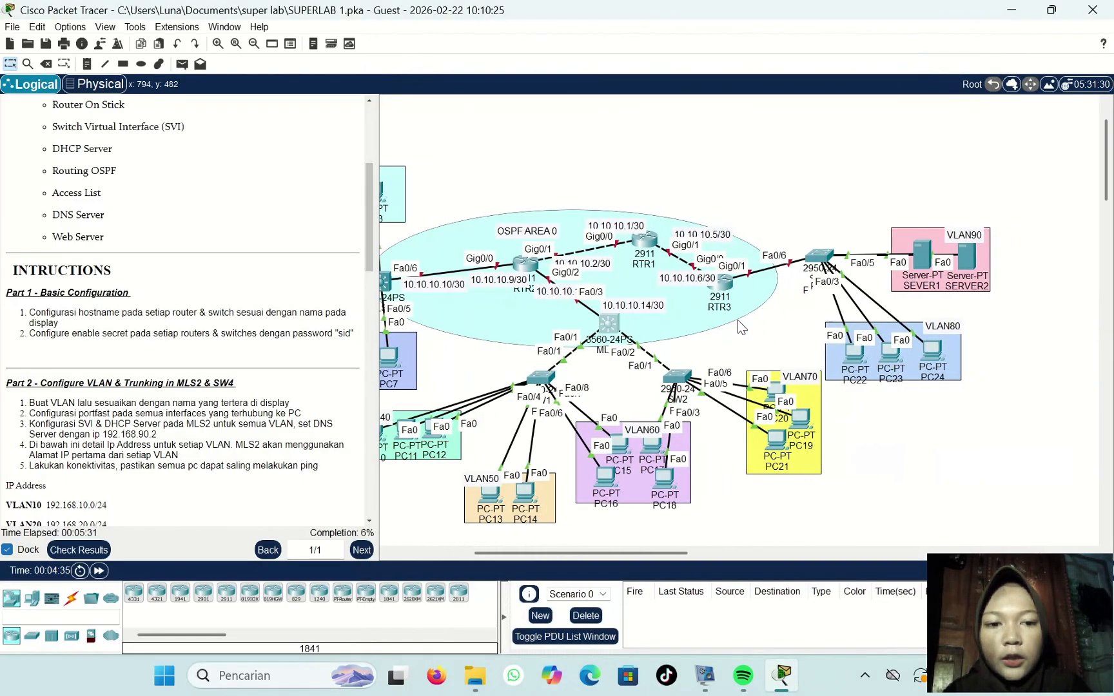
Step: On the SW1 switch, set hostname SW1 and an enable secret with the lab password
click(539, 380)
click(500, 87)
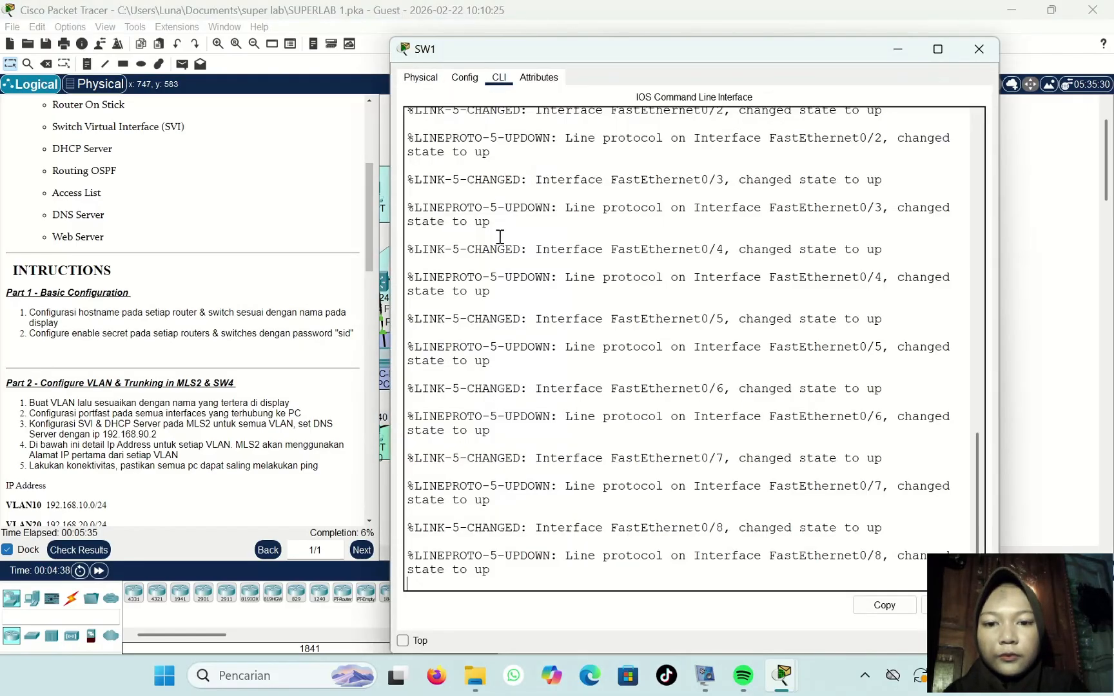
key(Return)
text(ena)
key(Return)
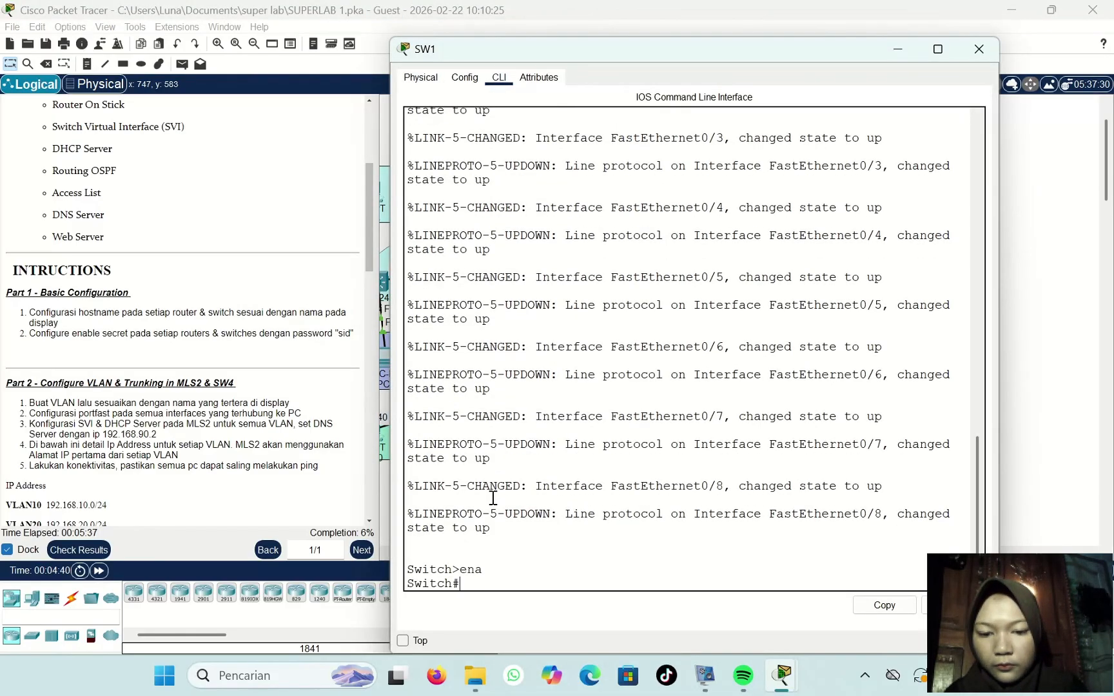
text(c)
text(on)
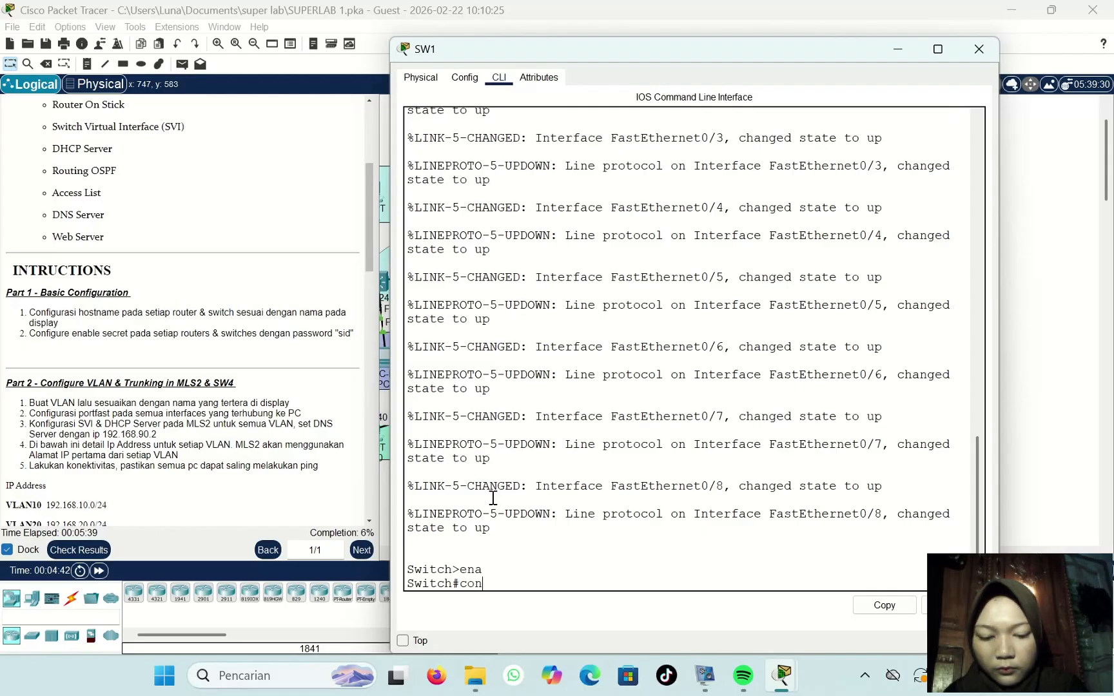
text(f t)
key(Return)
text(host)
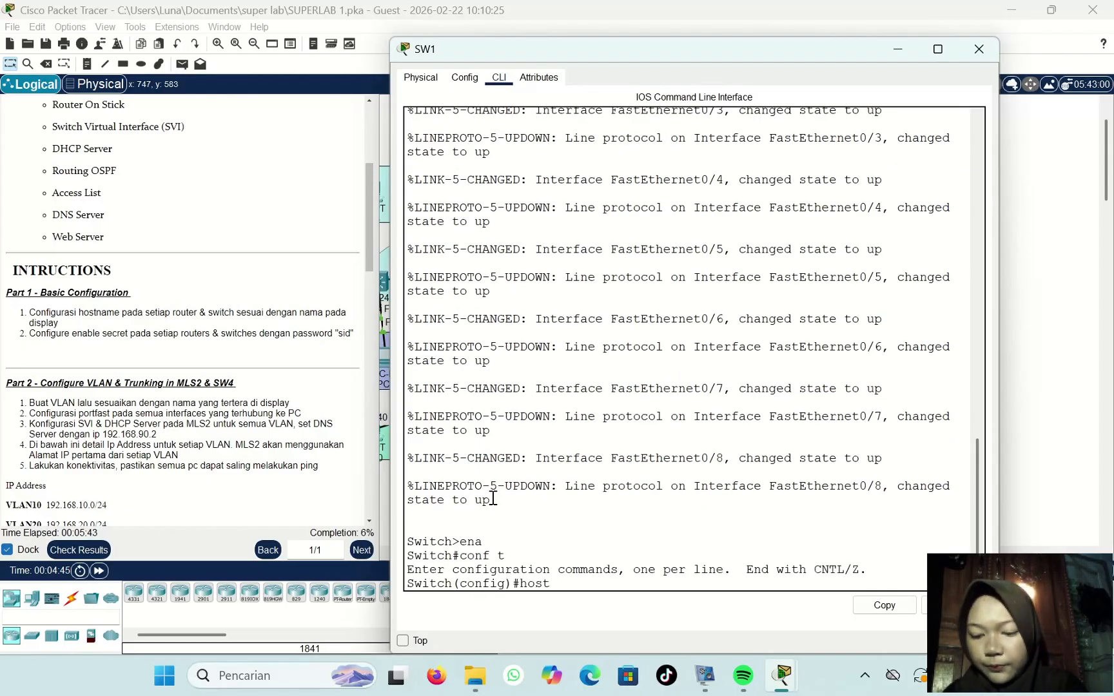
text( SW1)
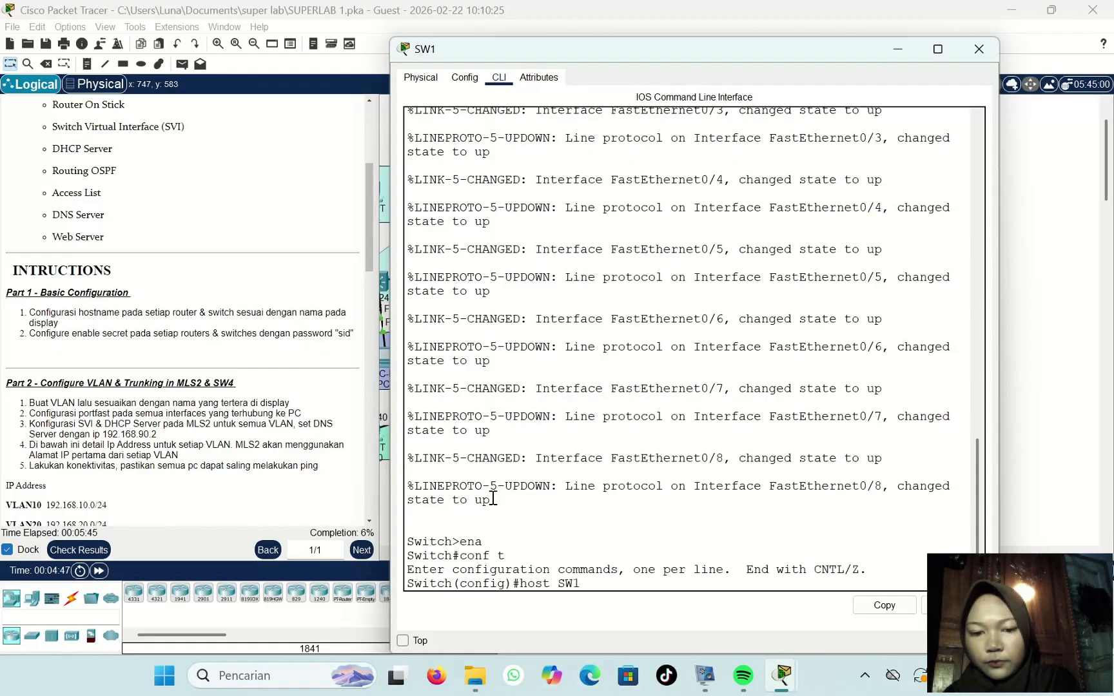
key(Return)
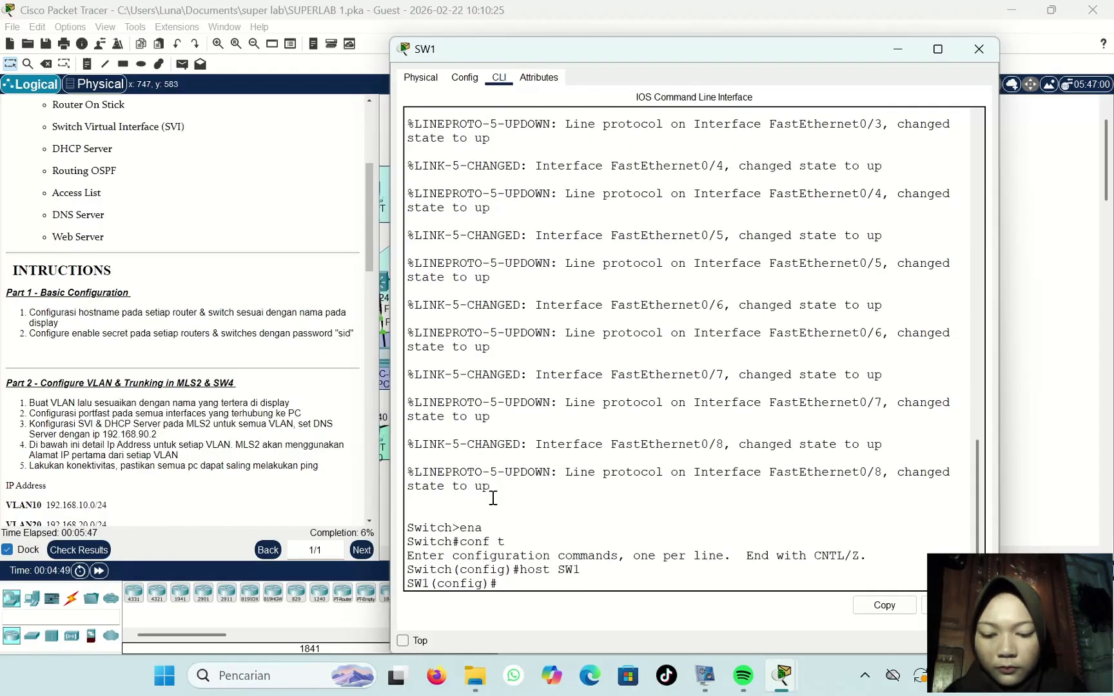
text(ena sec sid)
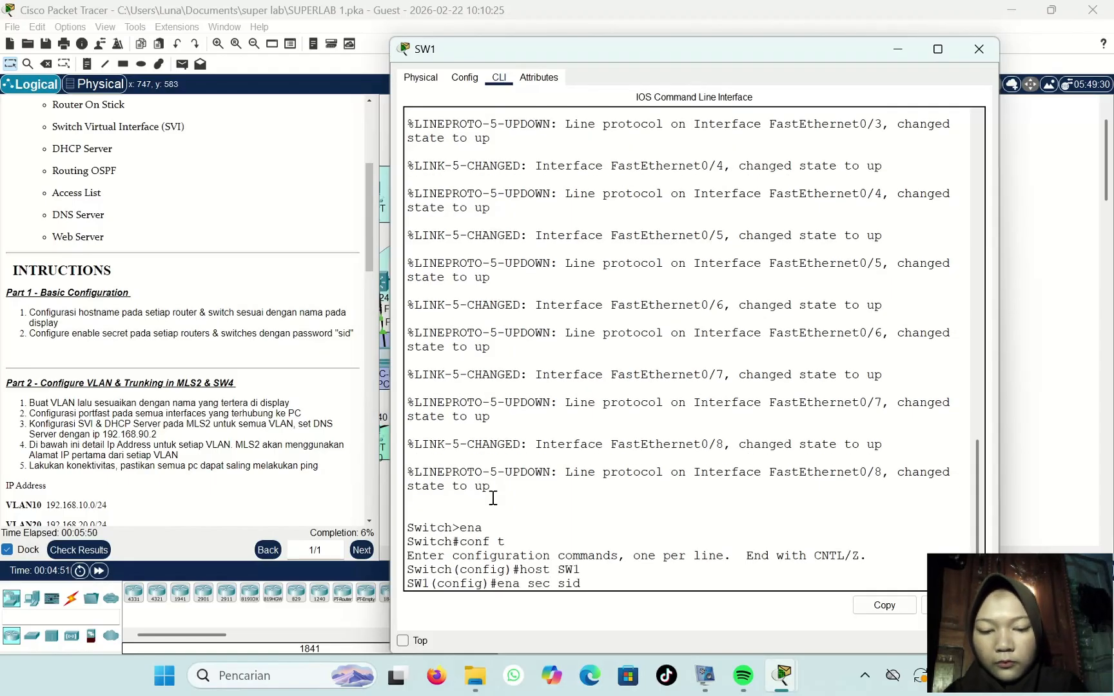
key(Return)
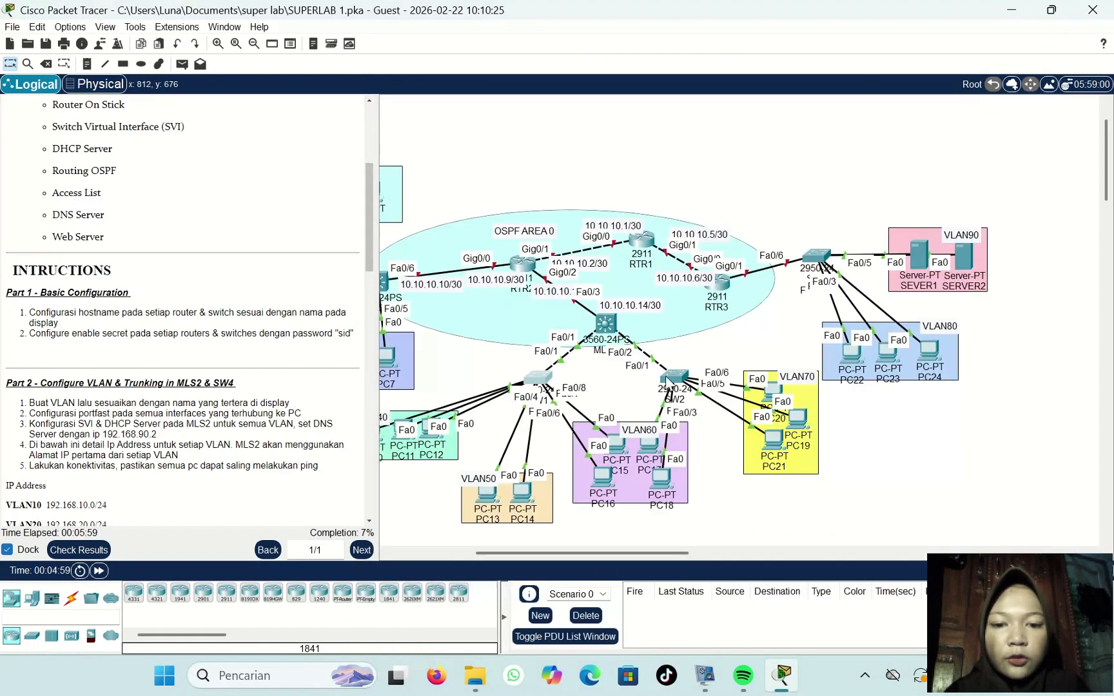
Step: On the SW2 switch, set hostname SW2 and the same enable secret, then close its window
click(676, 380)
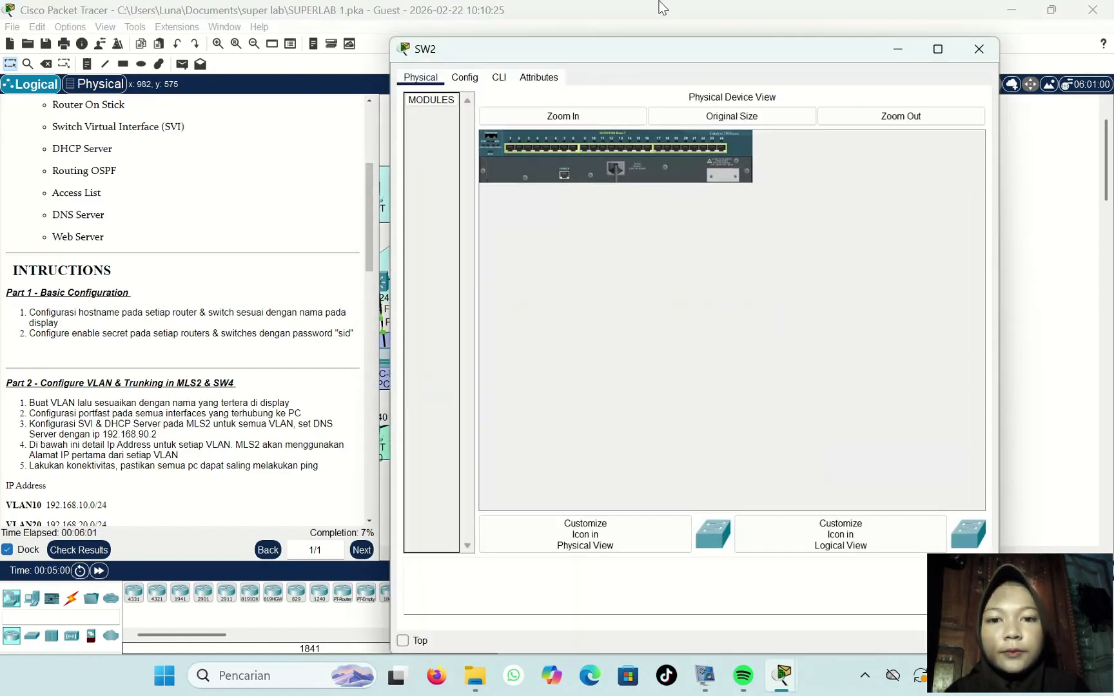
click(499, 76)
key(Return)
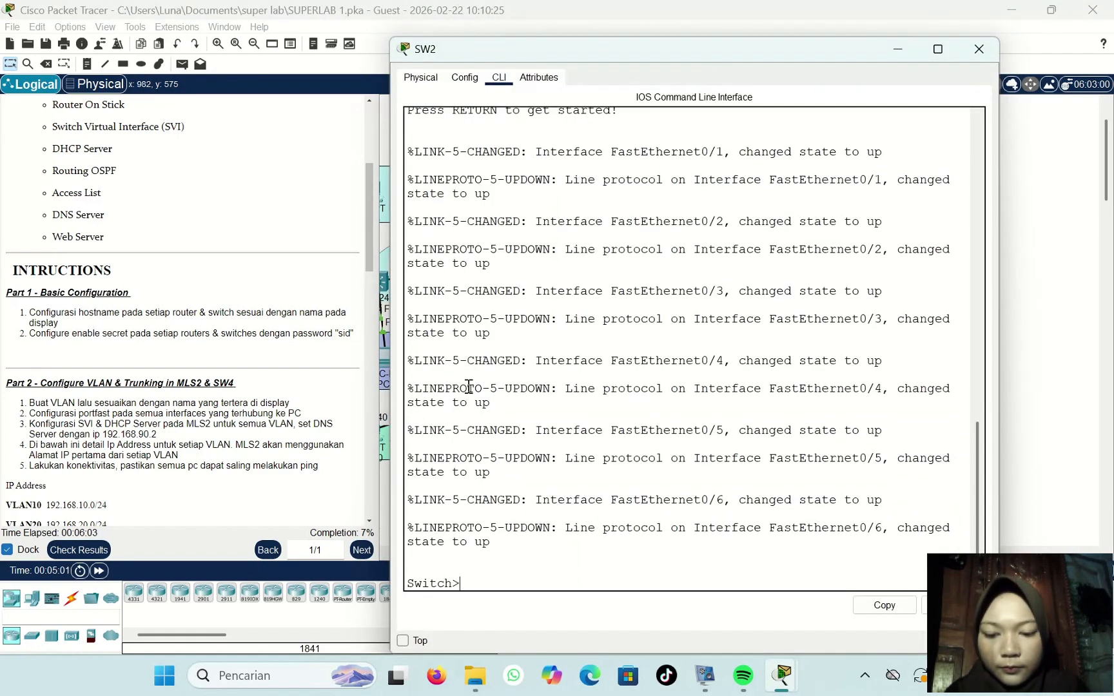
text(ena)
key(Return)
text(ch#c)
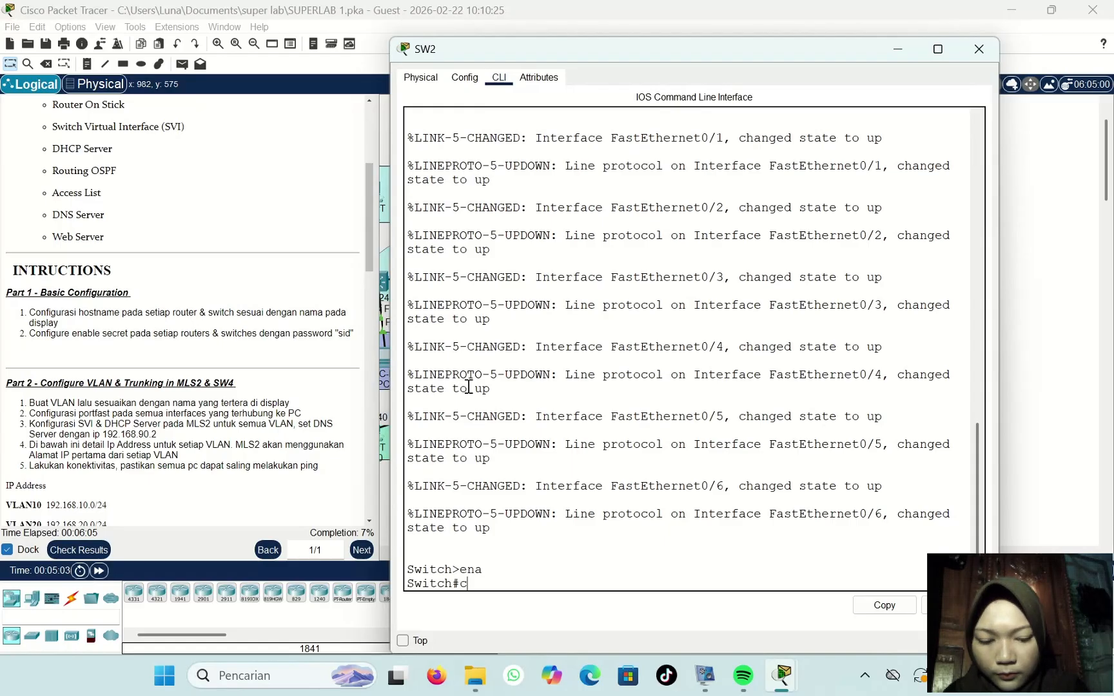
text(onf t)
key(Return)
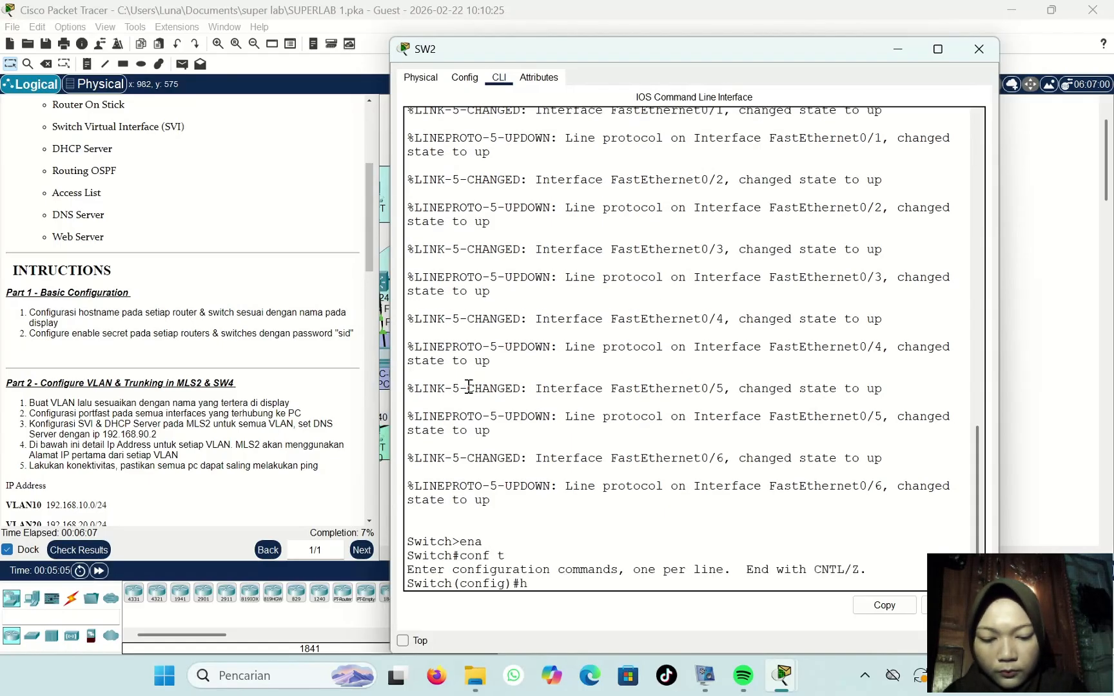
text(host)
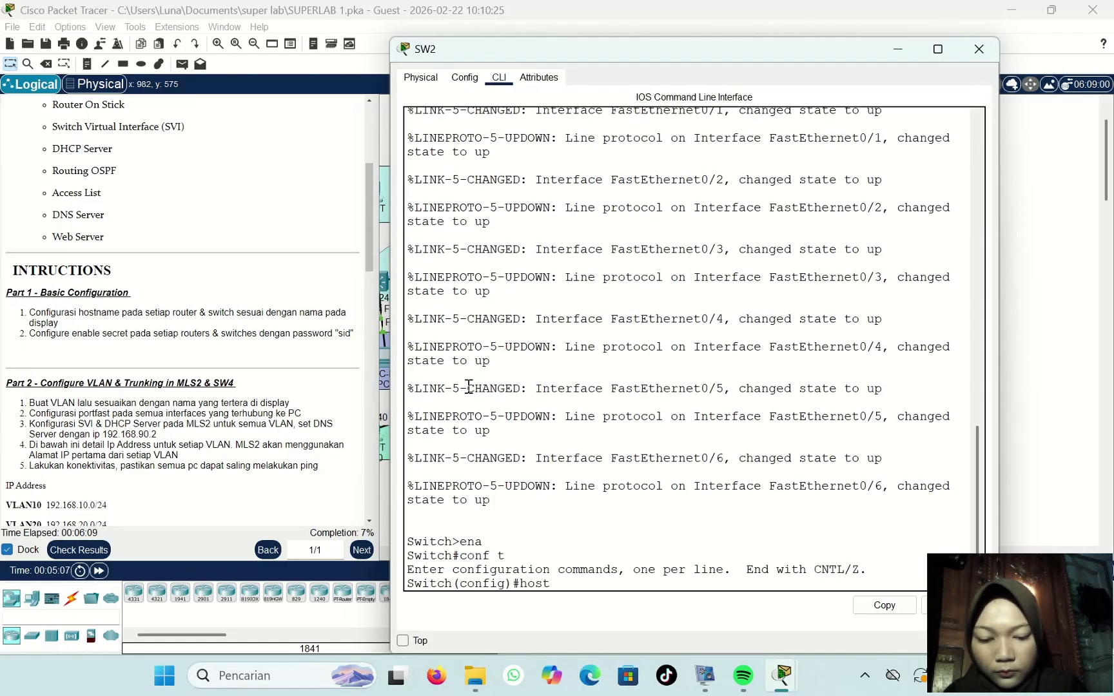
text( SW2)
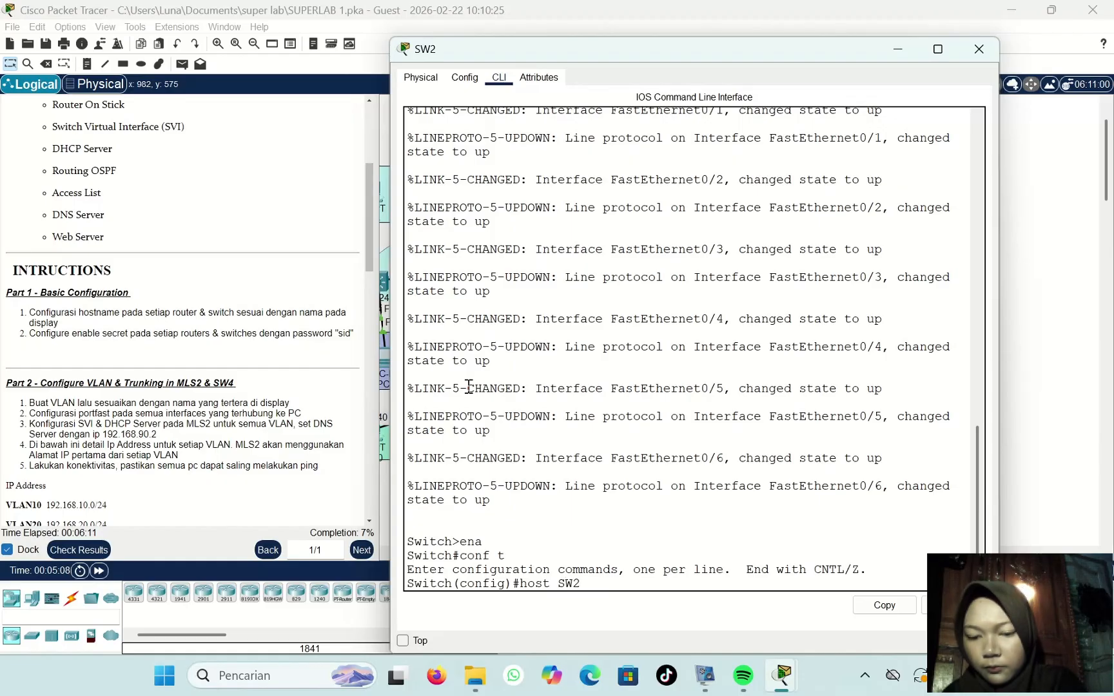
key(Return)
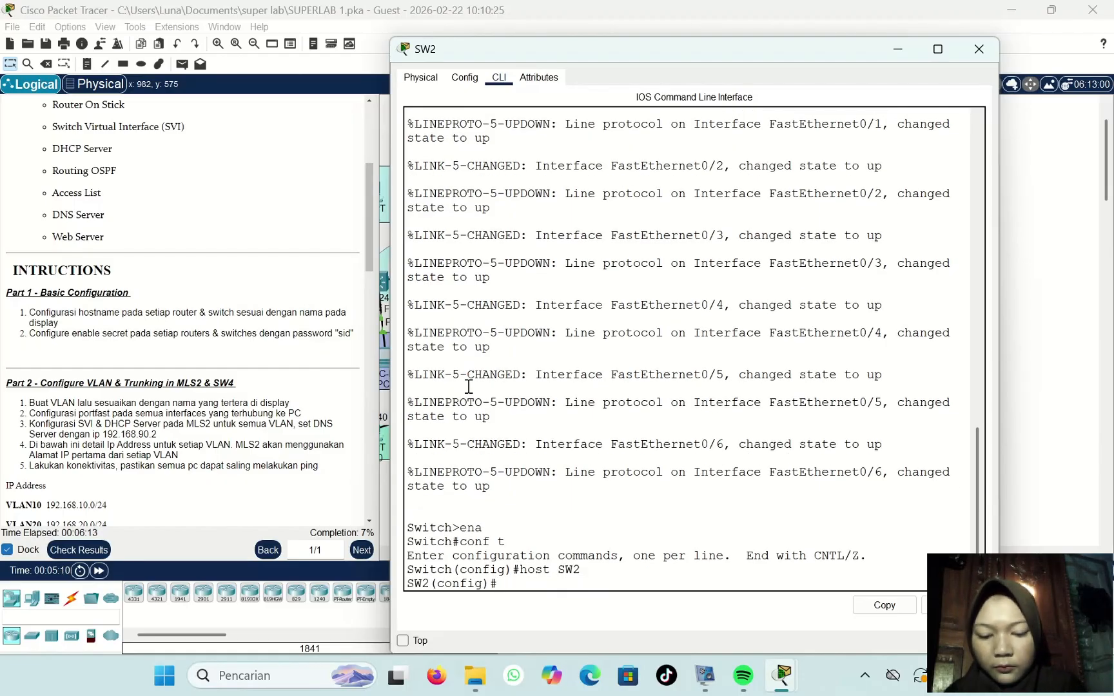
text(ena se)
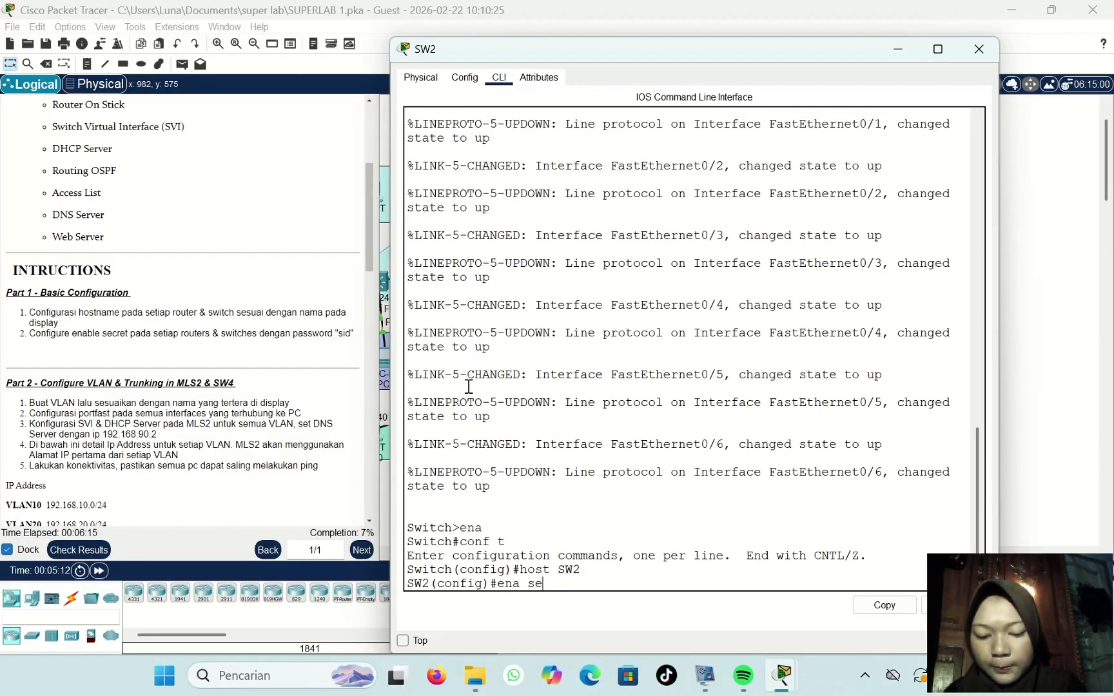
text(c sid)
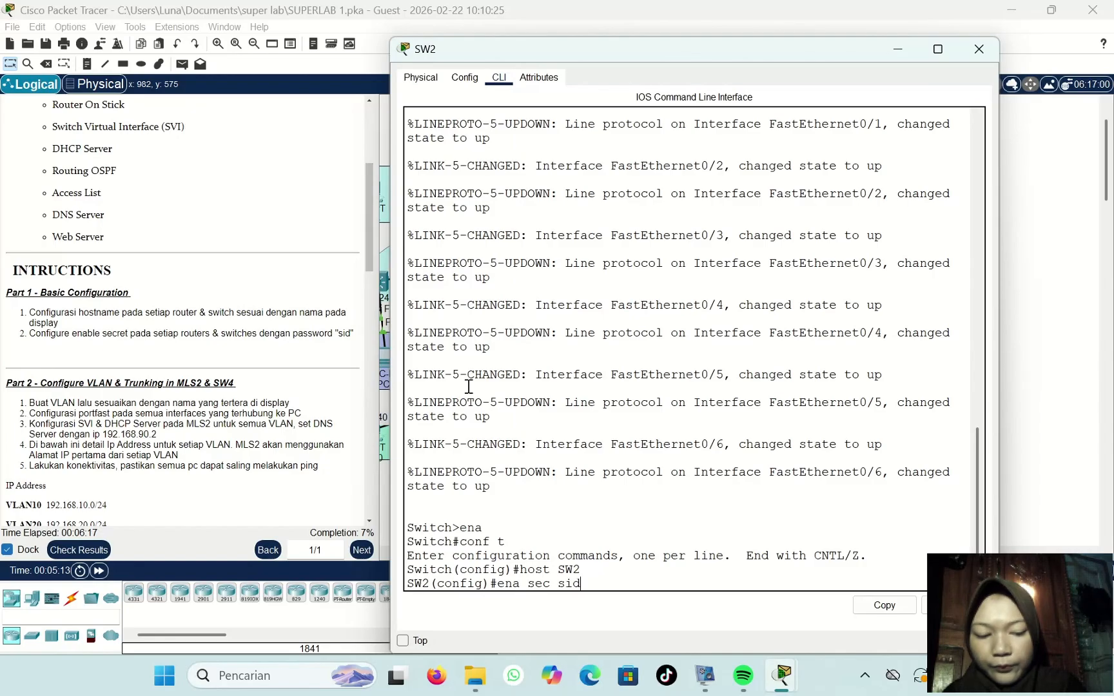
key(Return)
click(982, 48)
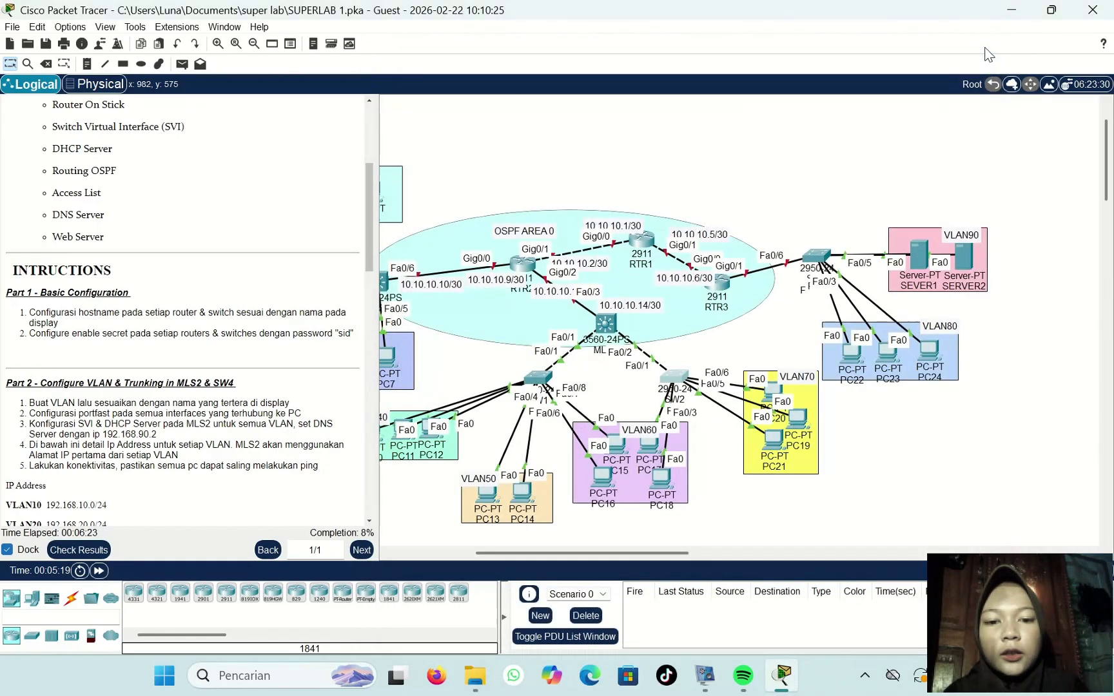
Step: In RTR1's CLI, set hostname RTR1 and an enable secret with the lab password
click(641, 244)
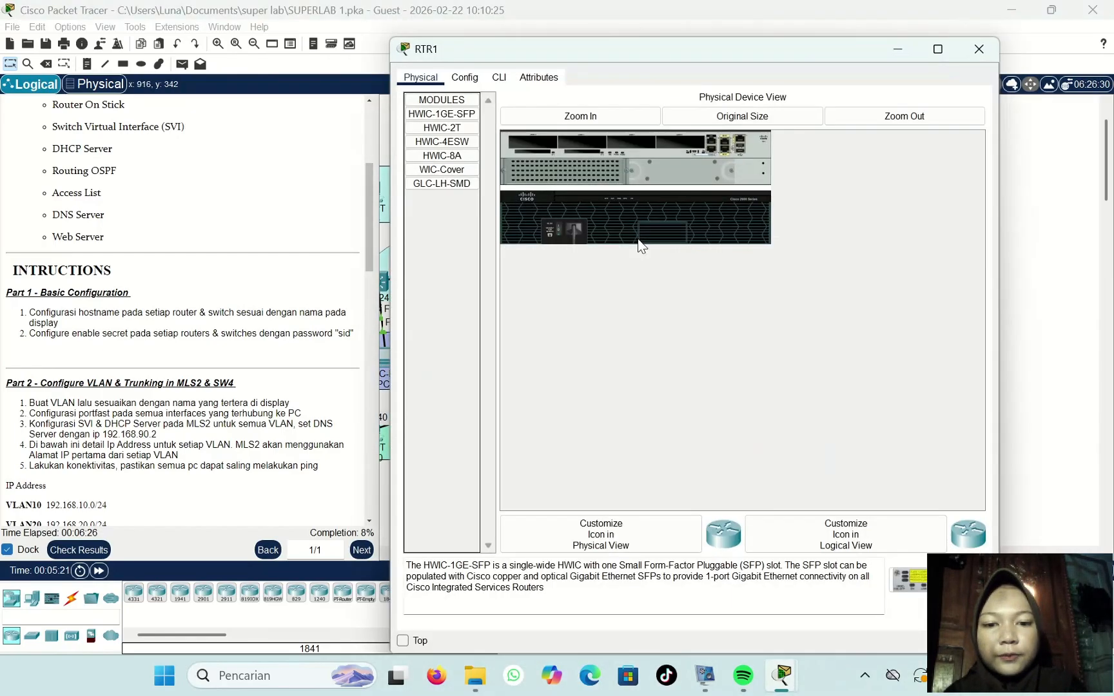
click(501, 76)
key(Return)
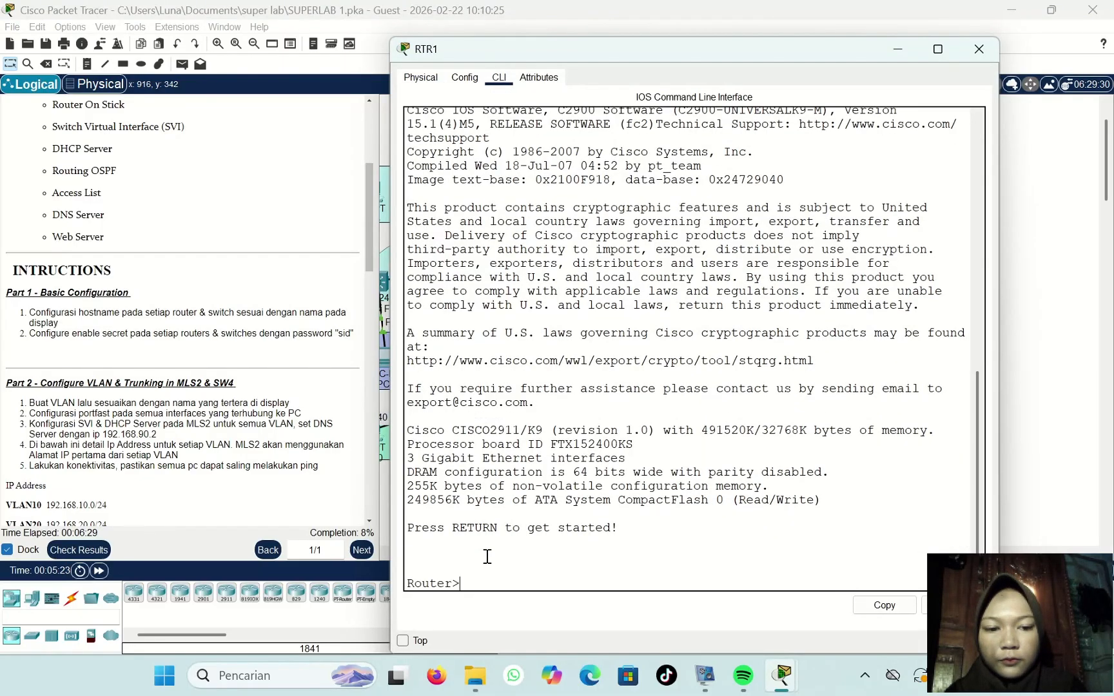
text(ena)
key(Return)
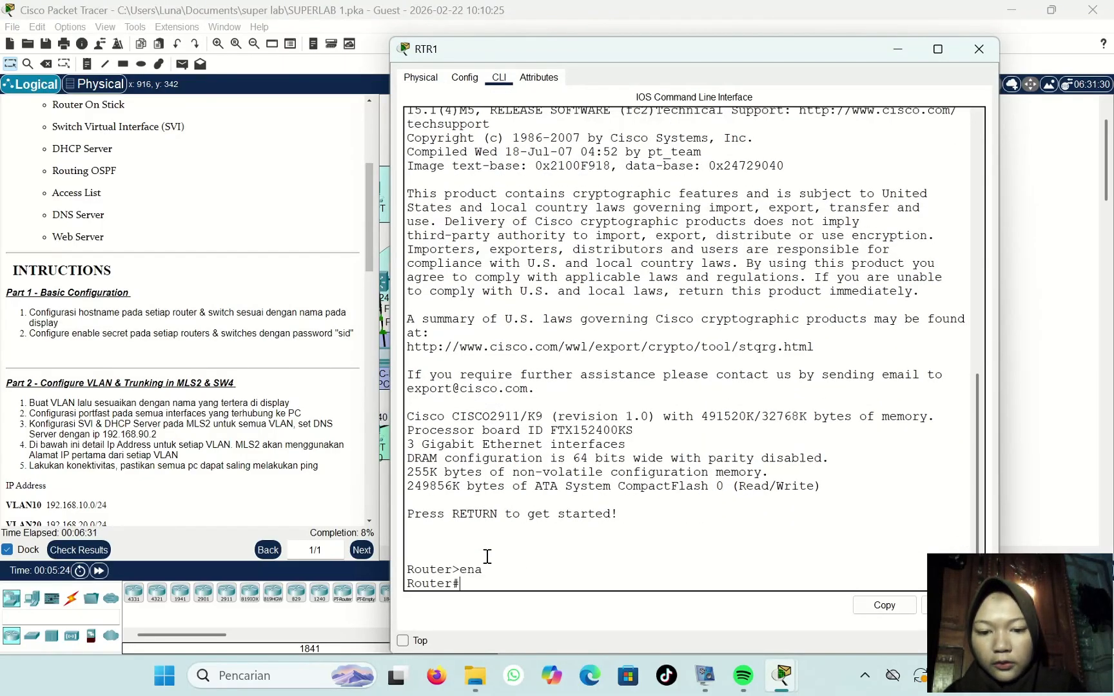
text(conf t)
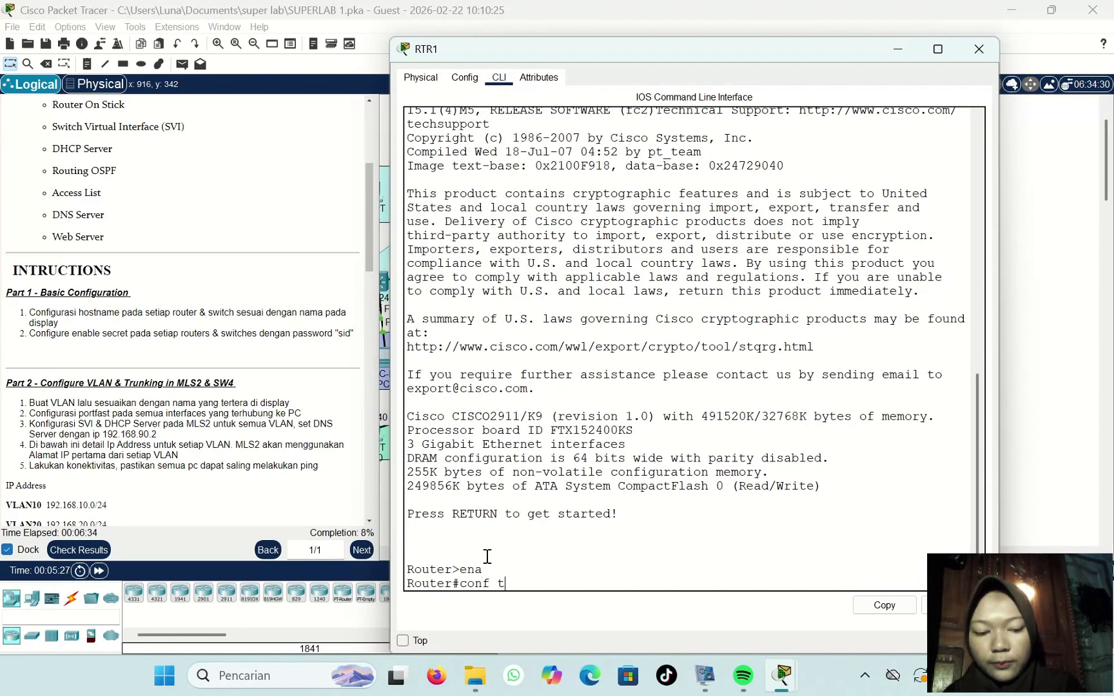
key(Return)
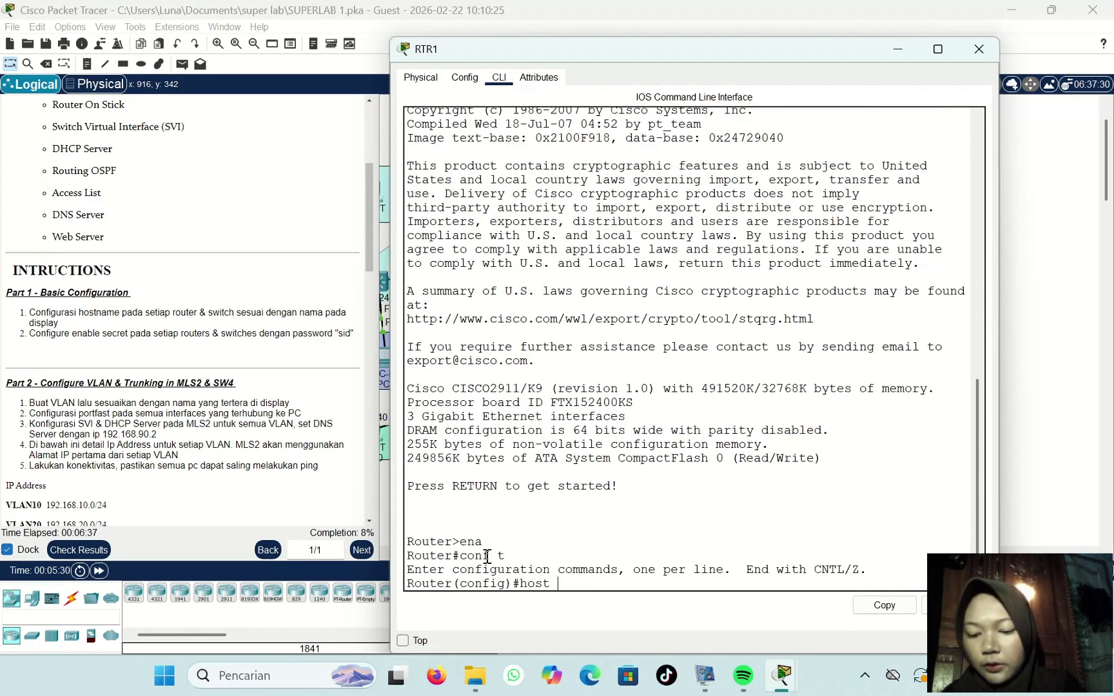
text(RTR)
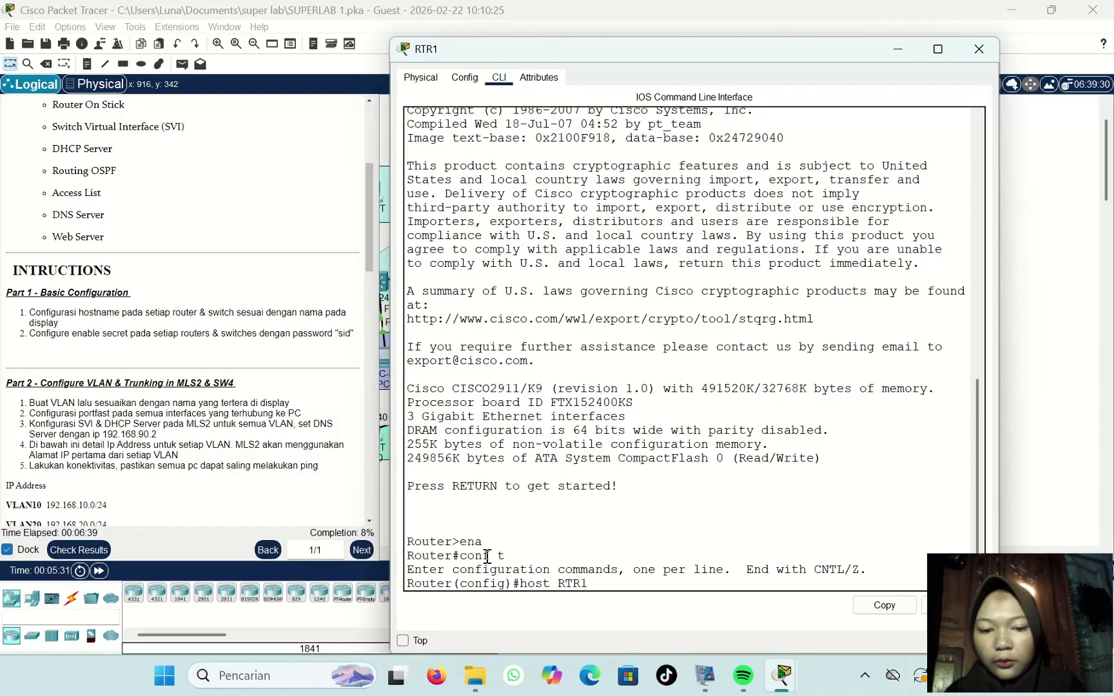
text(1)
key(Return)
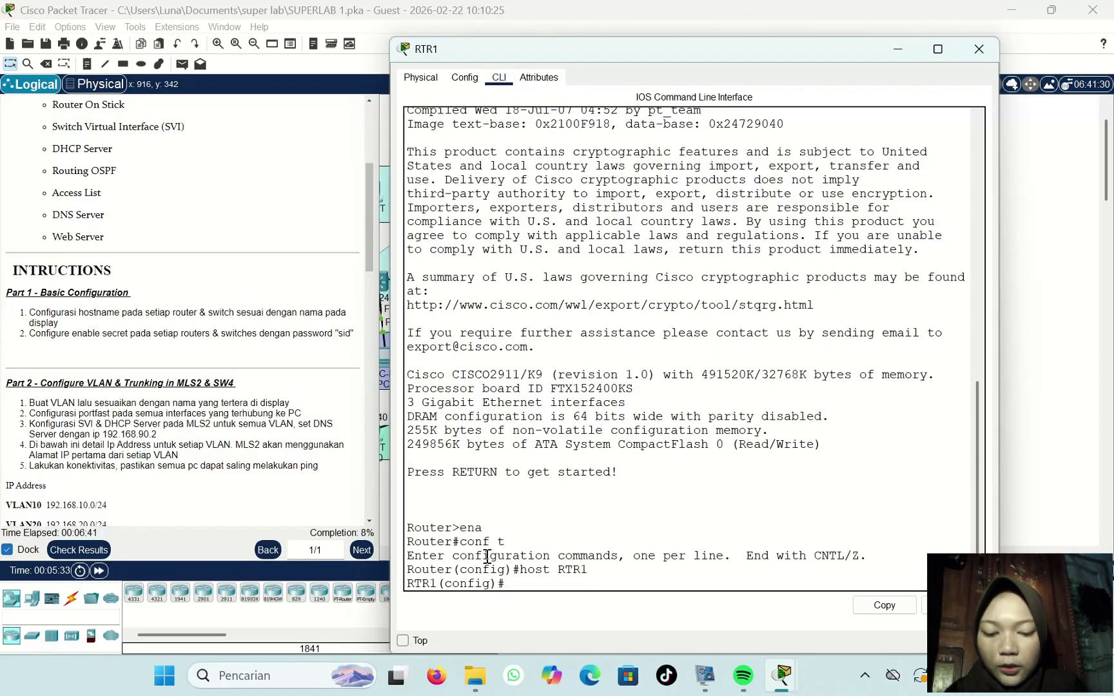
text(ena sec)
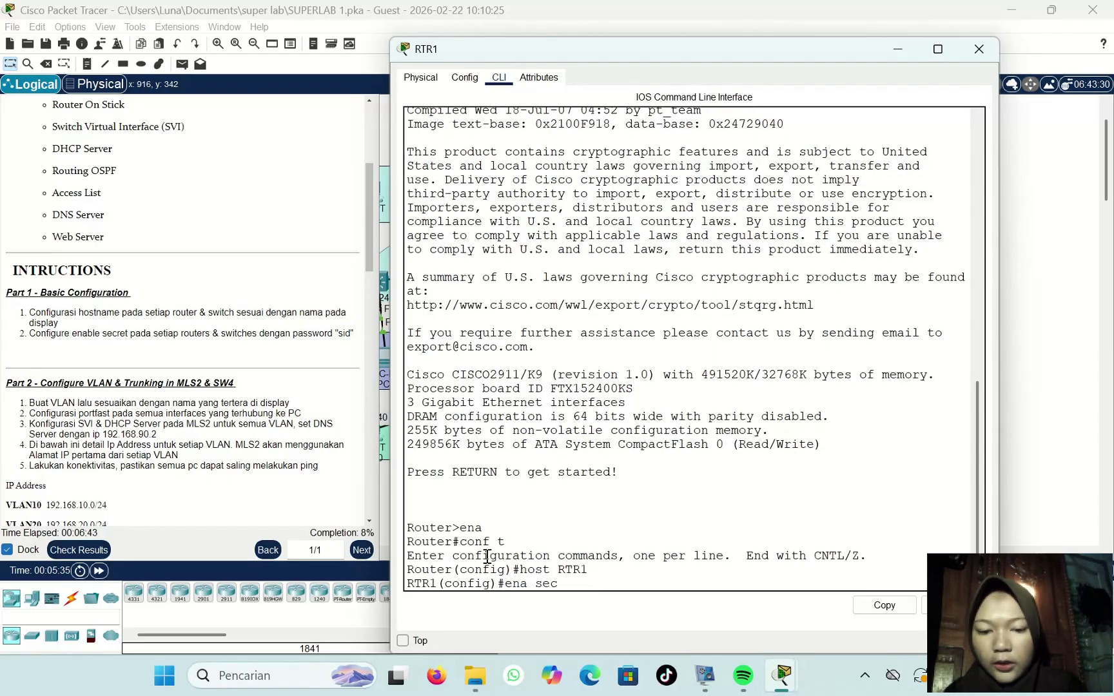
text( sid)
key(Return)
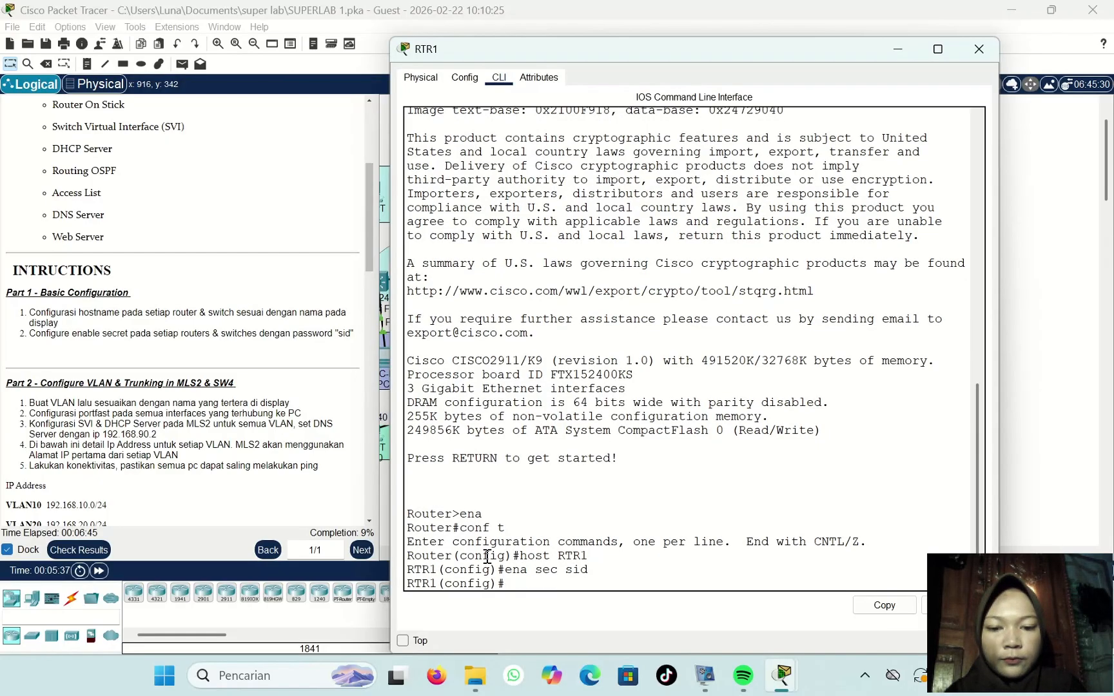
click(979, 49)
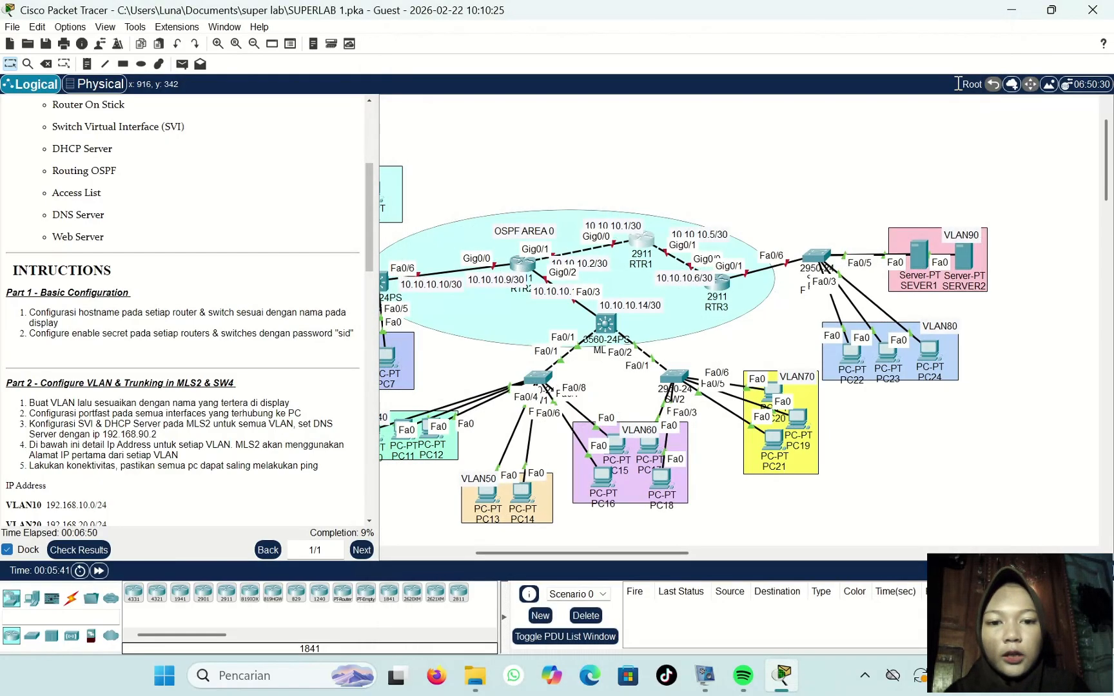
Step: In RTR3's CLI, set hostname RTR3 and an enable secret with the lab password
click(723, 284)
click(499, 77)
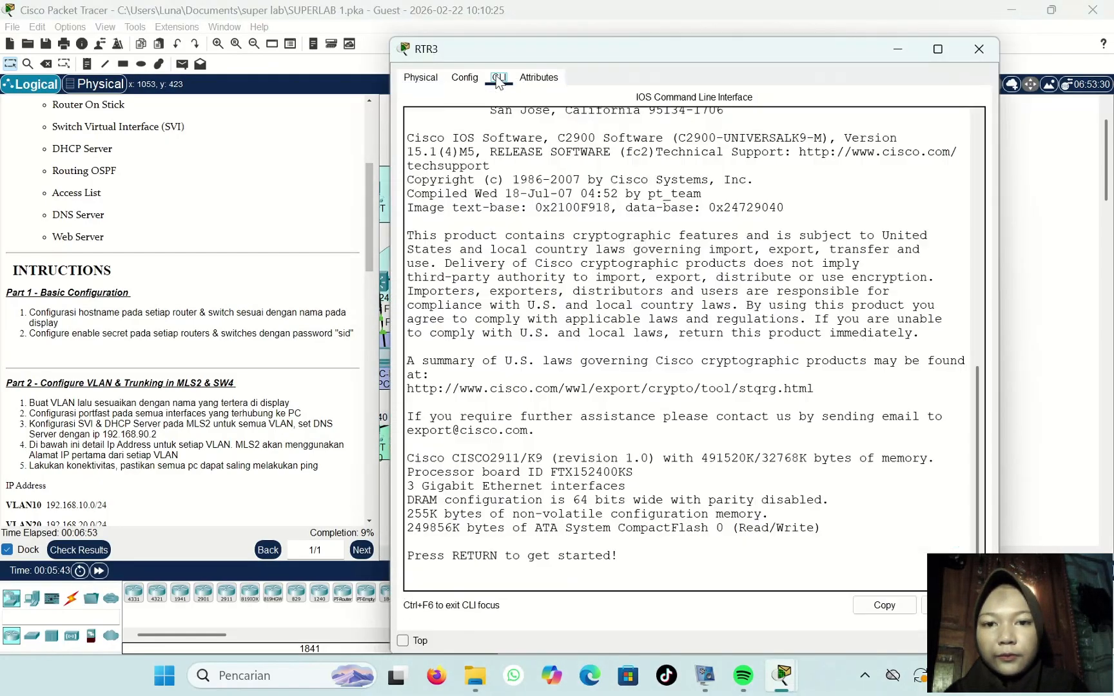
key(Return)
text(ena)
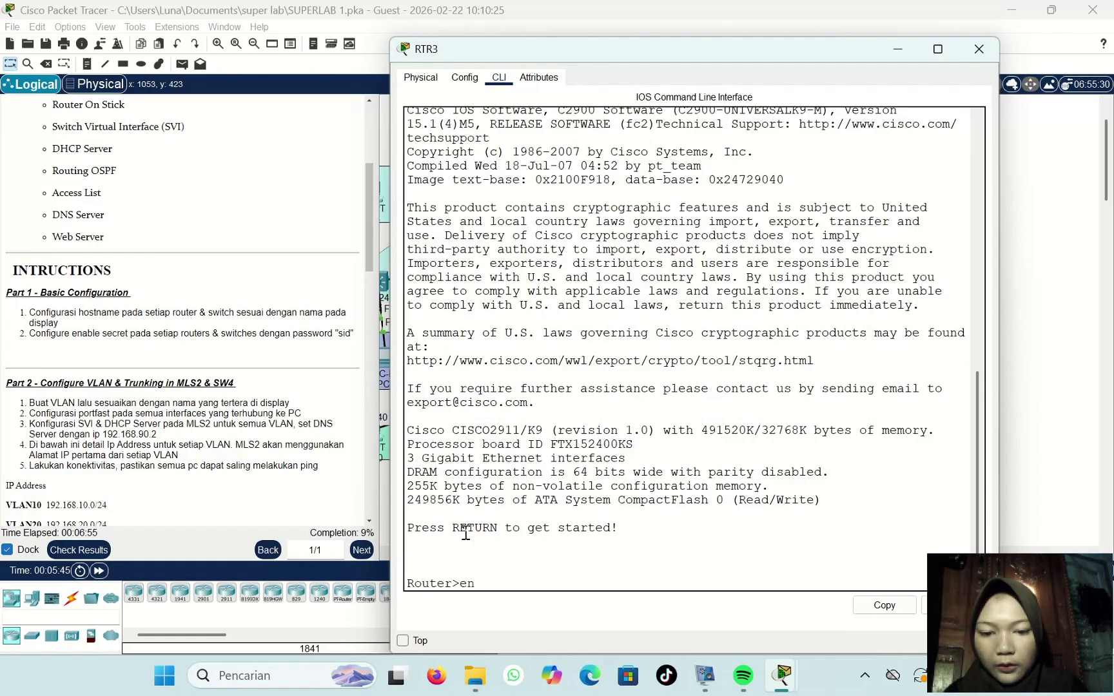
key(Return)
text(conf)
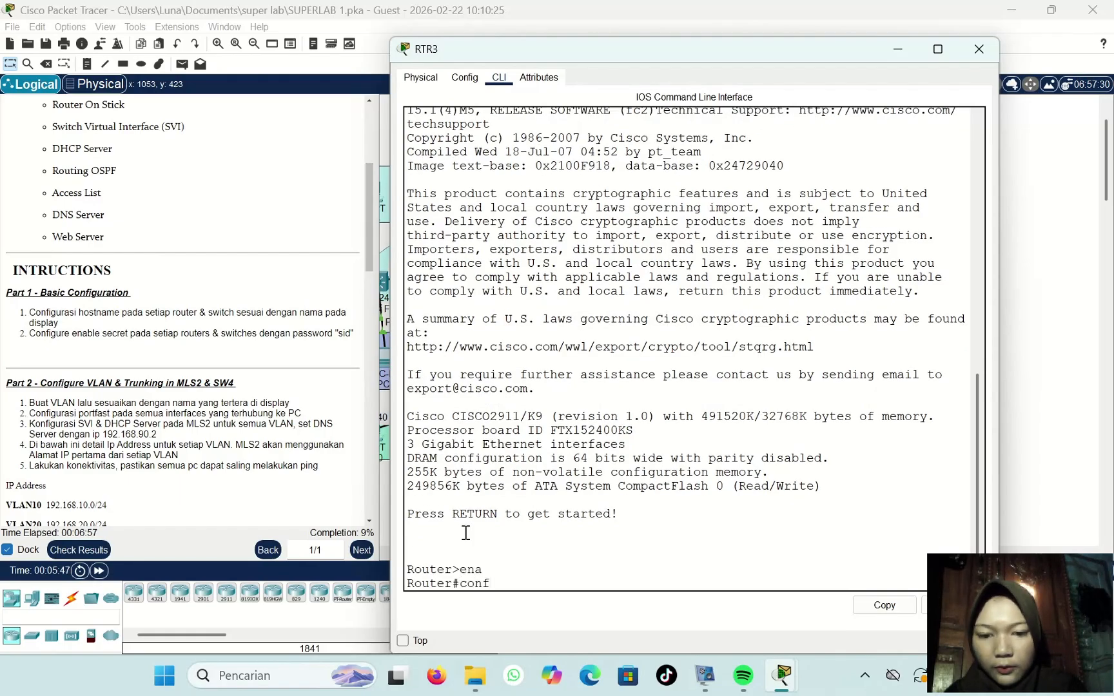
text( t)
key(Return)
text(host RTR3)
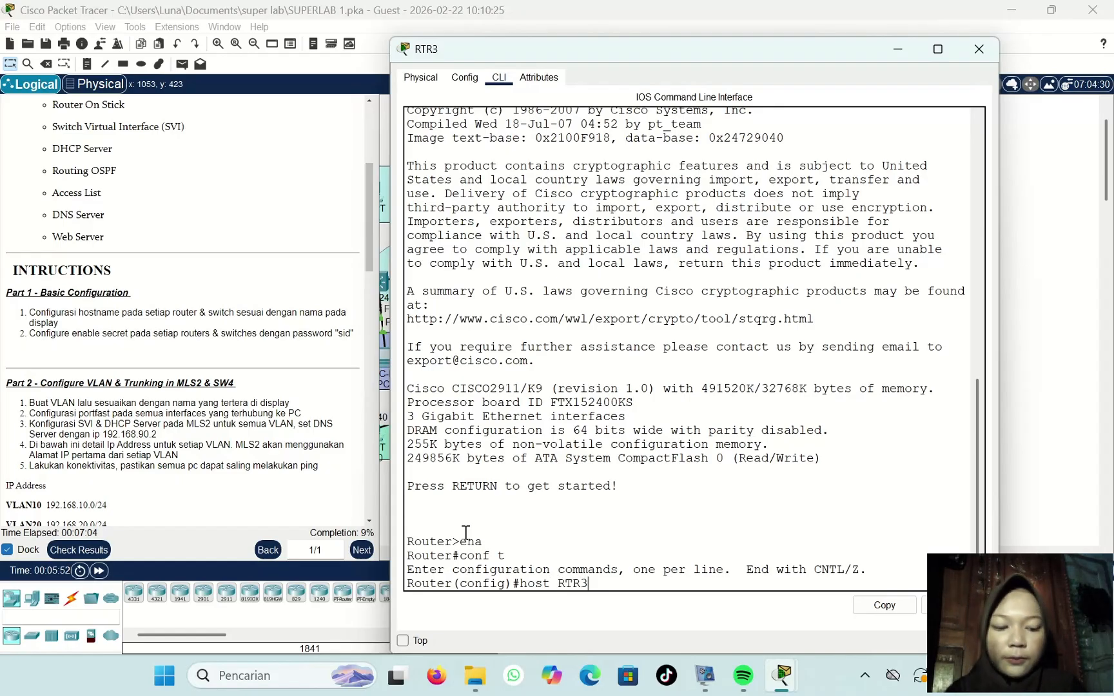
key(Return)
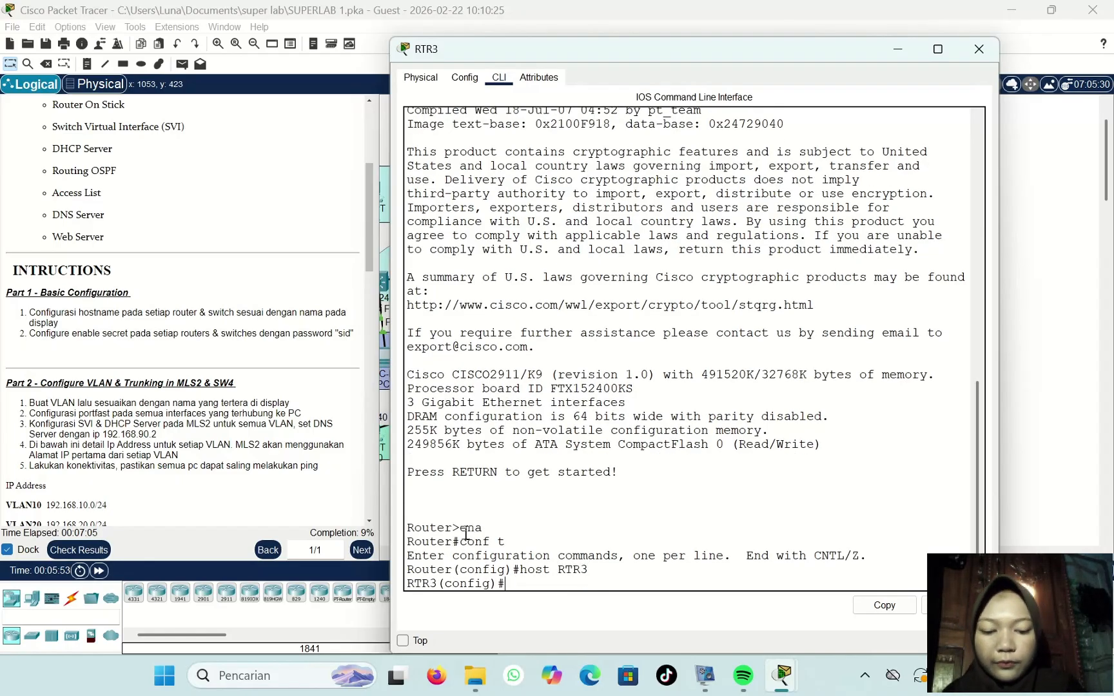
text(ena)
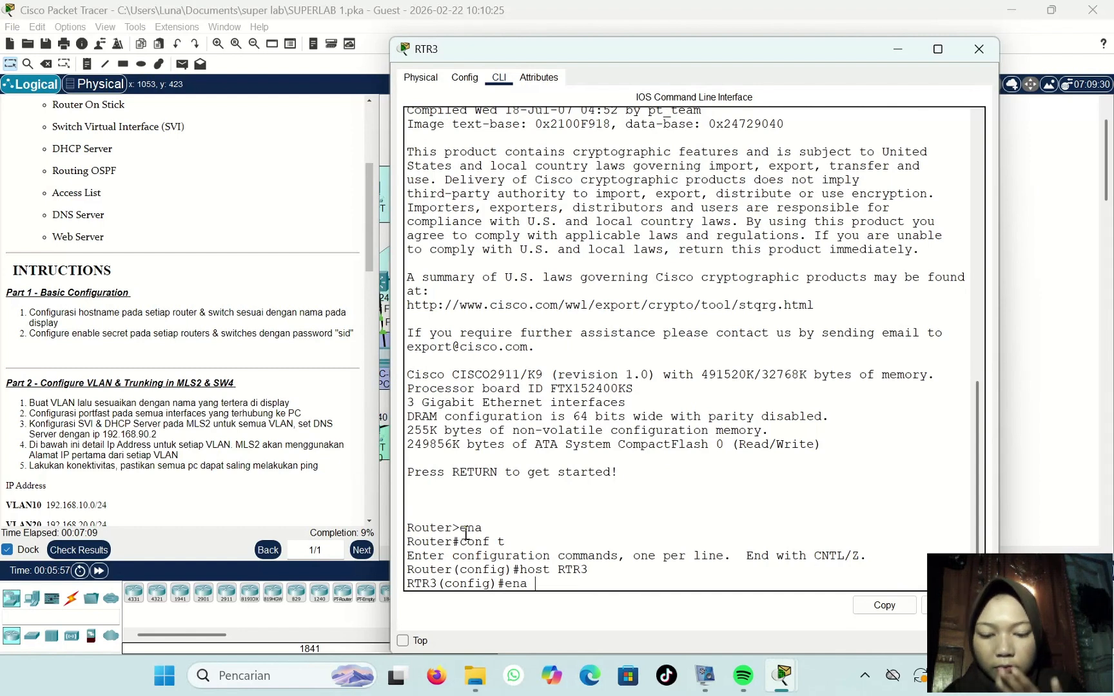
text( se)
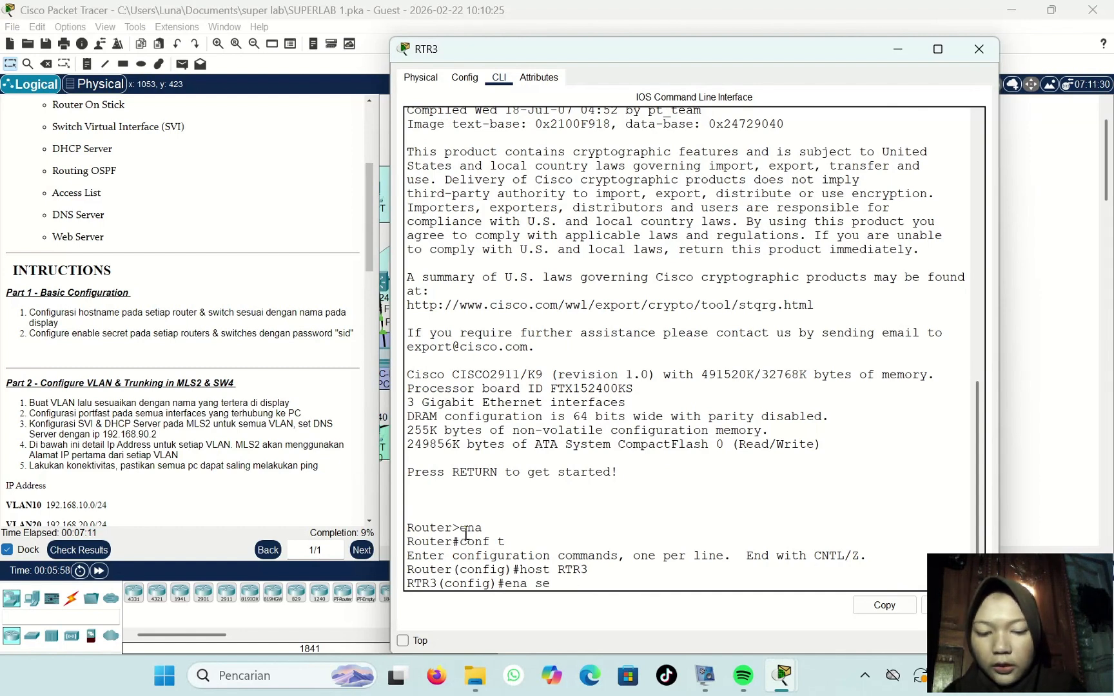
text(c s)
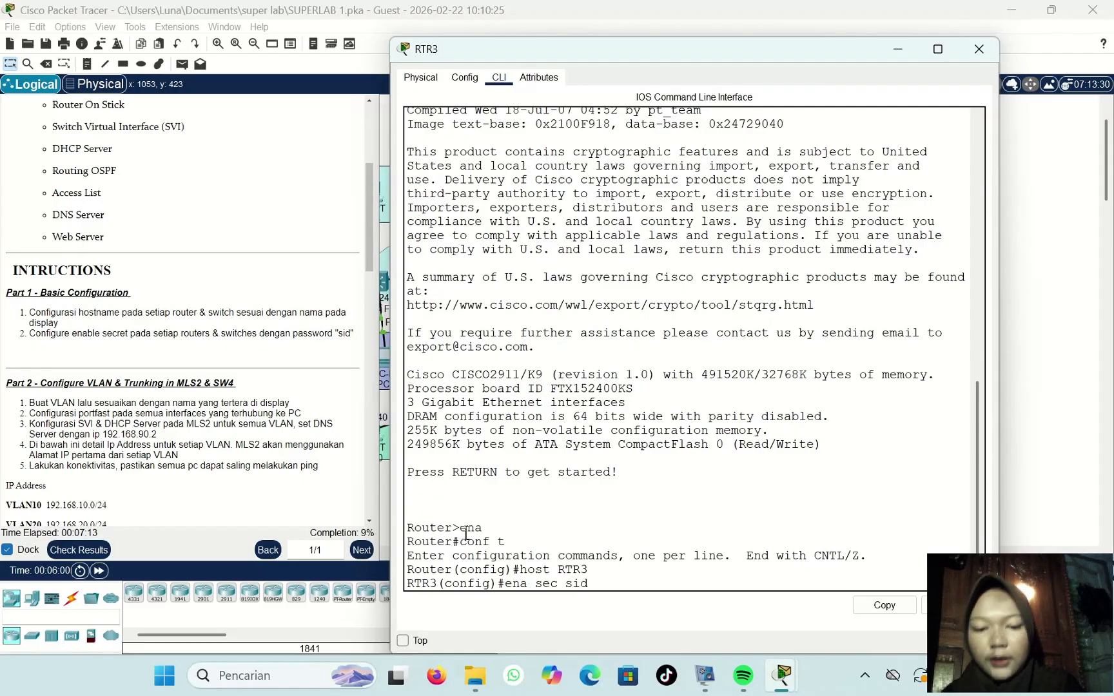
text(id)
key(Return)
Step: After closing RTR3, set the SW3 switch's hostname to SW3 from its CLI
click(976, 47)
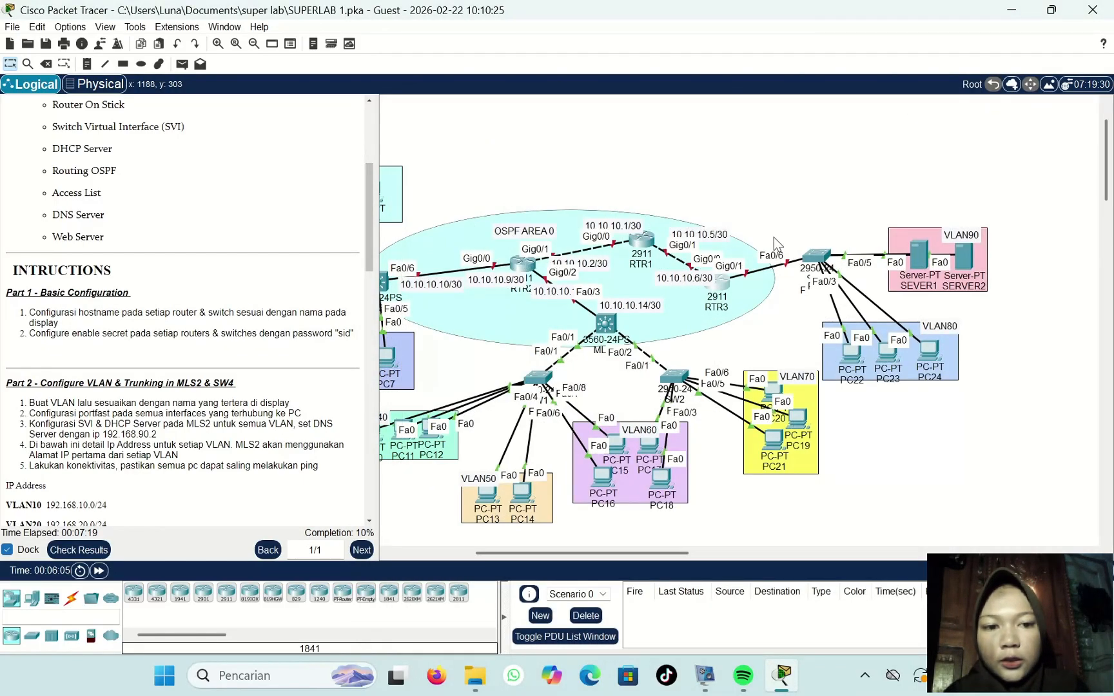
scroll(708, 297, right, 5)
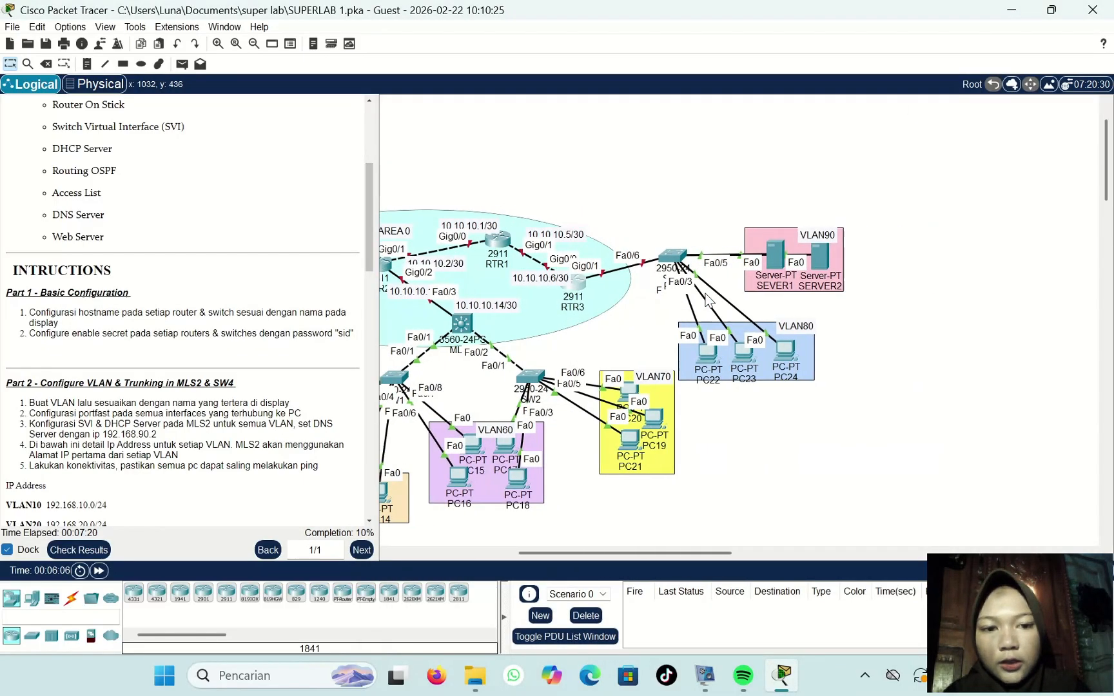
click(667, 257)
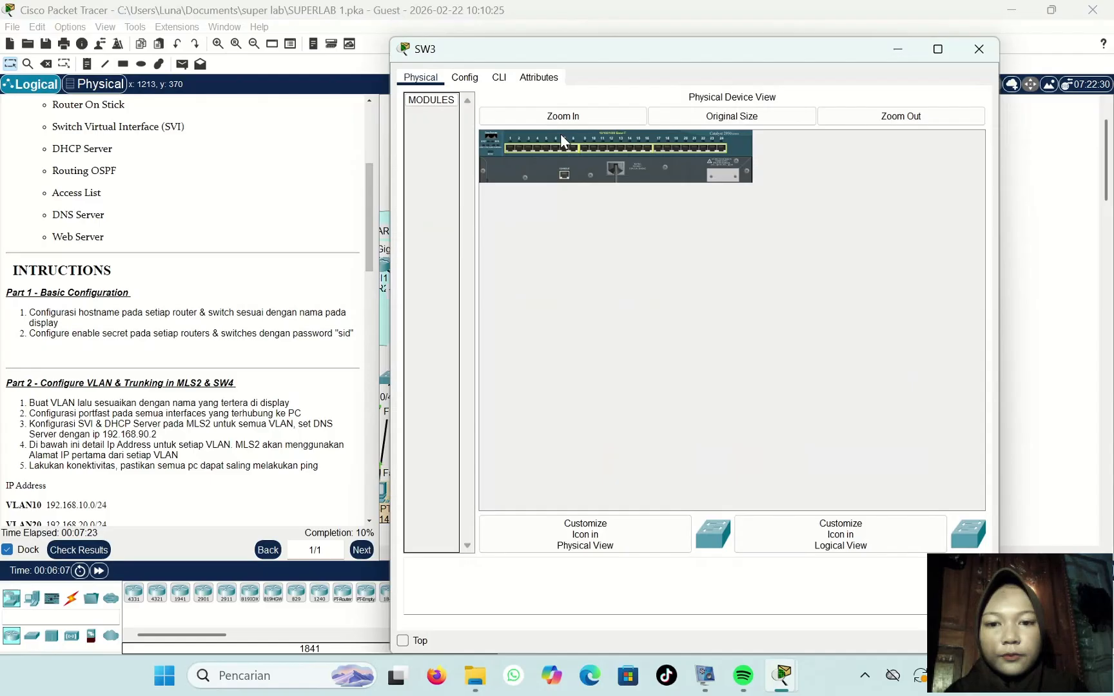
click(501, 77)
key(Return)
text(en)
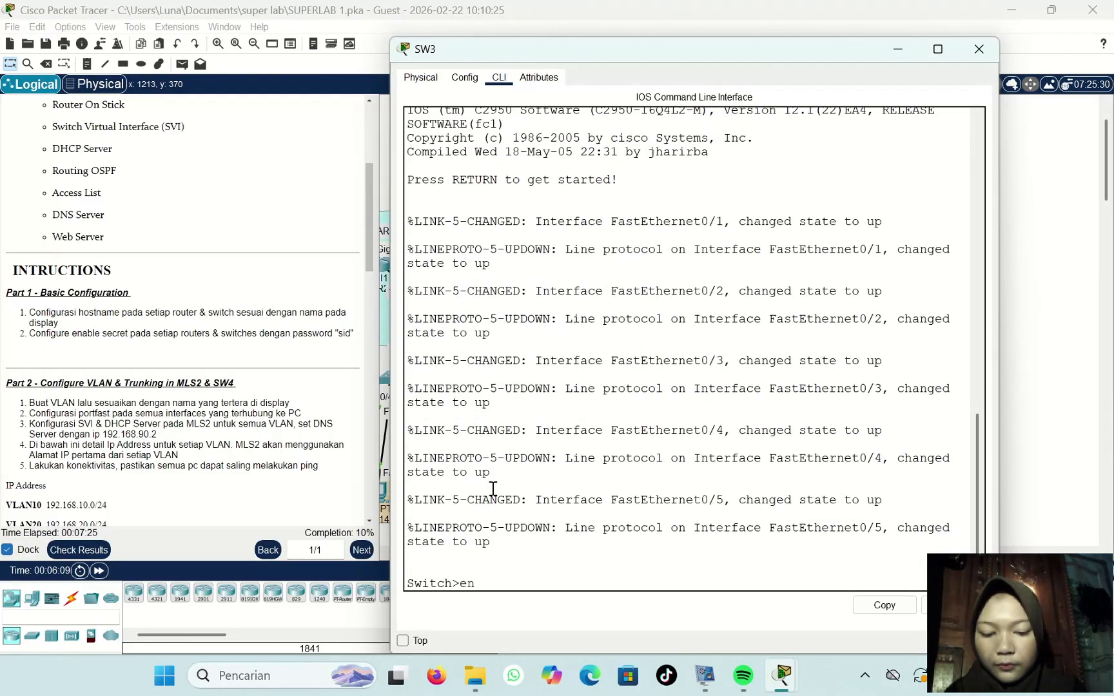
text(a)
key(Return)
text(conf )
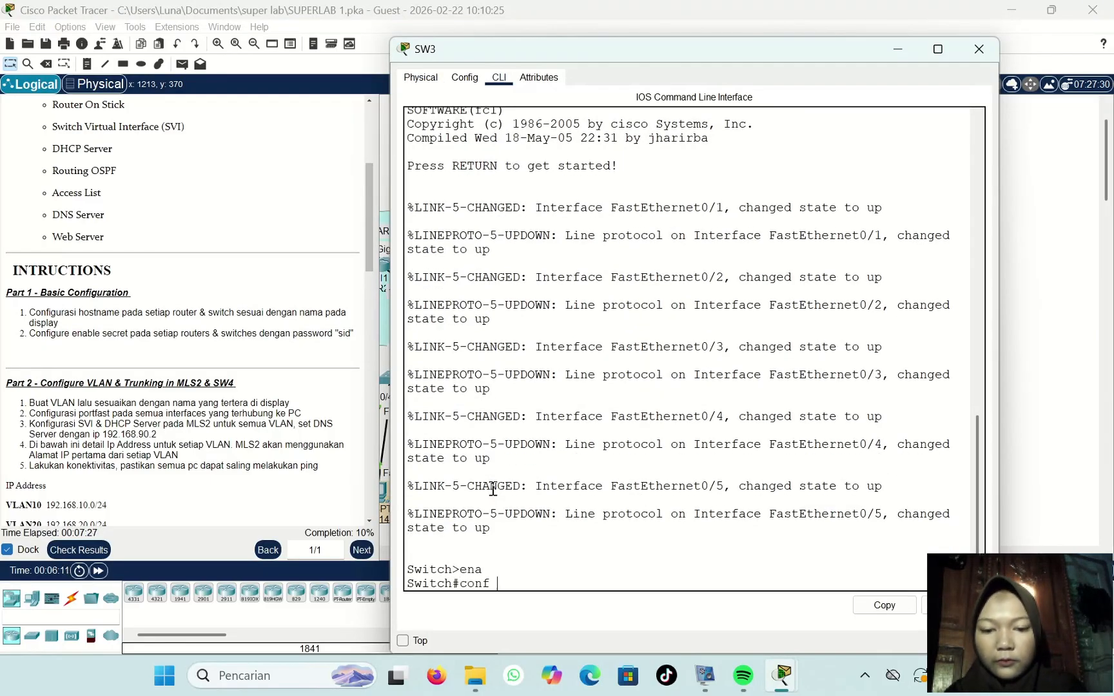
text(t)
key(Return)
text(hos)
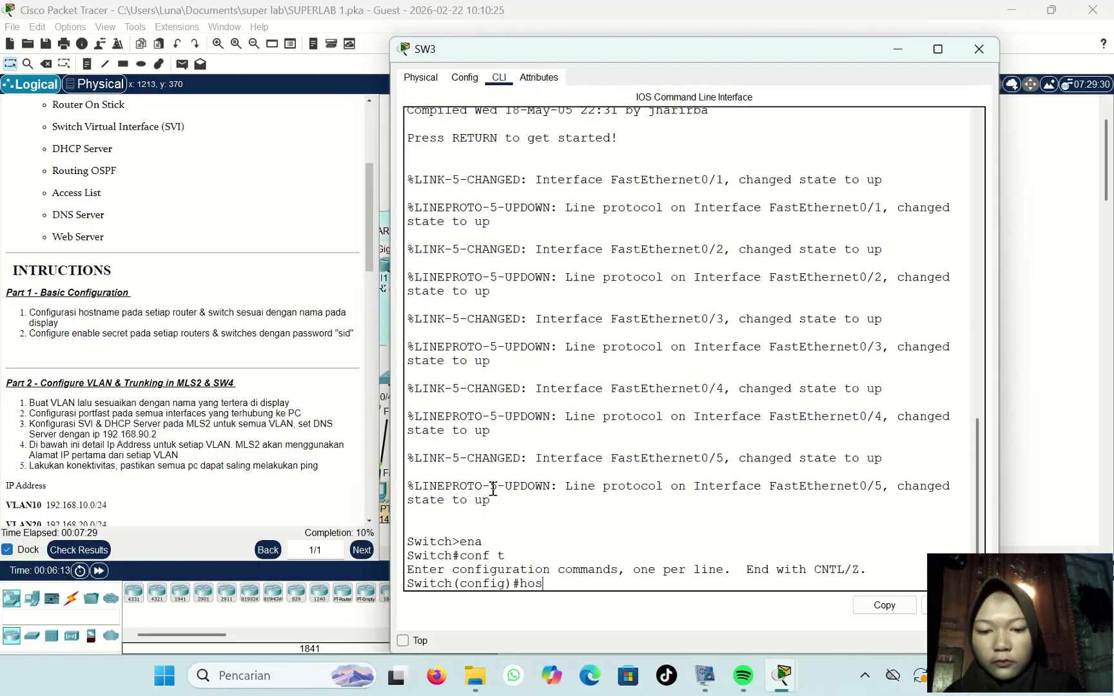
text(t S)
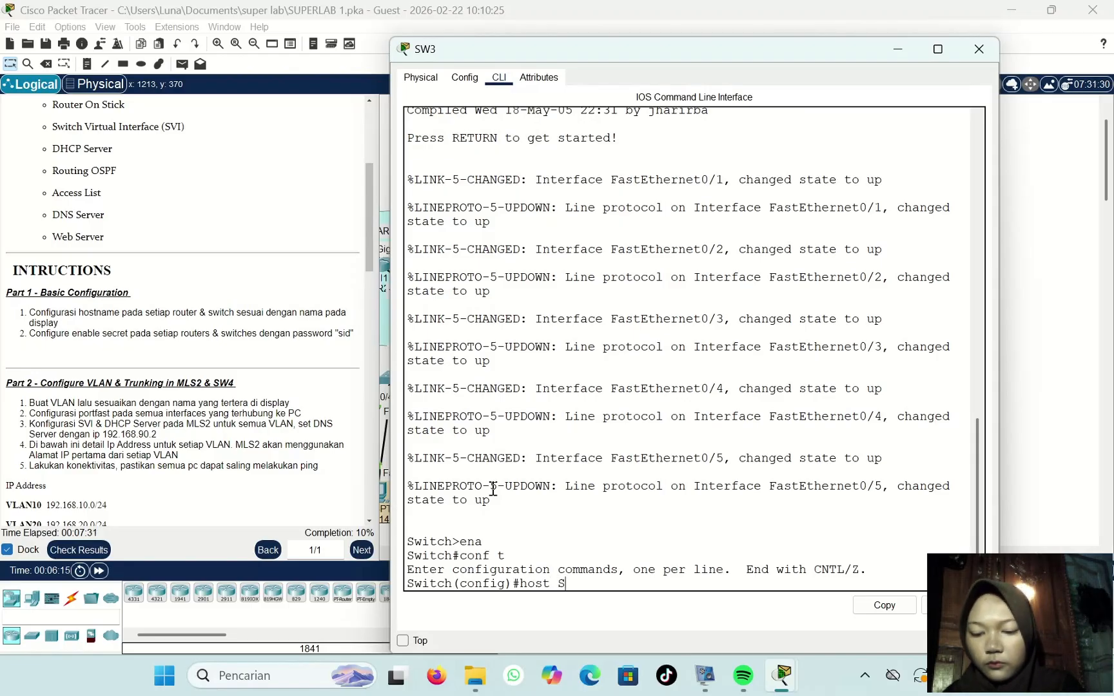
text(W3)
key(Return)
text(ena)
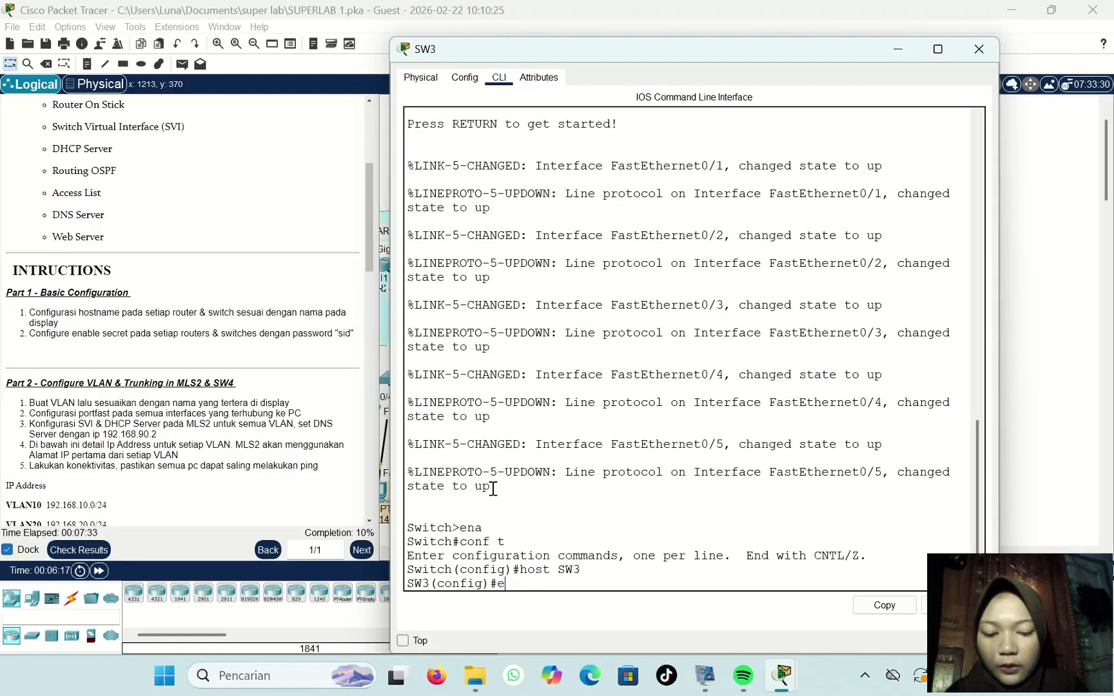
text( se)
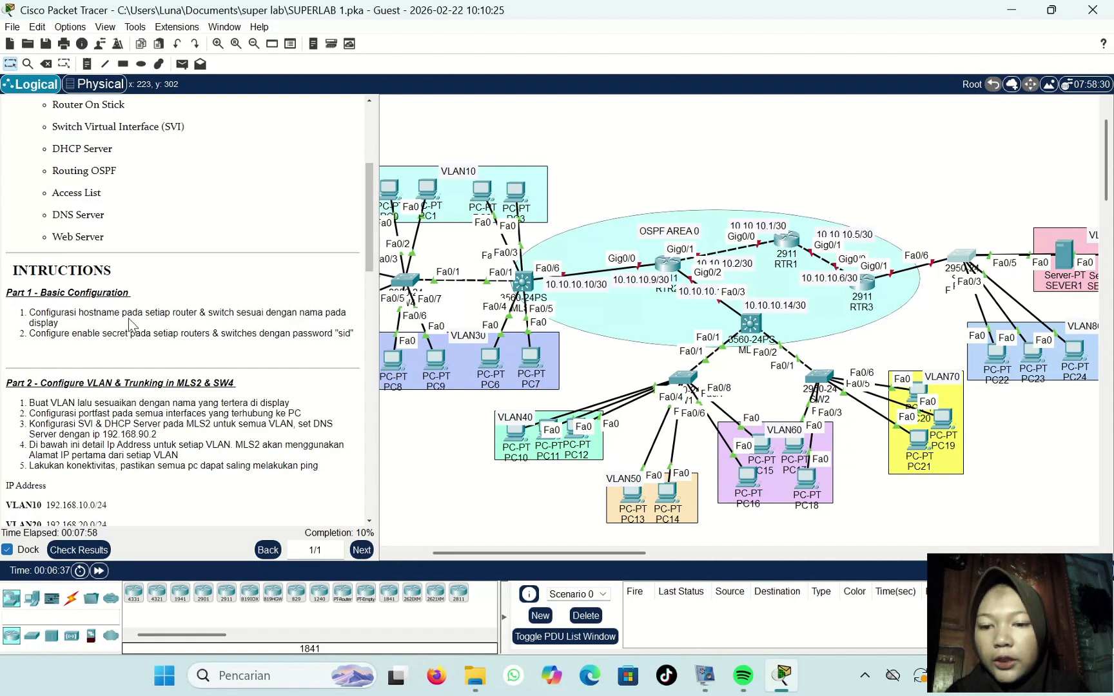
scroll(112, 393, down, 3)
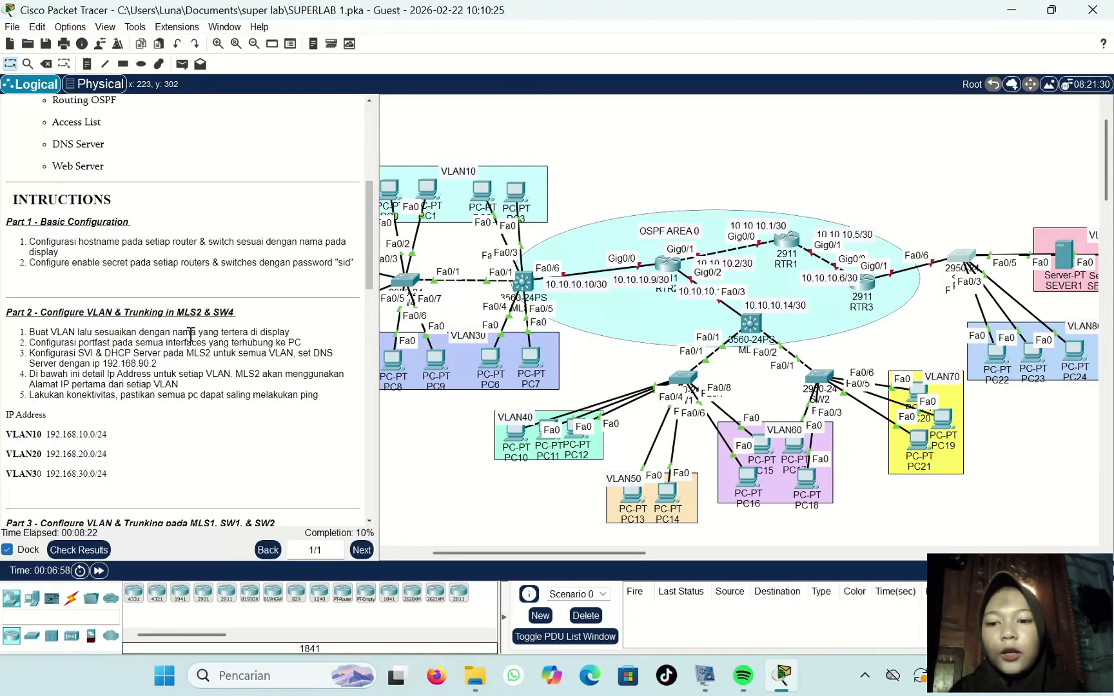
scroll(183, 343, down, 1)
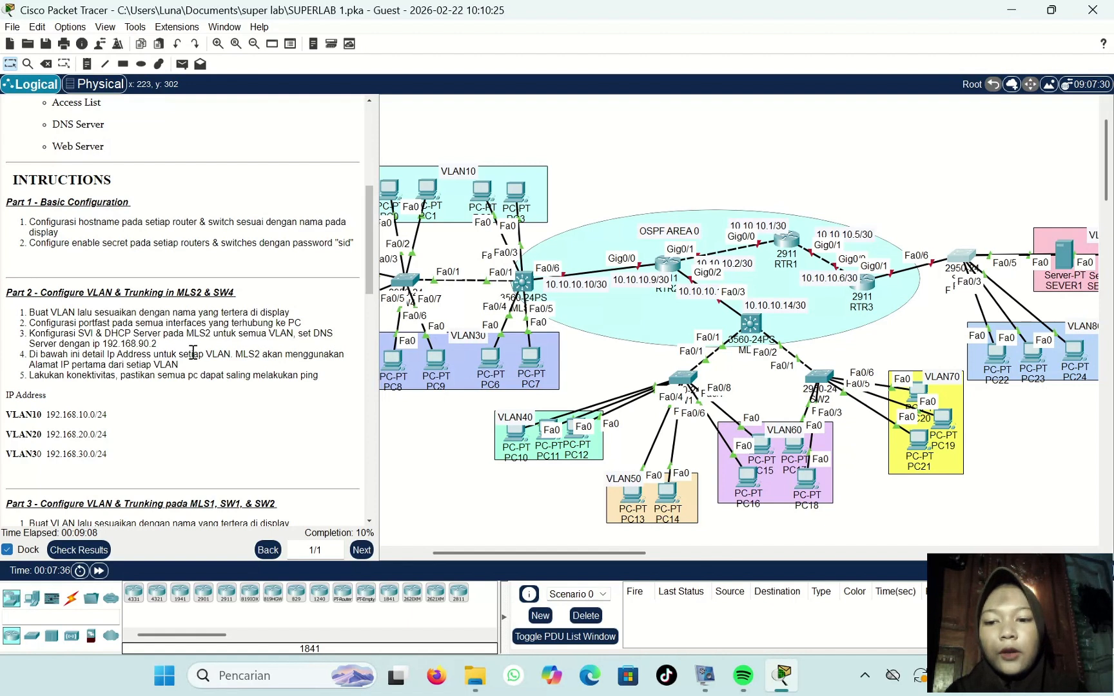
drag(29, 312, 65, 326)
Step: On SW4, create VLAN 10 and name it VLAN10
click(65, 327)
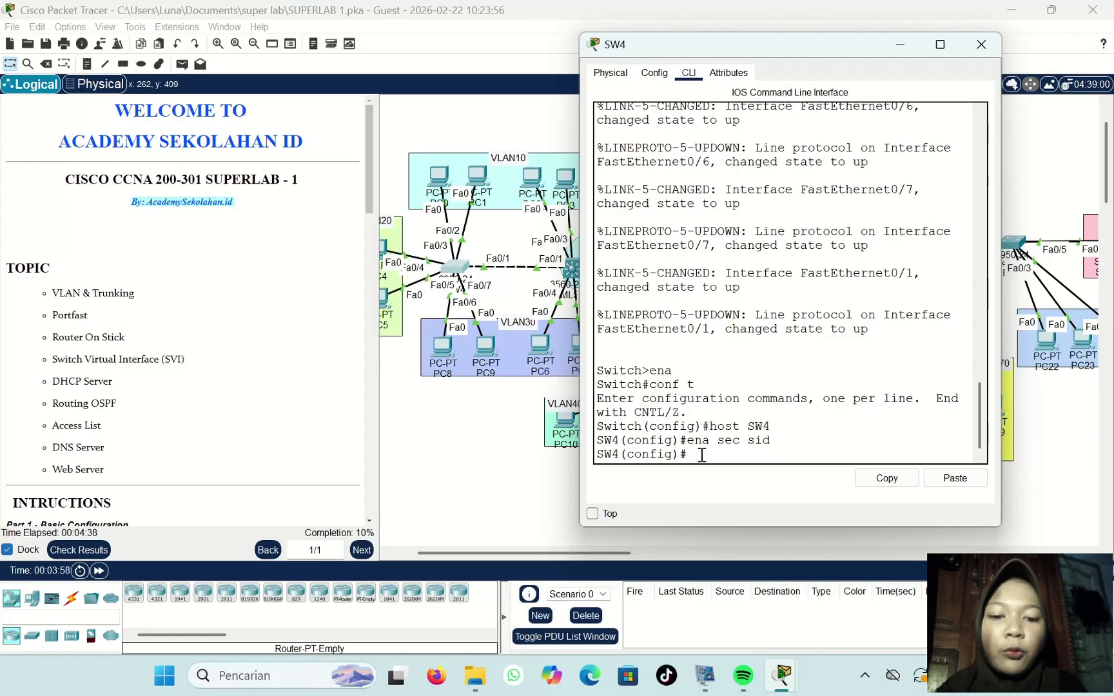
key(Return)
key(Return)
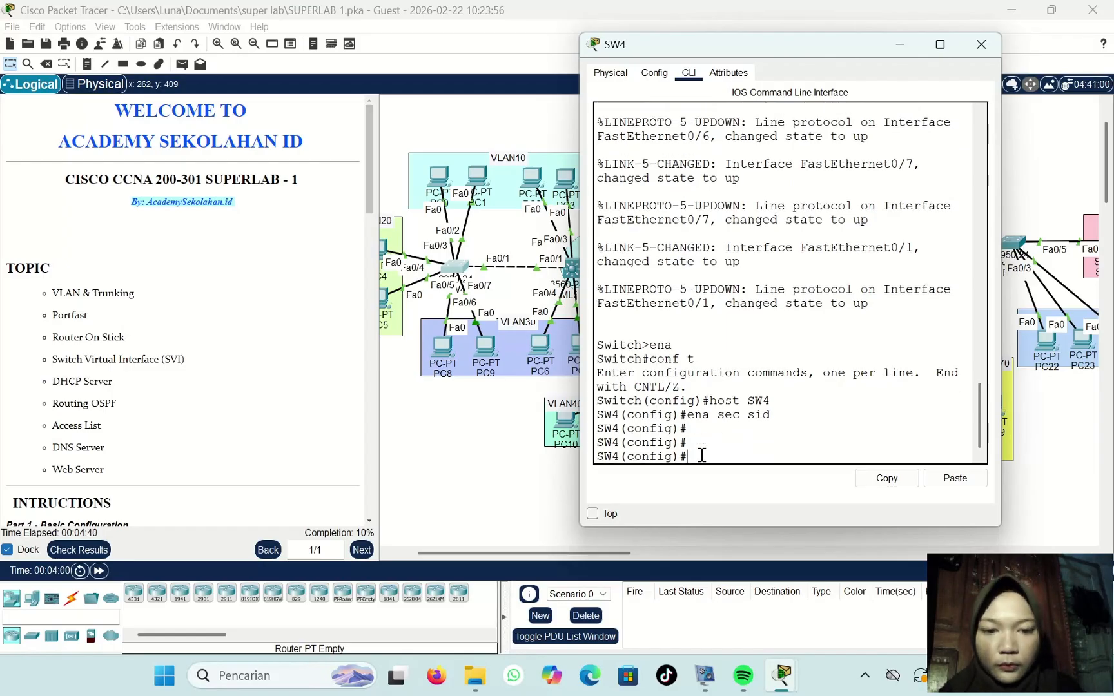
text(vlan)
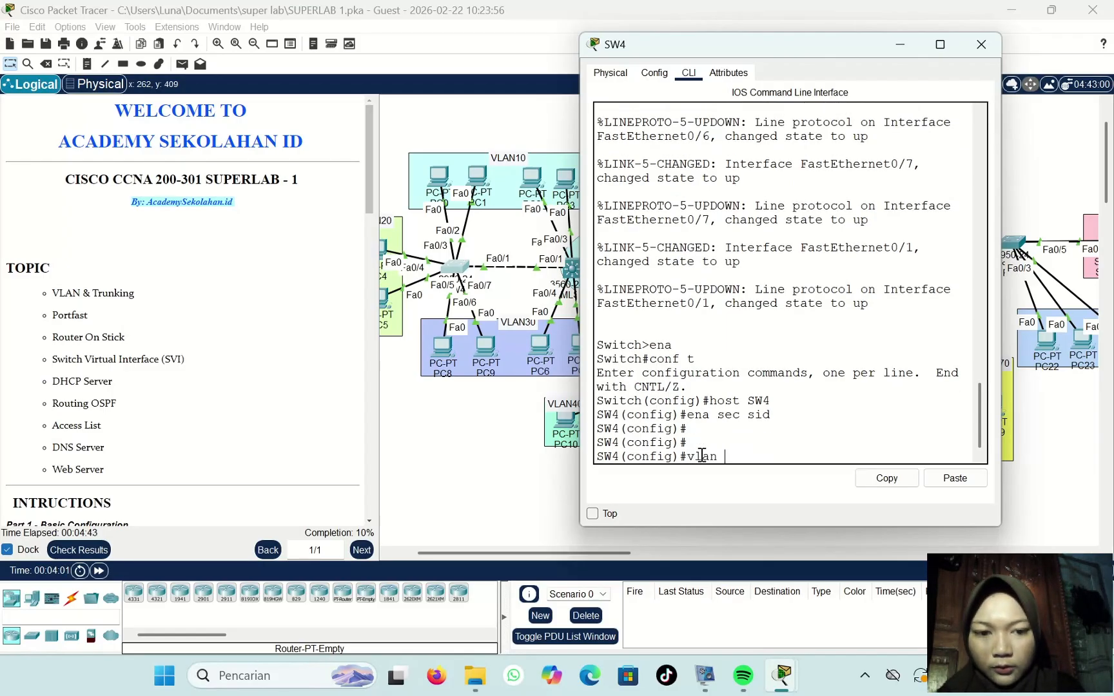
text( 10)
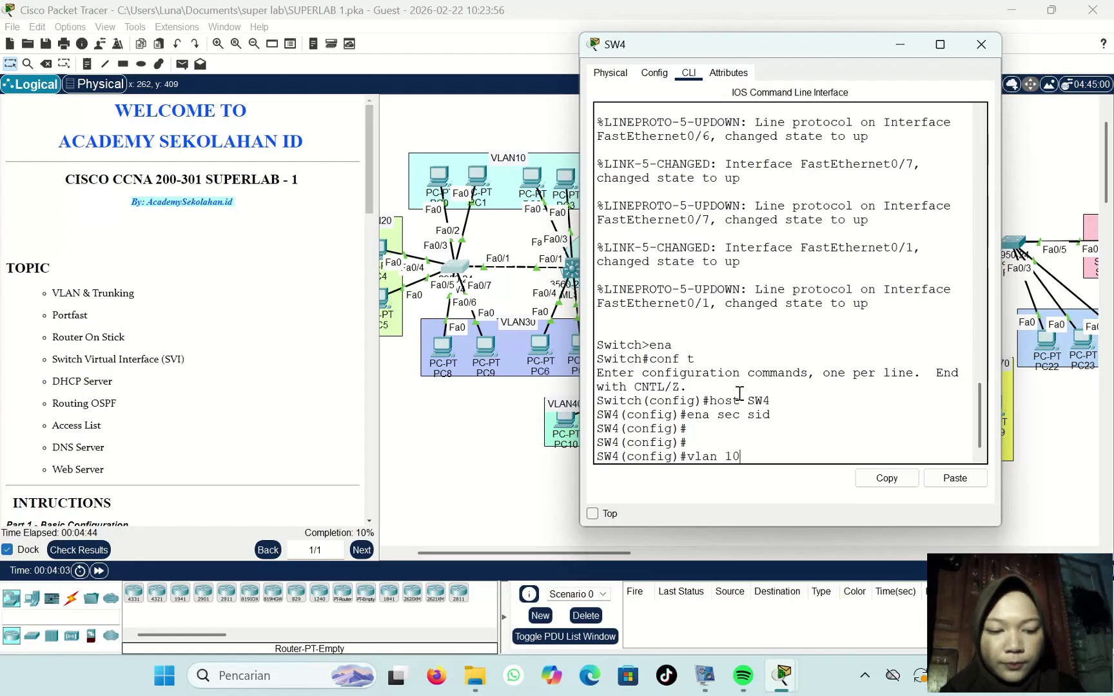
key(Return)
text(name )
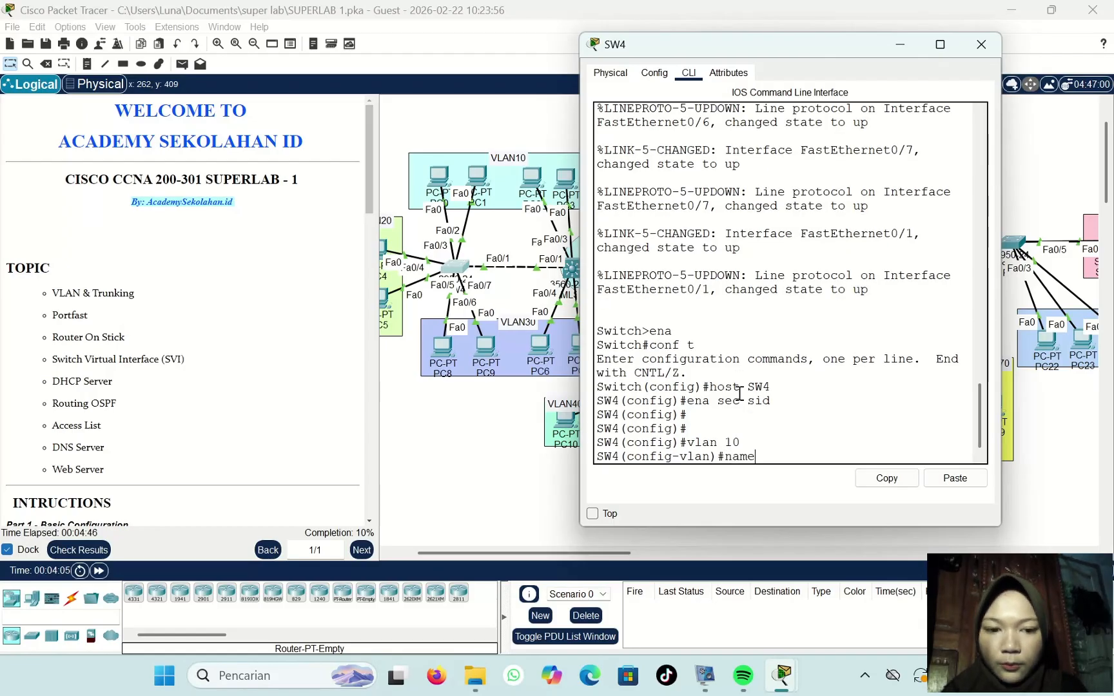
text(VLA)
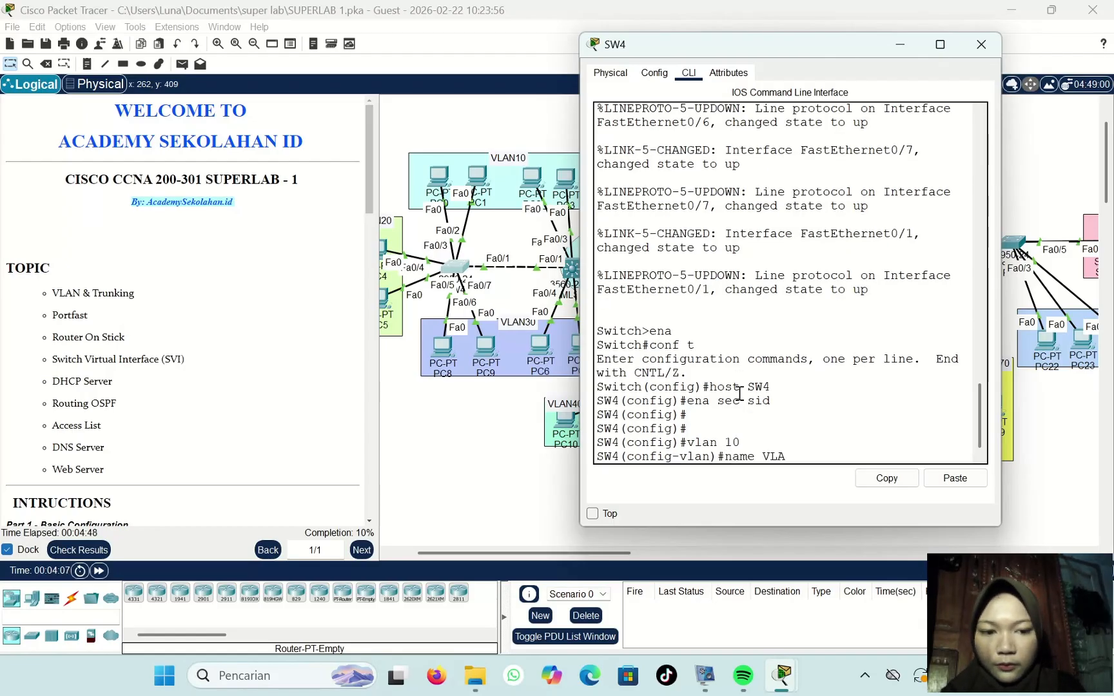
text(N1)
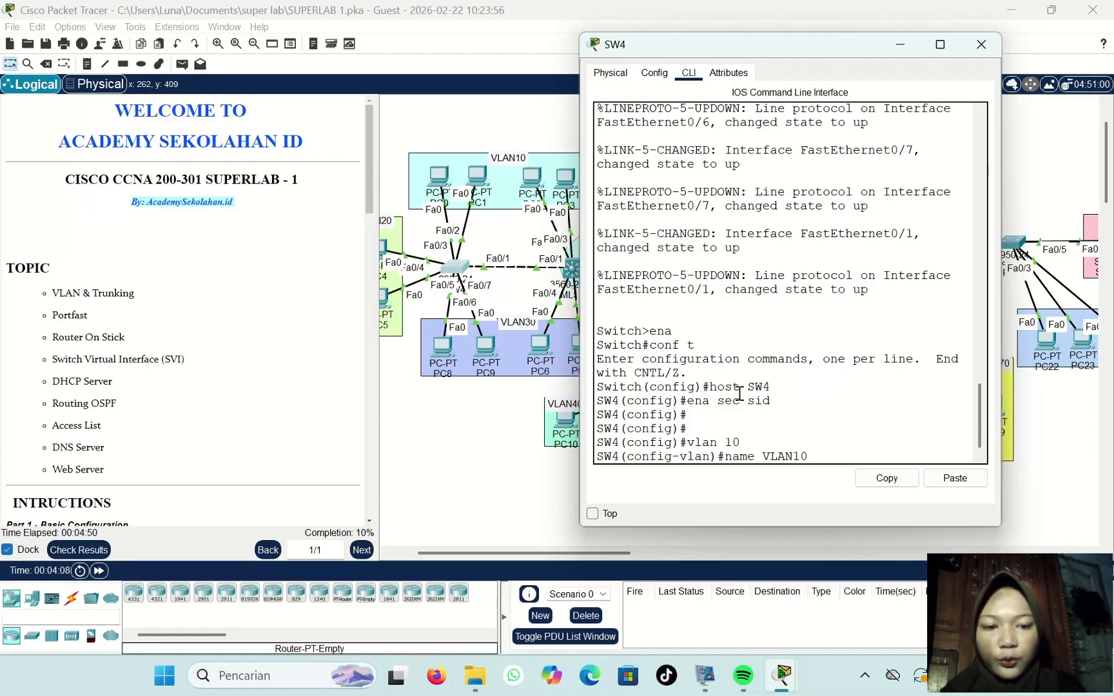
text(0)
key(Return)
Step: Create VLAN 20 and name it VLAN20 by reusing the previous commands
key(Up)
key(Up)
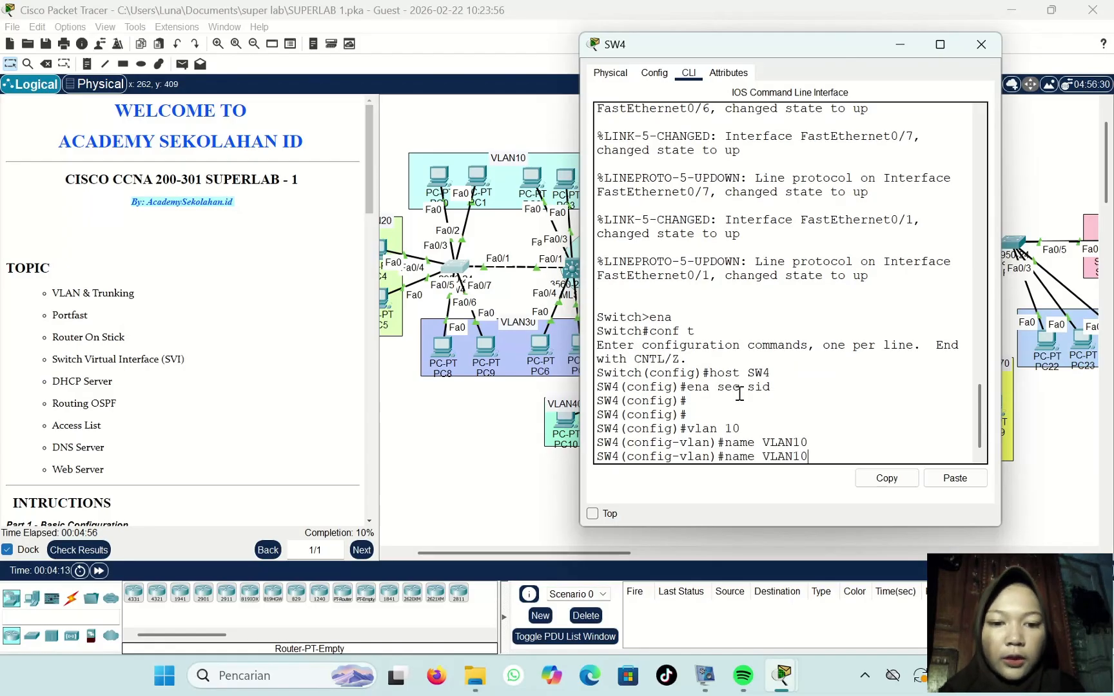
key(BackSpace)
key(BackSpace)
text(2)
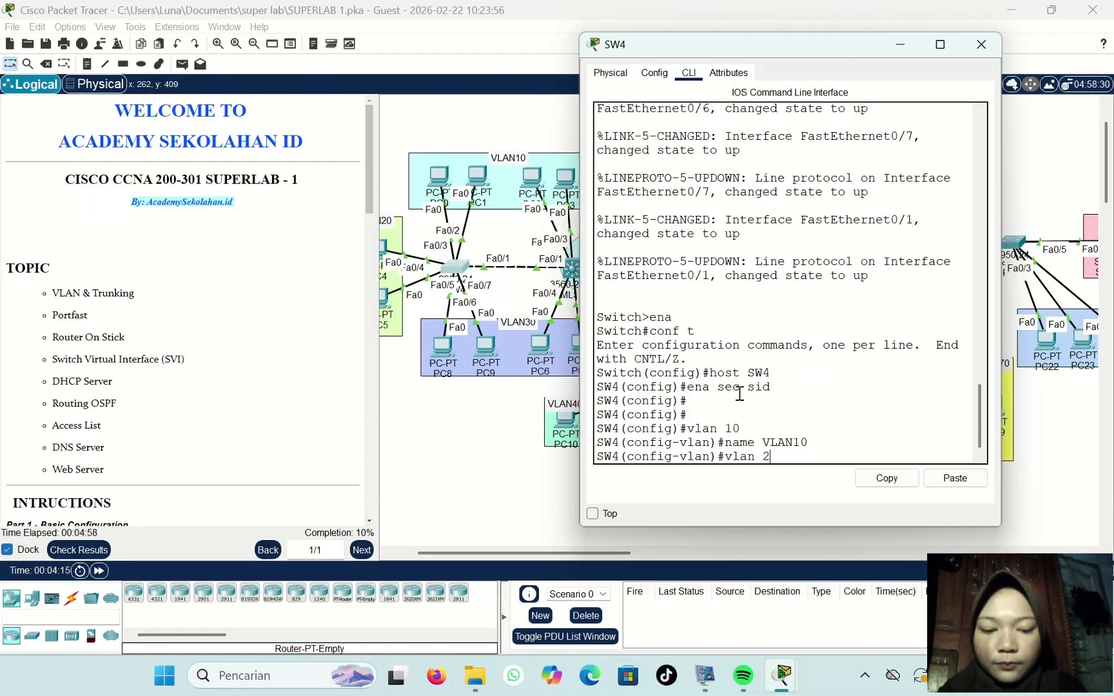
text(0)
key(Return)
key(Up)
key(Up)
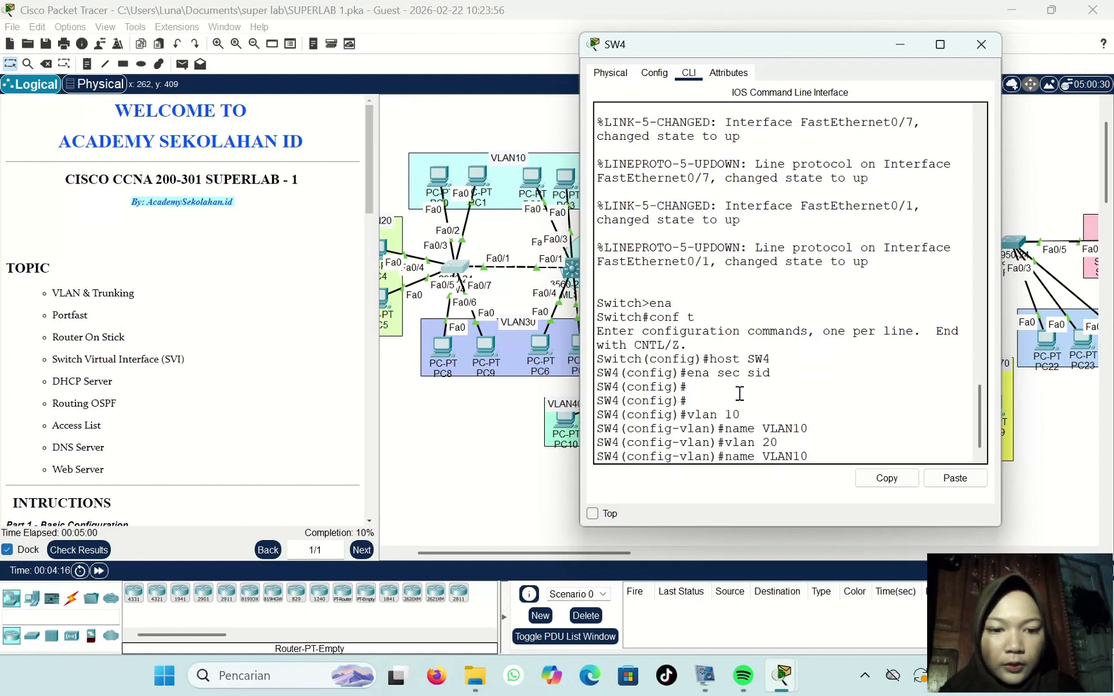
key(BackSpace)
key(BackSpace)
text(20)
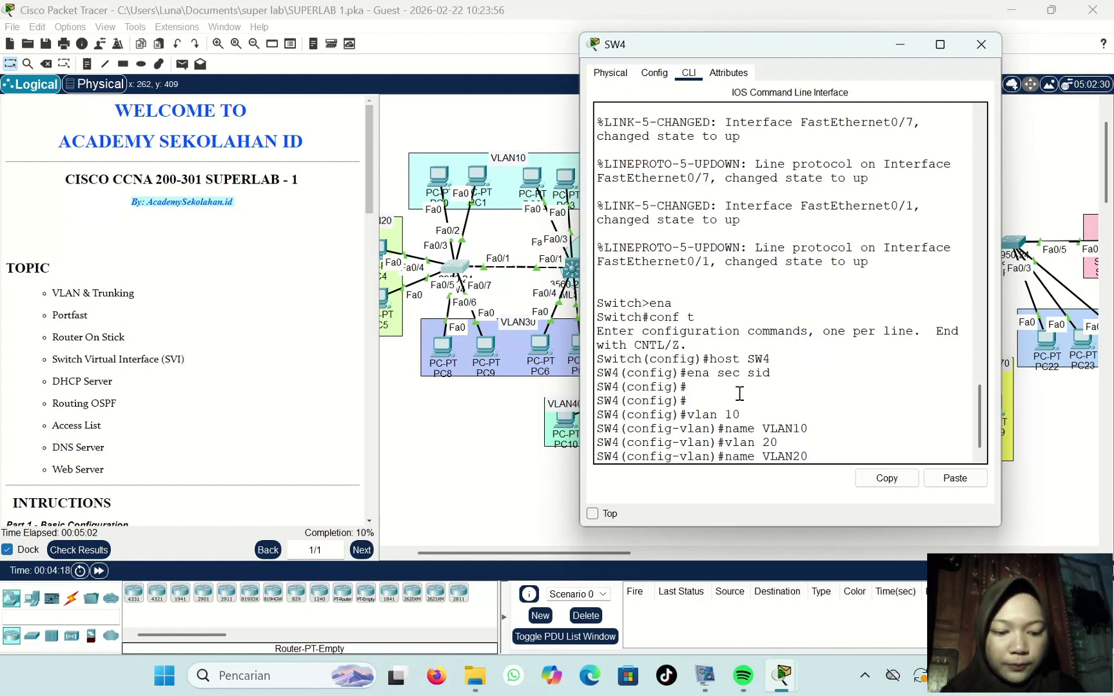
key(Return)
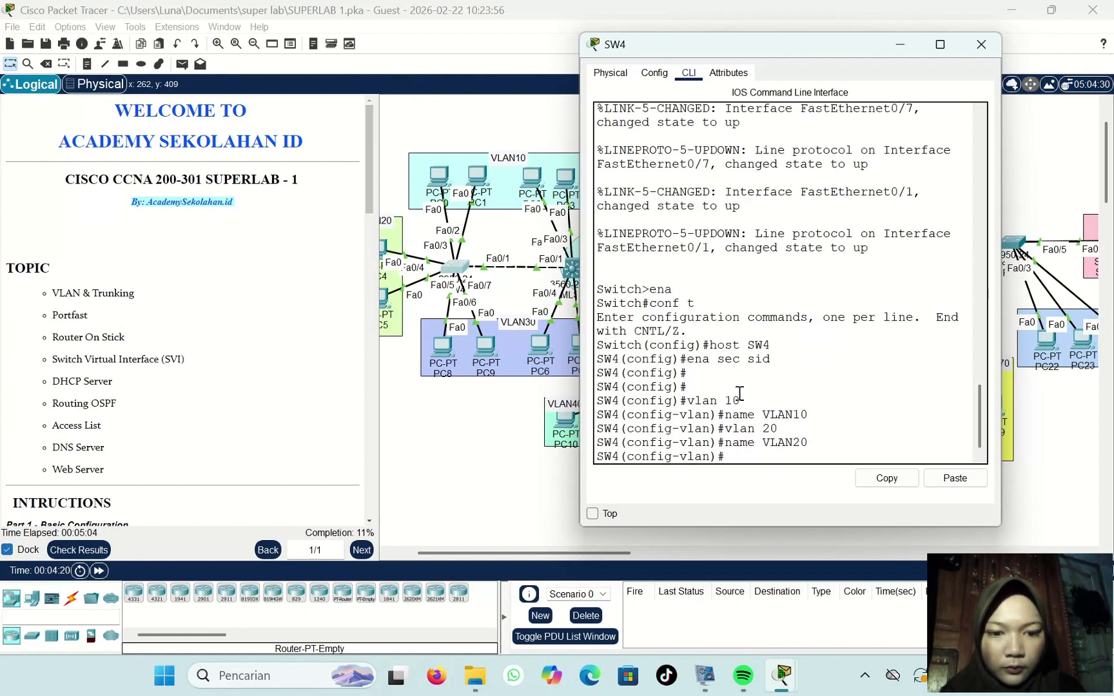
Step: Create VLAN 30 named VLAN30, then exit VLAN configuration mode
key(Up)
key(Up)
key(BackSpace)
key(BackSpace)
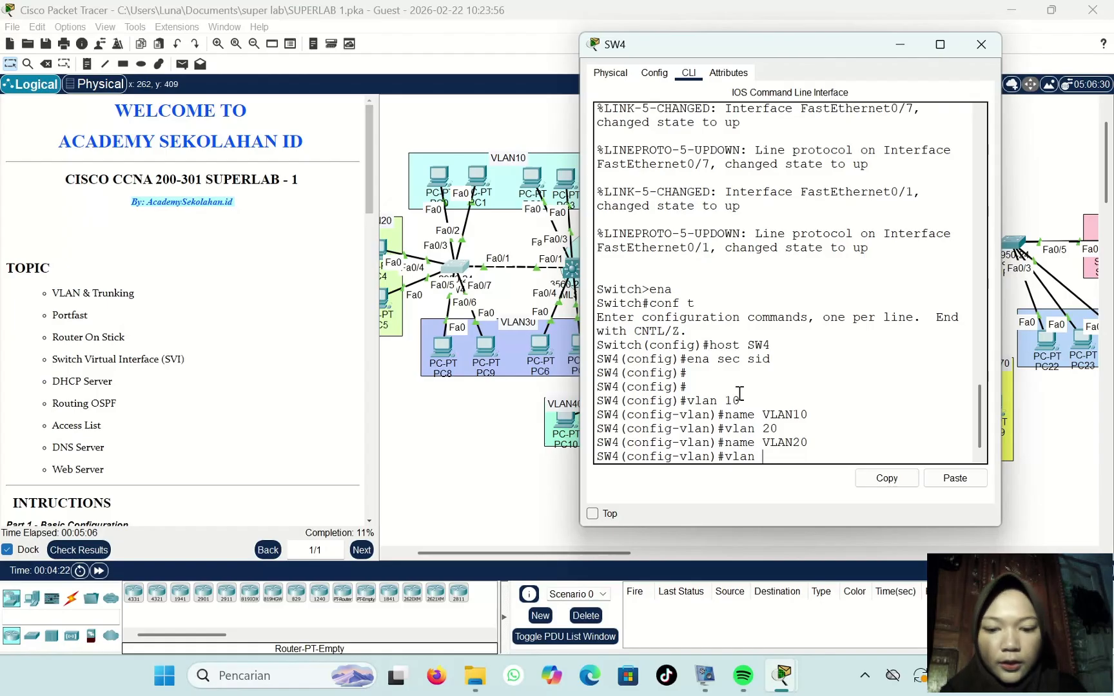
text(30)
key(Return)
key(Up)
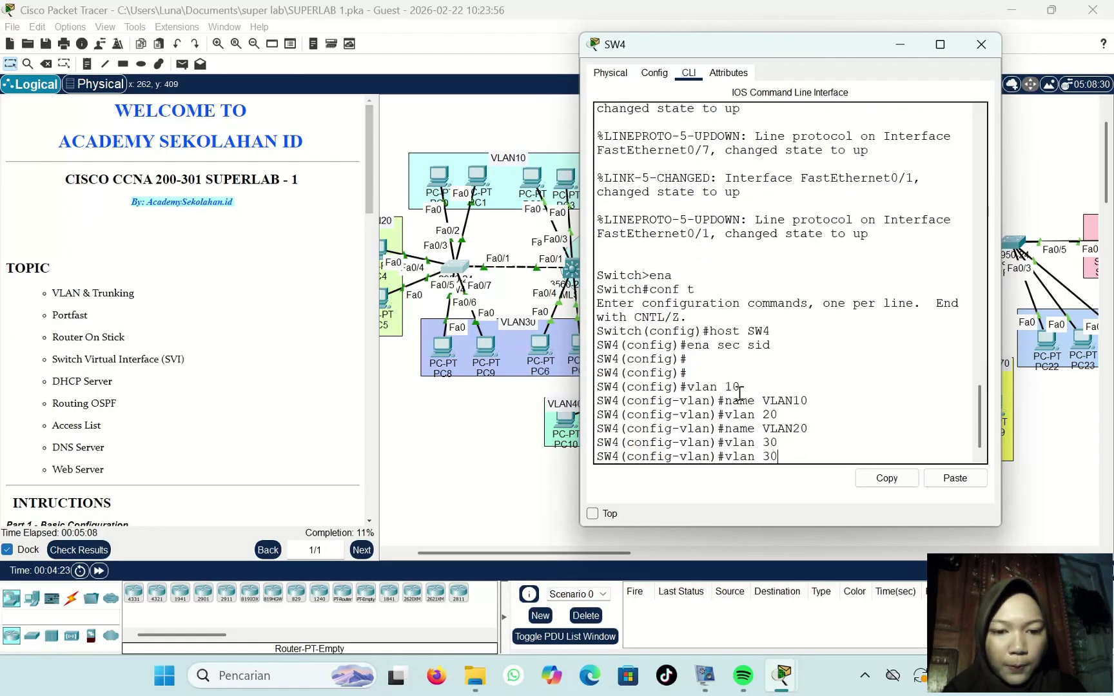
key(Up)
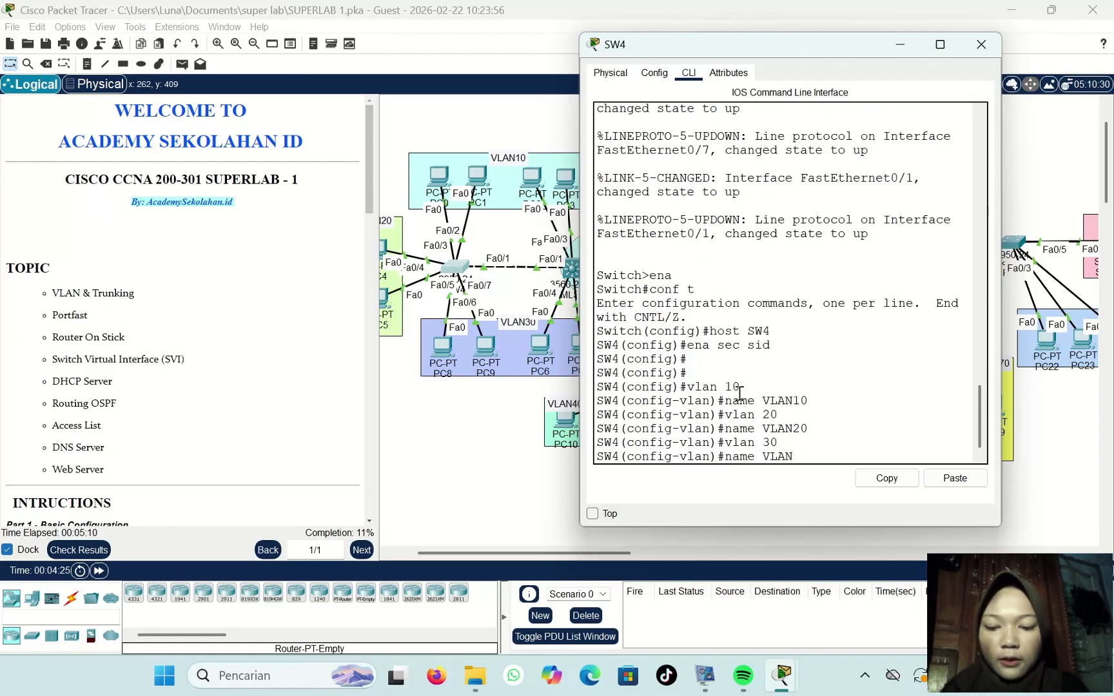
text(30)
key(Return)
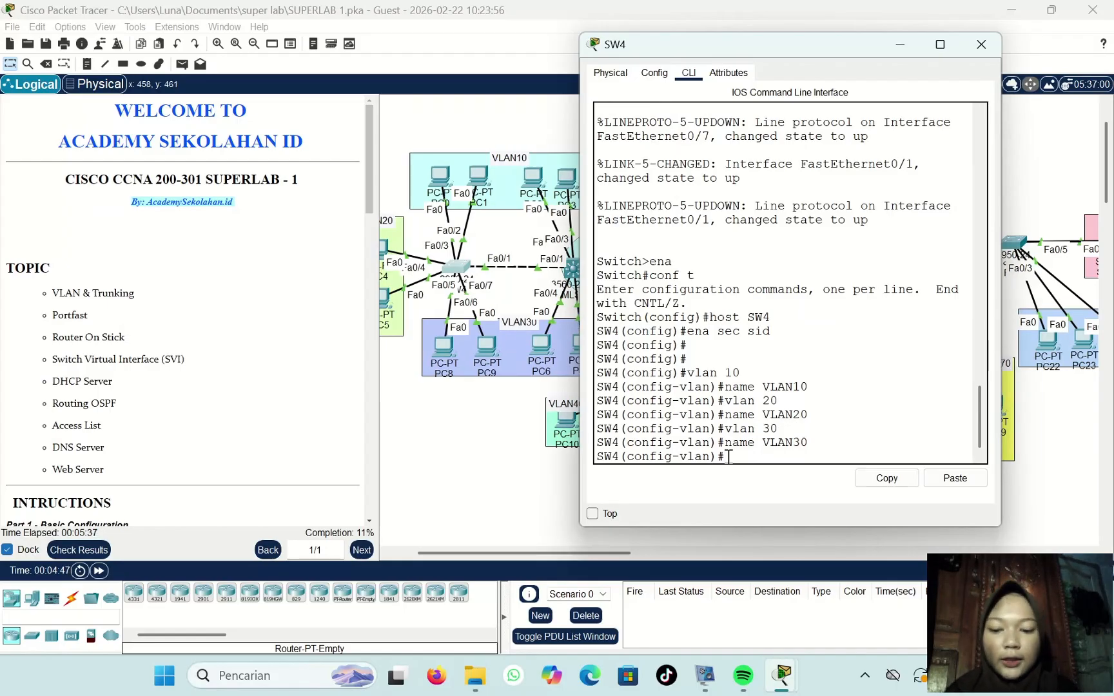
text(exit)
key(Return)
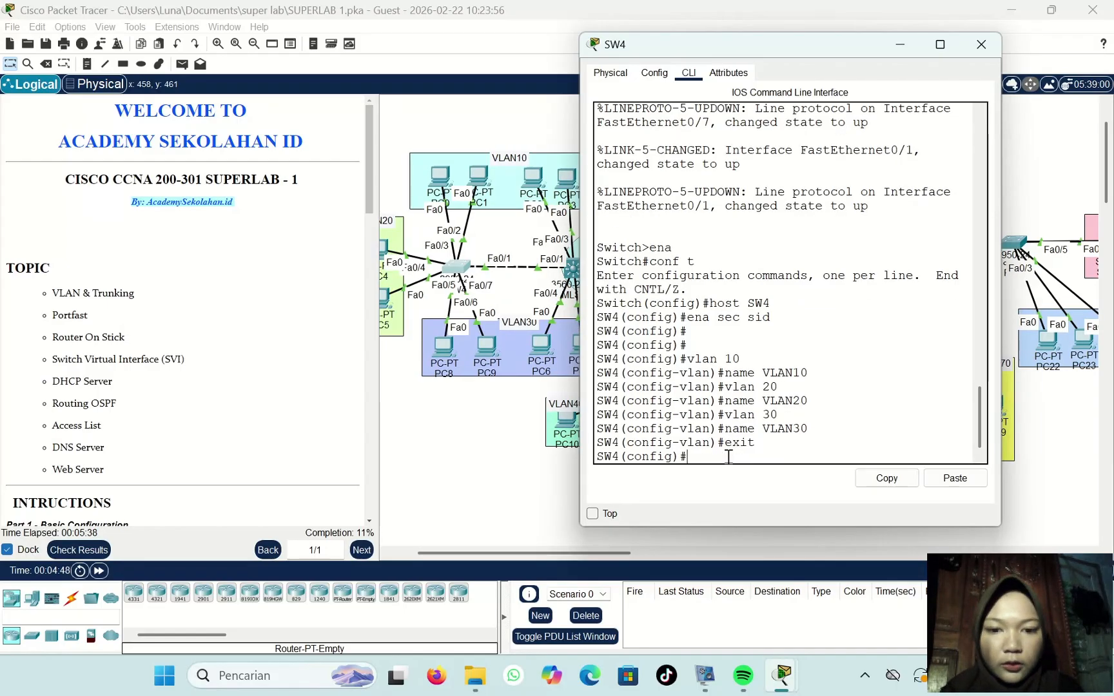
Step: Make SW4 ports Fa0/2-3 access ports in VLAN 10 with spanning-tree portfast
text(int)
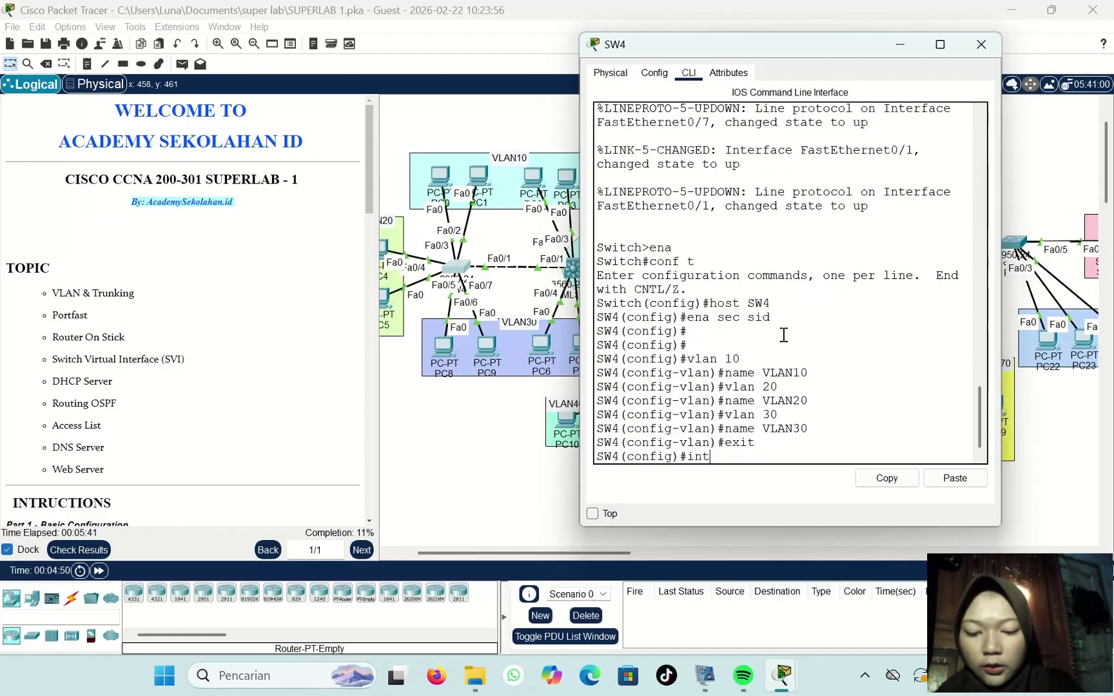
text( r fa0/)
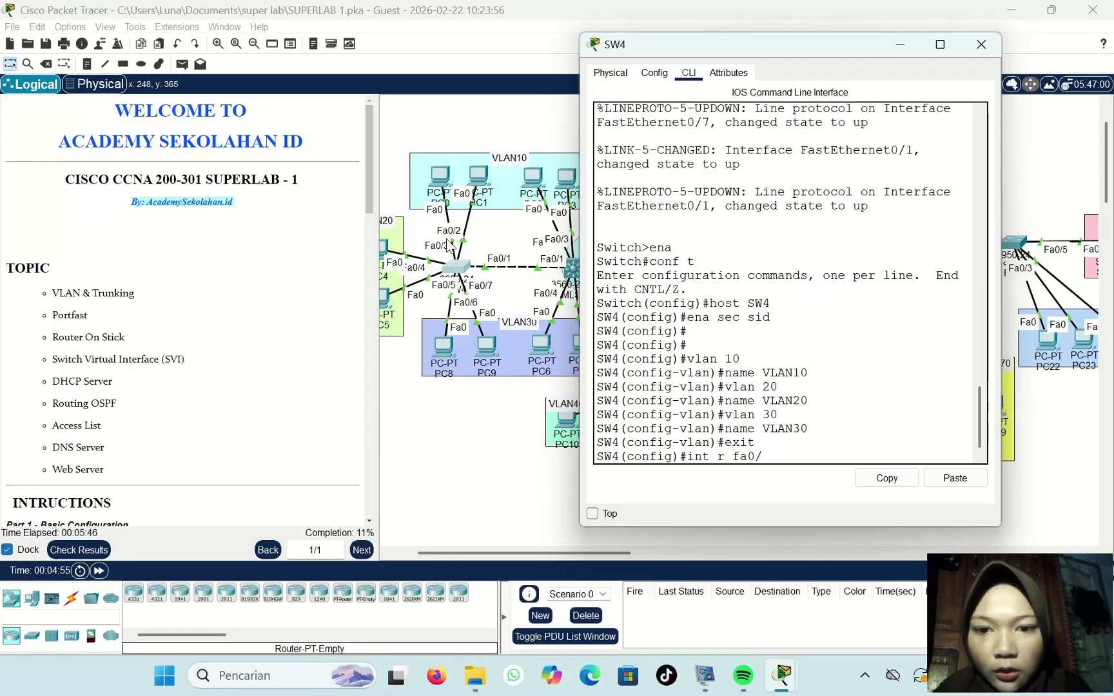
scroll(444, 273, left, 3)
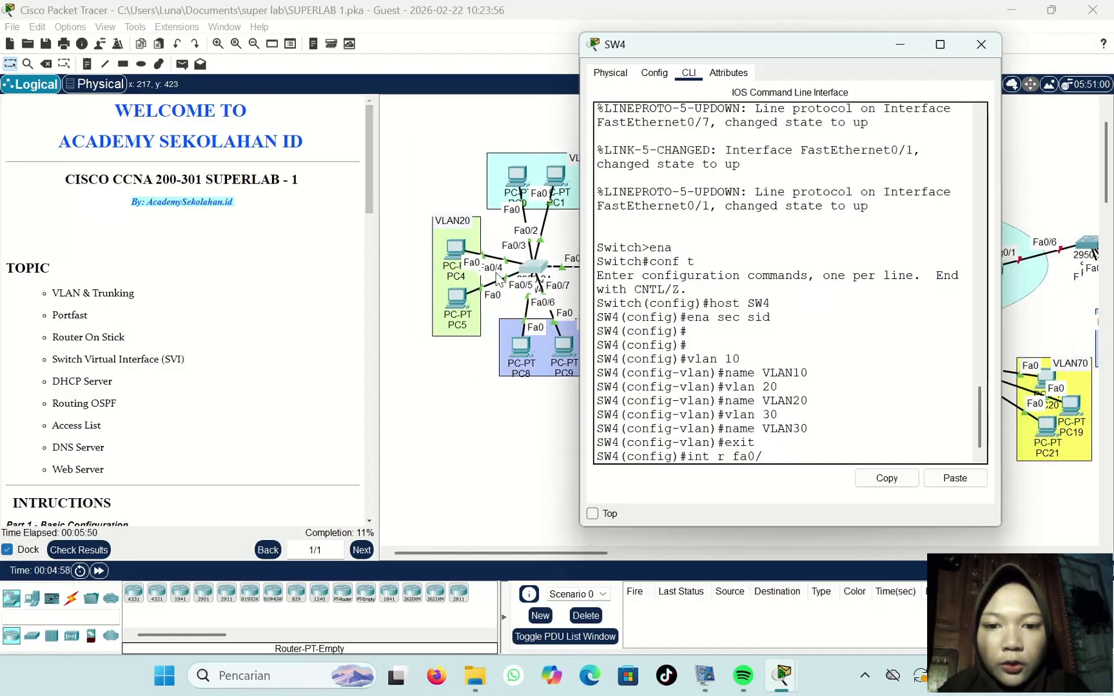
scroll(519, 292, right, 1)
scroll(519, 292, right, 3)
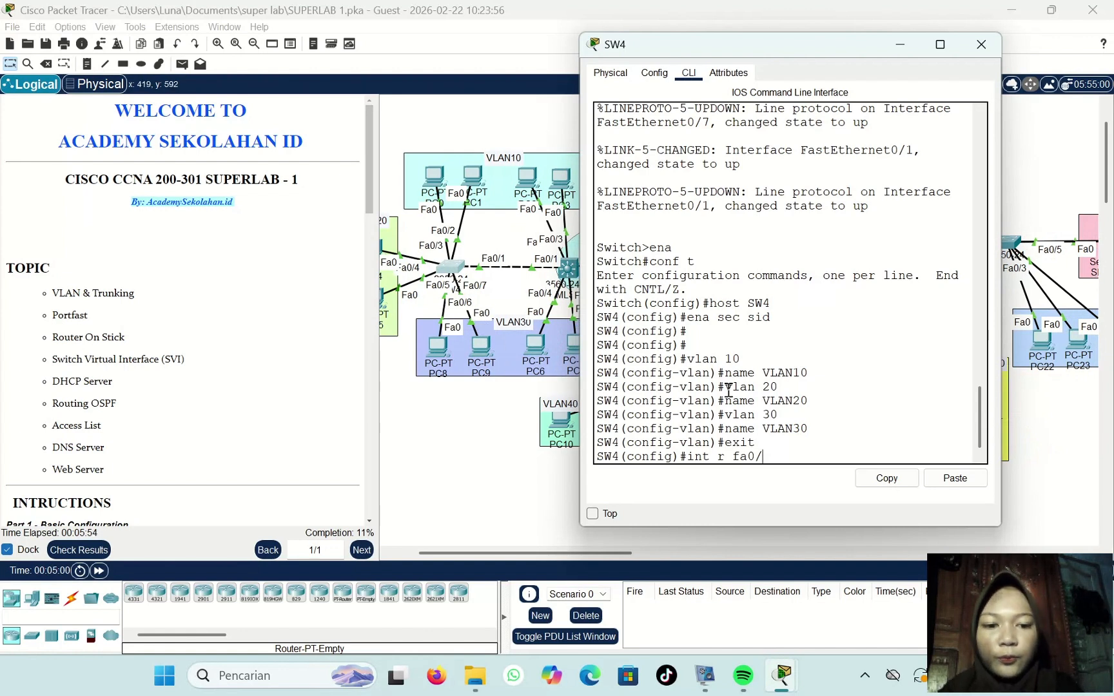
scroll(728, 390, down, 1)
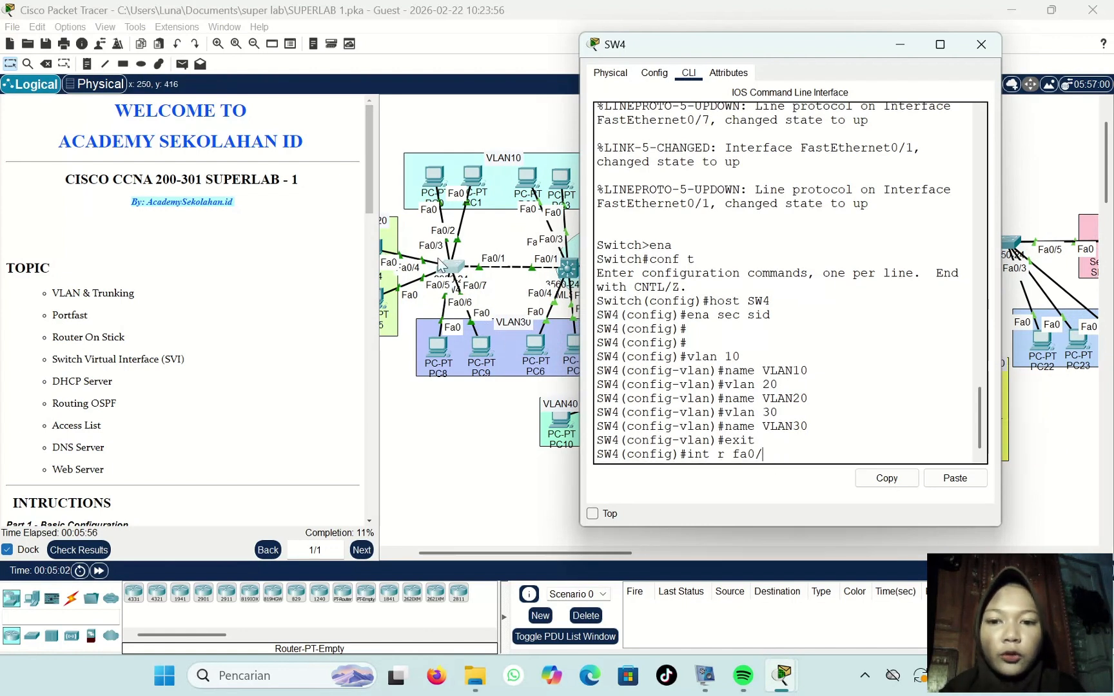
text(2)
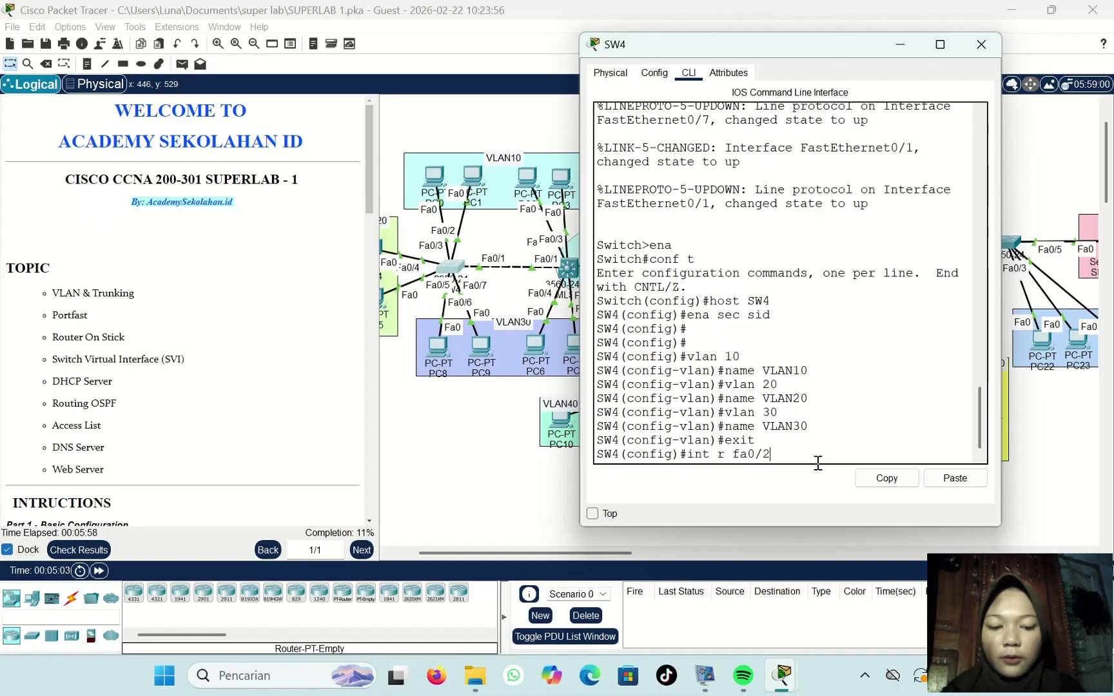
text(-3)
key(Return)
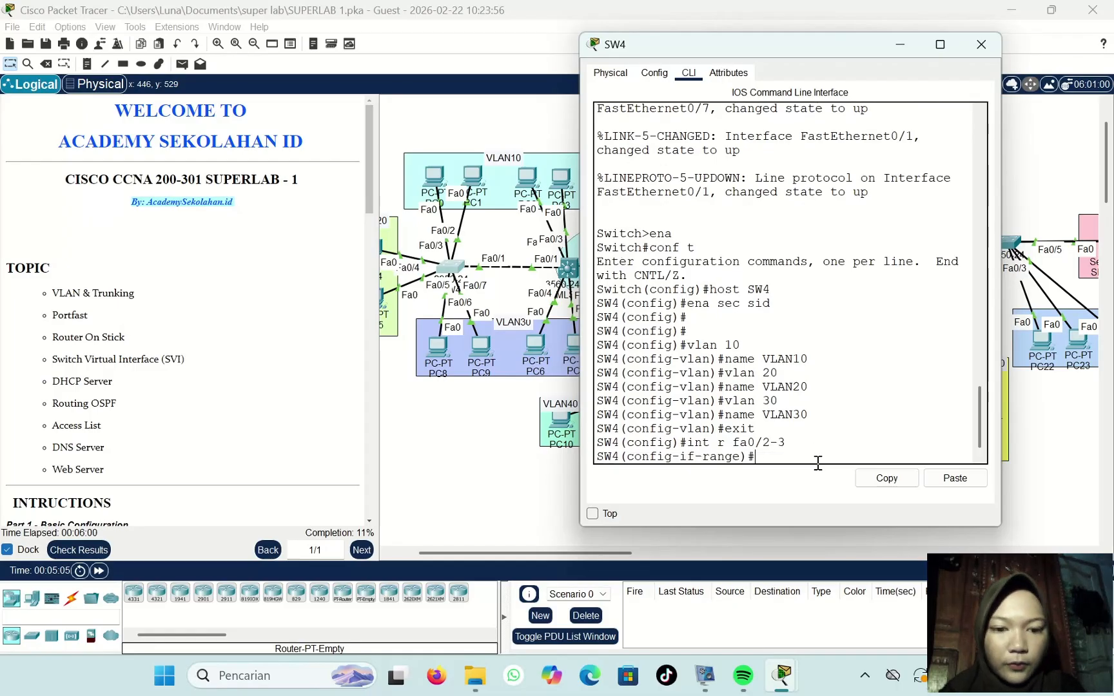
text(sw mod)
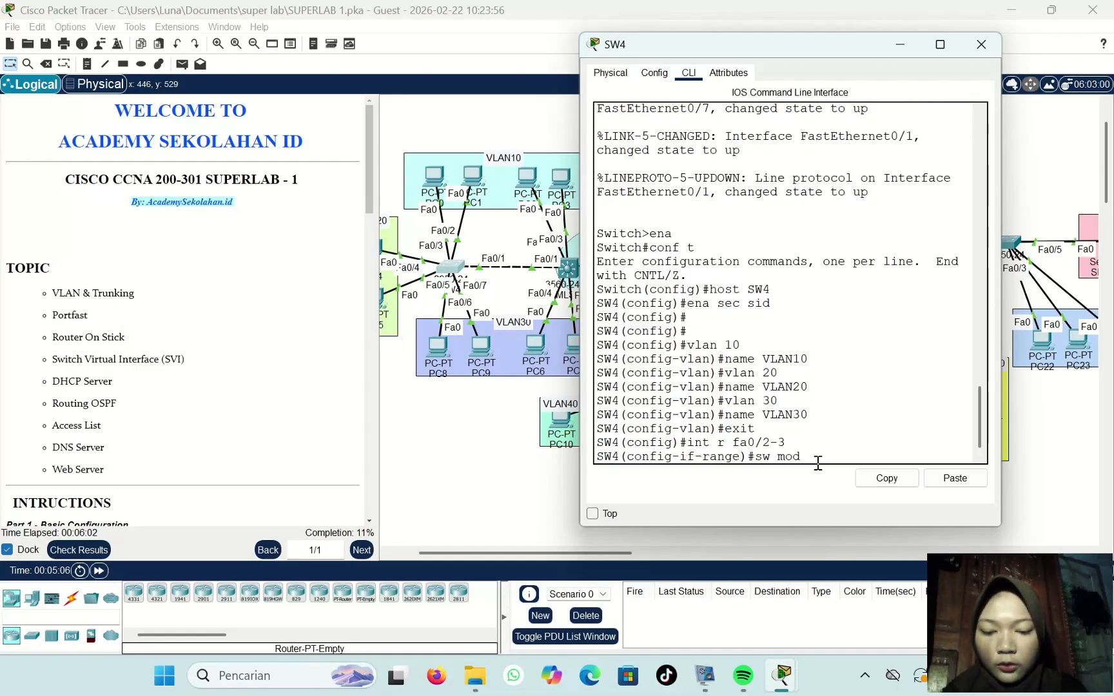
text(e acc)
key(Return)
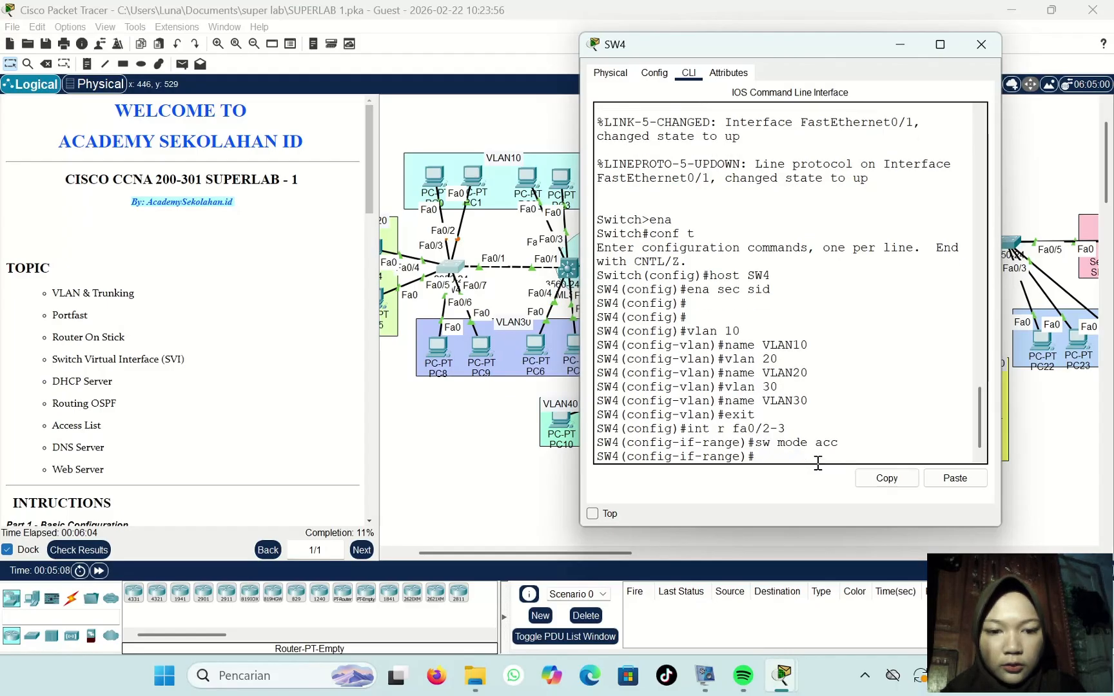
text(sw acc)
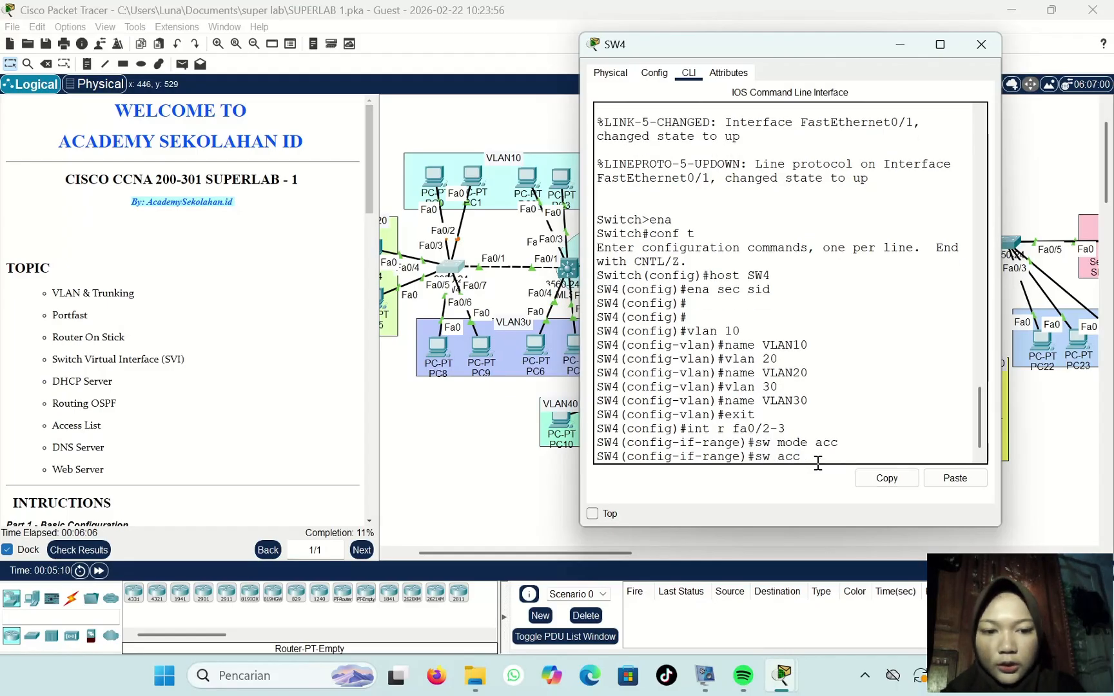
text( vlan 10)
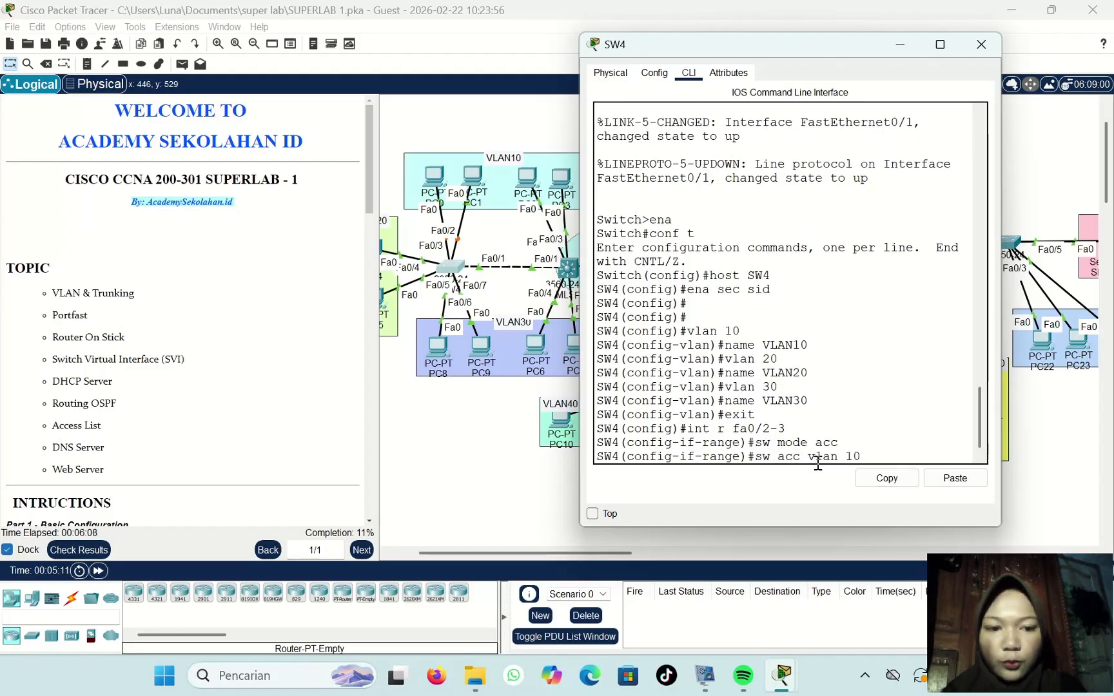
key(Return)
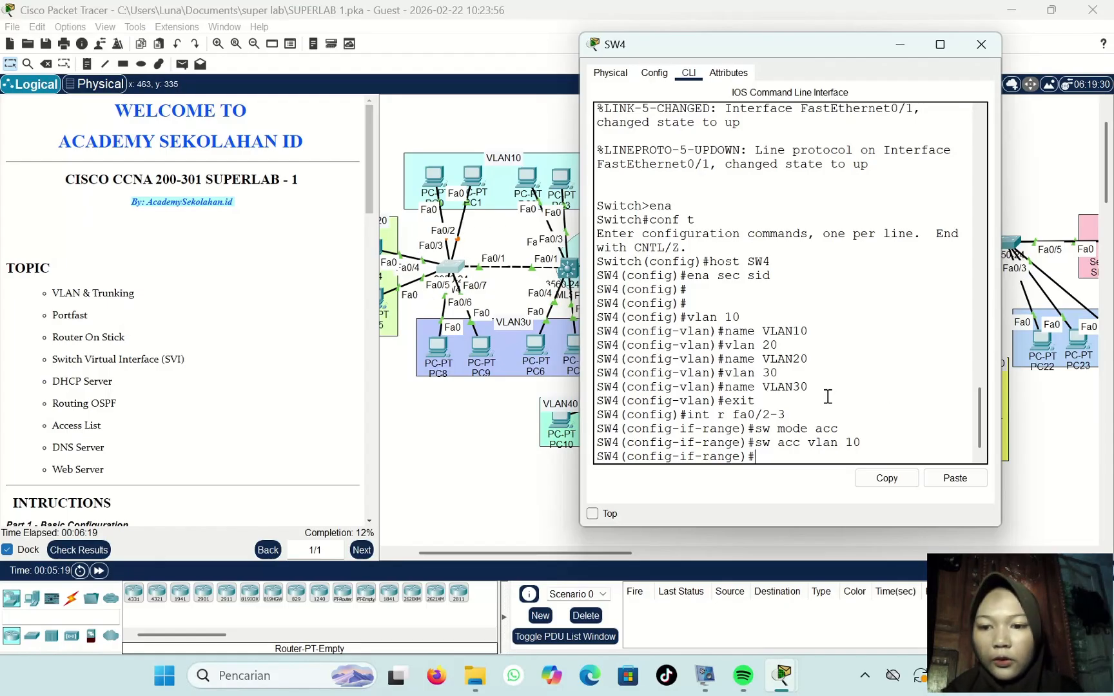
text(sp)
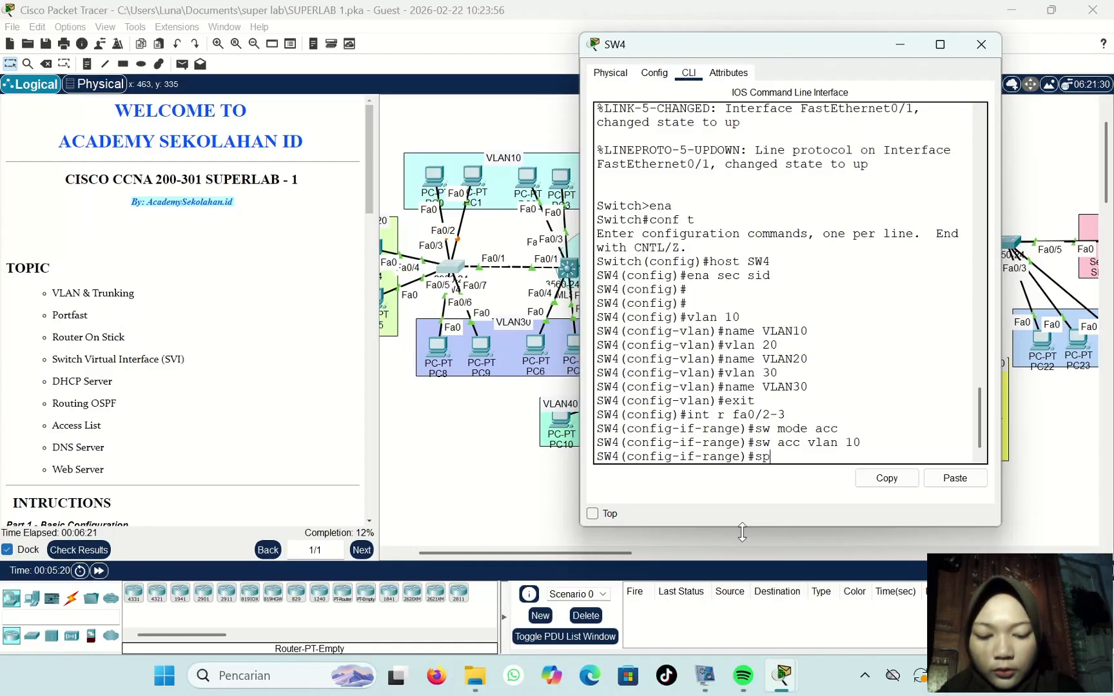
text(anning-t)
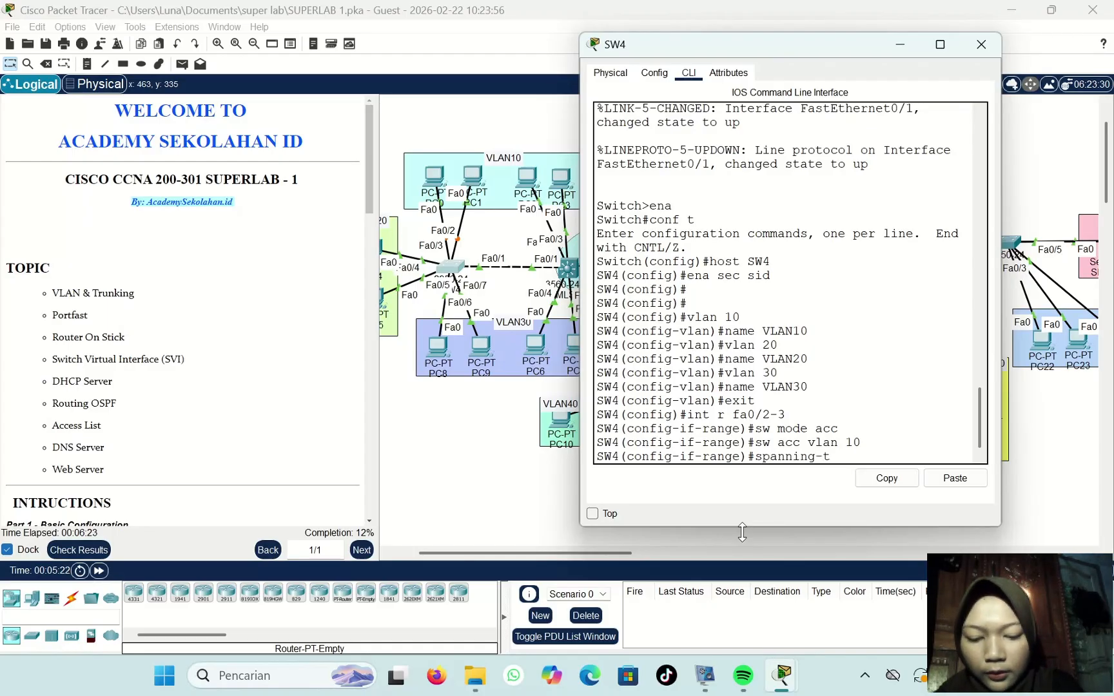
text(ree po)
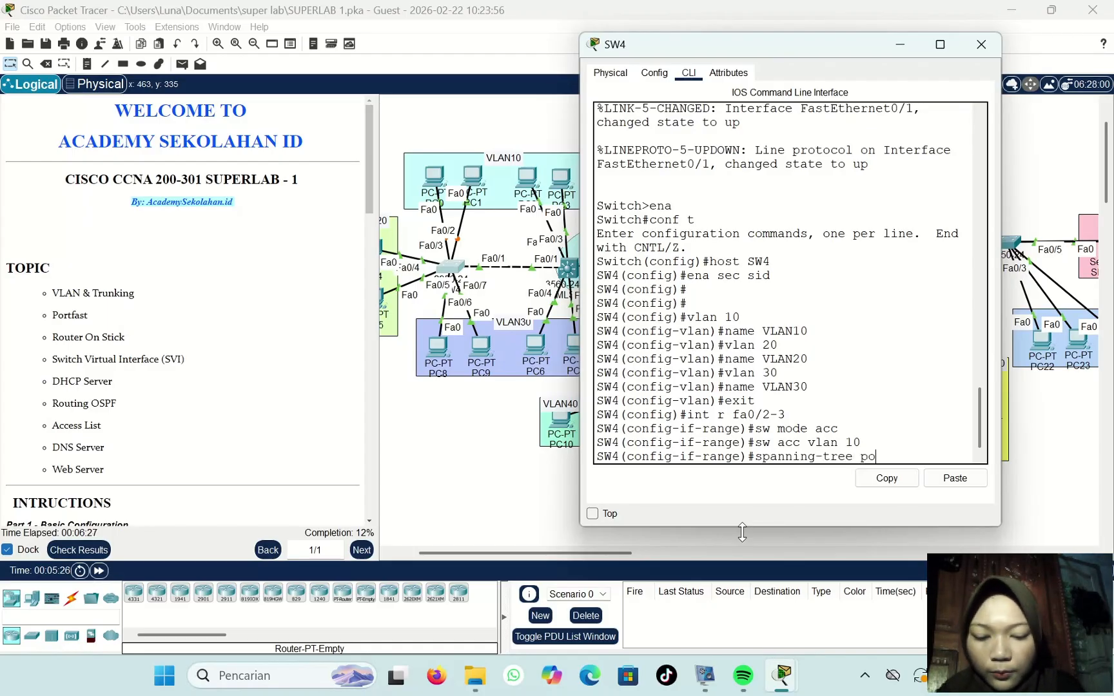
text(rtfast)
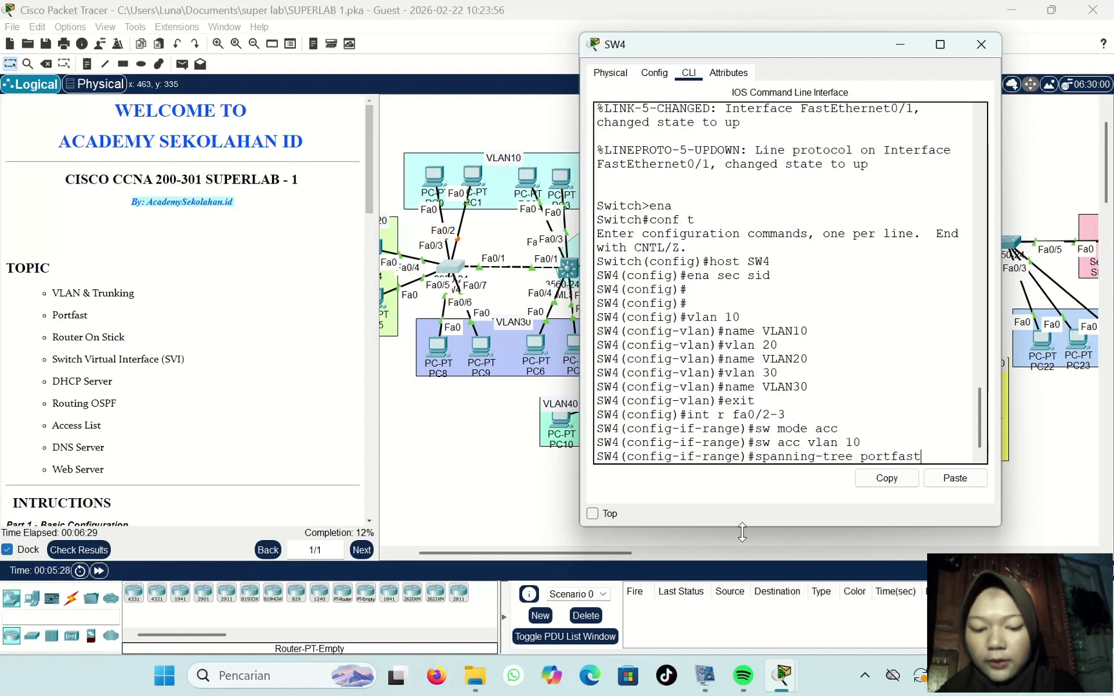
key(Return)
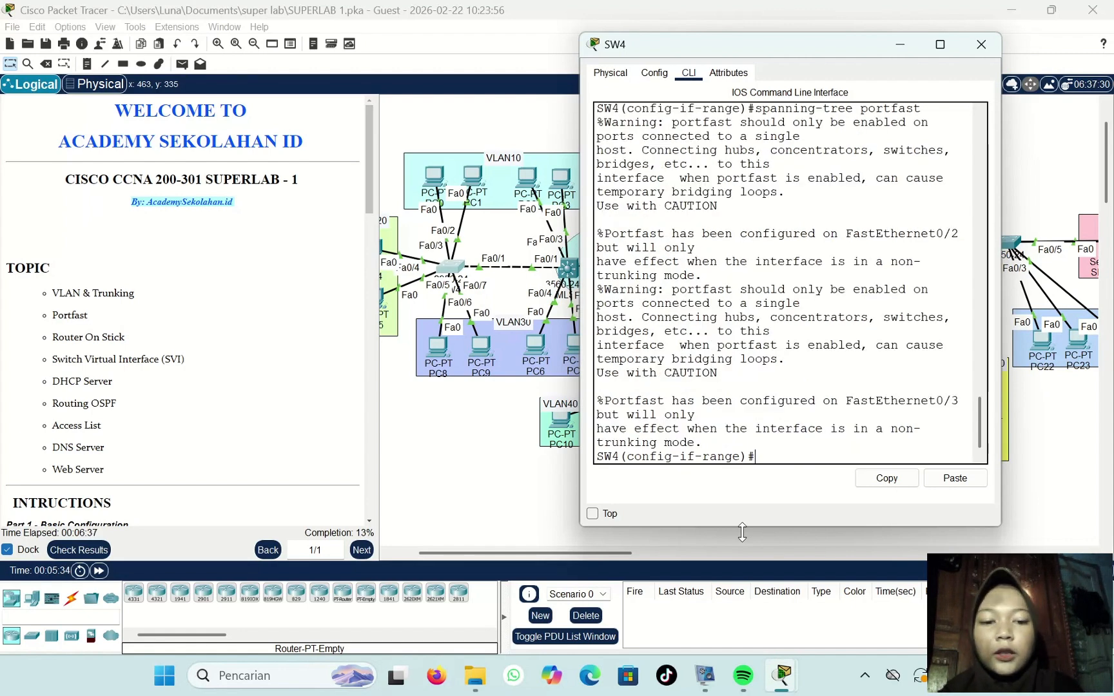
text(exit)
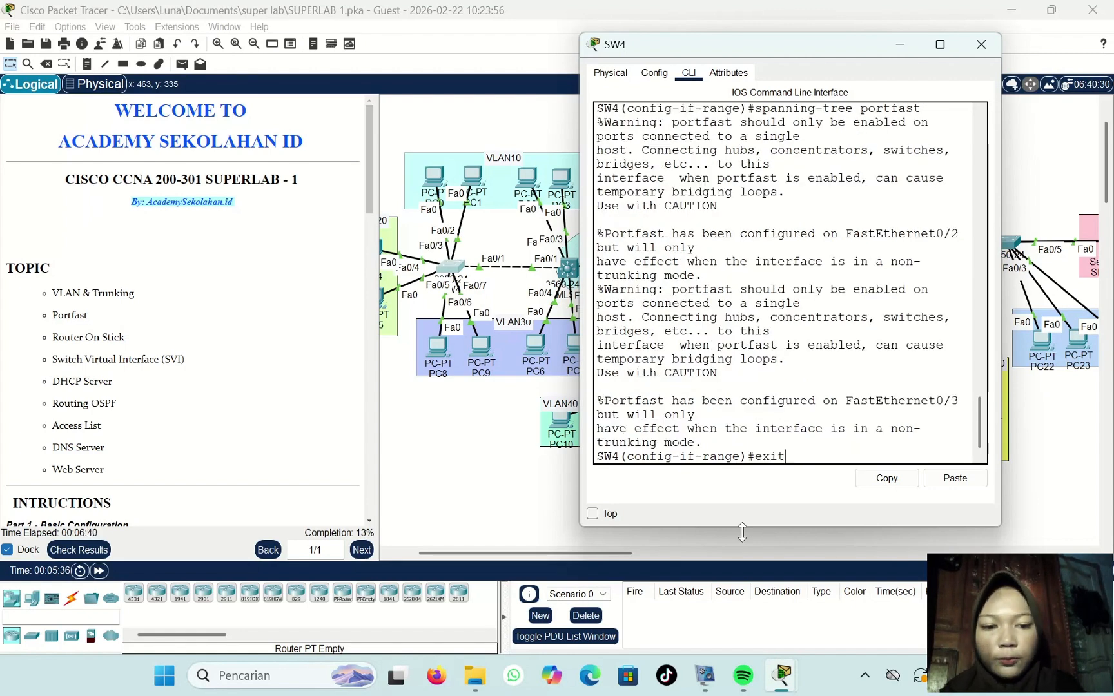
key(Return)
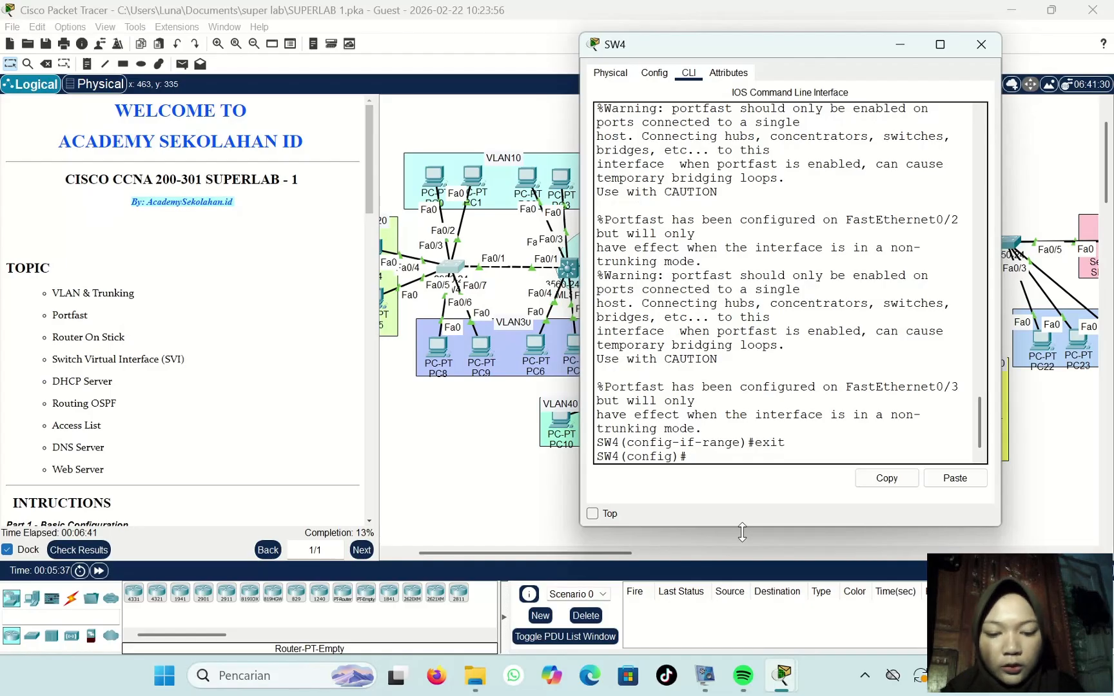
Step: Make SW4 ports Fa0/4-5 access ports in VLAN 20 with portfast enabled
text(int r fa)
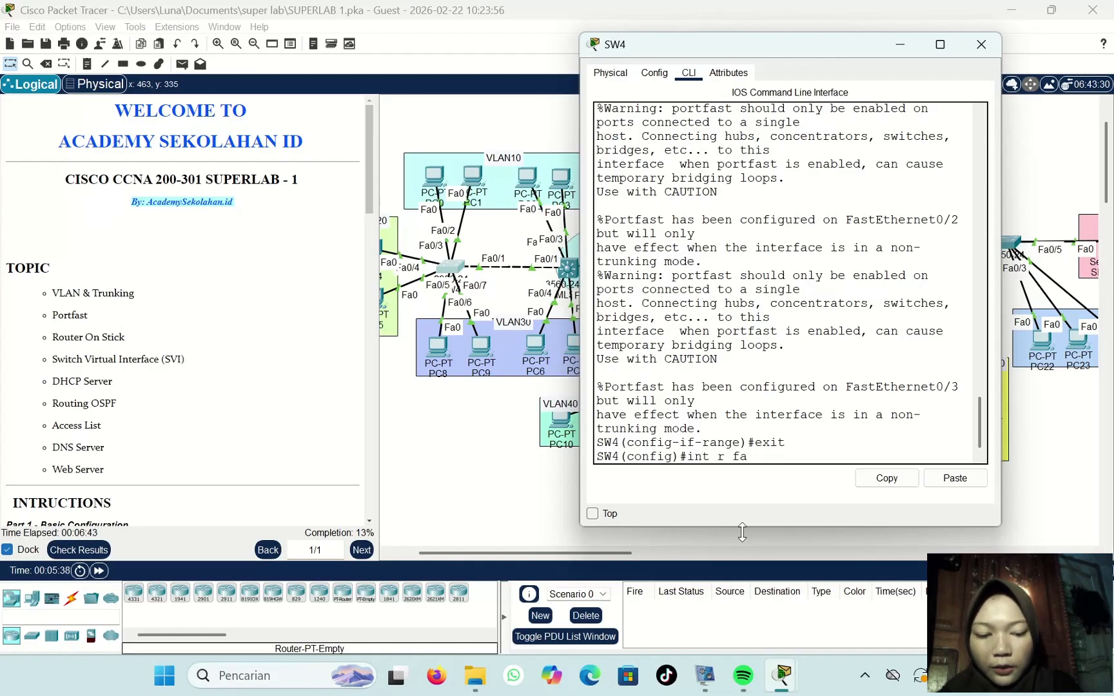
text(0/4)
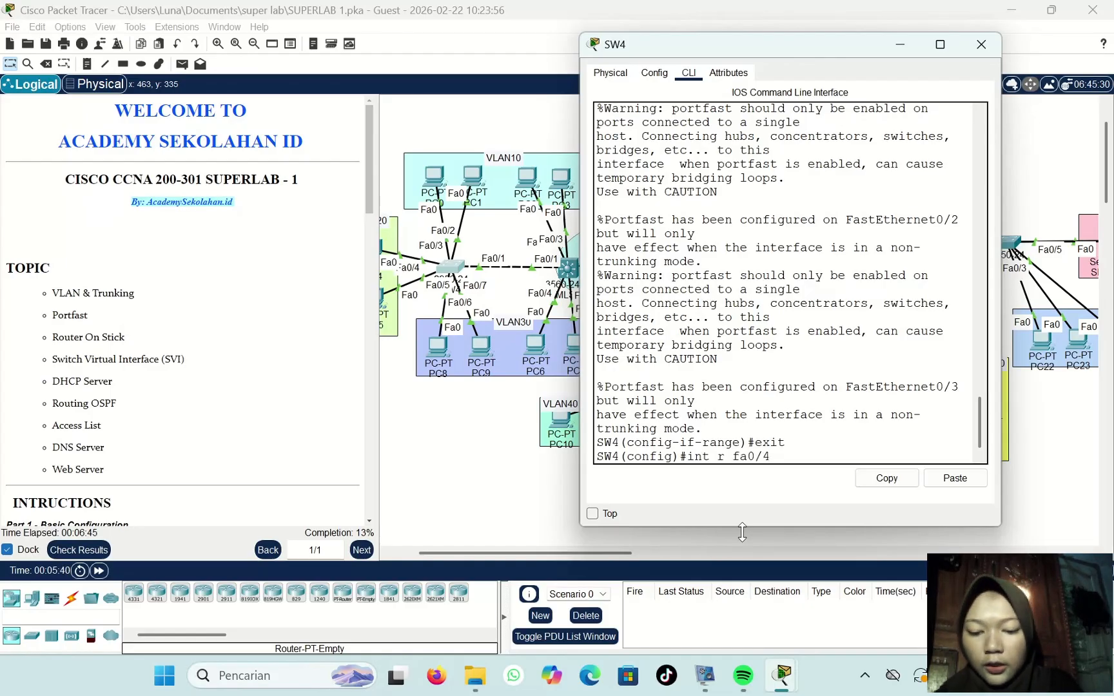
text(-5)
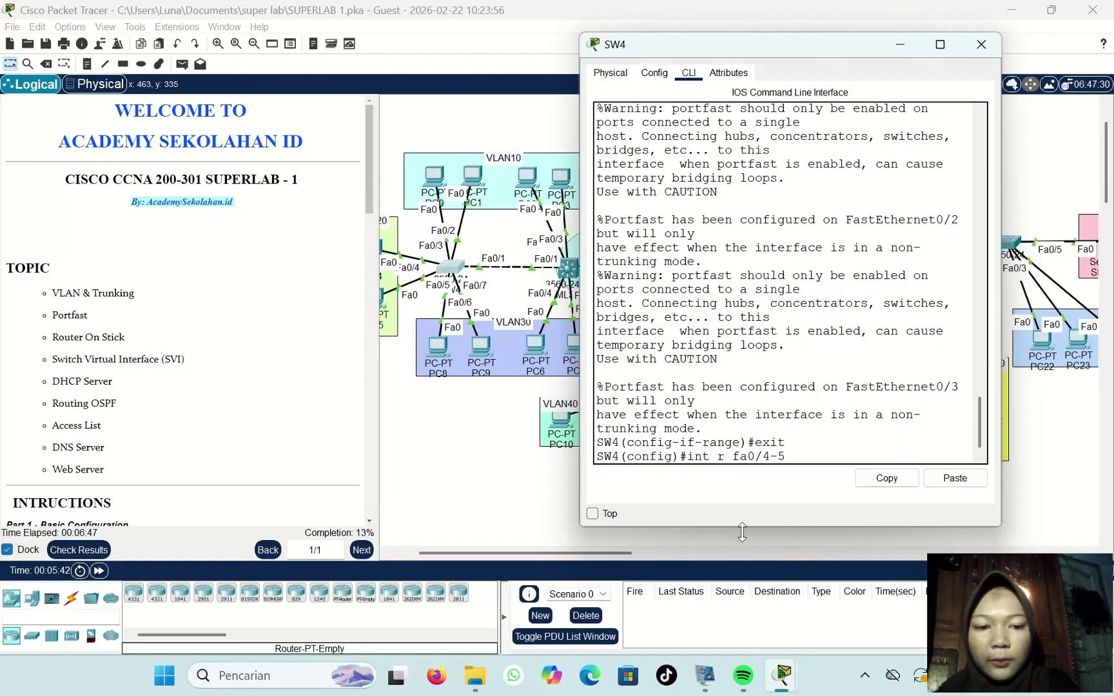
key(Return)
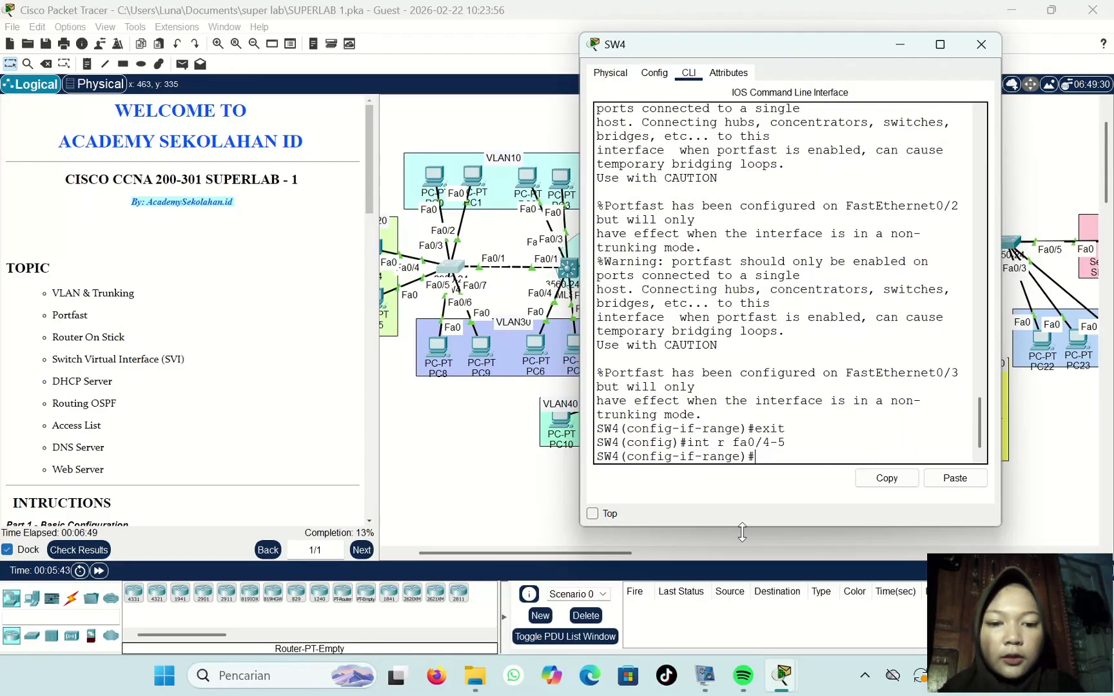
text(sw mode acc)
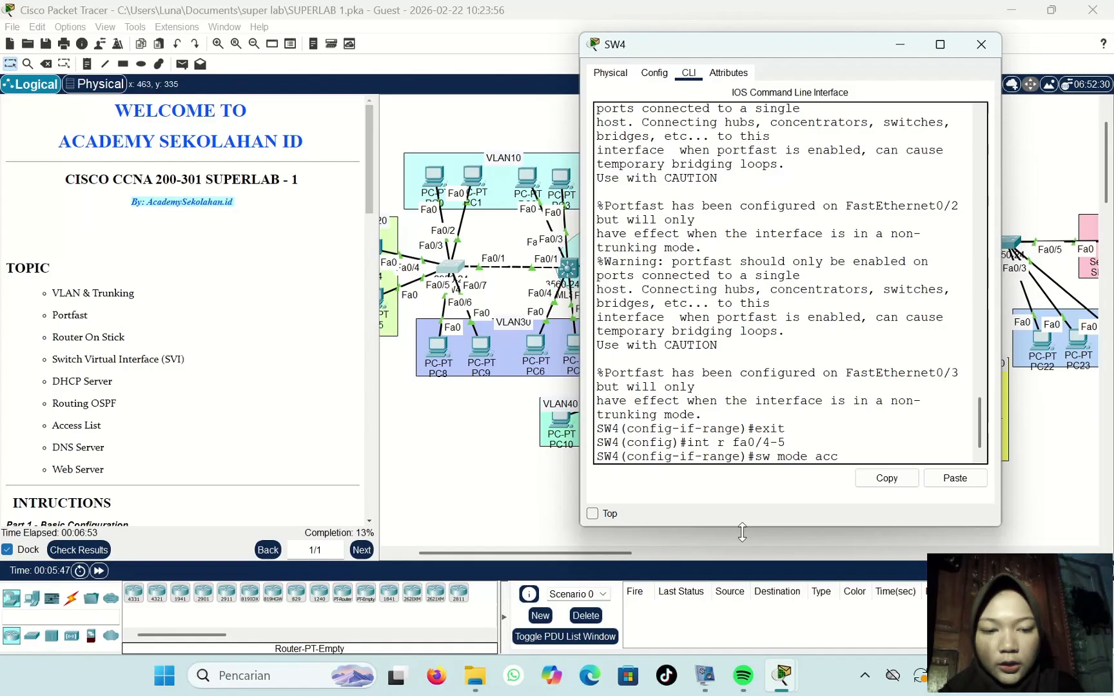
key(Return)
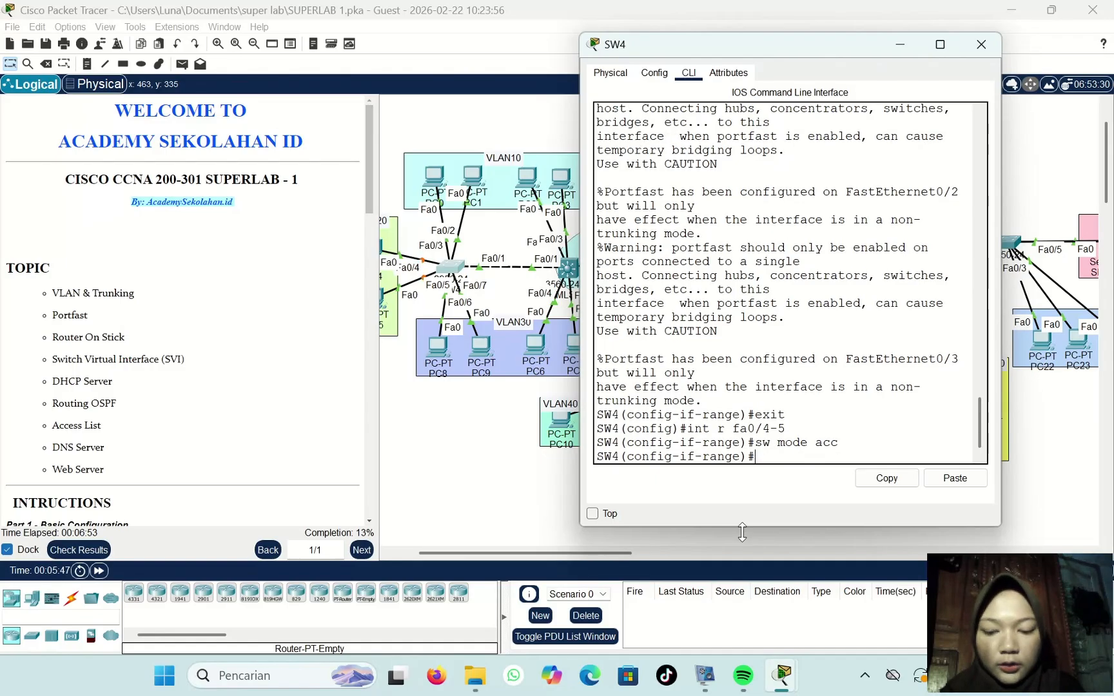
text(sw acc)
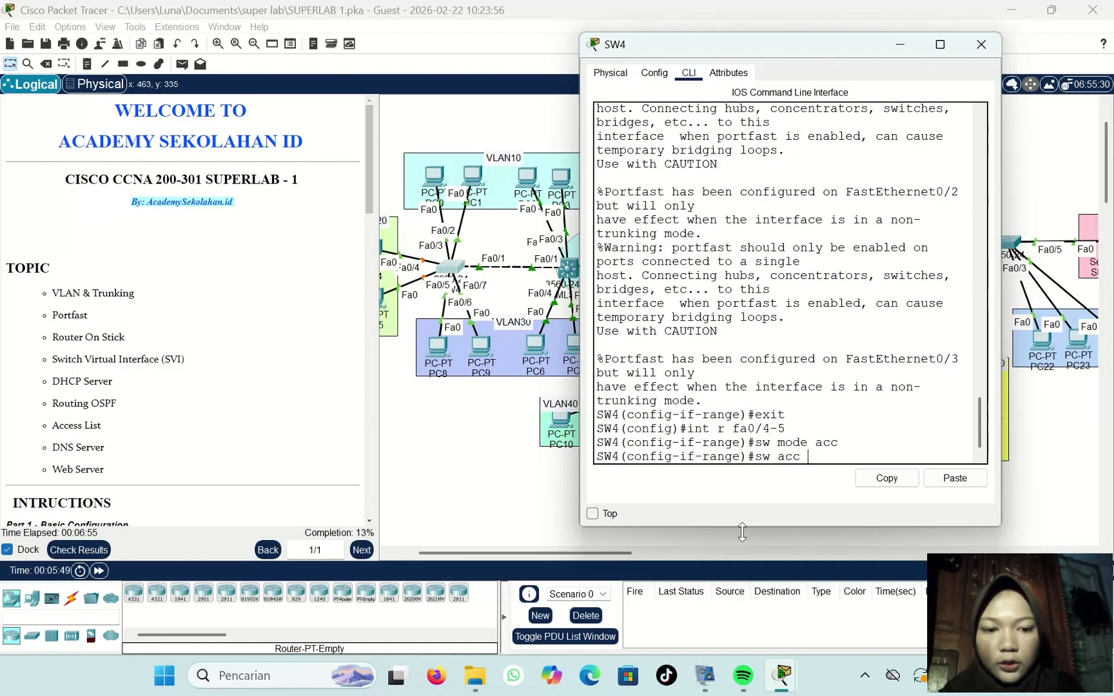
text( vlan 2)
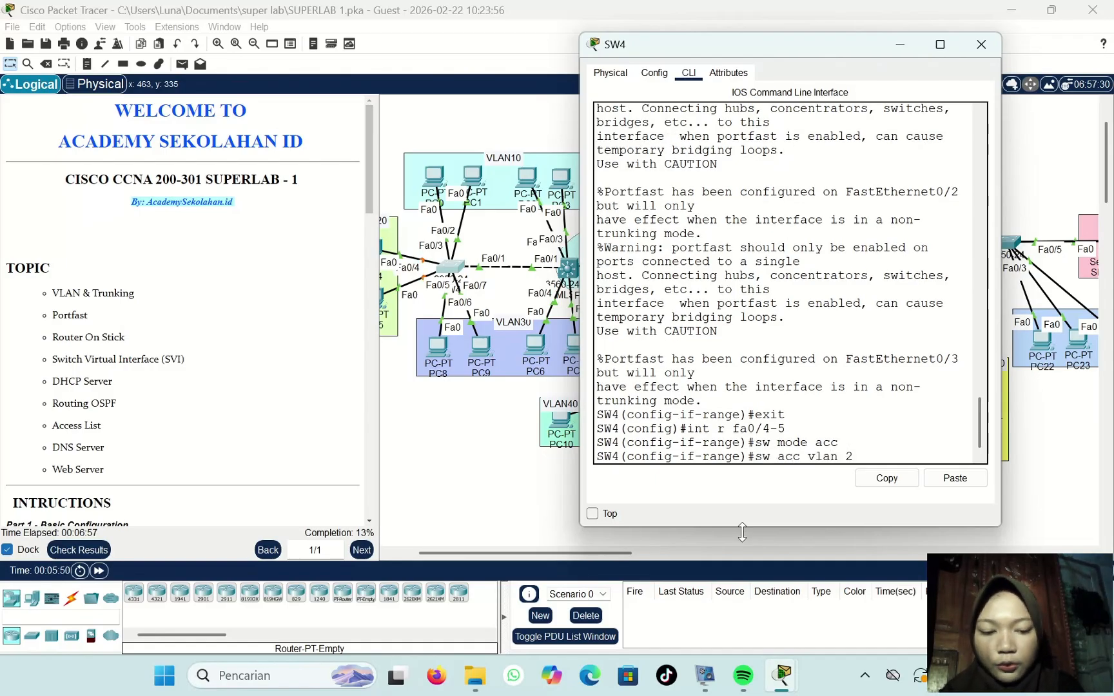
text(0)
key(Return)
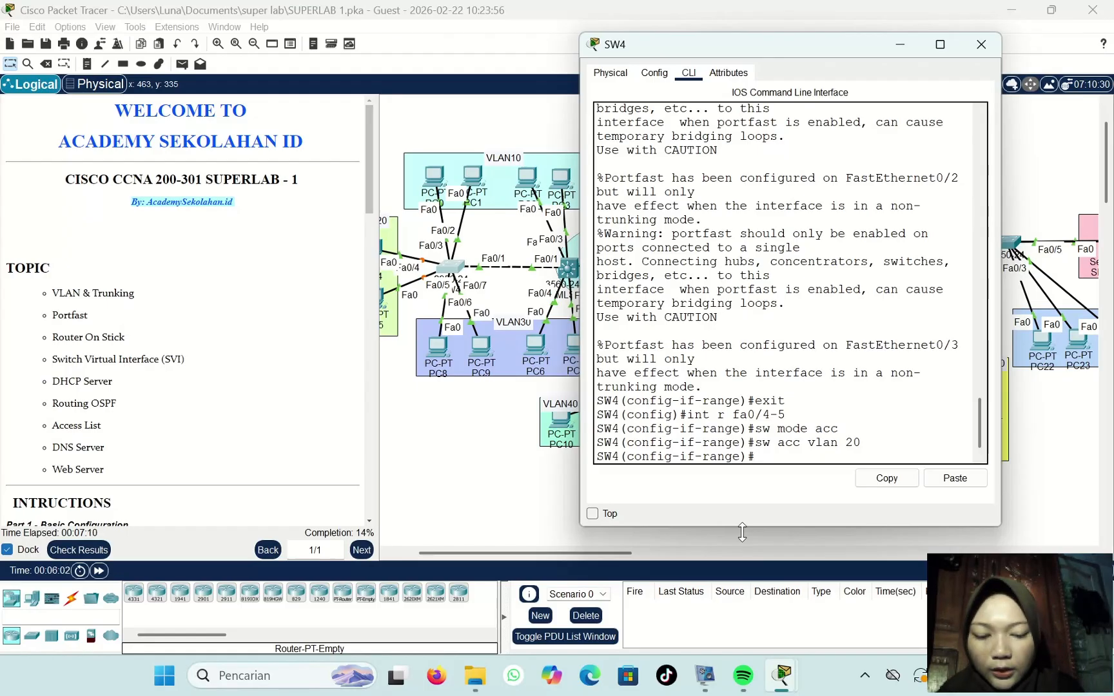
text(spa po)
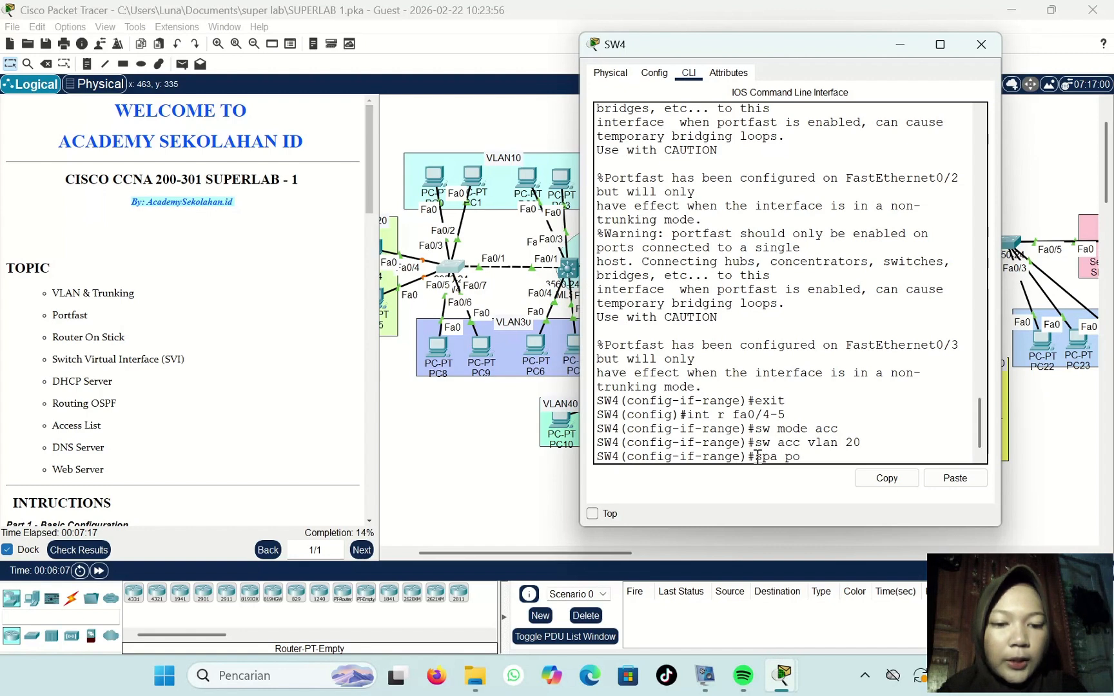
drag(758, 457, 805, 456)
click(813, 416)
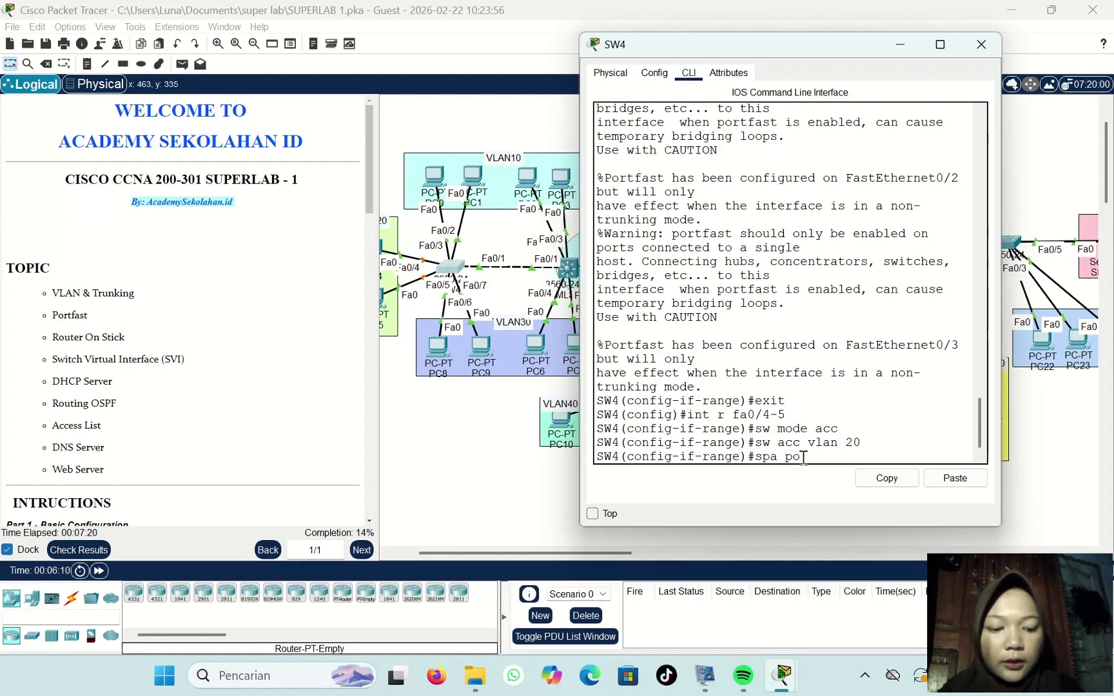
key(Return)
key(Return)
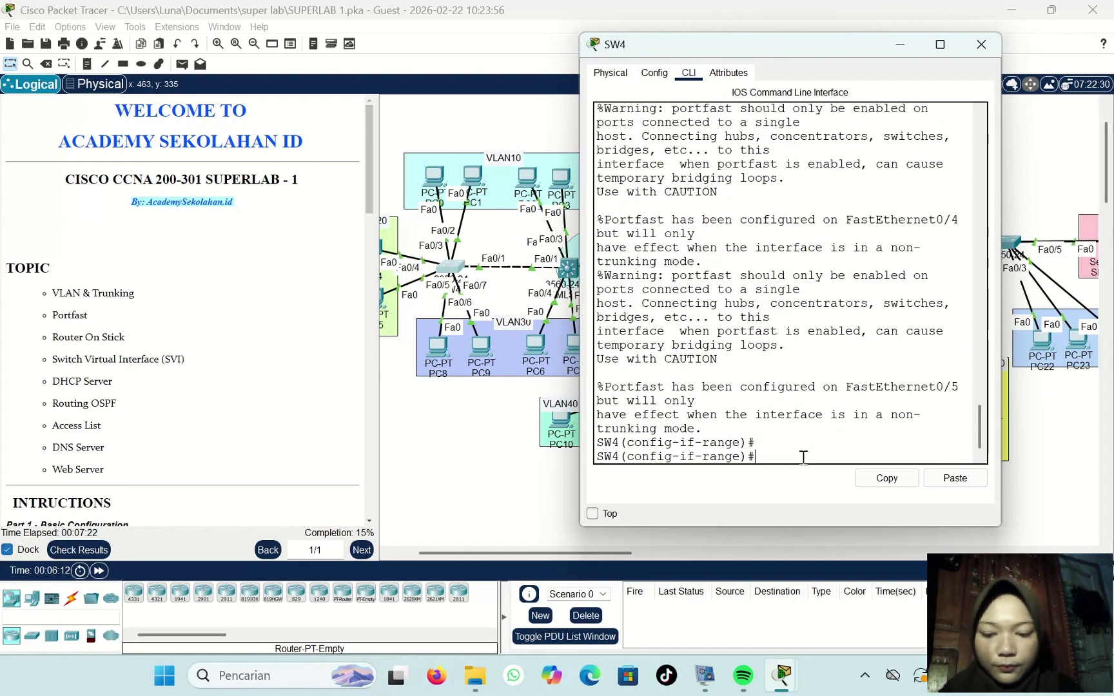
text(exit)
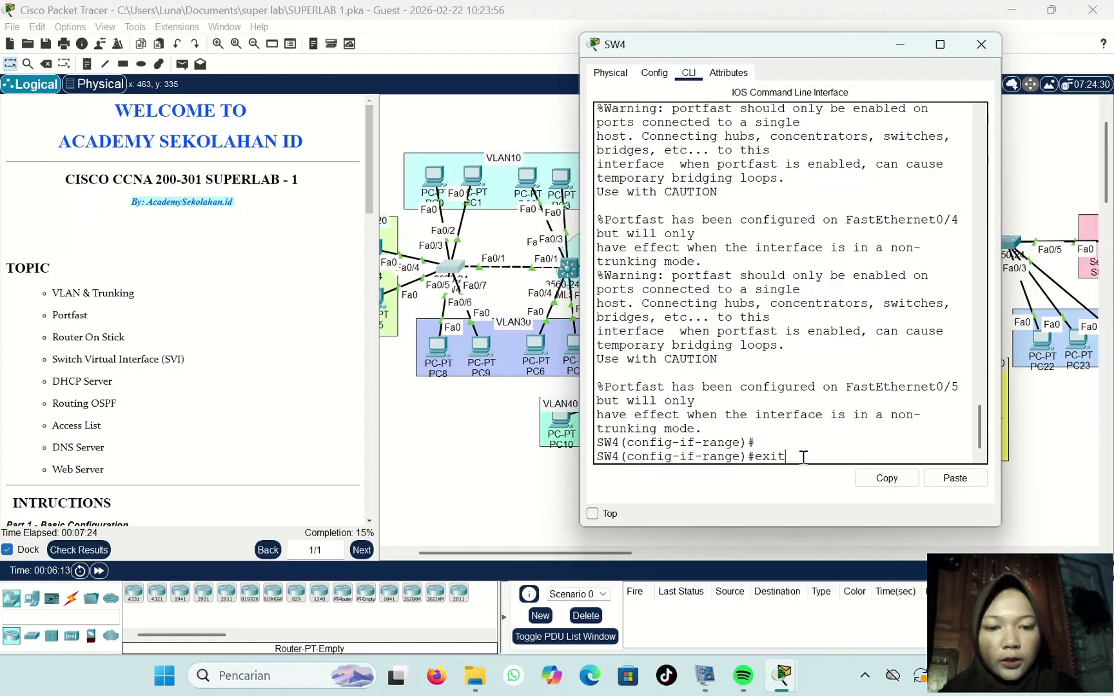
key(Return)
text(int )
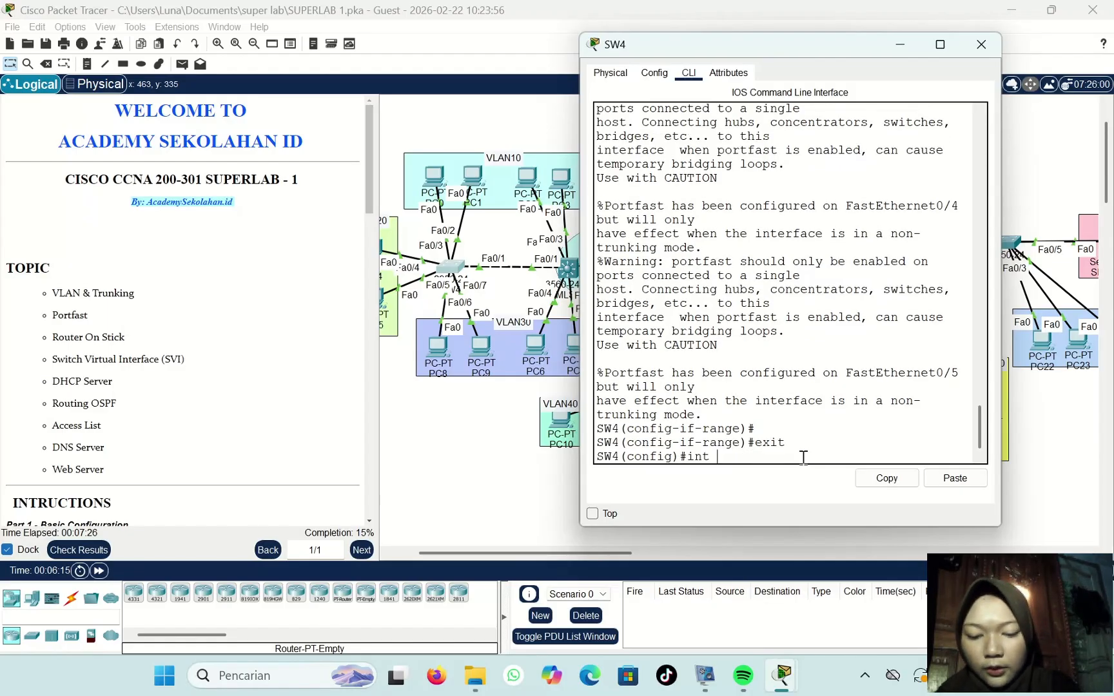
text(r fa0/)
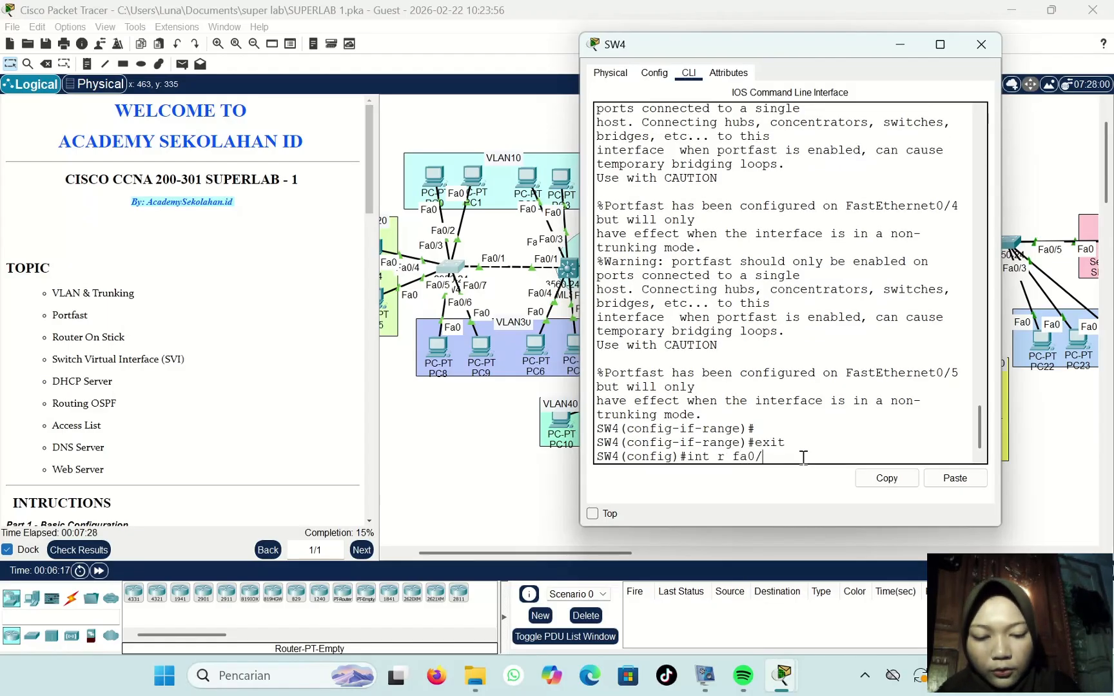
text(6-7)
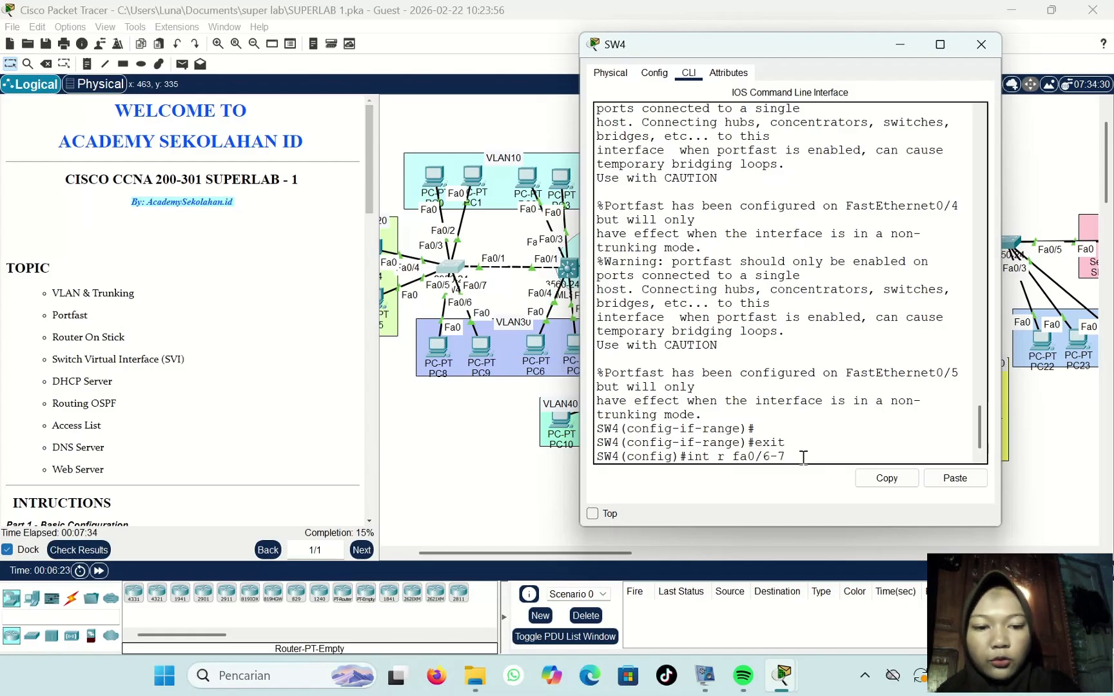
Step: Set SW4's Fa0/6-7 range to access mode in VLAN 30 and enable portfast
key(Return)
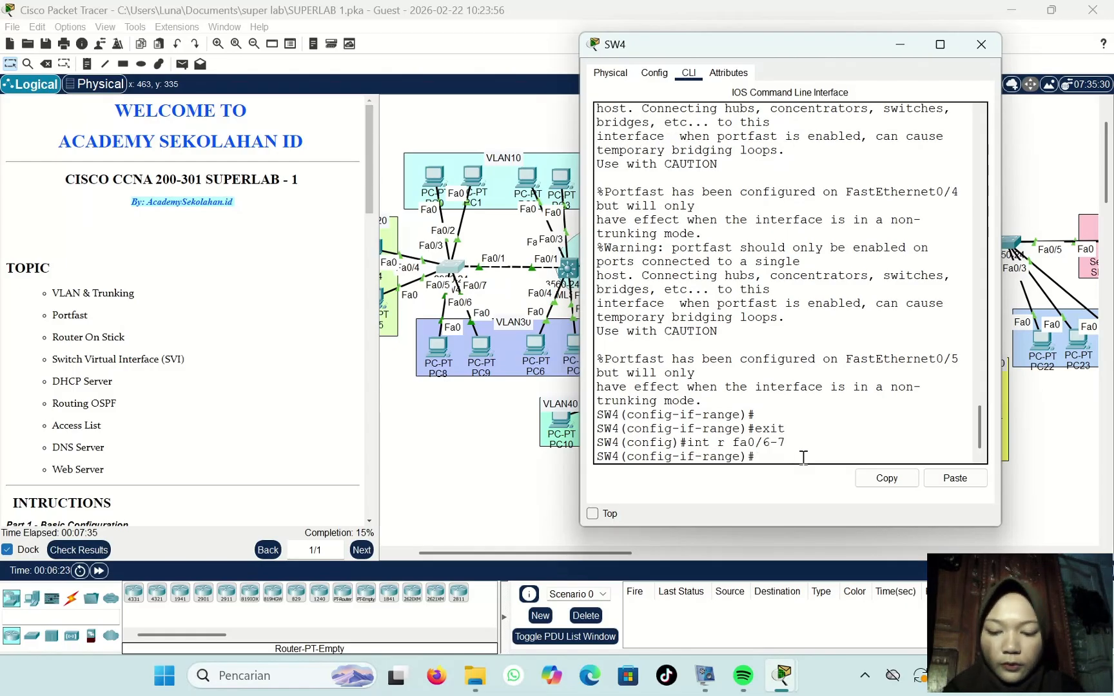
text(sw mode a)
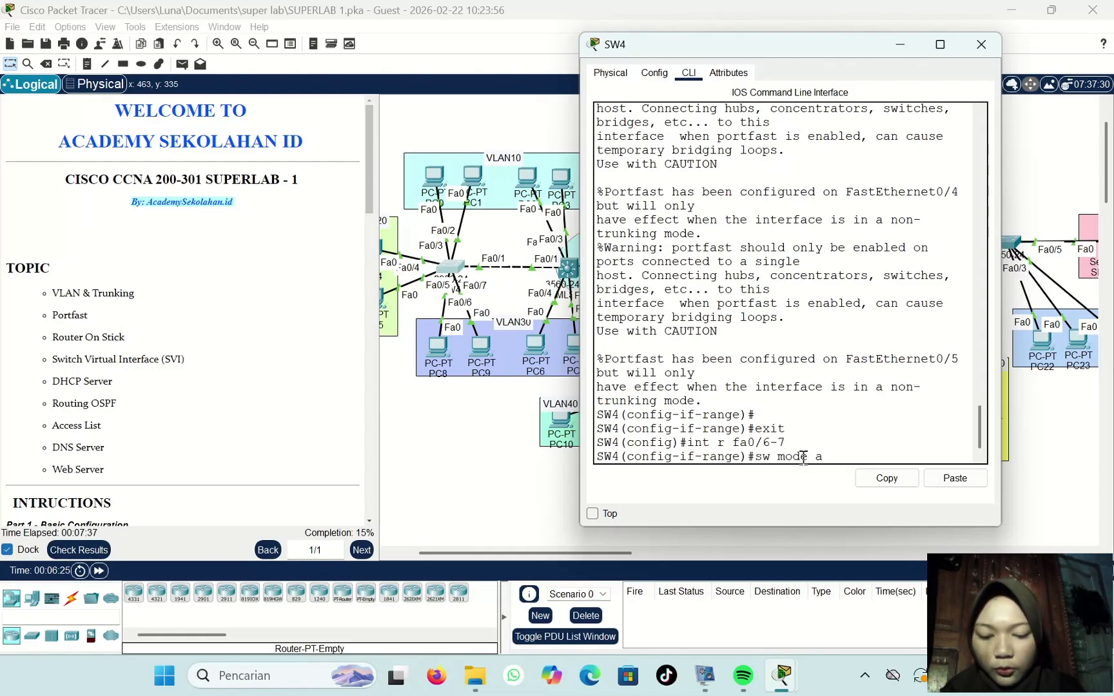
text(cc)
key(Return)
text(sw a)
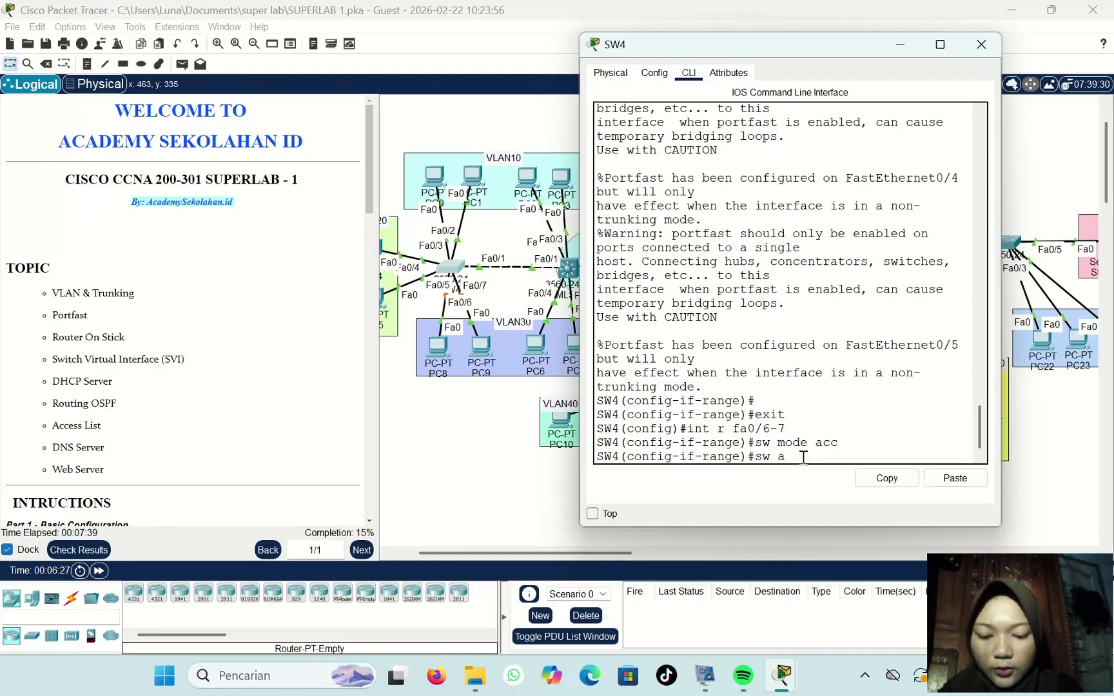
text(cc vlan )
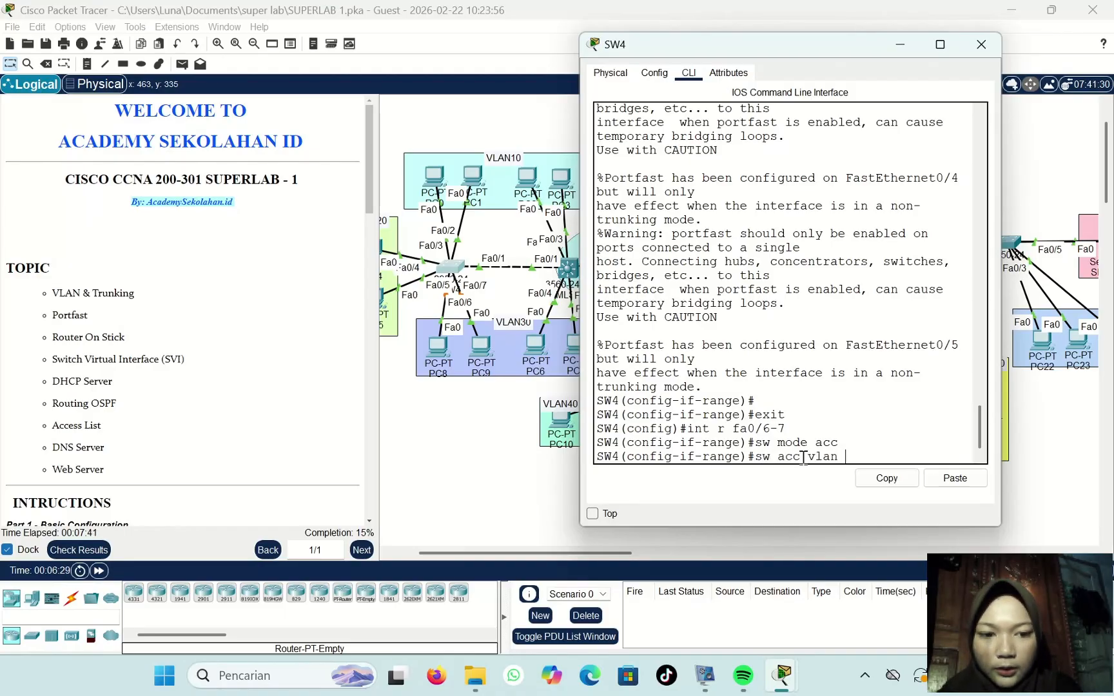
text(30)
key(Return)
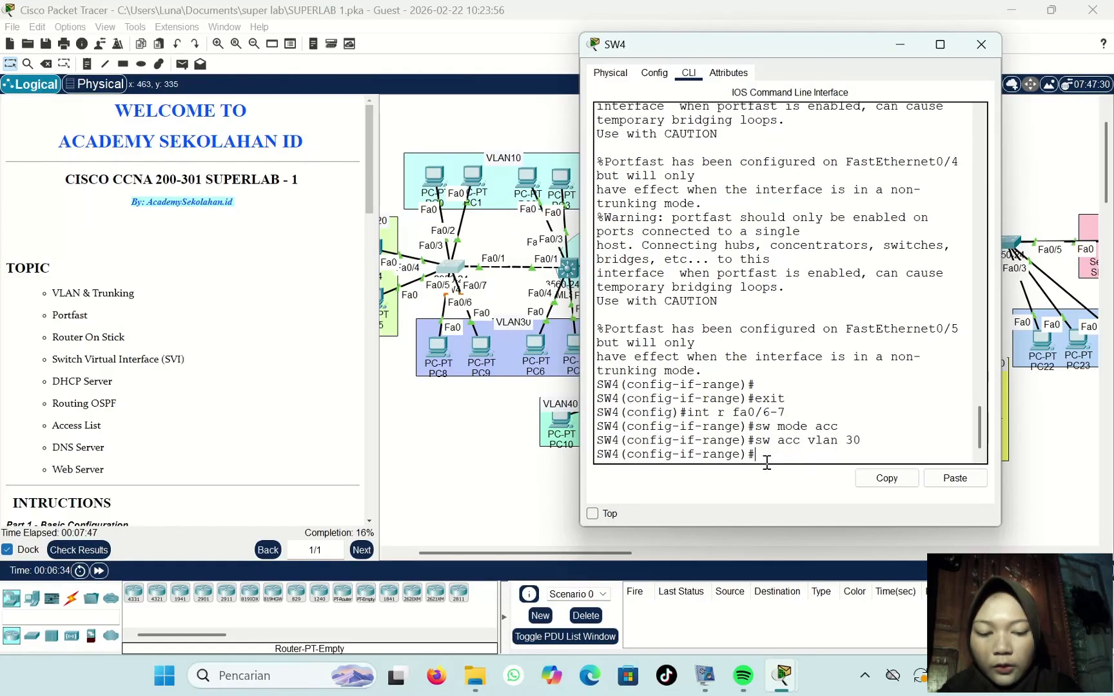
text(spaa)
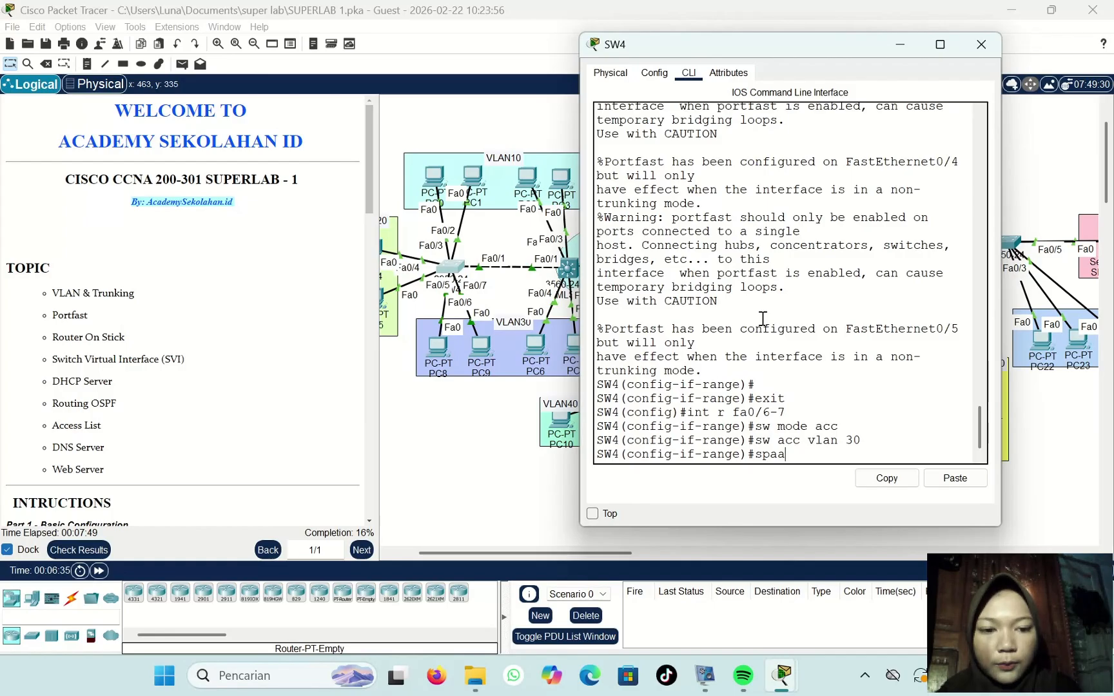
key(BackSpace)
text(p)
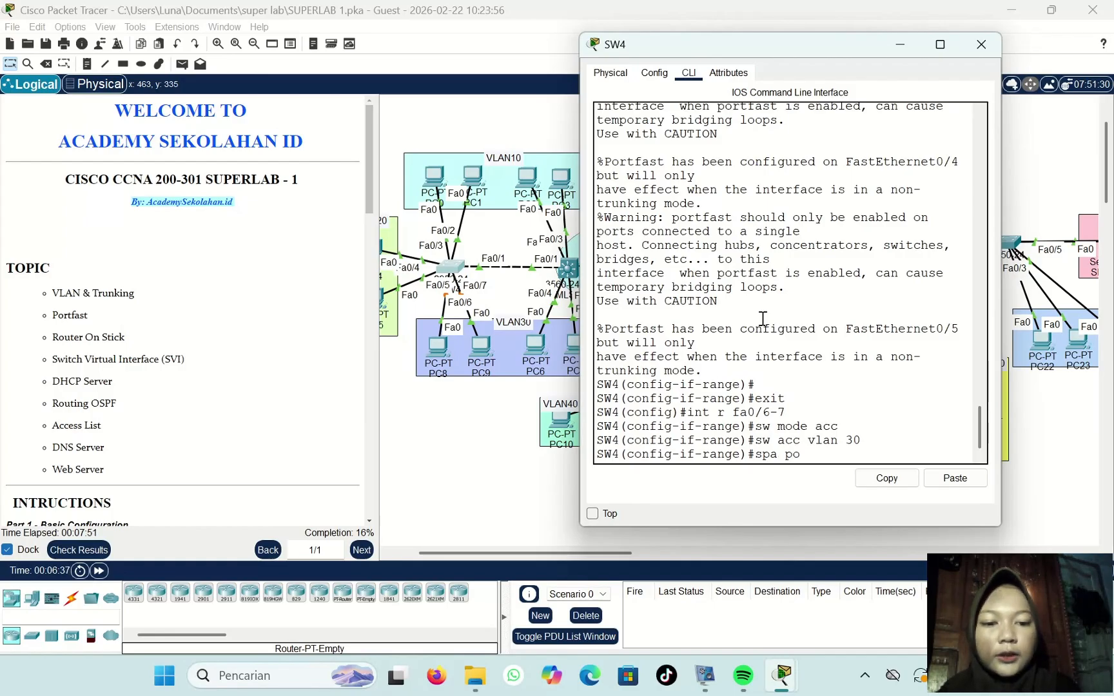
text(o)
key(Return)
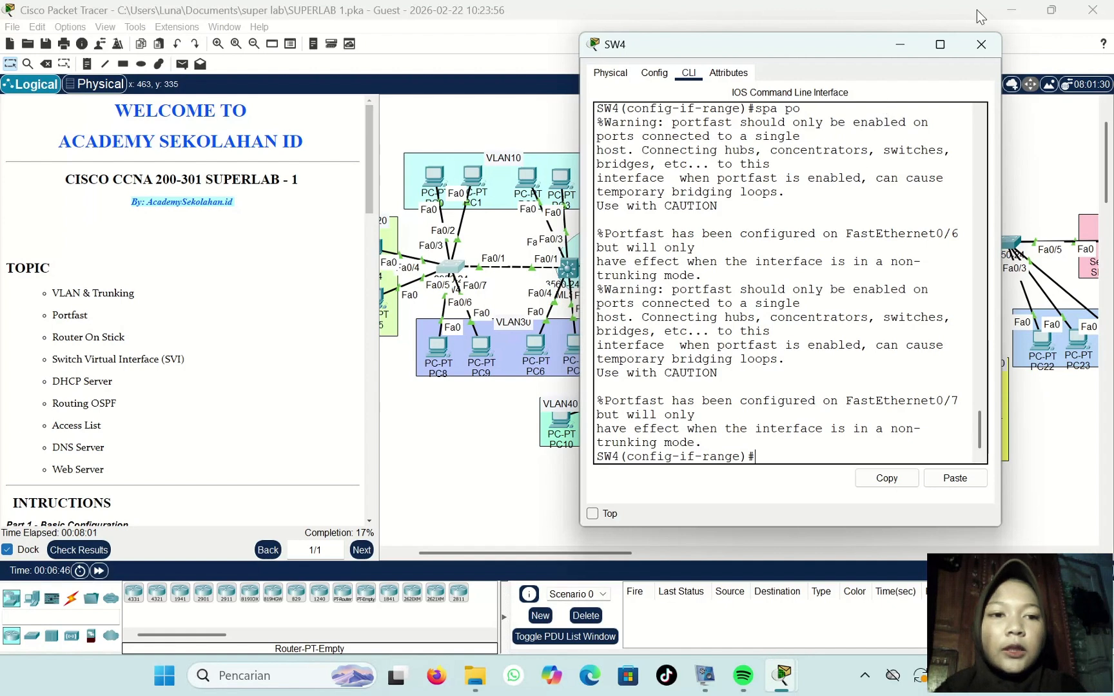
Step: Switch from SW4 to MLS2's CLI and create VLAN 10 named VLAN10
click(981, 44)
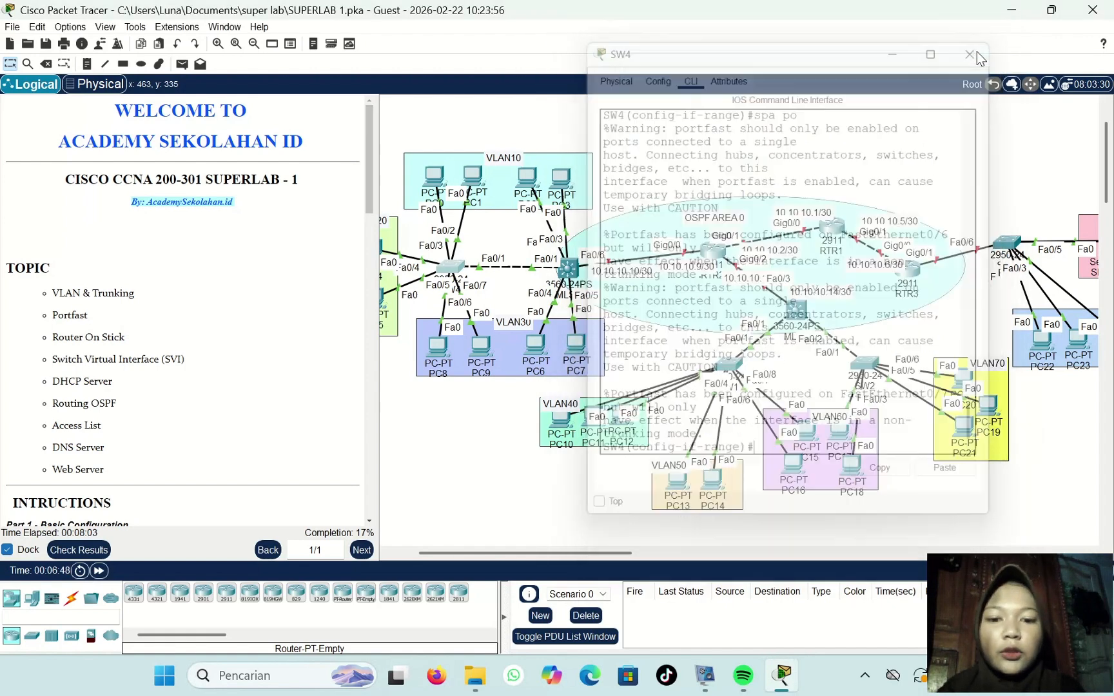
click(569, 270)
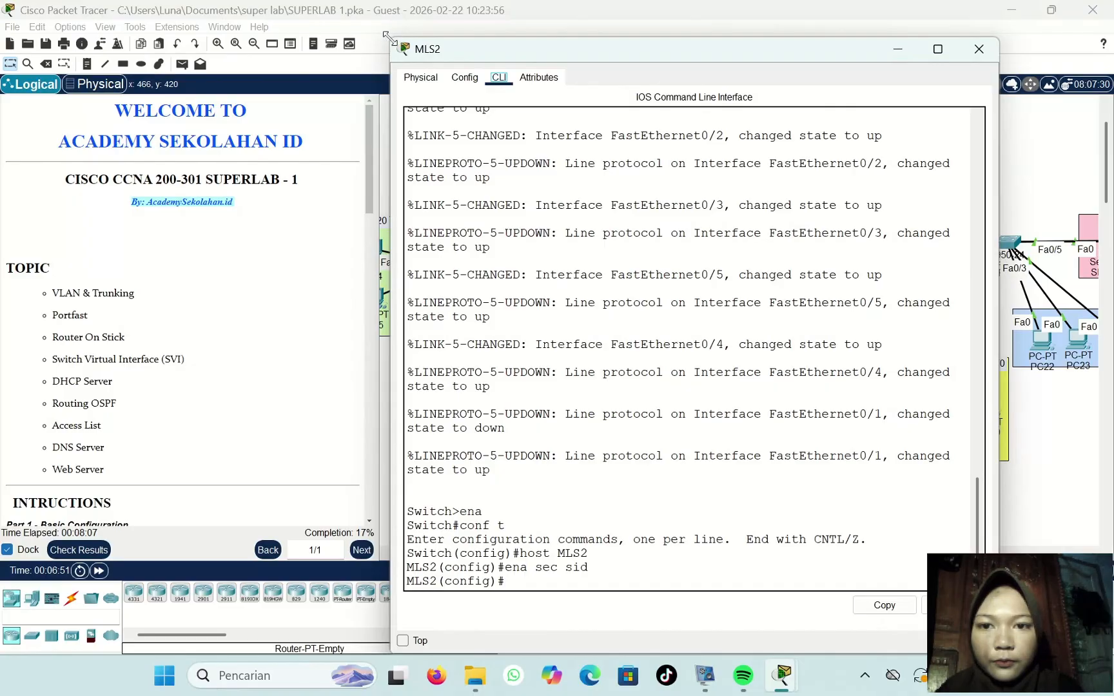
key(Return)
text(vla)
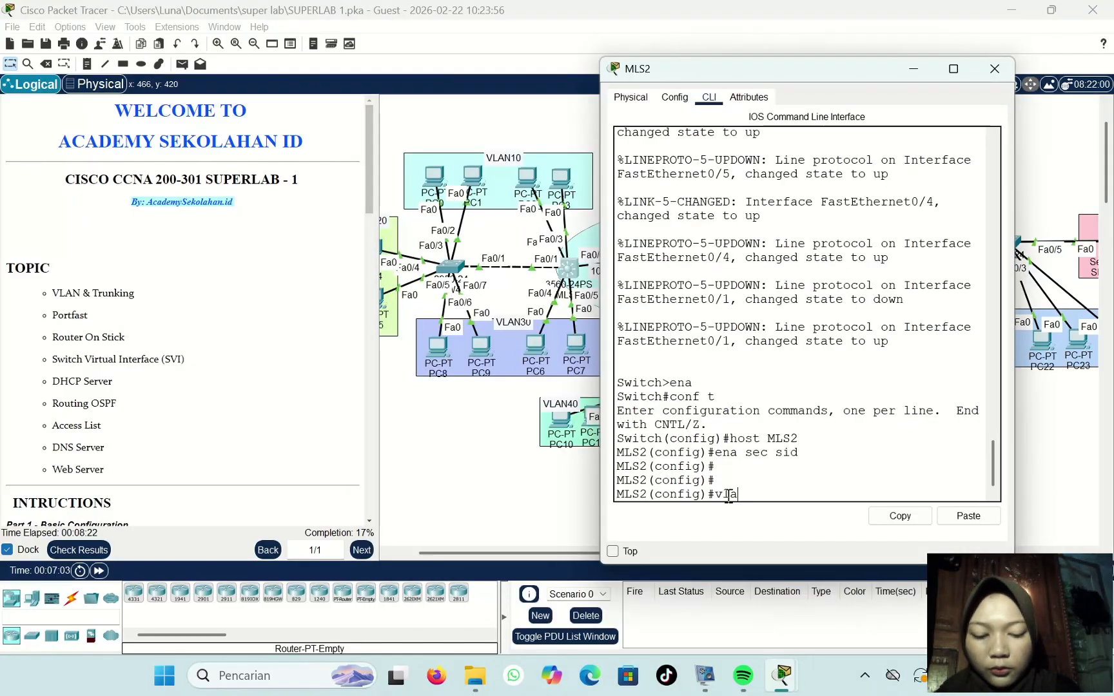
text(n 10)
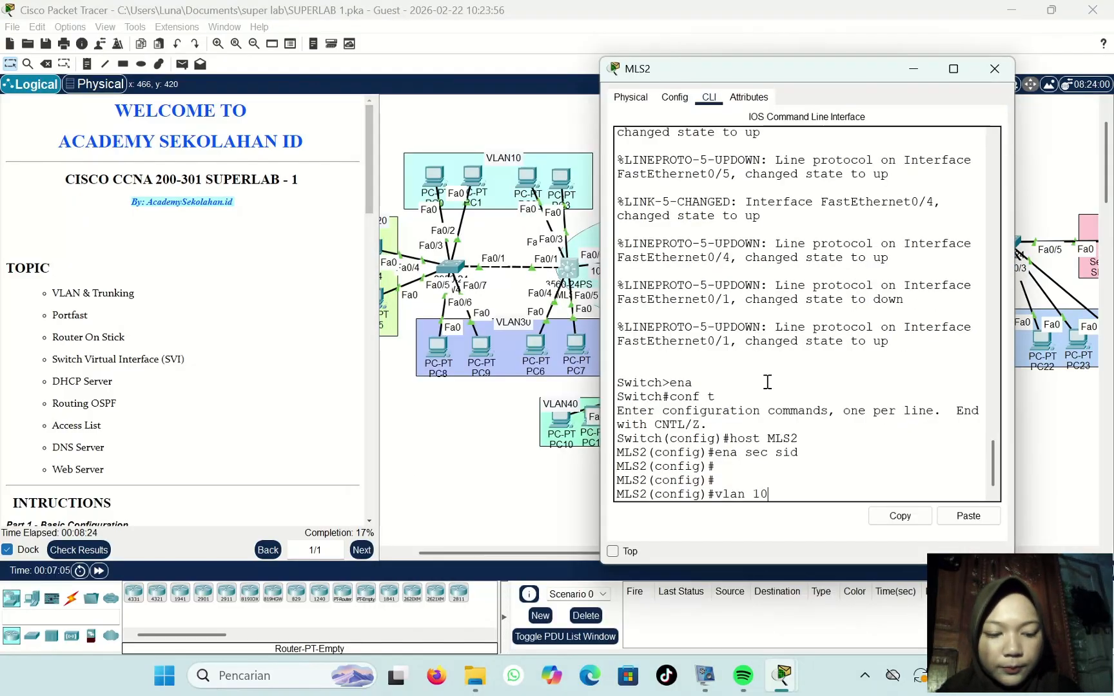
key(Return)
text(name)
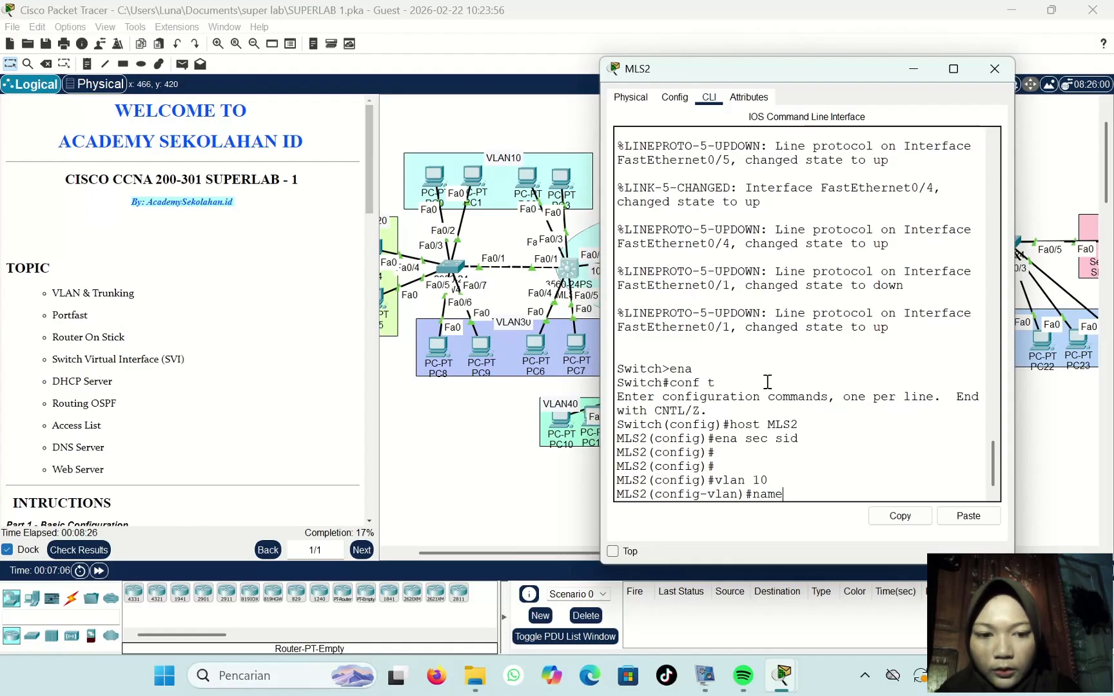
text( VLAN)
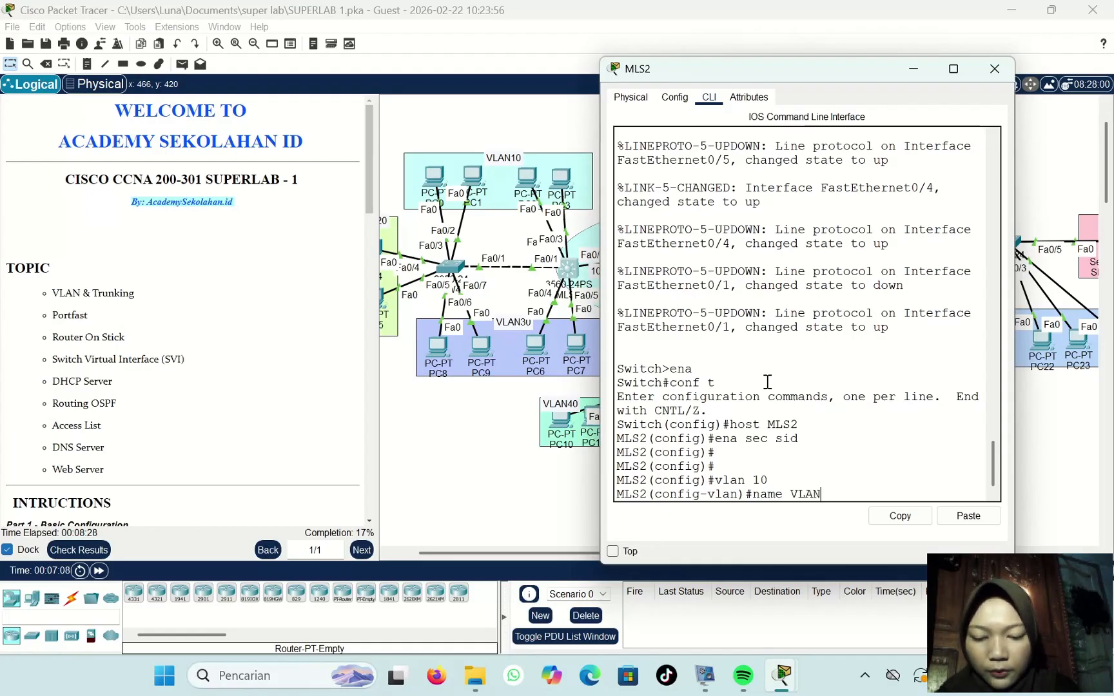
text(10)
key(Return)
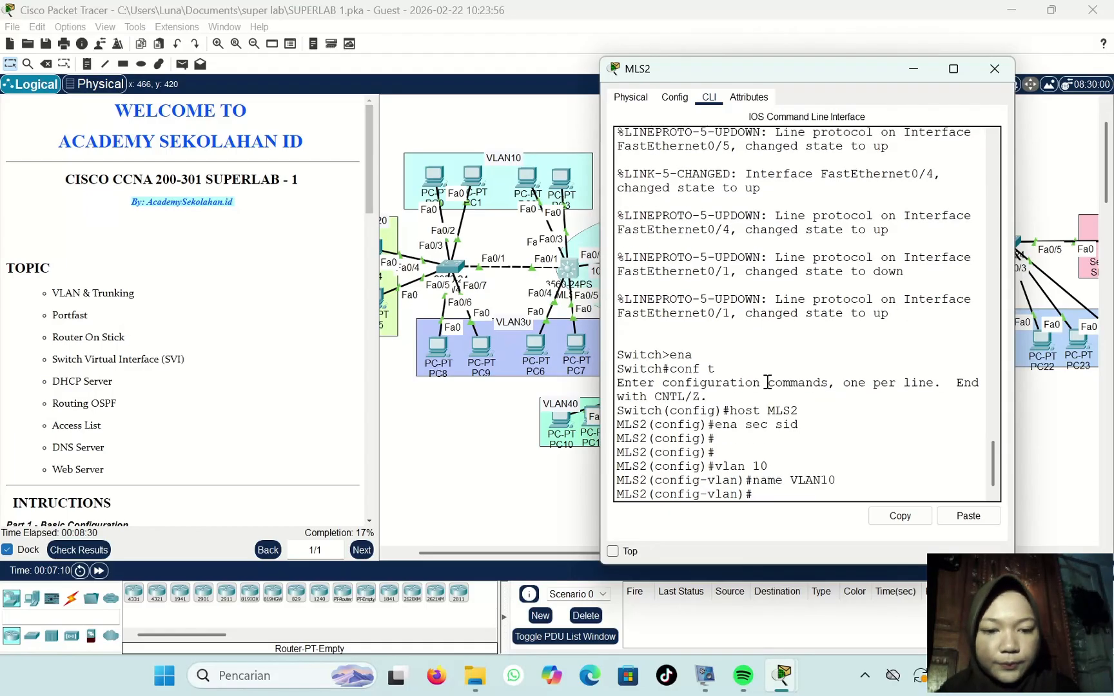
Step: Create VLAN 20 on MLS2 and name it VLAN20
key(Up)
key(Up)
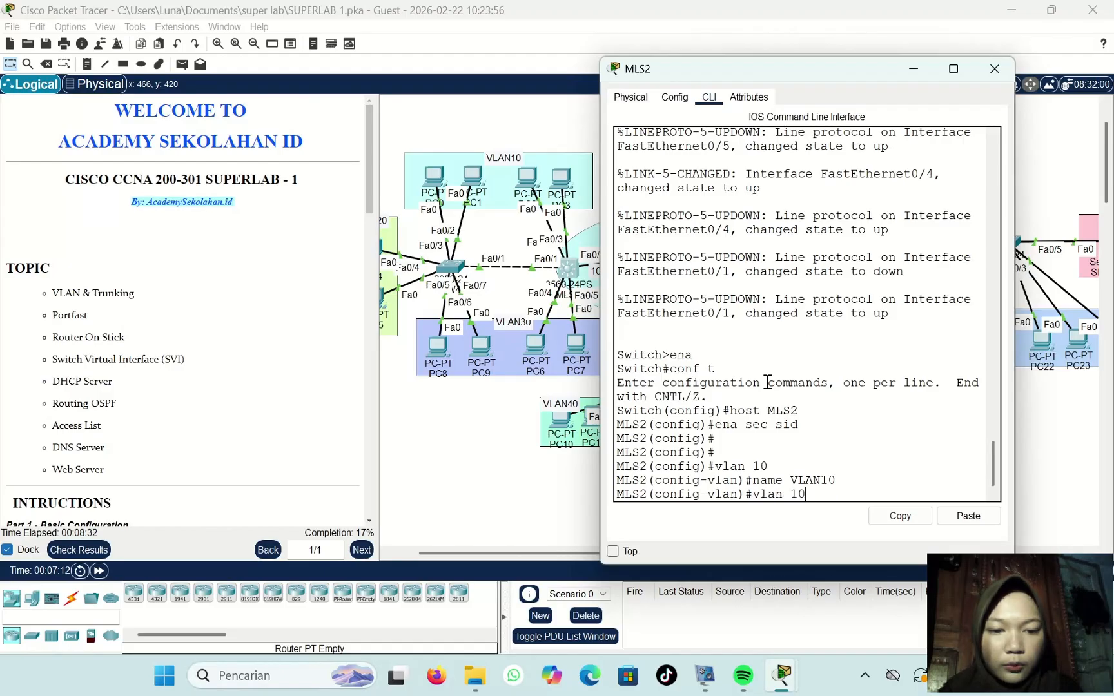
key(BackSpace)
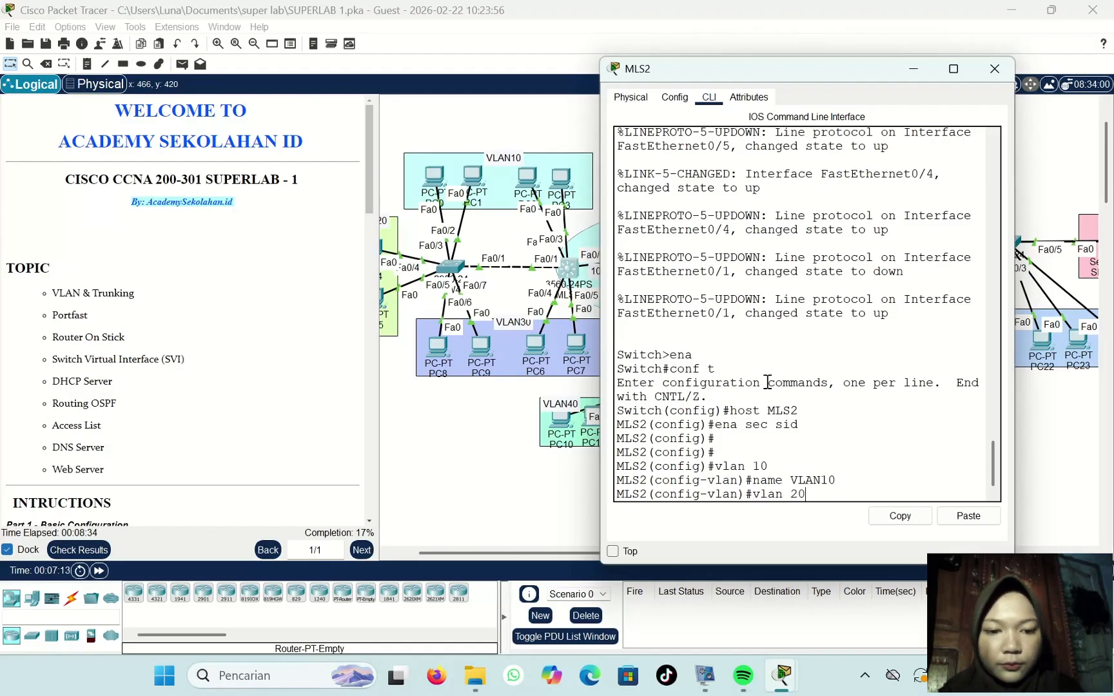
text(20)
key(Return)
key(Up)
key(Up)
key(BackSpace)
key(BackSpace)
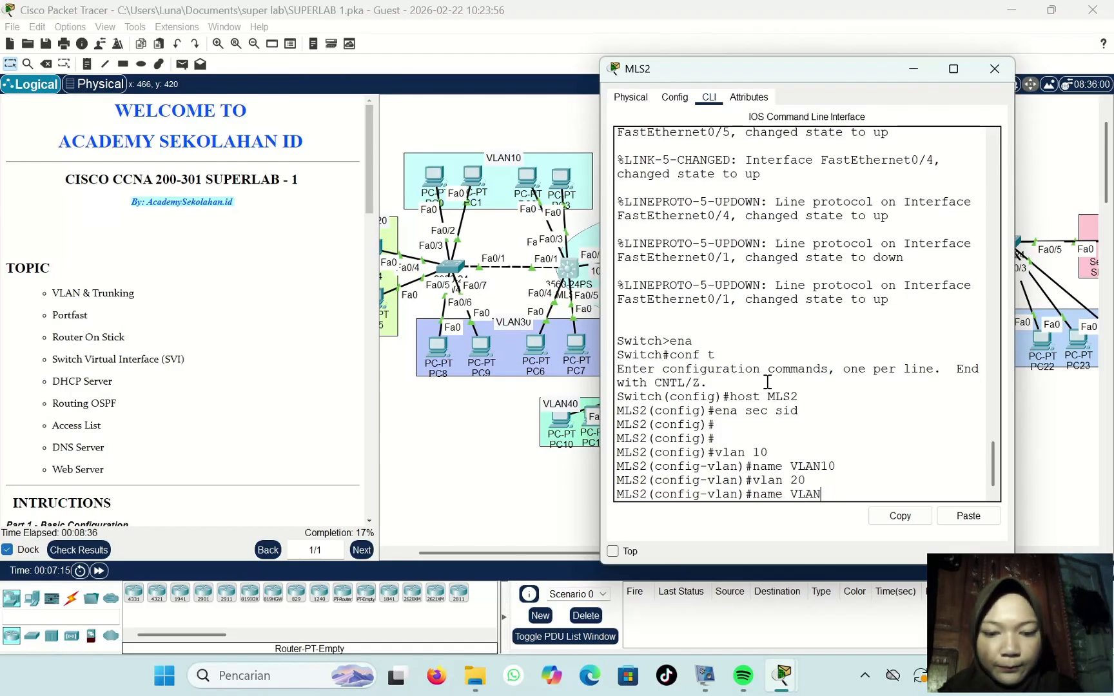
text(3)
key(BackSpace)
text(20)
key(Return)
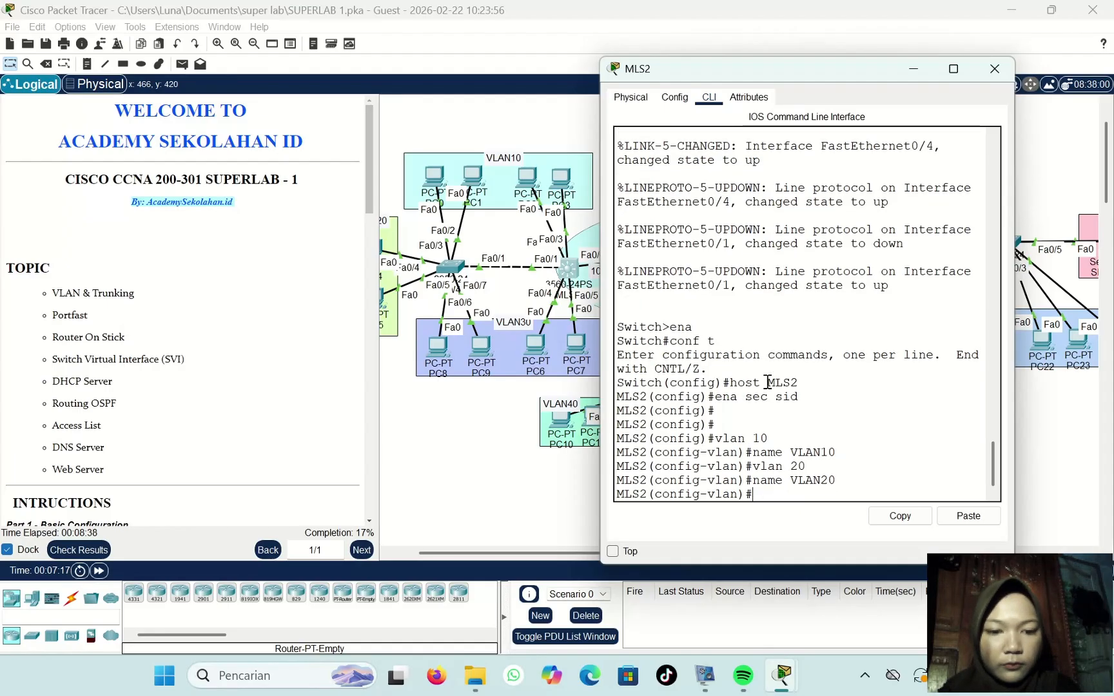
Step: Create VLAN 30 on MLS2 and name it VLAN30
key(Up)
key(Up)
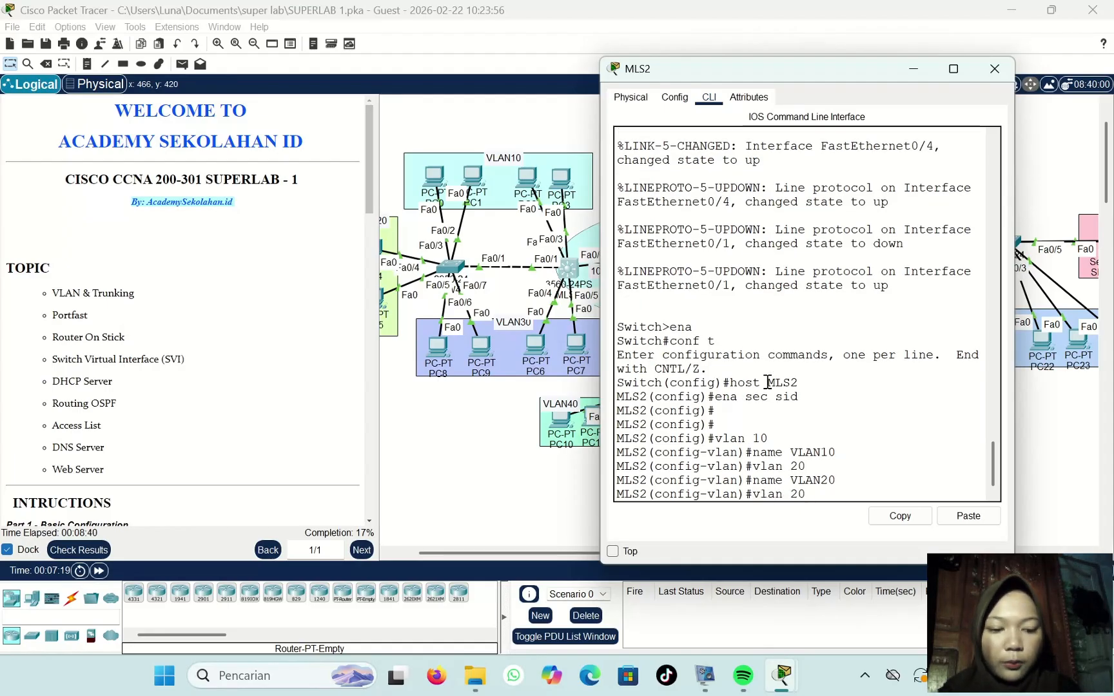
key(BackSpace)
key(BackSpace)
text(30)
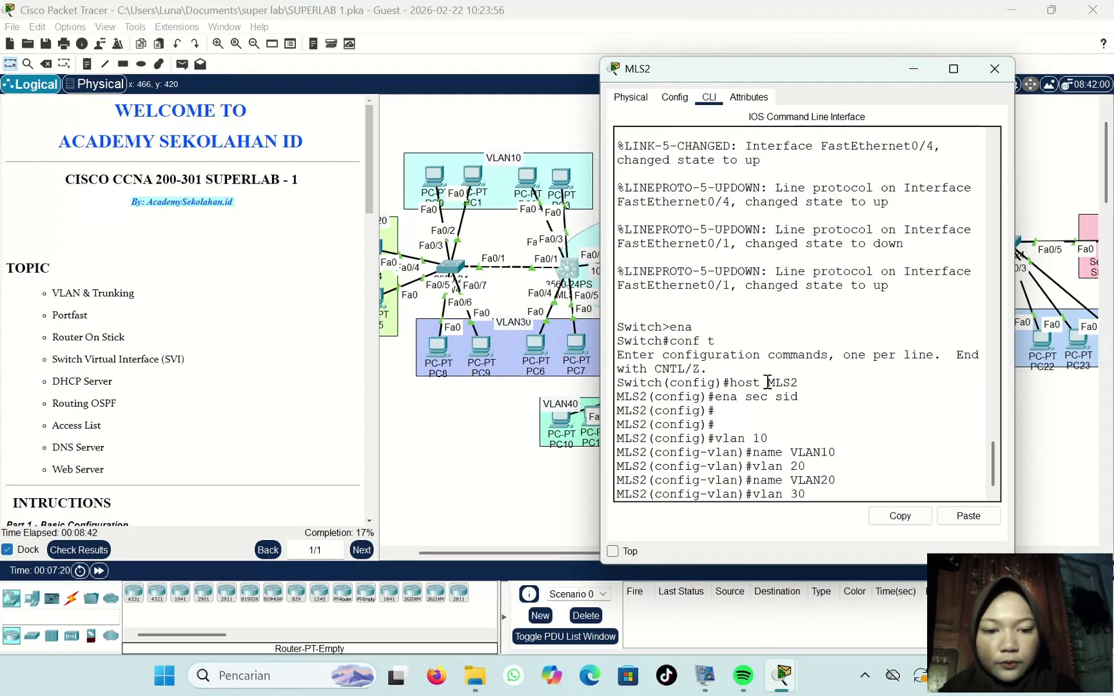
key(Return)
key(Up)
key(Up)
key(BackSpace)
key(BackSpace)
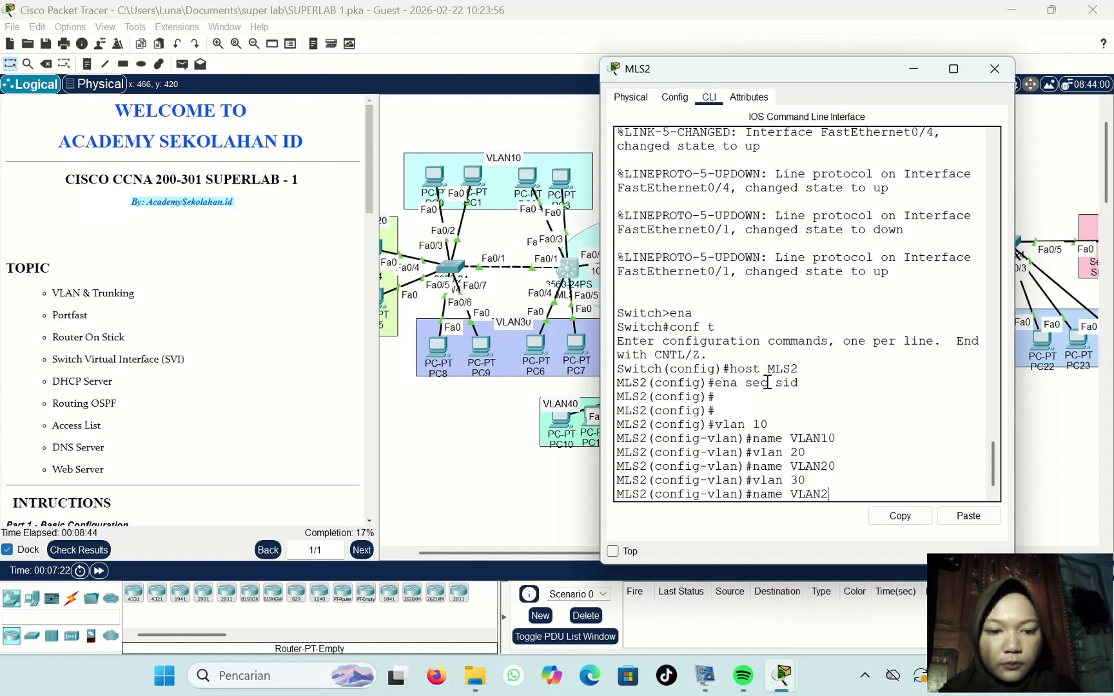
text(3)
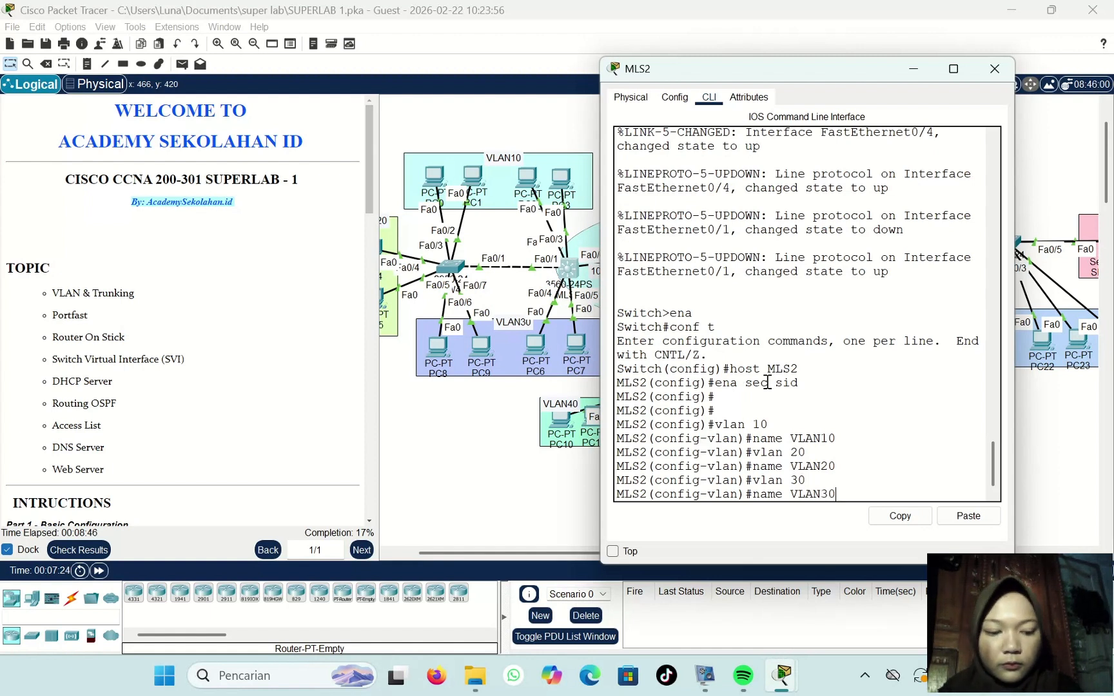
text(0)
key(Return)
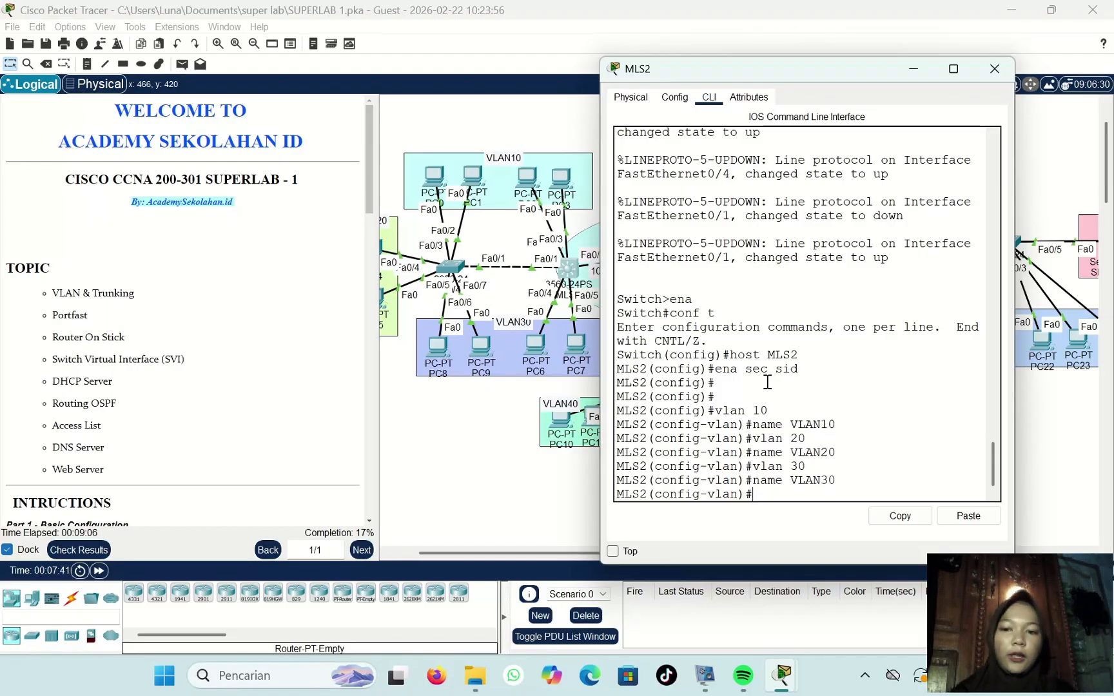
Step: Configure MLS2 range Fa0/2-3 as VLAN 10 access ports with portfast, then exit
text(exit)
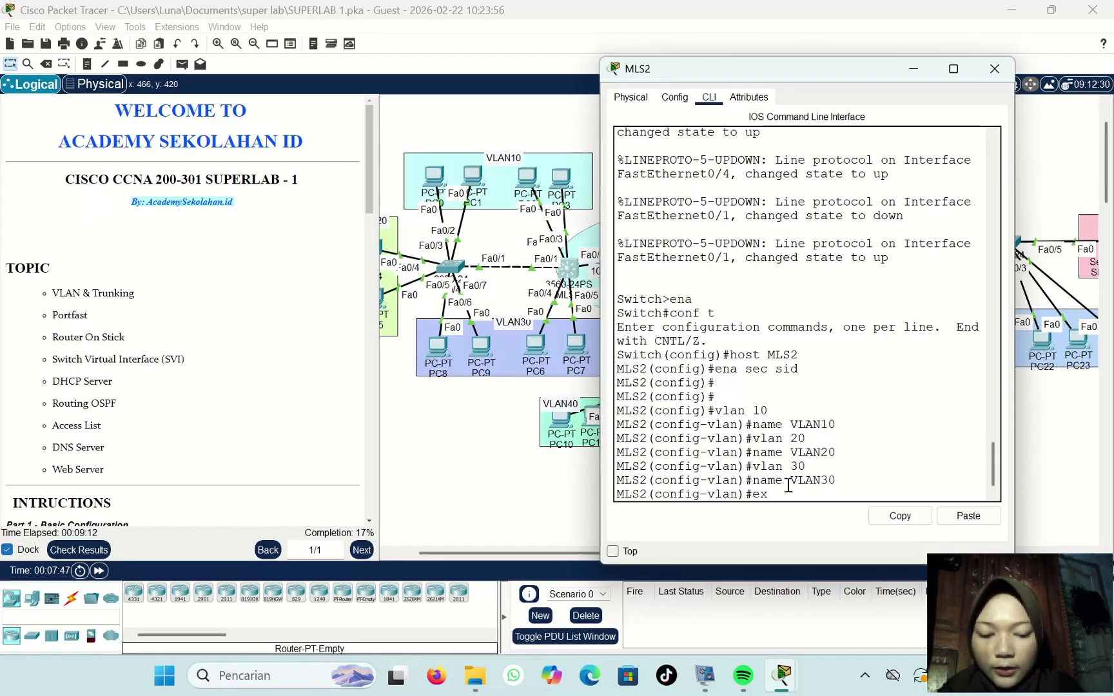
key(Return)
key(Return)
text(in)
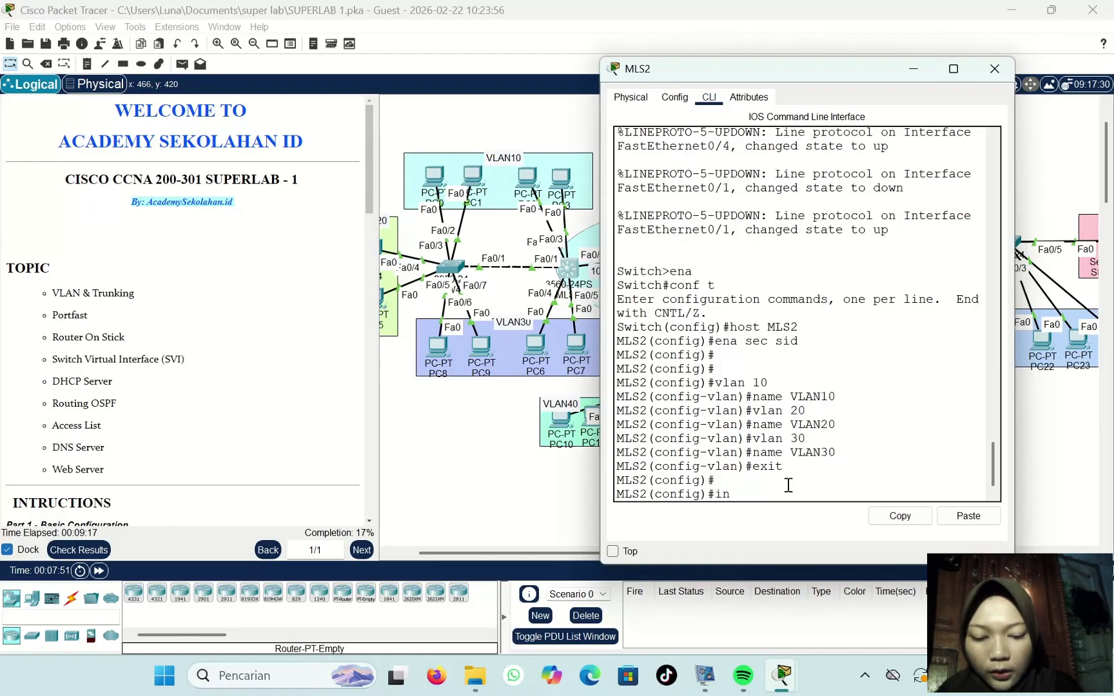
text(t r fa)
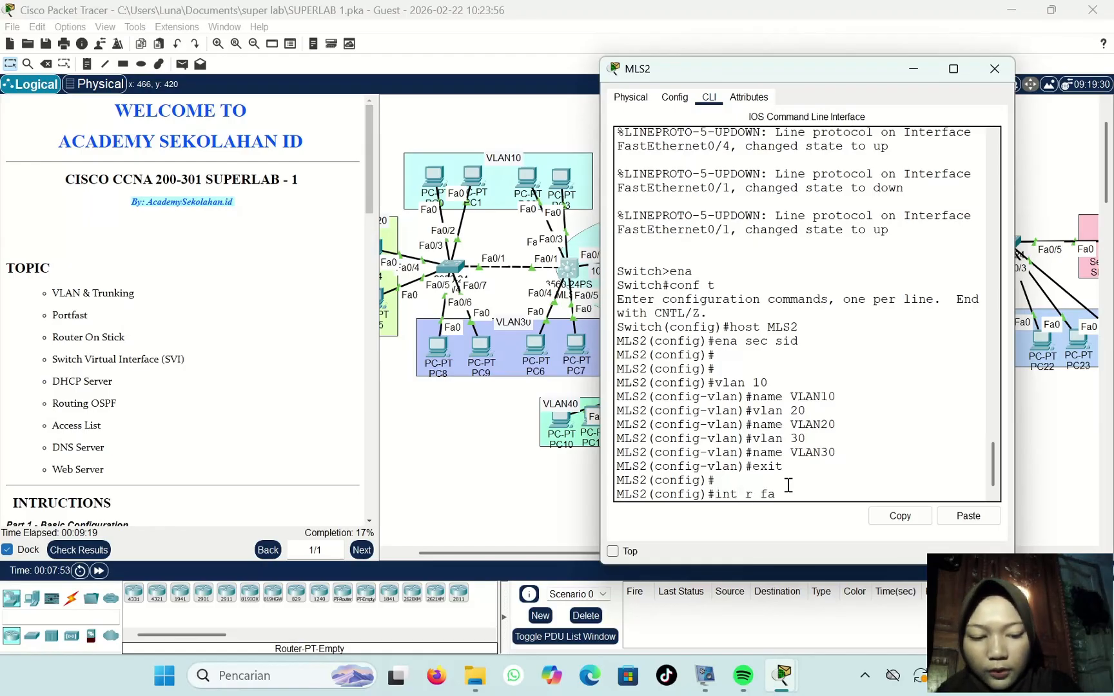
text(0/2-3)
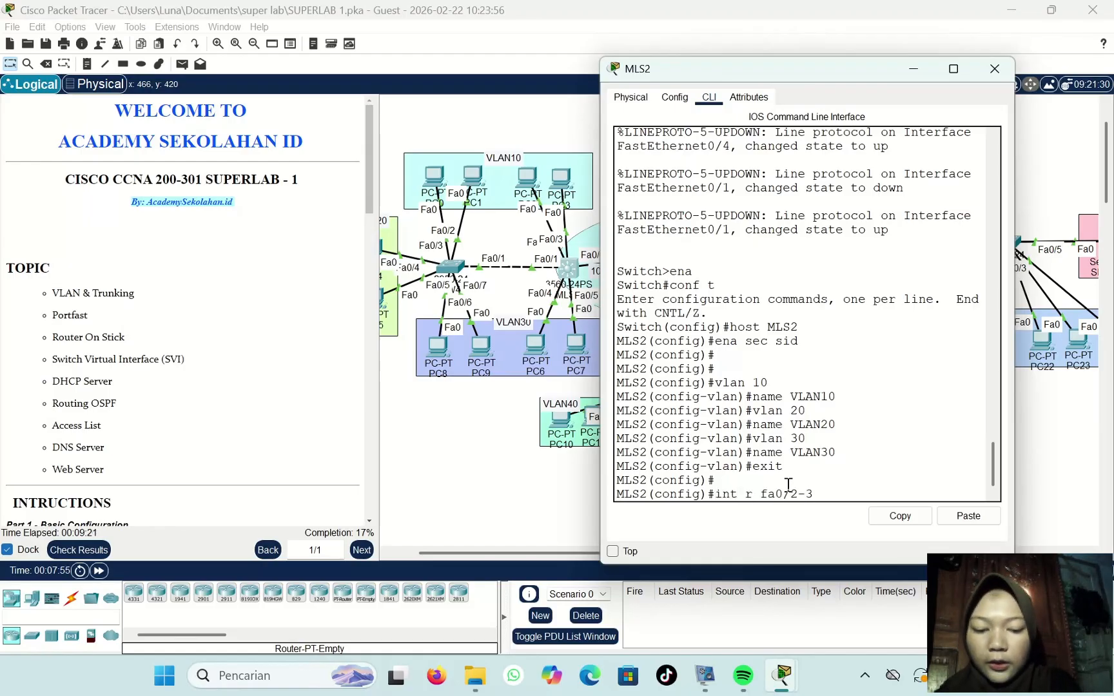
key(Return)
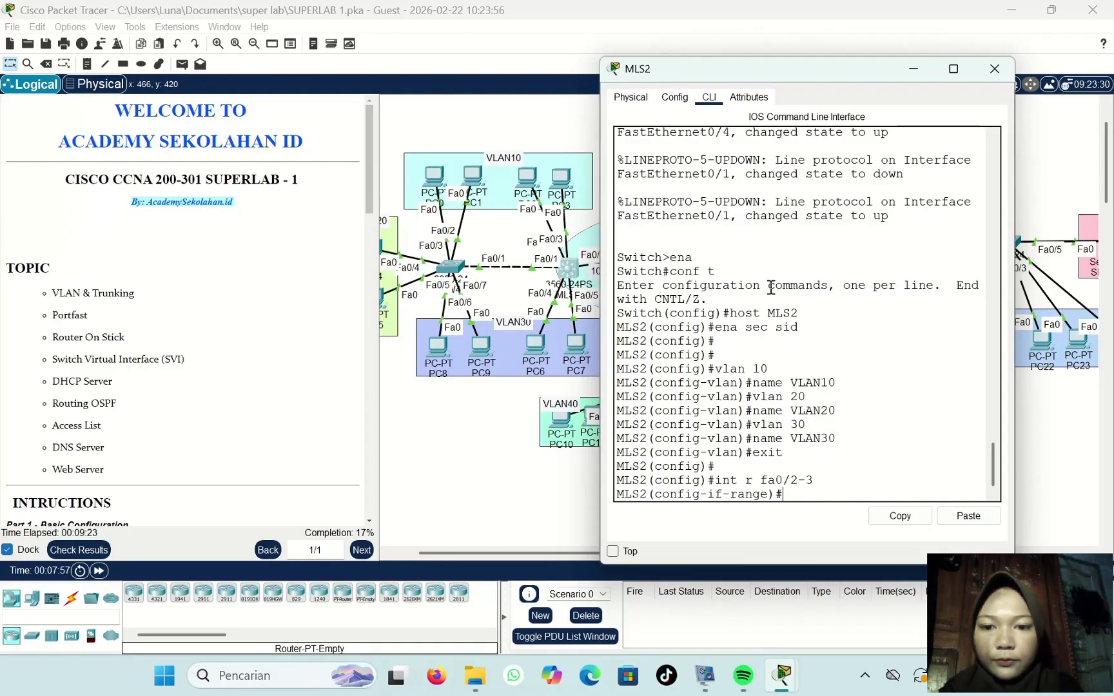
text(sw)
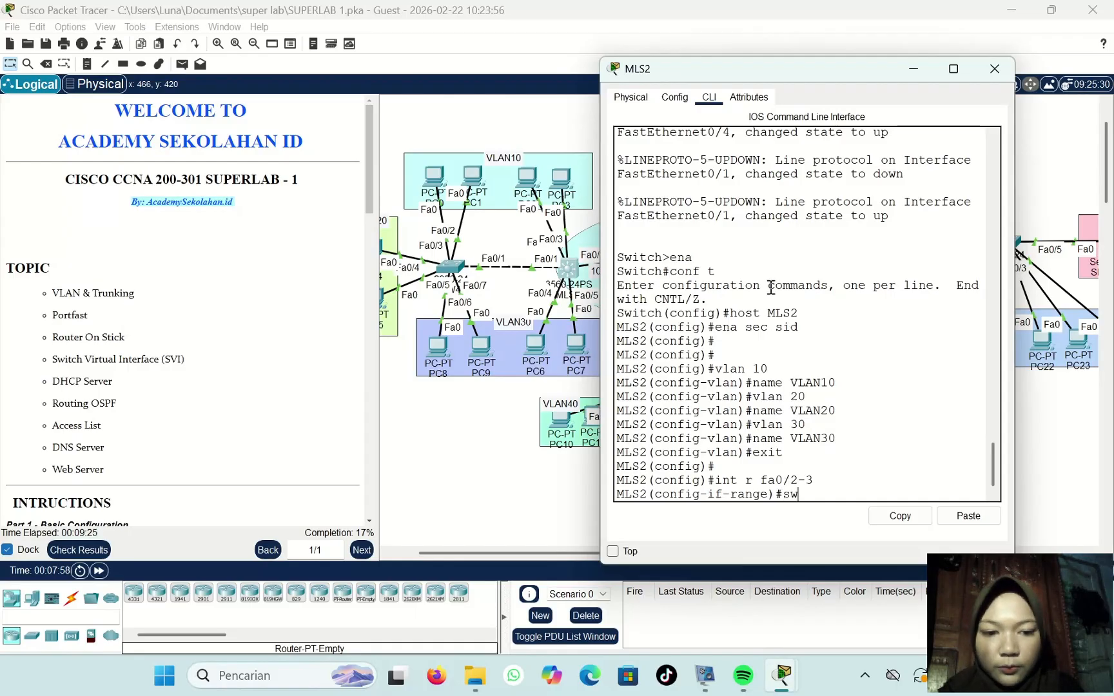
text( mode a)
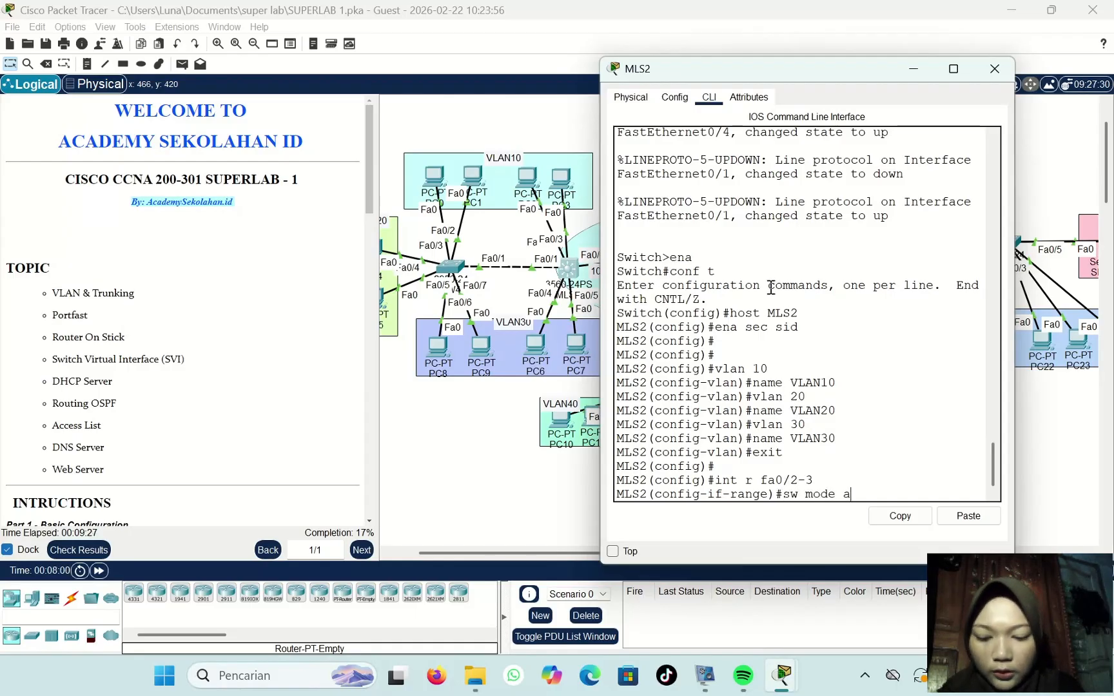
text(cc)
key(Return)
text(s)
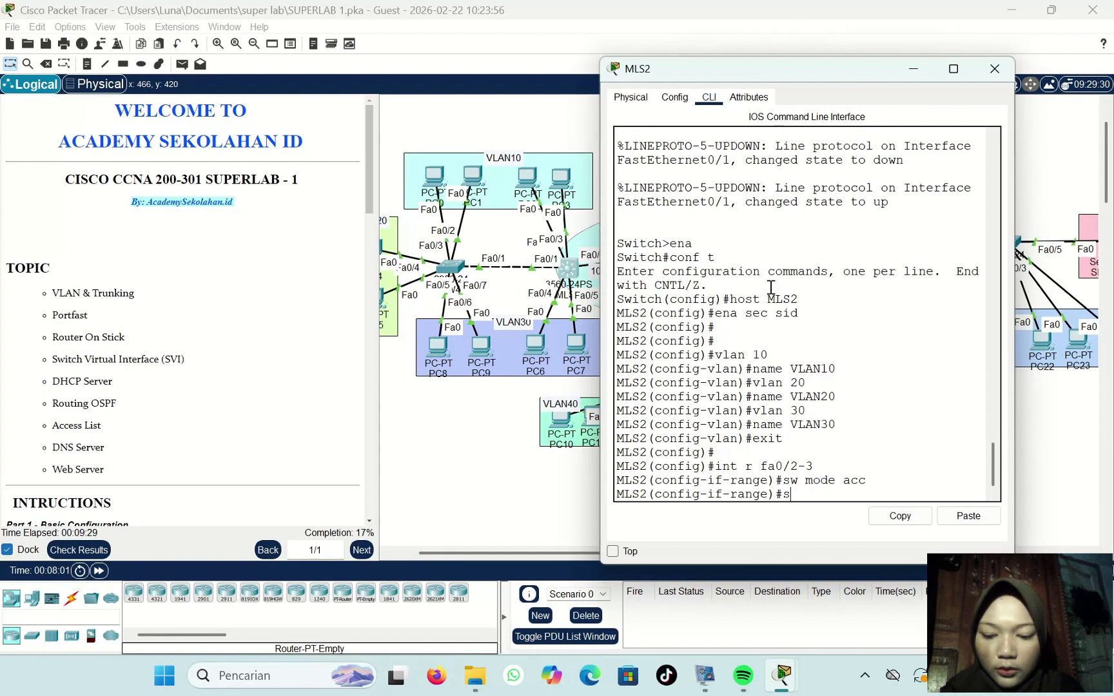
text(w acc)
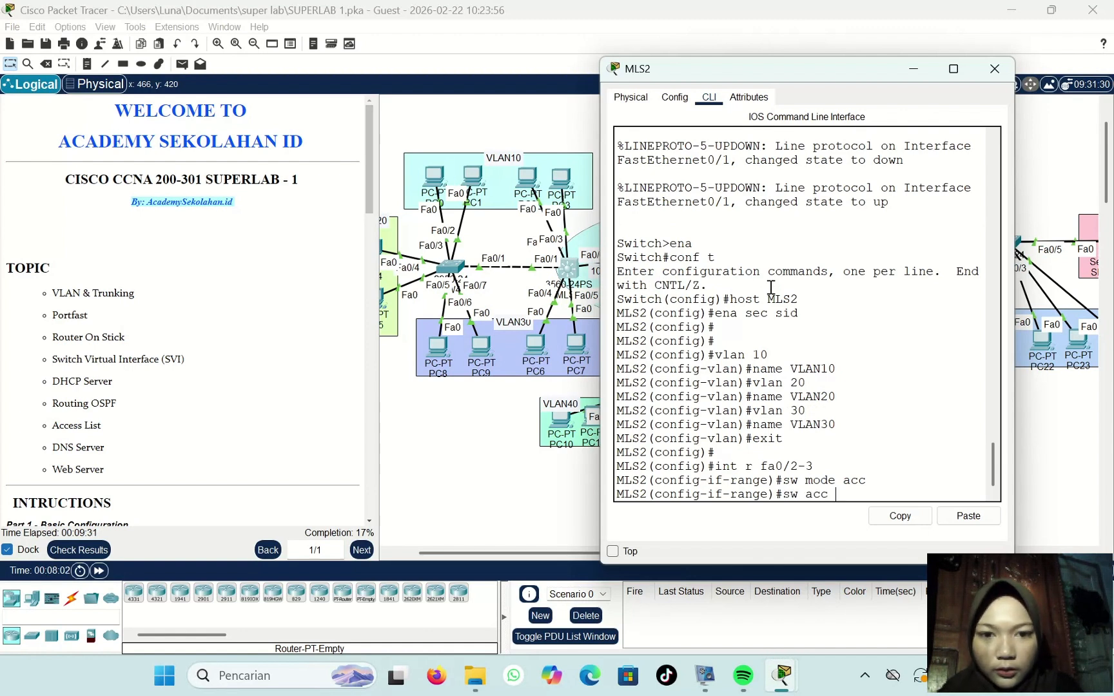
text( vlan)
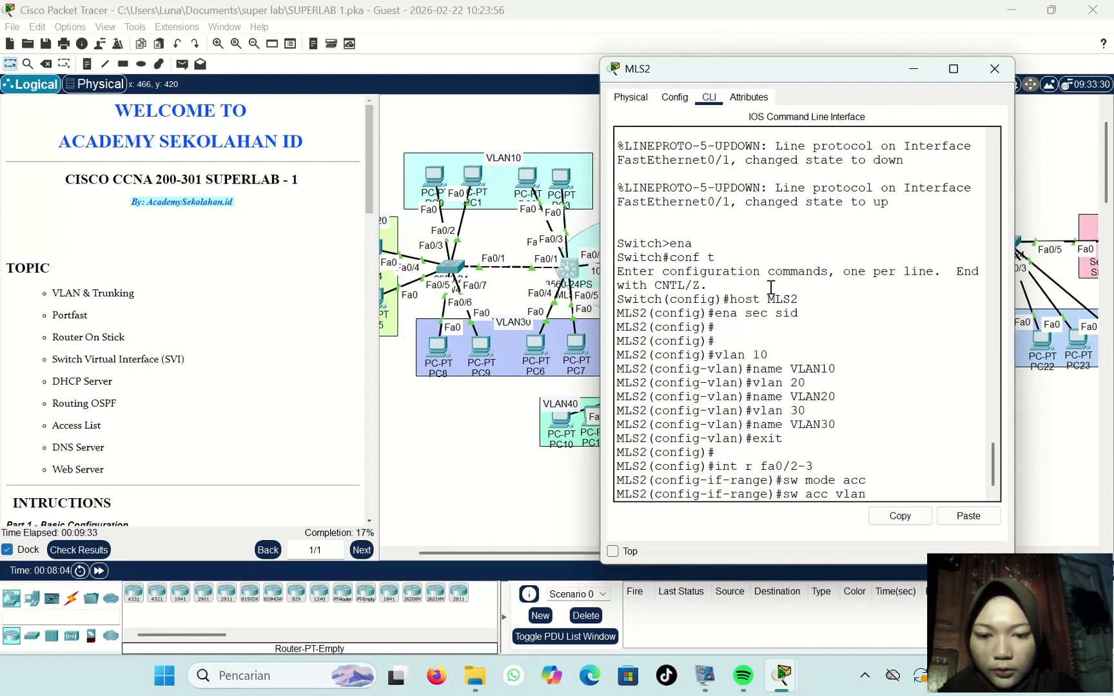
text( 10)
key(Return)
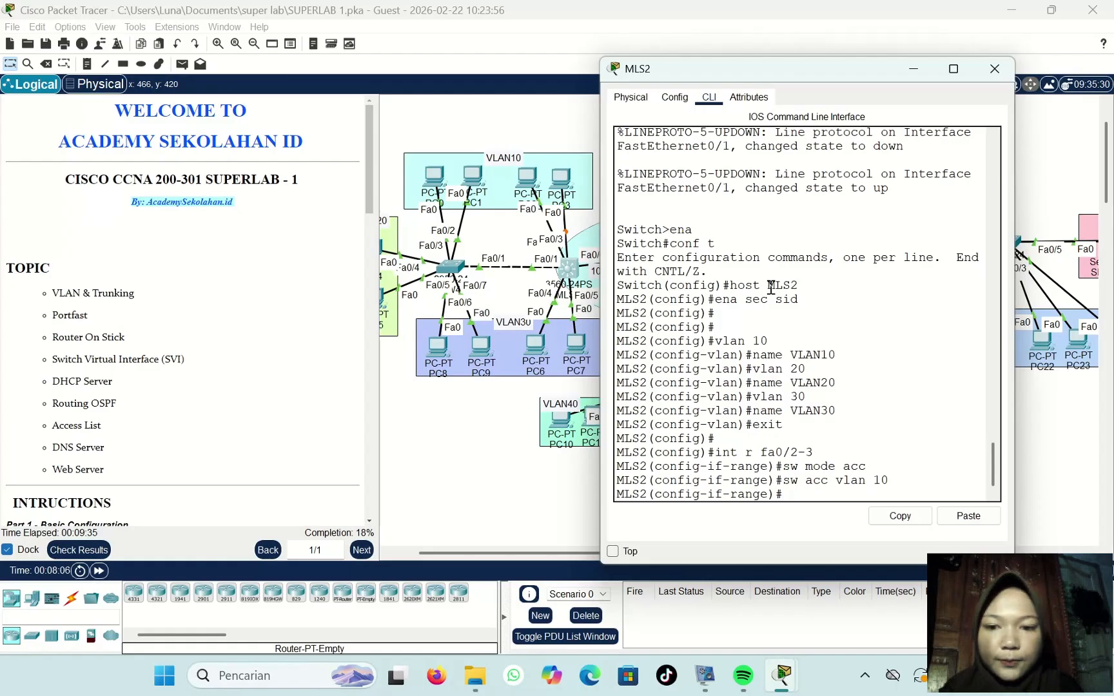
text(spa po)
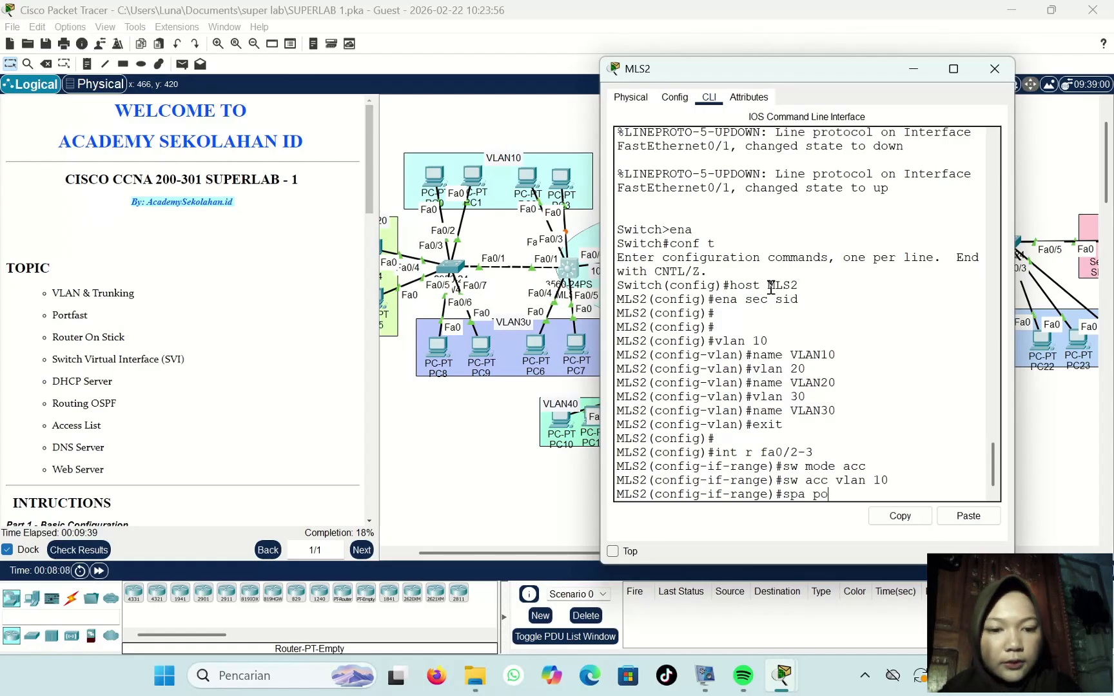
key(Return)
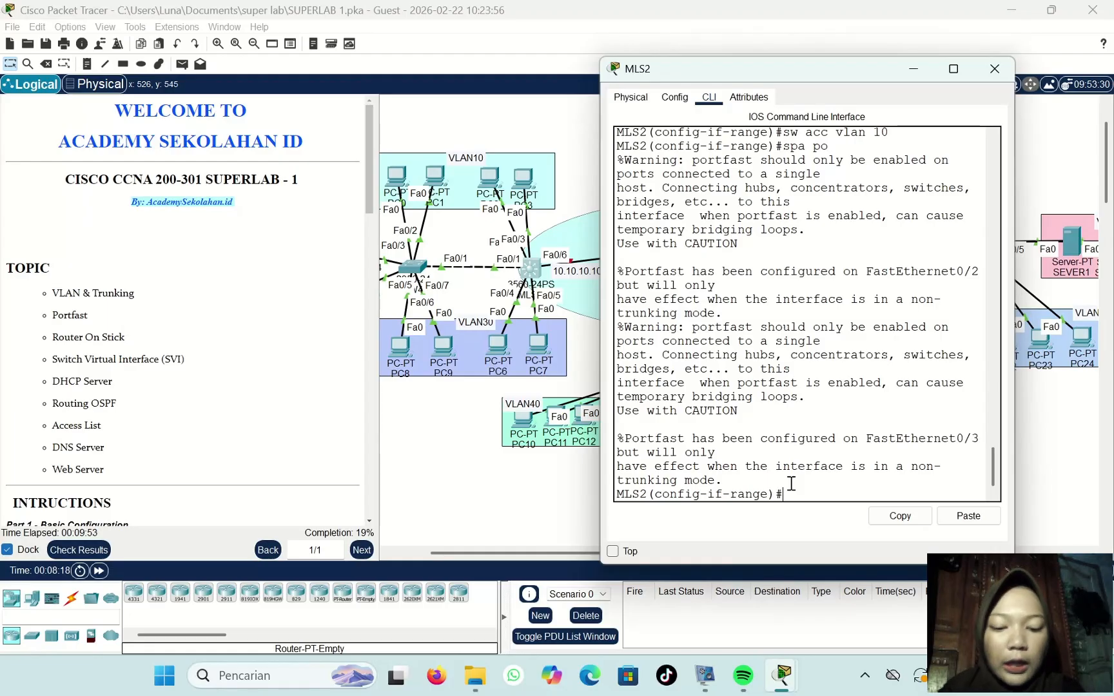
text(exit)
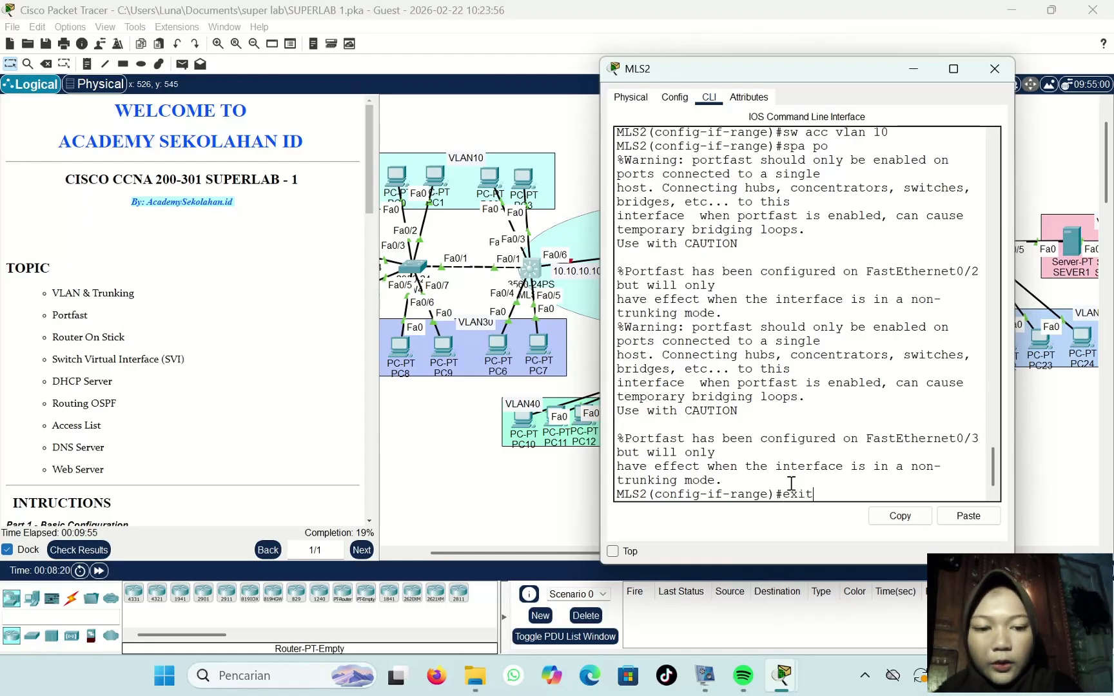
key(Return)
Step: Configure MLS2 range Fa0/4-5 with sw mode acc, sw acc vlan 30 and spa po
text(int )
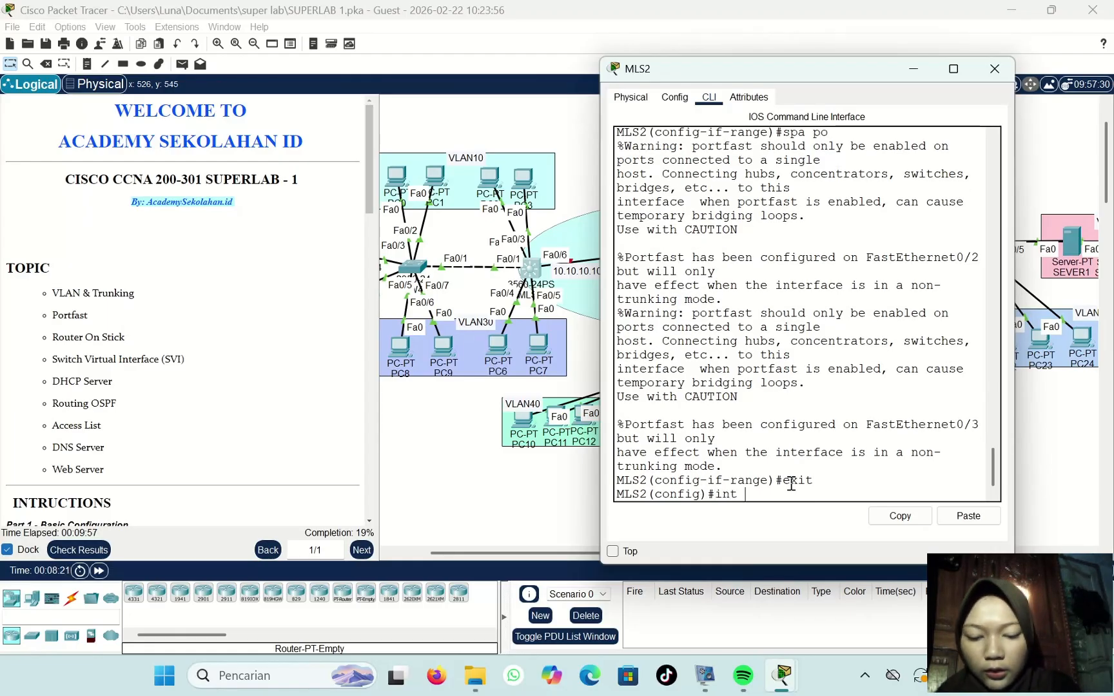
text(r fa0)
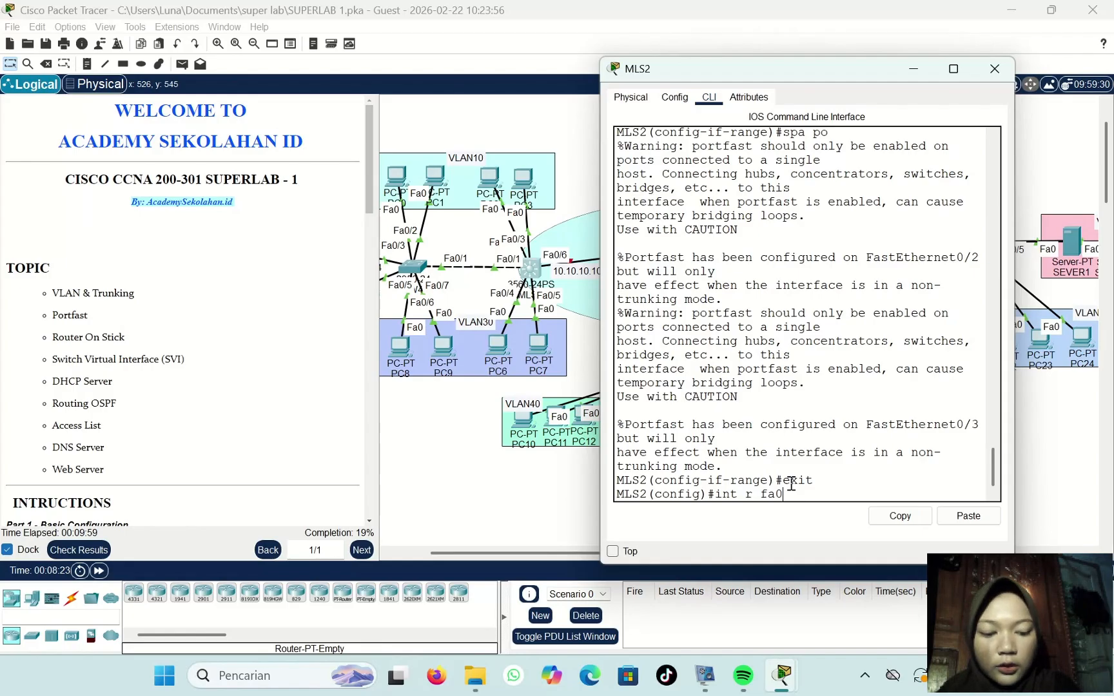
text(/4)
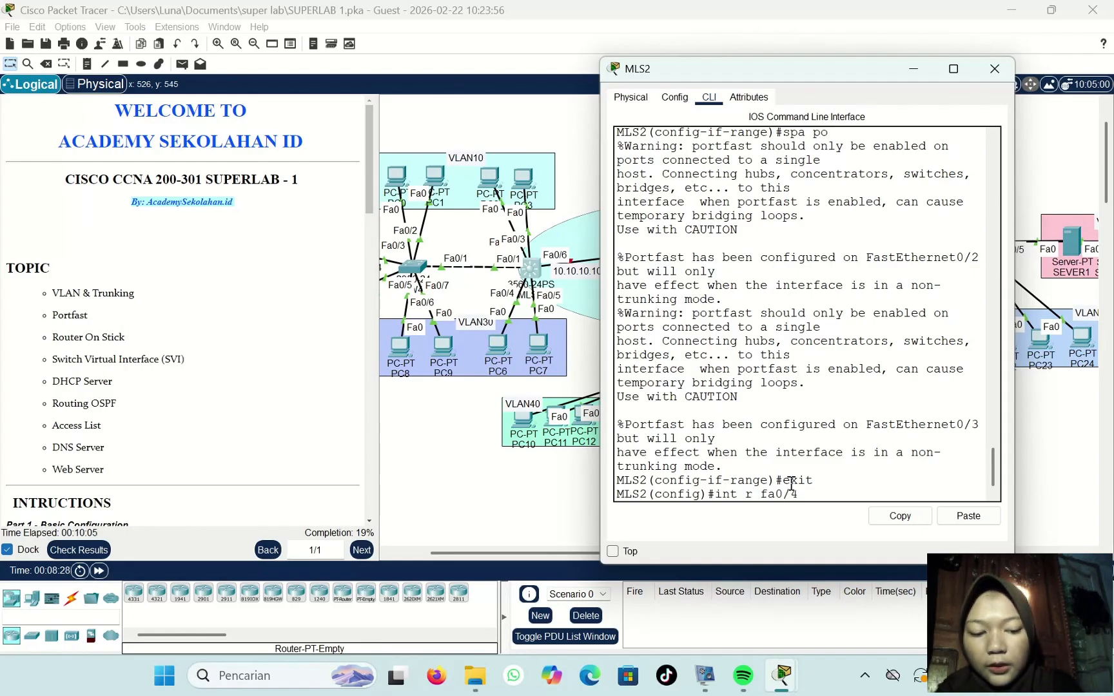
text(-5)
key(Return)
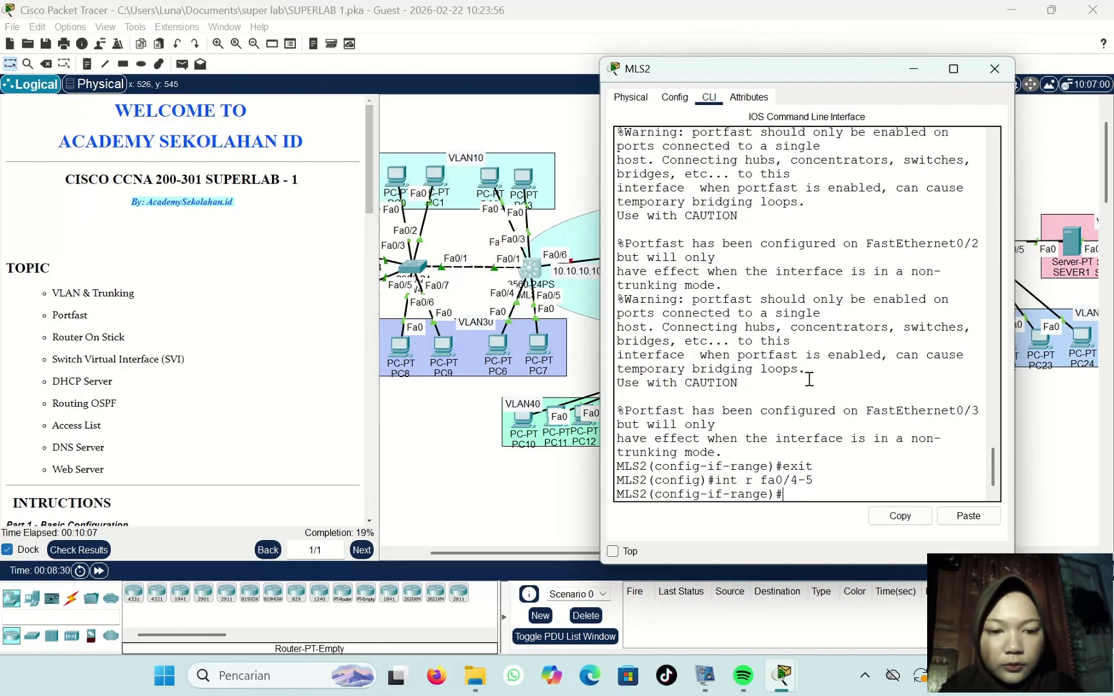
text(sw md)
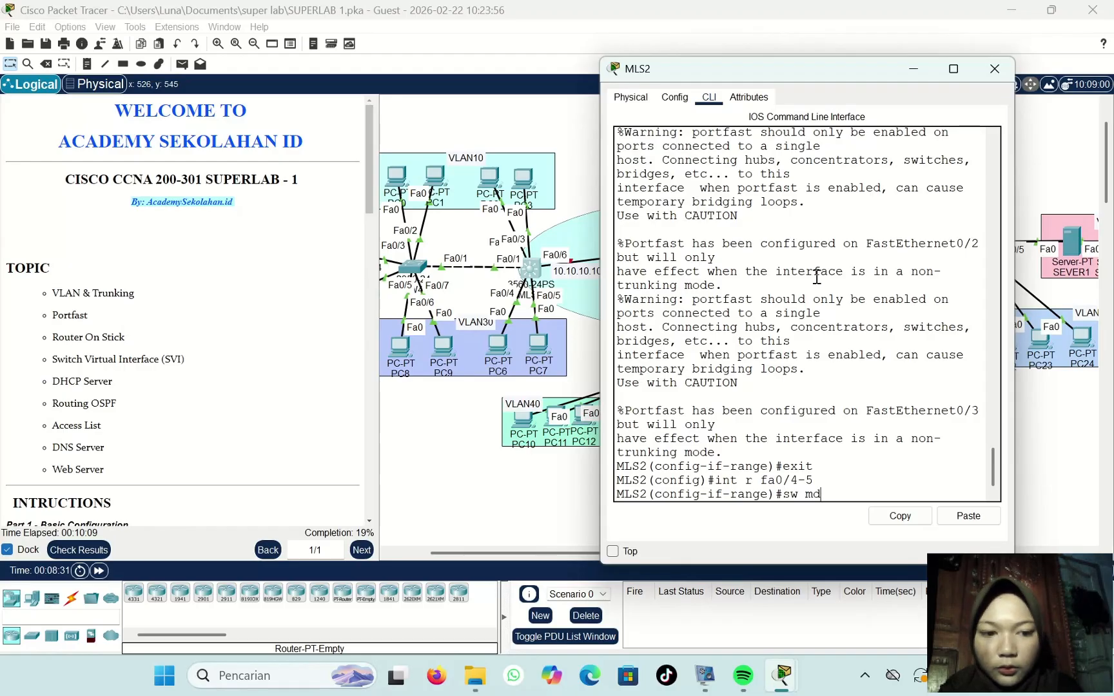
key(BackSpace)
text(ode)
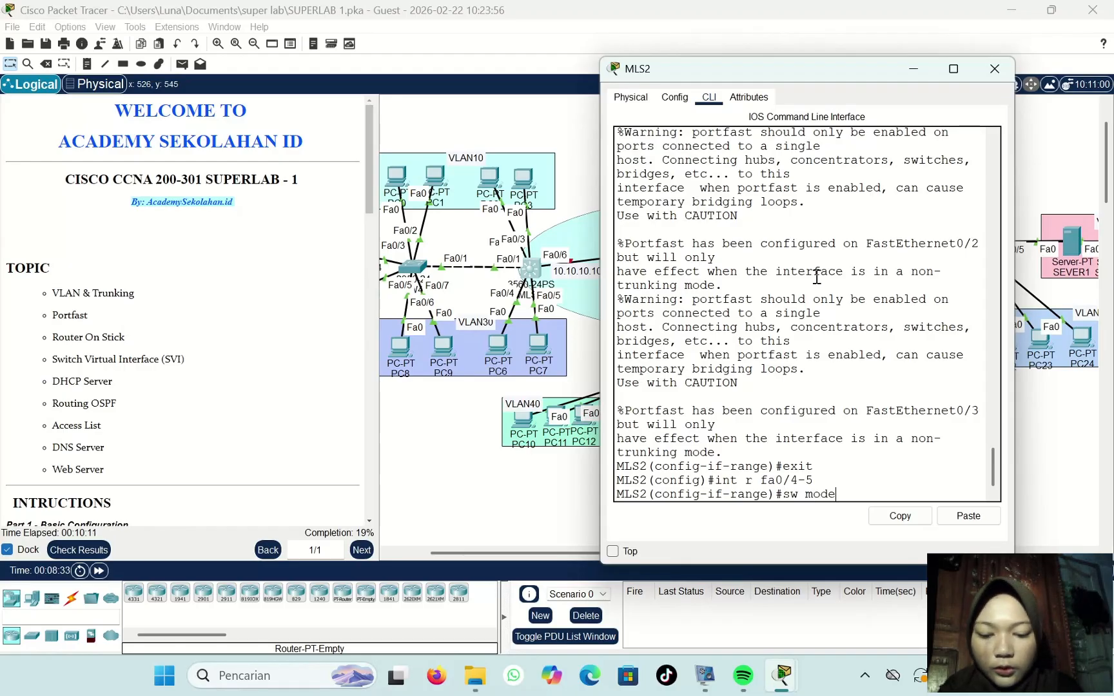
text( acc)
key(Return)
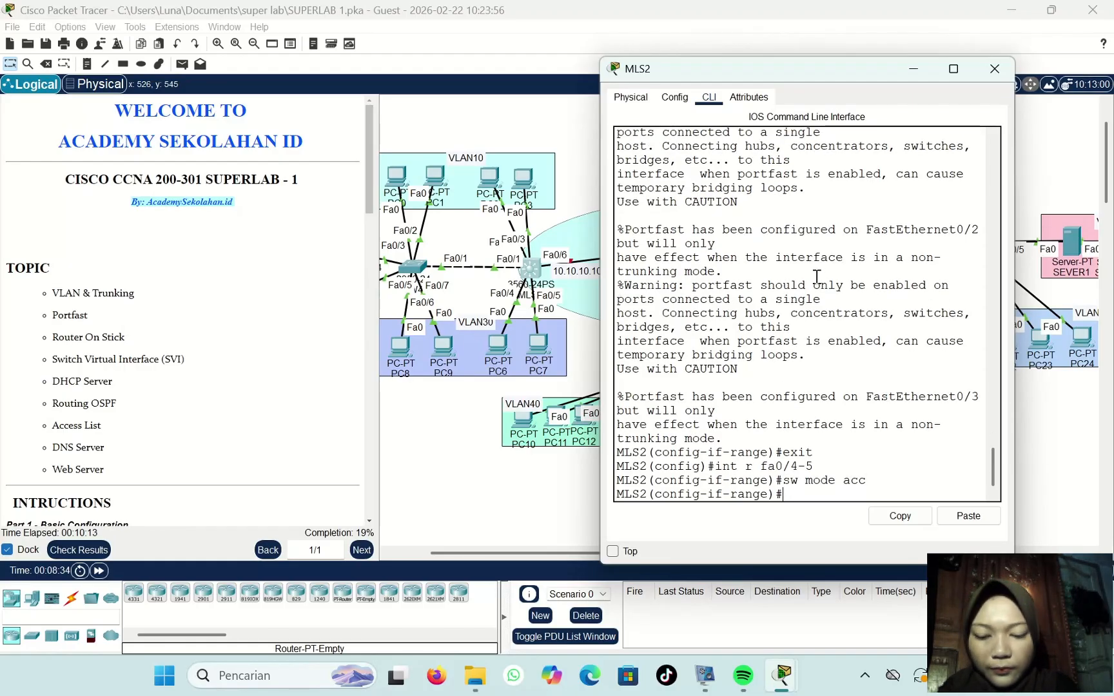
text(sw acc)
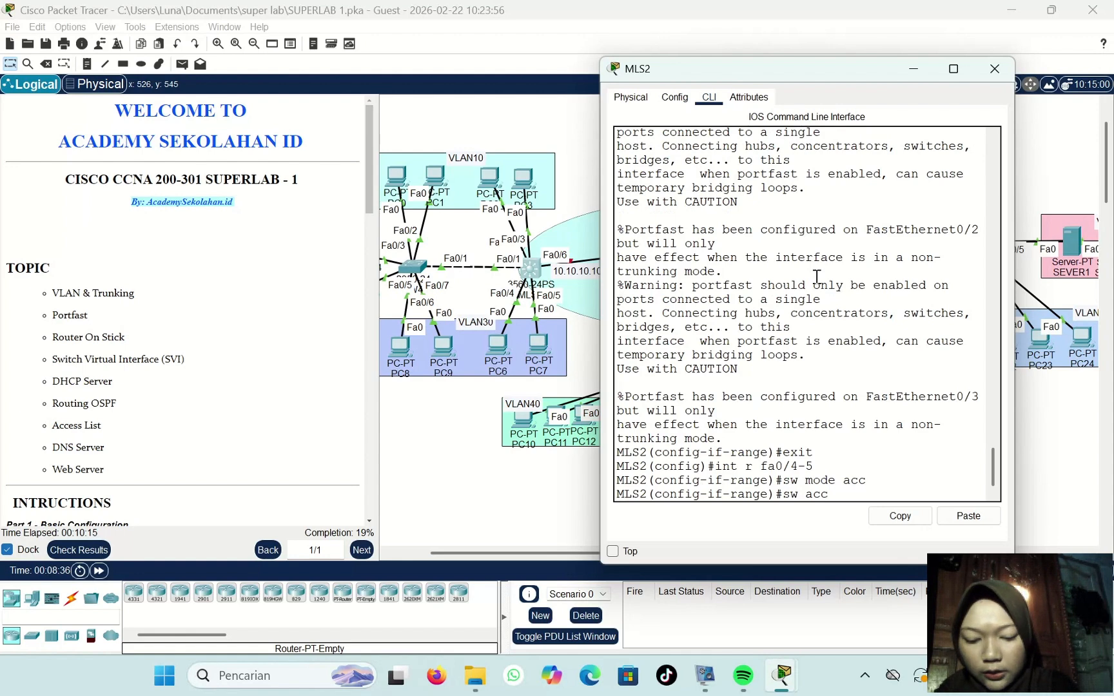
text( vlan 30)
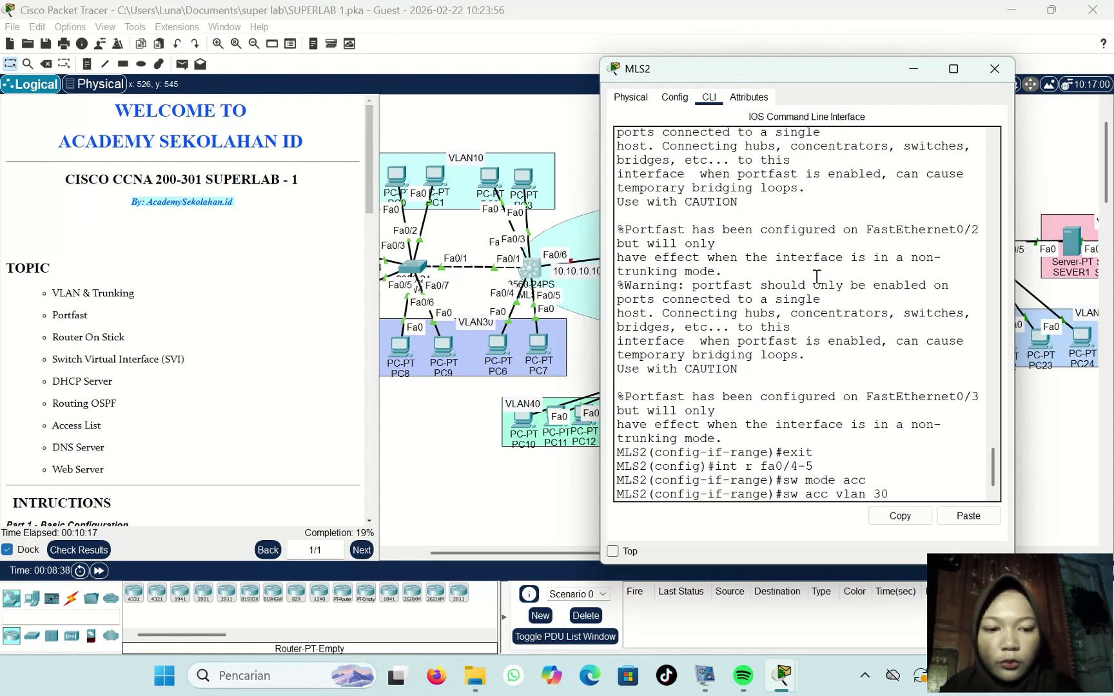
key(Return)
text(spa )
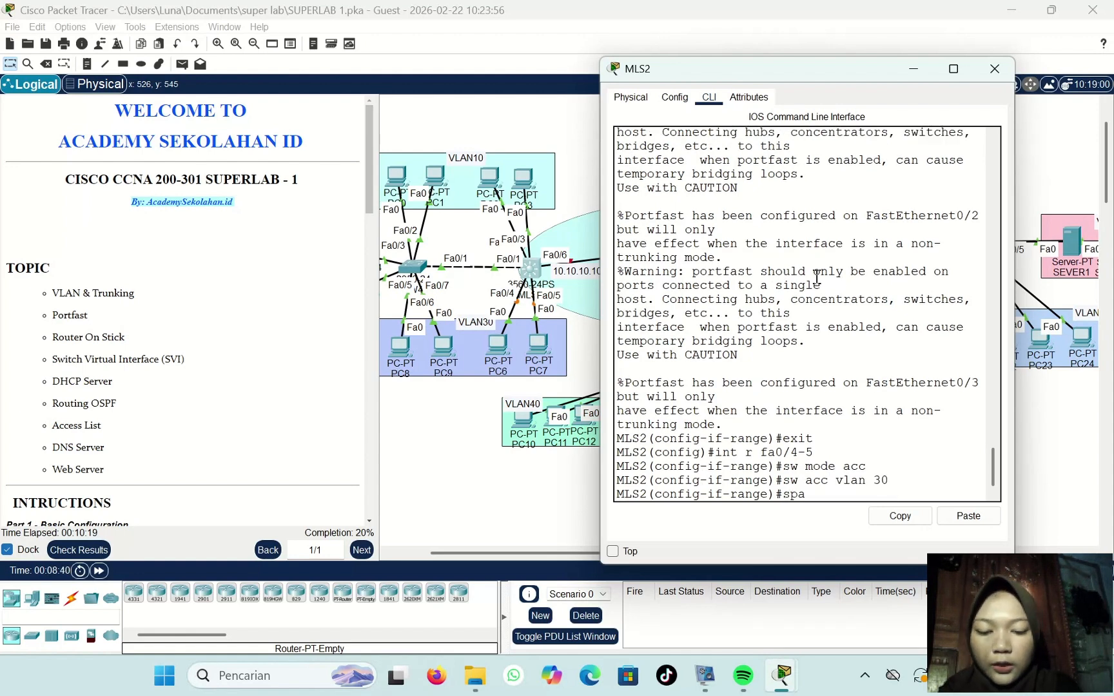
text(po)
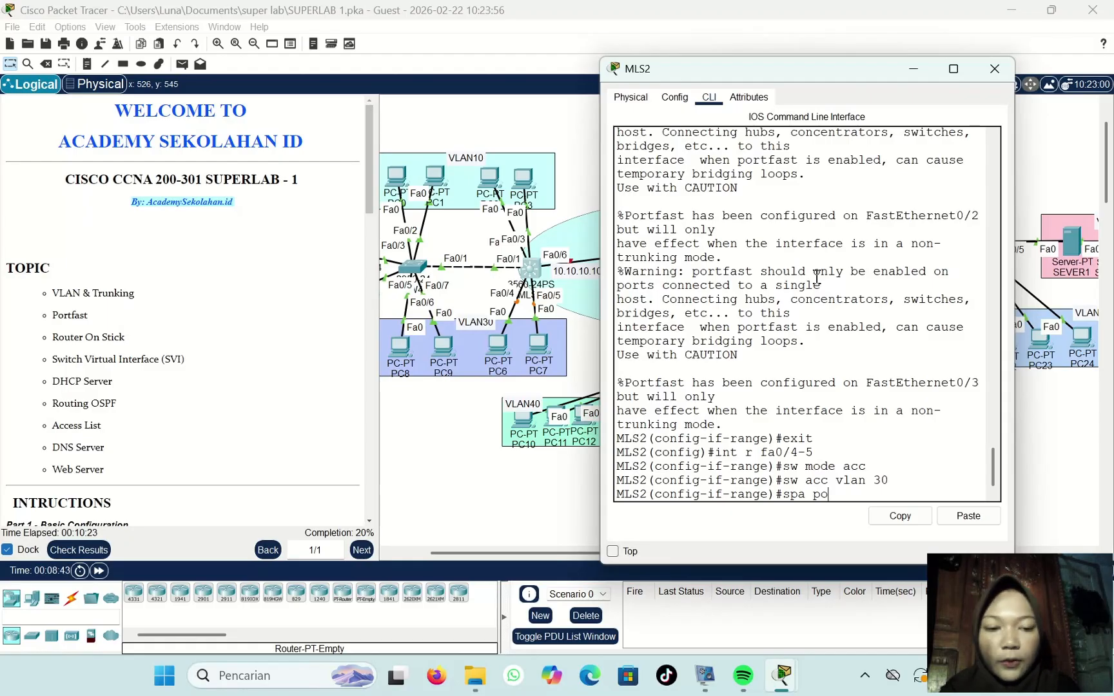
key(Return)
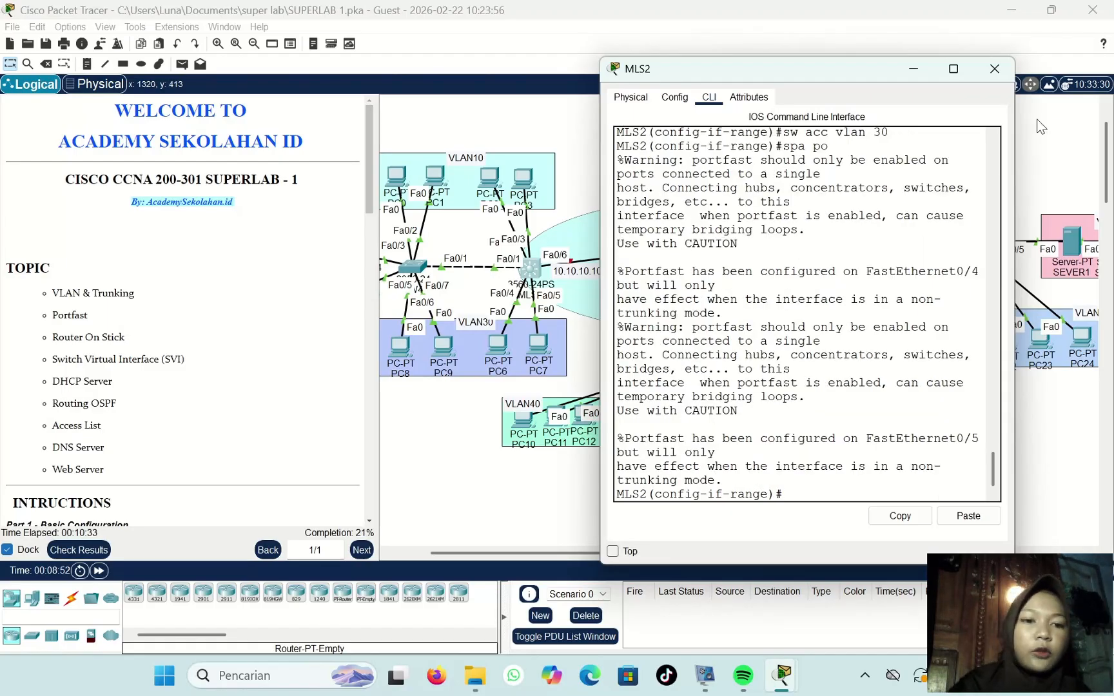
Step: Back on SW4, set Fa0/1 to trunk mode allowing VLANs 10-30
click(988, 72)
scroll(503, 268, left, 3)
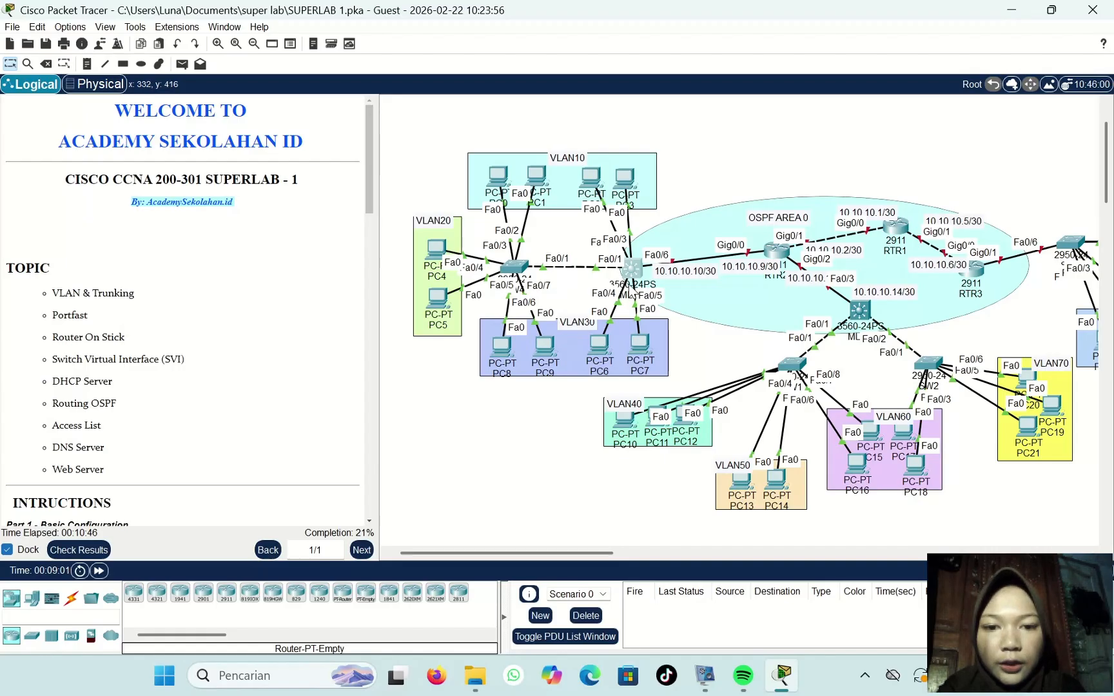
click(514, 266)
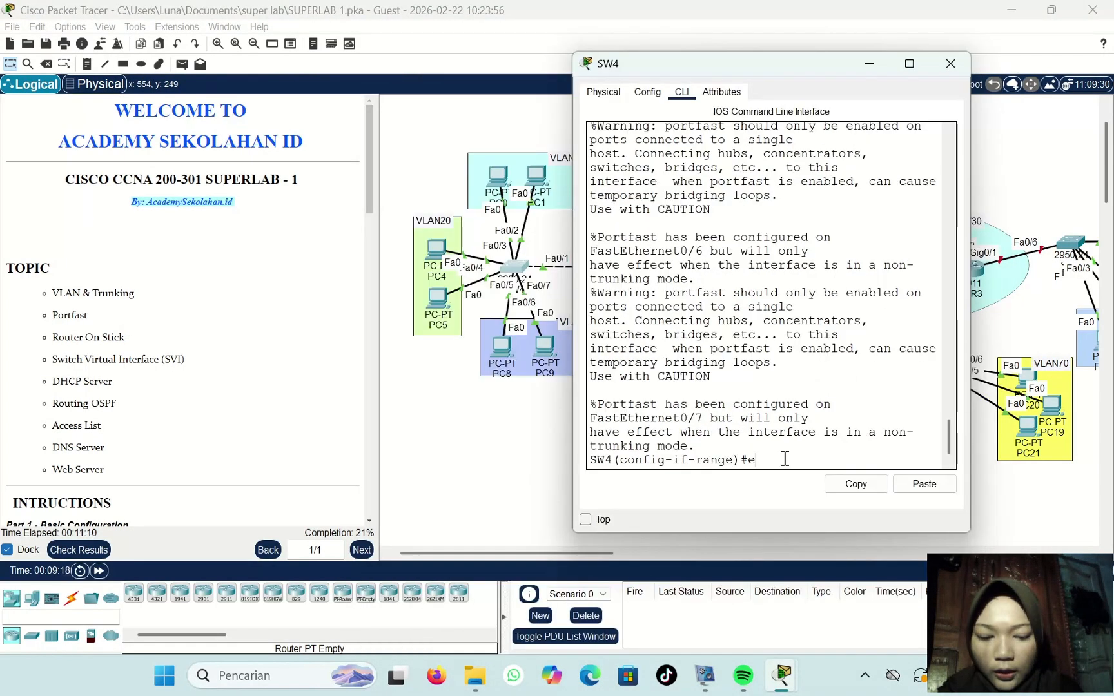
text(xit)
key(Return)
key(Return)
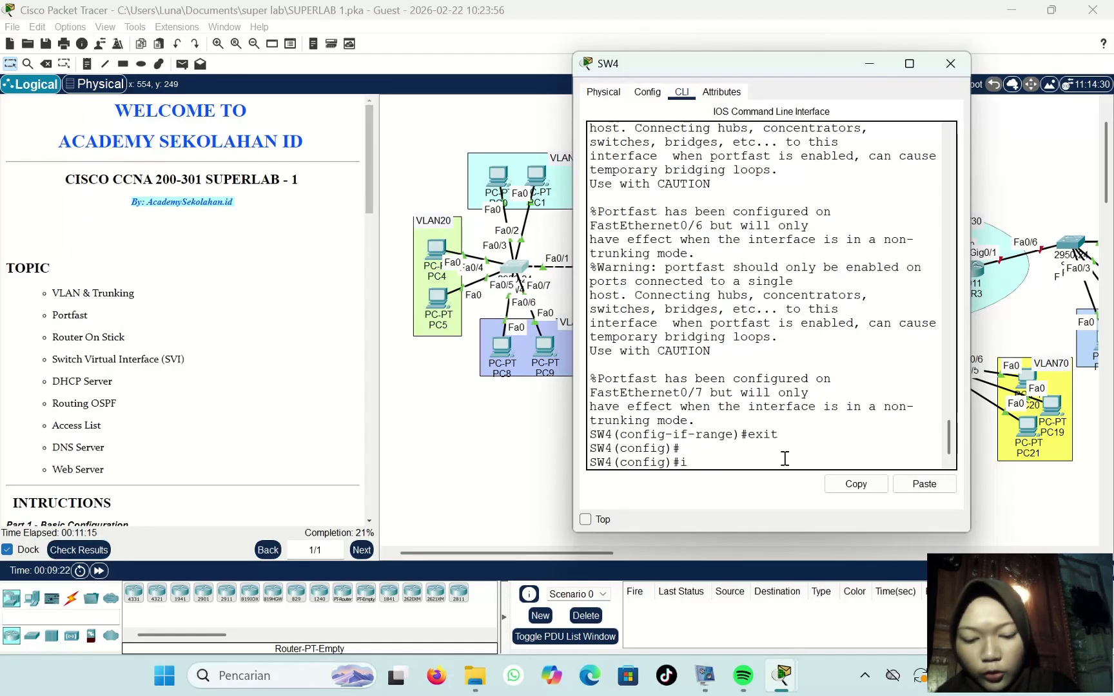
text(int fa0/1)
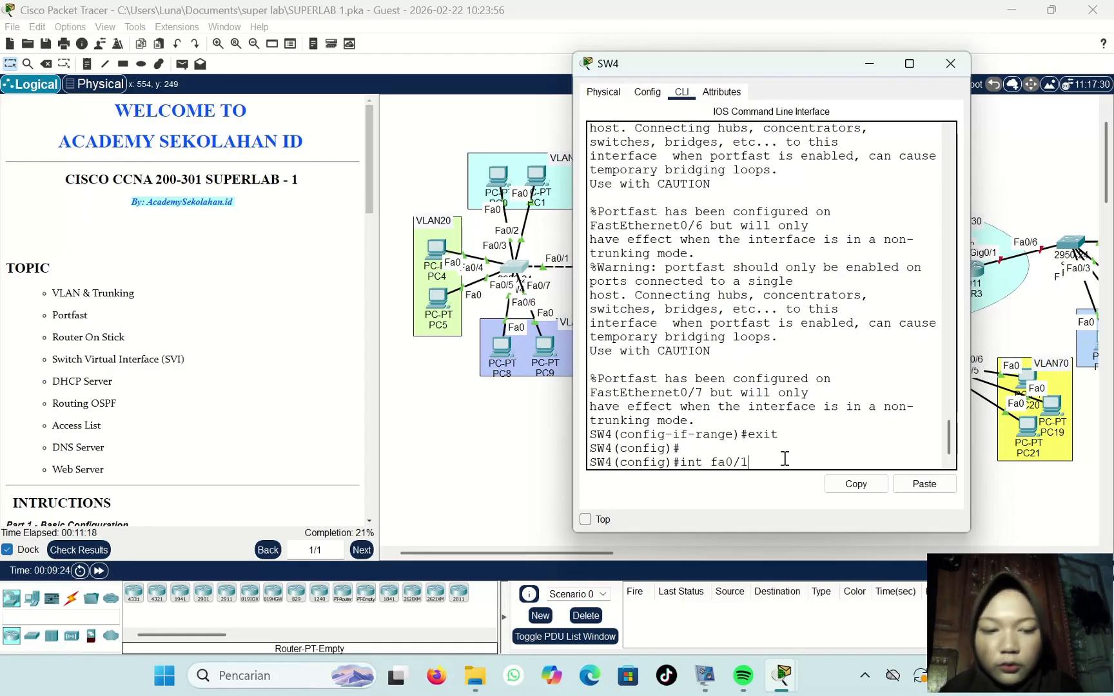
key(Return)
text(sw)
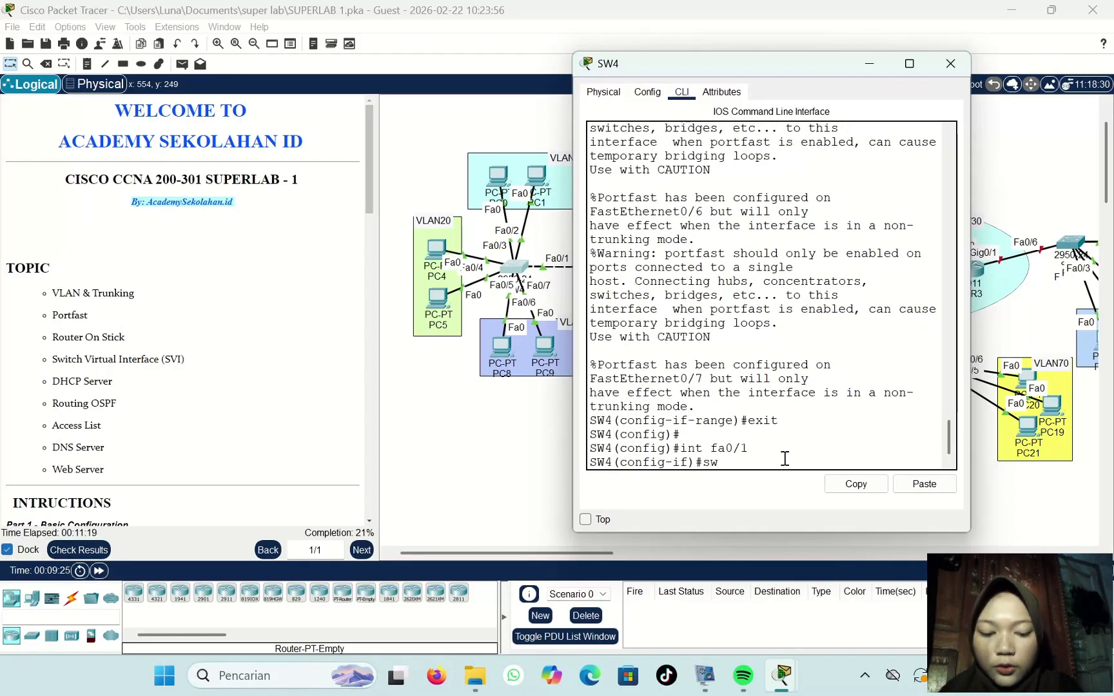
text( mode tr)
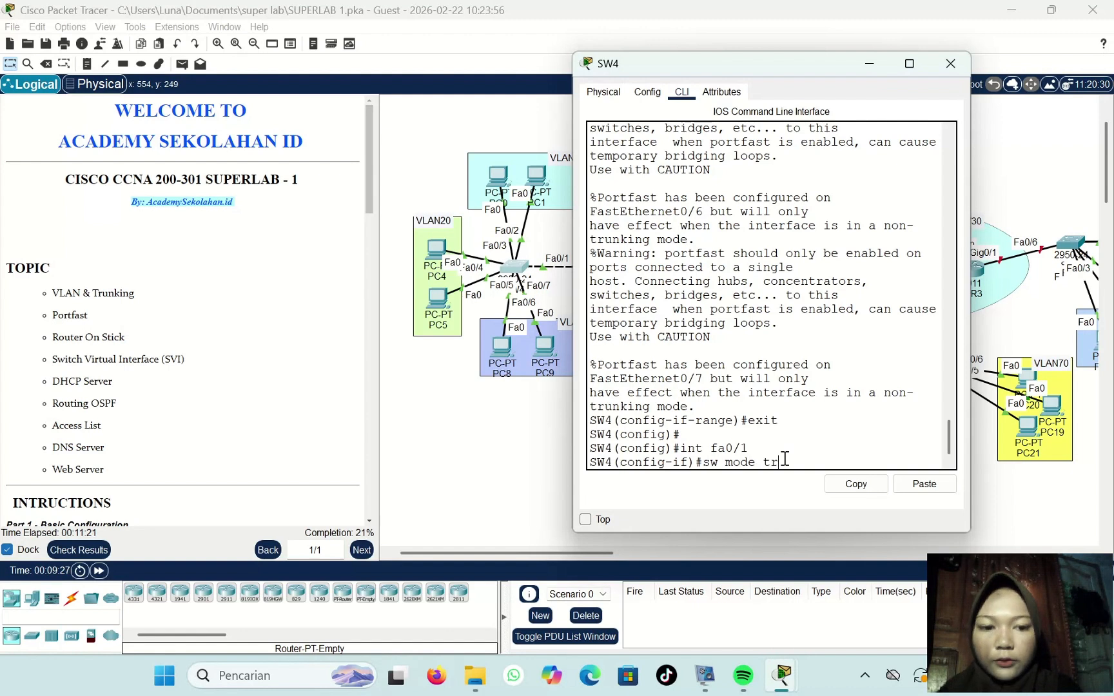
key(Return)
text(sw)
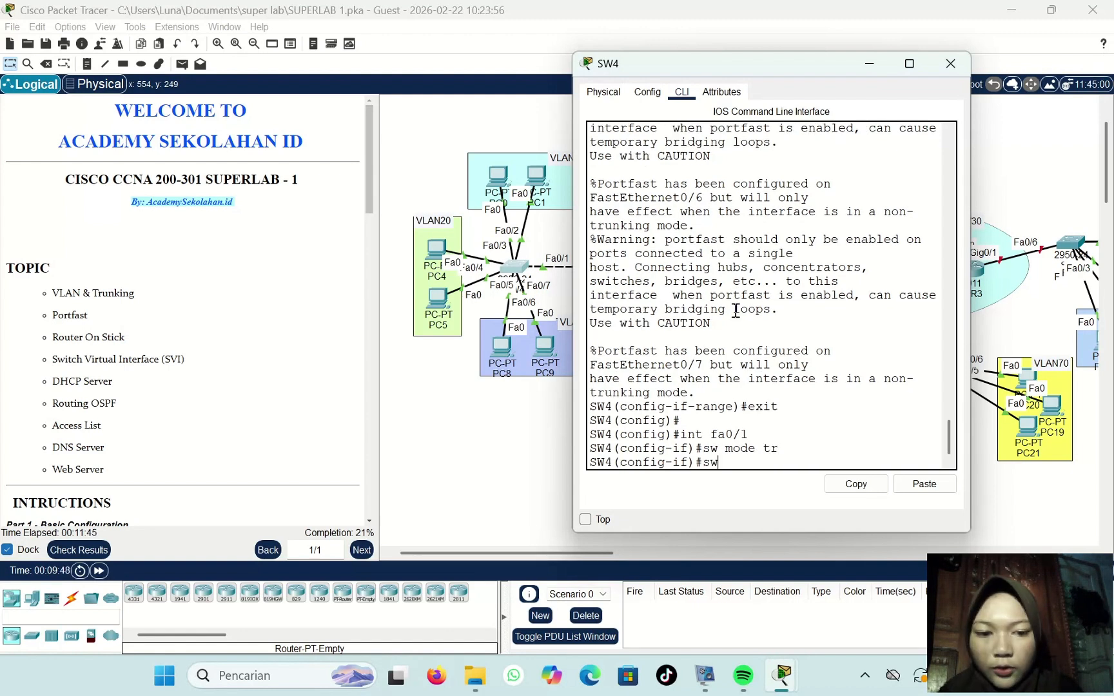
text( tr a)
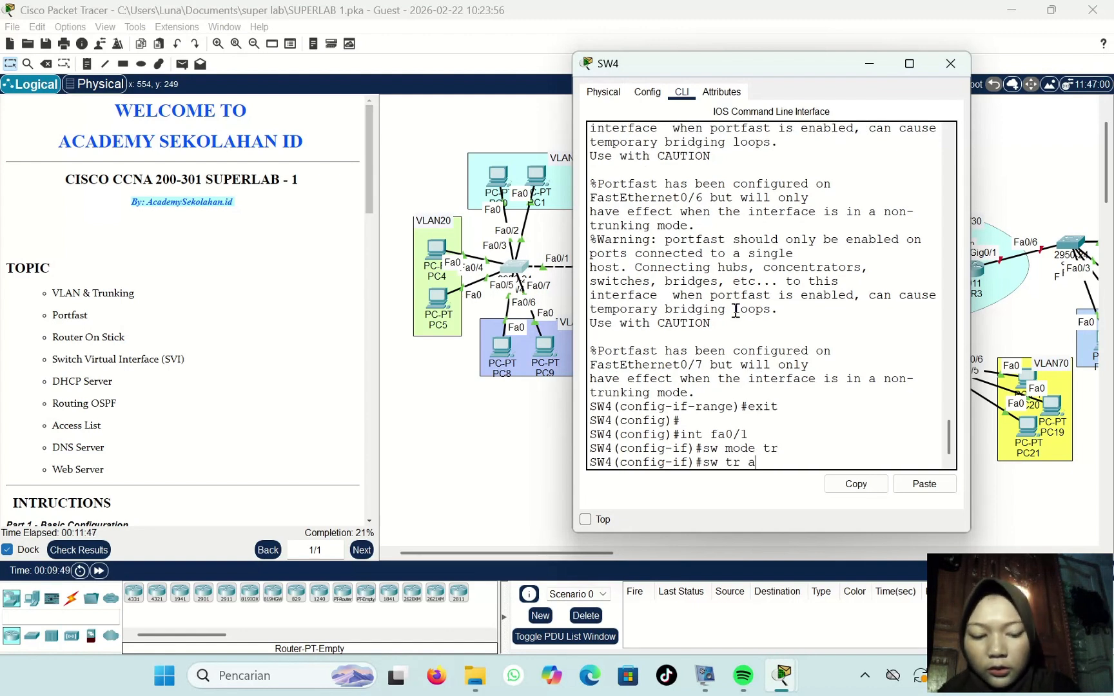
text(ll vlan )
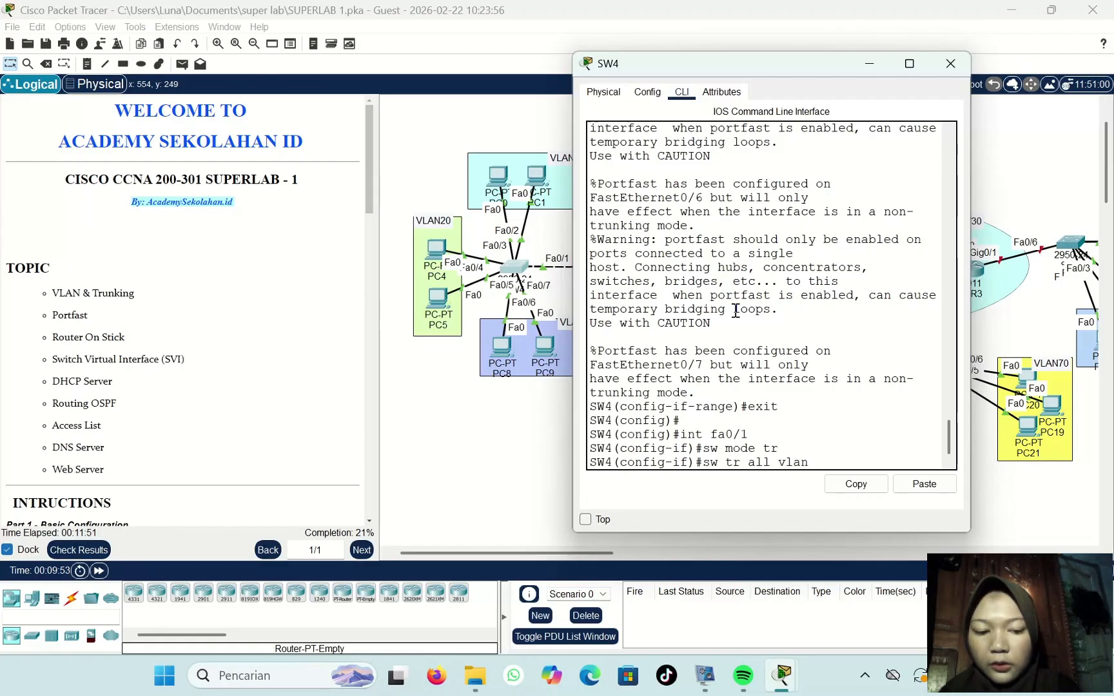
text(10-30)
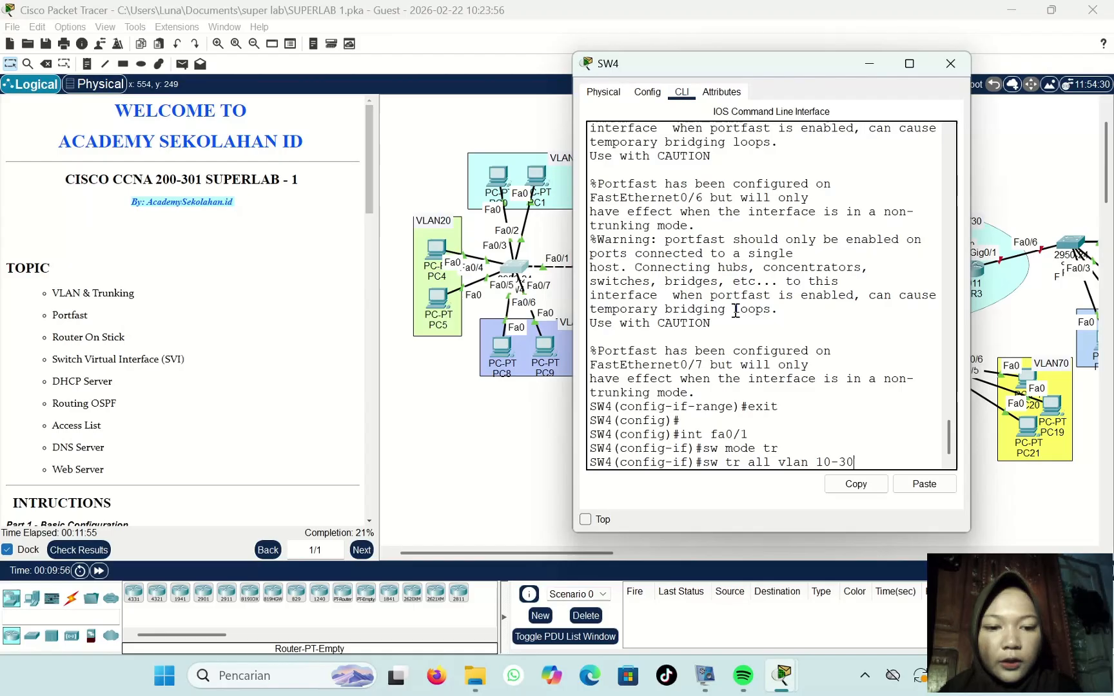
key(Return)
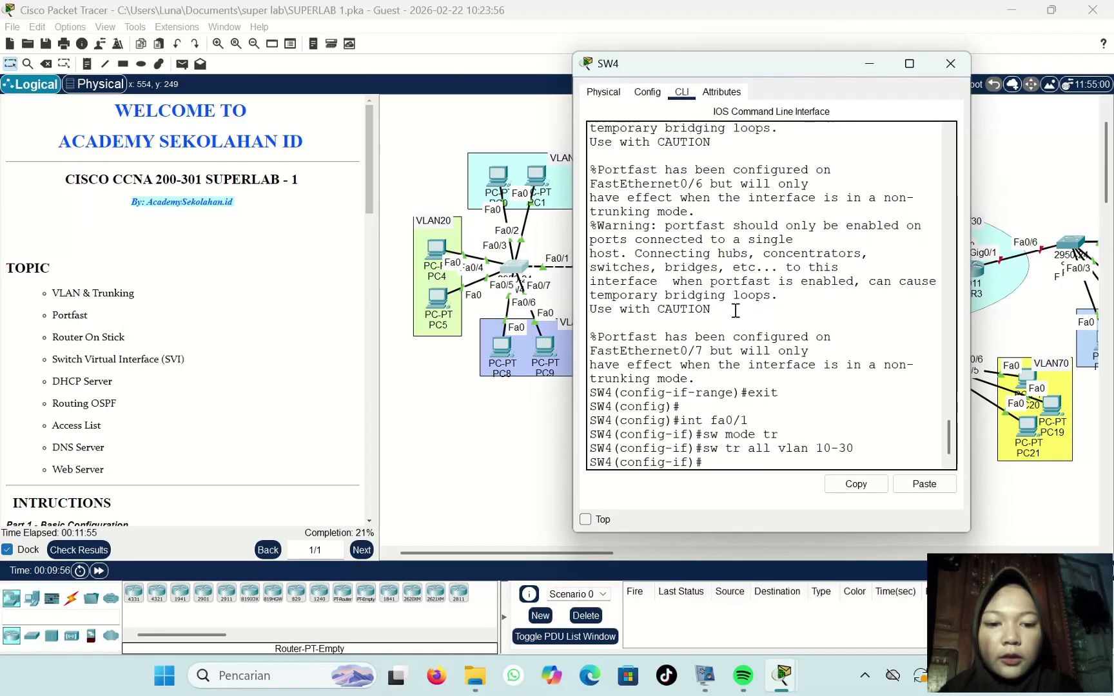
Step: On MLS2, set Fa0/1 to dot1q encapsulation and trunk mode
click(950, 63)
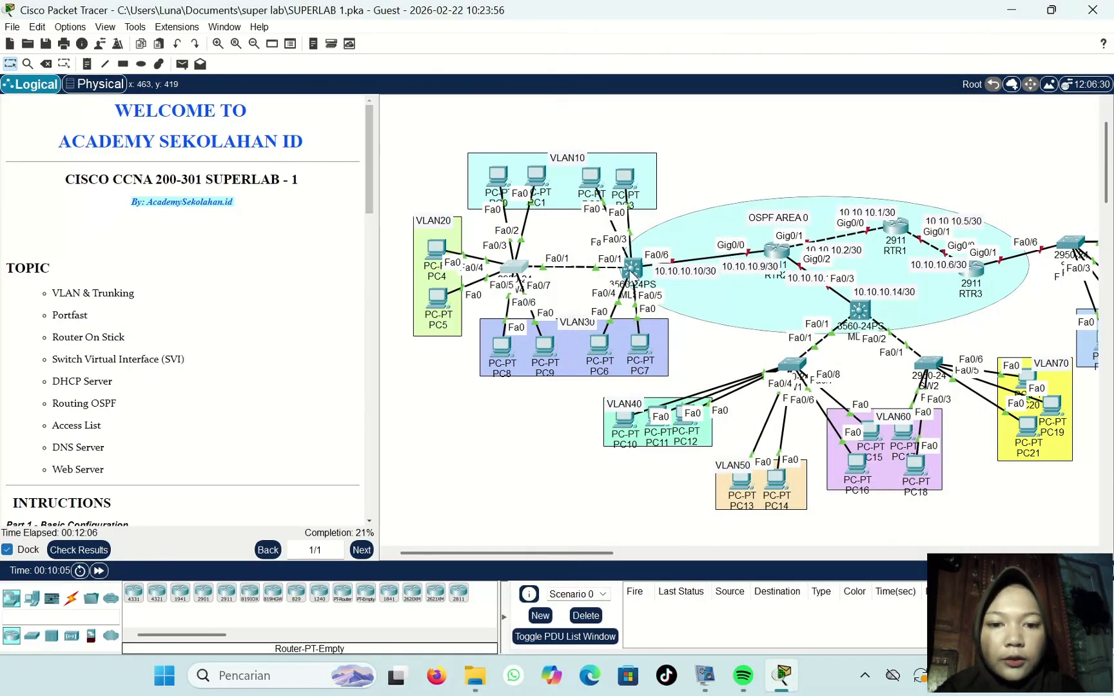
click(632, 267)
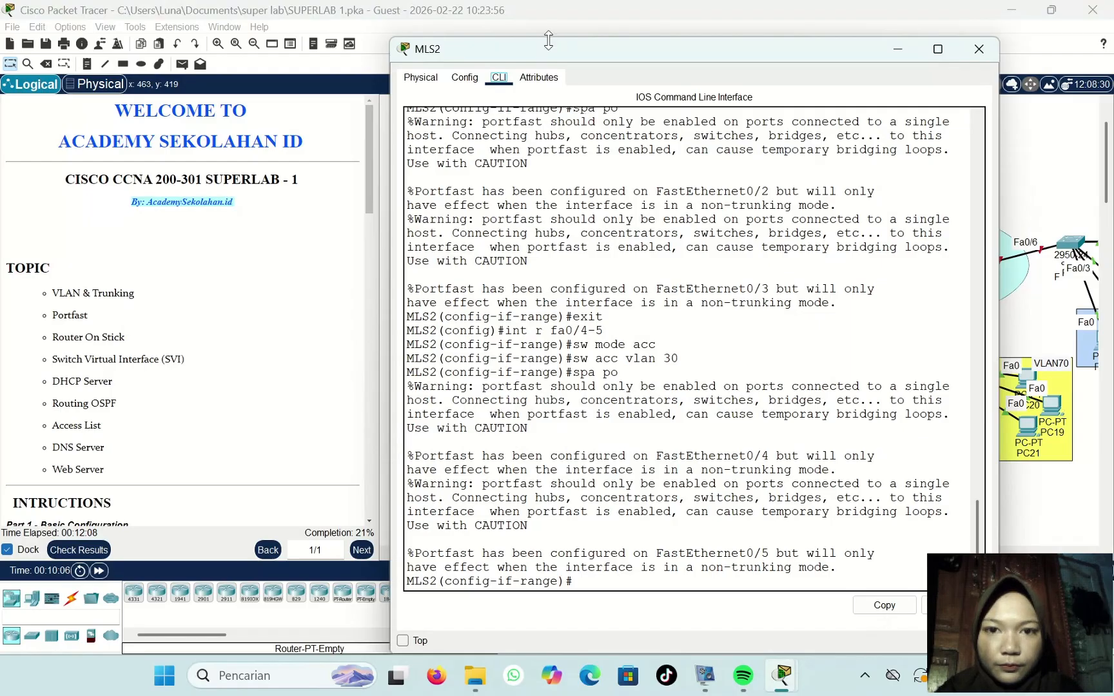
drag(390, 39, 616, 68)
key(ctrl+v)
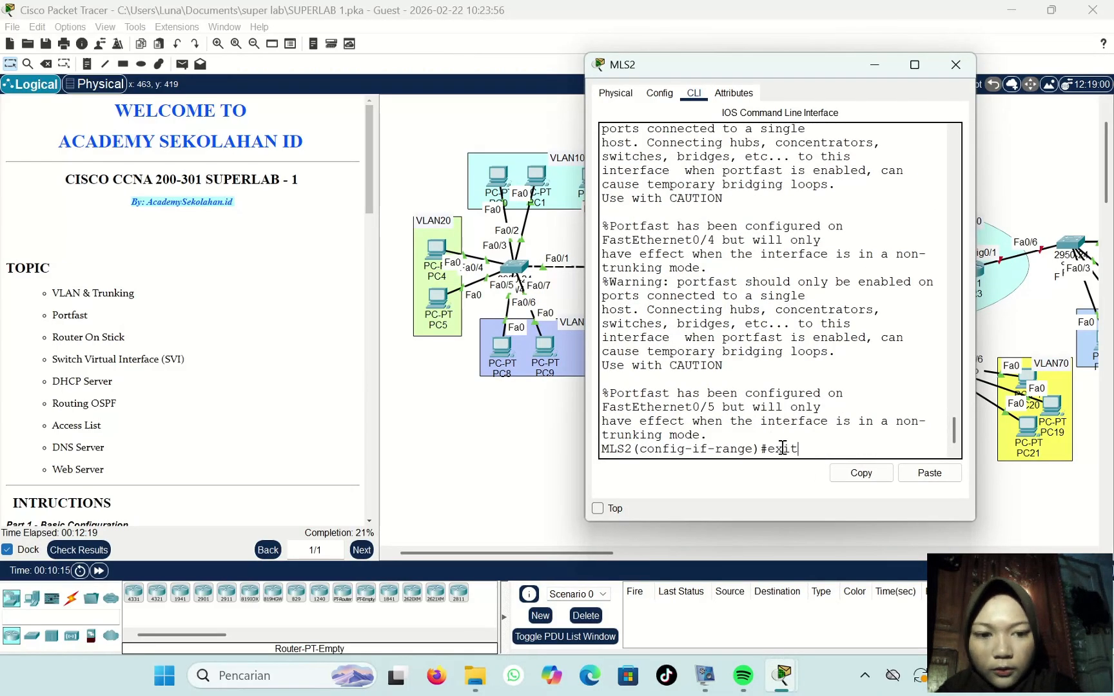
key(Return)
key(Return)
text(int)
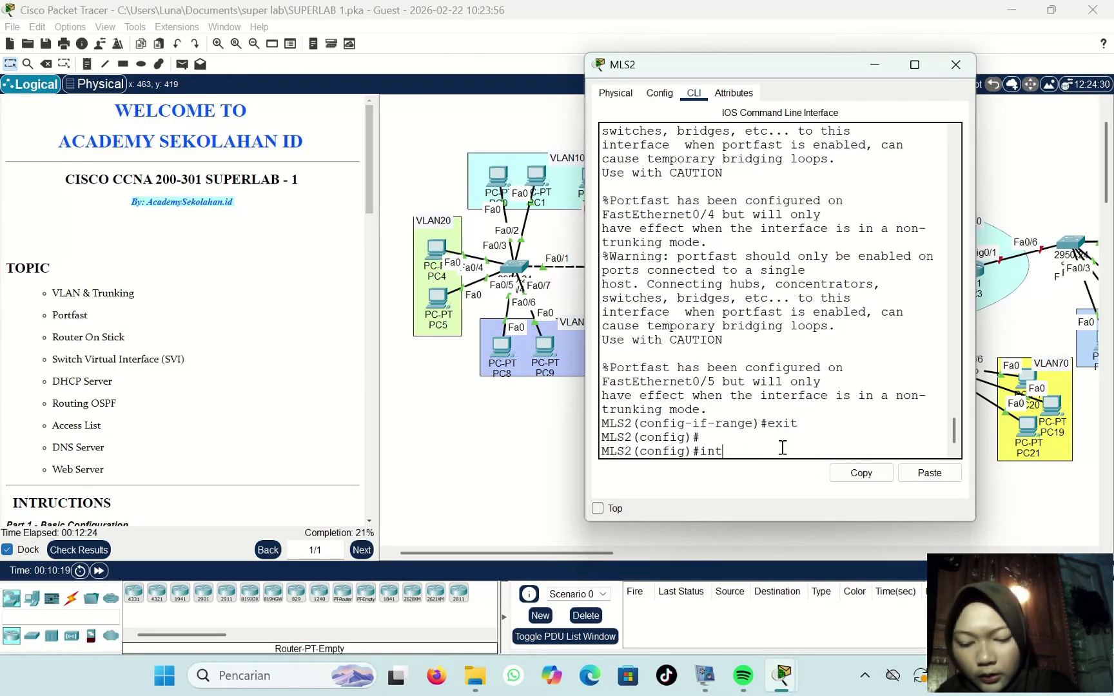
text( fa0/1)
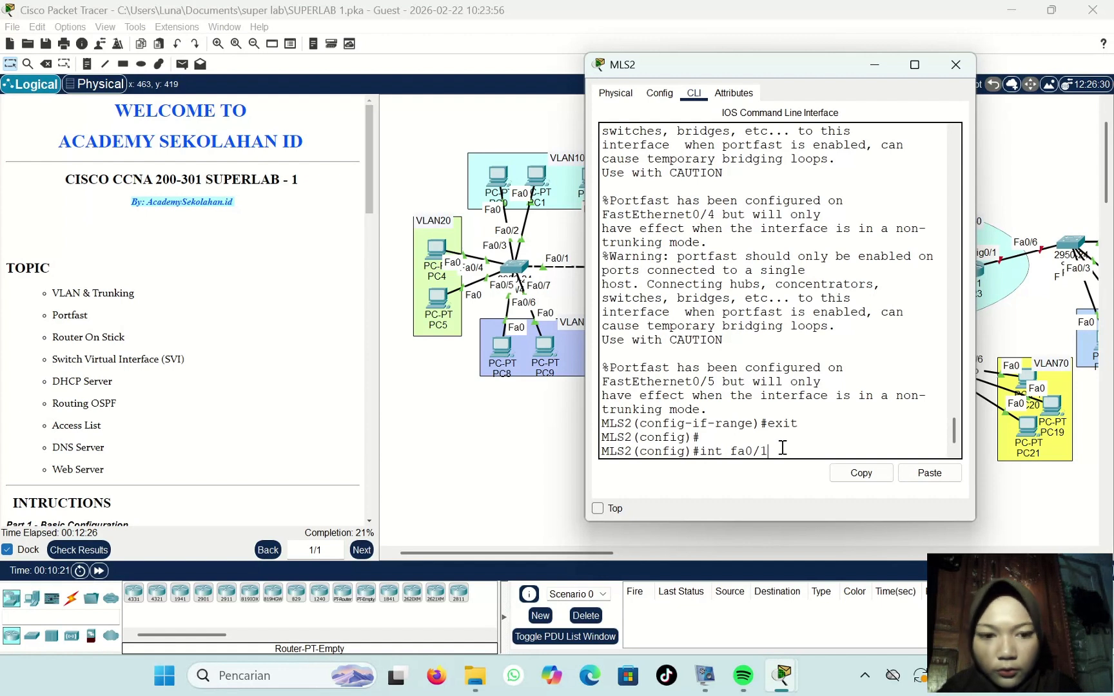
key(Return)
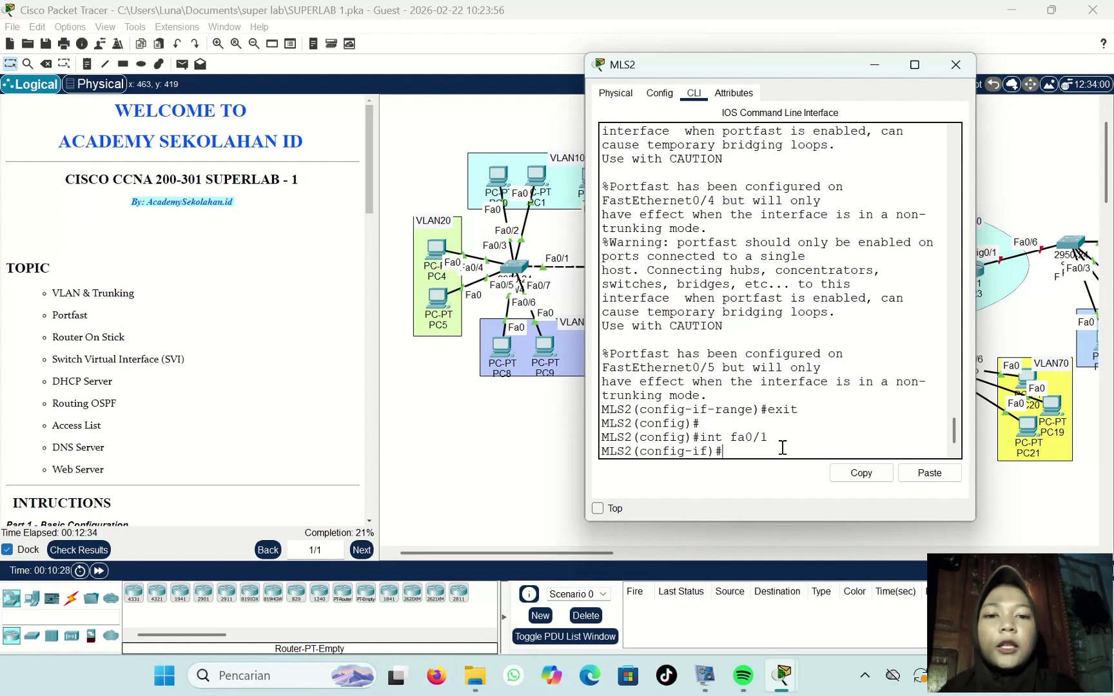
text(sw)
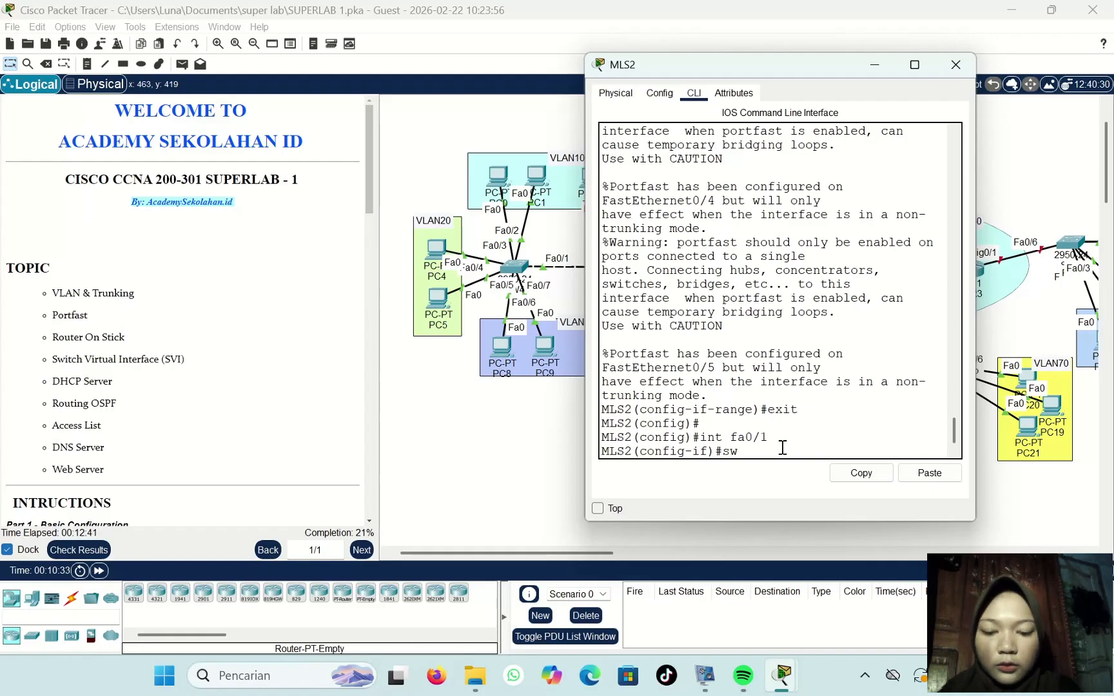
text( tr e)
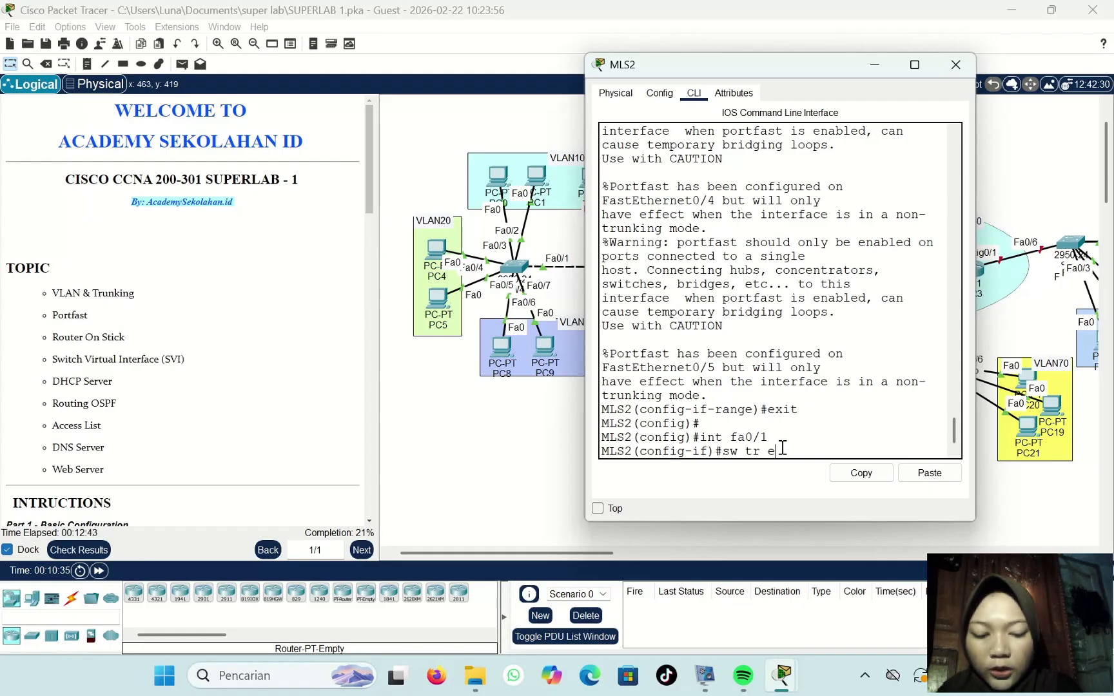
text(ncapsu)
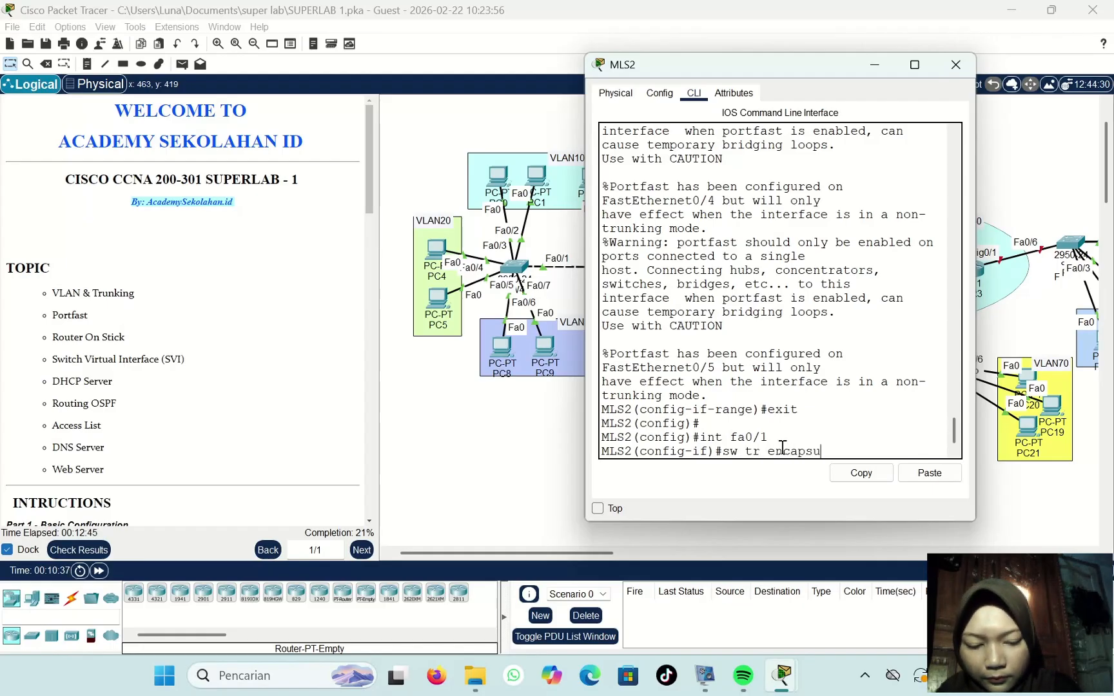
text(lati)
text(on)
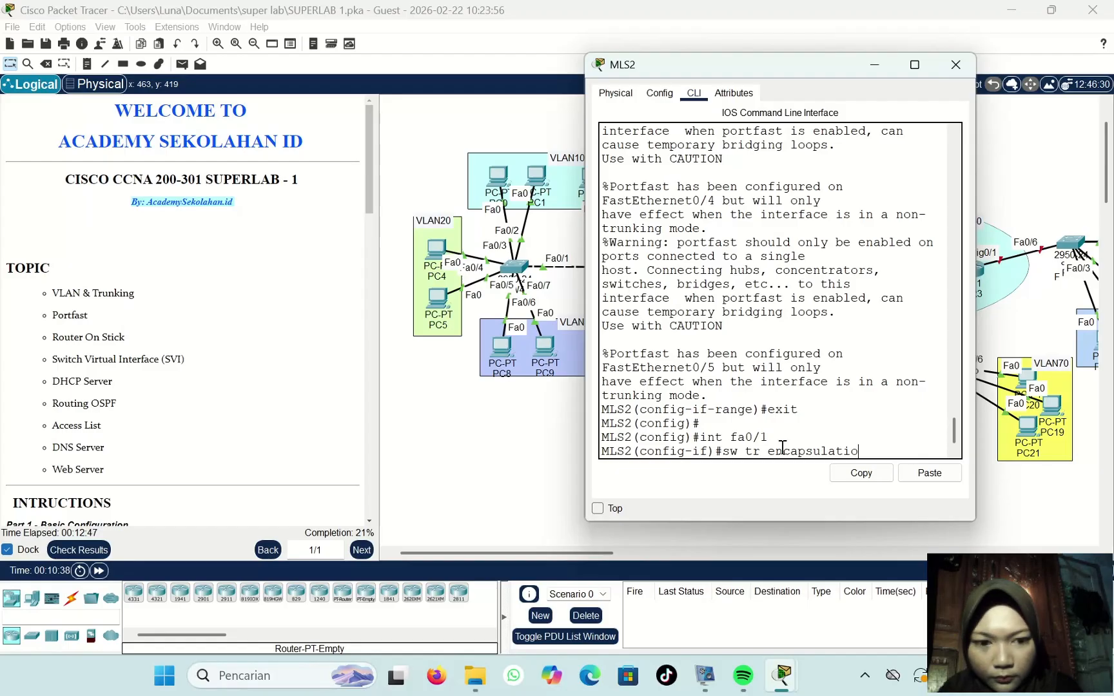
text( do)
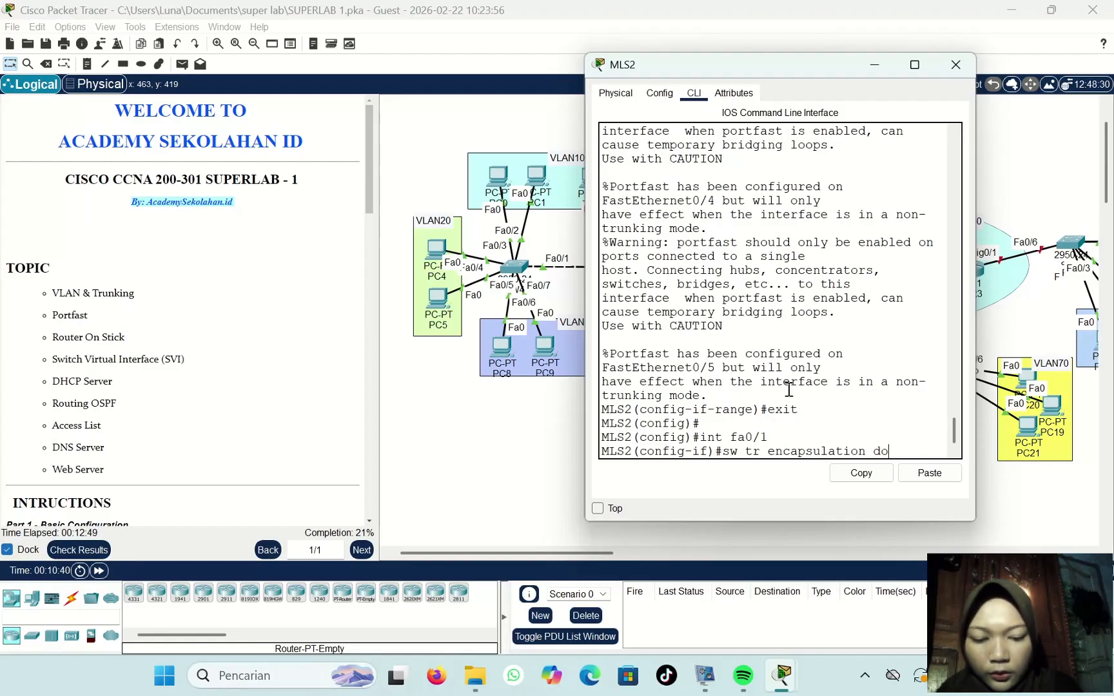
text(t1q)
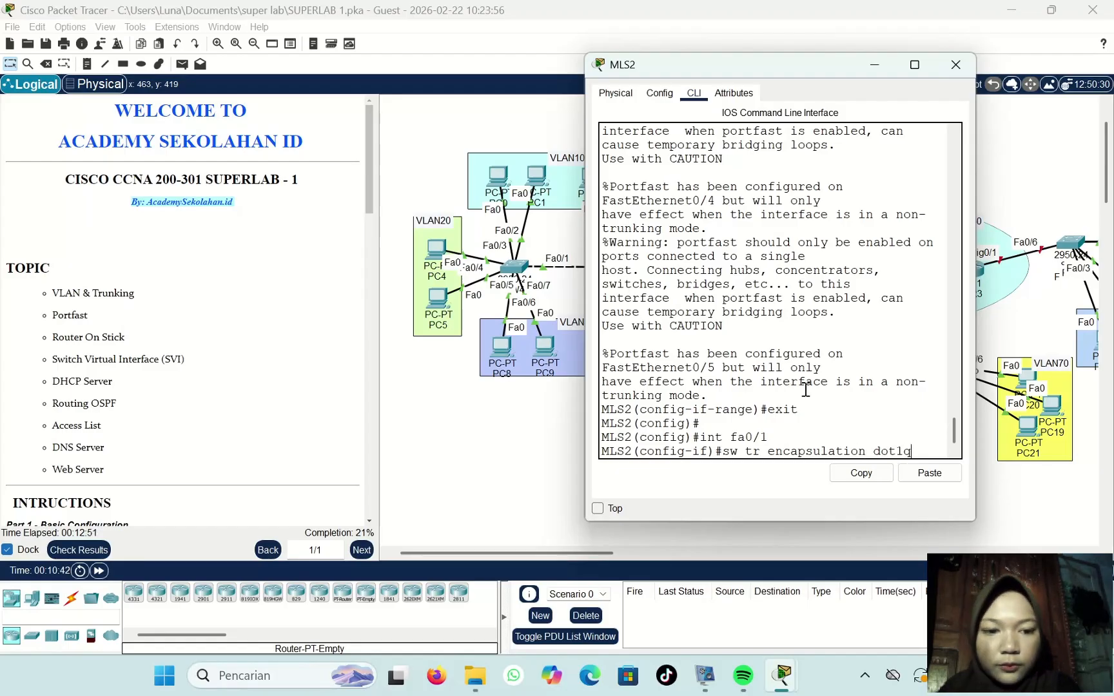
key(Return)
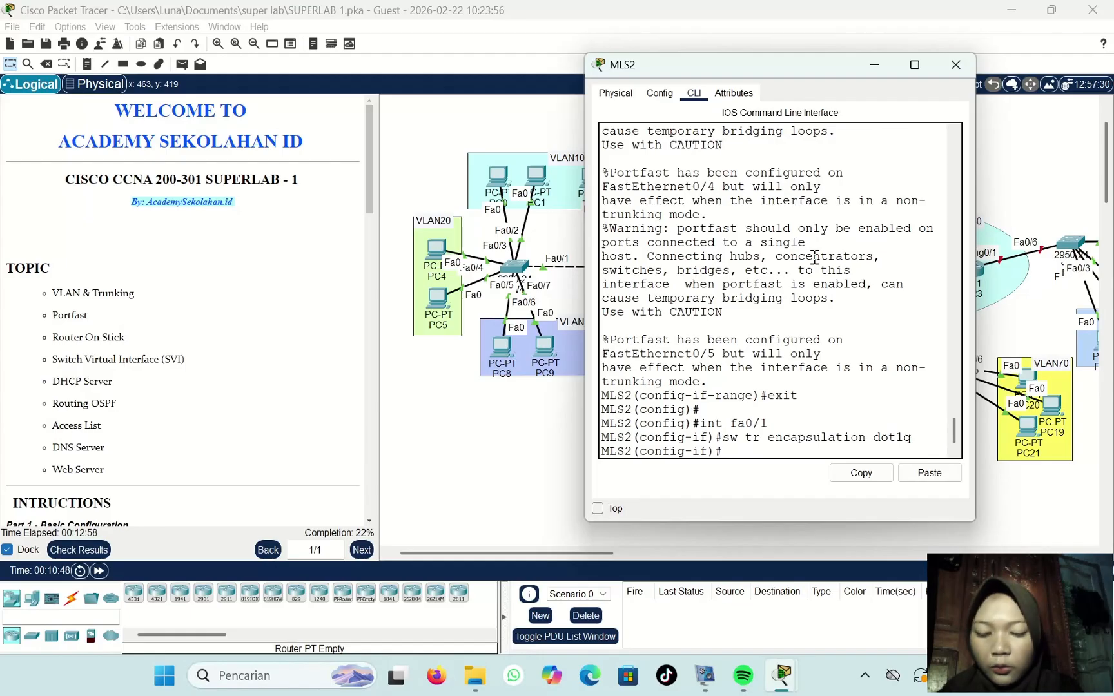
text(sw mode)
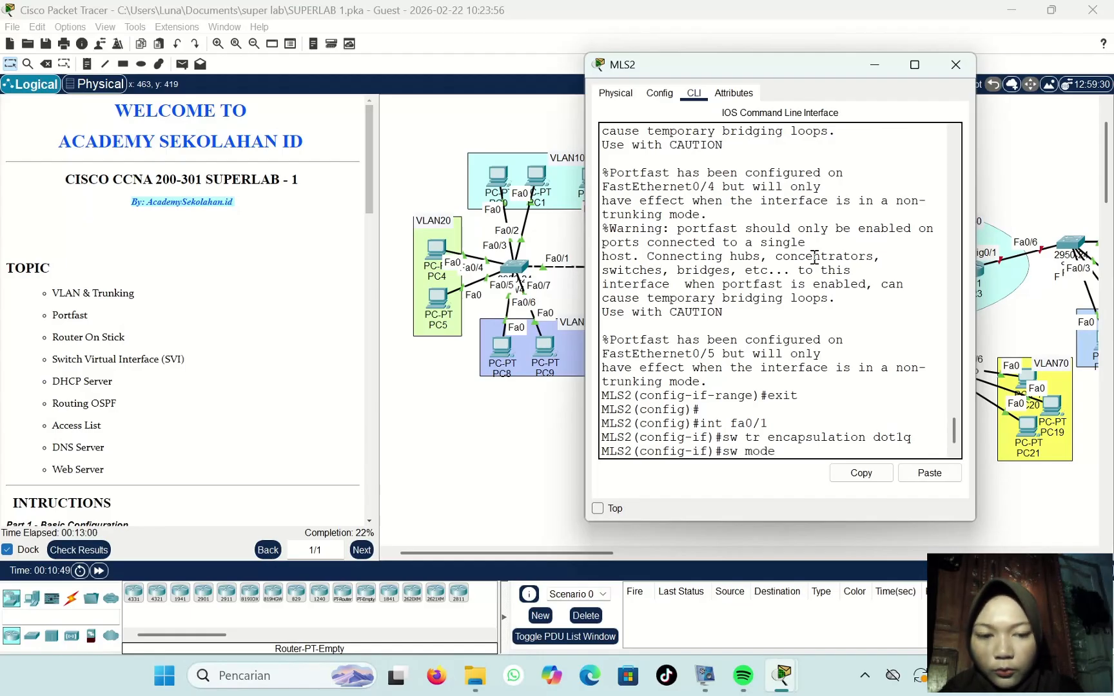
text( trunk)
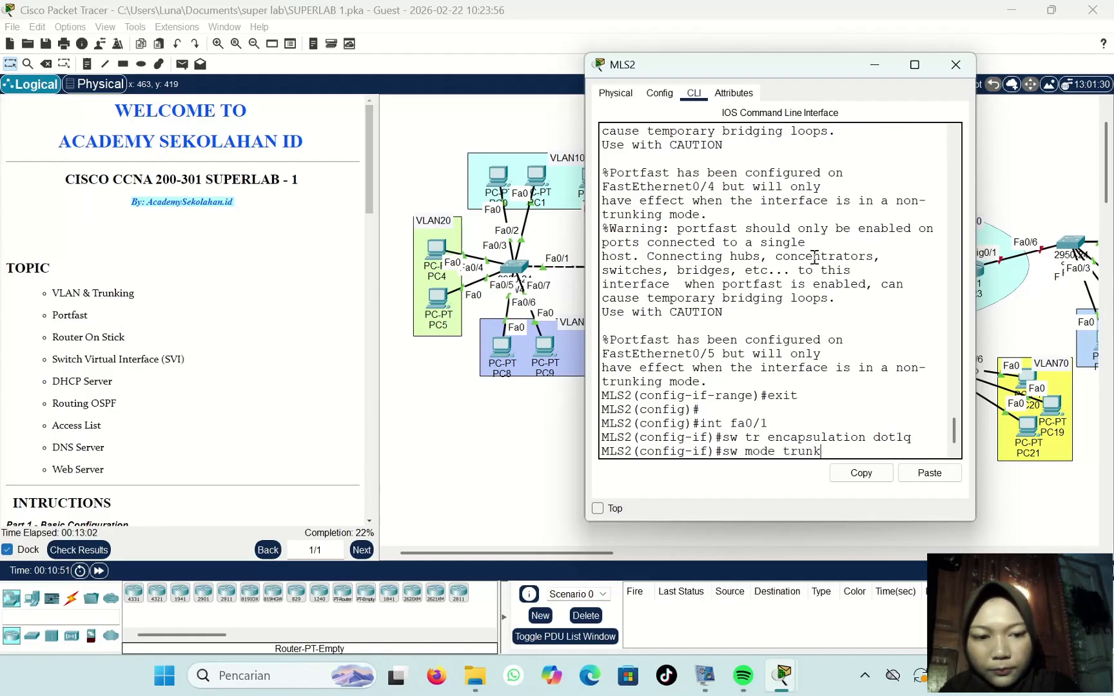
key(Return)
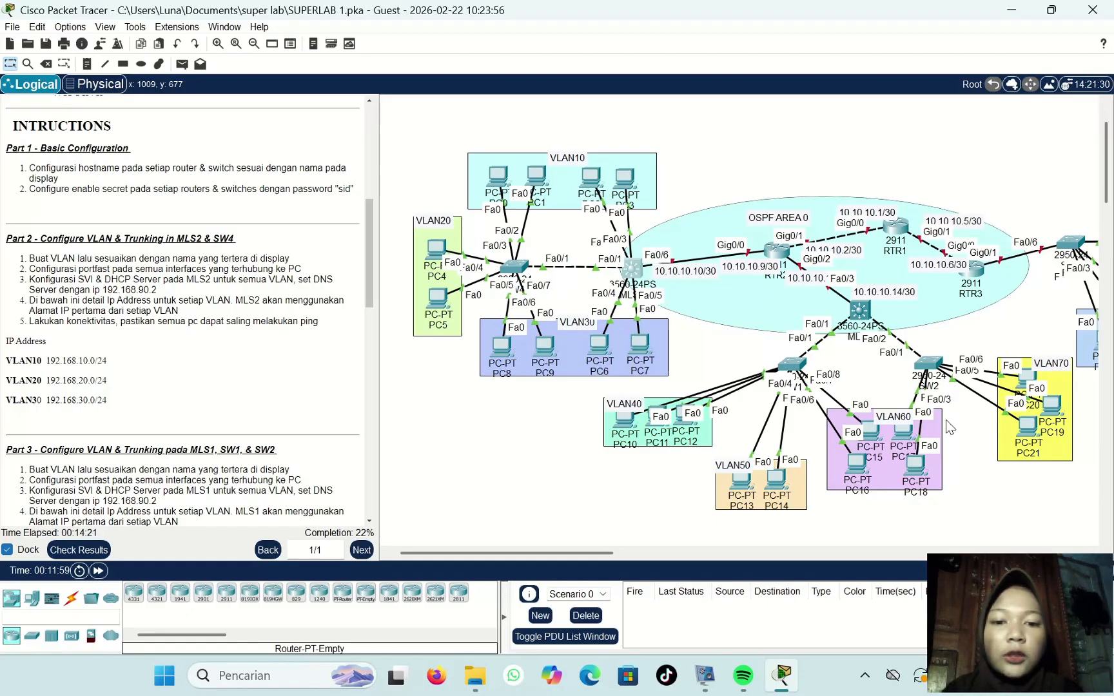
Step: On MLS2, create interface vlan 10 with IP 192.168.10.1 255.255.255.0, then exit
scroll(946, 419, right, 2)
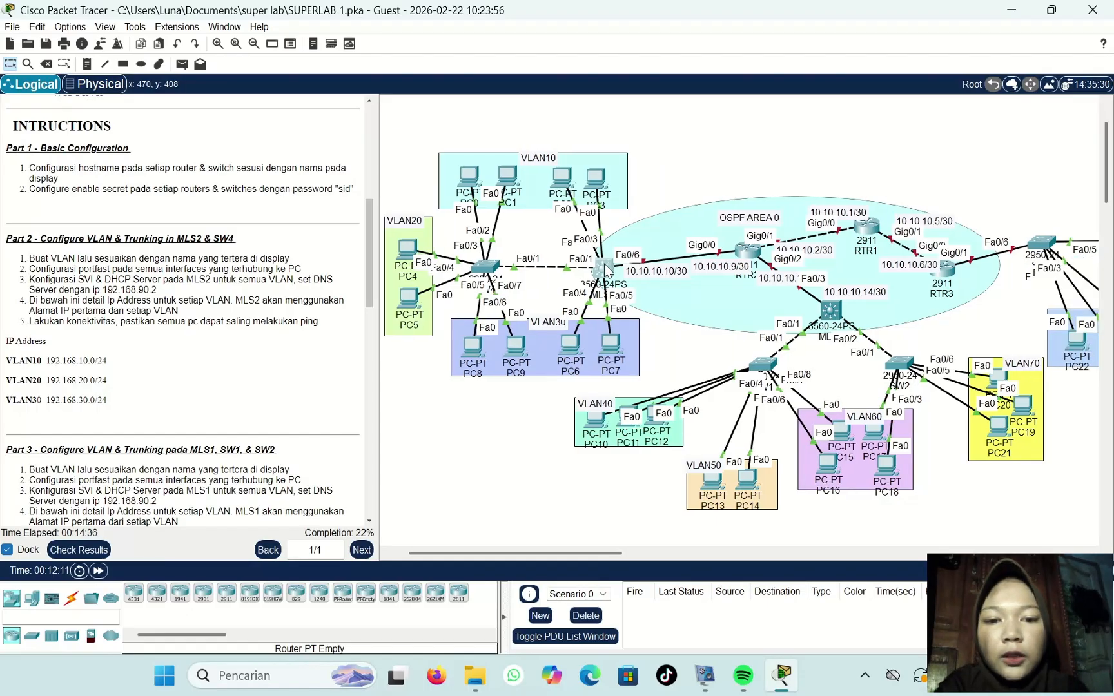
click(606, 268)
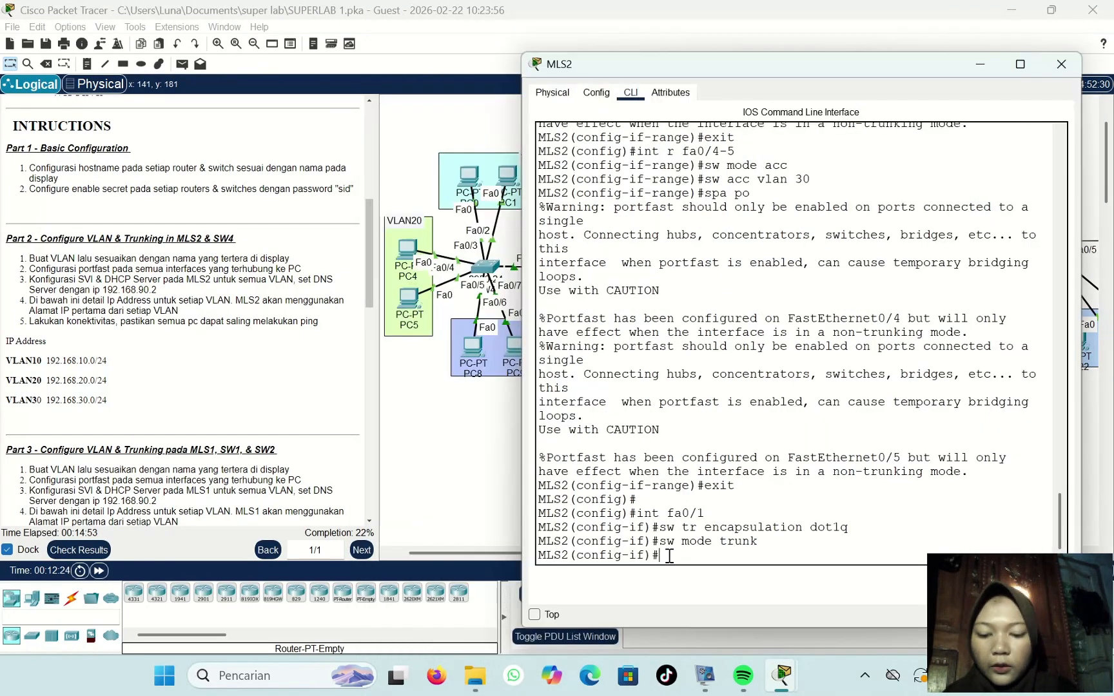
text(exit)
key(Return)
key(Return)
key(Return)
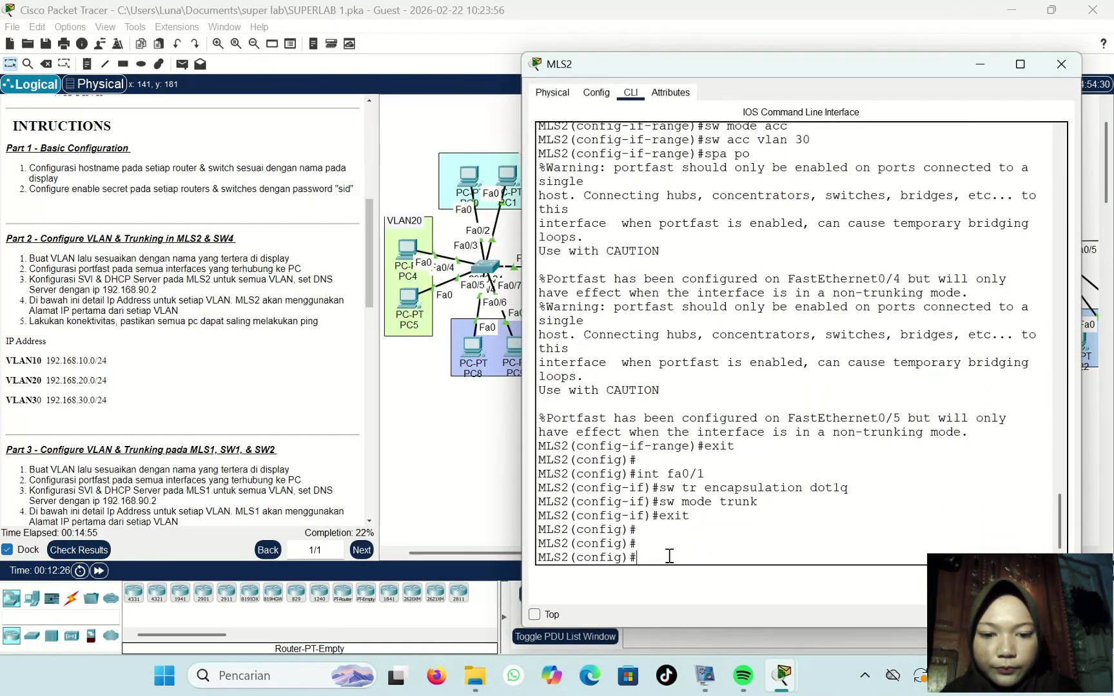
text(int )
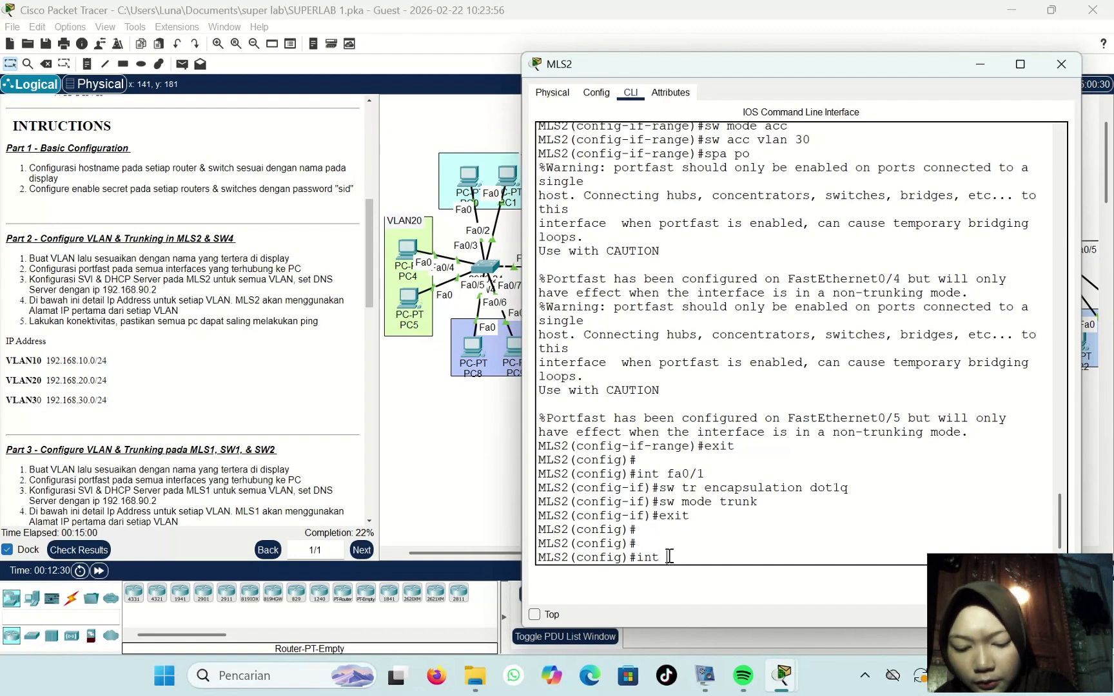
text(vlan 10)
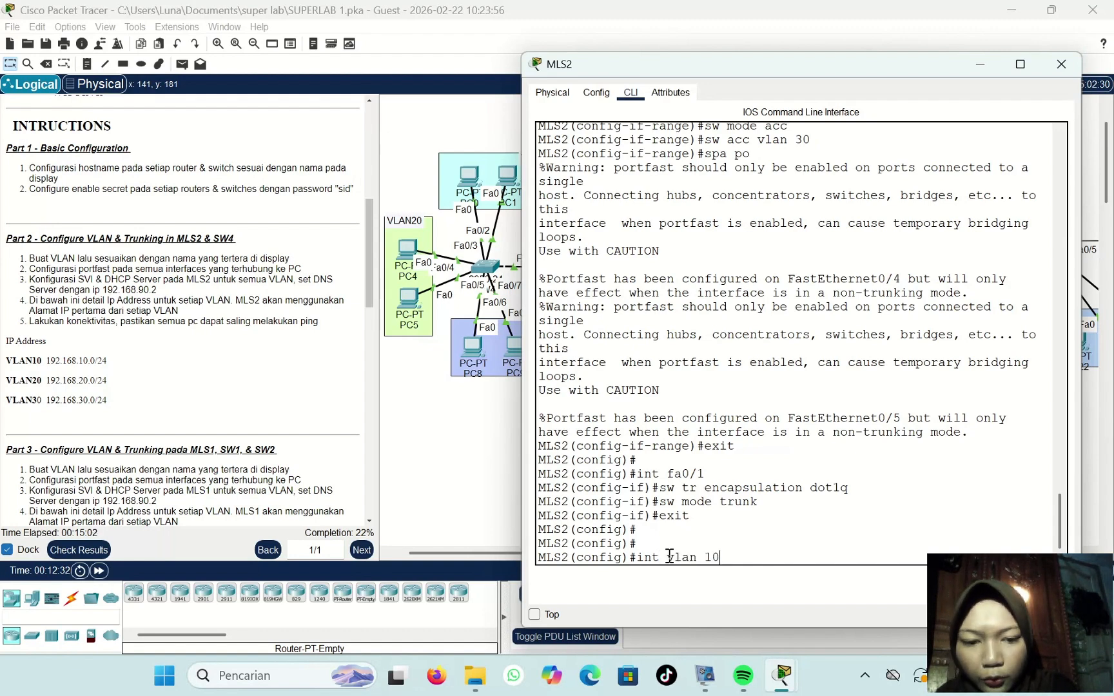
key(Return)
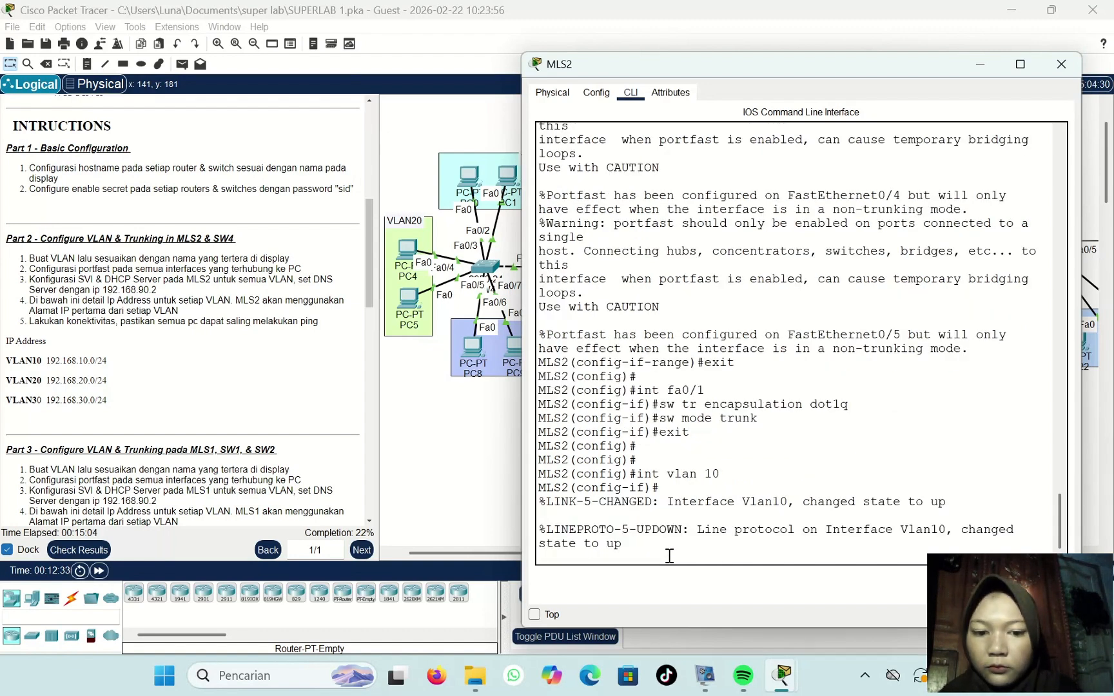
key(Return)
text(ip)
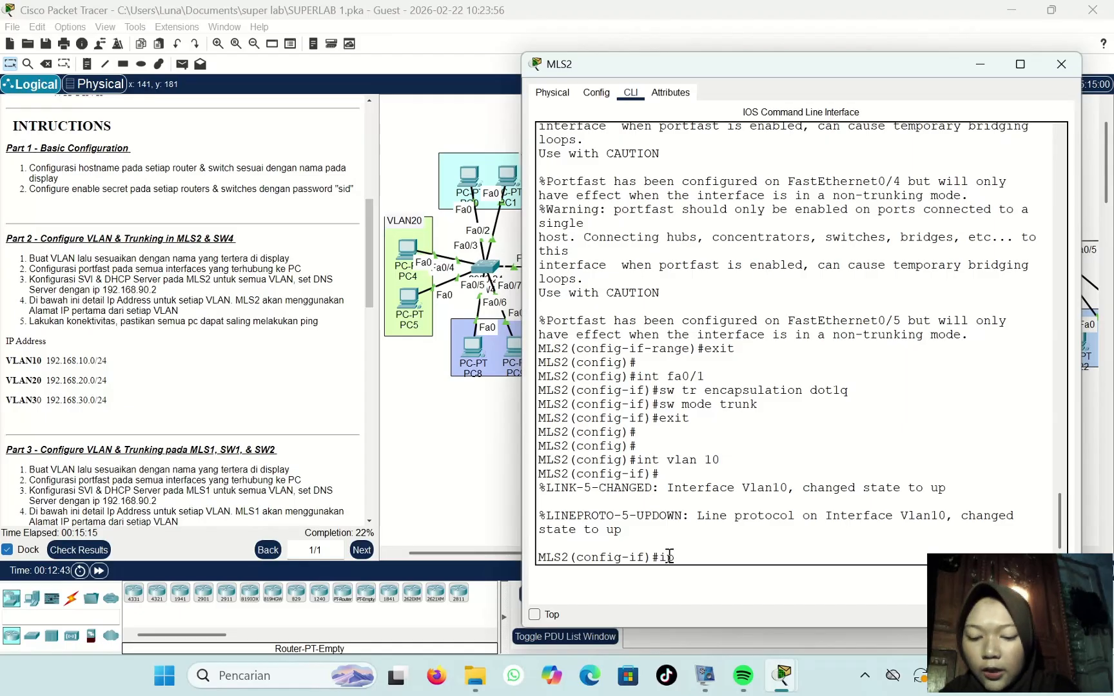
text( add)
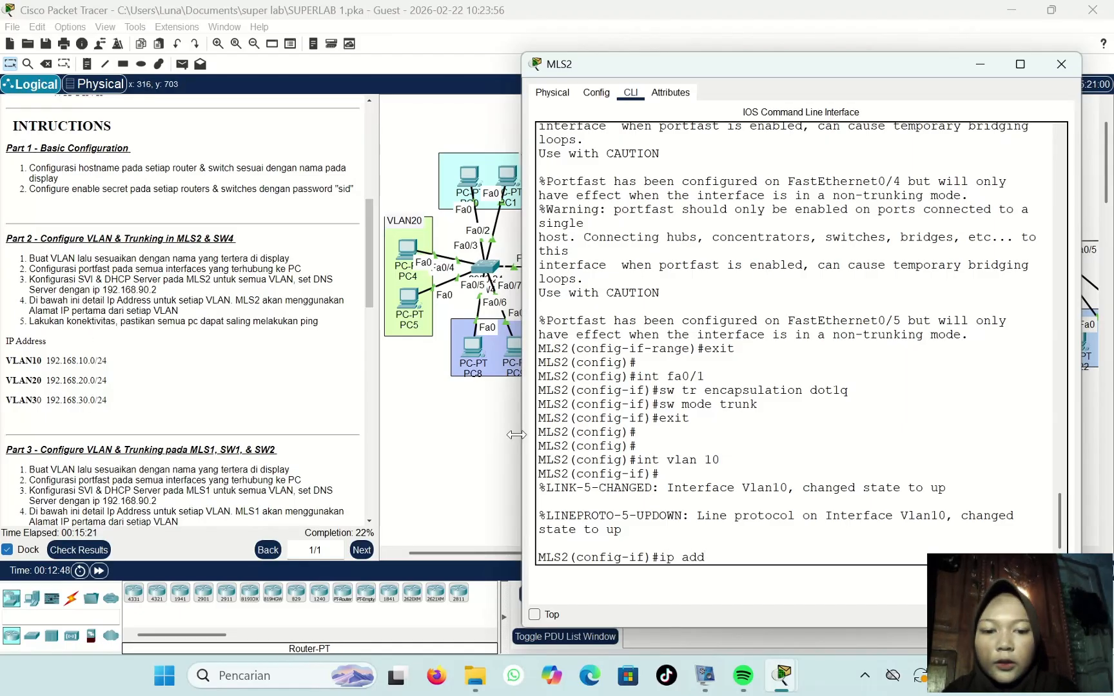
text( 192)
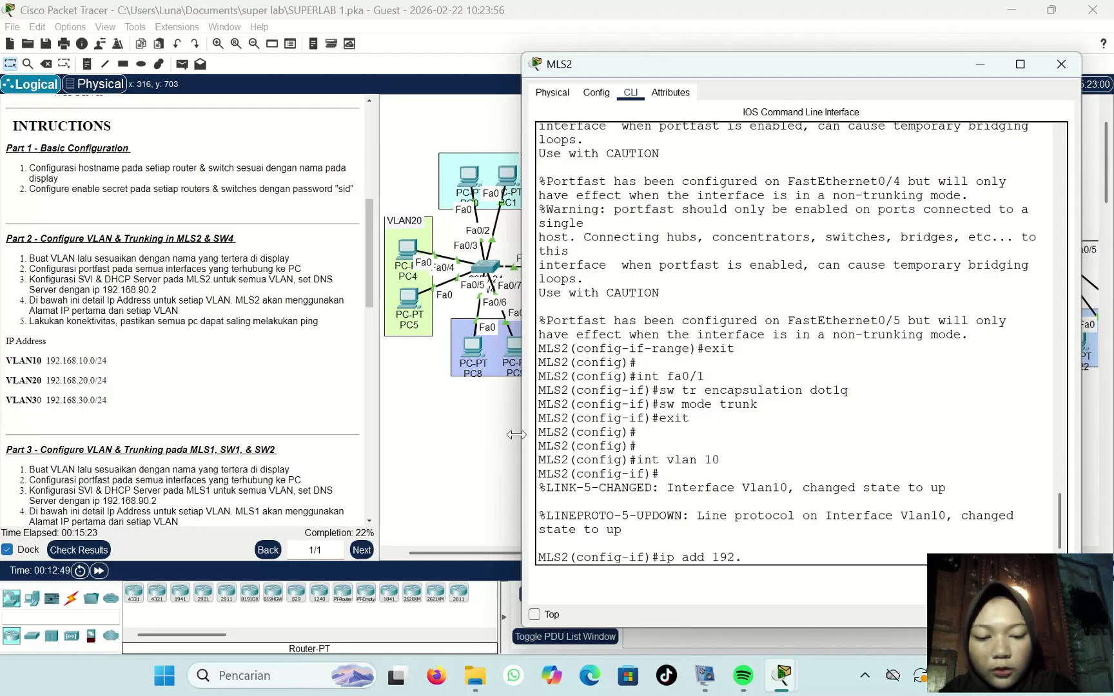
text(.168.10)
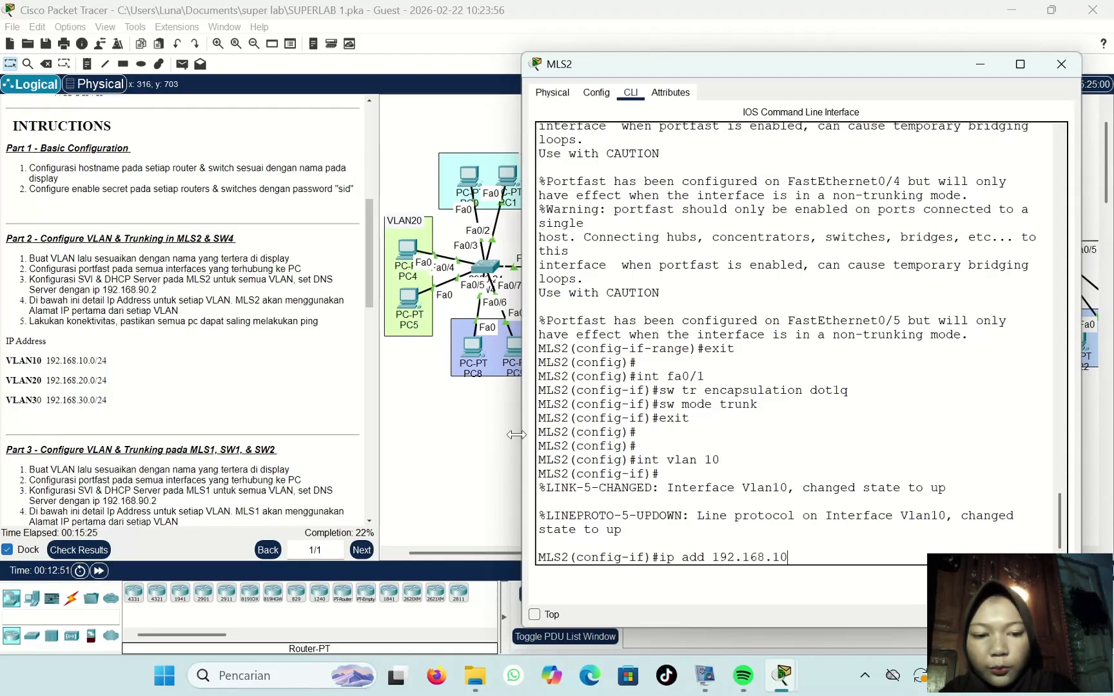
text(.1 2)
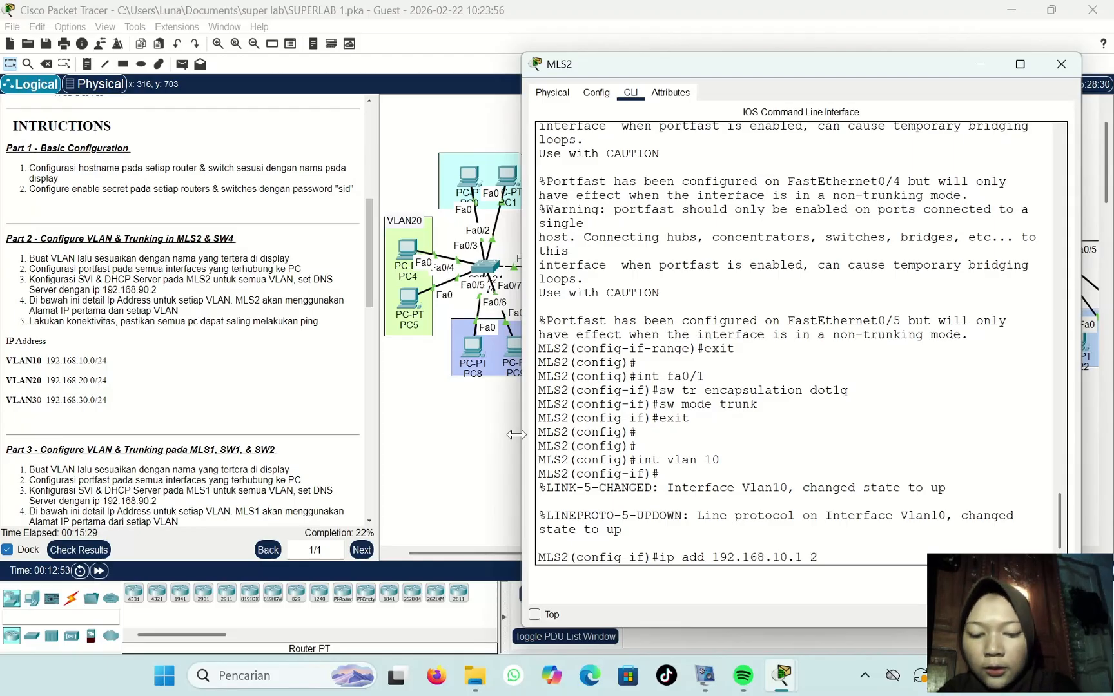
text(55.255)
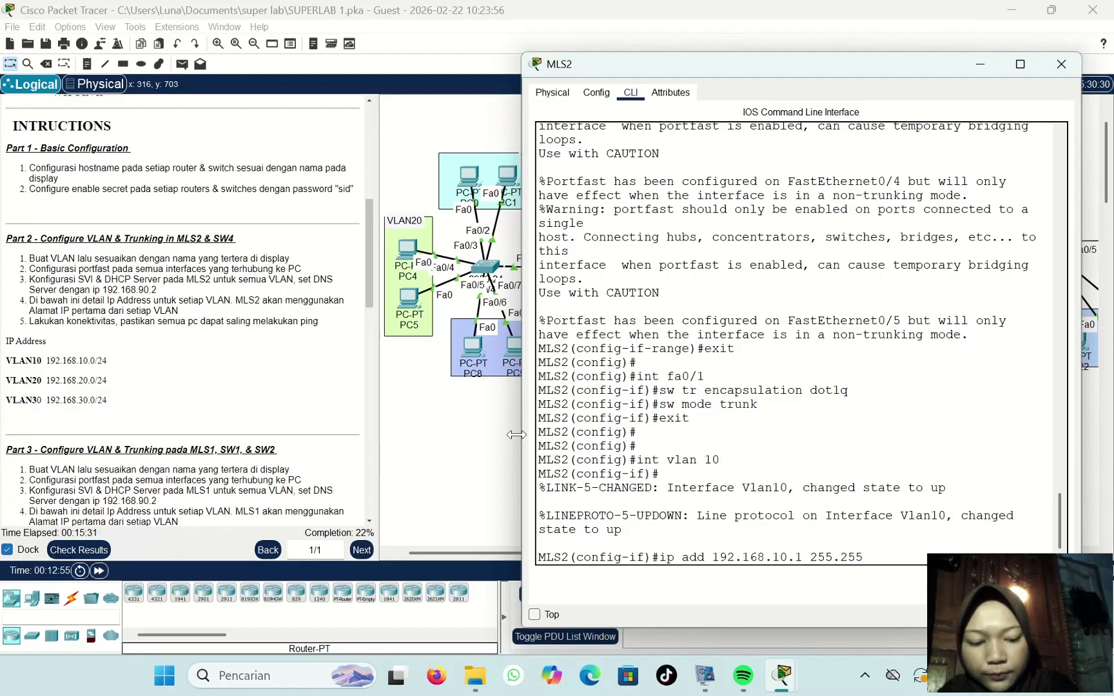
text(.255.)
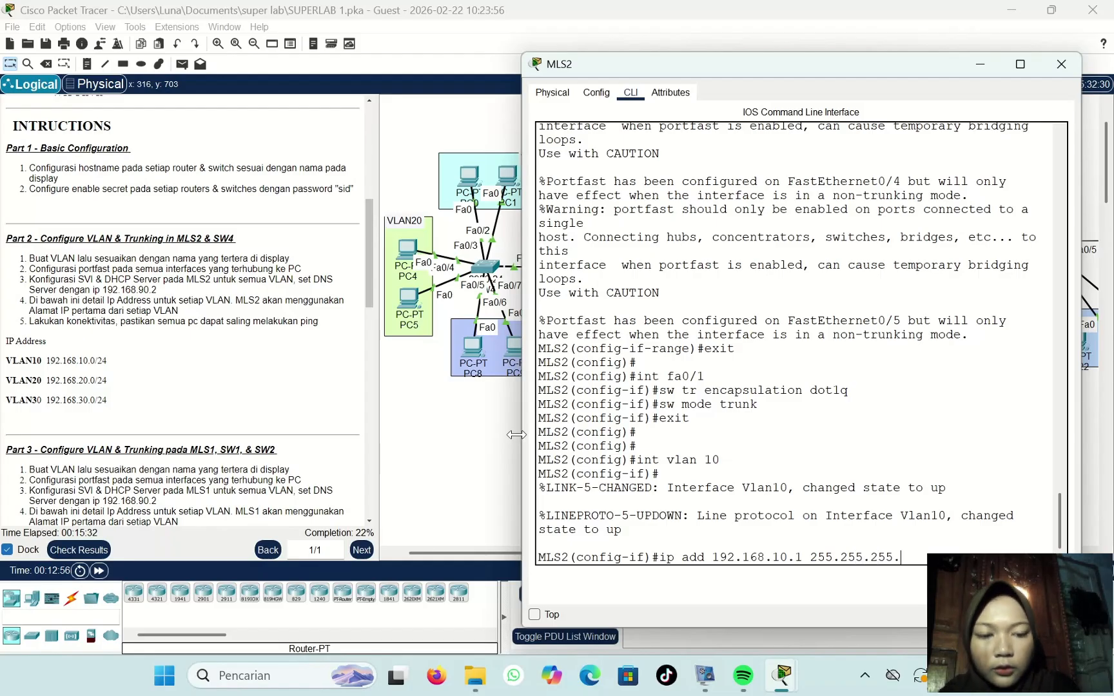
text(0)
key(Return)
text(exit)
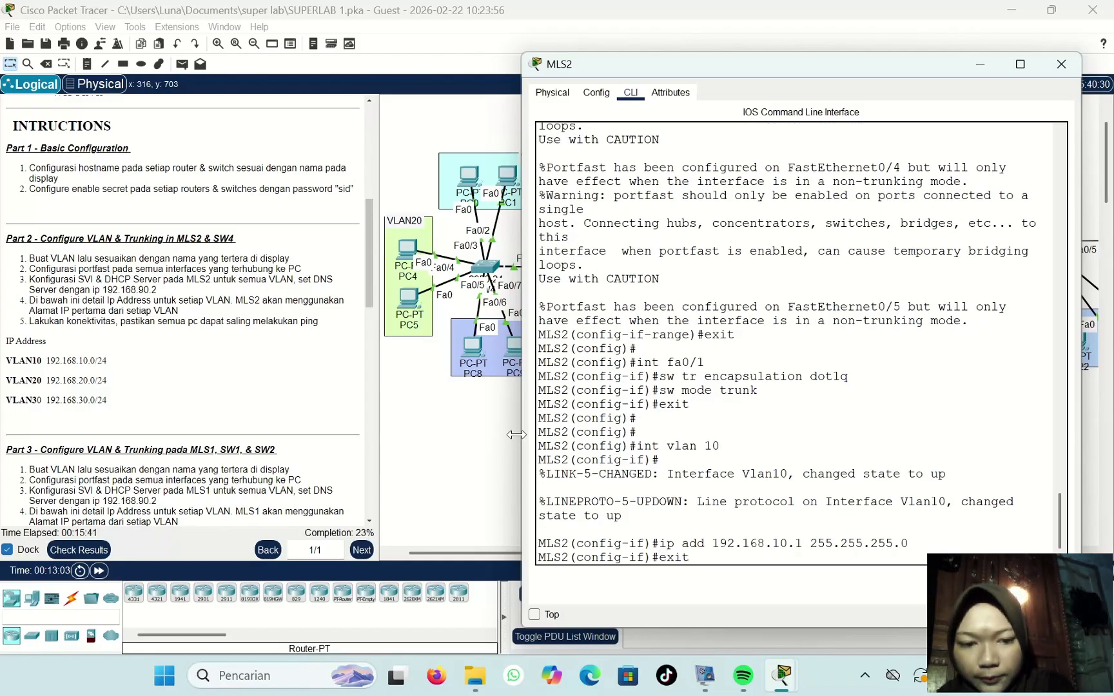
key(Return)
Step: Give MLS2's VLAN 20 interface the gateway address 192.168.20.1 255.255.255.0
text(nfig)#in)
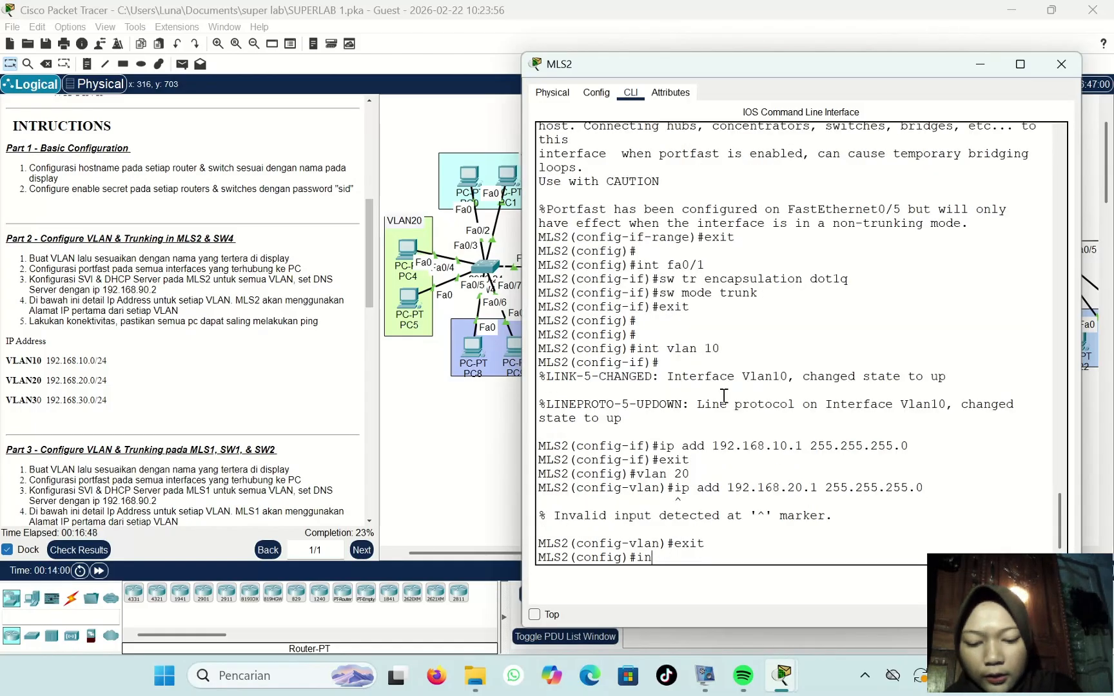
text(t vlan)
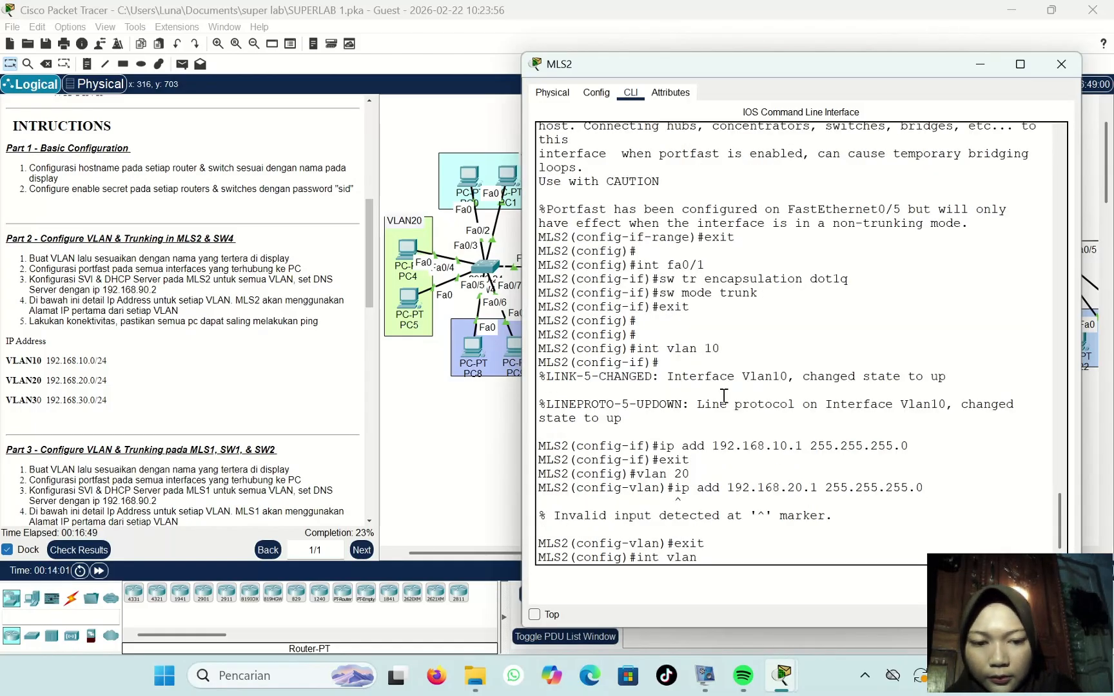
text( 20)
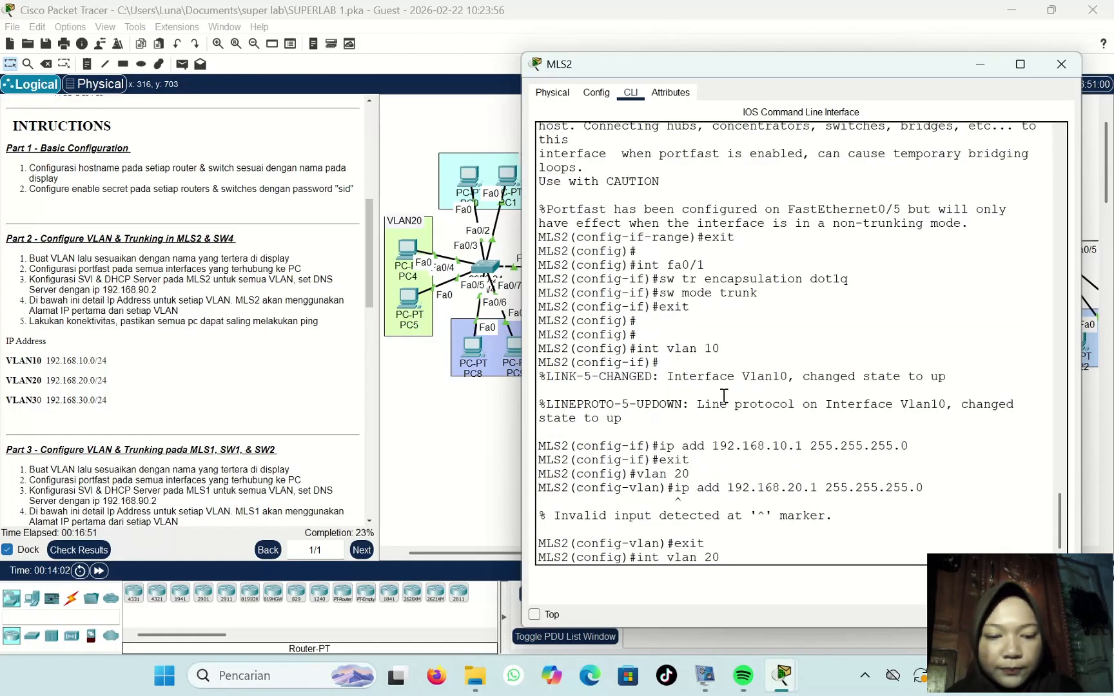
key(Return)
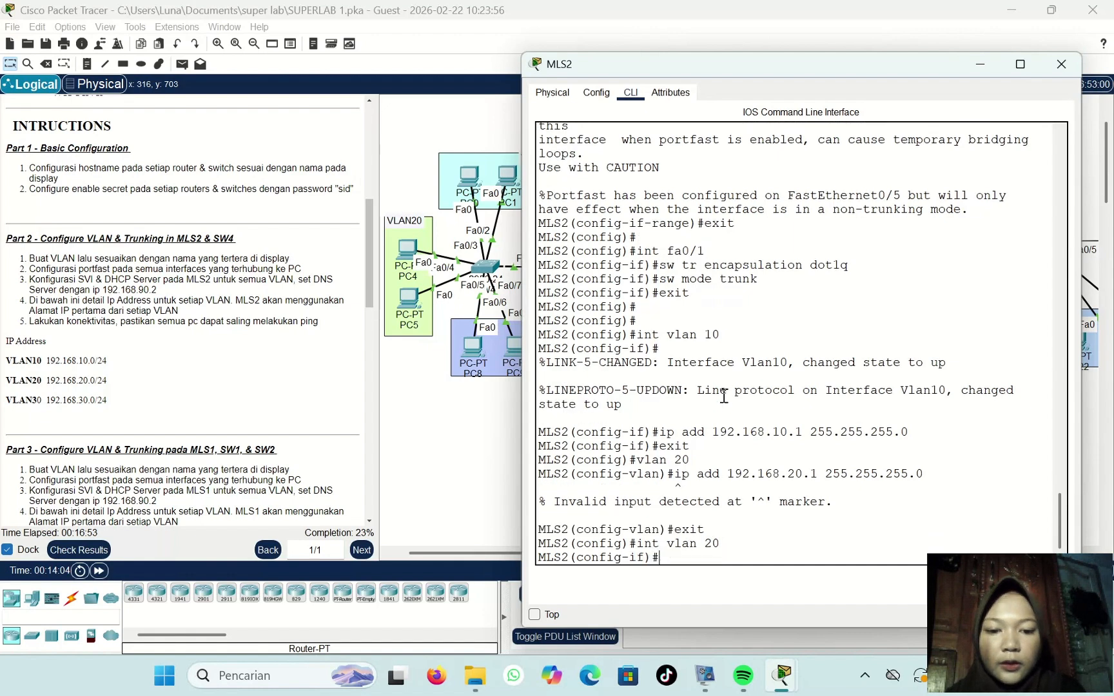
text(ip)
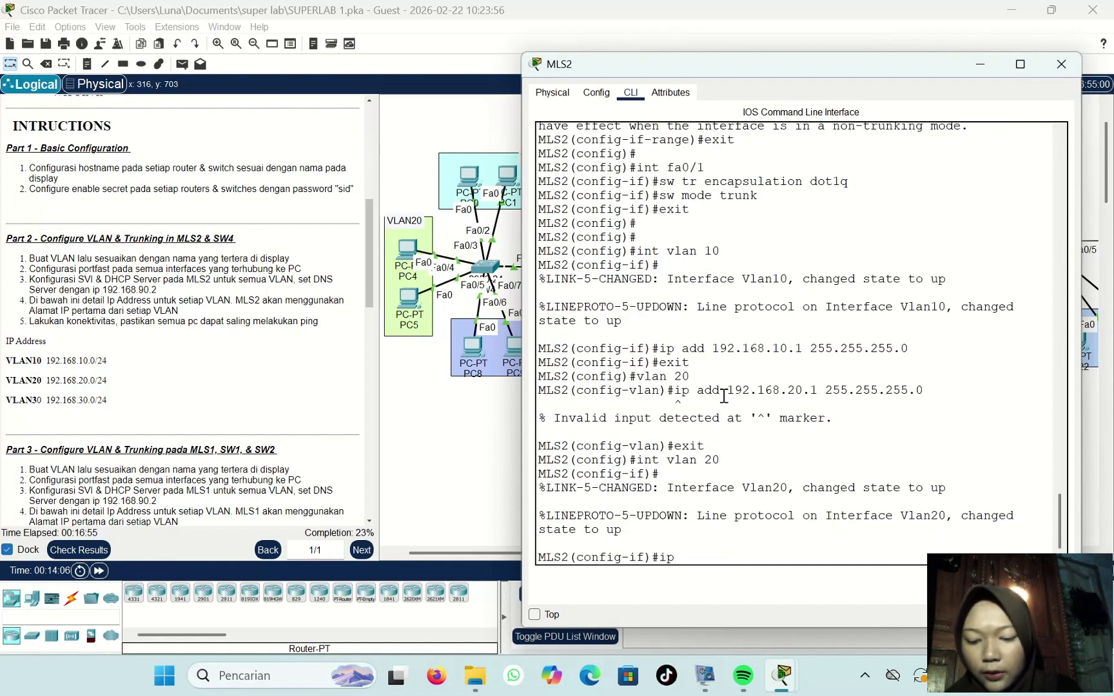
text( add 192.1)
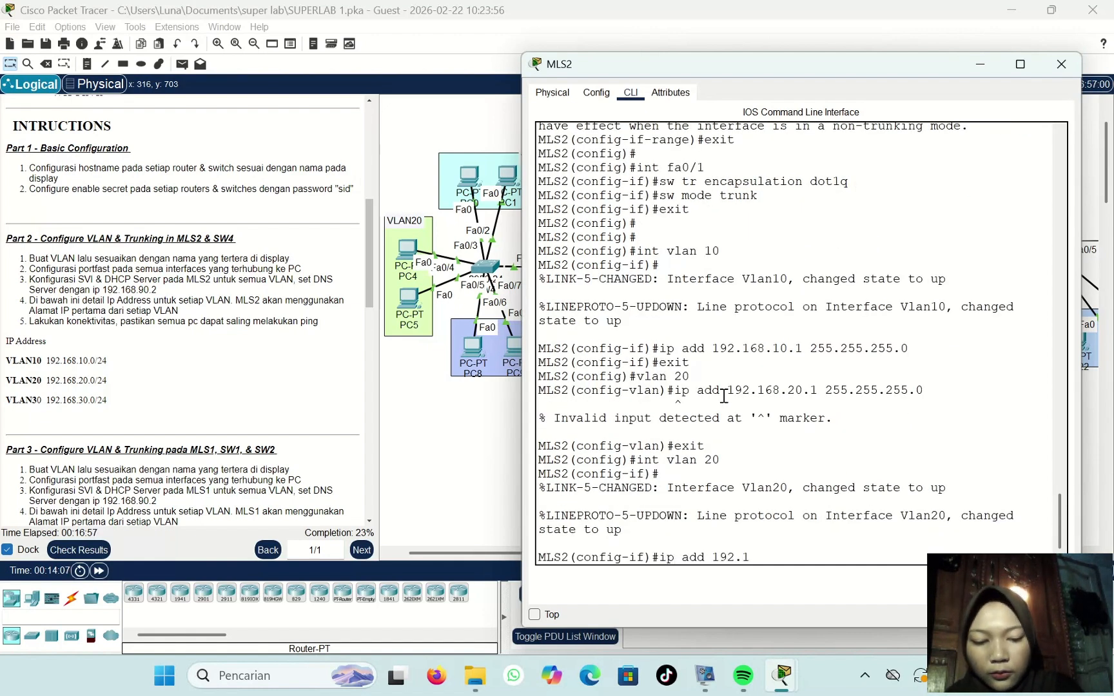
text(68.)
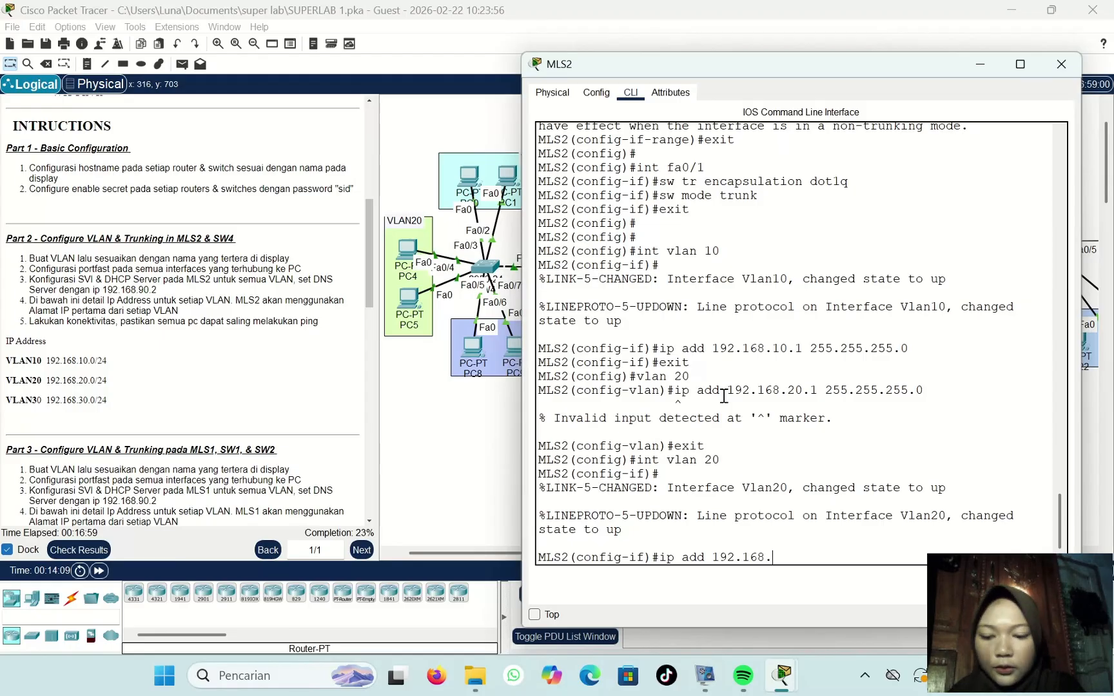
text(20.1 2)
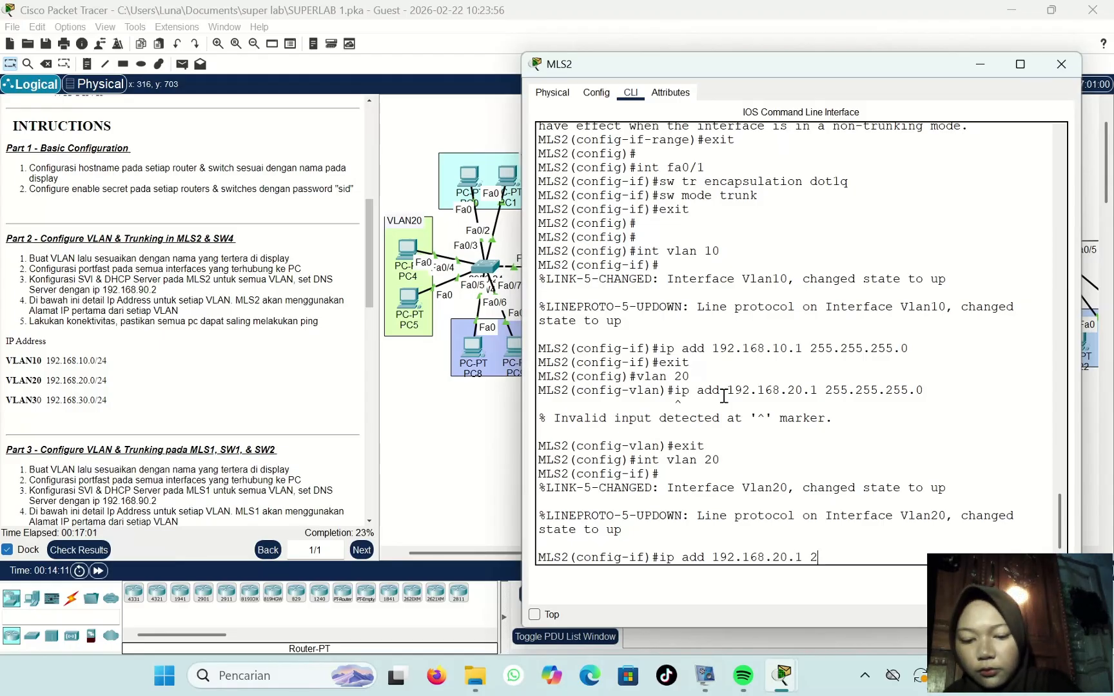
text(55.255)
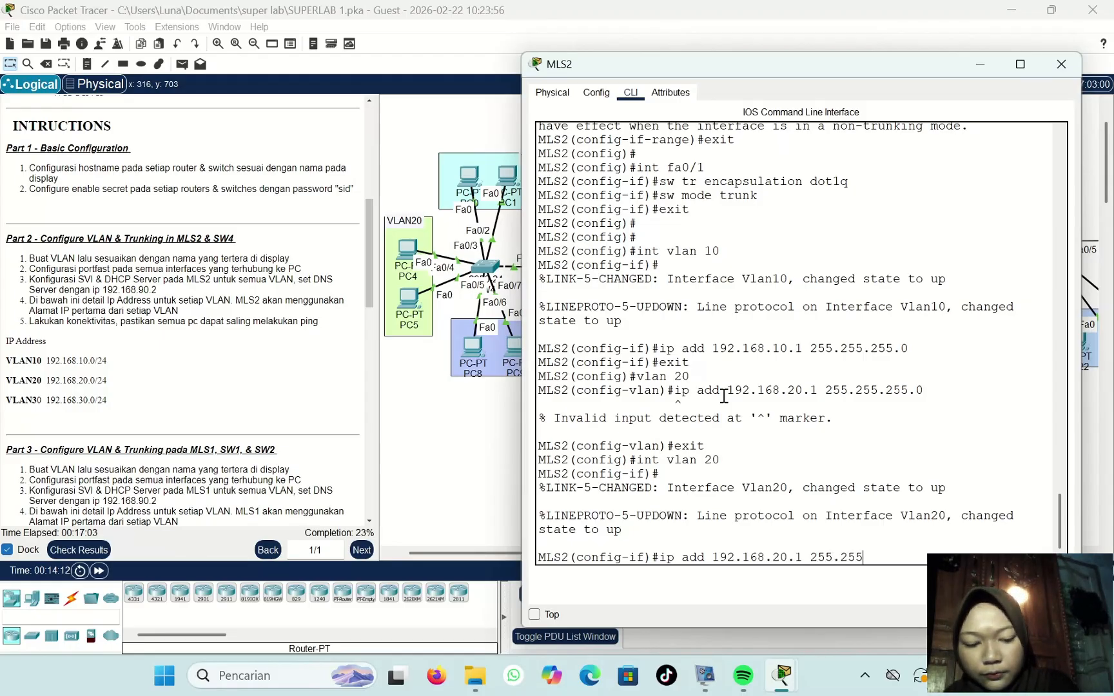
text(.255.0)
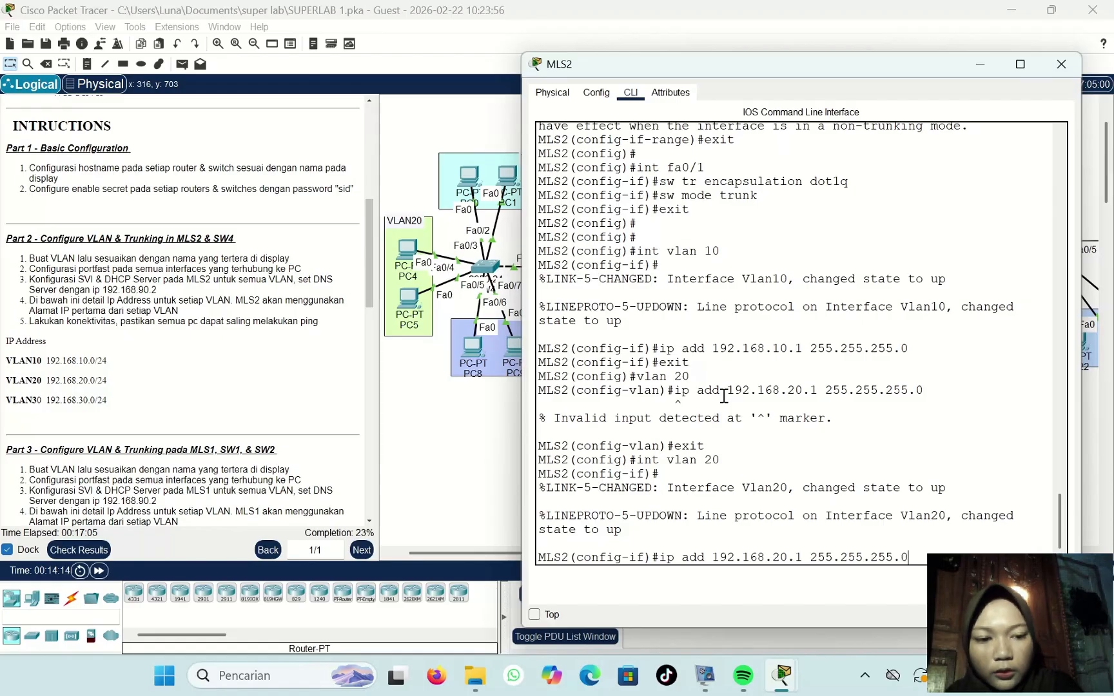
key(Return)
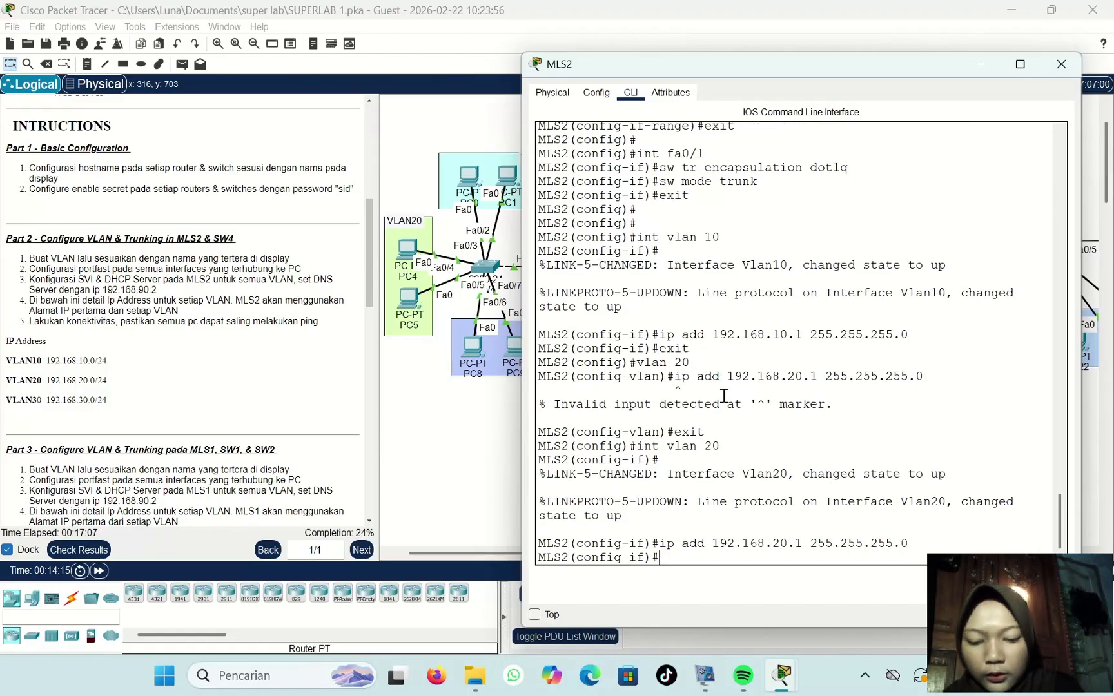
text(ex)
key(Return)
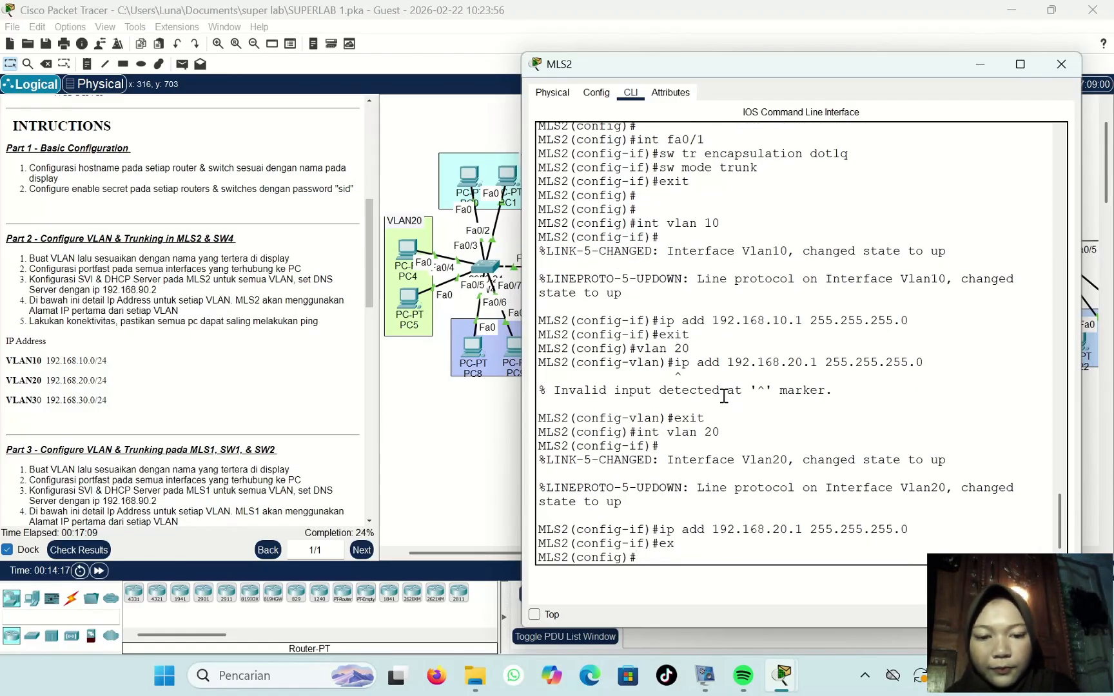
Step: Give MLS2's VLAN 30 interface the gateway address 192.168.30.1 255.255.255.0
text(int v)
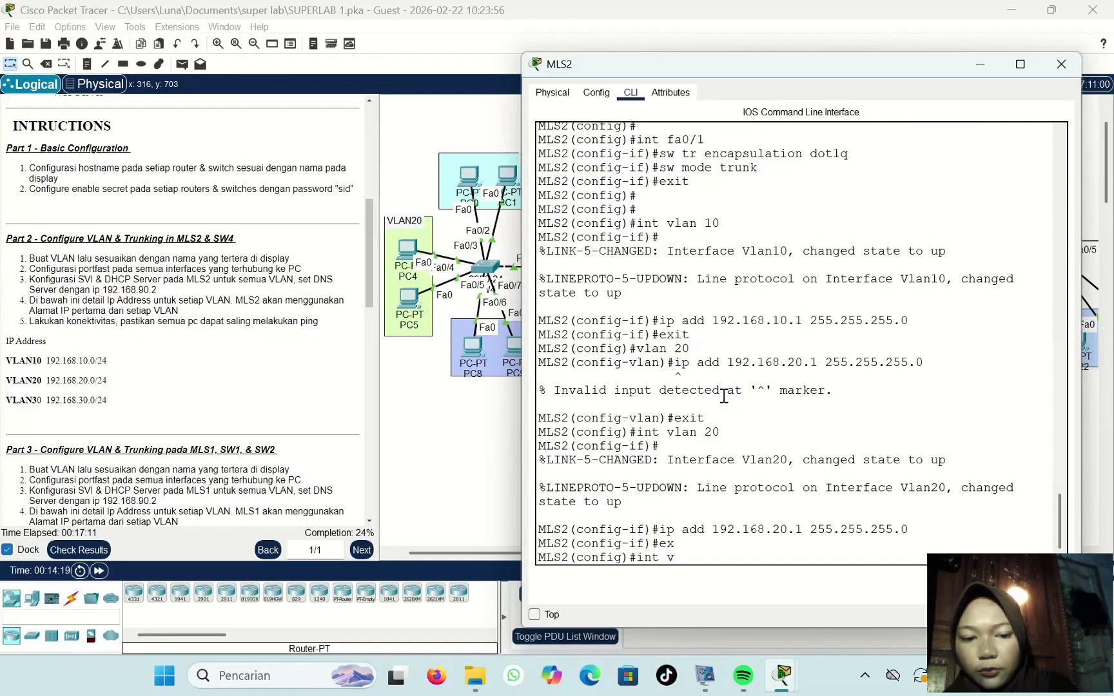
text(la)
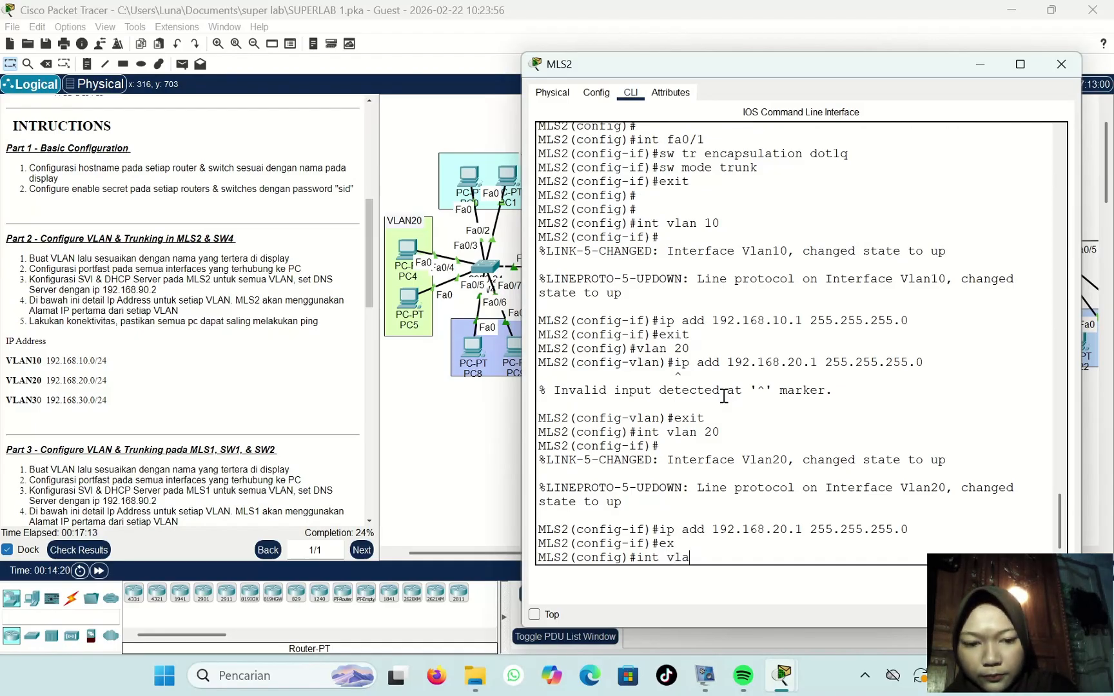
text(n 30)
key(Return)
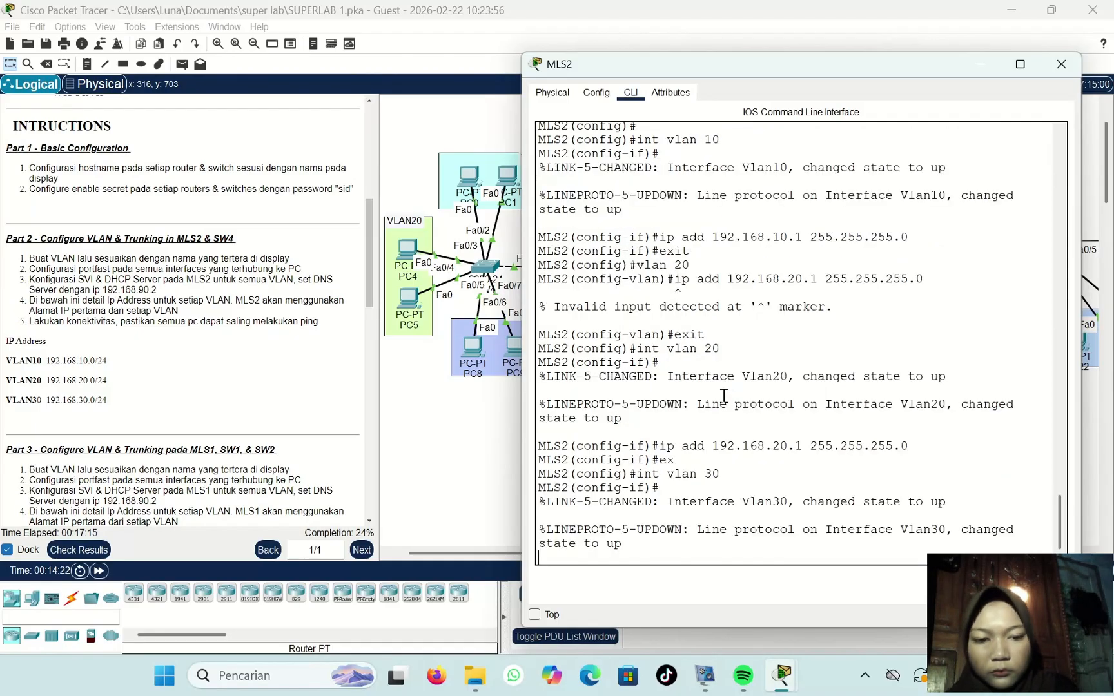
text(ip)
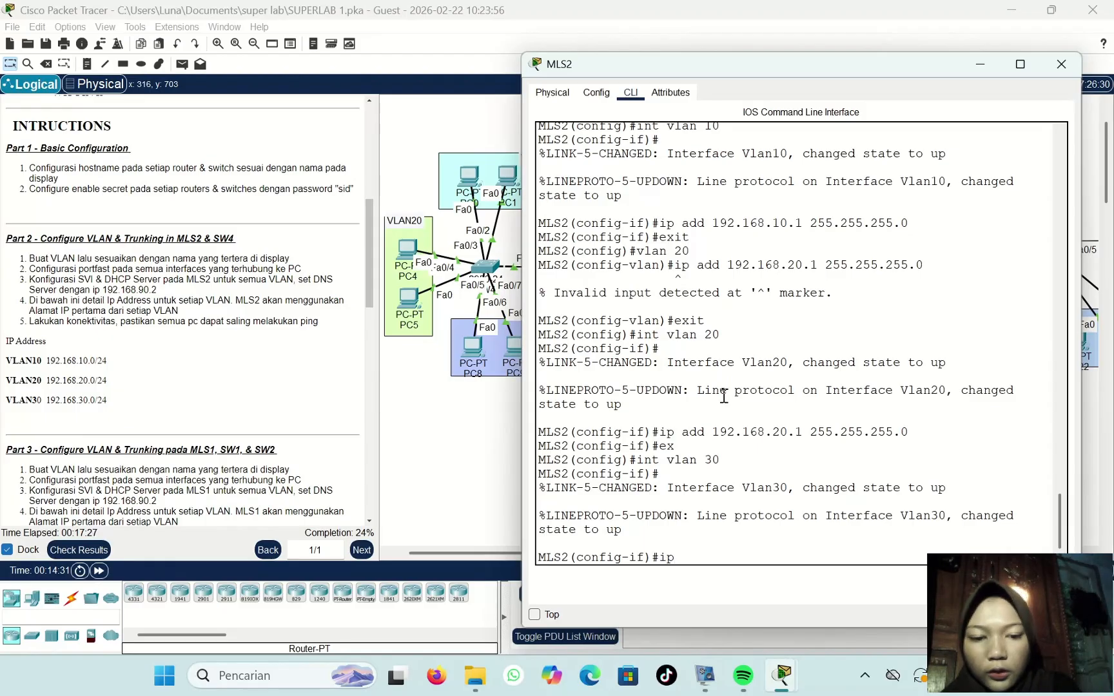
text( add 192)
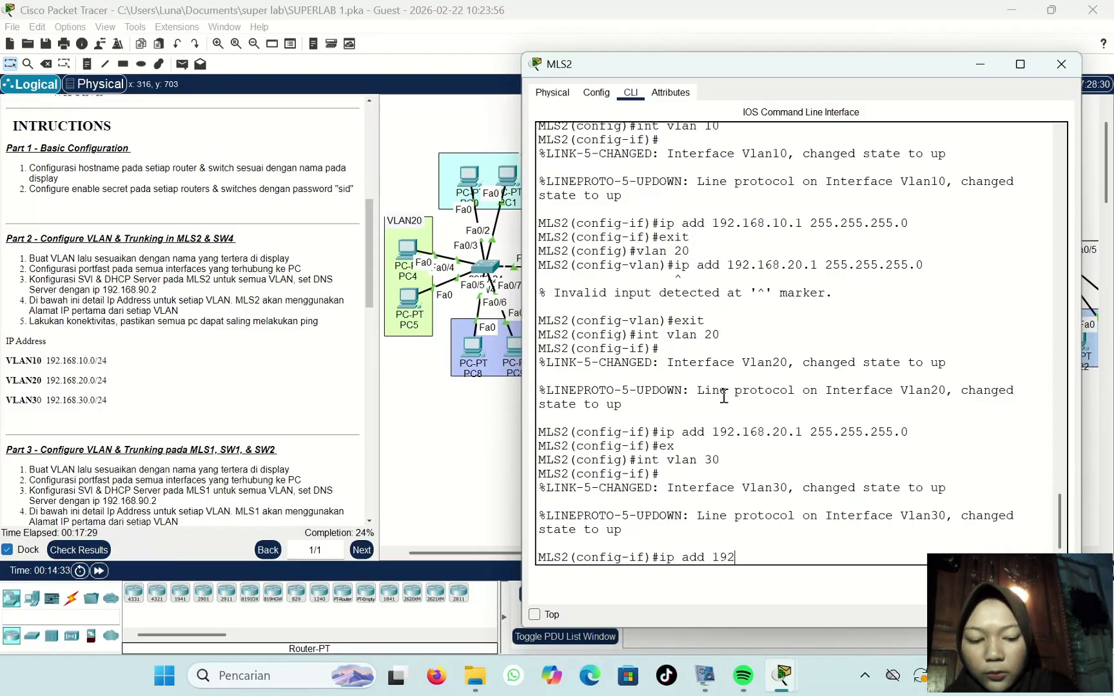
text(.168.)
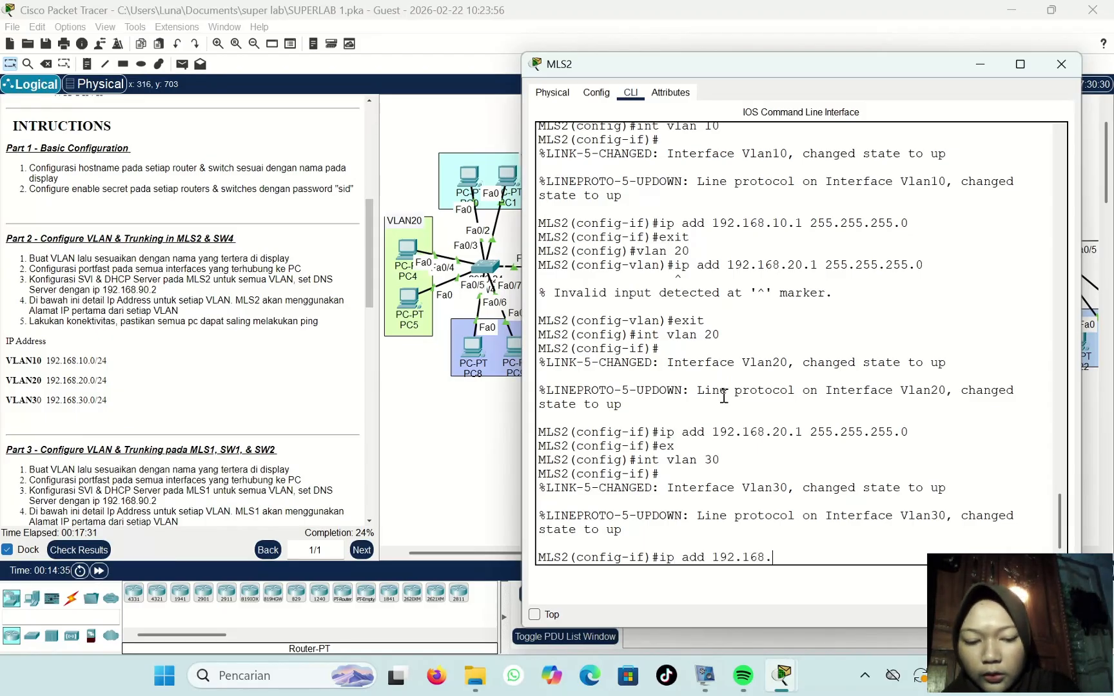
text(30.1 255)
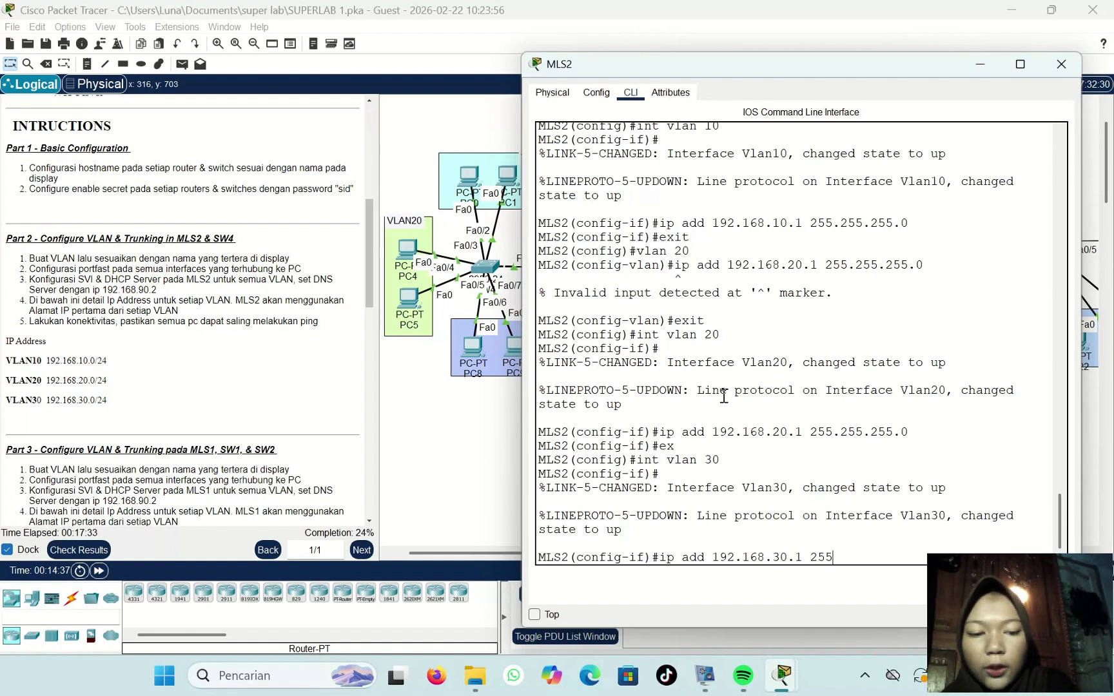
text(.255.2)
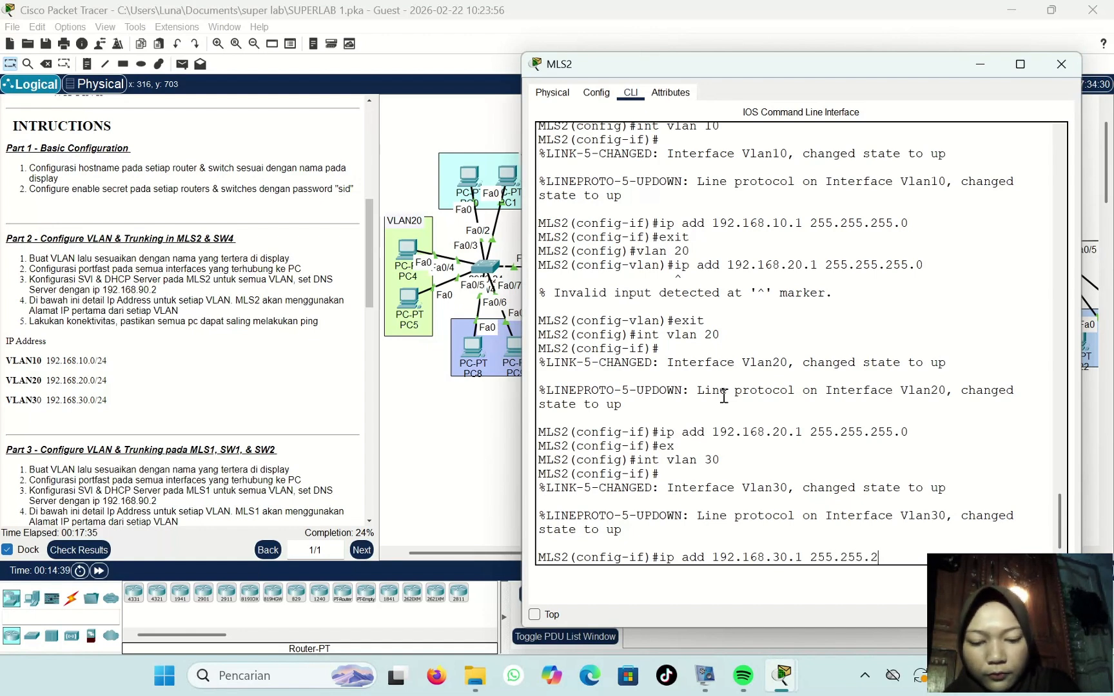
text(55.0)
key(Return)
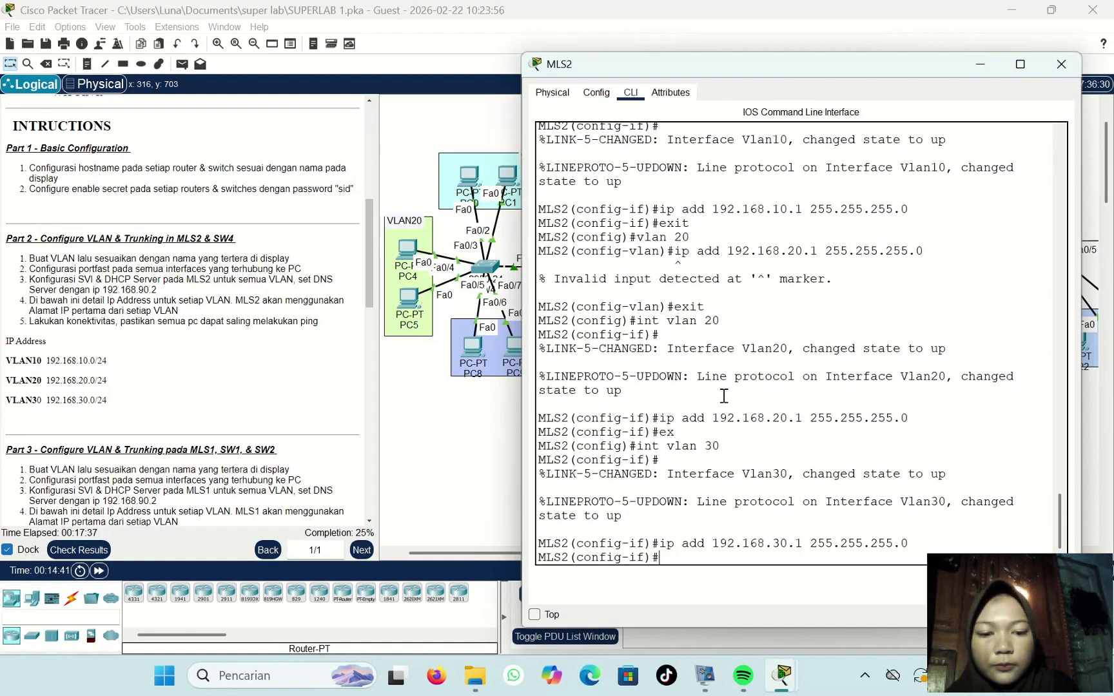
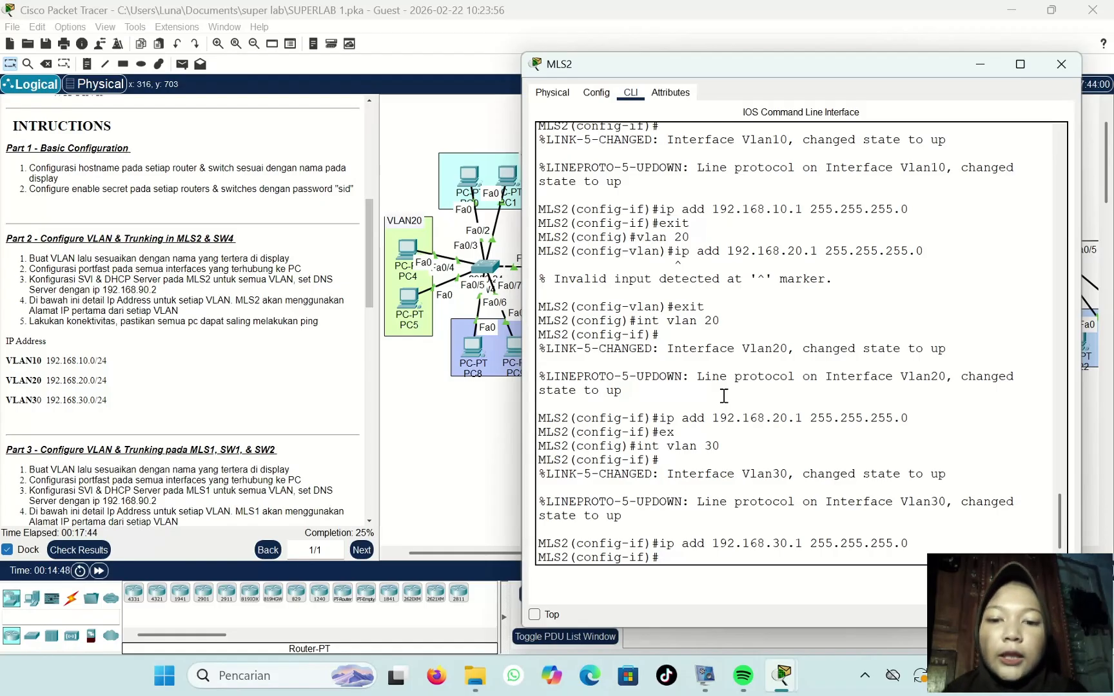
Step: Exit MLS2's VLAN 30 interface back to global configuration mode
text(exit)
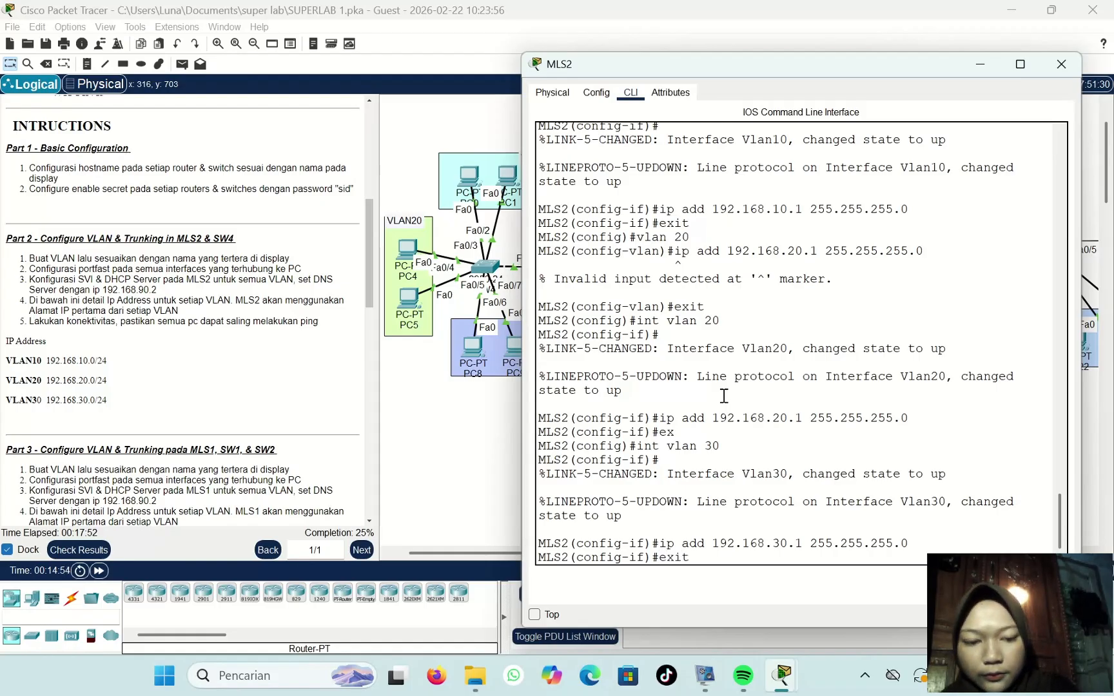
key(Return)
key(Return)
key(Return)
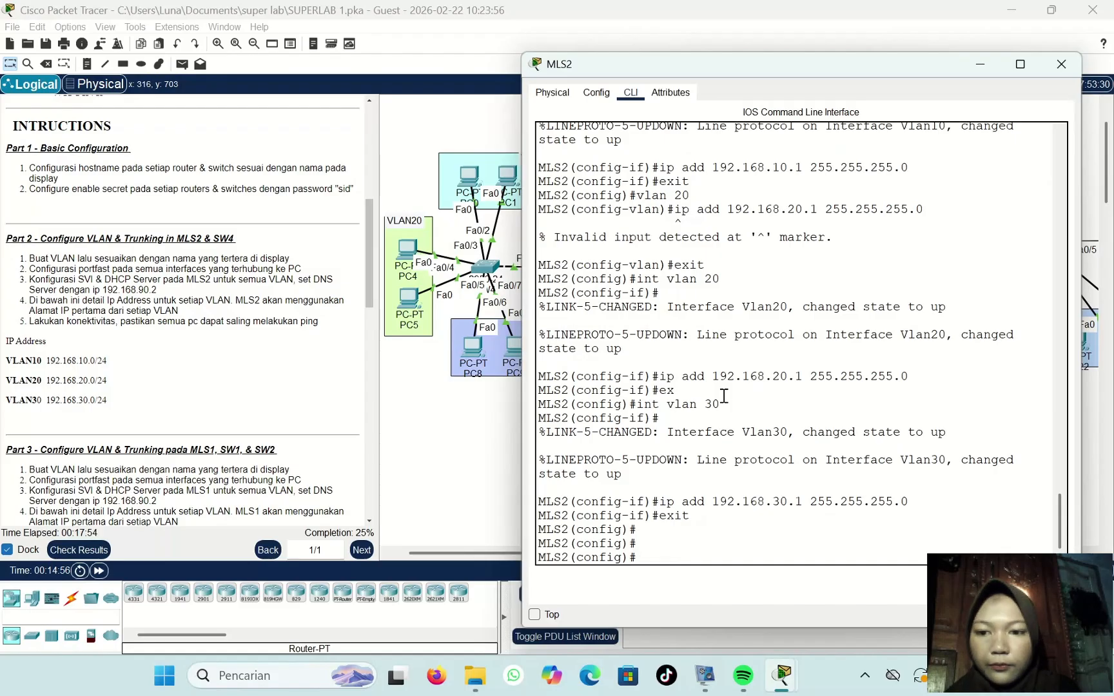
Step: Create DHCP pool VLAN10 on MLS2 with network 192.168.10.0 255.255.255.0
text(ip)
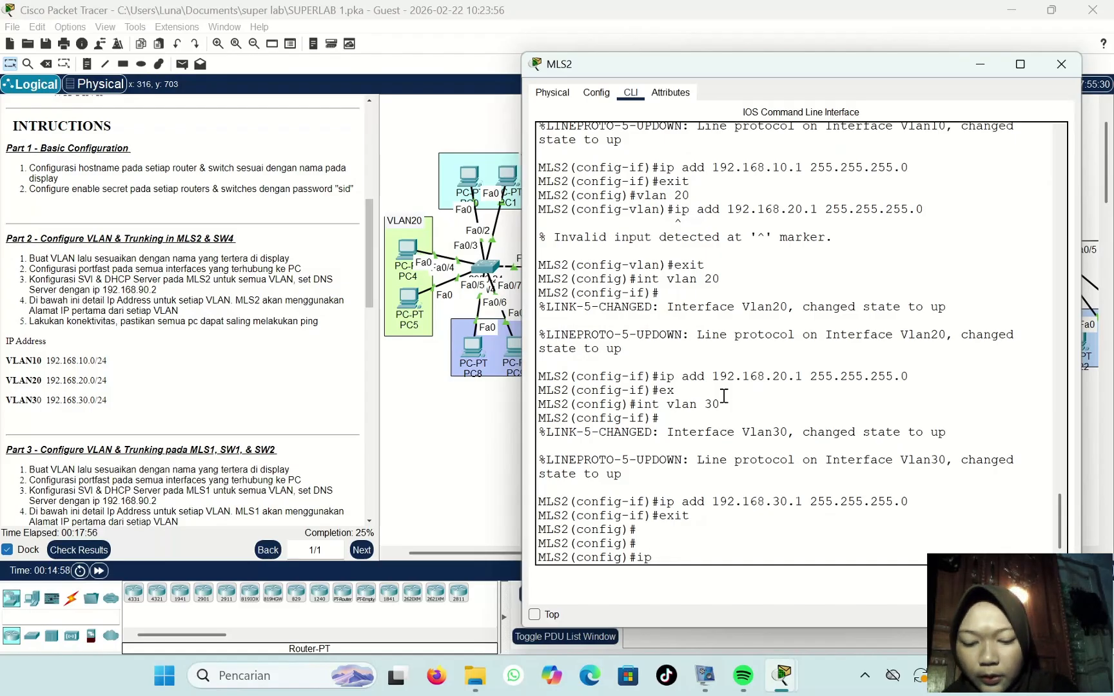
text( dhcp)
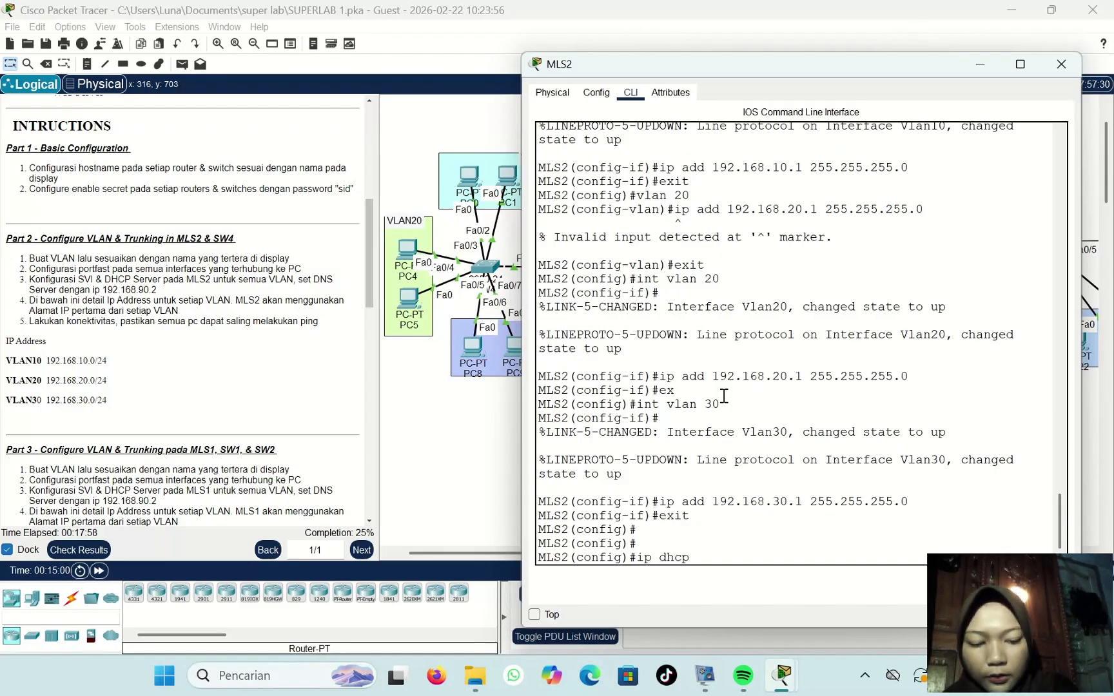
text( pool )
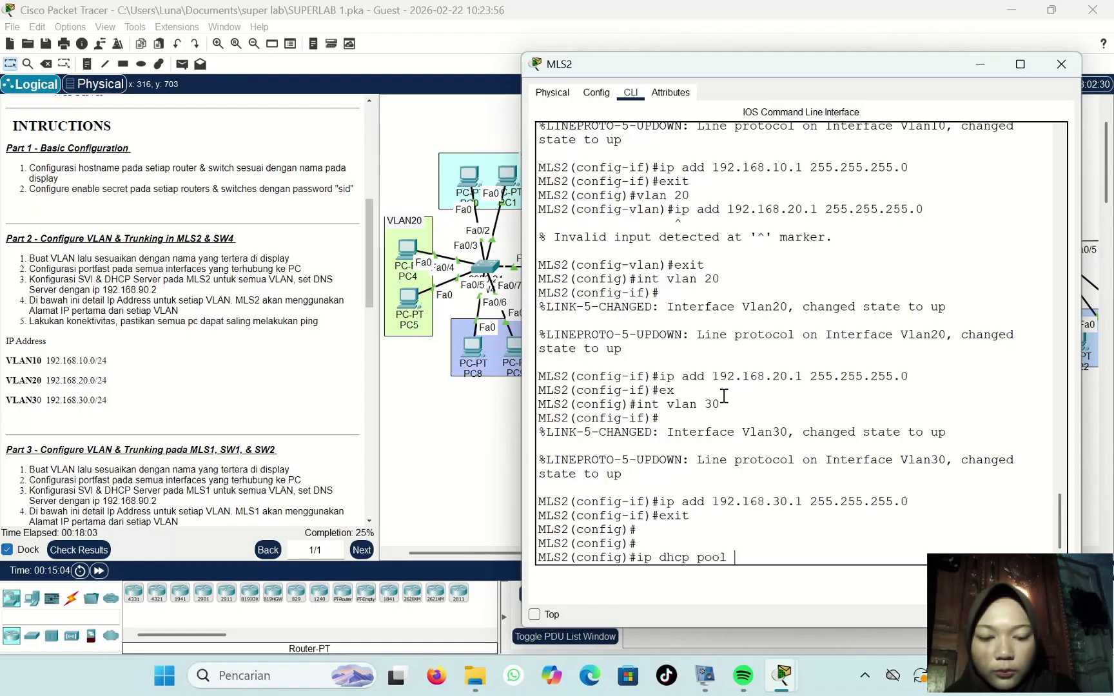
text(VLAN1)
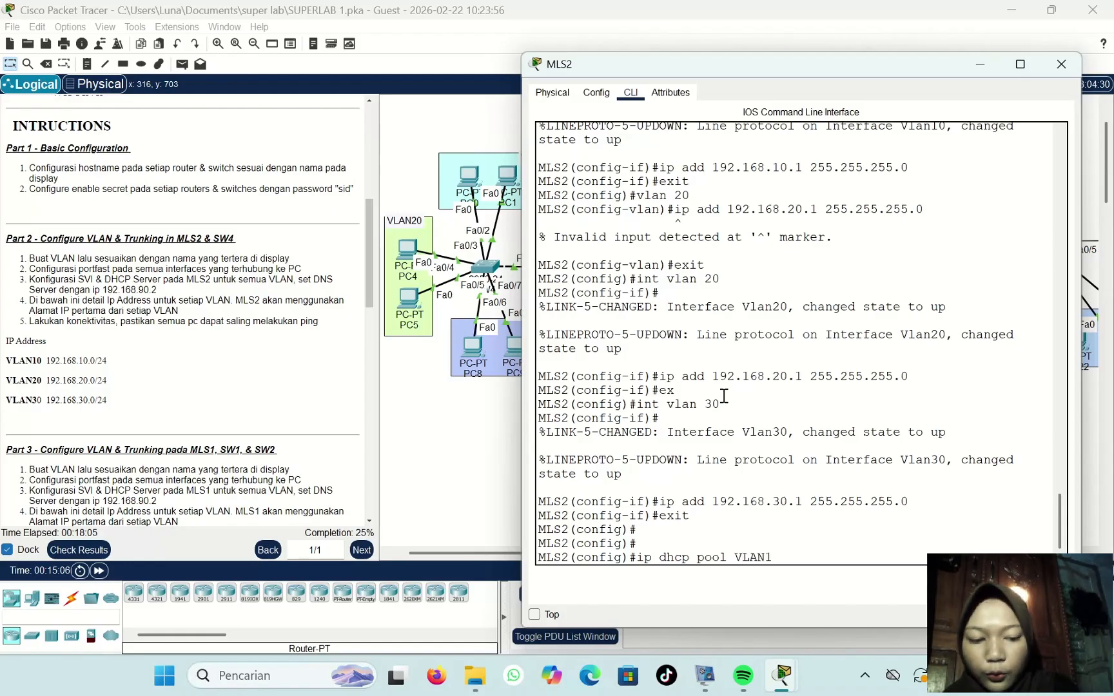
text(0)
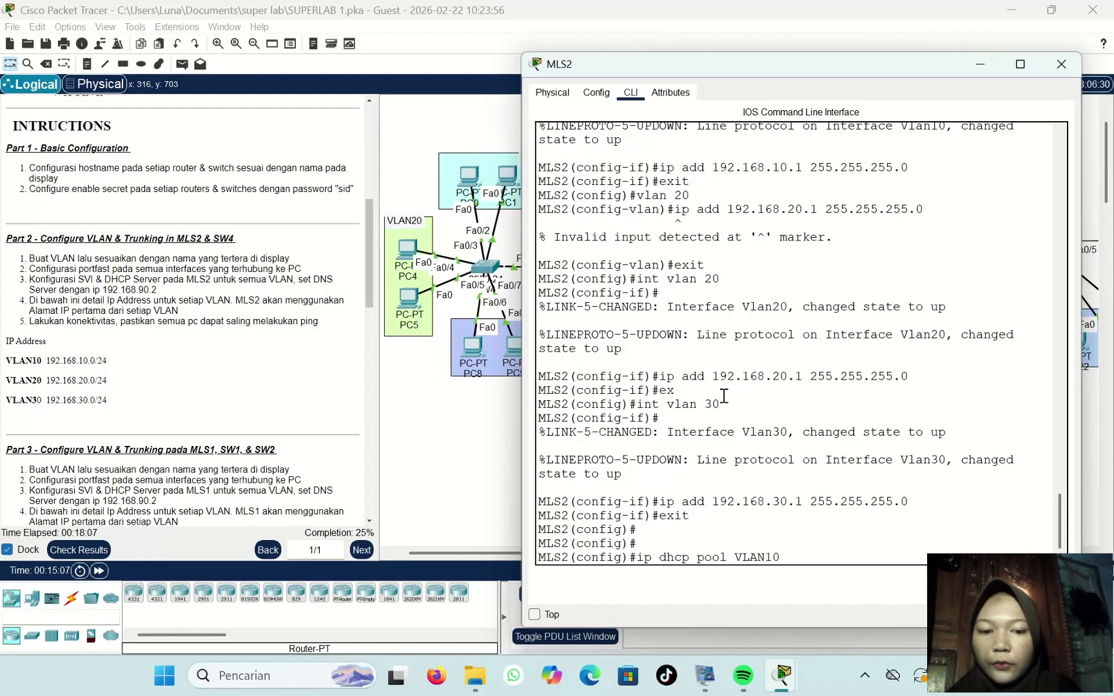
key(Return)
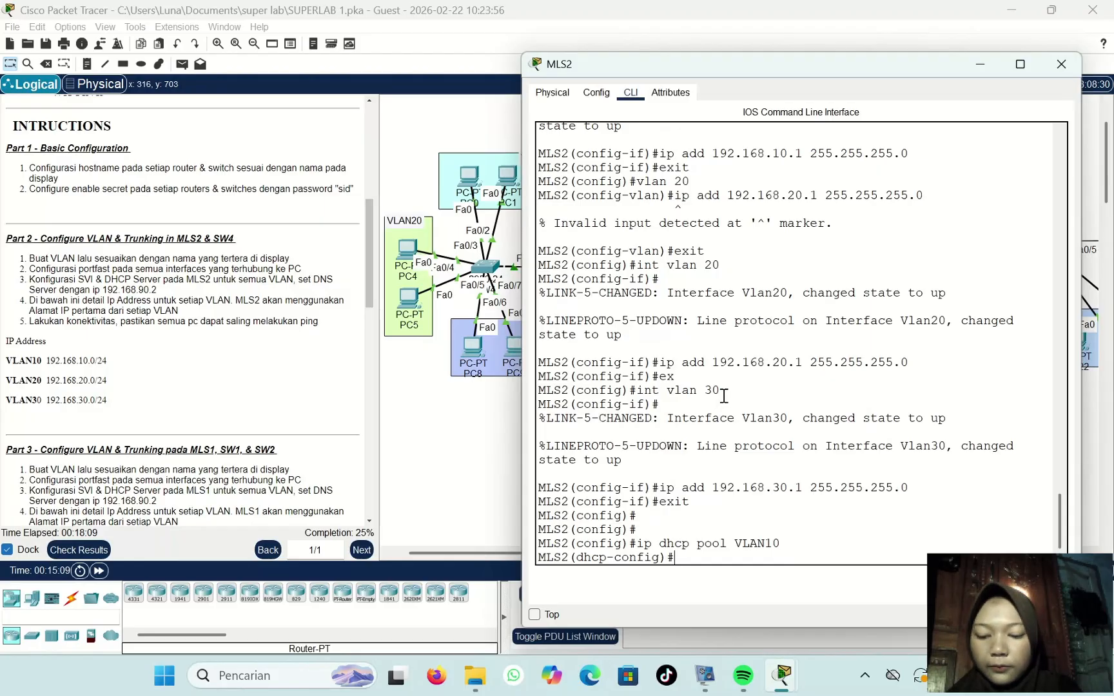
text(net 1)
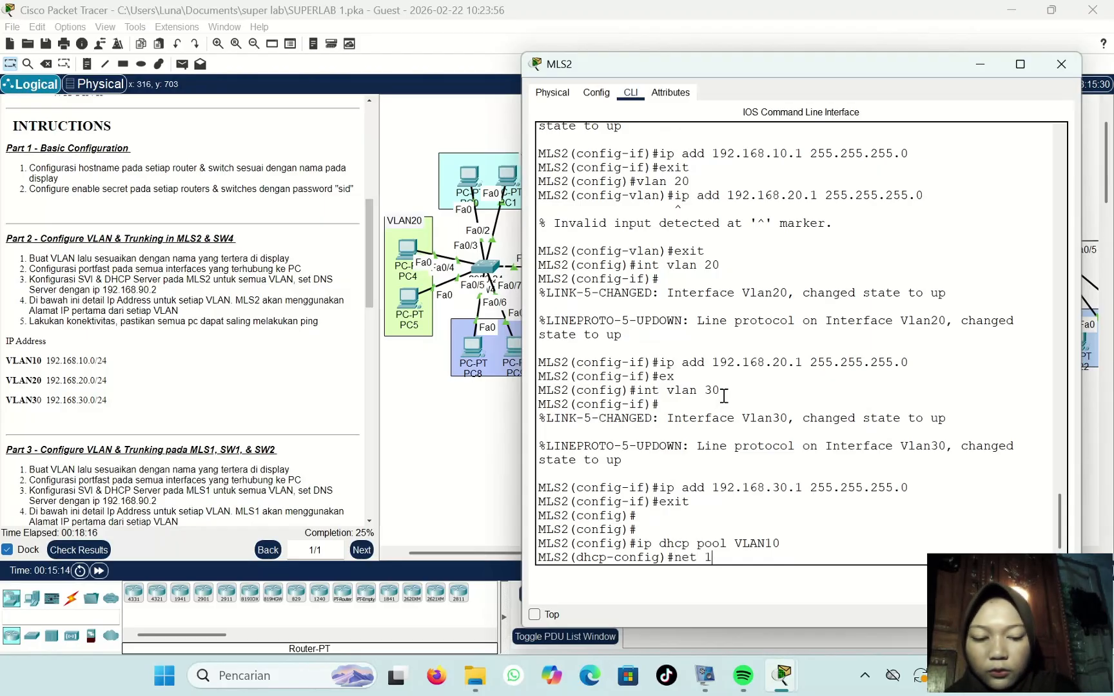
text(92.1)
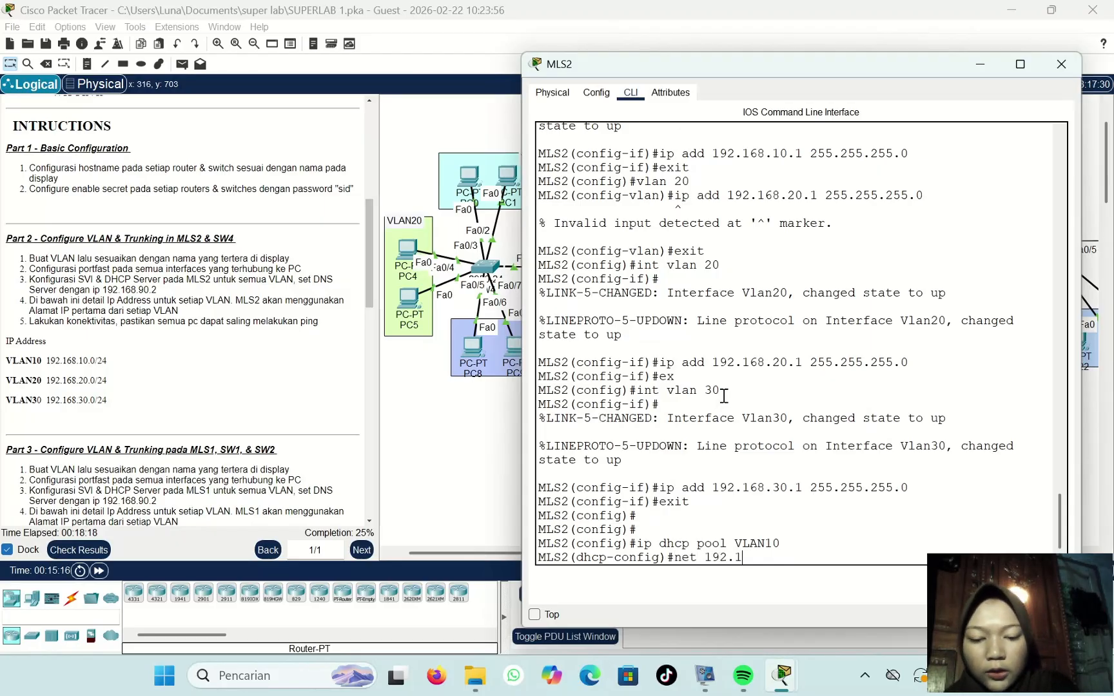
text(68.10.0)
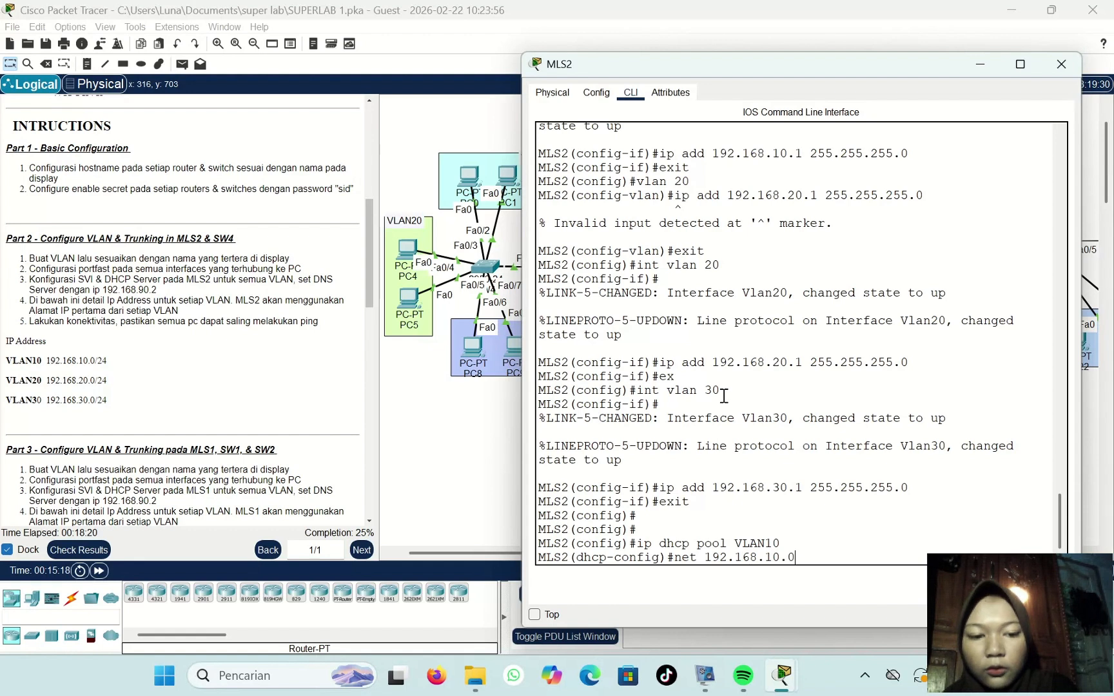
text( 255)
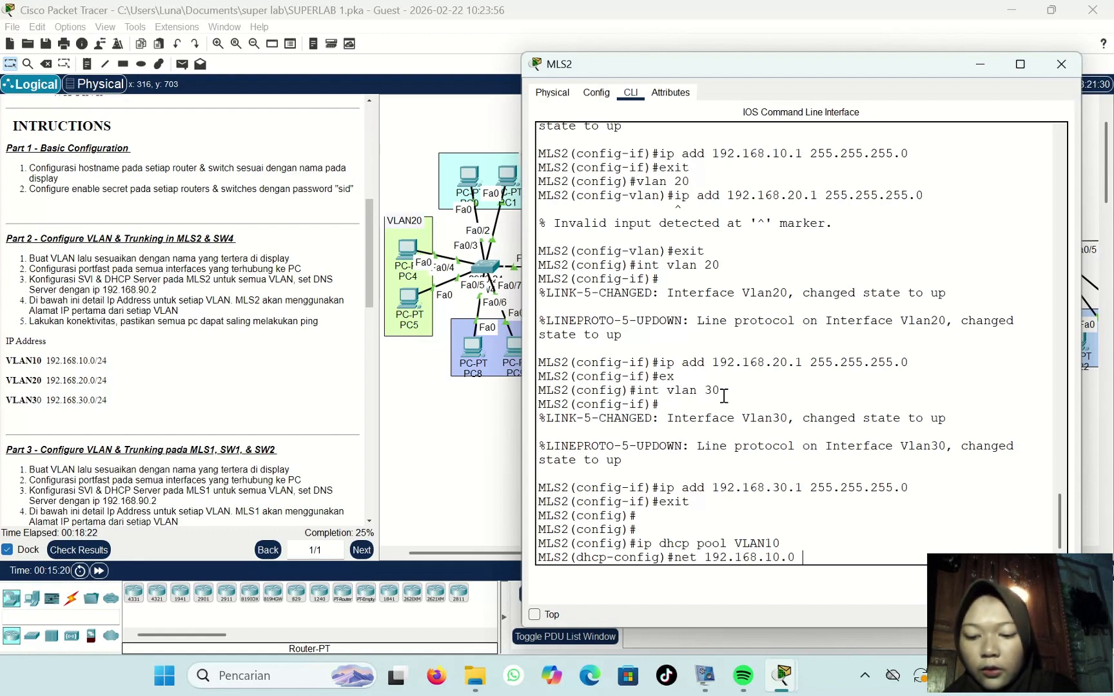
text(.2)
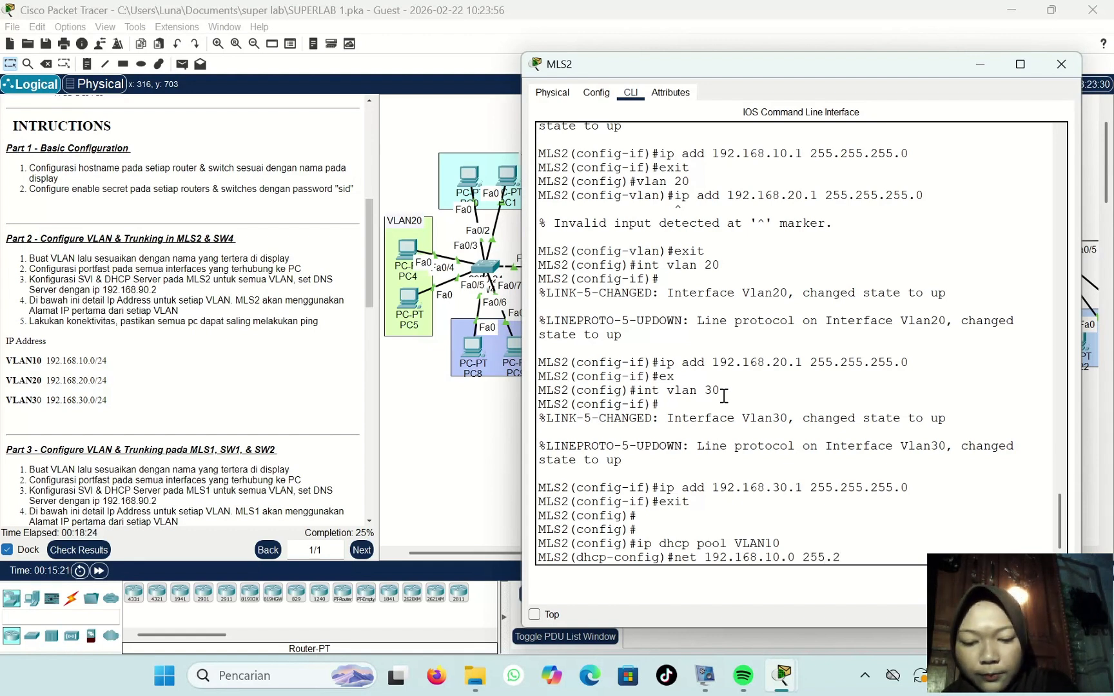
text(55.255)
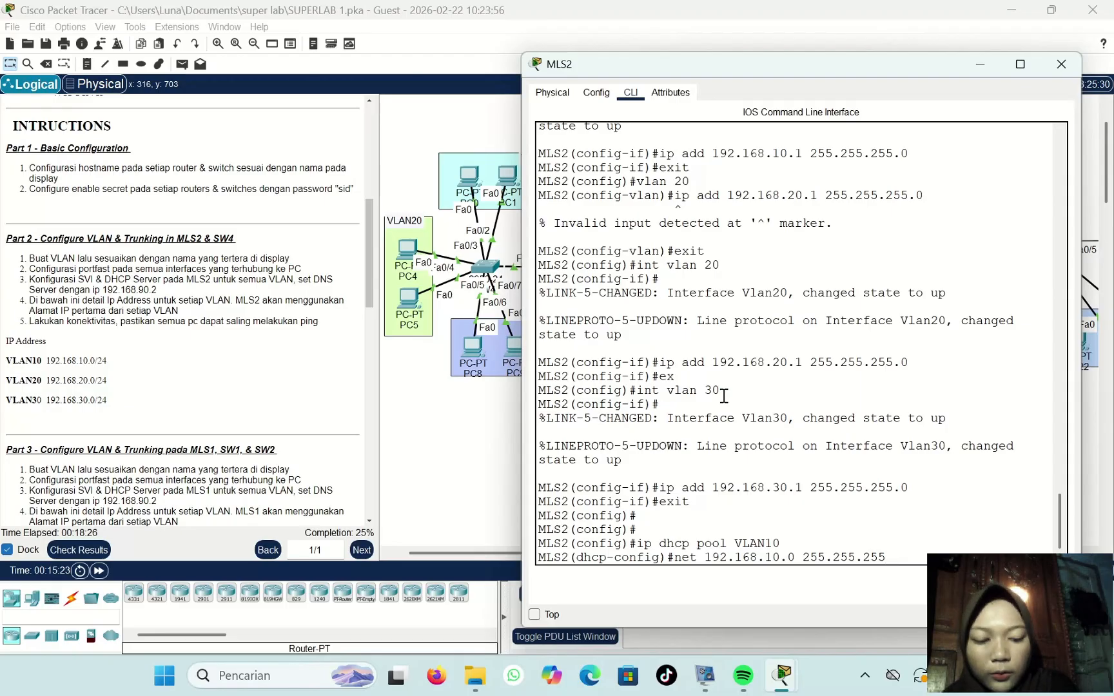
text(.0)
key(Return)
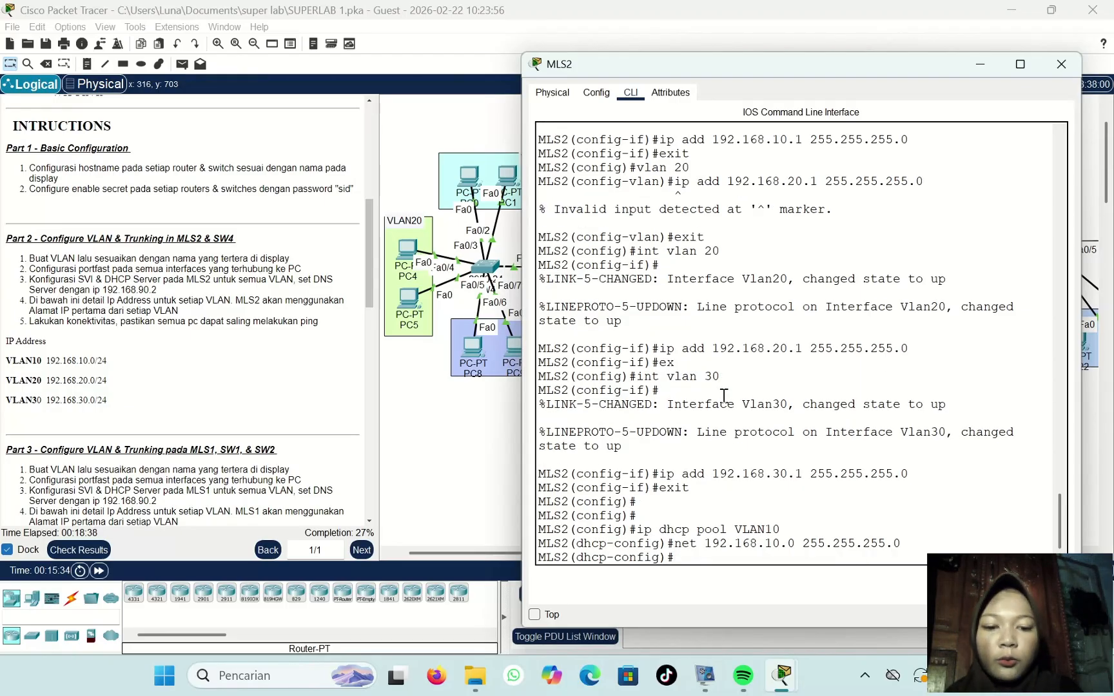
Step: Give pool VLAN10 default router 192.168.10.1 and DNS server 192.168.90.2, then exit
text(defaul)
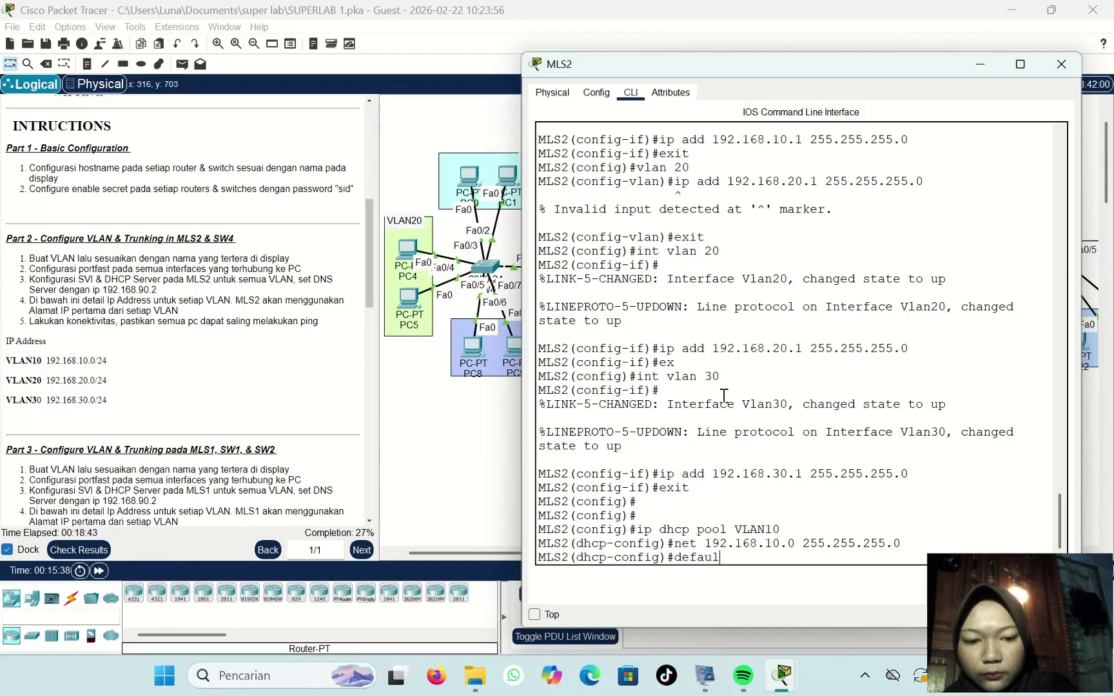
key(Tab)
text(192)
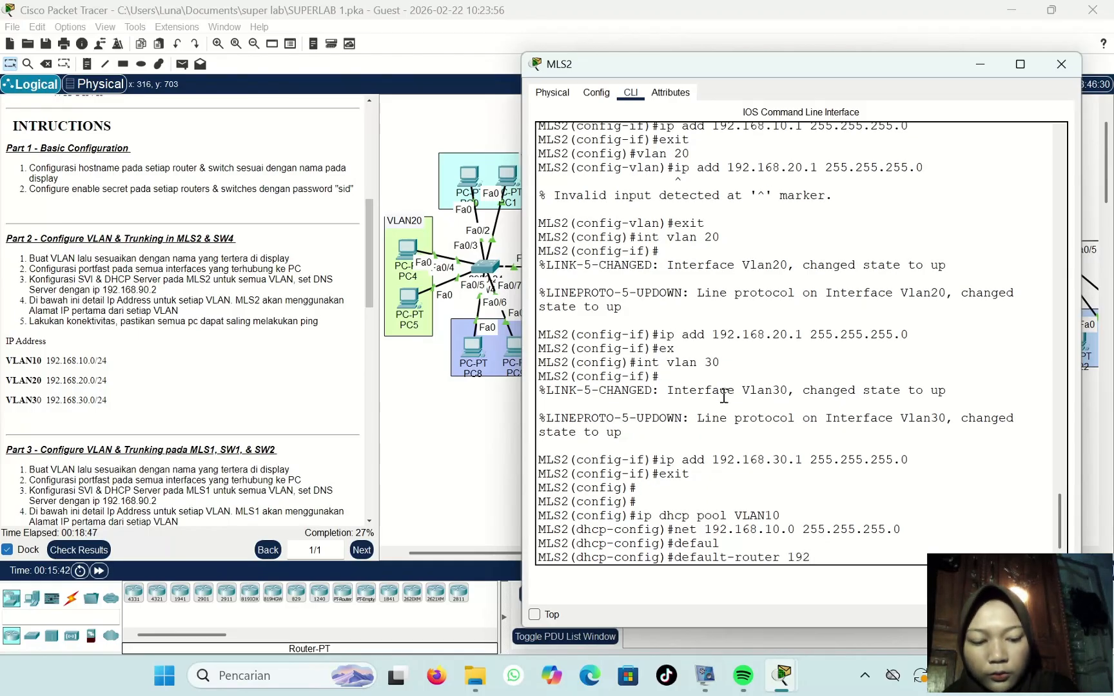
text(.168.)
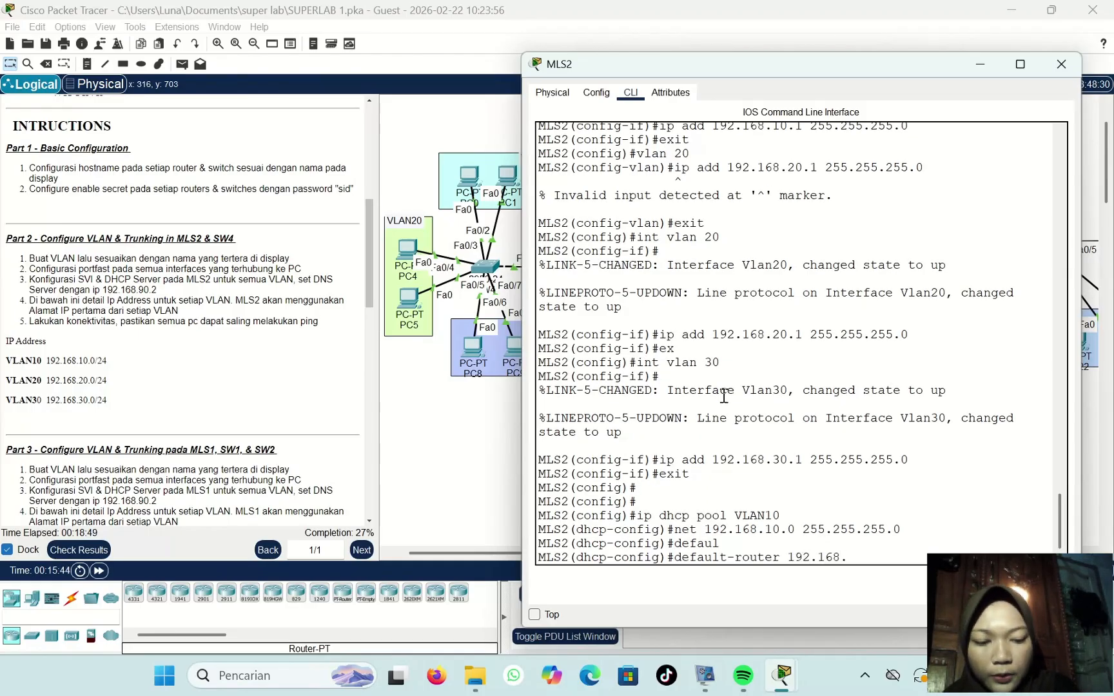
text(10.1)
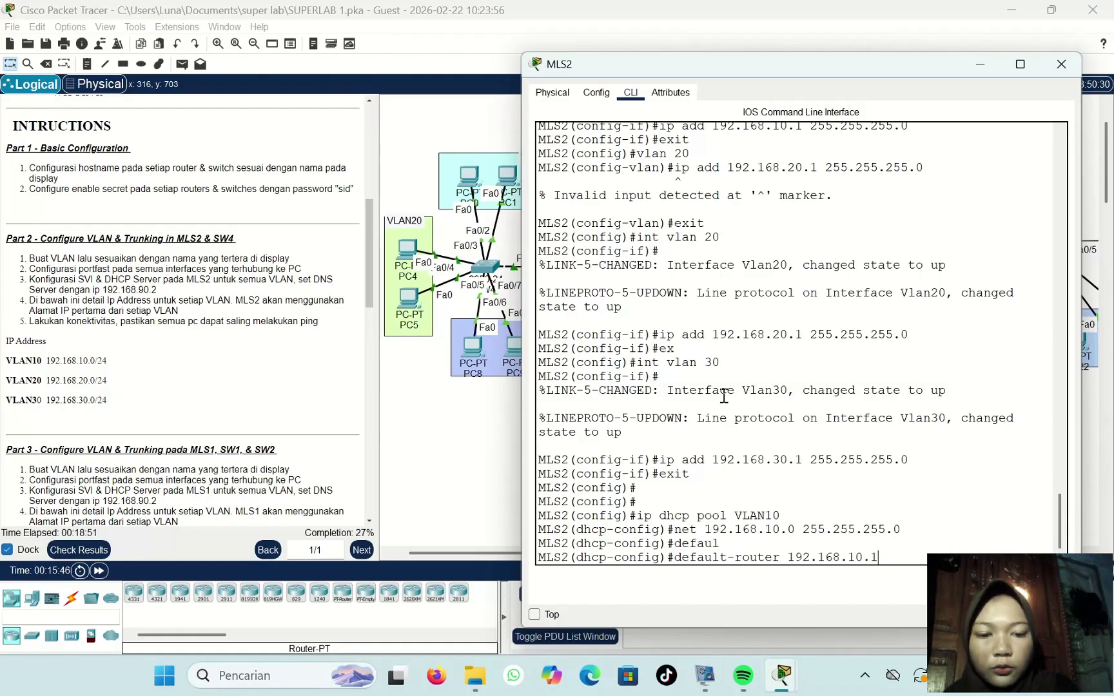
key(Return)
text(dns)
key(Tab)
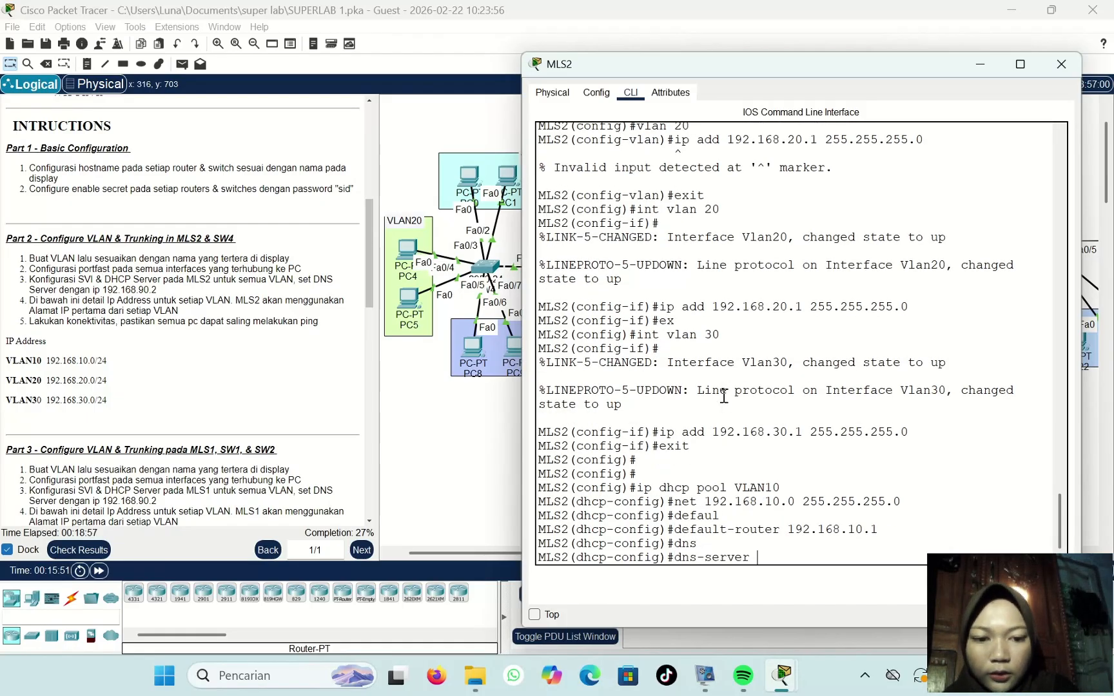
text(192)
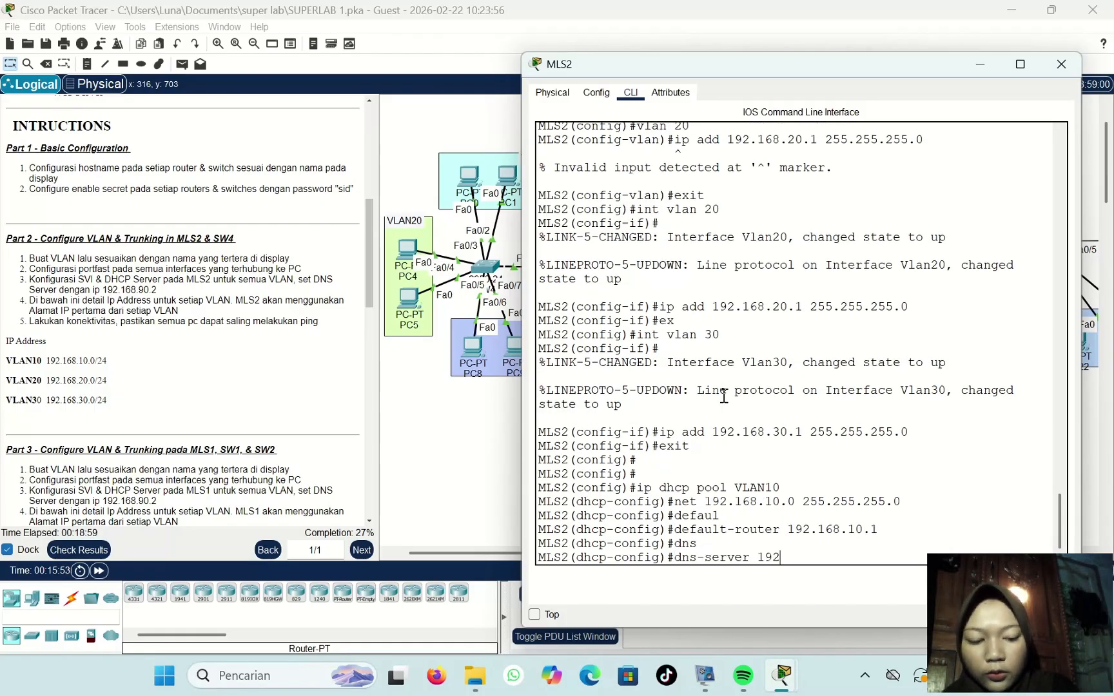
text(.168.)
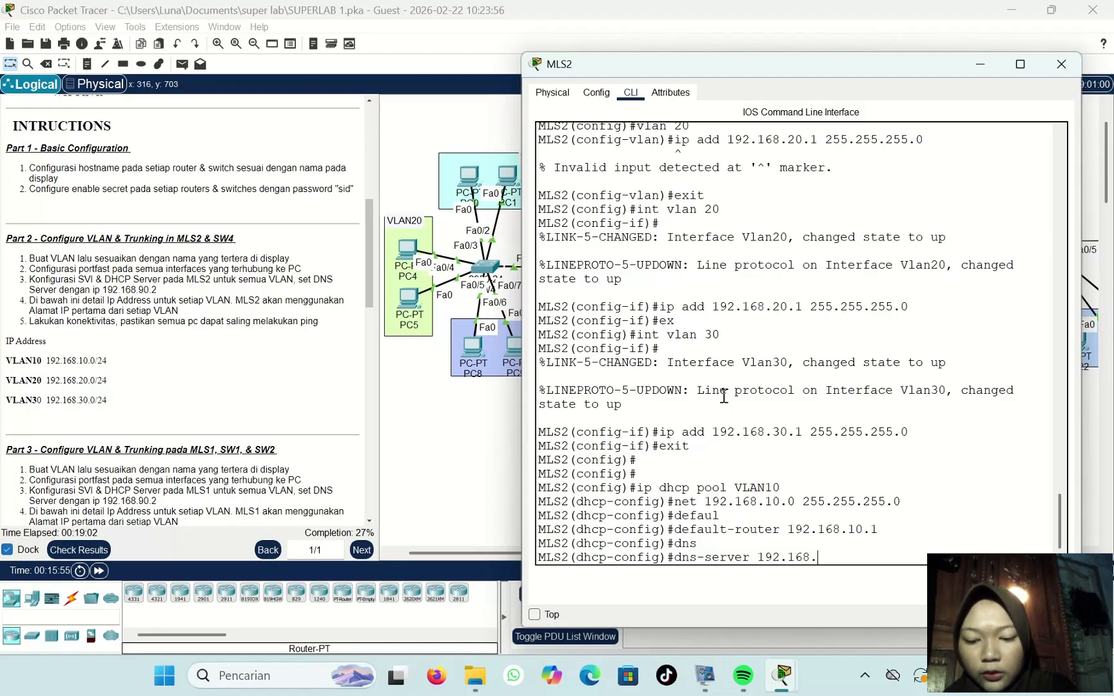
text(90)
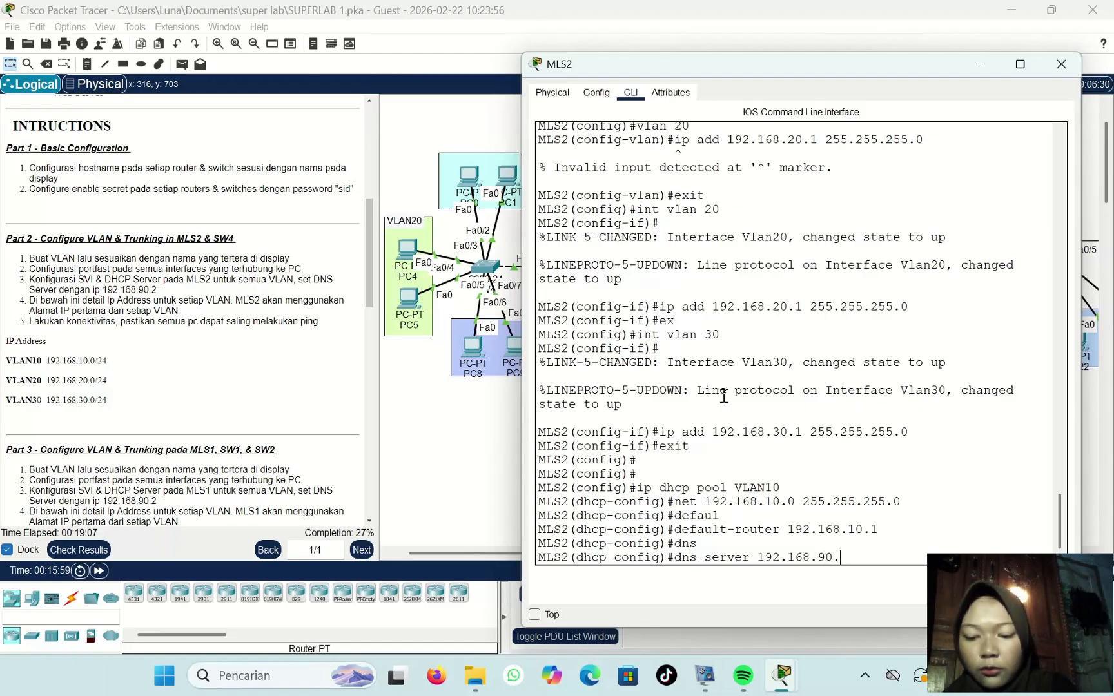
text(.2)
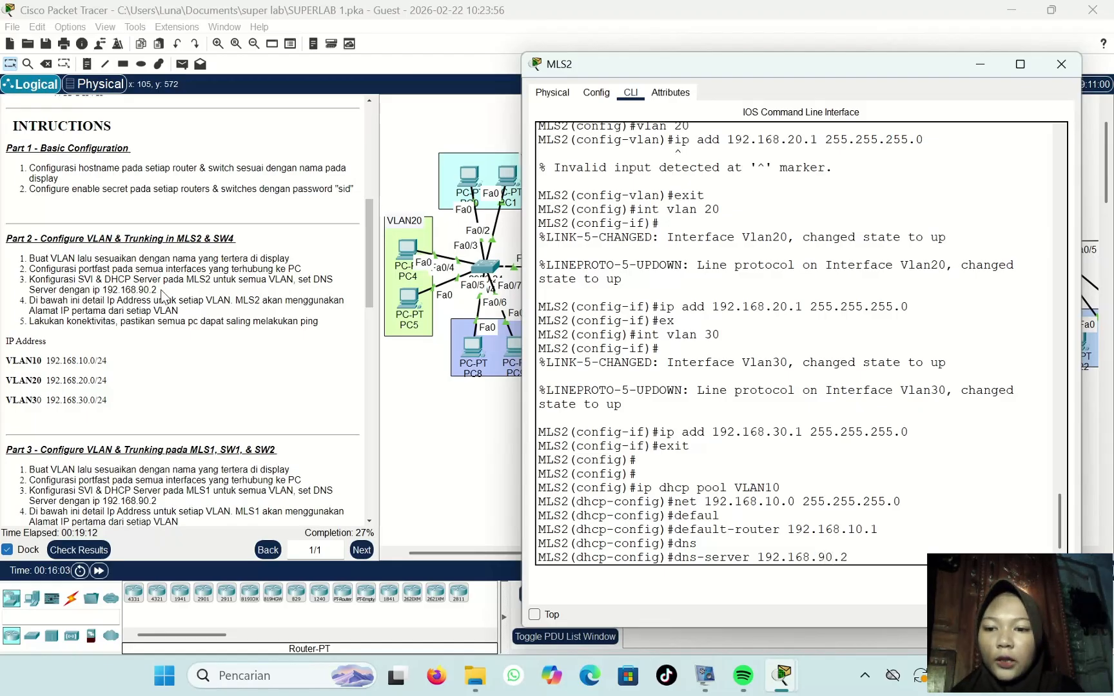
mouse_move(159, 290)
mouse_down()
mouse_move(93, 291)
mouse_move(149, 291)
mouse_up()
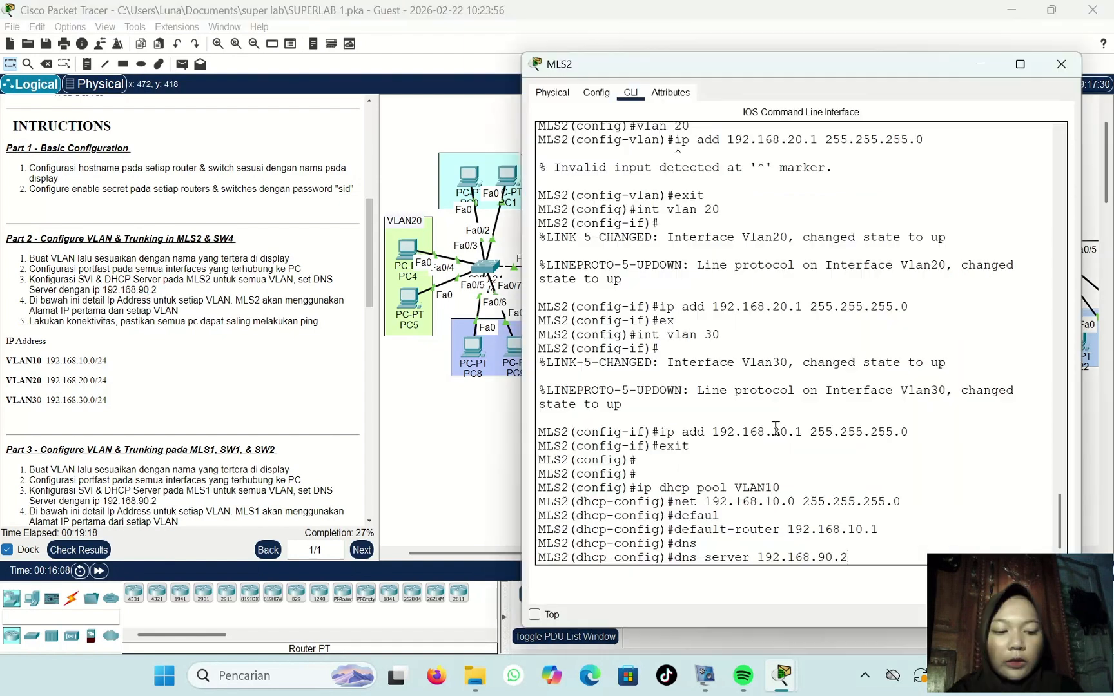
key(Return)
text(ex)
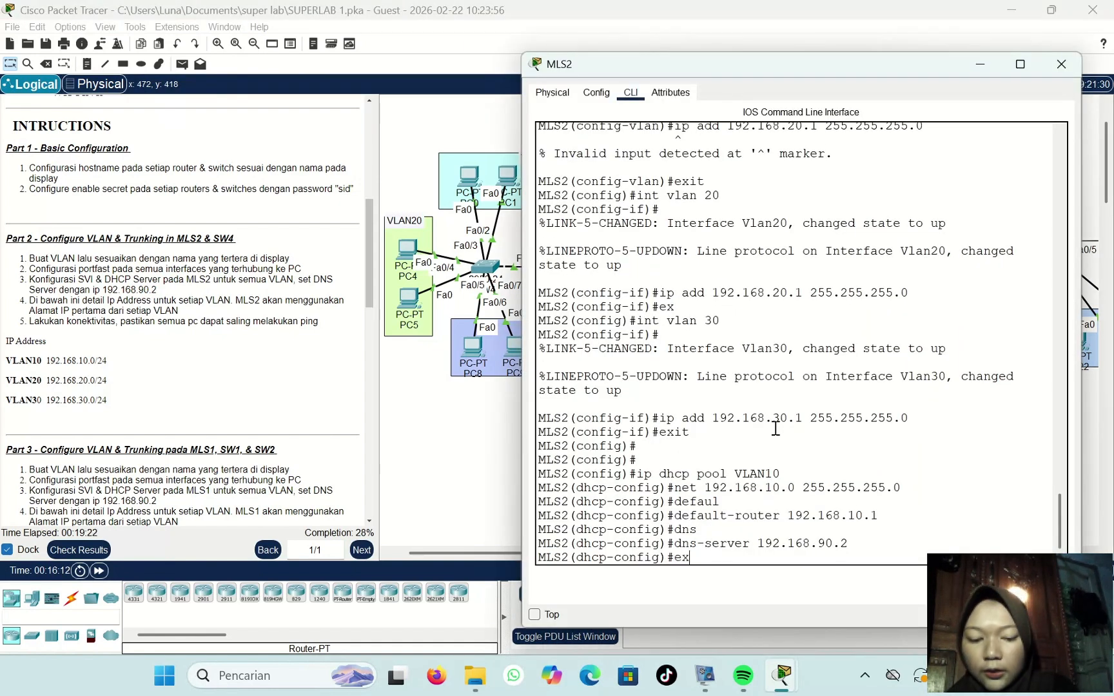
text(it)
key(Return)
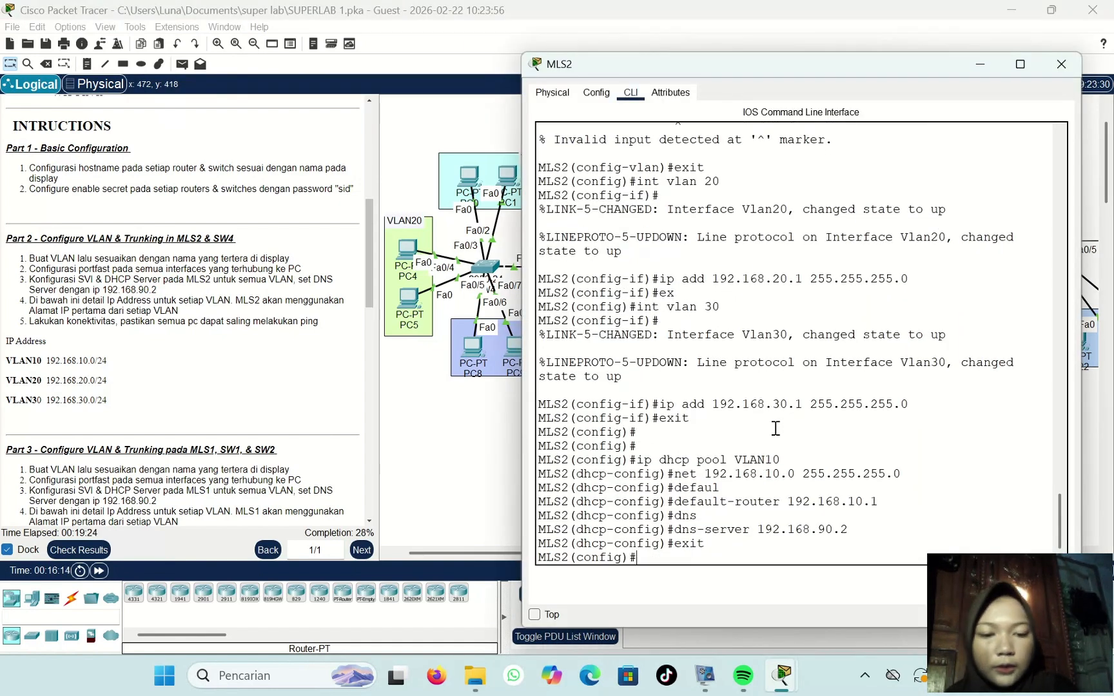
key(Return)
Step: Create DHCP pool VLAN20 with network 192.168.20.0 255.255.255.0
key(Up)
key(Up)
key(Up)
key(Up)
key(Up)
key(Up)
key(Up)
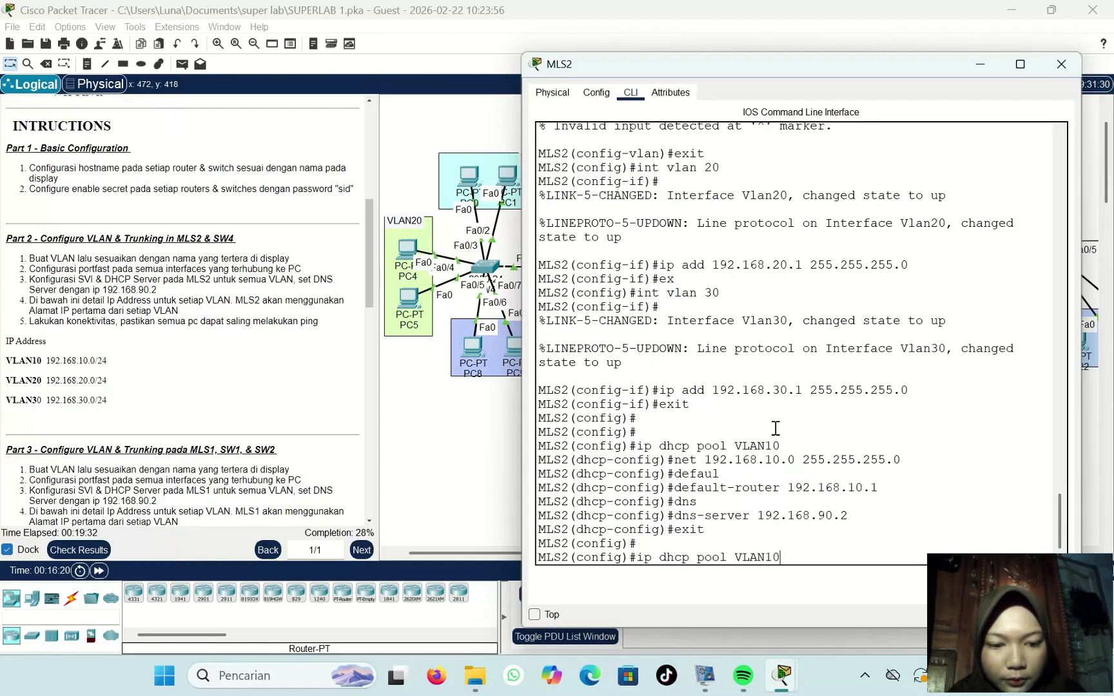
key(BackSpace)
text(20)
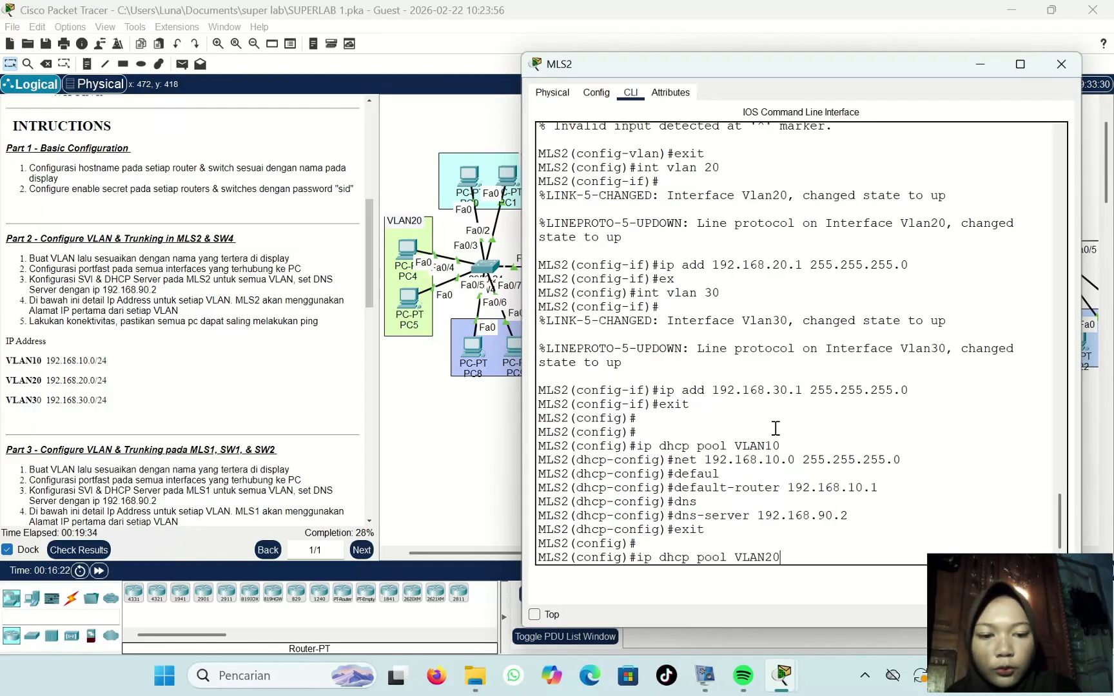
key(Return)
key(Up)
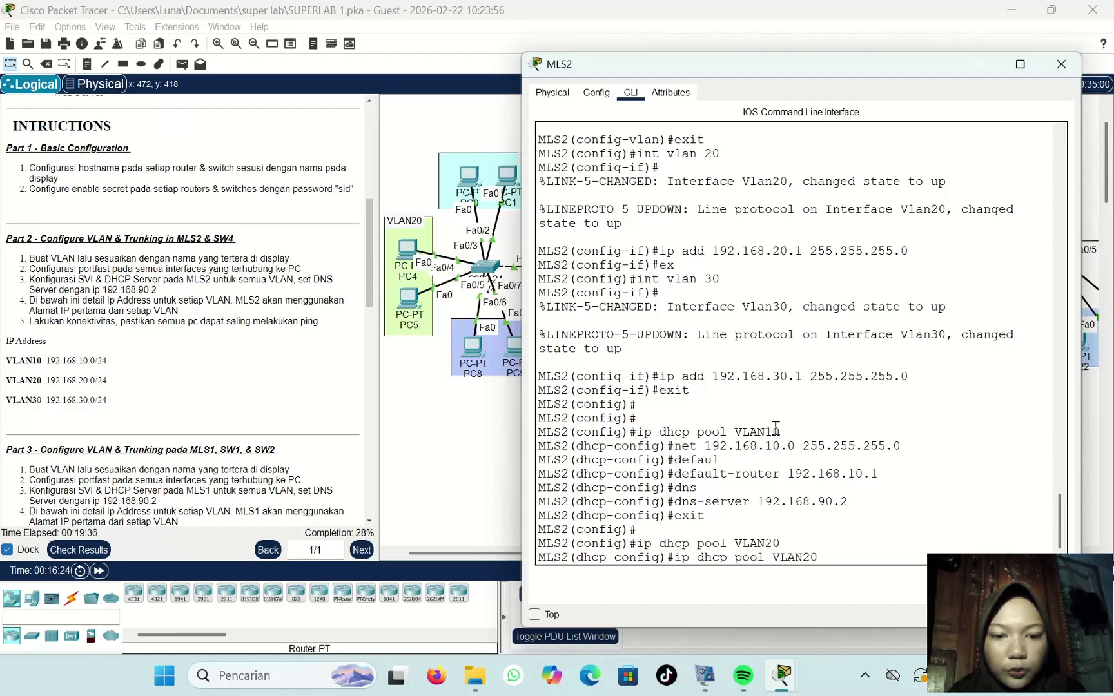
key(Up)
key(Up)
key(Up)
key(Up)
key(Up)
key(Up)
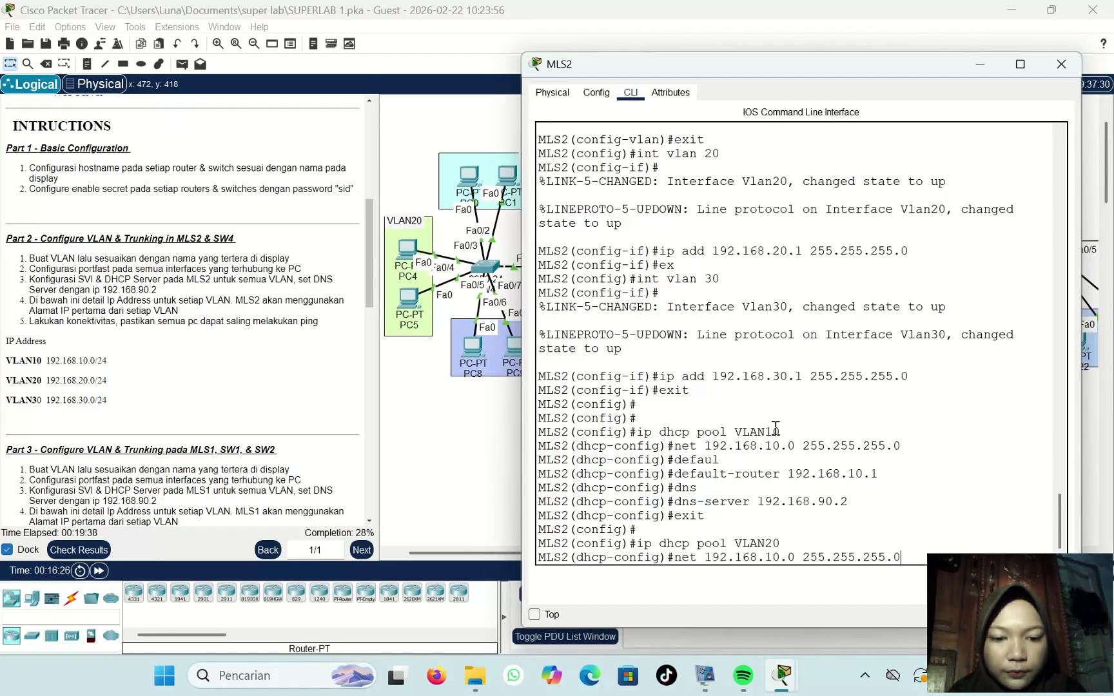
key(Left)
key(Left)
key(Left)
key(Left)
key(Left)
key(Left)
key(Left)
key(Left)
key(Left)
key(Left)
key(Left)
key(Left)
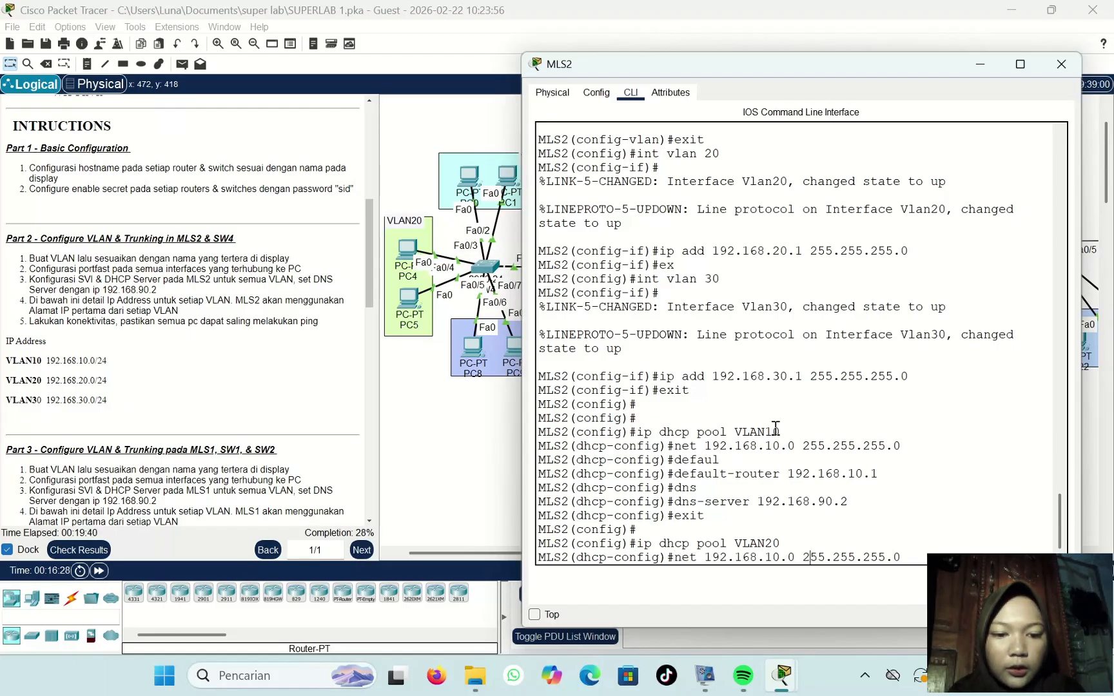
key(Left)
key(Left)
key(BackSpace)
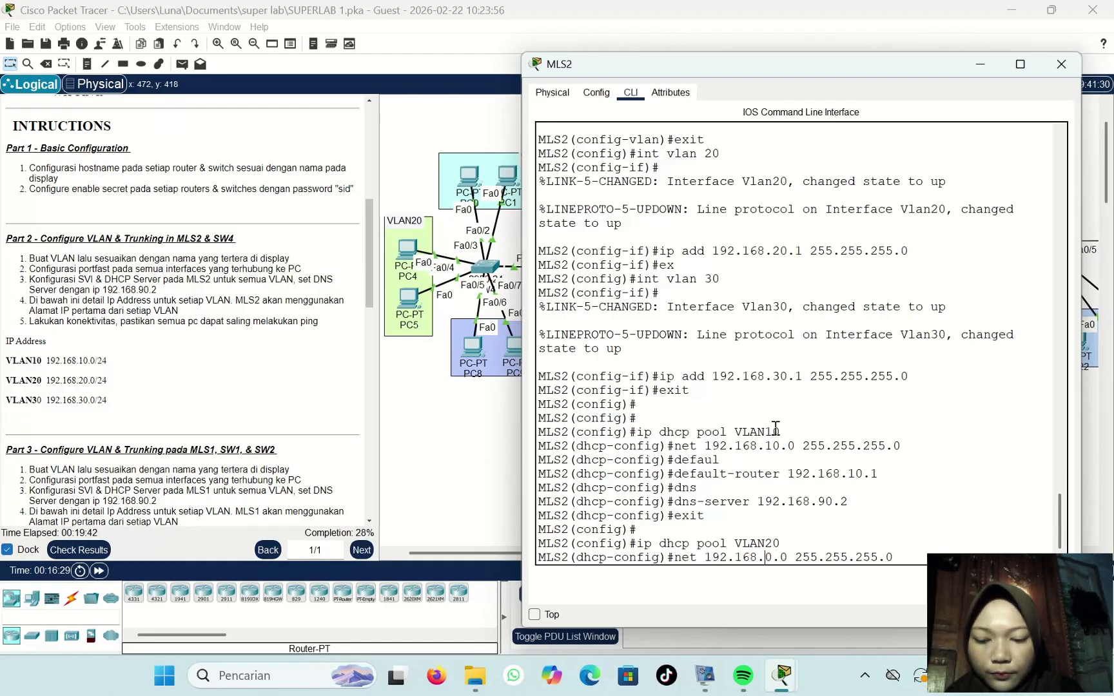
text(2)
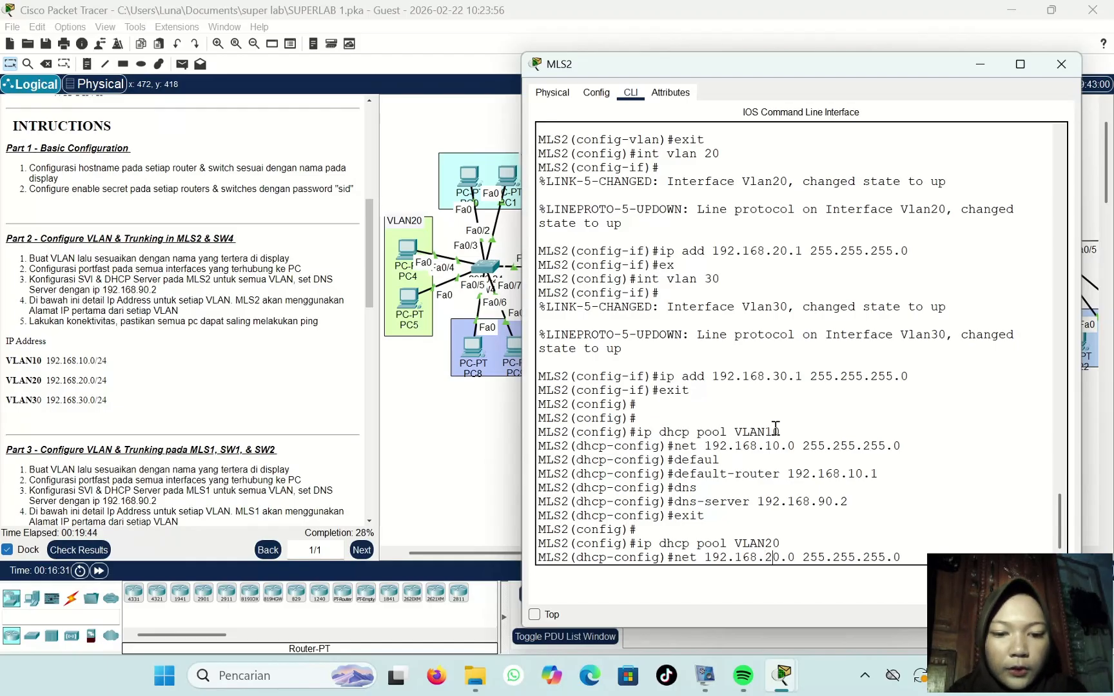
key(Return)
Step: Give pool VLAN20 default router 192.168.20.1 and DNS server 192.168.90.2, then exit
key(Up)
key(Up)
key(Up)
key(Up)
key(Up)
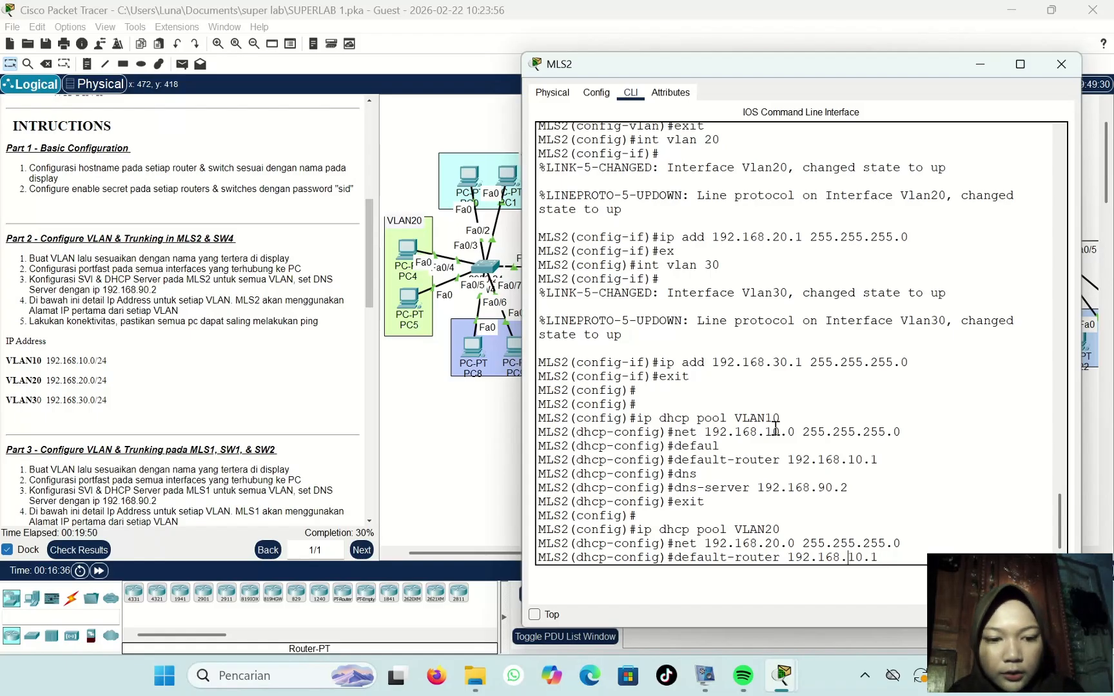
key(BackSpace)
text(2)
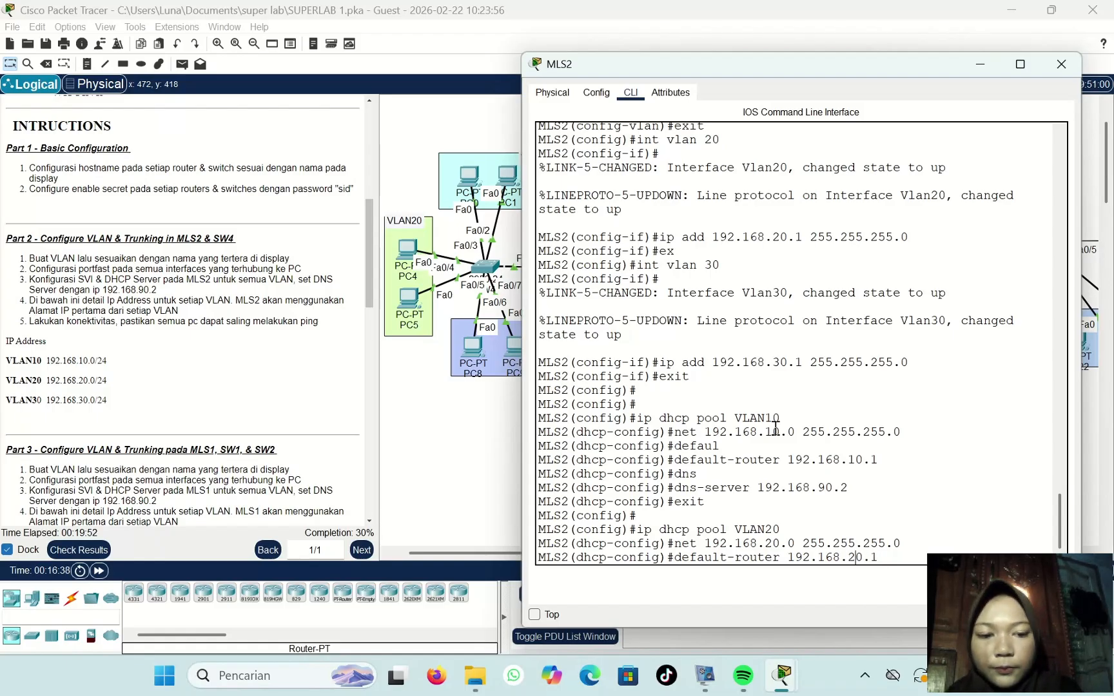
key(Return)
key(Up)
key(Up)
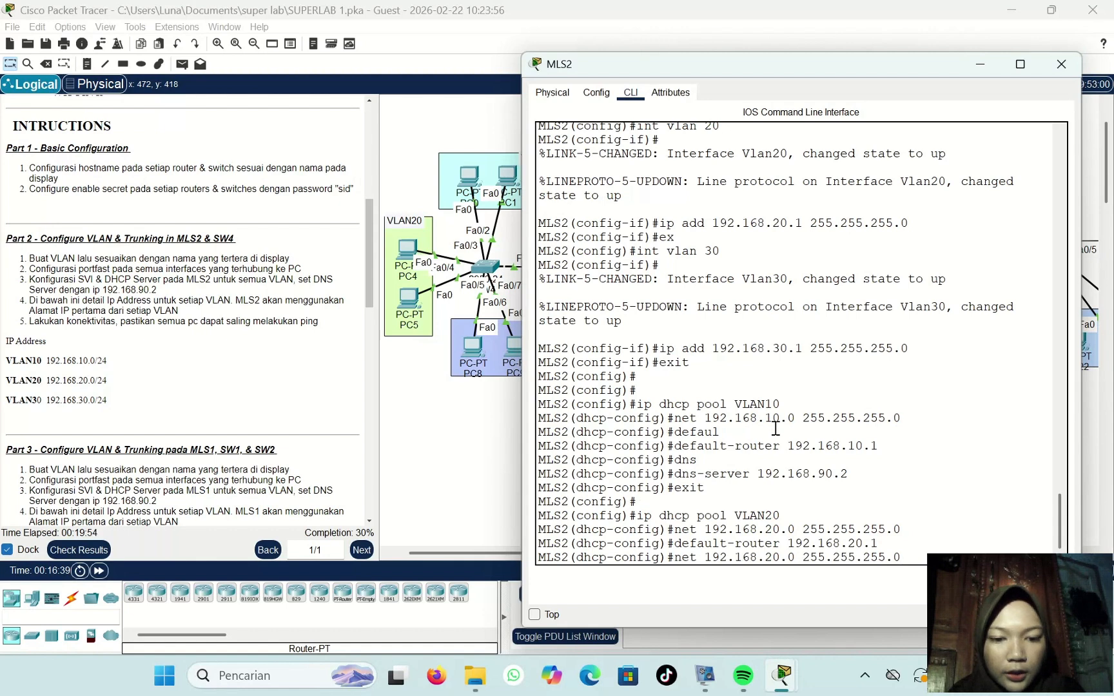
key(Up)
key(Up)
key(Down)
key(Down)
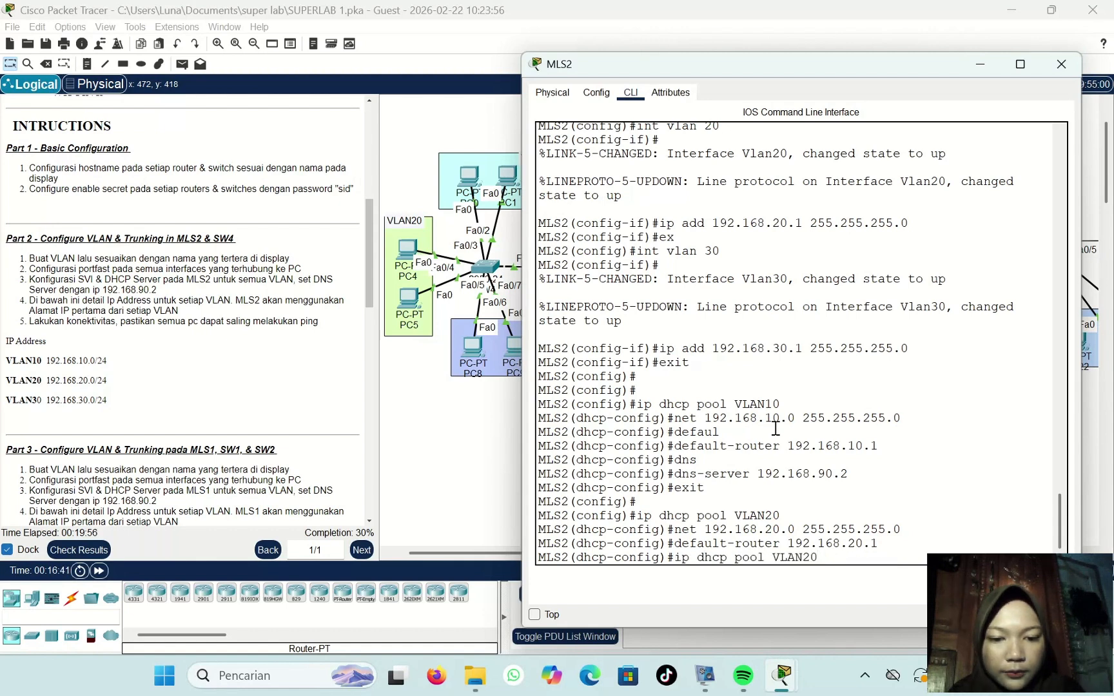
key(Down)
key(Up)
key(Up)
key(Up)
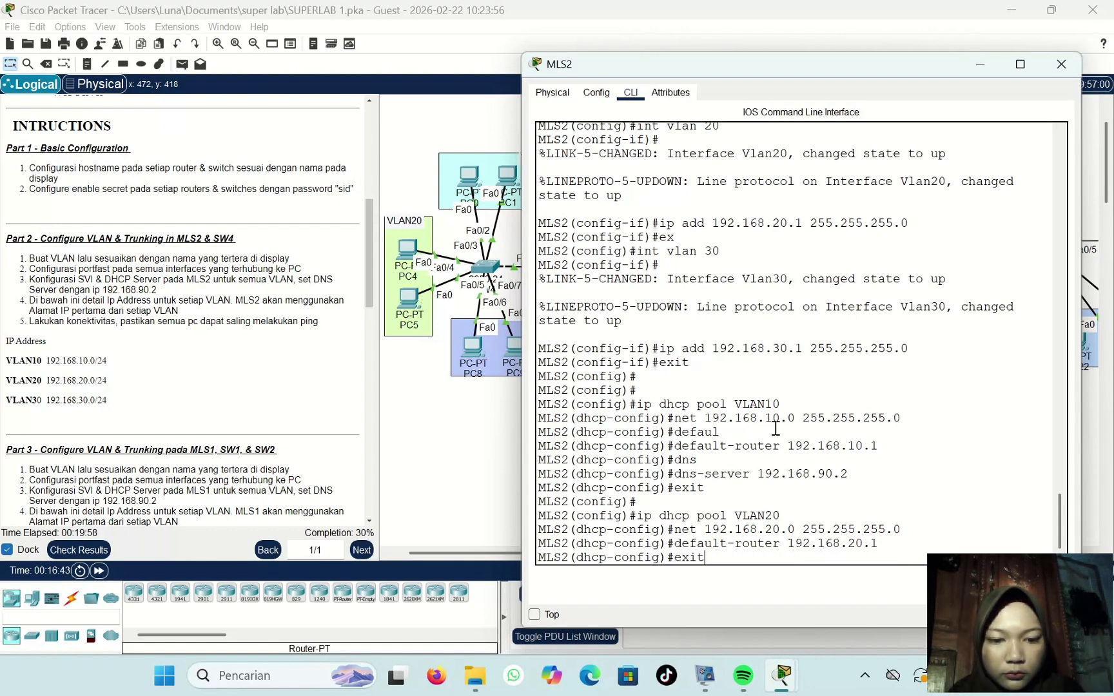
key(Up)
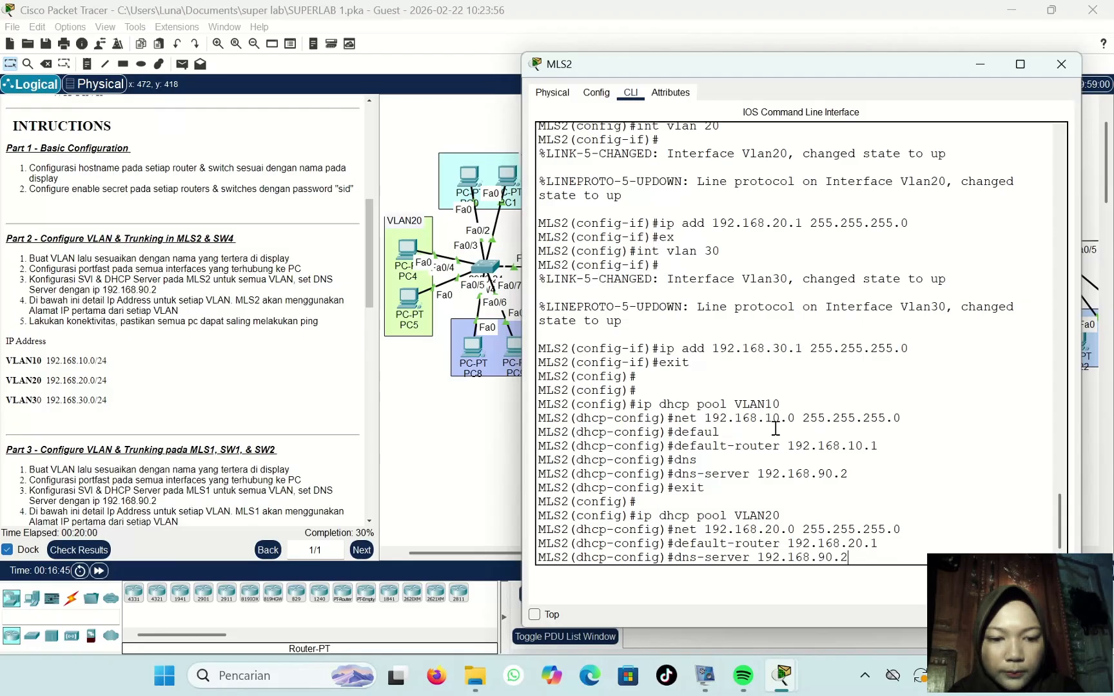
key(Return)
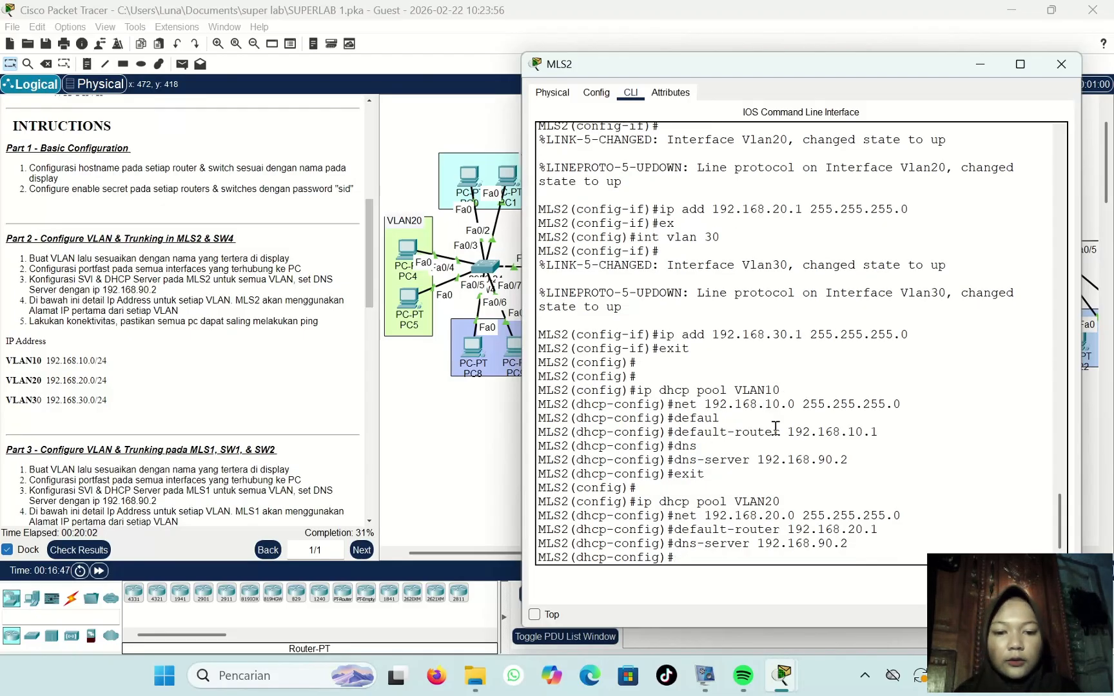
text(exit)
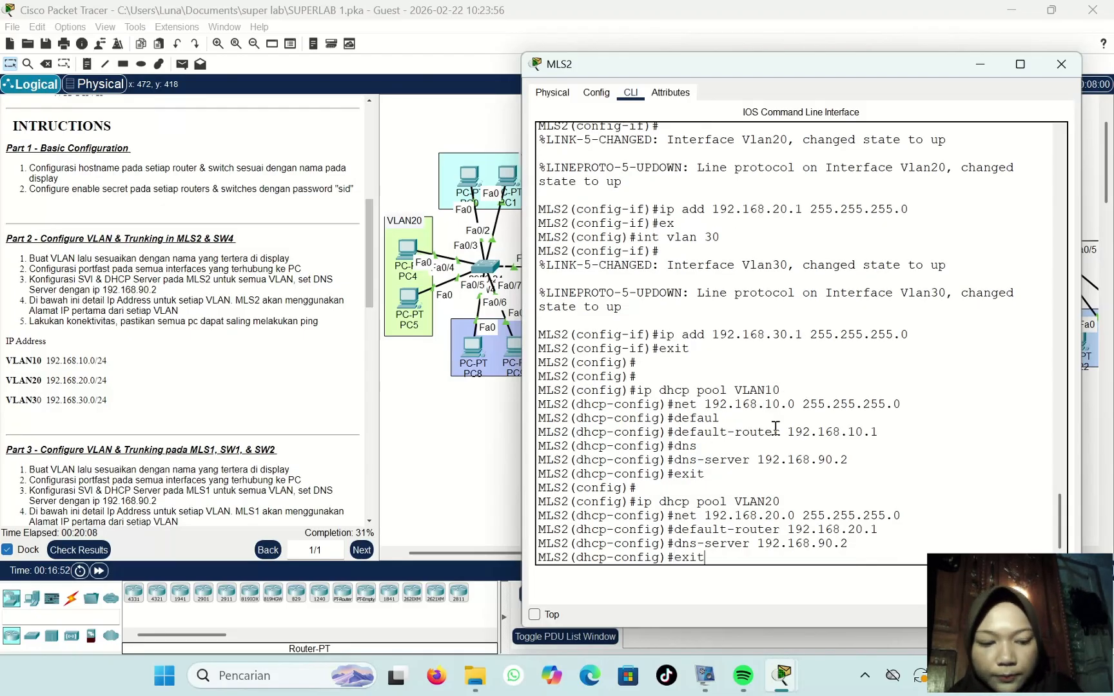
key(Return)
key(Return)
key(Up)
key(Up)
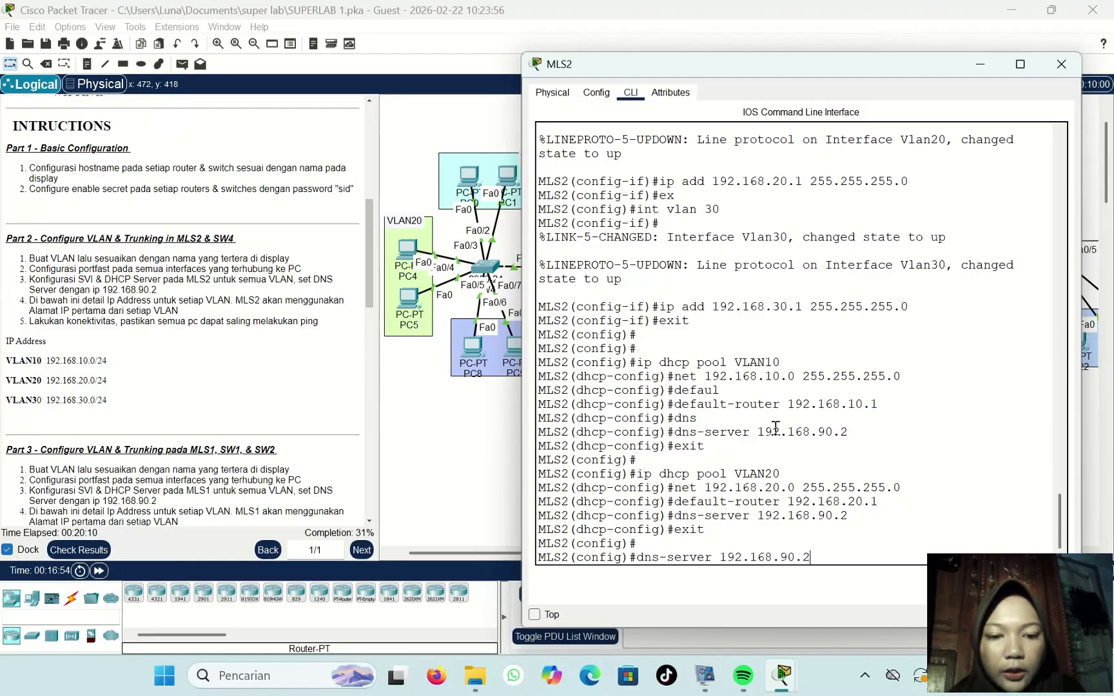
key(Up)
key(Up)
key(Up)
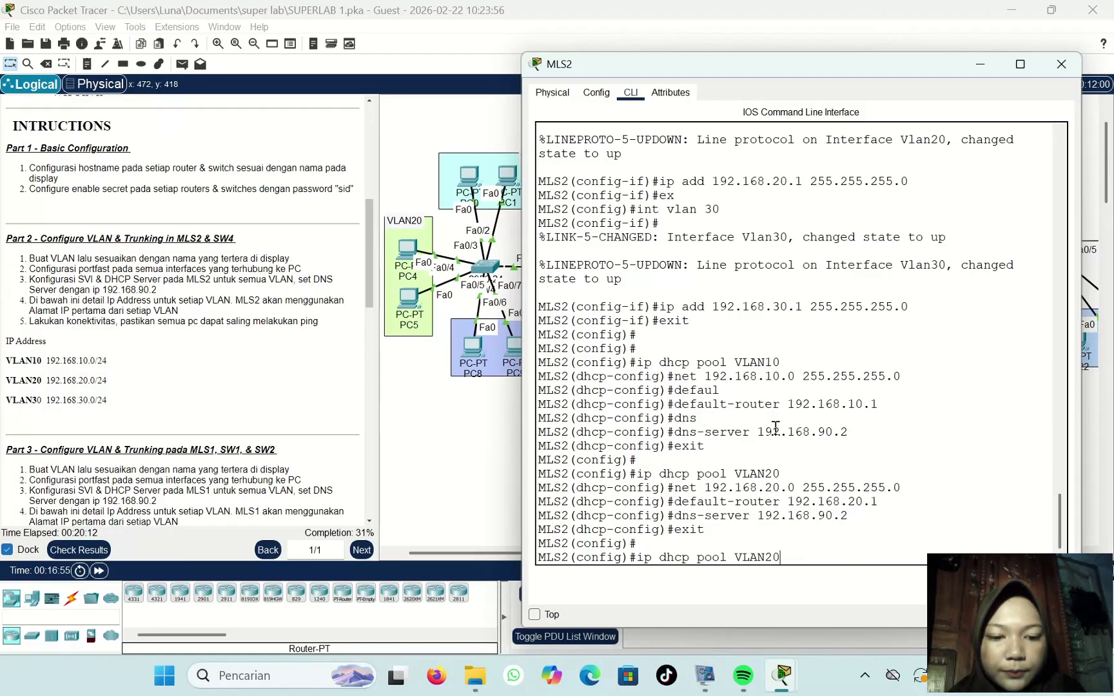
Step: Create DHCP pool VLAN30 with network 192.168.30.0 255.255.255.0
key(BackSpace)
key(BackSpace)
text(3)
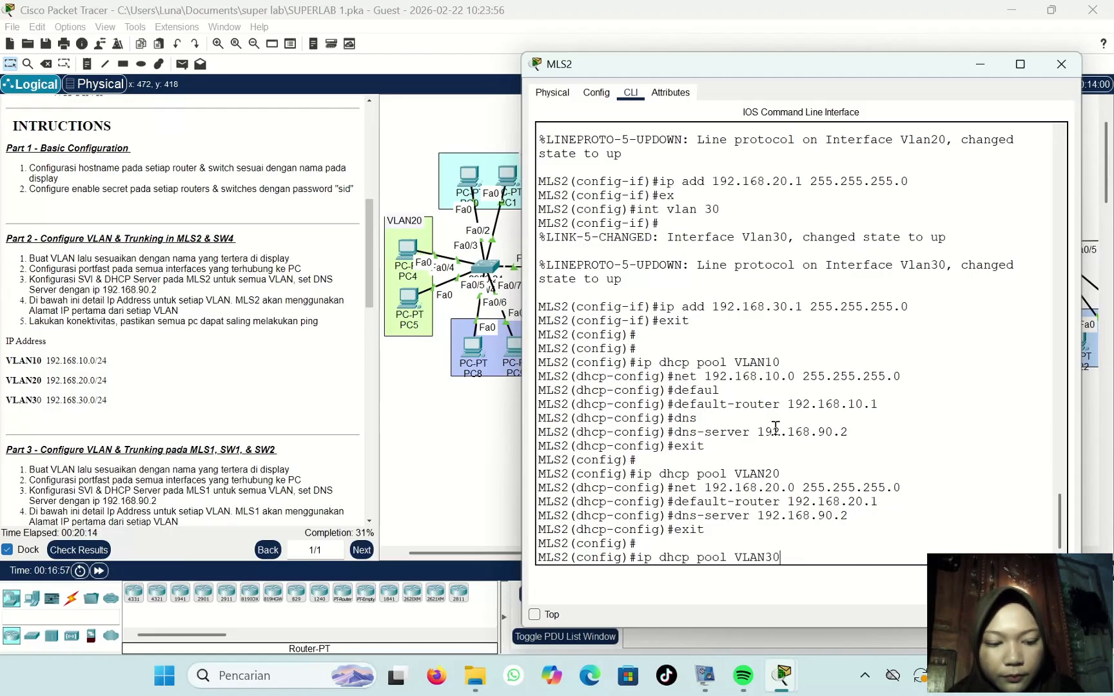
key(Return)
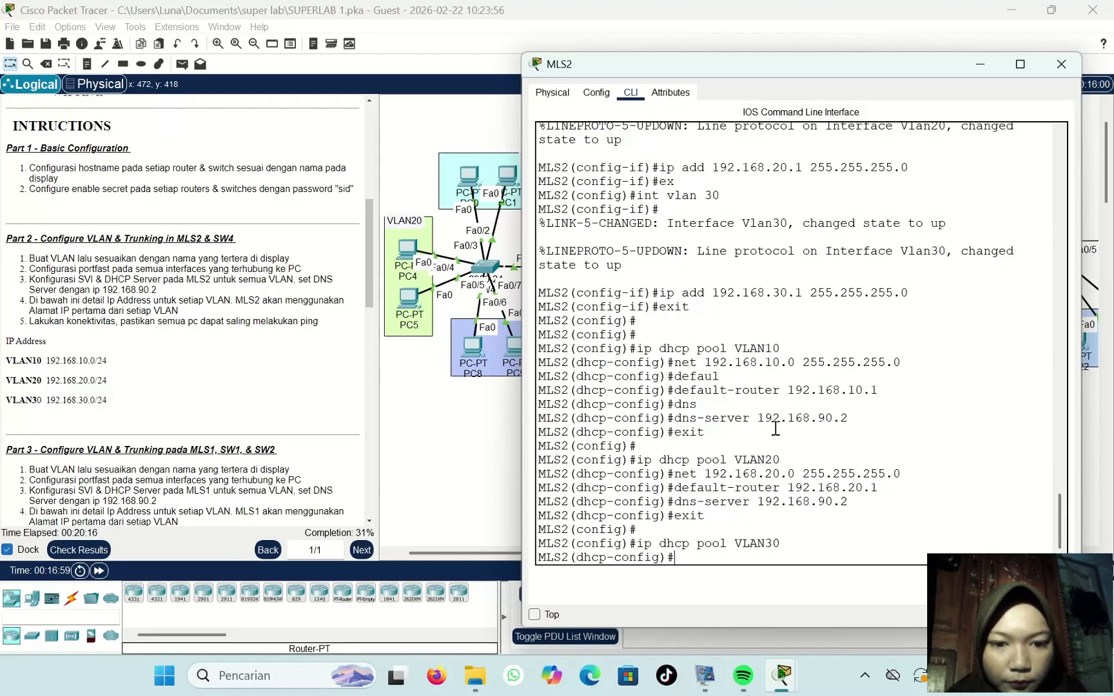
key(Up)
key(Up)
key(Up)
key(Up)
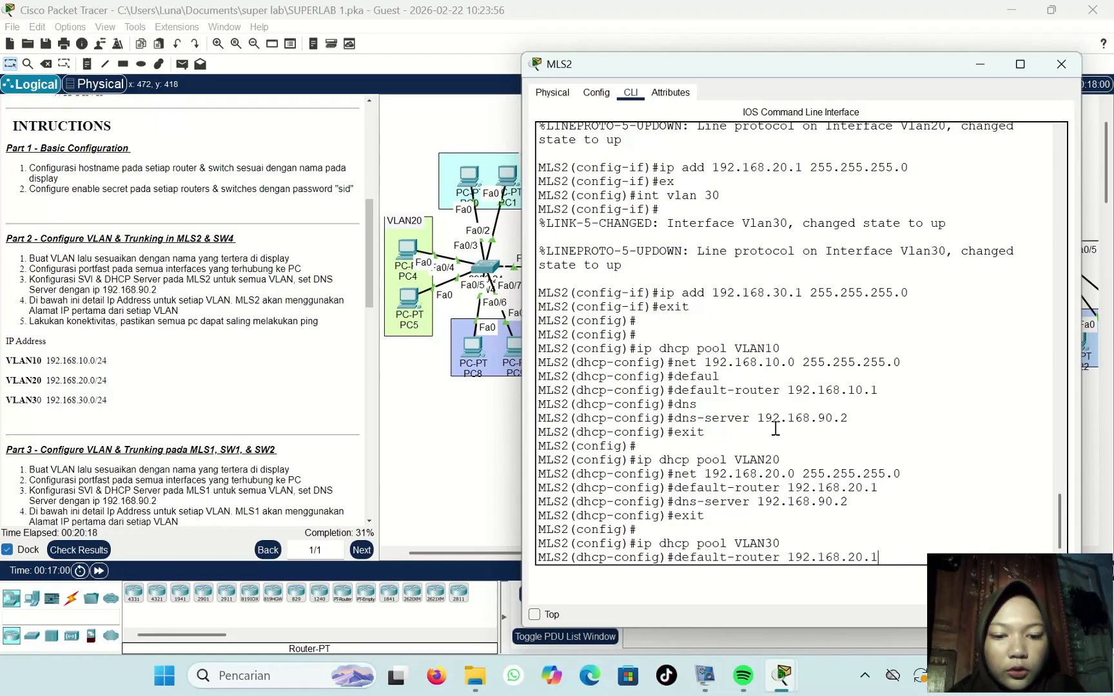
key(Up)
key(Down)
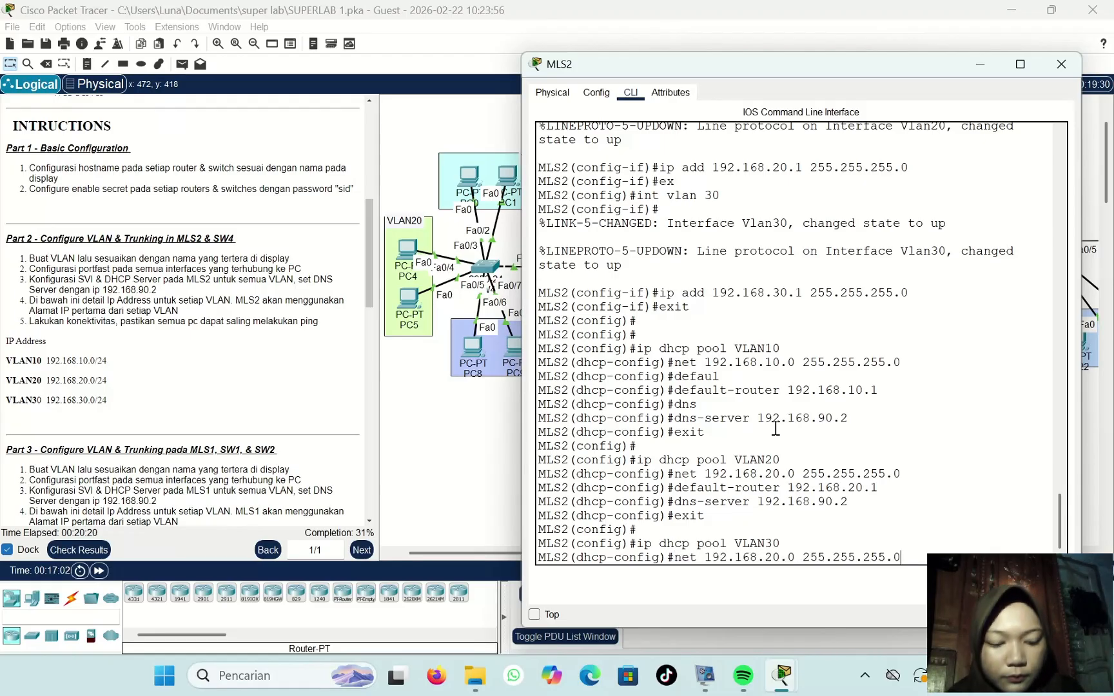
key(Left)
key(Left)
key(Left)
key(Left)
key(Left)
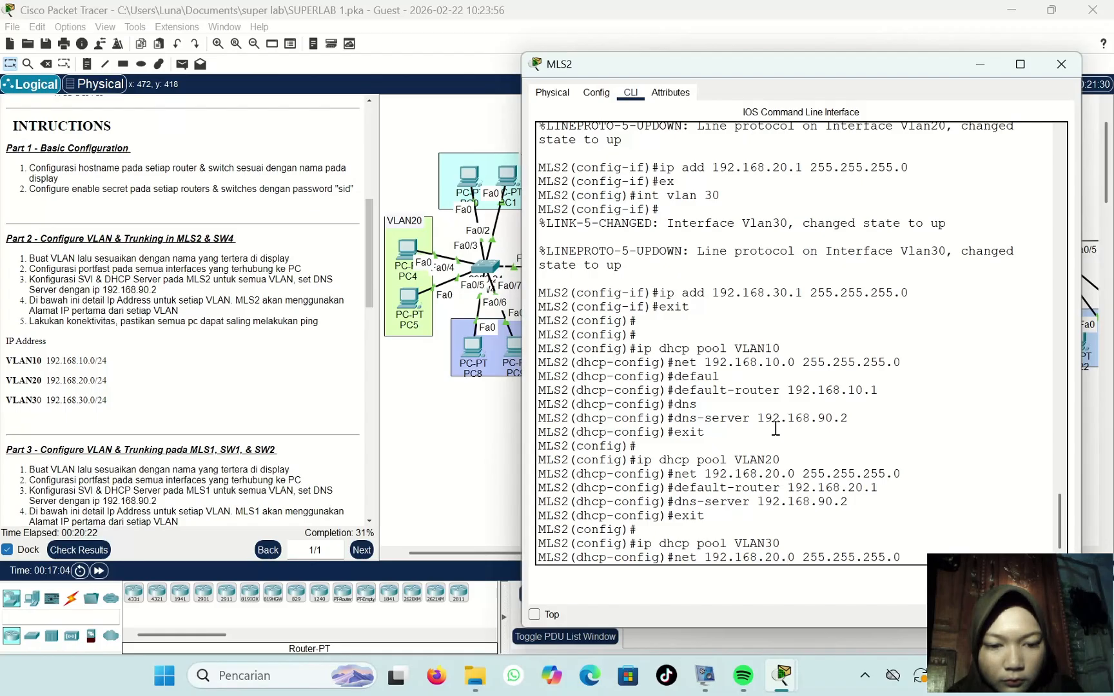
key(BackSpace)
text(3)
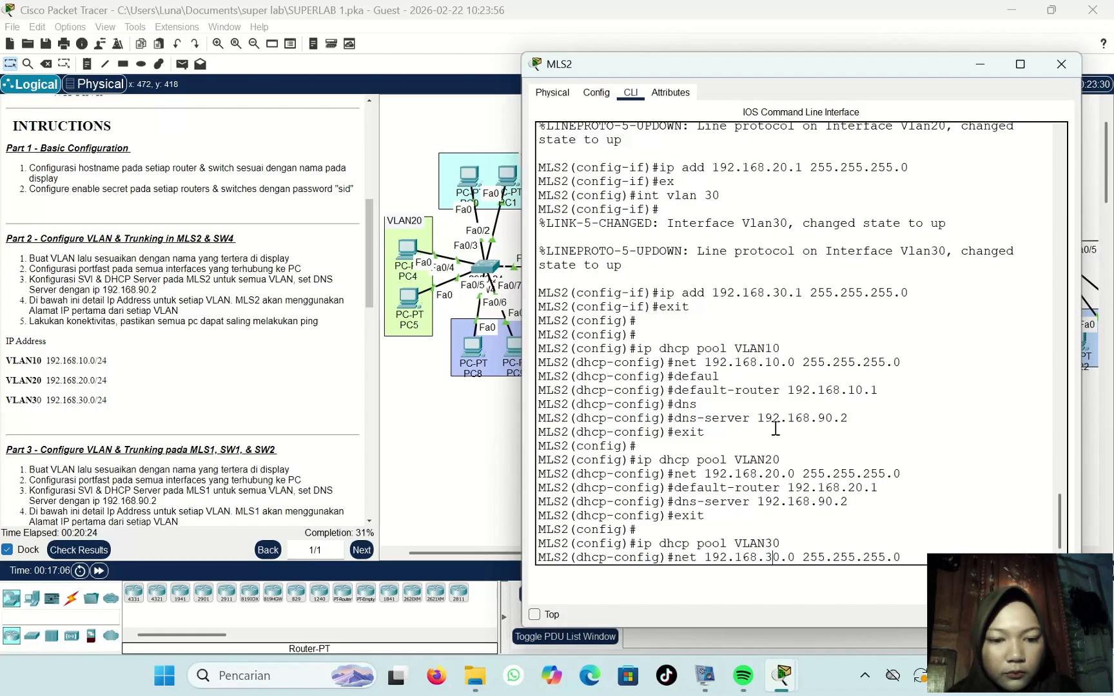
key(Return)
Step: Give pool VLAN30 default router 192.168.30.1 and DNS server 192.168.90.2
key(Up)
key(Up)
key(Up)
key(Up)
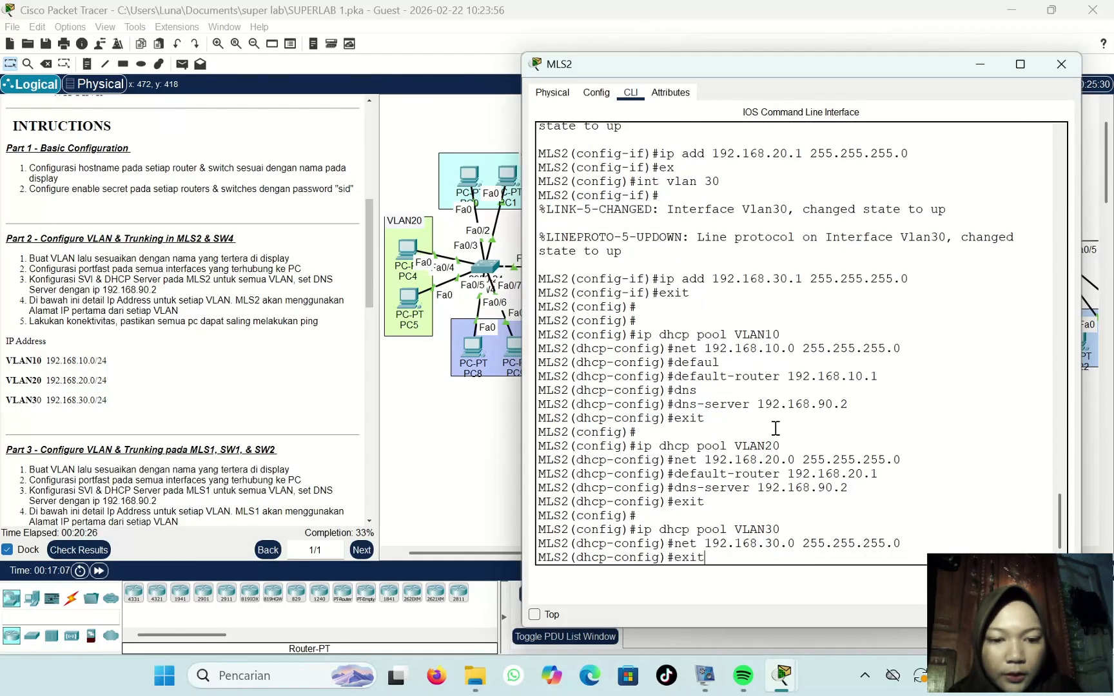
key(Up)
key(Left)
key(Left)
key(Left)
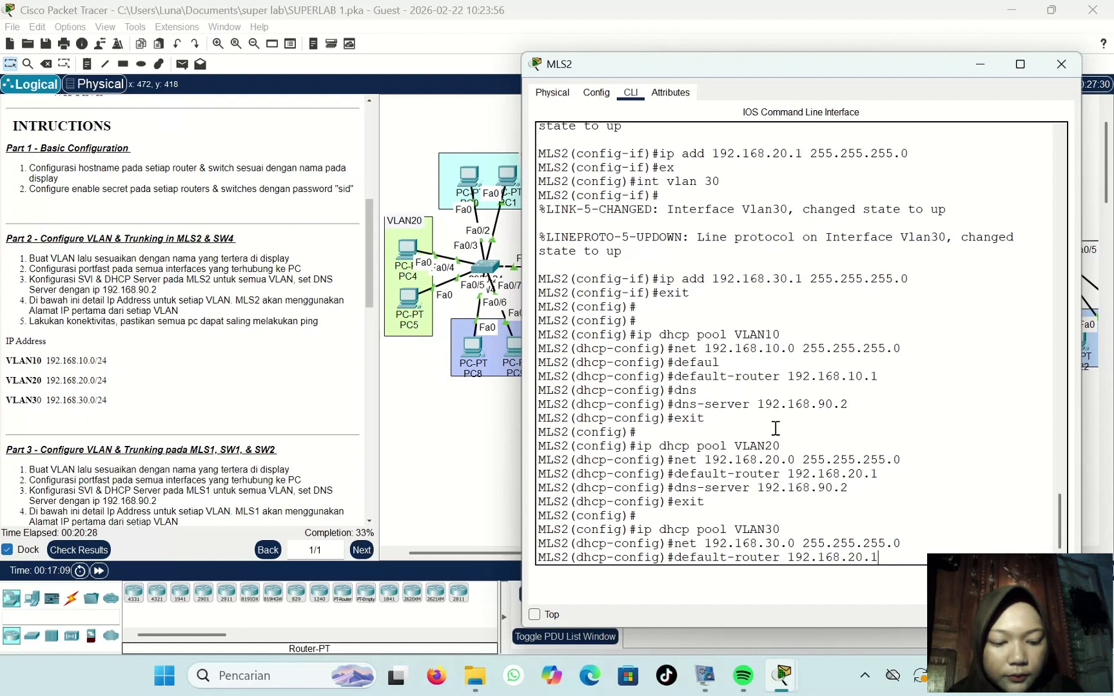
key(BackSpace)
text(3)
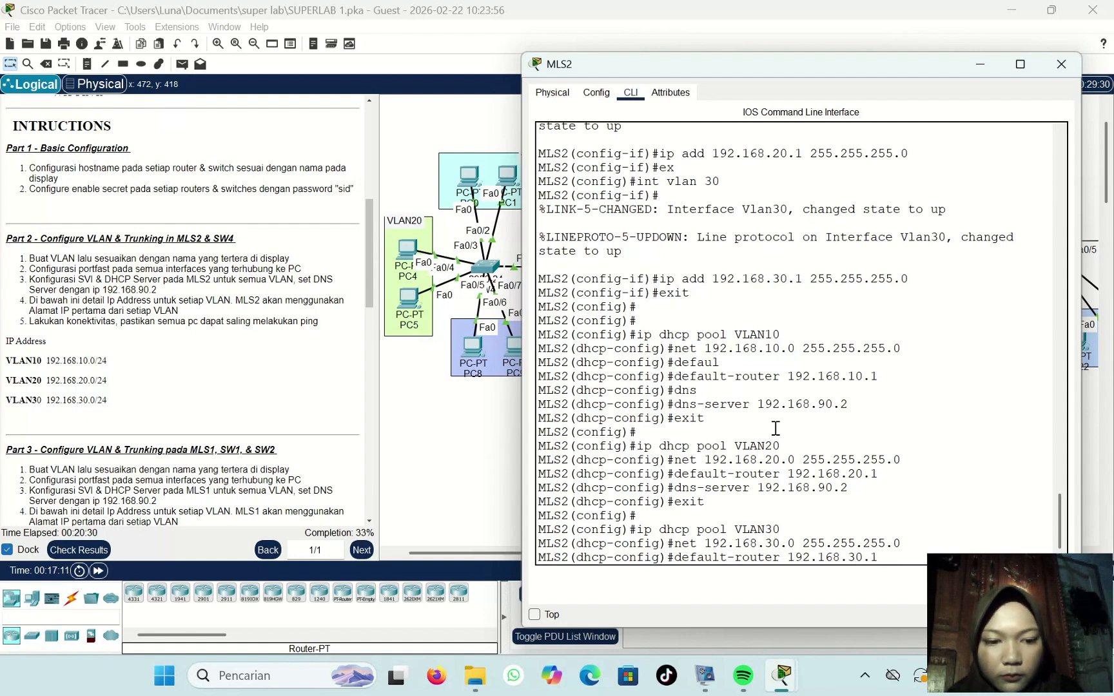
key(Return)
key(Up)
key(Up)
key(Up)
key(Up)
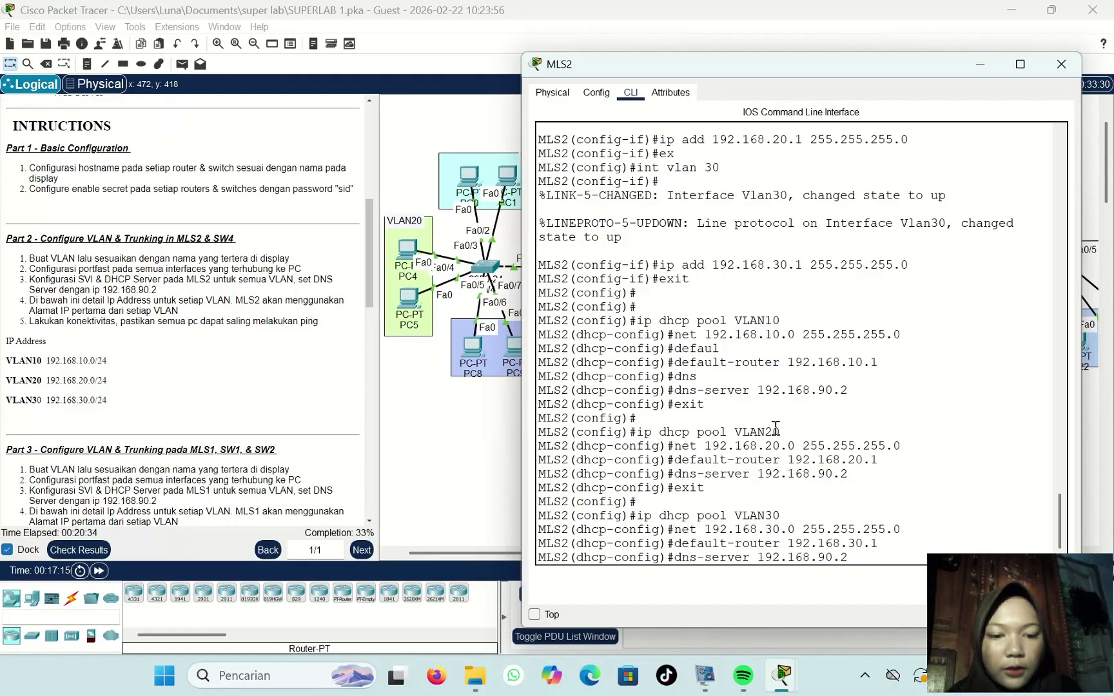
key(Return)
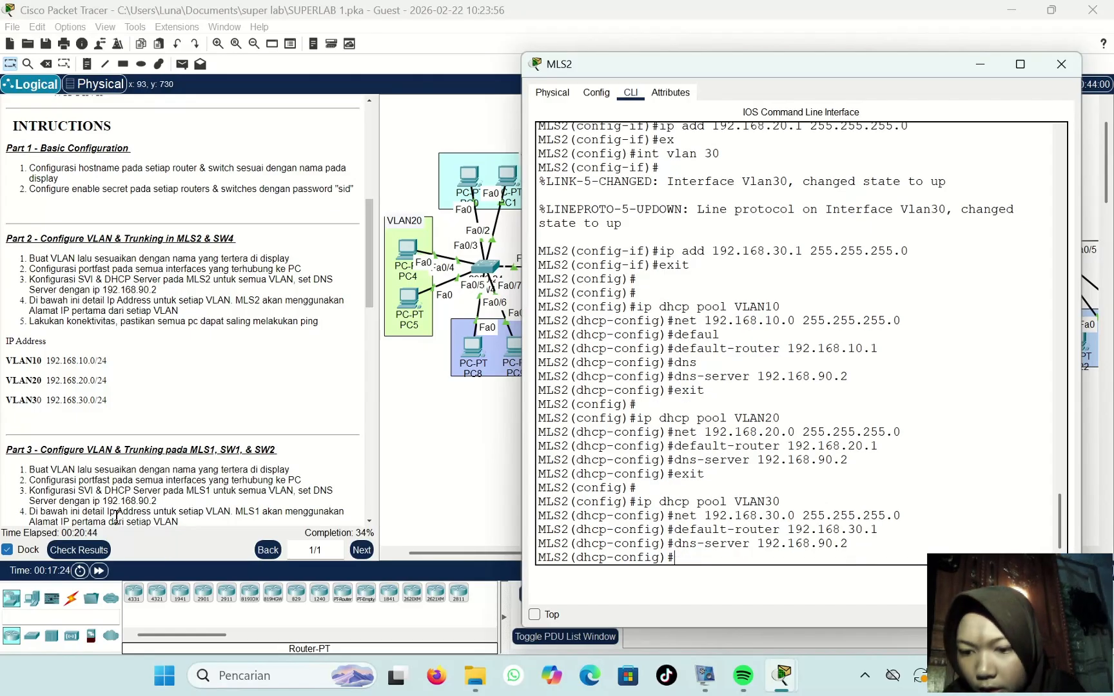
Step: Check the lab results and review the assessment items still marked incorrect
click(81, 551)
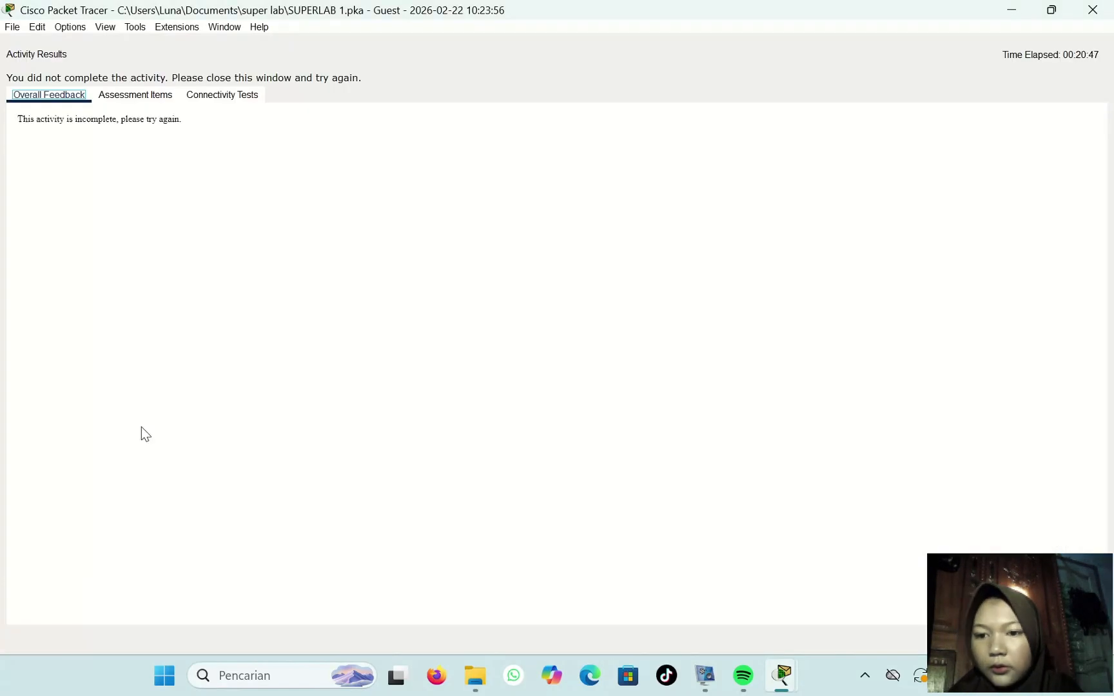
click(136, 96)
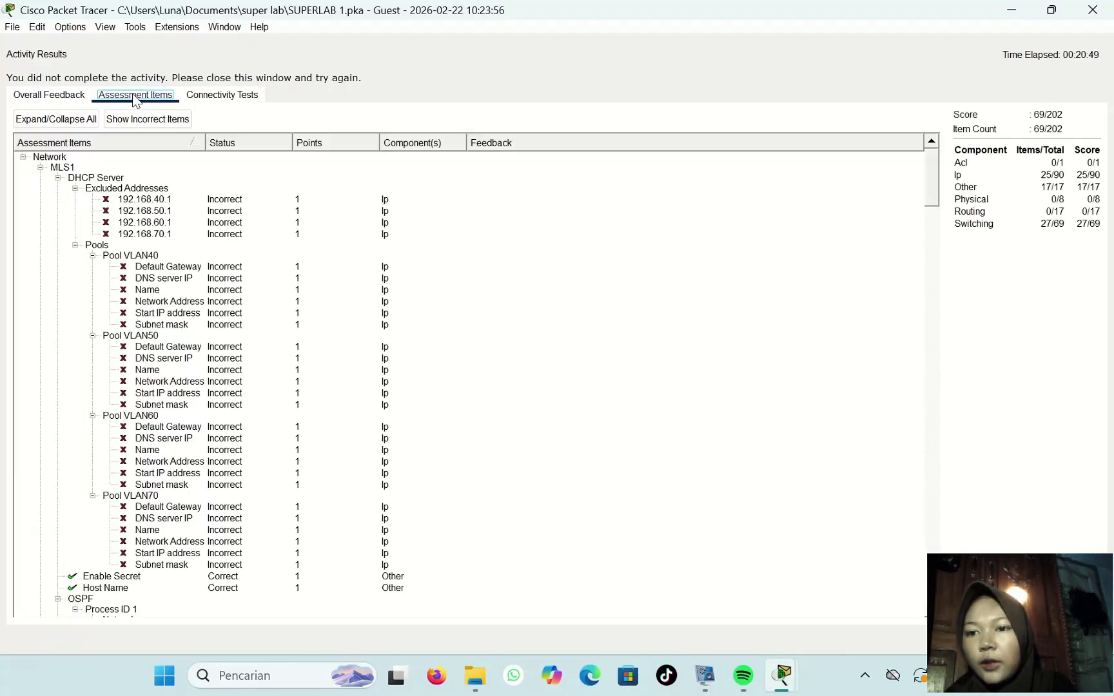
scroll(141, 471, down, 14)
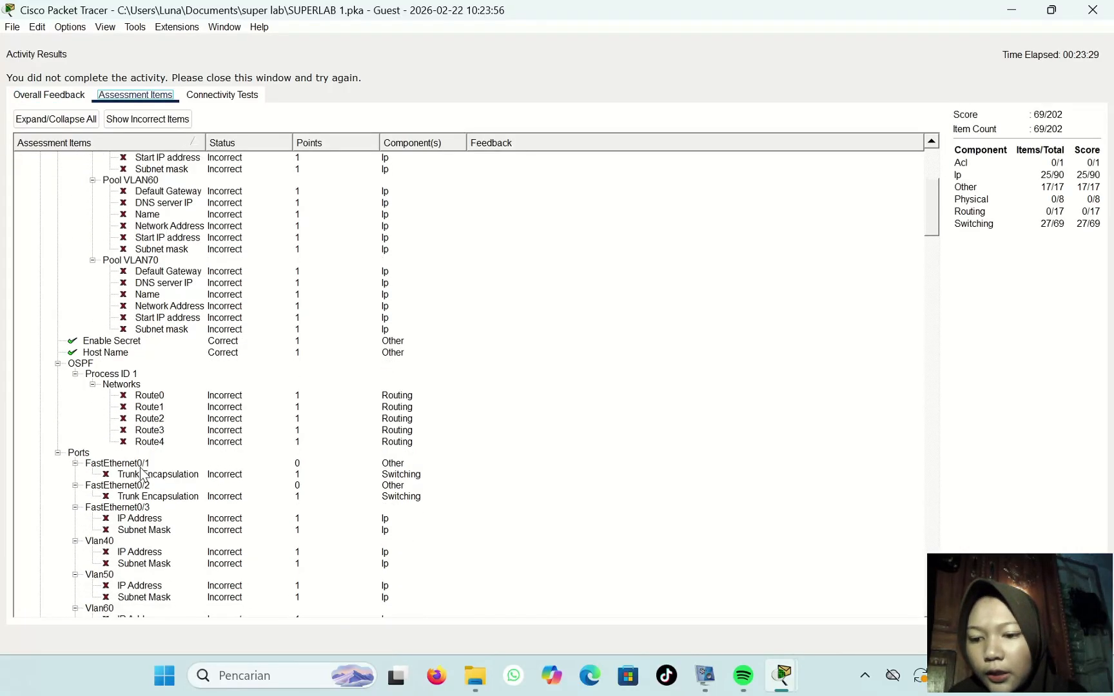
scroll(143, 475, down, 7)
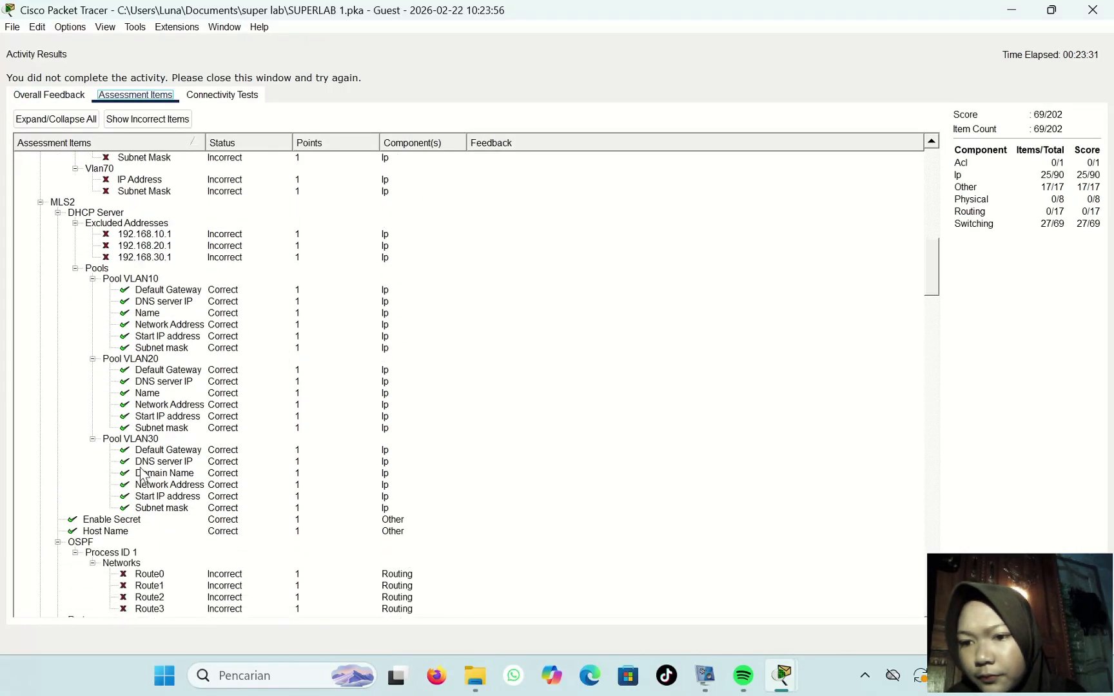
scroll(142, 476, up, 3)
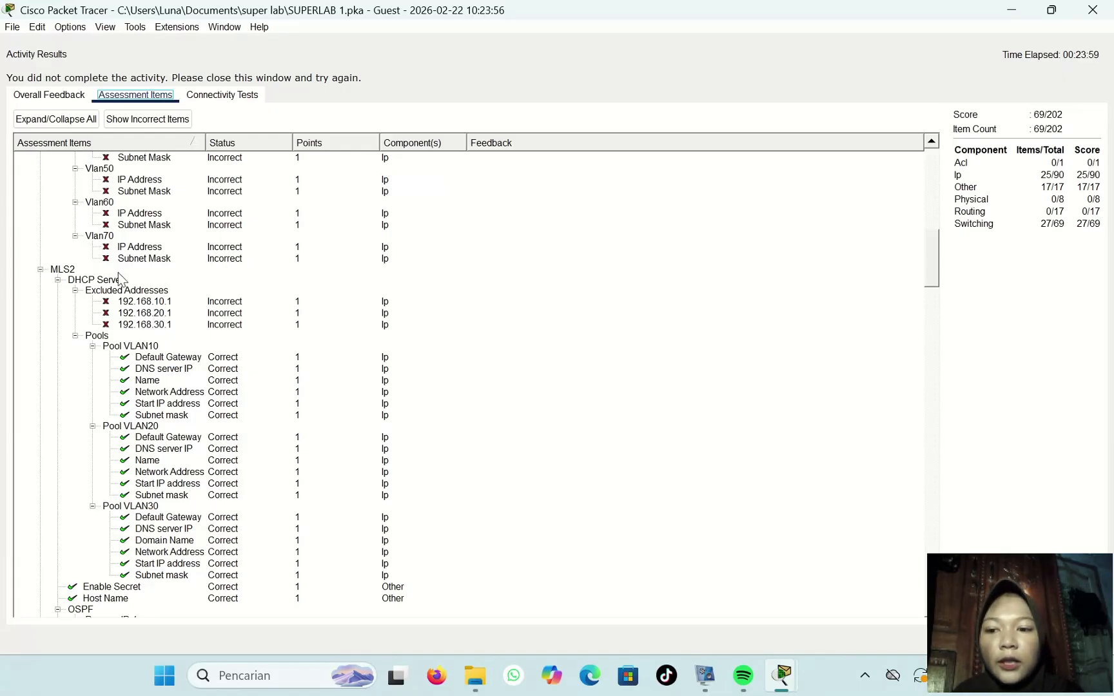
click(1093, 9)
Step: In MLS2's CLI, add DHCP excluded-address entries for 192.168.10.1, 192.168.20.1 and 192.168.30.1
click(568, 385)
text(exit)
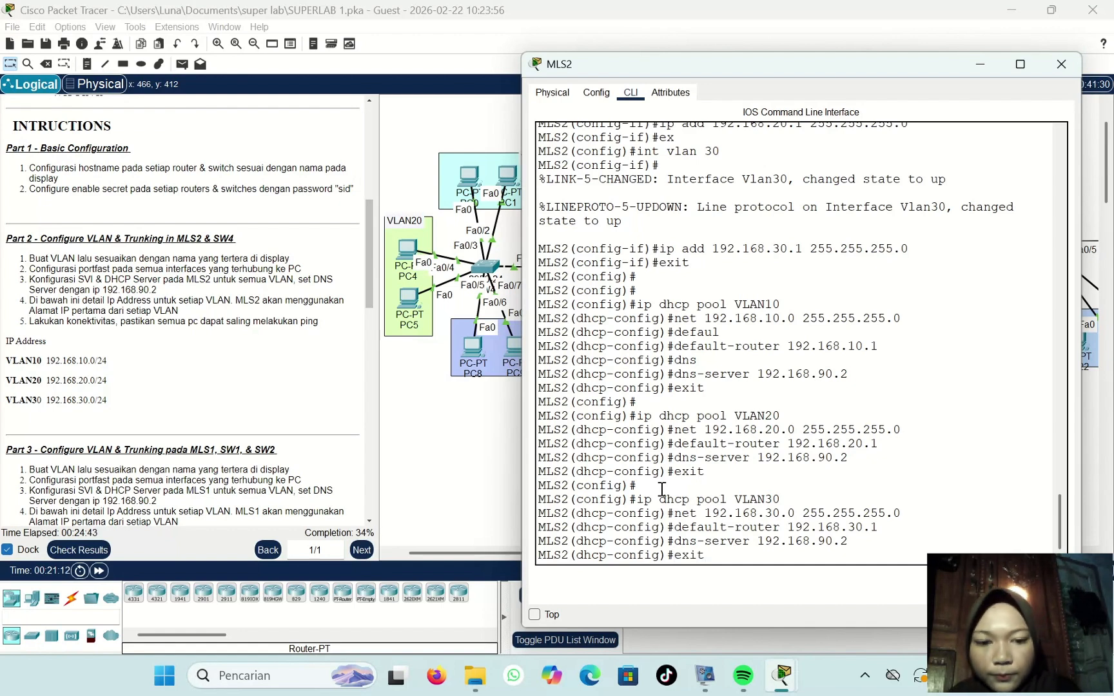
key(Return)
key(Return)
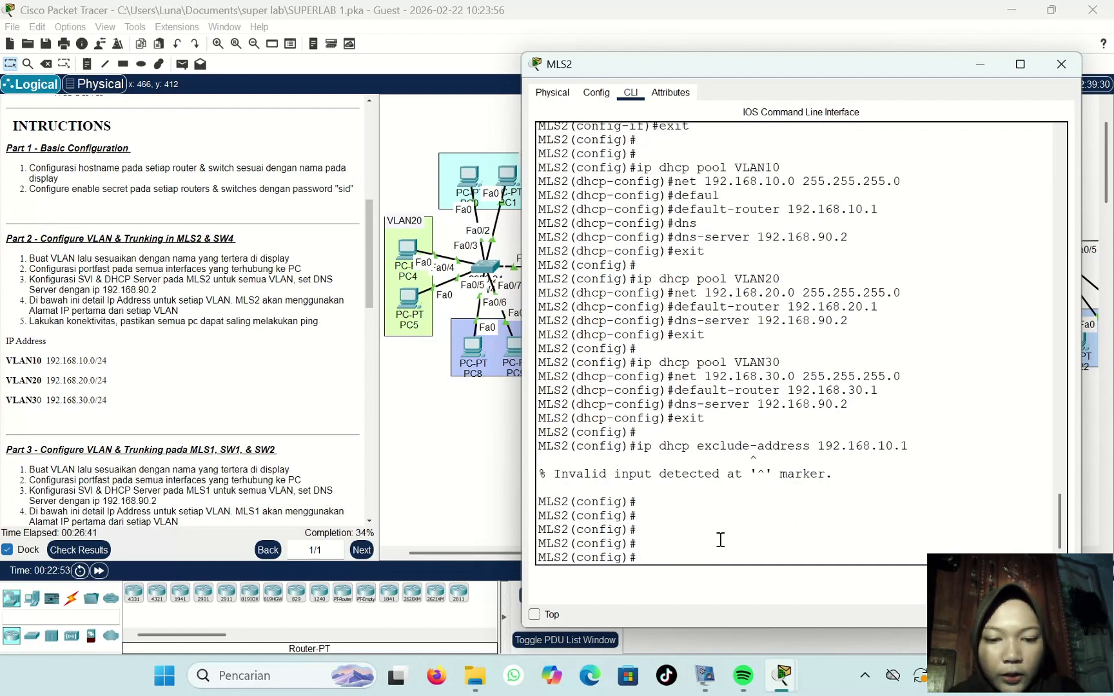
text(ip)
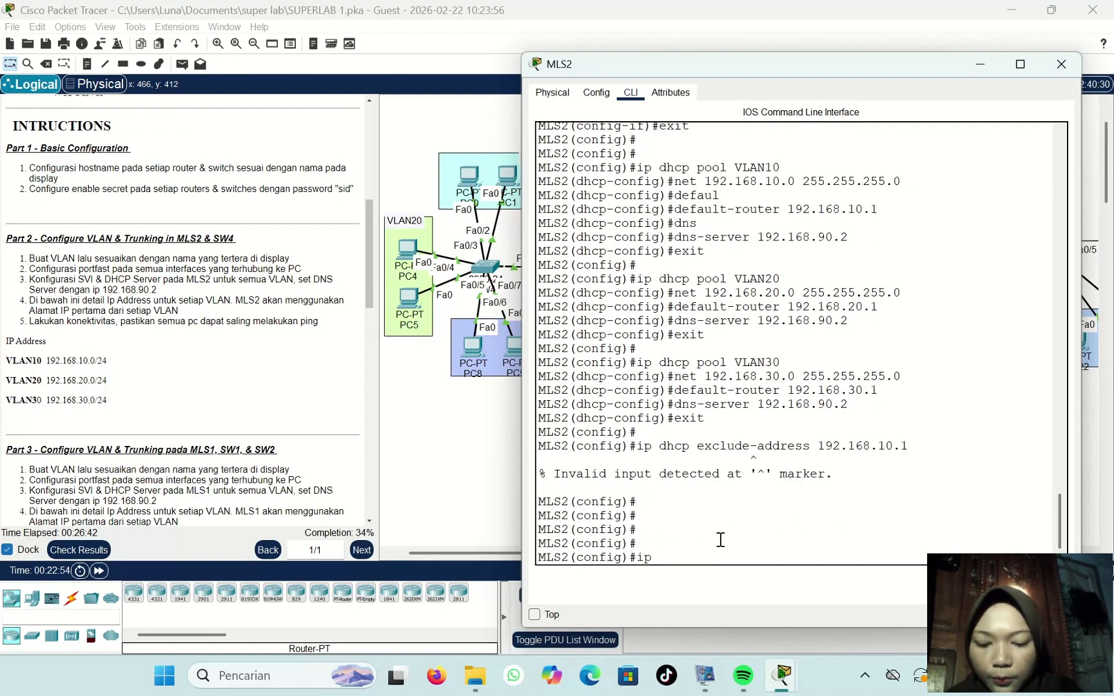
text( dhcp ex)
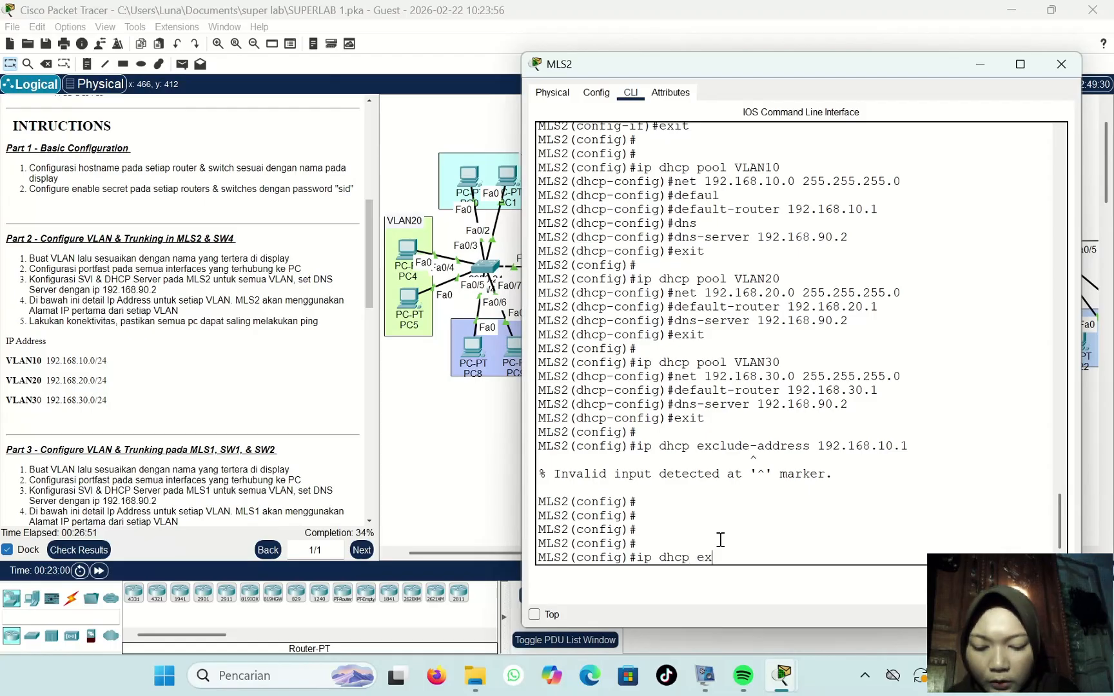
text(cluded)
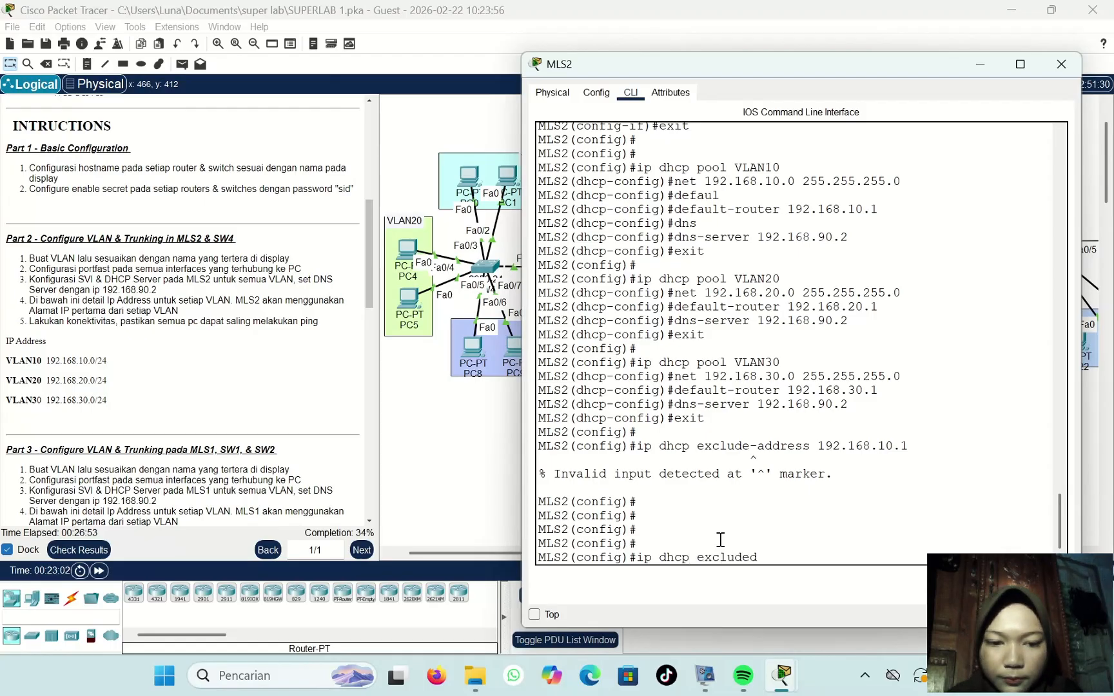
text(-addr)
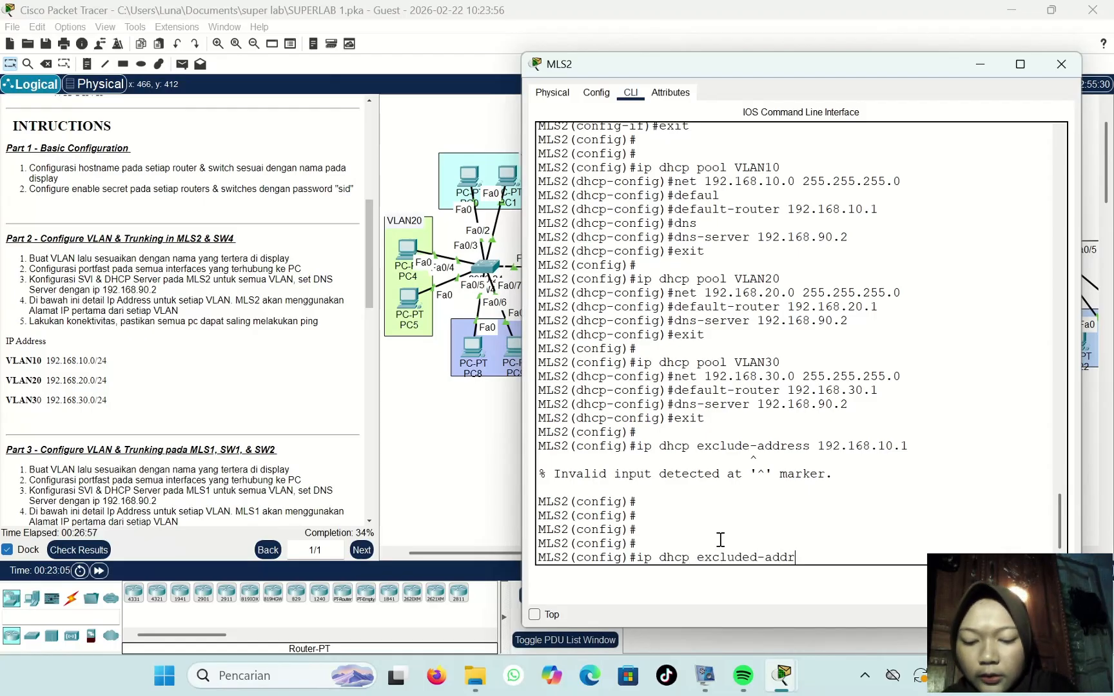
text(ess)
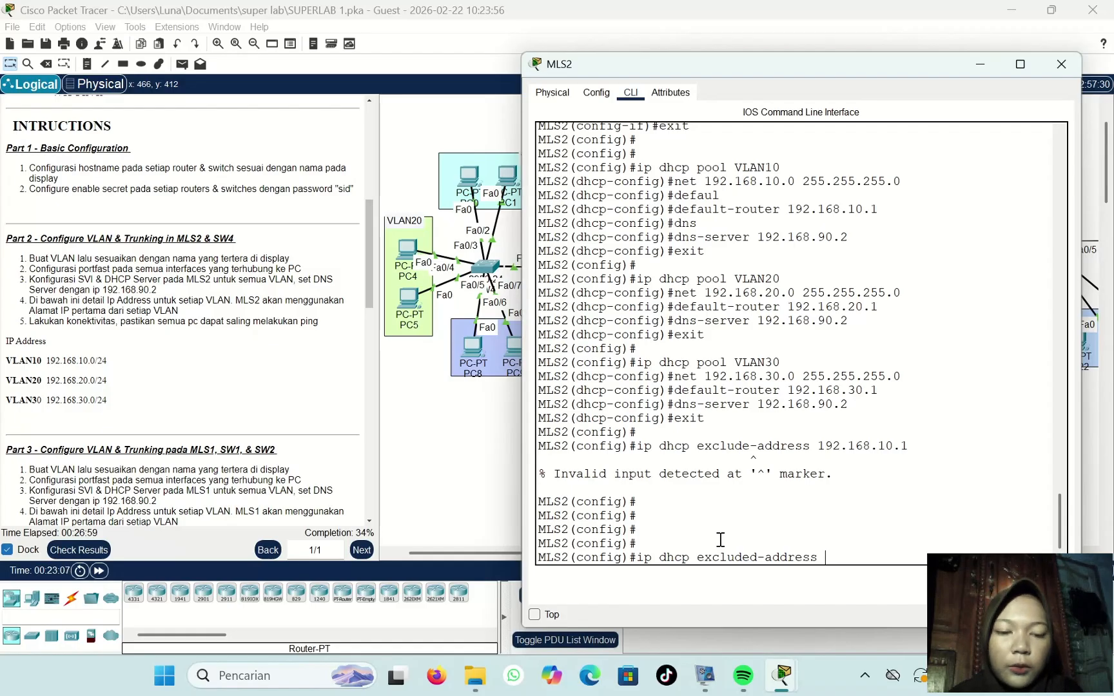
text( 192.)
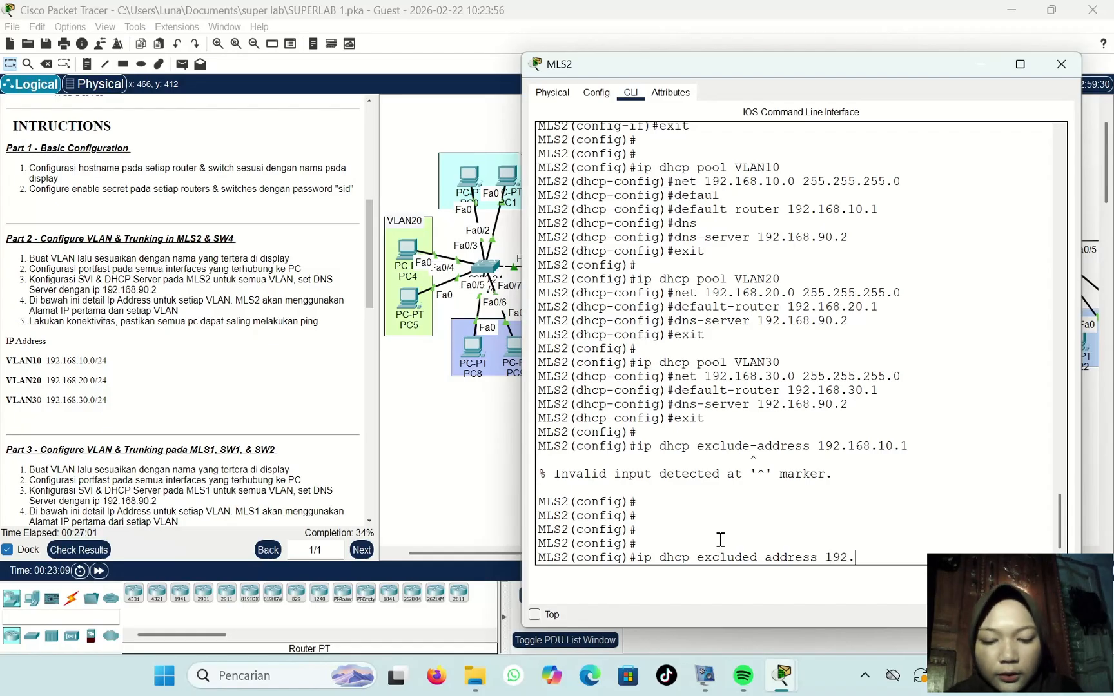
text(168.10.)
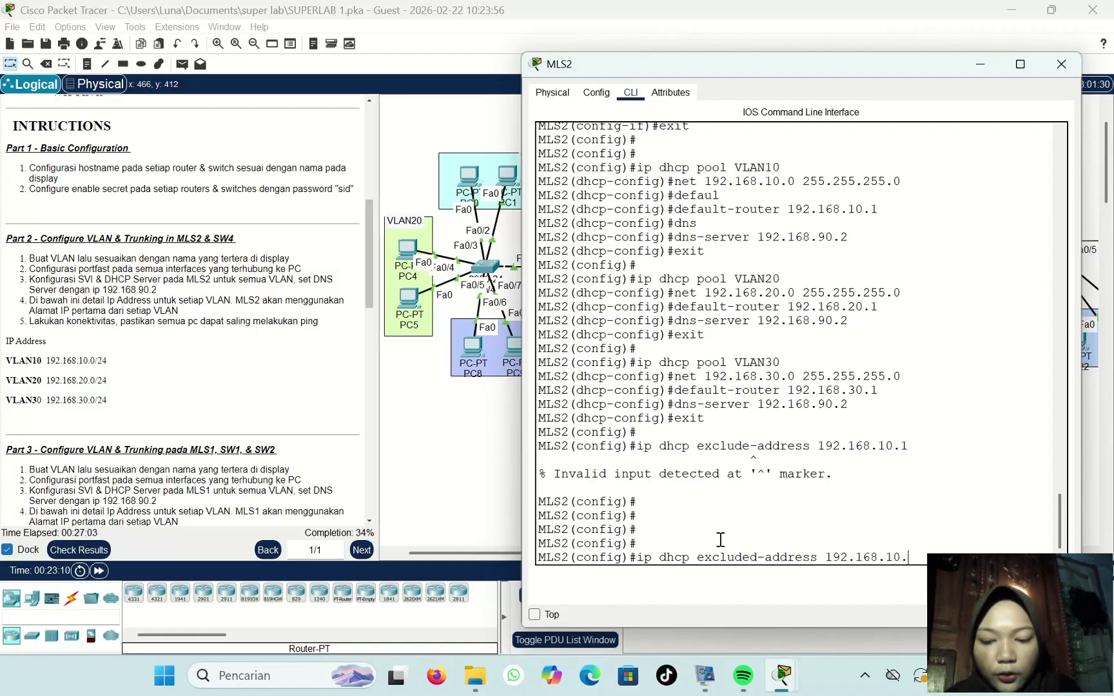
text(1)
key(Return)
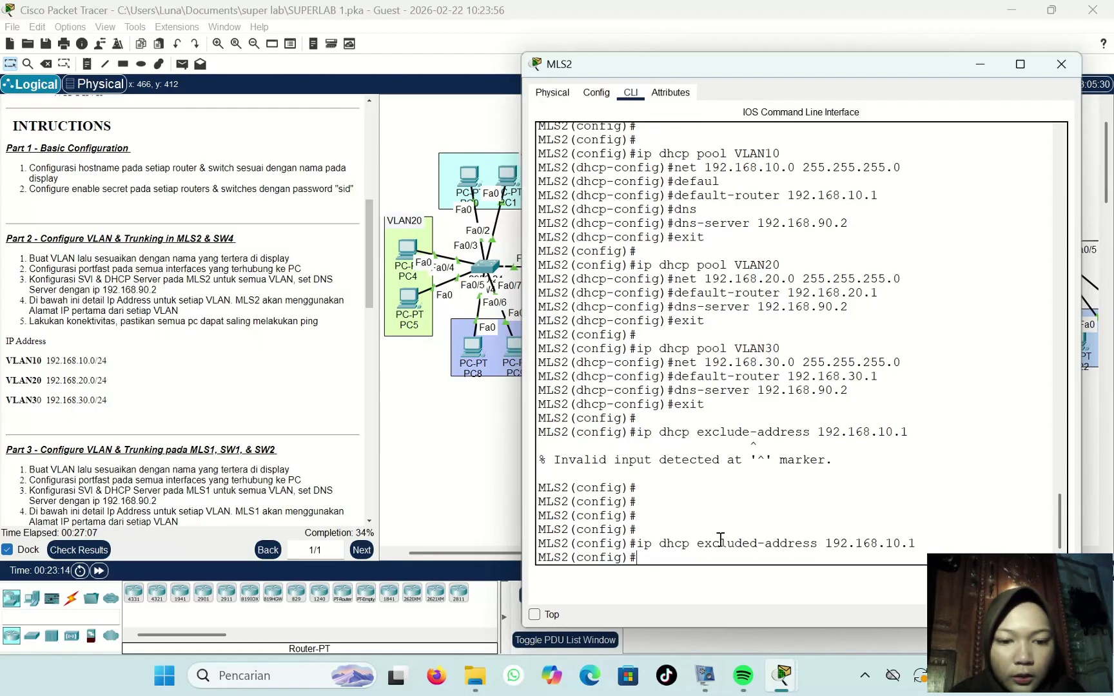
key(Up)
key(Left)
key(Left)
key(Left)
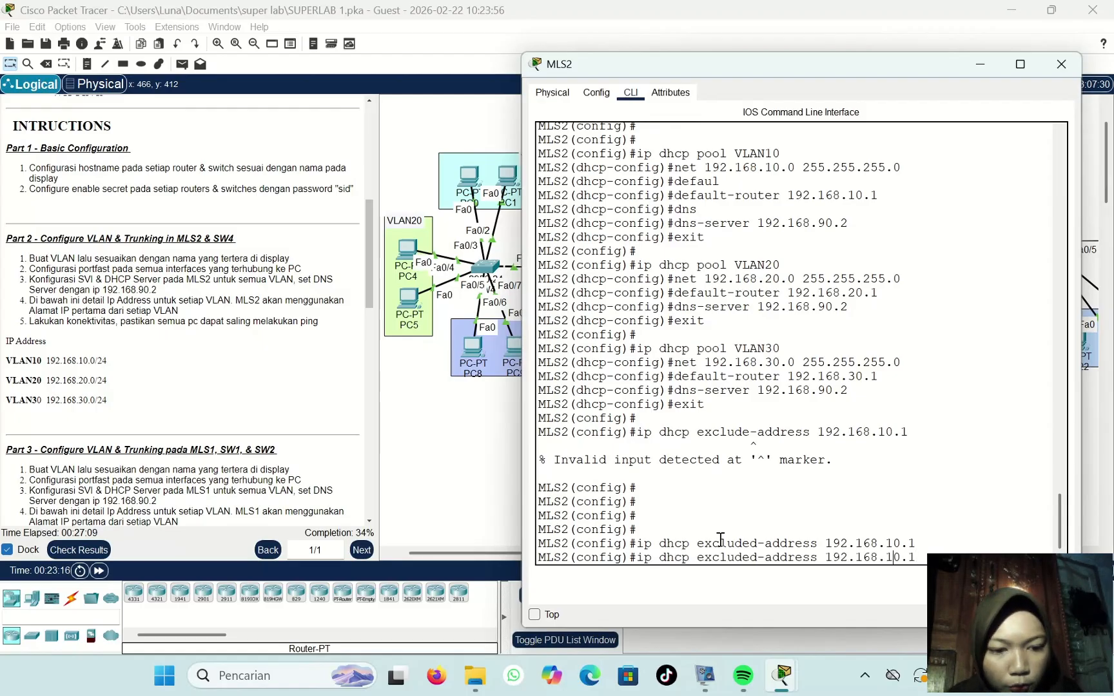
key(BackSpace)
text(2)
key(Return)
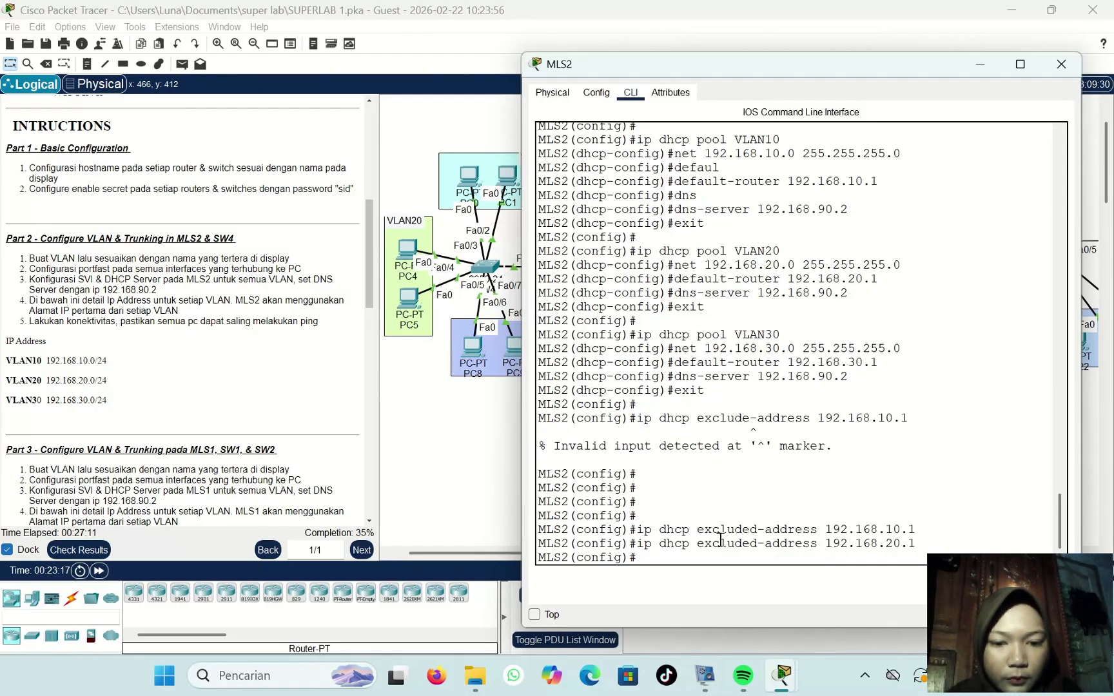
key(Up)
key(Up)
key(Left)
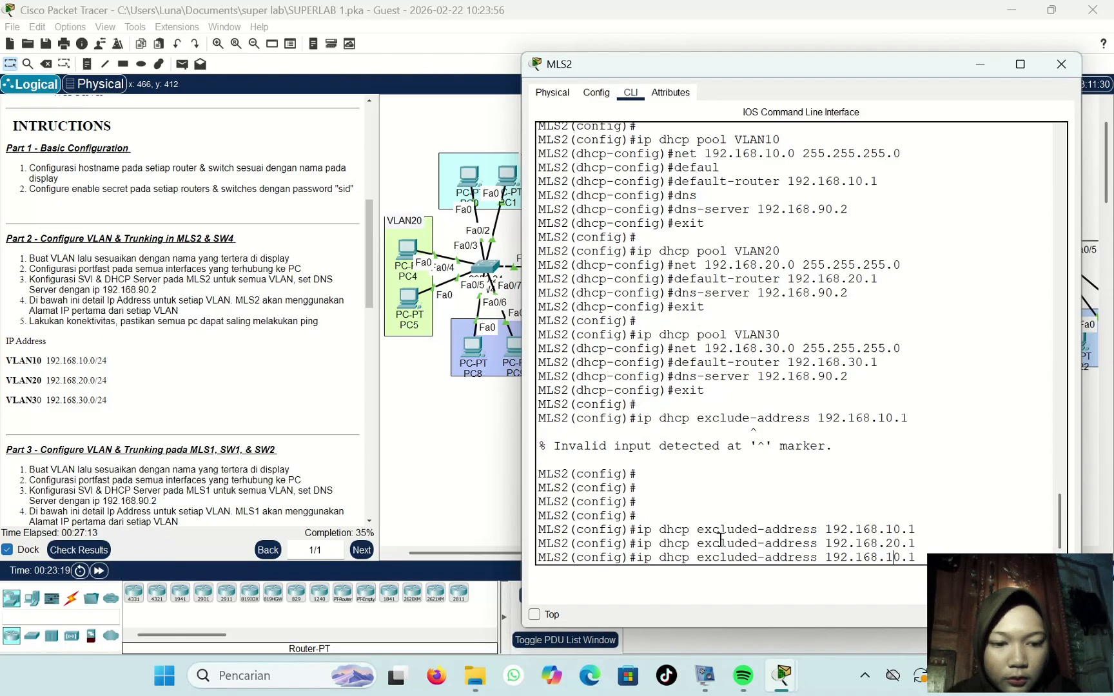
key(BackSpace)
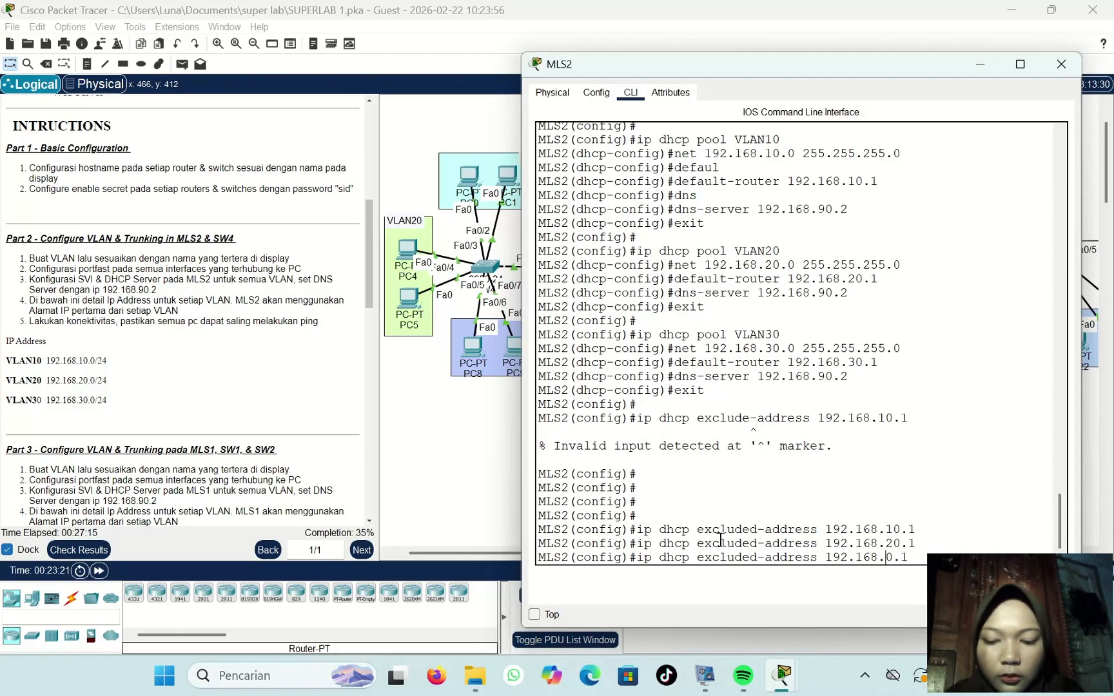
text(3)
key(Return)
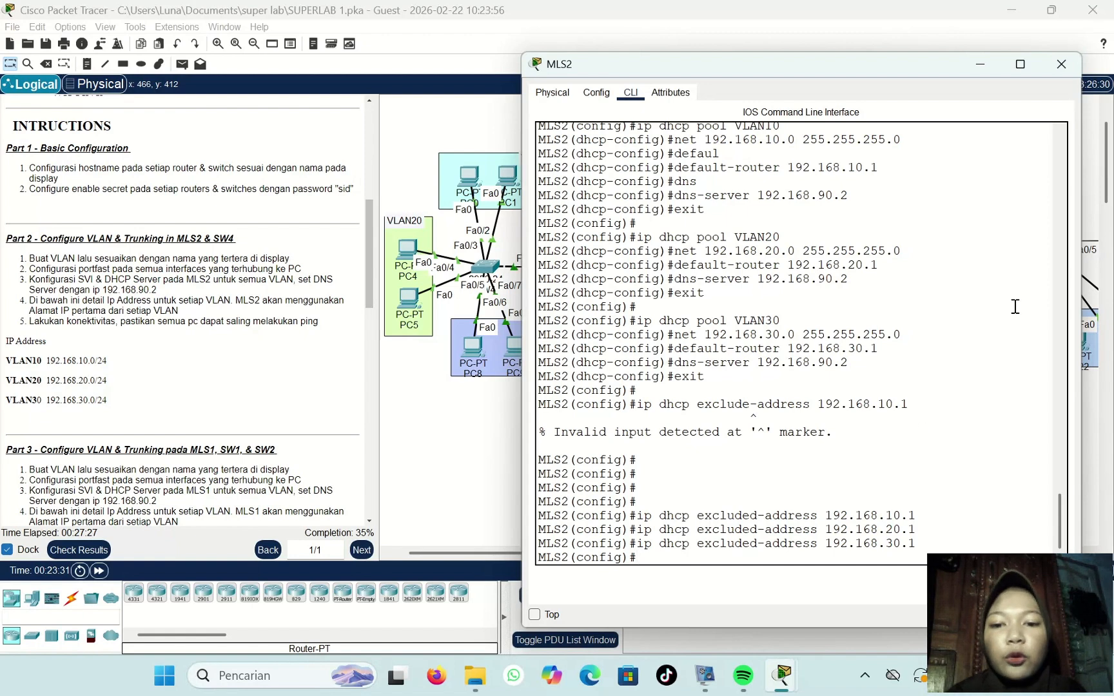
Step: Switch PC0's IP configuration to DHCP
click(1061, 64)
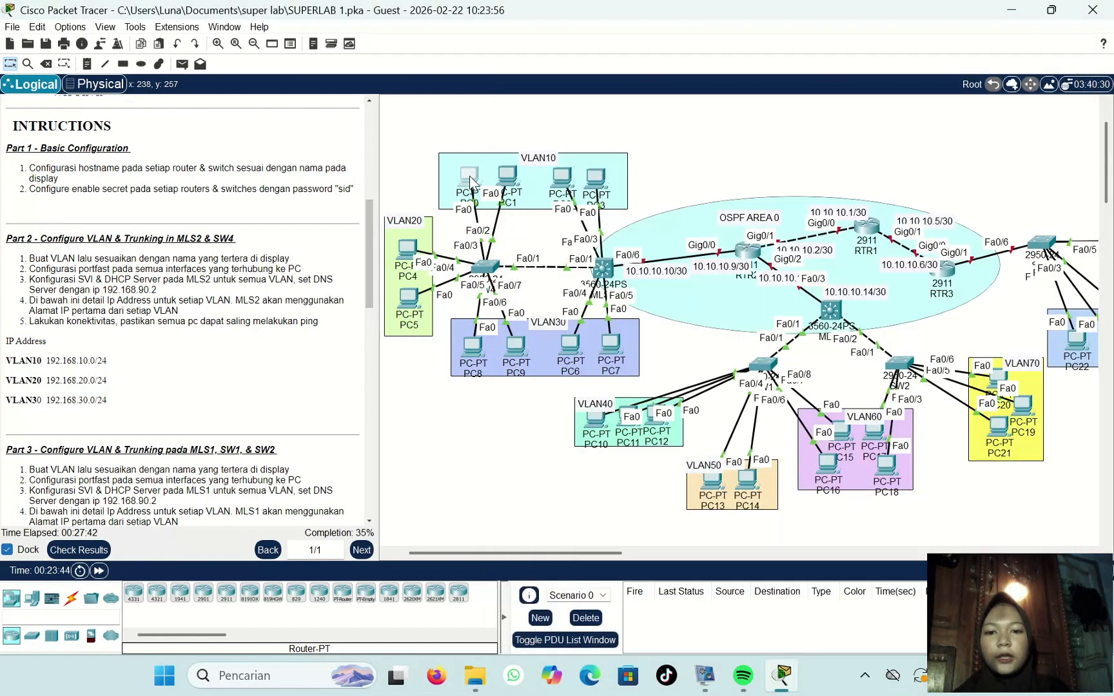
click(470, 178)
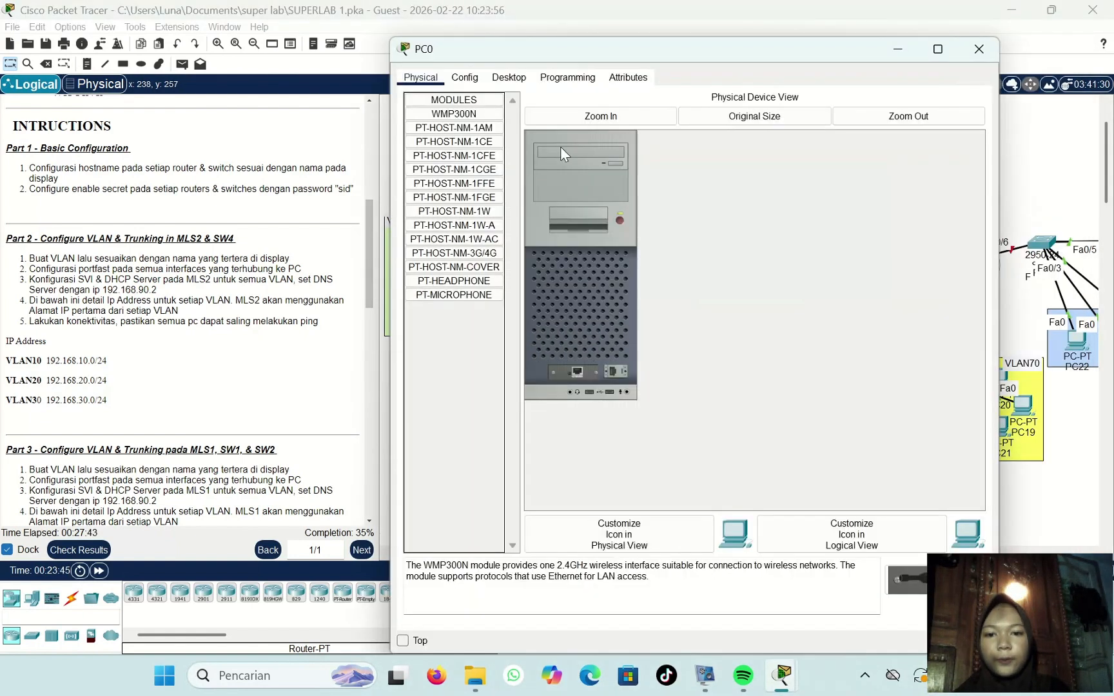
click(509, 79)
click(463, 133)
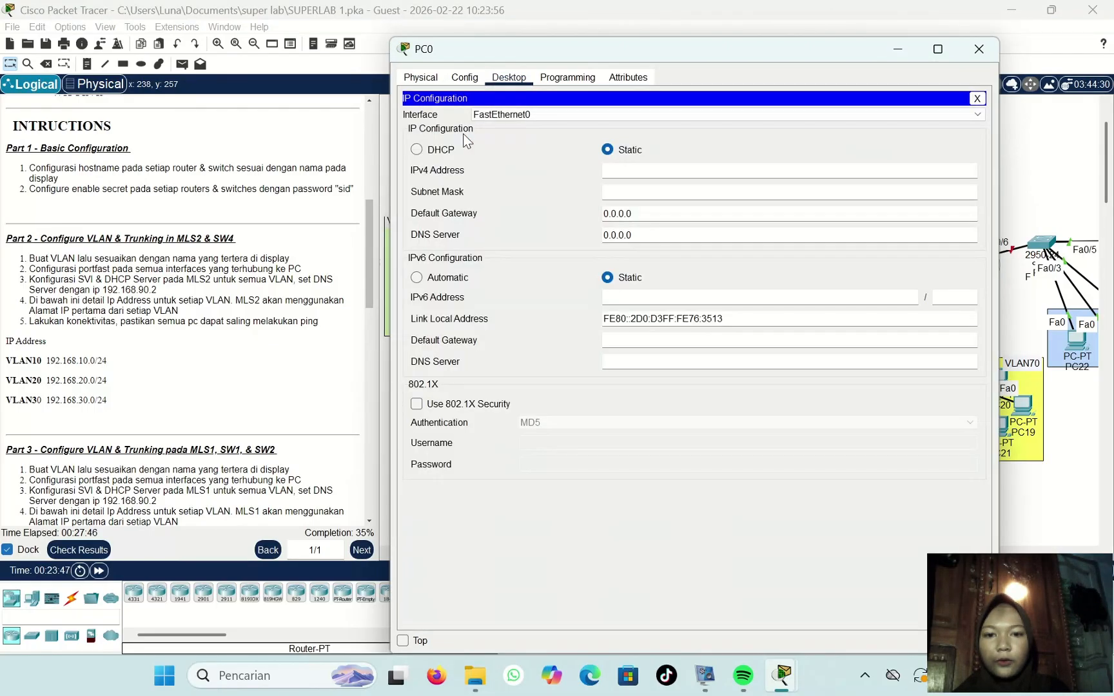
click(417, 150)
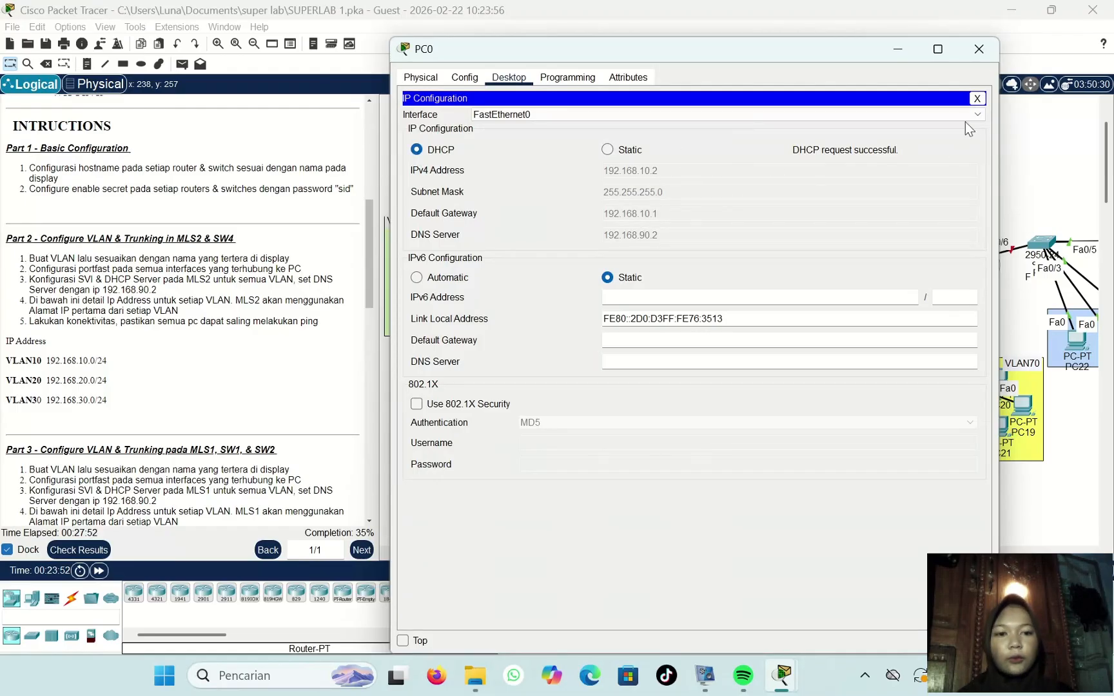
click(974, 49)
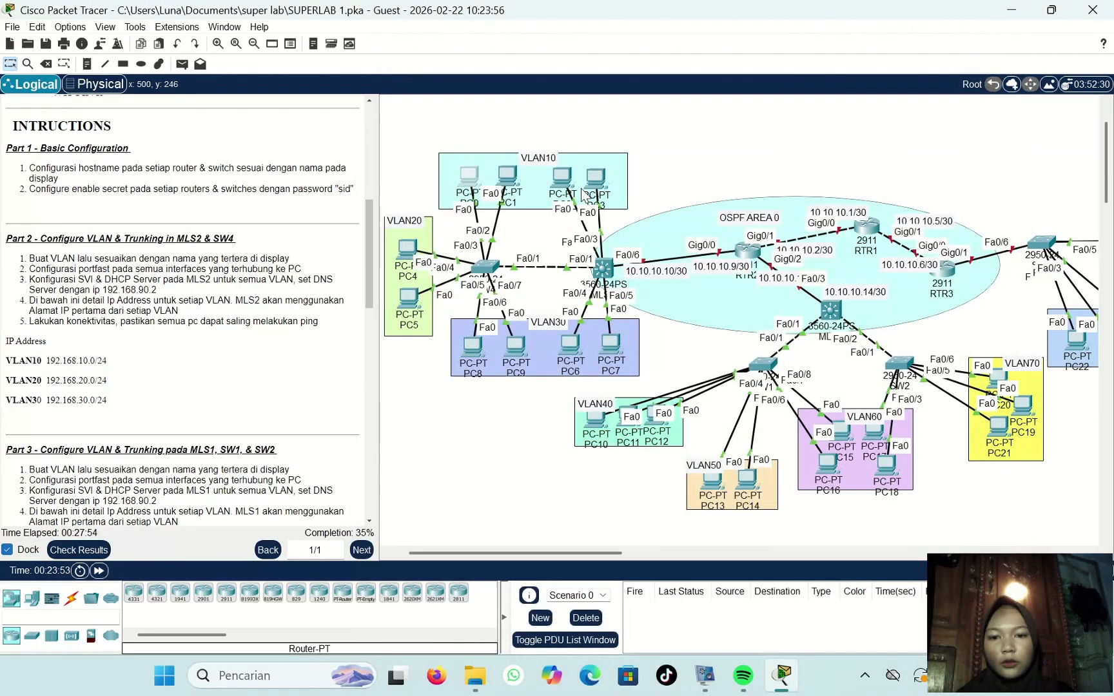
Step: Switch PC4's and PC8's IP configuration to DHCP as well
click(403, 252)
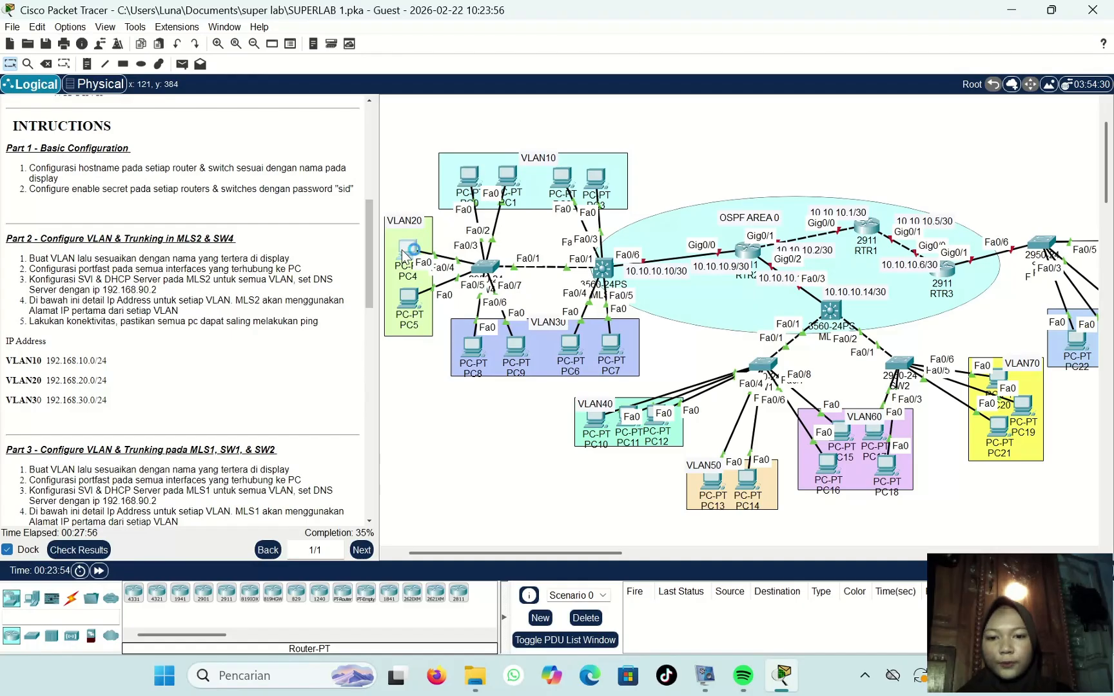
click(509, 77)
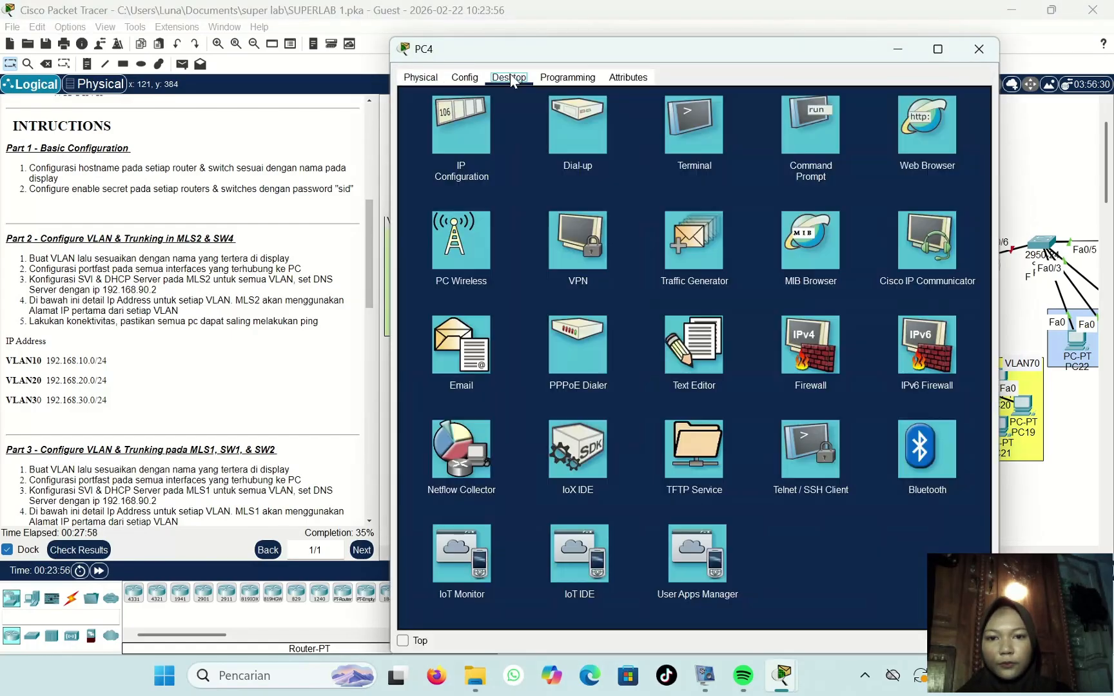
click(456, 119)
click(417, 150)
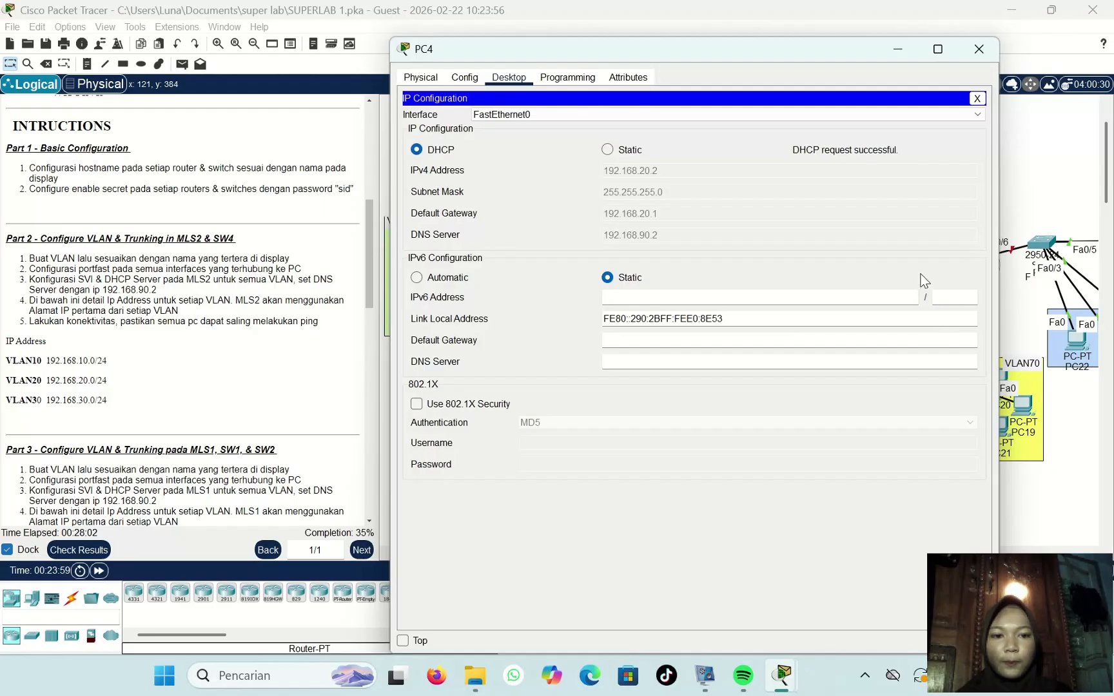
click(979, 49)
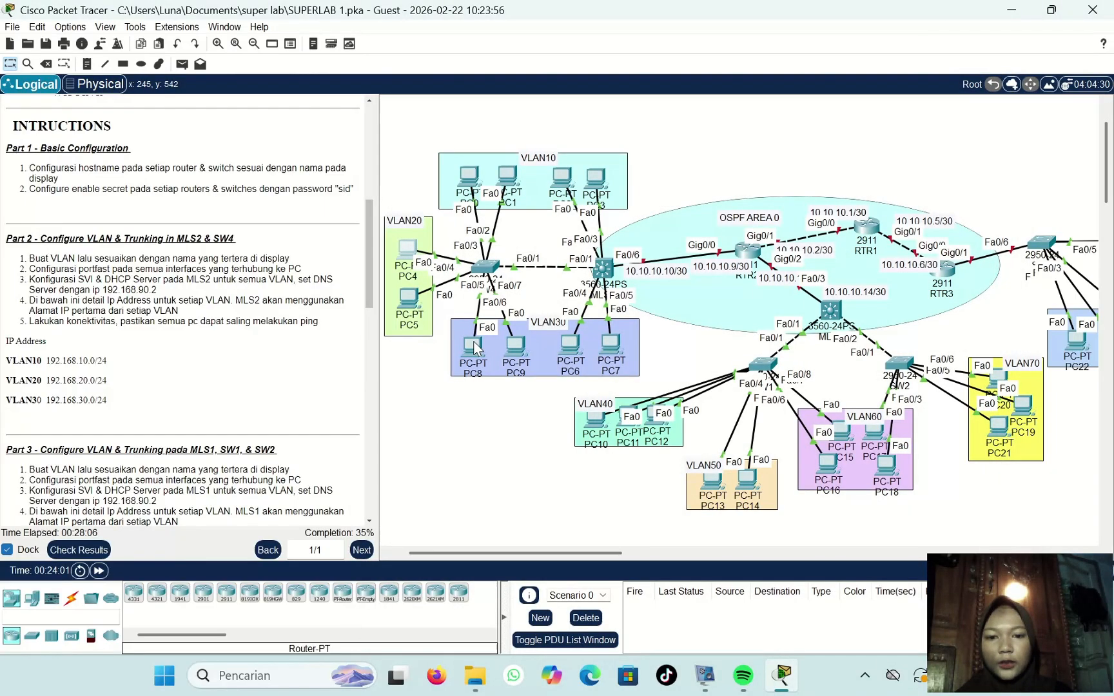
click(474, 348)
click(510, 79)
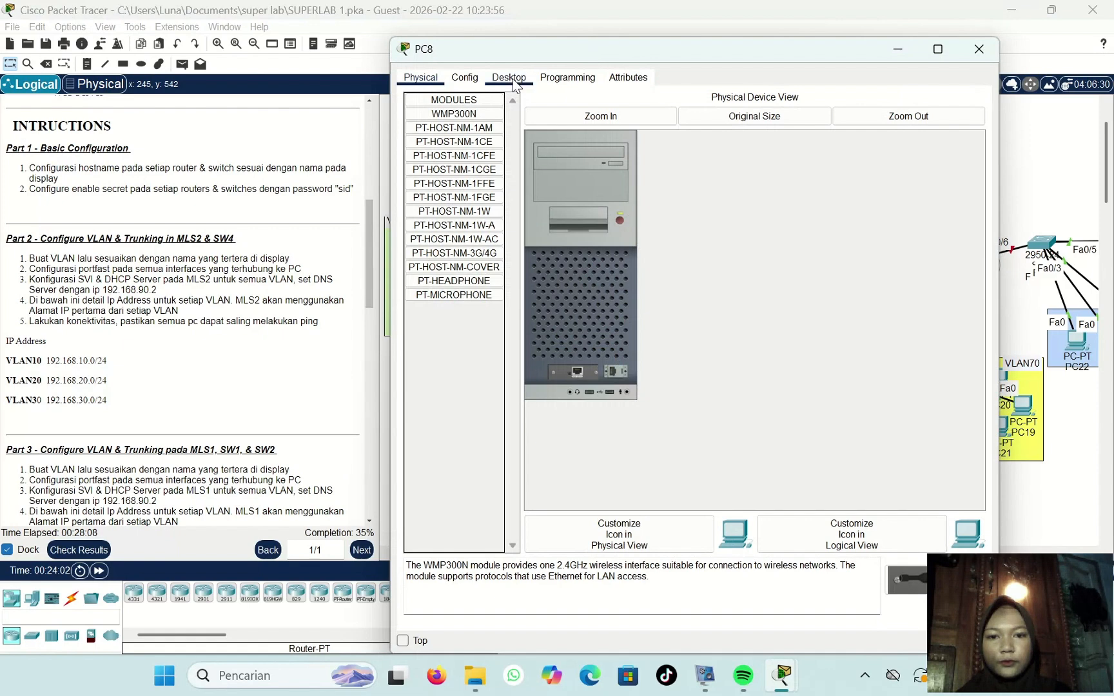
click(452, 120)
click(417, 150)
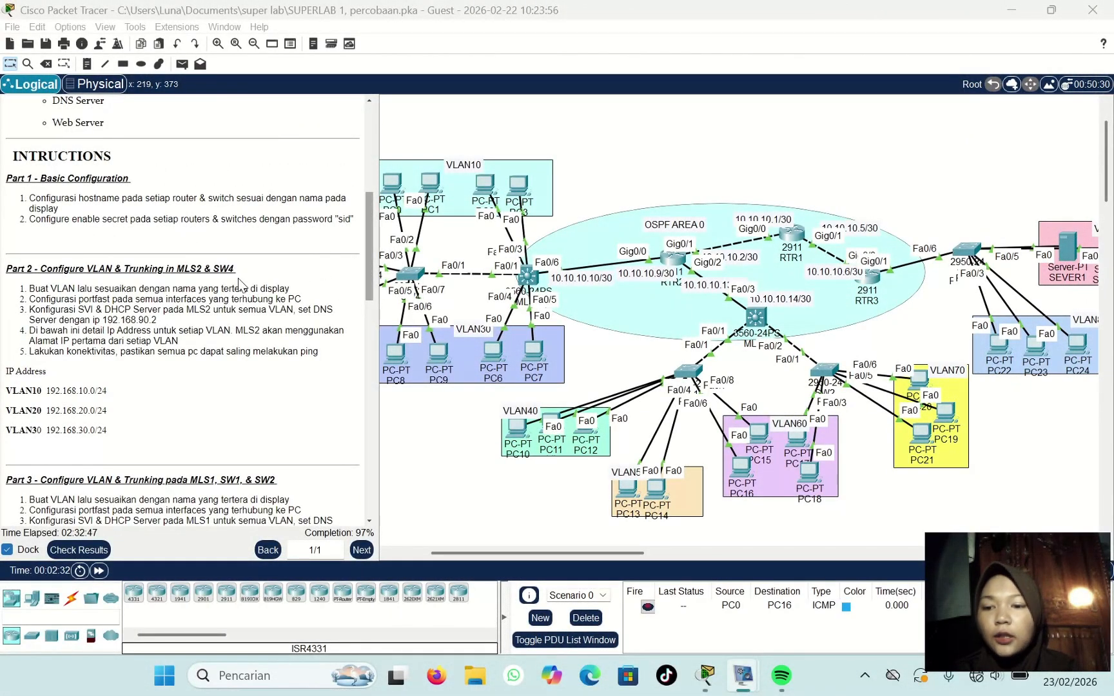
Step: Scroll the Instructions panel down to Part 3's VLAN 40–70 addressing details
scroll(160, 394, down, 3)
scroll(160, 395, down, 1)
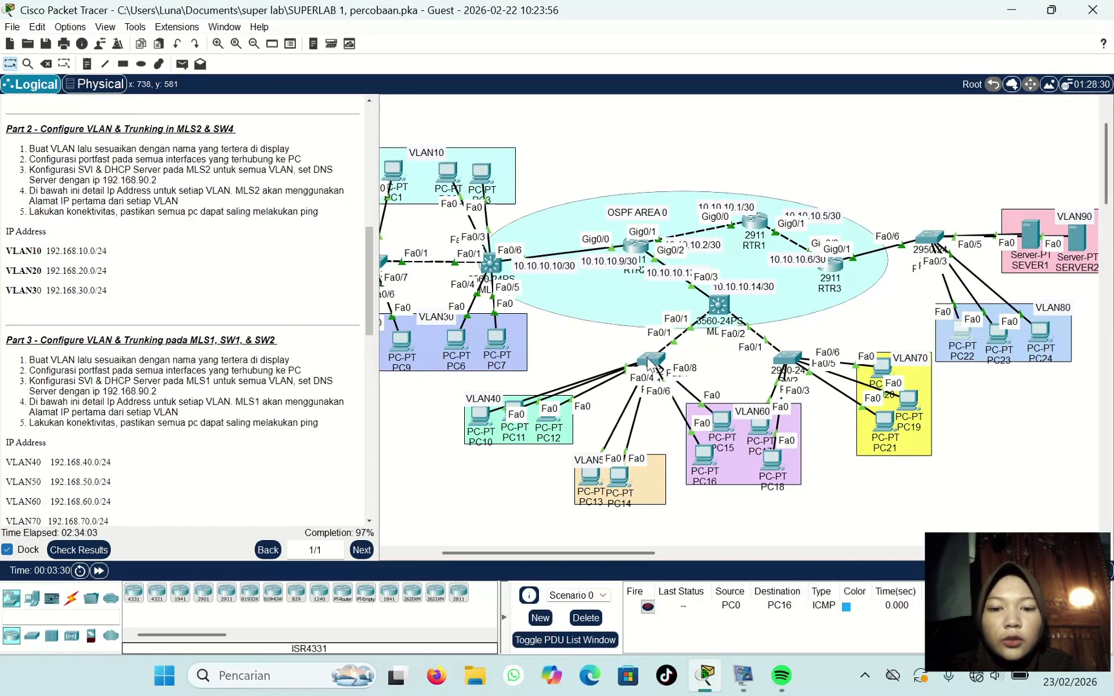
Step: Open SW1's CLI and enter privileged and global configuration mode
click(648, 363)
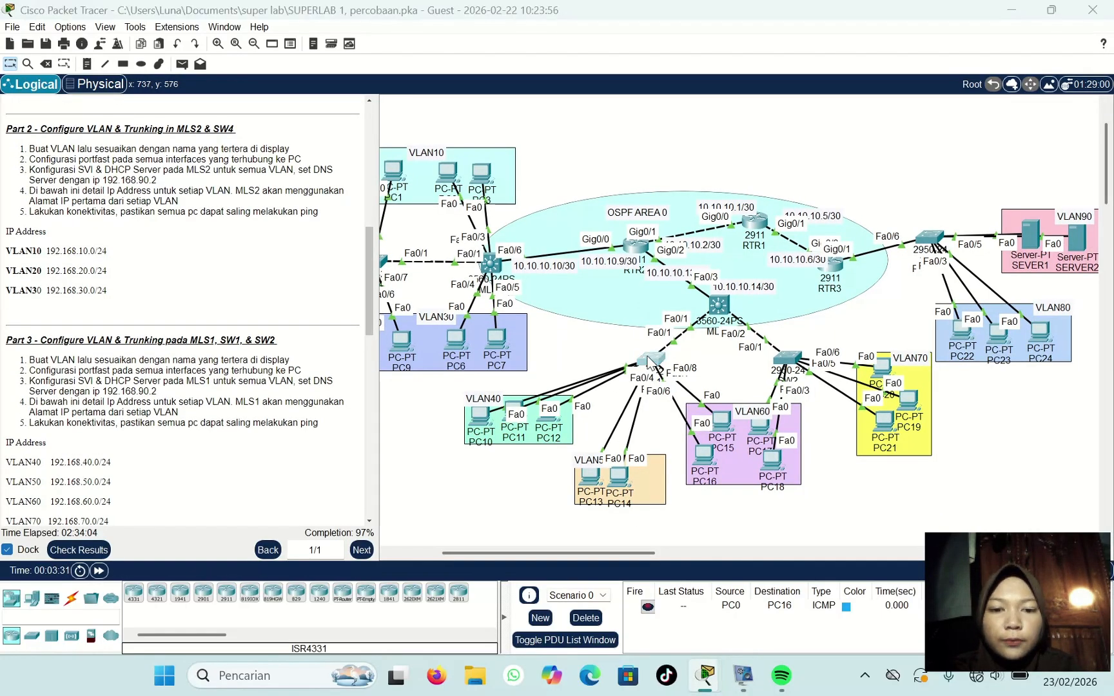
click(499, 76)
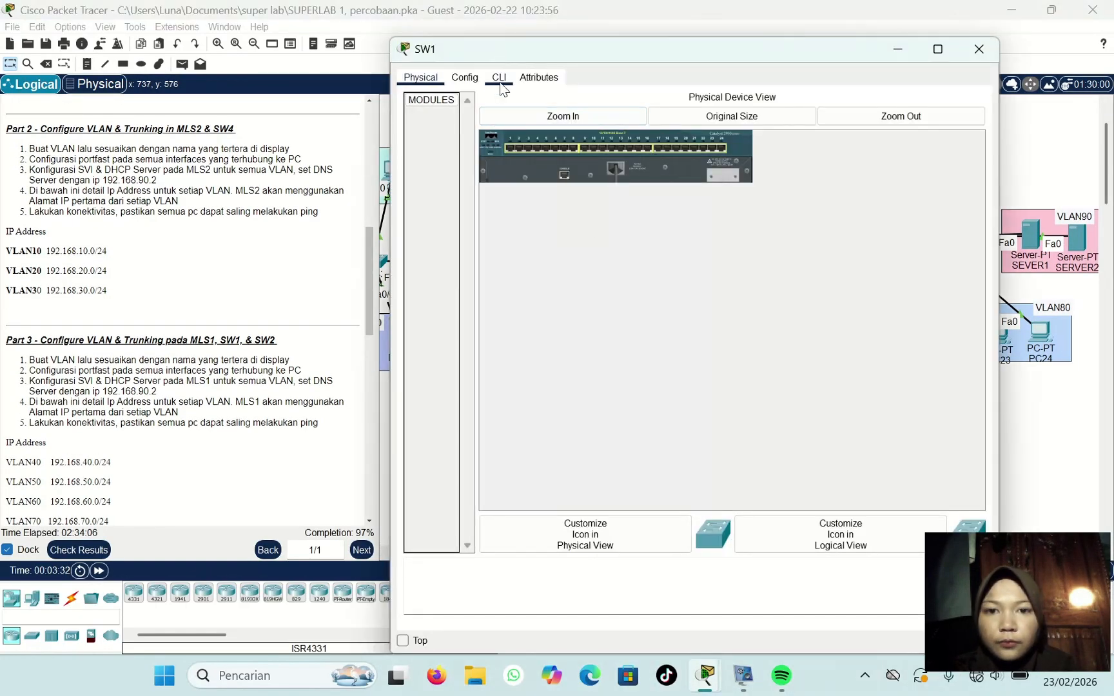
key(Return)
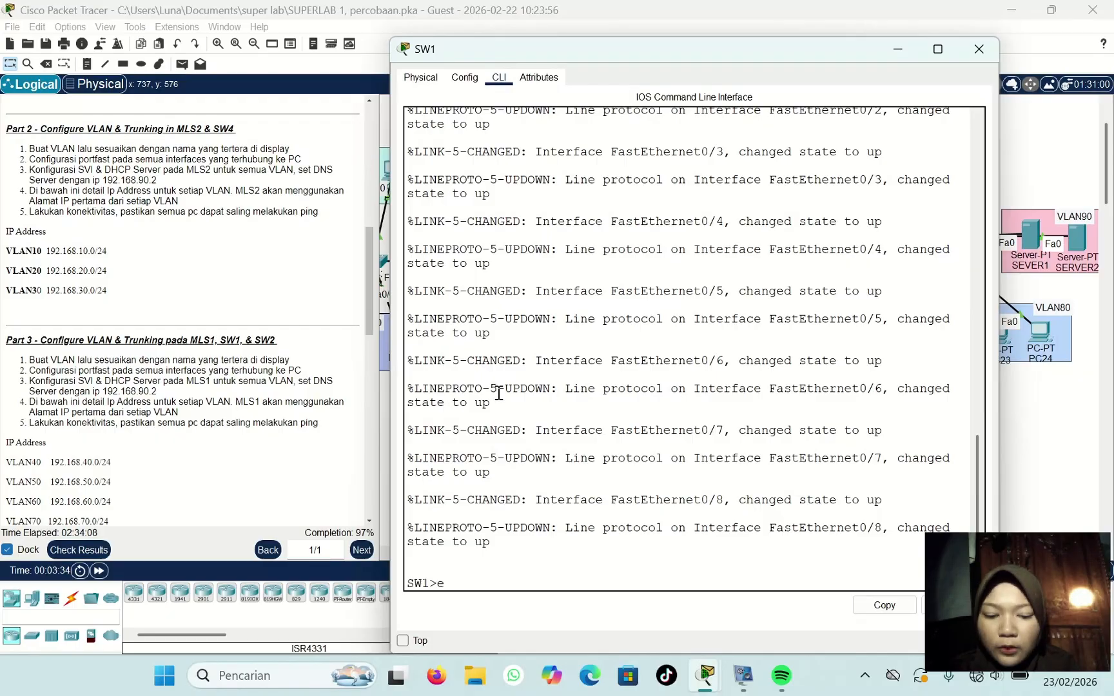
text(ena)
key(Return)
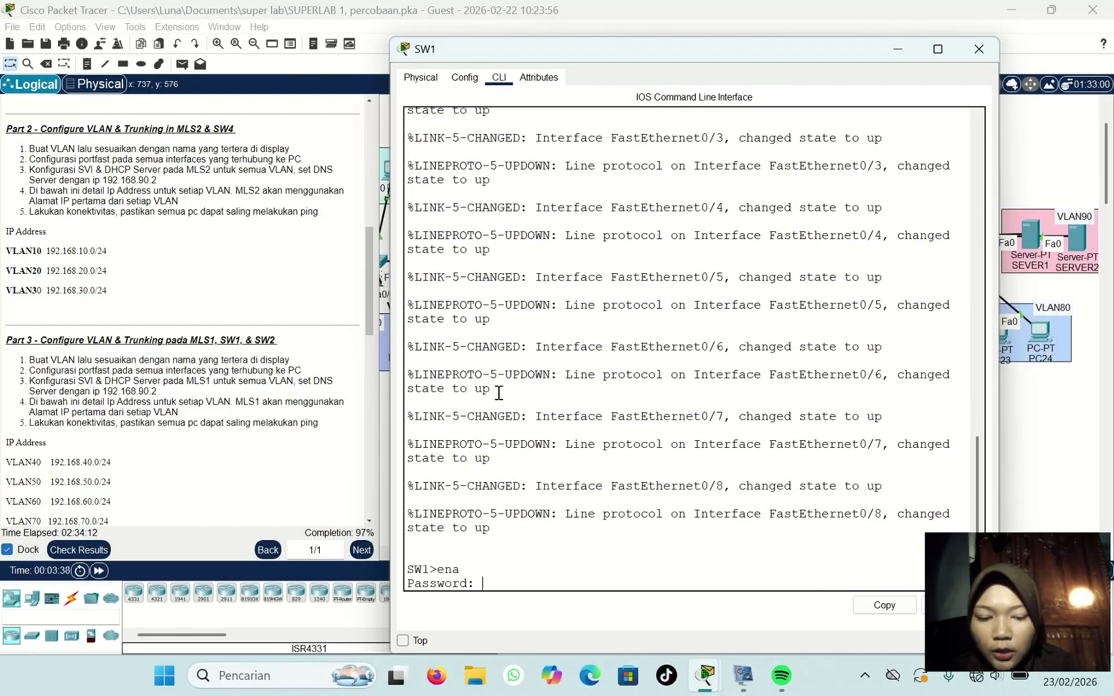
key(Return)
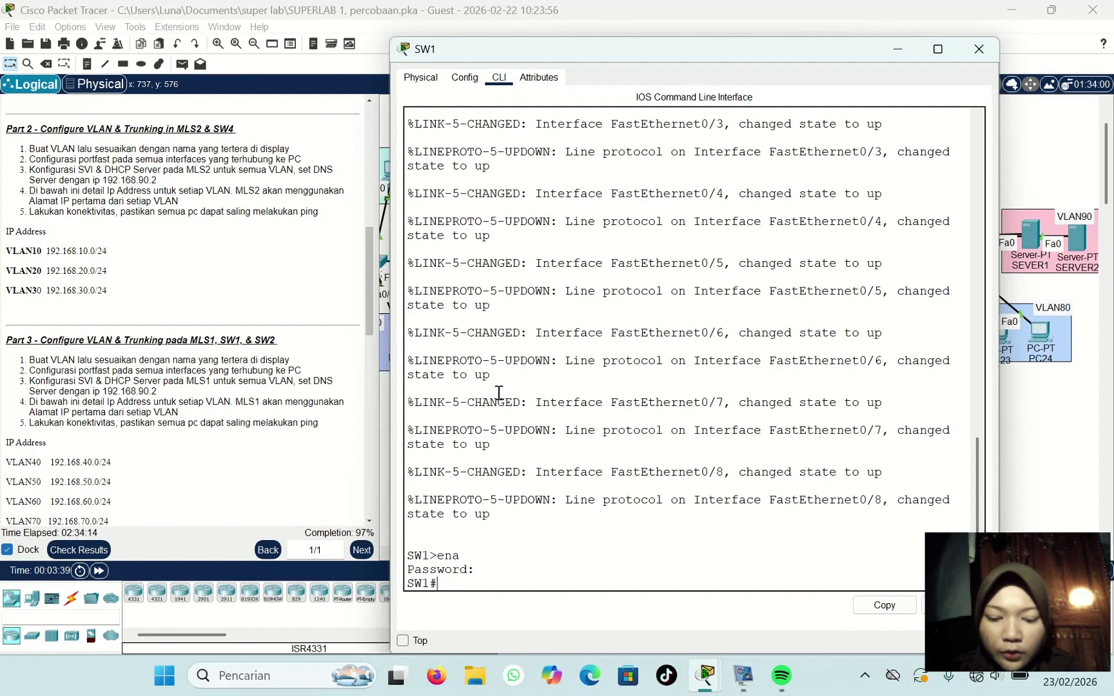
text(conf t)
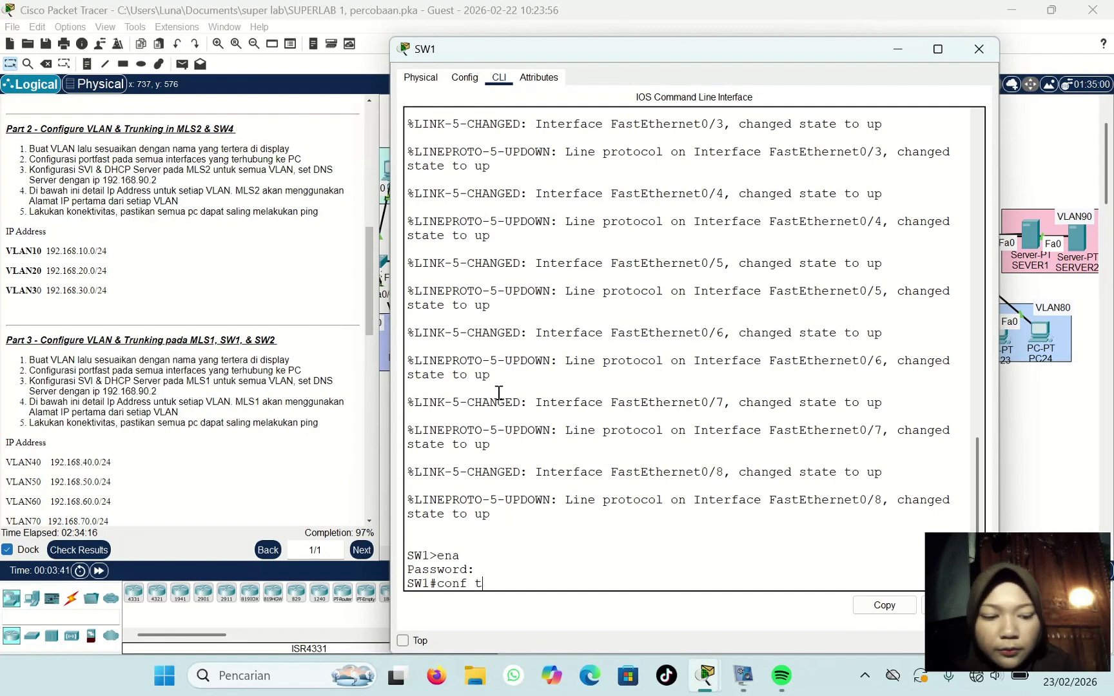
key(Return)
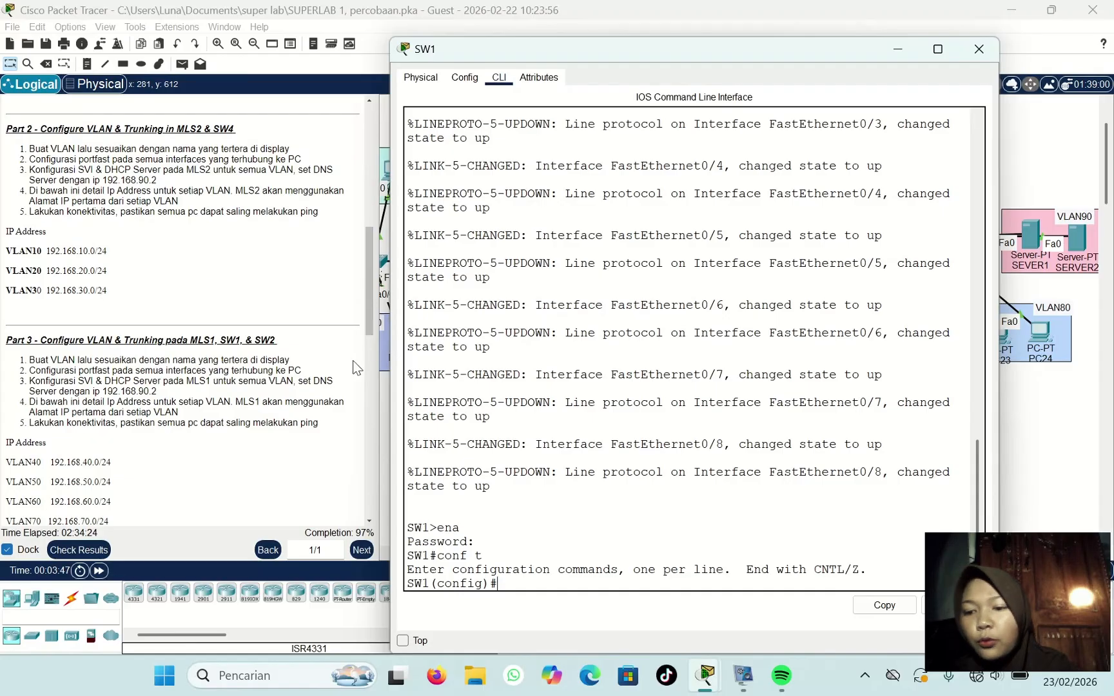
Step: Create VLAN 40 on SW1 named VLAN40
text(vl)
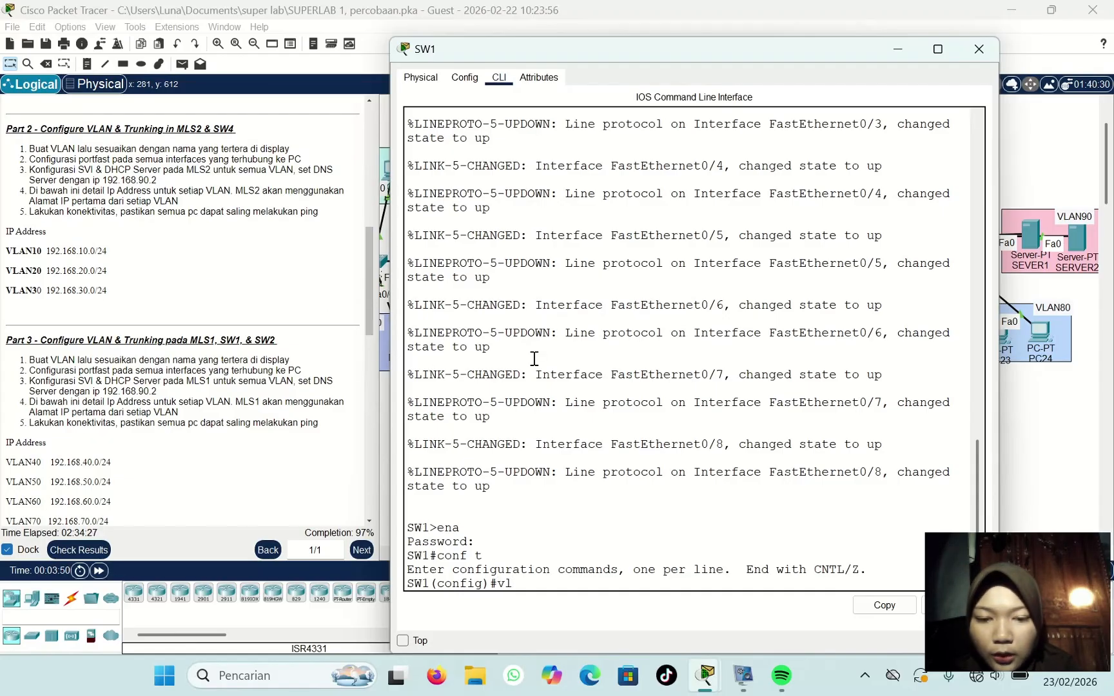
text(an )
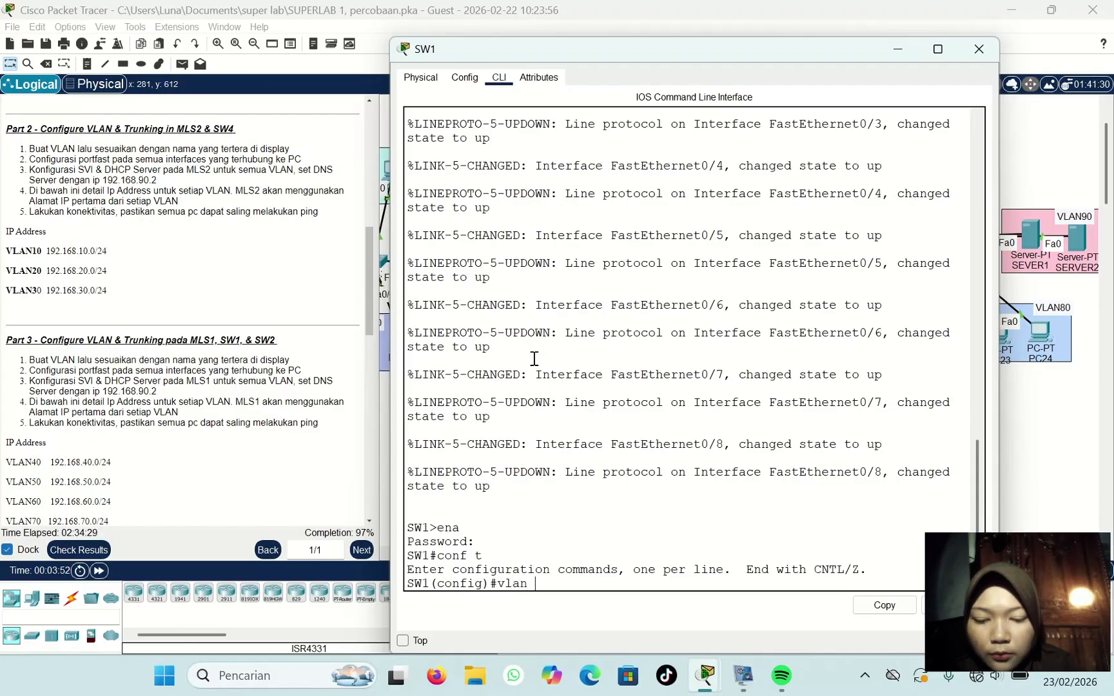
text(40)
key(Return)
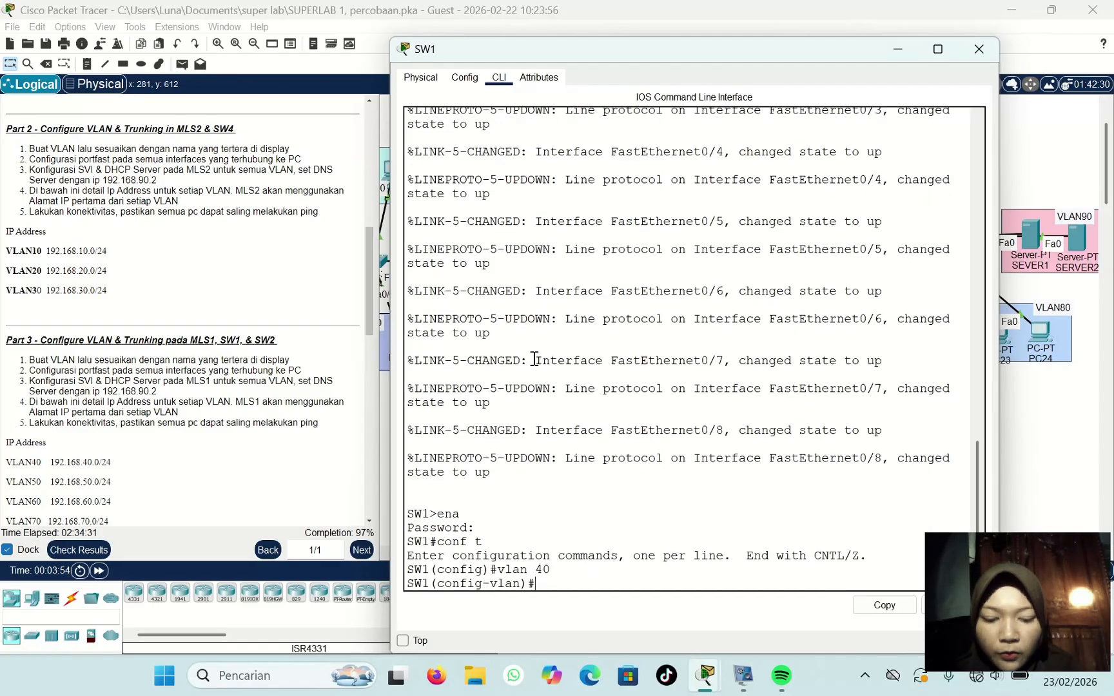
text(name)
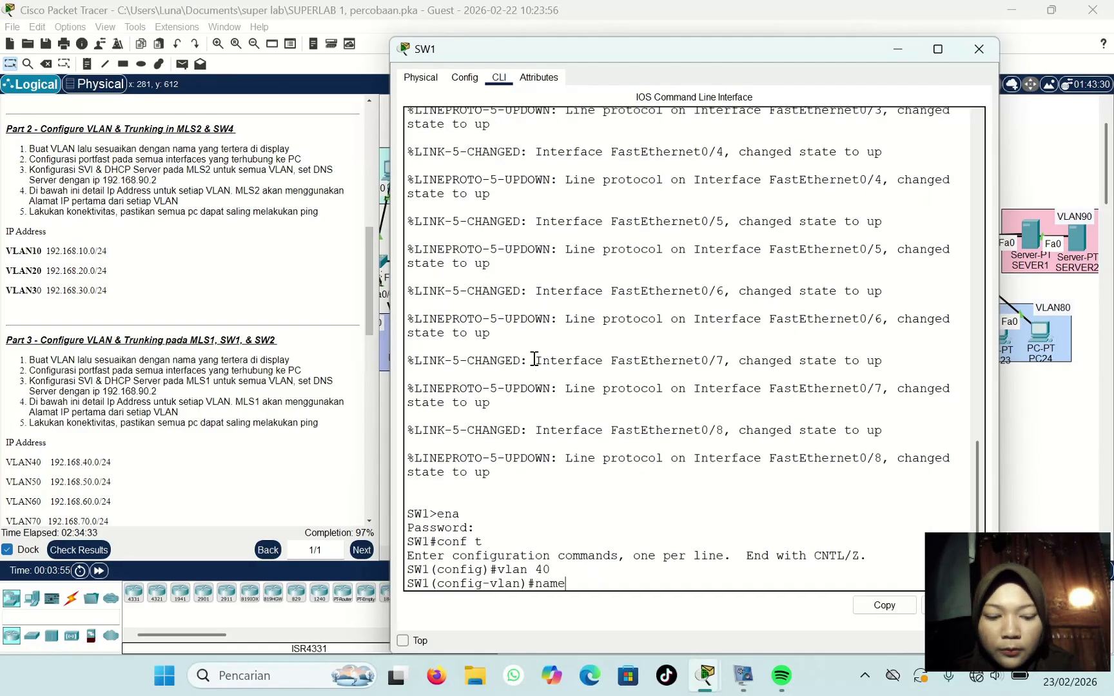
text( VL)
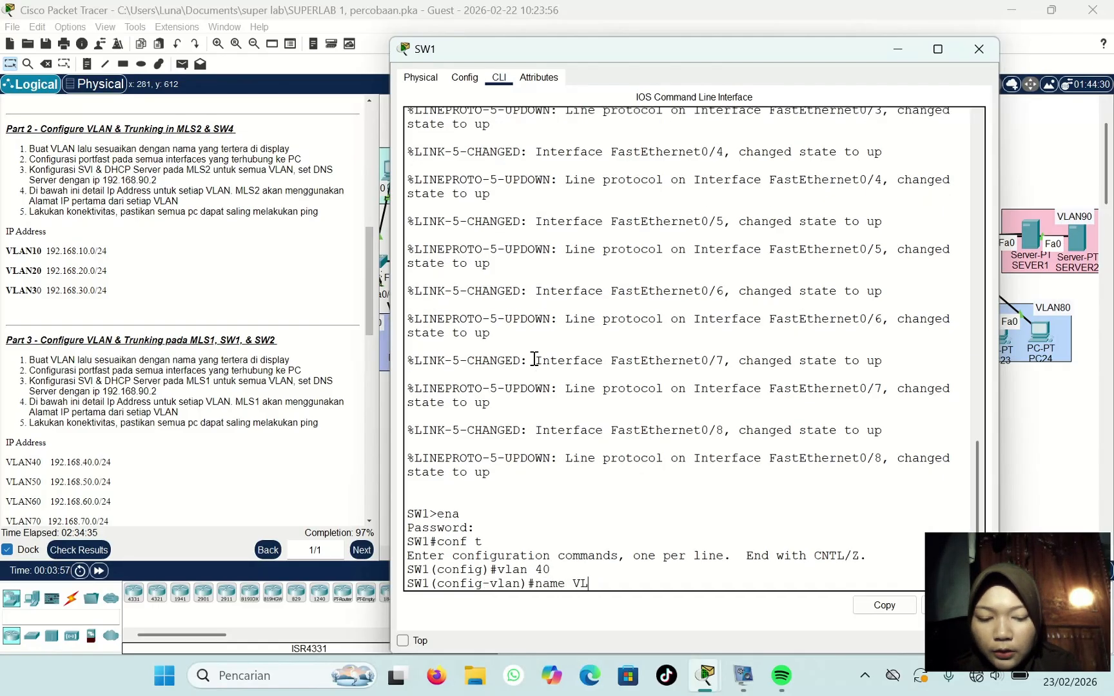
text(AN40)
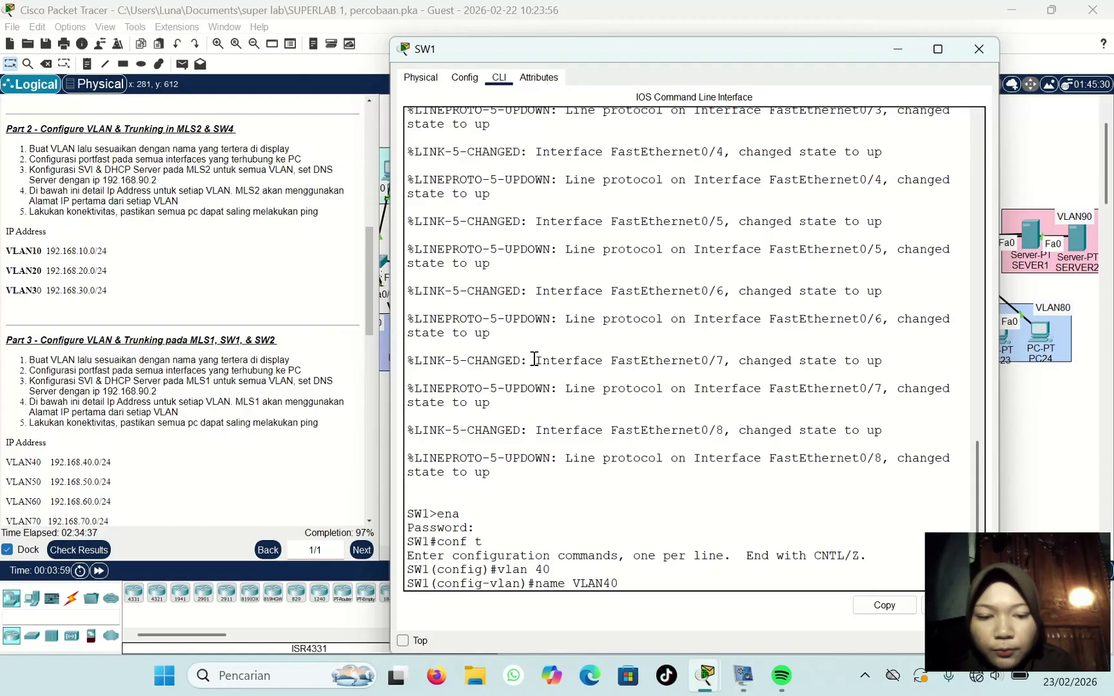
key(Return)
Step: Create VLAN 50 named VLAN50
key(Up)
key(Up)
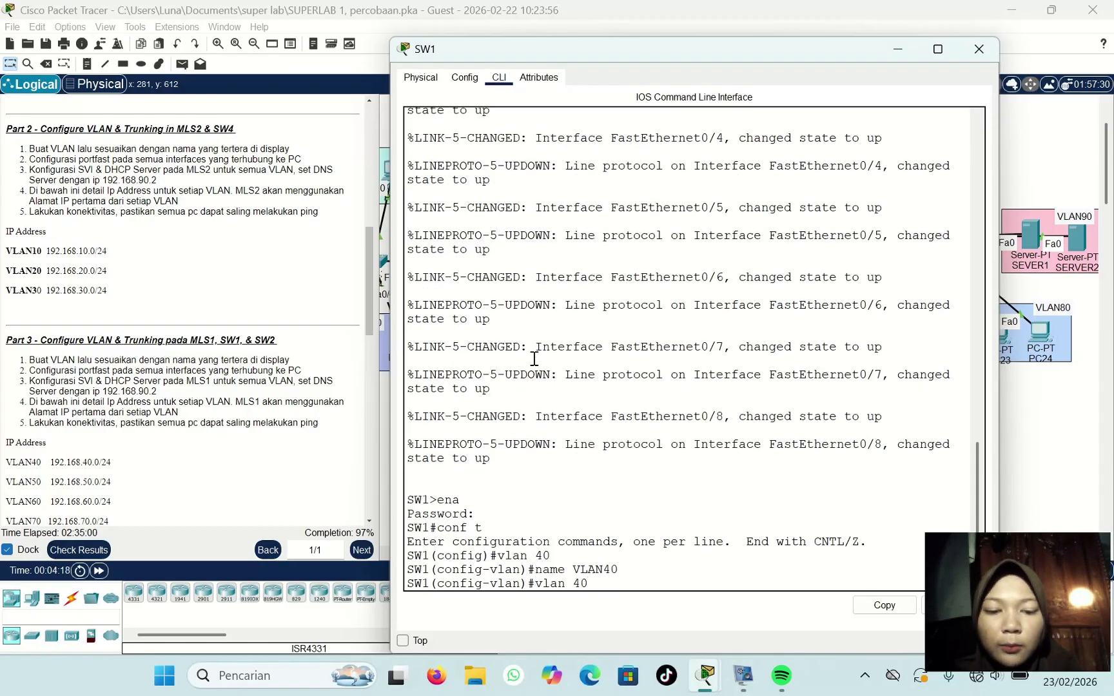
key(BackSpace)
key(BackSpace)
text(50)
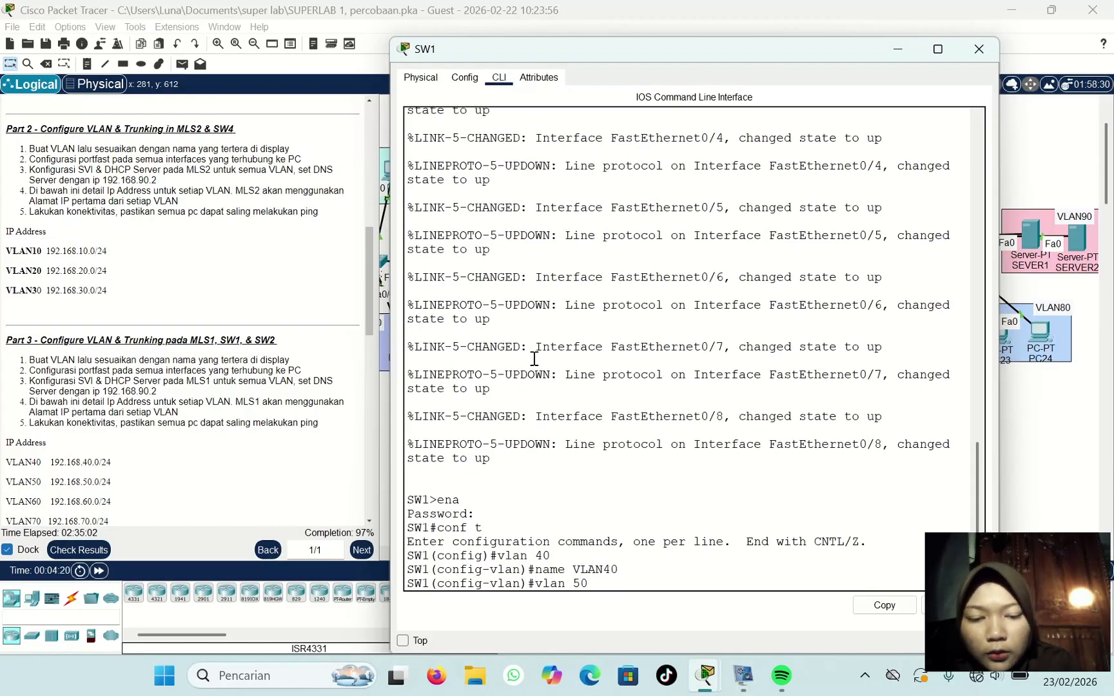
key(Return)
key(Up)
key(Up)
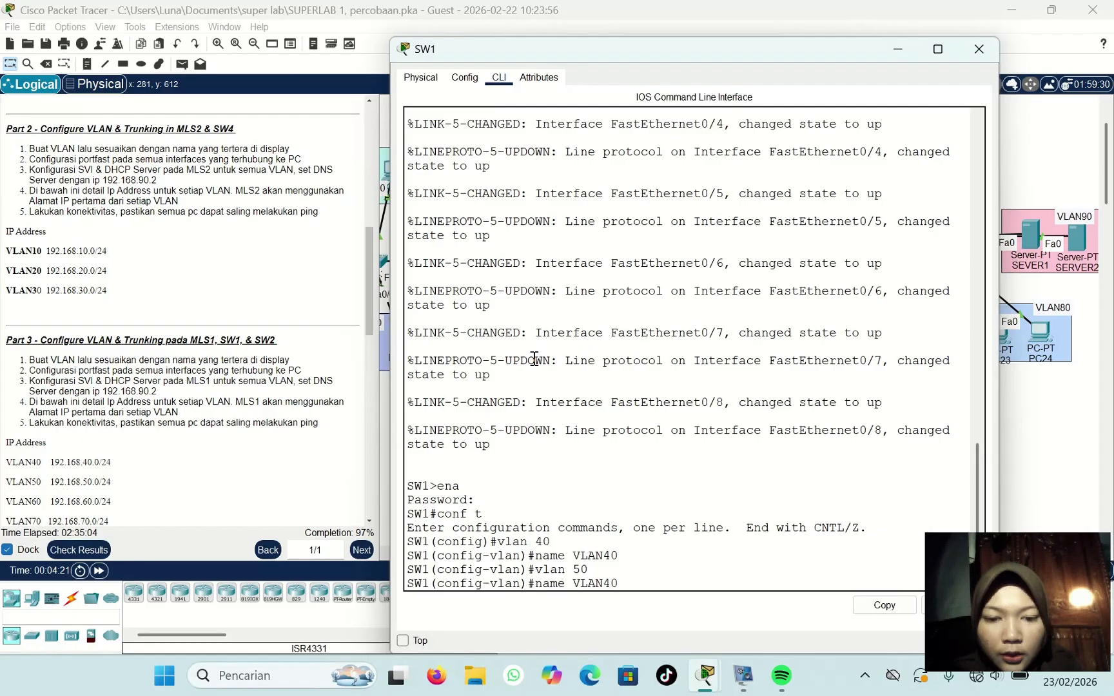
key(BackSpace)
key(BackSpace)
text(50)
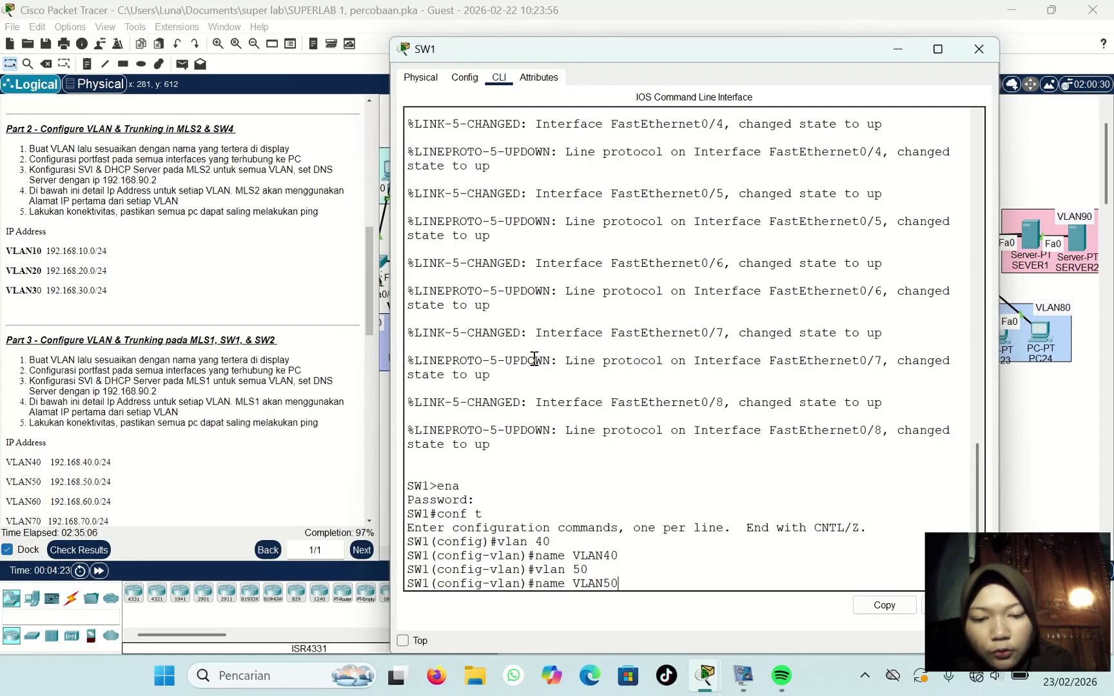
key(Return)
Step: Create VLAN 60 named VLAN60 and leave VLAN configuration
key(Up)
key(Up)
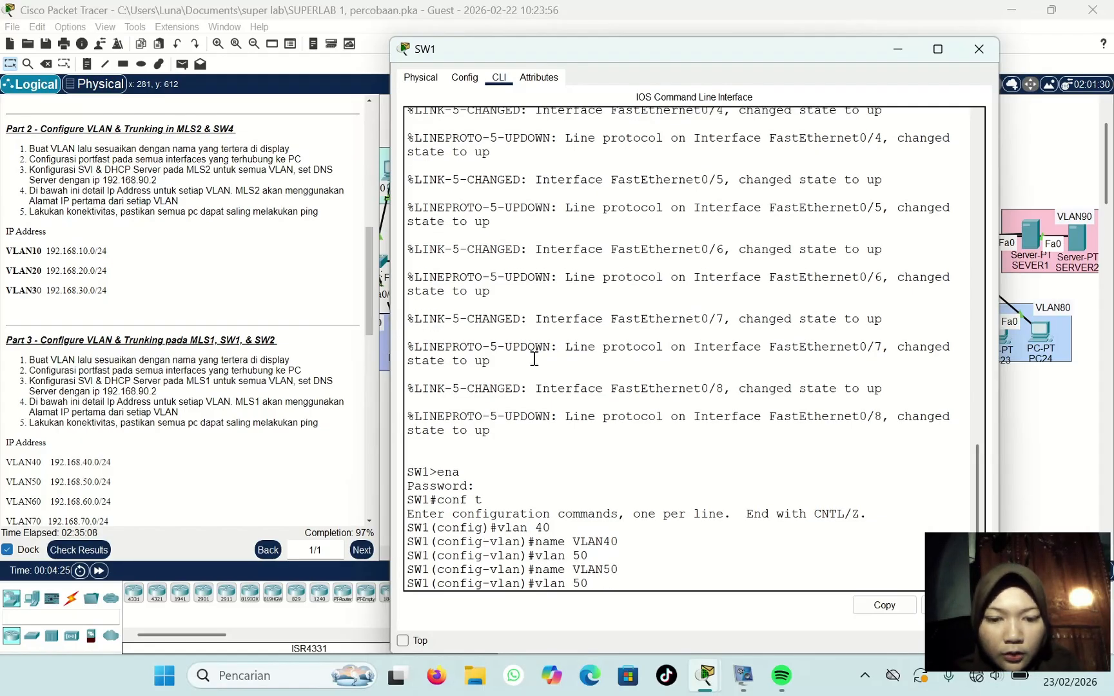
key(BackSpace)
key(BackSpace)
text(6)
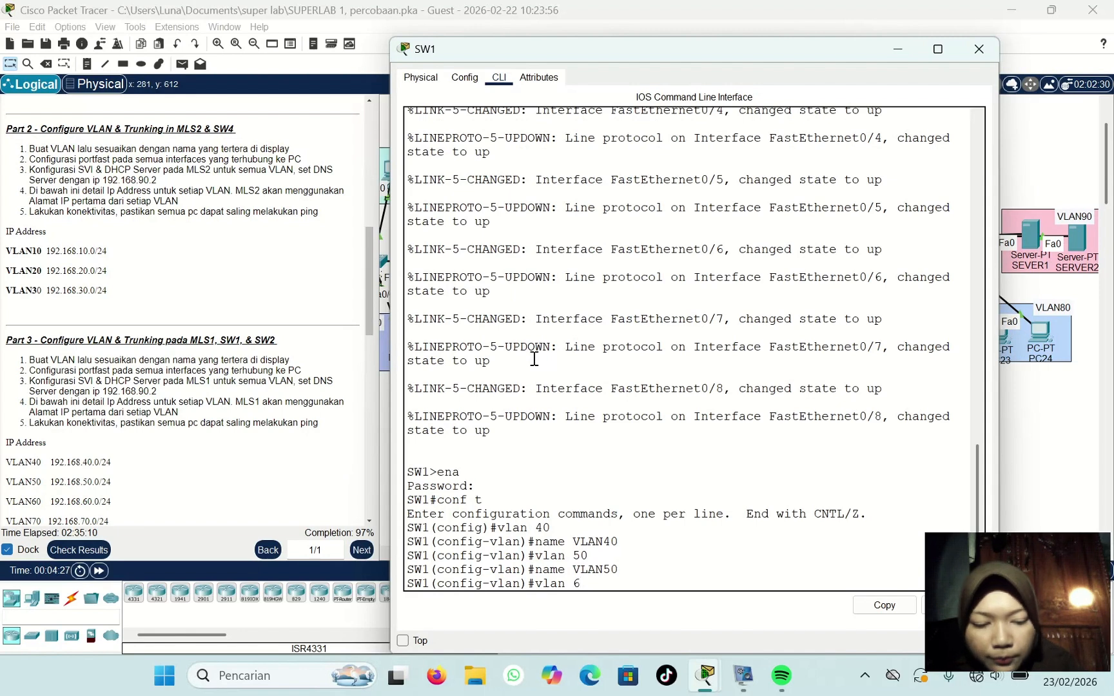
text(0)
key(Return)
key(Up)
key(Up)
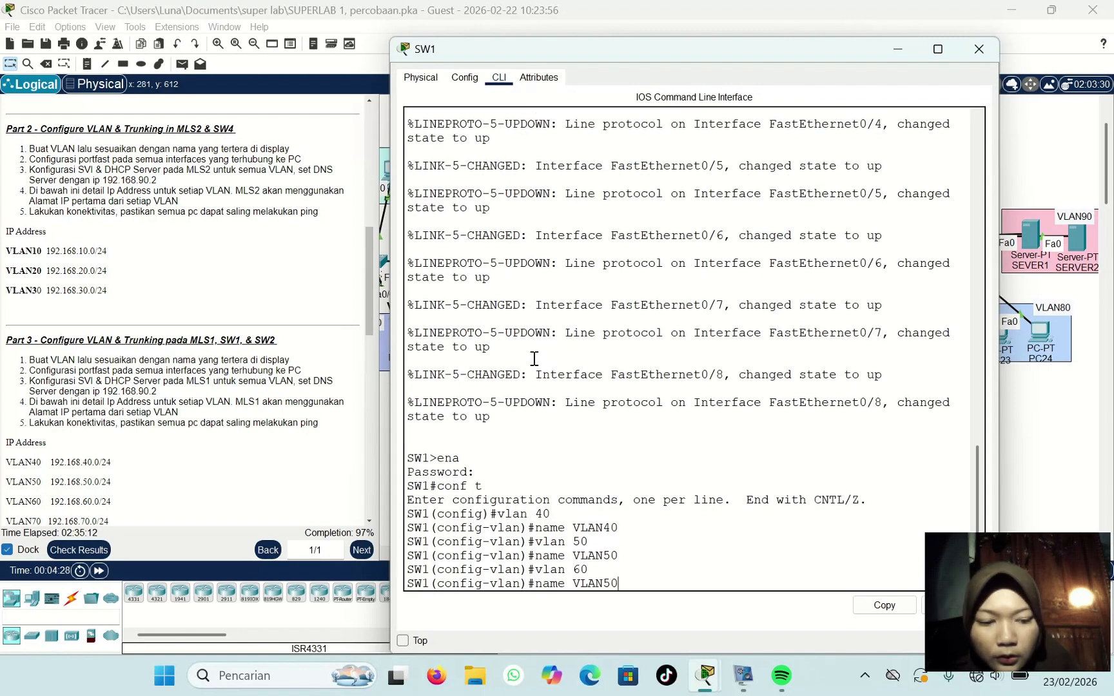
key(BackSpace)
key(BackSpace)
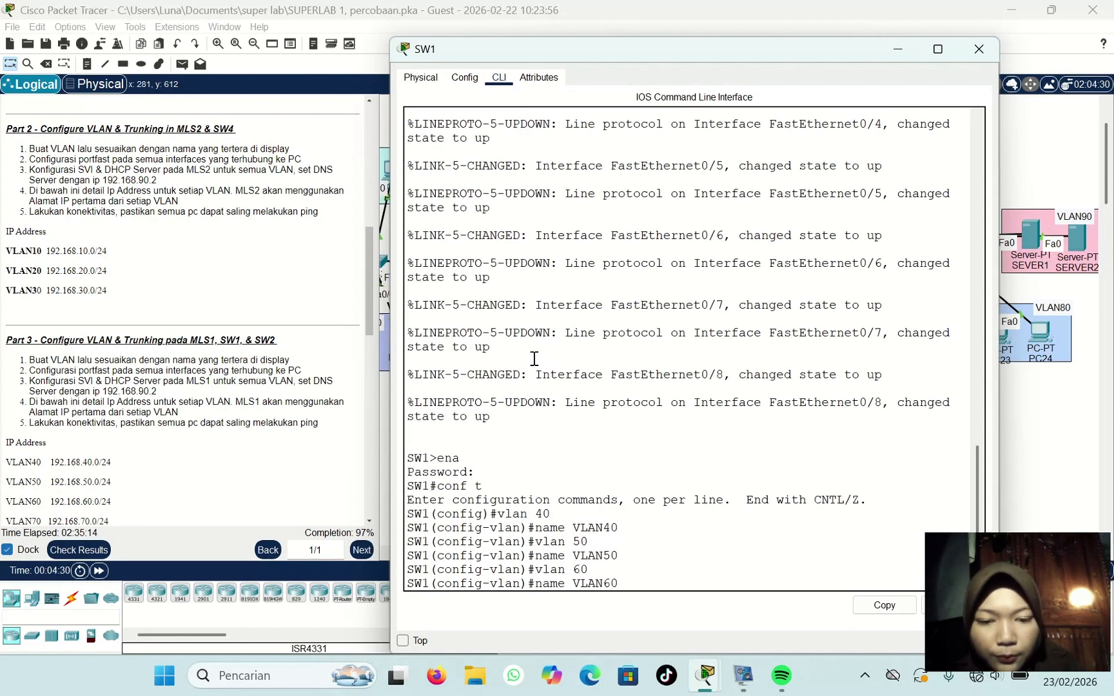
text(60)
key(Return)
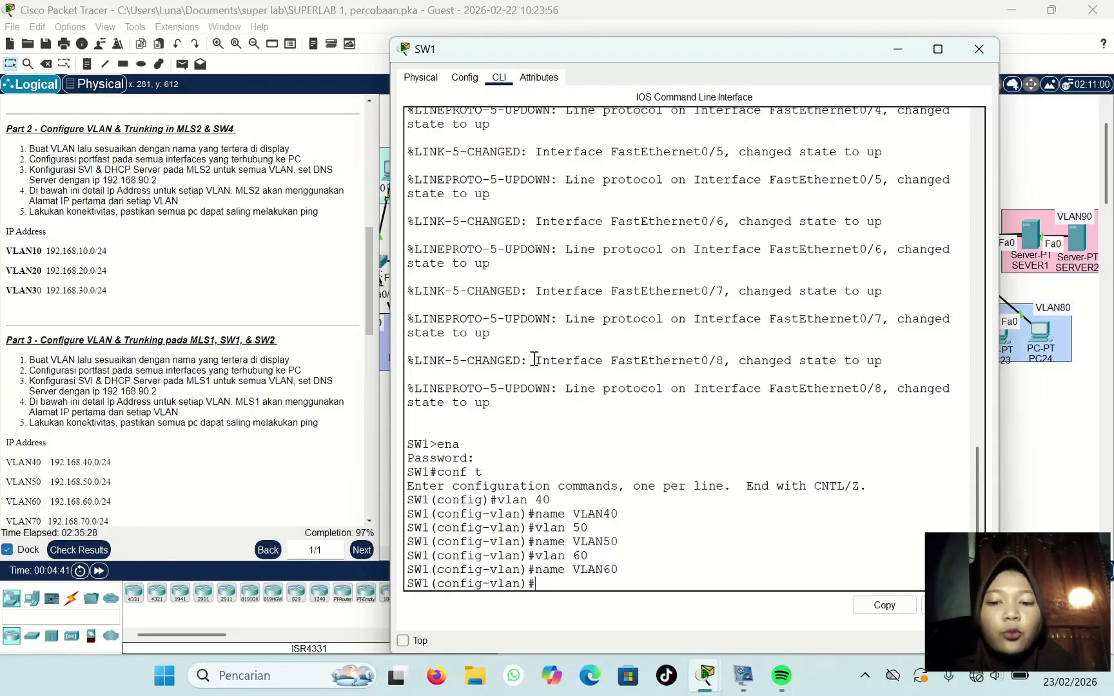
text(exit)
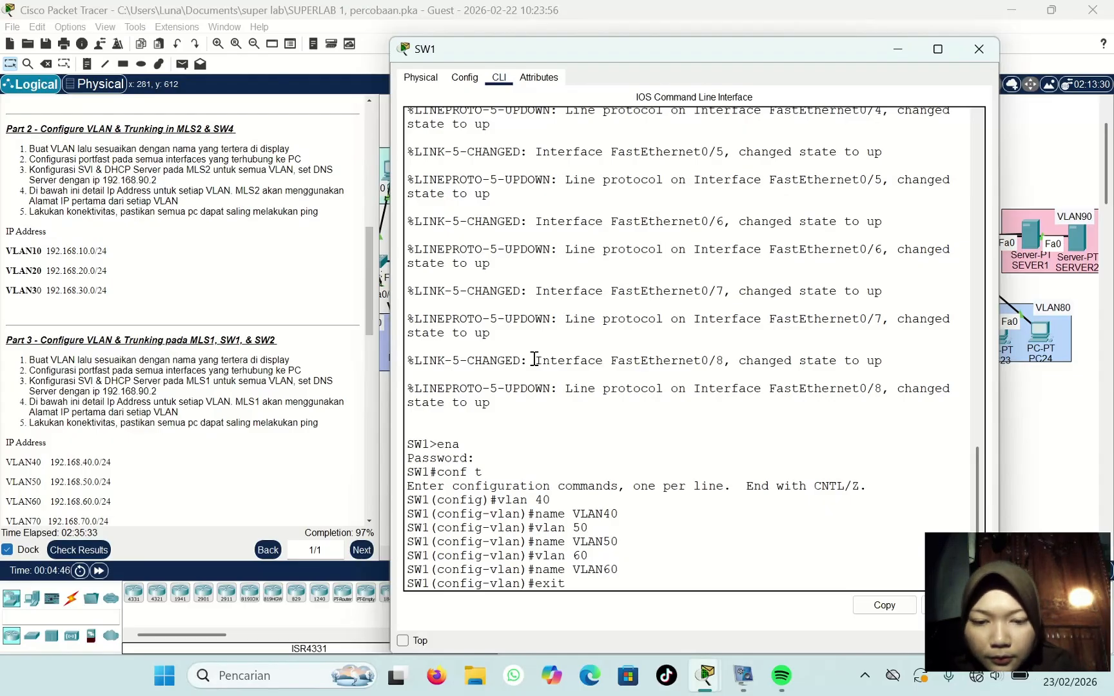
key(Return)
Step: On SW1, select range Fa0/2–4, set access mode in VLAN 40, and enable spanning-tree portfast
text(int r f)
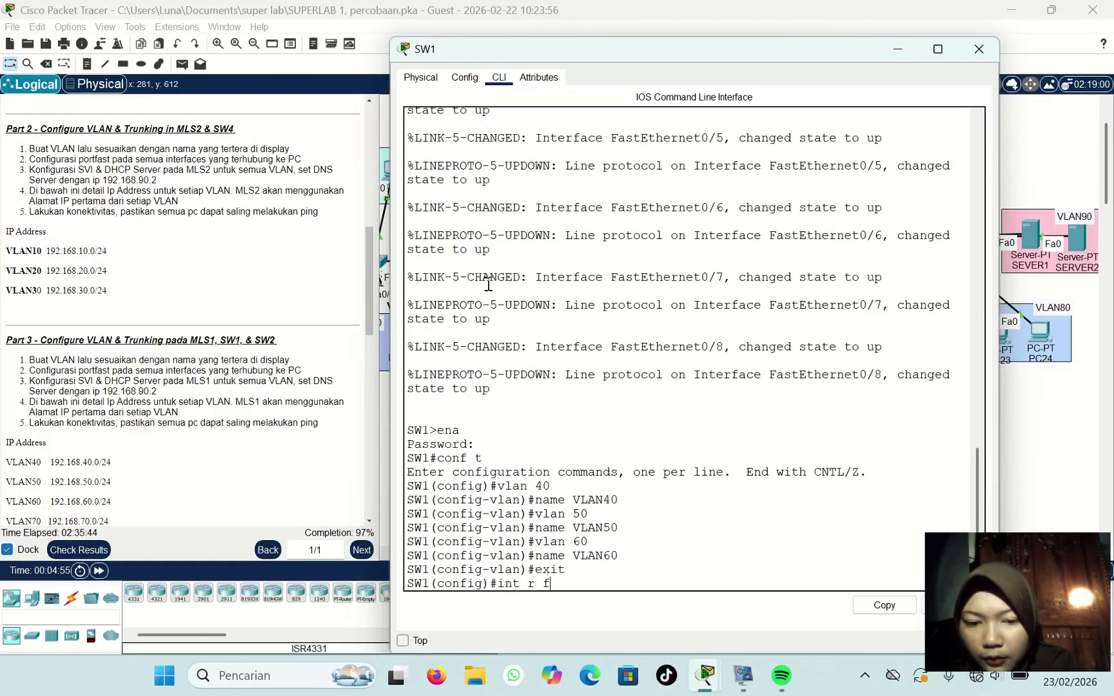
text(a0/)
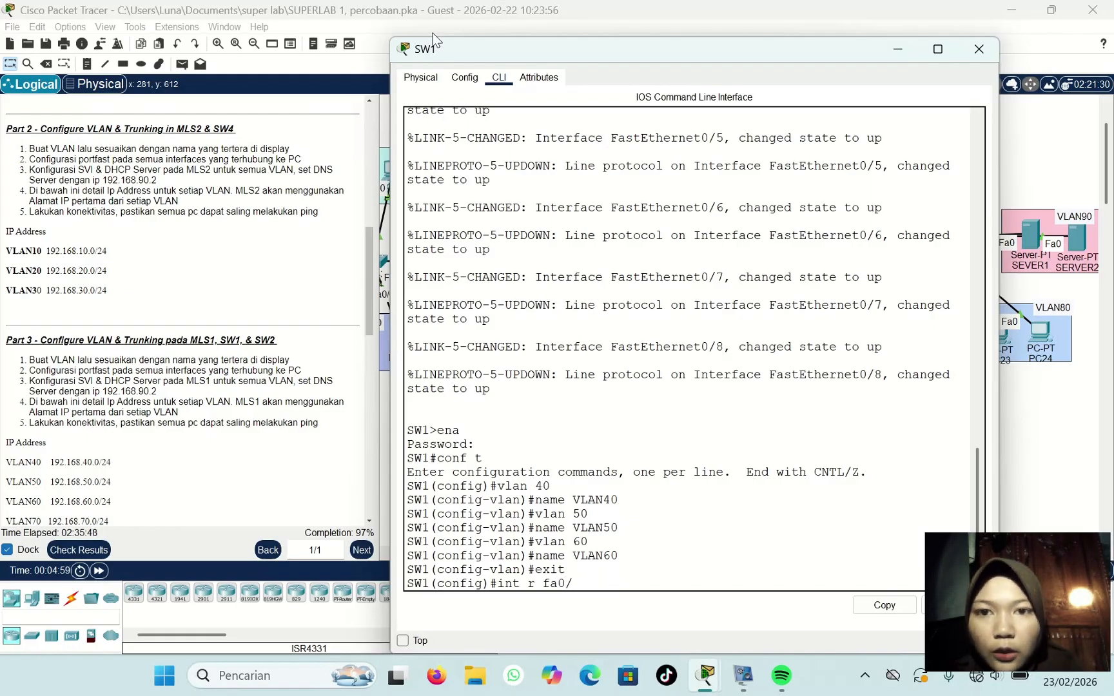
drag(430, 57, 684, 64)
mouse_move(483, 416)
mouse_down()
mouse_move(470, 346)
mouse_move(478, 408)
mouse_up()
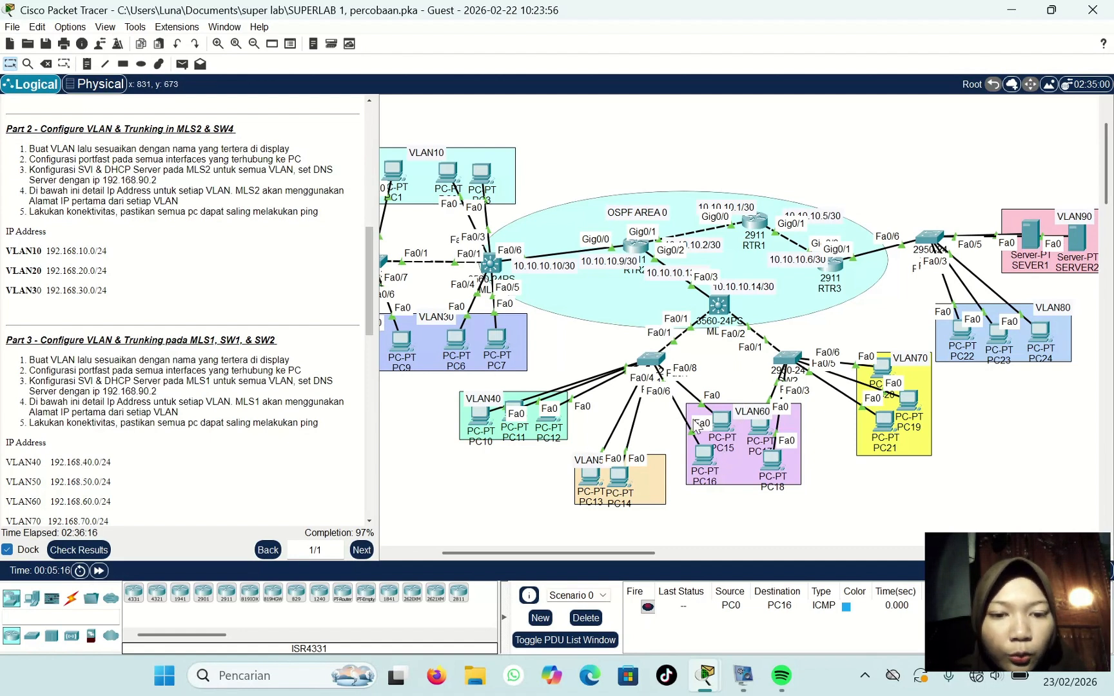
click(651, 360)
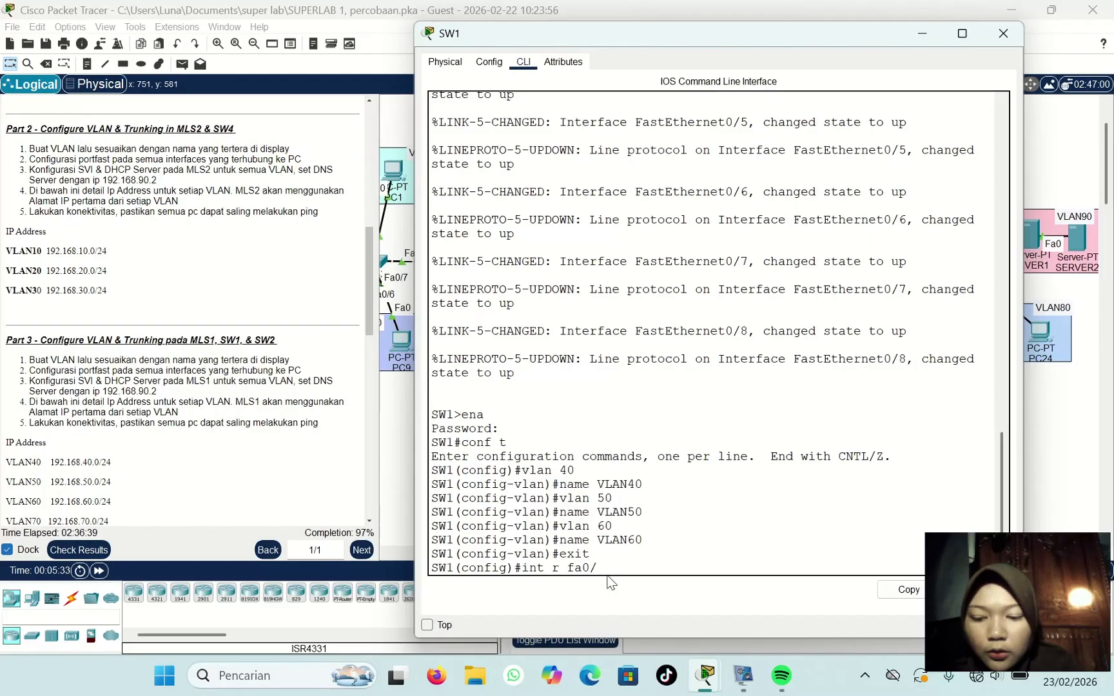
text(2)
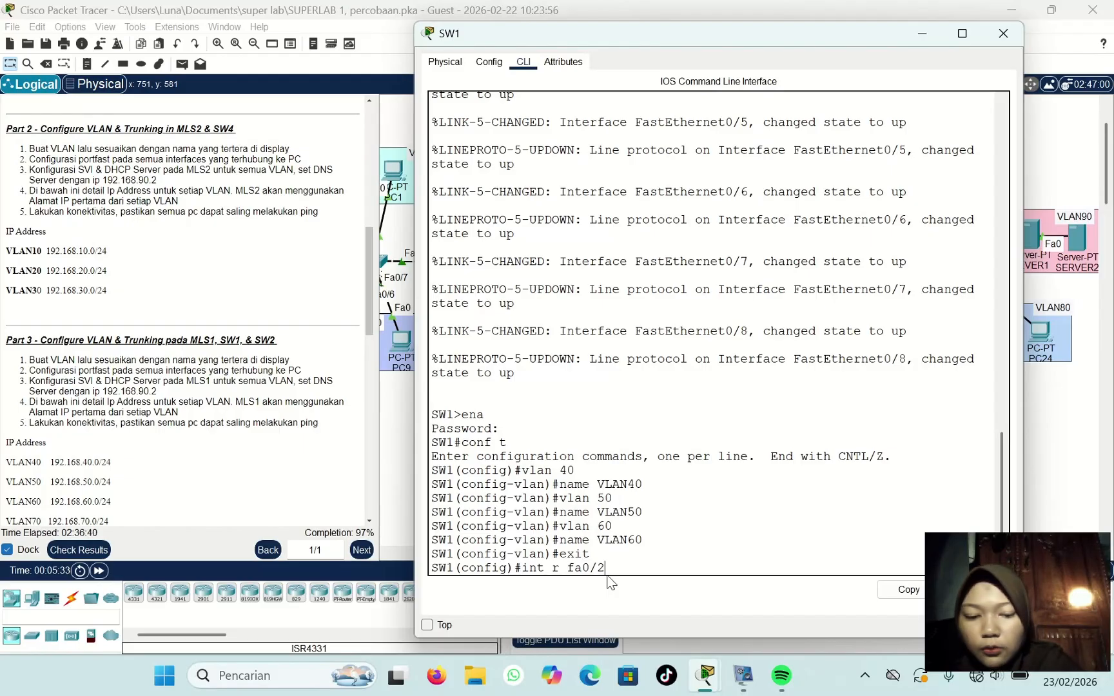
text(-4)
key(Return)
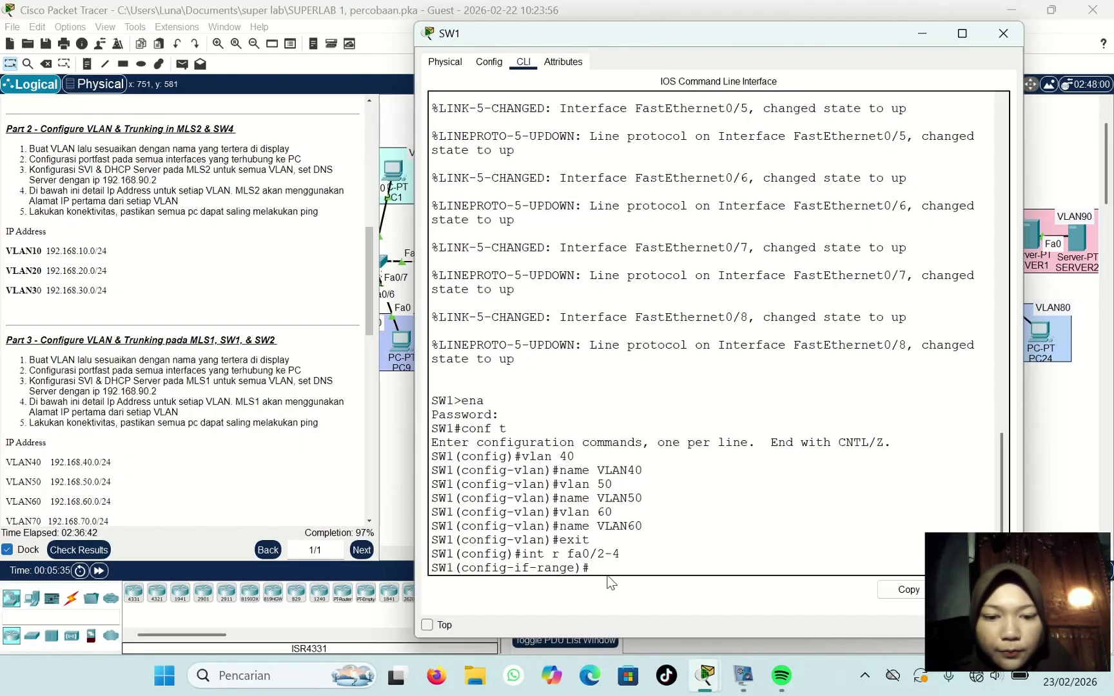
text(sw)
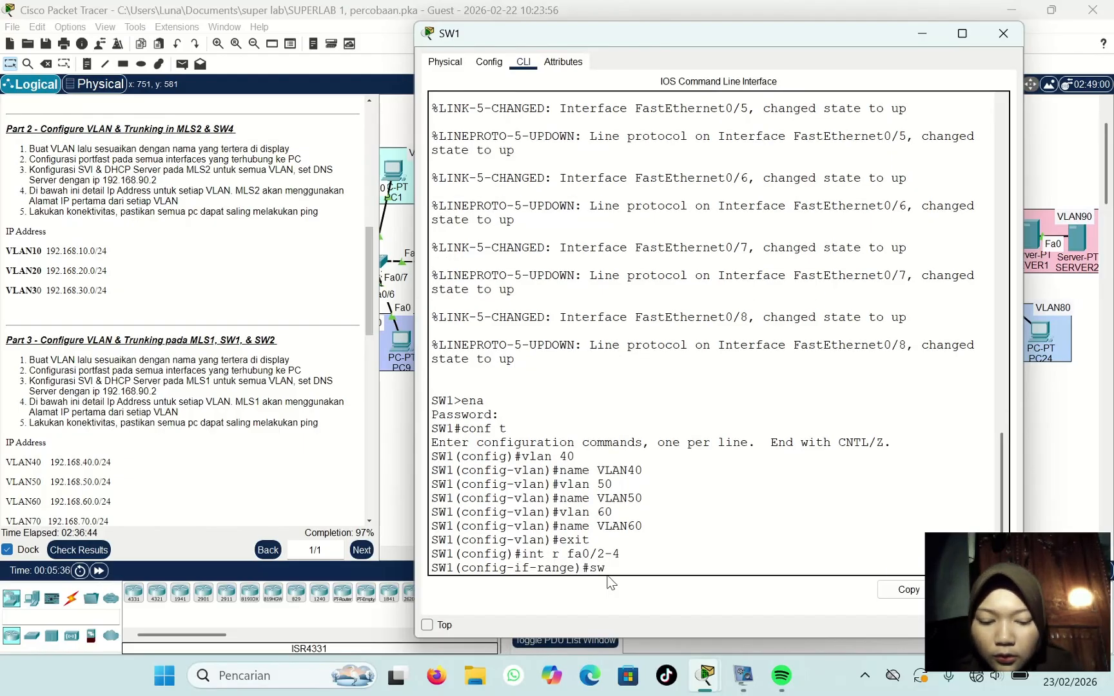
text( mode)
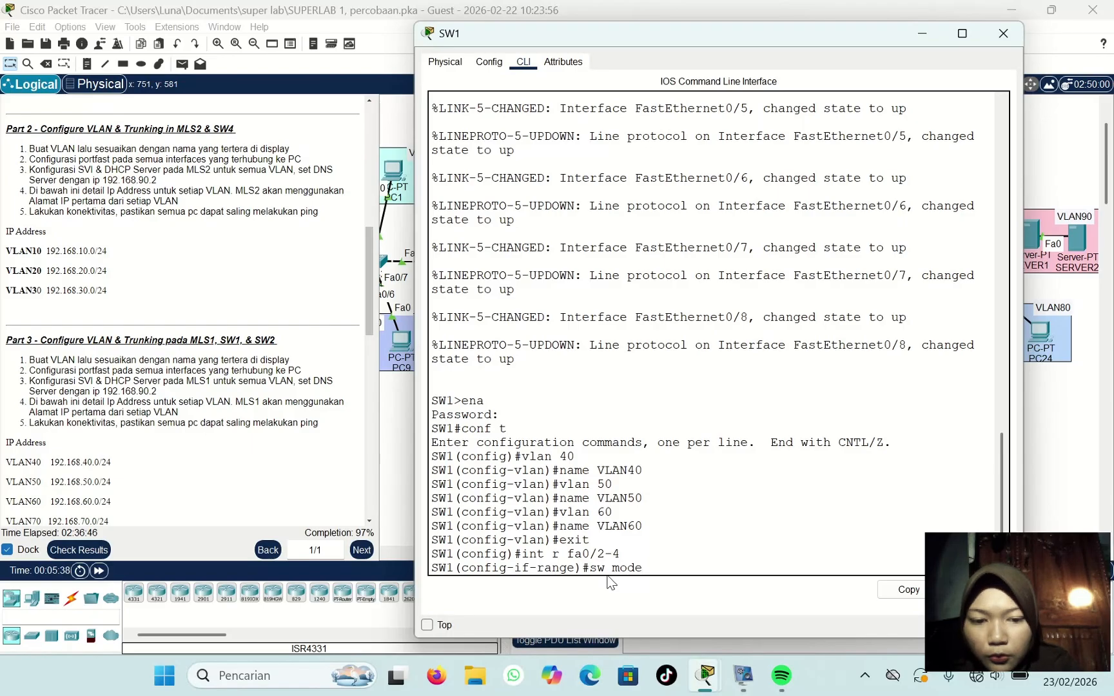
text( acc)
key(Return)
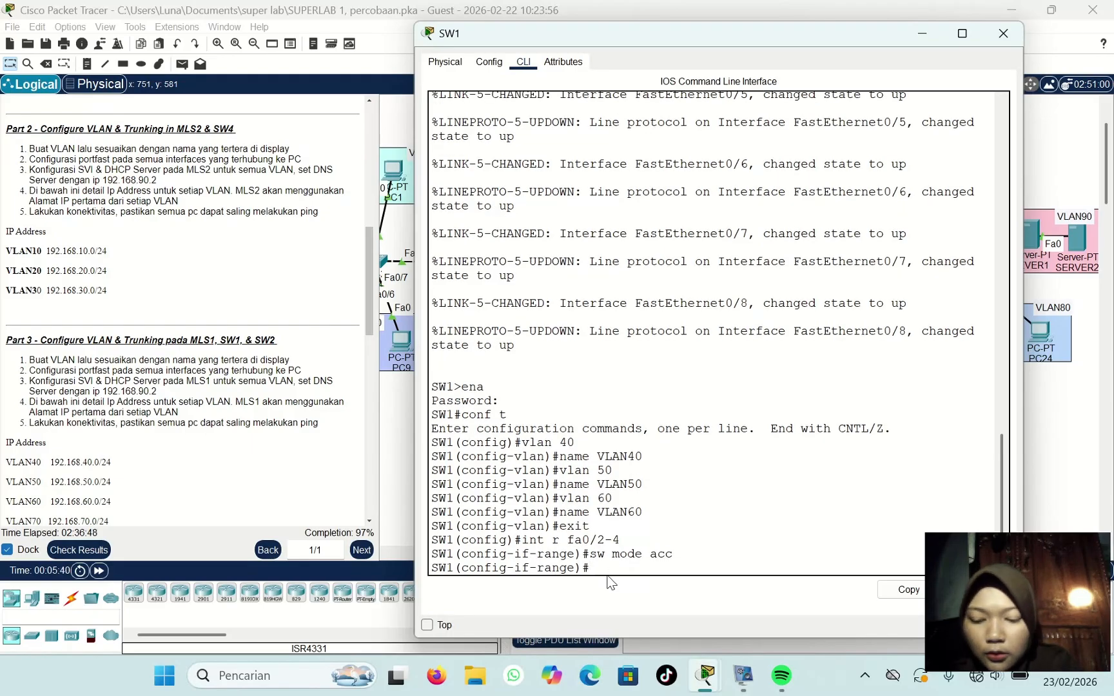
text(sw acc)
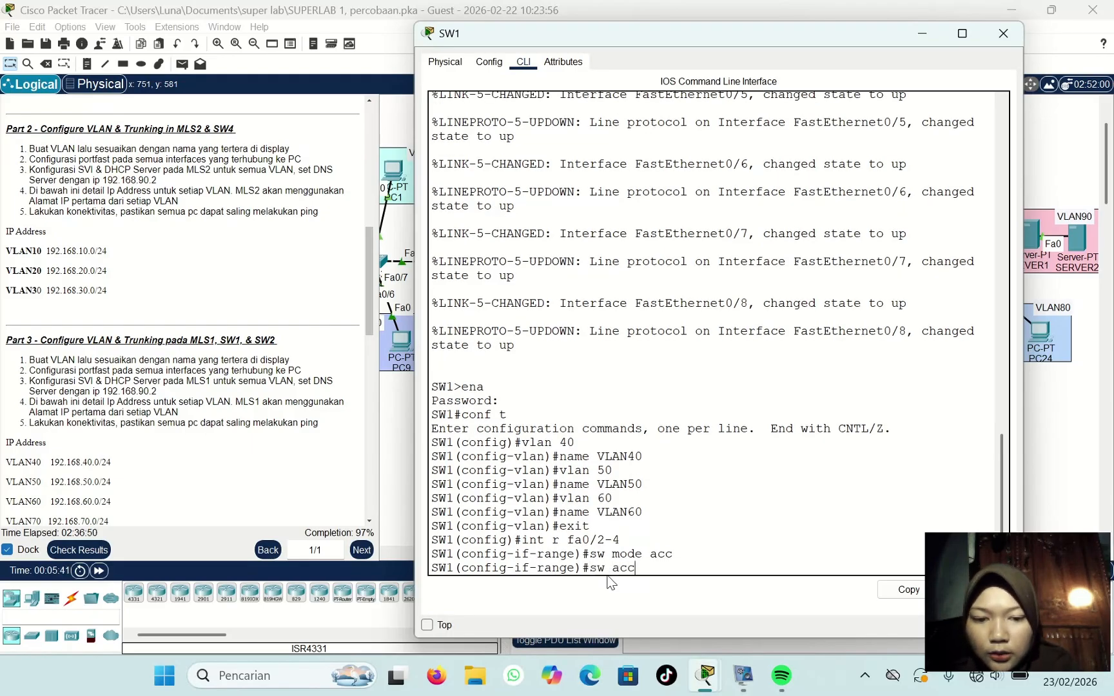
text( vlan)
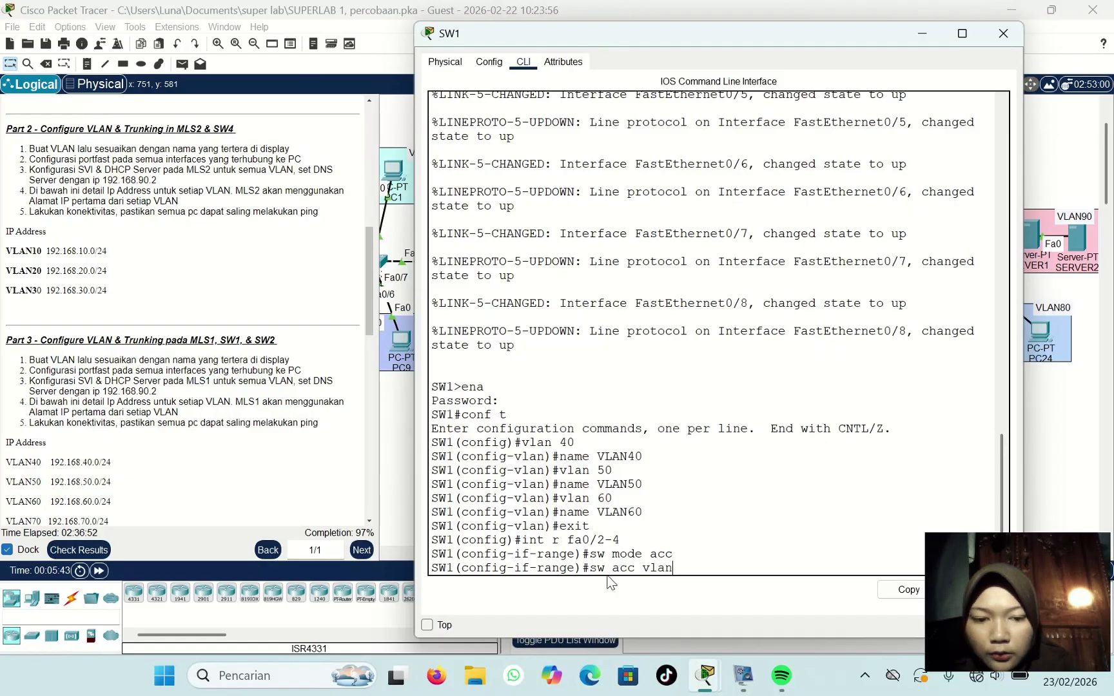
text( 40)
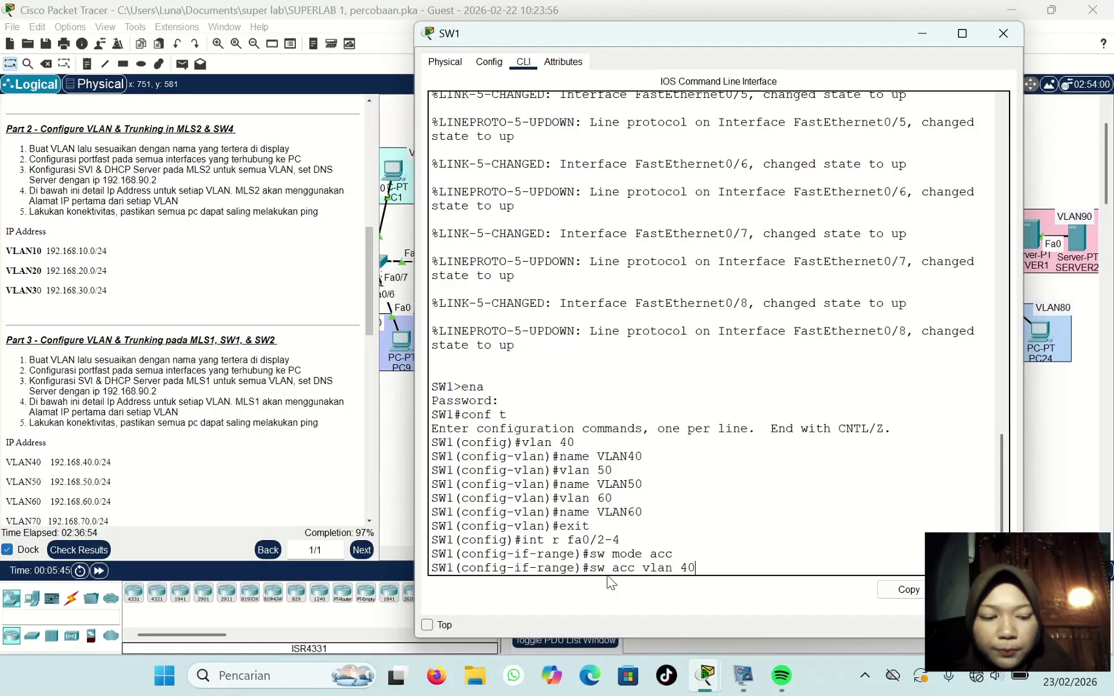
key(Return)
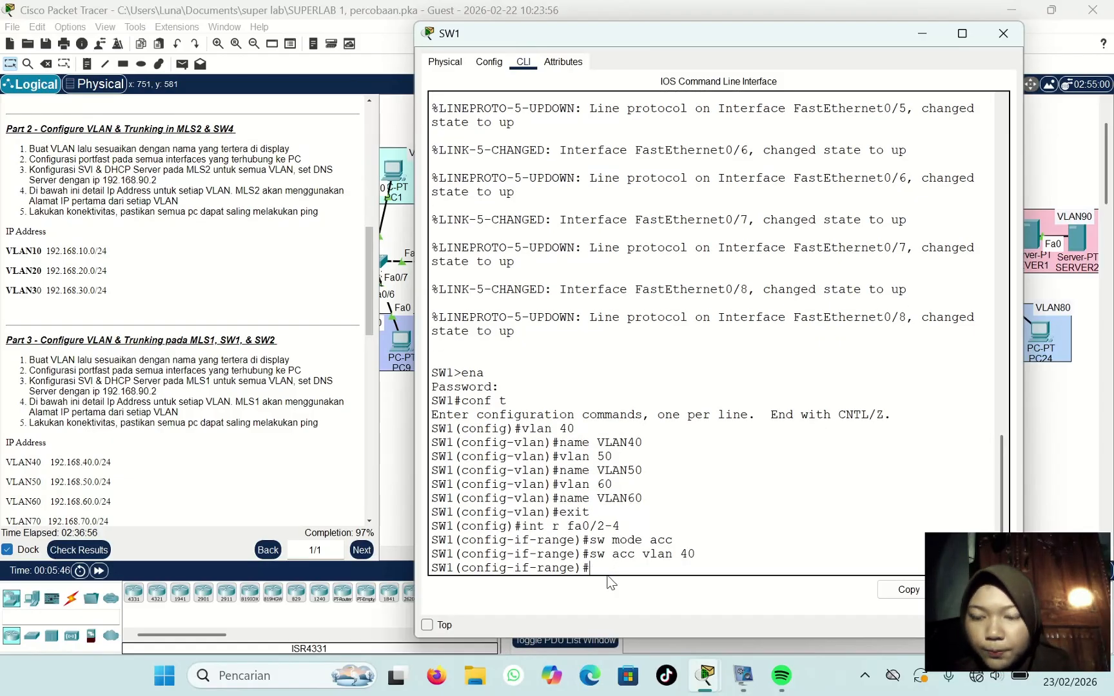
text(sp)
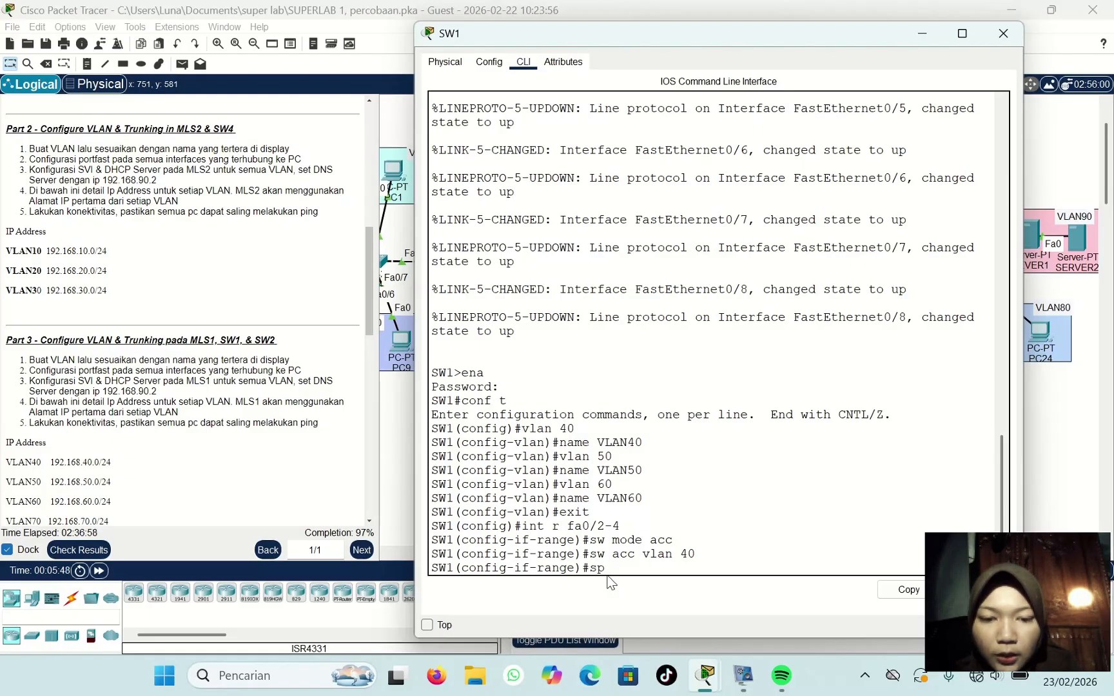
text(a po)
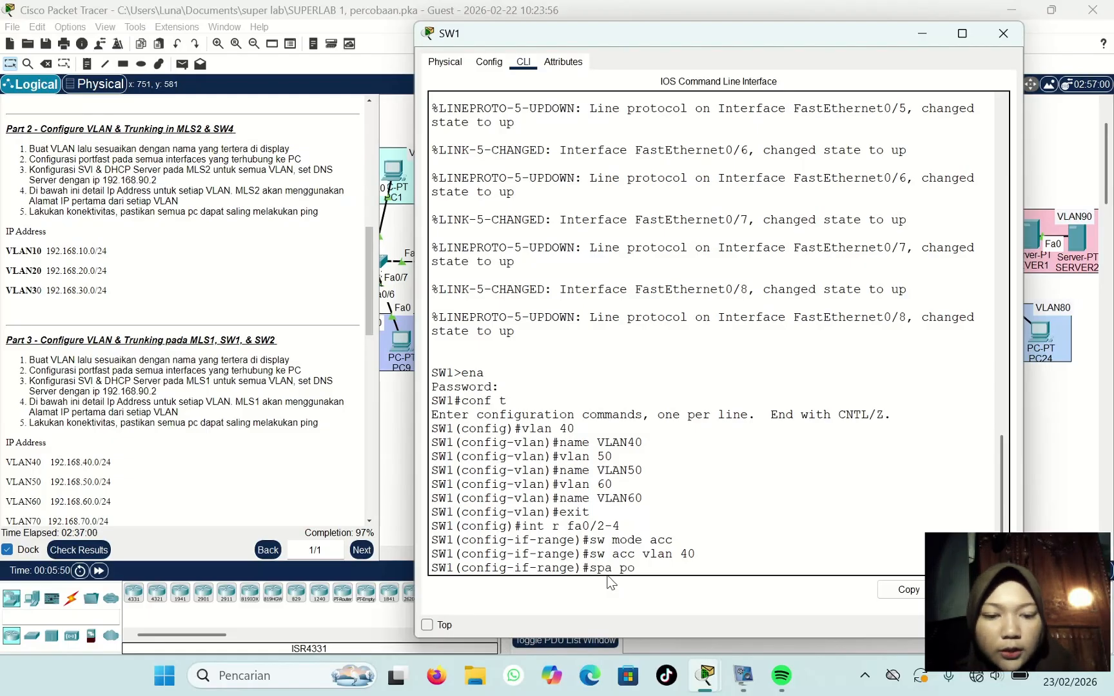
key(Return)
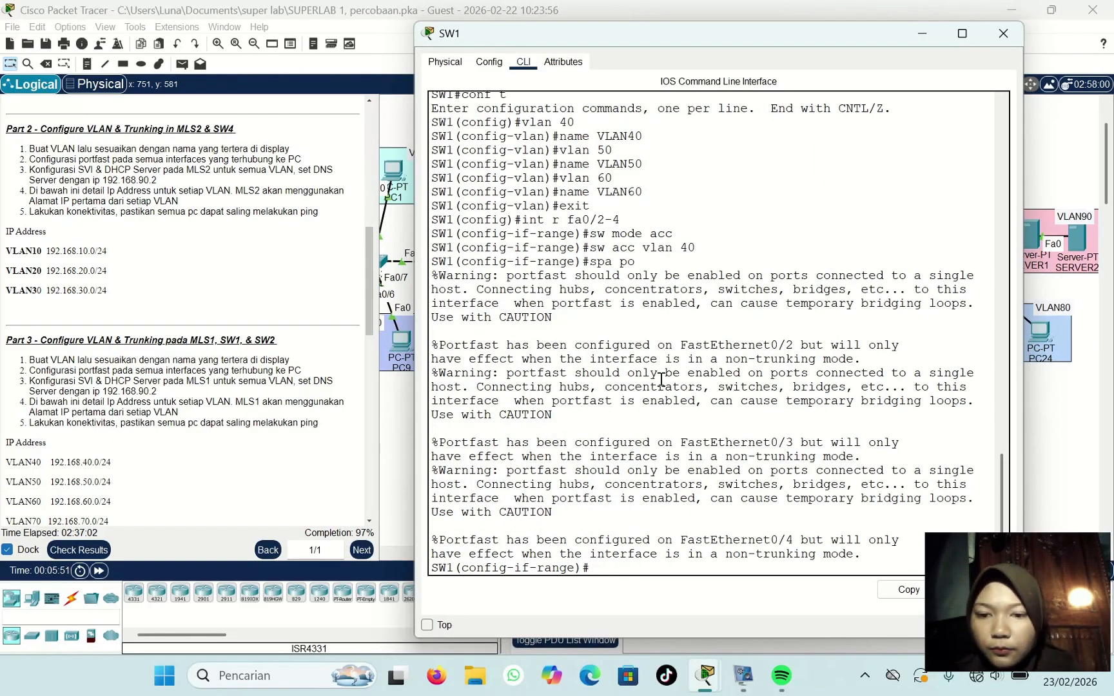
Step: Configure SW1 range Fa0/5–6 as access ports in VLAN 50 with portfast
text(ex)
key(Return)
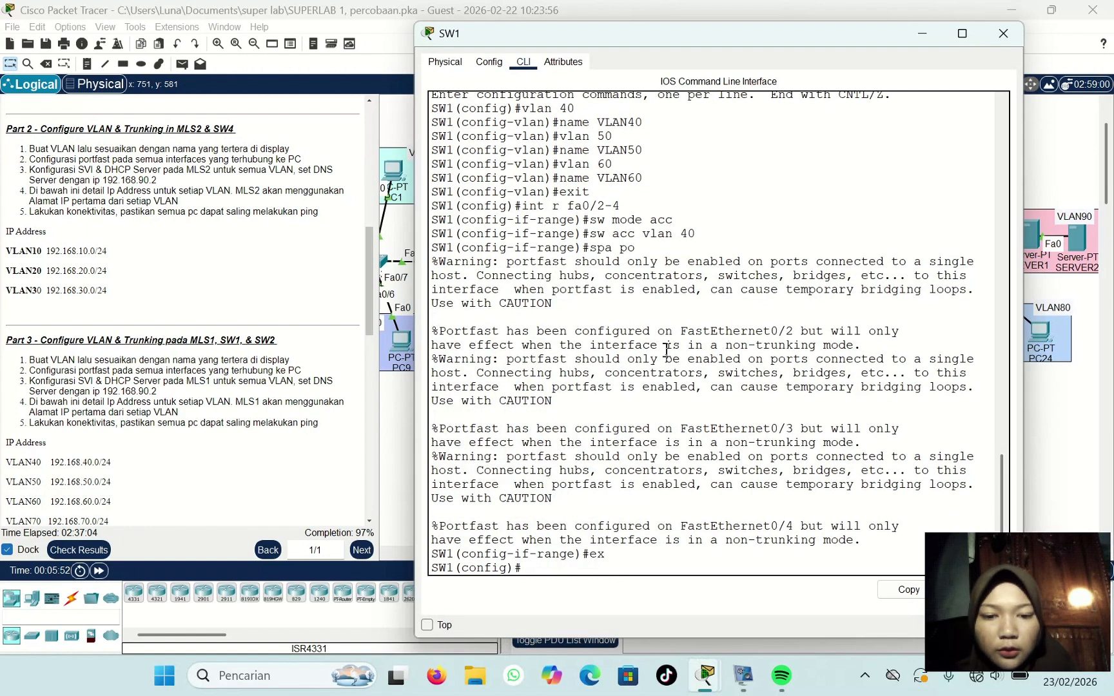
text(int)
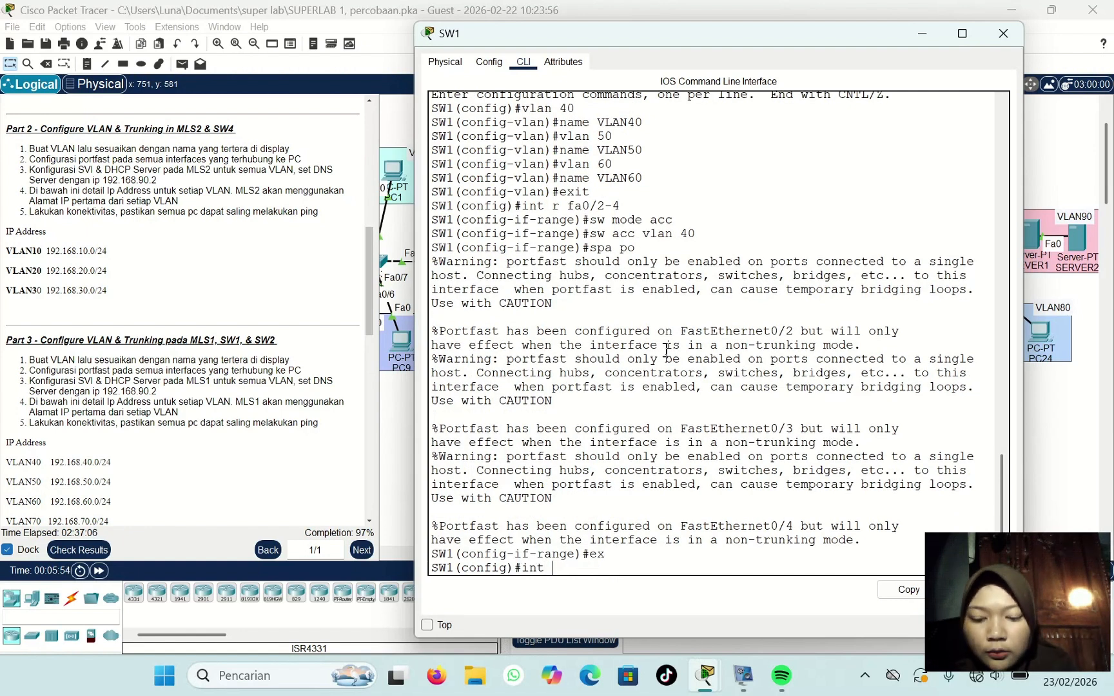
text( fa0)
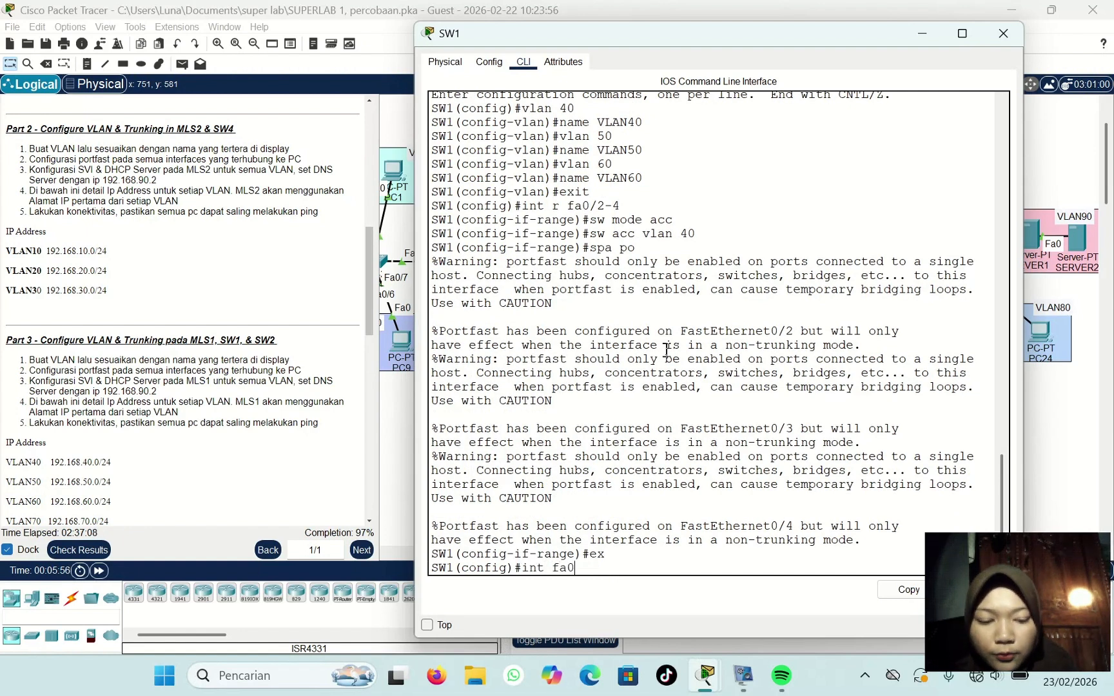
key(BackSpace)
key(BackSpace)
key(BackSpace)
text(r fa0/)
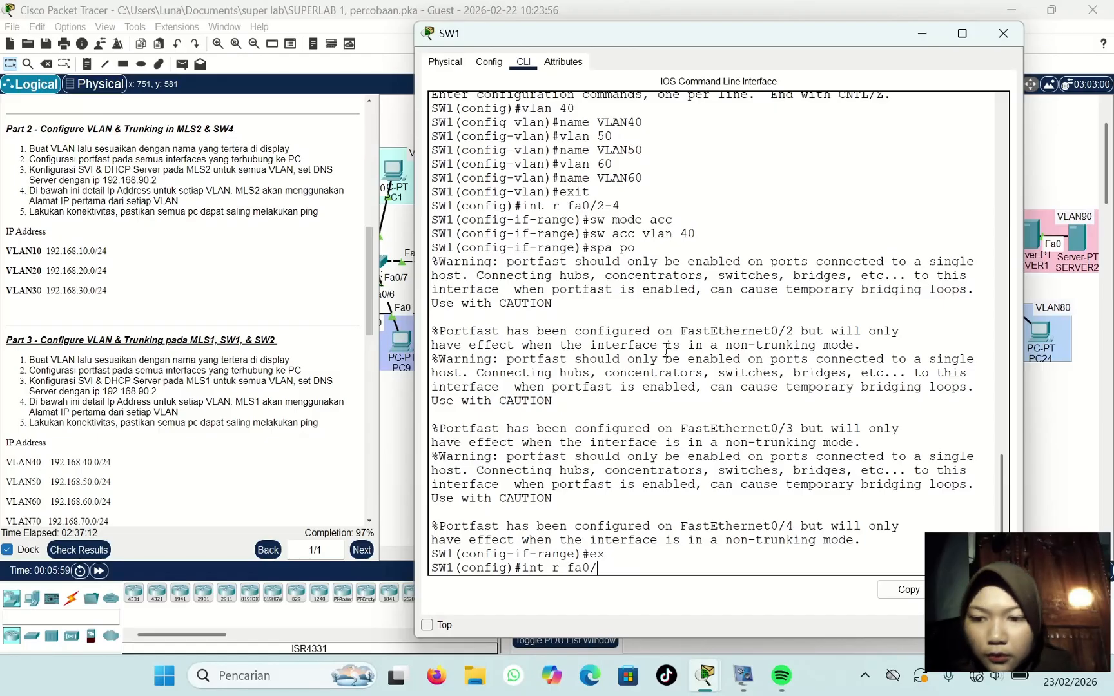
text(5)
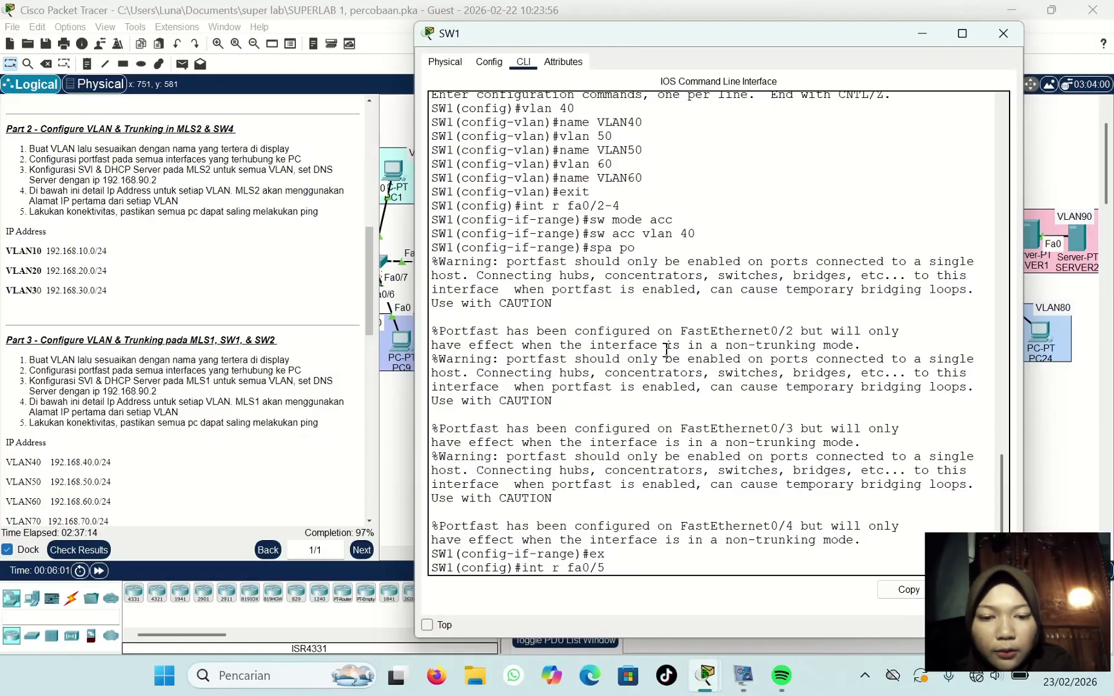
text(-6)
key(Return)
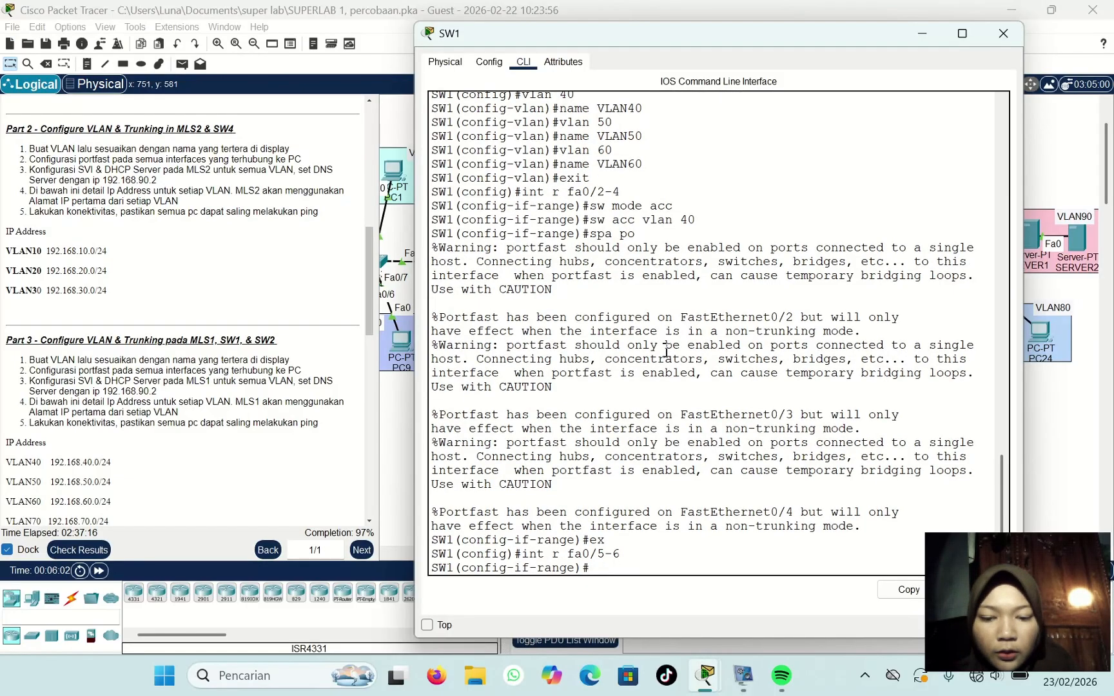
text(sw mod)
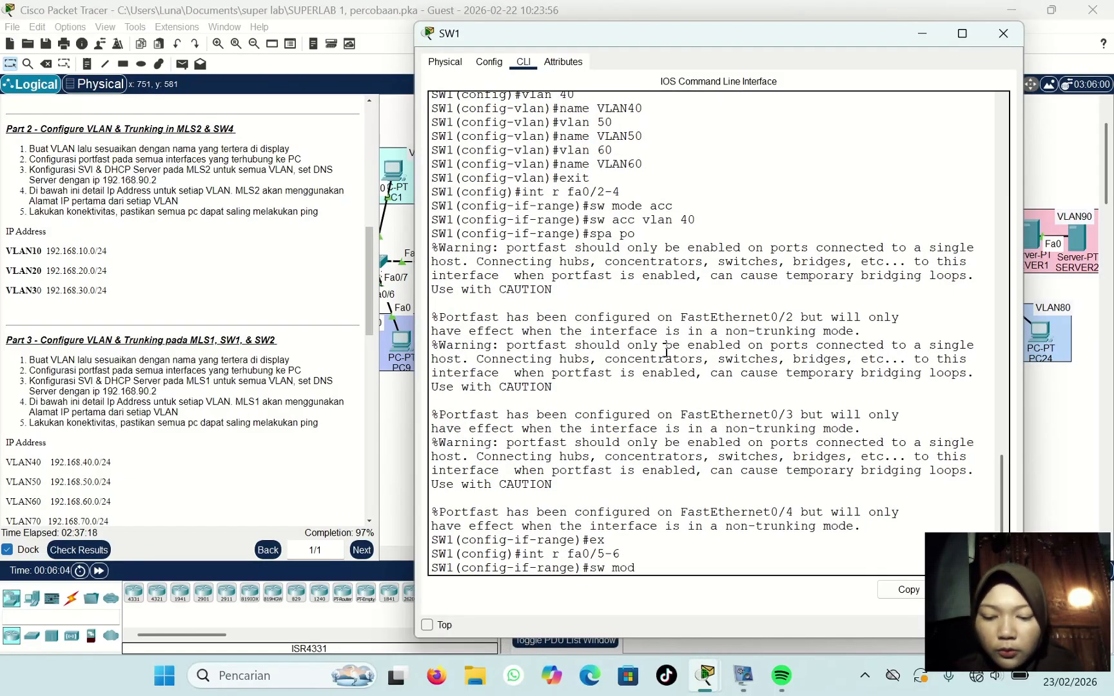
text(e acc)
key(Return)
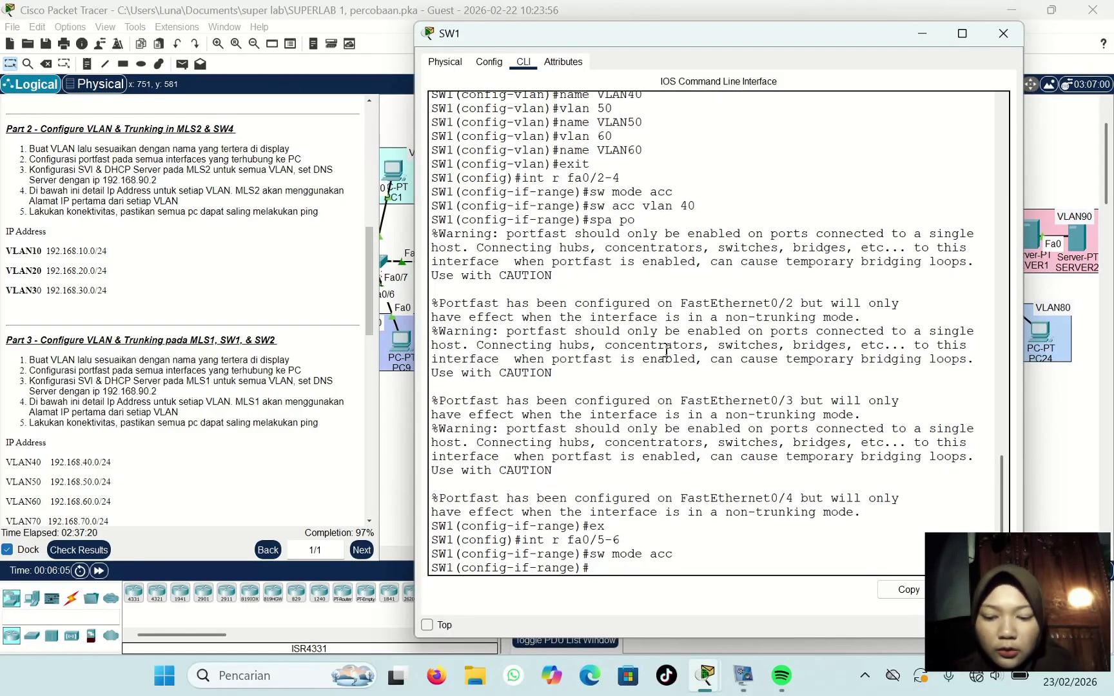
text(sw acc)
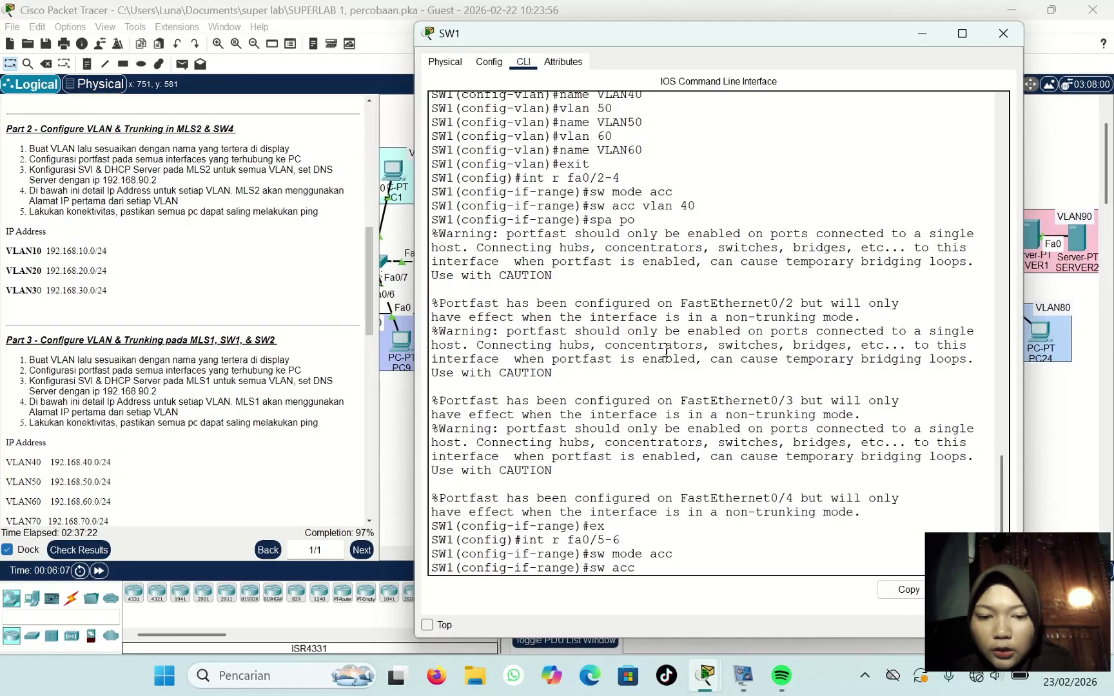
text( vlan )
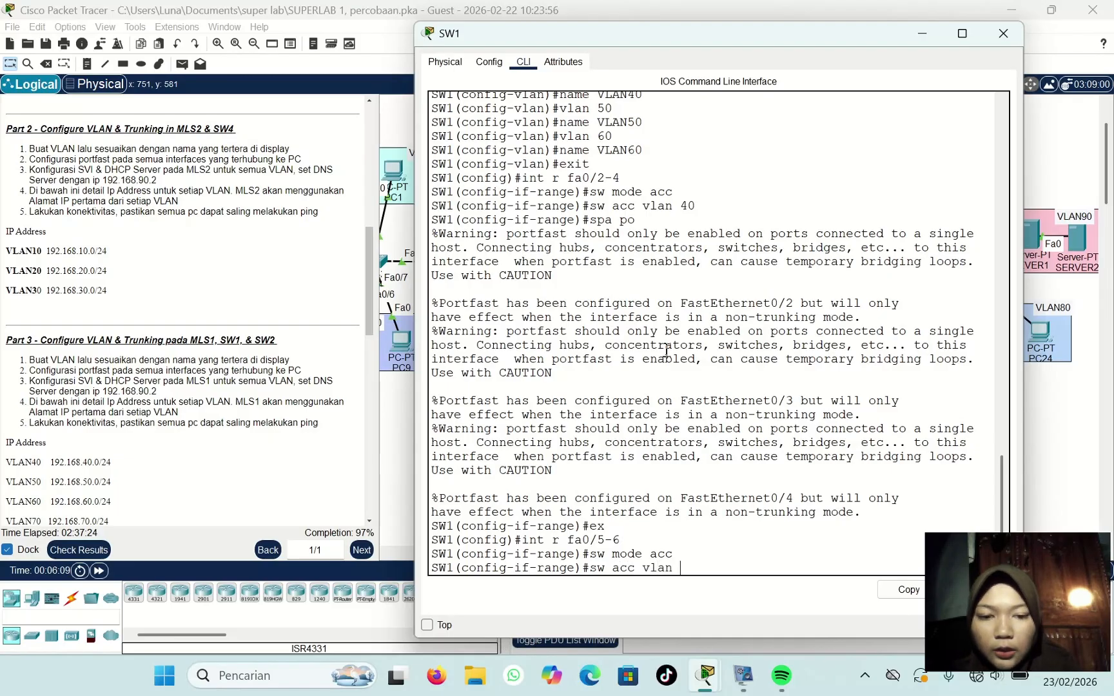
text(50)
key(Return)
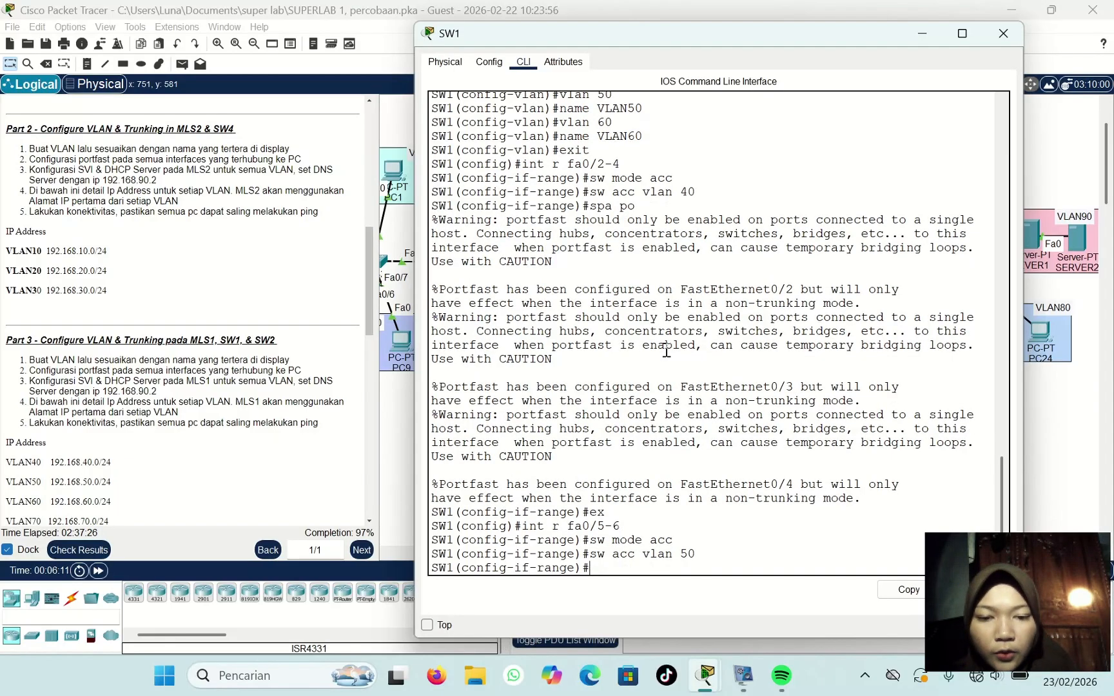
text(spa po)
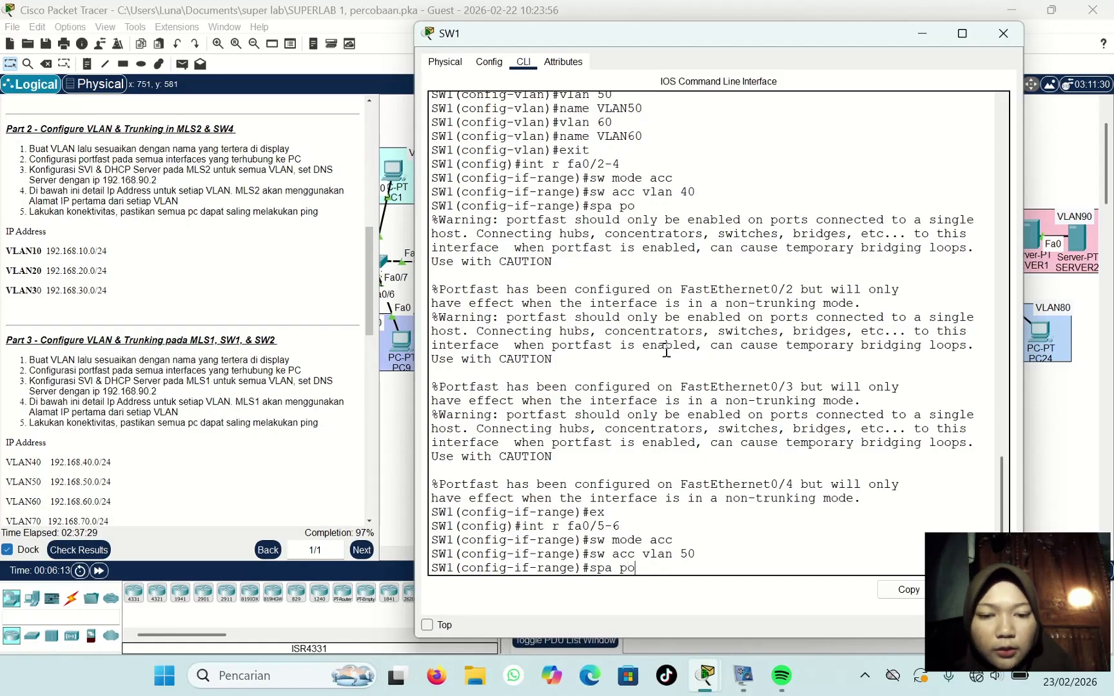
key(Return)
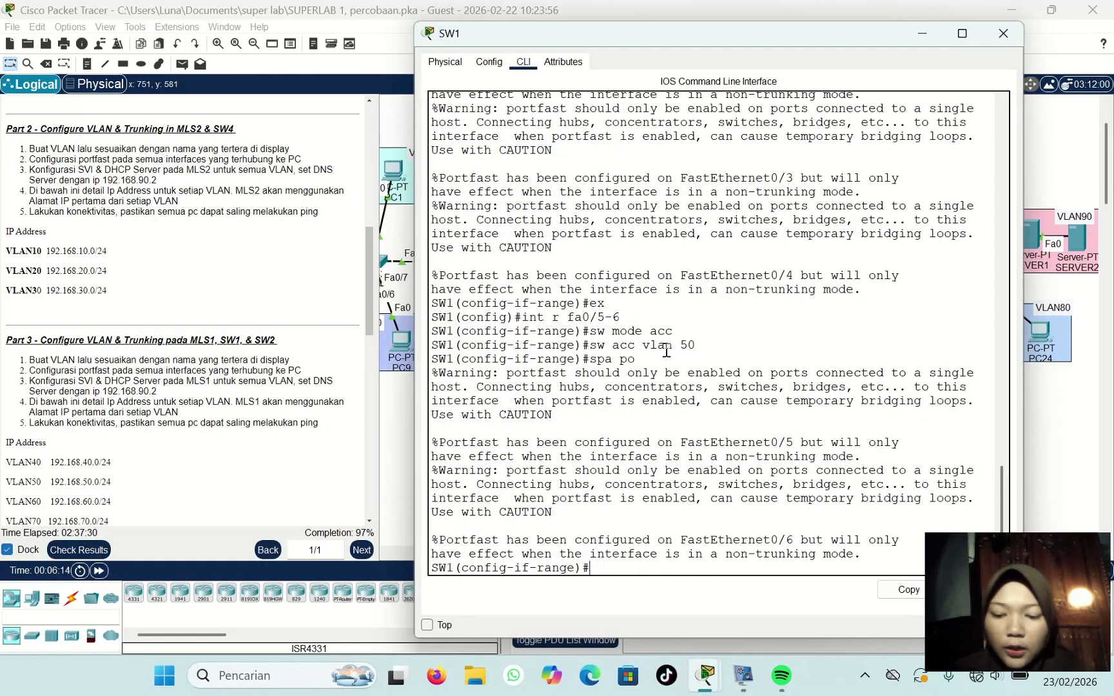
Step: Configure SW1 range Fa0/7–8 as access ports in VLAN 60 with portfast
text(ex)
key(Return)
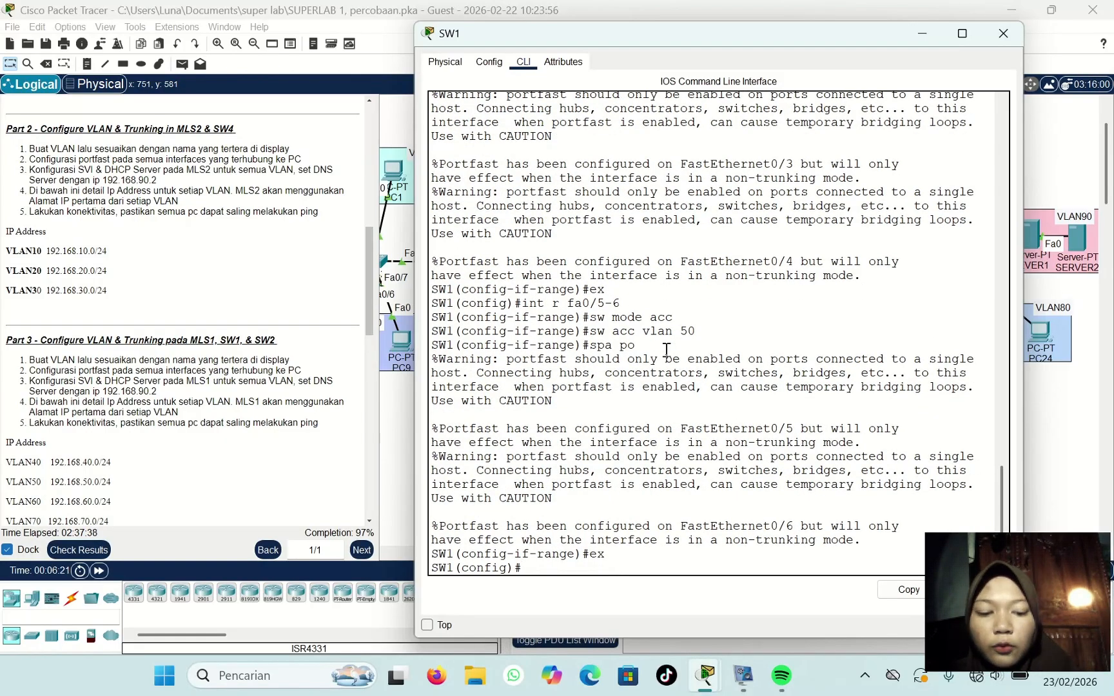
text(int r)
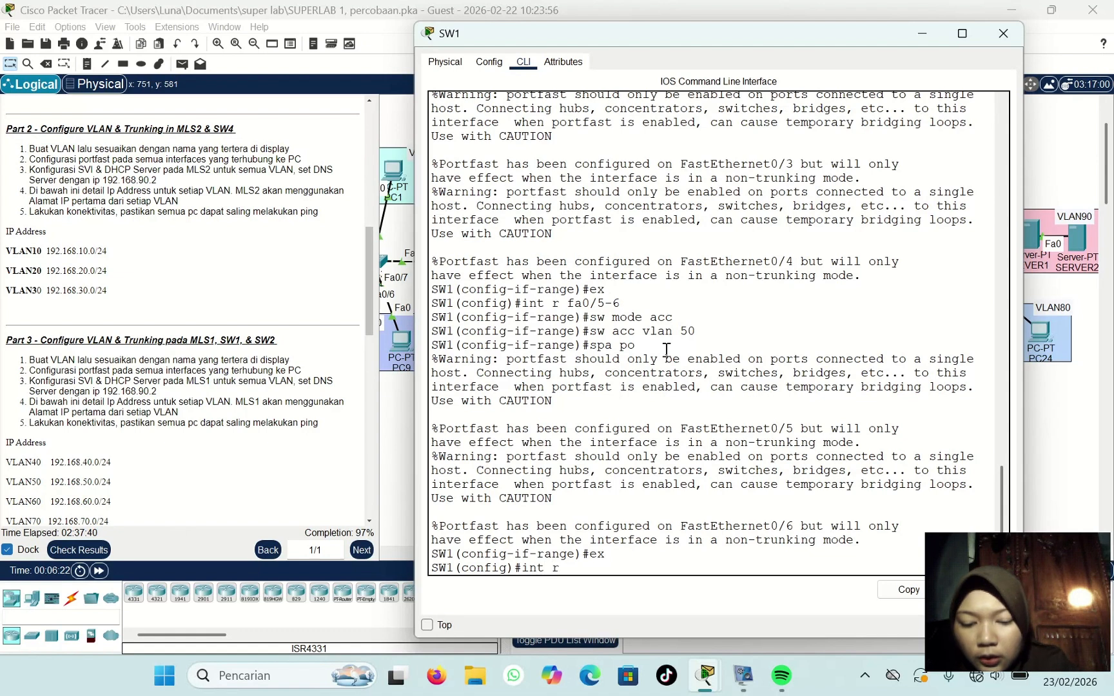
text( fa0/)
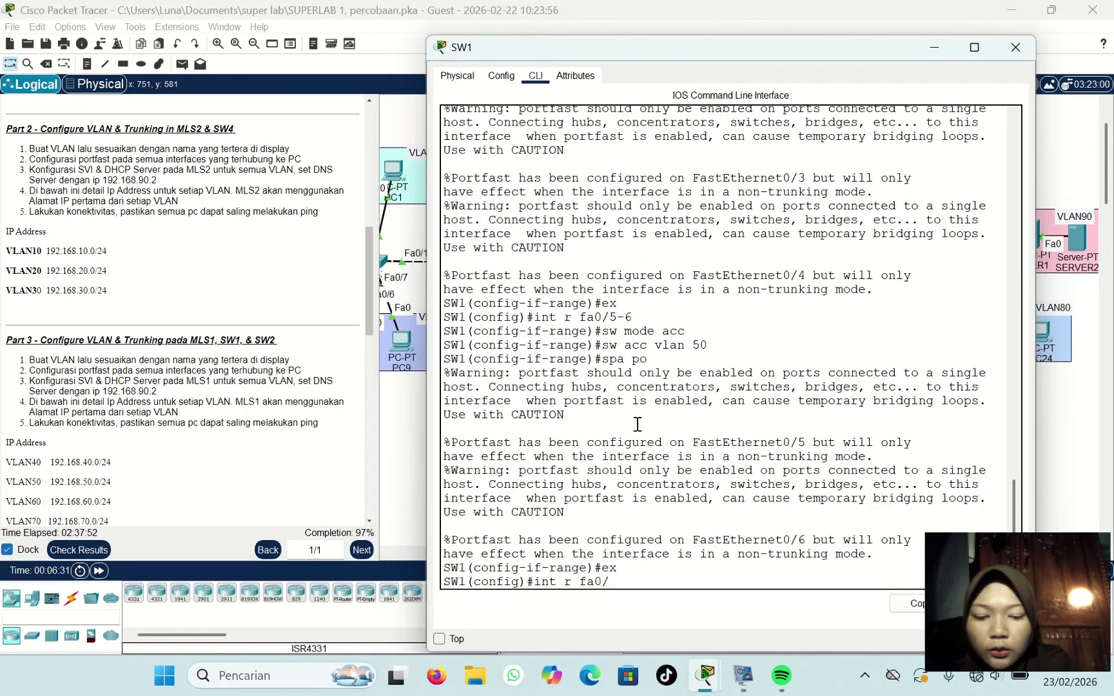
text(7-8)
key(Return)
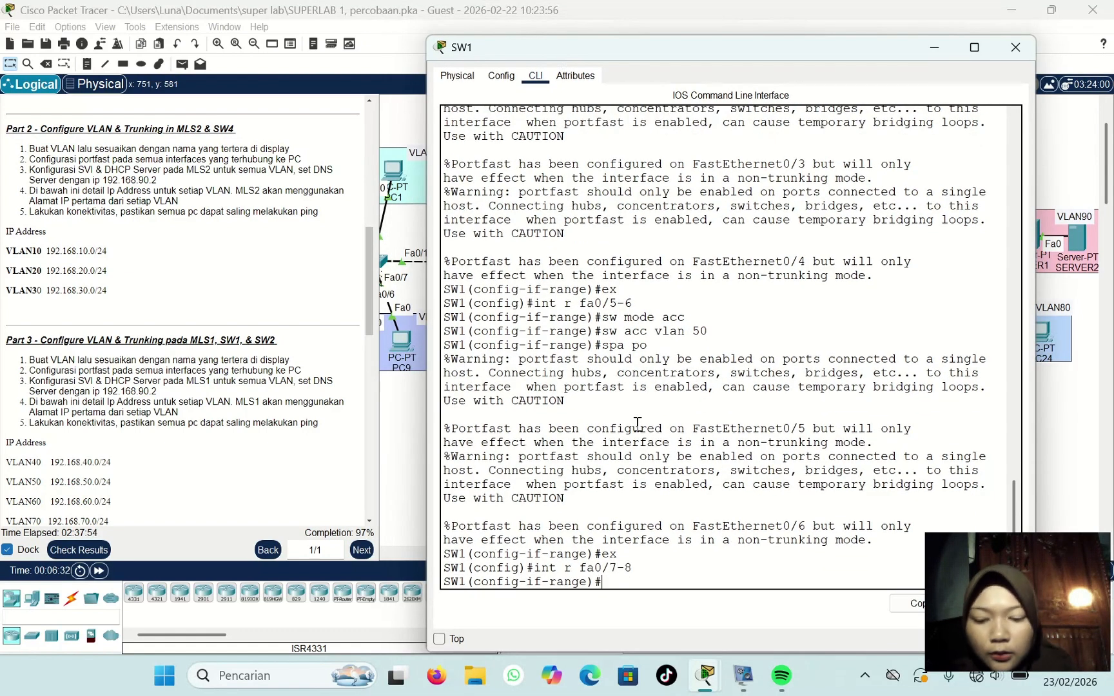
text(sw mo)
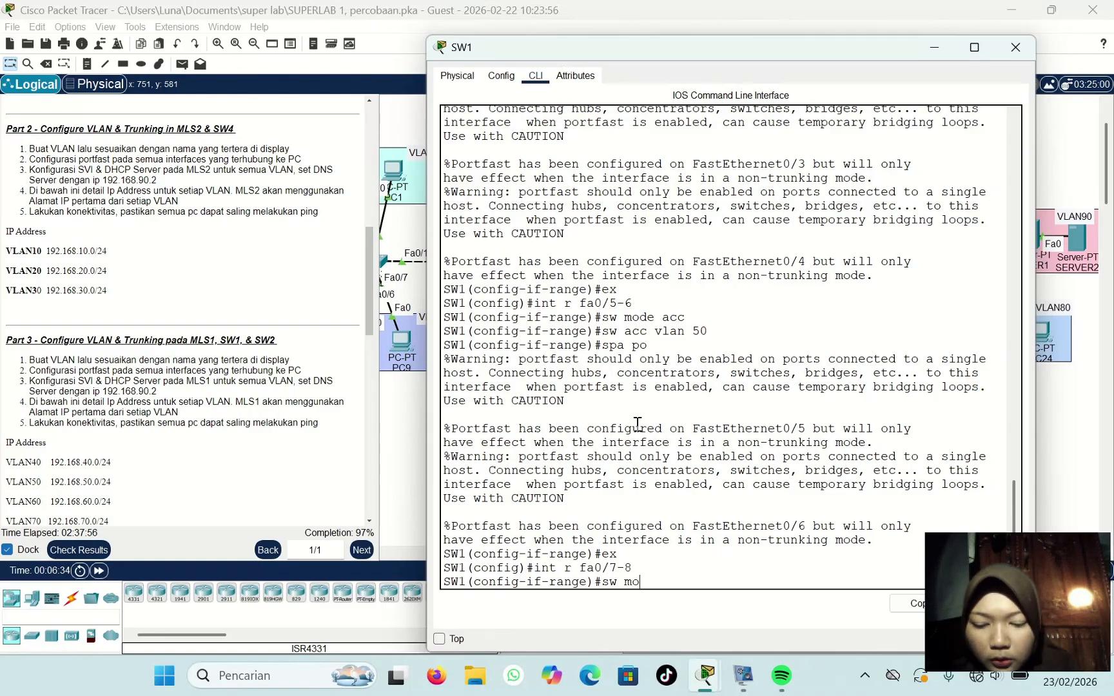
text(de)
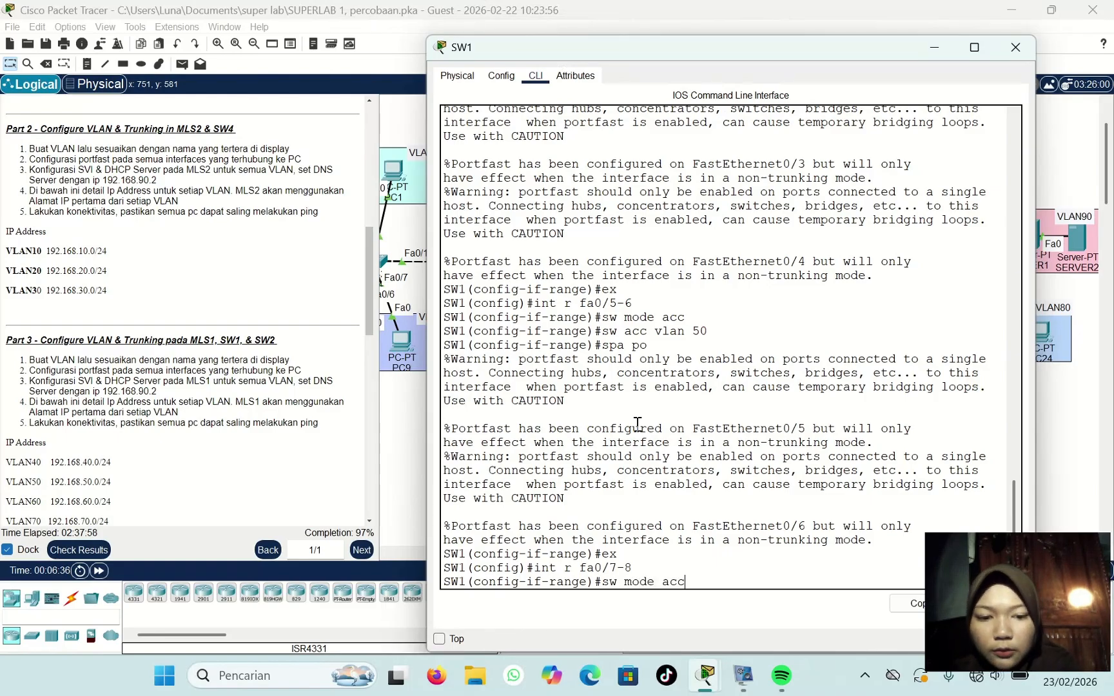
text( acc)
key(Return)
text(sw a)
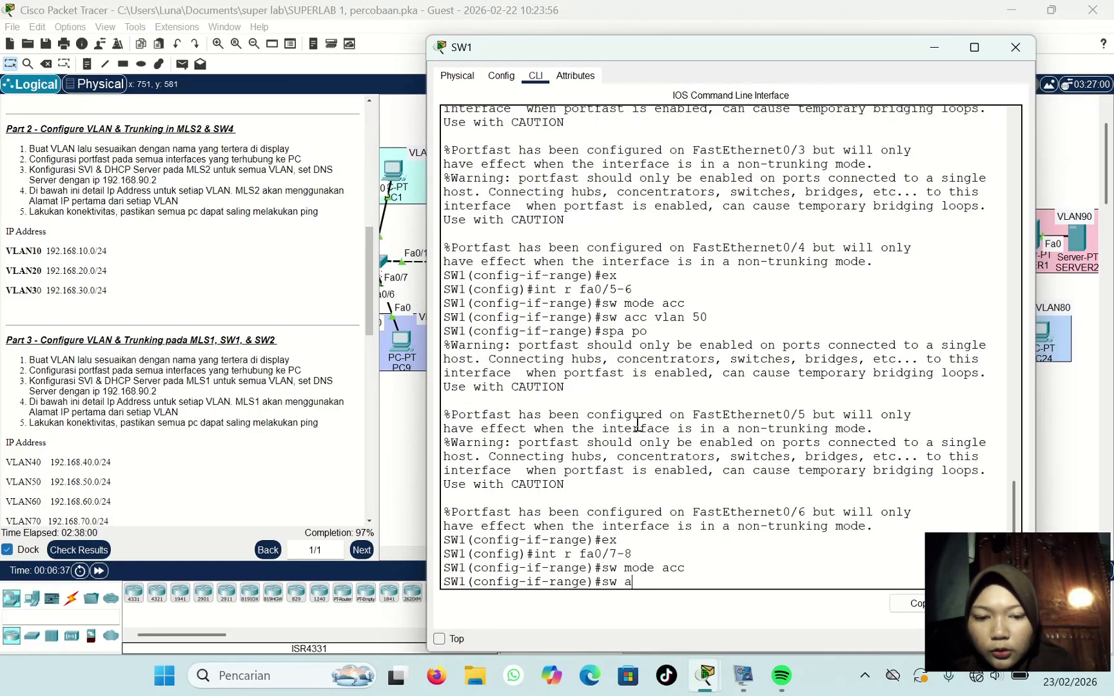
text(cc vla)
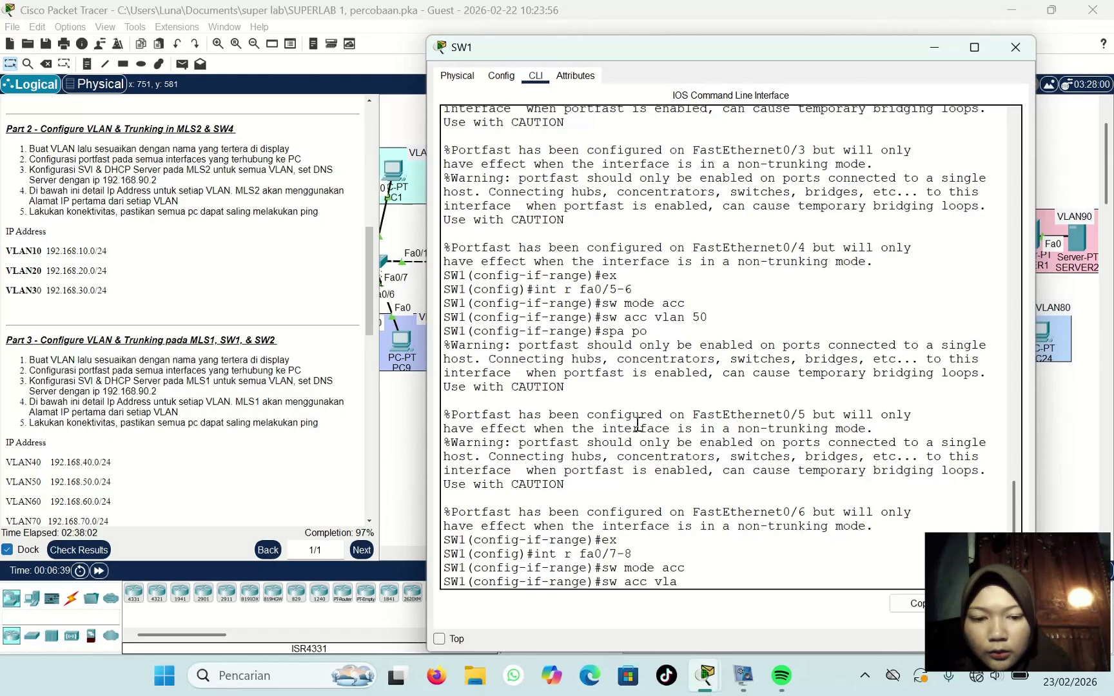
text(n 60)
key(Return)
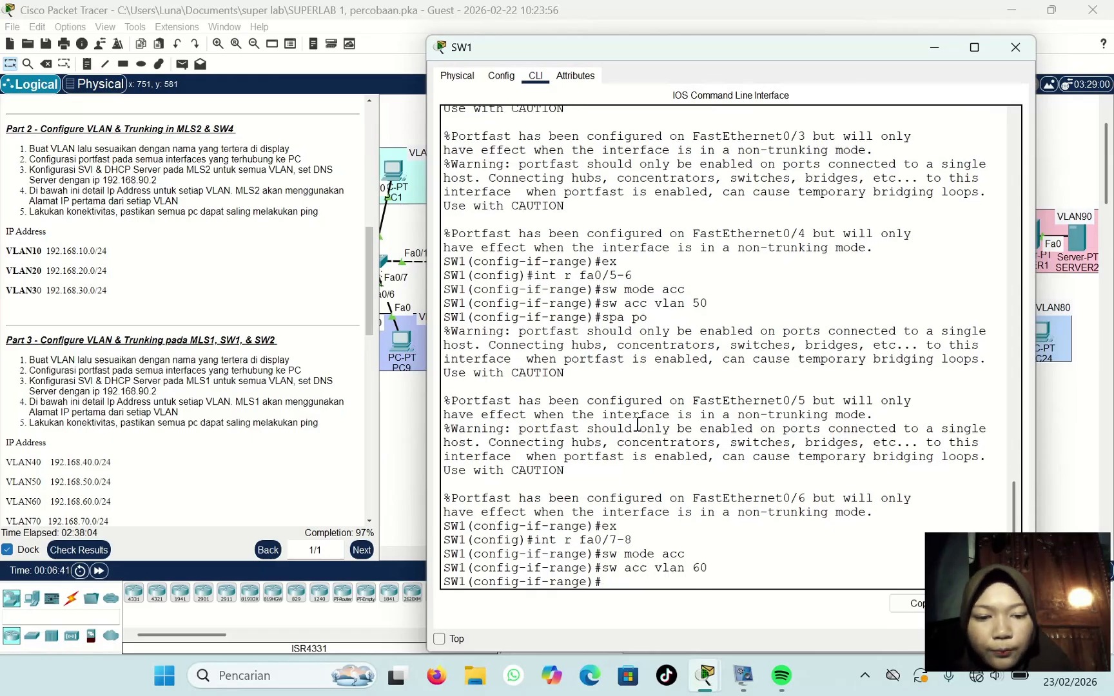
text(spa po)
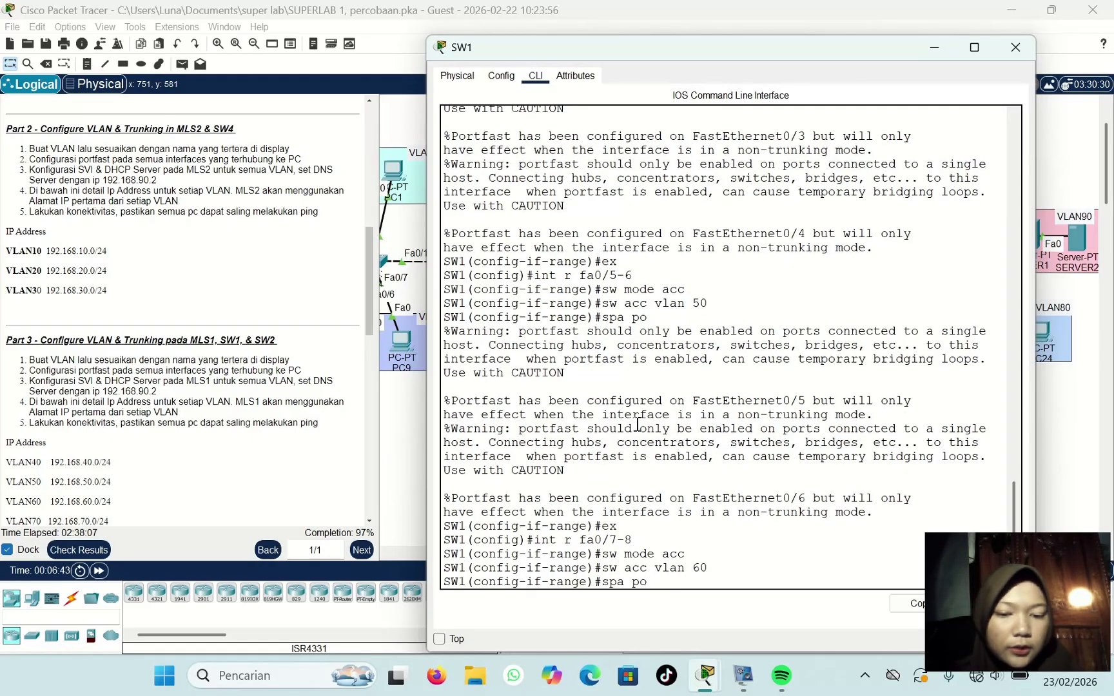
key(Return)
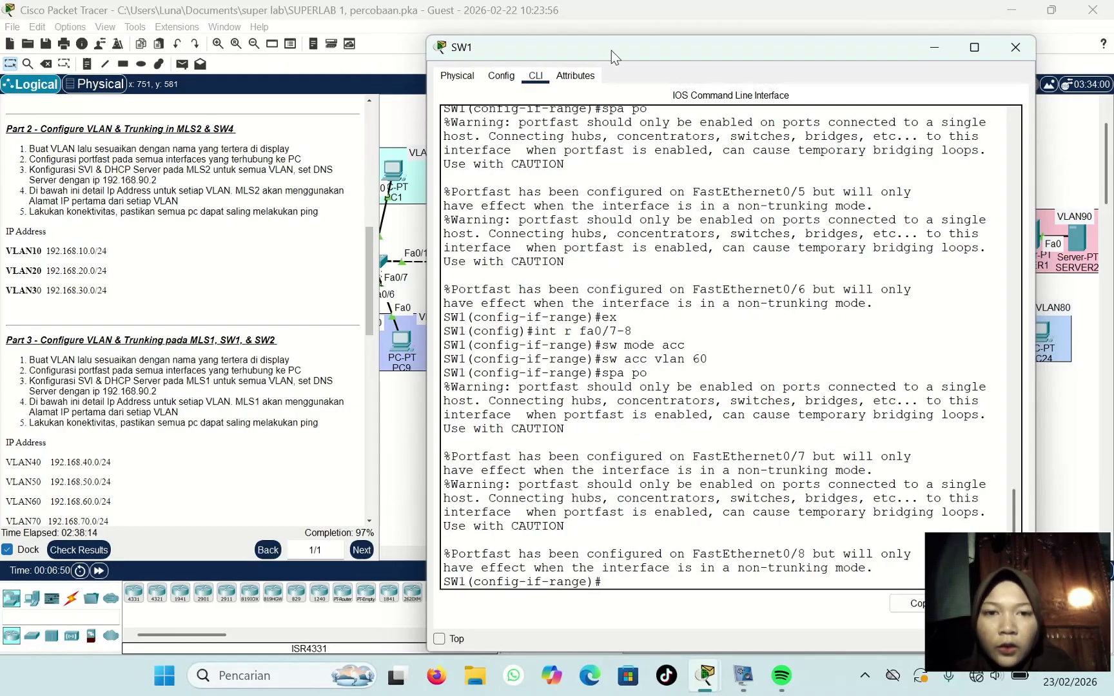
mouse_move(611, 51)
mouse_down()
mouse_move(665, 453)
mouse_move(653, 473)
mouse_move(643, 461)
mouse_move(767, 130)
mouse_move(597, 70)
mouse_move(597, 53)
mouse_up()
Step: Put SW1 interface Fa0/1 into trunk mode
text(ex)
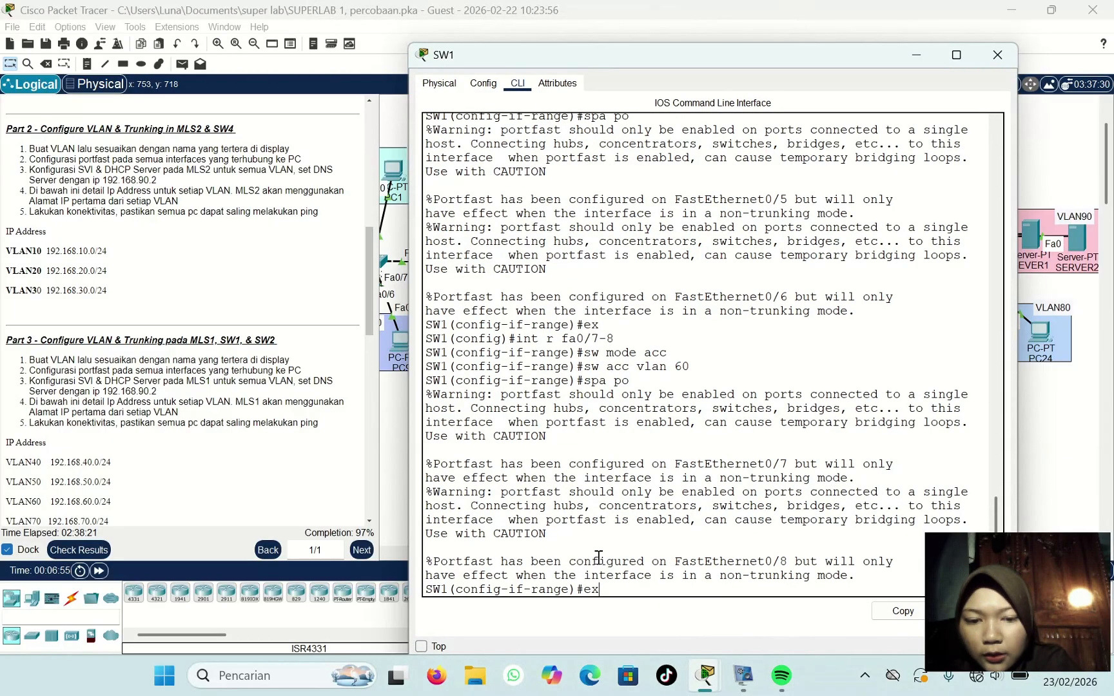
key(Return)
text(int)
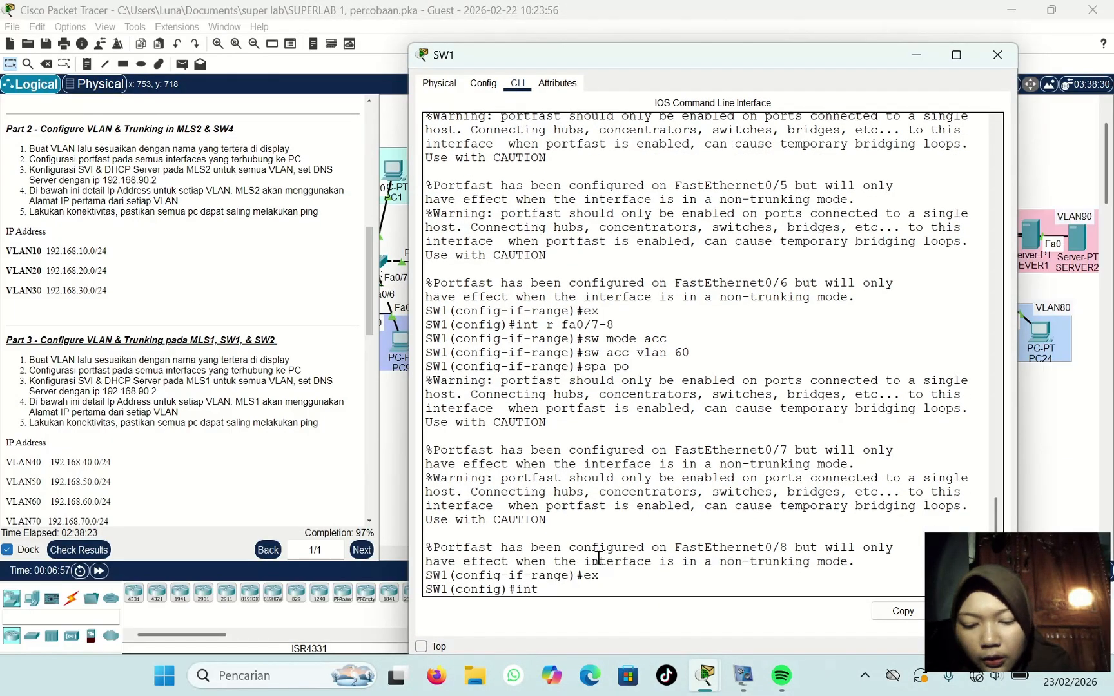
text( fa0/1)
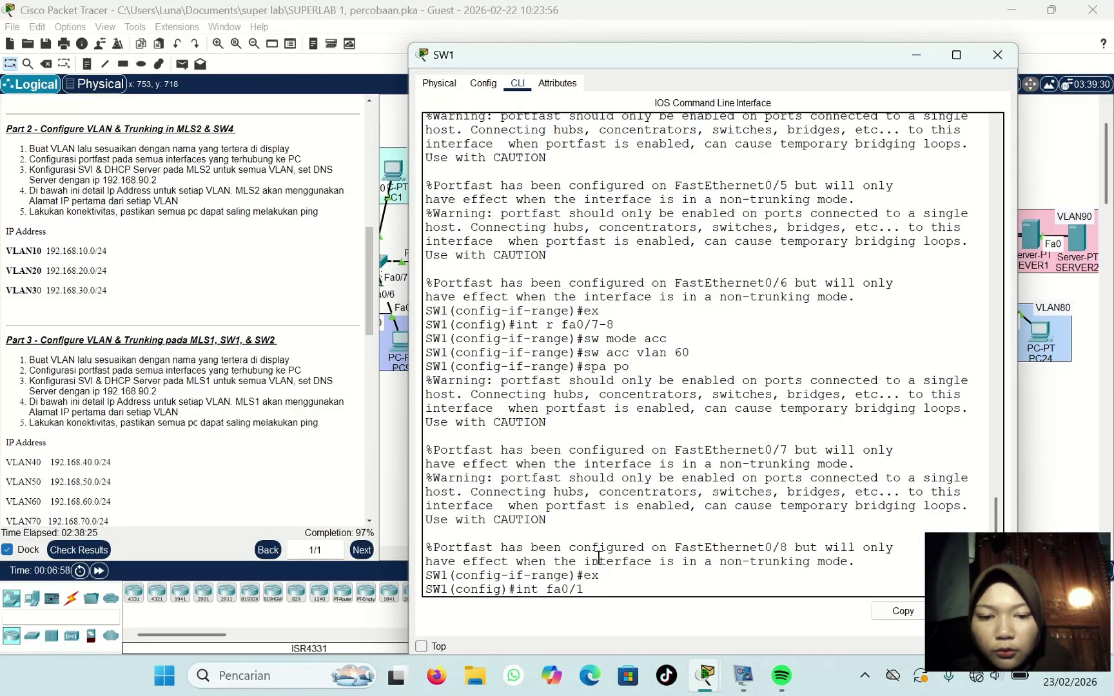
key(Return)
text(sw m)
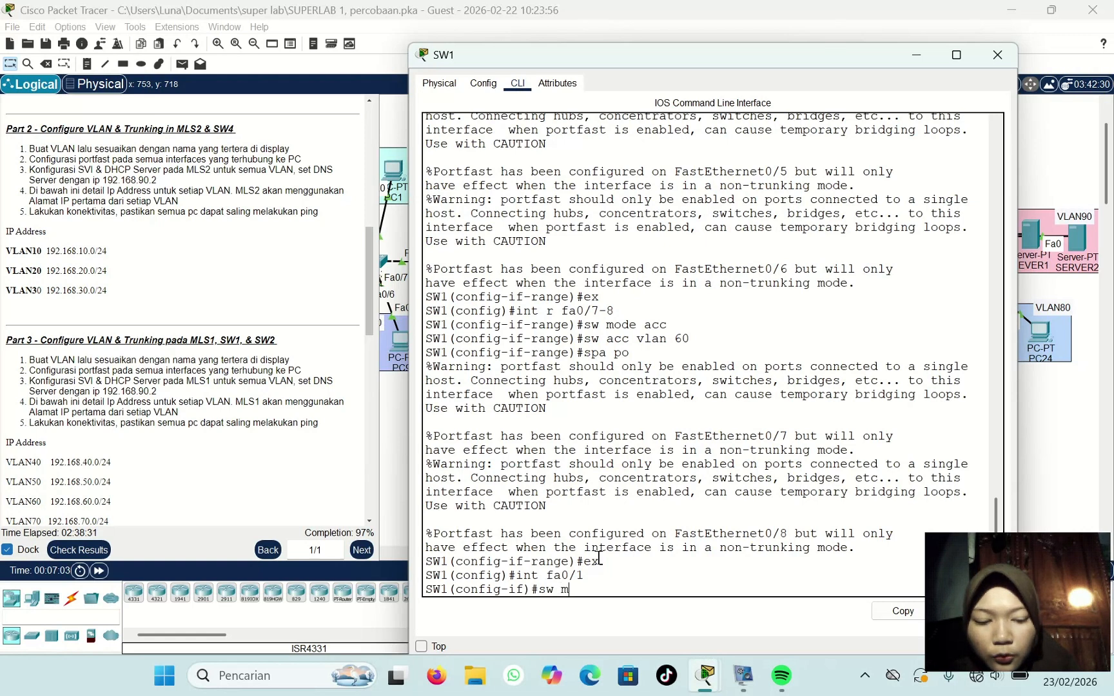
text(ofr tr)
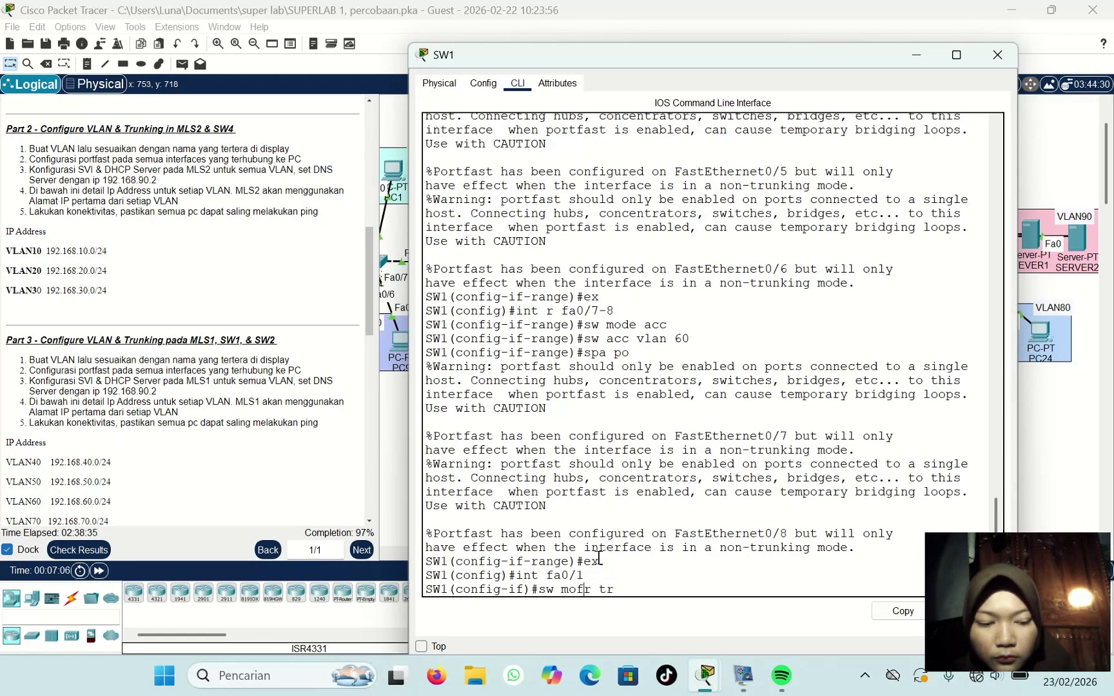
key(BackSpace)
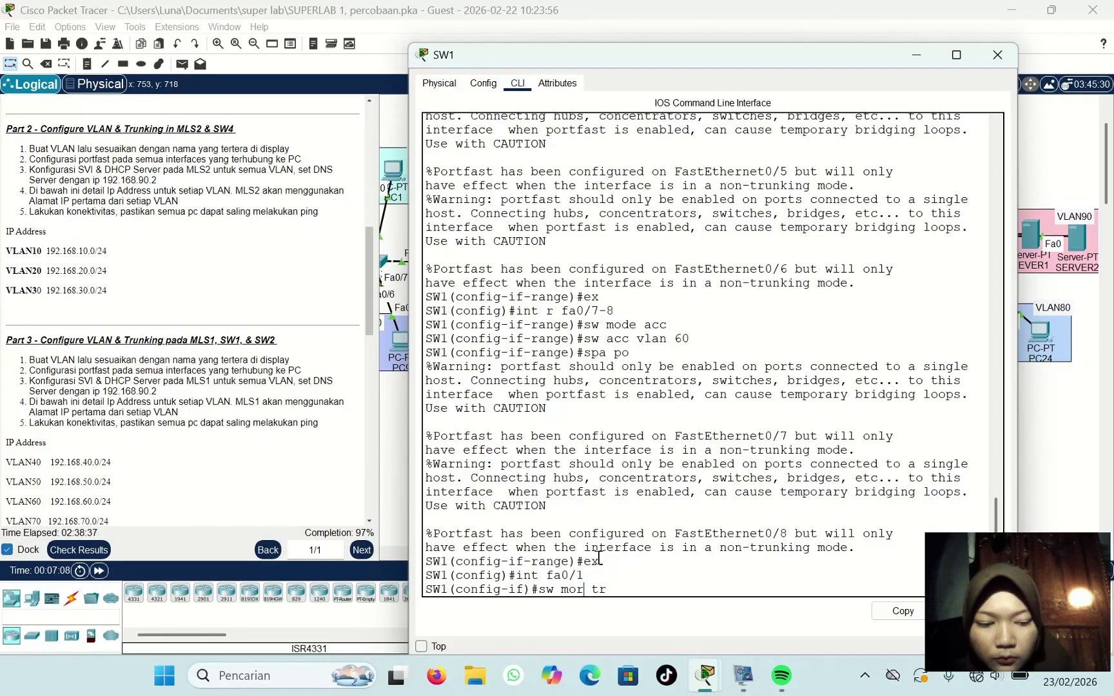
key(BackSpace)
text(de)
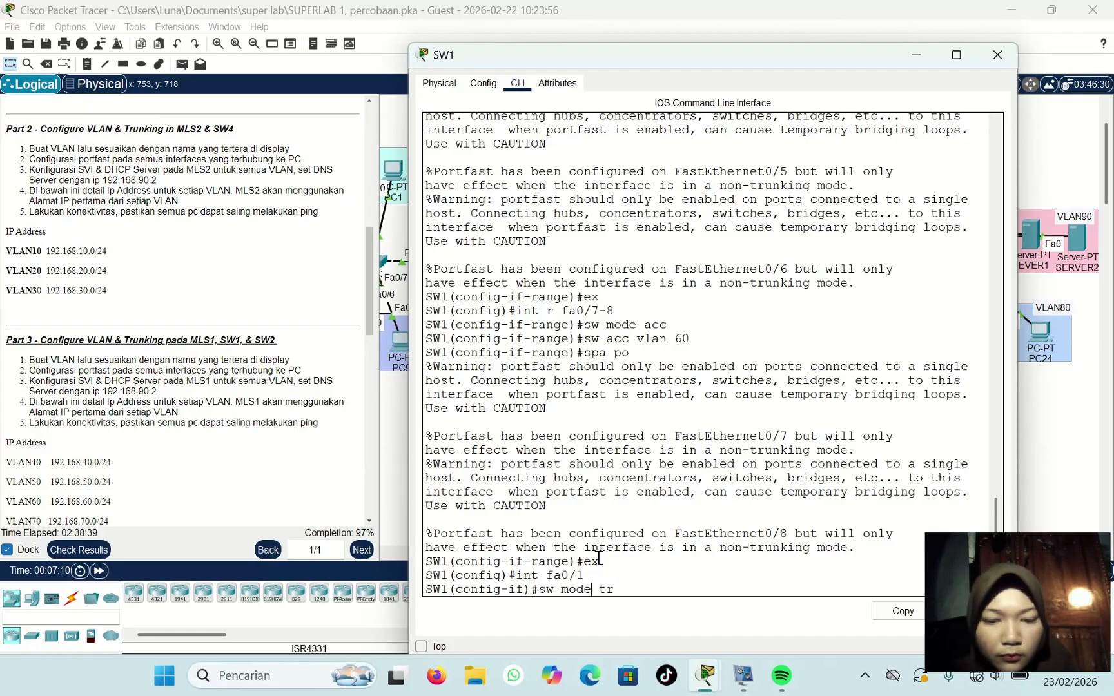
key(Return)
Step: Allow only VLANs 40–60 on the Fa0/1 trunk and close SW1's window
text(sw t)
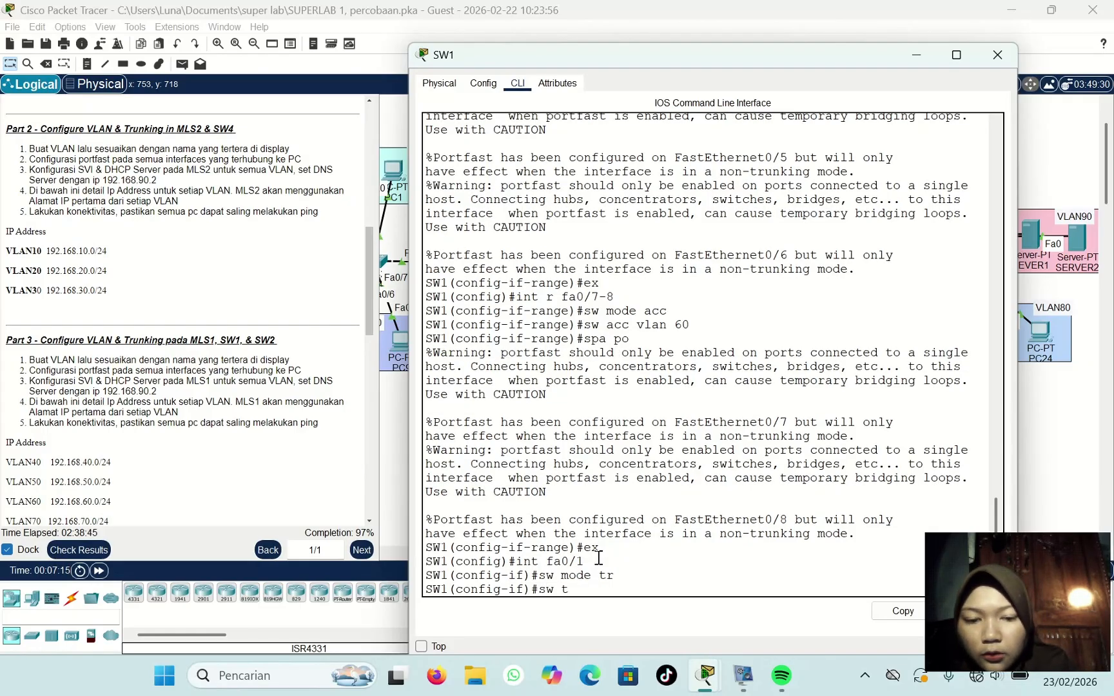
text(r all)
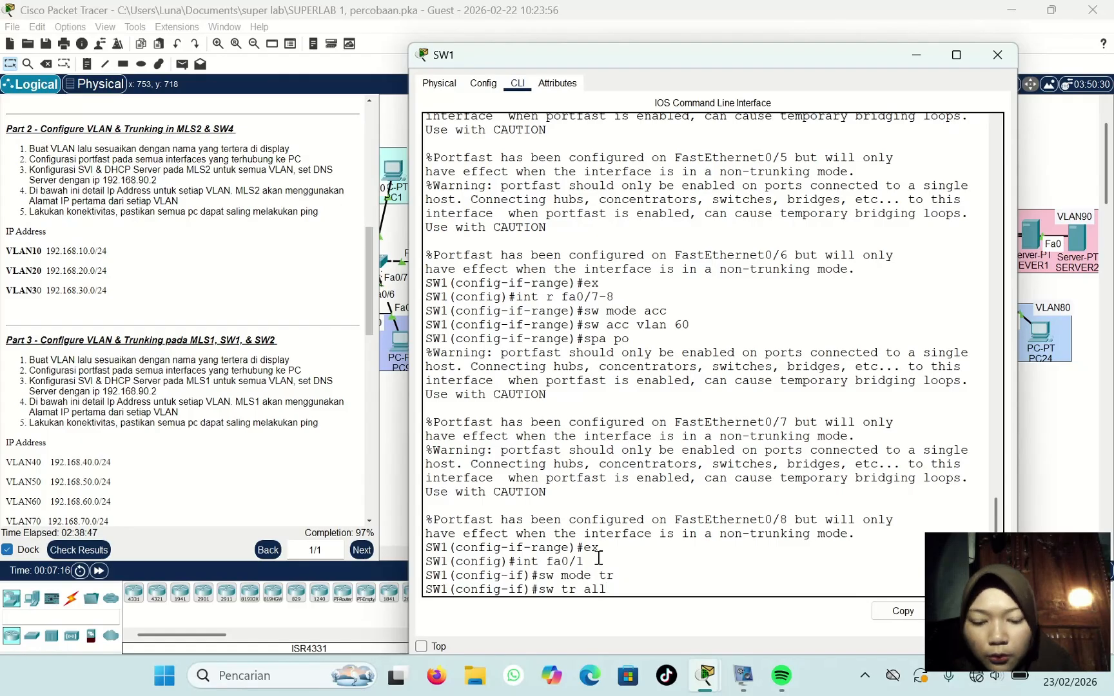
text( vlan 6)
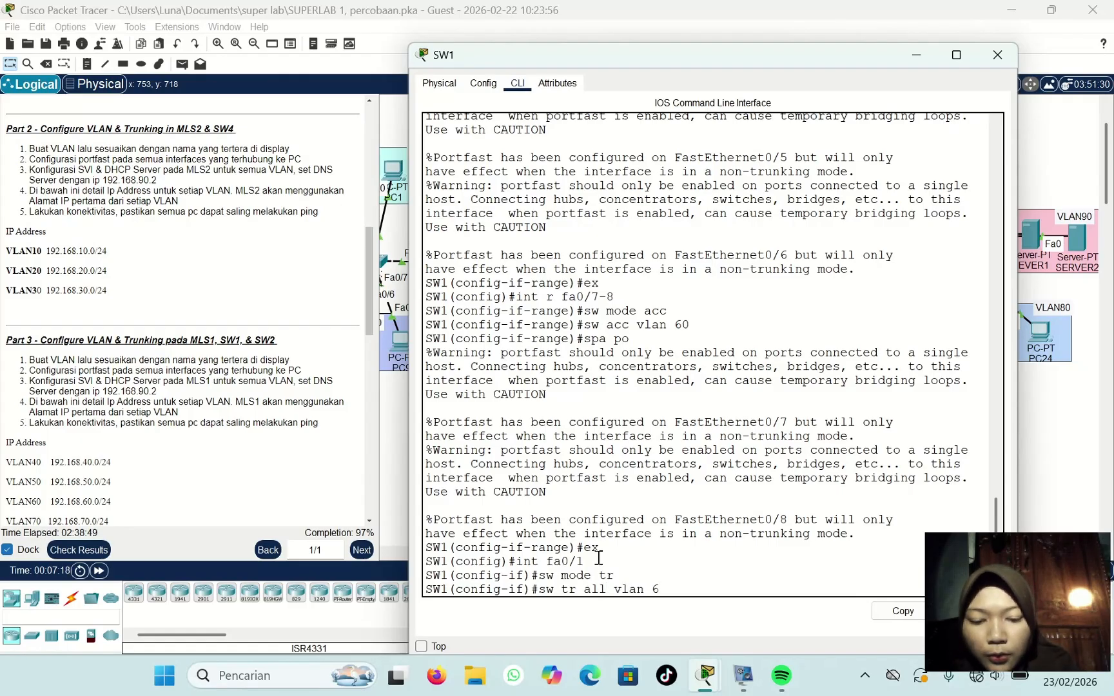
key(BackSpace)
text(40-)
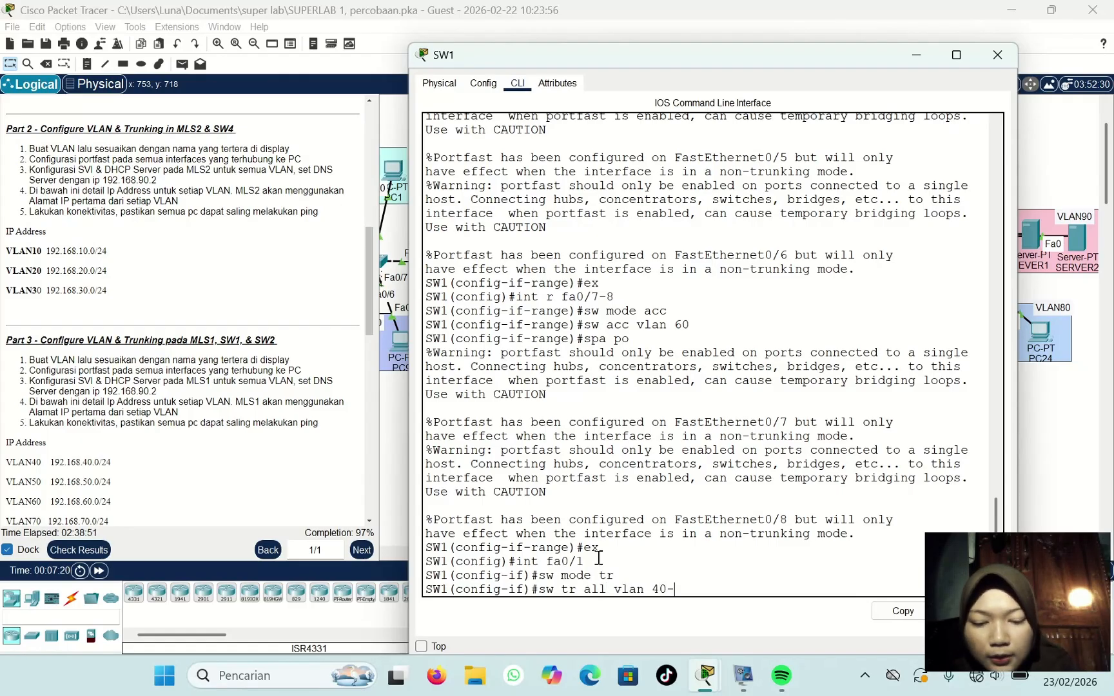
text(60)
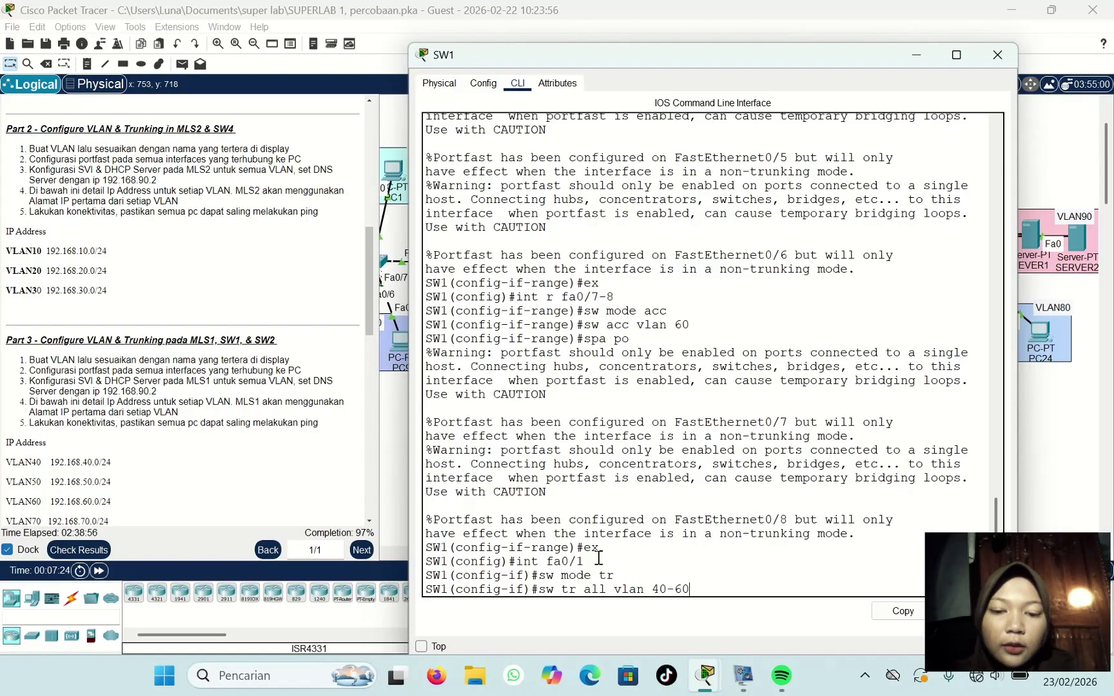
key(Return)
drag(977, 40, 958, 34)
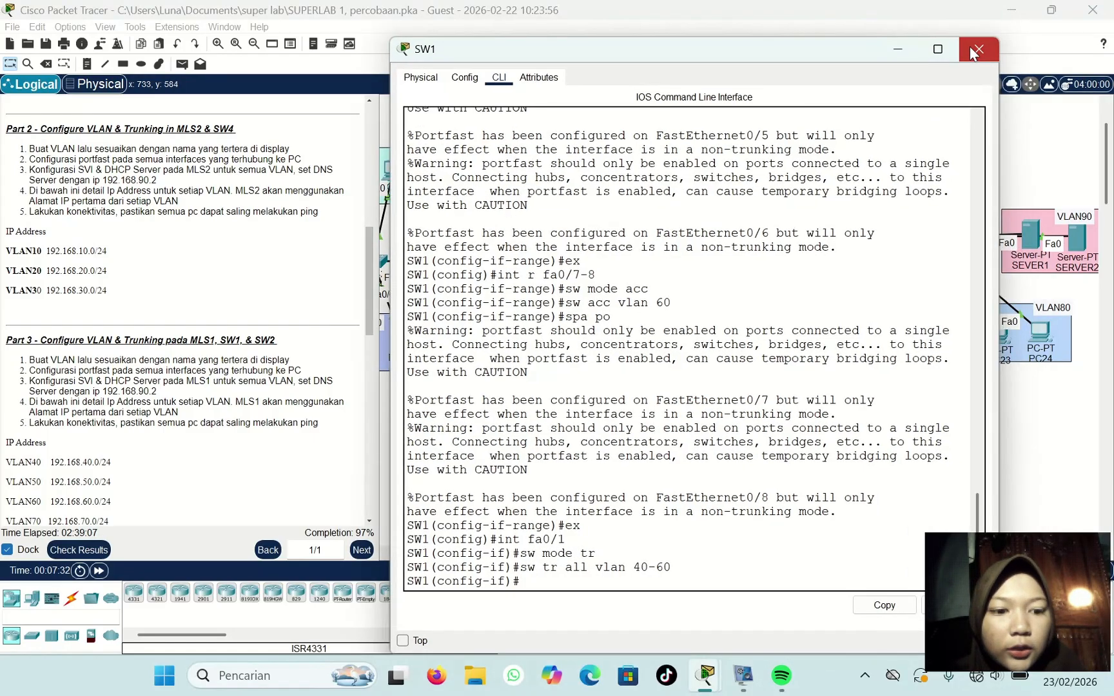
click(977, 49)
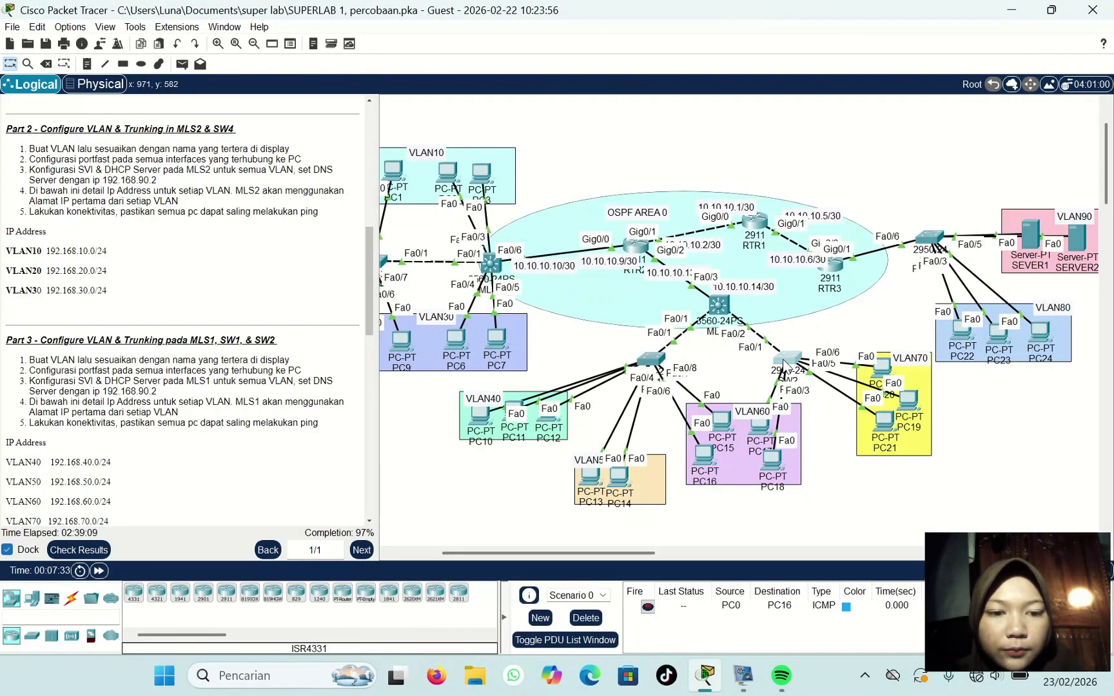
Step: Open SW2's CLI and enter privileged, then global configuration mode (ena, conf t)
click(784, 365)
click(507, 86)
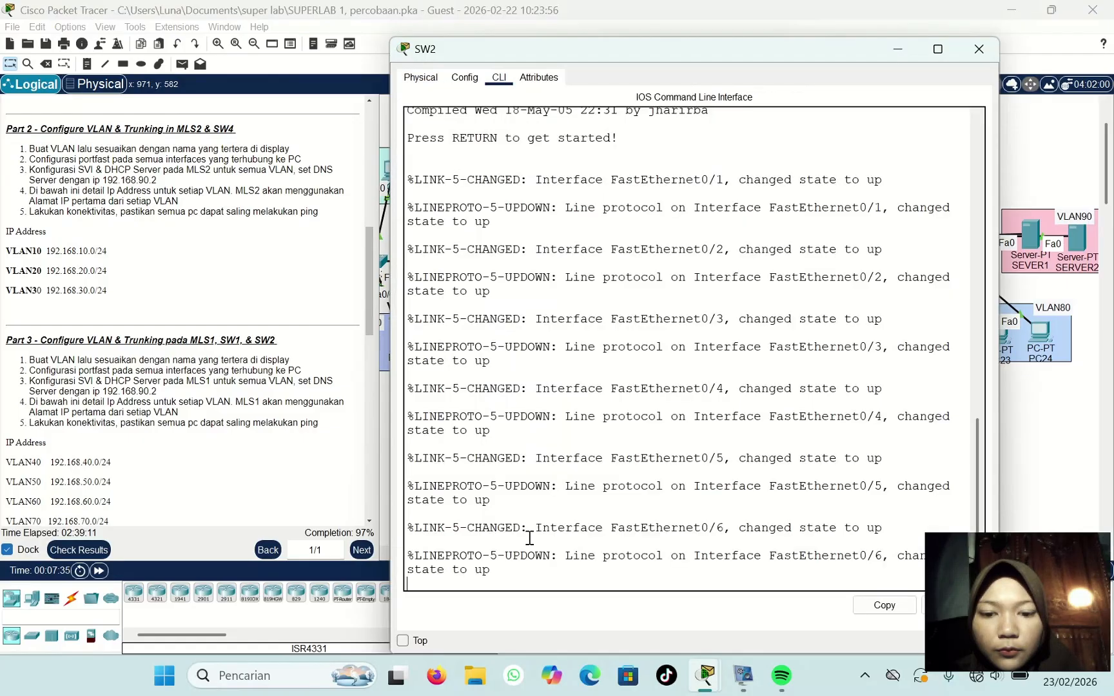
key(Return)
text(ena)
key(Return)
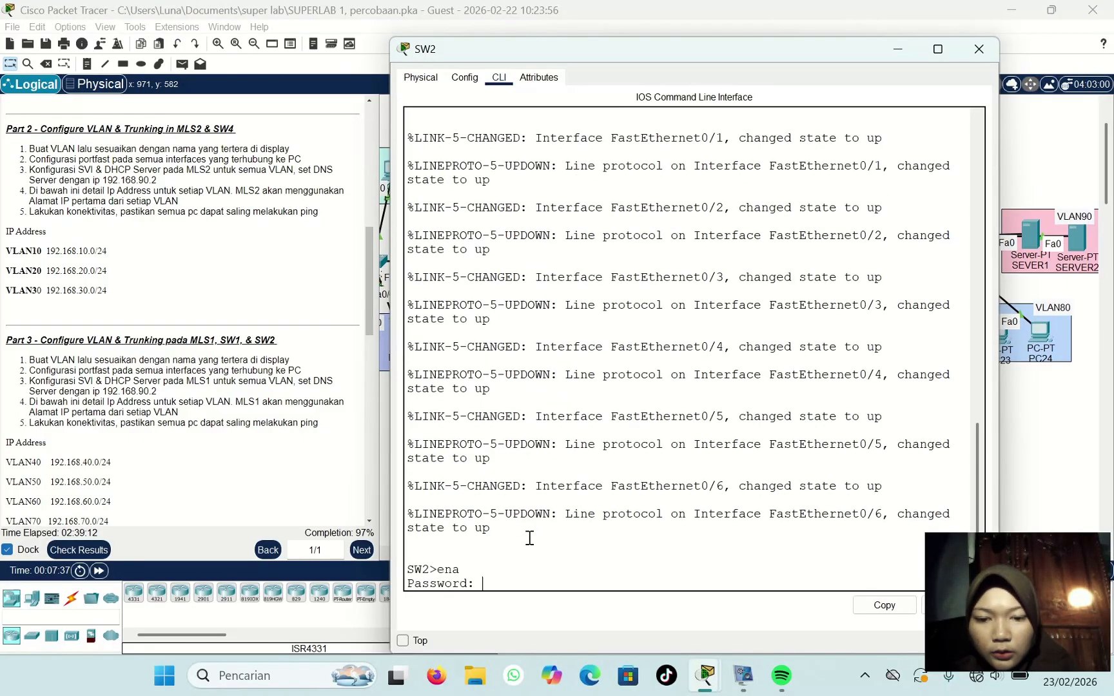
key(Return)
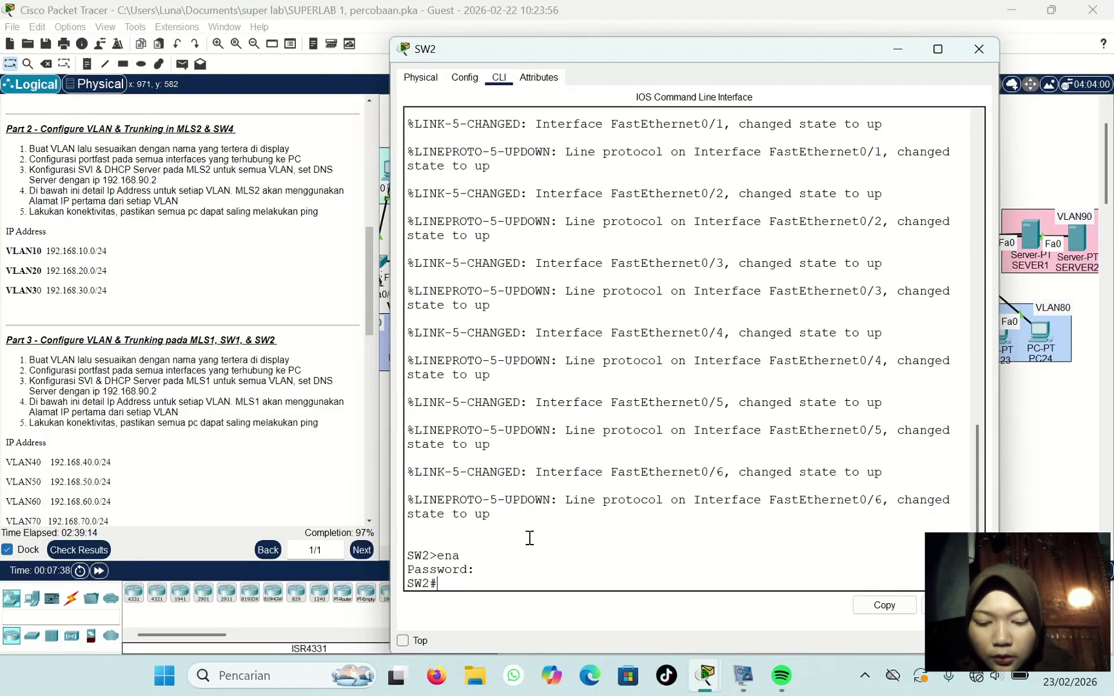
text(conf)
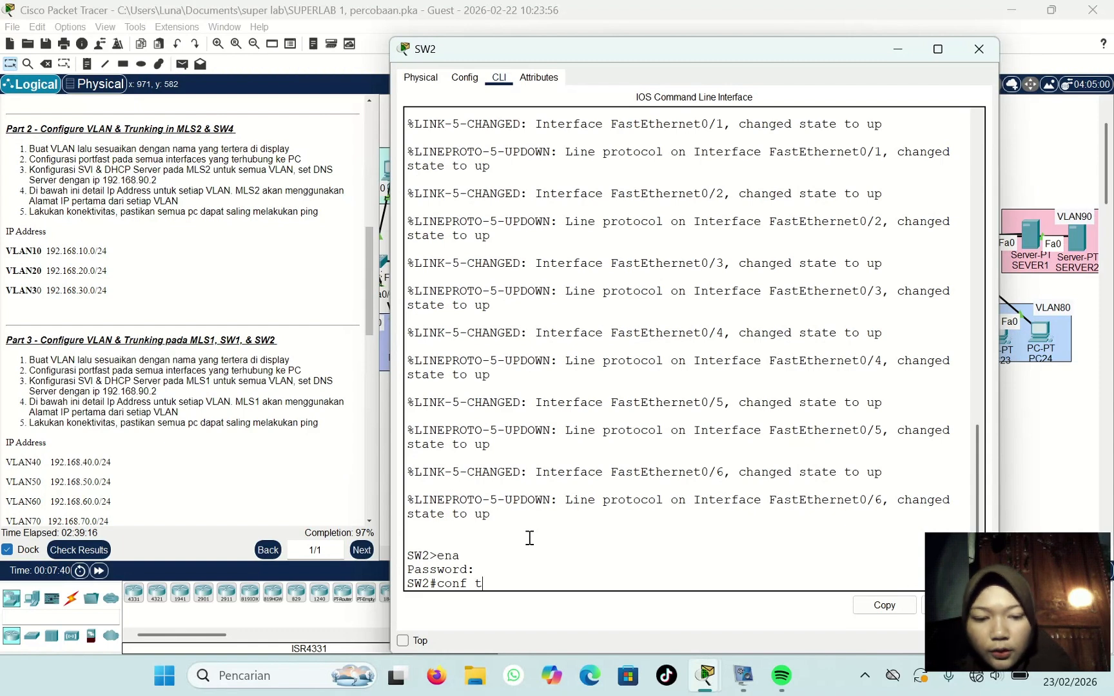
text( t)
key(Return)
drag(524, 51, 499, 489)
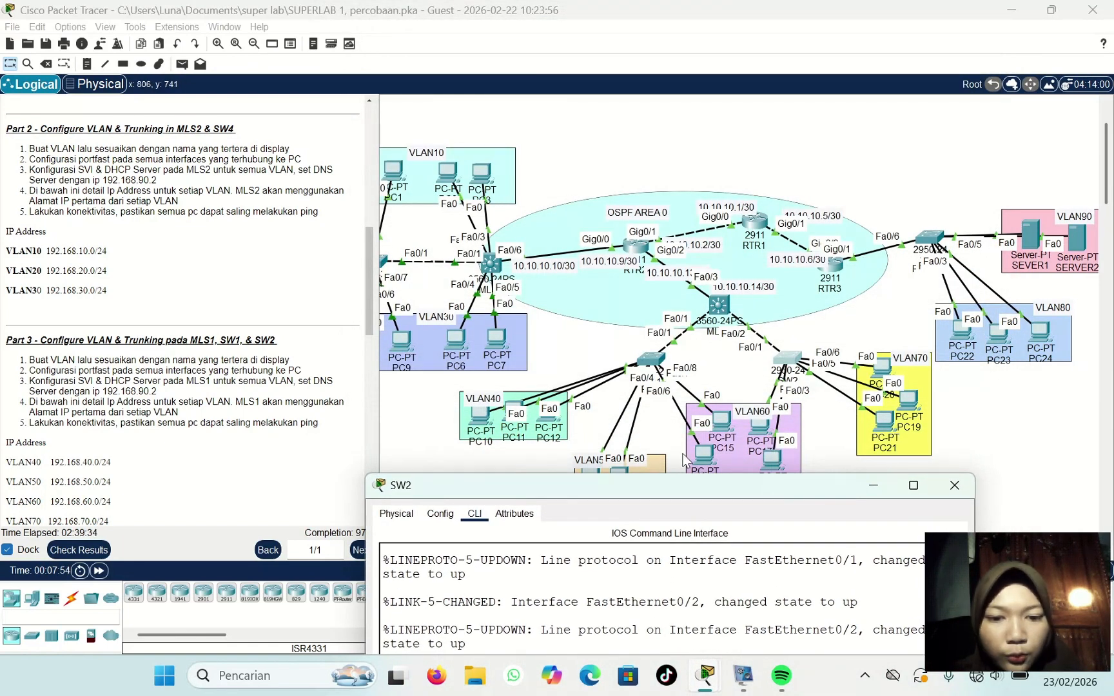
drag(631, 492, 623, 65)
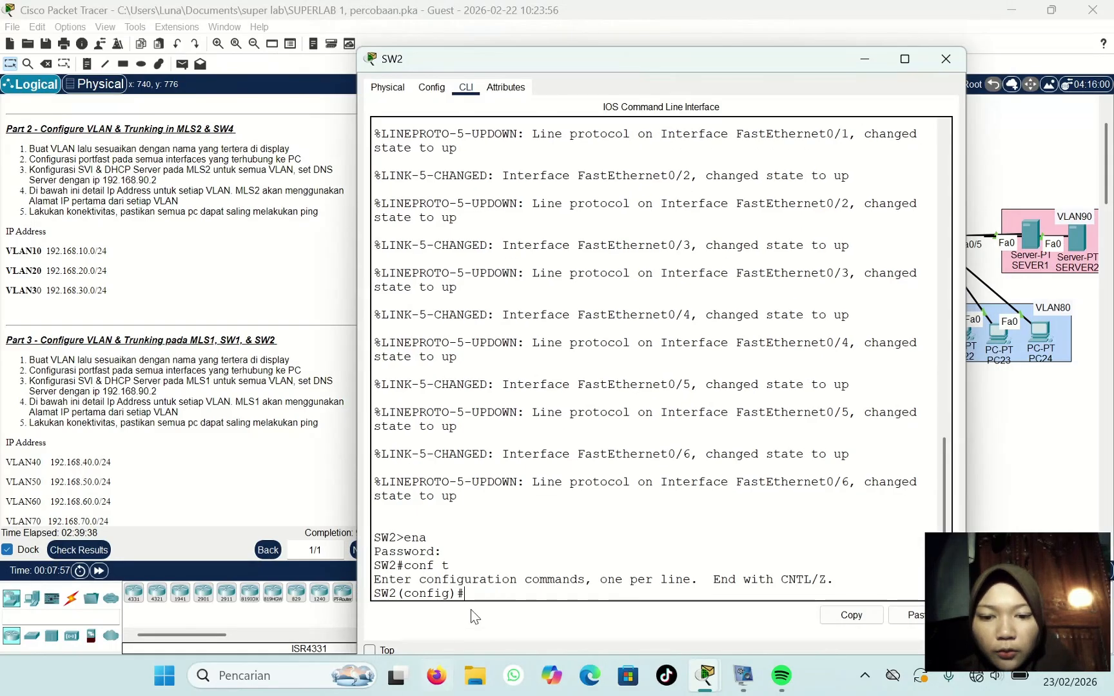
Step: Create VLAN 60 on SW2 and name it VLAN60
text(vlan )
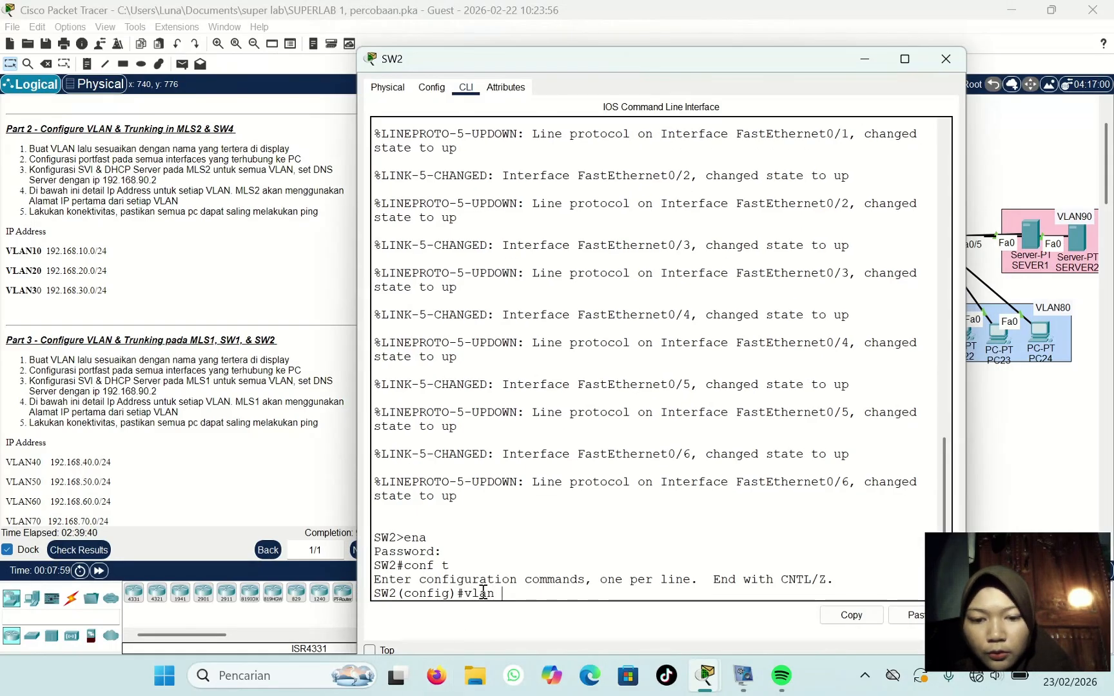
text(60)
key(Return)
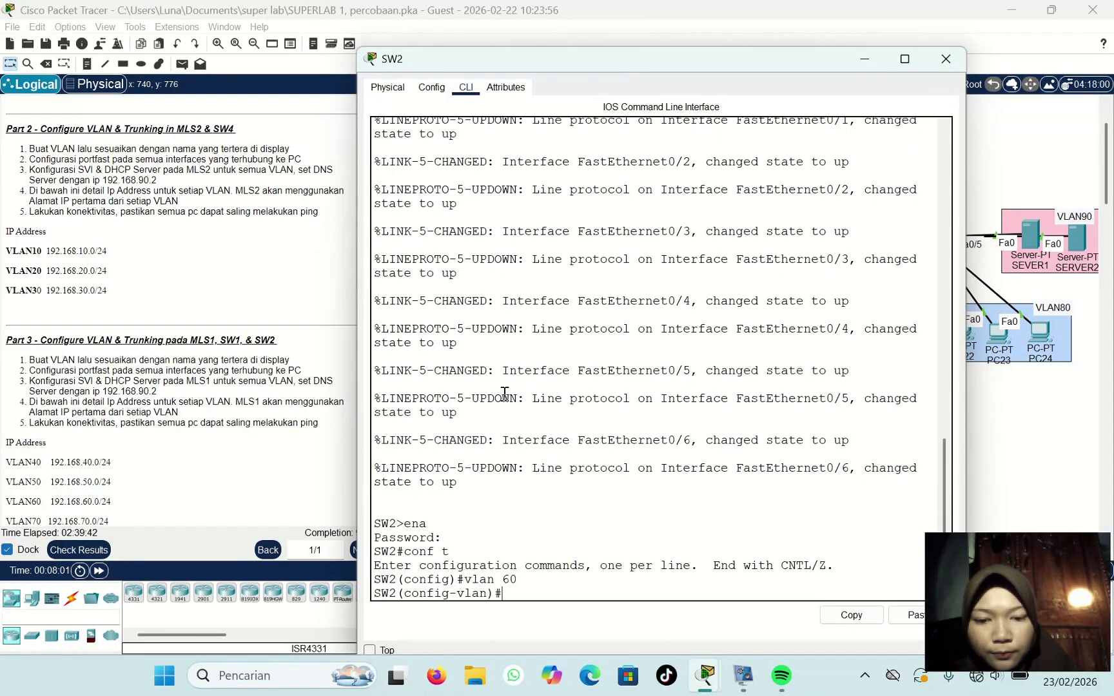
text(na)
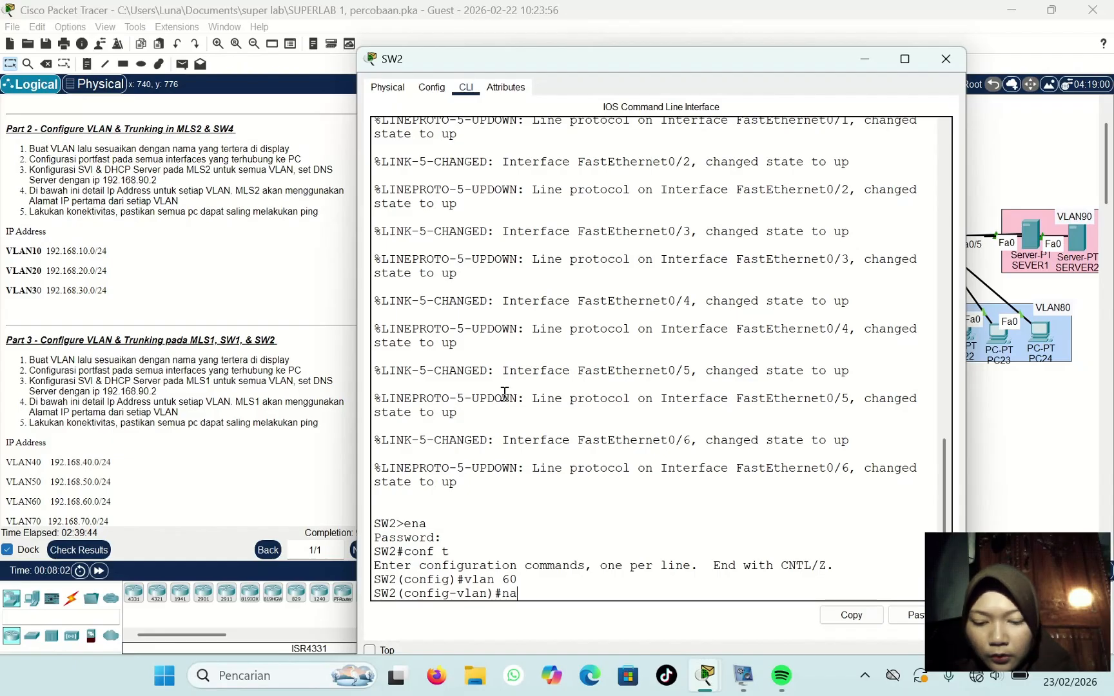
text(me VL)
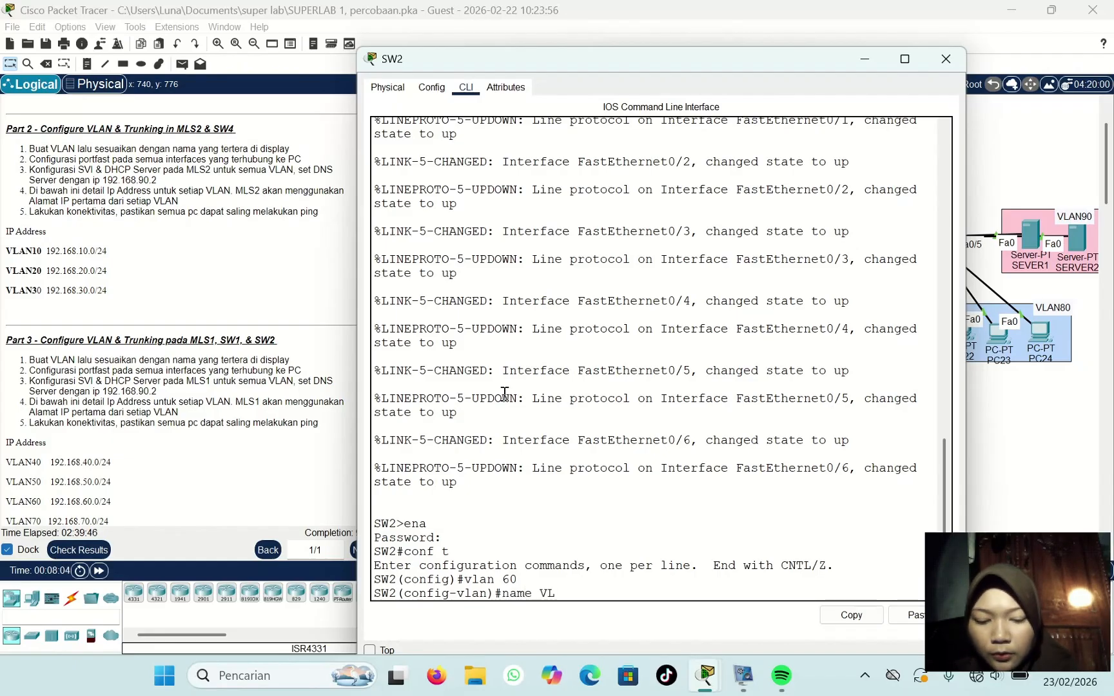
text(A)
key(BackSpace)
key(BackSpace)
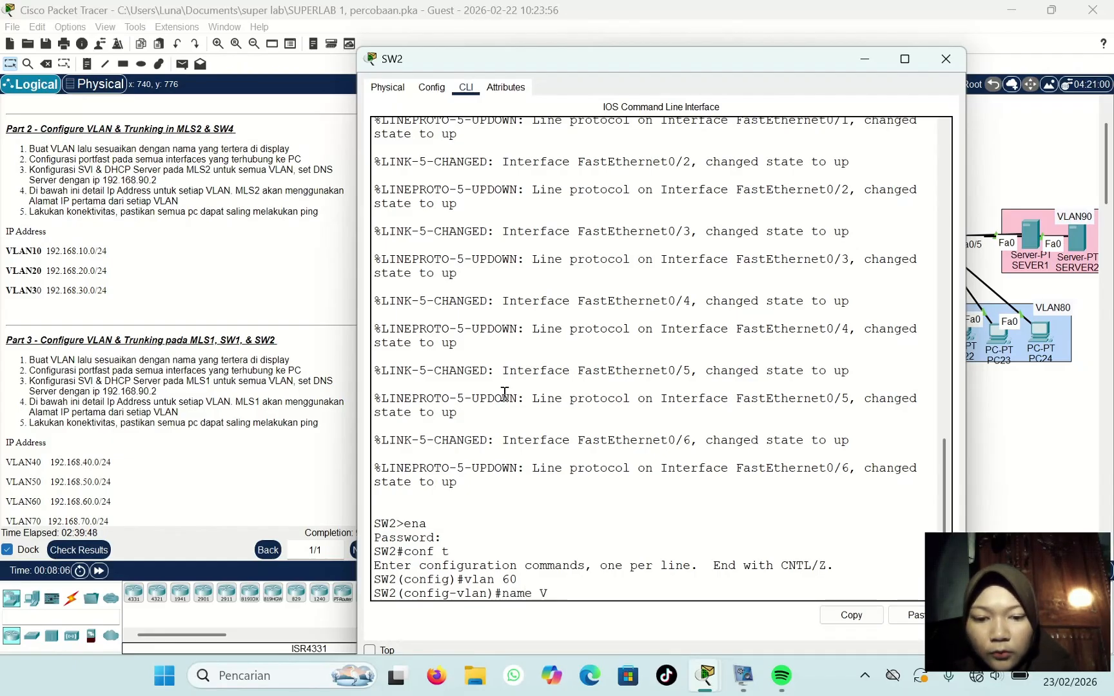
text(LAN6)
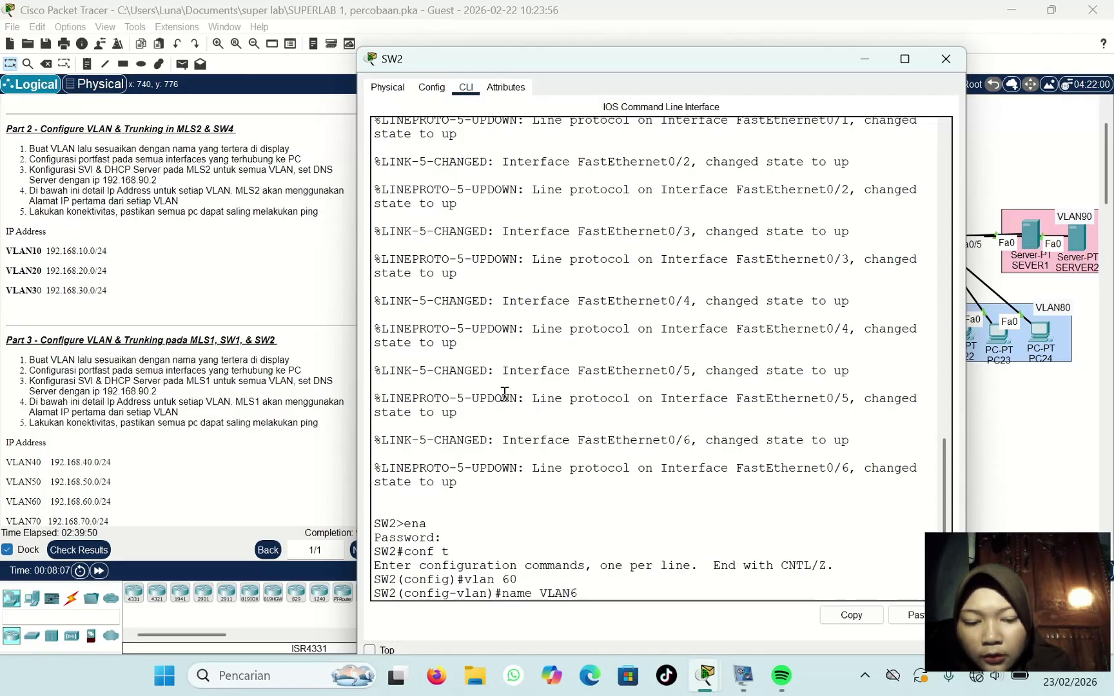
text(0)
key(Return)
Step: Create VLAN 70 on SW2 and name it VLAN70
key(Up)
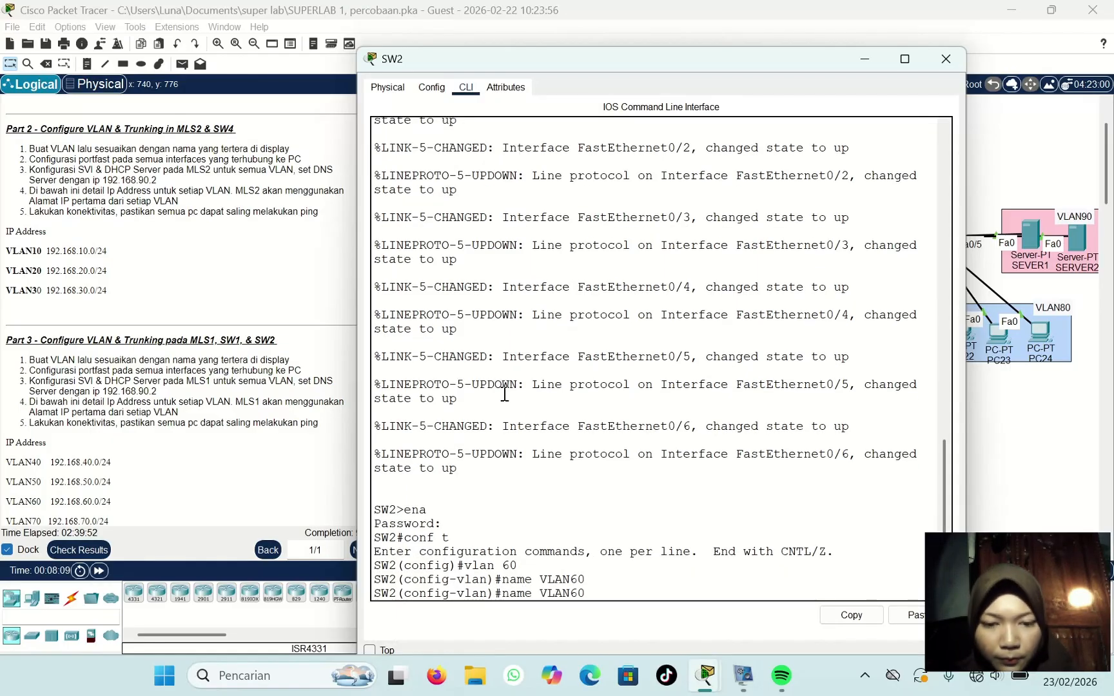
key(Up)
text(70)
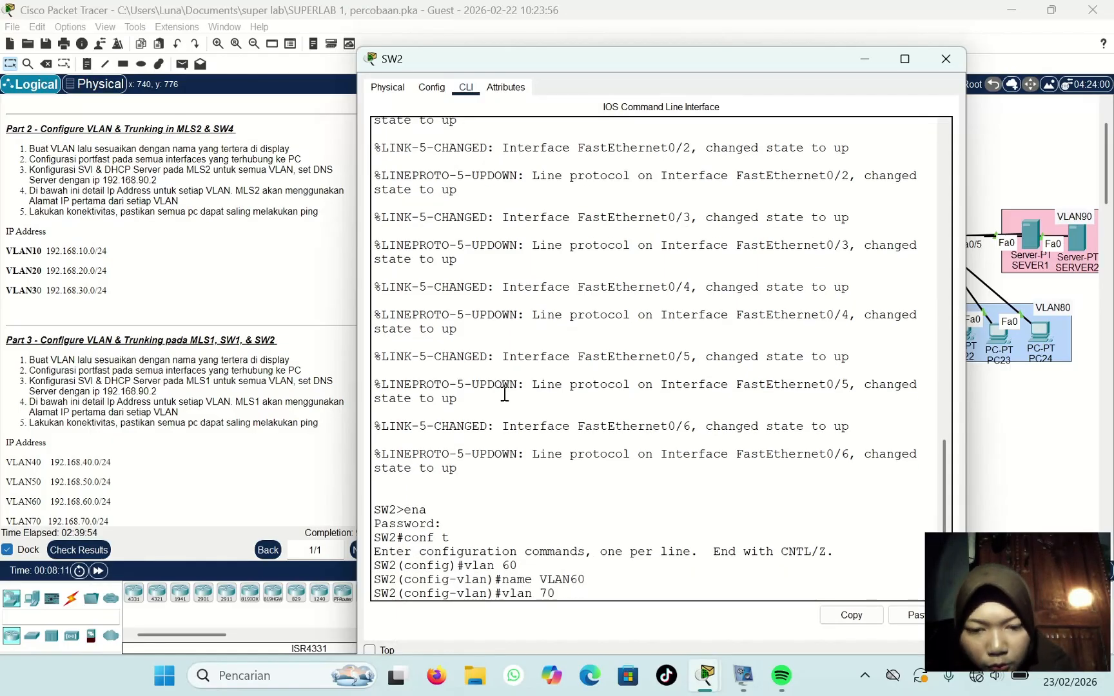
key(Return)
key(Up)
key(Up)
key(BackSpace)
key(BackSpace)
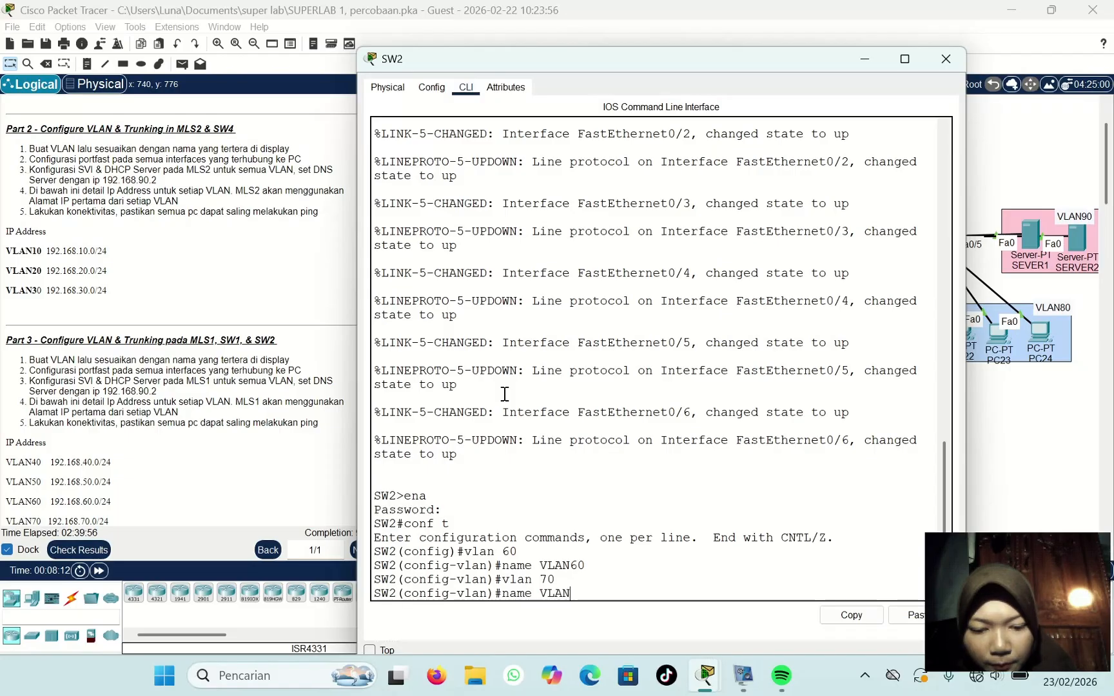
text(70)
key(Return)
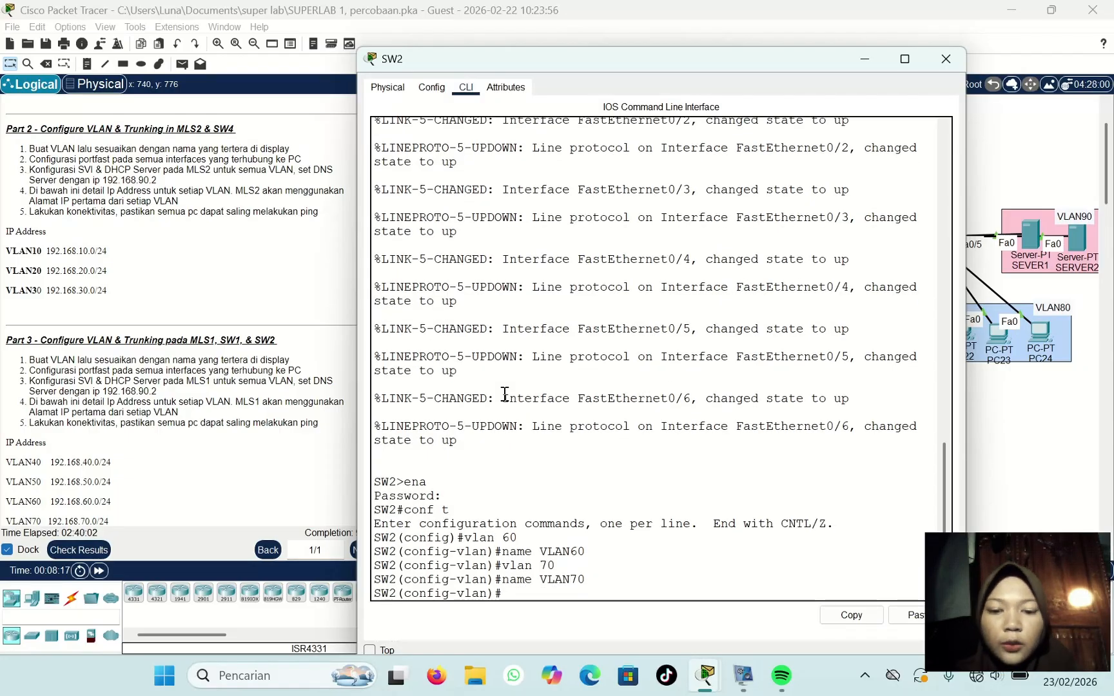
Step: Configure SW2 range Fa0/2–3 as access ports in VLAN 60 with portfast
text(ex)
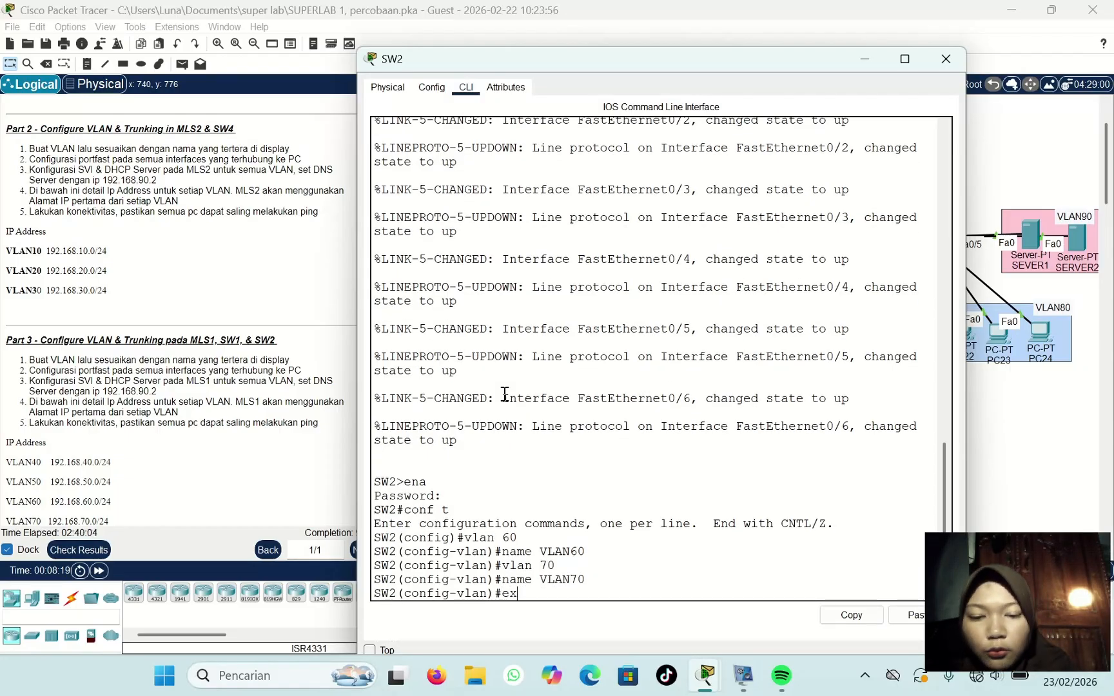
key(Return)
drag(560, 59, 597, 563)
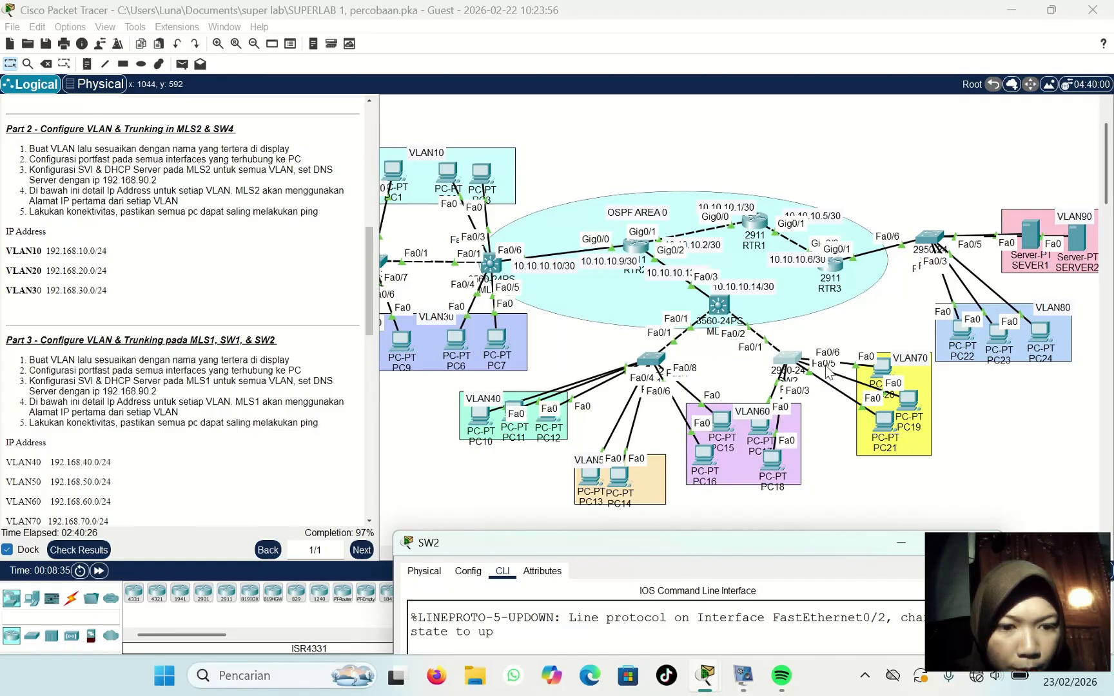
drag(676, 548, 660, 41)
text(int)
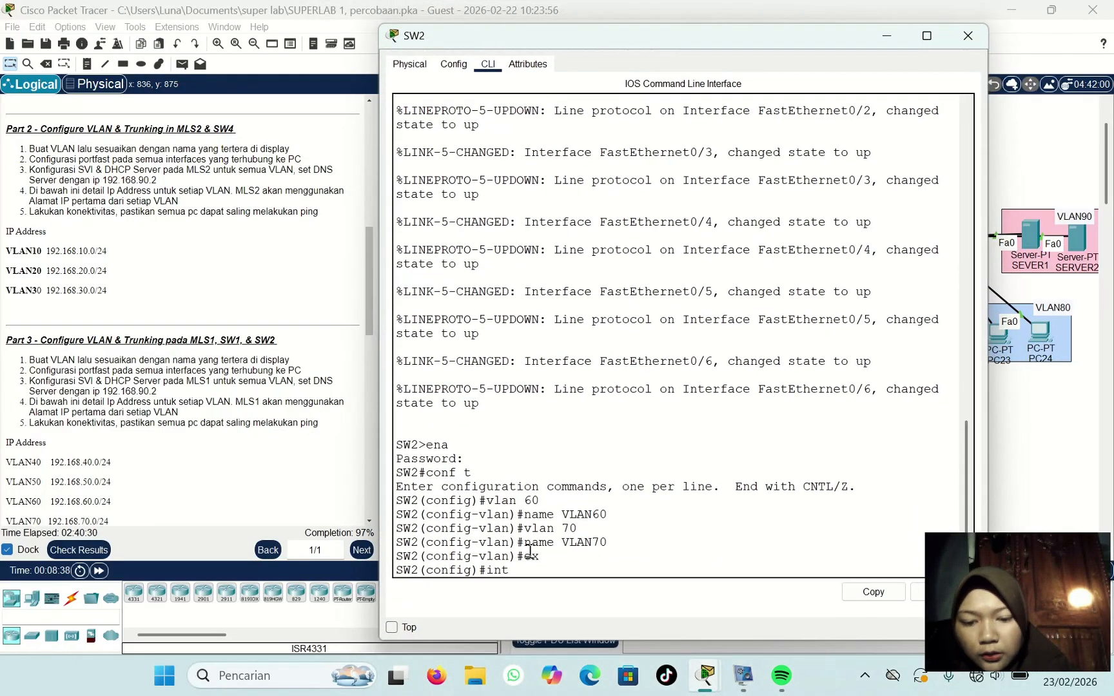
text( r fa)
text(0)
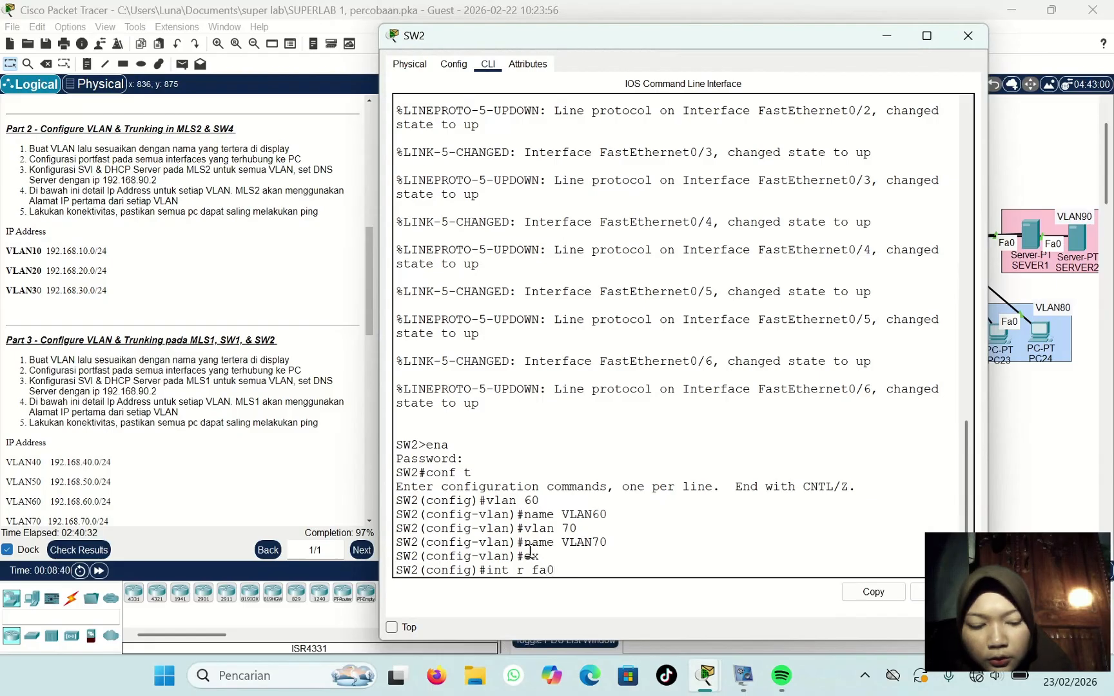
text(/2-)
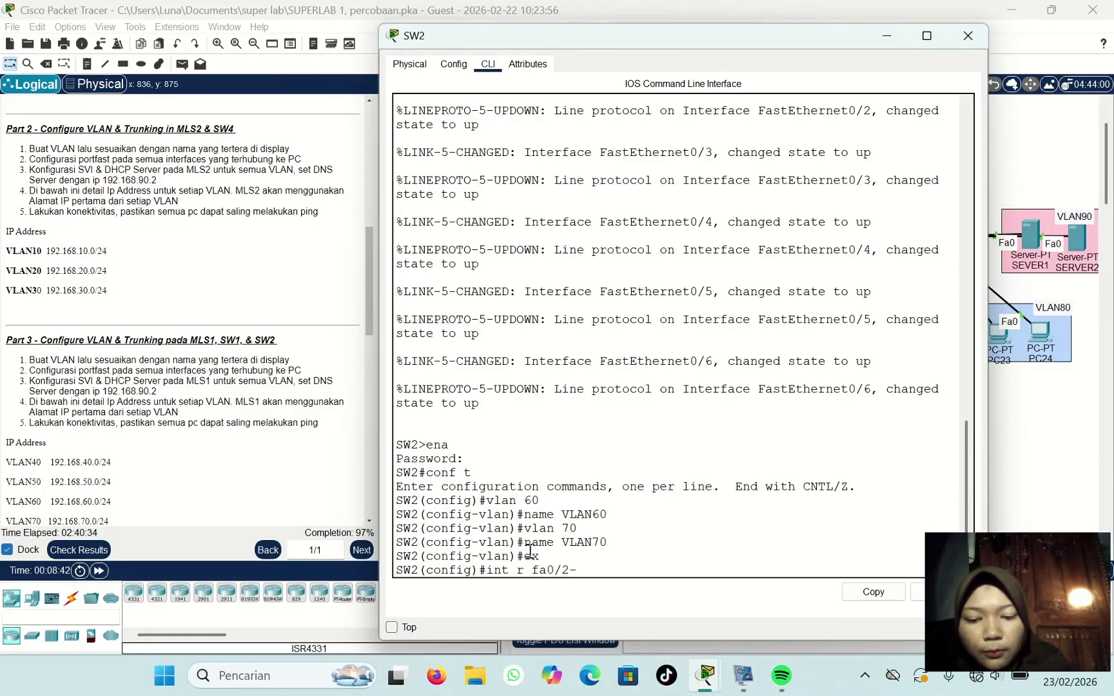
text(3)
key(Return)
text(sw)
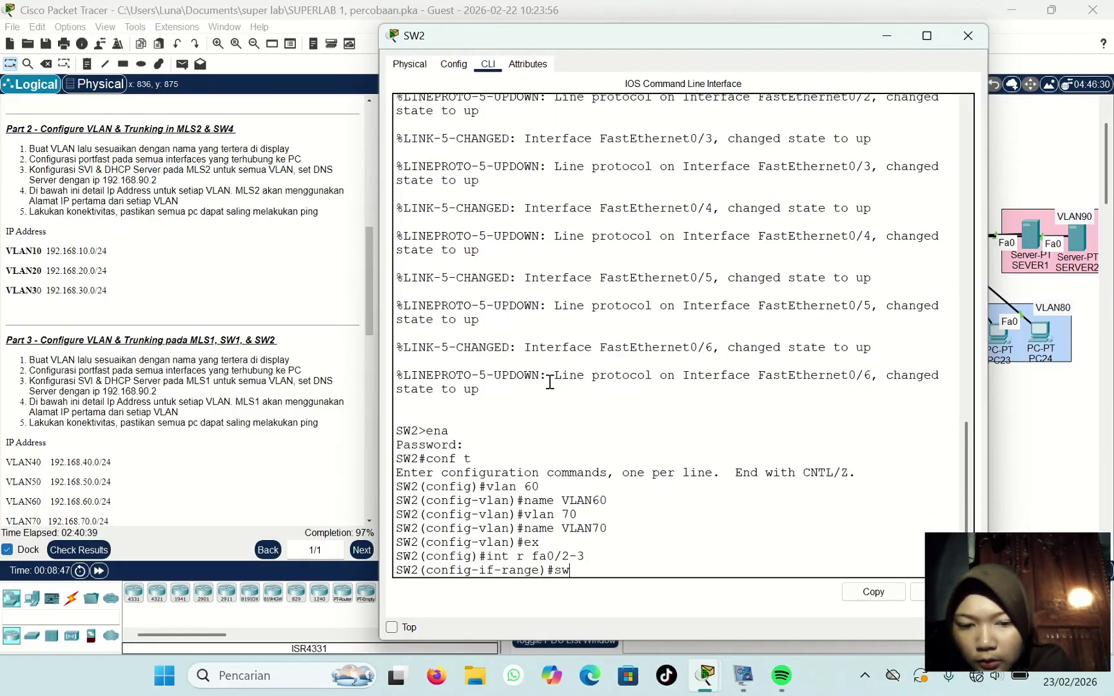
text( mode)
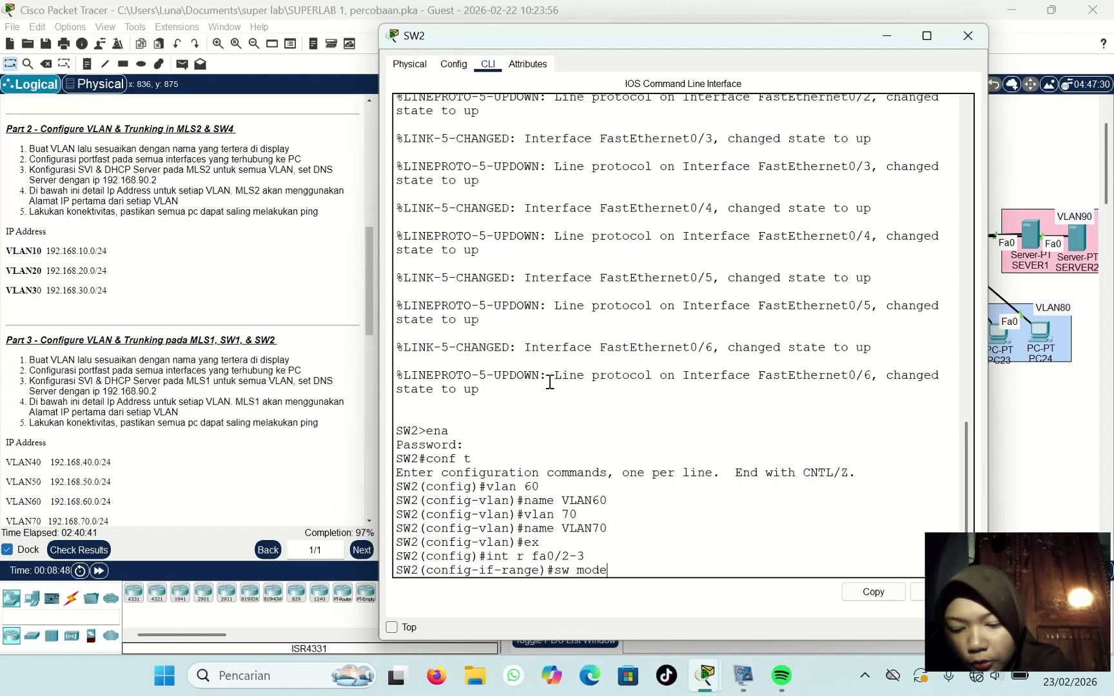
text( acc)
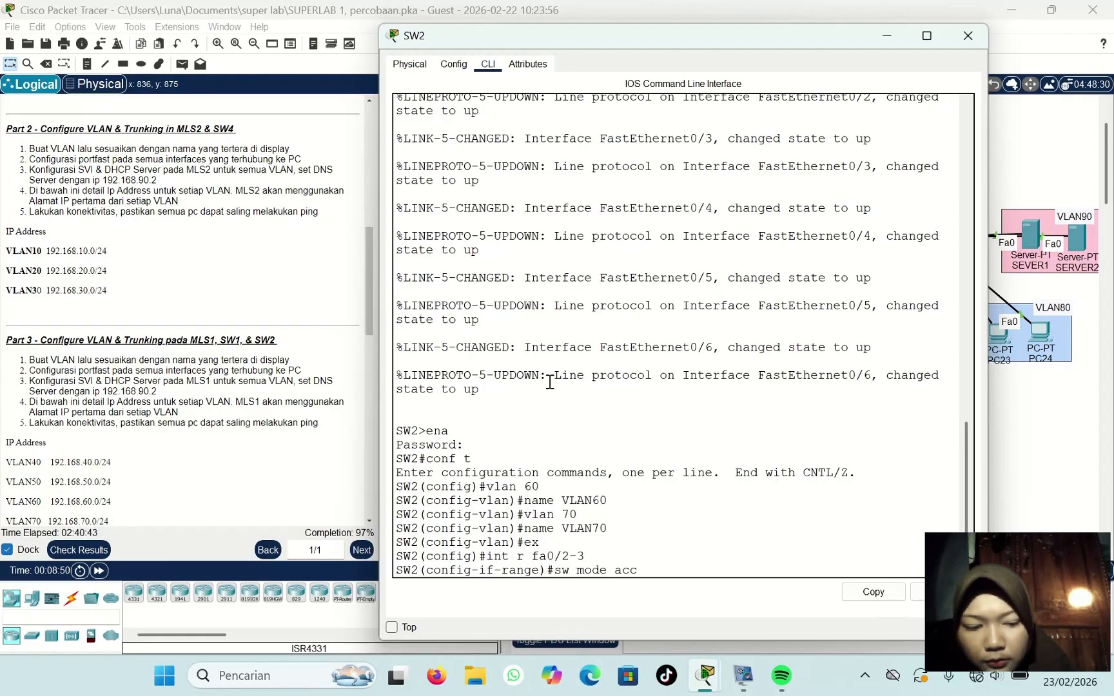
key(Return)
text(sw ac)
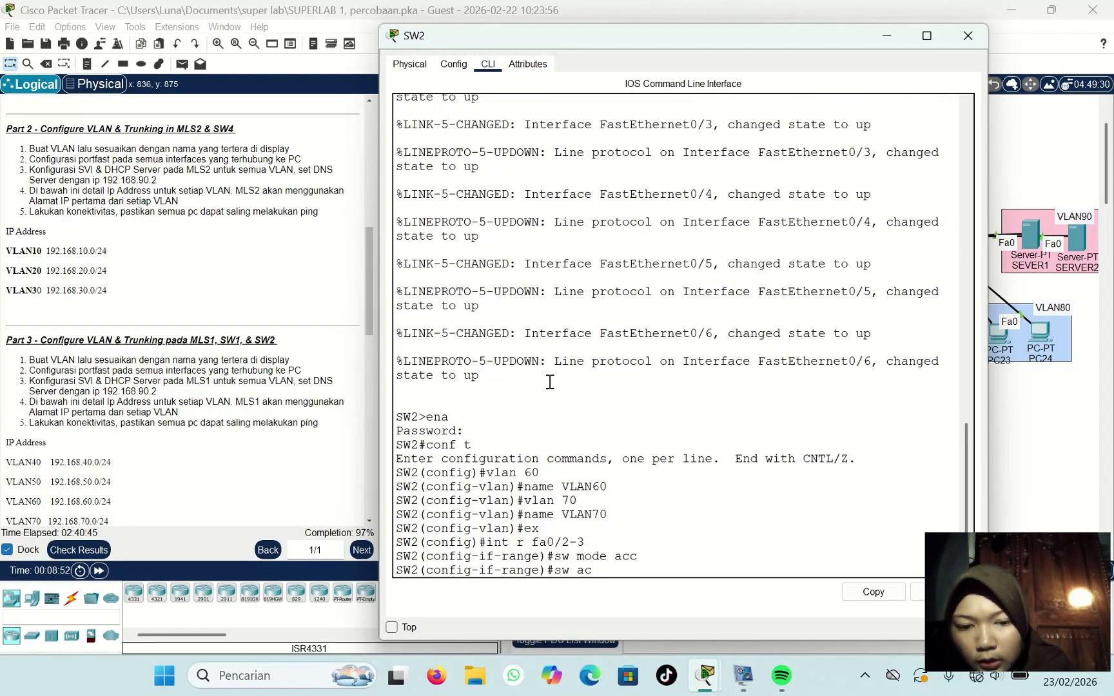
text(c vlan)
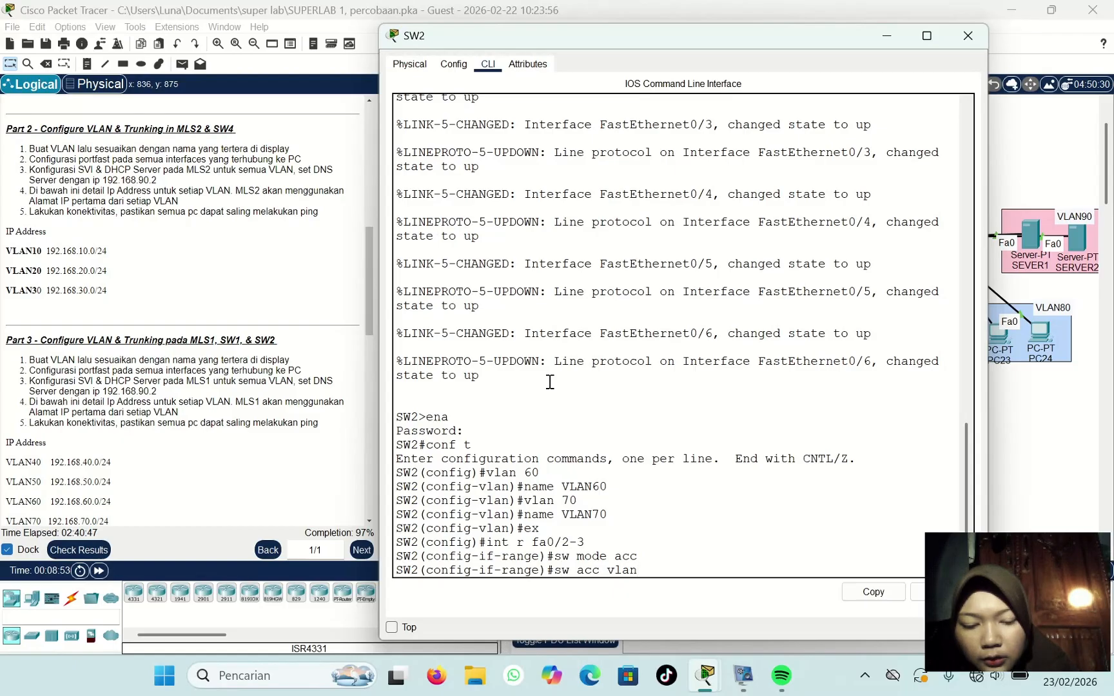
text( 60)
key(Return)
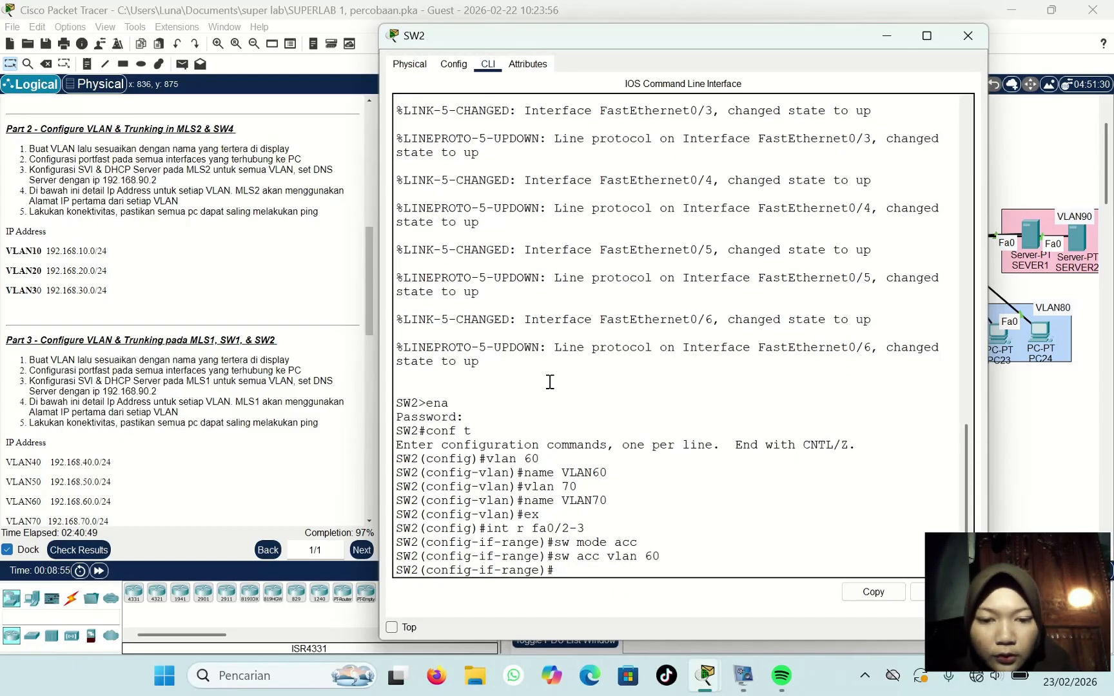
text(spa po)
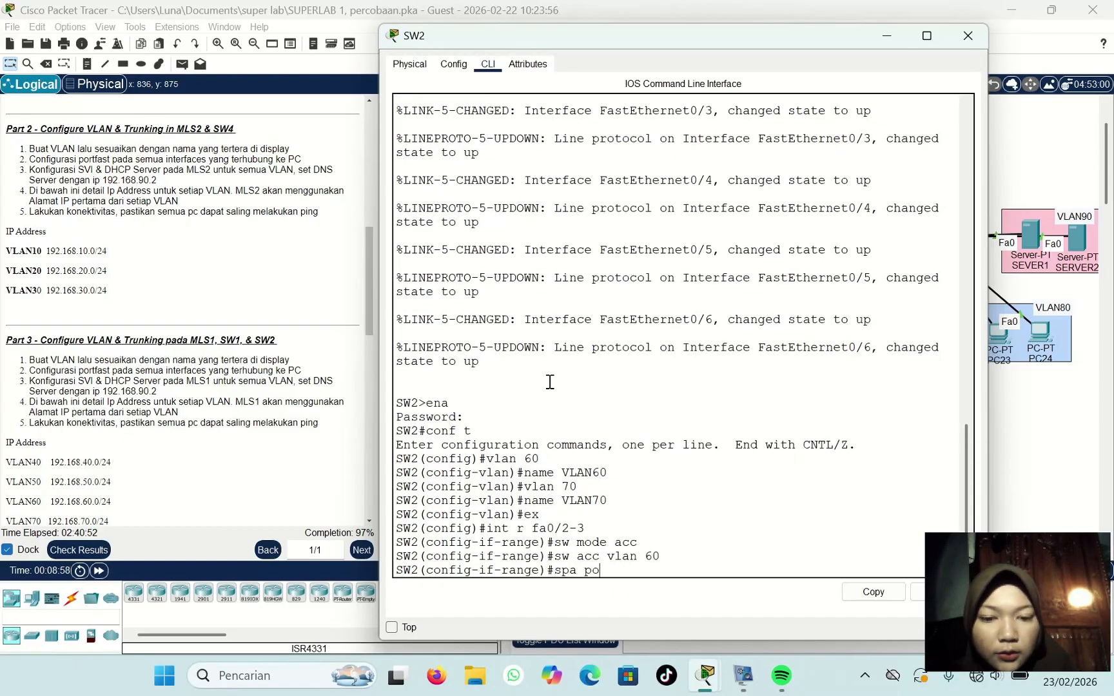
key(Return)
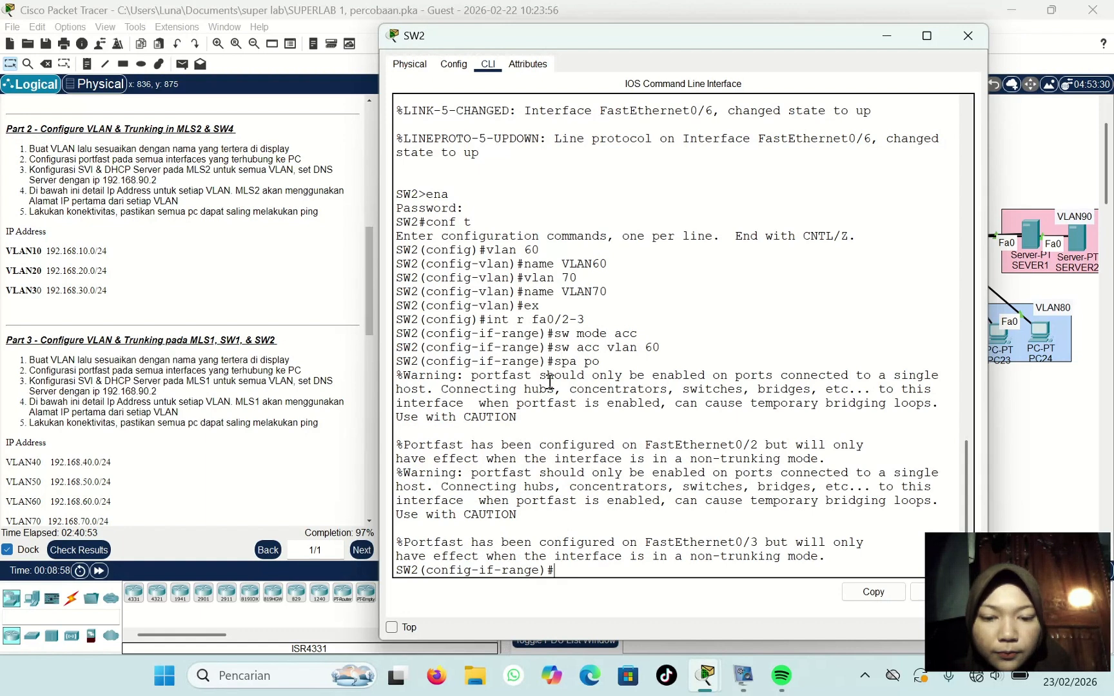
Step: Exit the port range and enter the range command for Fa0/4–6
text(ex)
key(Return)
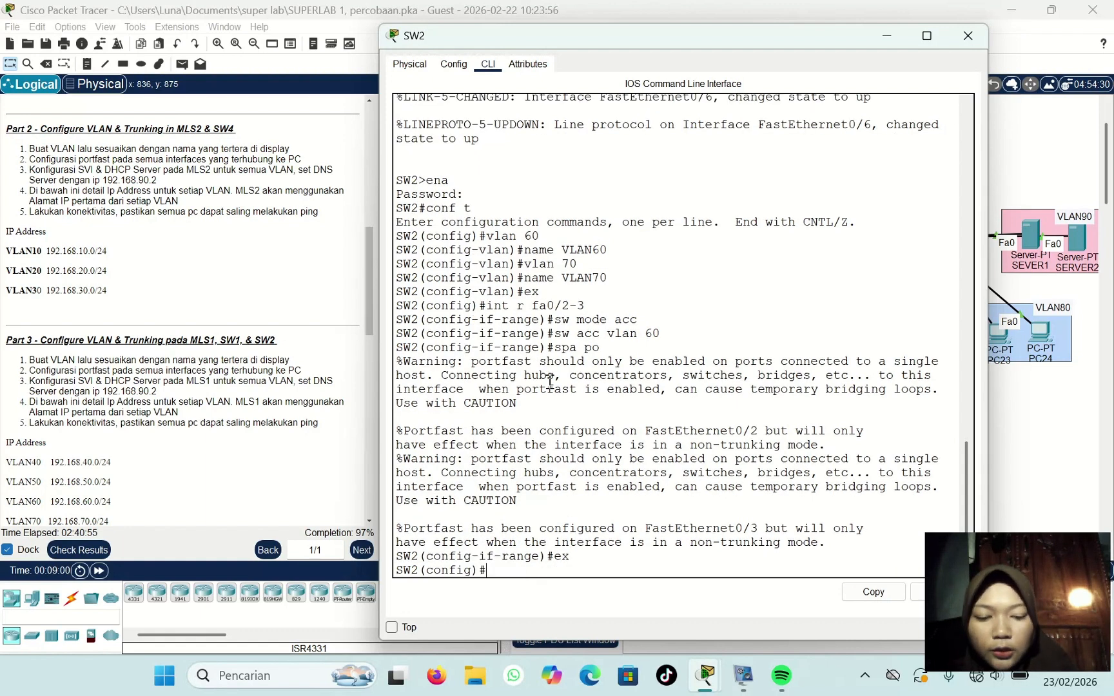
text(i)
key(BackSpace)
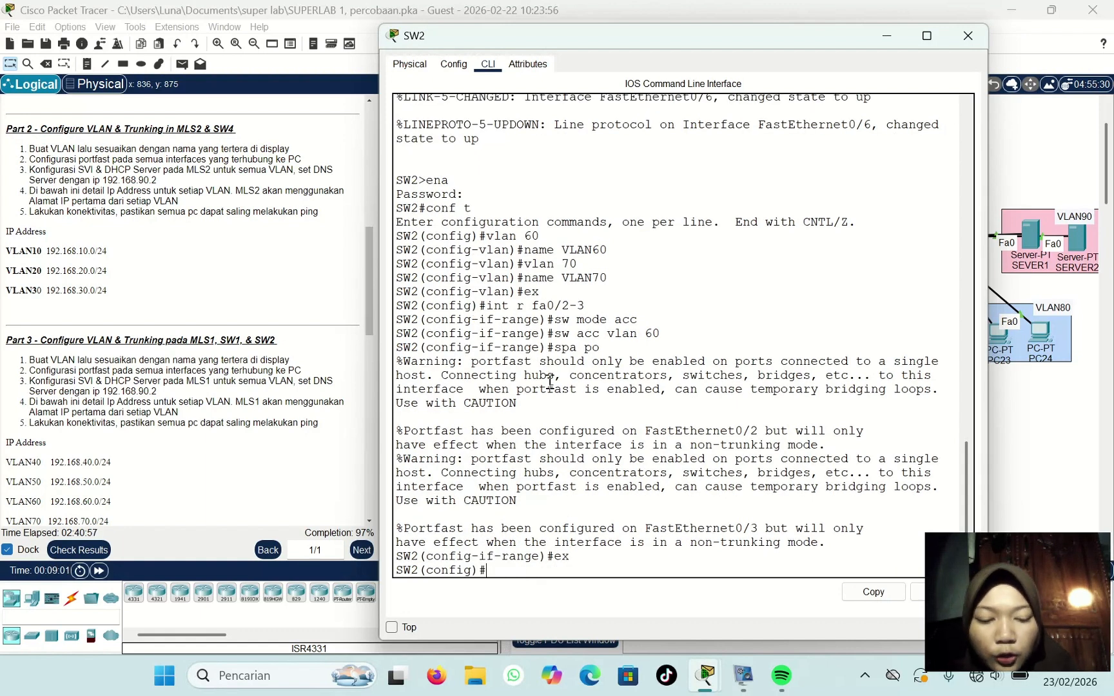
text(int)
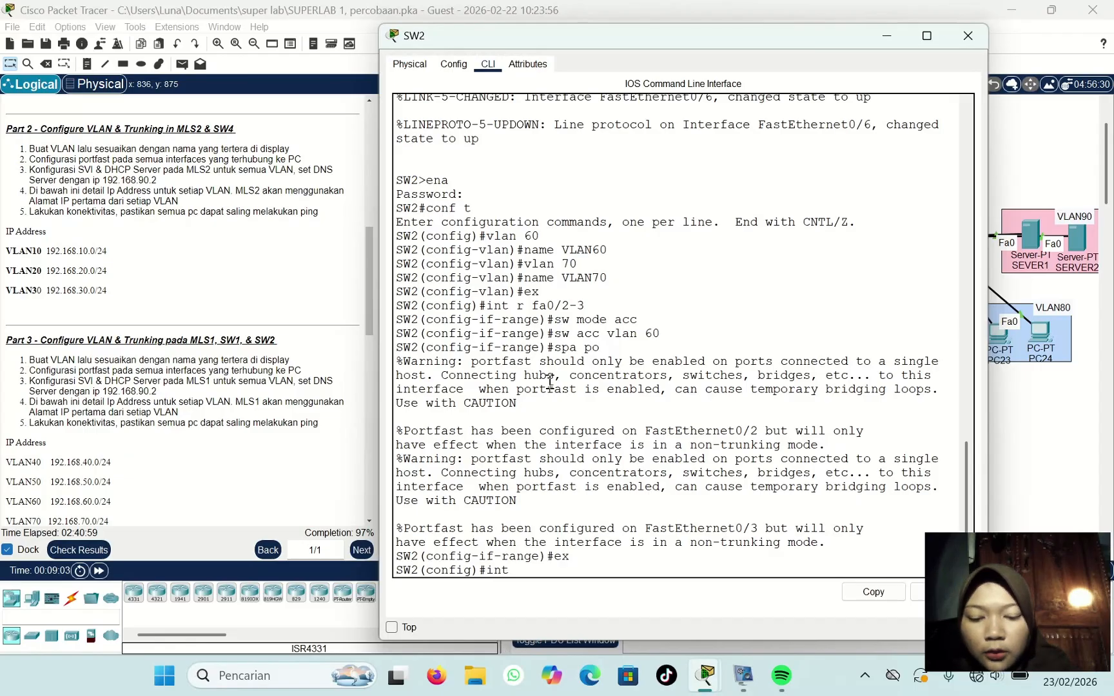
text( r fa0)
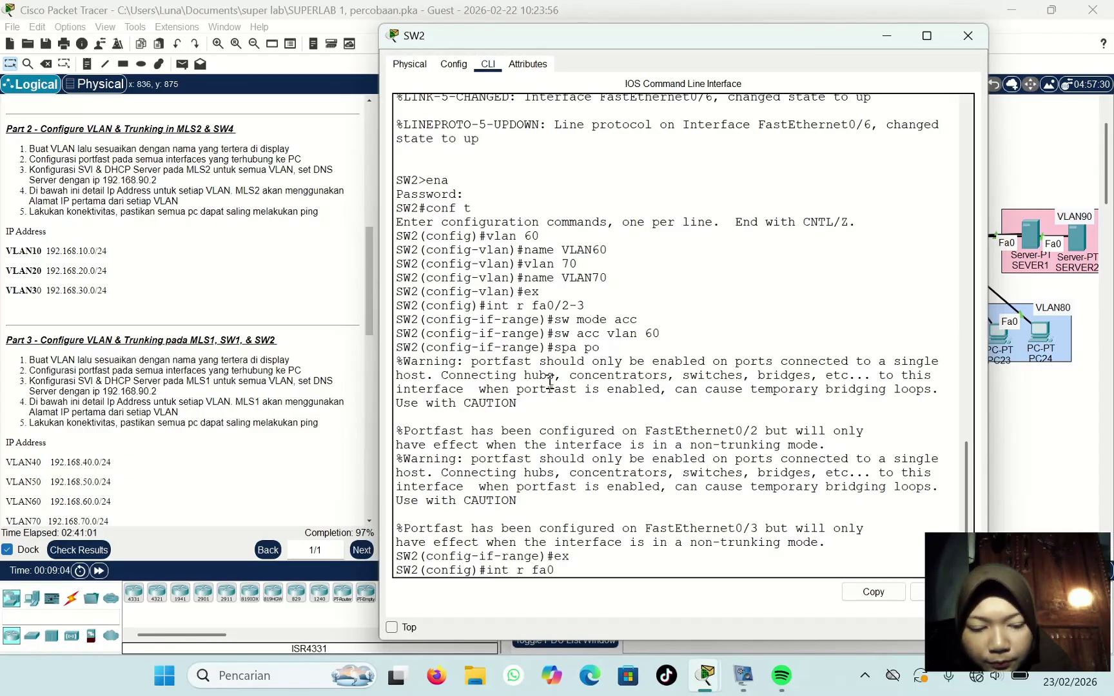
text(/)
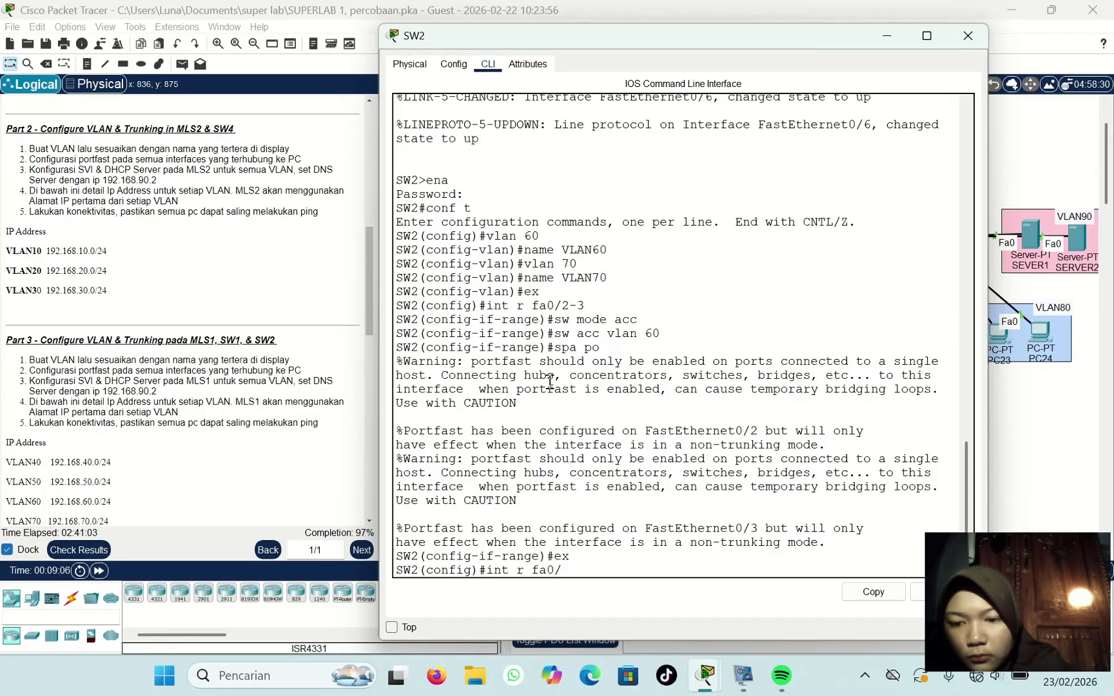
text(4-6)
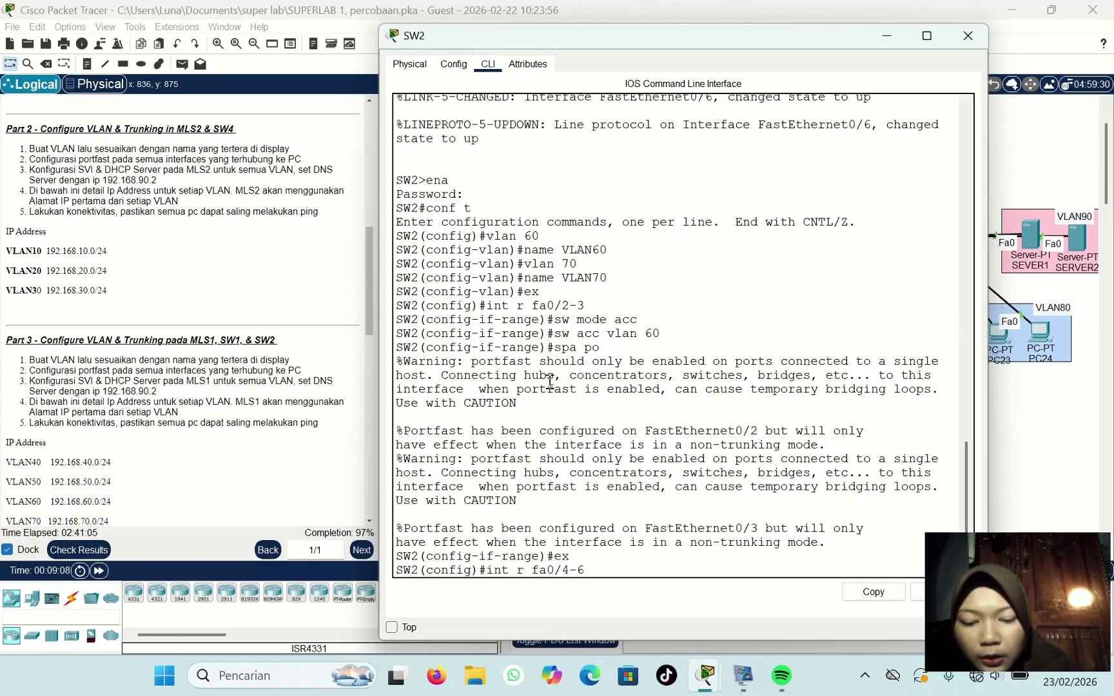
Step: Set SW2 ports Fa0/4–6 to access mode in VLAN 70 with spanning-tree portfast
key(Return)
text(sw)
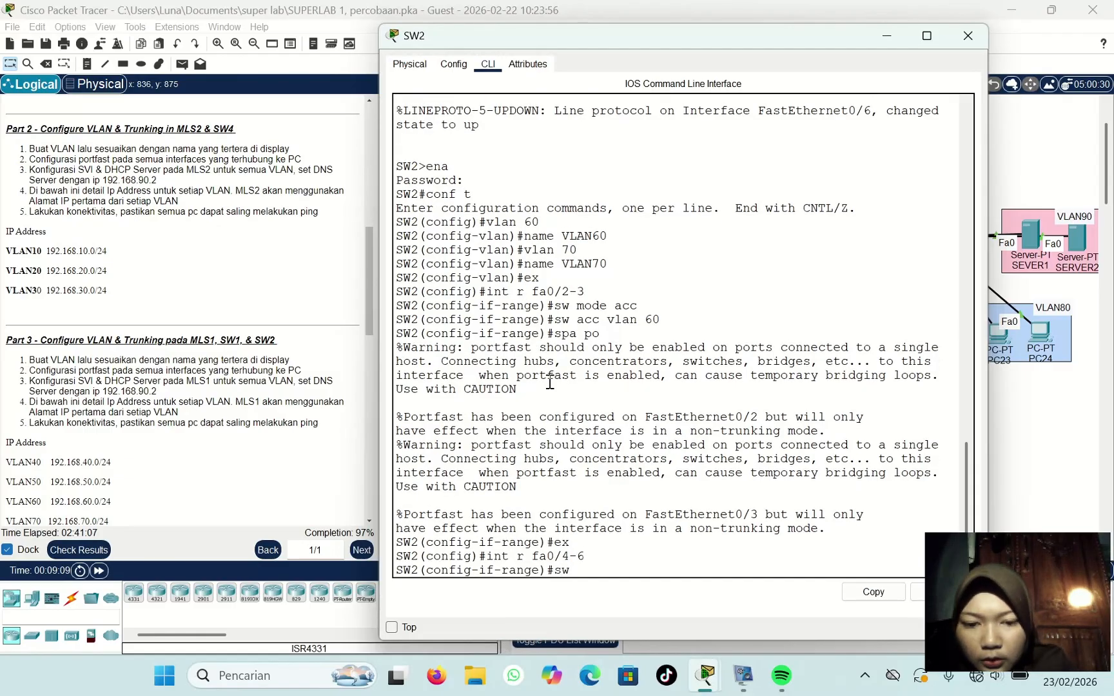
text( mo)
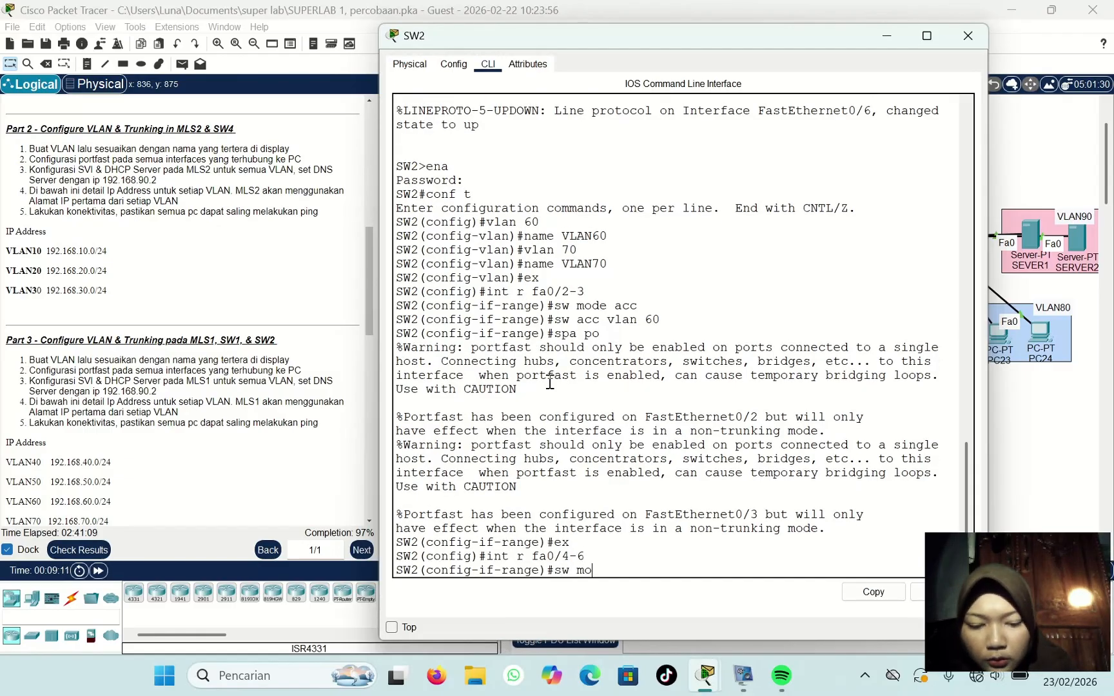
text(de acc)
key(Return)
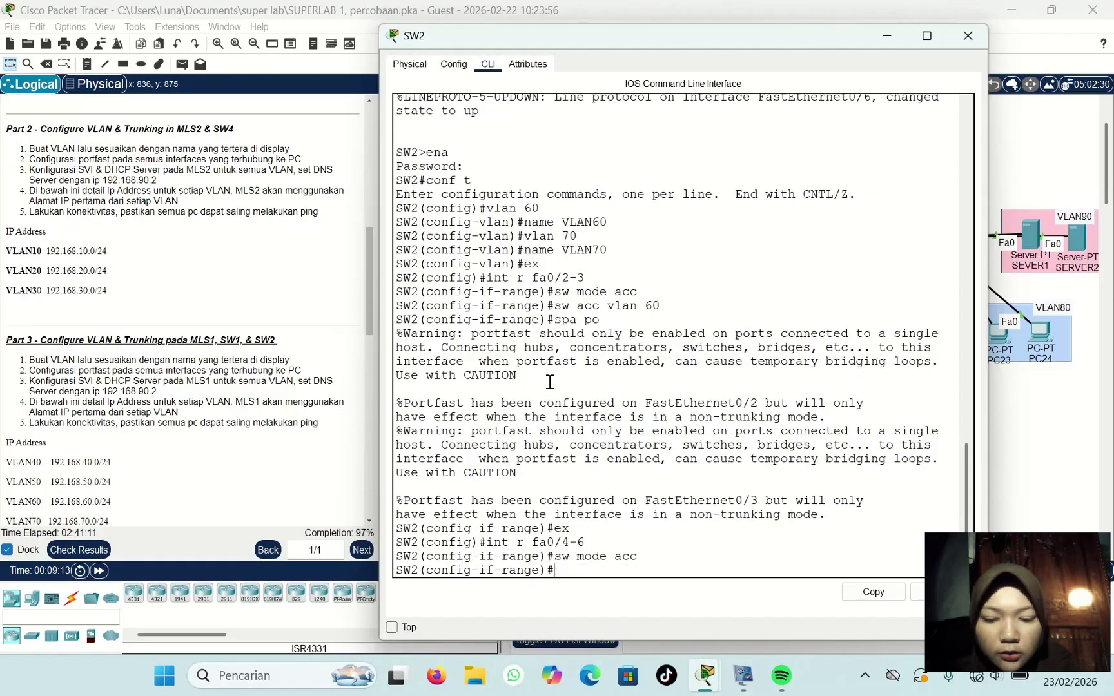
text(sw acc )
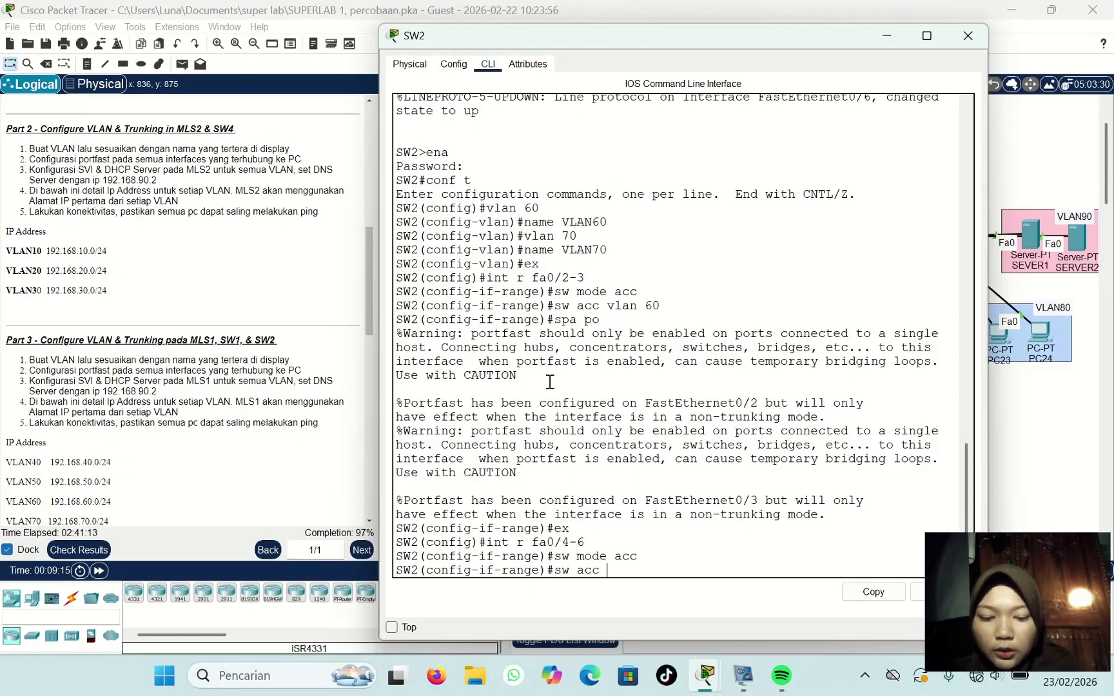
text(vlan 70)
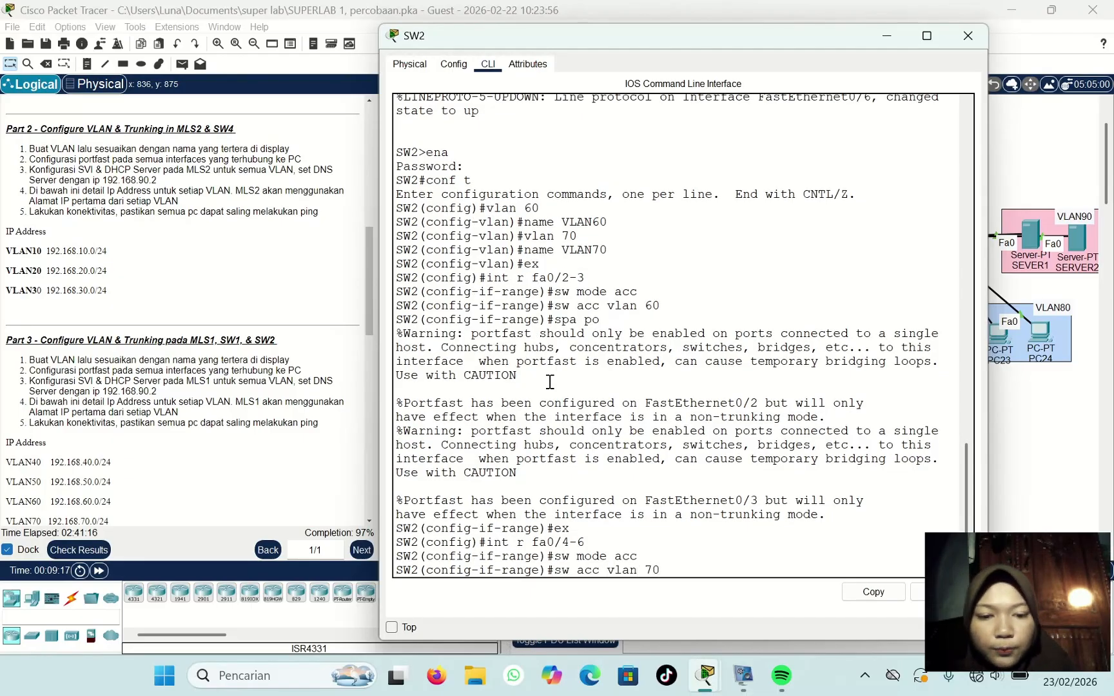
key(Return)
text(sp)
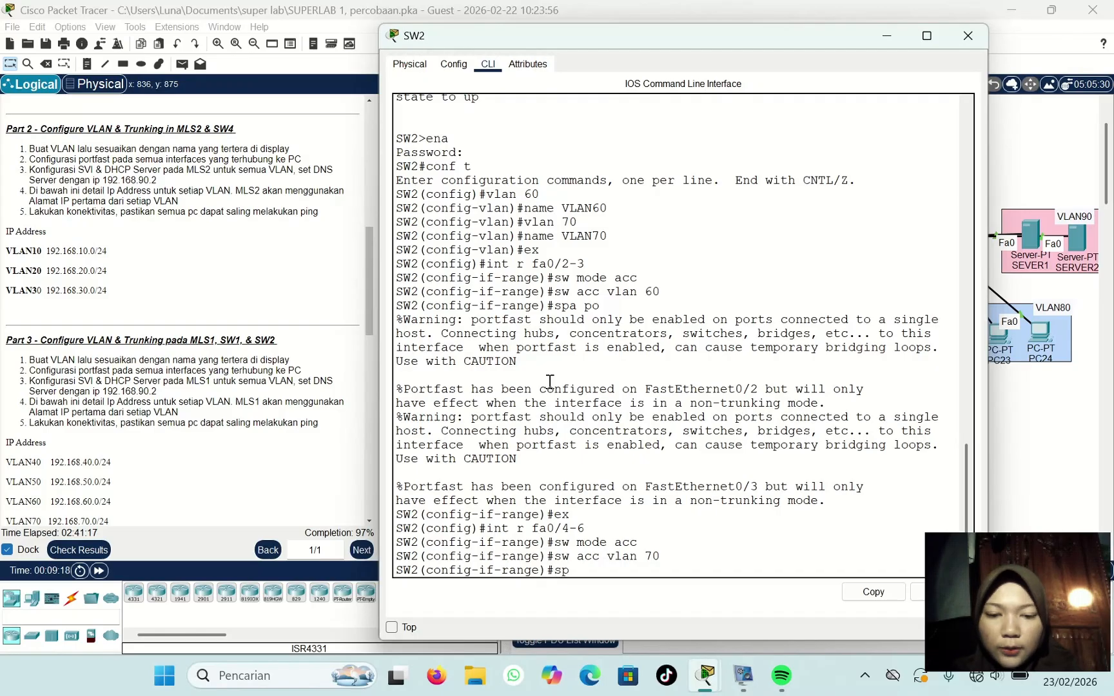
text(a po)
key(Return)
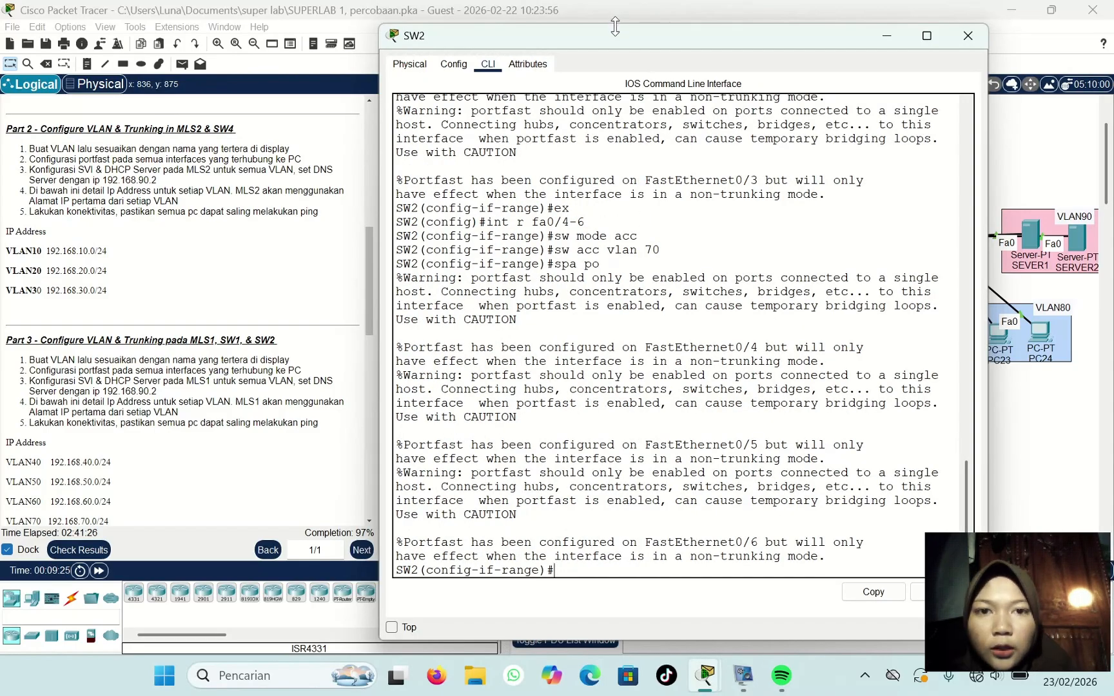
drag(615, 38, 646, 18)
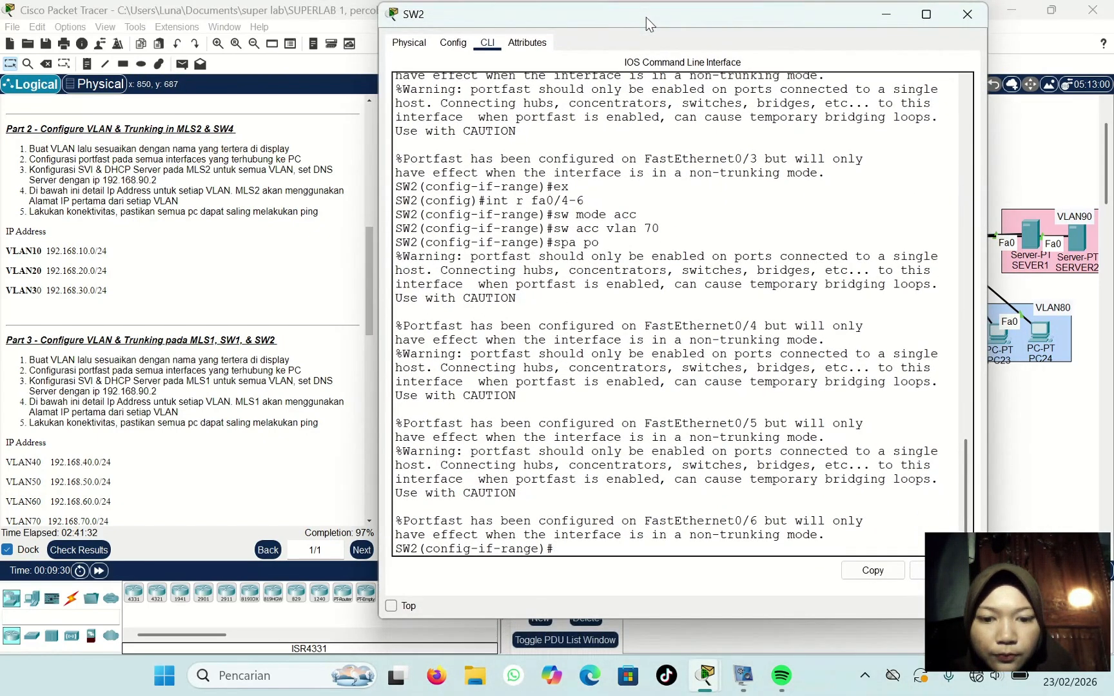
Step: Set SW2 interface Fa0/1 to trunk mode with allowed VLANs 60–70
text(ex)
key(Return)
text(int f)
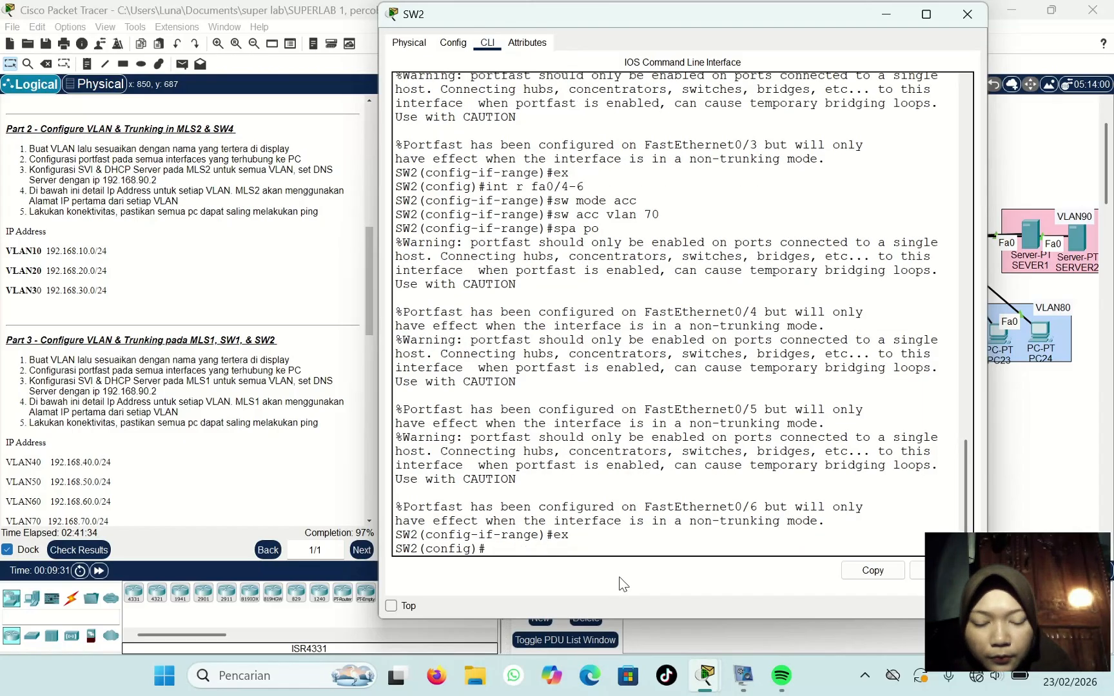
text(a)
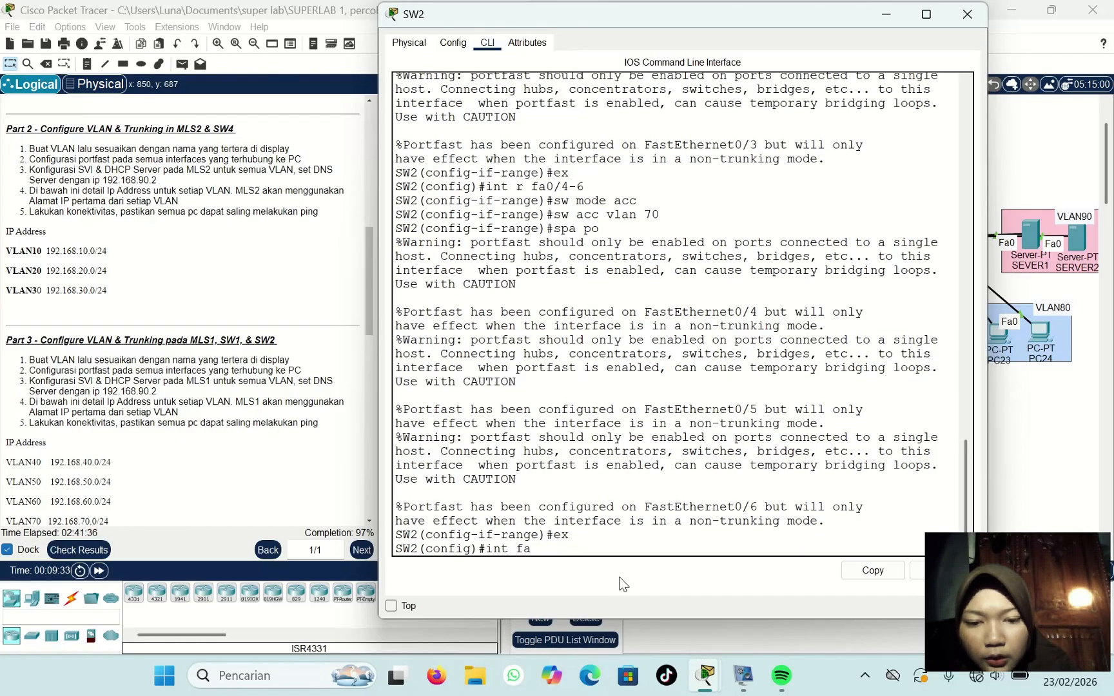
text(0/1)
key(Return)
text(s)
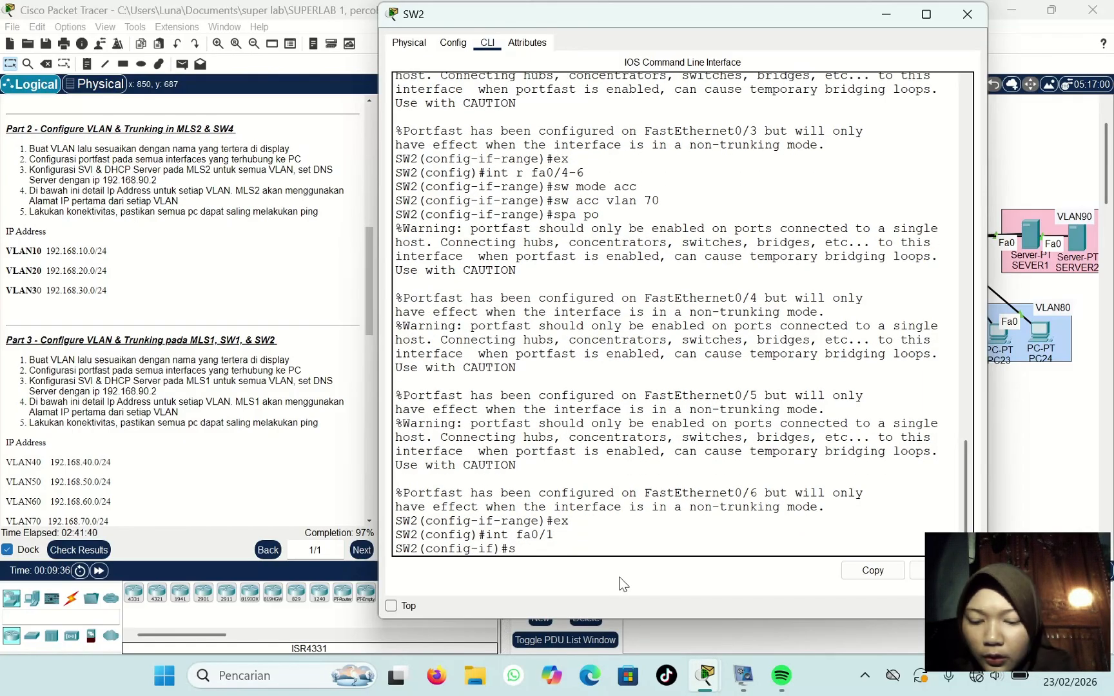
text(w mode tr)
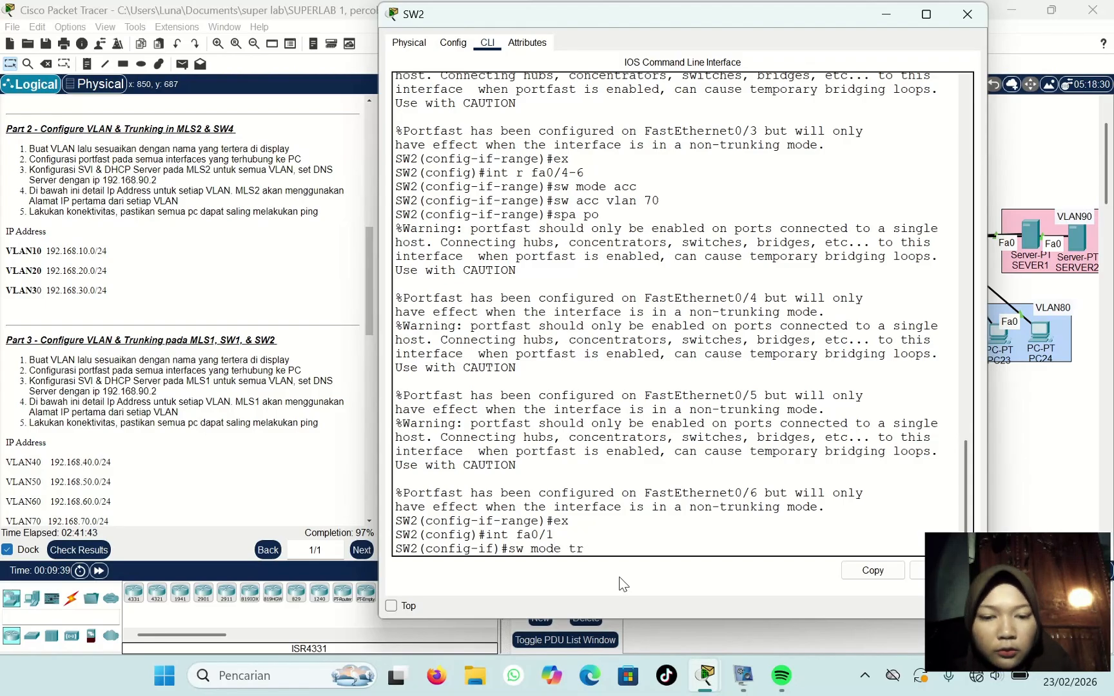
key(Return)
text(sw )
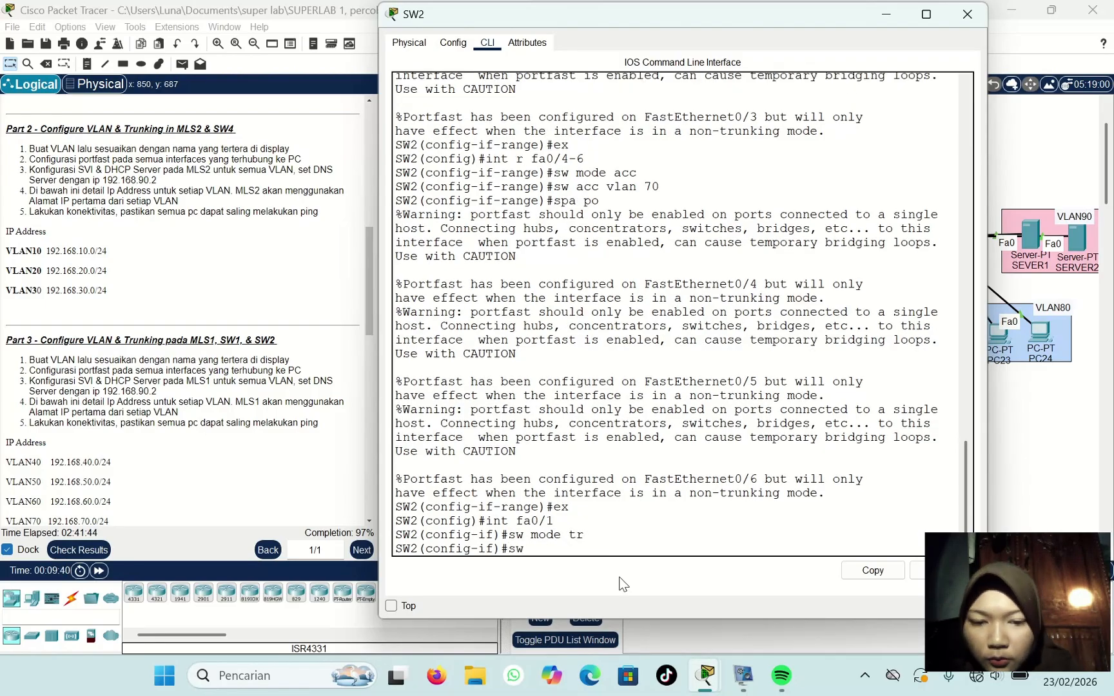
text(tr al)
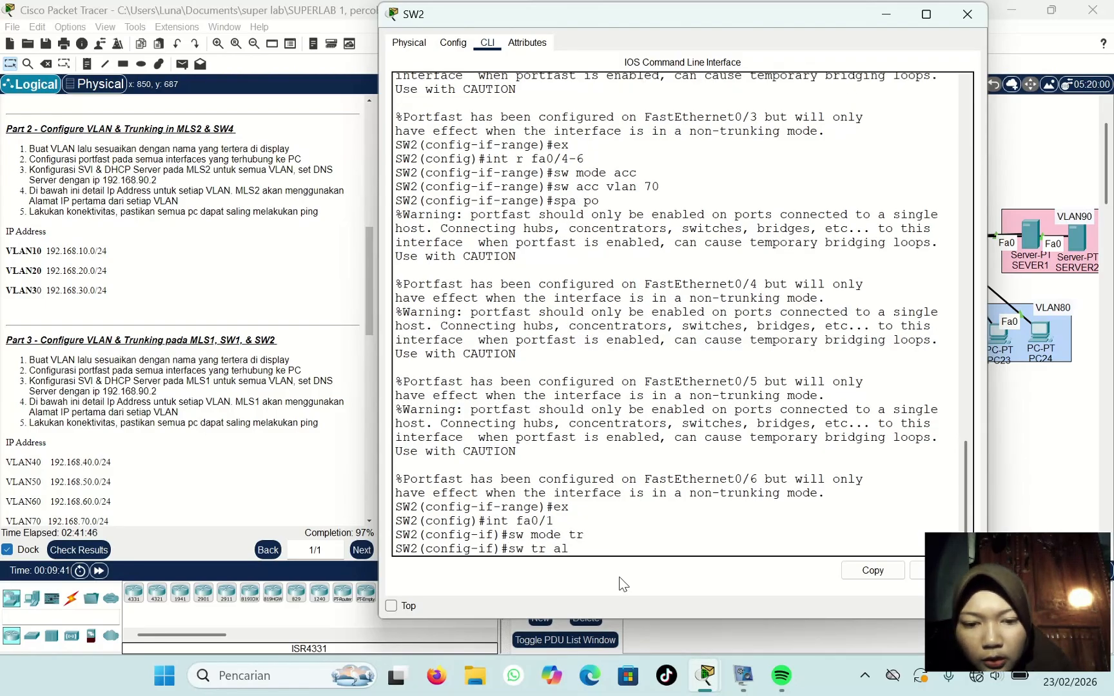
text(l vlan)
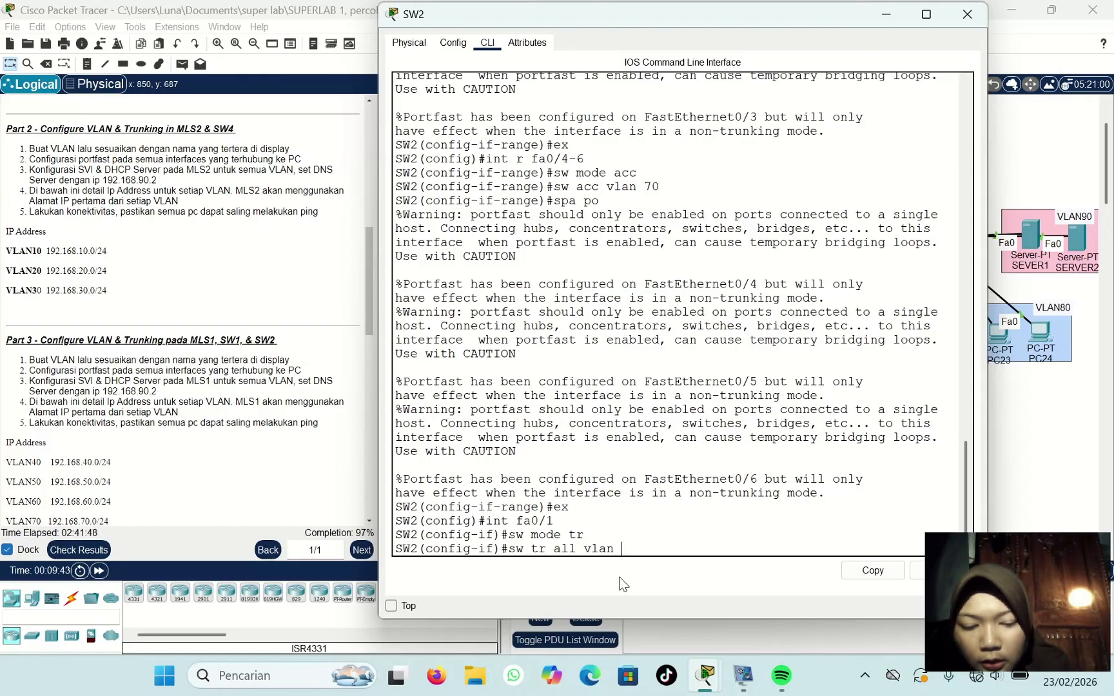
text( 6-7)
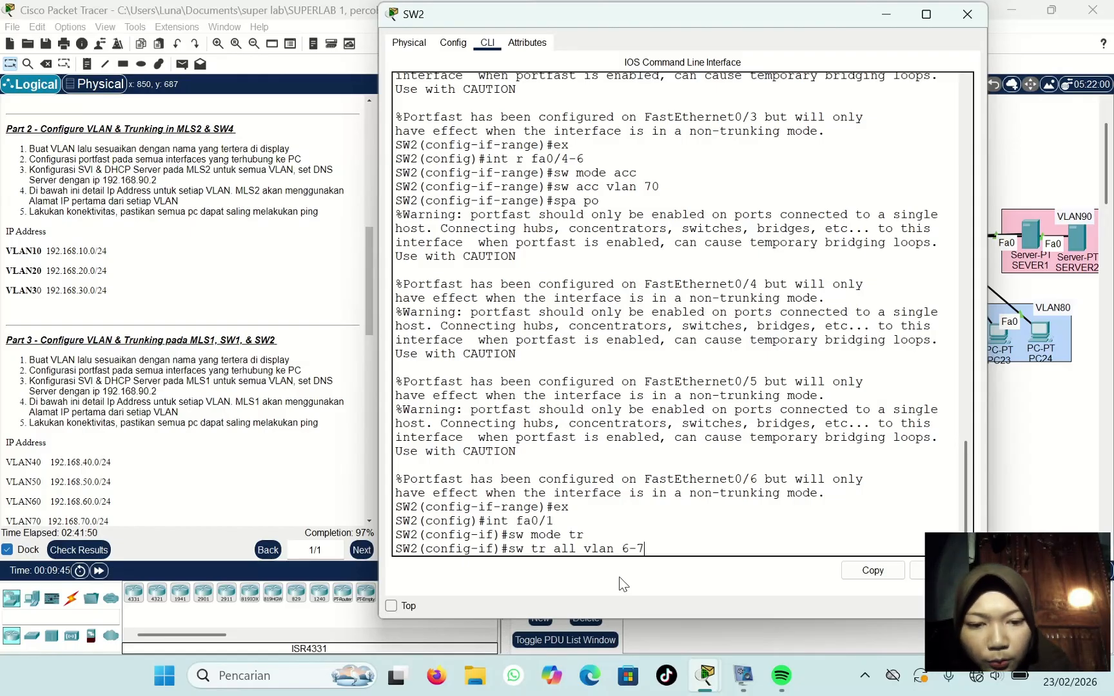
key(BackSpace)
key(BackSpace)
text(0-70)
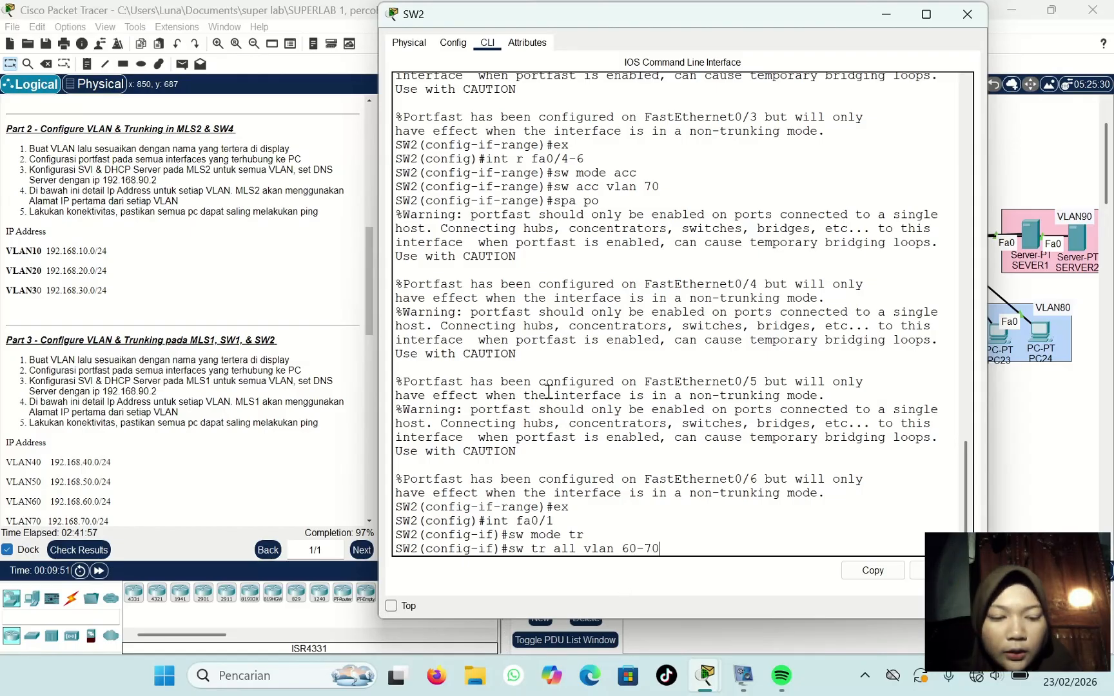
key(Return)
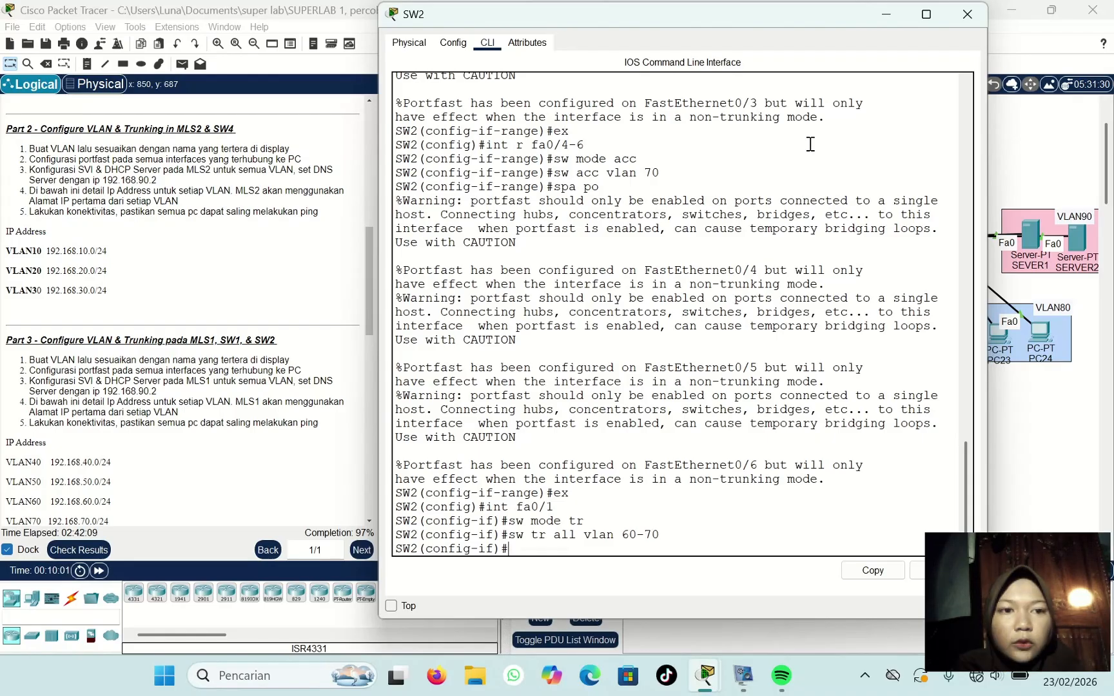
Step: Close SW2, then in MLS1's command line enter privileged and global configuration mode (ena, conf t)
click(966, 15)
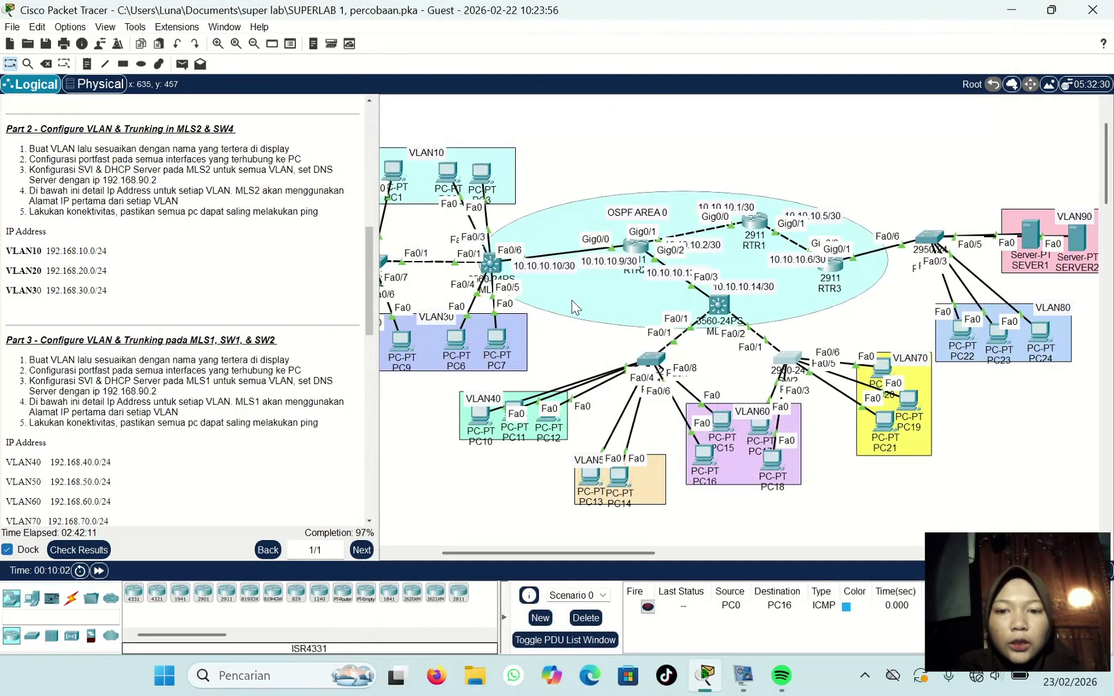
click(716, 304)
click(499, 78)
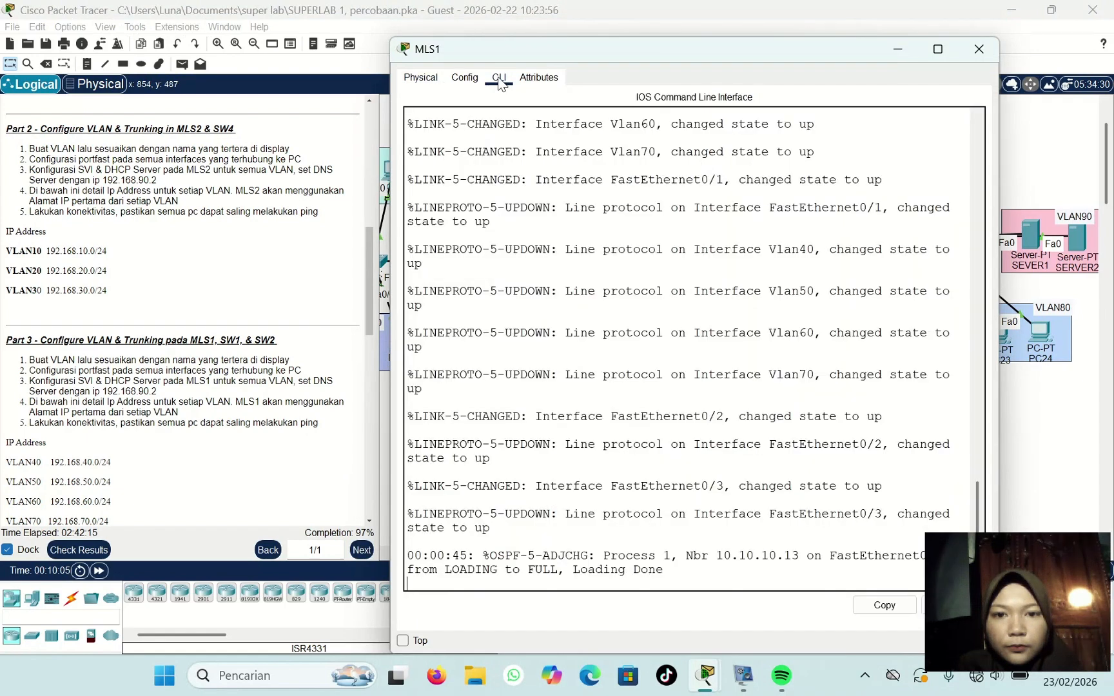
key(Return)
text(ena)
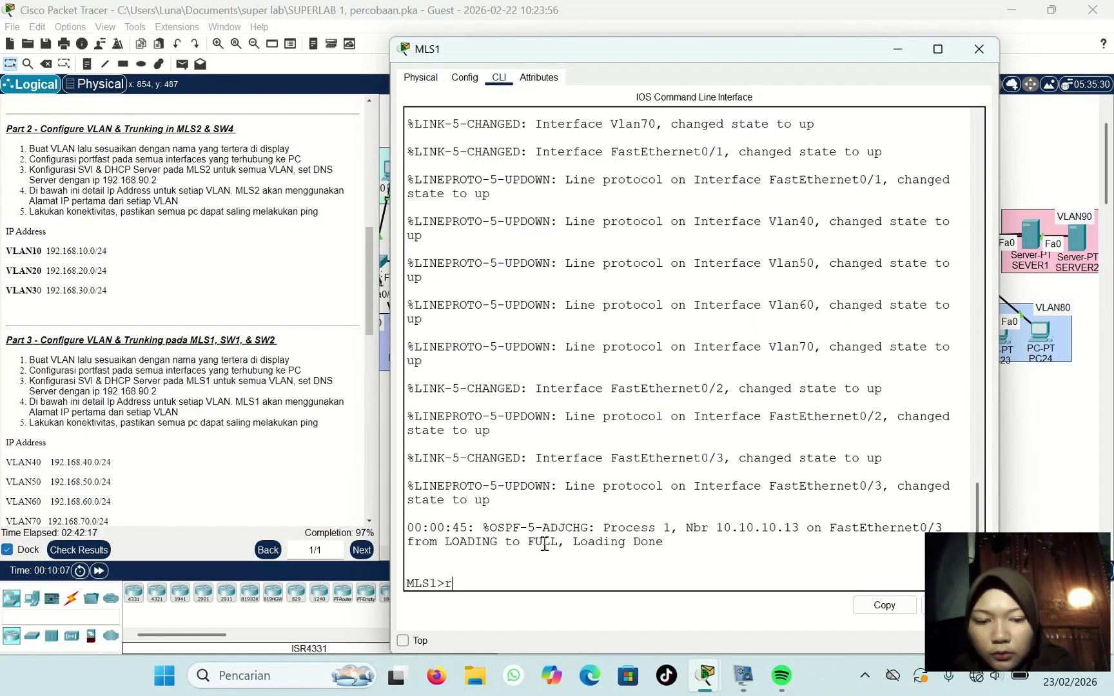
key(Return)
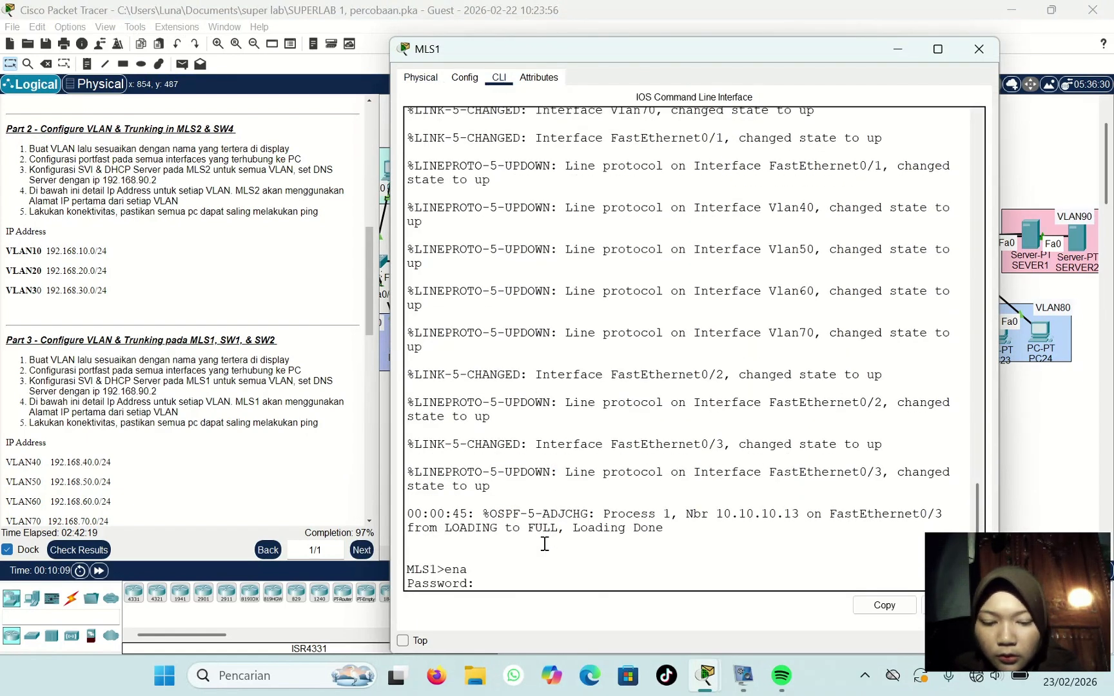
key(Return)
text(c)
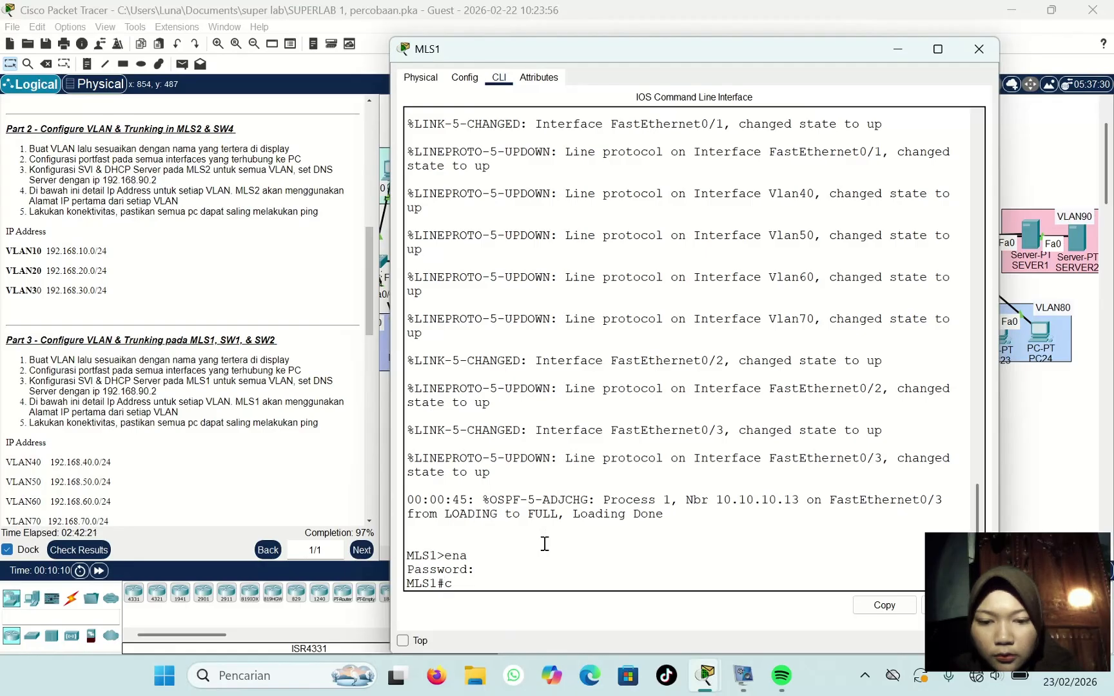
text(onf t)
key(Return)
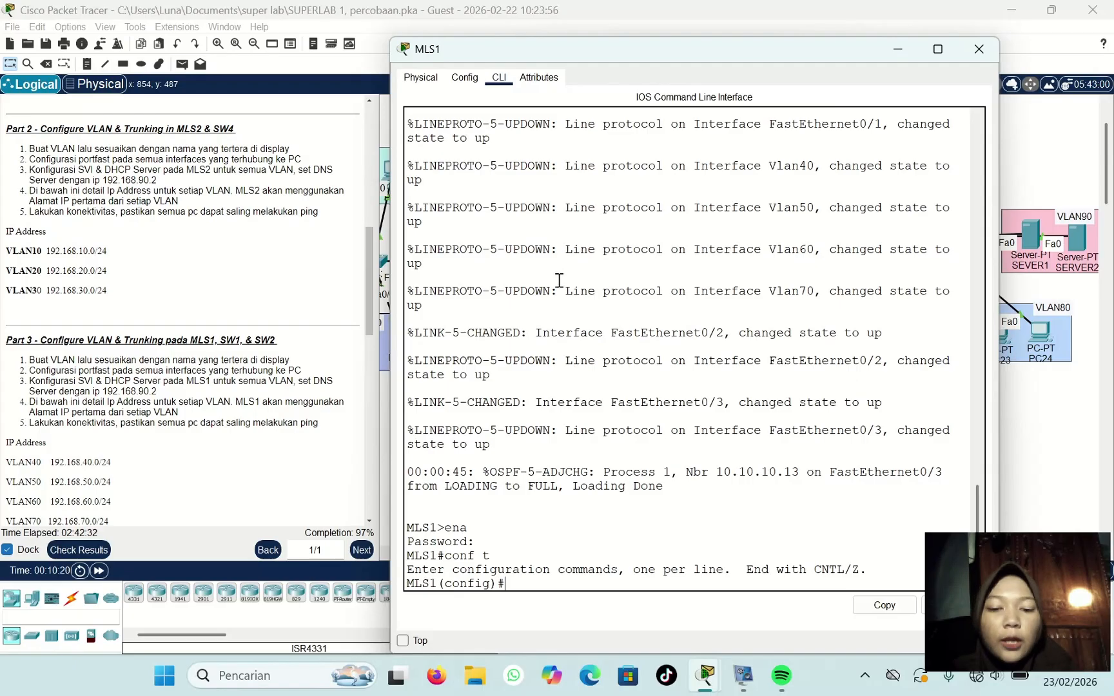
Step: Create VLAN 40 on MLS1 and name it VLAN40
text(vla)
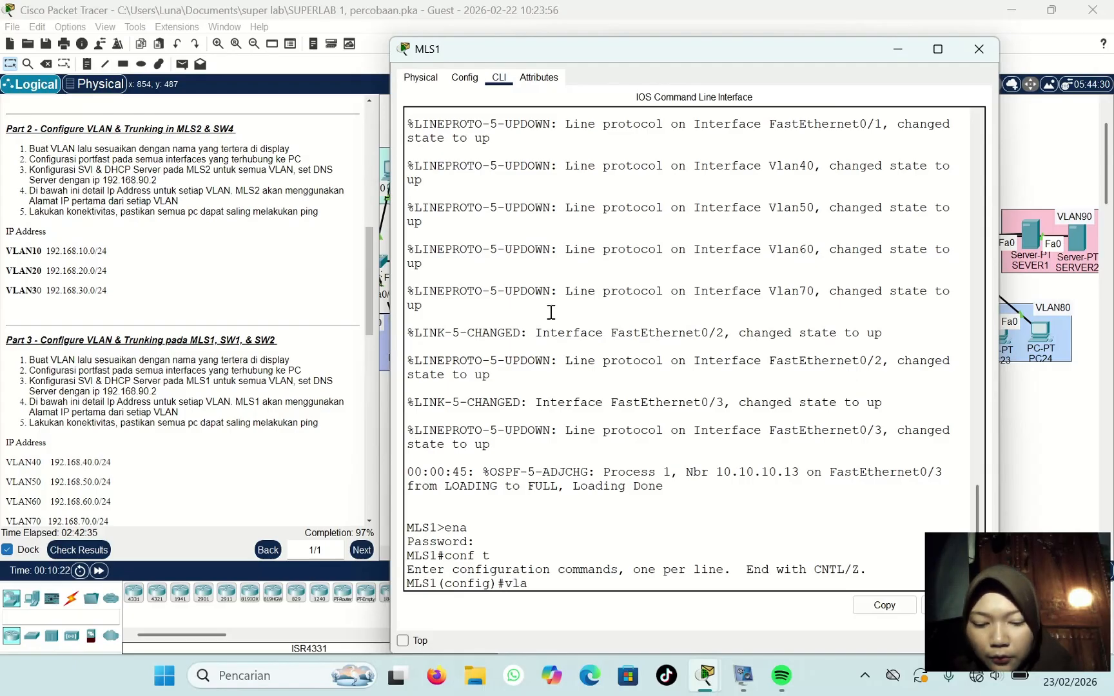
text(n 40)
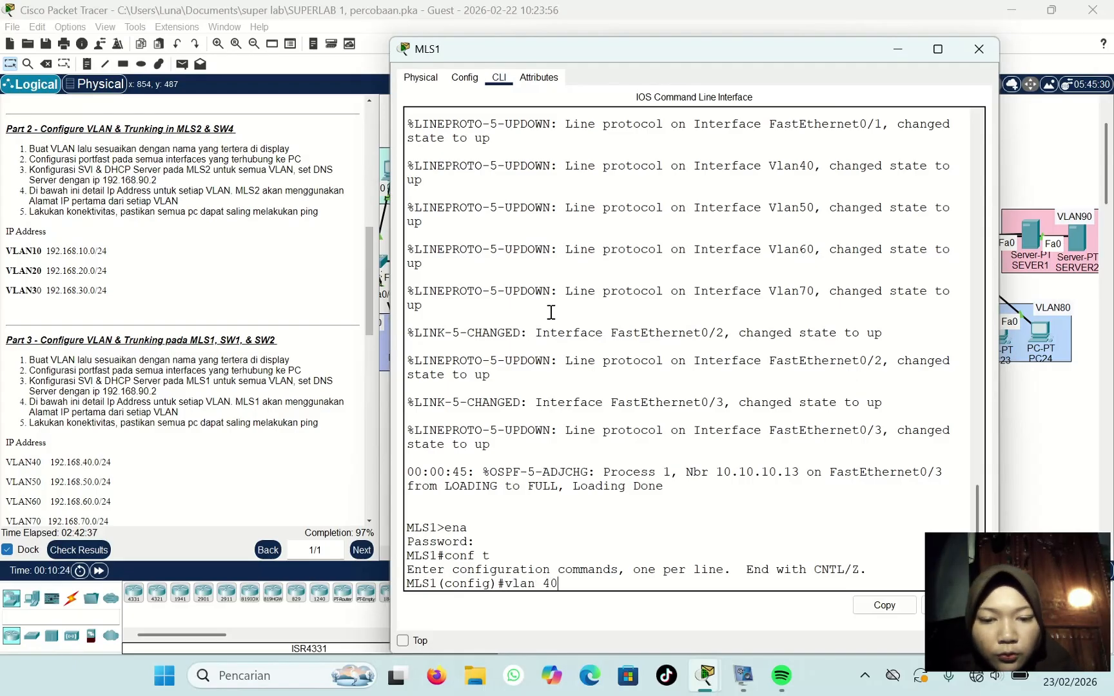
key(Return)
text(nam)
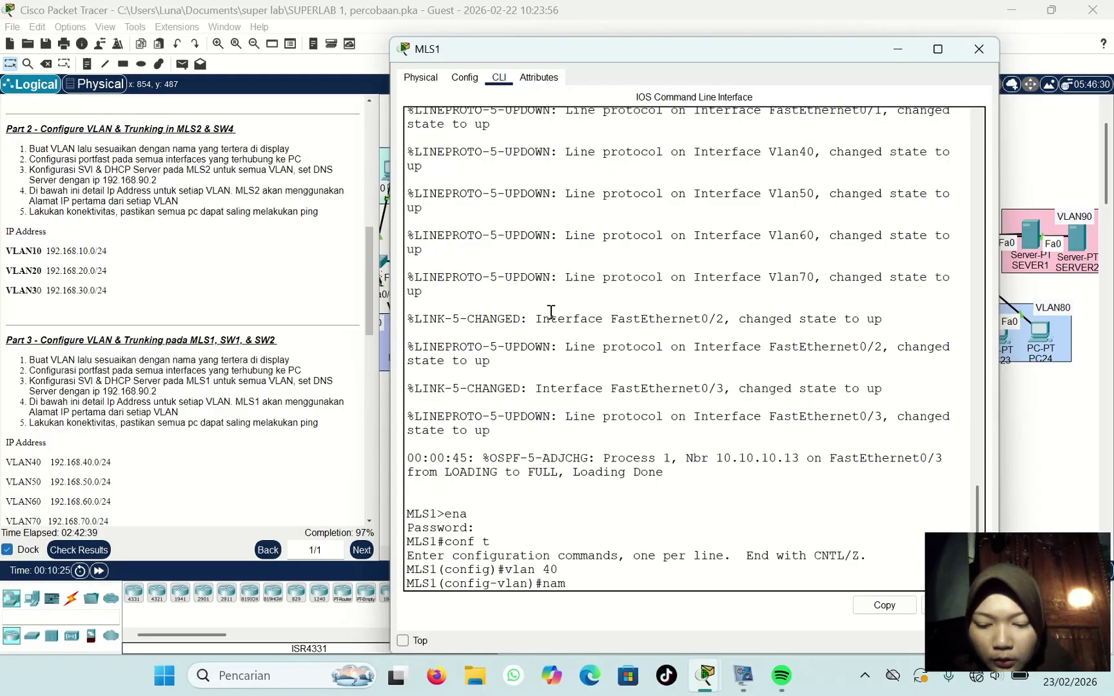
text(e )
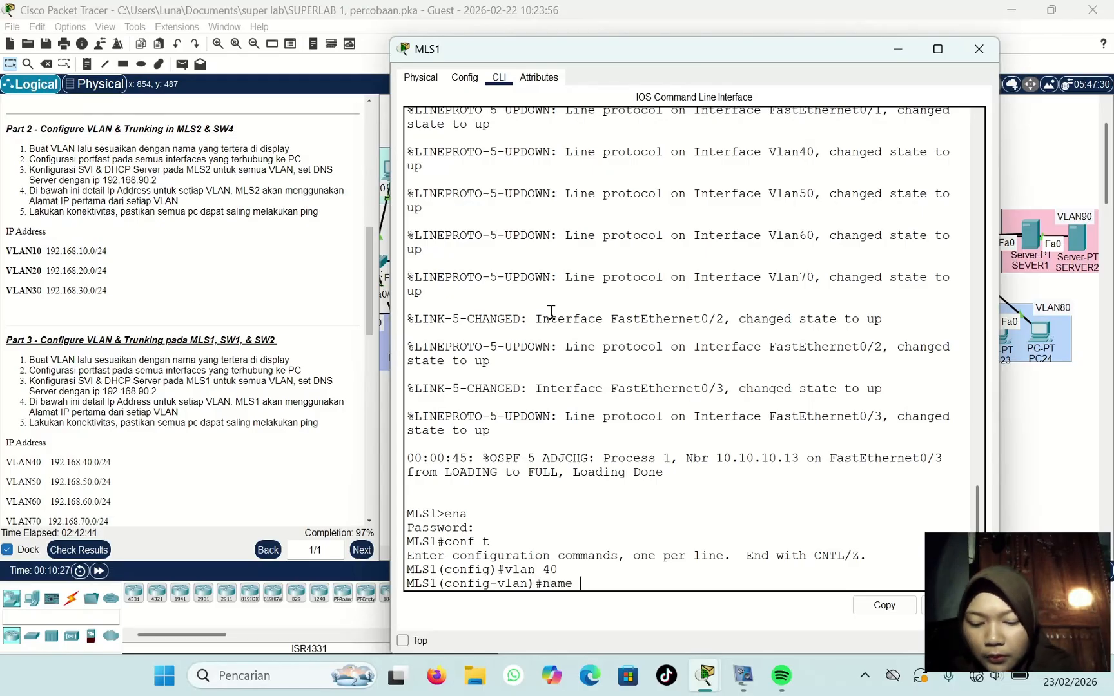
text(VLAN4)
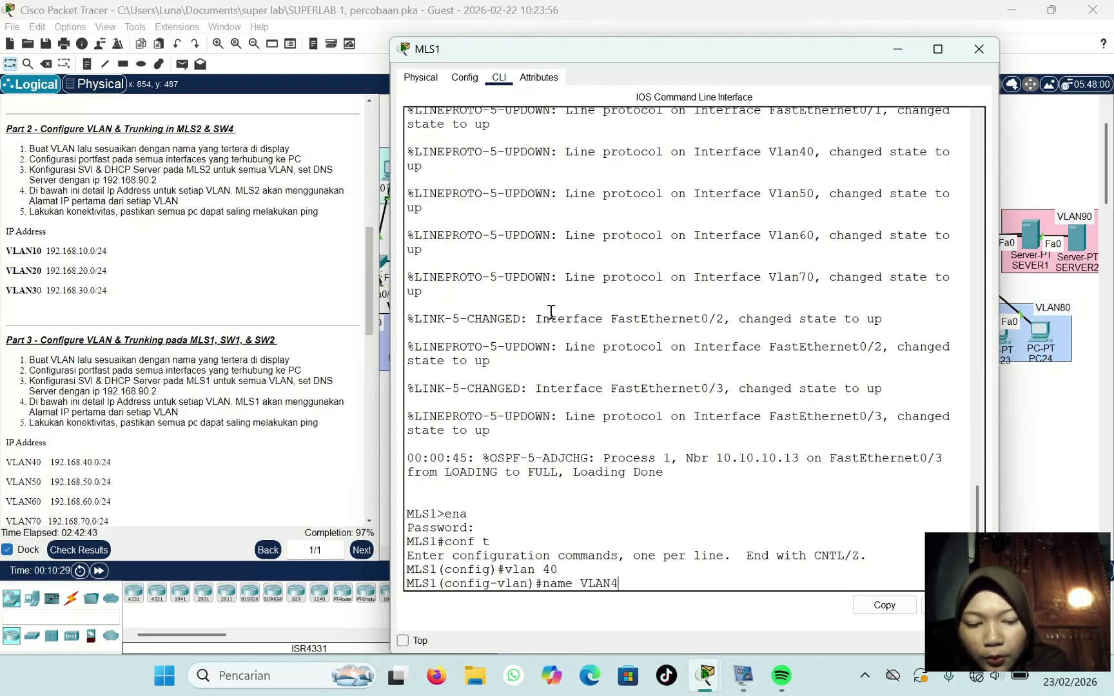
text(0)
key(Return)
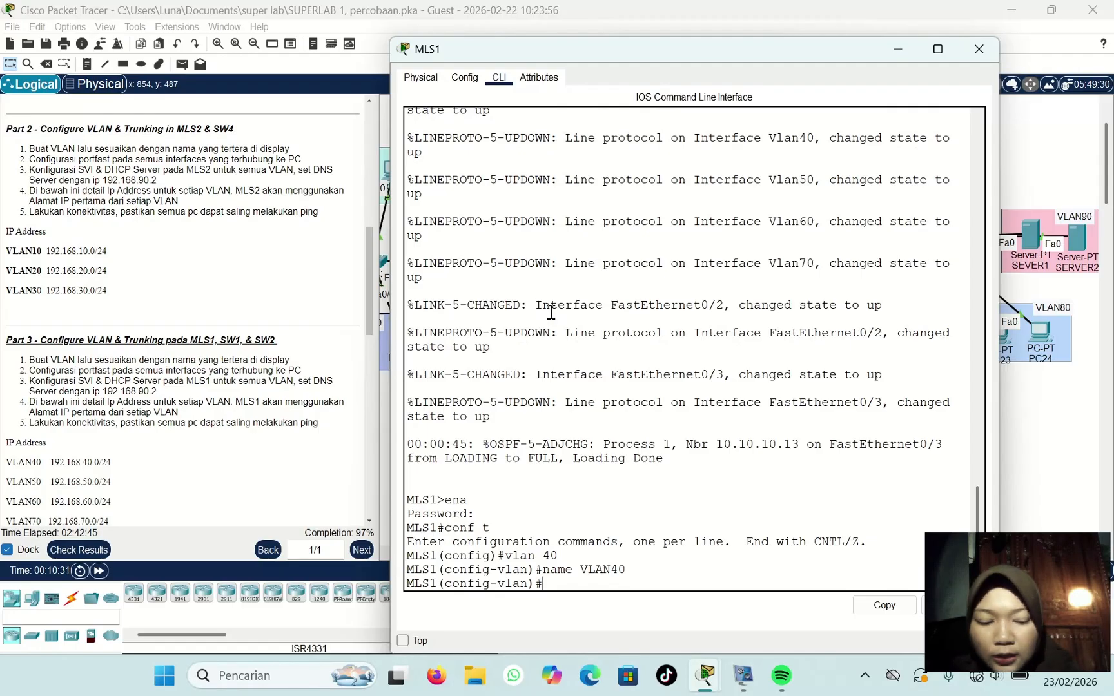
Step: Create VLAN 50 named VLAN50 by reusing the previous commands
key(Up)
key(Up)
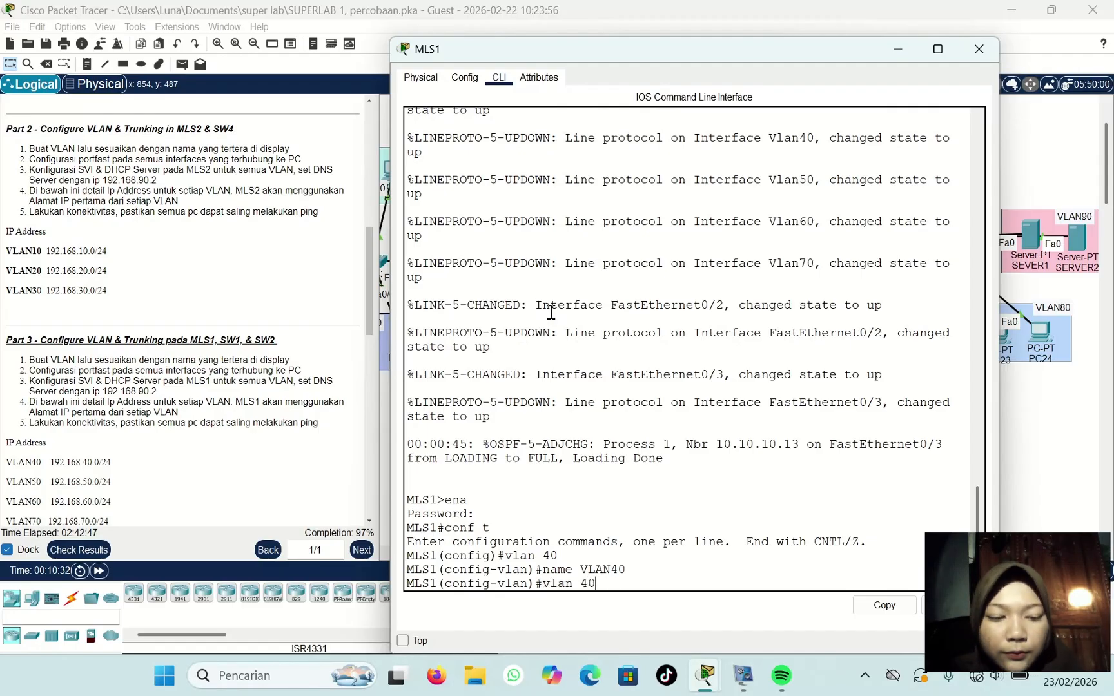
key(BackSpace)
key(BackSpace)
text(50)
key(Return)
key(Up)
Step: Create VLAN 60 named VLAN60
key(Up)
key(BackSpace)
key(BackSpace)
text(50)
key(Return)
key(Up)
key(Up)
key(BackSpace)
key(BackSpace)
text(60)
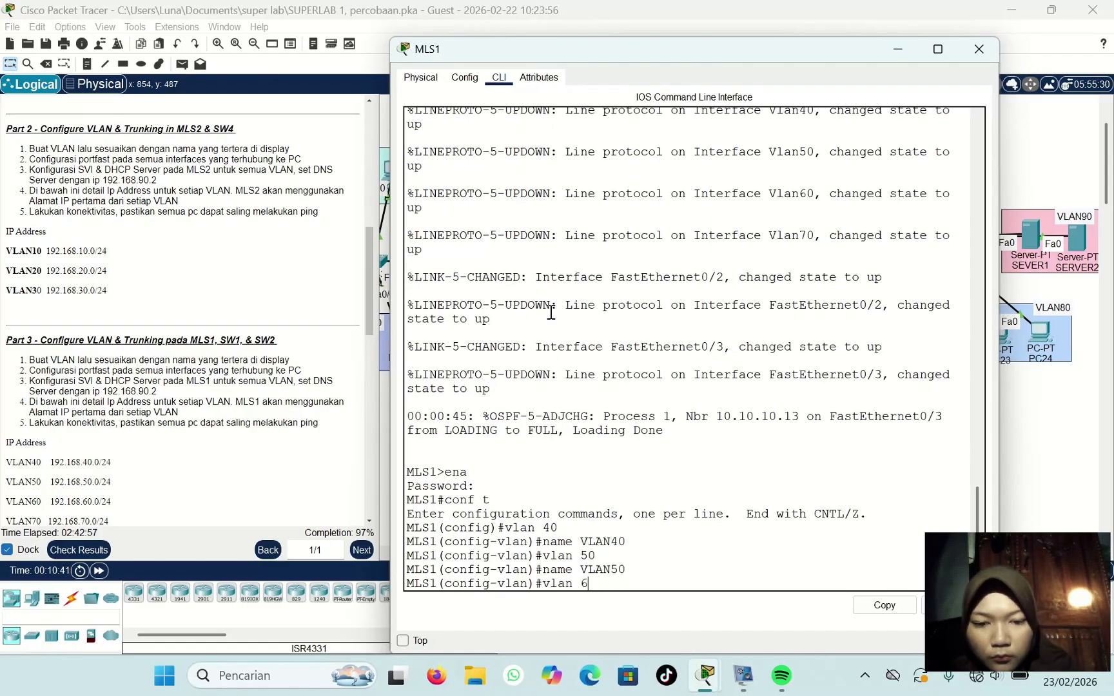
key(Return)
Step: Create VLAN 70 named VLAN70
key(Up)
key(Up)
key(BackSpace)
key(BackSpace)
text(60)
key(Return)
key(Up)
key(Up)
key(BackSpace)
key(BackSpace)
text(70)
key(Return)
key(Up)
key(Up)
key(BackSpace)
key(BackSpace)
text(70)
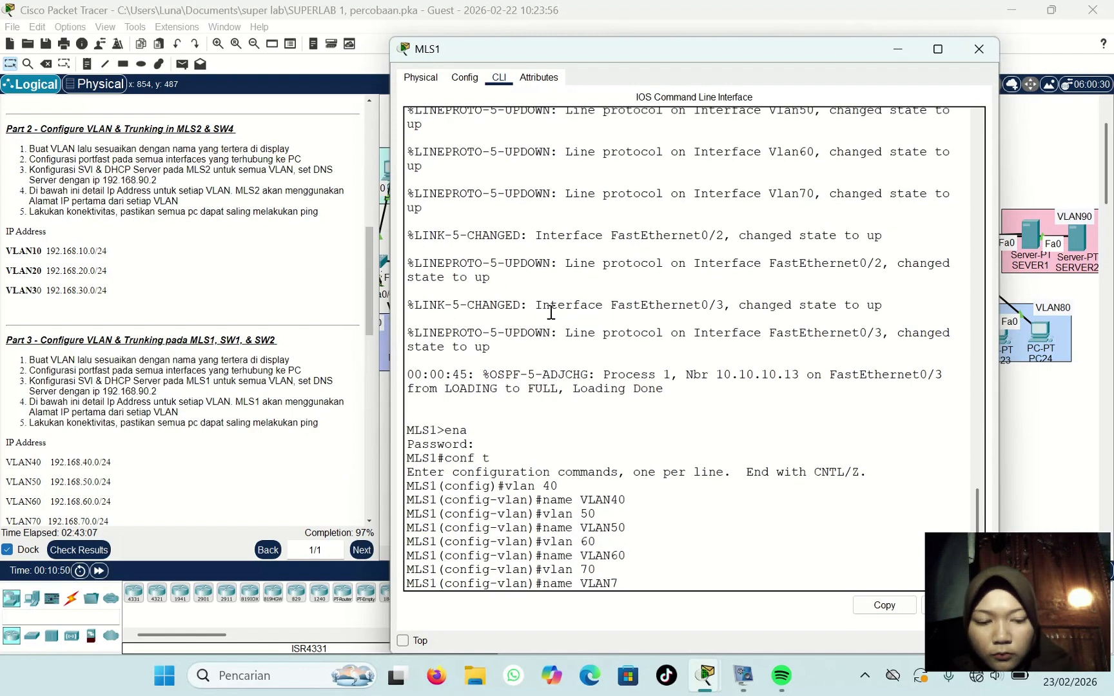
key(Return)
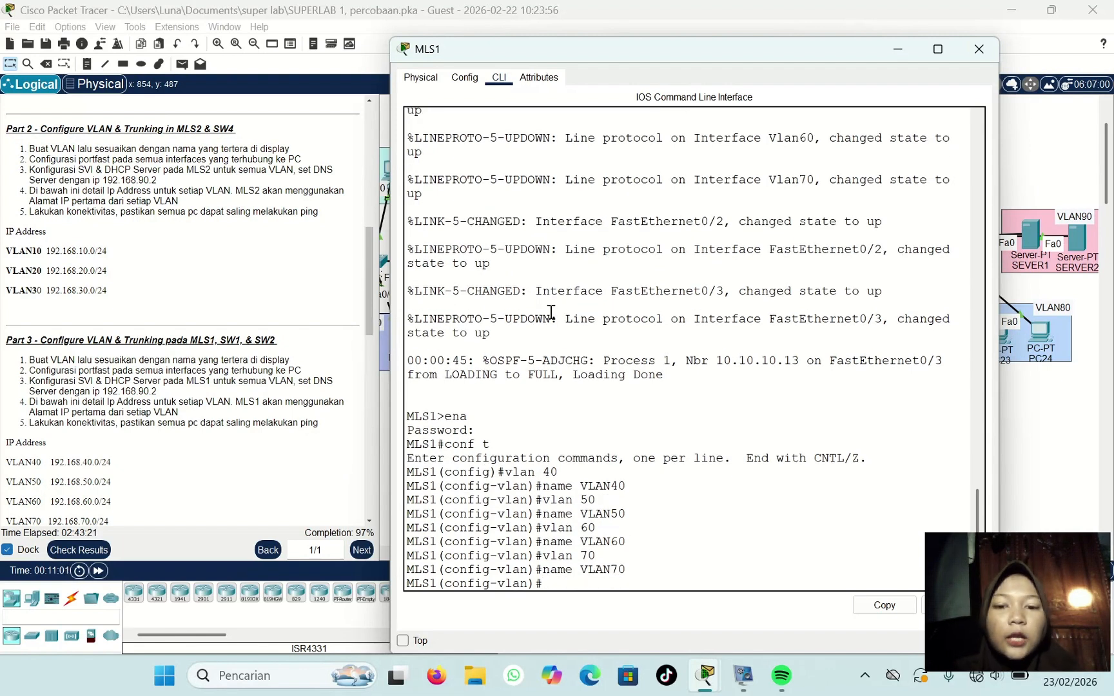
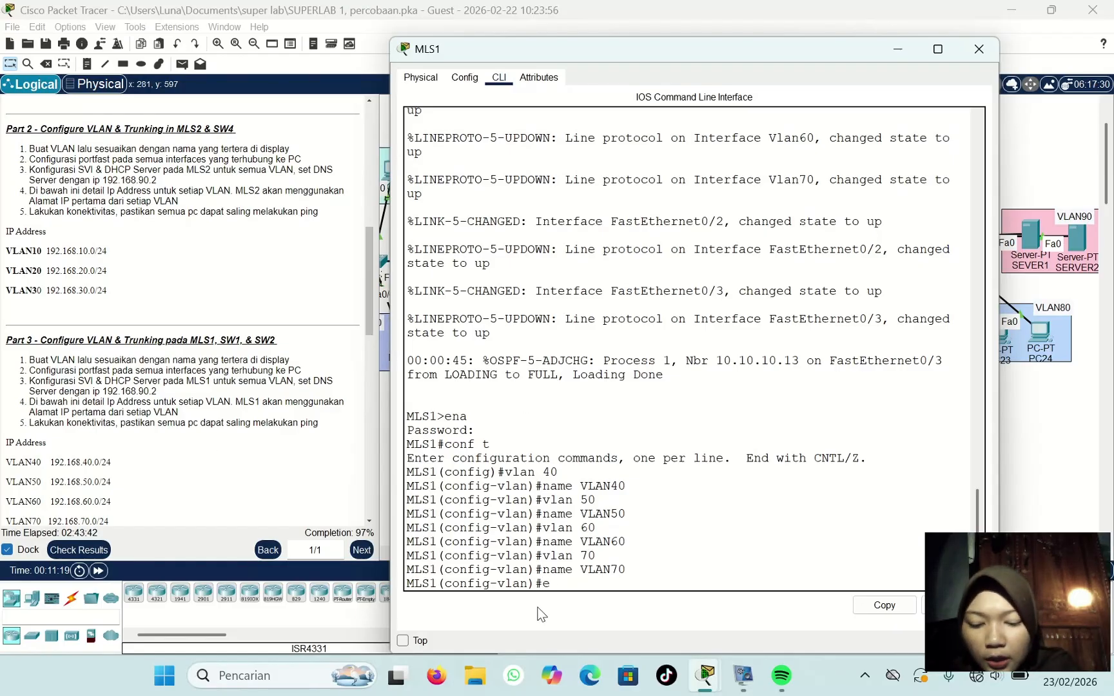
Step: Exit config-vlan mode back to MLS1(config)# and start the 'int vlan 40' command
text(x)
key(Return)
text(int)
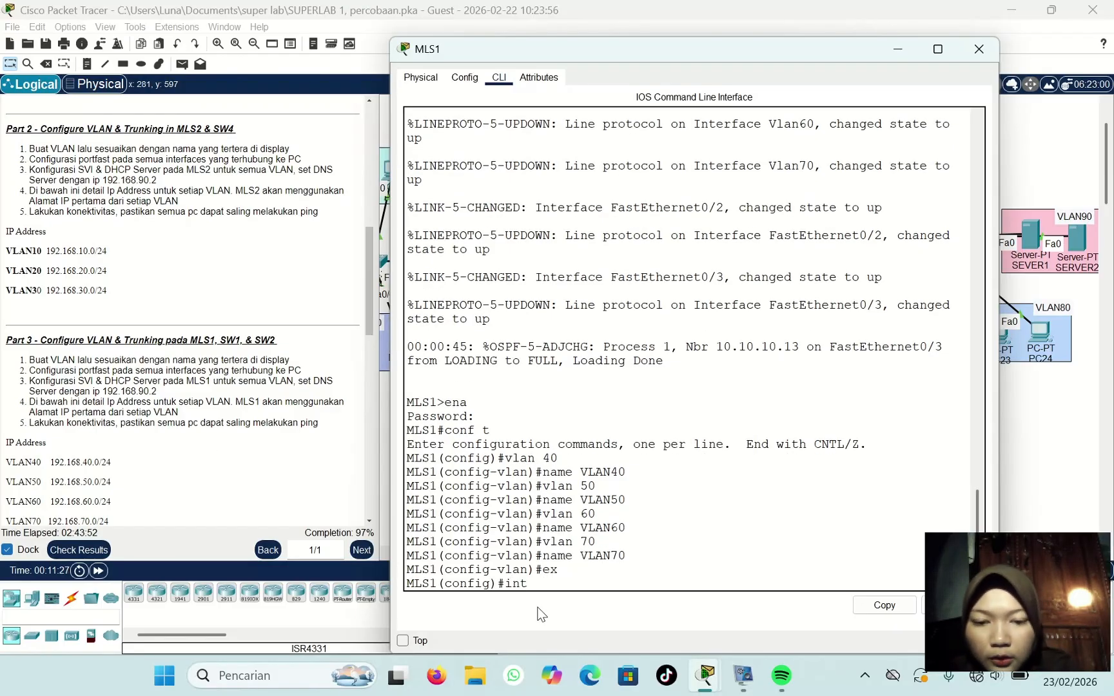
text( vlan)
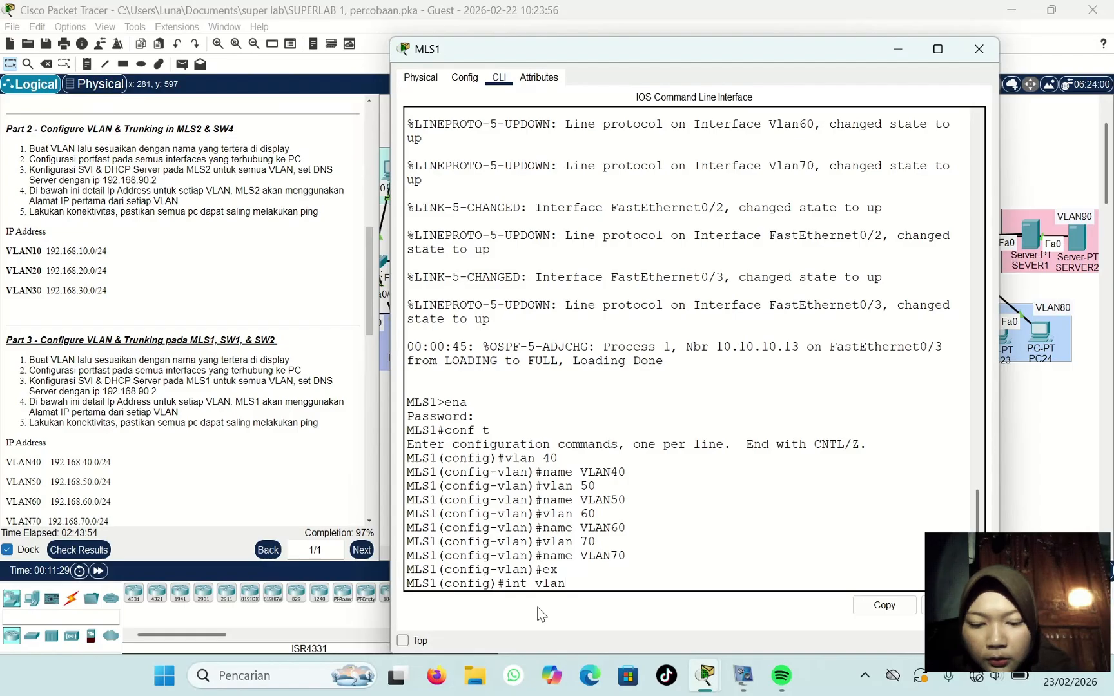
text( 40)
Step: Give interface VLAN 40 the address 192.168.40.1 255.255.255.0 and exit
key(Return)
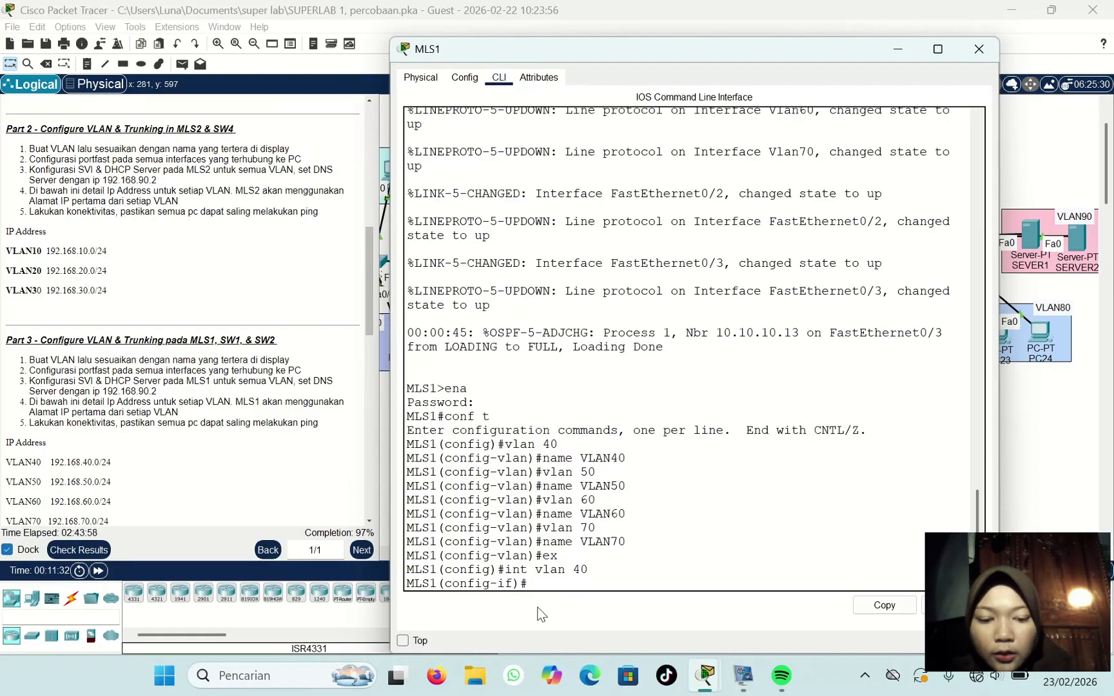
text(if)#ip s)
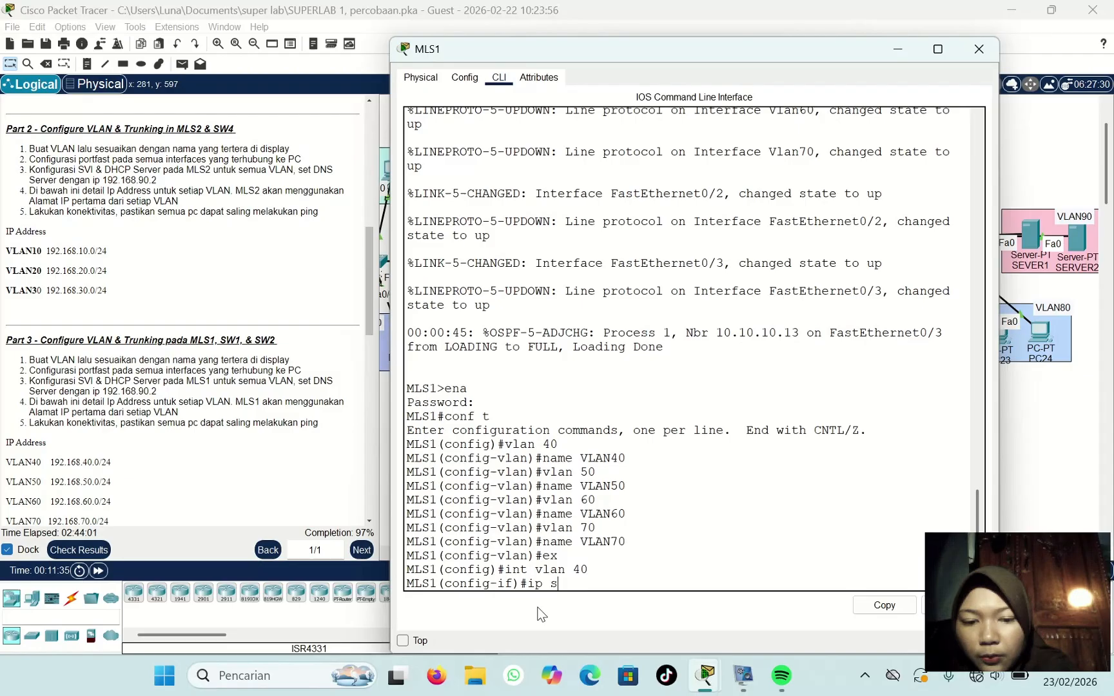
key(BackSpace)
text(add)
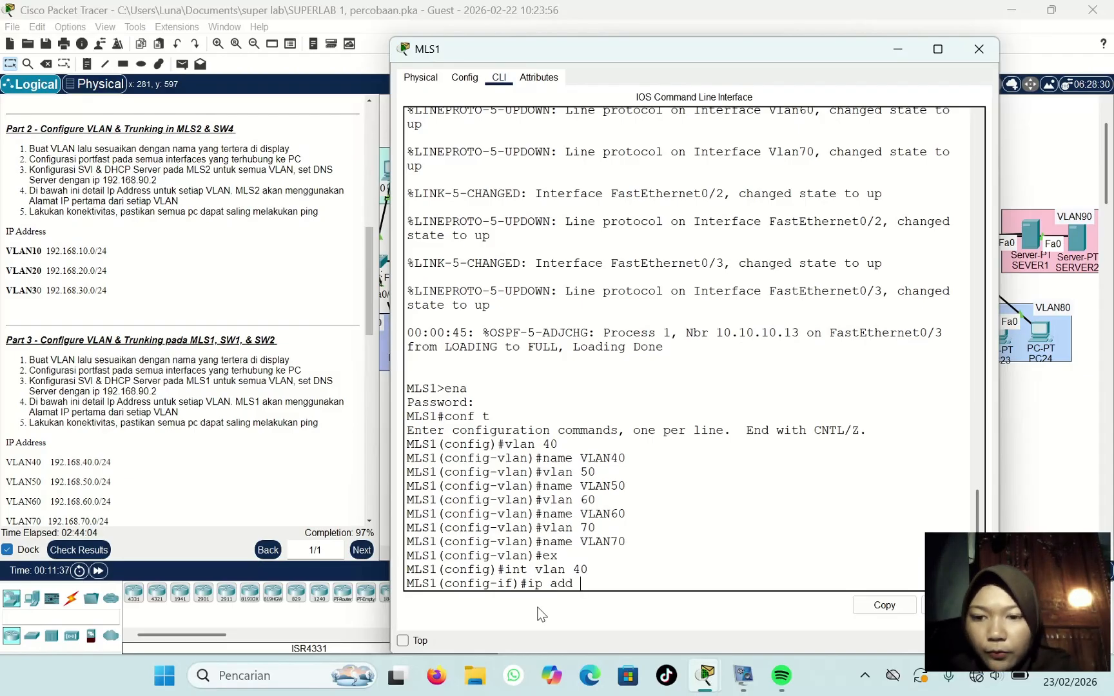
text( 192.168.)
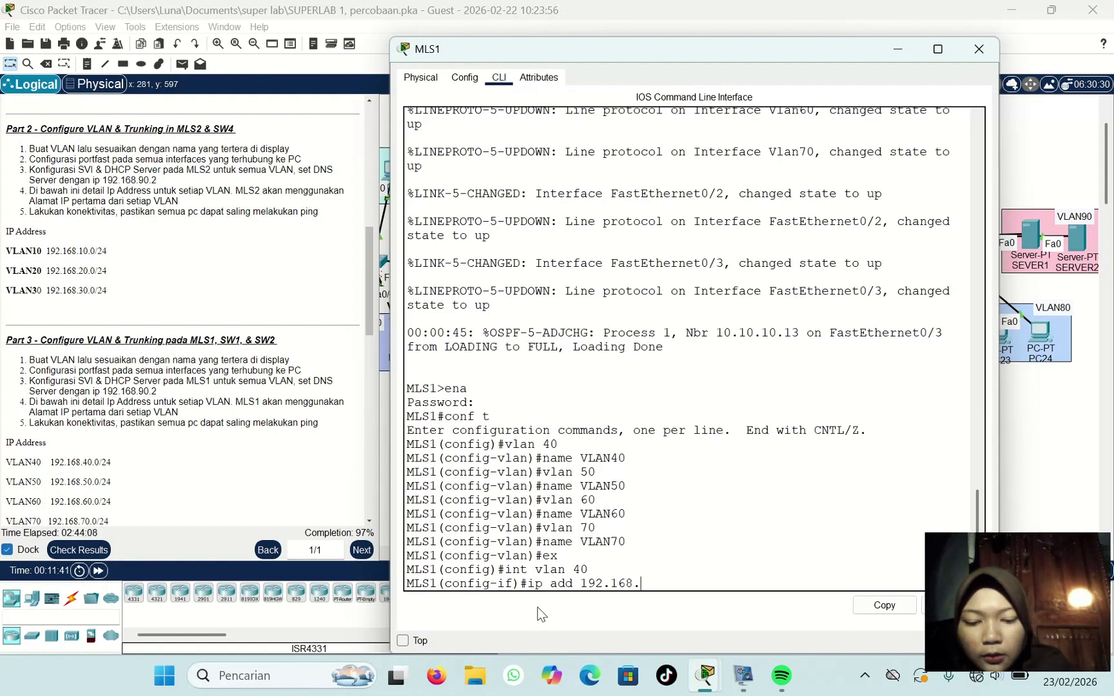
text(40.1)
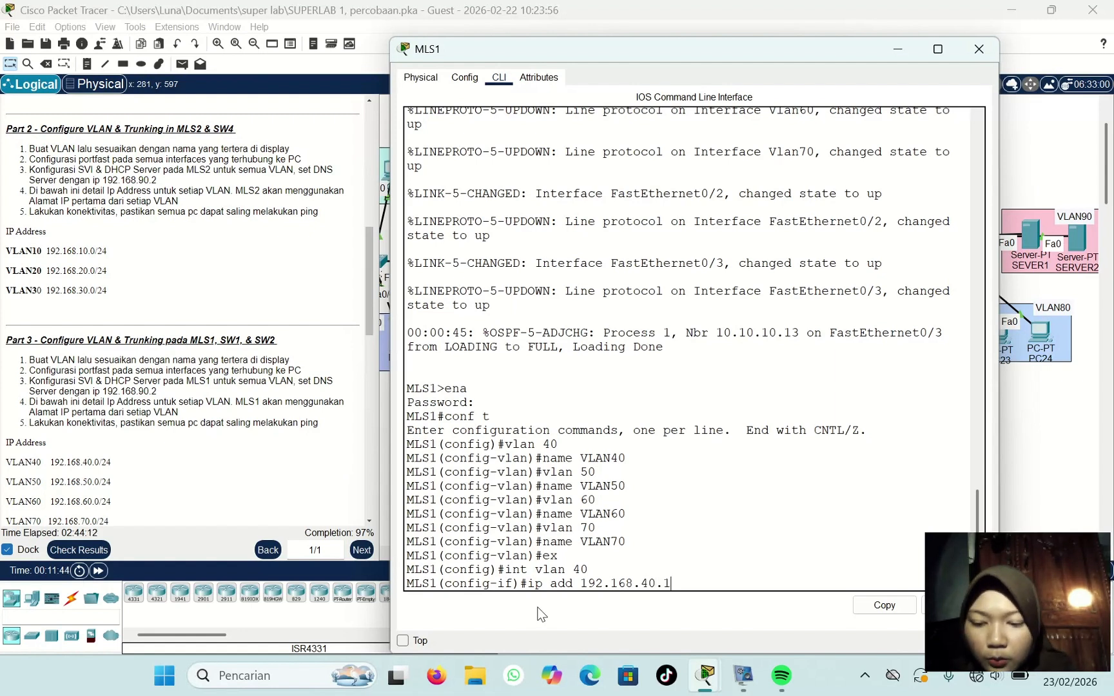
text( 255.)
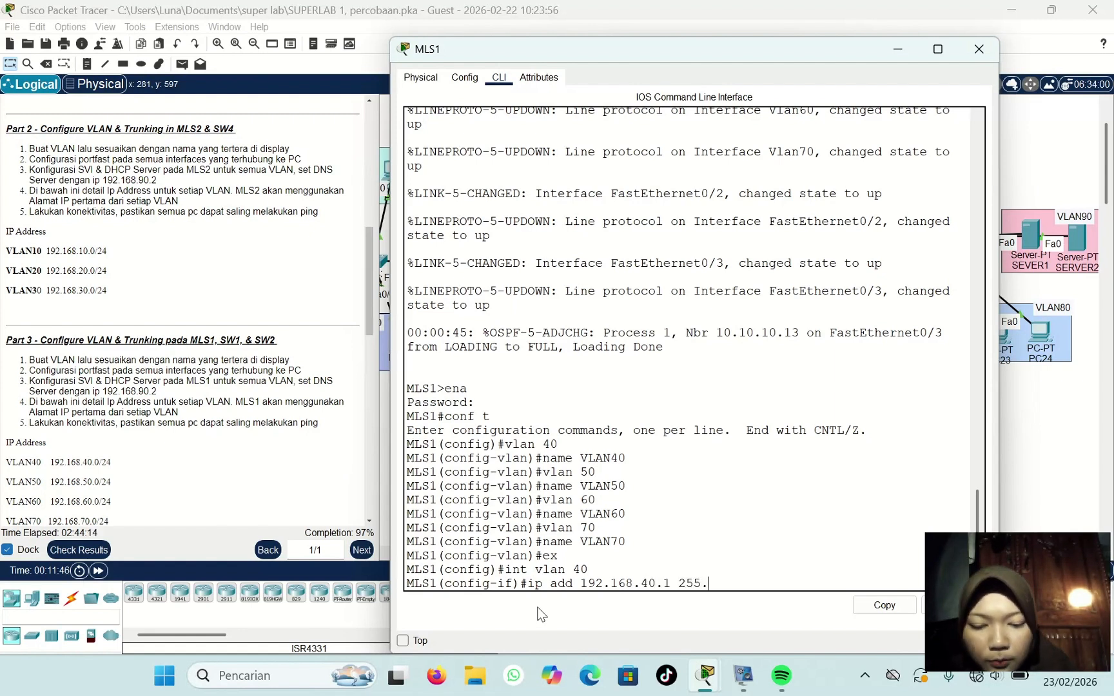
text(255.255.0)
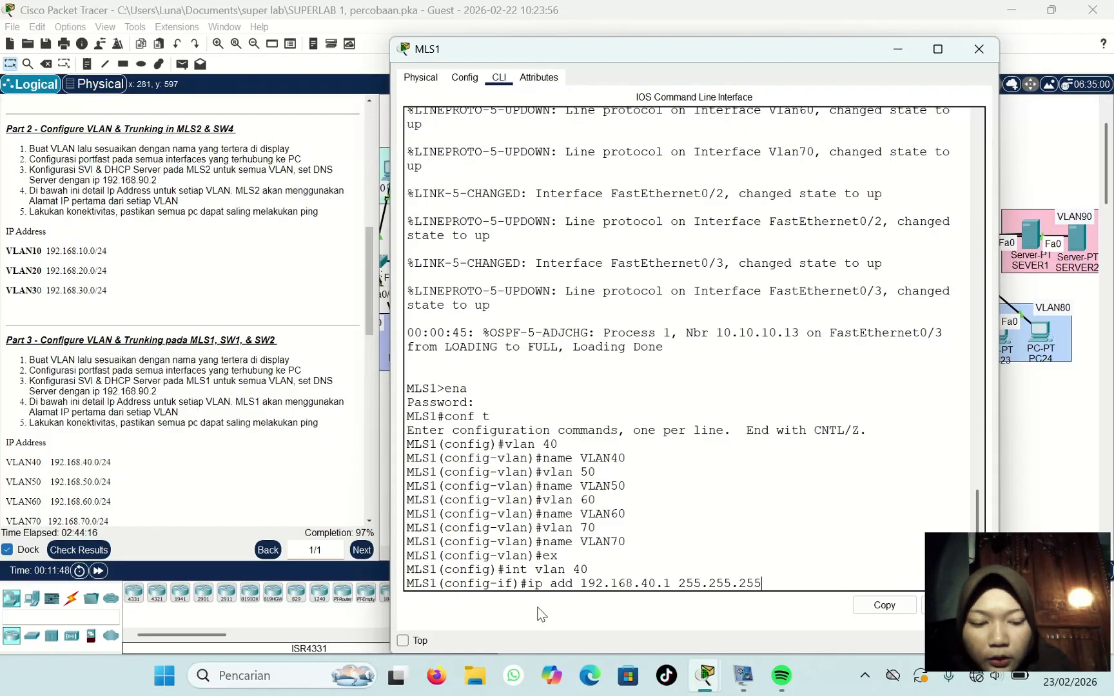
key(Return)
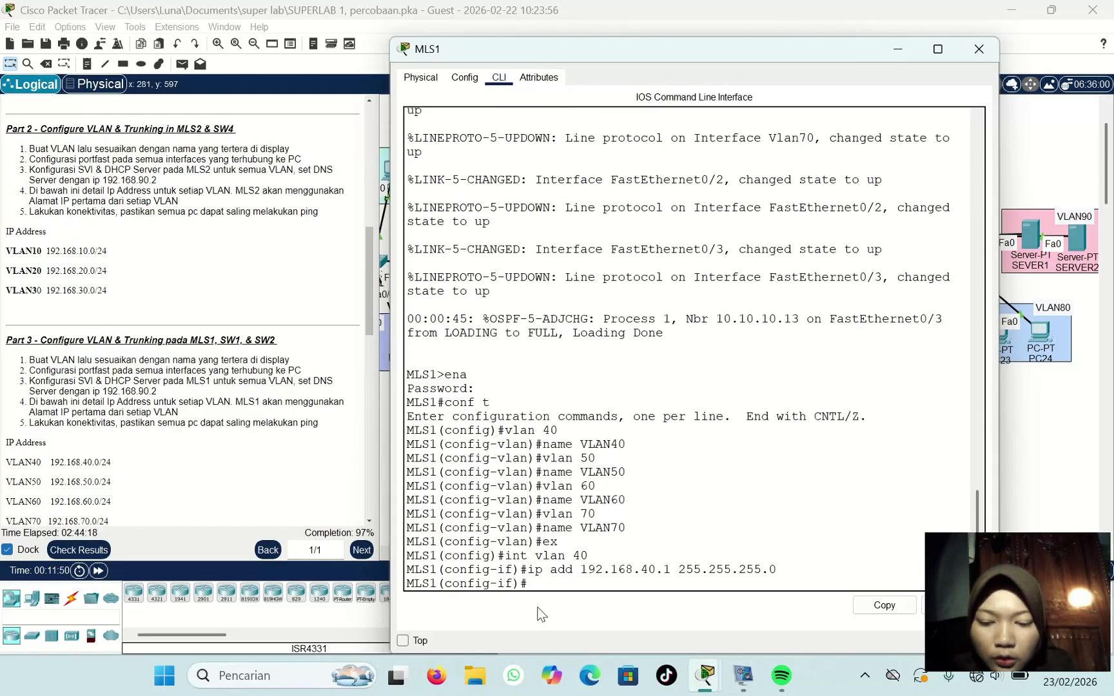
text(3x)
key(Return)
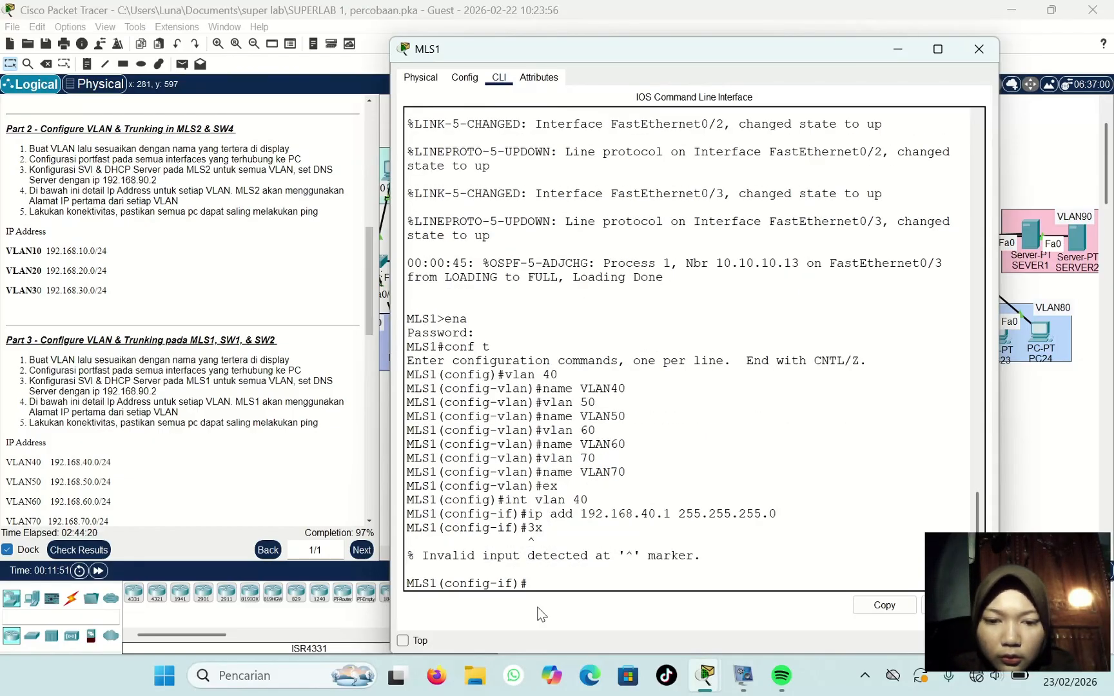
text(ex)
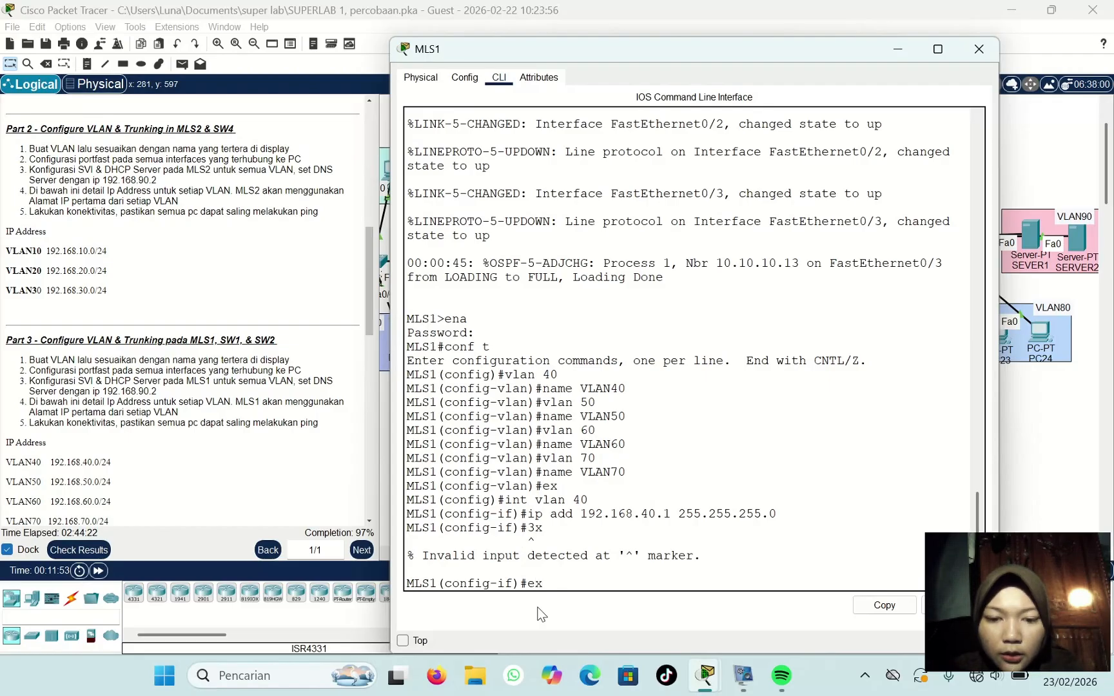
key(Return)
Step: Give interface VLAN 50 the address 192.168.50.1 255.255.255.0 and exit
key(Up)
key(Up)
key(Up)
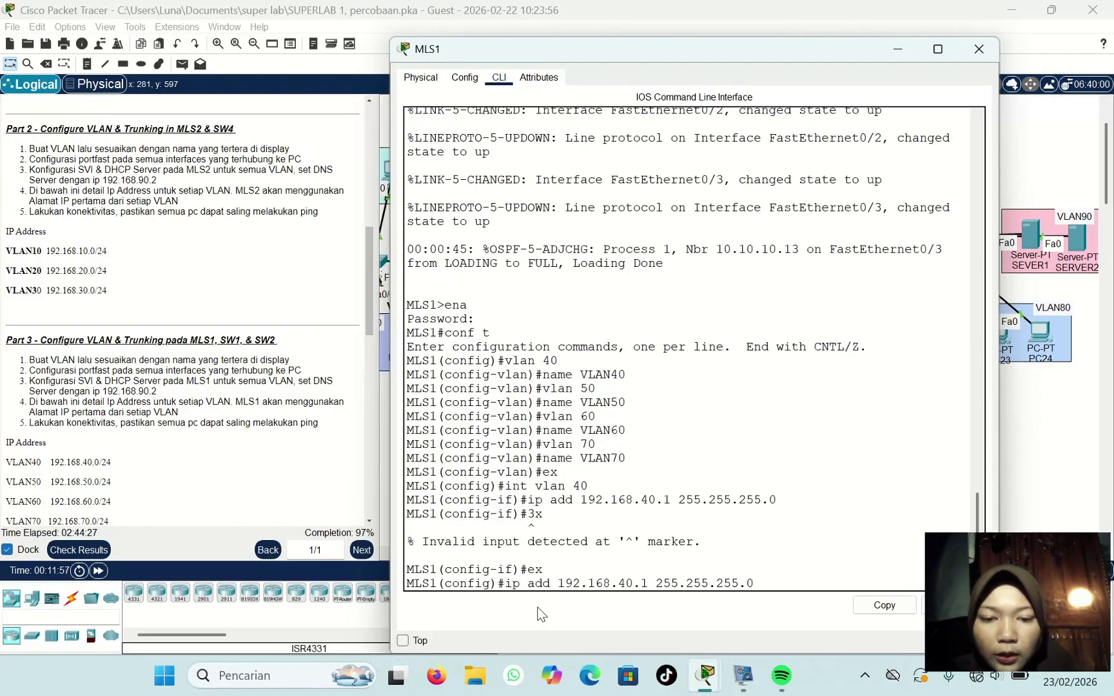
key(Up)
key(BackSpace)
key(BackSpace)
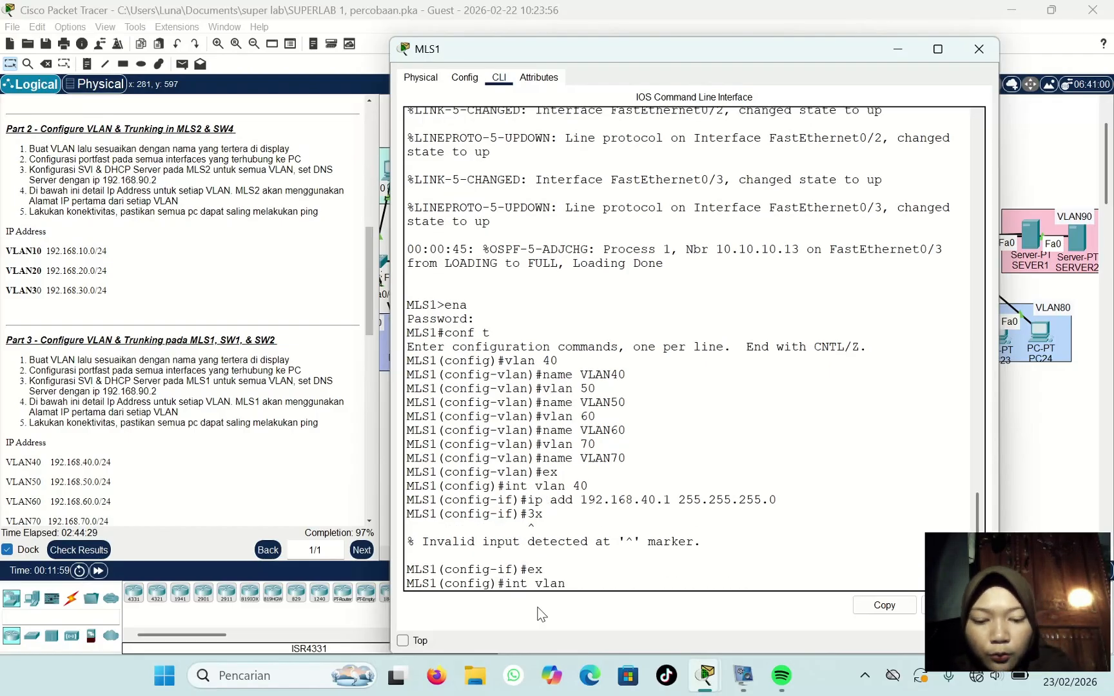
text(6)
key(BackSpace)
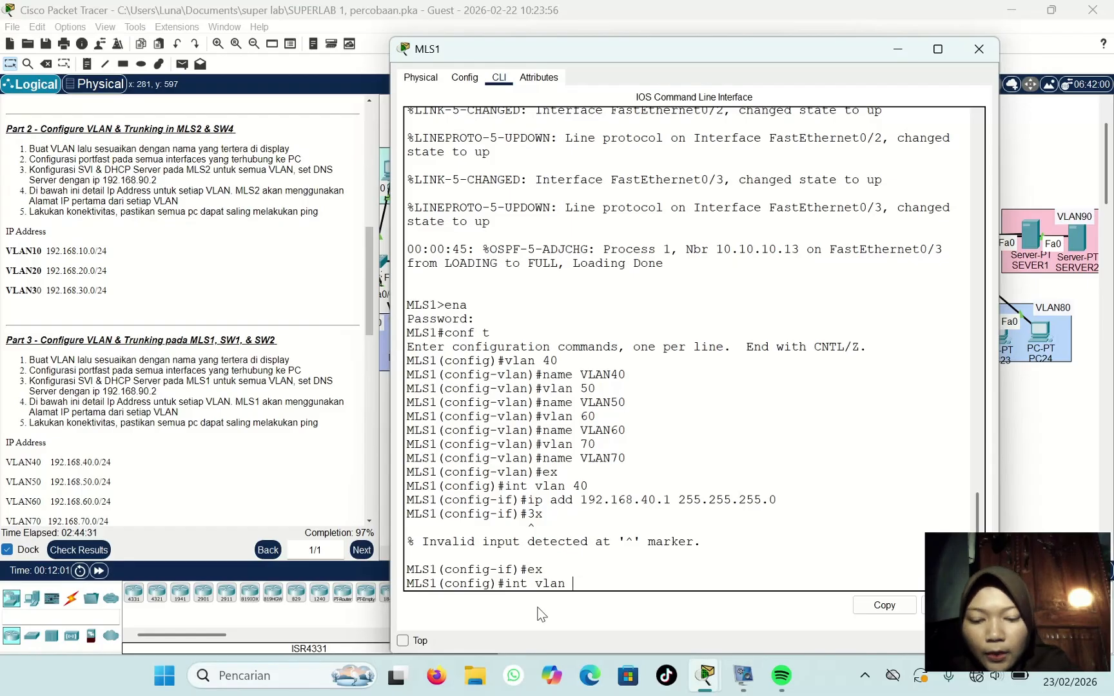
text(50)
key(Return)
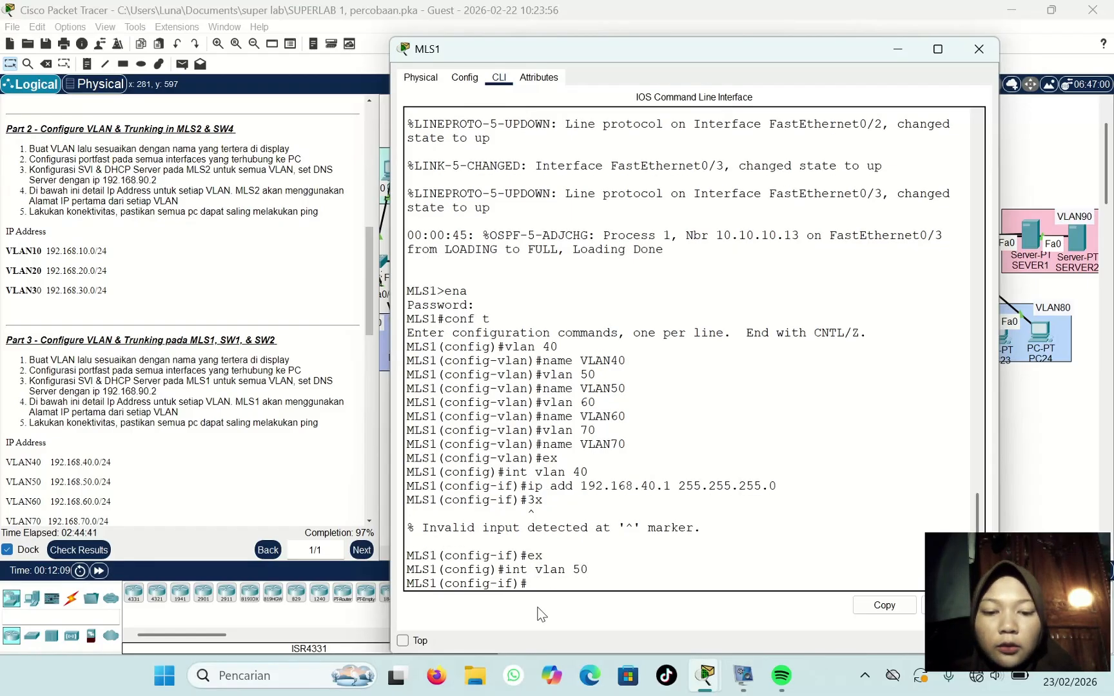
key(Up)
key(Up)
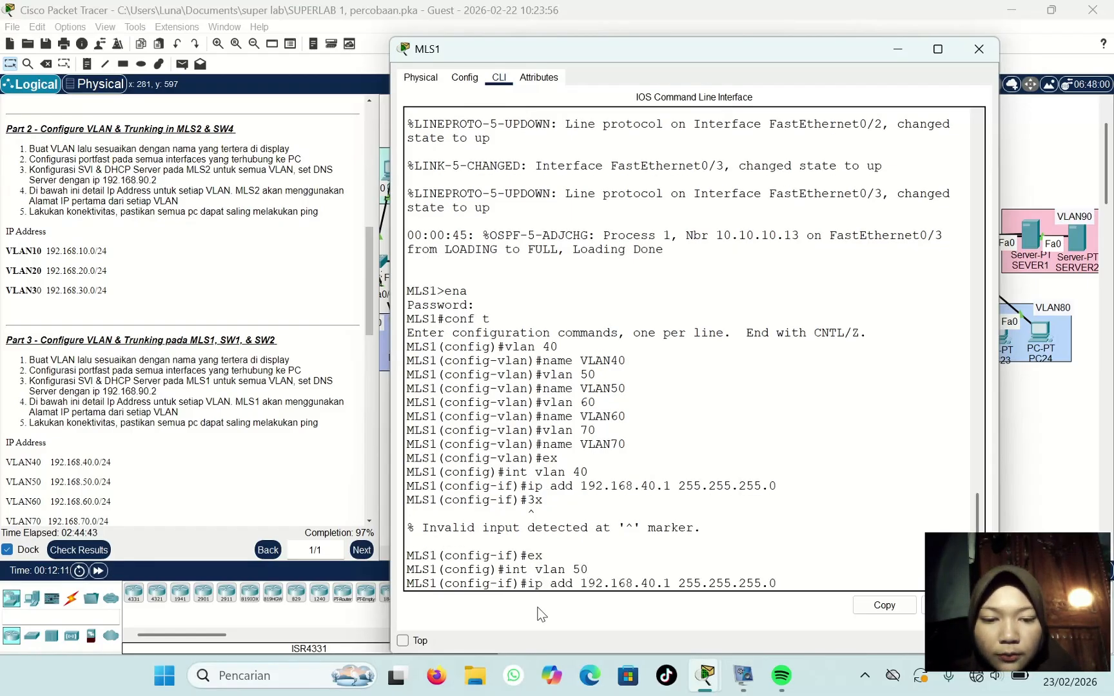
key(Left)
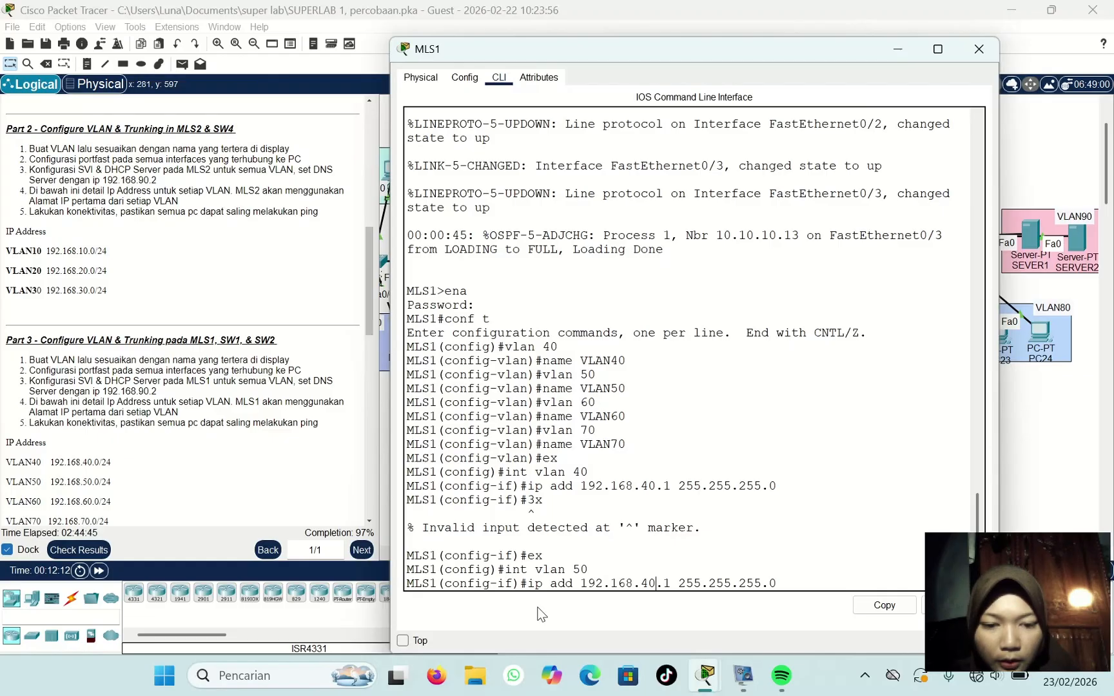
key(BackSpace)
text(5)
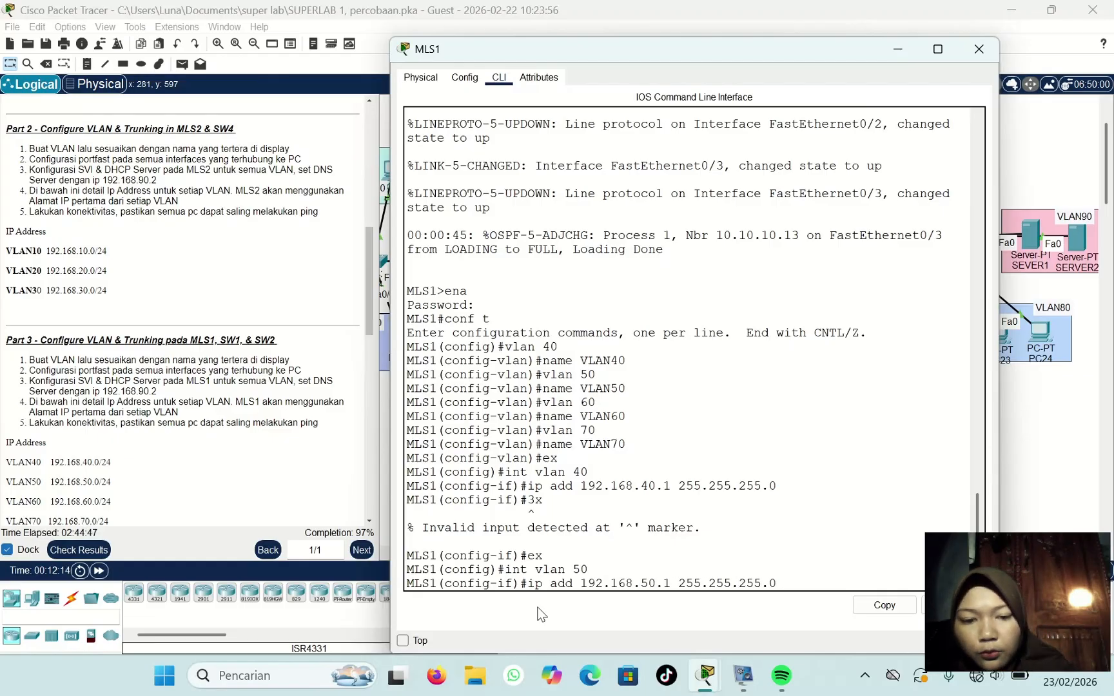
key(Return)
text(ex)
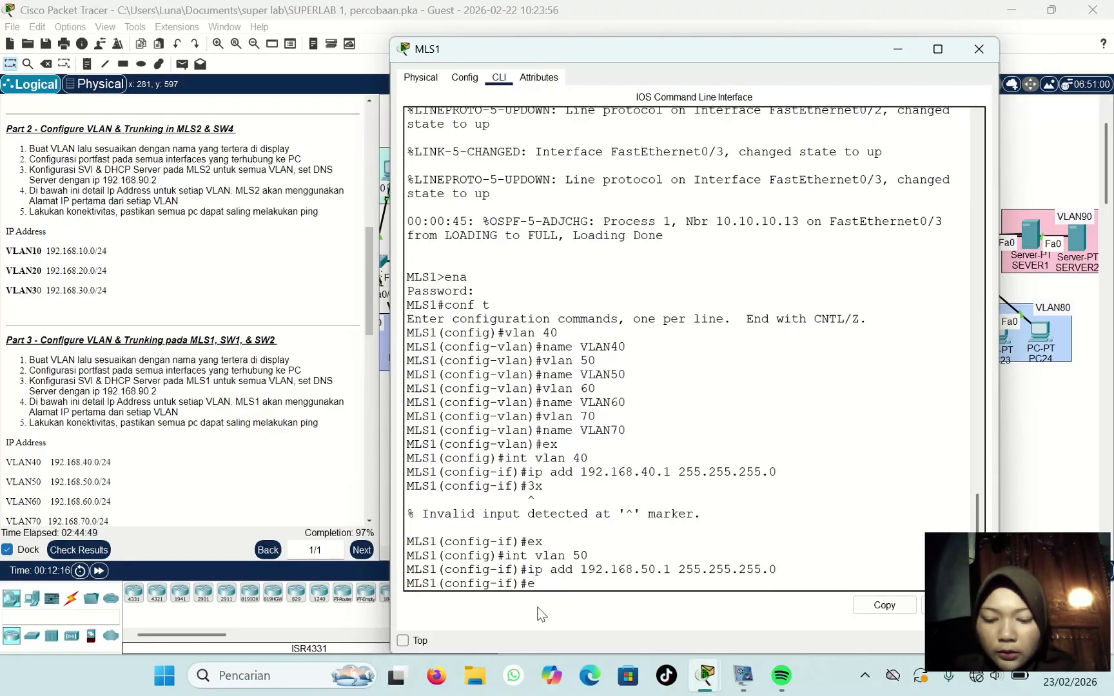
key(Return)
Step: Give interface VLAN 60 the address 192.168.60.1 255.255.255.0 and exit
key(Up)
key(Up)
key(Up)
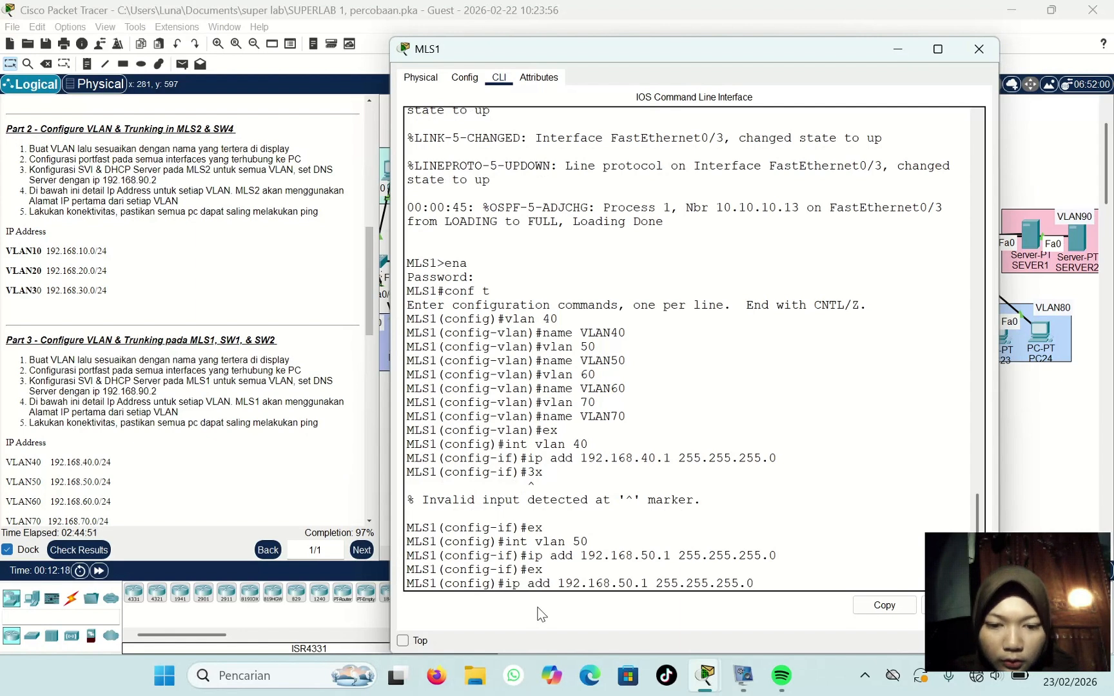
key(BackSpace)
key(BackSpace)
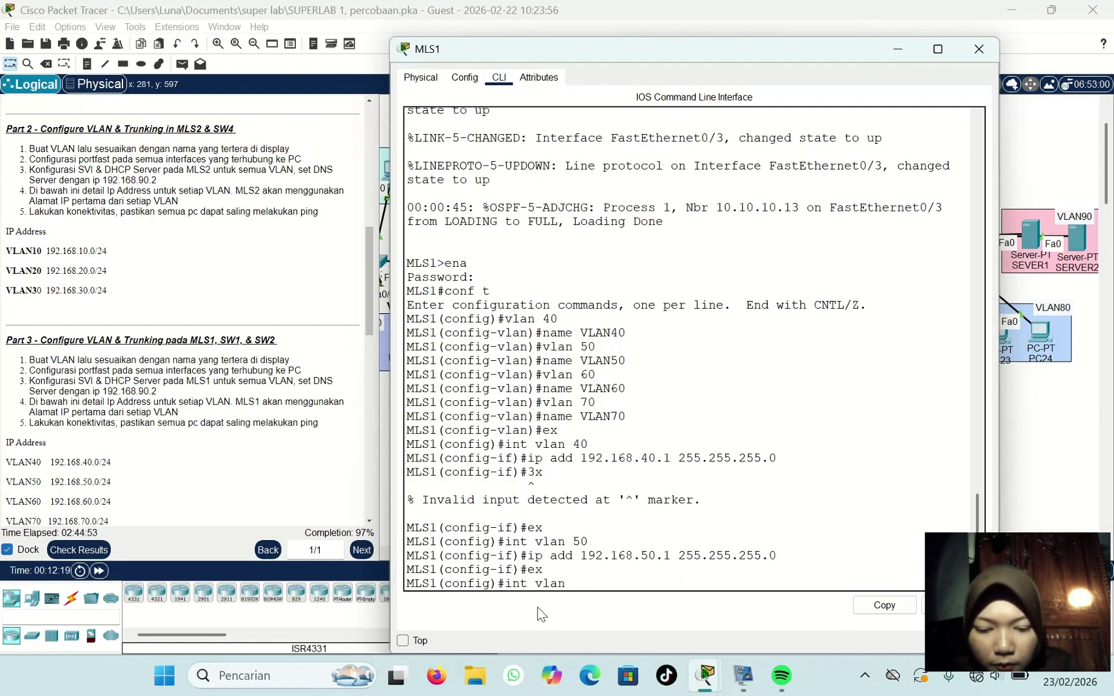
text(60)
key(Return)
key(Up)
key(Up)
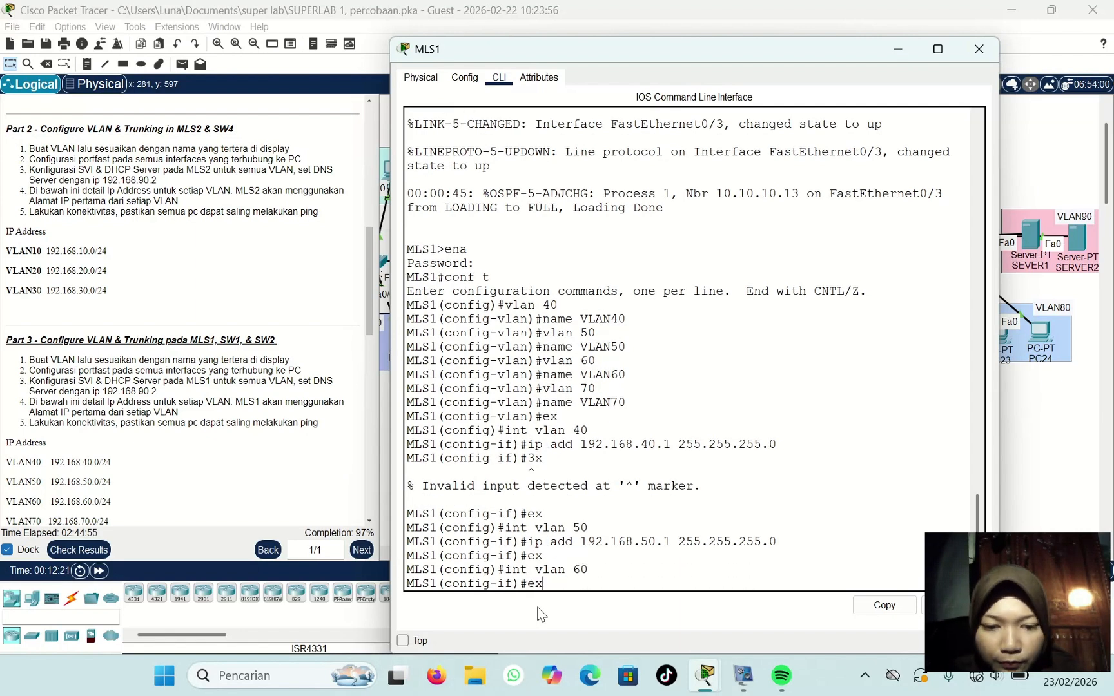
key(Up)
key(Left)
key(Left)
key(Left)
key(Left)
key(Left)
key(Left)
key(Left)
key(Left)
key(Left)
key(Left)
key(Left)
key(Left)
key(Left)
key(Left)
key(Left)
key(Left)
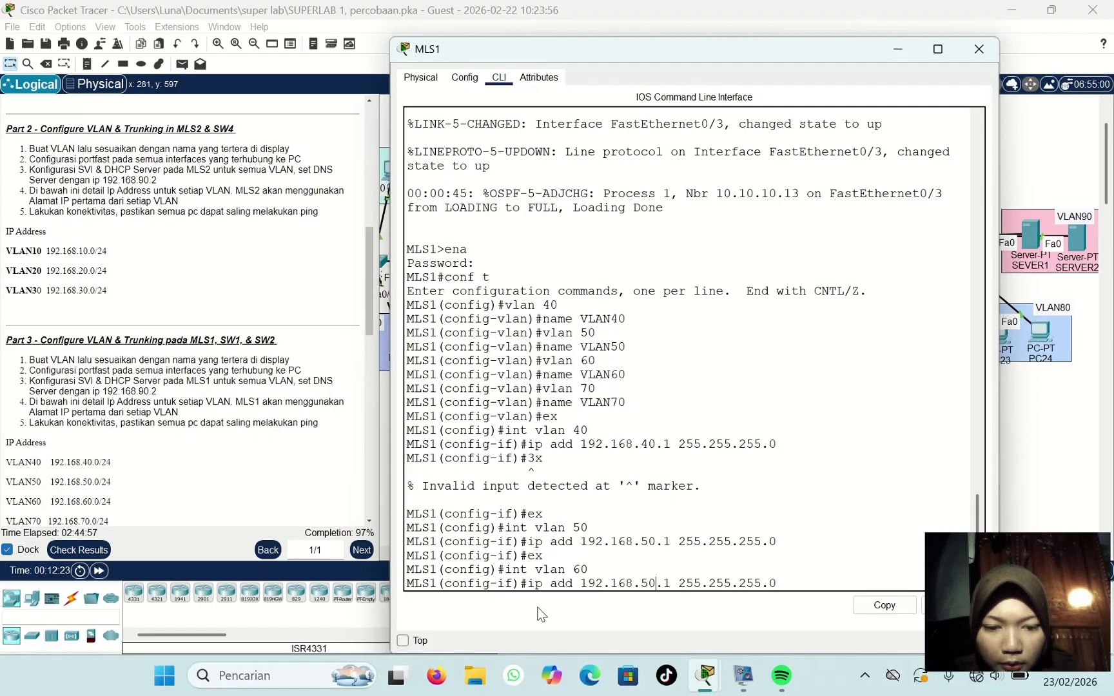
key(BackSpace)
text(6)
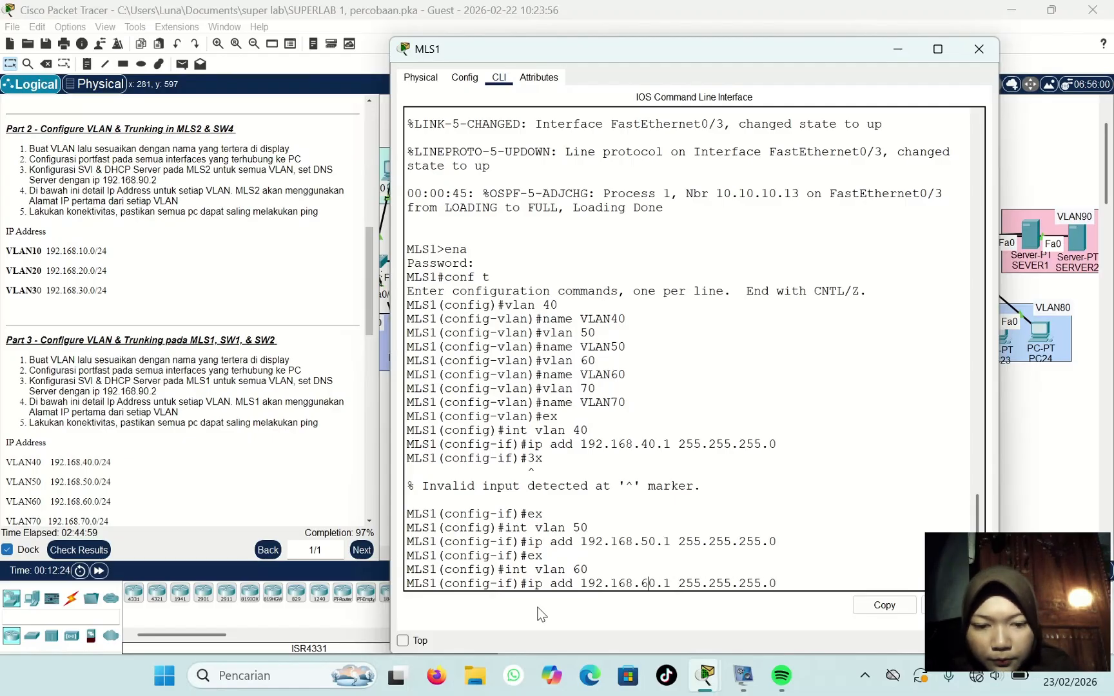
key(Return)
key(Up)
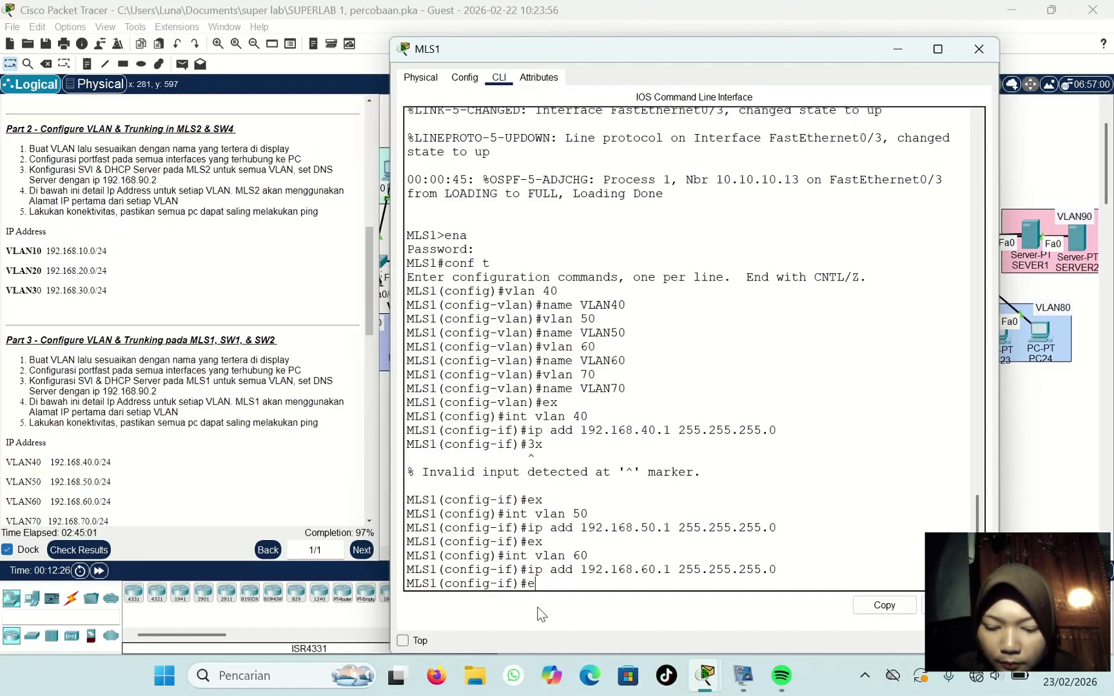
key(Up)
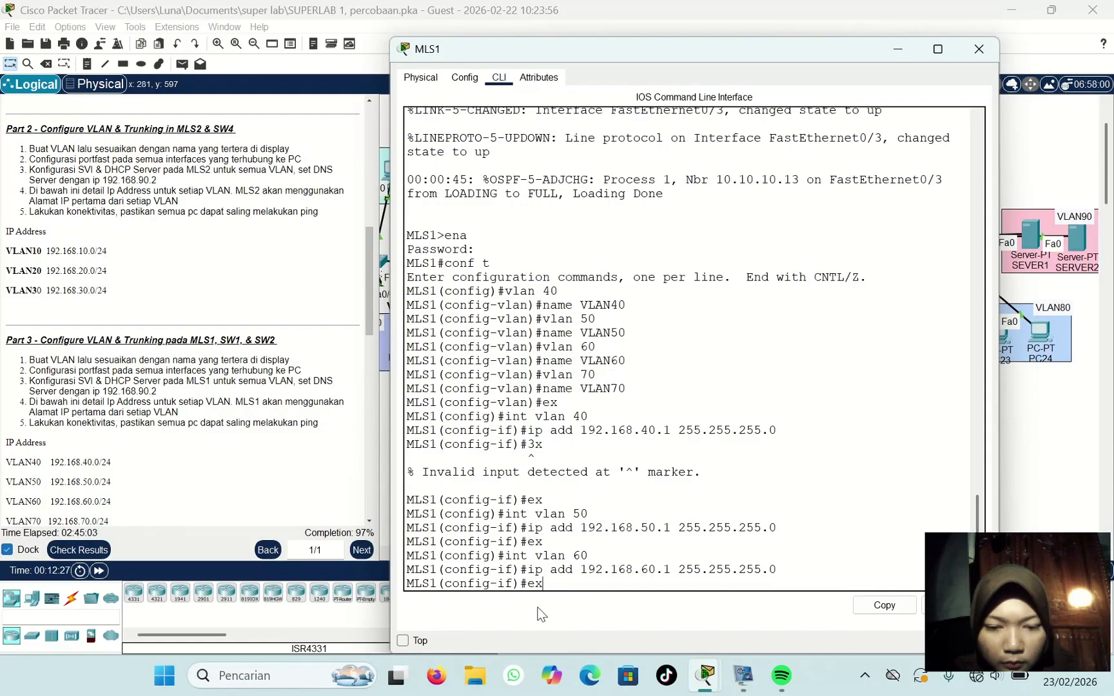
key(Return)
Step: Give interface VLAN 70 the address 192.168.70.1 255.255.255.0
text(ex)
key(Up)
key(Up)
key(Up)
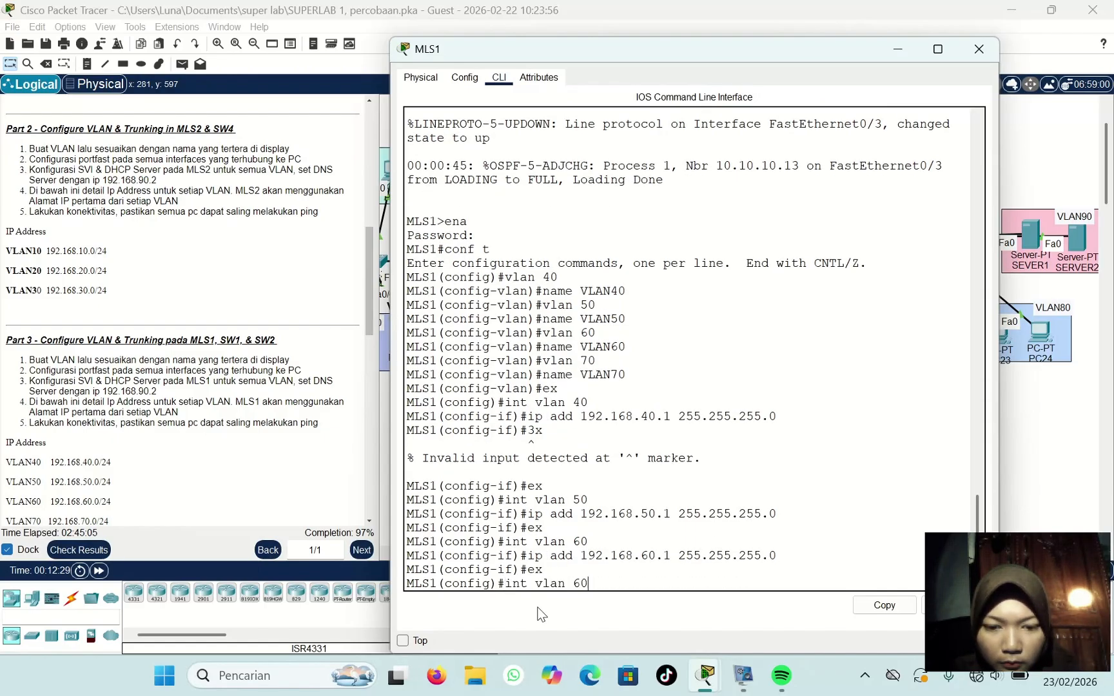
key(BackSpace)
key(BackSpace)
text(70)
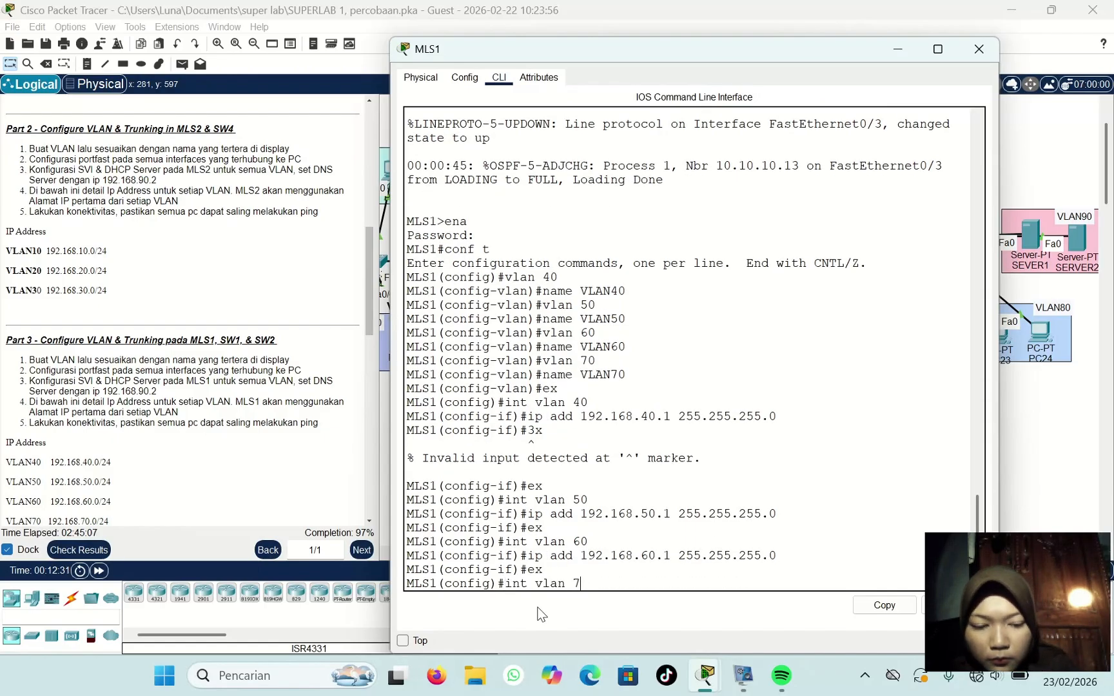
key(Return)
key(Up)
key(Up)
key(Up)
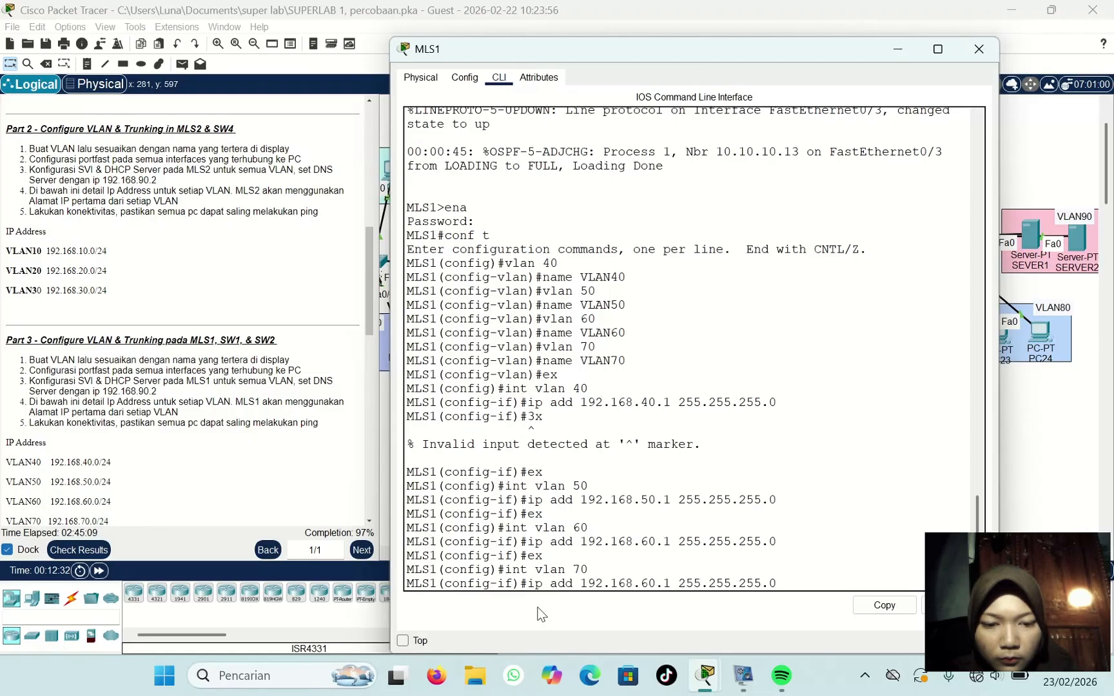
key(Left)
key(Left)
key(Left)
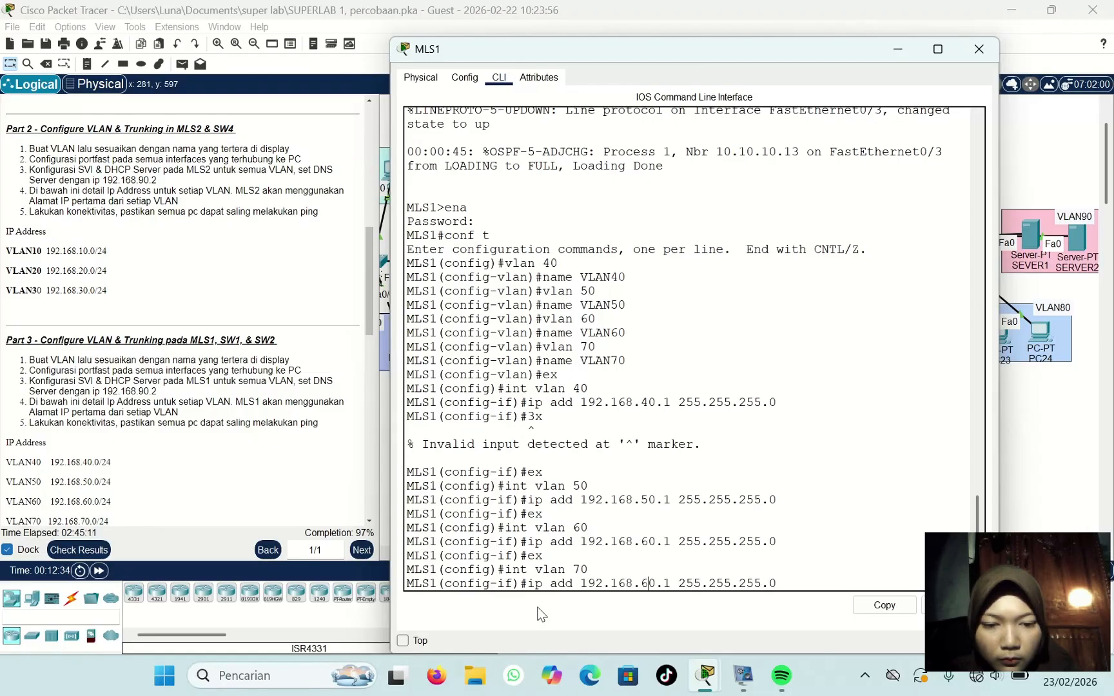
key(BackSpace)
text(7)
key(Return)
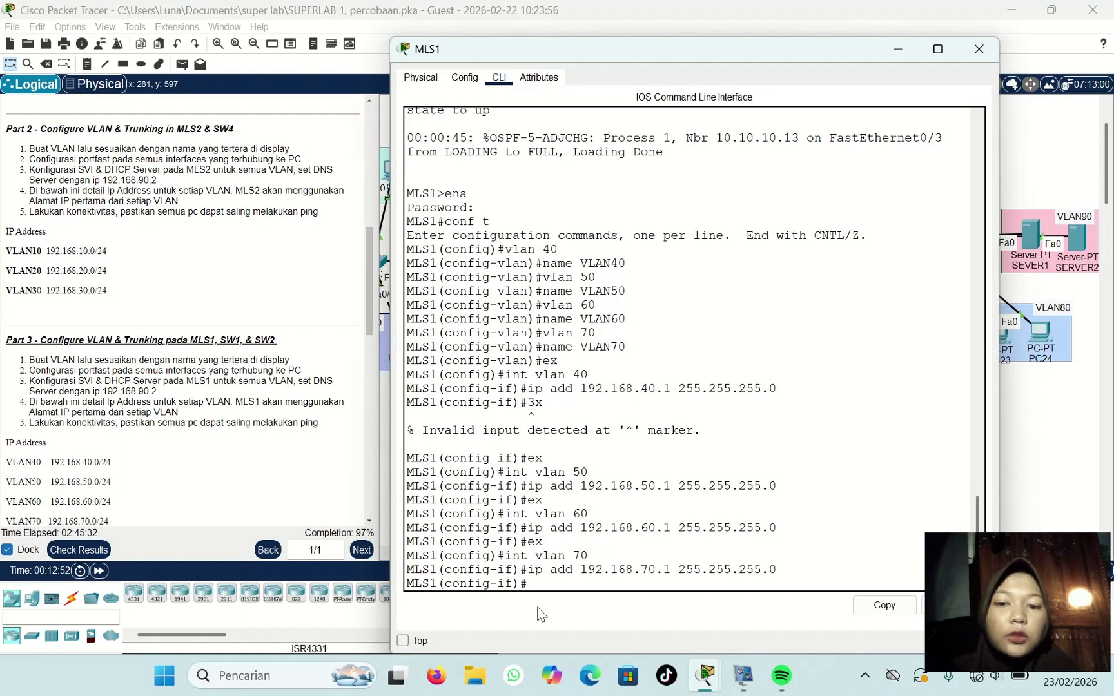
Step: Set ports Fa0/1-2 to dot1q trunk encapsulation and trunk mode, then return to global config
text(ex)
key(Return)
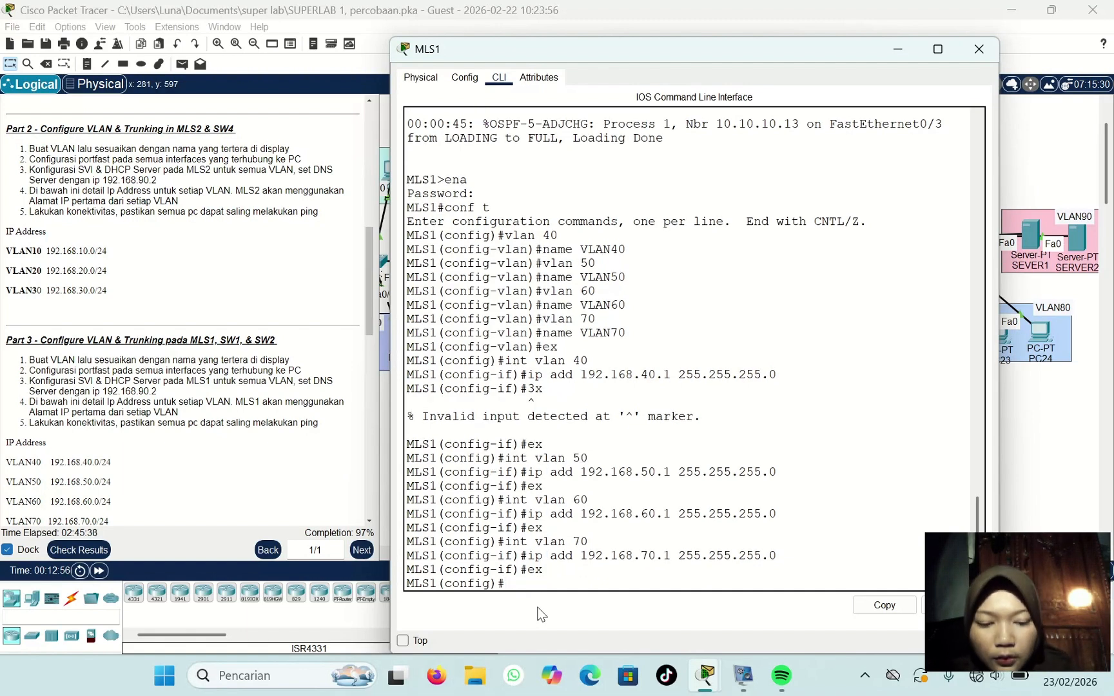
text(int r)
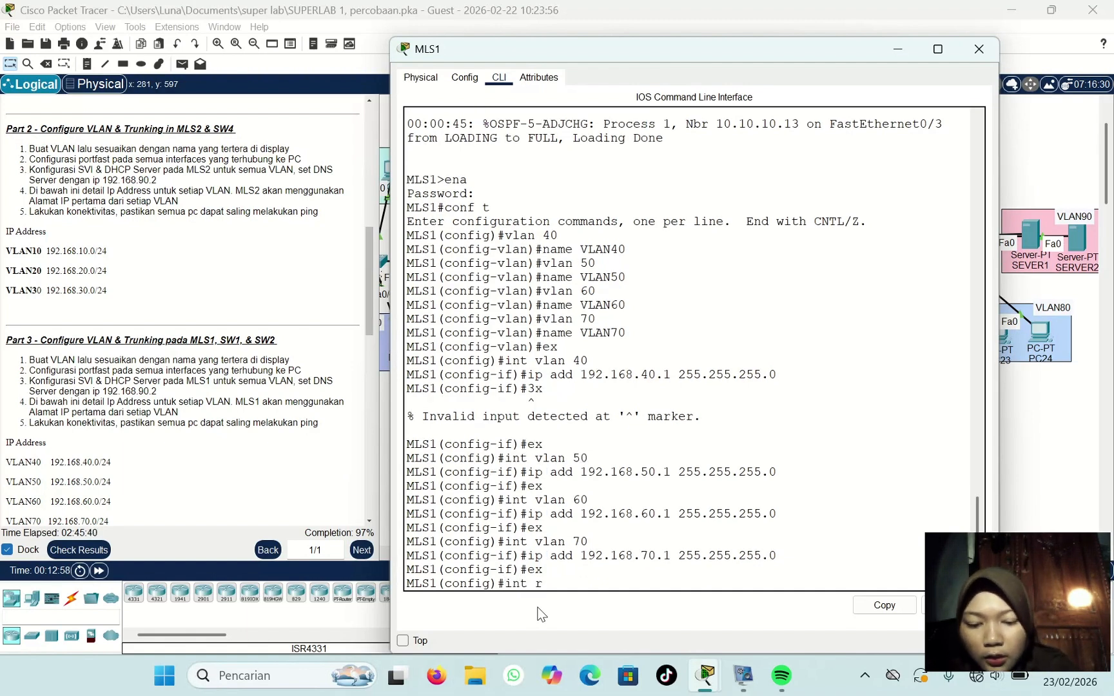
text( fa0)
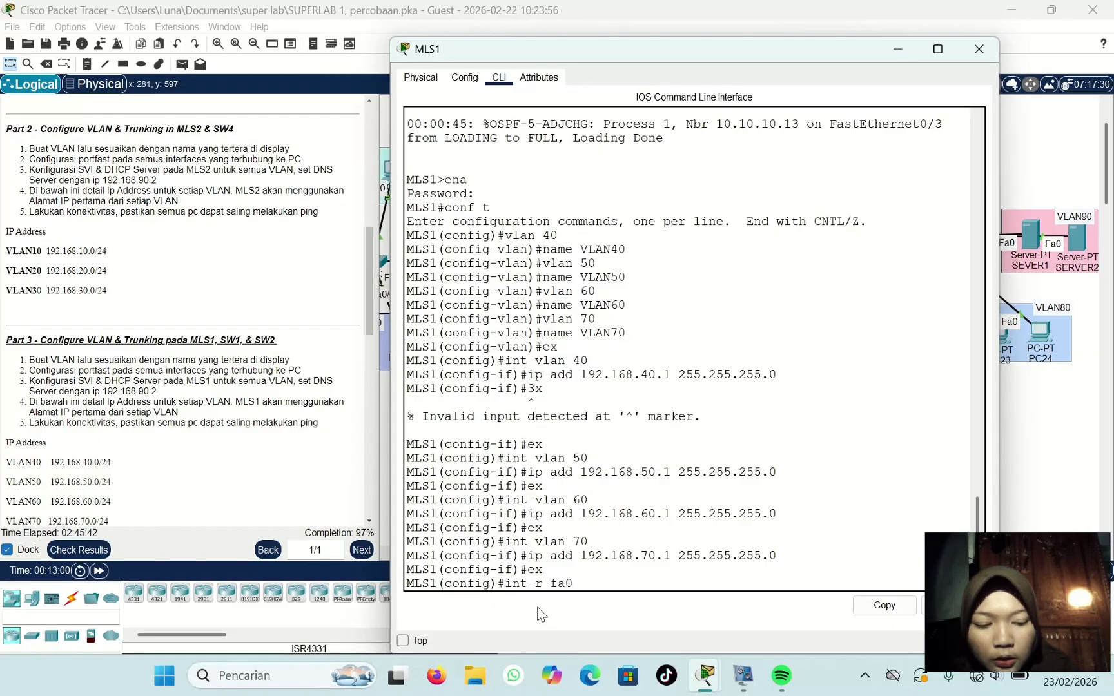
text(/1)
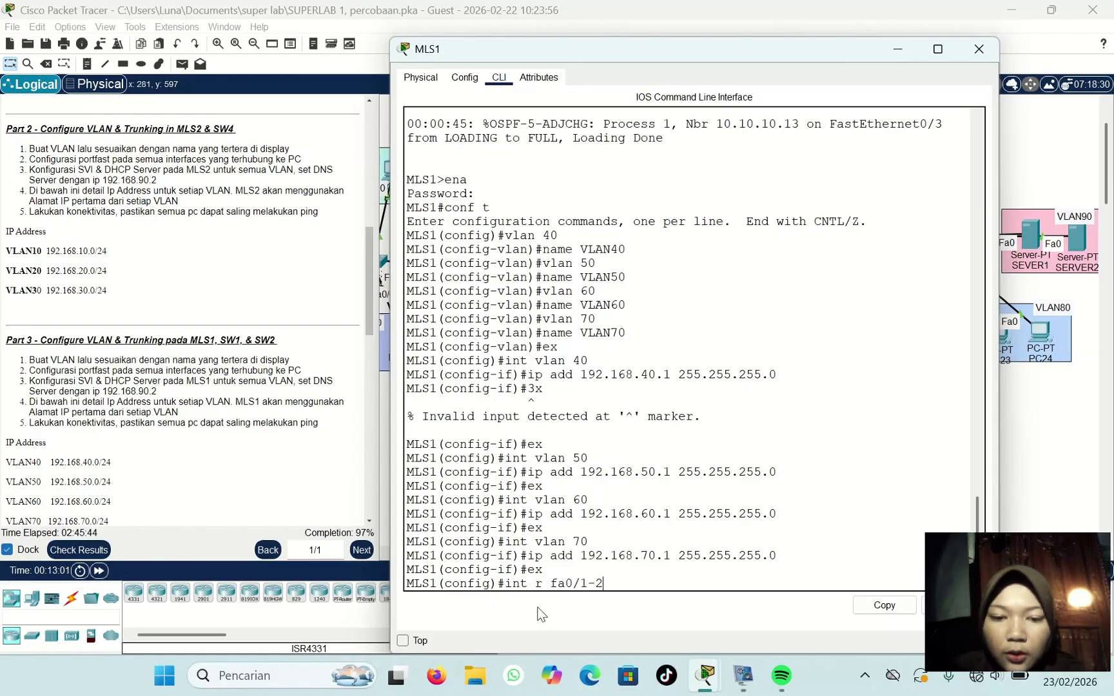
text(-2)
key(Return)
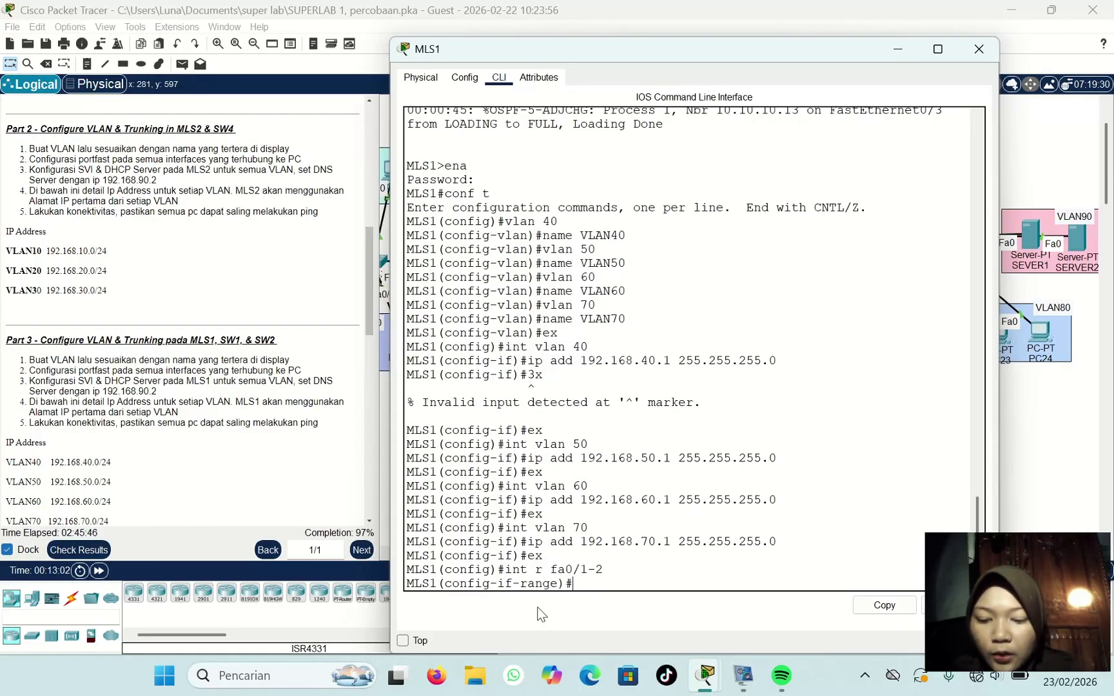
text(sw t)
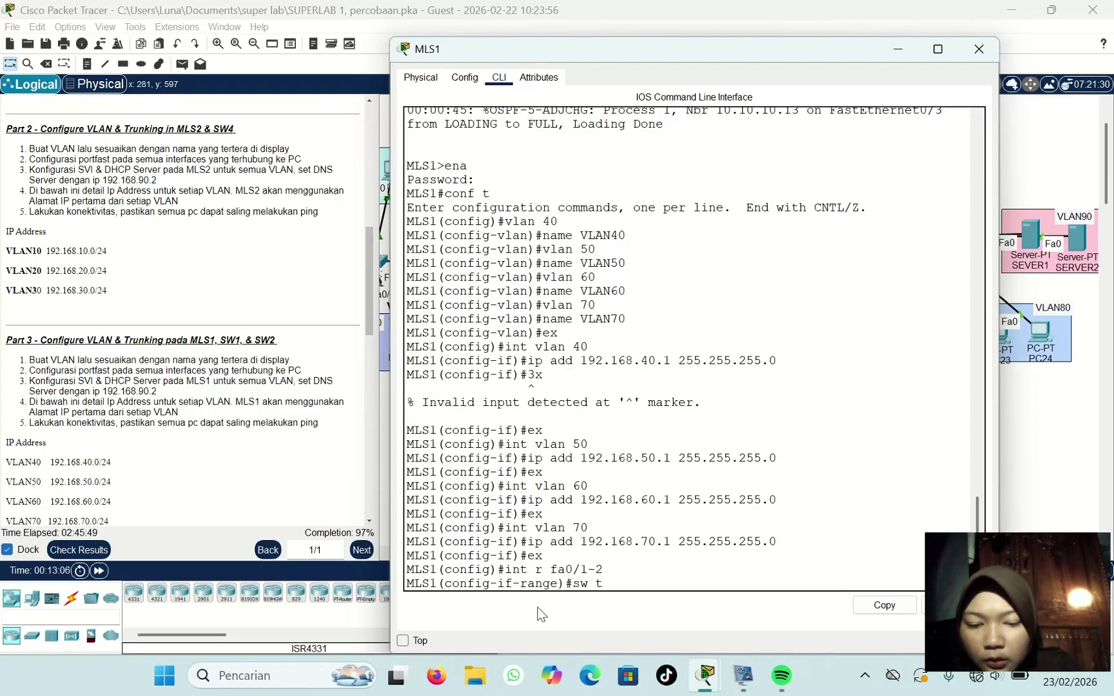
text(r enc)
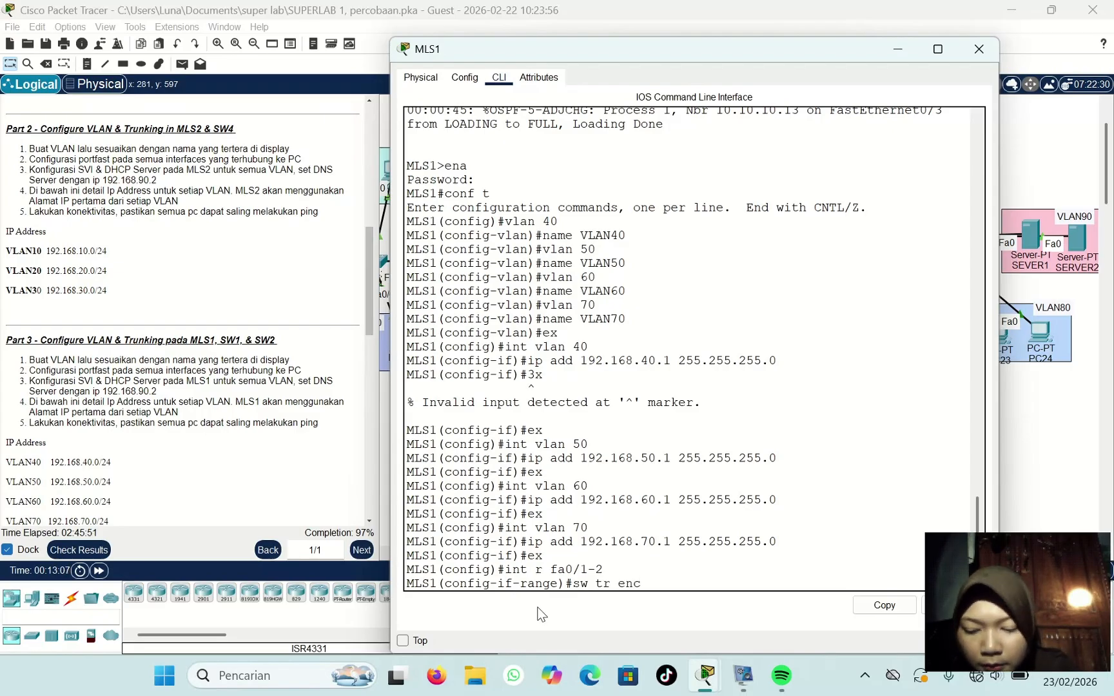
text(apsula)
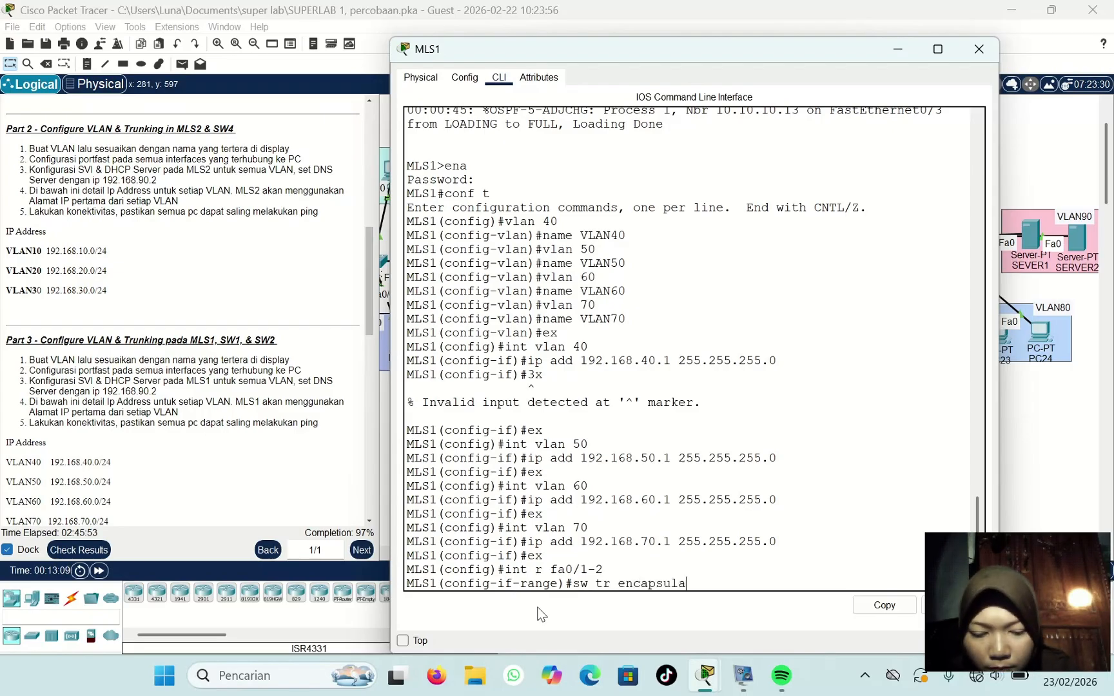
text(tion d)
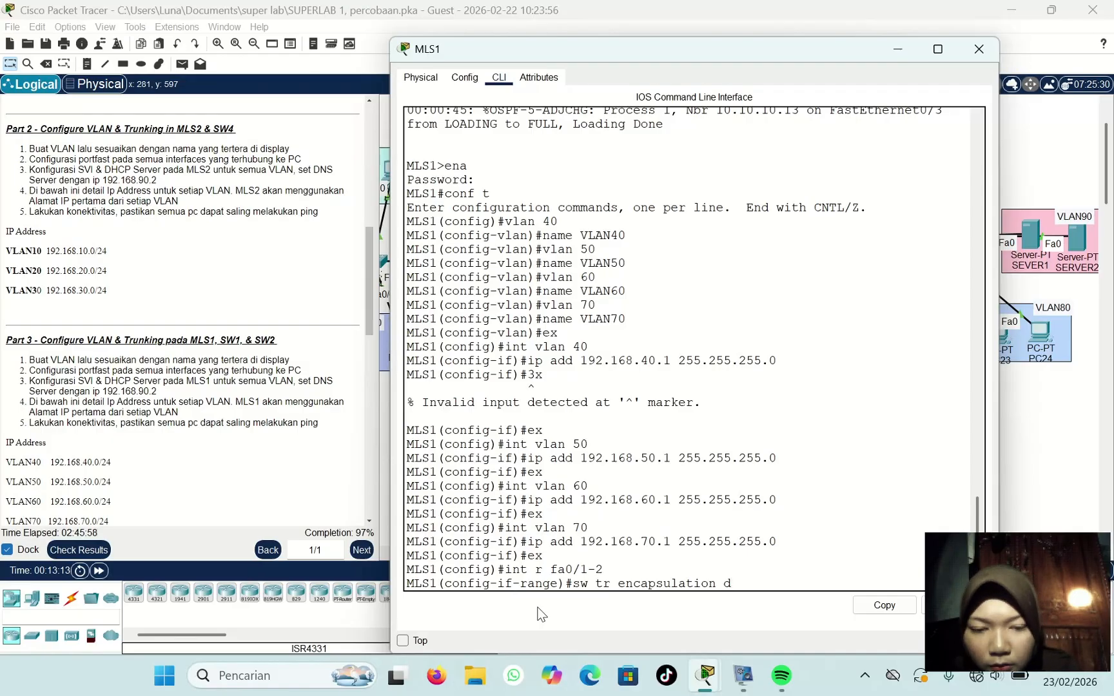
text(ot1q)
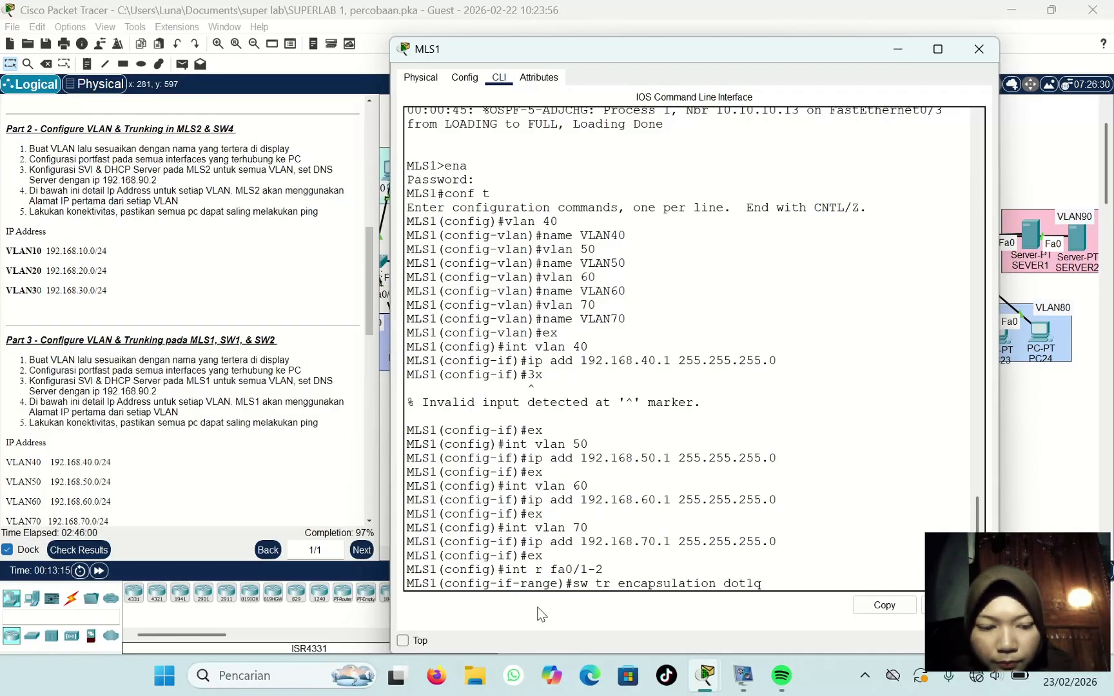
key(Return)
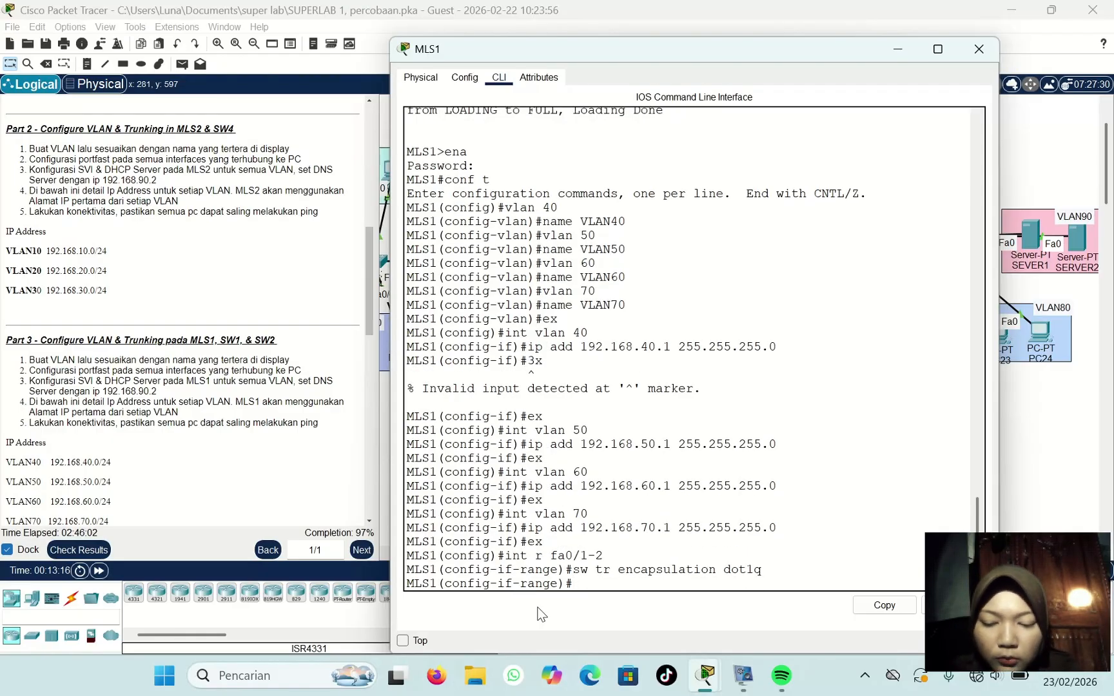
text(sw m)
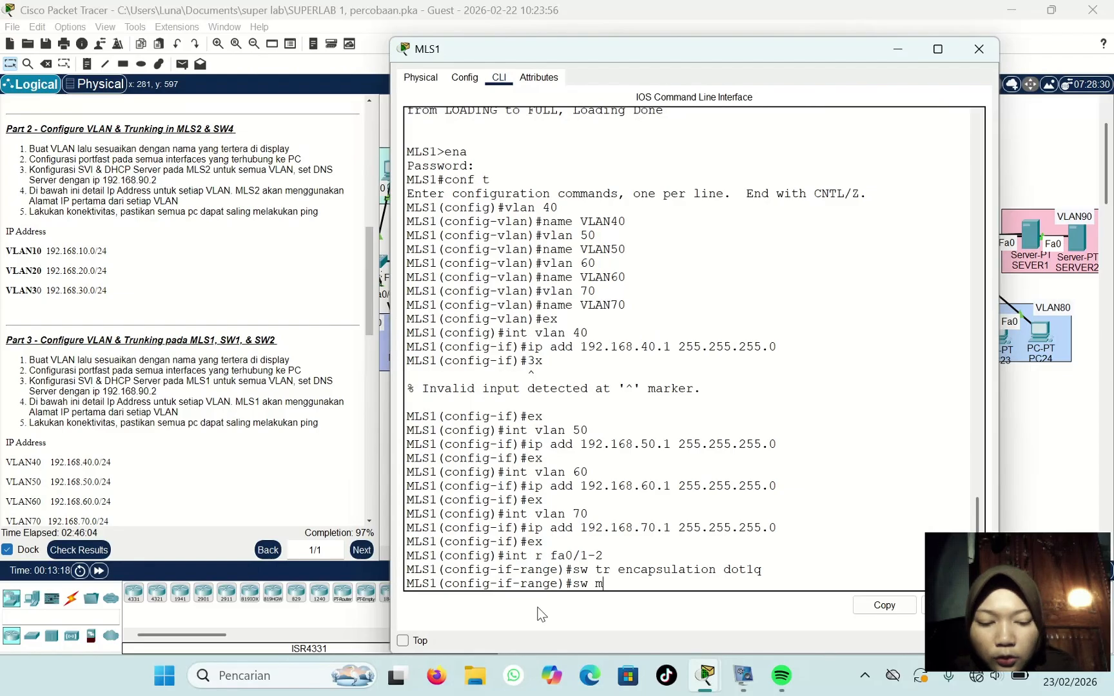
text(ode tr)
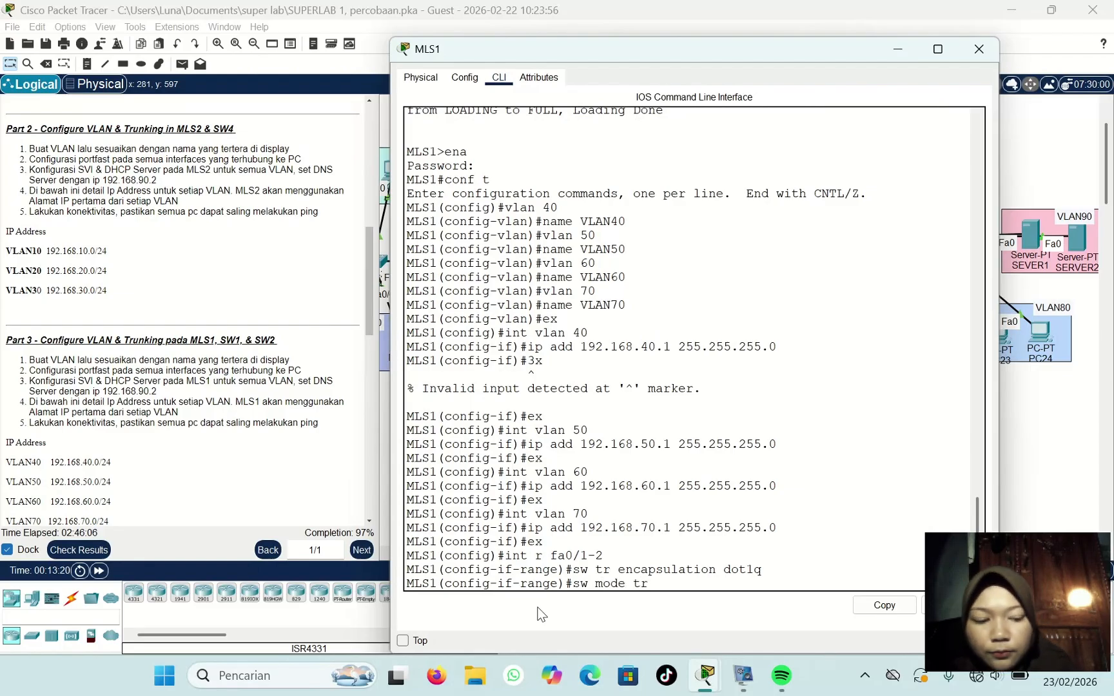
key(Return)
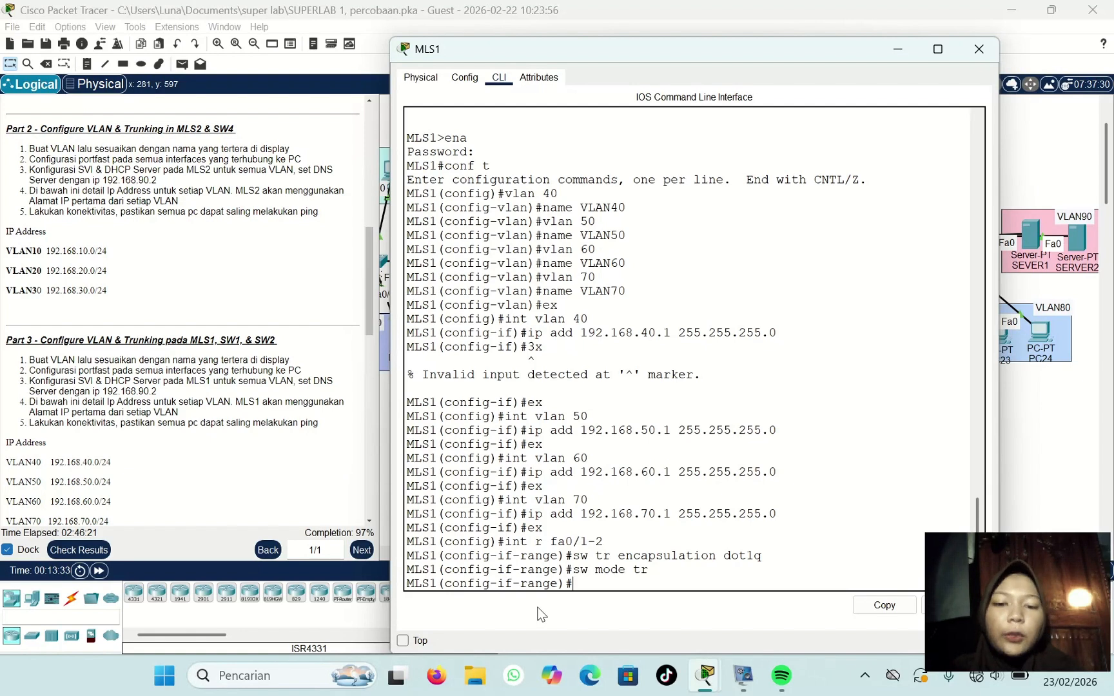
text(ex)
key(Return)
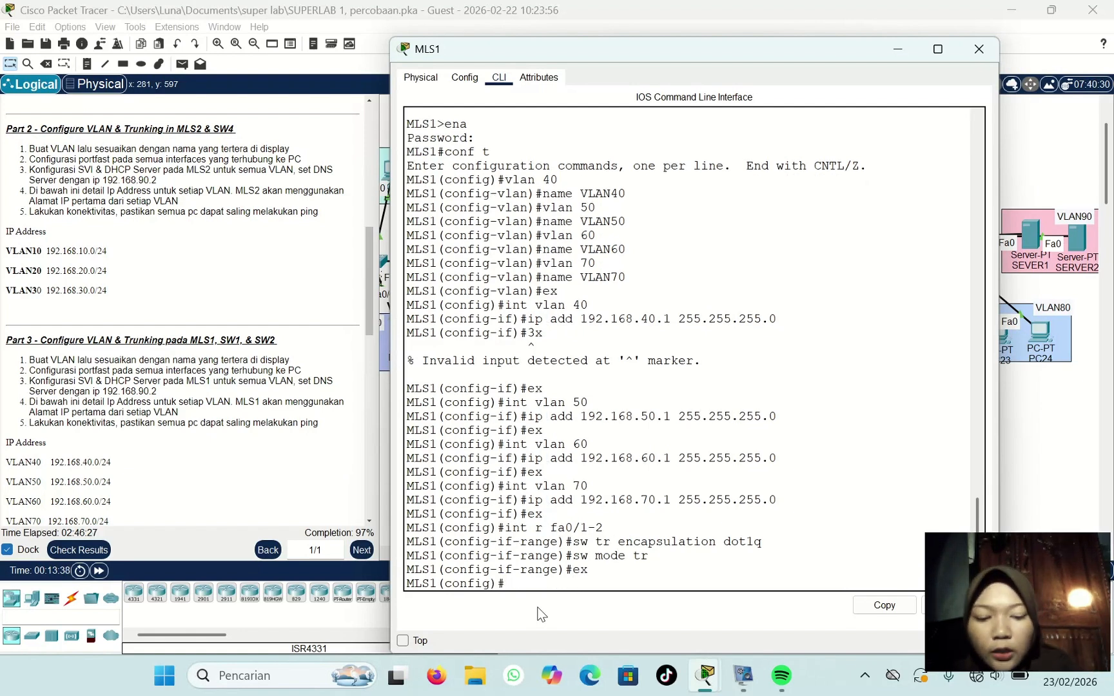
text(ip dhc)
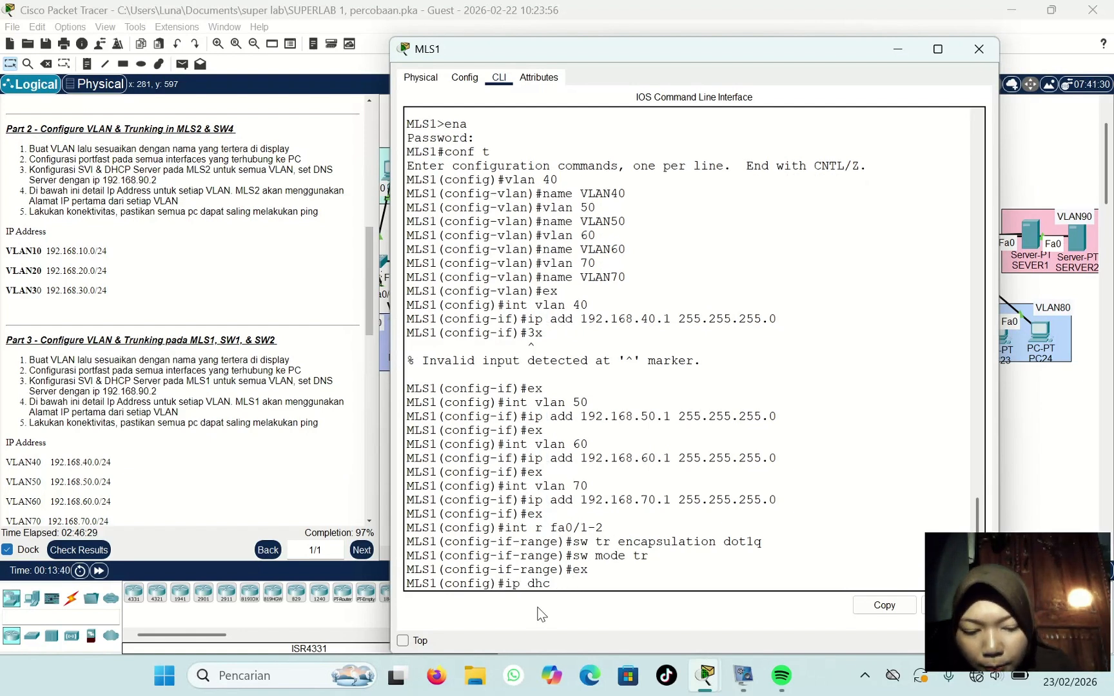
text(p pool )
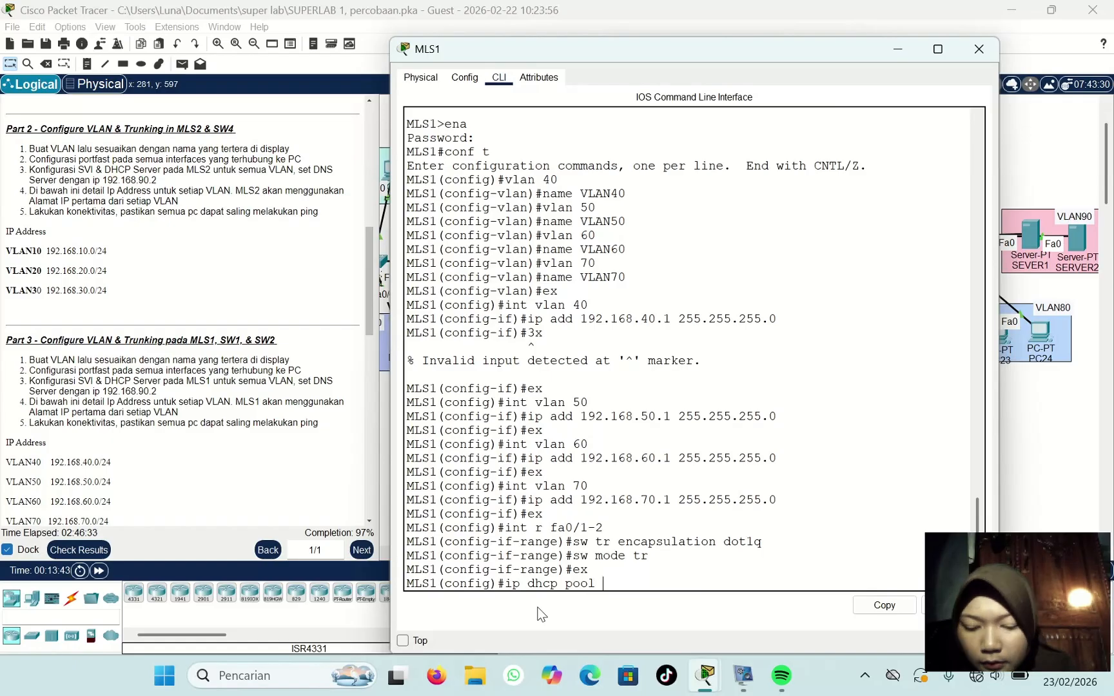
text(VLAN)
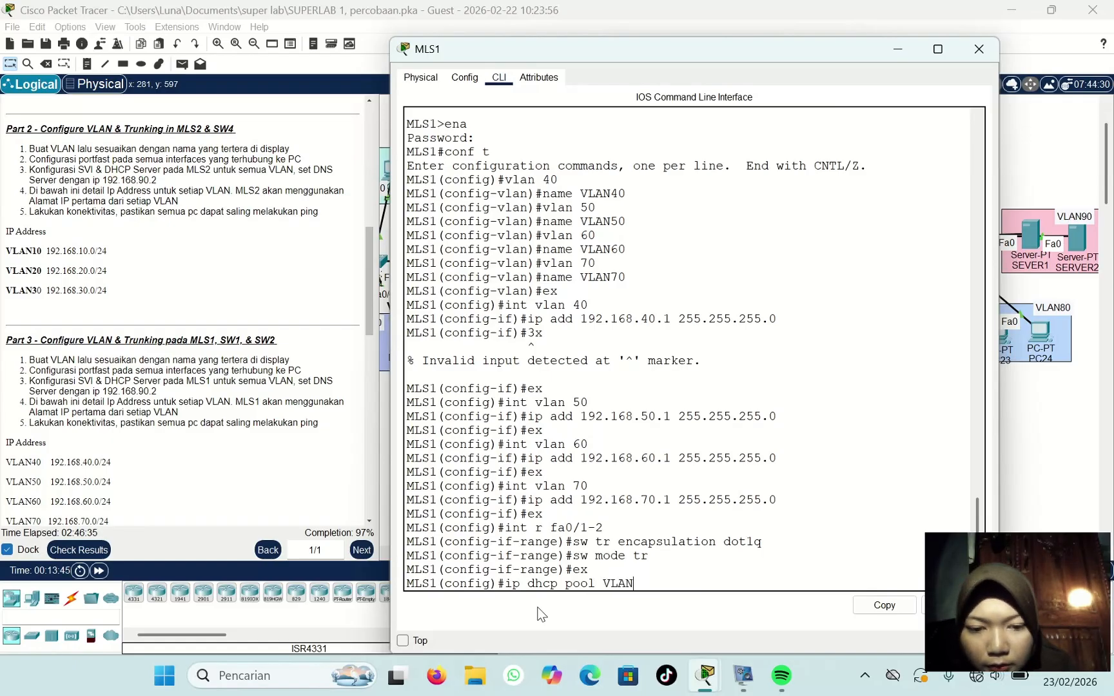
text(40)
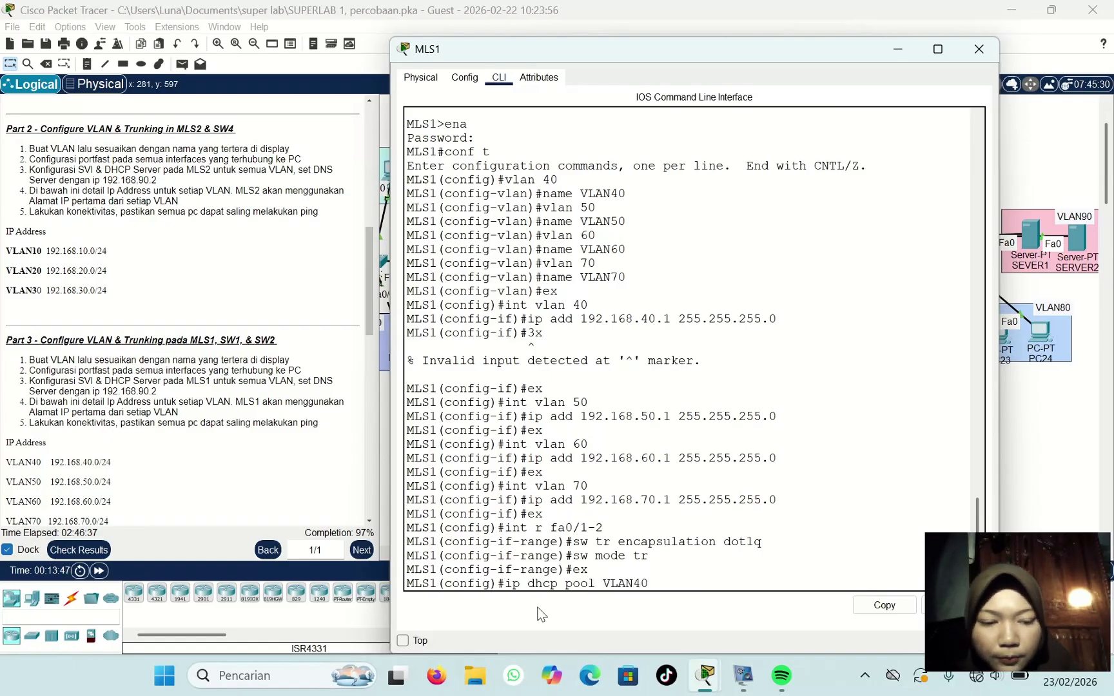
Step: Create DHCP pool VLAN40 with network 192.168.40.0 255.255.255.0
key(Return)
text(net)
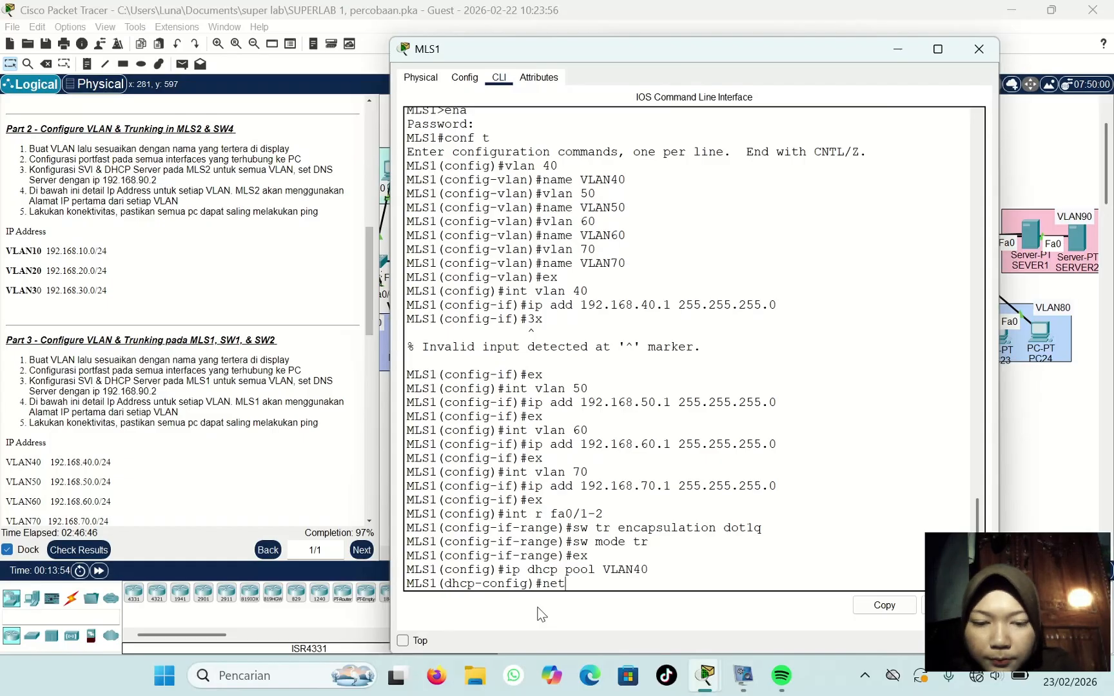
text( 192.1)
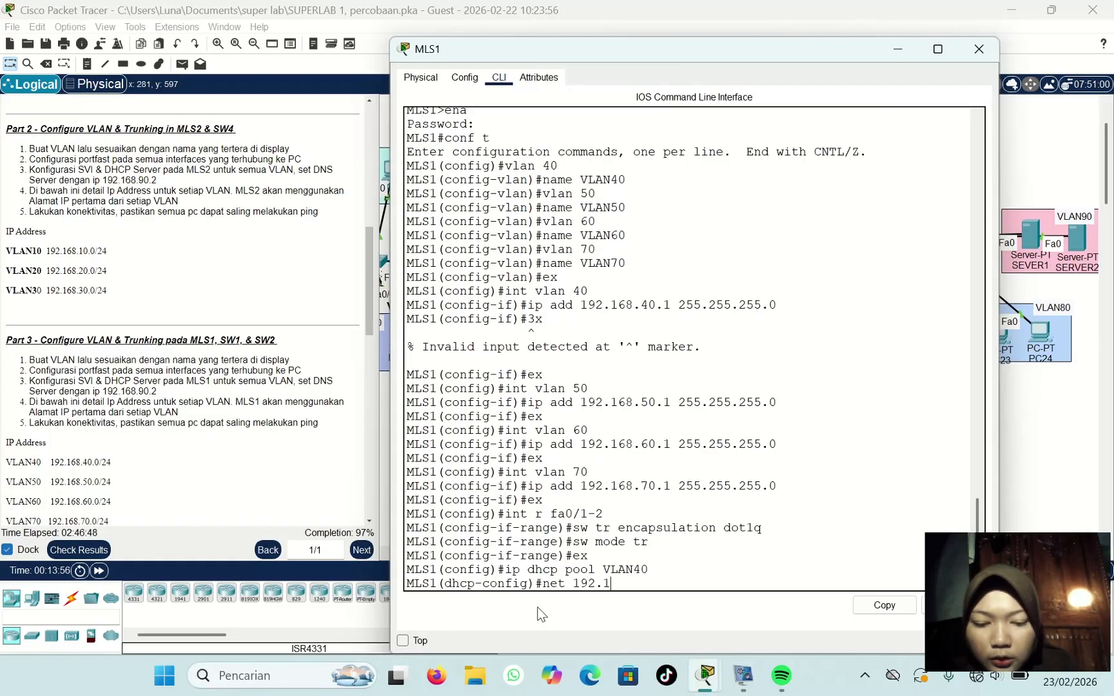
text(68.4)
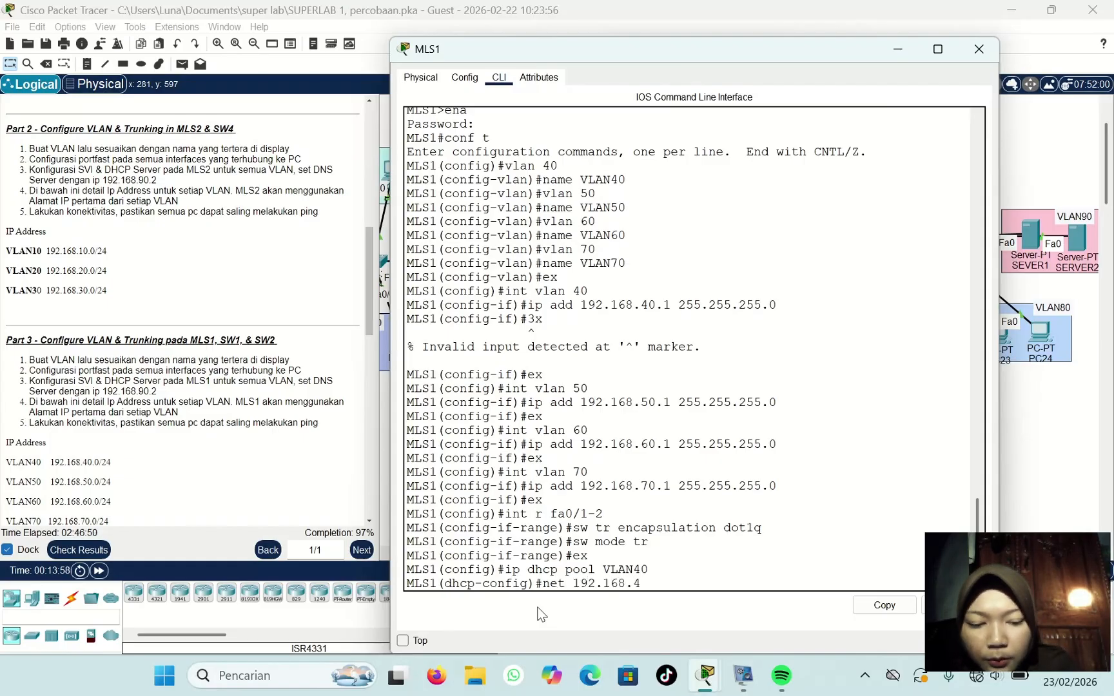
text(0.0 )
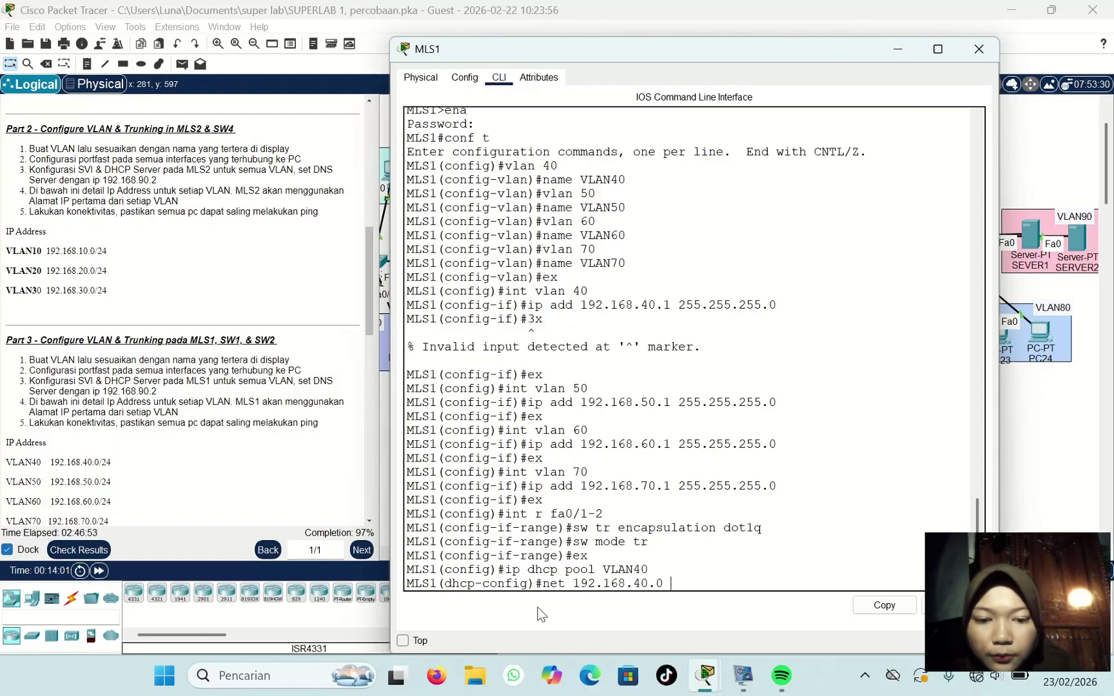
text(255)
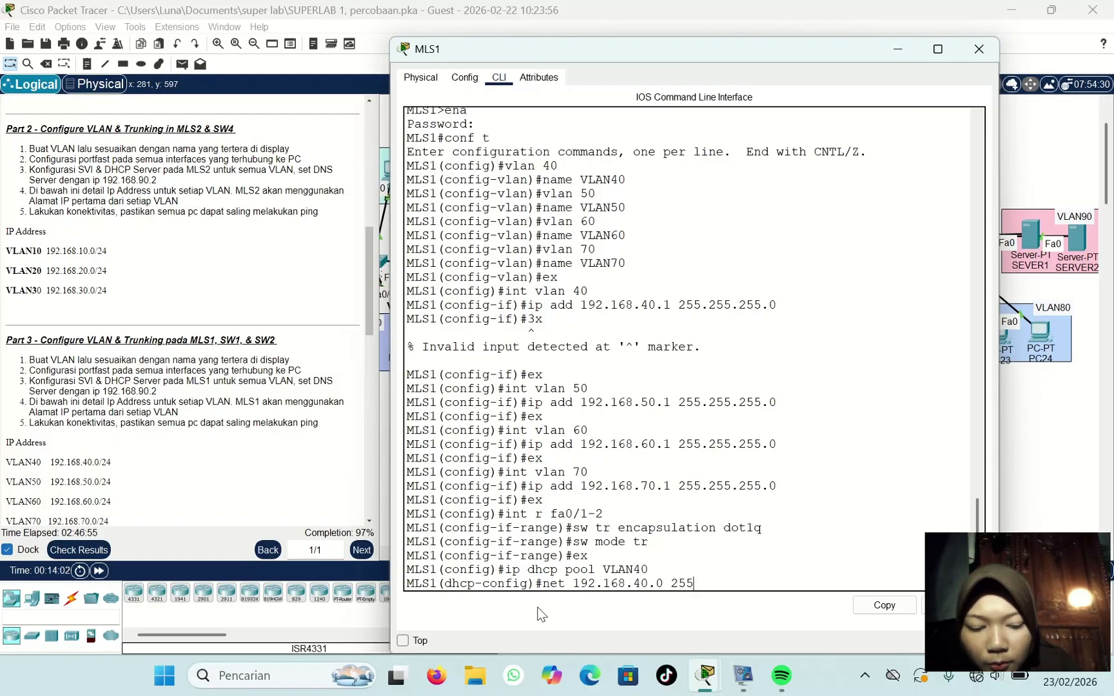
text(.255.)
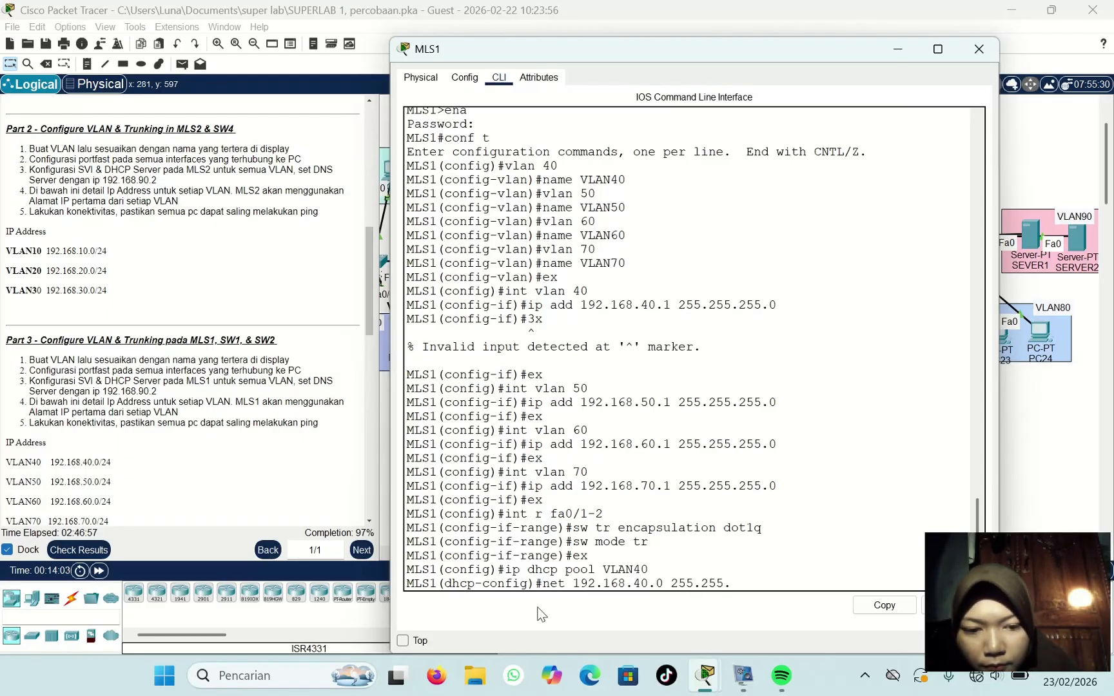
text(255.0)
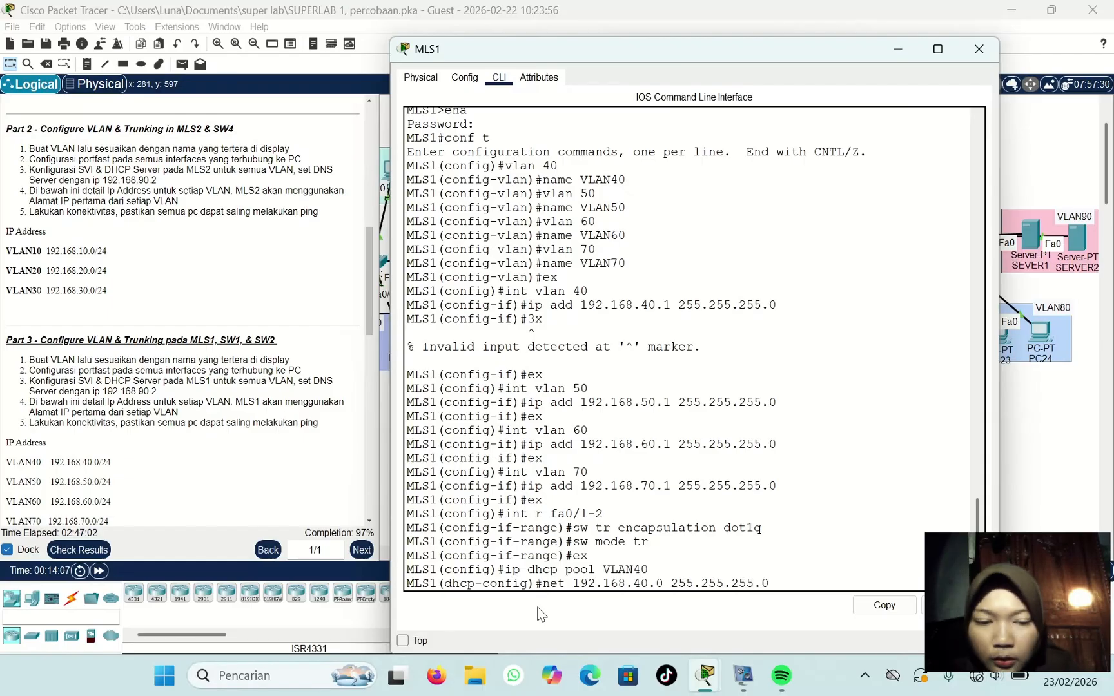
key(Return)
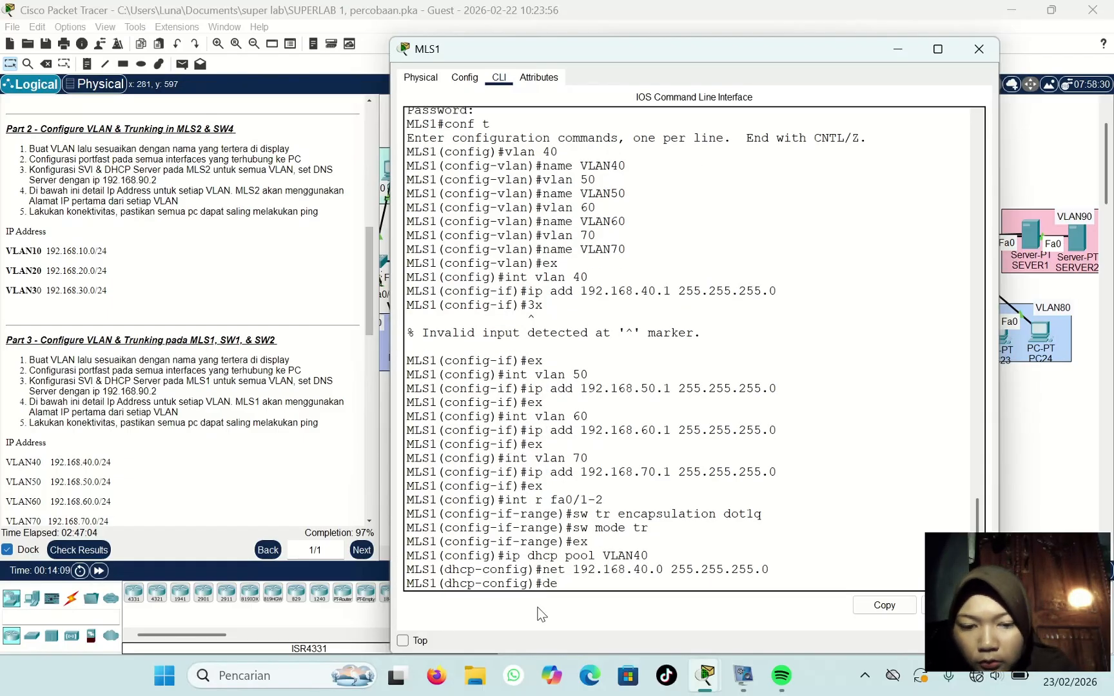
Step: Add default-router 192.168.40.1 and dns-server 192.168.90.2 to the VLAN40 pool, then exit
key(BackSpace)
key(BackSpace)
text(def)
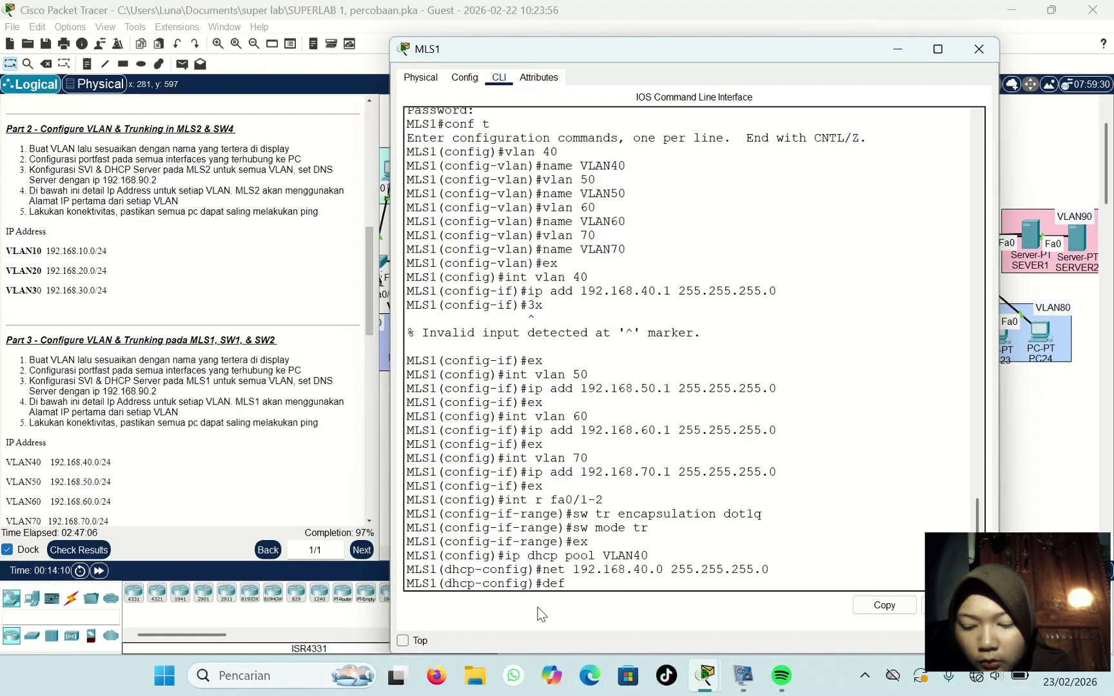
key(Tab)
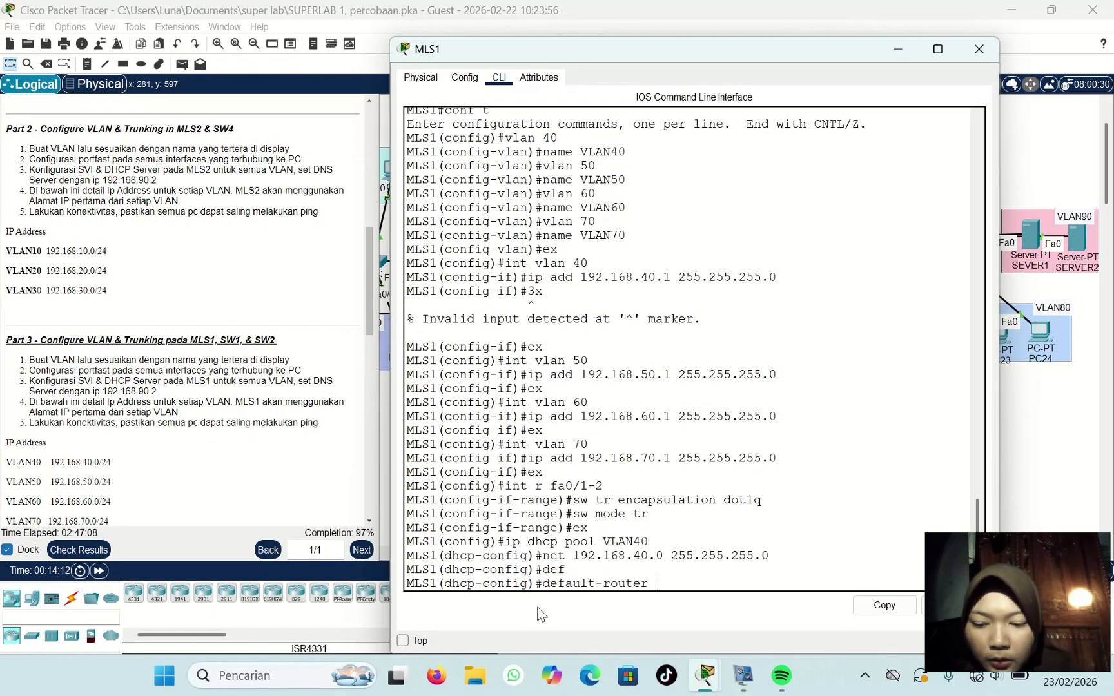
text(192.168)
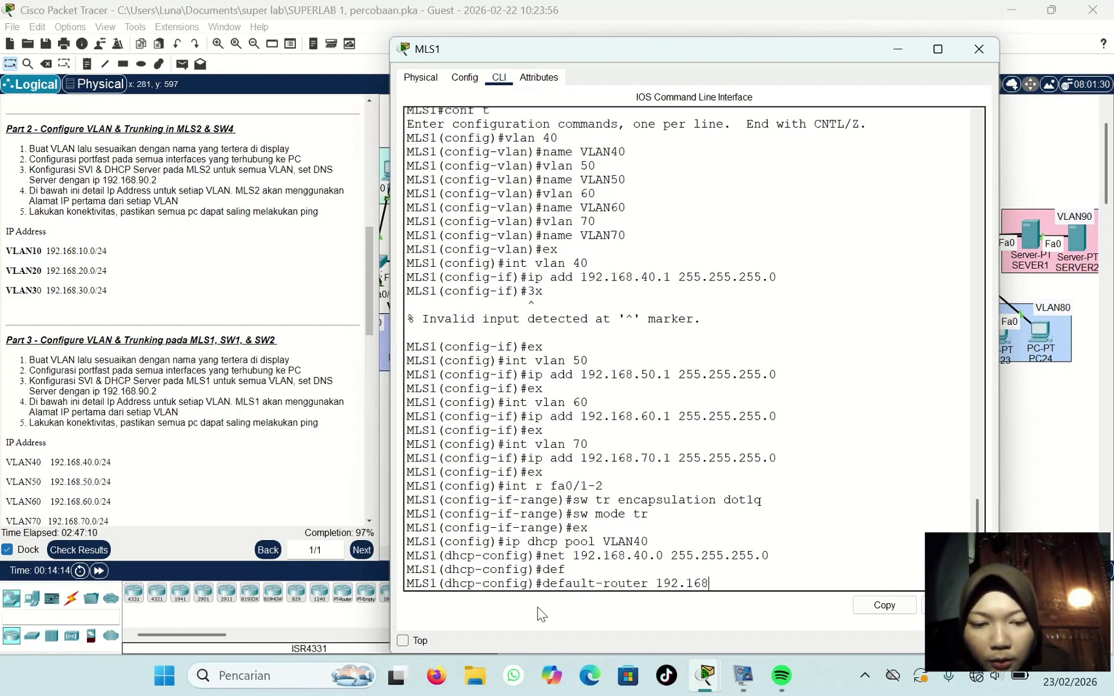
text(.4)
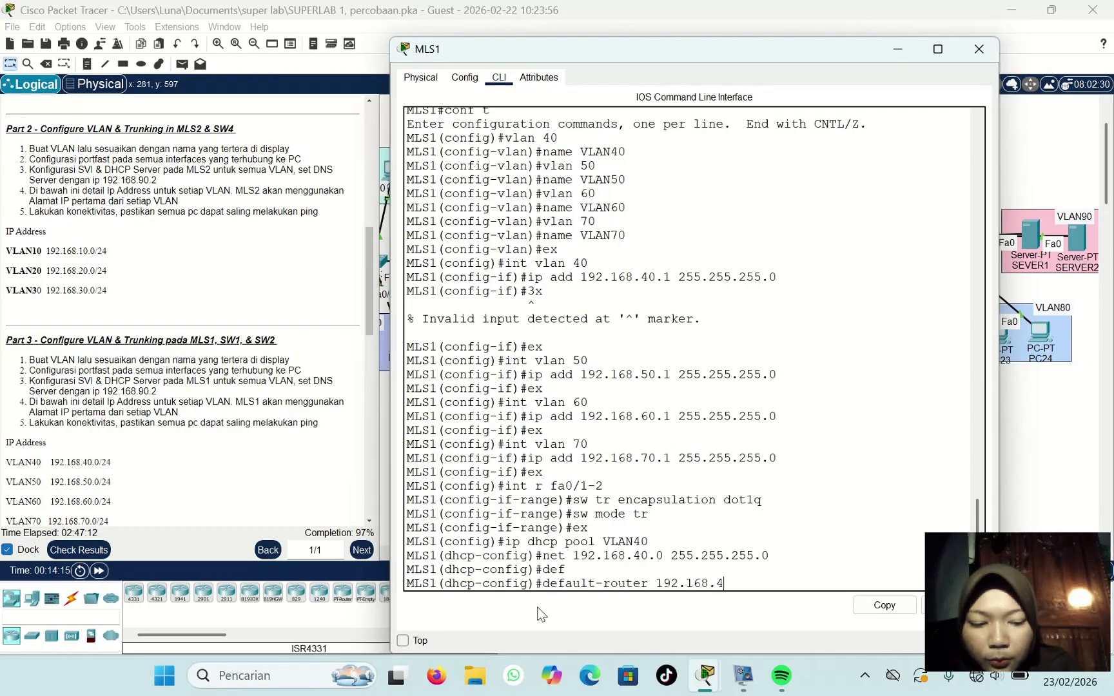
text(0.1)
key(Return)
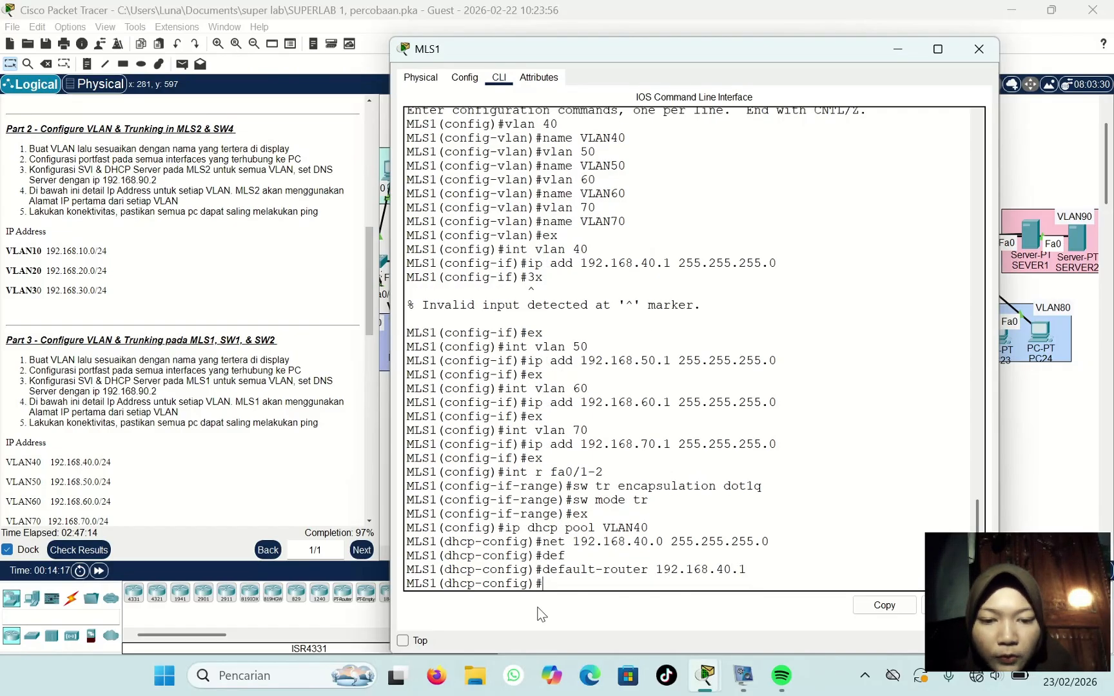
text(dns)
key(Tab)
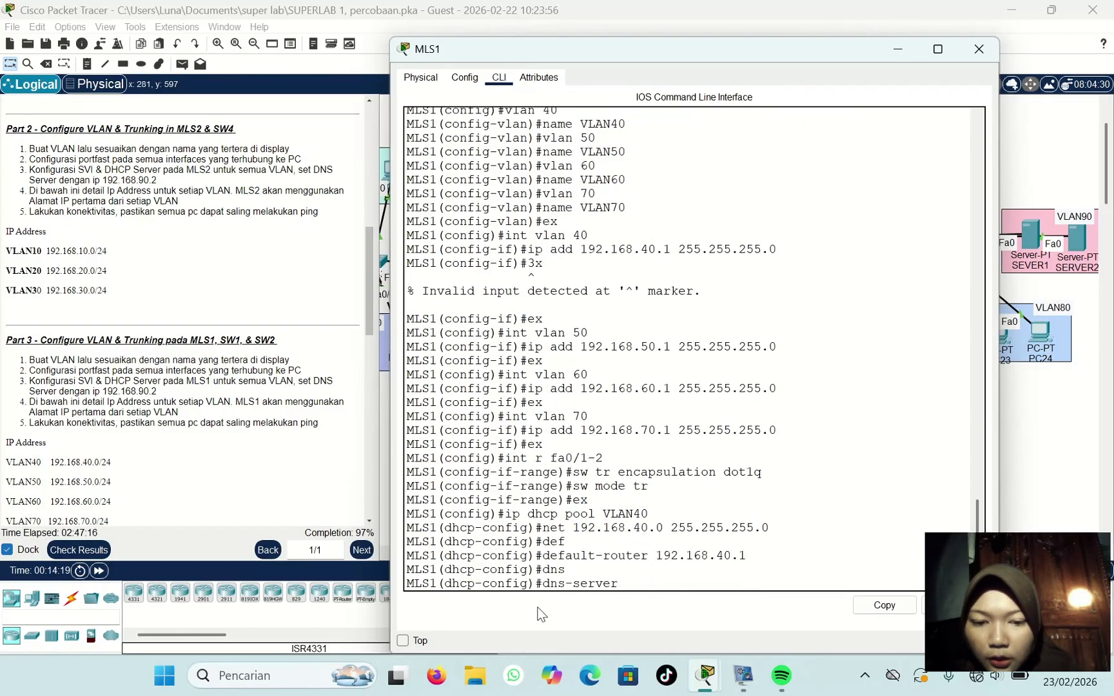
text(192.)
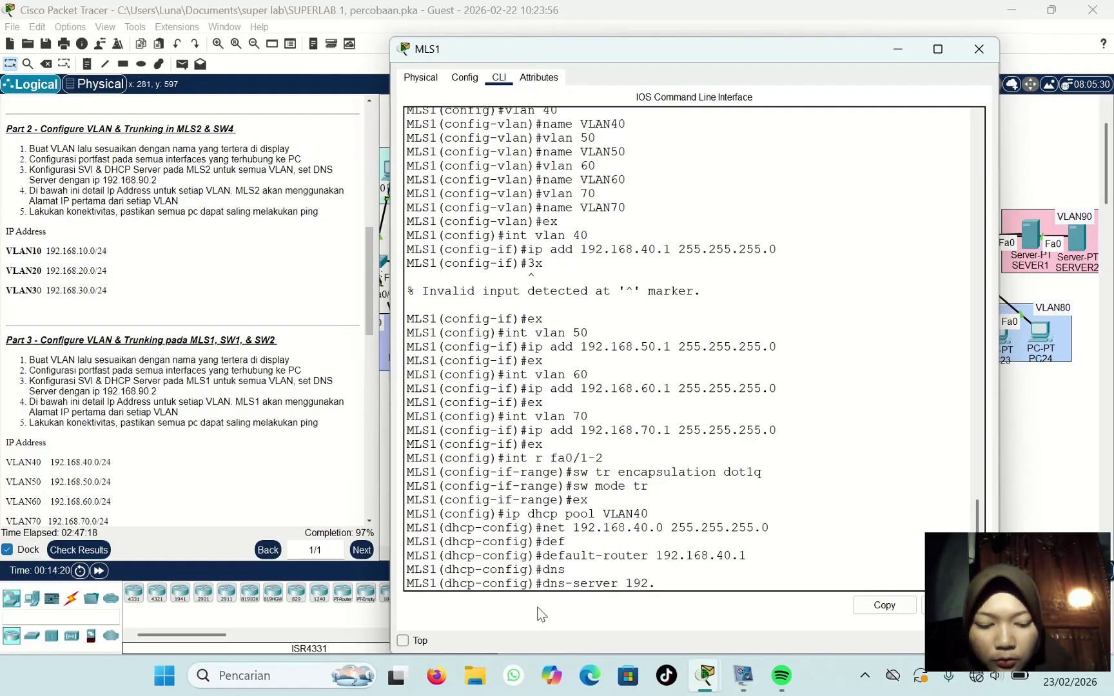
text(168.)
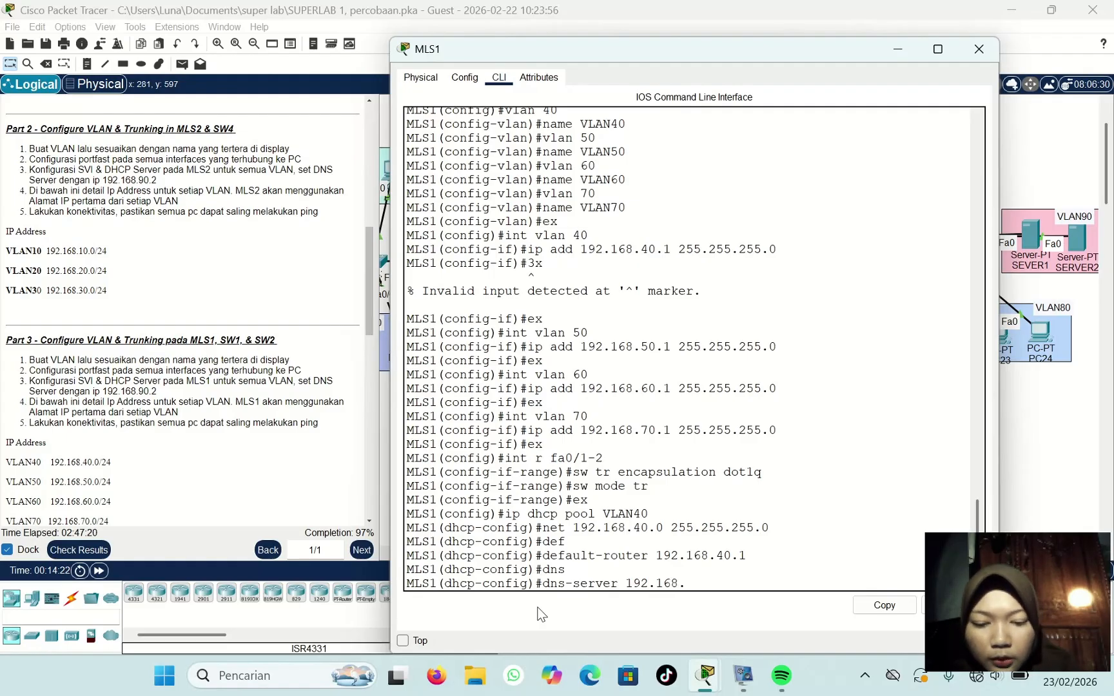
text(4)
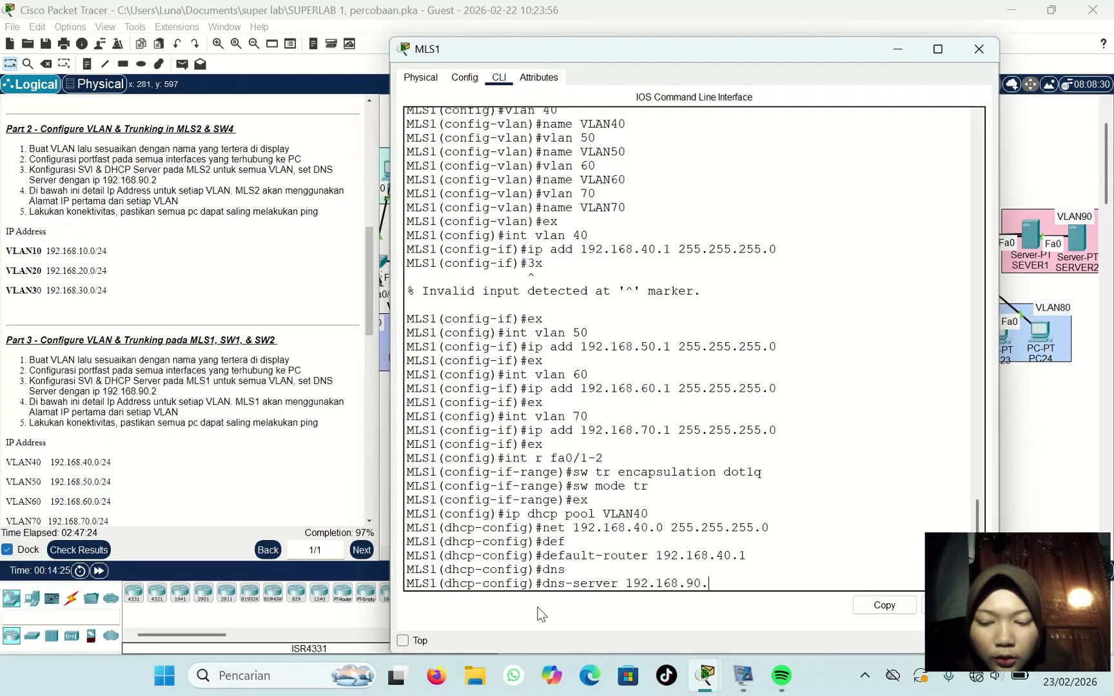
key(Return)
text(ex)
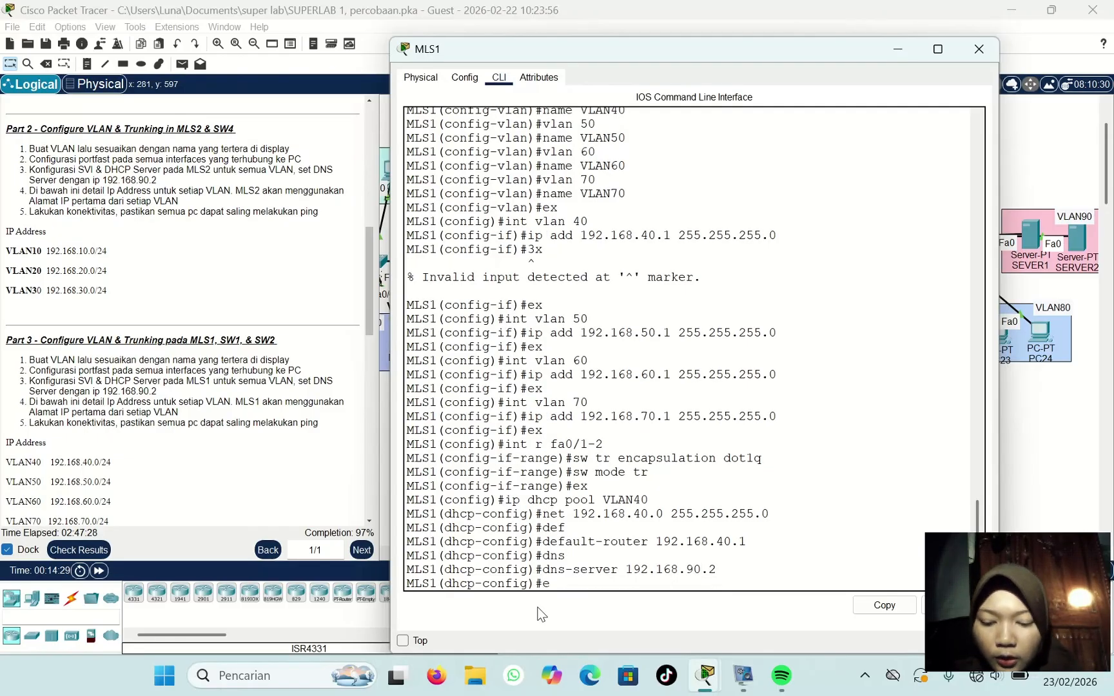
key(Return)
key(Up)
key(Up)
key(Up)
key(Up)
key(Up)
key(Up)
key(Up)
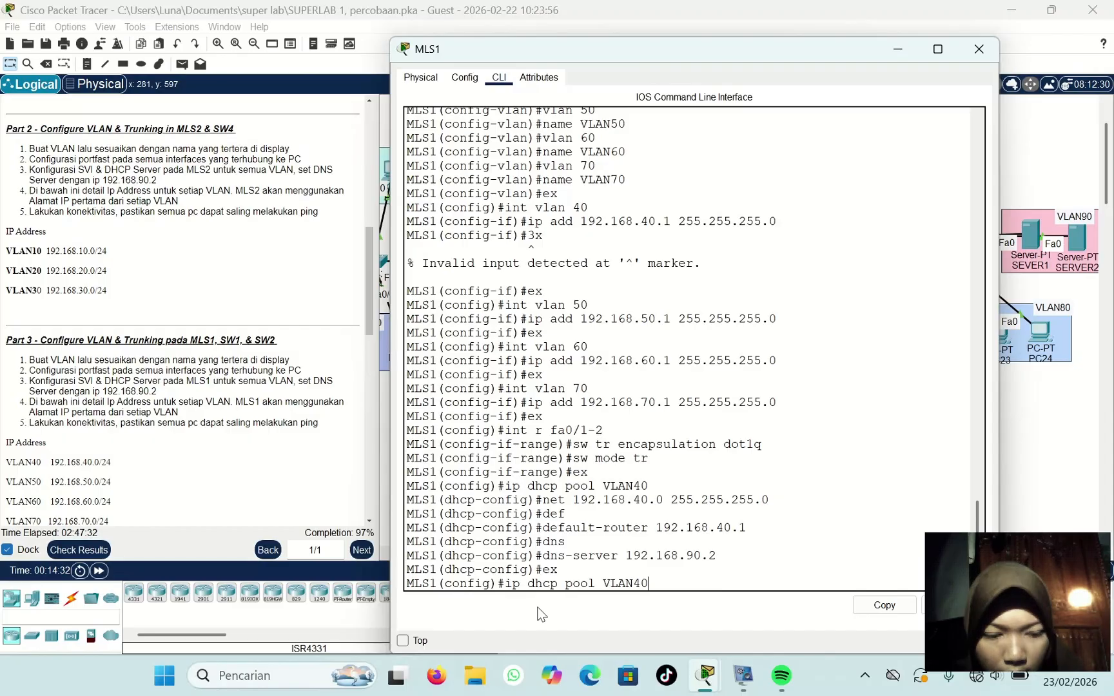
Step: Create DHCP pool VLAN50 with network 192.168.50.0/24, gateway 192.168.50.1 and DNS 192.168.90.2
key(BackSpace)
key(BackSpace)
text(5)
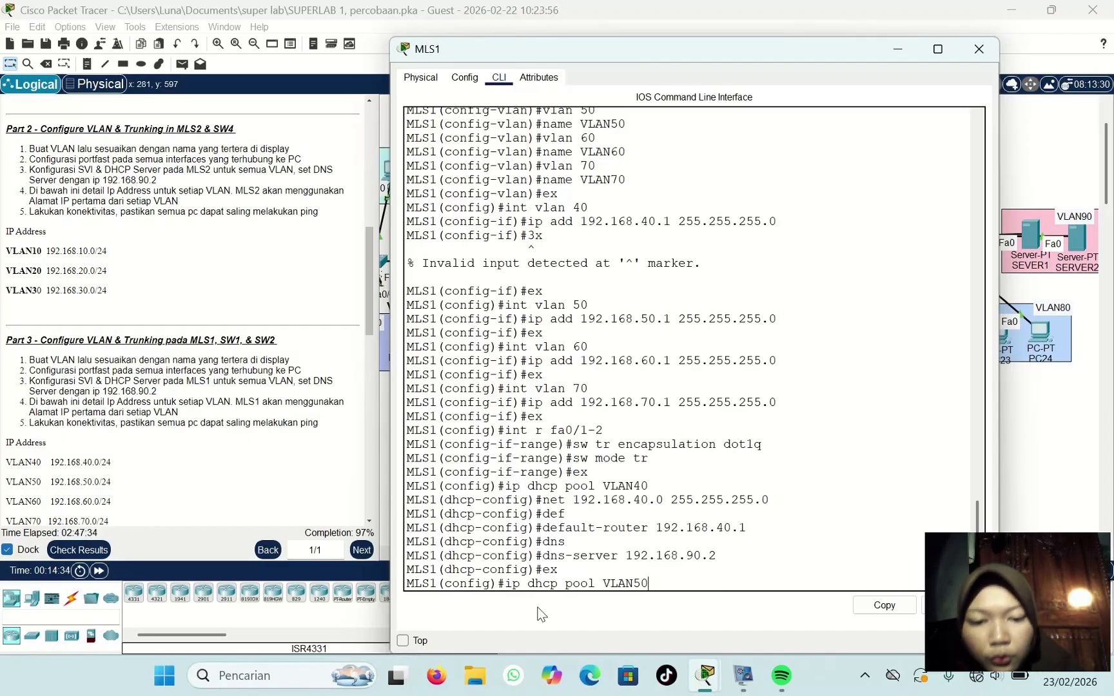
text(0)
key(Return)
key(Up)
key(Up)
key(Up)
key(Up)
key(Up)
key(Up)
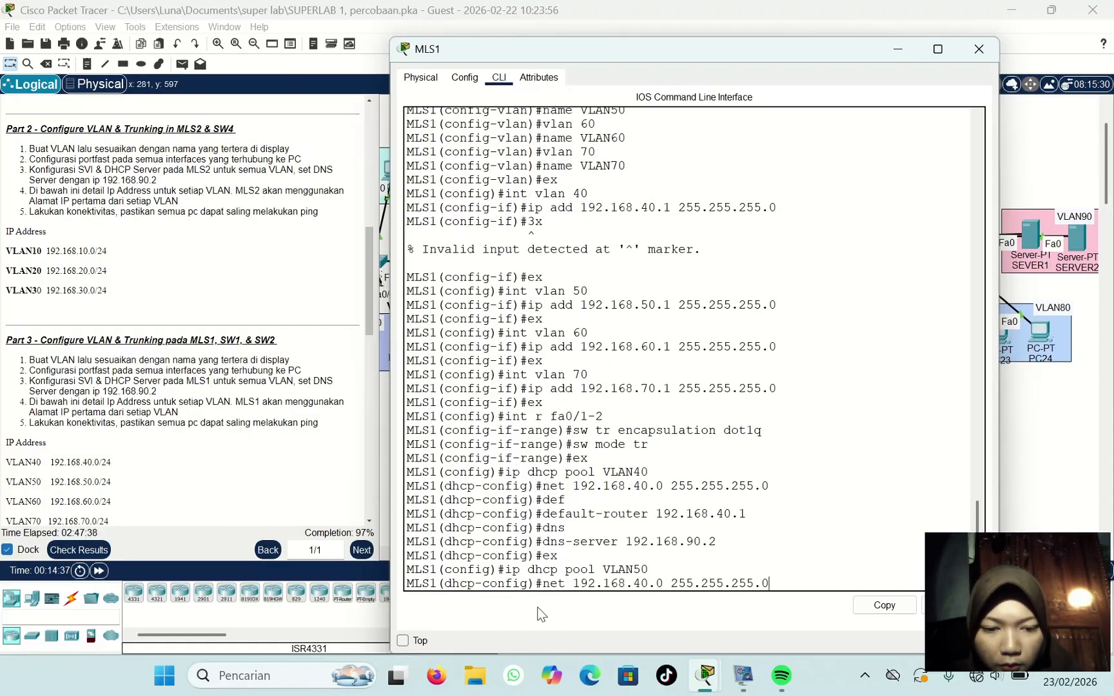
key(Left)
key(Left)
key(Left)
key(Left)
key(Left)
key(Left)
key(Left)
key(Left)
key(Left)
key(Left)
key(Left)
key(Left)
key(Left)
key(Left)
key(Left)
key(Left)
key(Left)
key(BackSpace)
text(5)
key(Return)
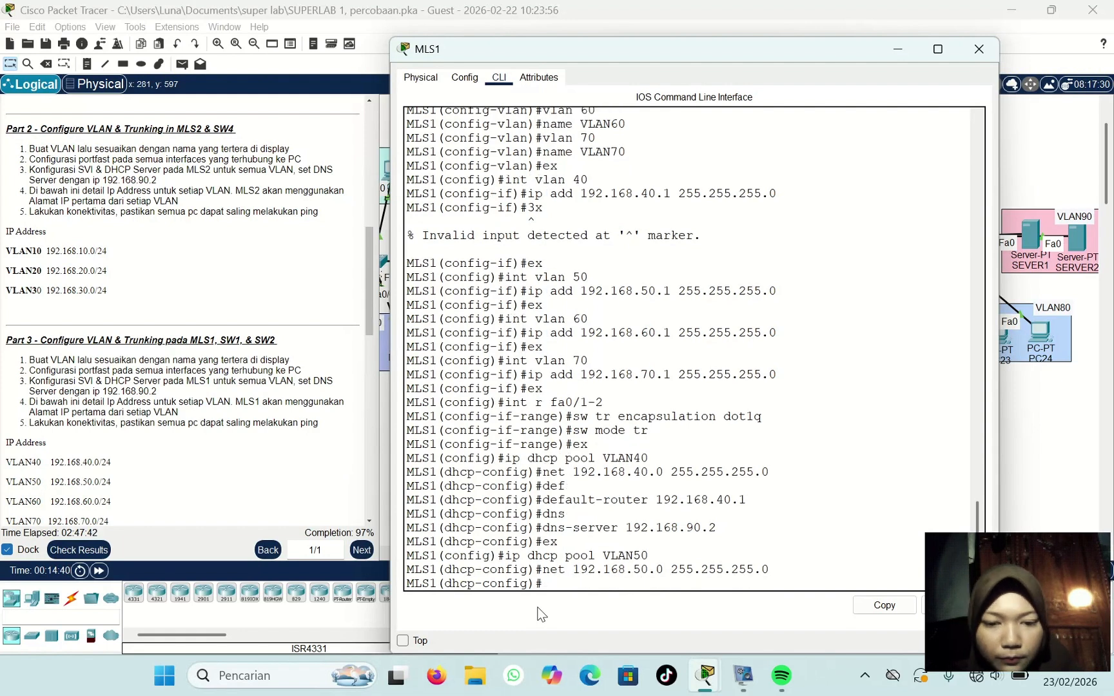
key(Up)
key(Up)
key(Up)
key(Up)
key(Up)
key(Up)
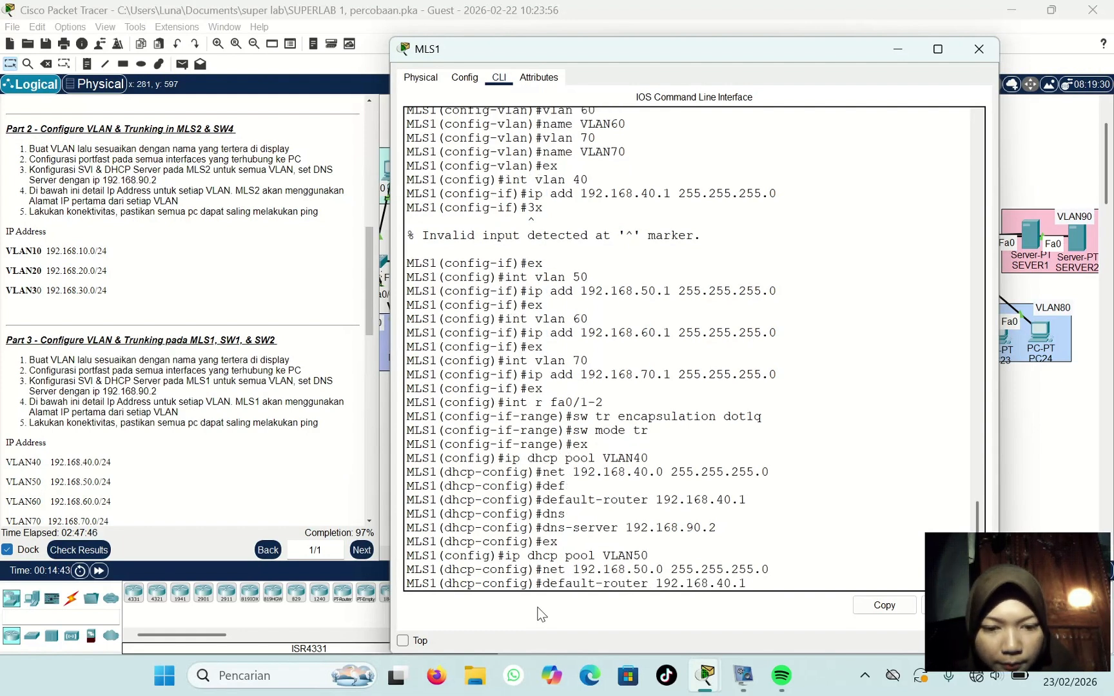
key(Left)
key(Left)
key(Left)
key(BackSpace)
text(5)
key(Return)
text(ex)
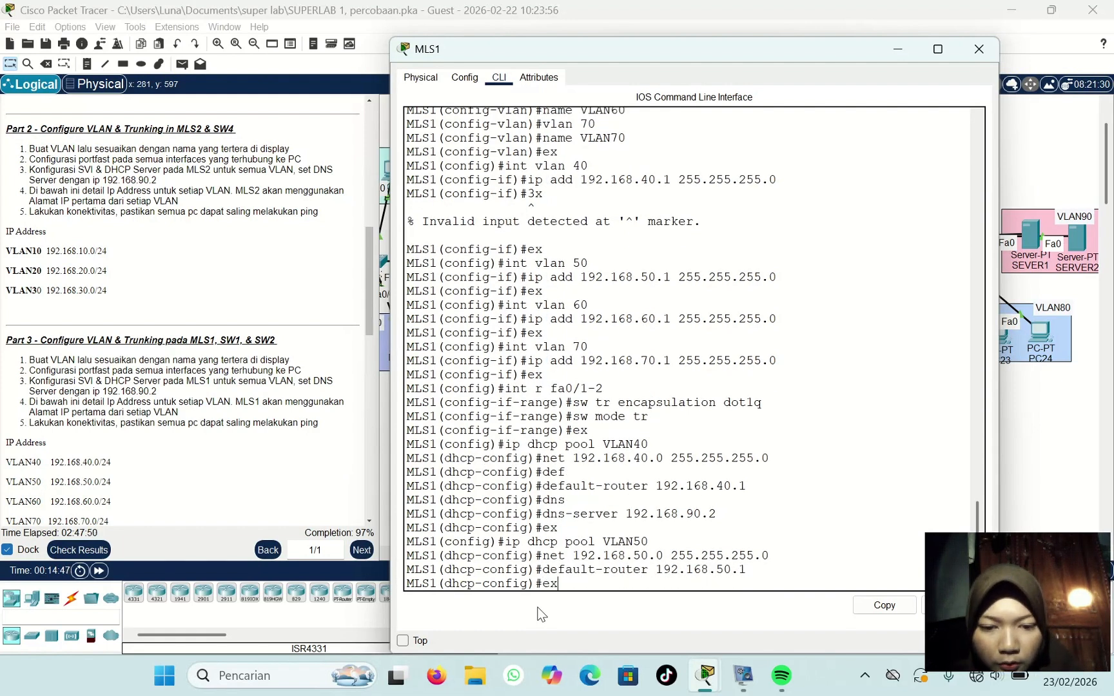
key(Up)
key(Up)
key(Up)
key(Up)
key(Up)
key(Return)
text(ex)
key(Return)
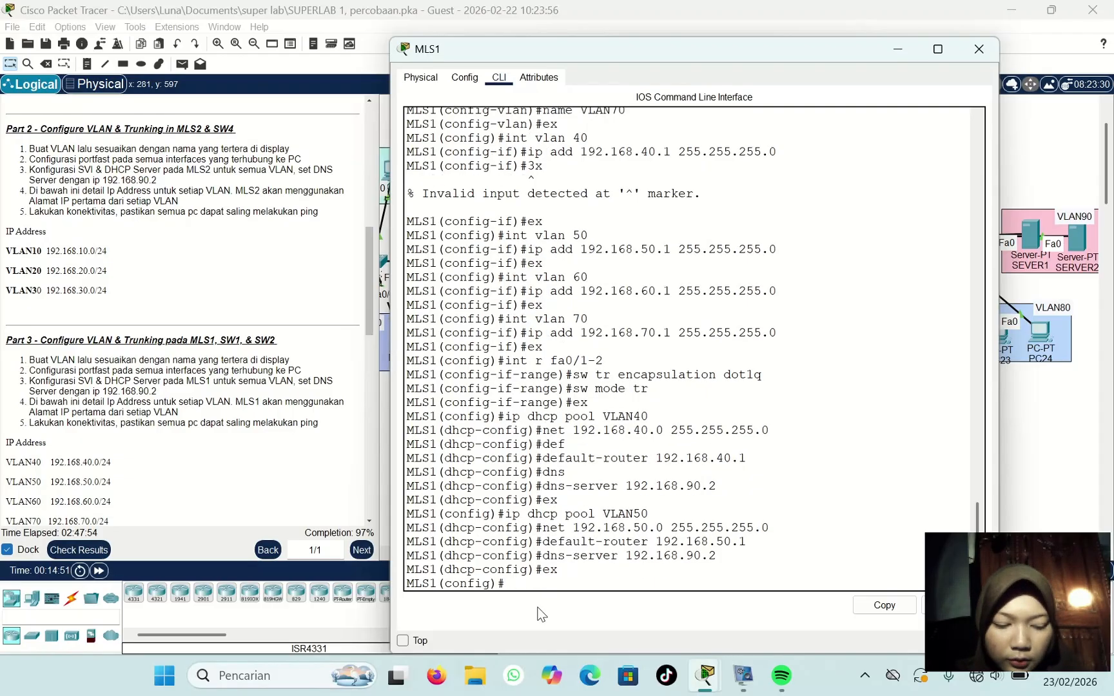
Step: Create DHCP pool VLAN60 with network 192.168.60.0/24, gateway 192.168.60.1 and DNS 192.168.90.2
key(Up)
key(Up)
key(Up)
key(Up)
key(Up)
key(BackSpace)
key(BackSpace)
text(60)
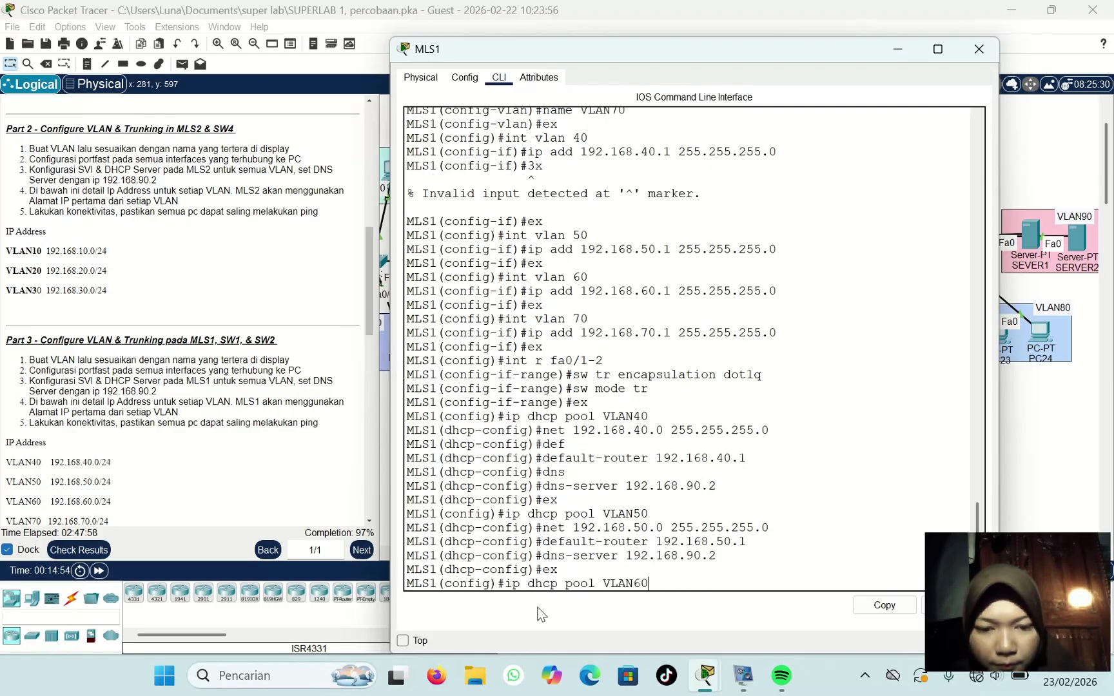
key(Return)
key(Up)
key(Up)
key(Up)
key(Up)
key(Up)
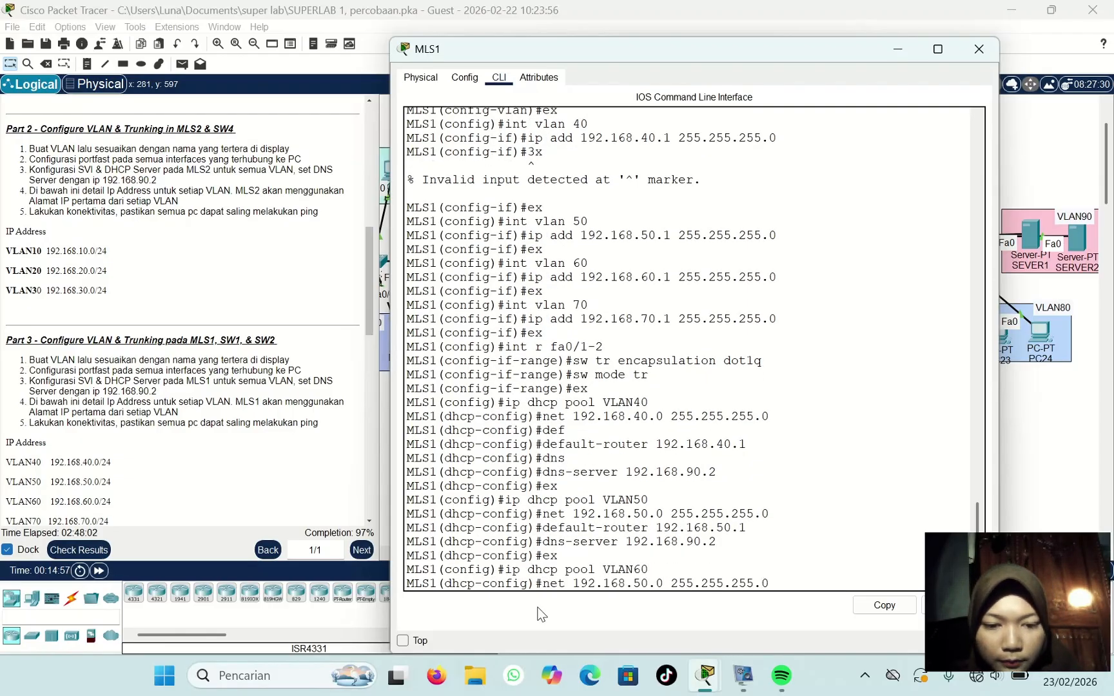
key(BackSpace)
text(6)
key(Return)
key(Up)
key(Up)
key(Up)
key(Up)
key(Up)
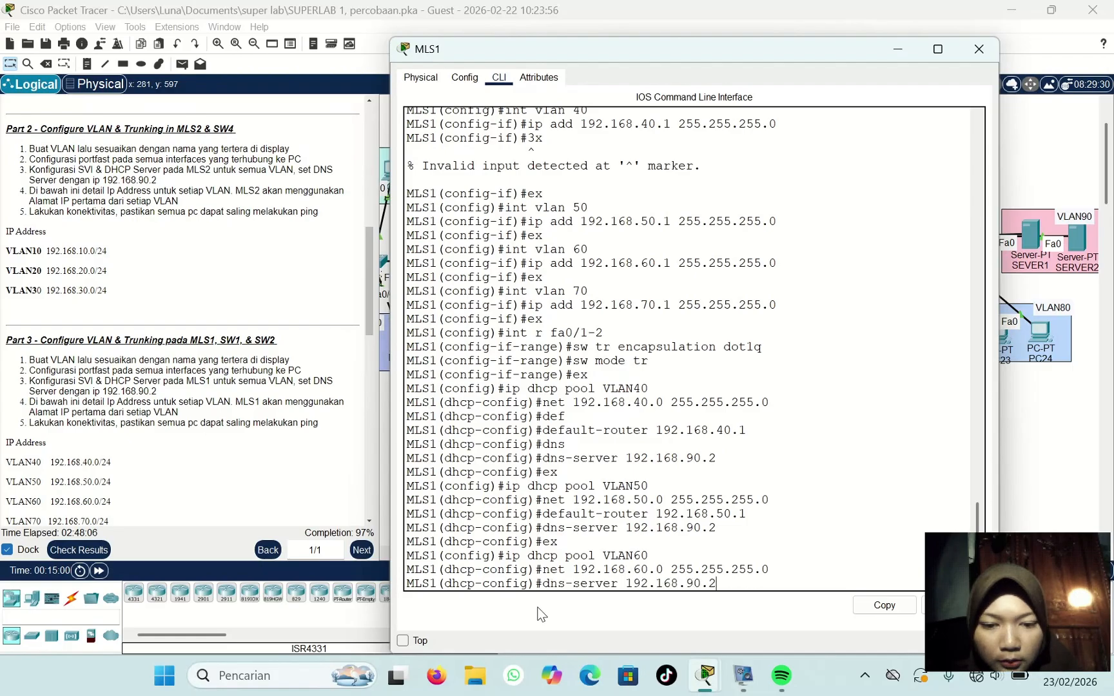
key(Left)
key(Left)
key(BackSpace)
text(6)
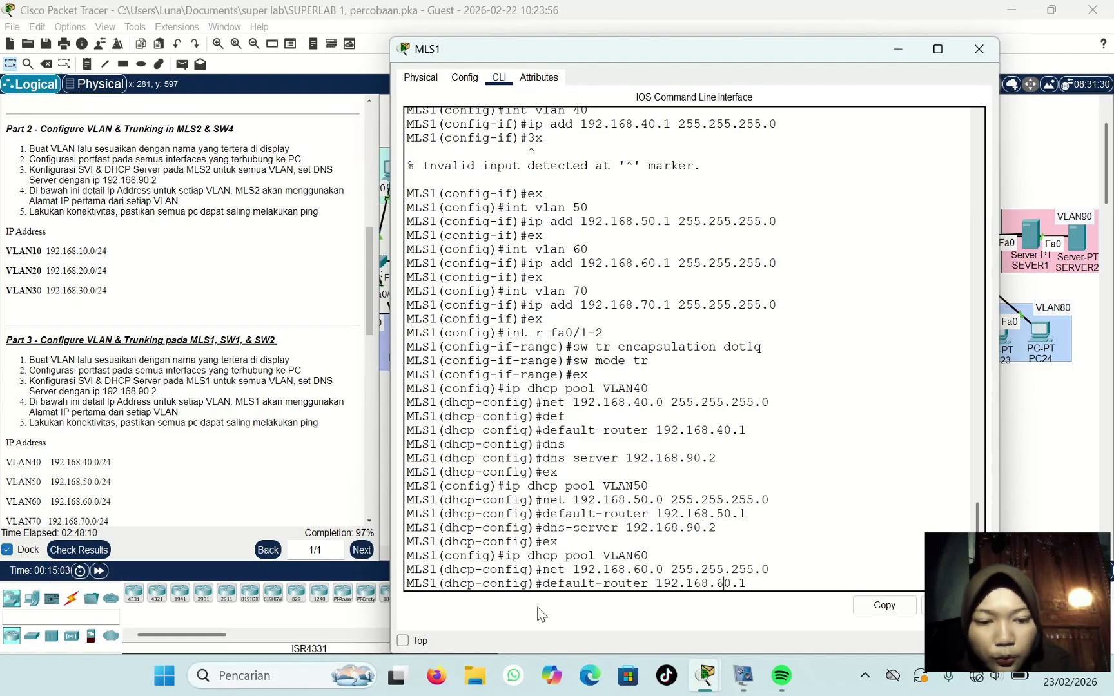
key(Return)
text(ex)
key(Up)
key(Up)
key(Up)
key(Up)
key(Return)
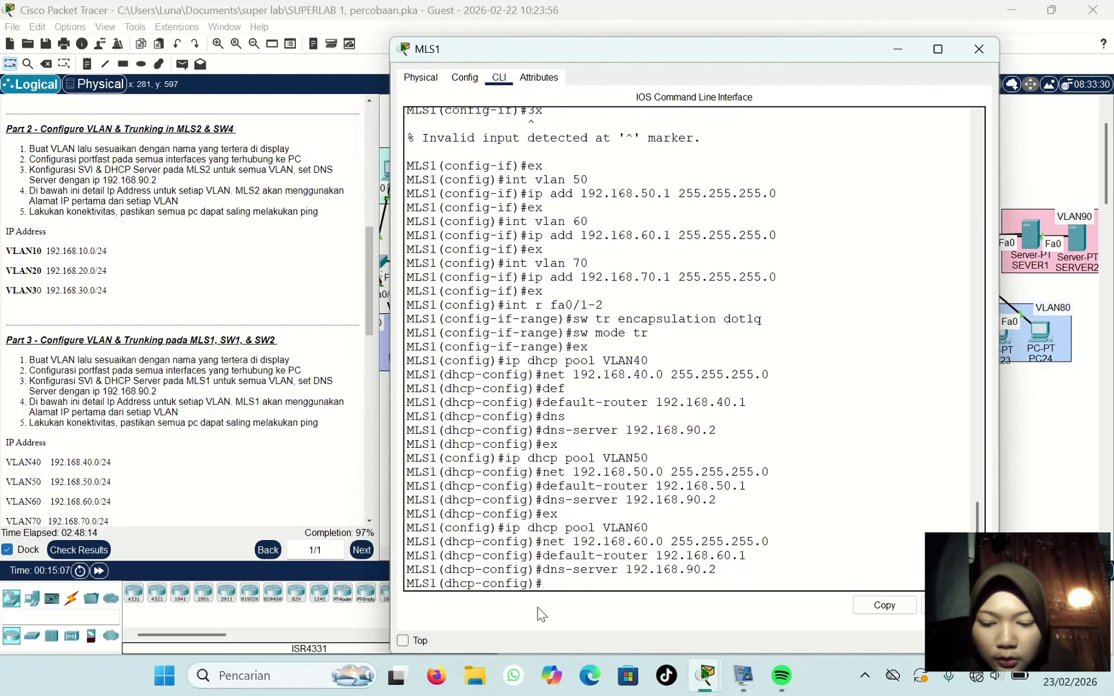
text(ex)
key(Return)
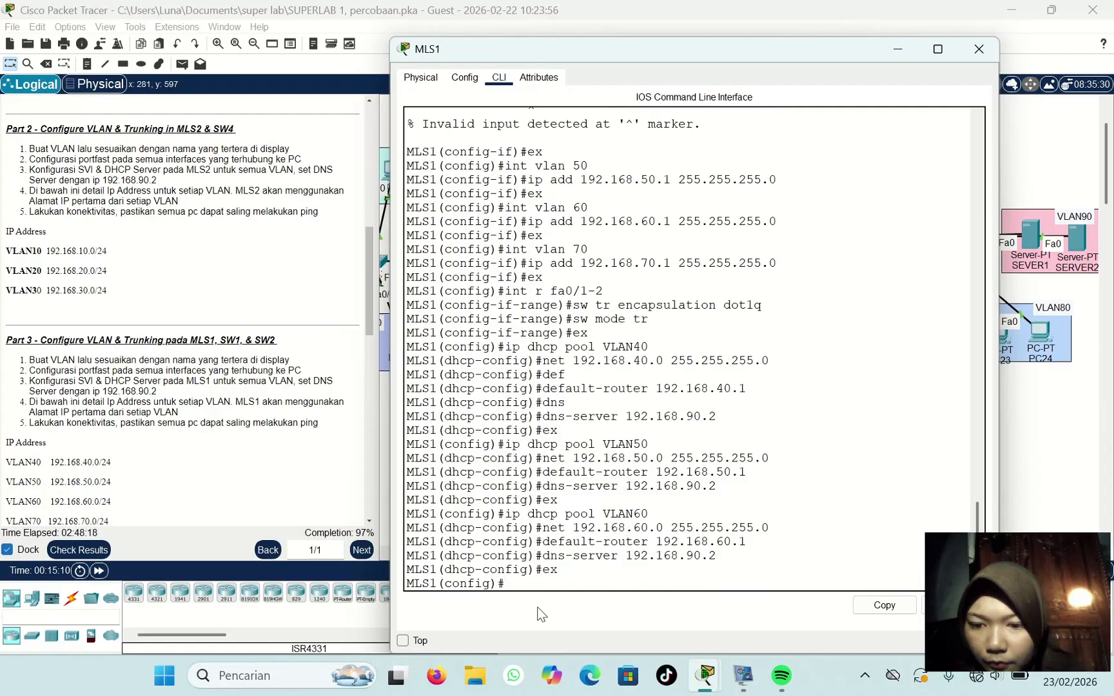
Step: Create DHCP pool VLAN70 with network 192.168.70.0/24, gateway 192.168.70.1 and DNS 192.168.90.2, then close MLS1
key(Up)
key(Up)
key(Up)
key(Up)
key(Up)
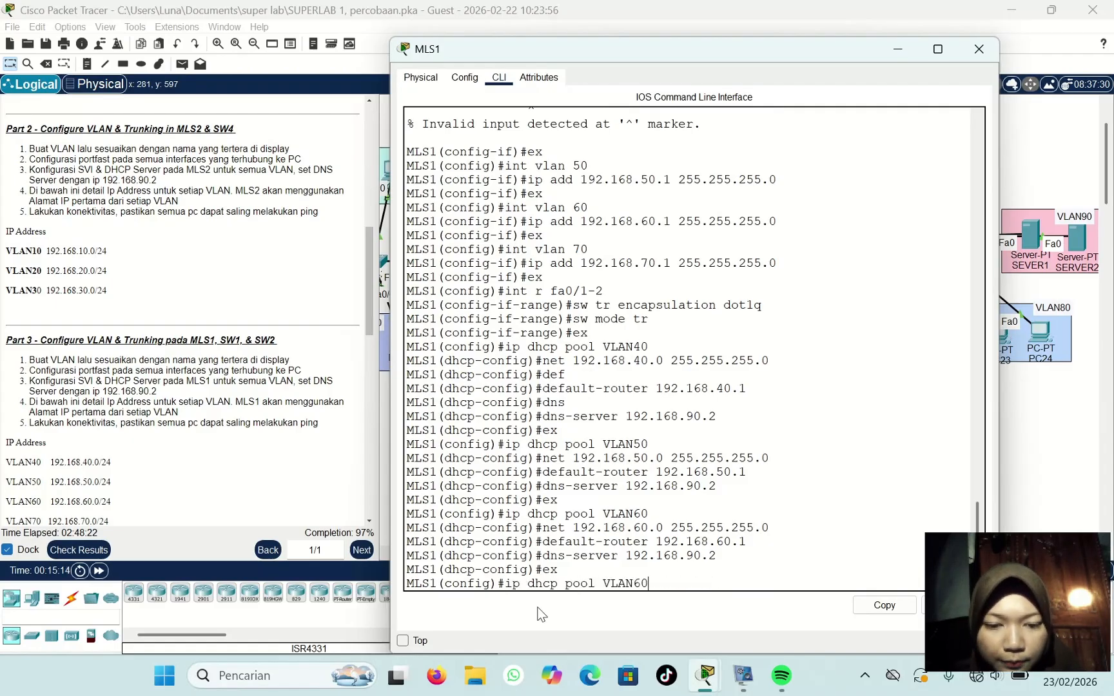
key(BackSpace)
key(BackSpace)
text(70)
key(Return)
key(Up)
key(Up)
key(Up)
key(Up)
key(Up)
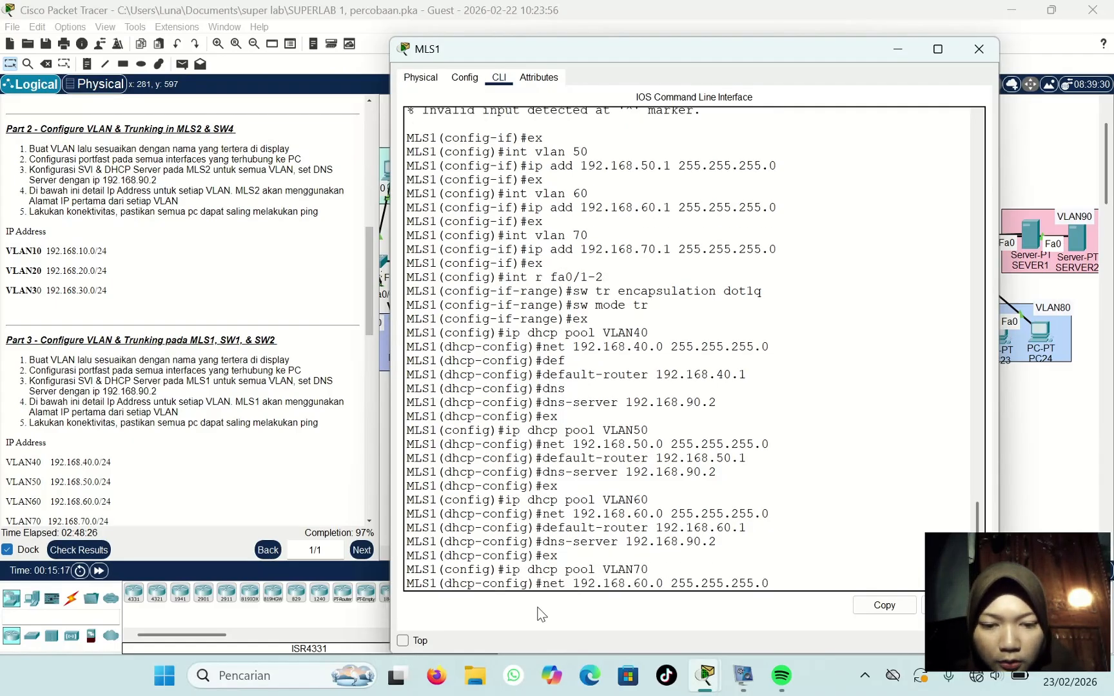
key(Left)
key(BackSpace)
text(7)
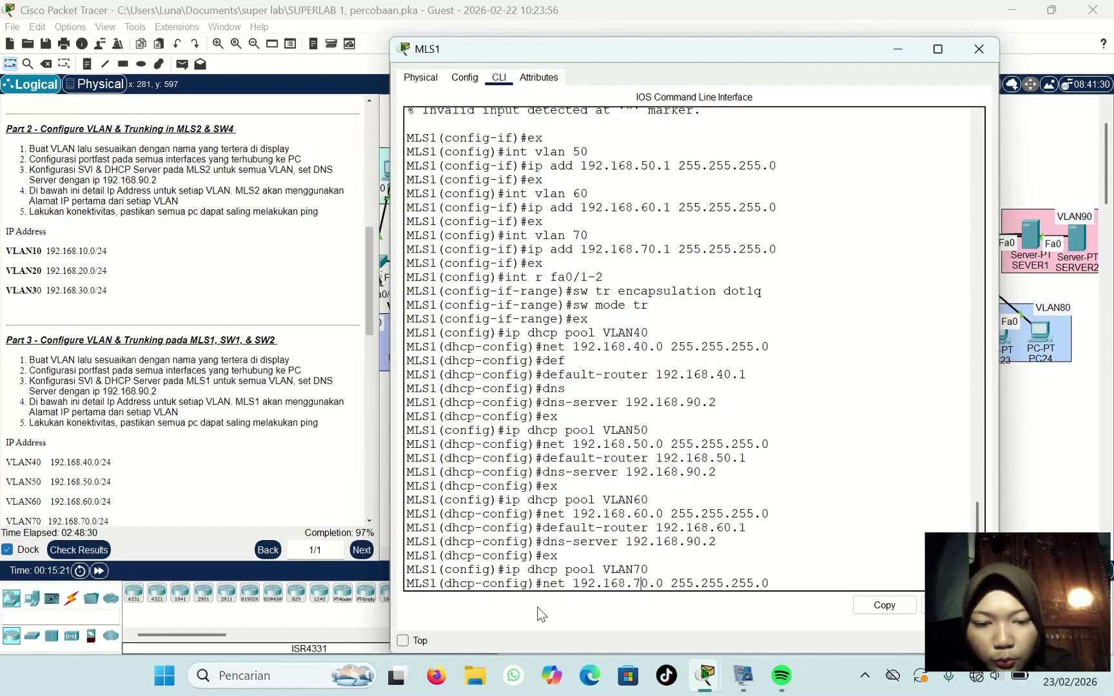
key(Return)
key(Up)
key(Up)
key(Up)
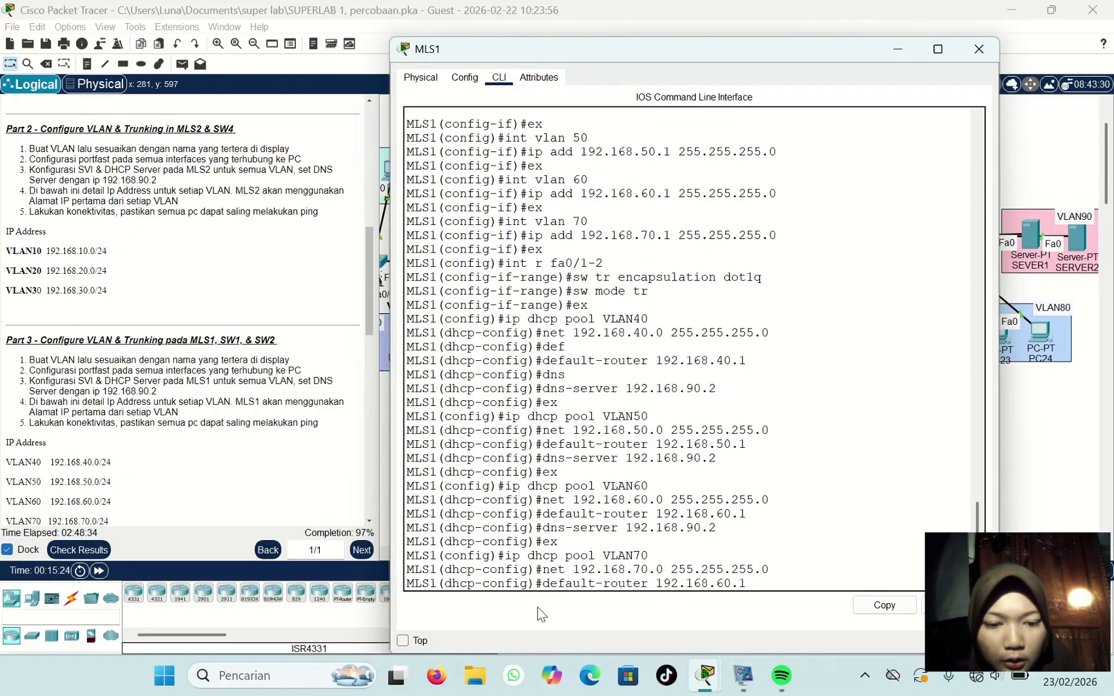
key(Left)
key(Left)
key(Left)
key(BackSpace)
text(7)
key(Return)
key(Up)
key(Up)
key(Up)
key(Up)
key(Up)
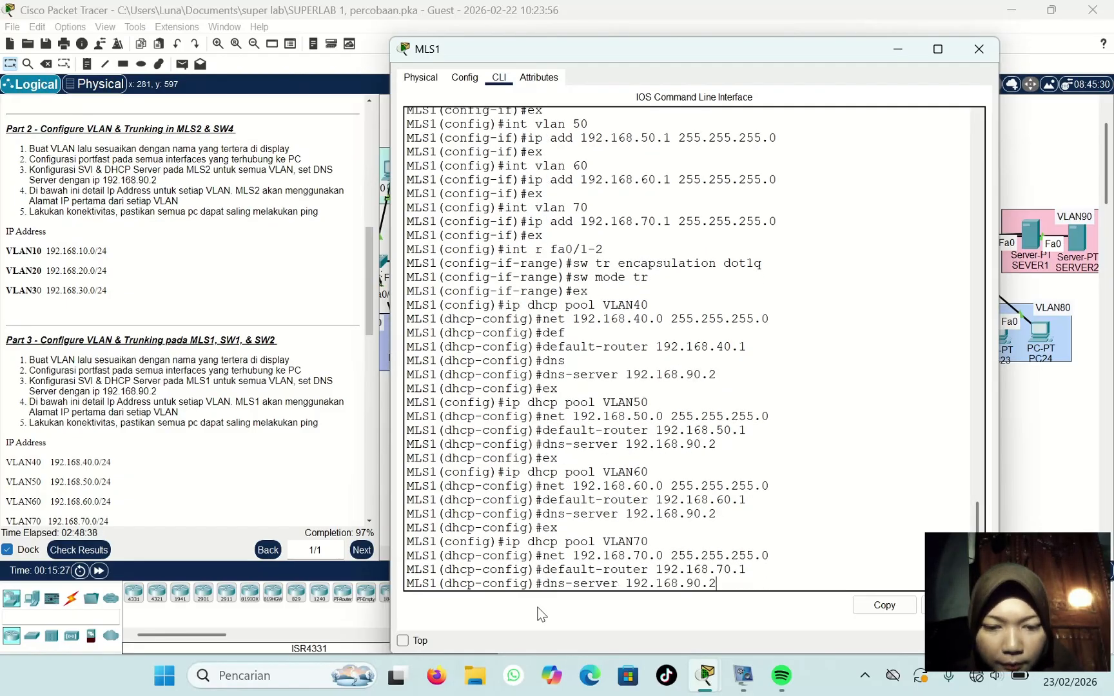
key(Return)
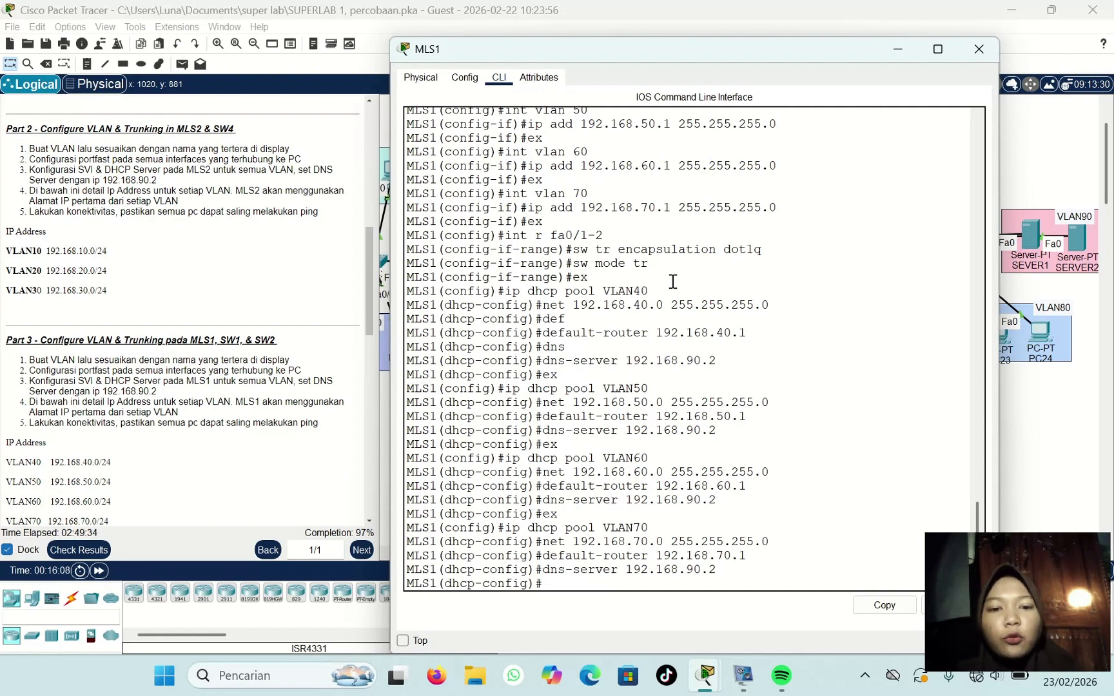
click(991, 49)
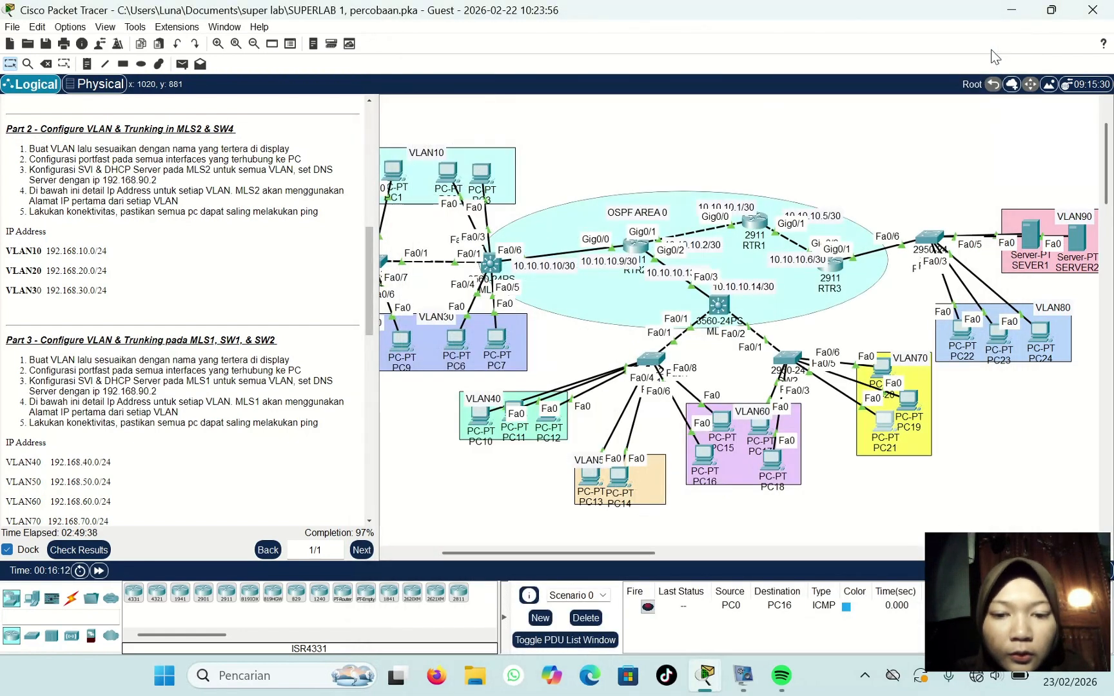
Step: Switch PC10 and PC13 to DHCP, leasing 192.168.40.2 and 192.168.50.2
click(480, 415)
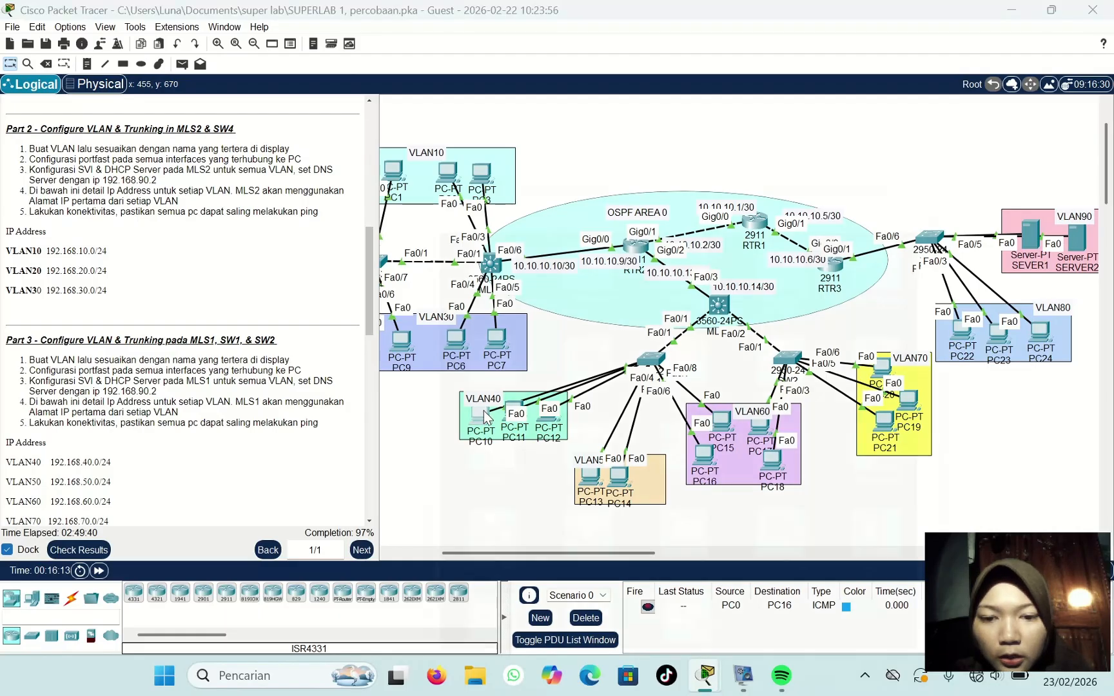
click(478, 133)
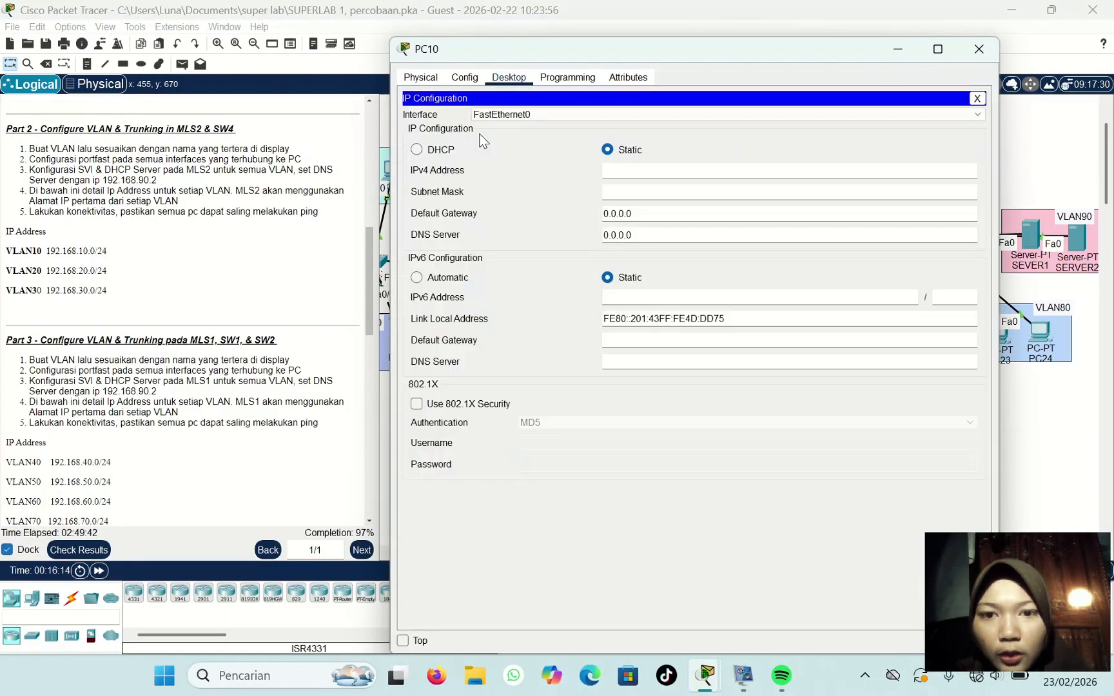
click(415, 150)
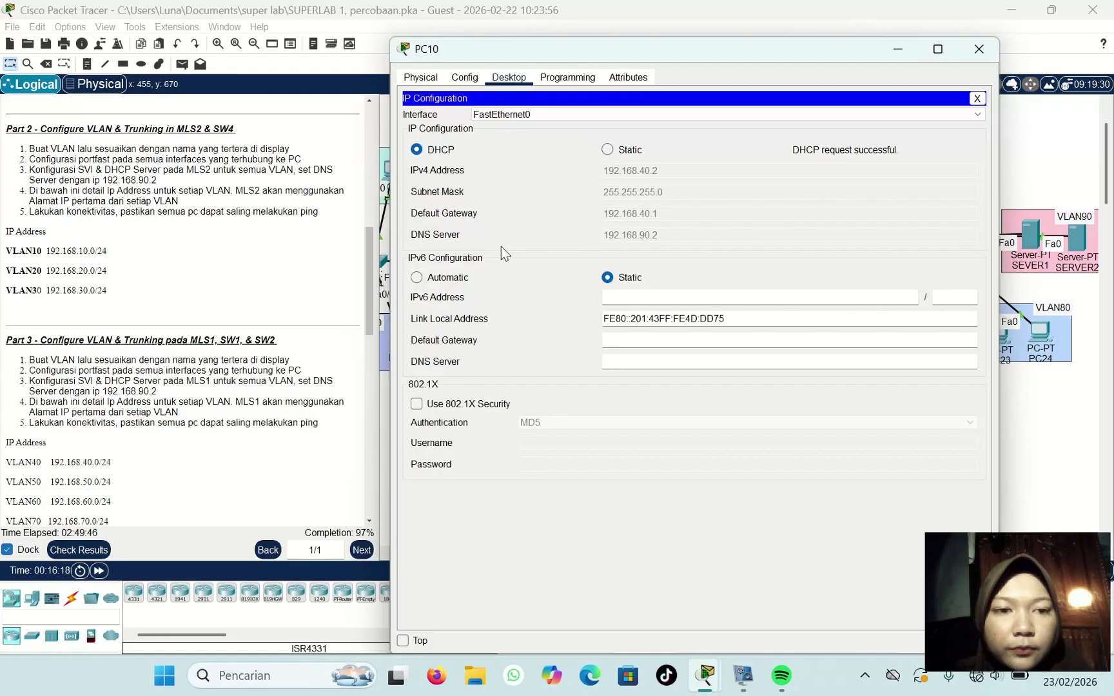
click(979, 50)
click(590, 481)
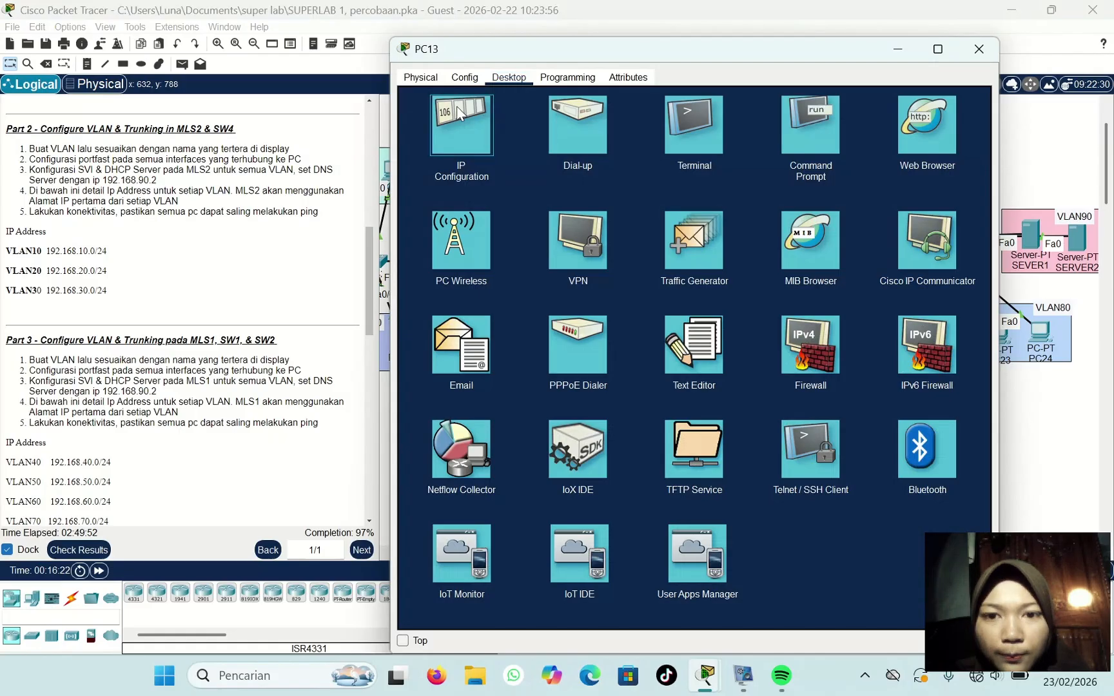
click(460, 114)
click(417, 150)
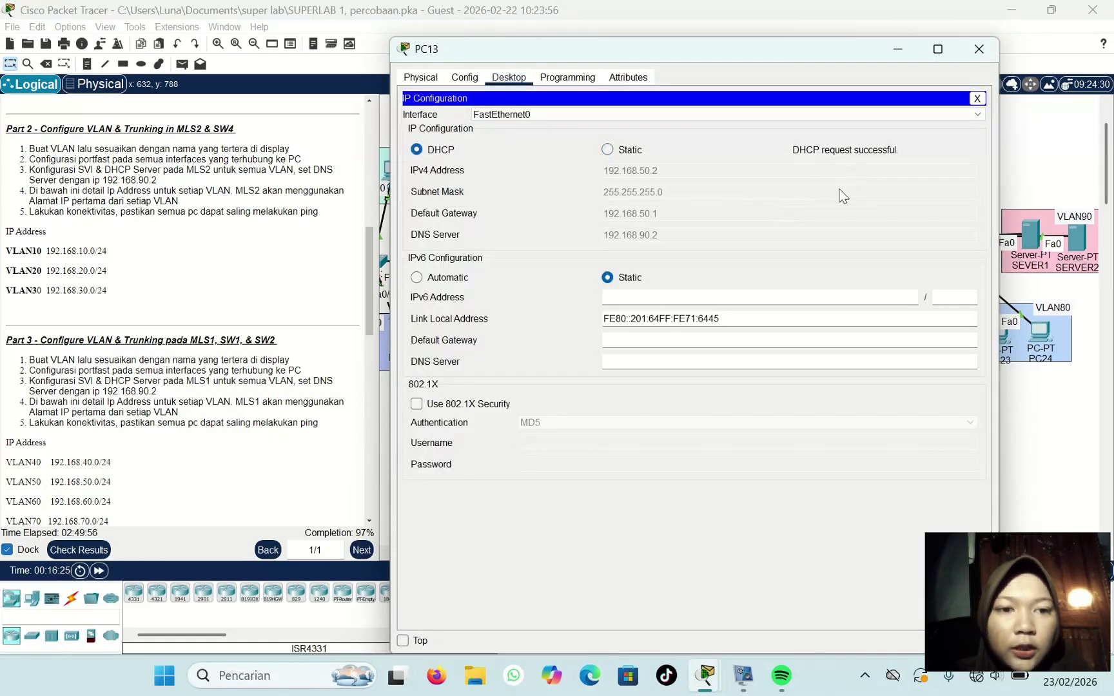
click(979, 49)
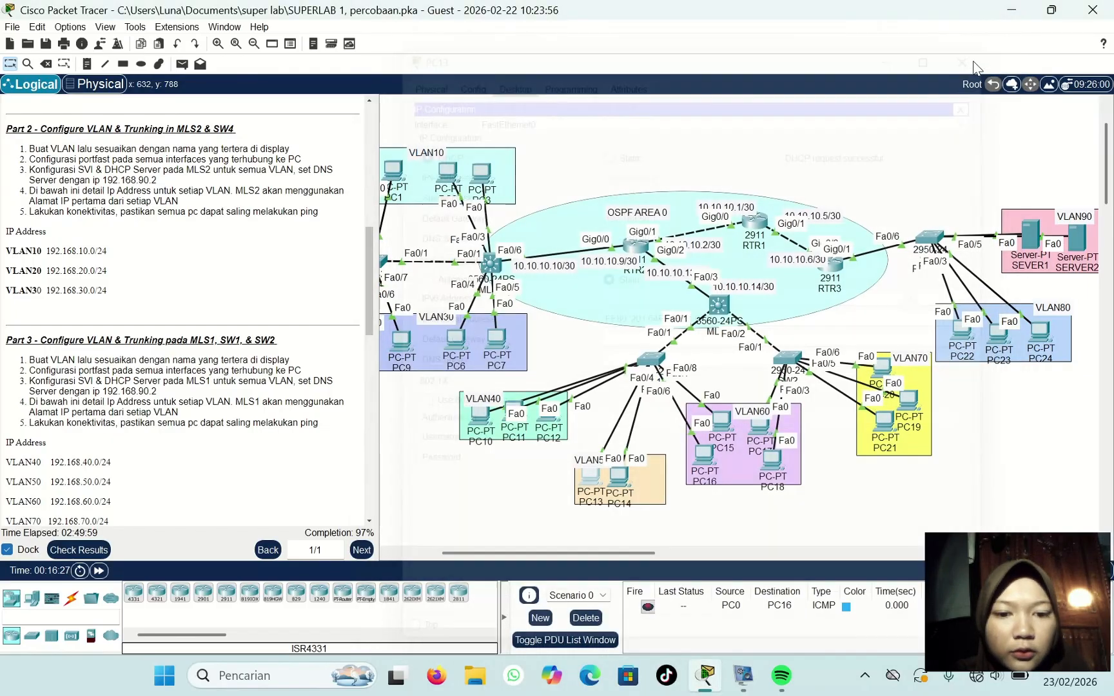
Step: Switch PC16 and PC21 to DHCP, leasing 192.168.60.3 and 192.168.70.4
click(704, 455)
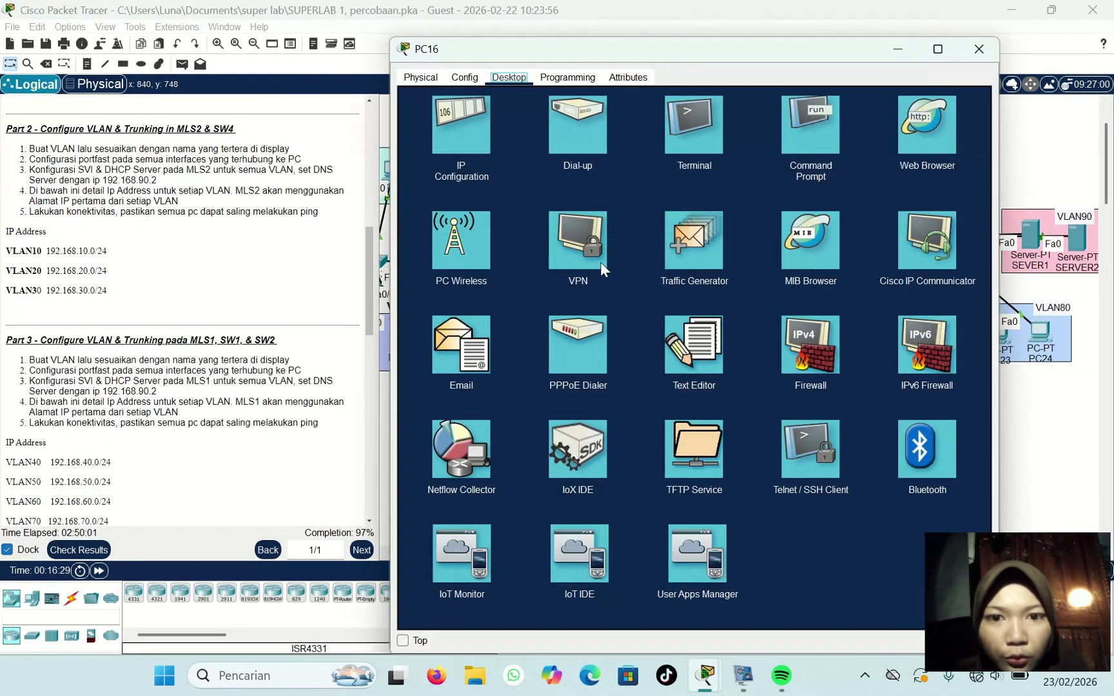
click(473, 152)
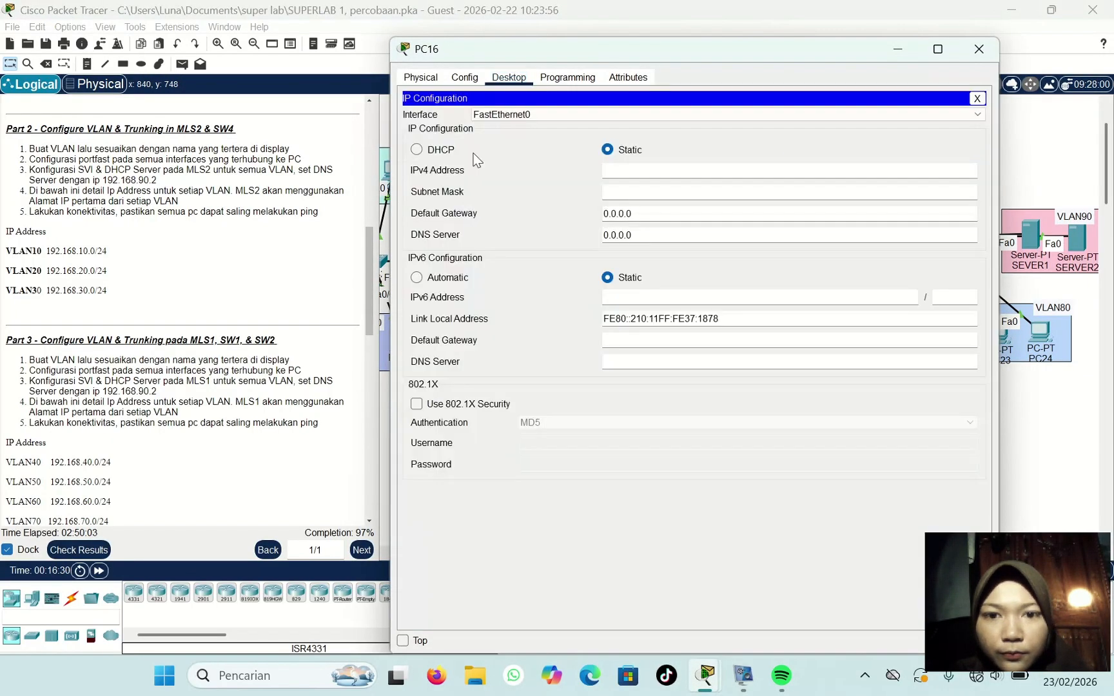
click(421, 153)
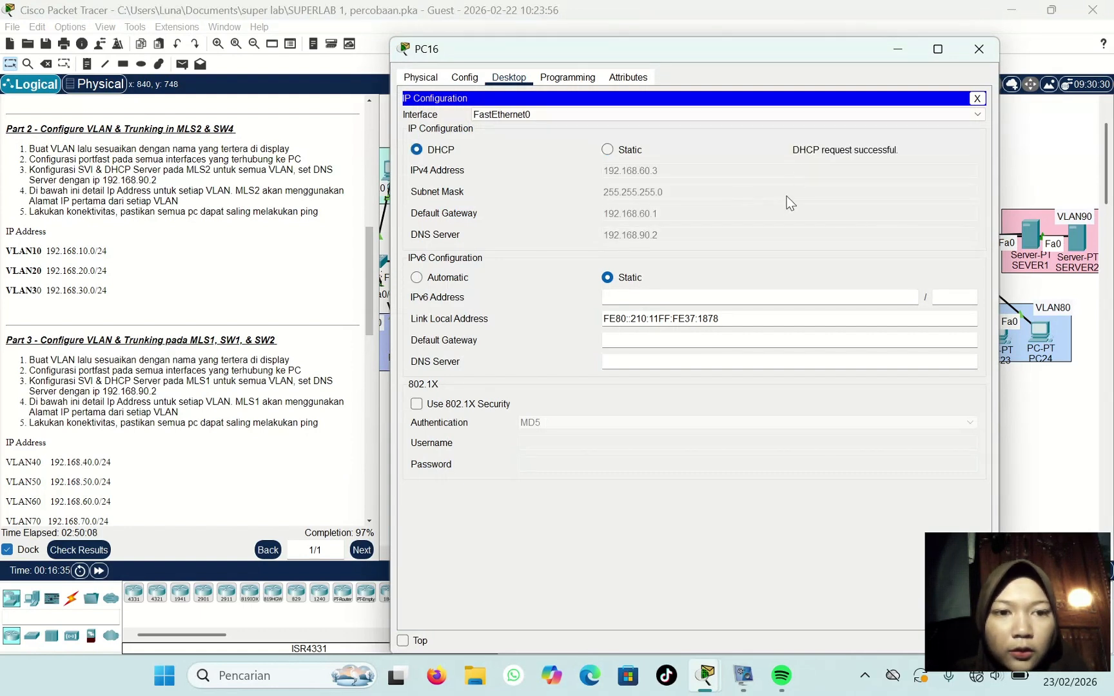
click(990, 46)
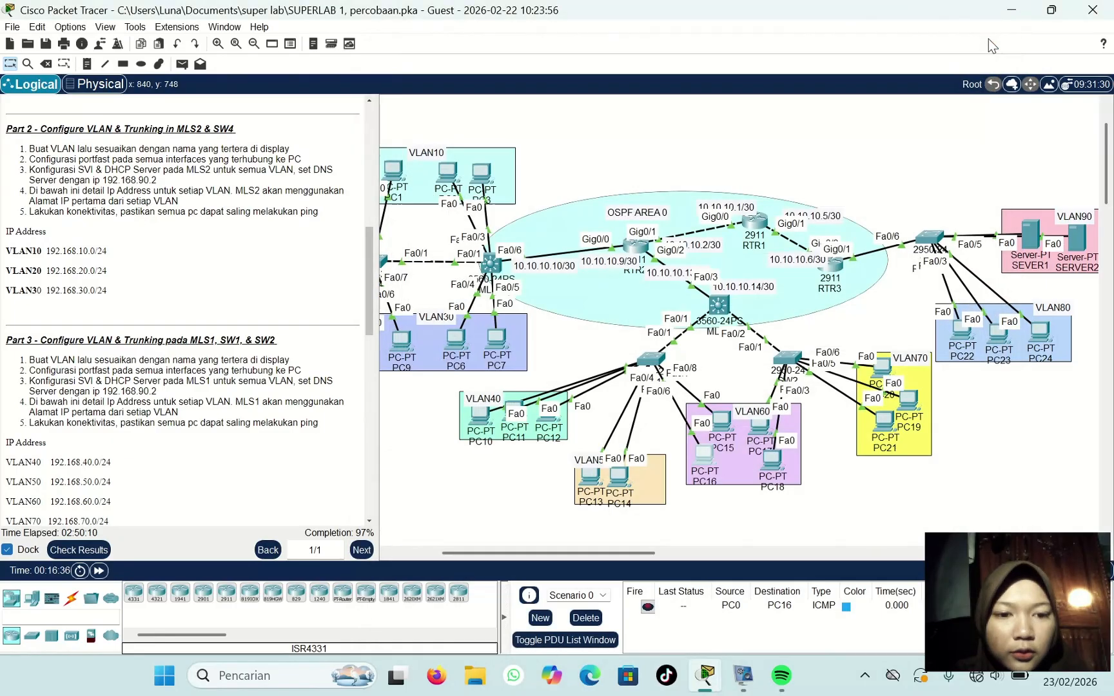
click(889, 424)
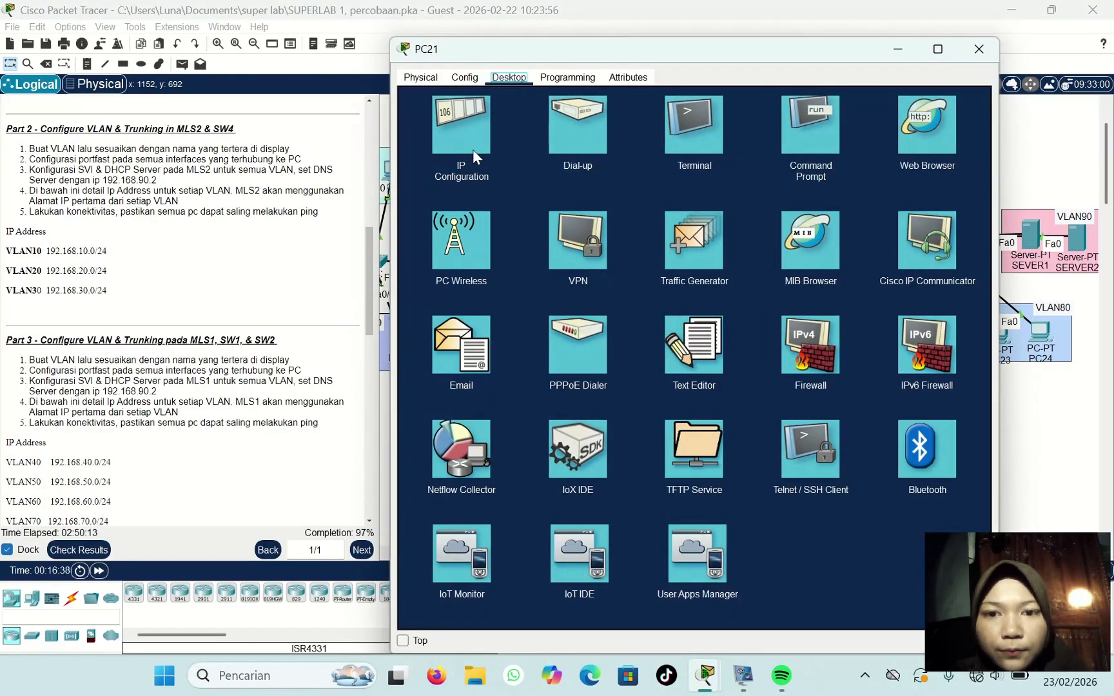
click(473, 149)
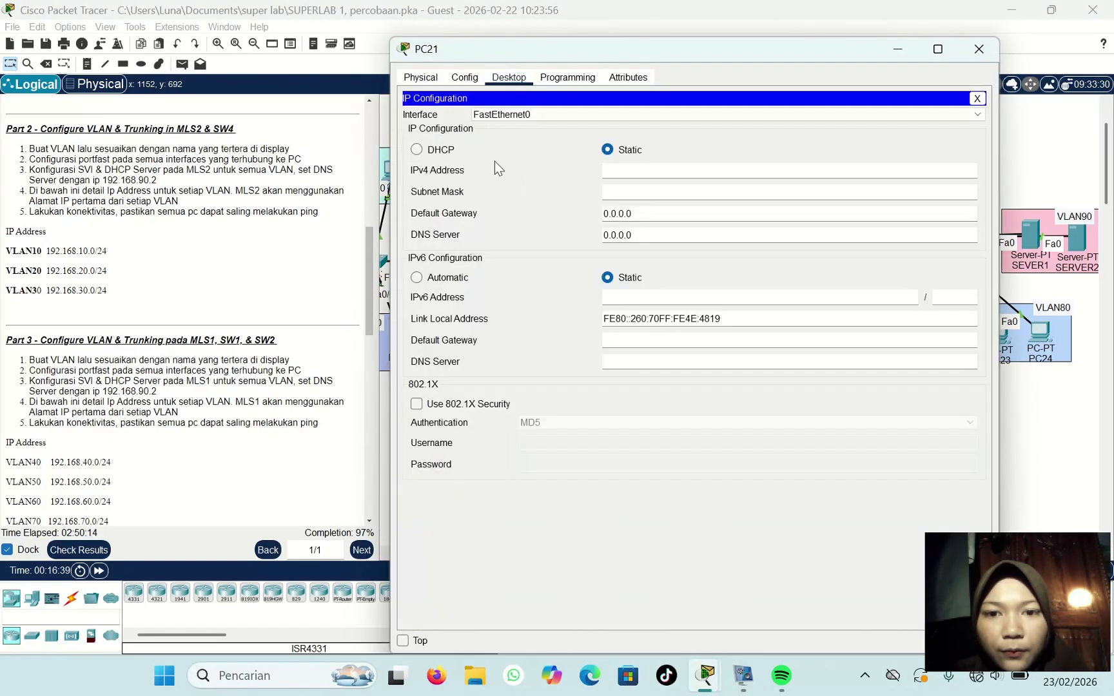
click(417, 151)
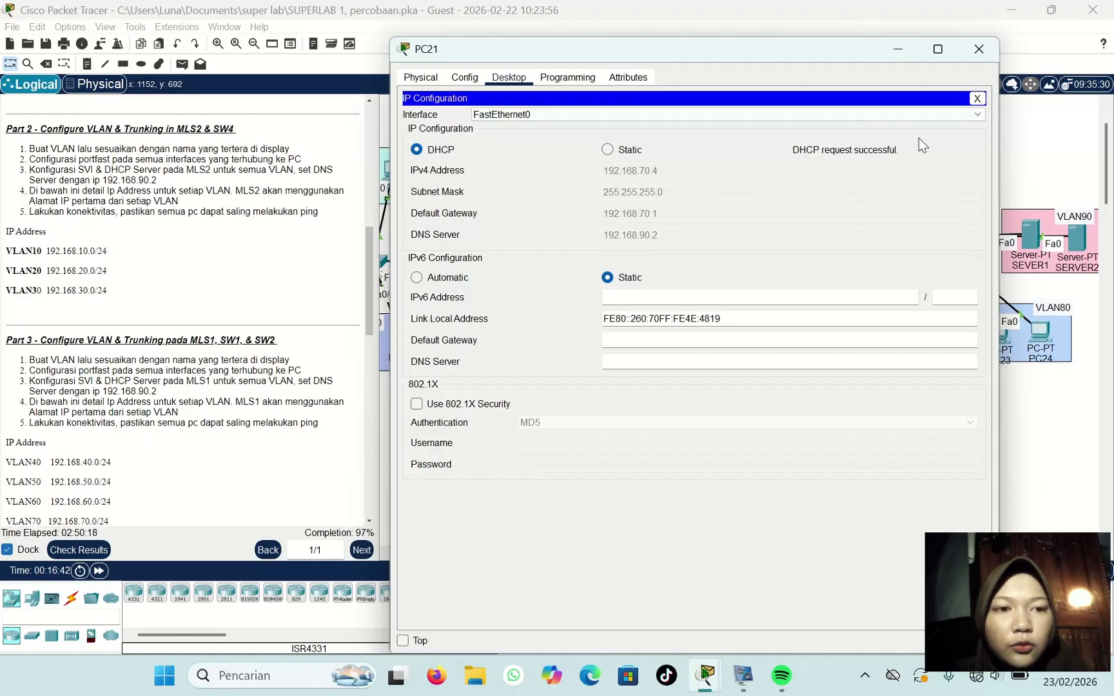
click(973, 40)
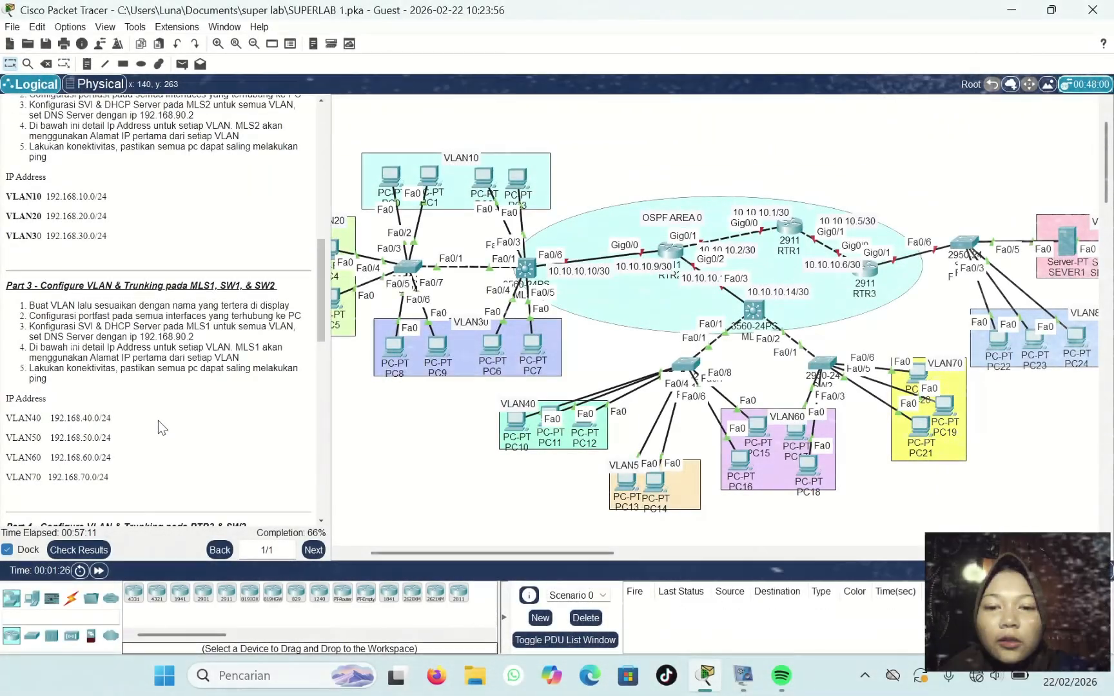
Step: Scroll the task sheet to Part 4 and run ena in SW3's command line
scroll(158, 421, down, 4)
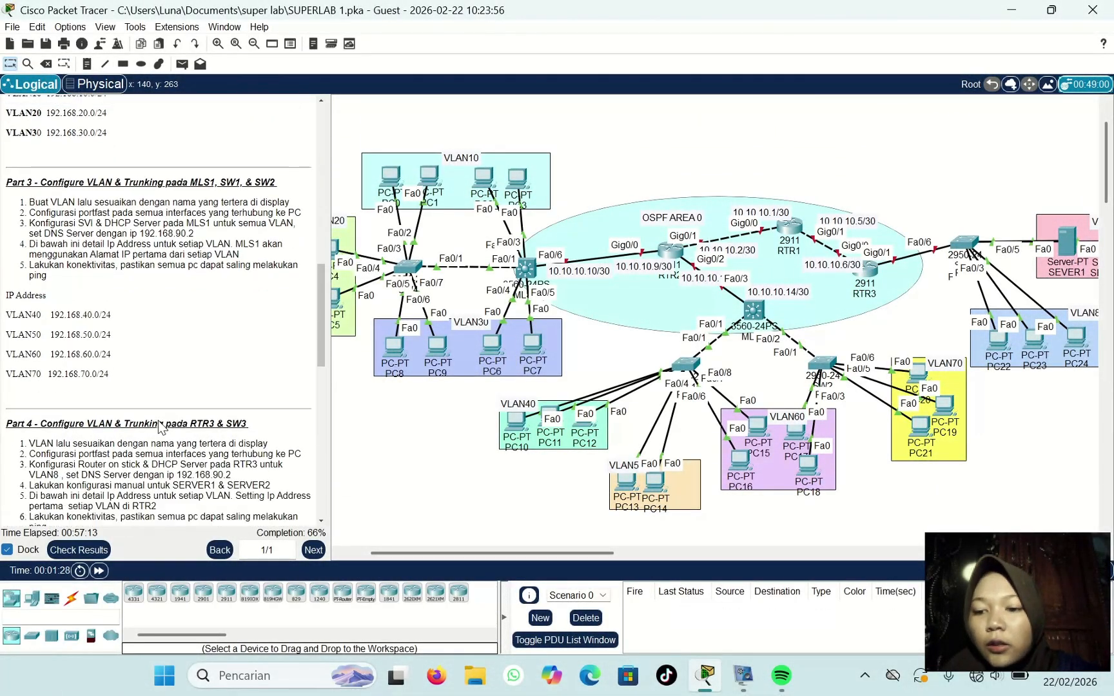
scroll(159, 425, down, 1)
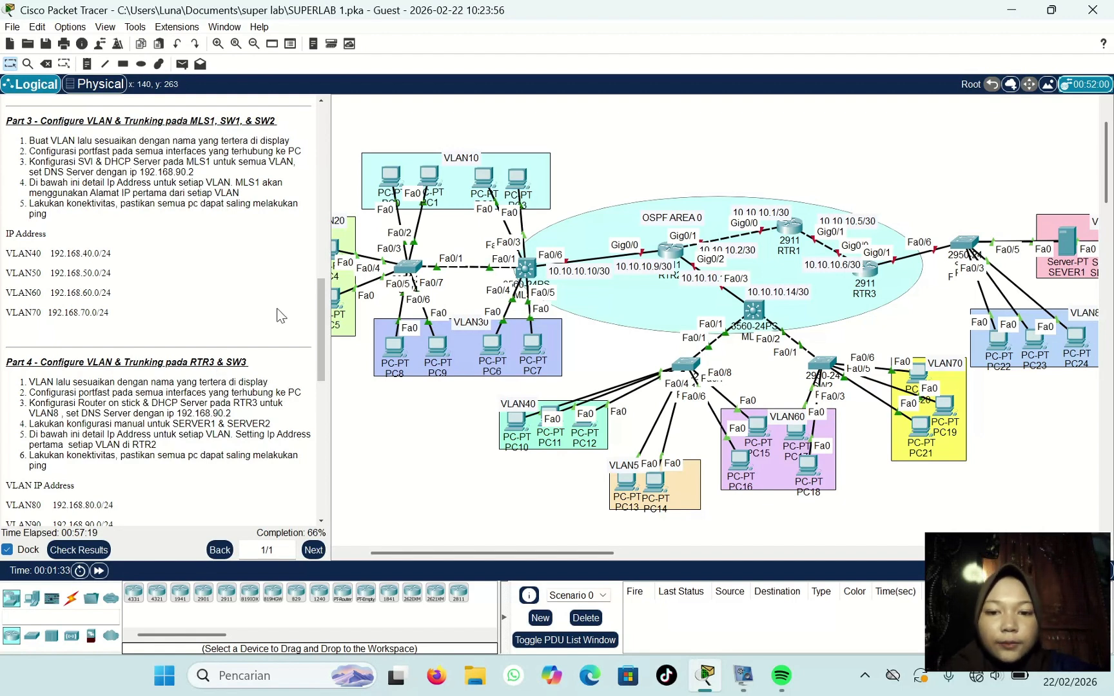
scroll(277, 315, down, 1)
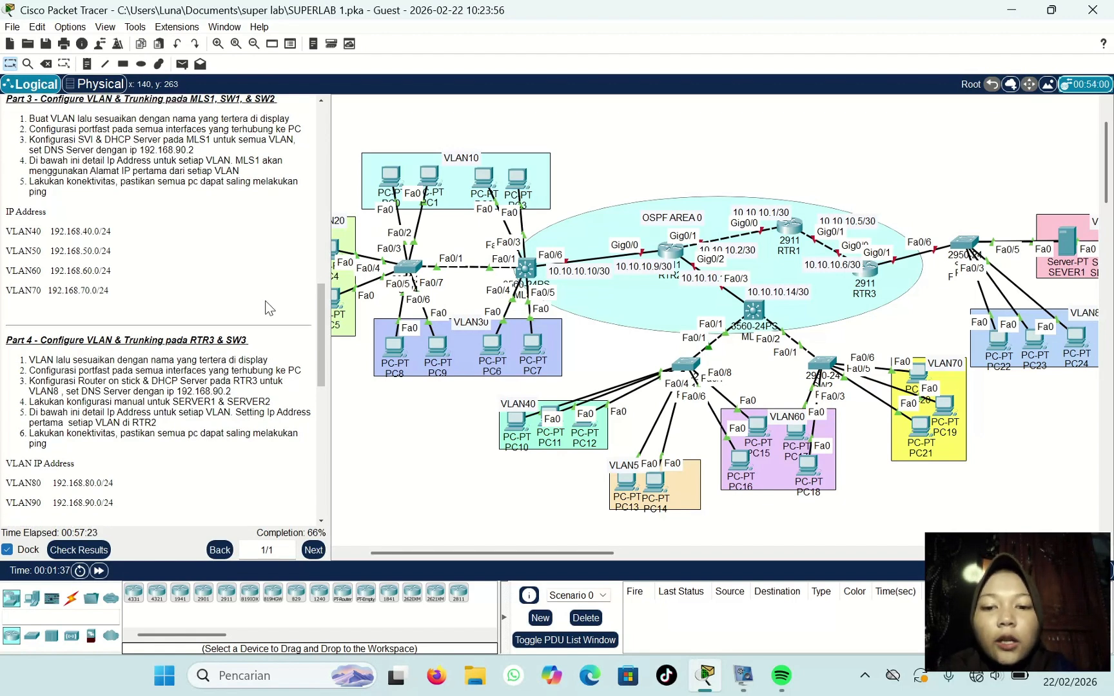
click(684, 365)
text(ena)
key(Return)
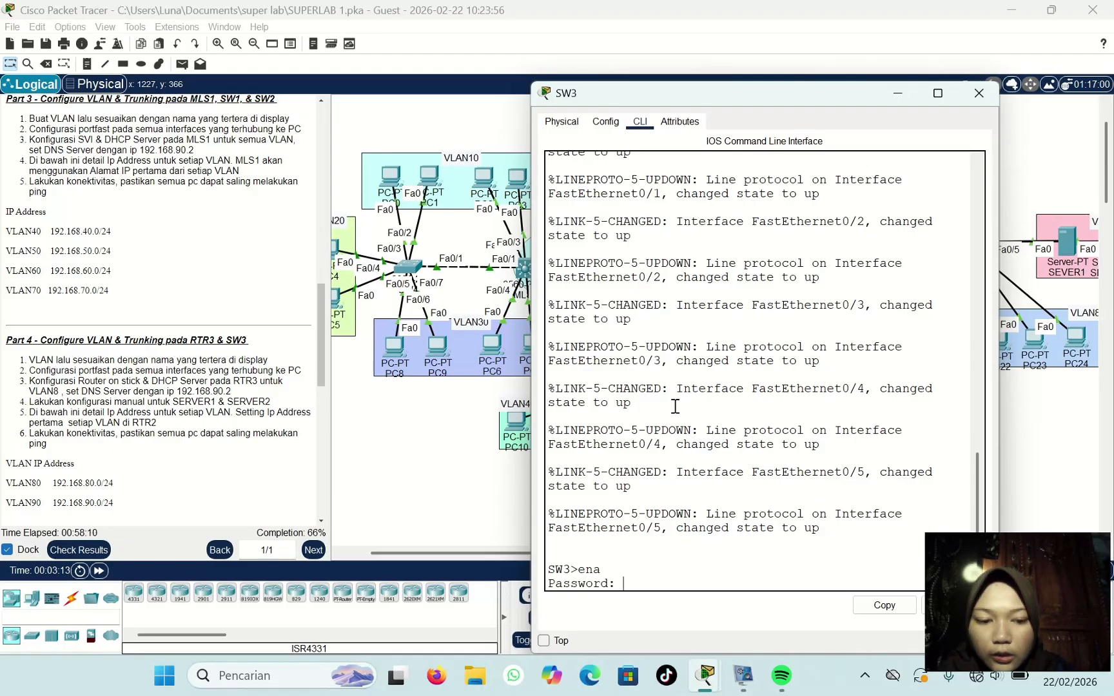
Step: Submit SW3's privileged password and enter global configuration mode with conf t
key(Return)
text(conf t)
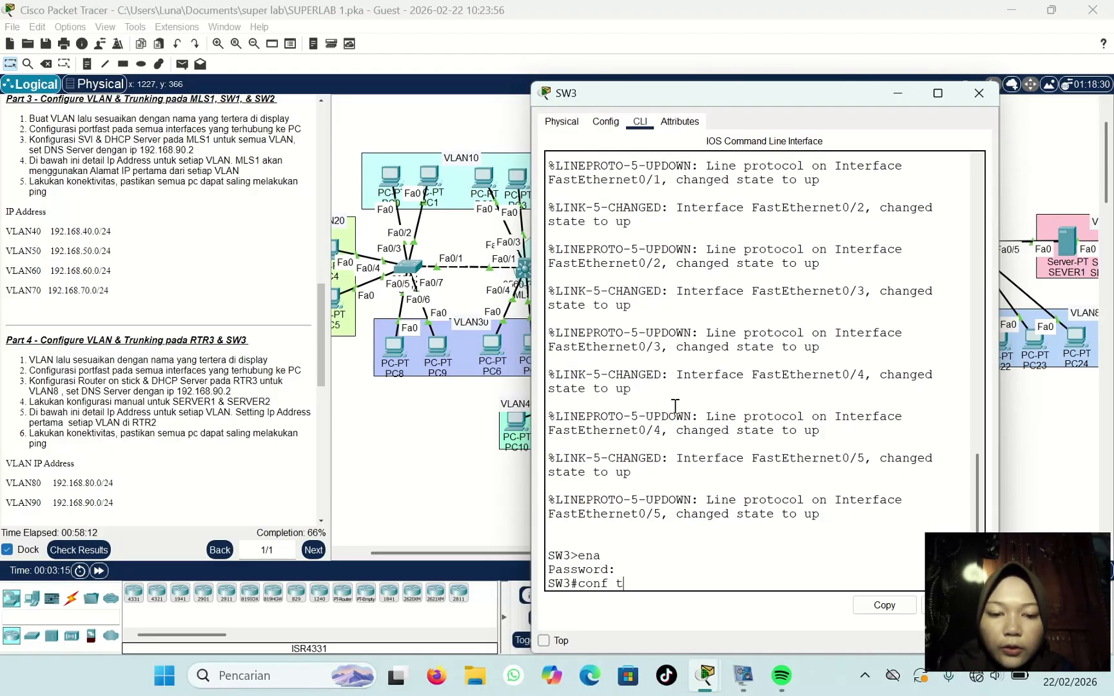
key(Return)
drag(577, 97, 299, 83)
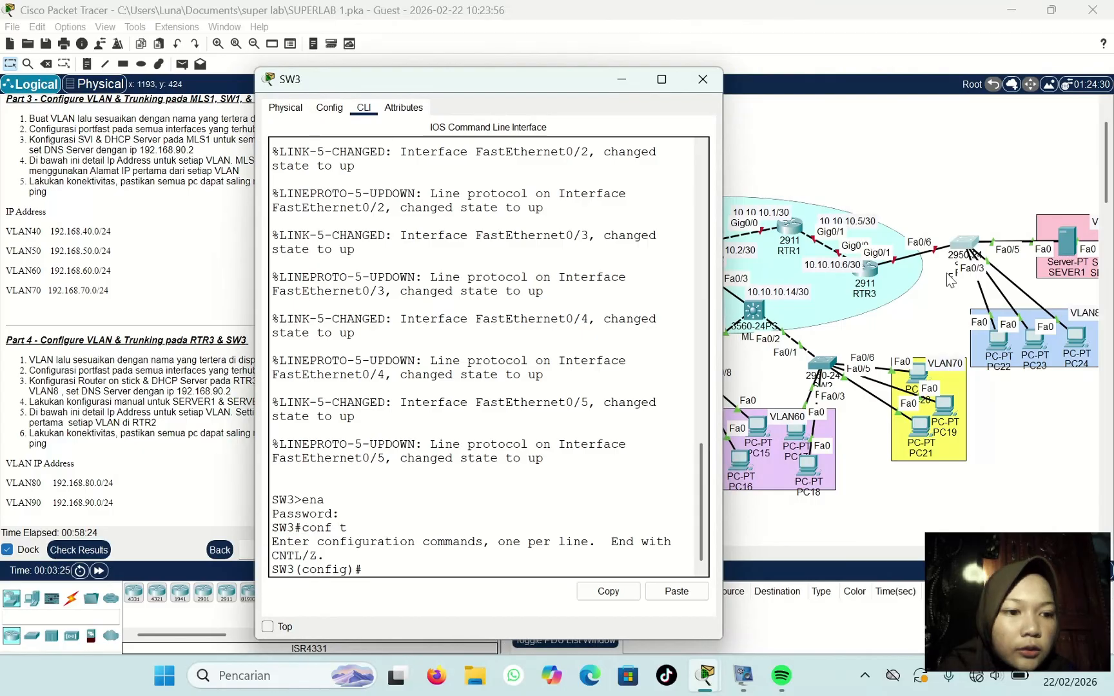
scroll(900, 281, right, 5)
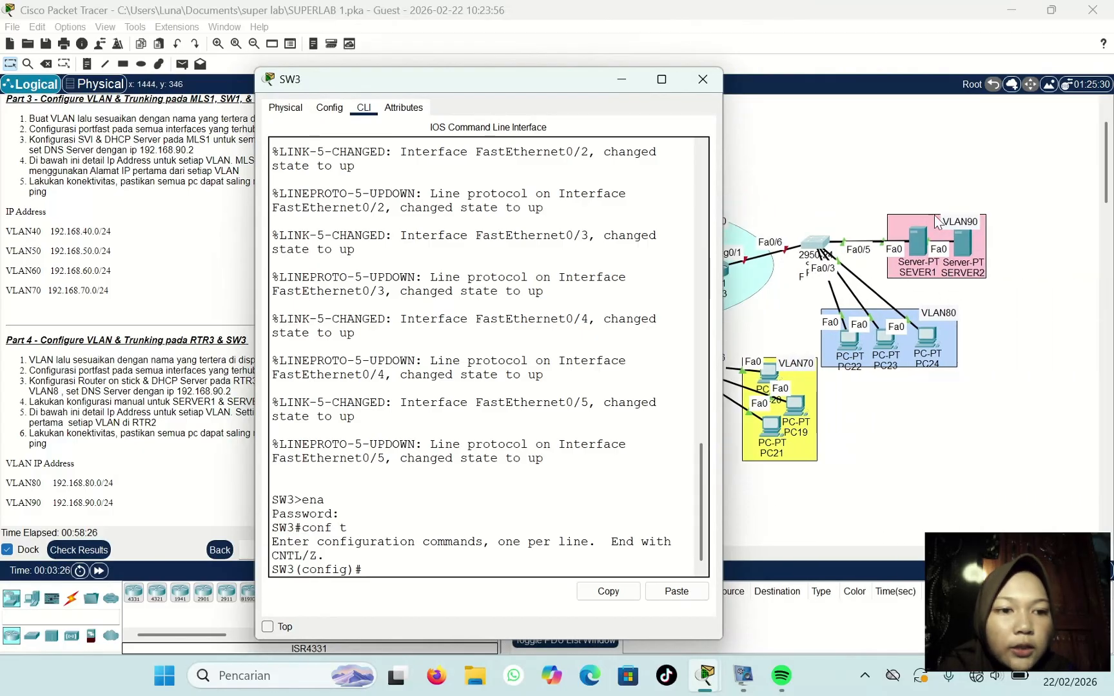
drag(377, 81, 693, 44)
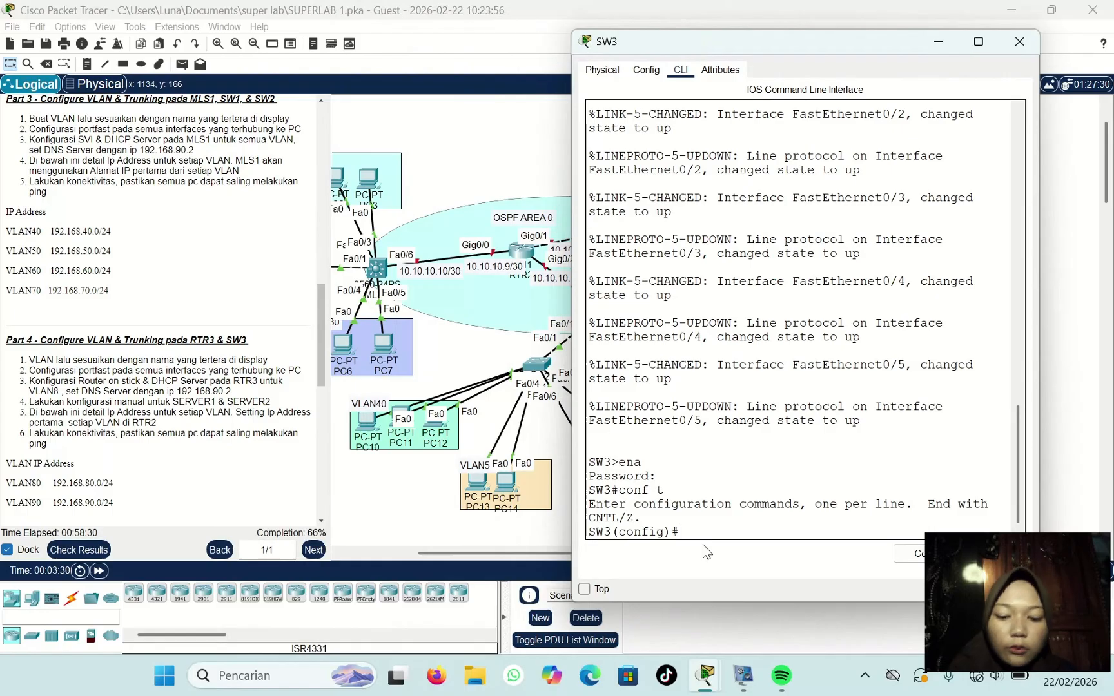
Step: Create VLAN 80 named VLAN80 and VLAN 90 named VLAN90, then exit
text(lan)
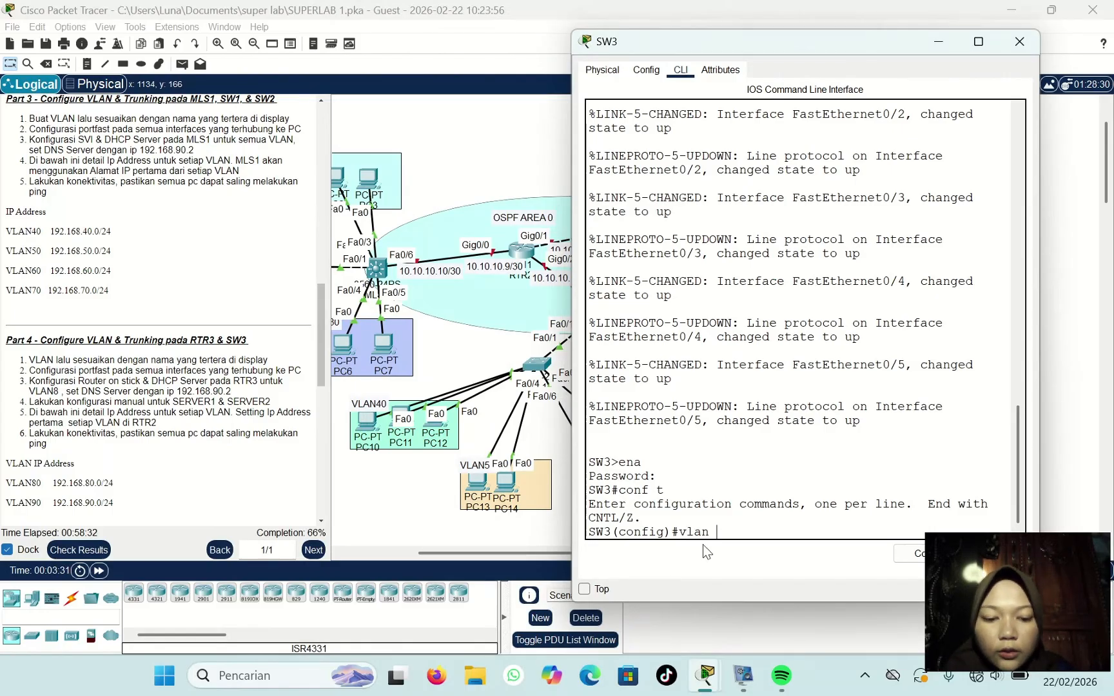
text( 80)
key(Return)
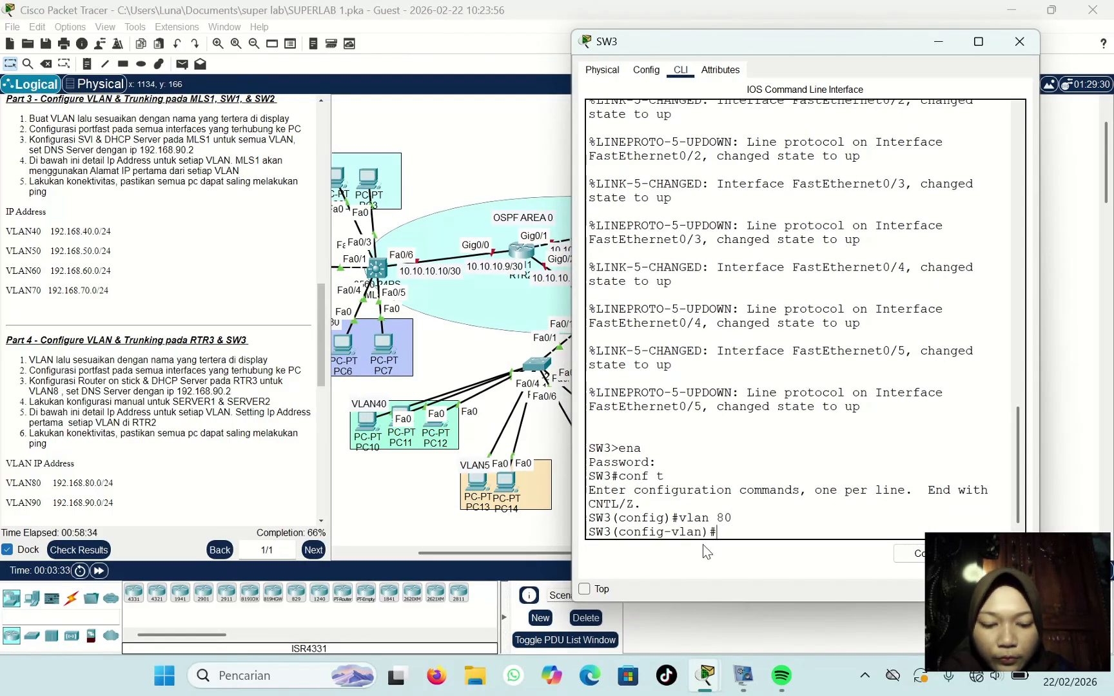
text(name)
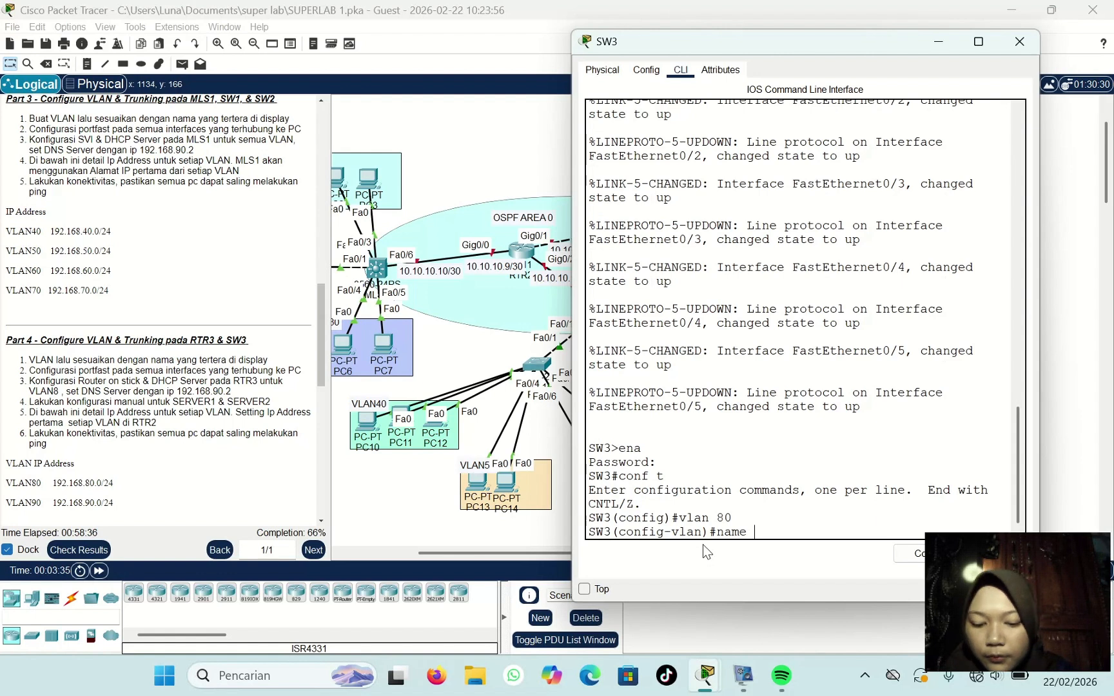
text( VLAN)
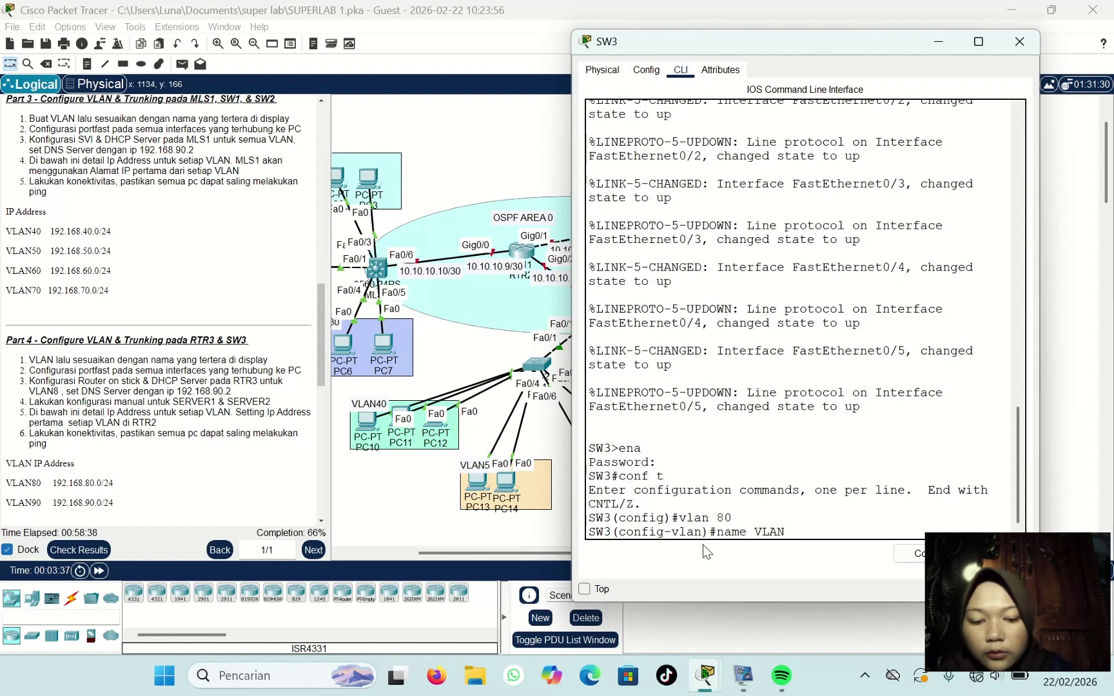
text(80)
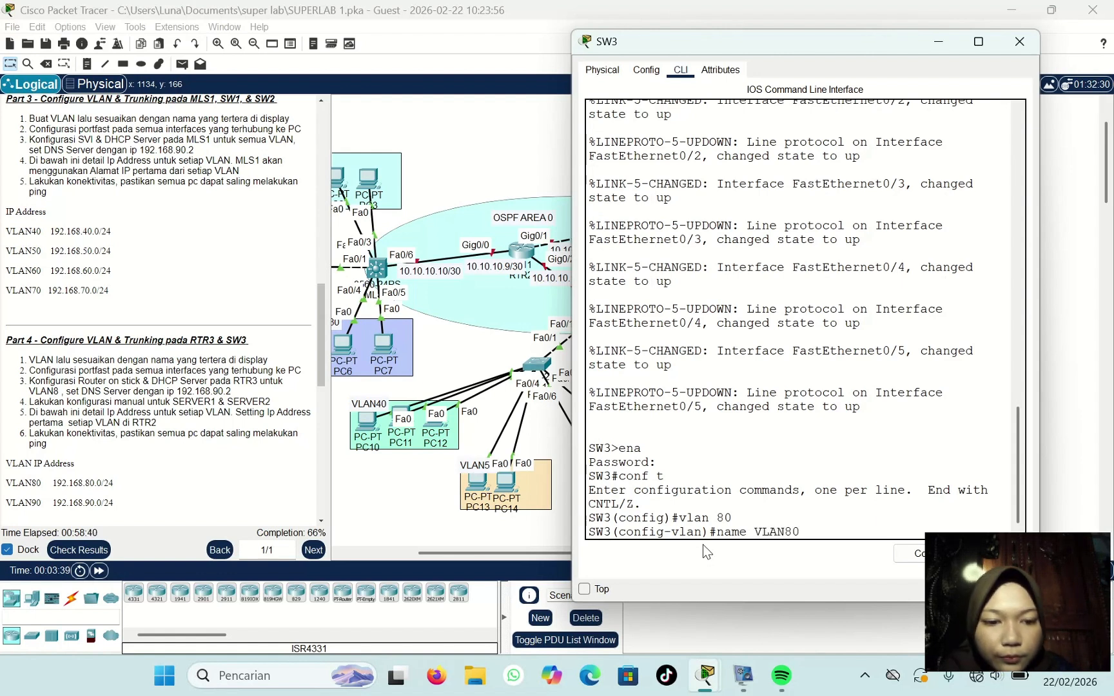
key(Return)
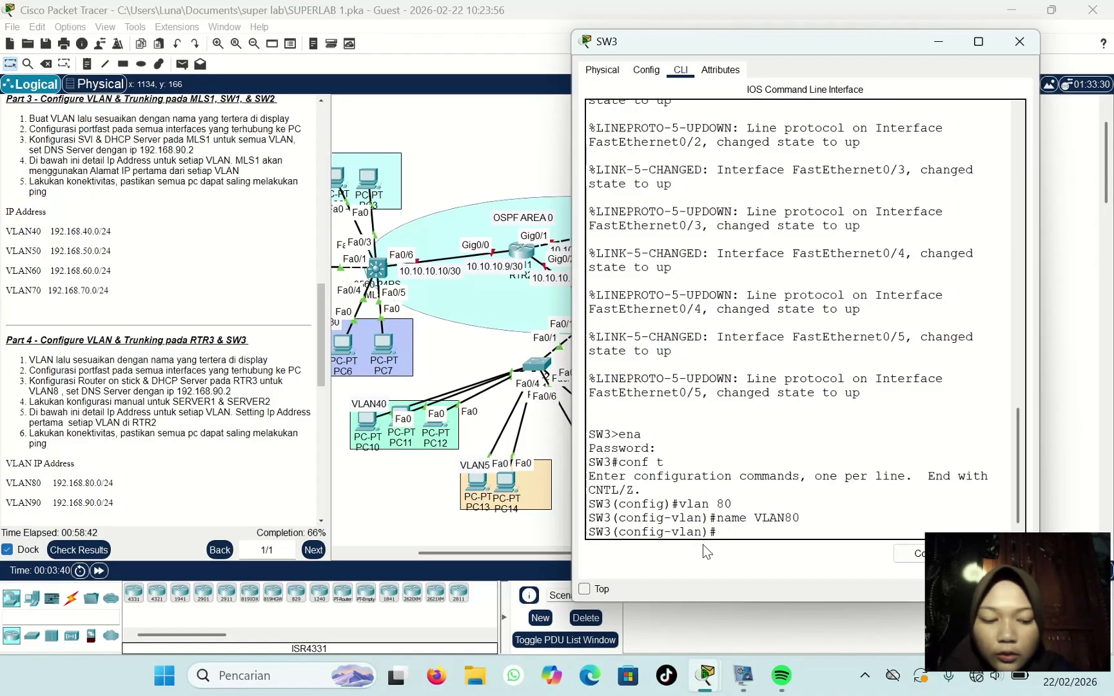
key(Up)
key(Up)
key(BackSpace)
key(BackSpace)
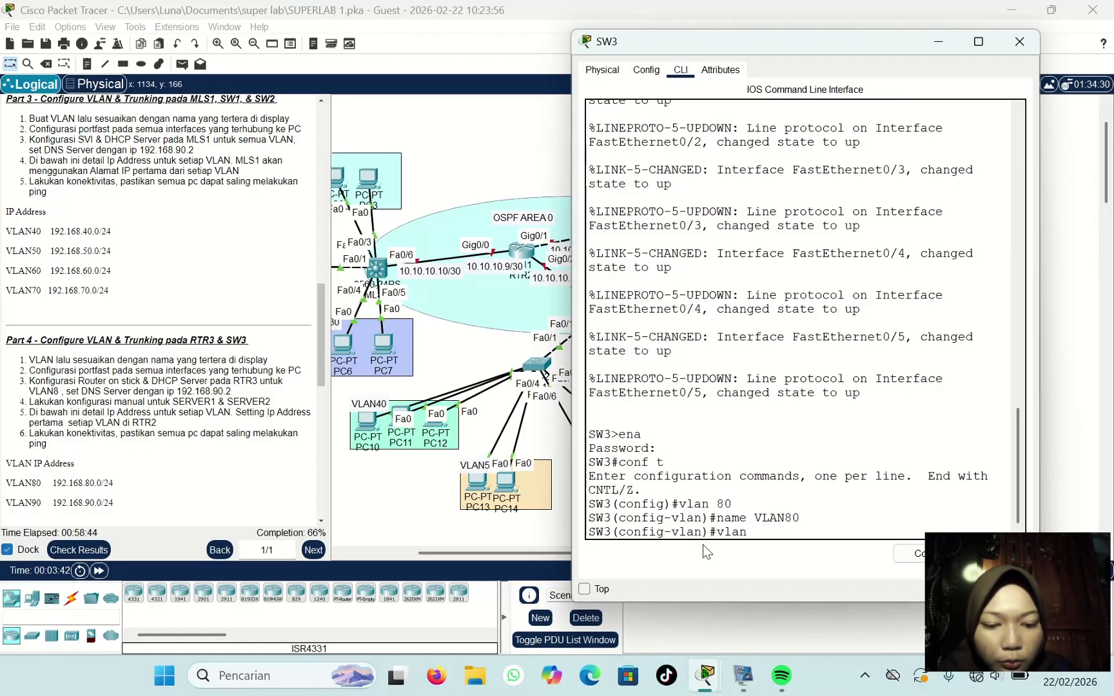
text(90)
key(Return)
key(Up)
key(Up)
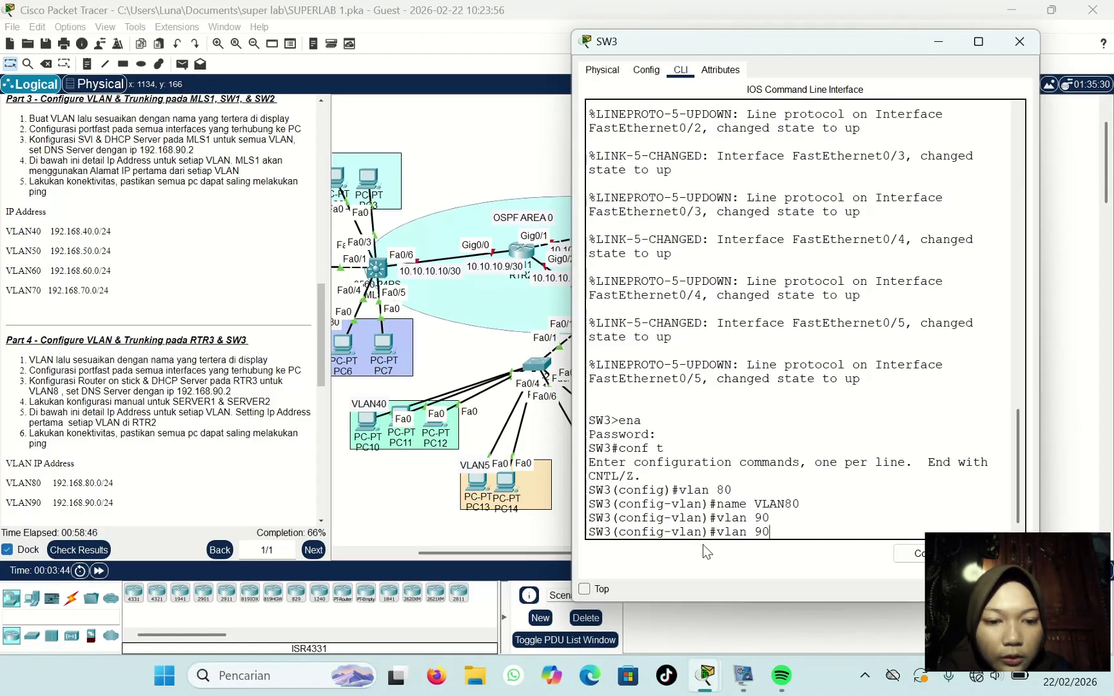
key(BackSpace)
key(BackSpace)
text(90)
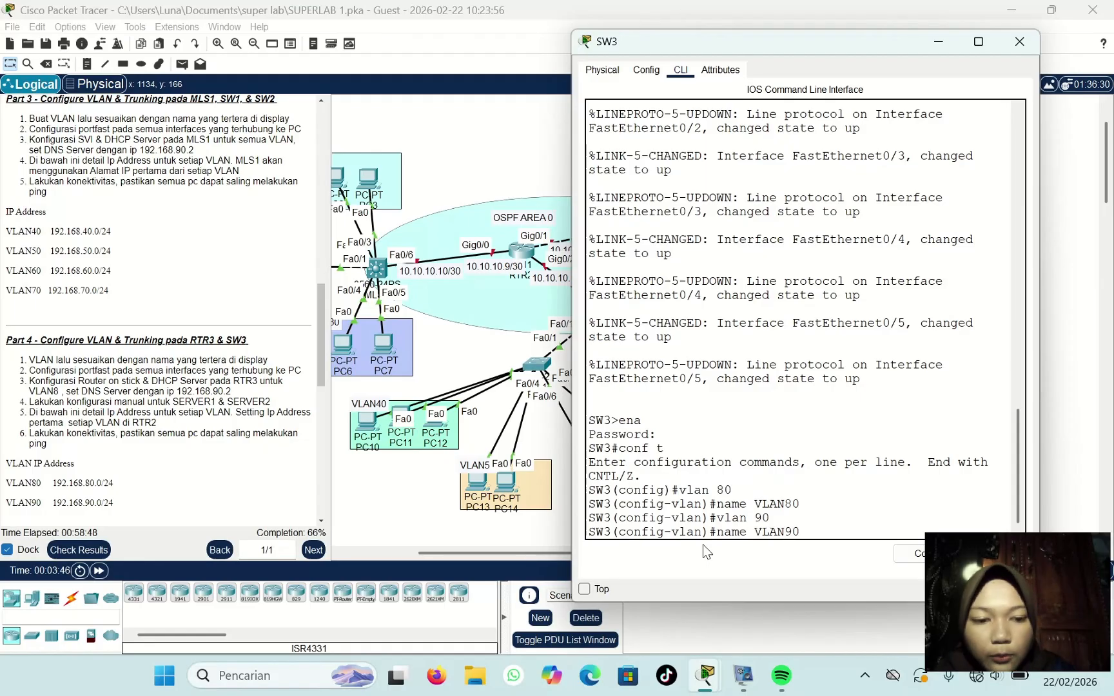
key(Return)
text(exit)
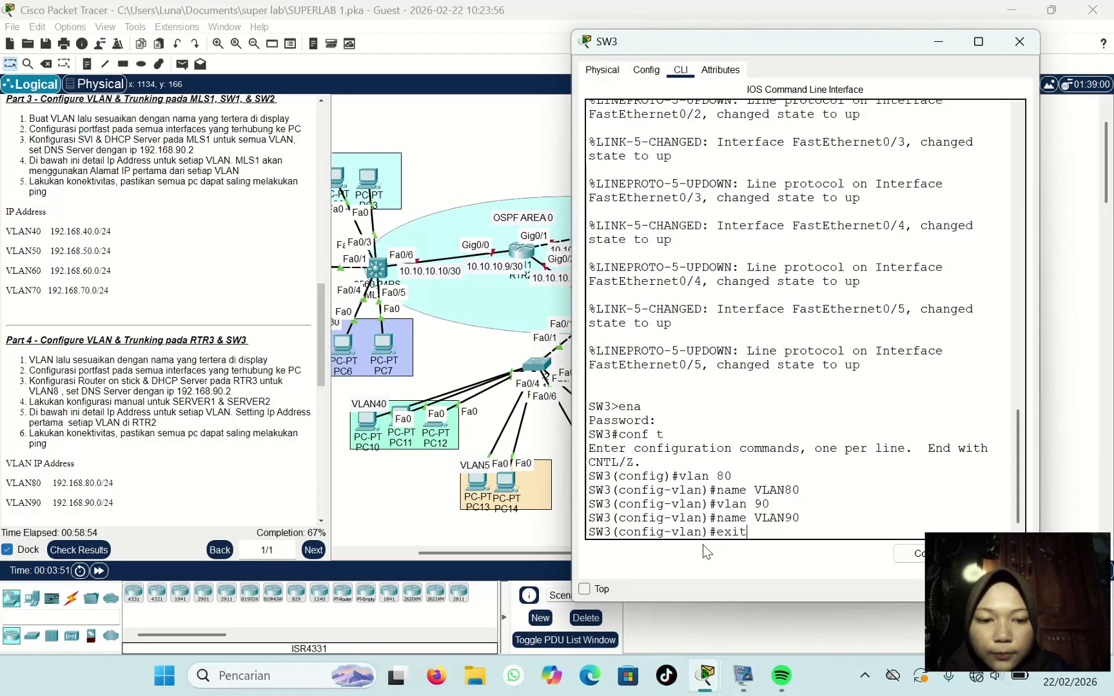
key(Return)
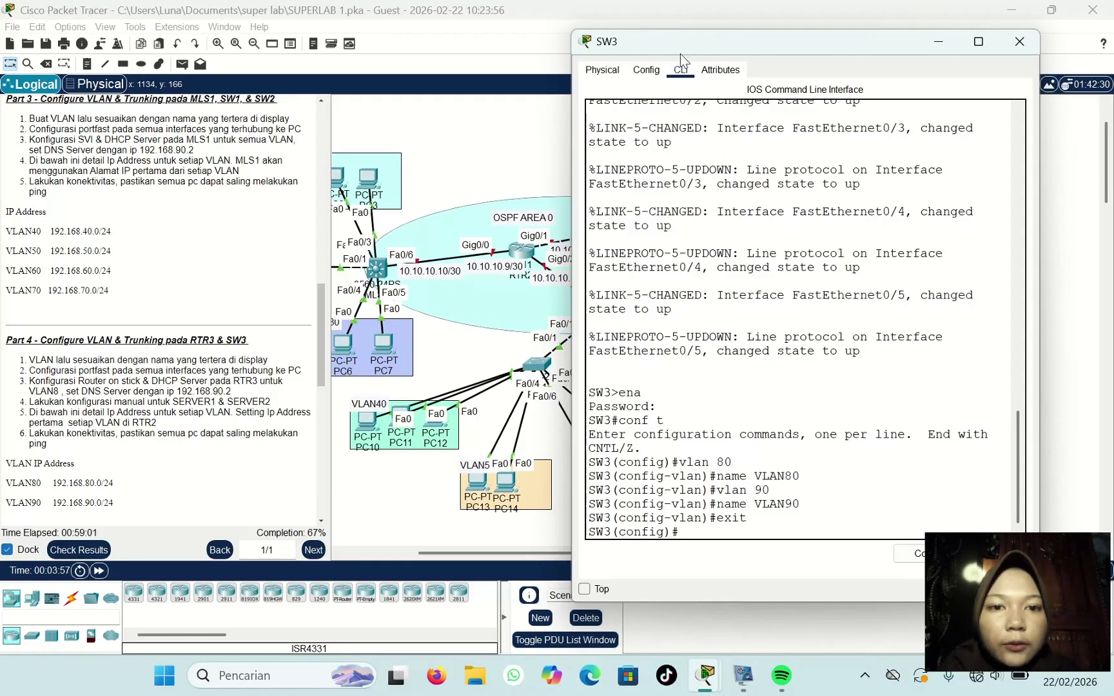
Step: Check the topology for the servers' switch ports and reopen SW3's command line
drag(680, 53, 359, 59)
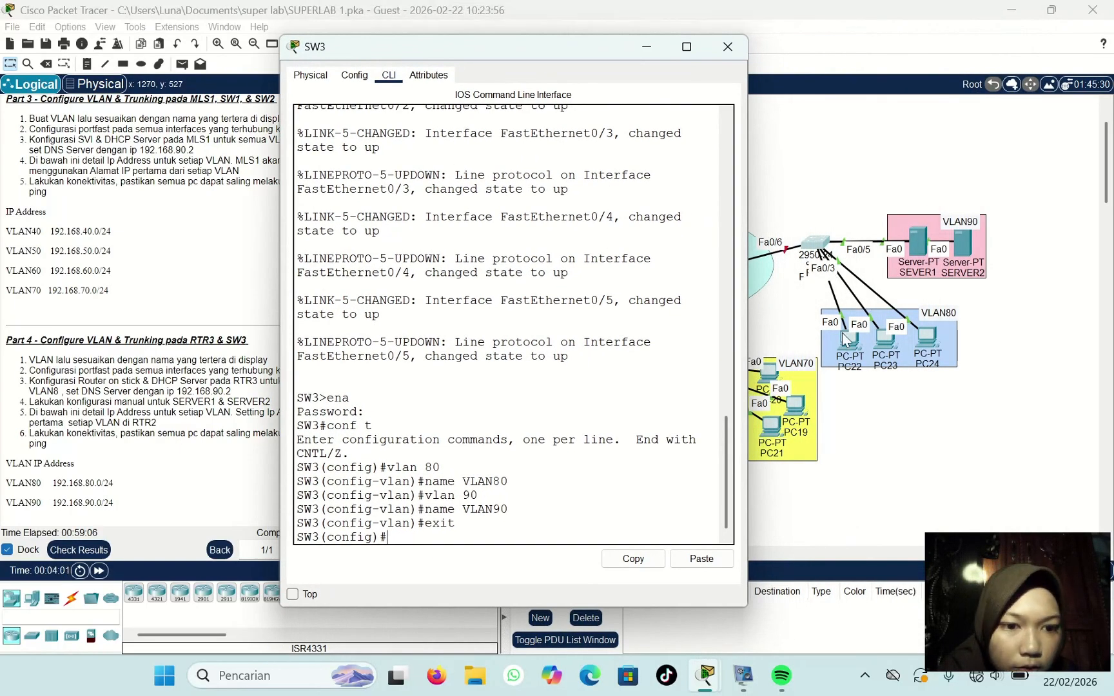
click(821, 328)
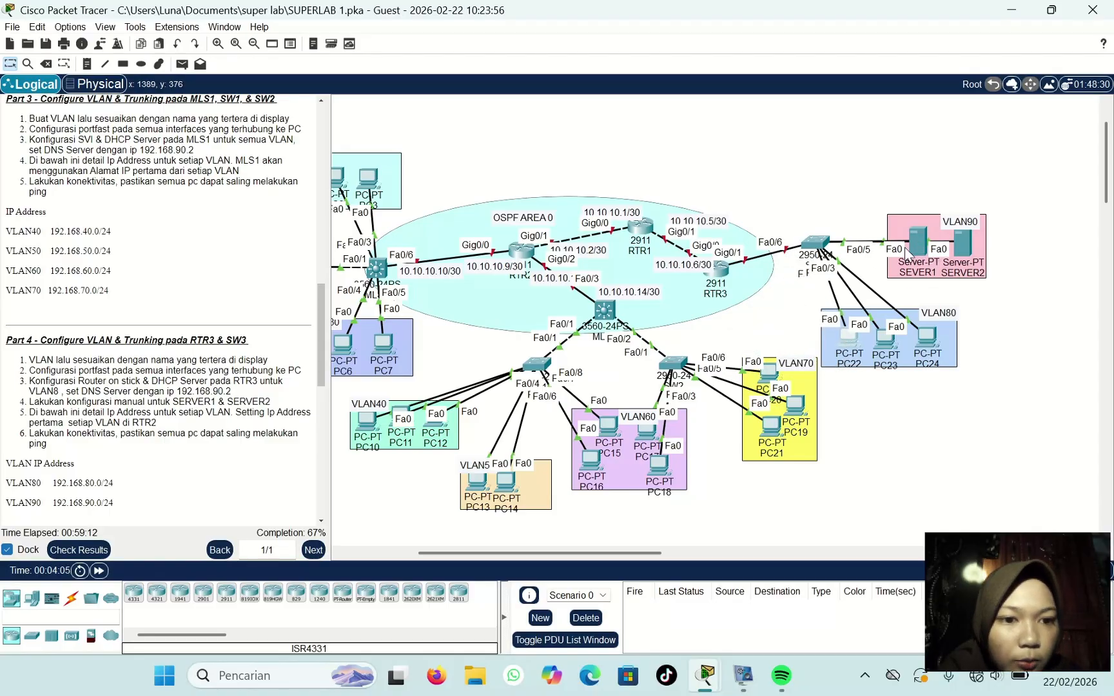
mouse_move(900, 248)
mouse_down()
mouse_move(903, 175)
mouse_move(921, 243)
mouse_up()
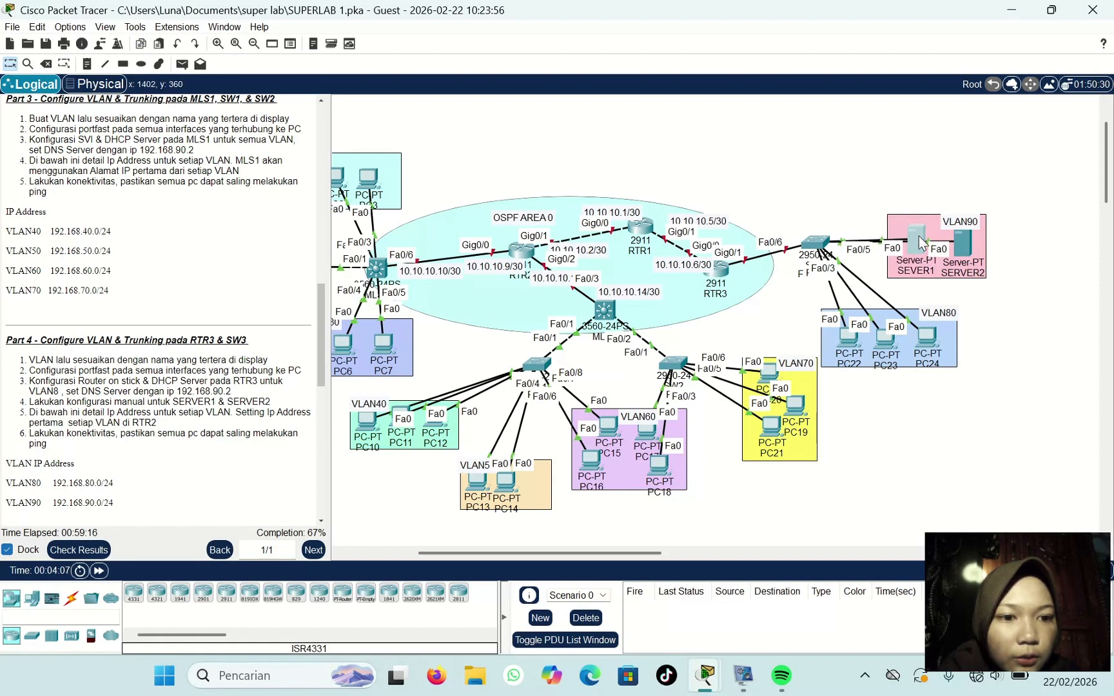
click(816, 242)
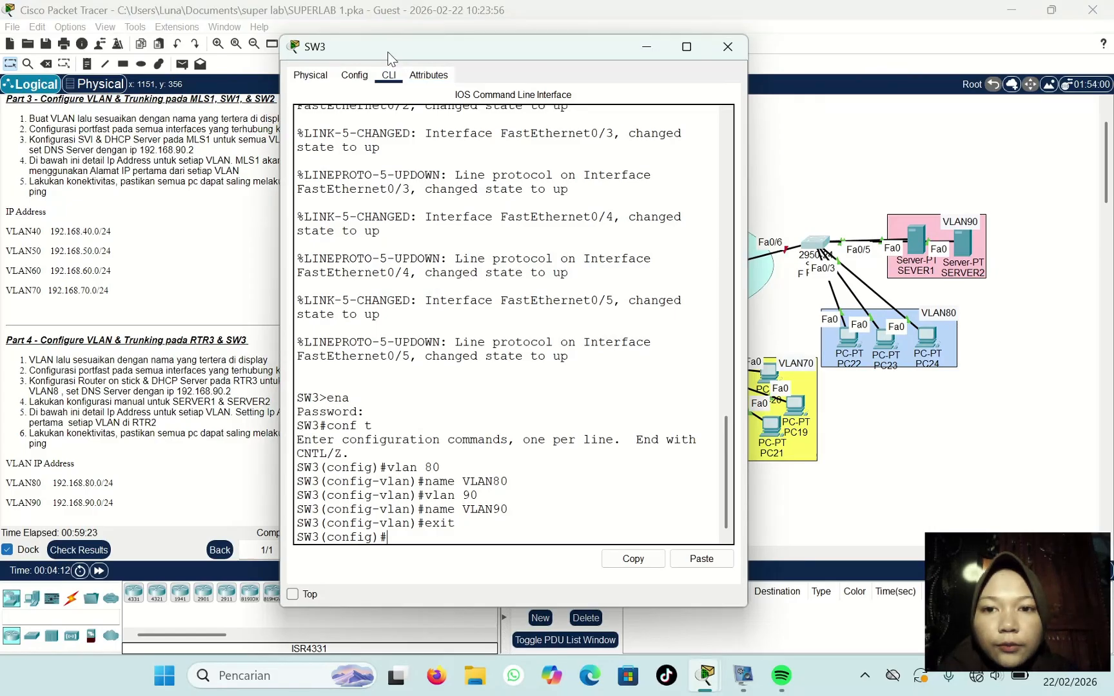
drag(388, 52, 649, 31)
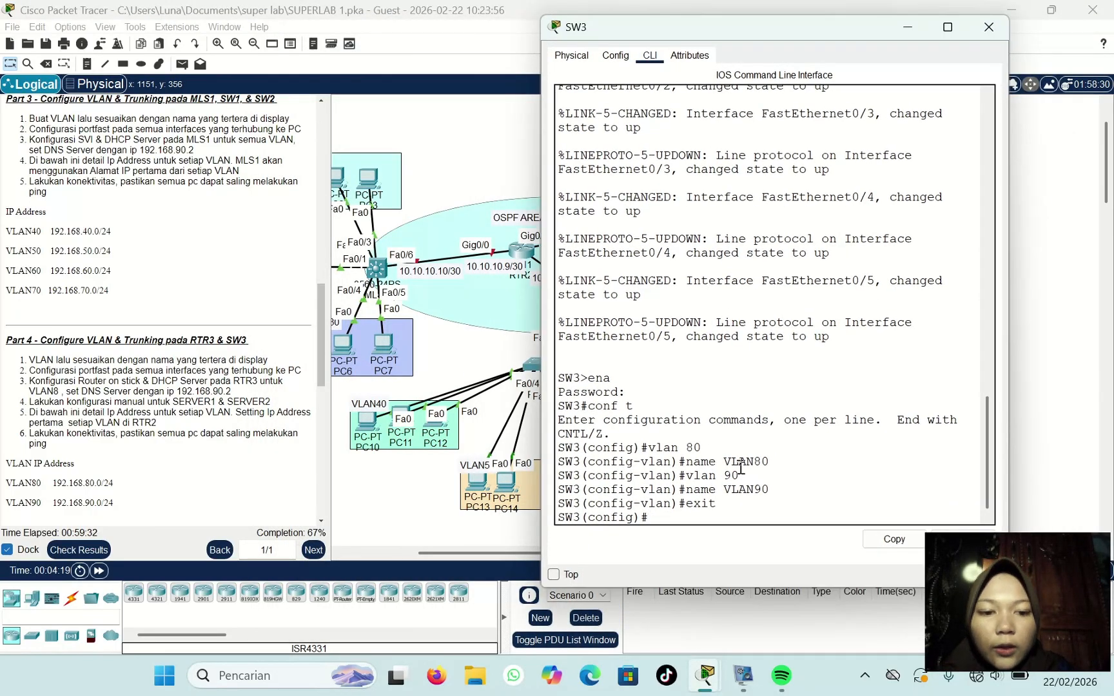
Step: Make SW3 ports Fa0/1–3 access ports in VLAN 80 with PortFast enabled
text(int)
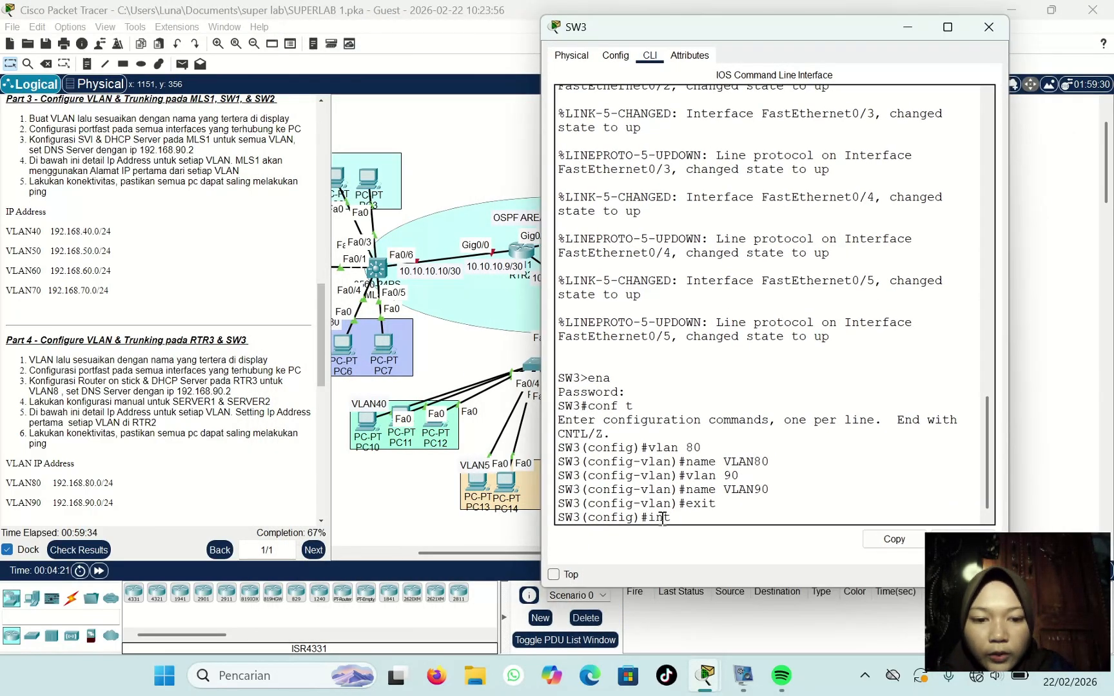
text( r )
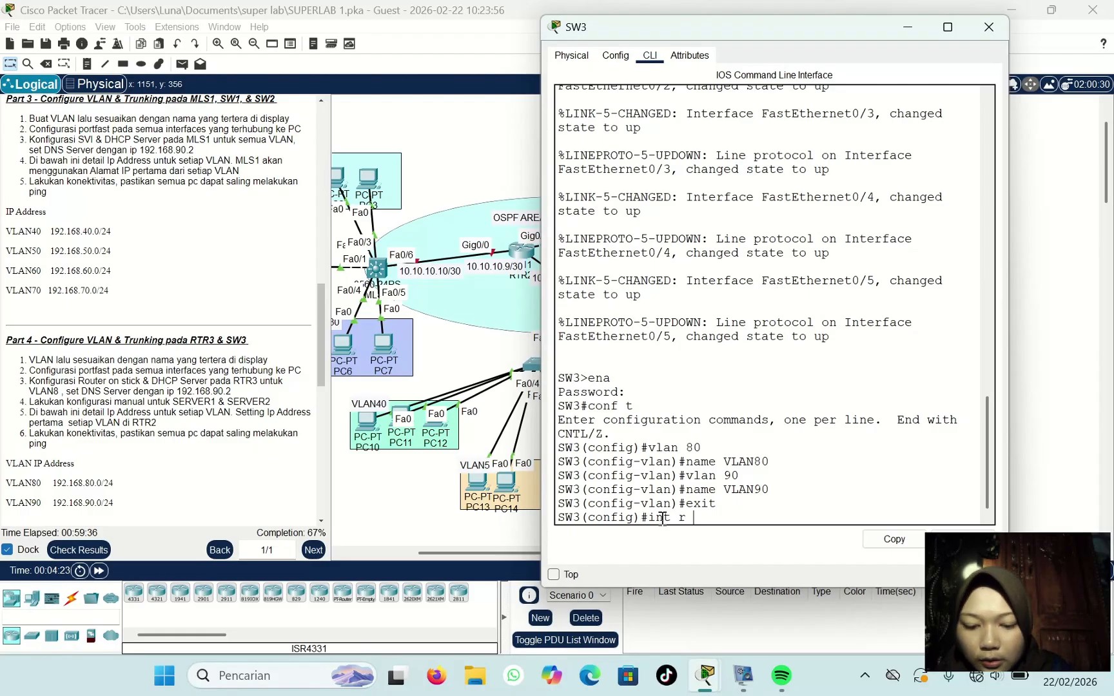
text(fa0/1)
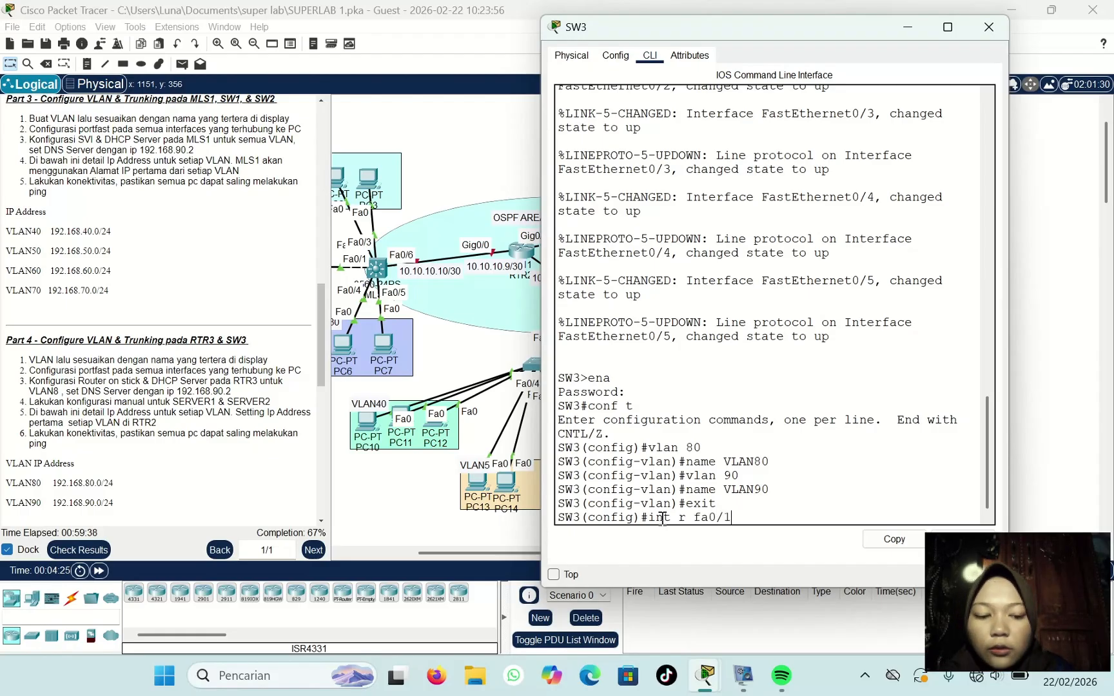
text(-3)
key(Return)
text(sw )
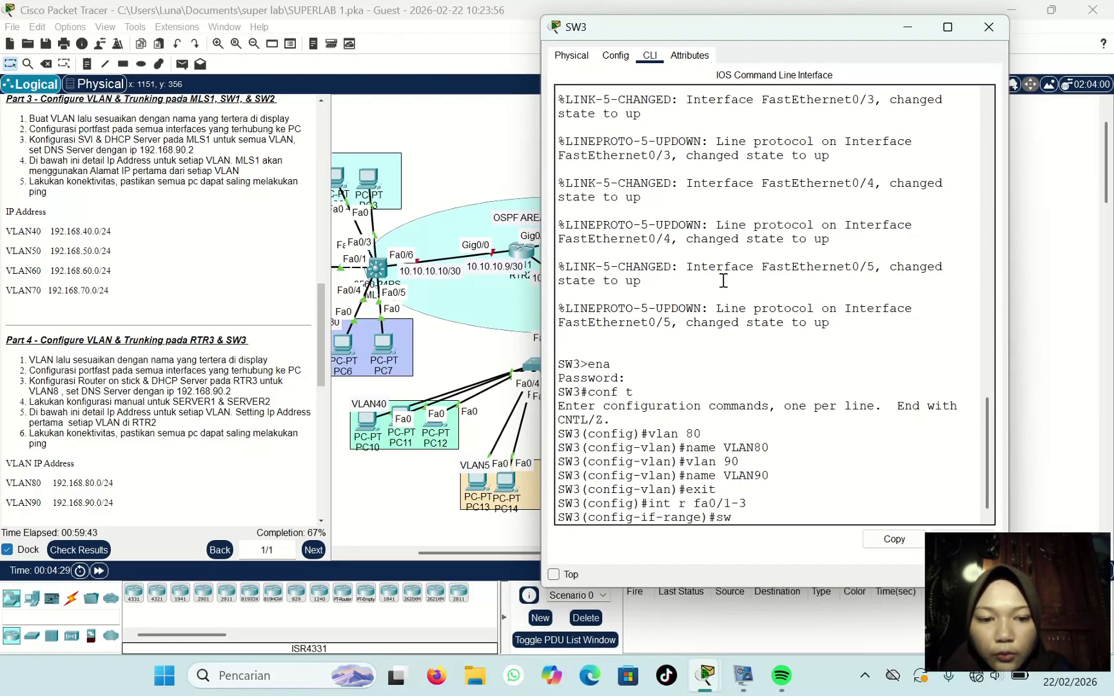
text(mode ac)
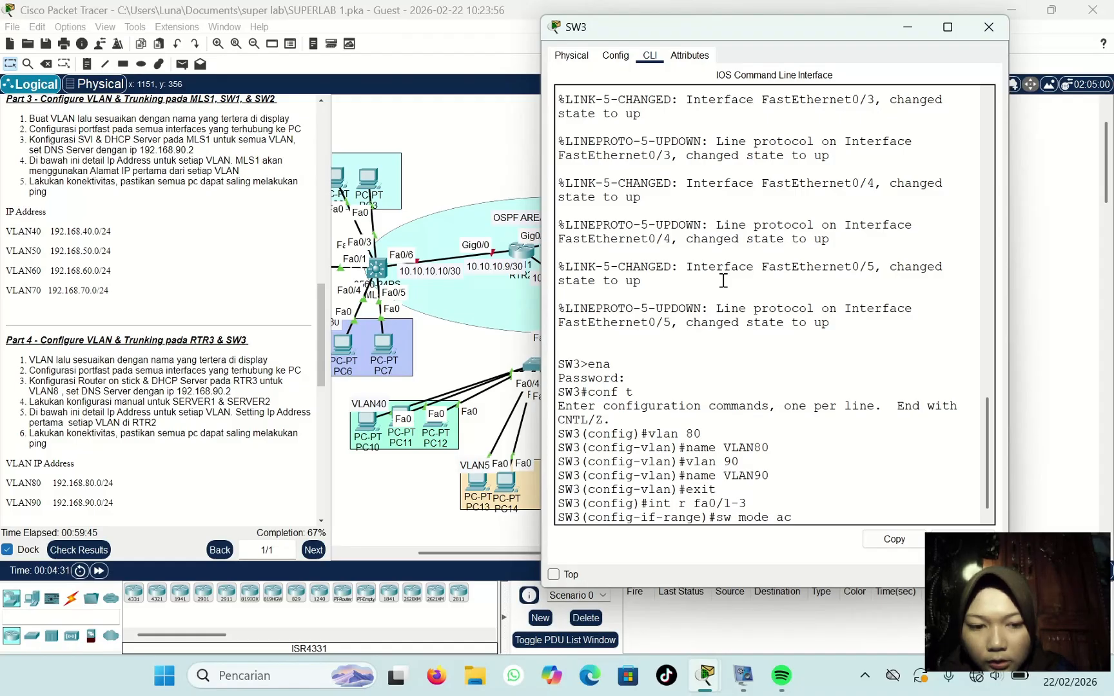
text(c)
key(Return)
text(sw)
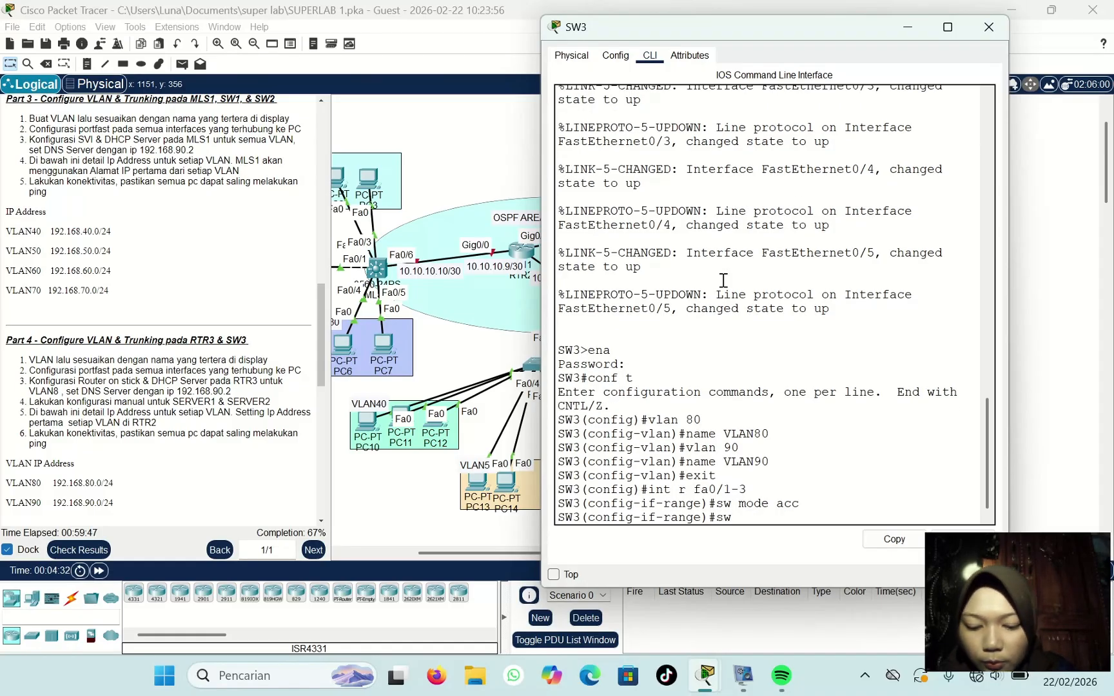
text( acc vlan )
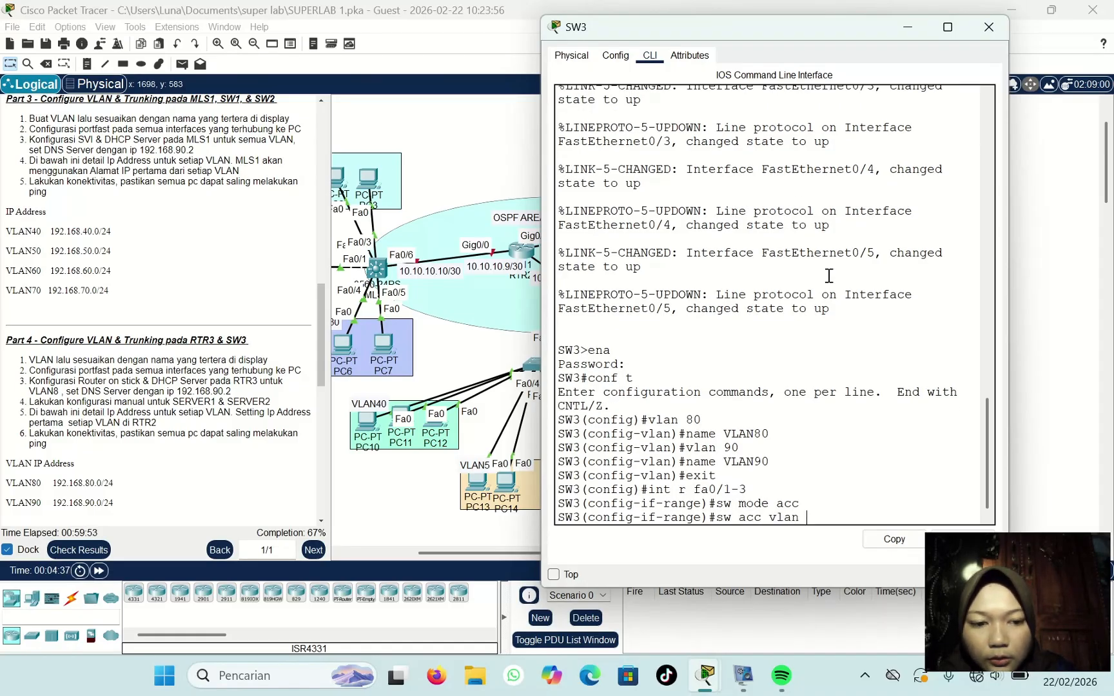
text(80)
key(Return)
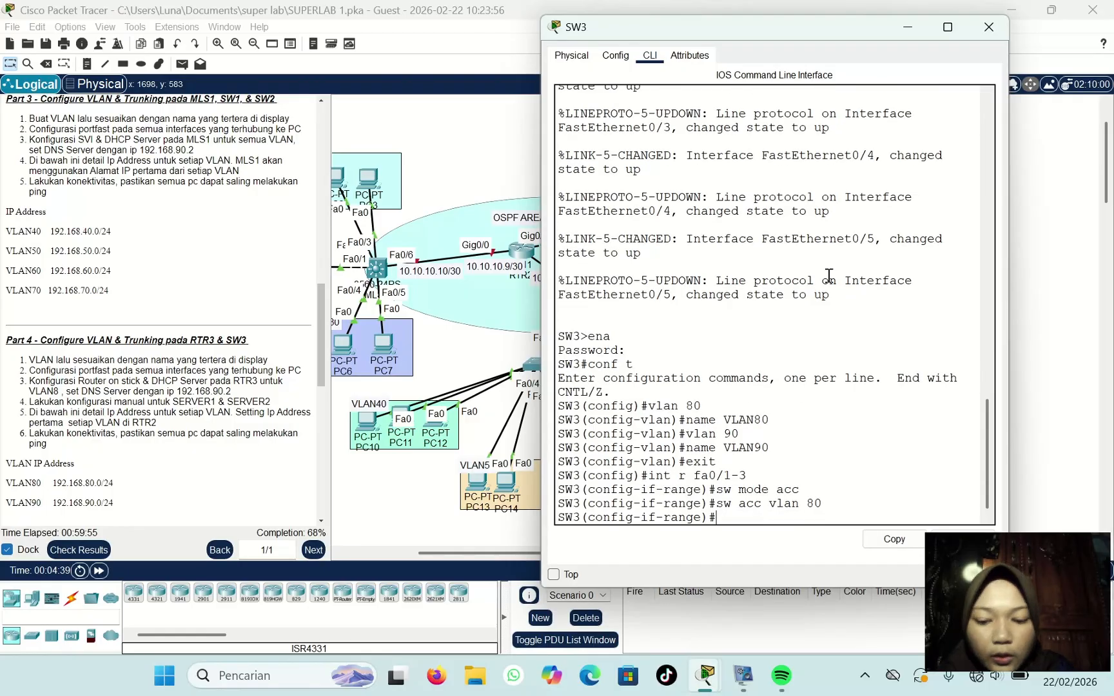
text(spa )
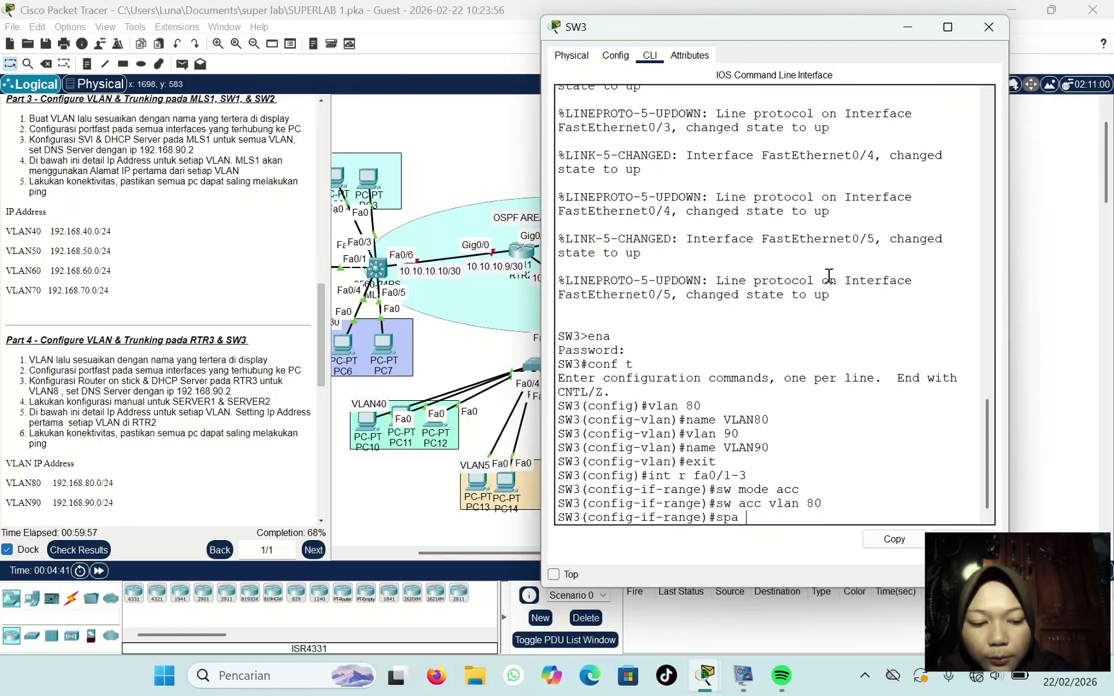
text(po)
key(Return)
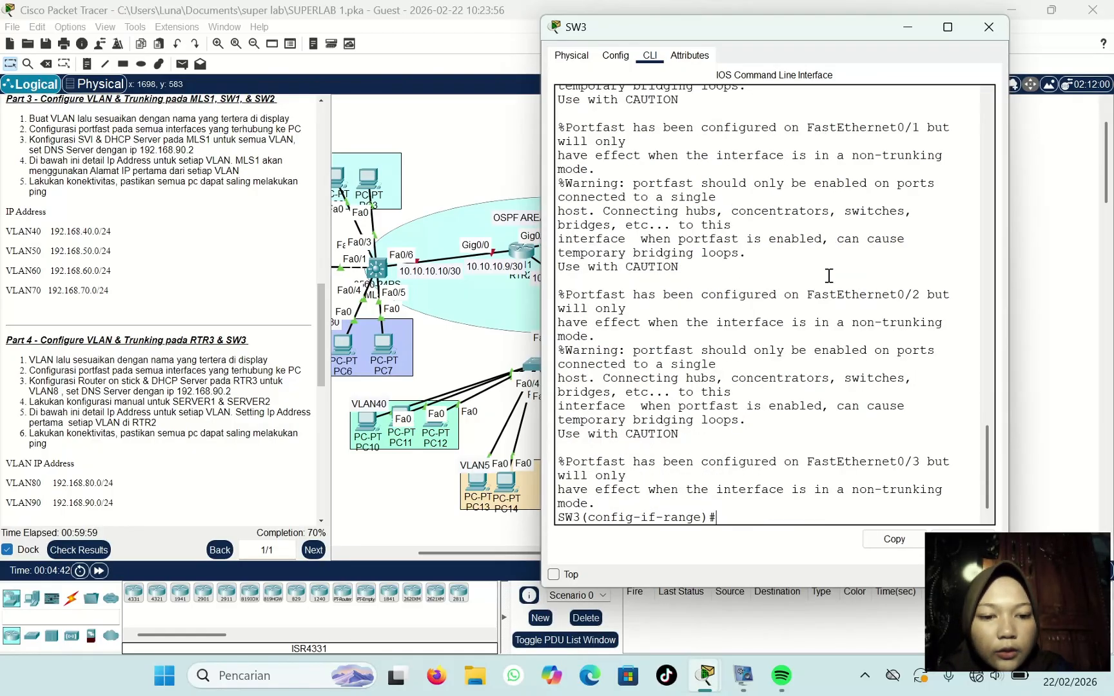
Step: Configure Fa0/4–5 with int r fa0/4-5 as VLAN 90 access ports with PortFast
text(ex)
key(Return)
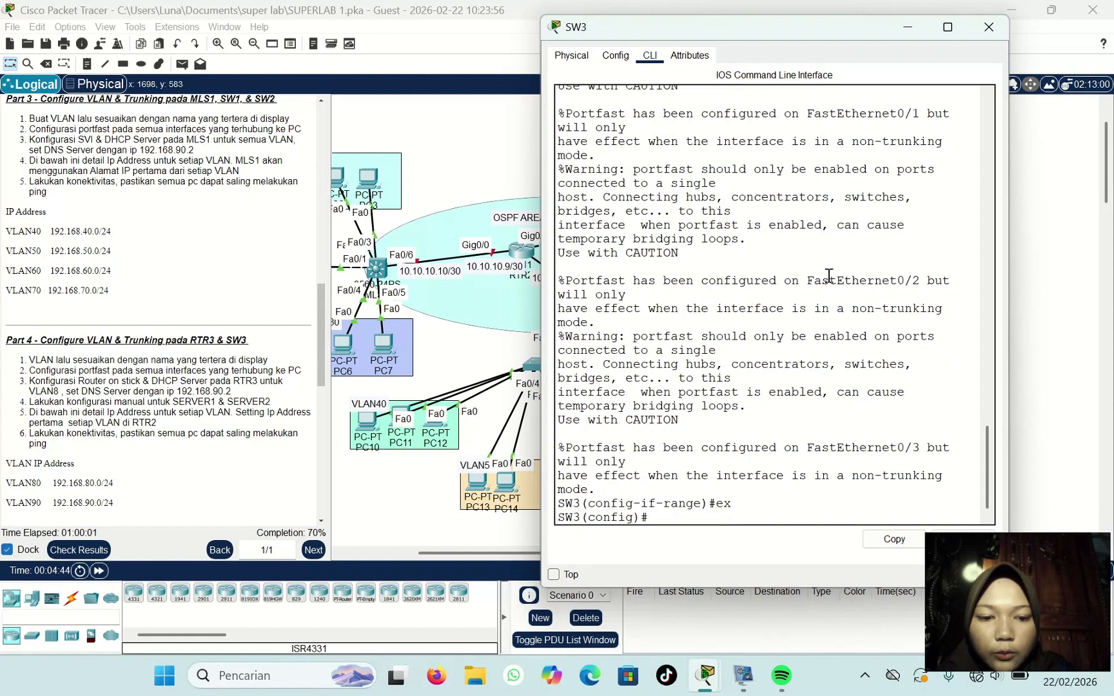
text(i)
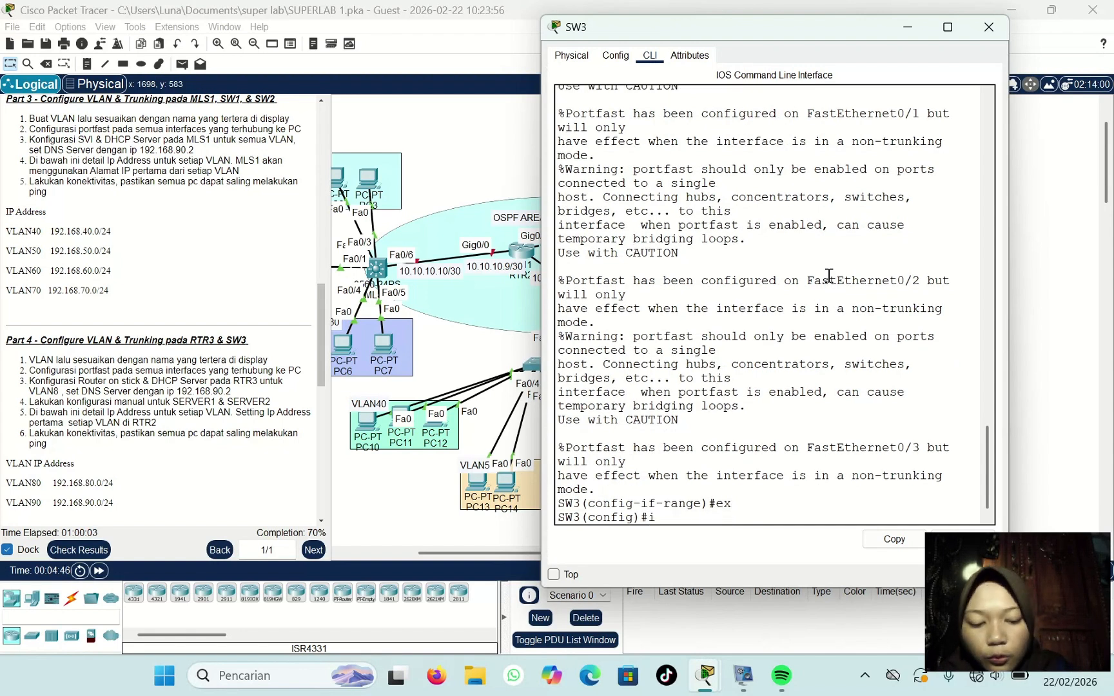
text(nt r fa0/)
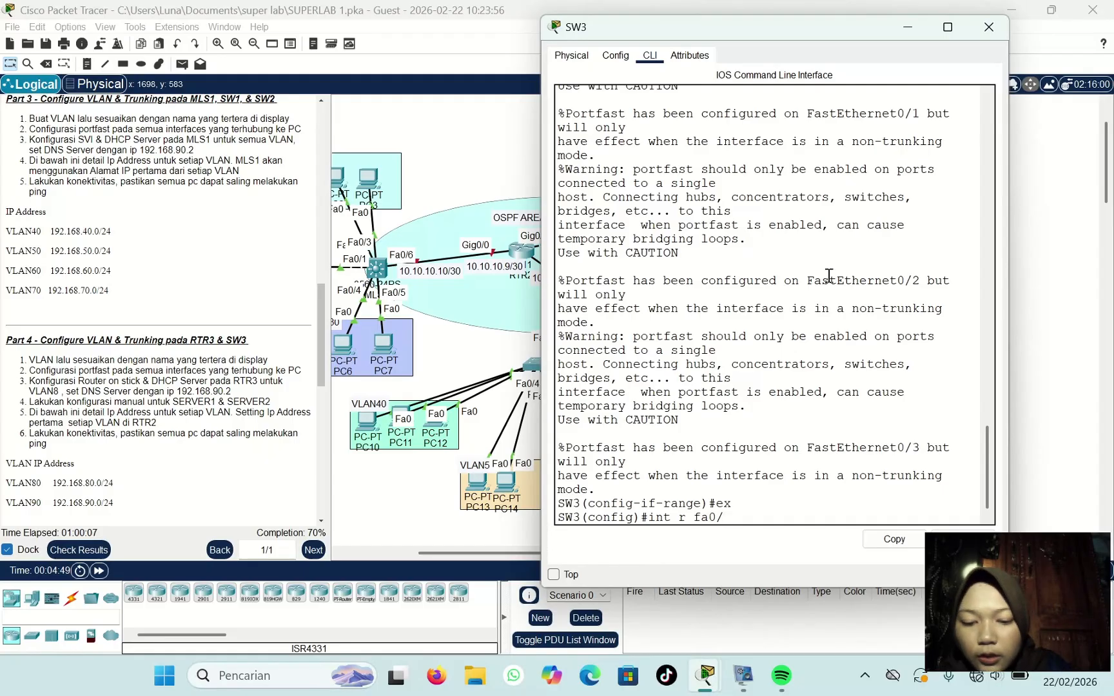
text(4-5)
key(Return)
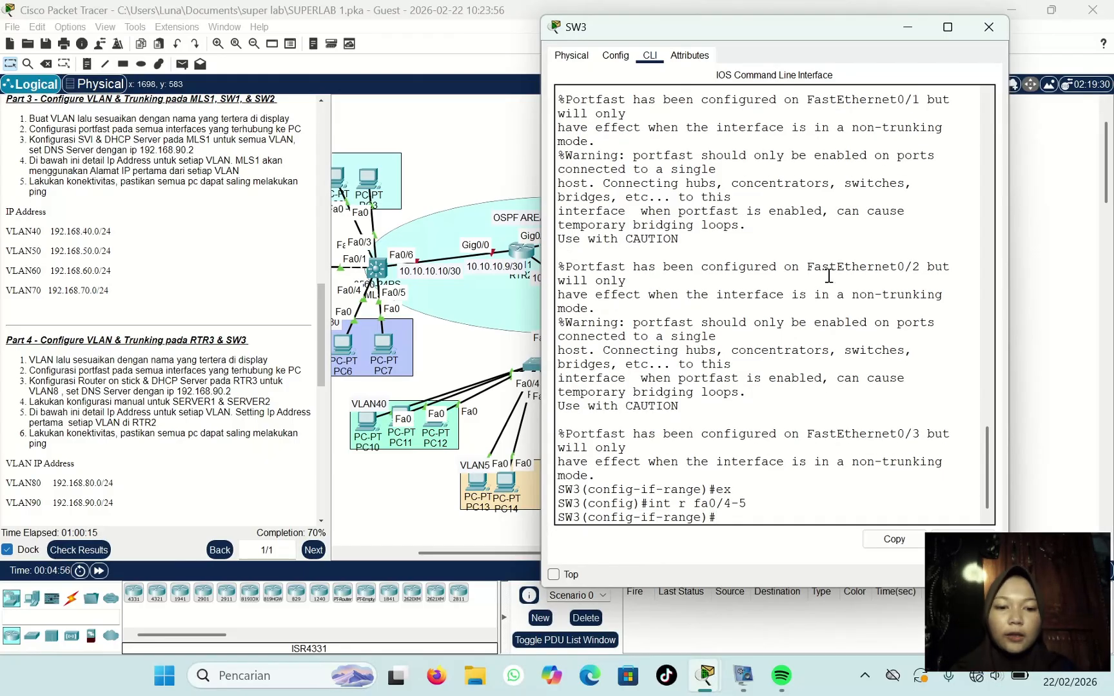
text(sw mode acc)
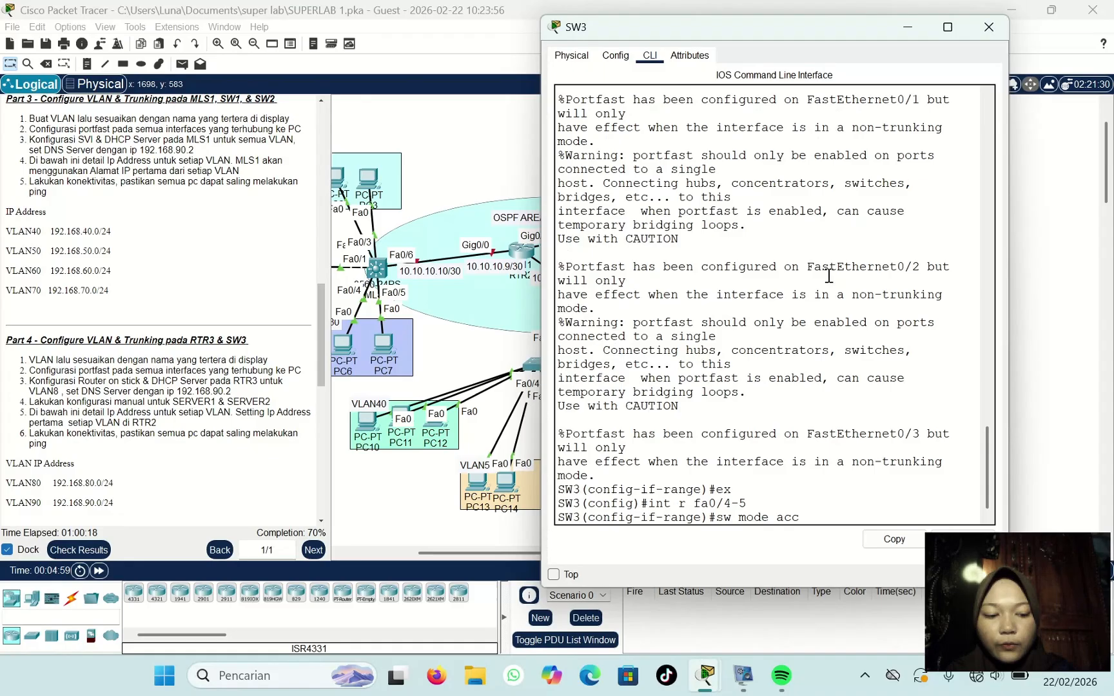
key(Return)
text(s)
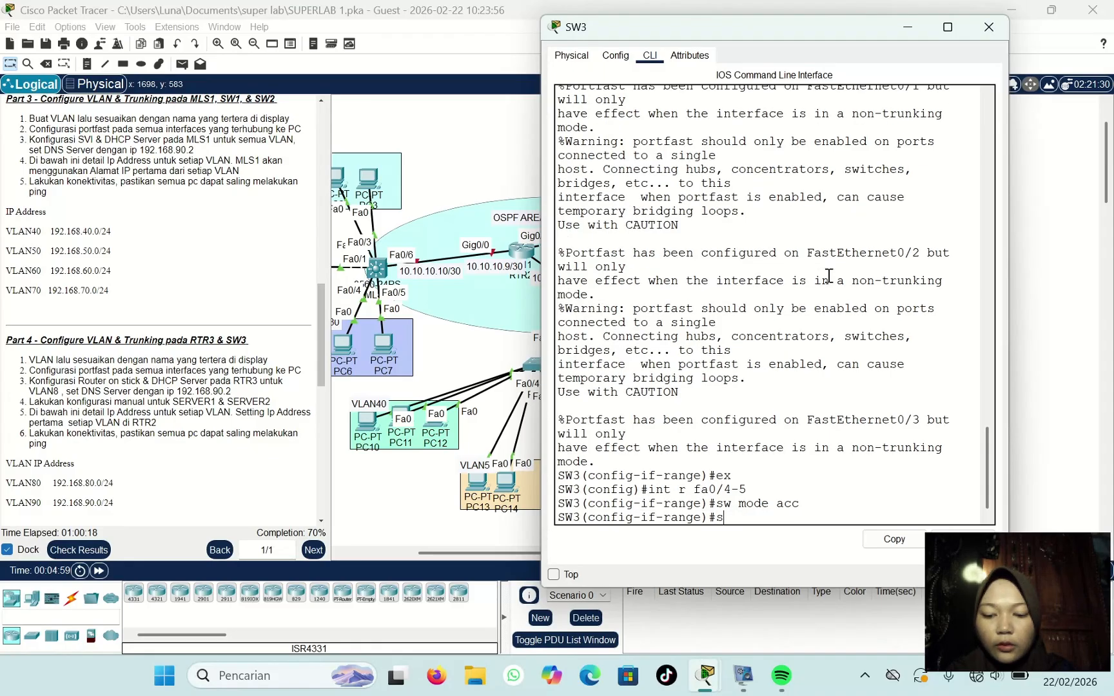
text(w acc vlan 9)
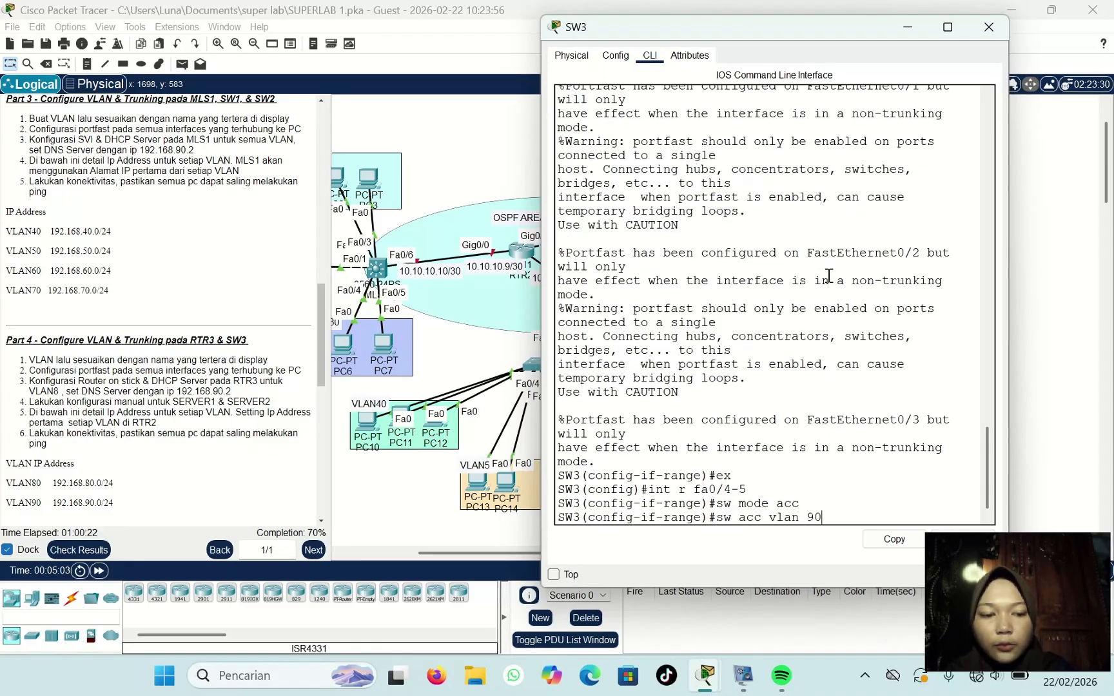
text(0)
key(Return)
text(spa)
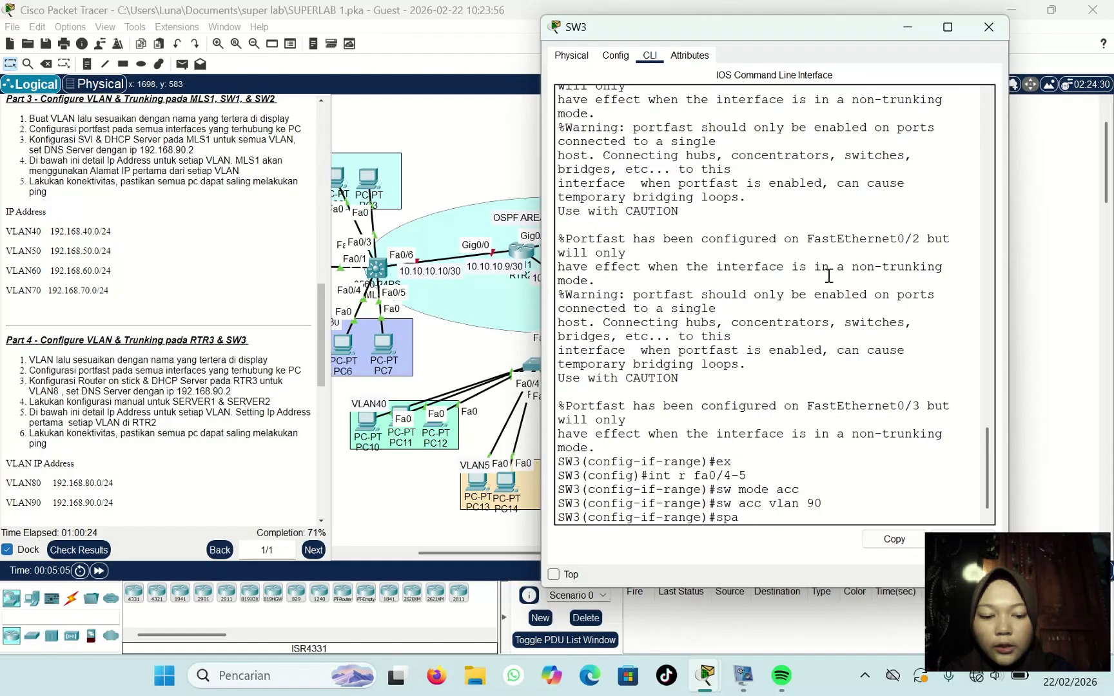
text( po)
key(Return)
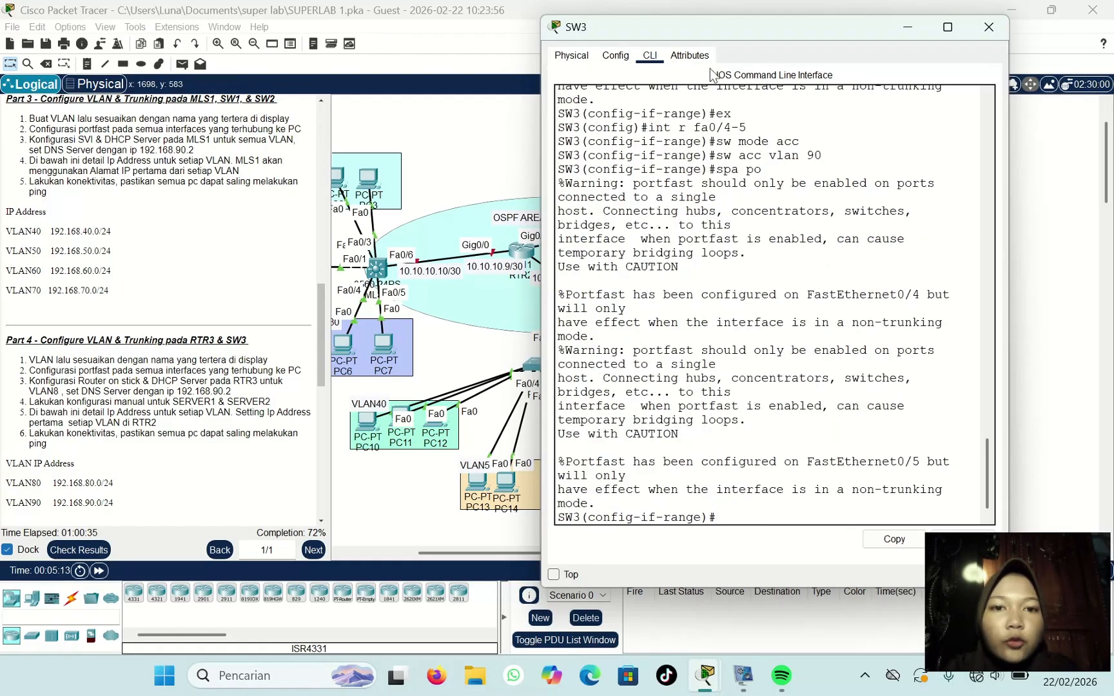
drag(630, 27, 624, 53)
drag(616, 119, 250, 92)
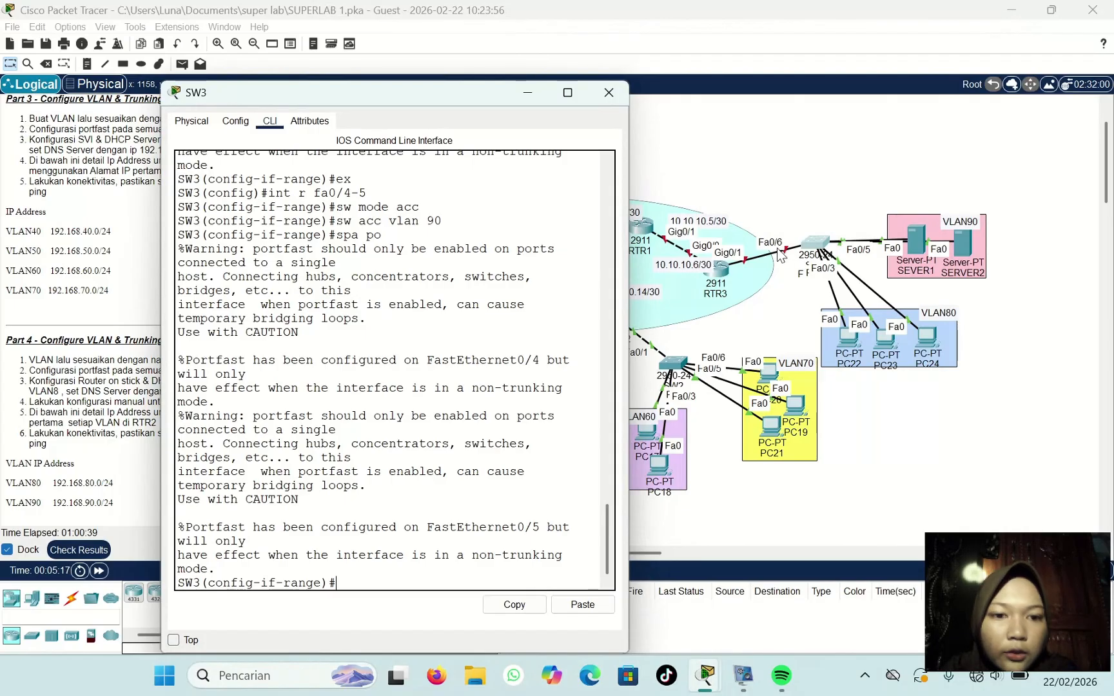
drag(320, 96, 700, 45)
Step: Set Fa0/6 to trunk mode allowing VLANs 80-90, correcting the rejected allowed-VLAN command
text(ex)
key(Return)
text(ig)#i)
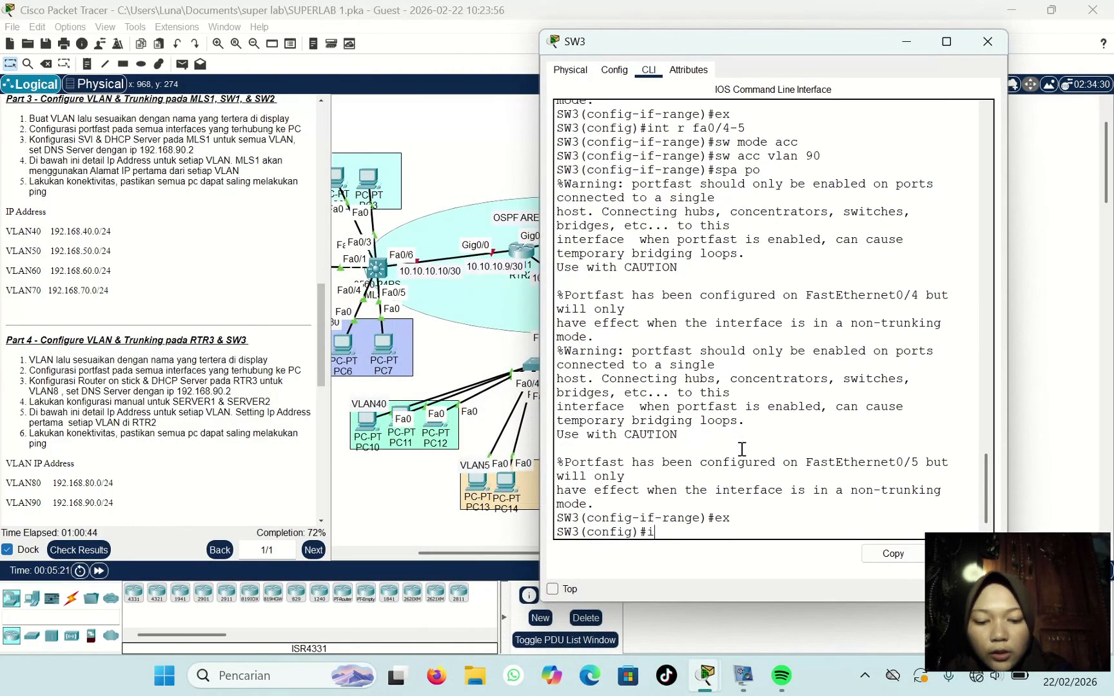
text(nt fa0)
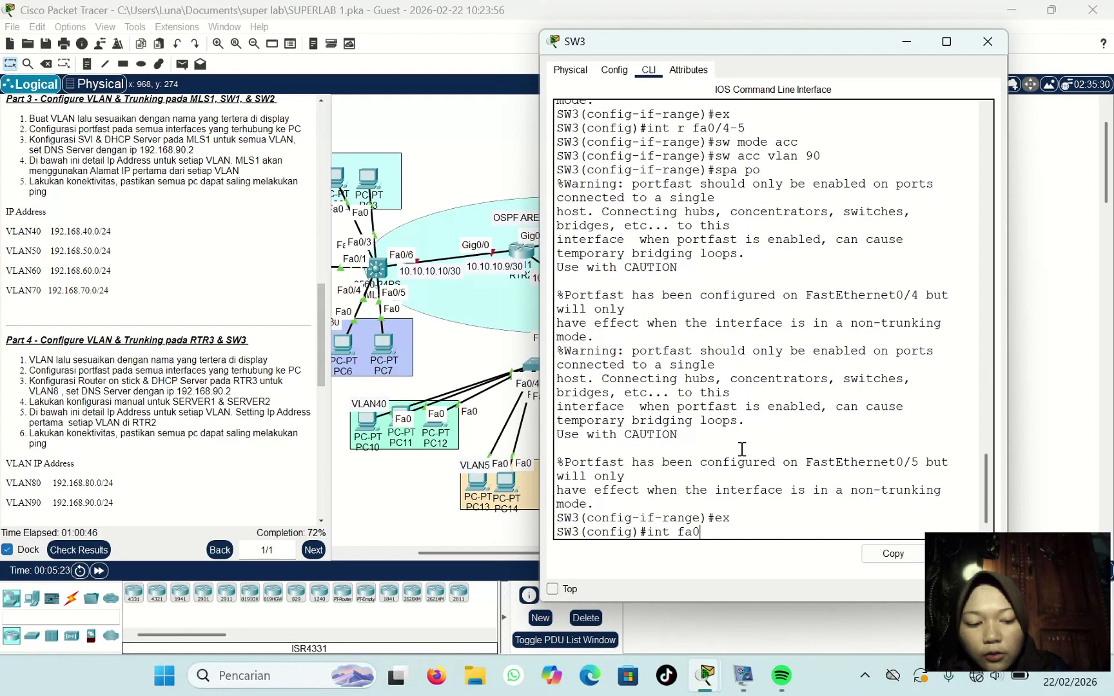
text(/6)
key(Return)
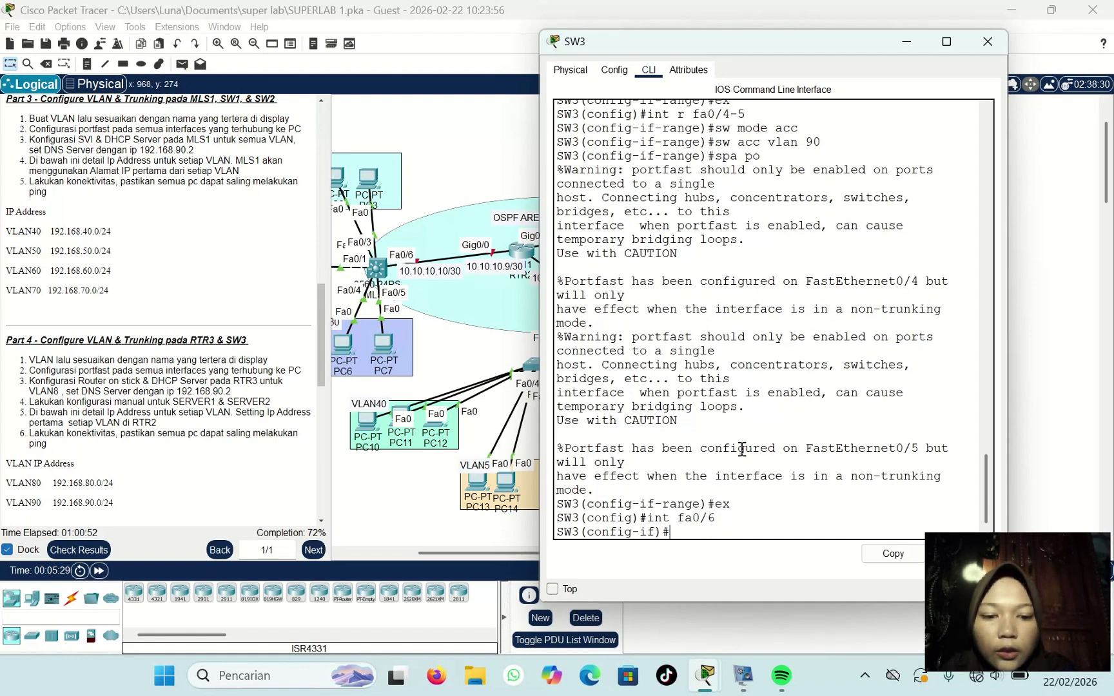
text(sw mo)
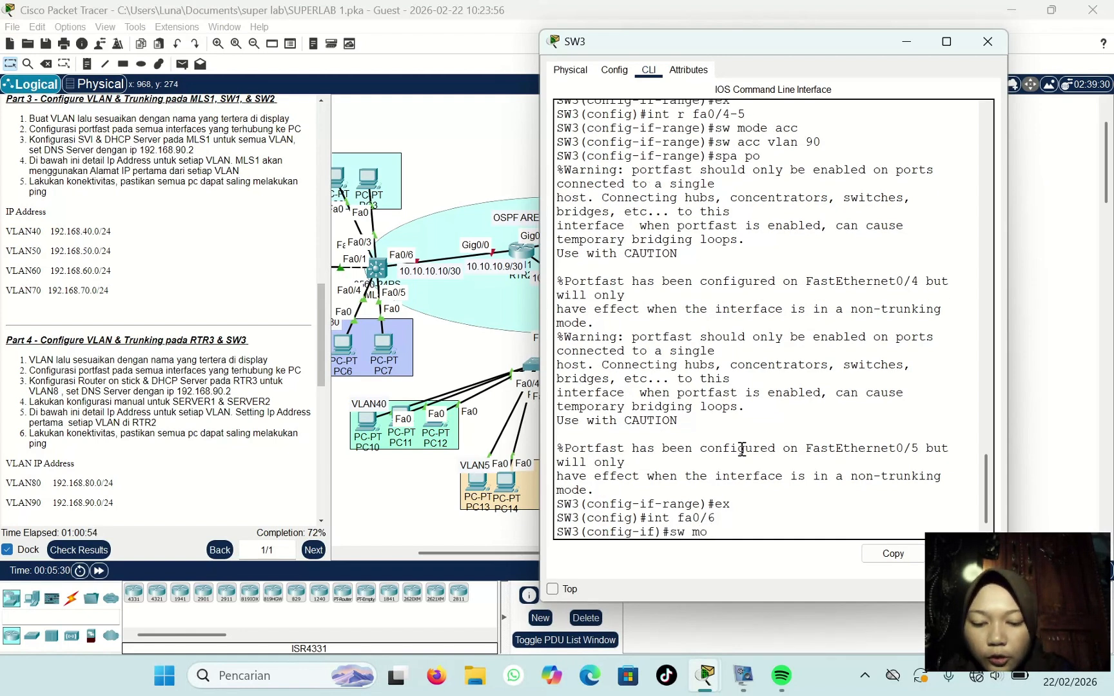
text(de tr)
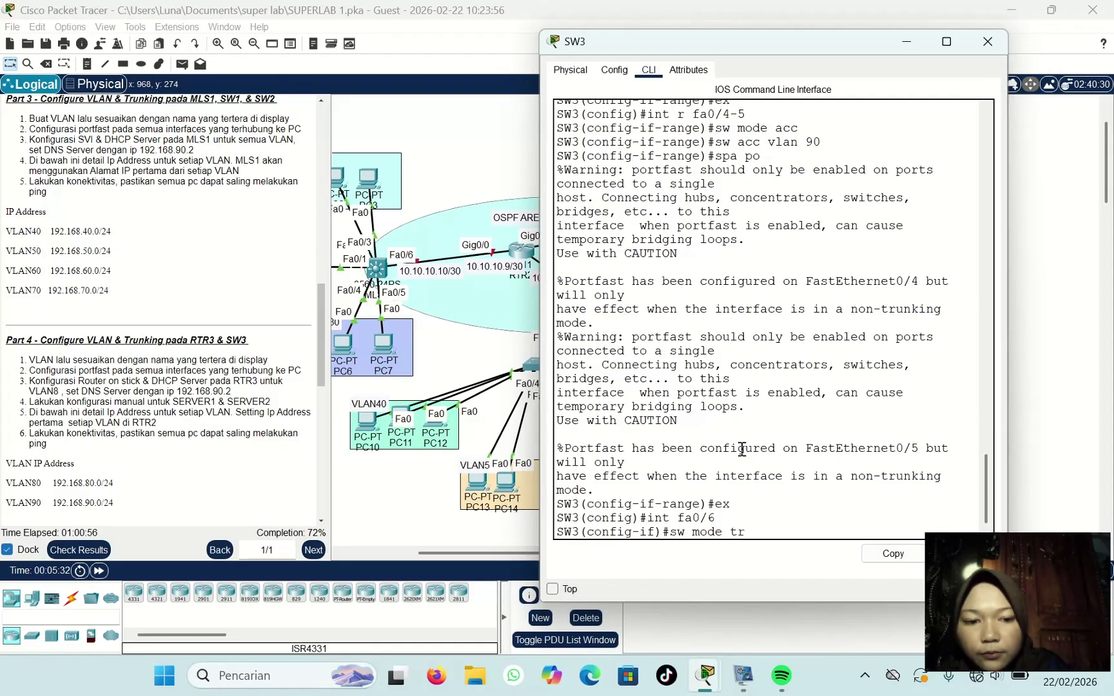
key(Return)
text(sw)
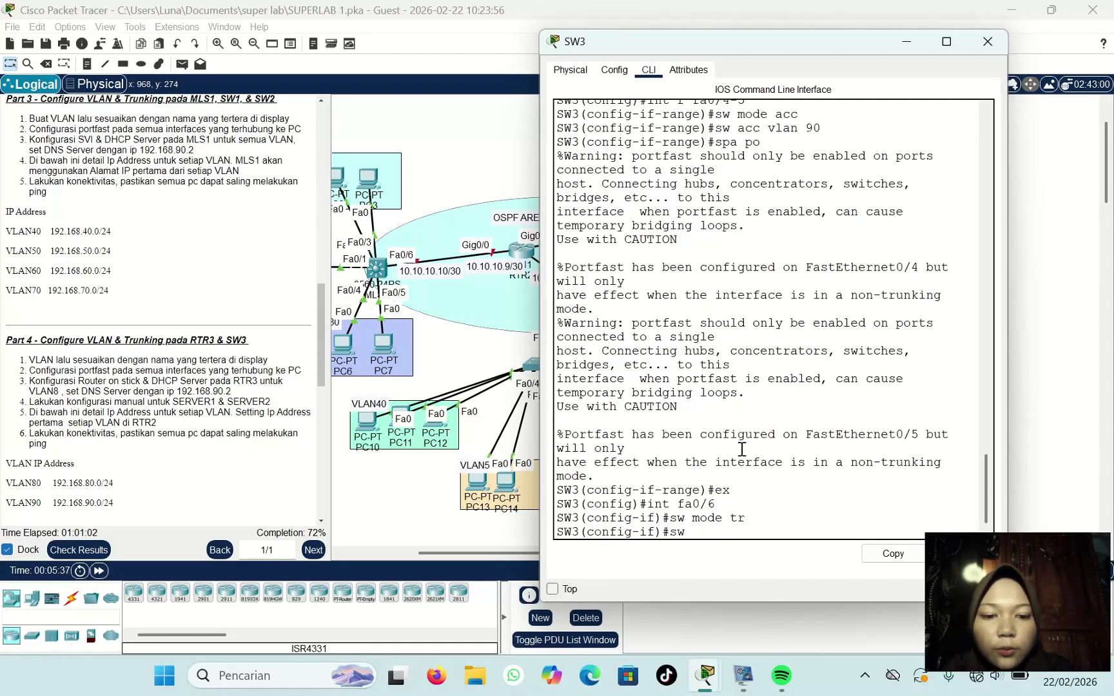
text( tr all)
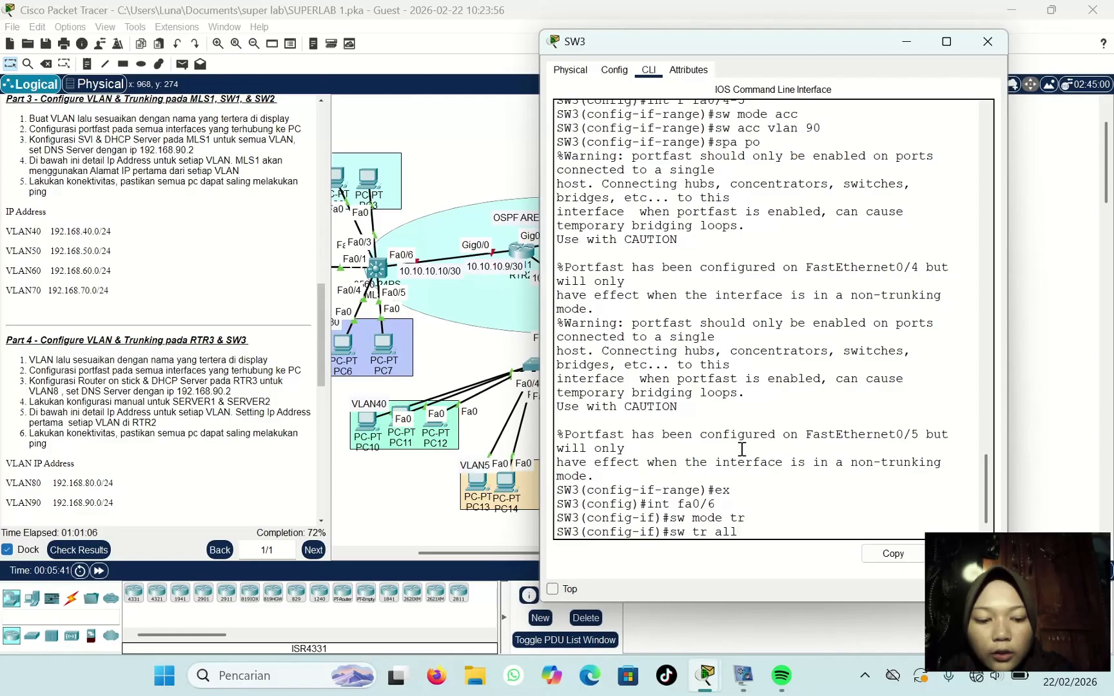
text( 80-)
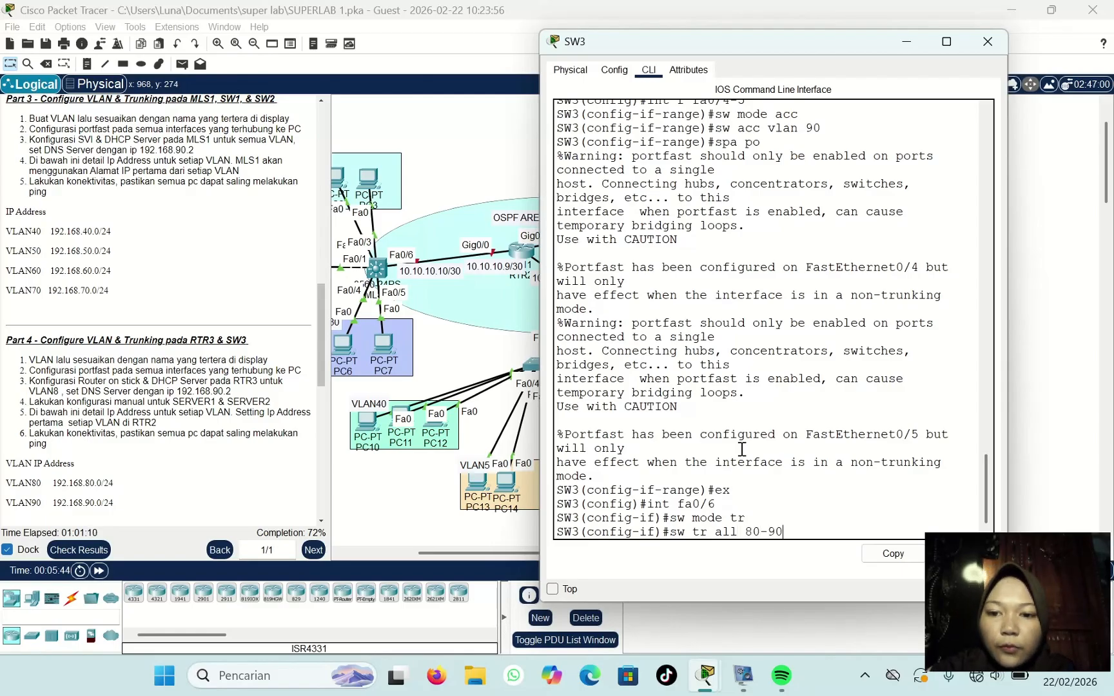
text(90)
key(Return)
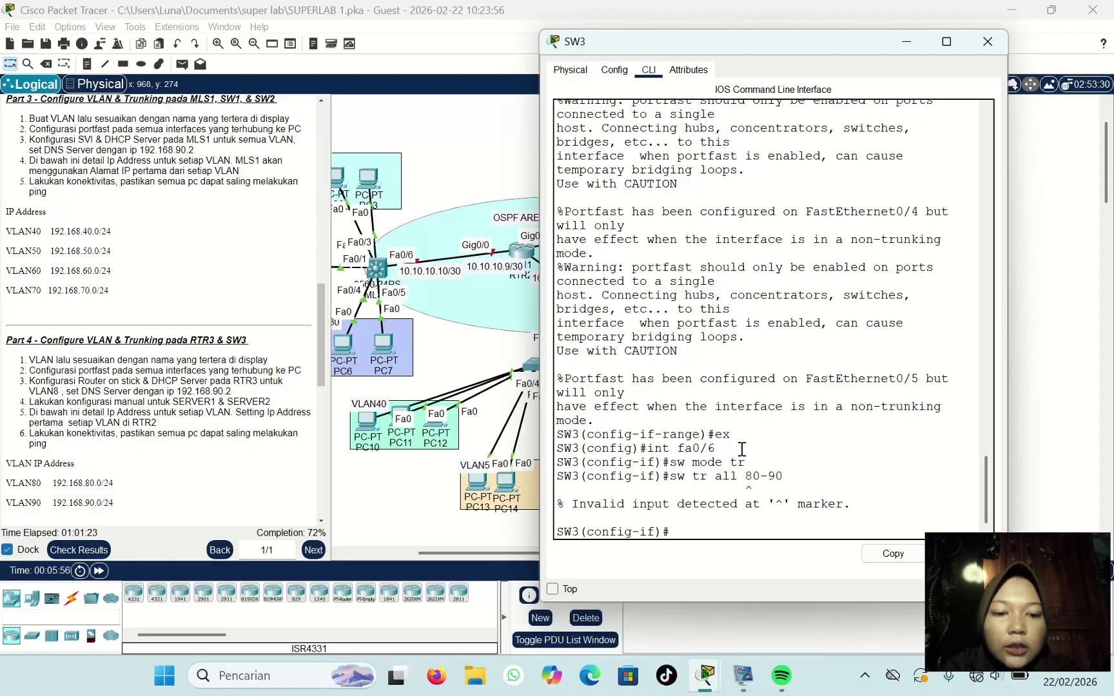
key(Up)
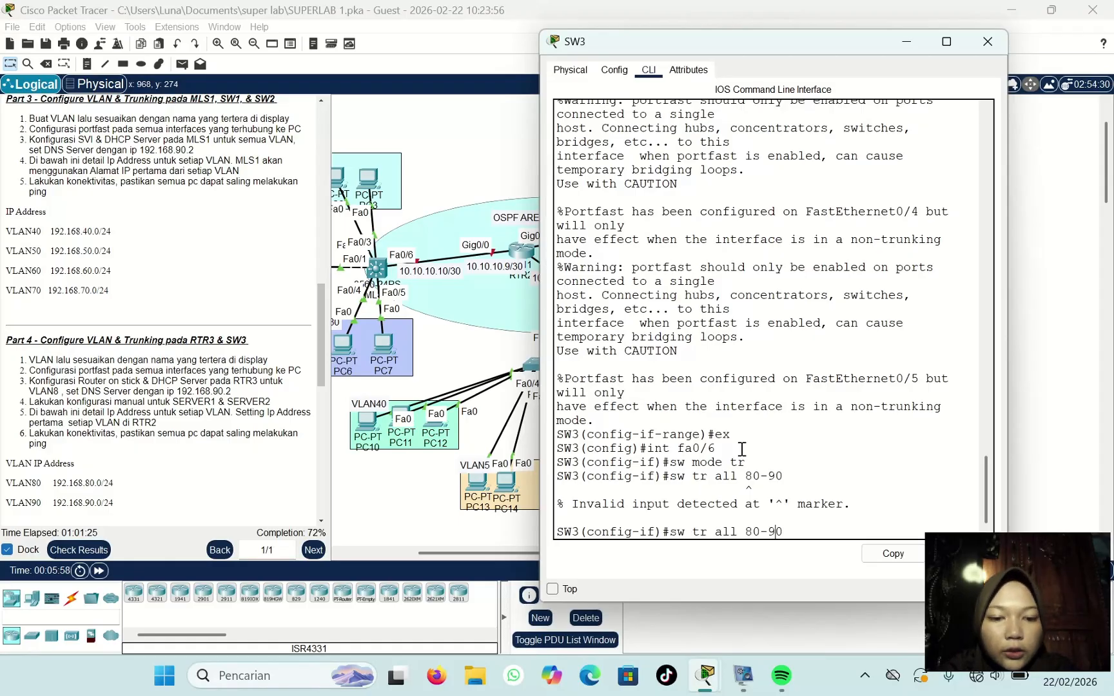
key(Left)
key(Left)
key(Left)
key(Left)
key(Left)
text(vlan)
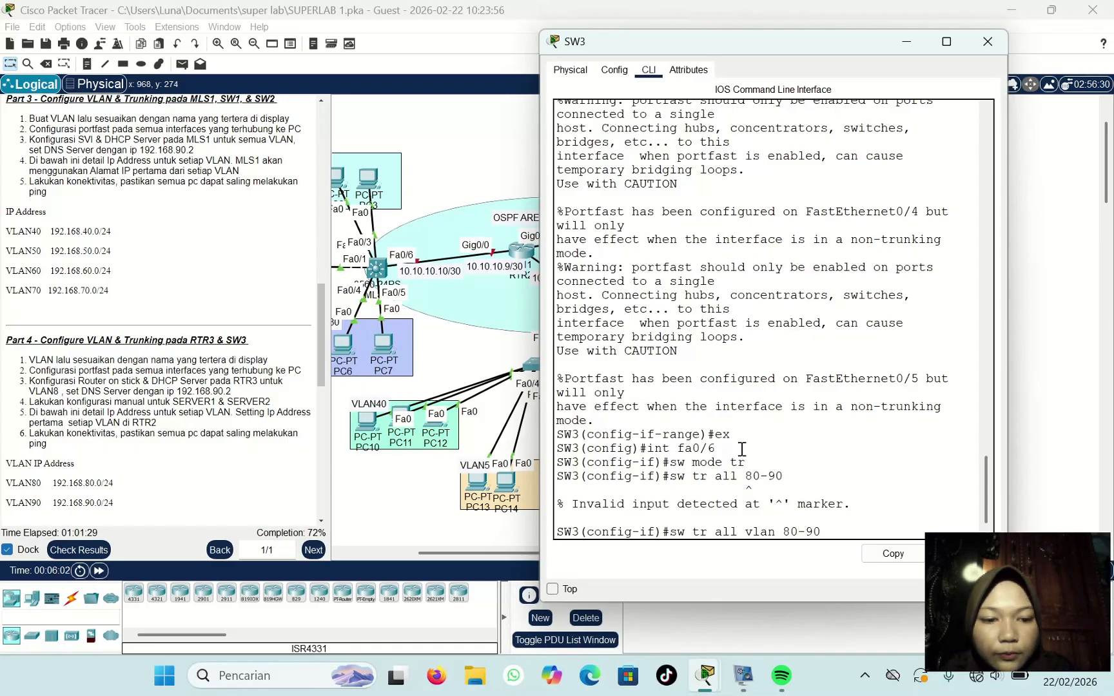
key(Return)
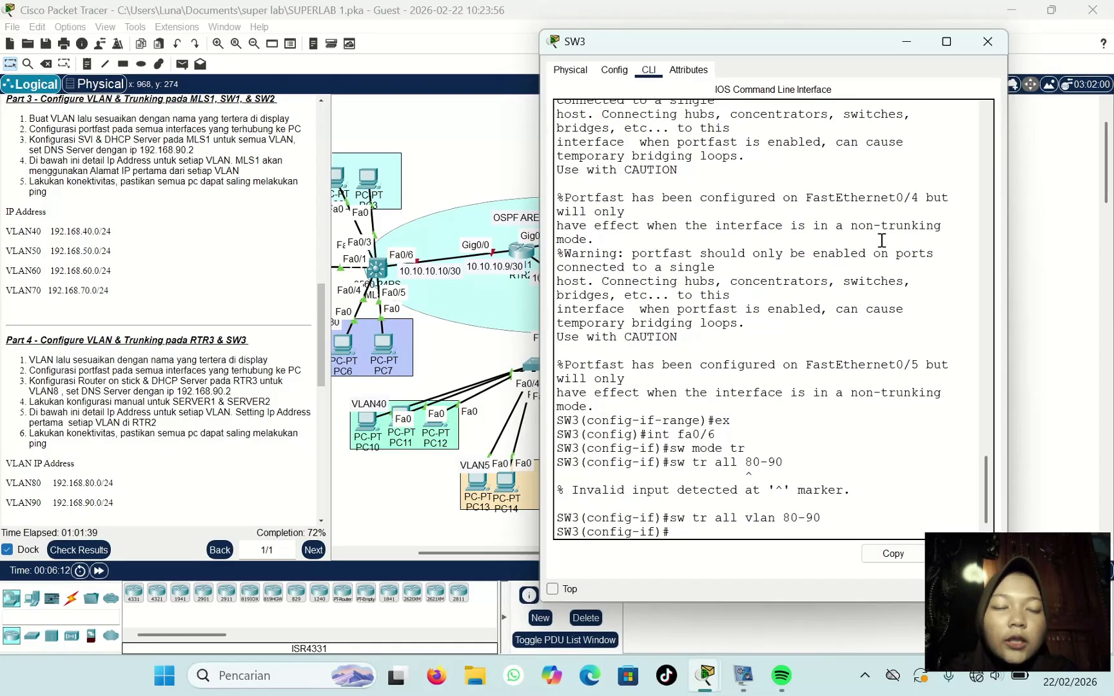
Step: Close SW3's window and bring up RTR3's command line
click(988, 43)
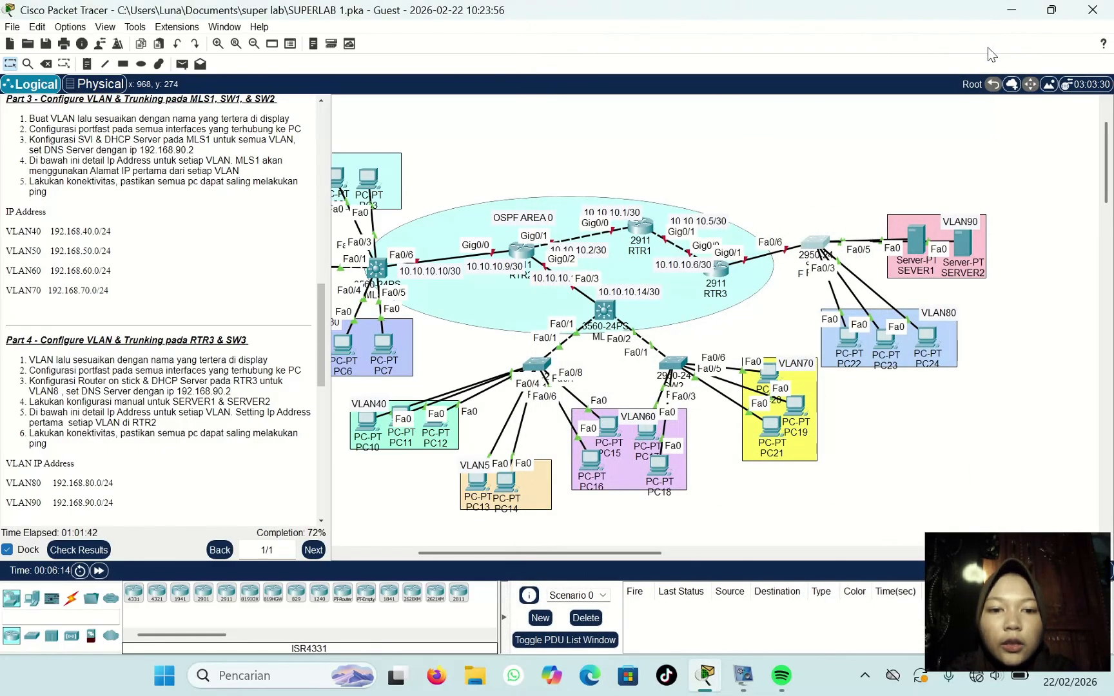
click(717, 271)
click(499, 78)
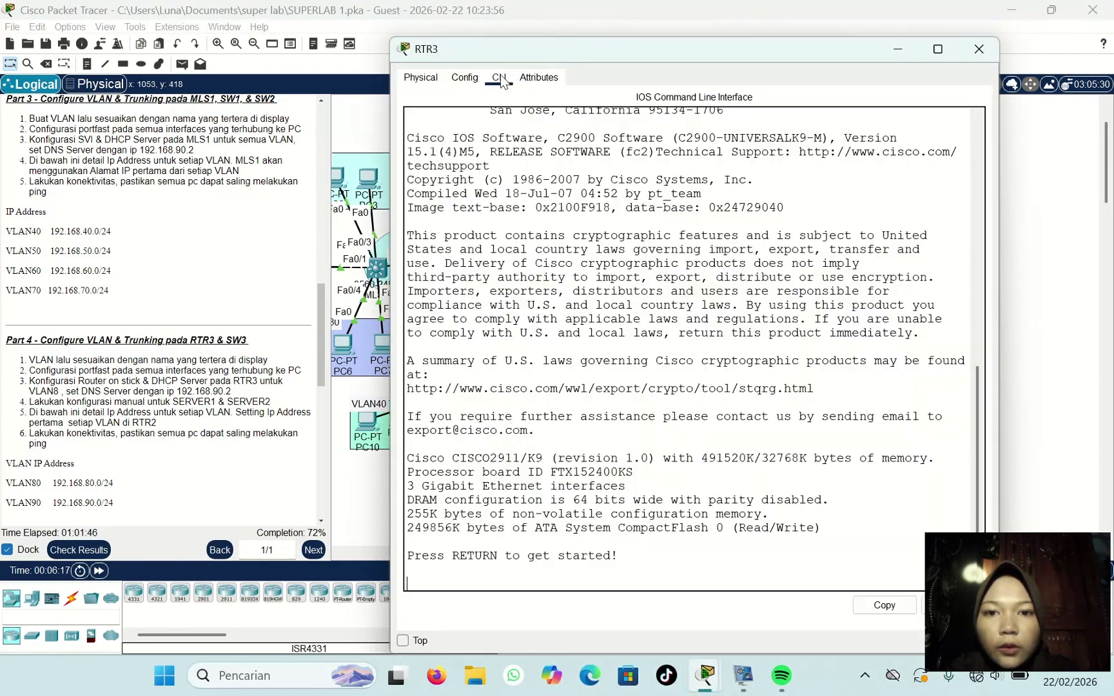
drag(389, 36, 592, 50)
Step: Enter privileged mode on RTR3 with its password, then global configuration mode
key(Return)
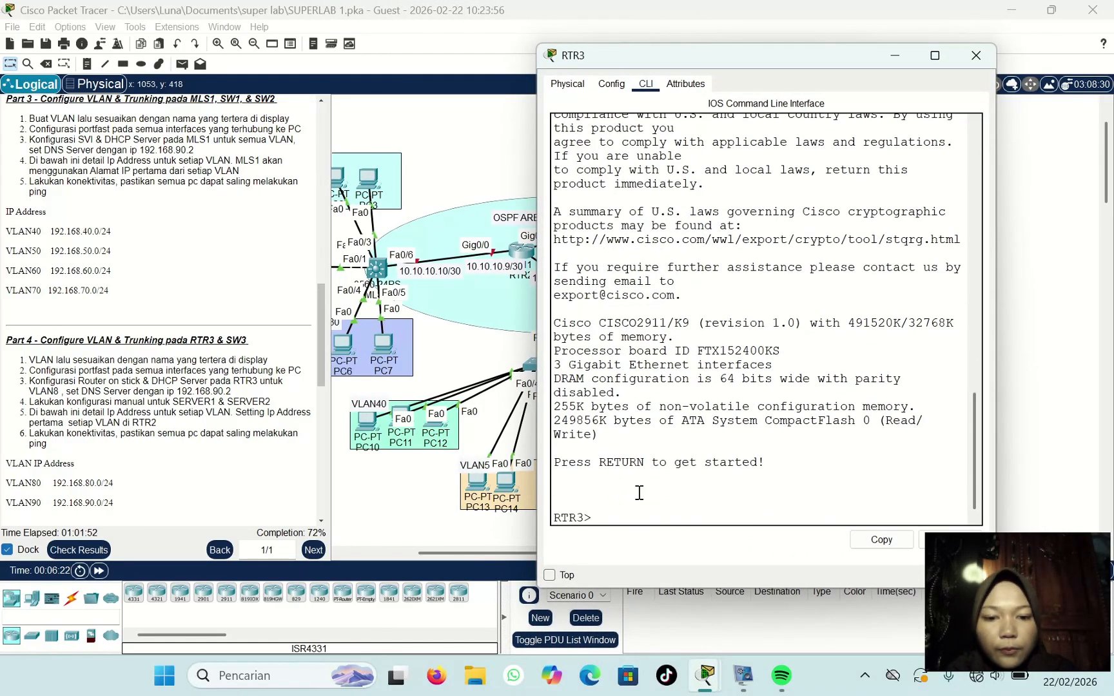
text(ena)
key(Return)
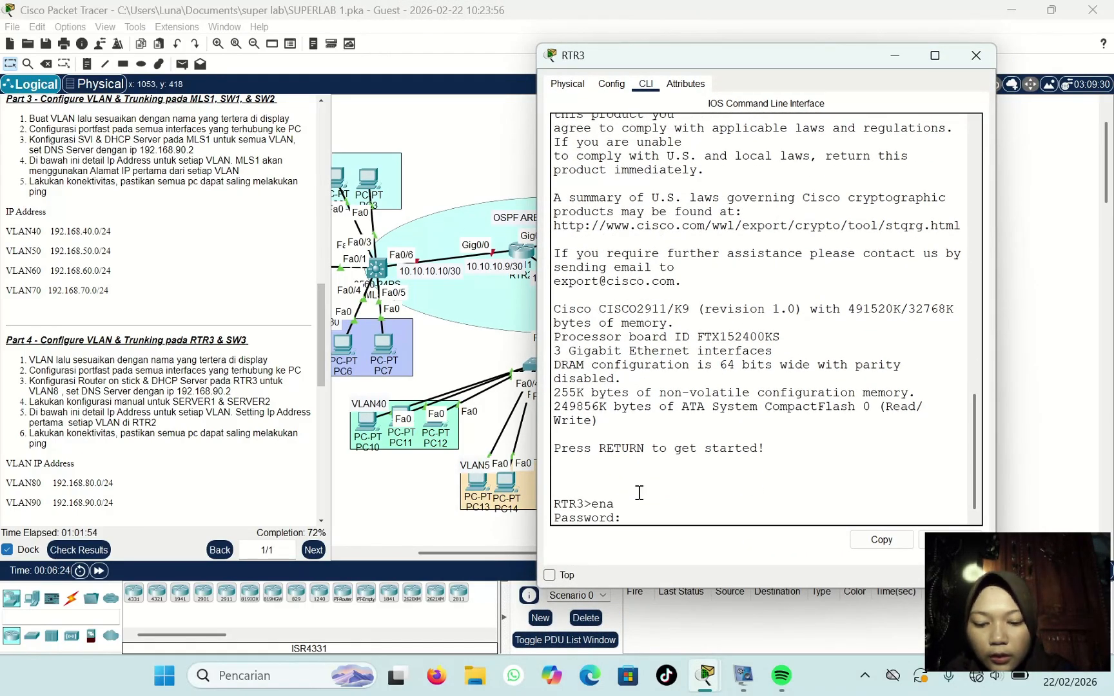
key(Return)
text(co)
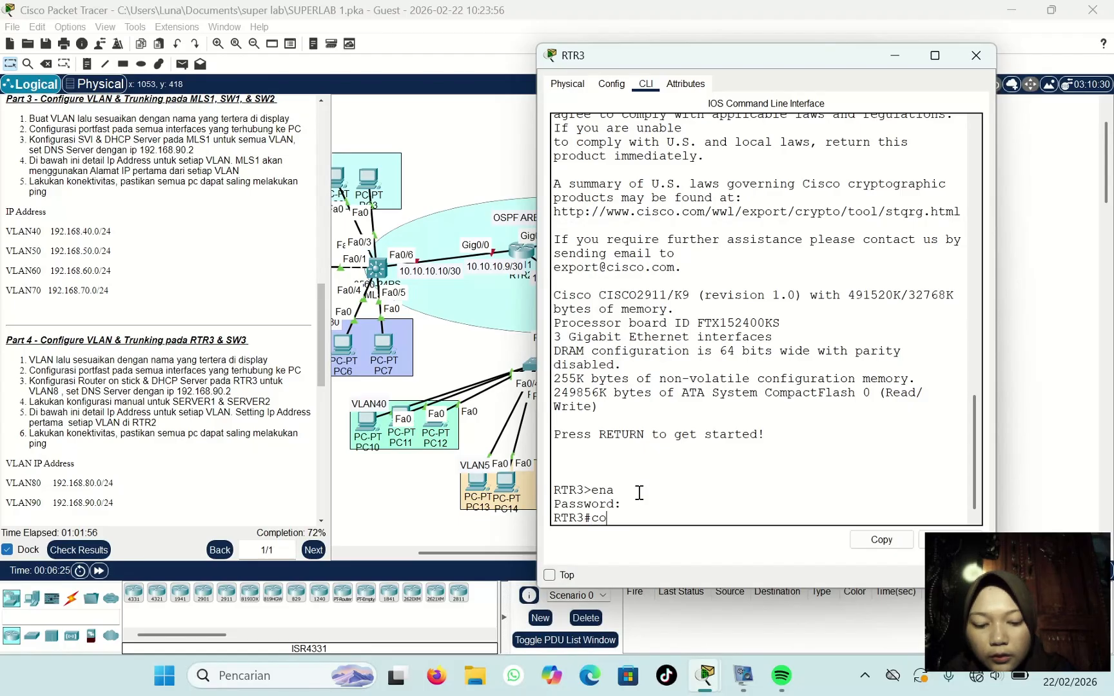
text(nf t)
key(Return)
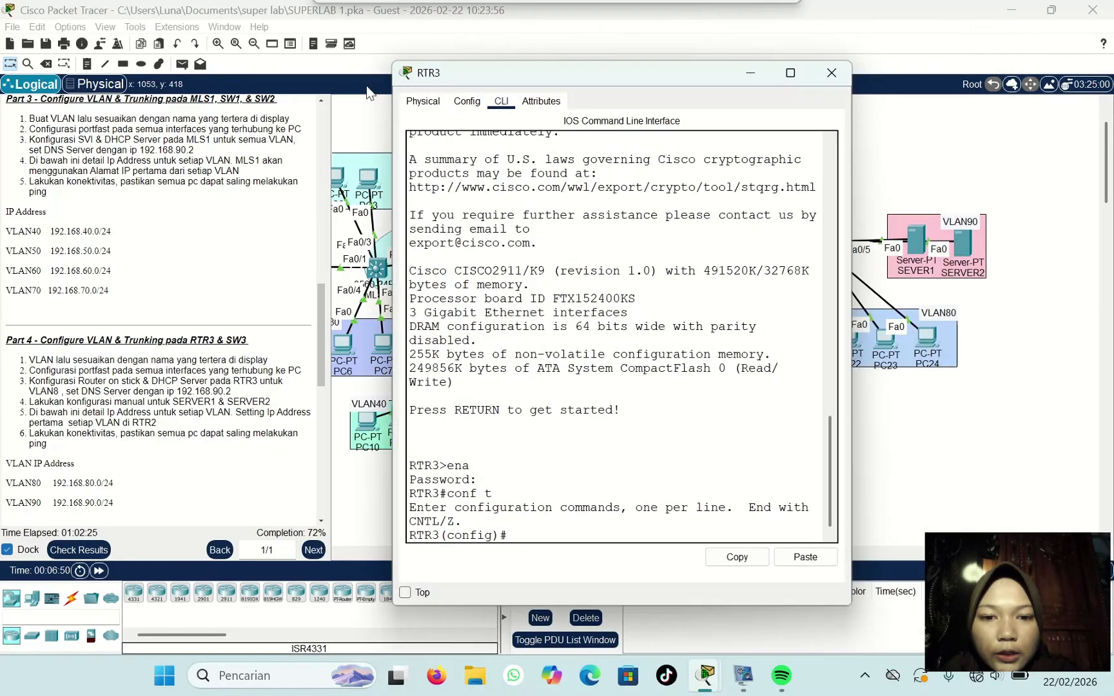
drag(455, 75, 594, 53)
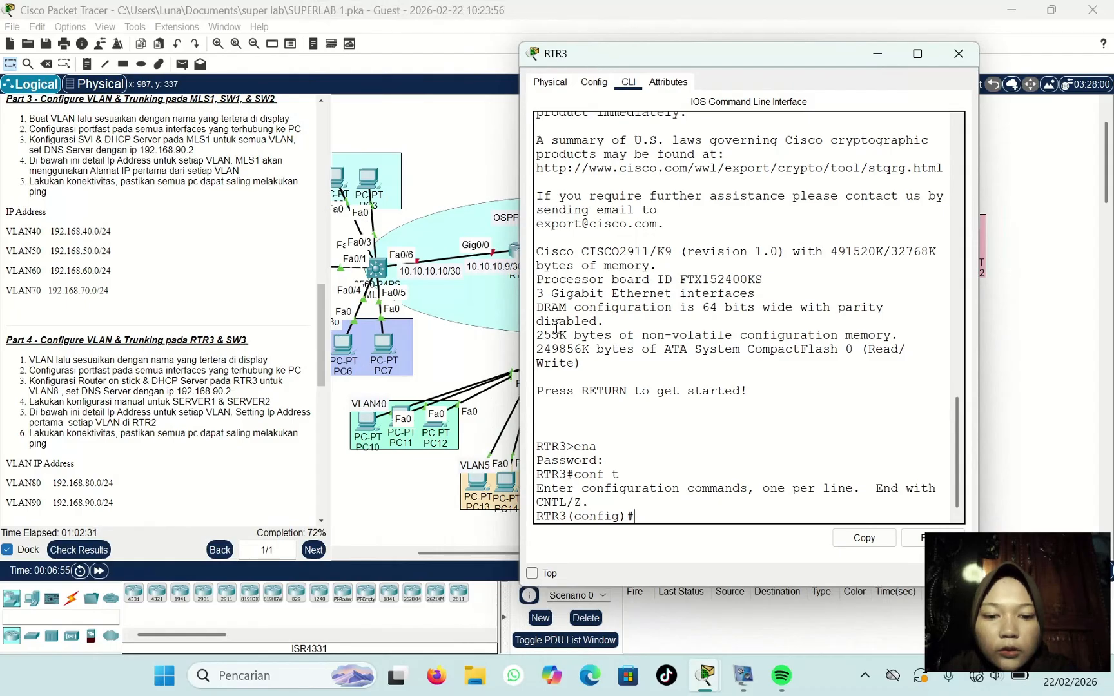
Step: Bring interface Gig0/1 up with no shutdown, fixing the mistyped command
text(nt )
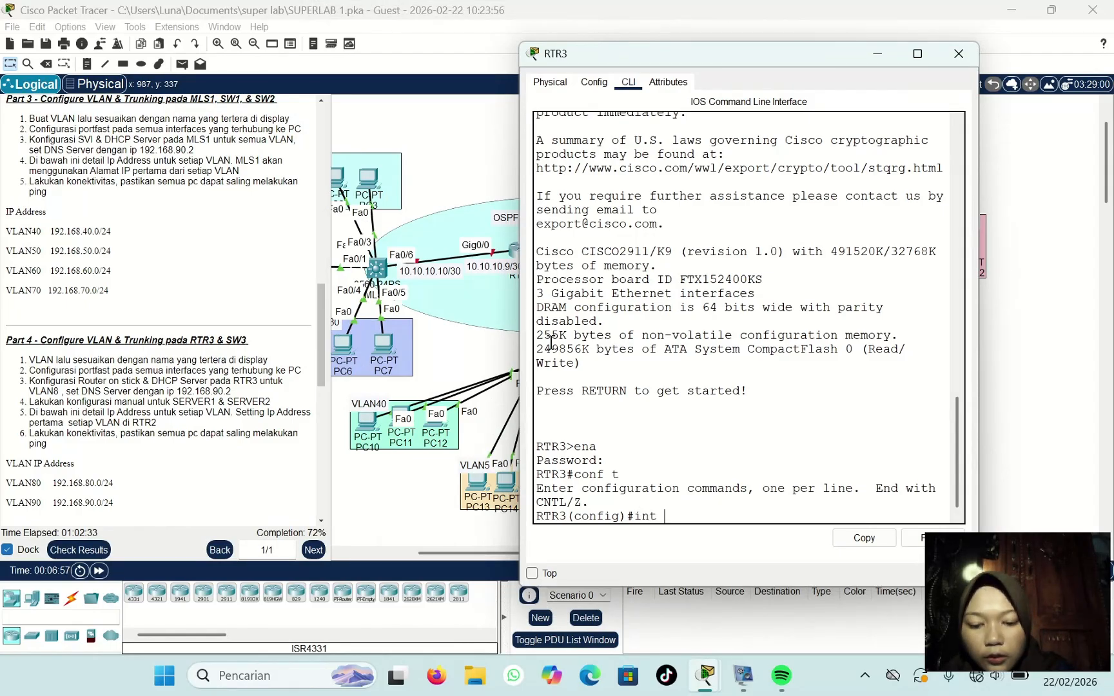
text(gig0/1)
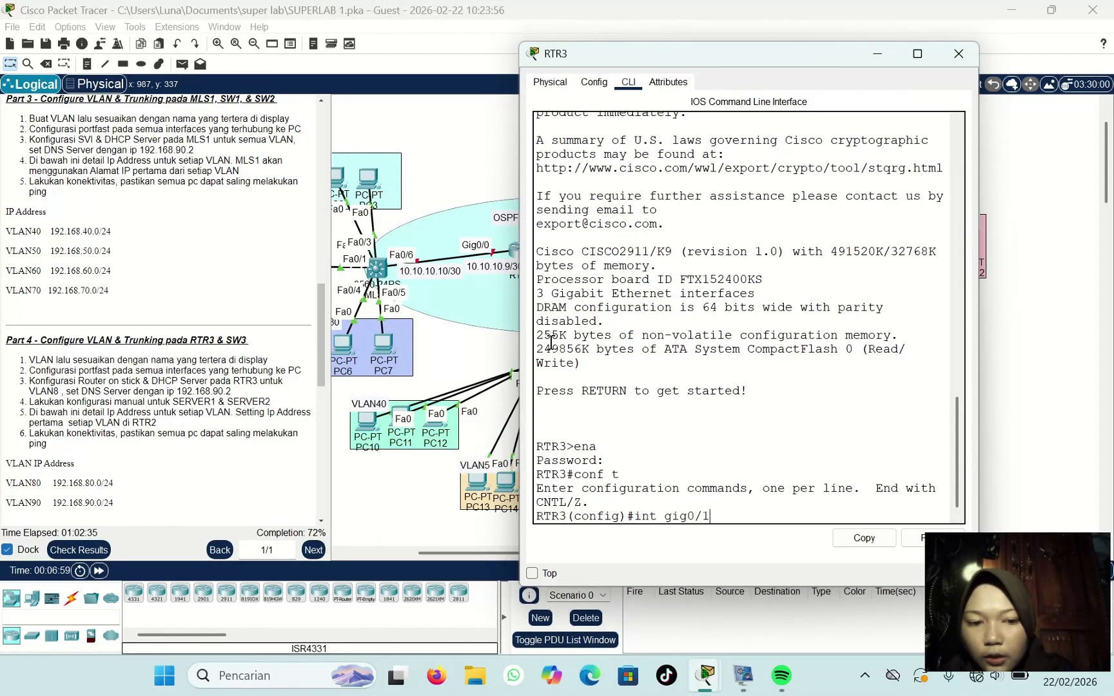
key(Return)
text(nos)
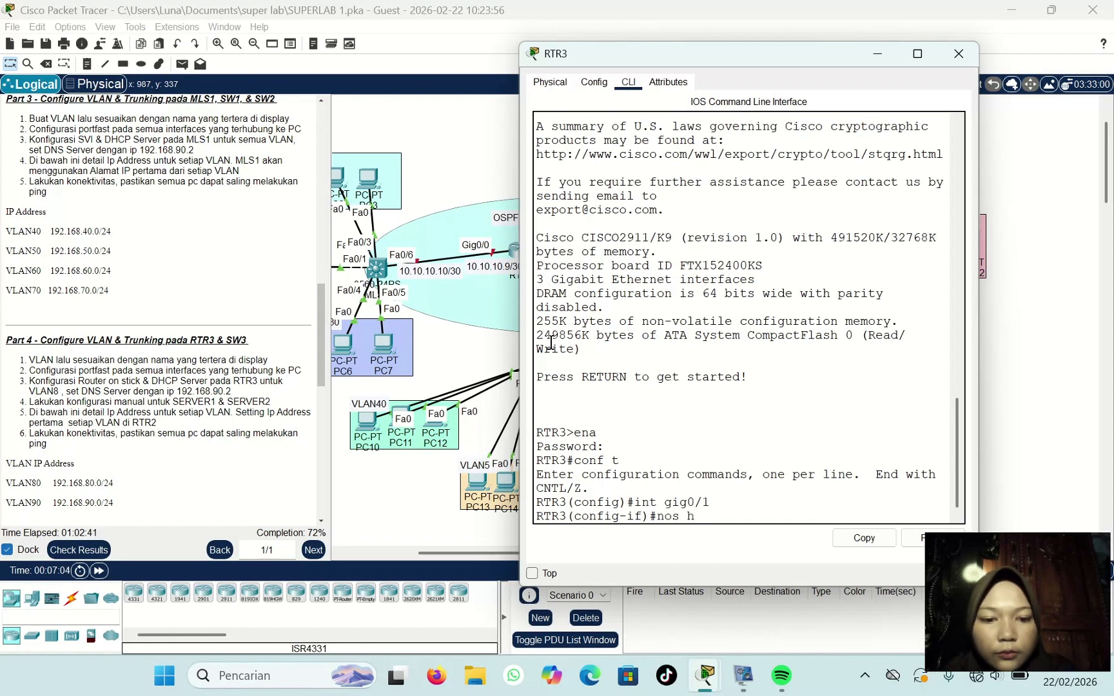
text( sh)
key(Return)
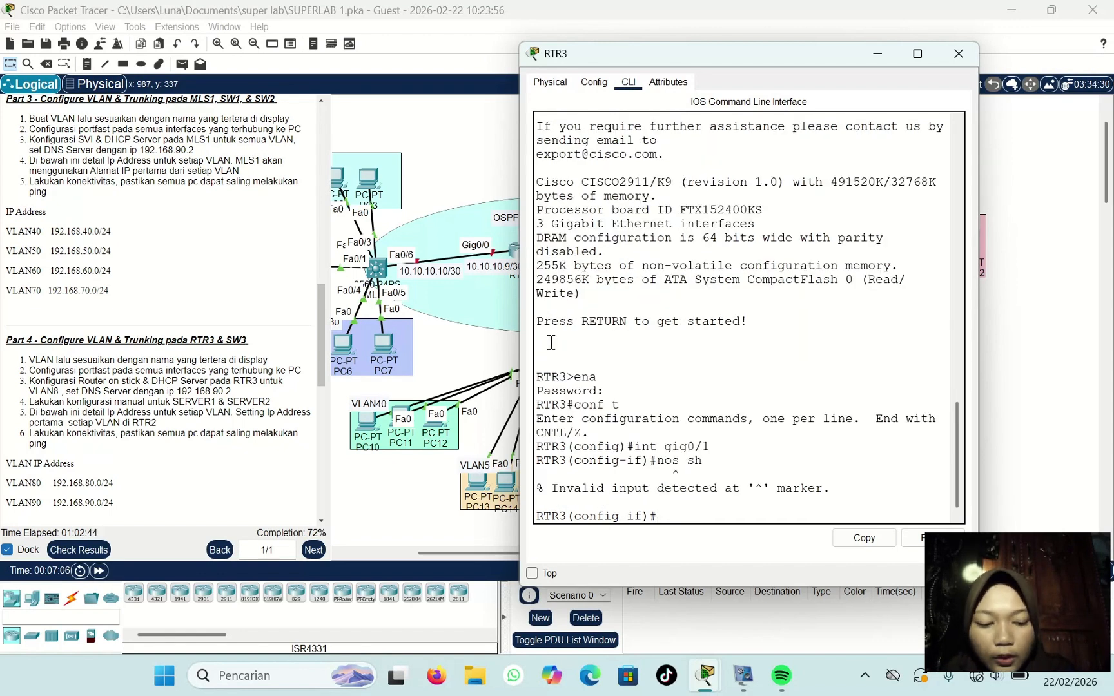
key(Up)
key(BackSpace)
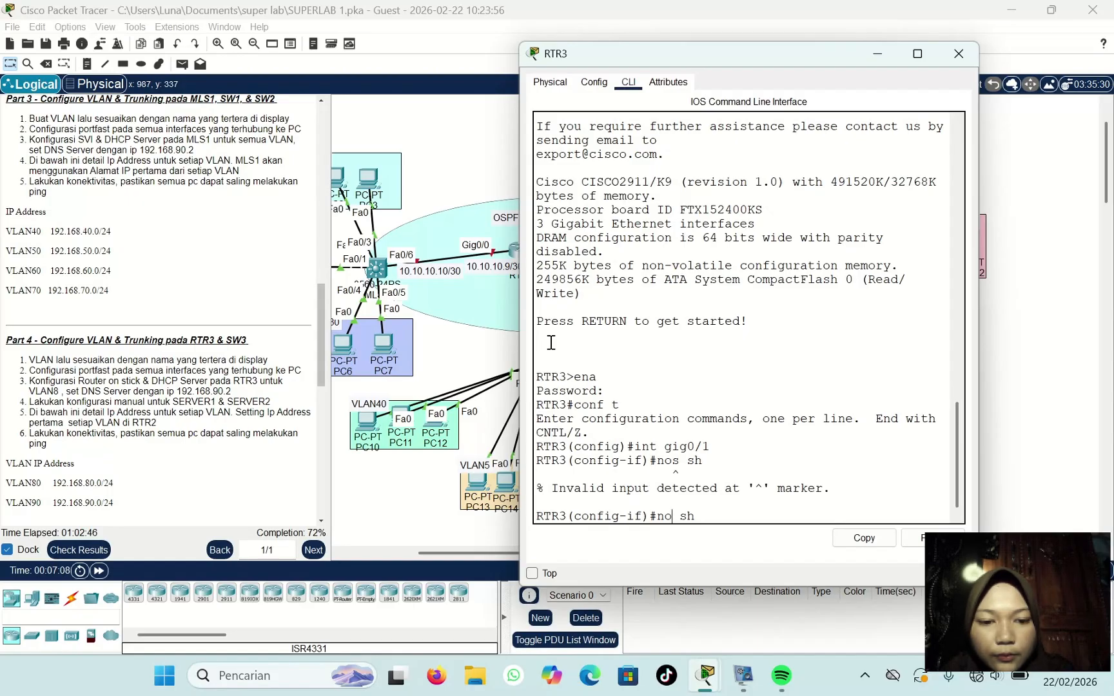
key(Return)
key(Return)
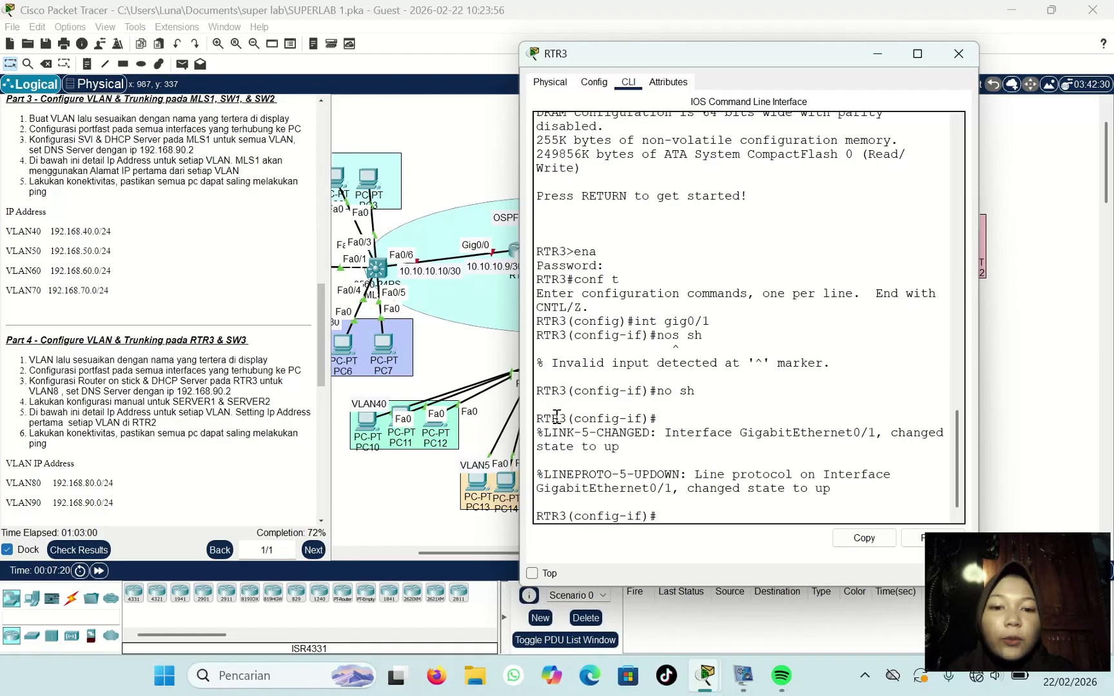
Step: Create Gig0/1.80 with dot1q 80 and 192.168.80.1 255.255.255.0, then exit
text(int gi)
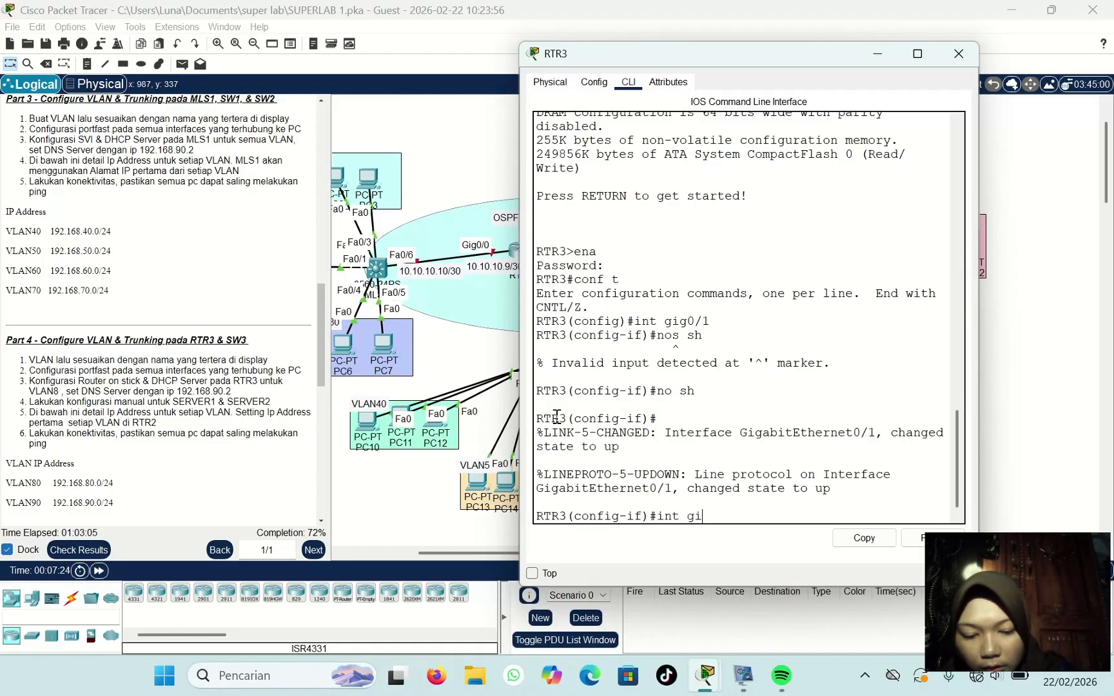
text(g0/1)
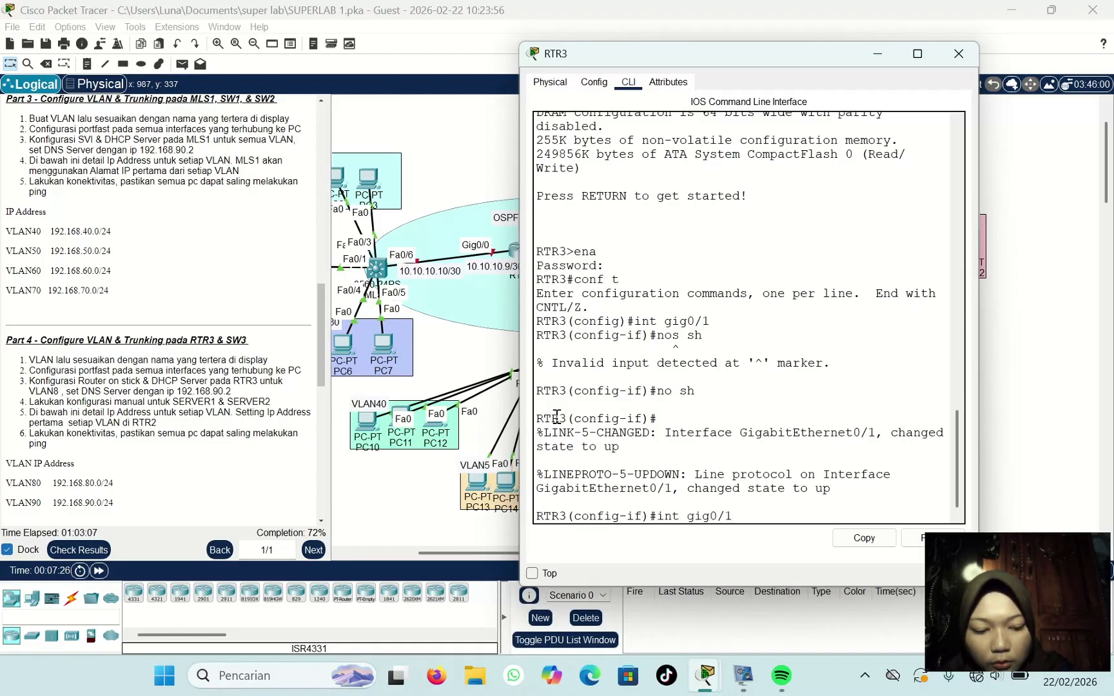
text(.8)
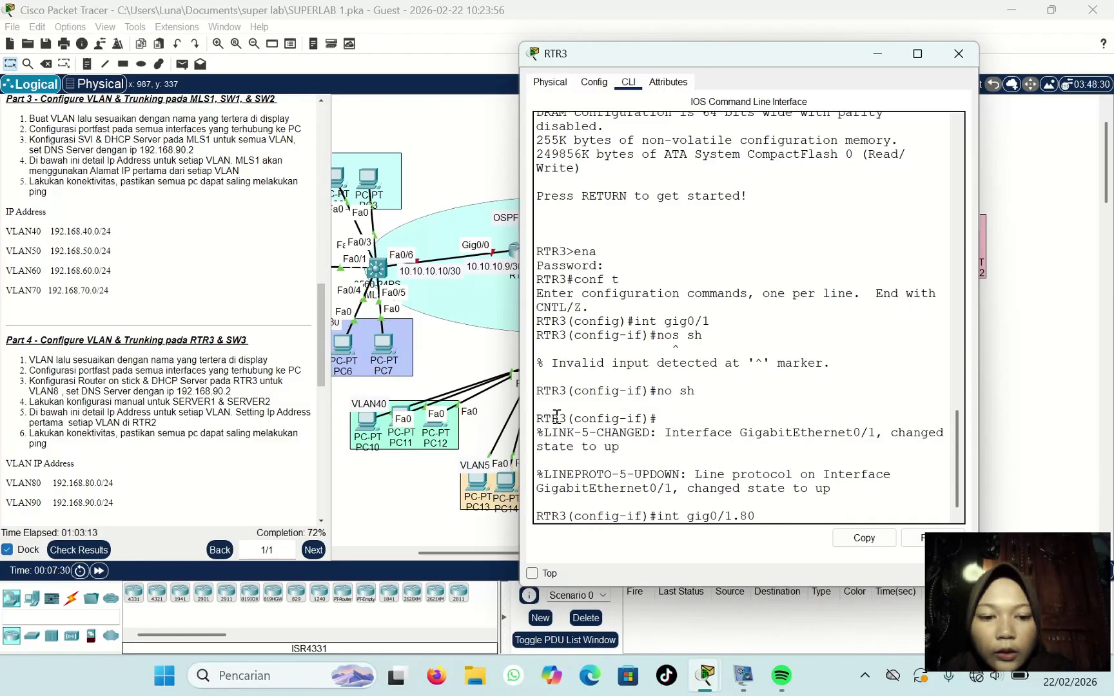
key(Return)
key(Return)
text(e)
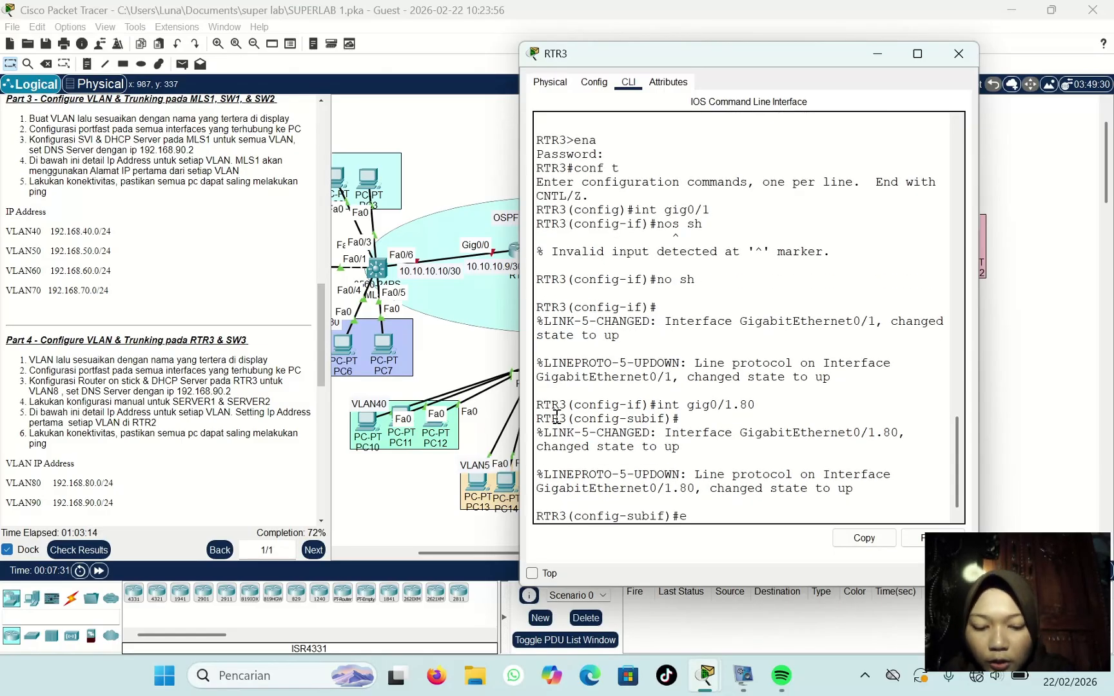
text(n)
text(cap)
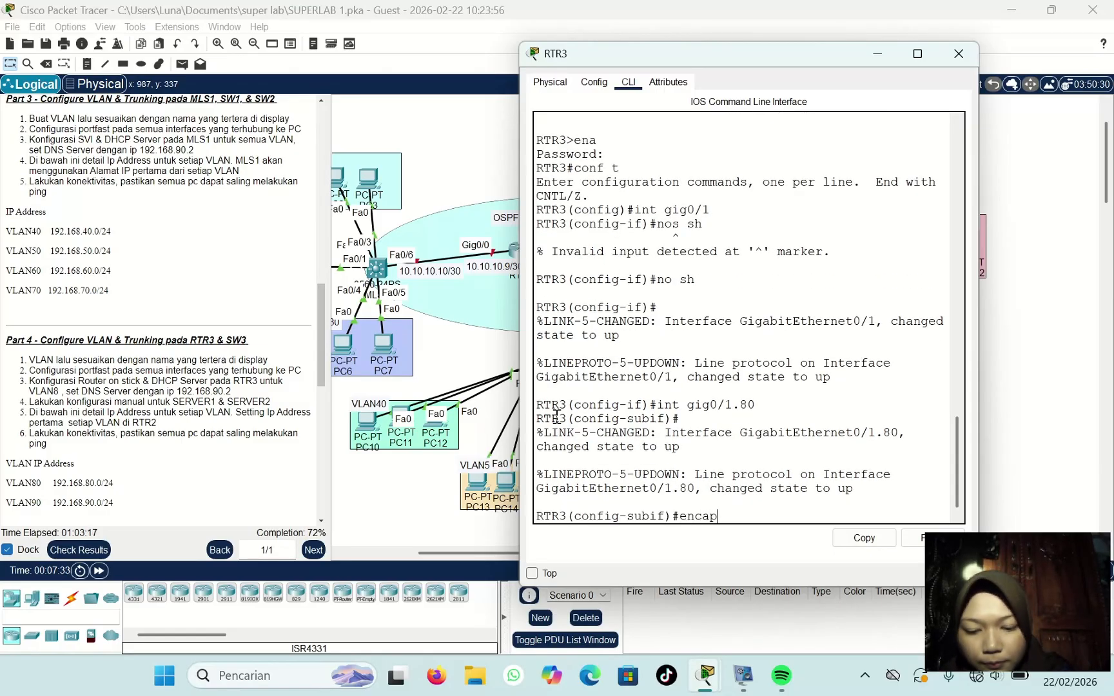
text(sulation)
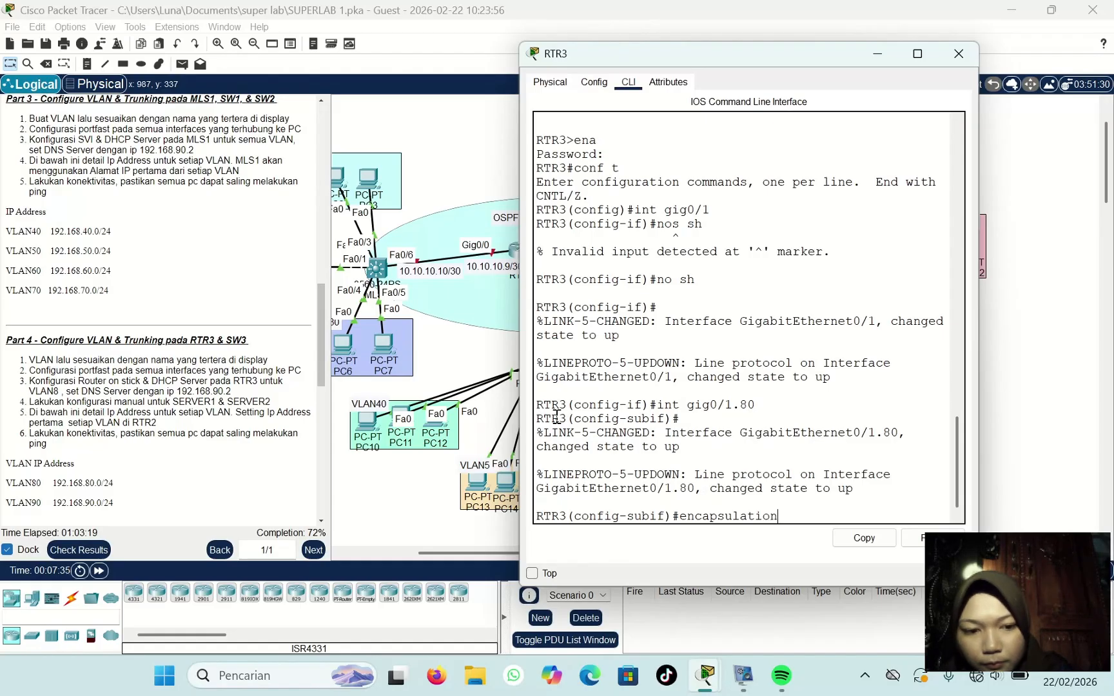
text( dot1q )
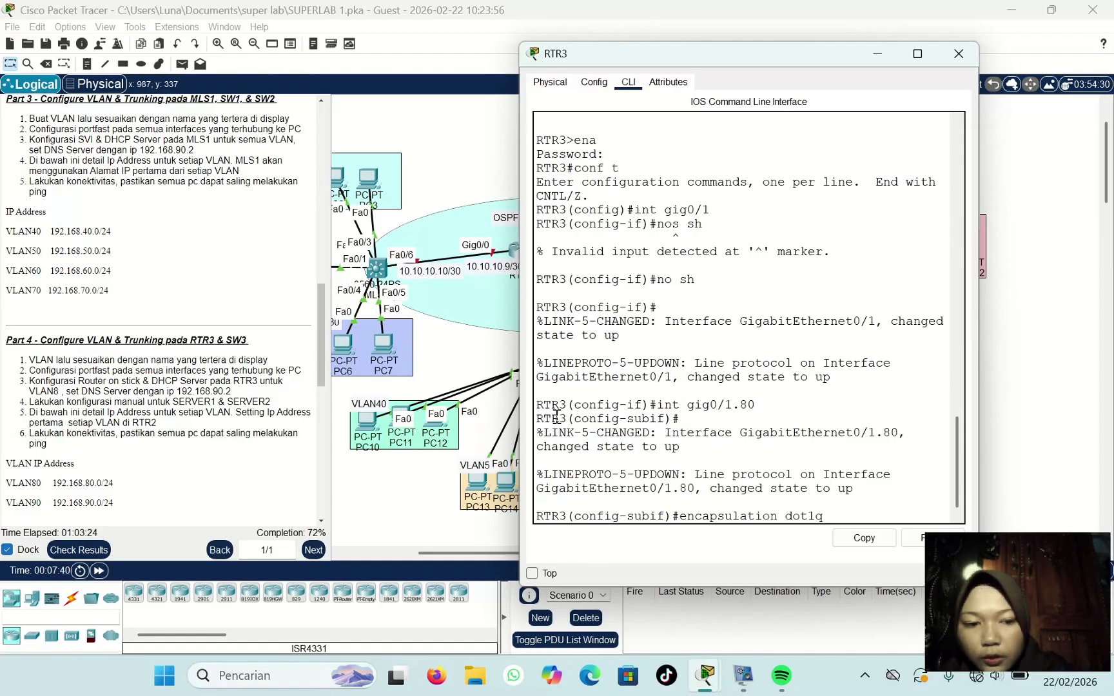
text(80)
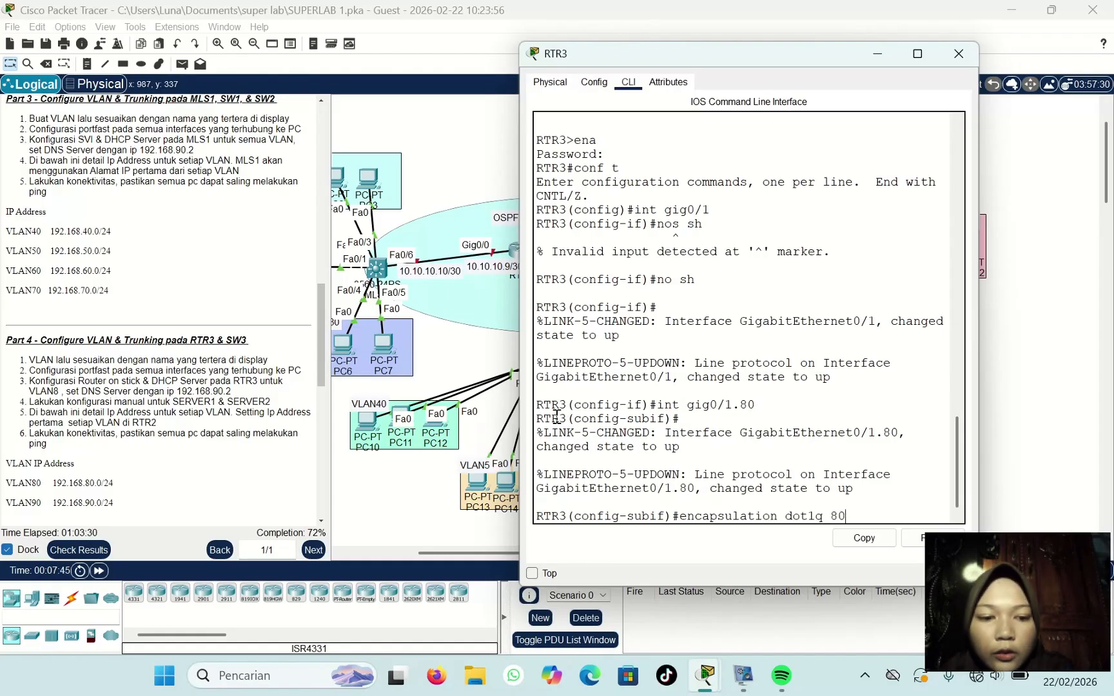
key(Return)
text(ip )
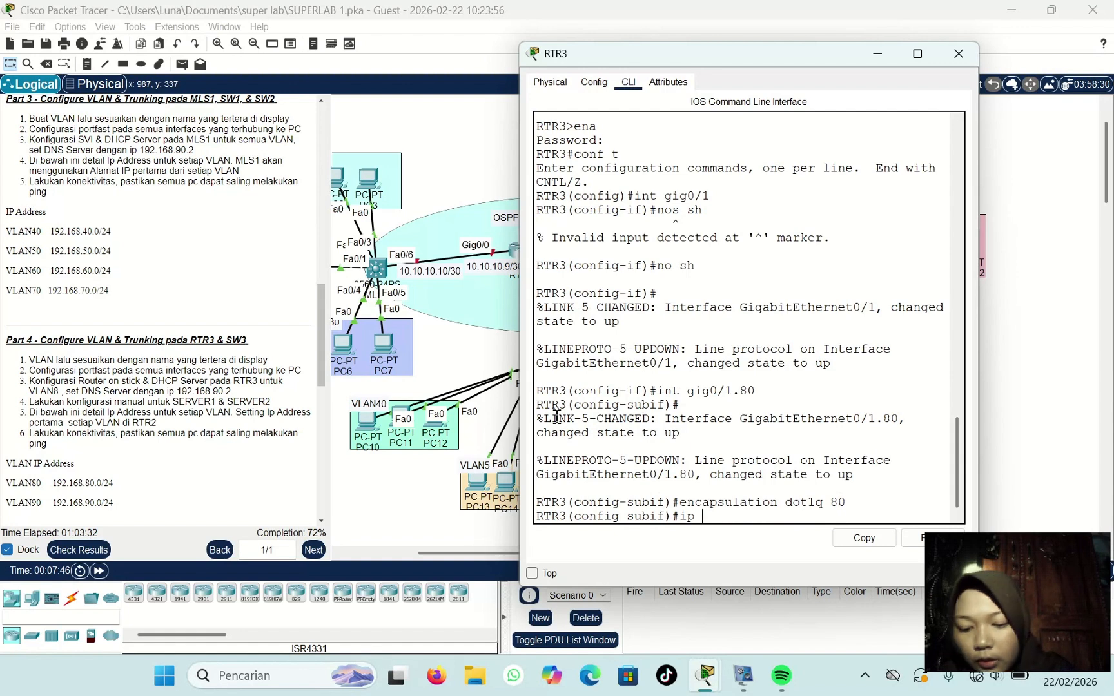
text(add 192.16)
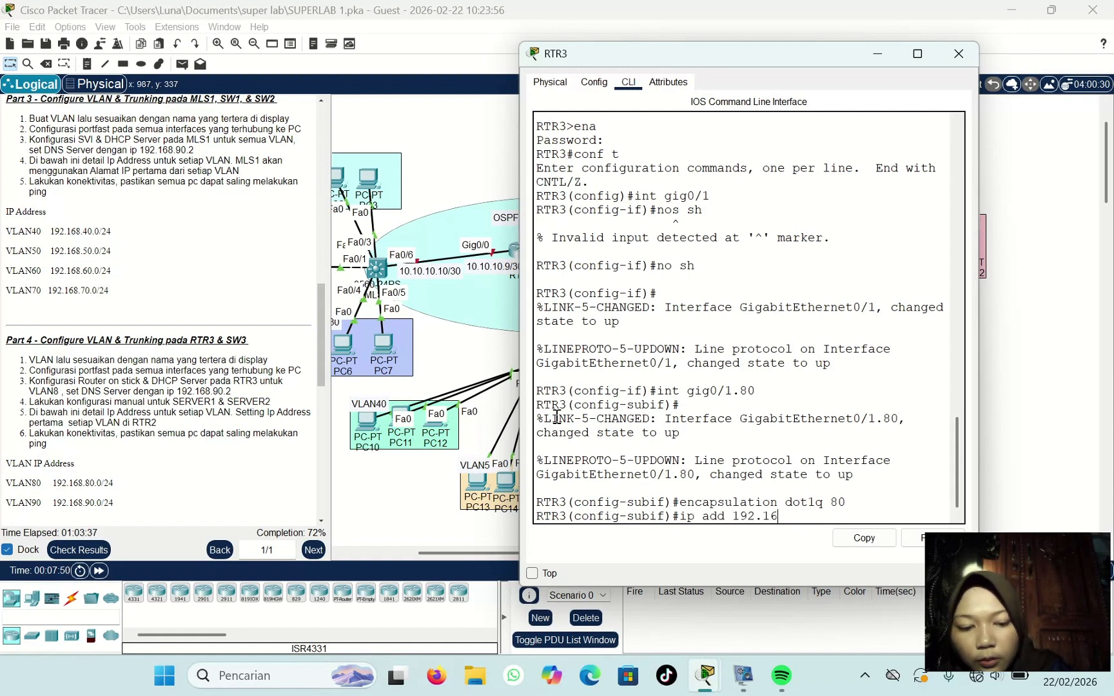
text(7)
key(BackSpace)
text(8)
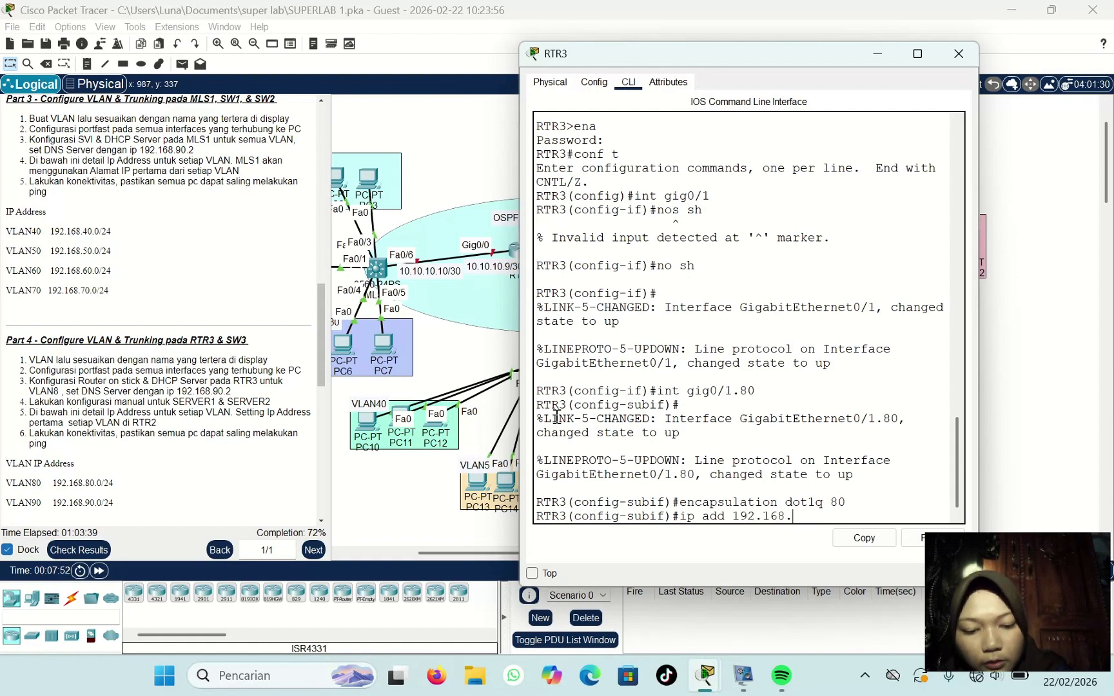
text(.80.1)
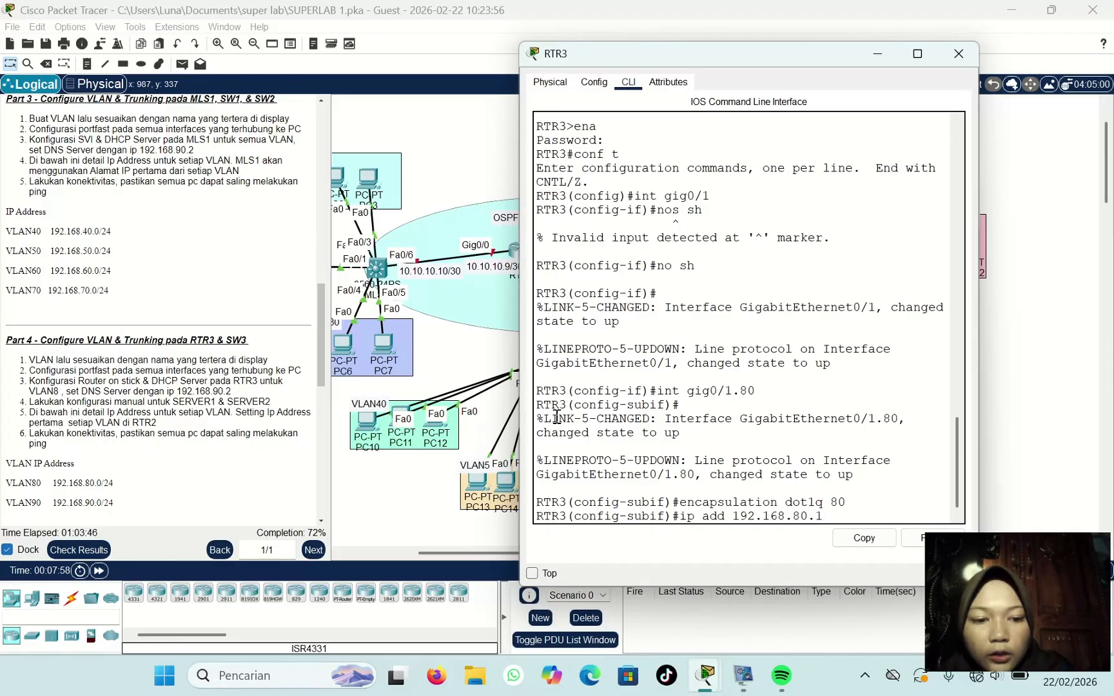
text( 255.)
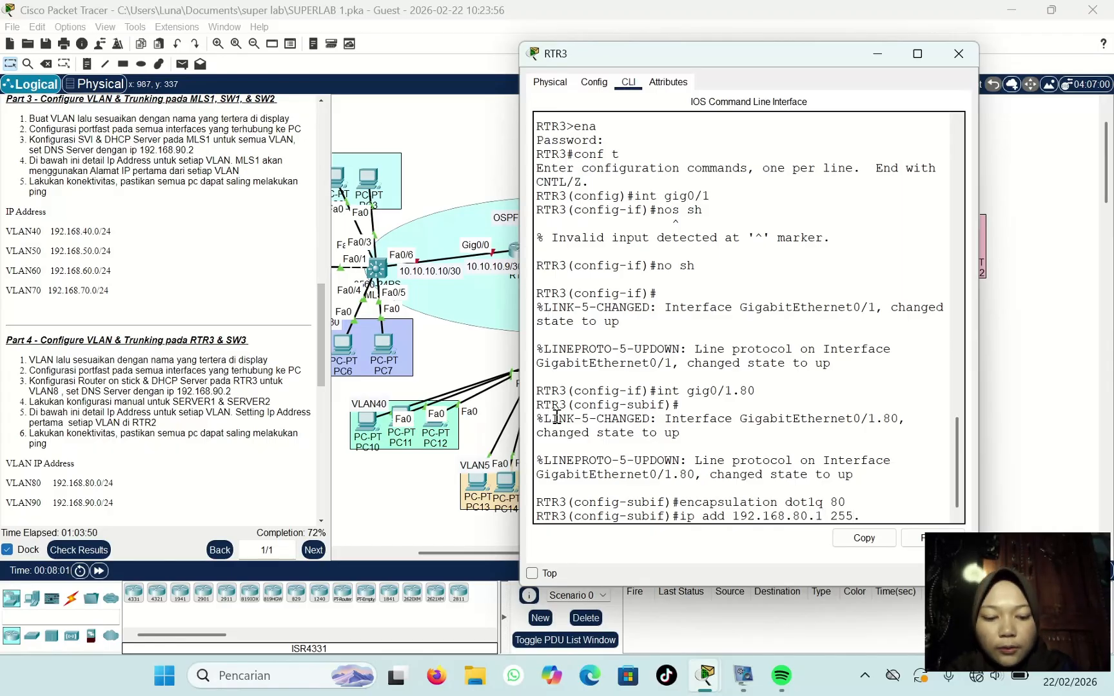
text(266)
key(BackSpace)
key(BackSpace)
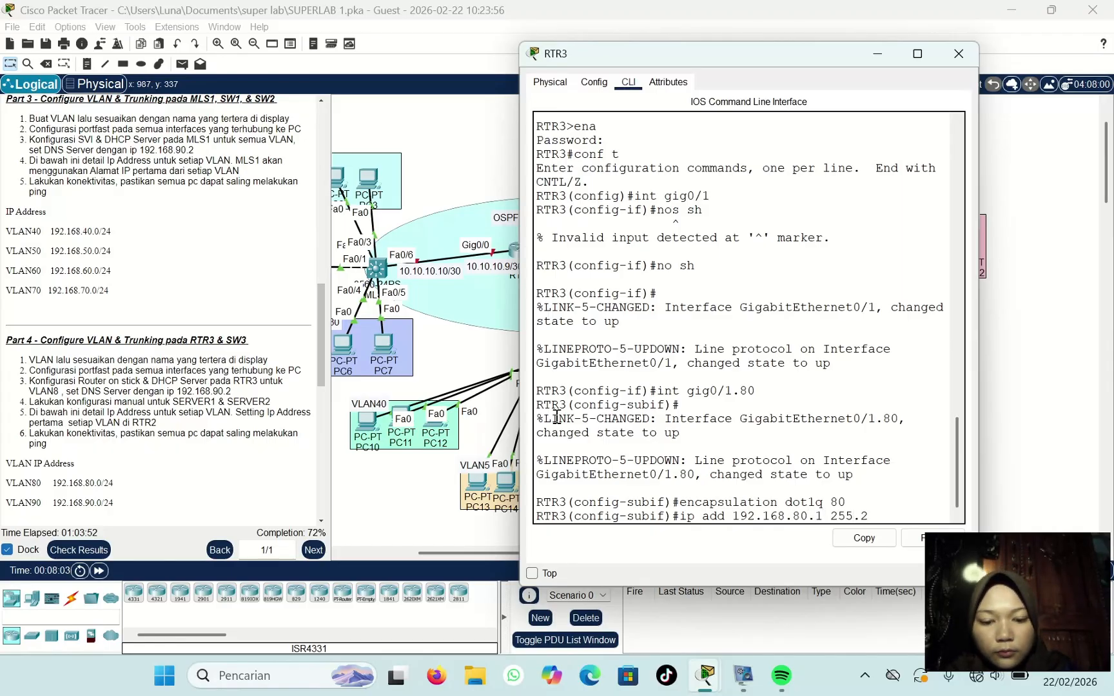
text(55.255)
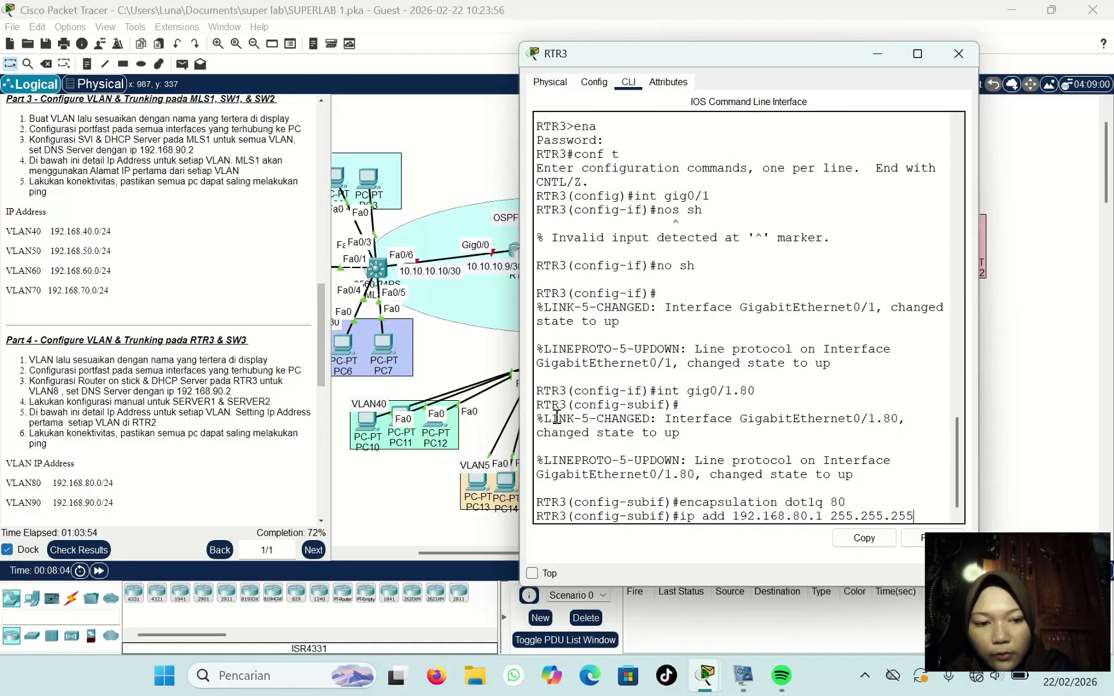
key(BackSpace)
key(BackSpace)
key(BackSpace)
text(0)
key(Return)
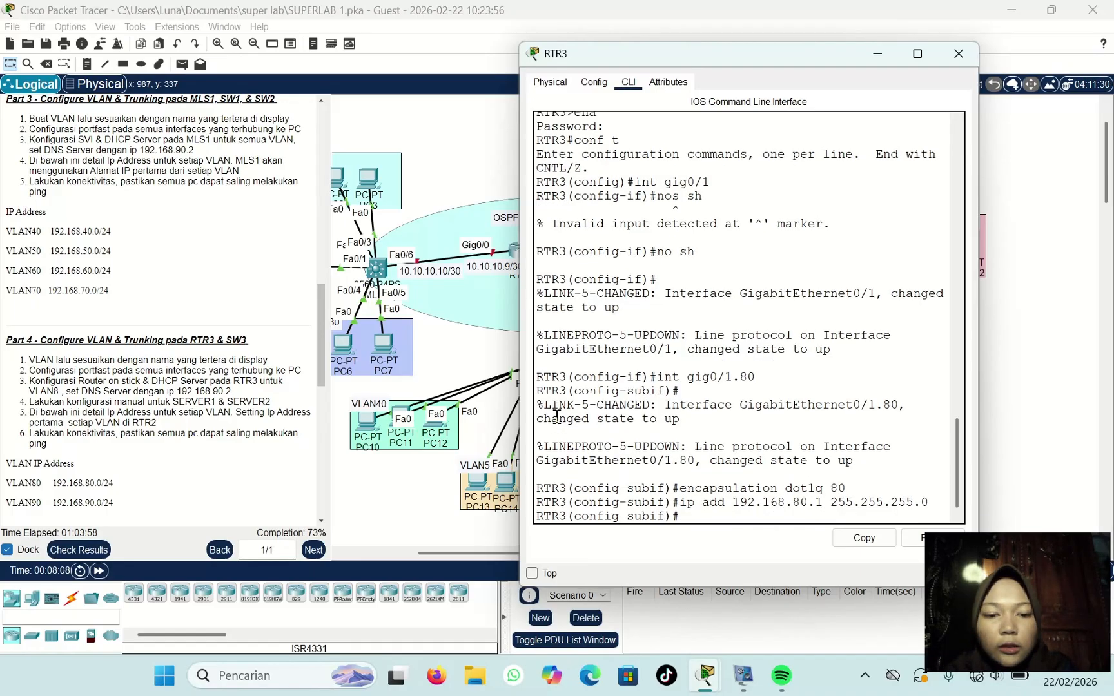
text(exit)
key(Return)
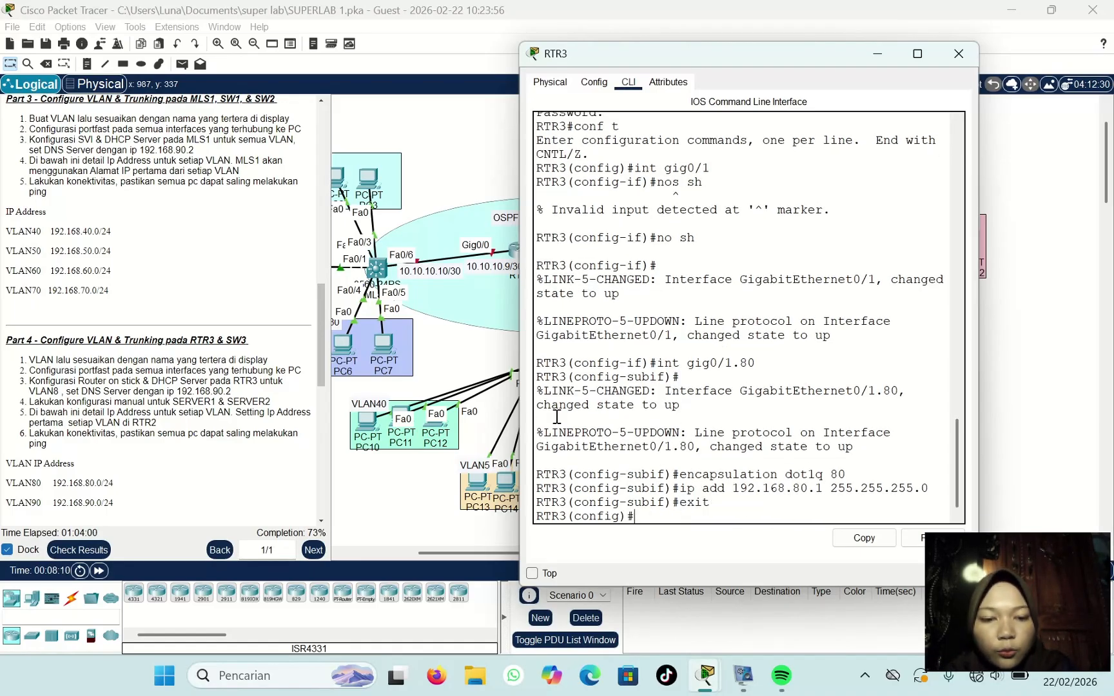
Step: Create subinterface Gig0/1.90 and set its encapsulation to dot1q 90
key(Up)
key(Up)
key(Up)
key(Up)
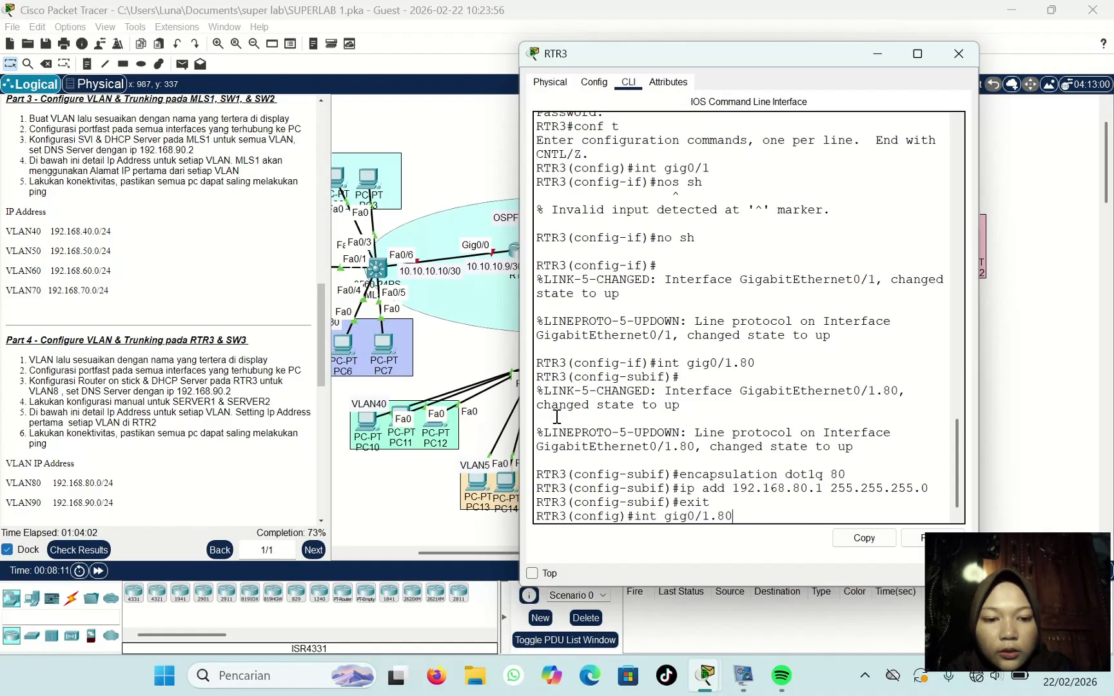
key(BackSpace)
key(BackSpace)
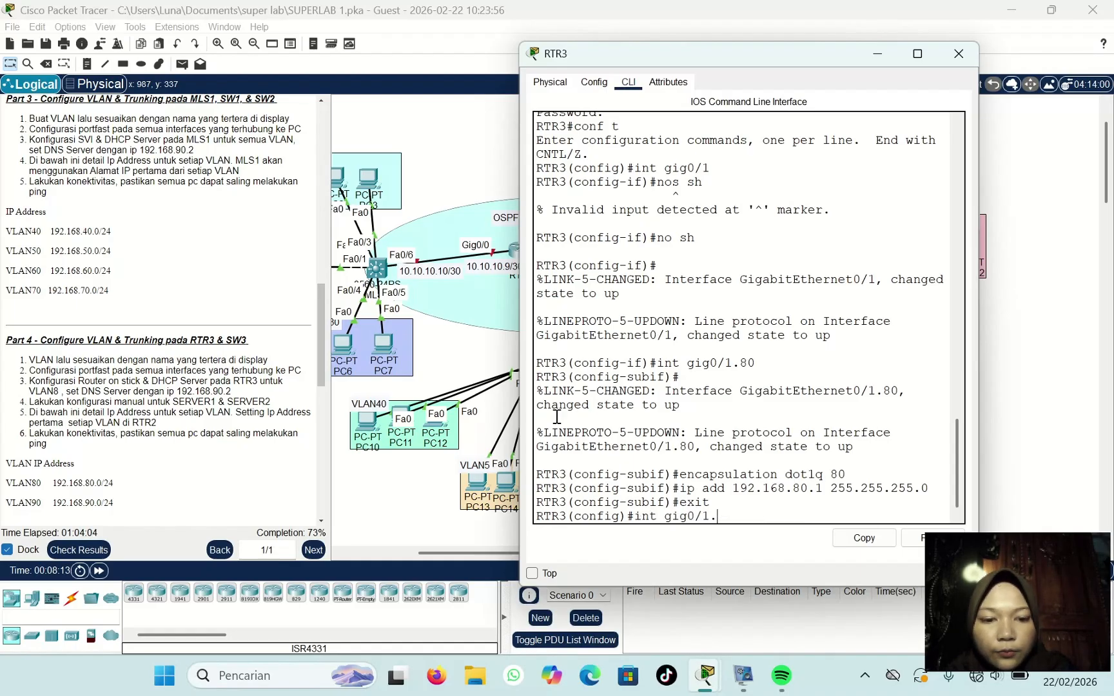
text(90)
key(Return)
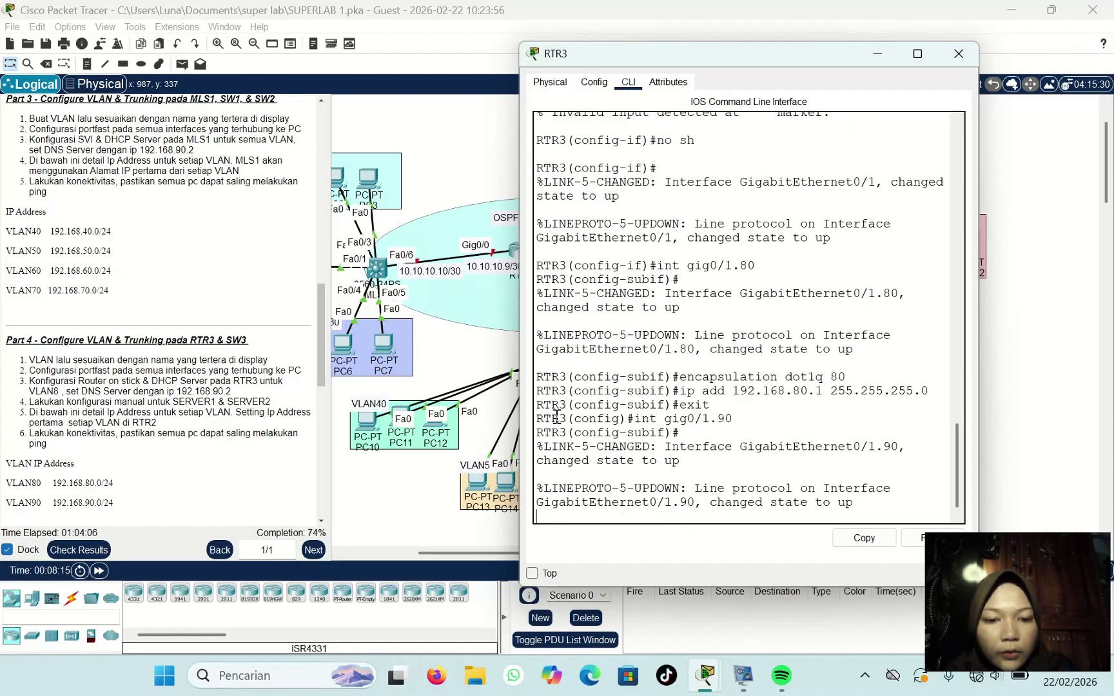
key(Return)
key(Up)
key(Up)
key(Up)
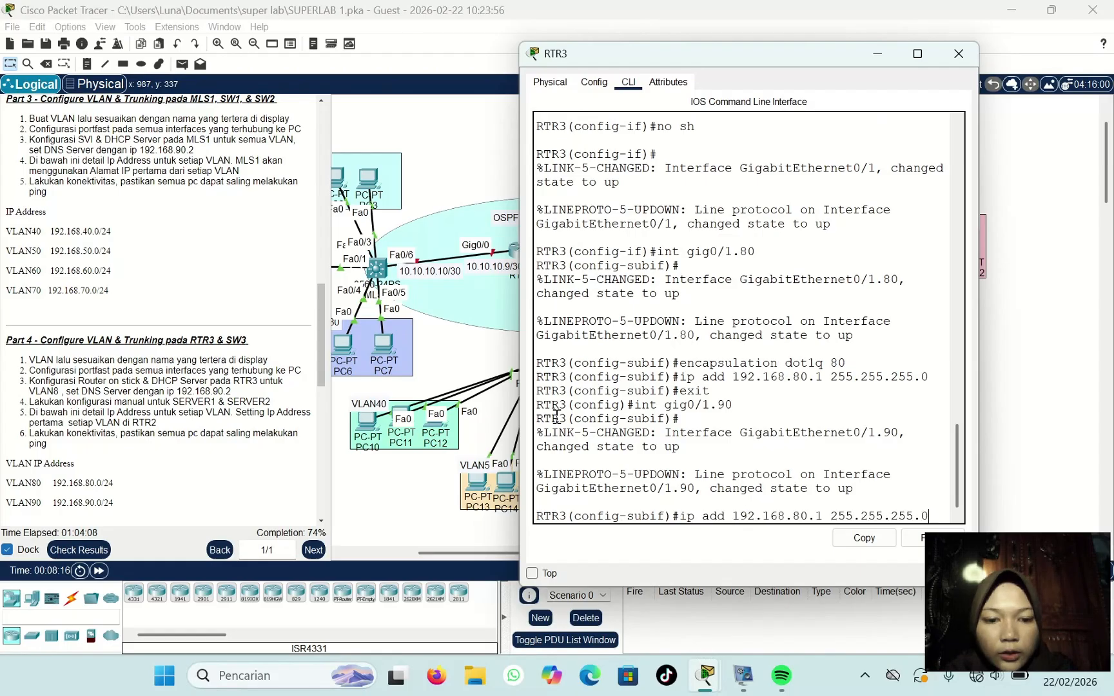
key(Up)
key(BackSpace)
key(BackSpace)
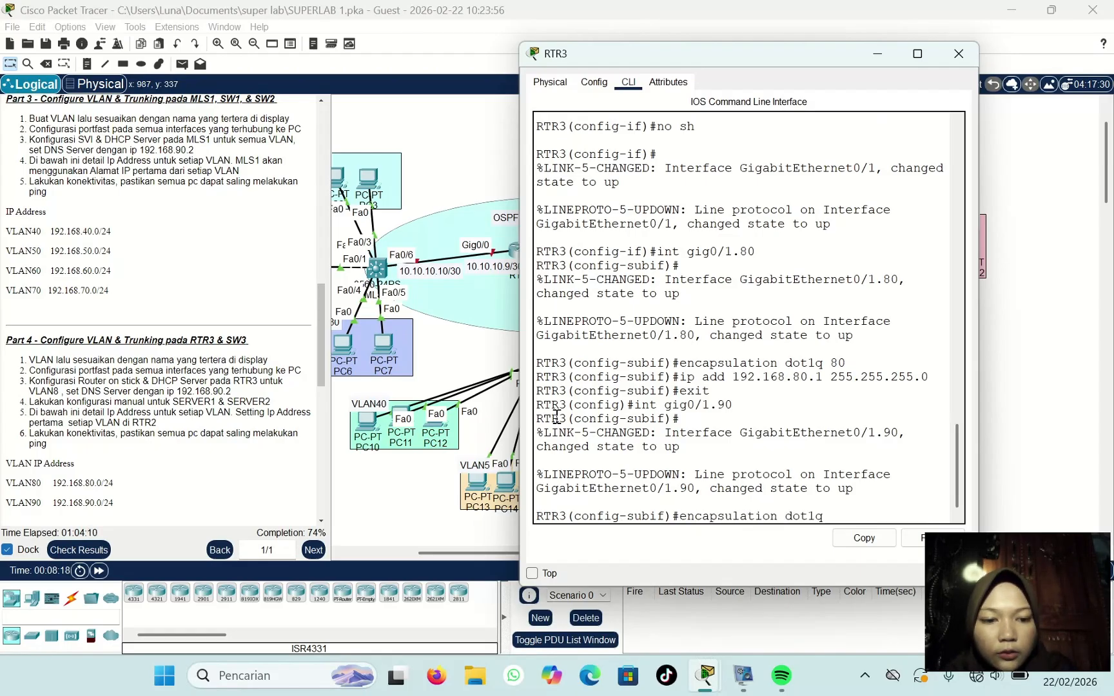
text(90)
key(Return)
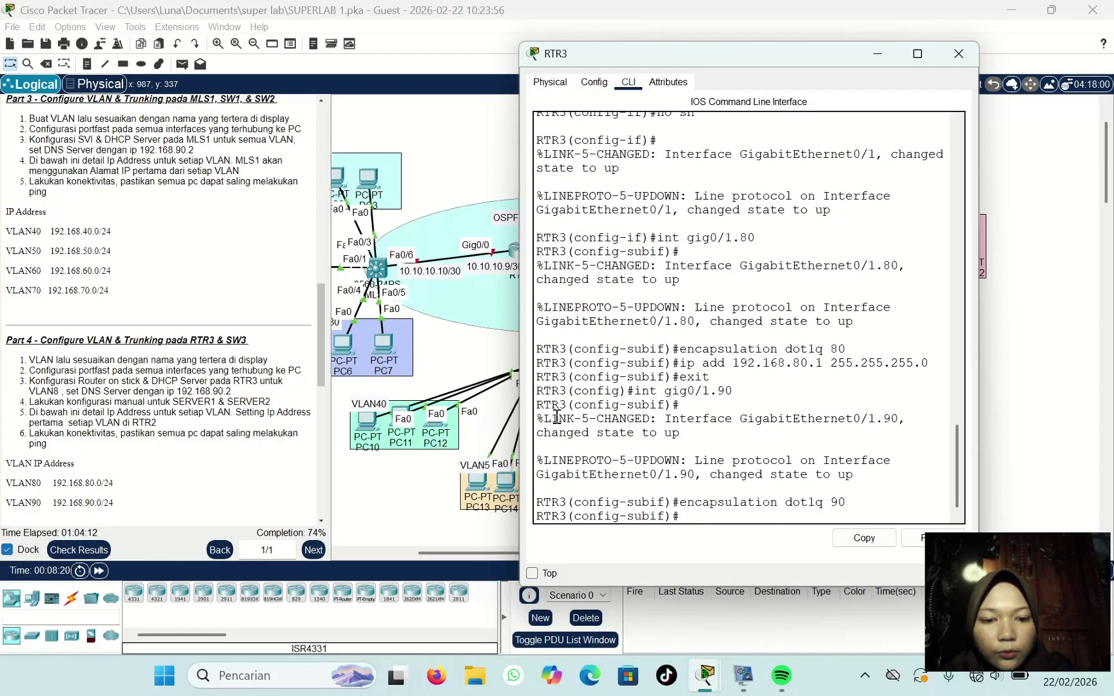
Step: Assign Gig0/1.90 the address 192.168.90.1 255.255.255.0 and exit the subinterface
key(Up)
key(Up)
key(Up)
key(Up)
key(Up)
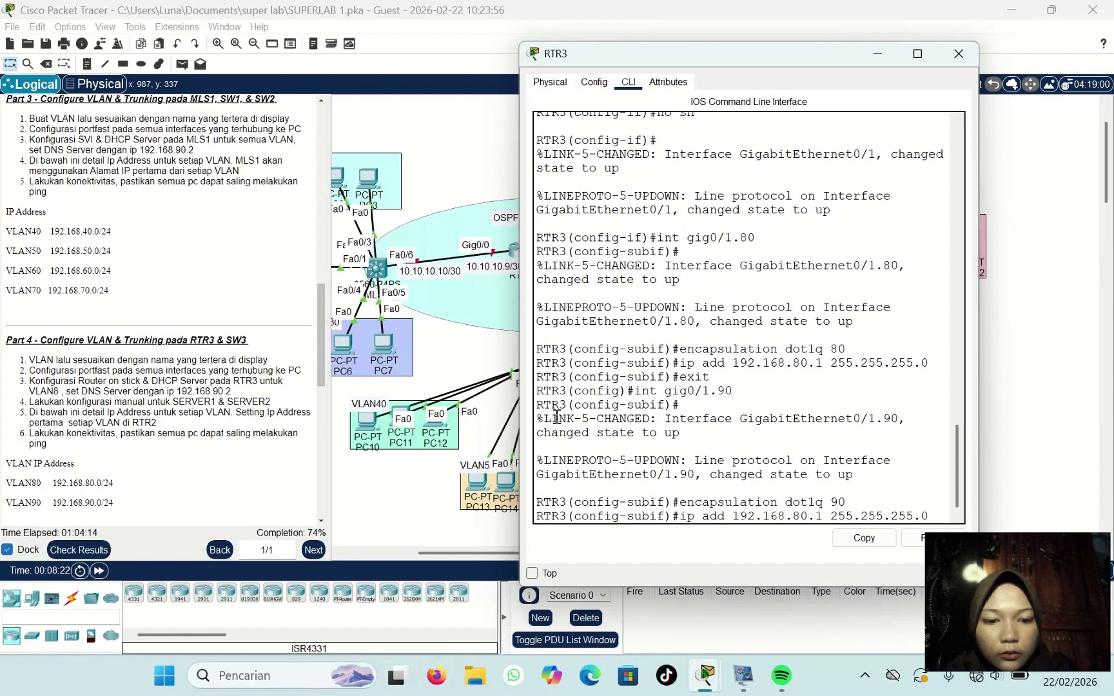
key(Down)
key(Left)
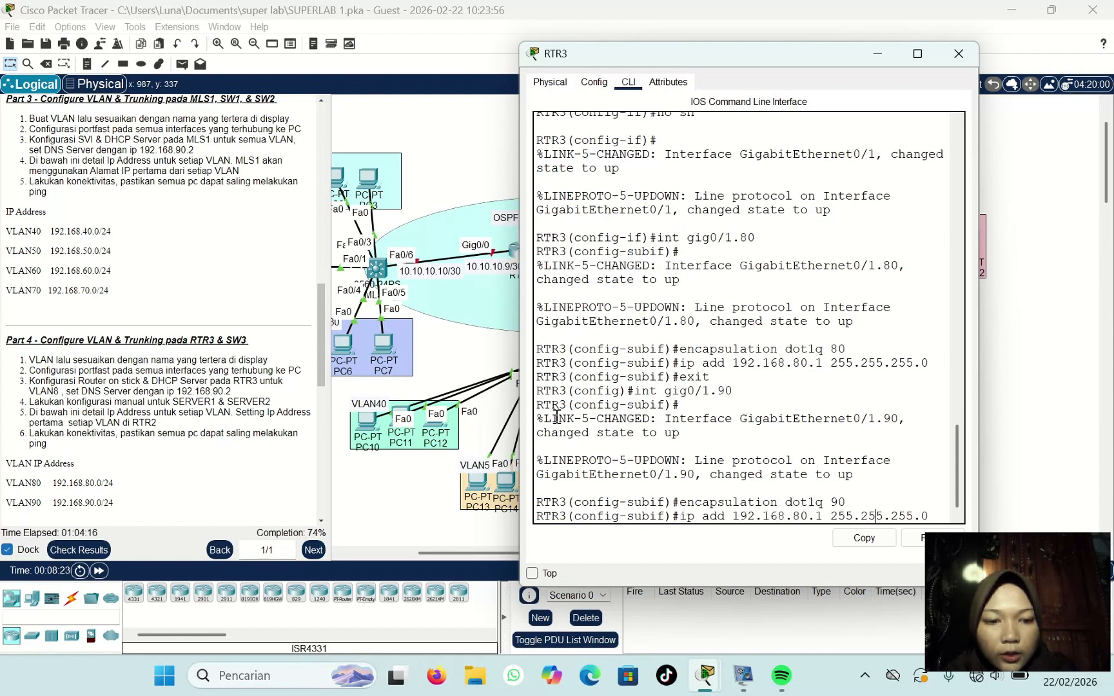
key(Left)
key(Left)
key(Left)
key(Left)
key(Left)
key(Left)
key(Left)
key(Left)
key(Left)
key(BackSpace)
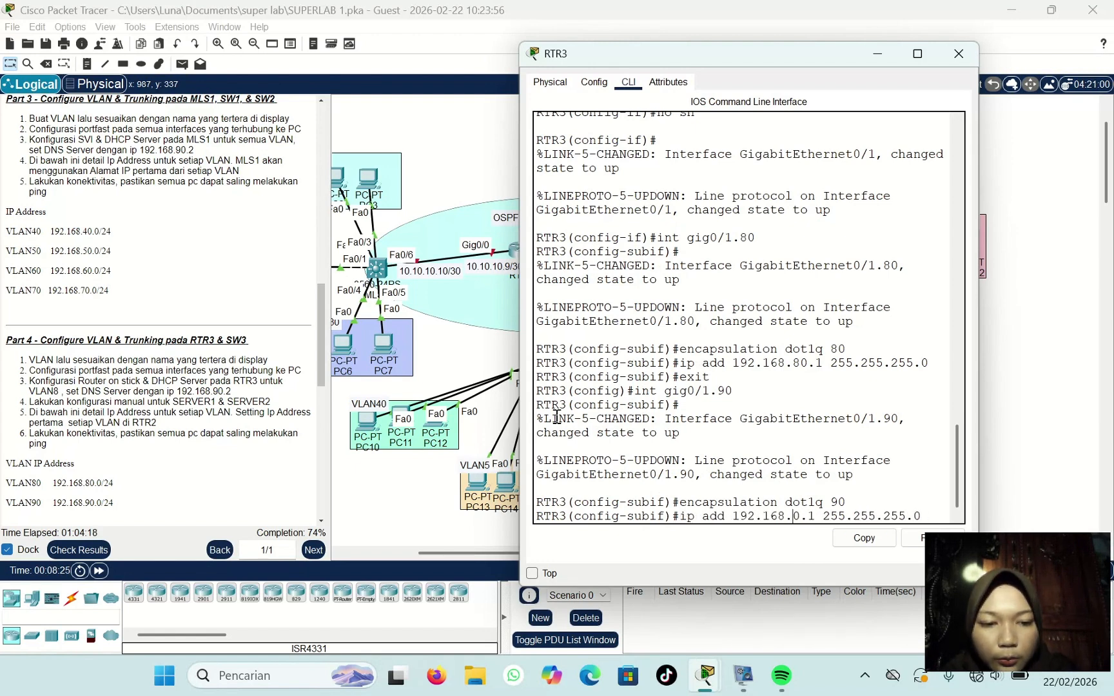
text(9)
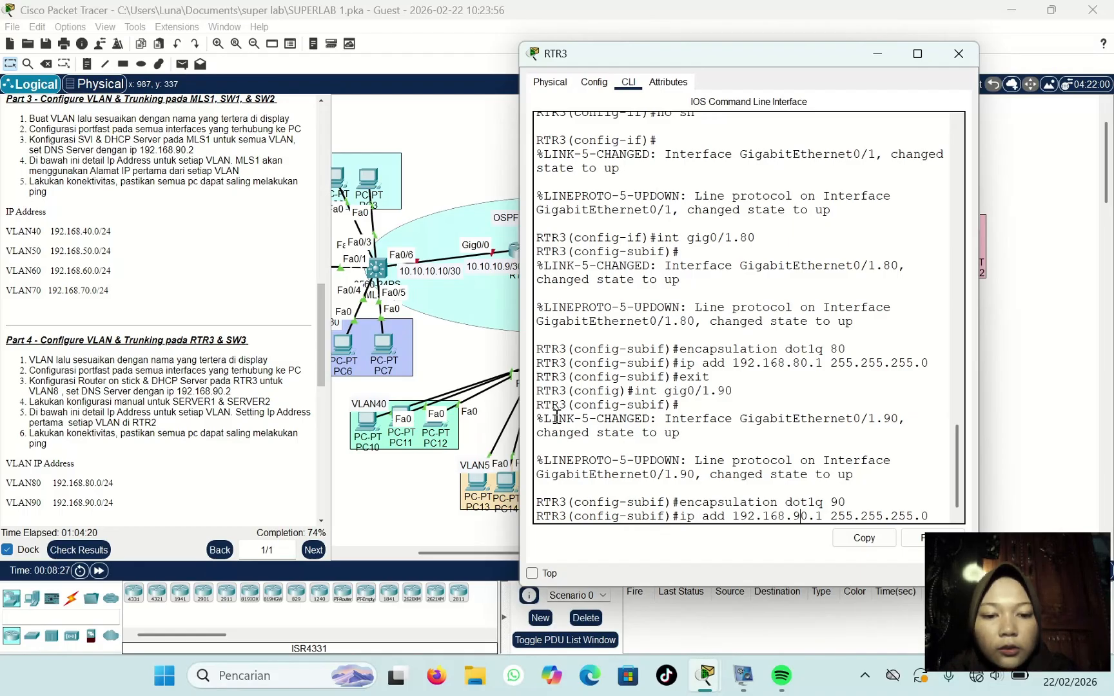
key(Return)
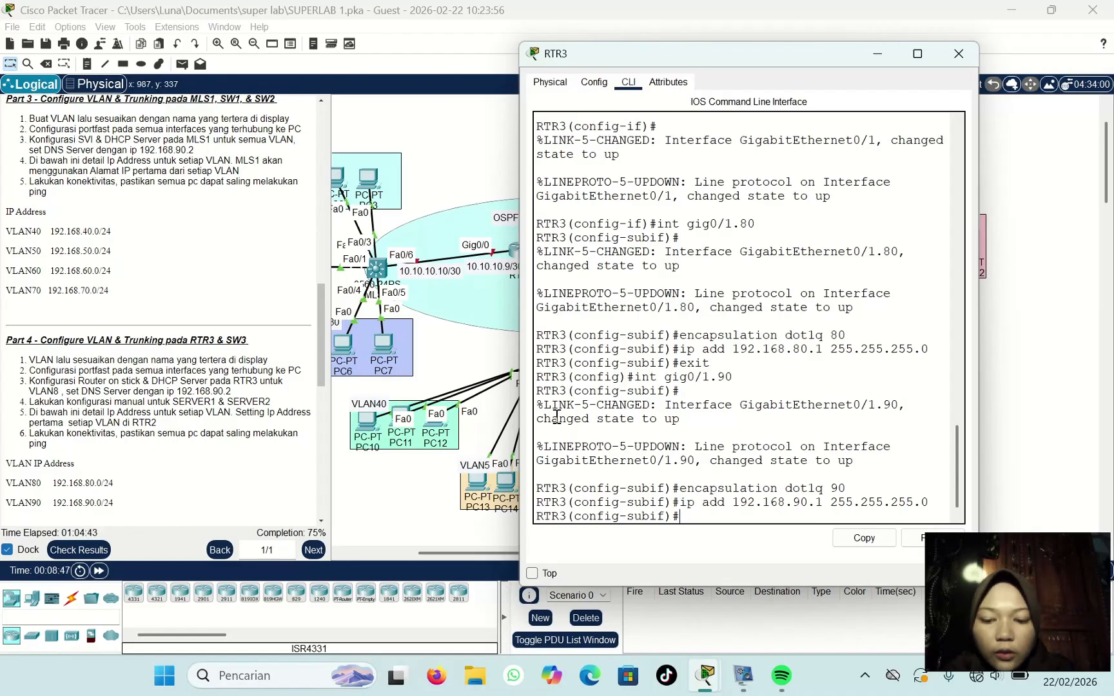
text(exit)
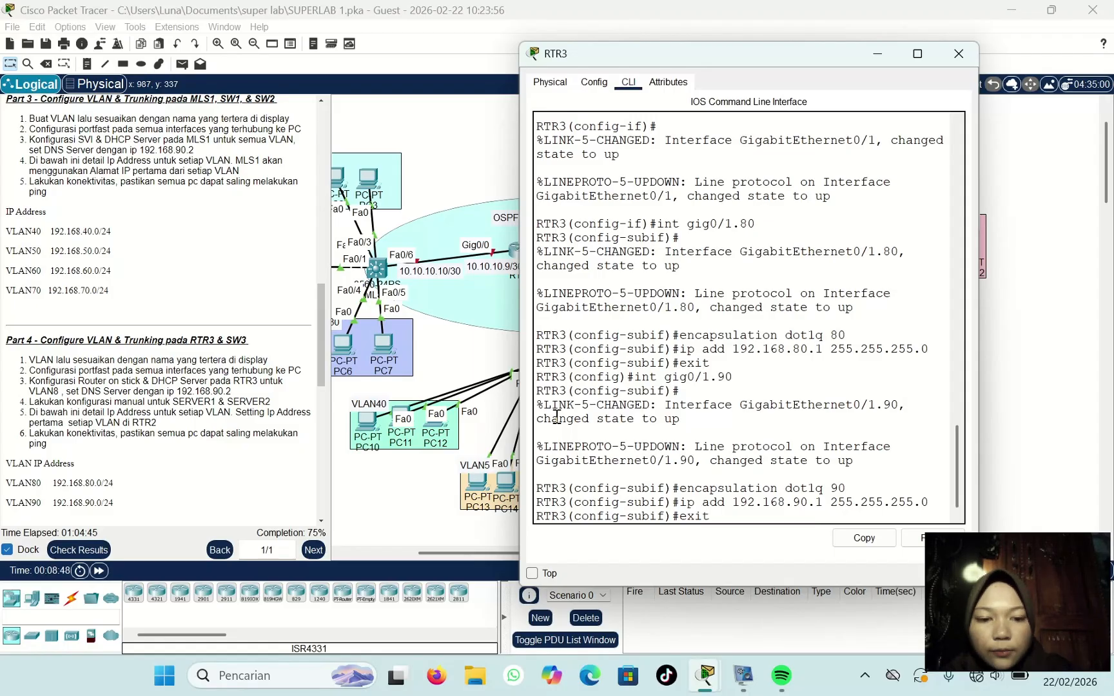
key(Return)
text(ip)
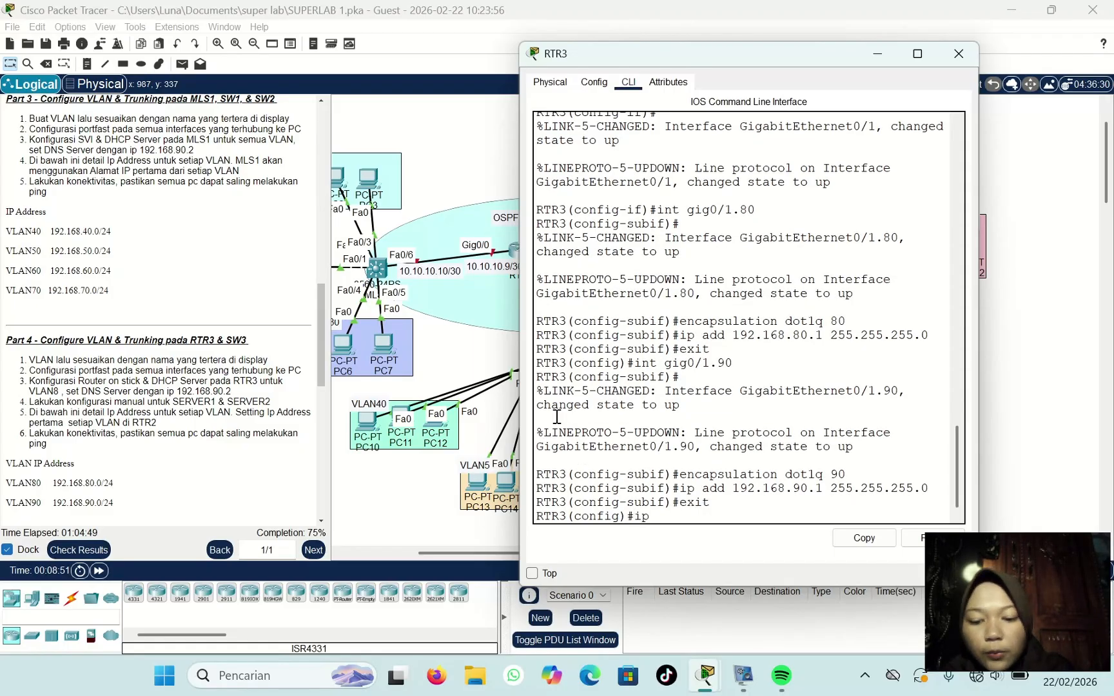
text( dh)
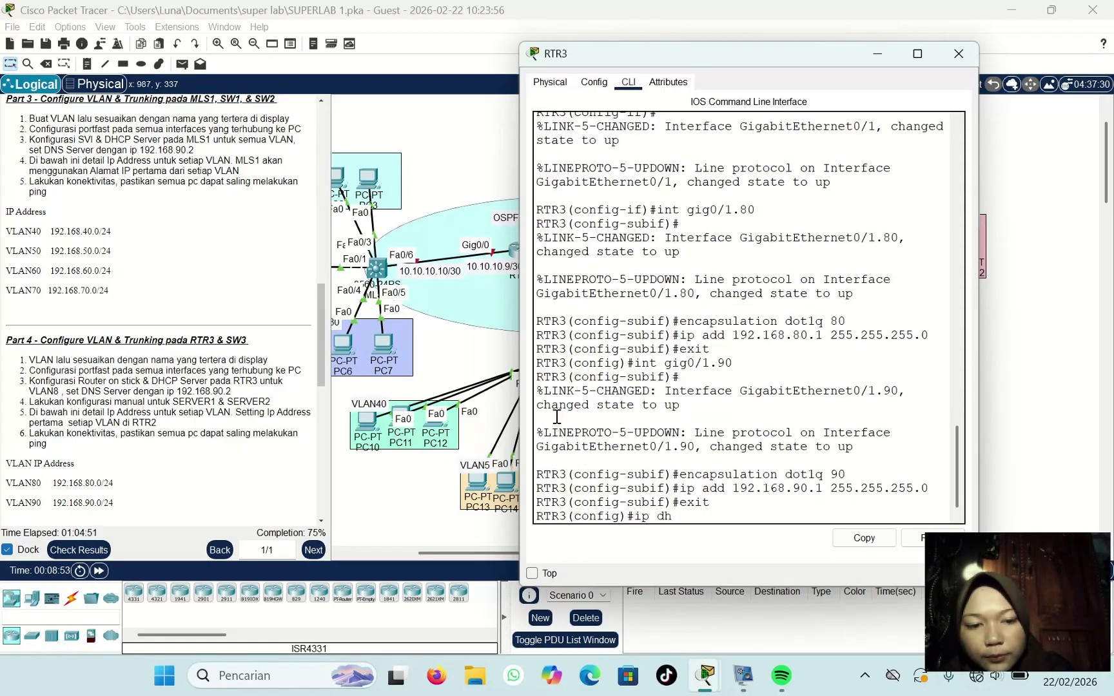
text(cp)
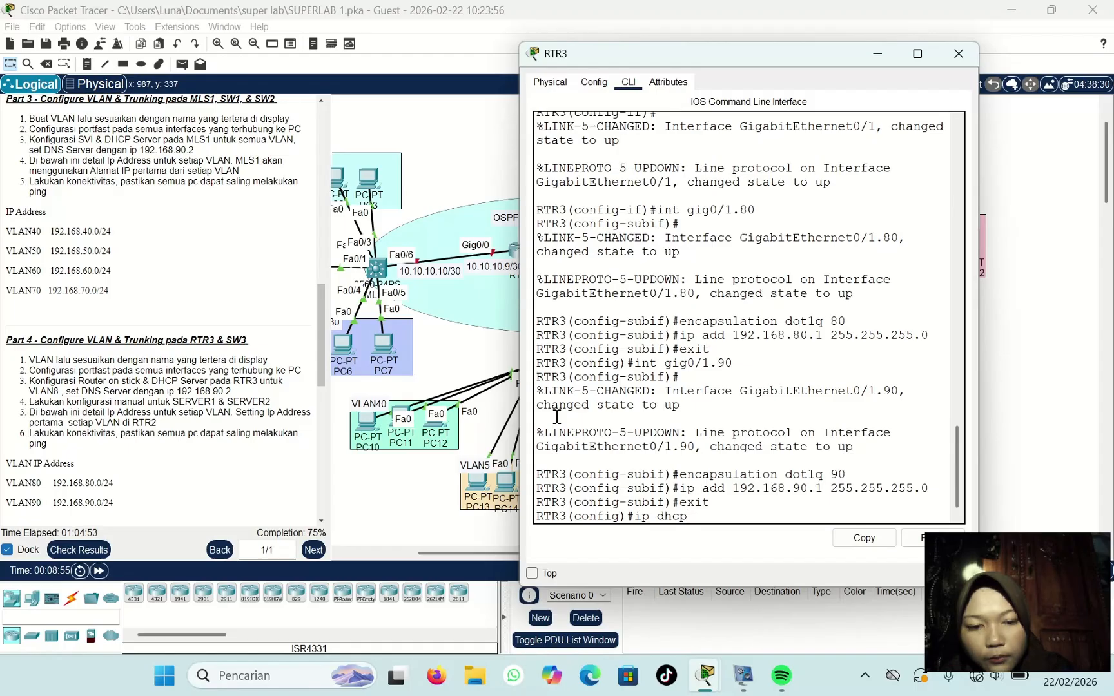
text( pool VLAN)
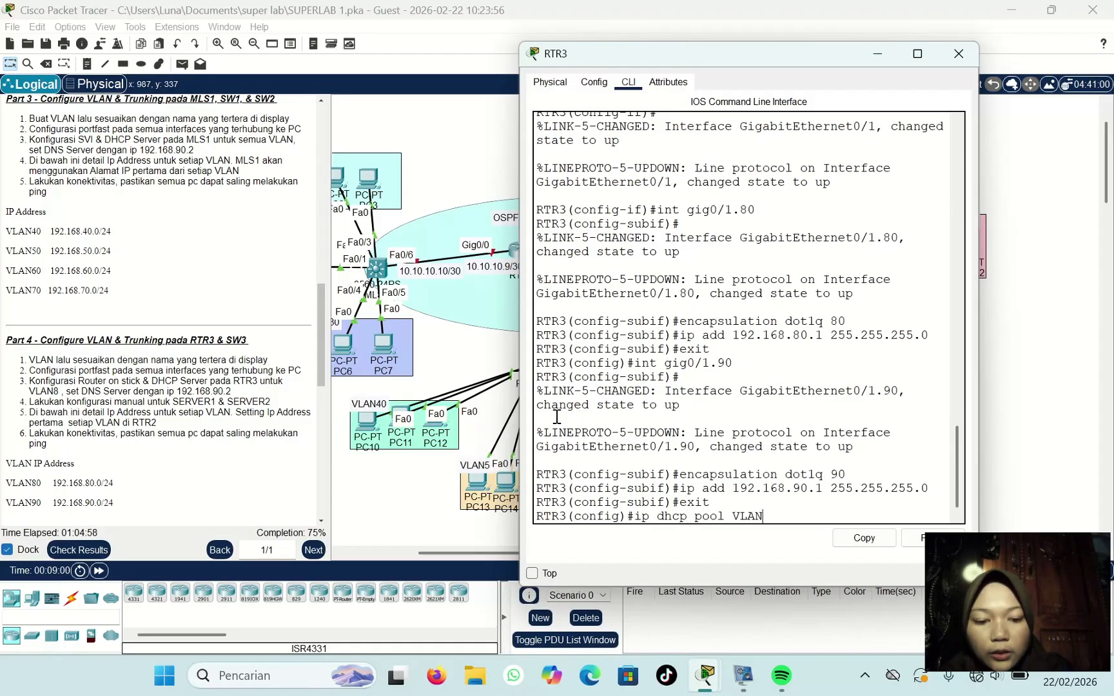
text(80)
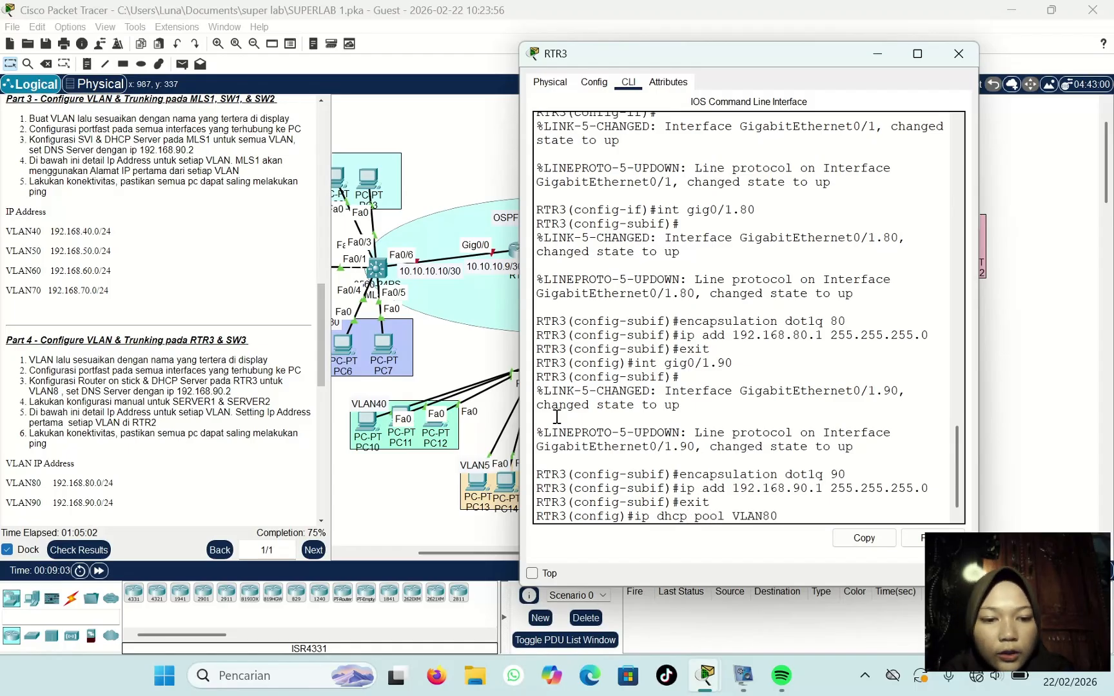
Step: Create DHCP pool VLAN80 with network 192.168.80.0/24, default-router 192.168.80.1 and DNS 192.168.90.2
key(Return)
text(net)
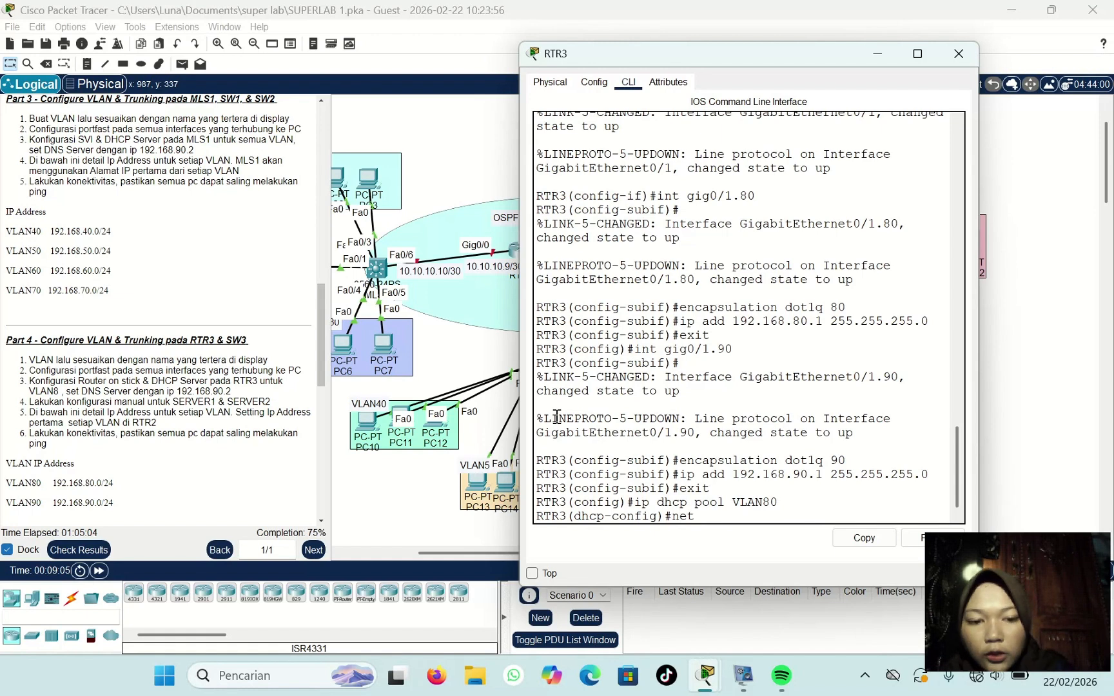
text( 192.16)
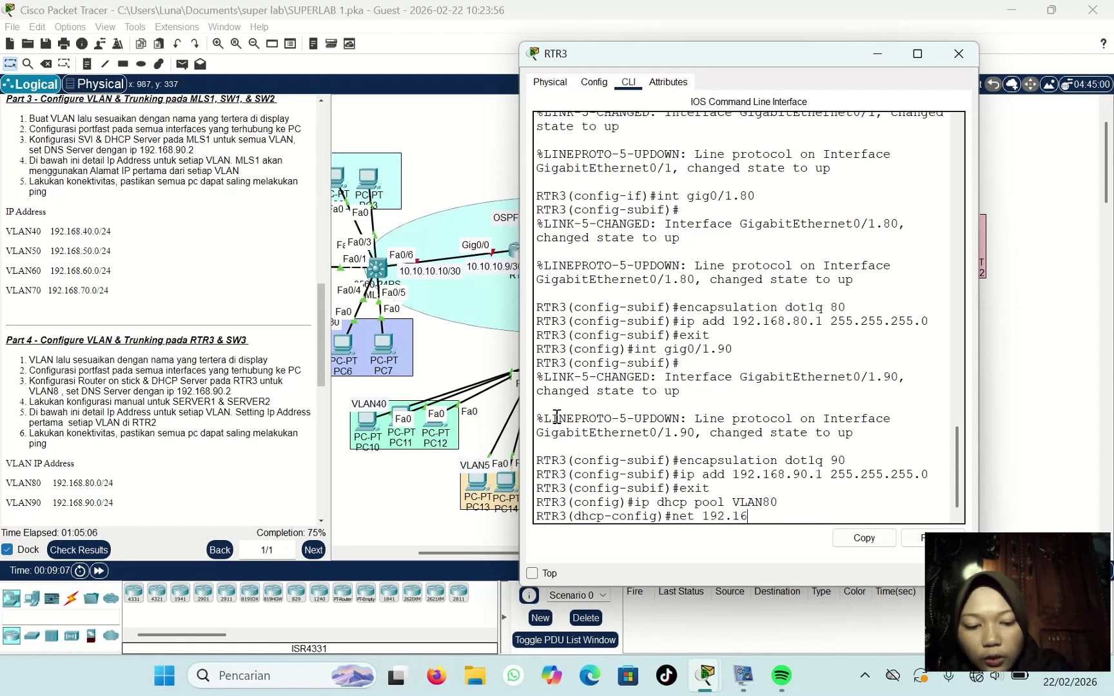
text(8.80.)
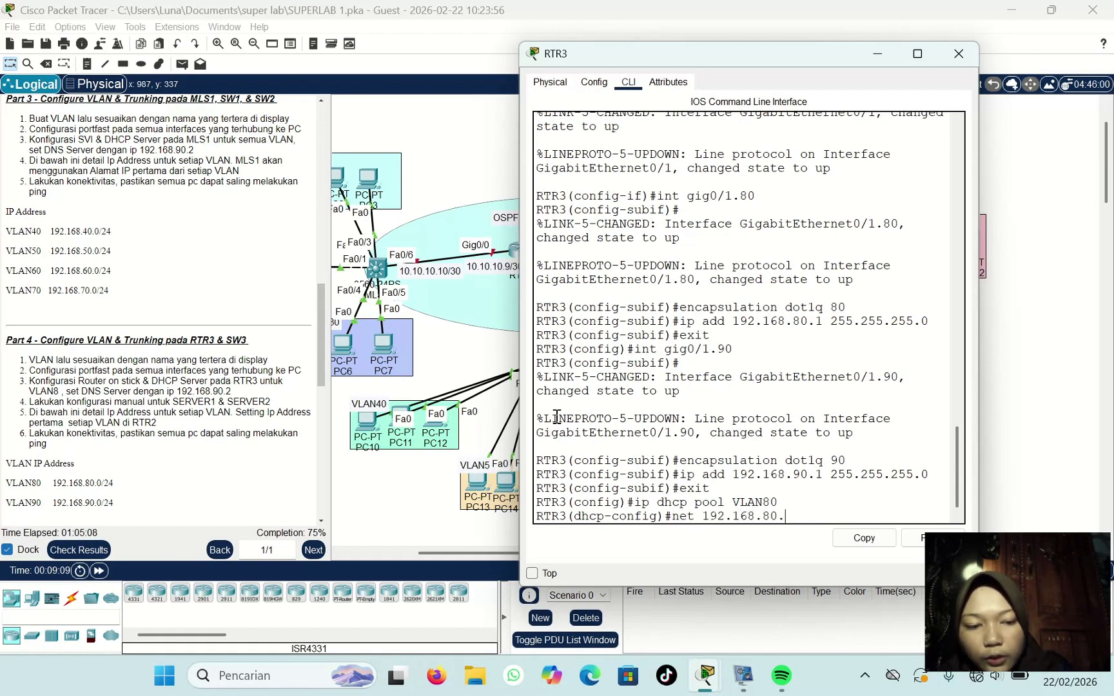
text(0 255)
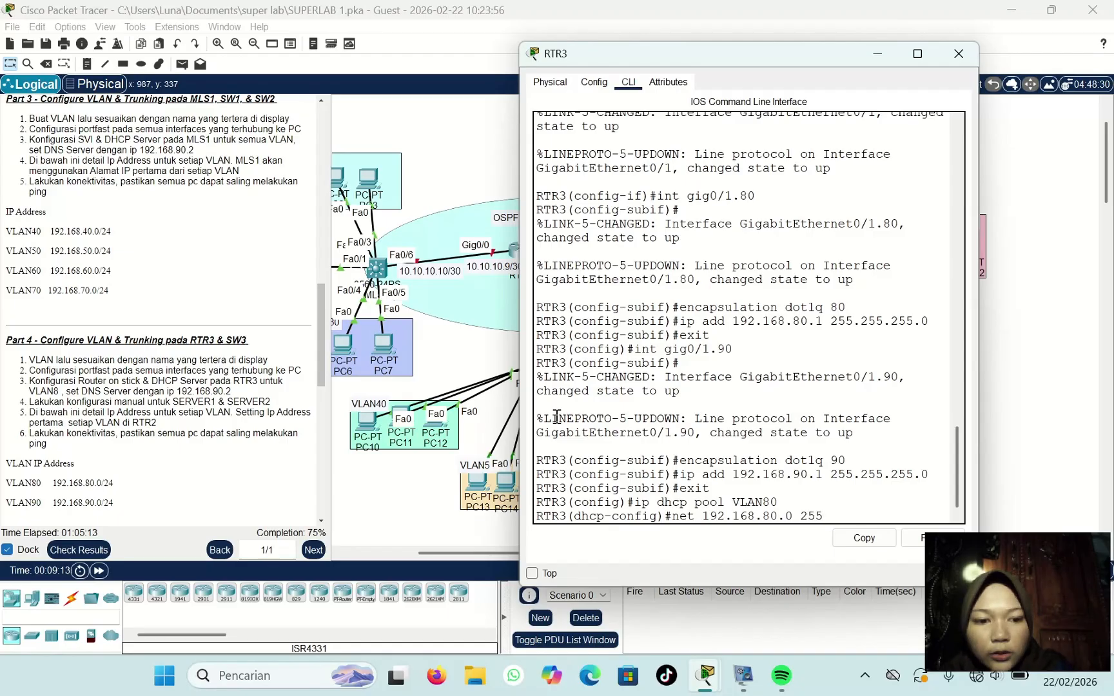
text(.255.2)
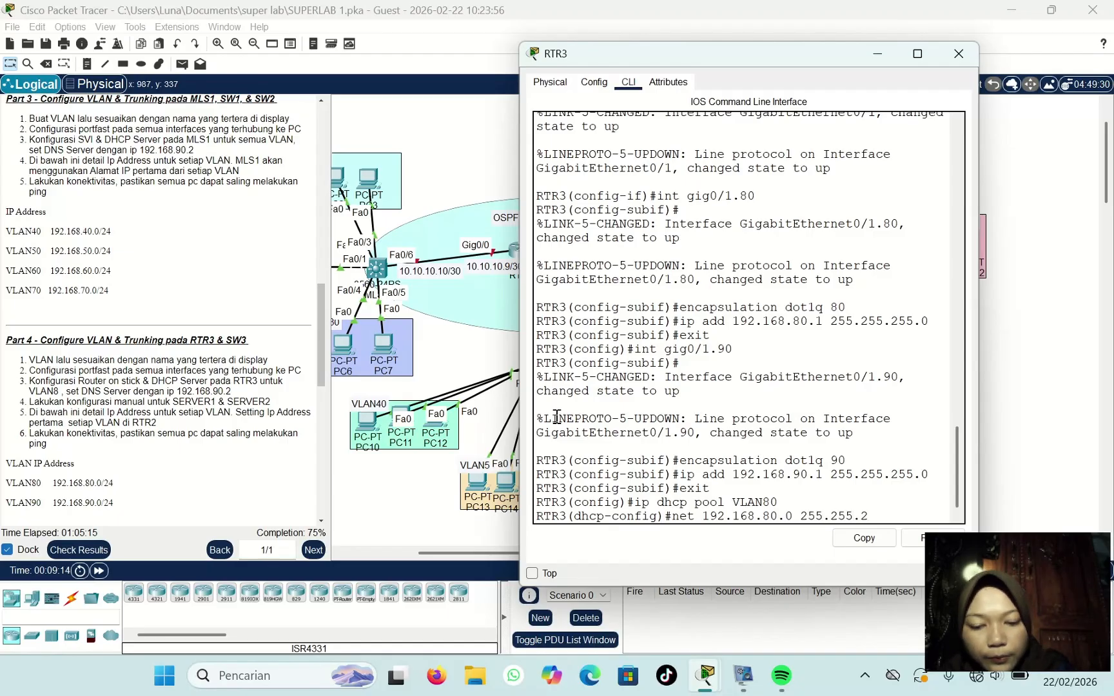
text(55.0)
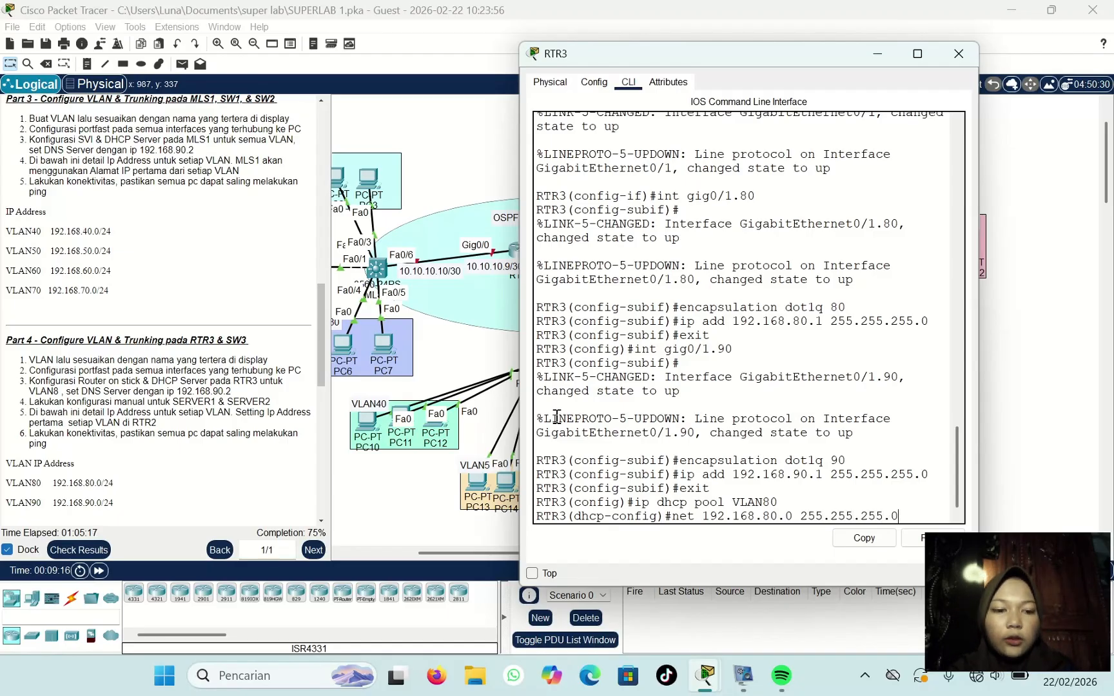
key(Return)
text(de)
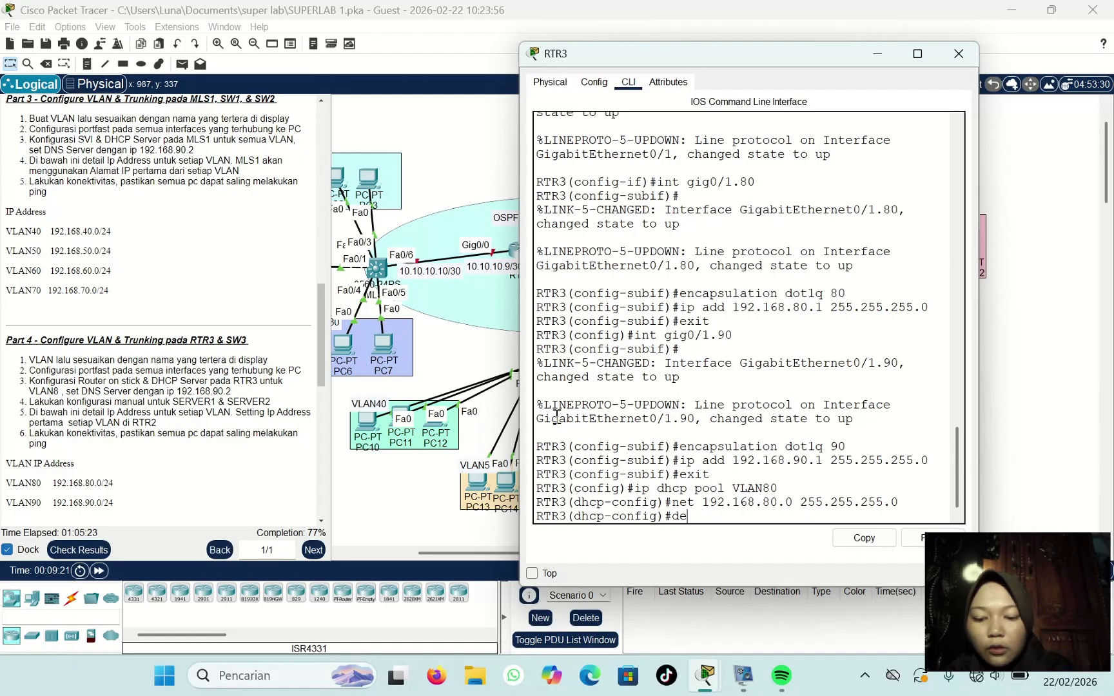
text(f)
key(Tab)
text(1)
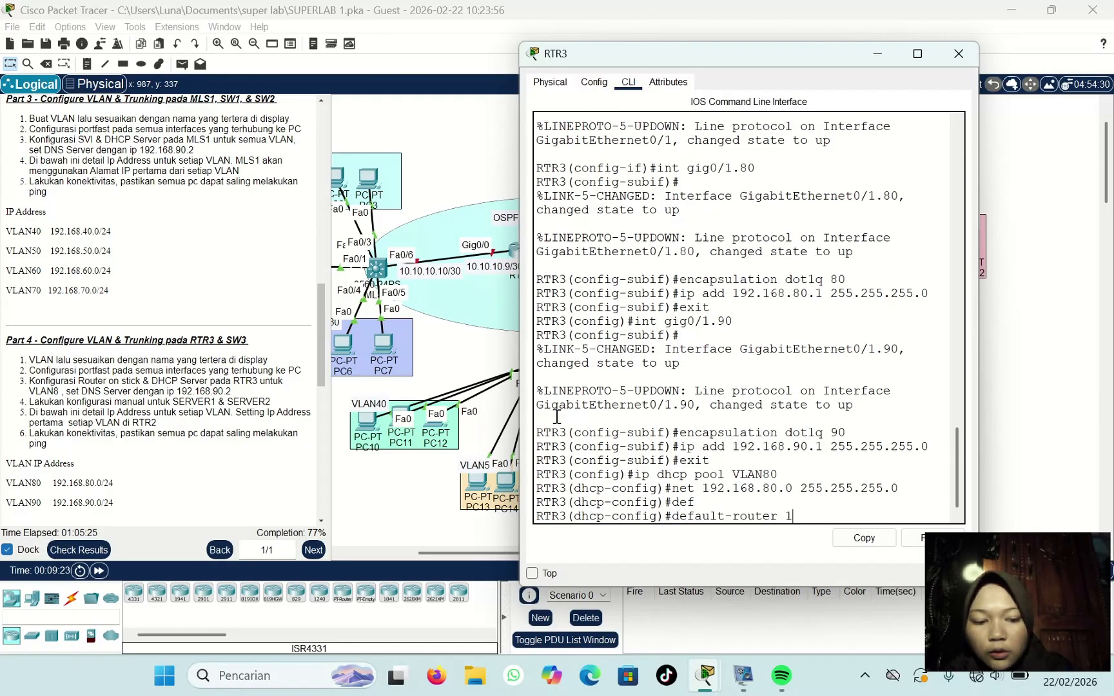
text(92.168)
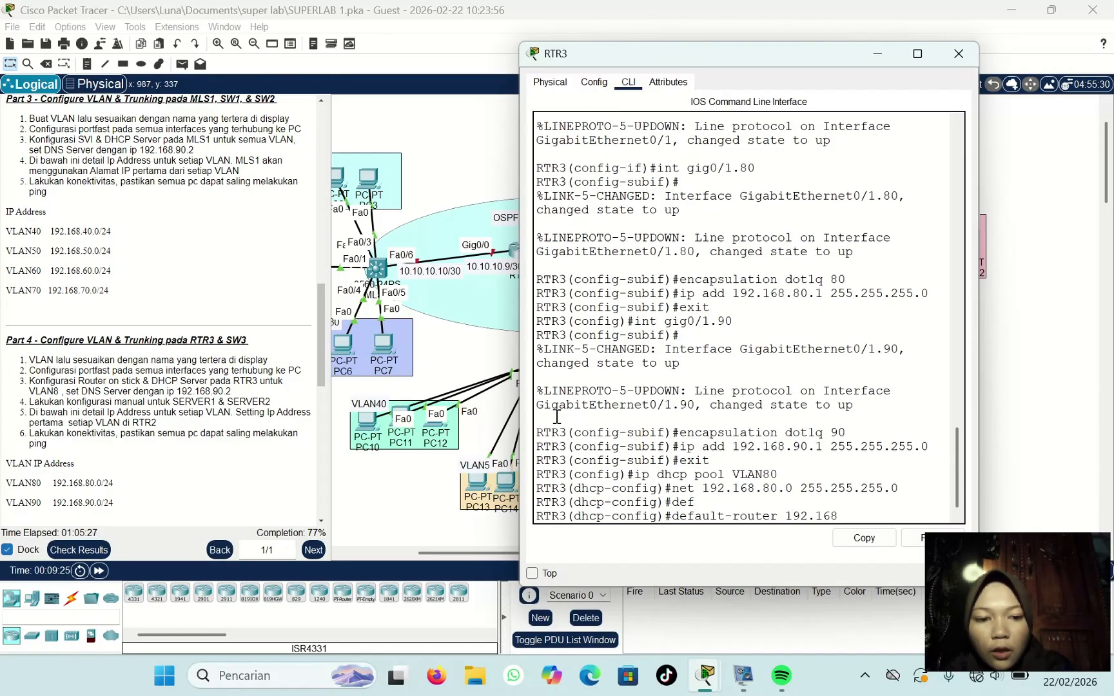
text(.80.1)
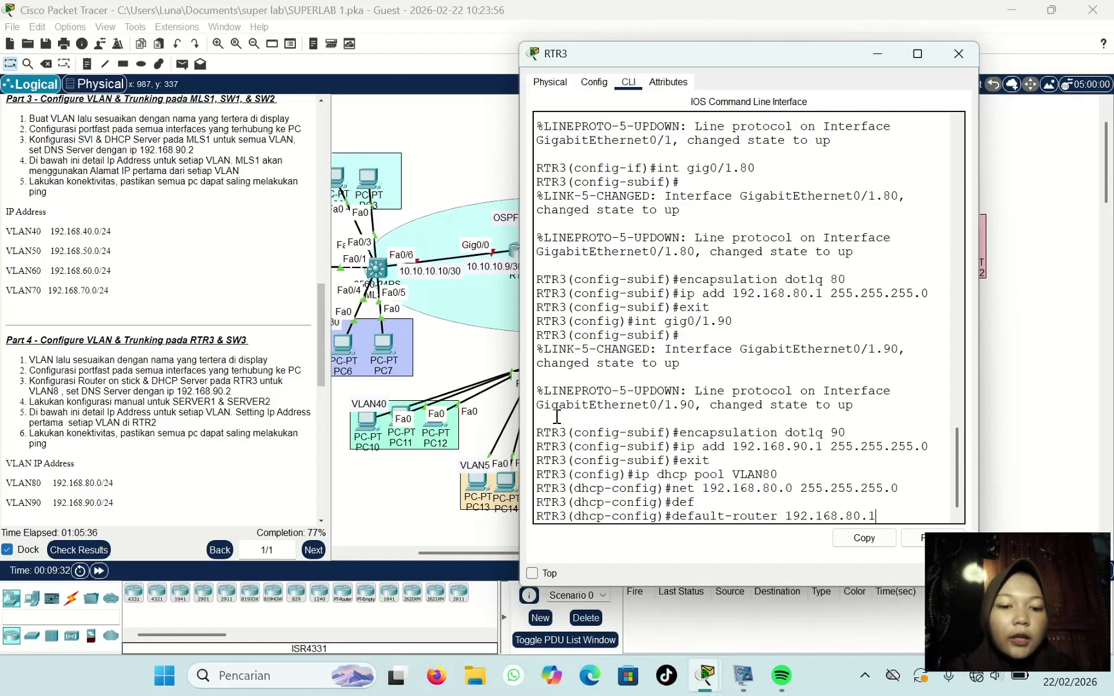
key(Return)
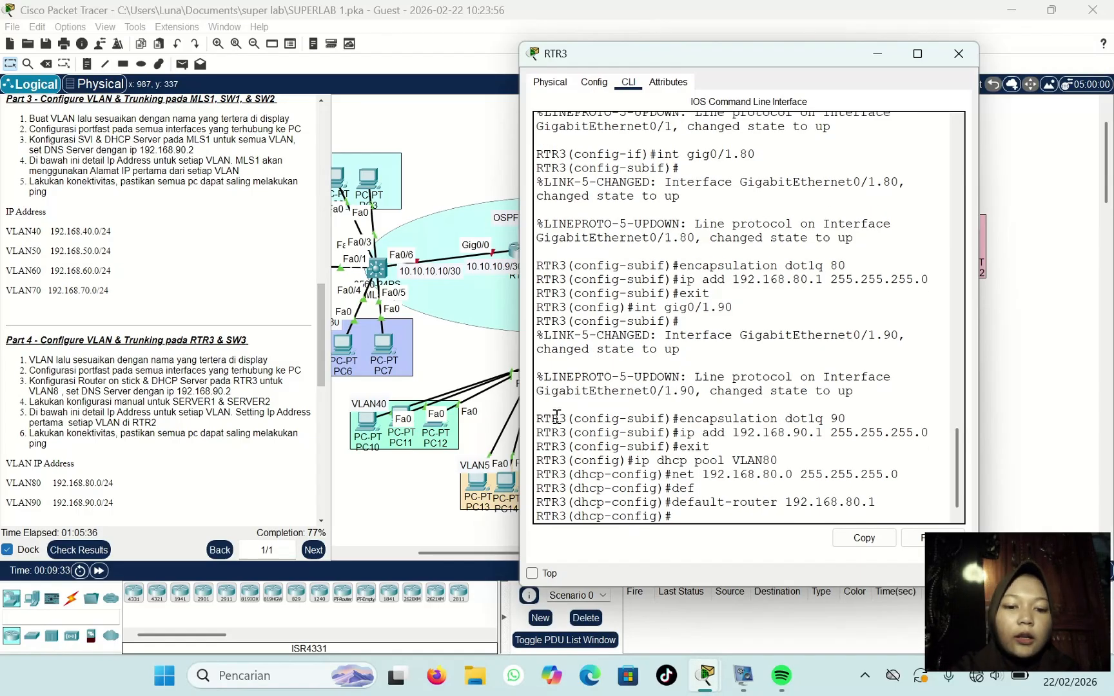
text(dns)
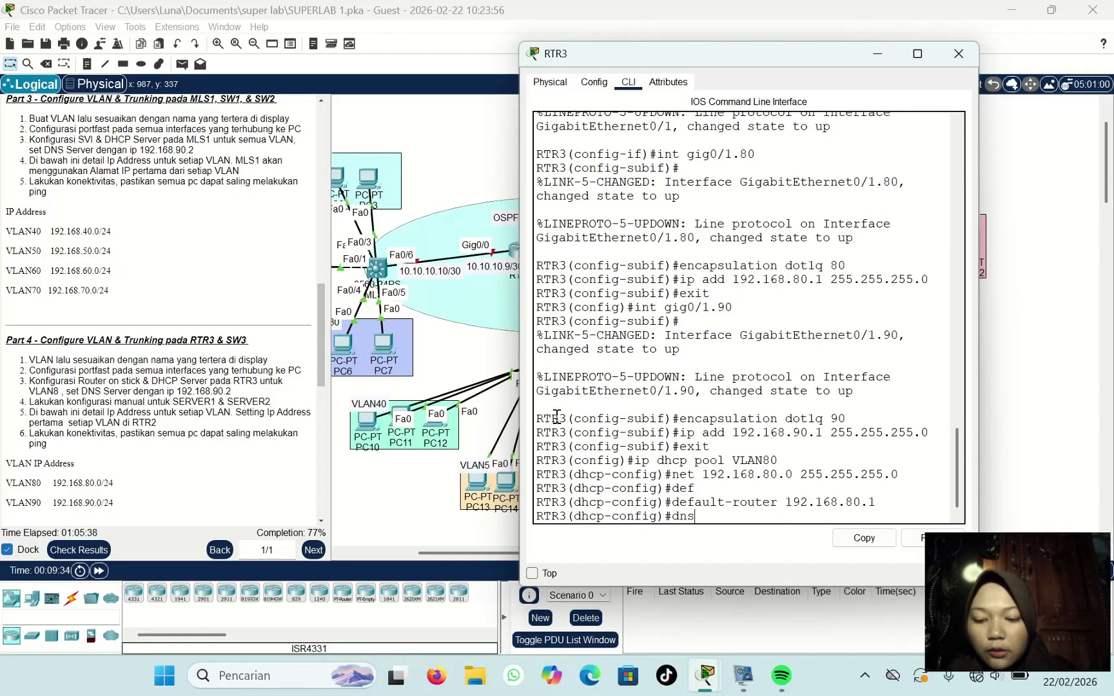
key(Tab)
text(19)
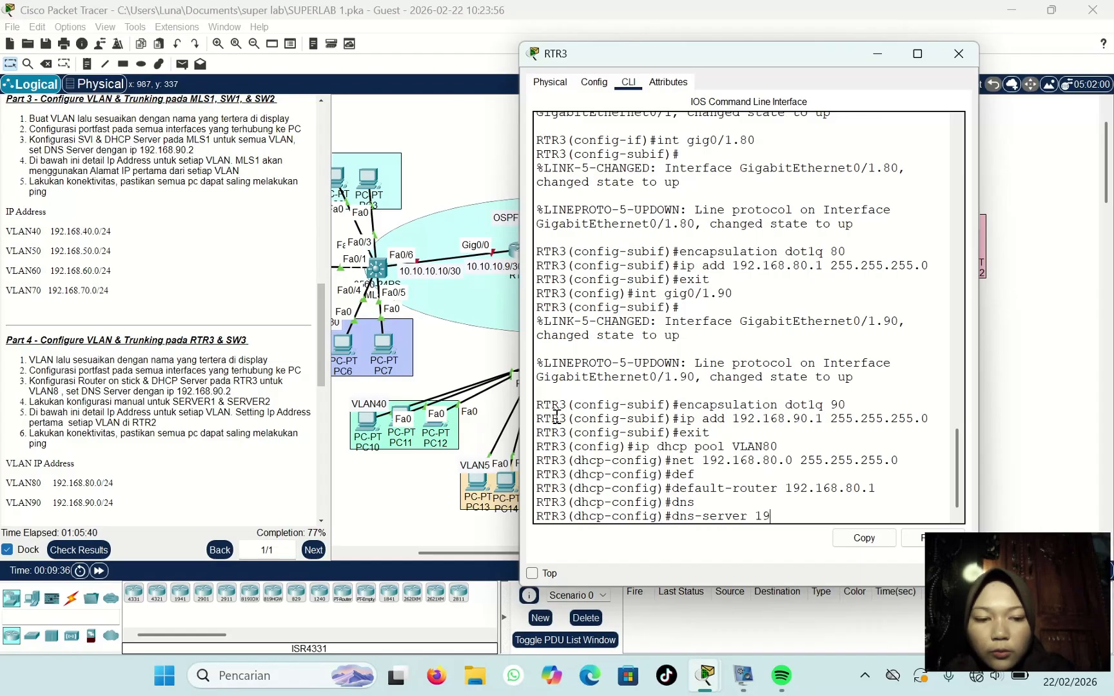
text(2.17)
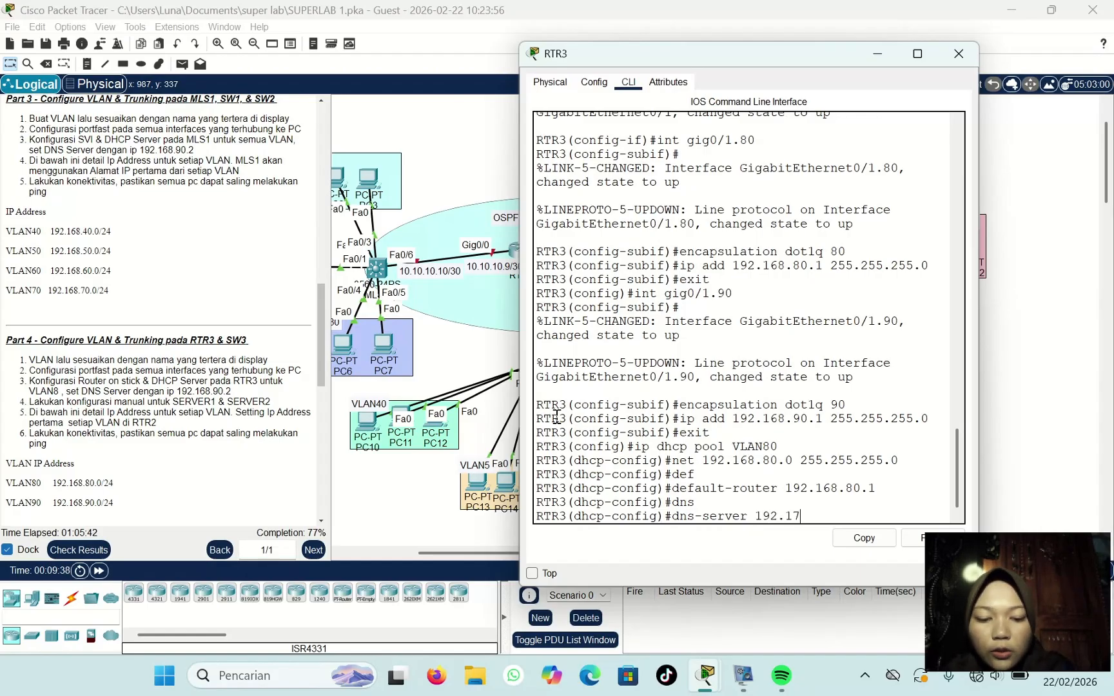
key(BackSpace)
text(68)
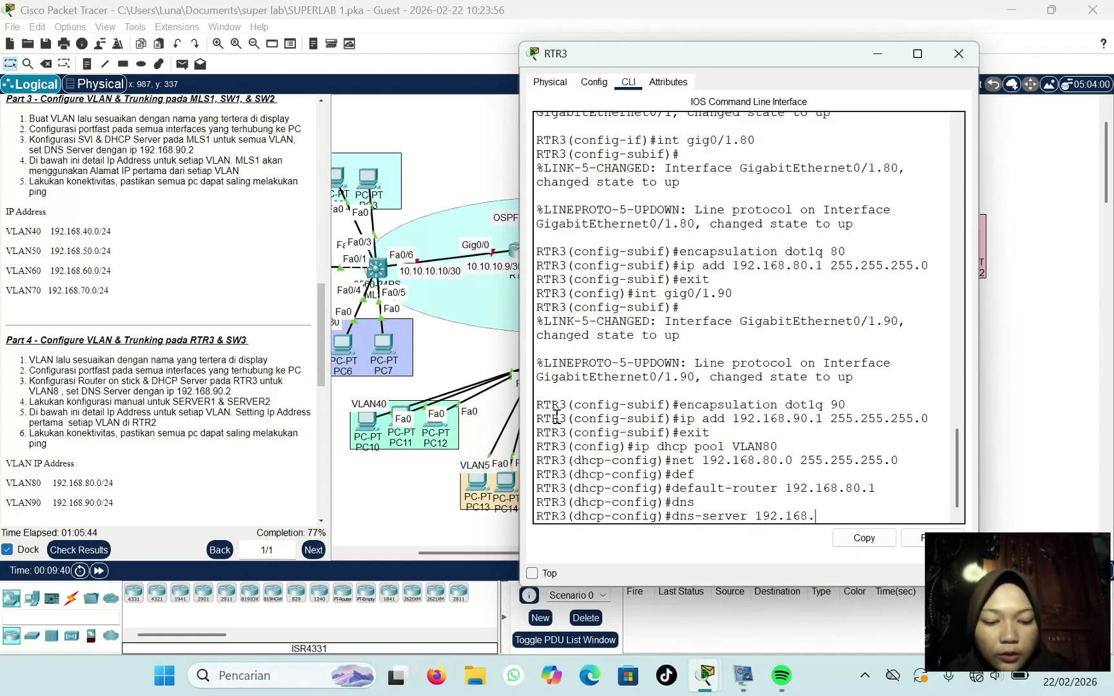
text(.90.)
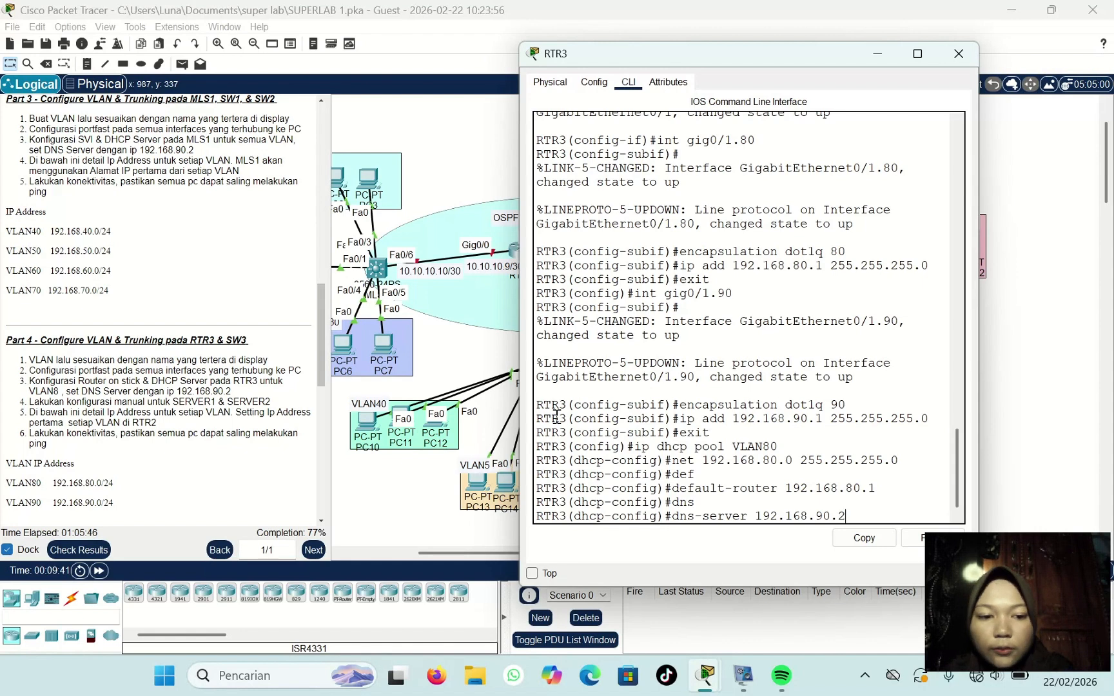
text(2)
key(Return)
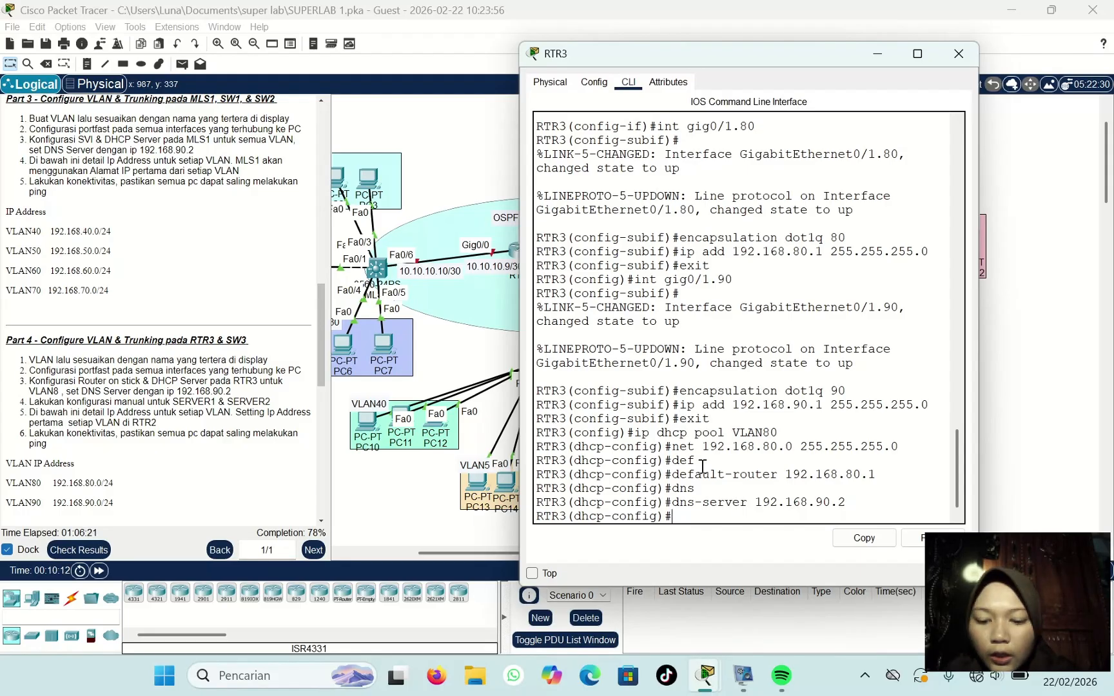
Step: Leave the pool configuration and exclude 192.168.80.1 from DHCP leases
text(ex)
key(Return)
key(Return)
text(ig)#i)
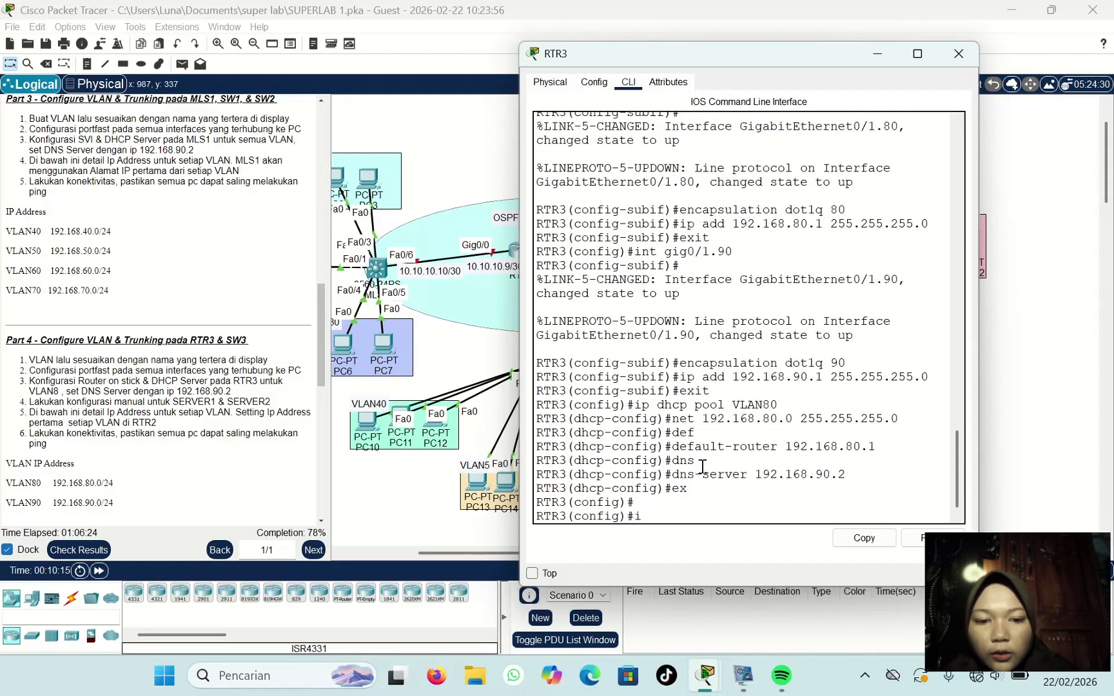
text(p dhc)
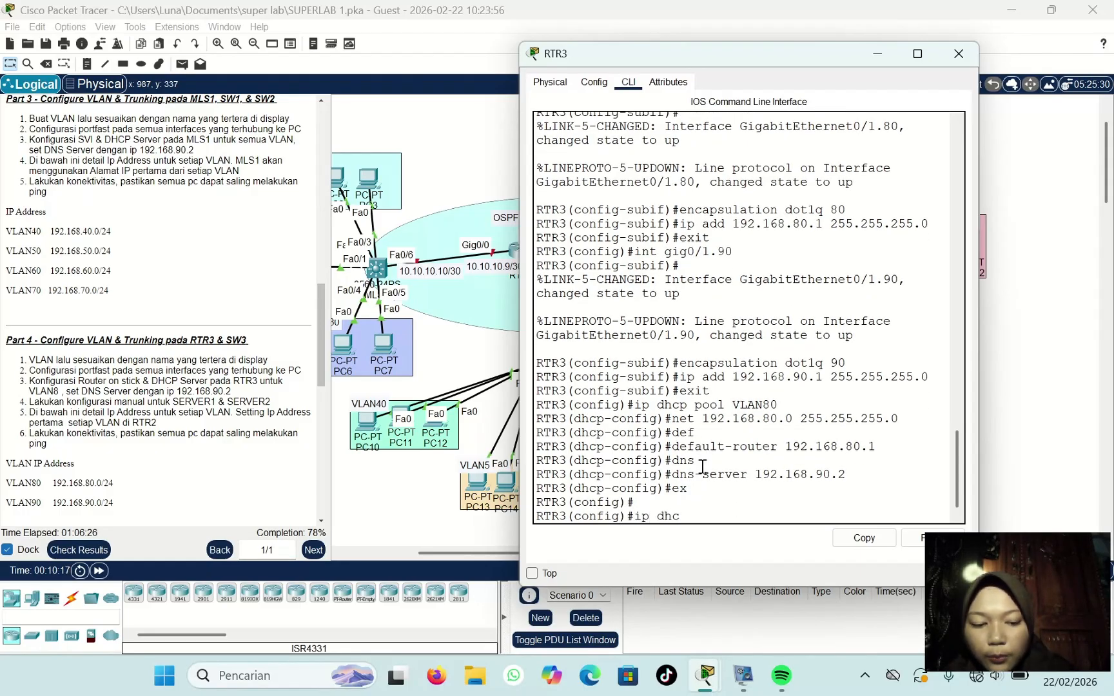
text(p exc)
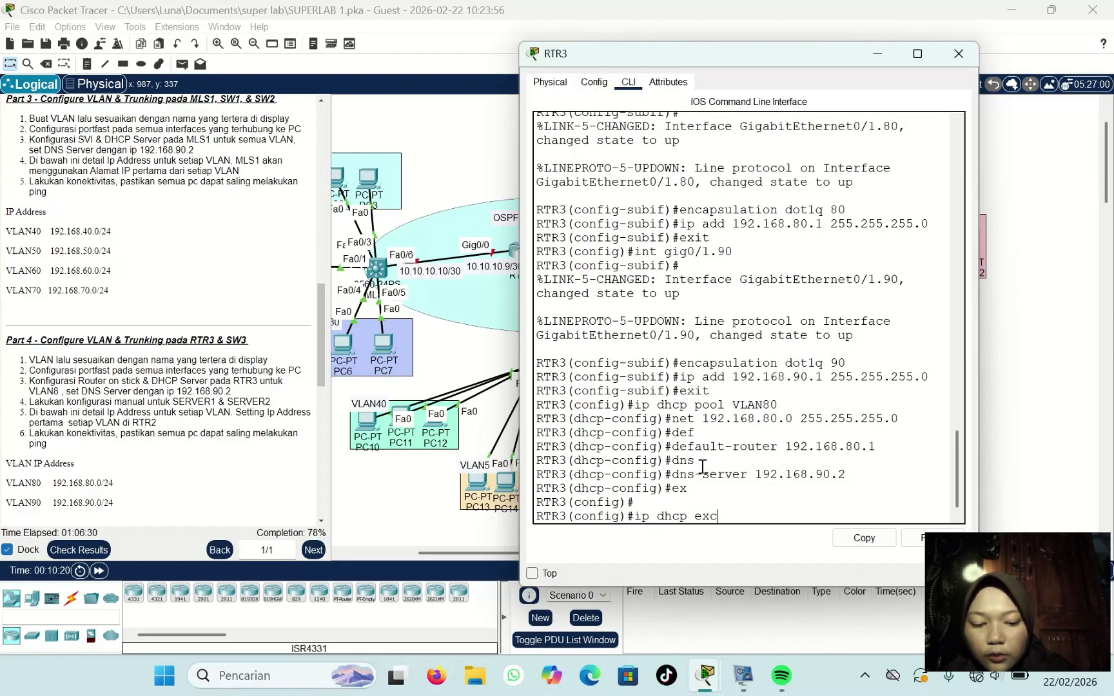
text(lud)
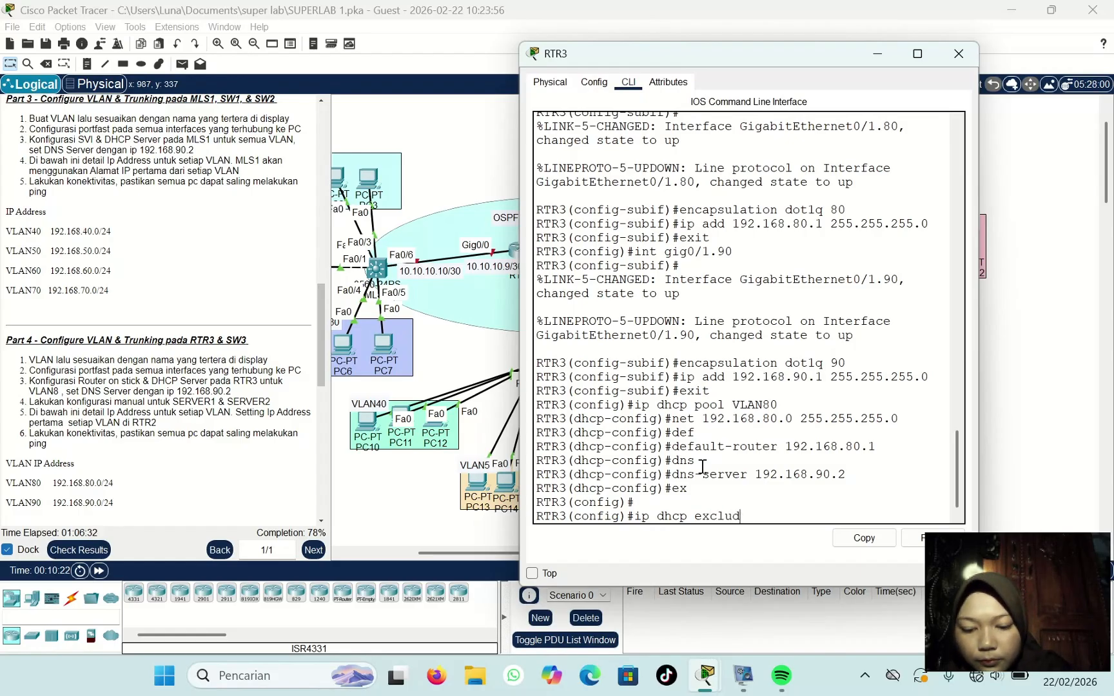
text(ed-address)
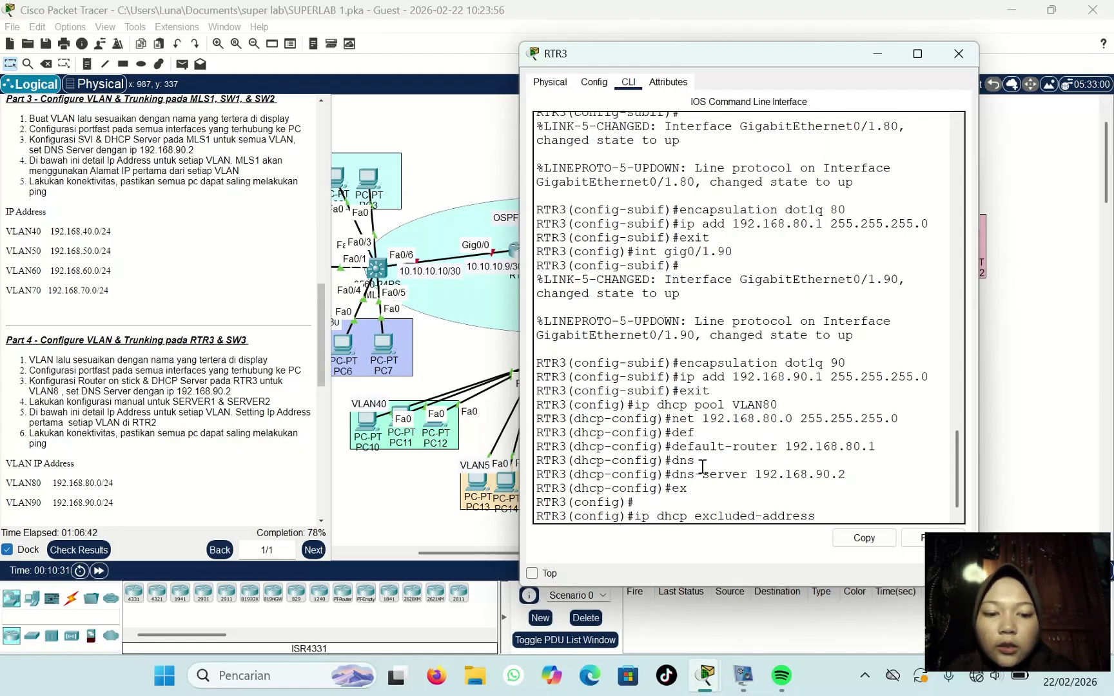
text( 192.16)
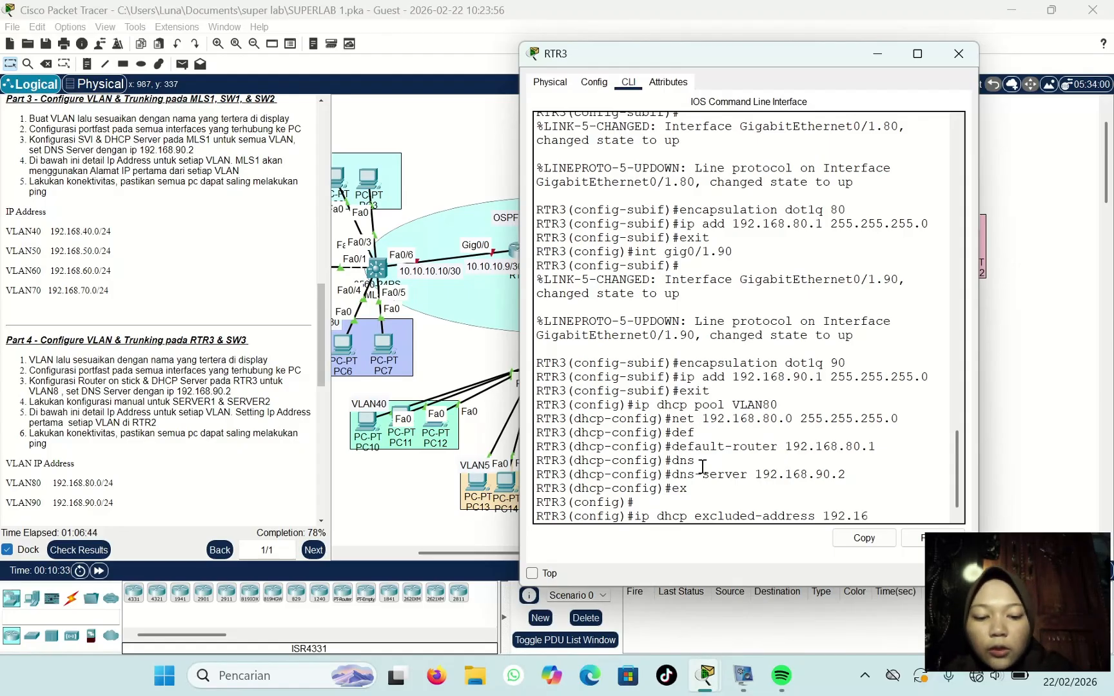
text(8.80.1)
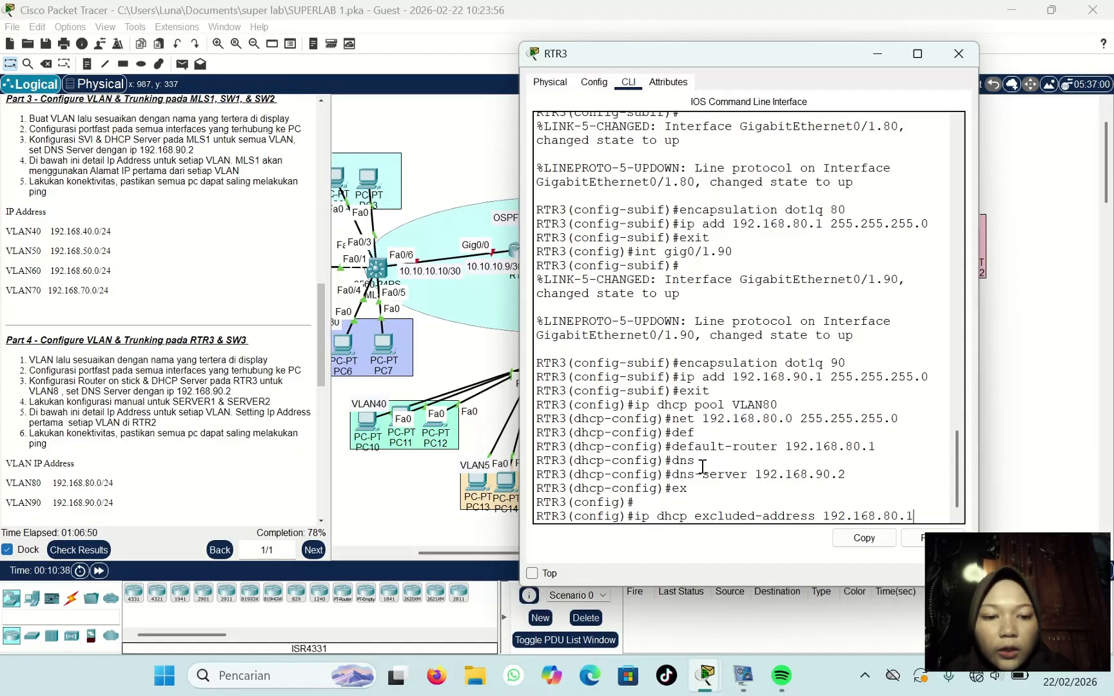
key(Return)
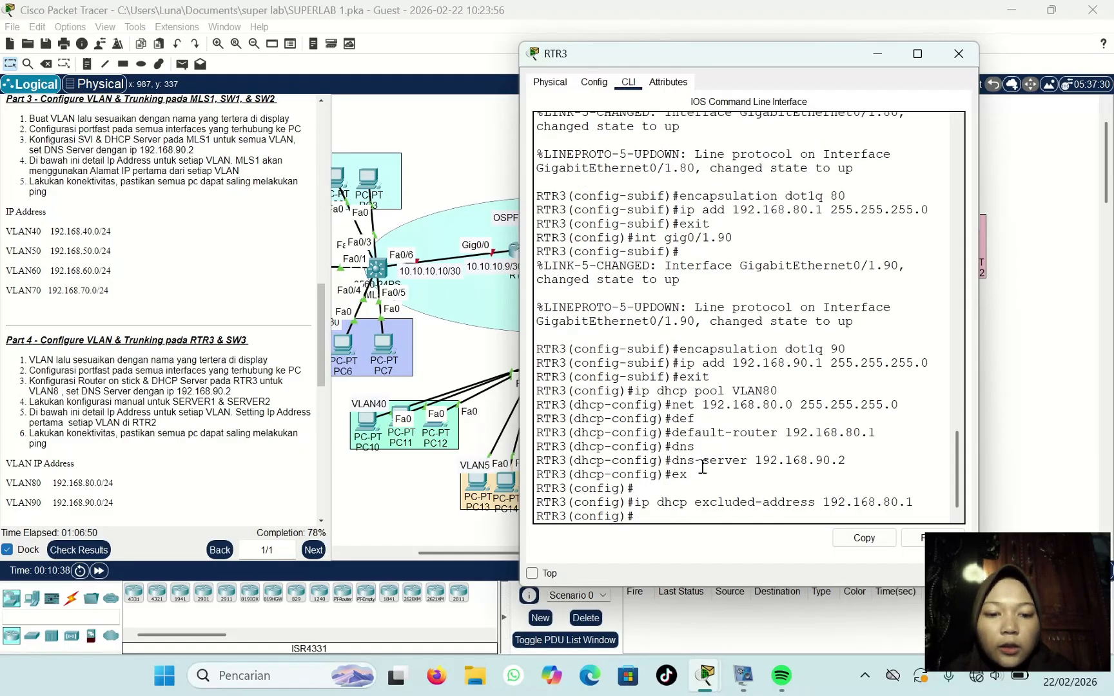
Step: Switch PC22's IP Configuration to DHCP so it gets 192.168.80.2/24 from RTR3
click(957, 51)
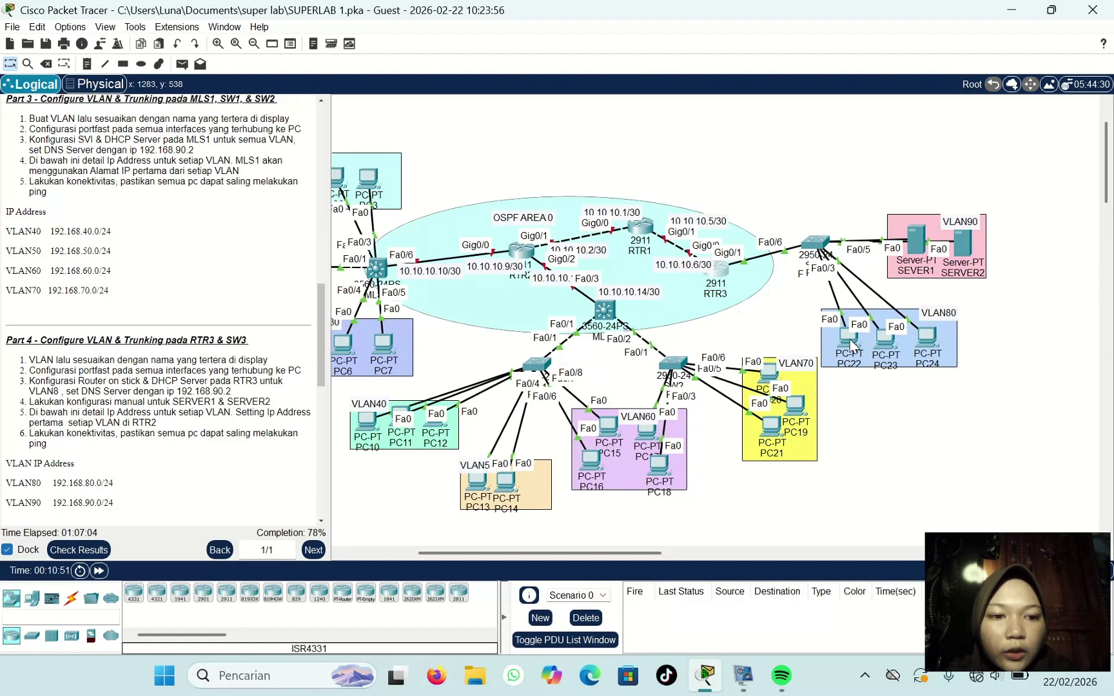
click(850, 341)
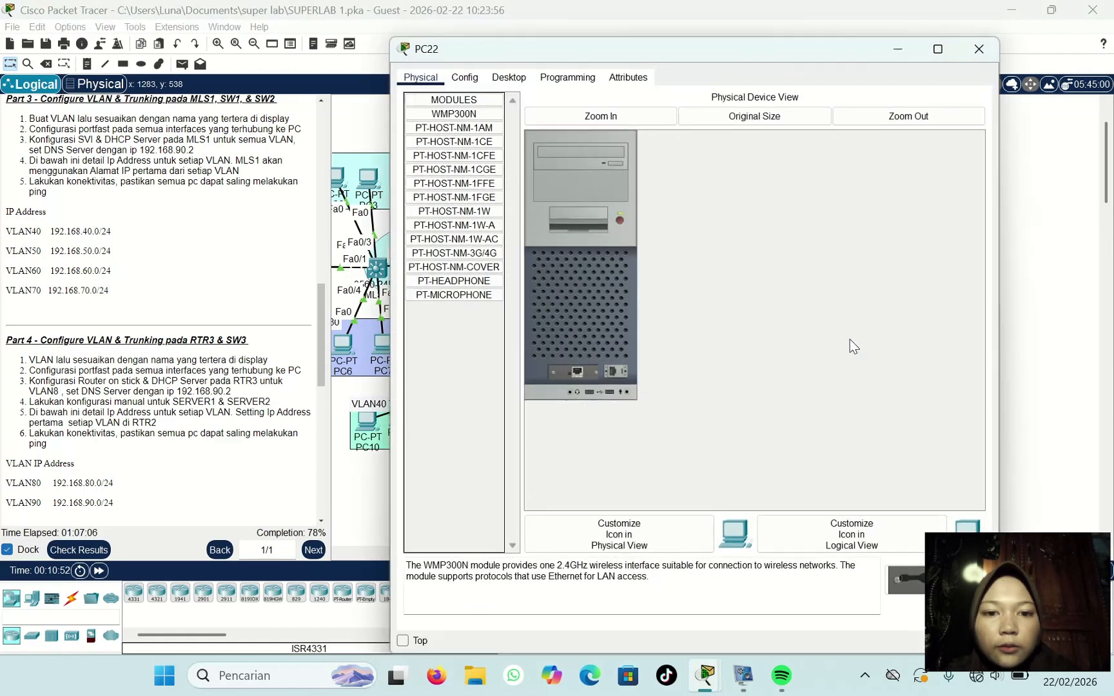
click(508, 77)
click(475, 117)
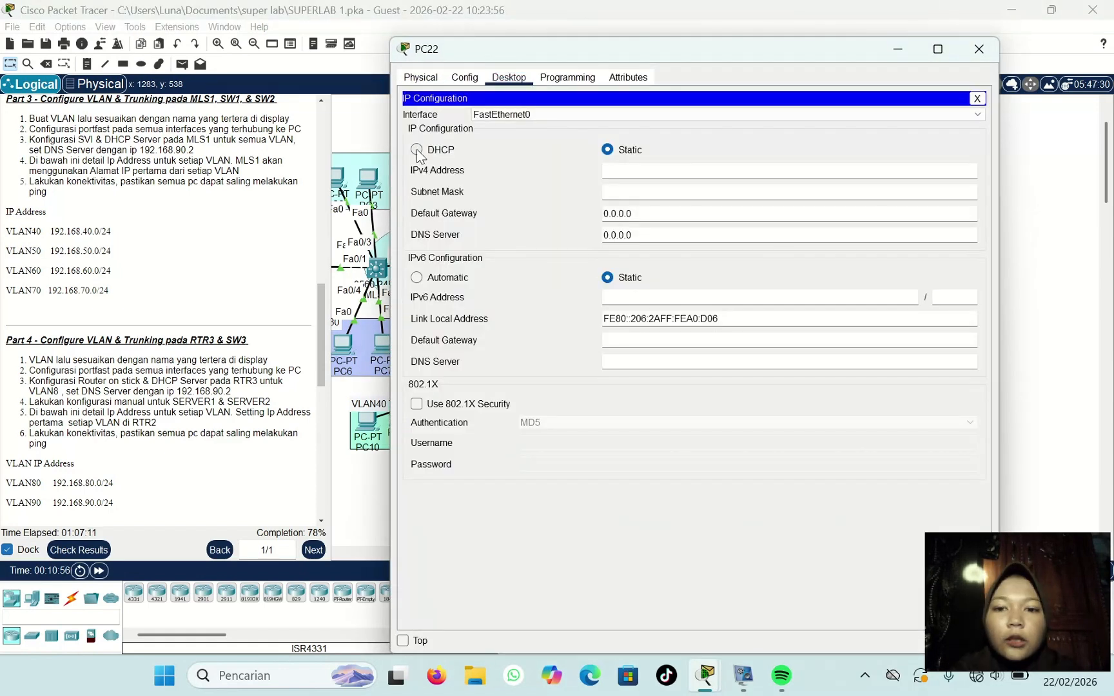
click(417, 149)
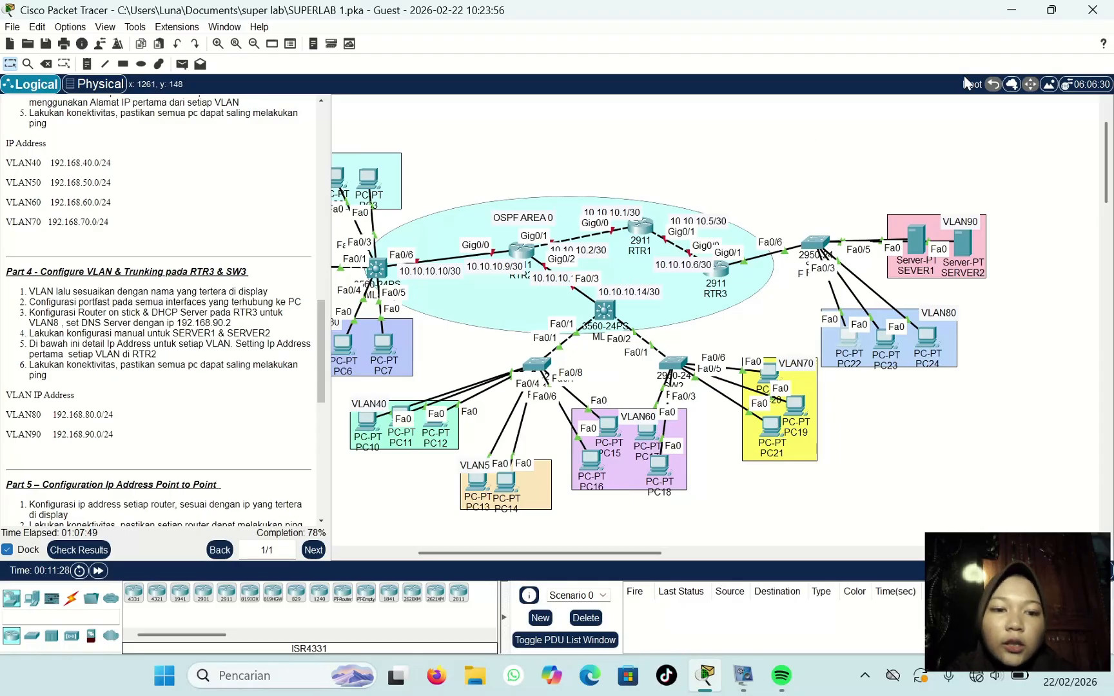
Step: In SEVER1's IP Configuration, enter static address 192.168.90.2 with mask 255.255.255.0
click(920, 237)
click(559, 80)
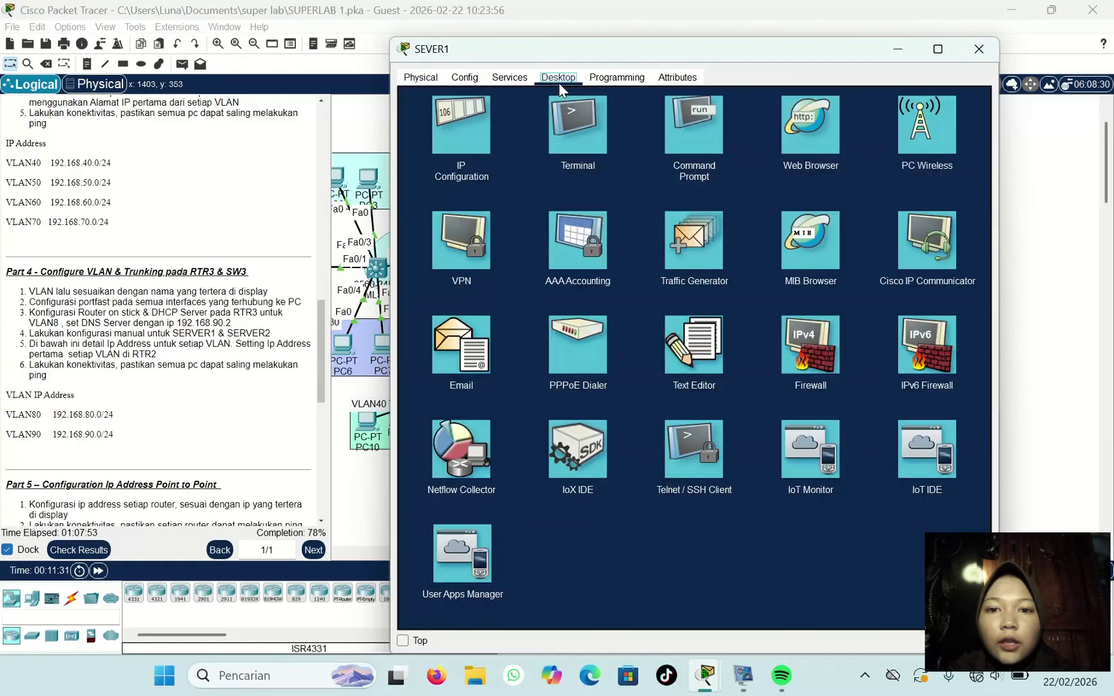
click(450, 127)
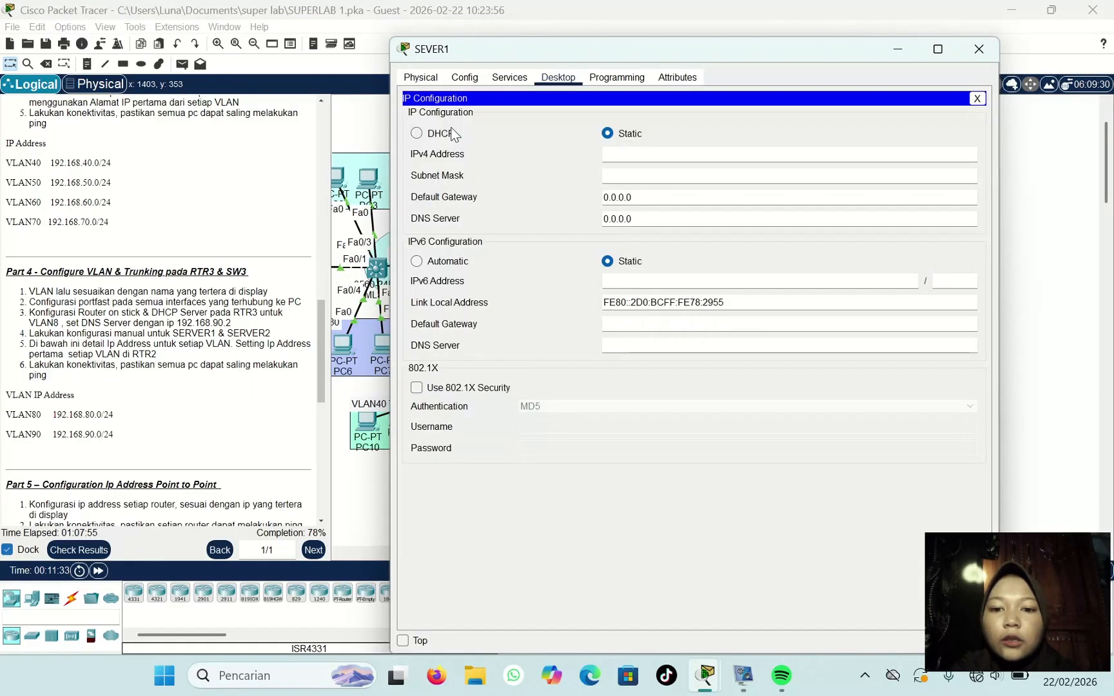
click(628, 154)
text(192)
key(BackSpace)
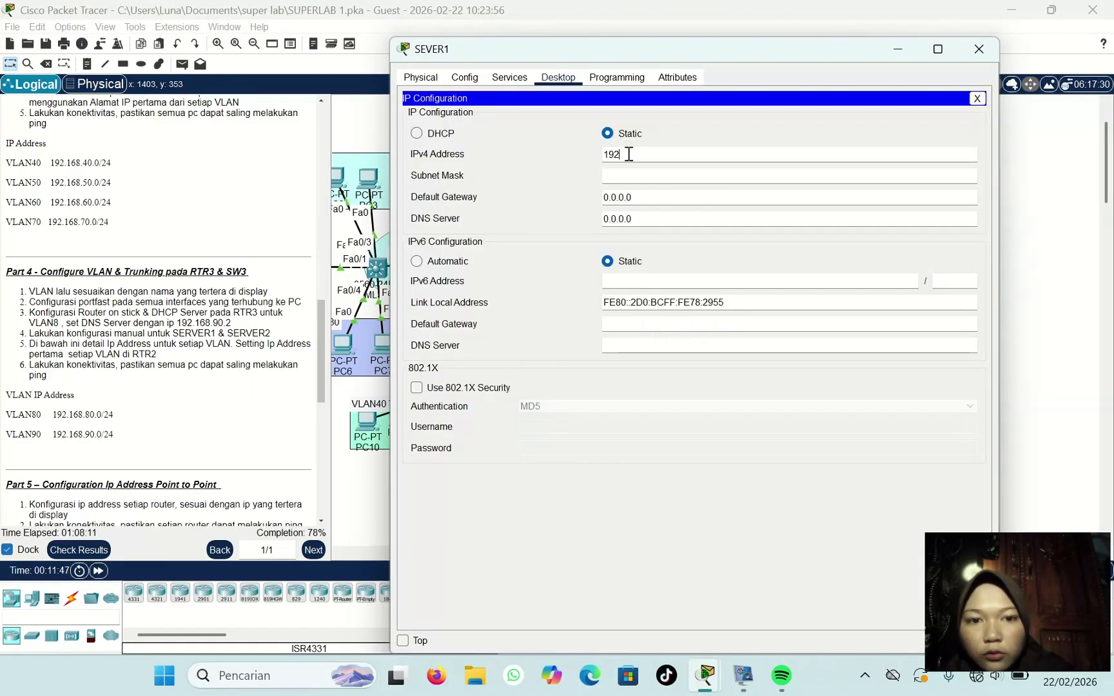
text(.168)
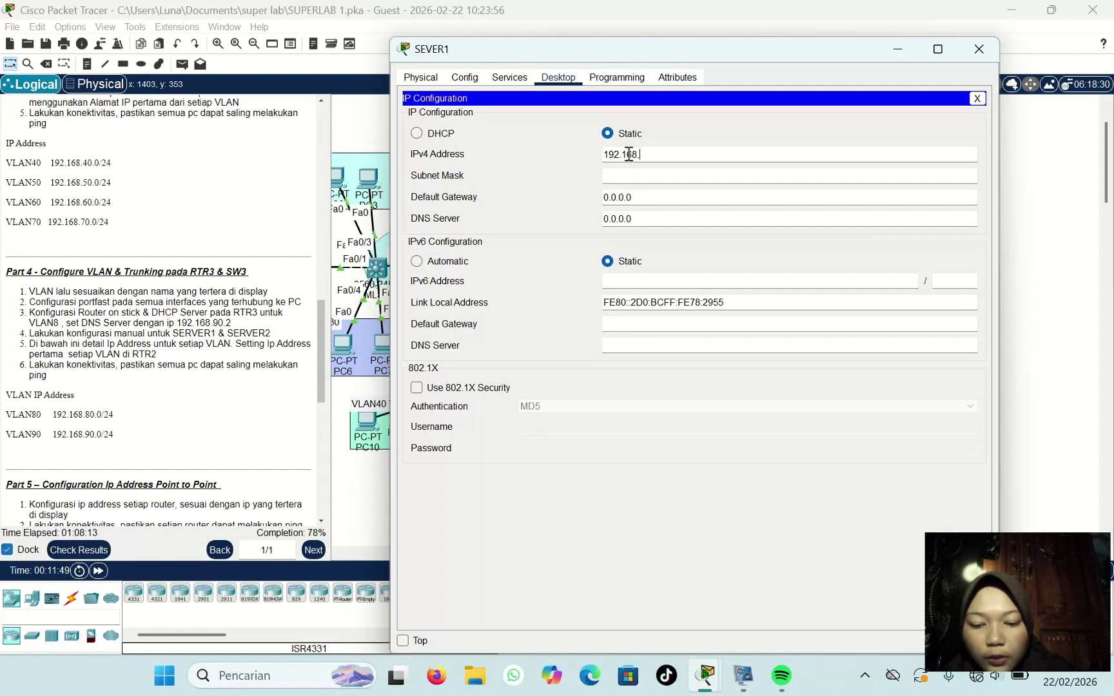
text(.90.2)
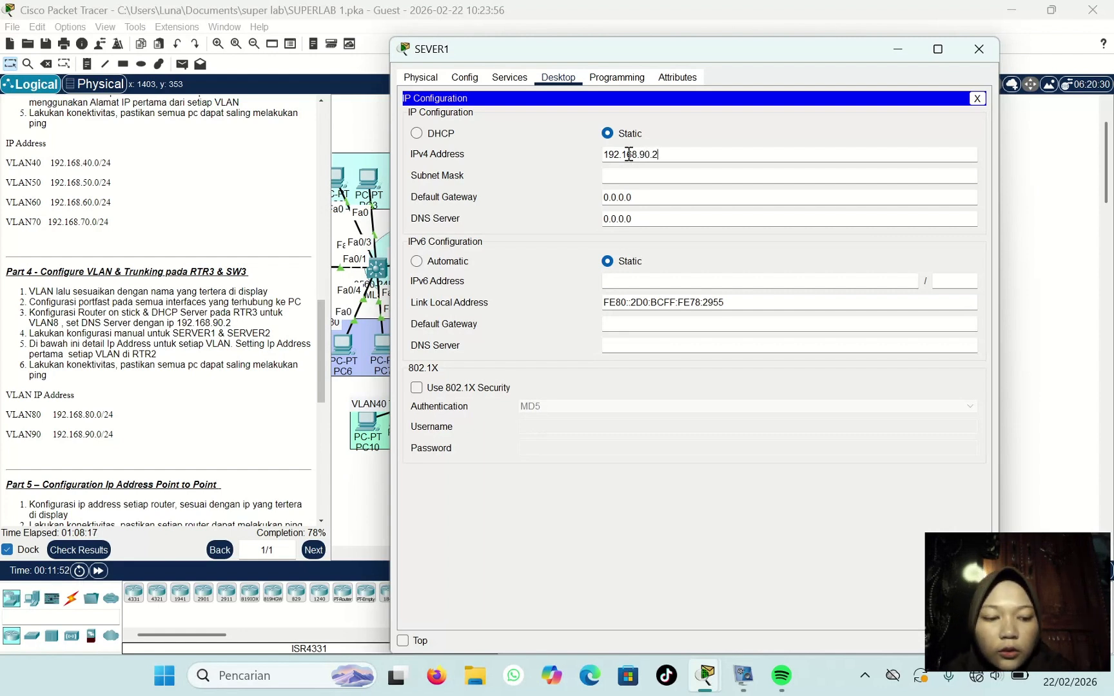
key(Return)
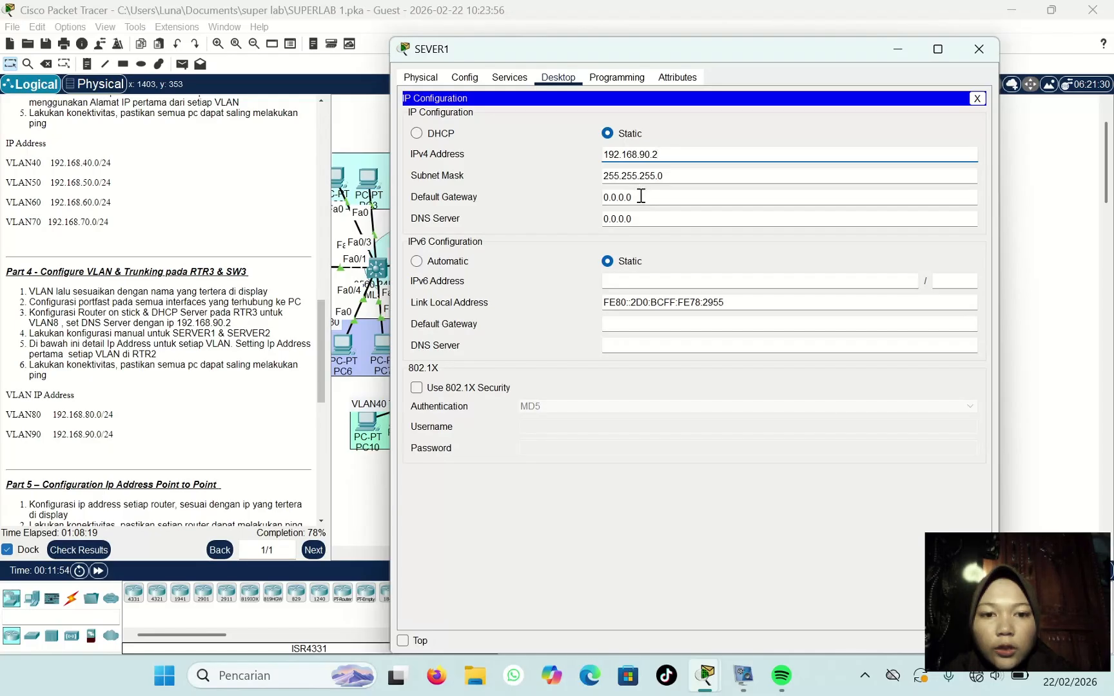
Step: Set SEVER1's default gateway to 192.168.90.1 and DNS server to 192.168.90.2
click(641, 196)
key(BackSpace)
key(BackSpace)
key(BackSpace)
key(BackSpace)
key(BackSpace)
key(BackSpace)
key(BackSpace)
text(1)
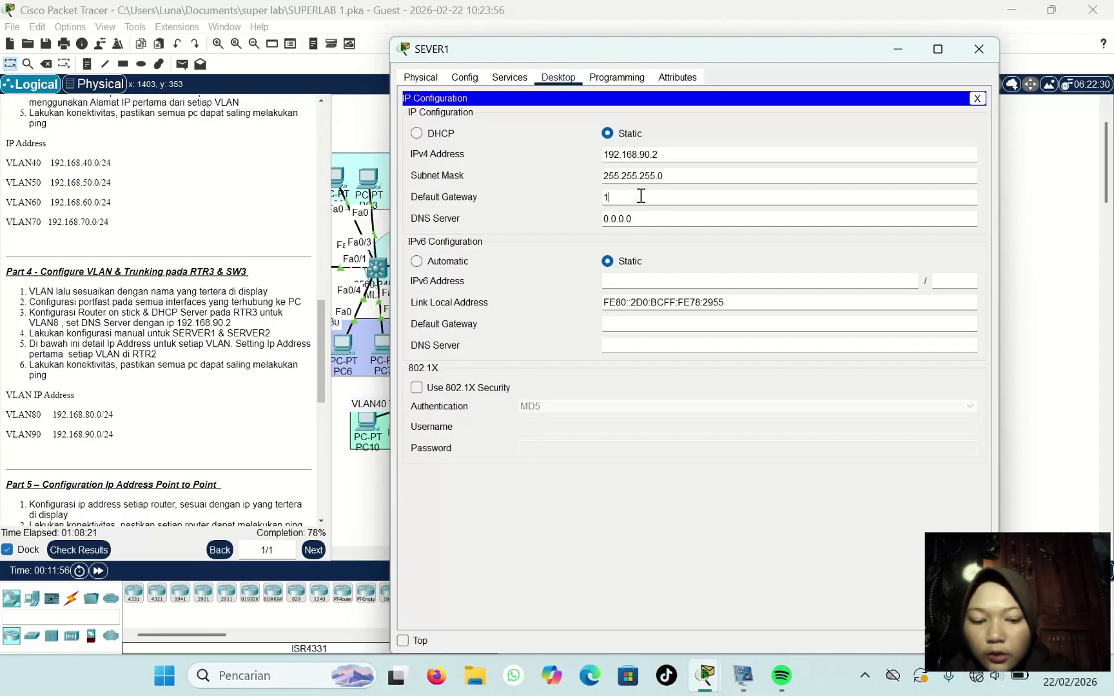
text(92.168)
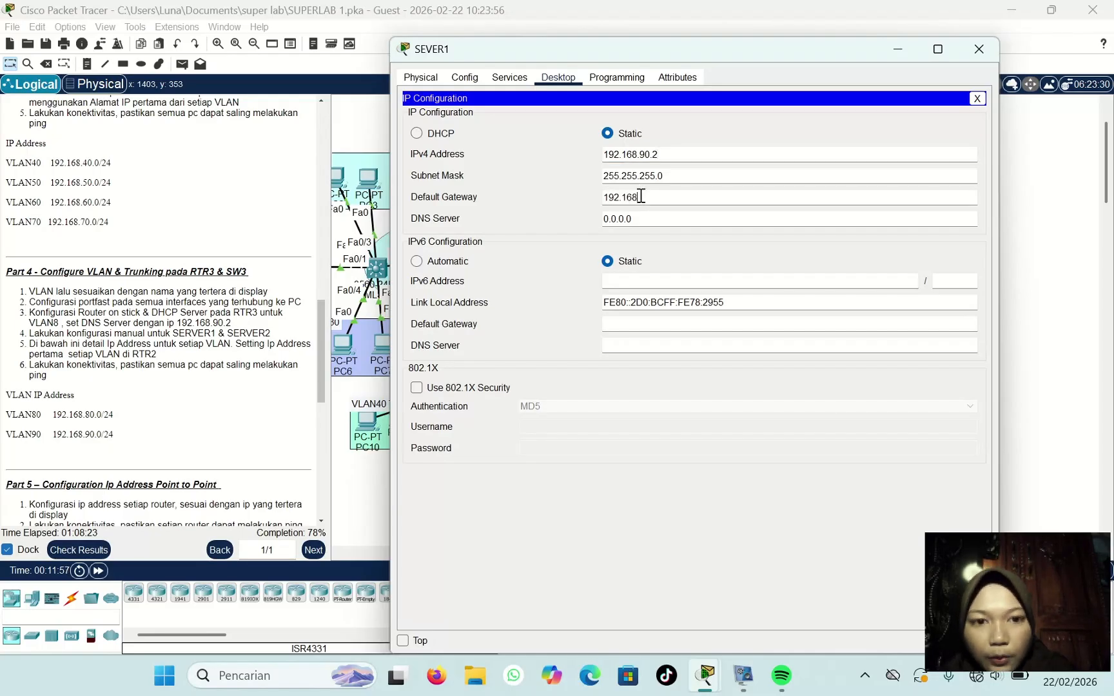
text(.90.)
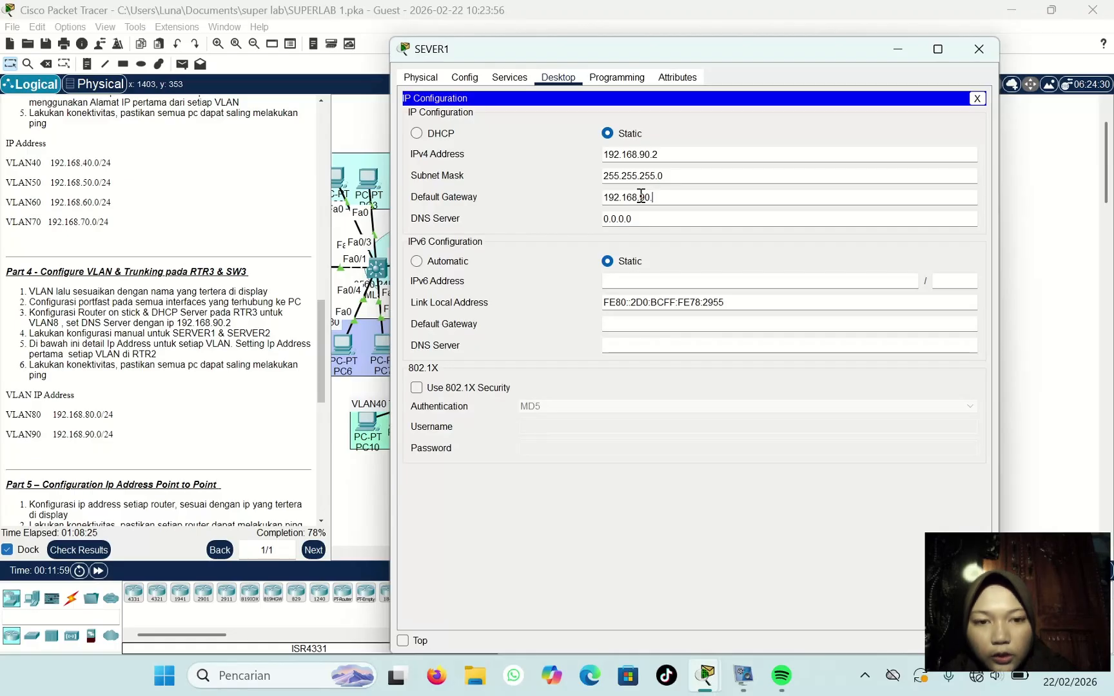
text(1)
click(643, 218)
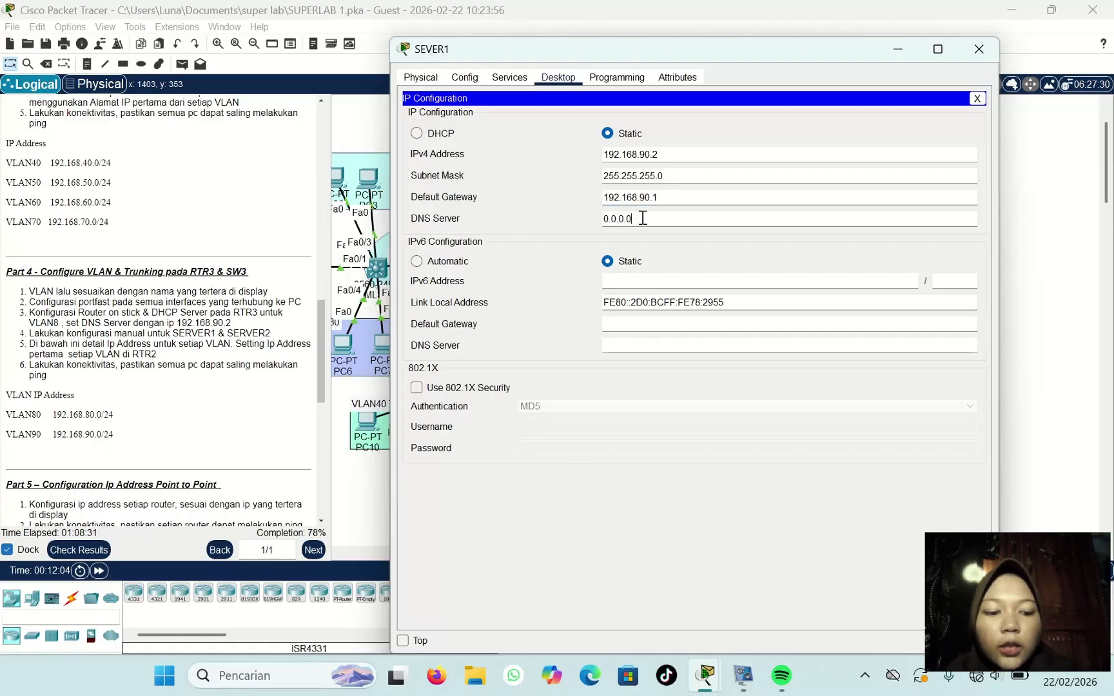
key(BackSpace)
key(BackSpace)
key(BackSpace)
key(BackSpace)
key(BackSpace)
key(BackSpace)
key(BackSpace)
text(192)
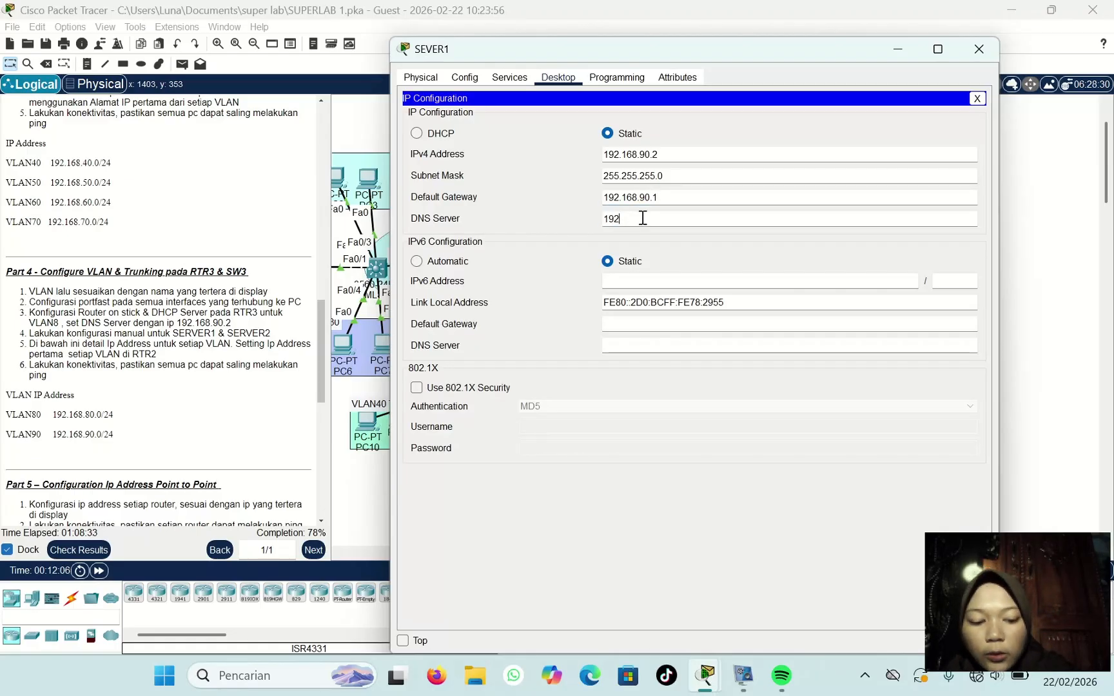
text(.168.90.2)
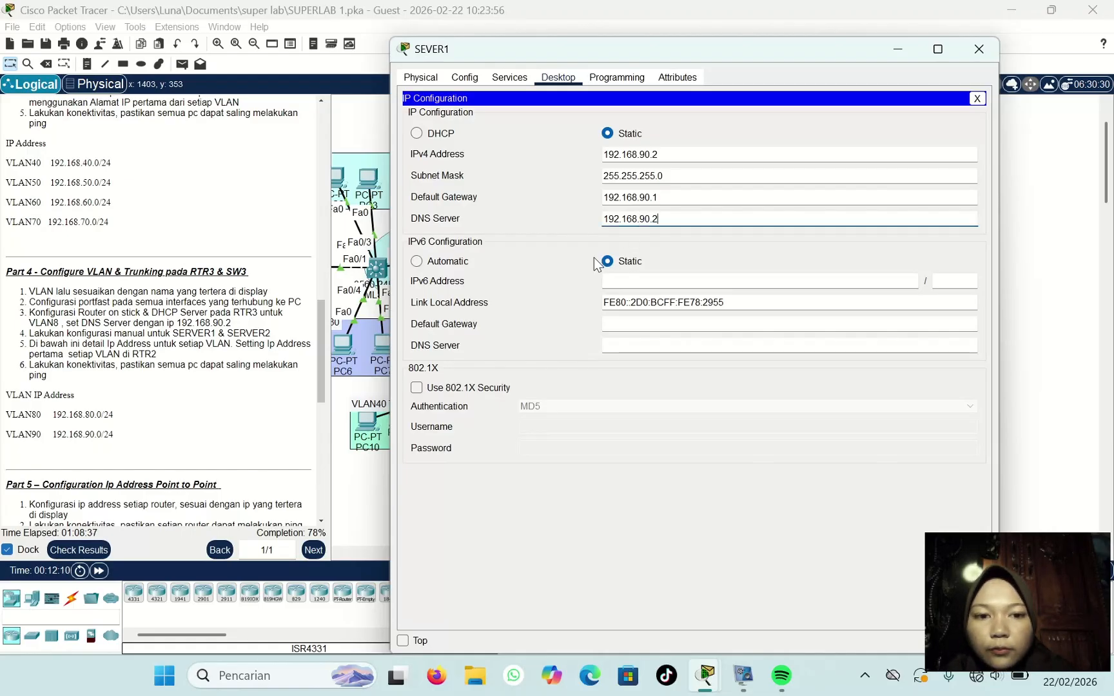
Step: In SERVER2's IP Configuration, enter static address 192.168.90.3 with mask 255.255.255.0
click(979, 49)
click(965, 247)
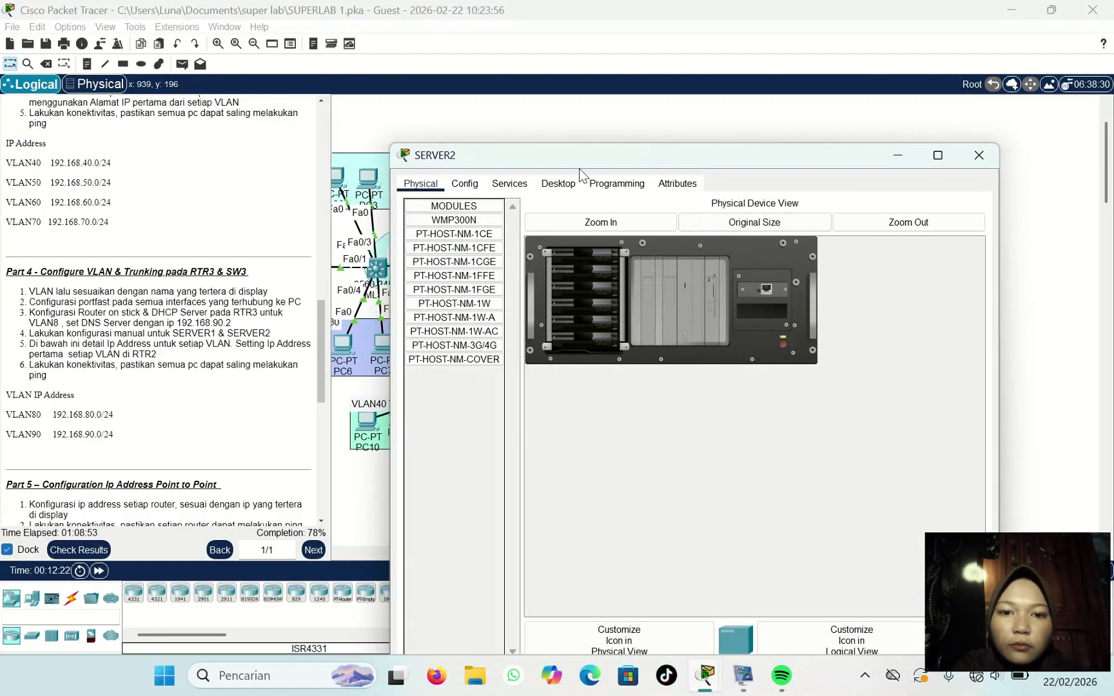
drag(579, 164, 606, 66)
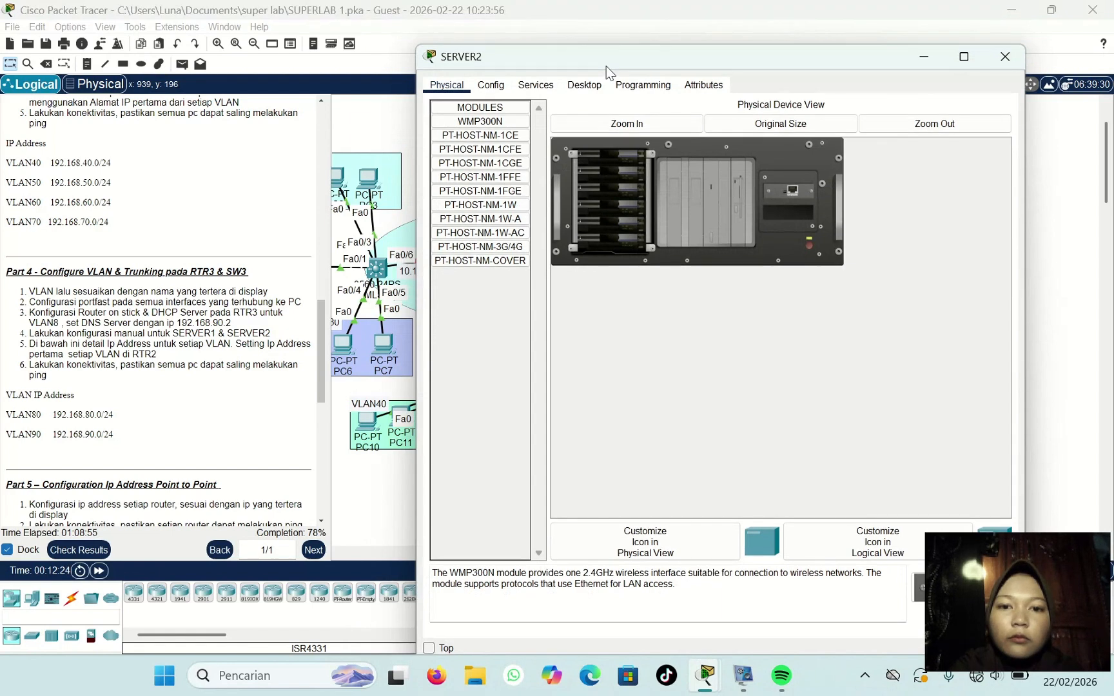
click(597, 87)
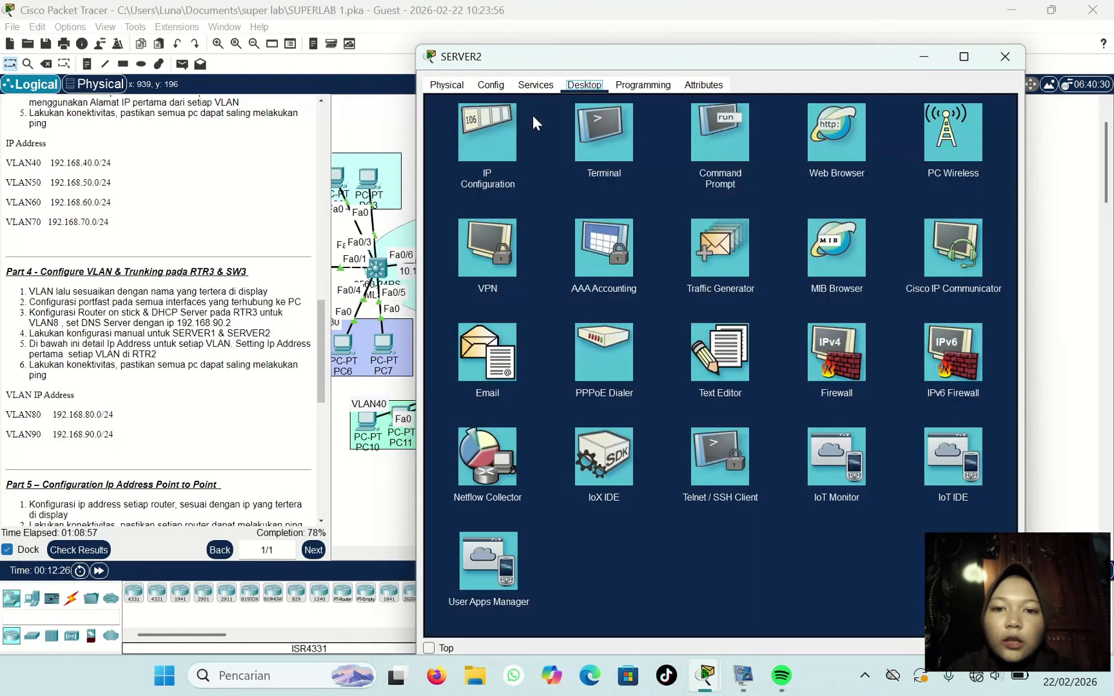
click(499, 124)
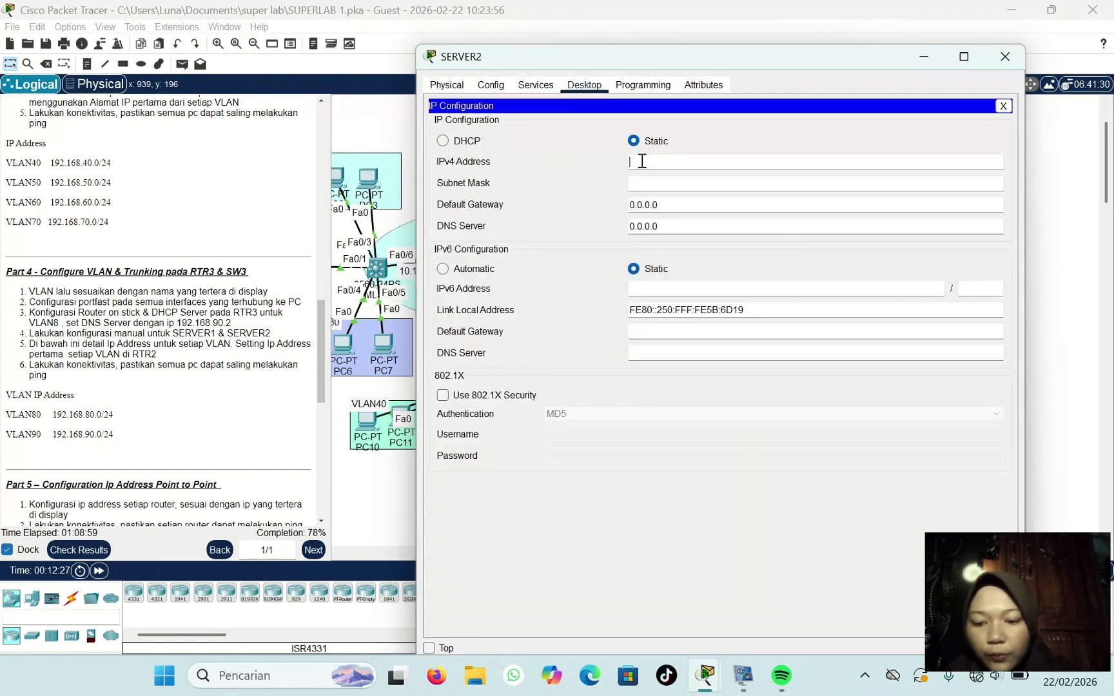
text(192.168.)
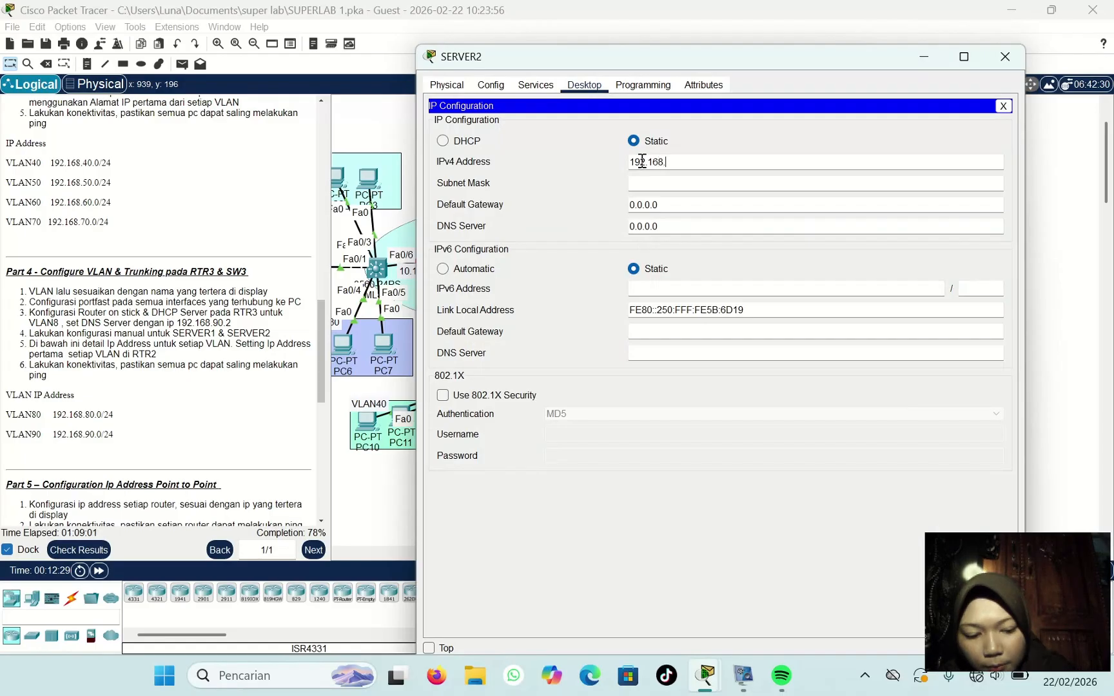
text(90.3)
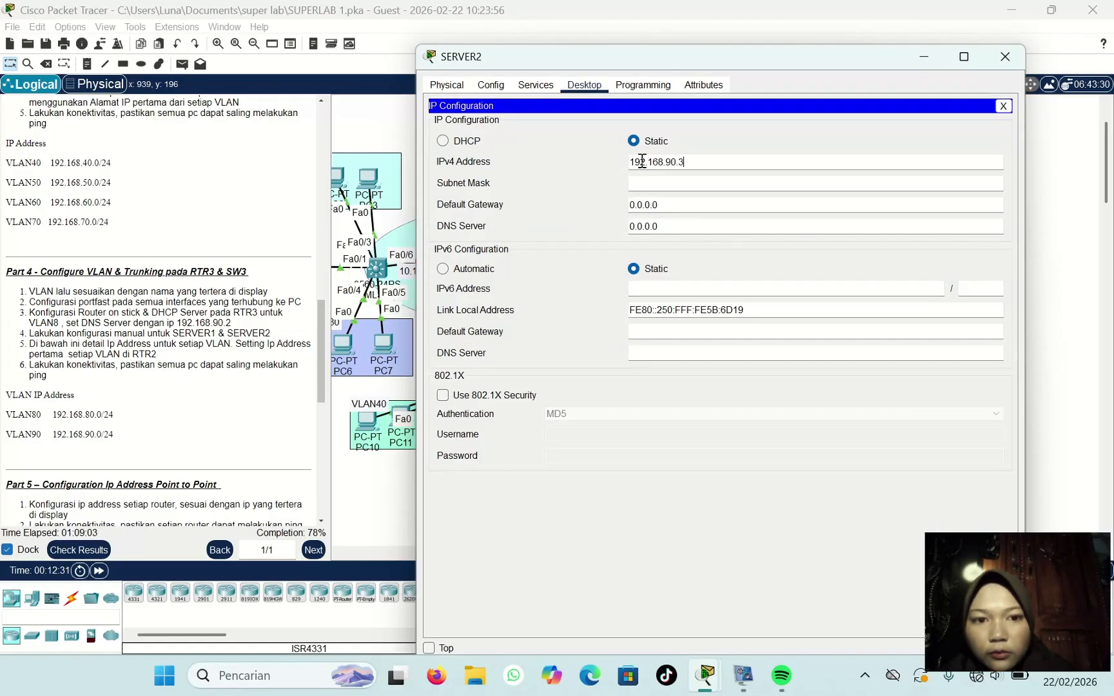
key(Return)
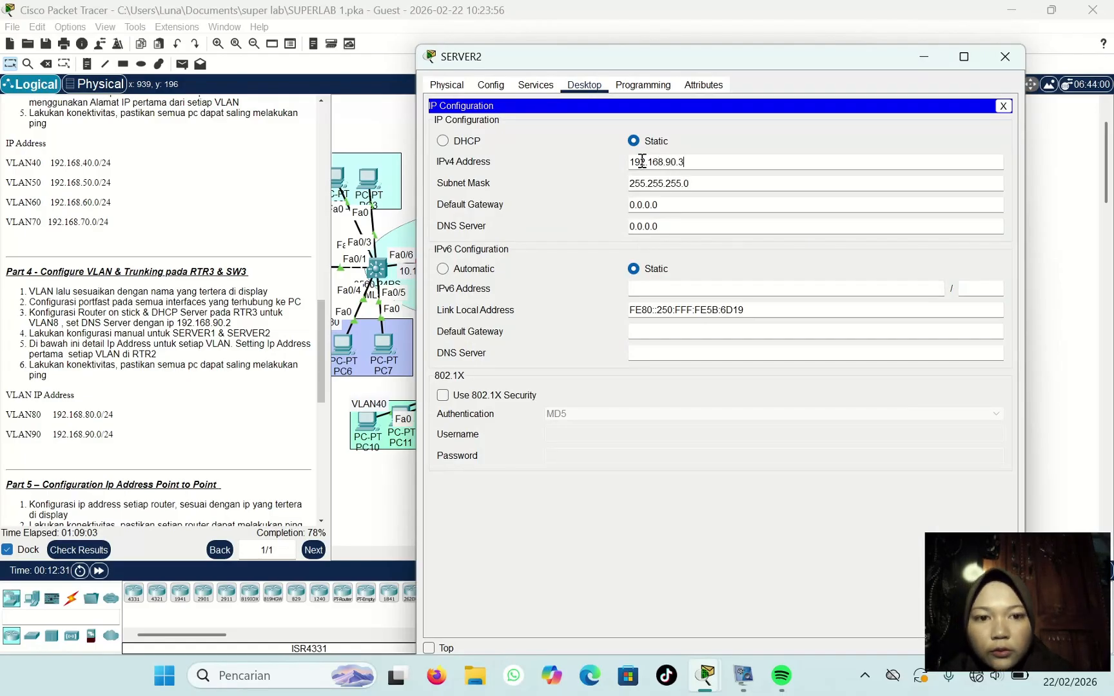
Step: Set SERVER2's gateway to 192.168.90.1 and DNS server to 192.168.90.2, then close it
click(673, 211)
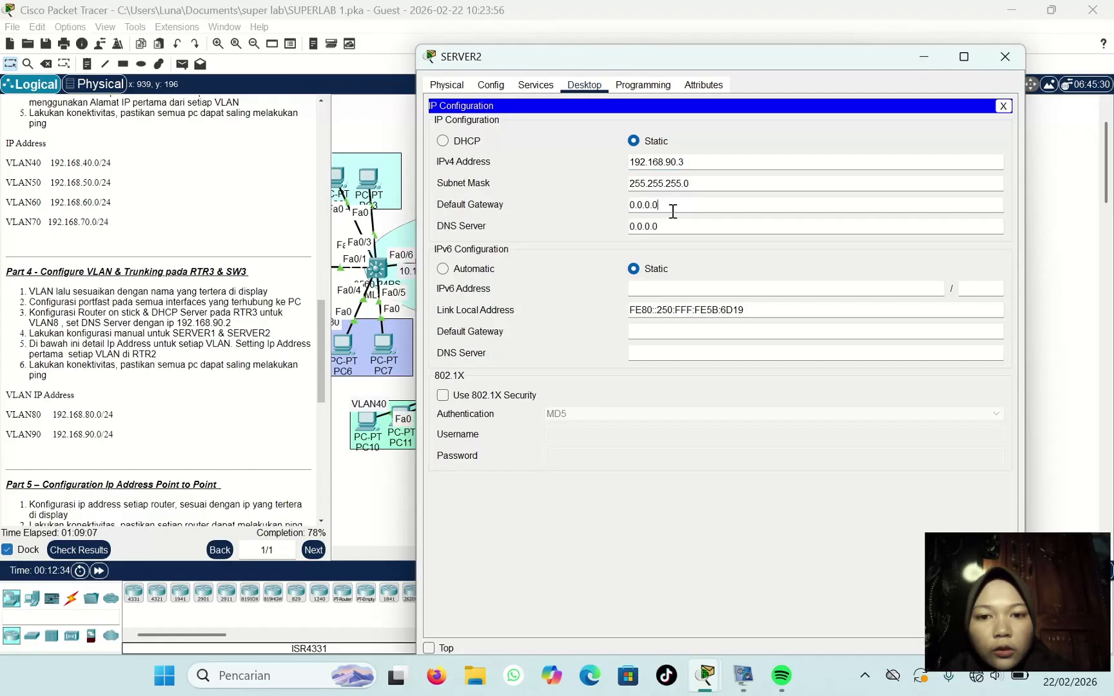
key(BackSpace)
key(BackSpace)
key(BackSpace)
key(BackSpace)
key(BackSpace)
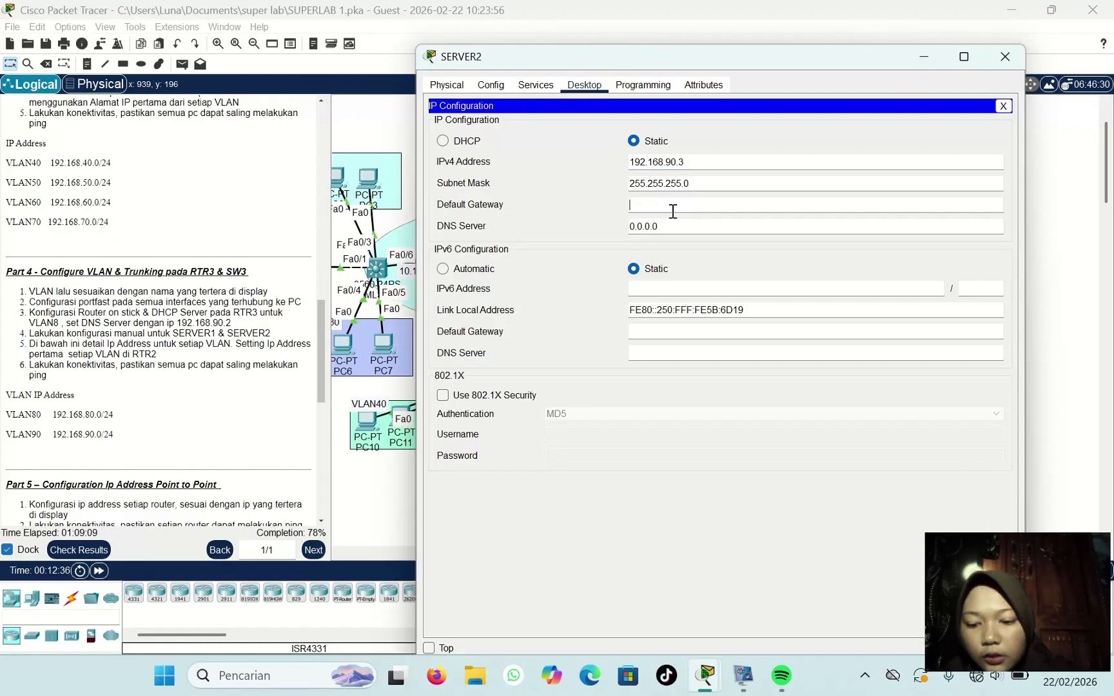
text(192.168.90.1)
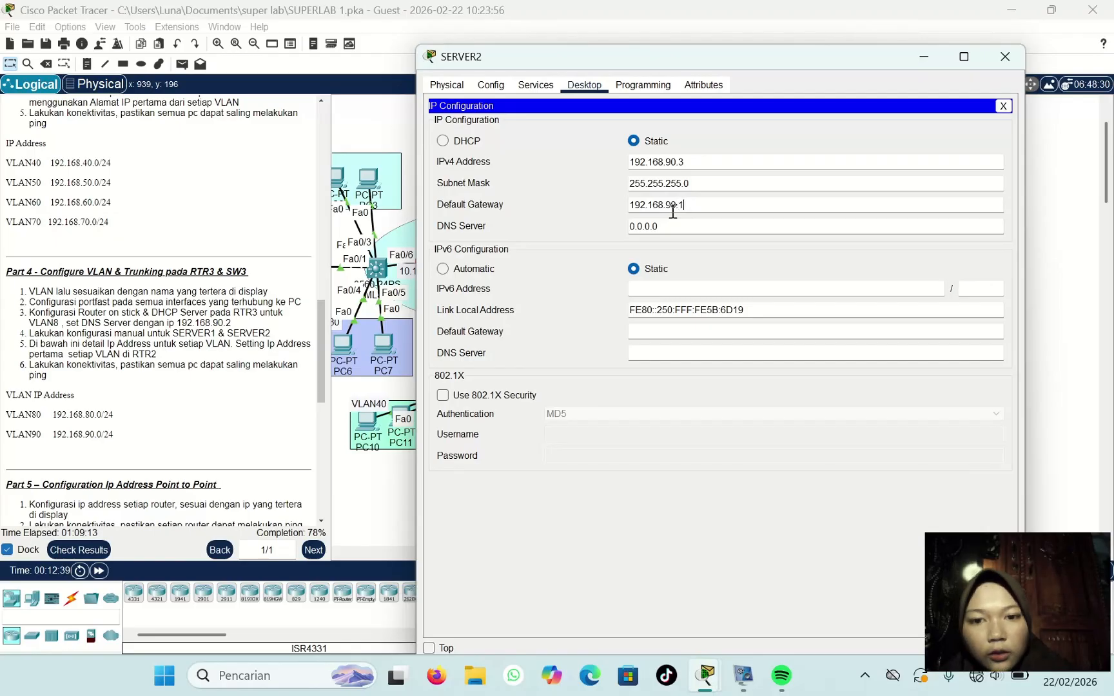
click(670, 225)
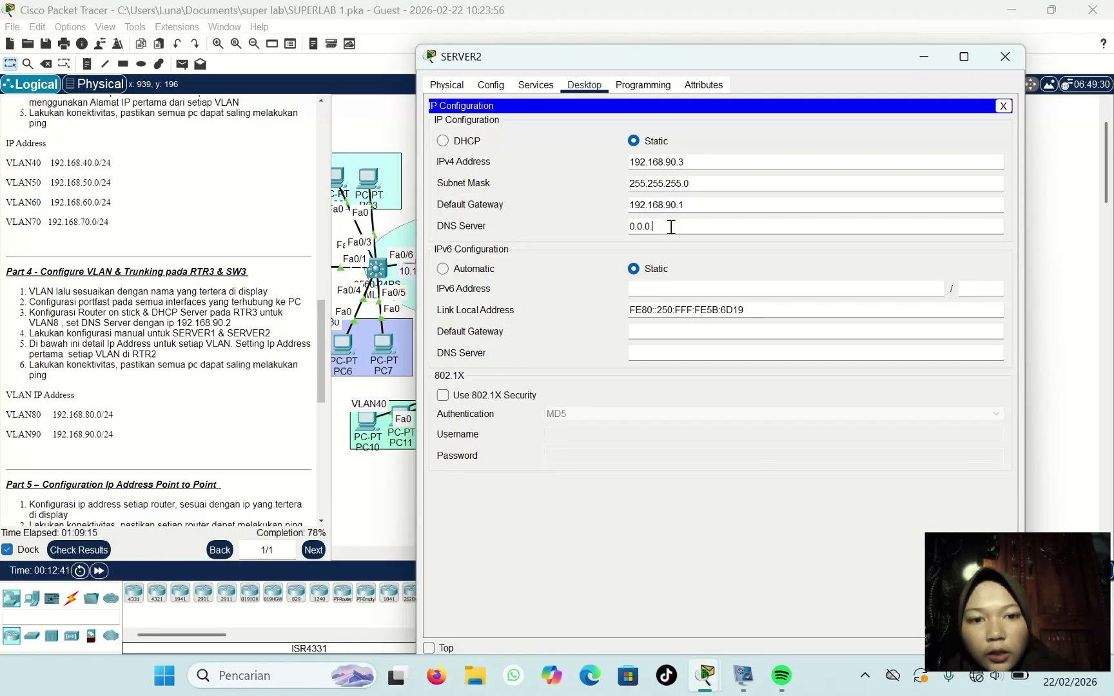
key(BackSpace)
key(BackSpace)
key(BackSpace)
key(BackSpace)
key(BackSpace)
text(192.16)
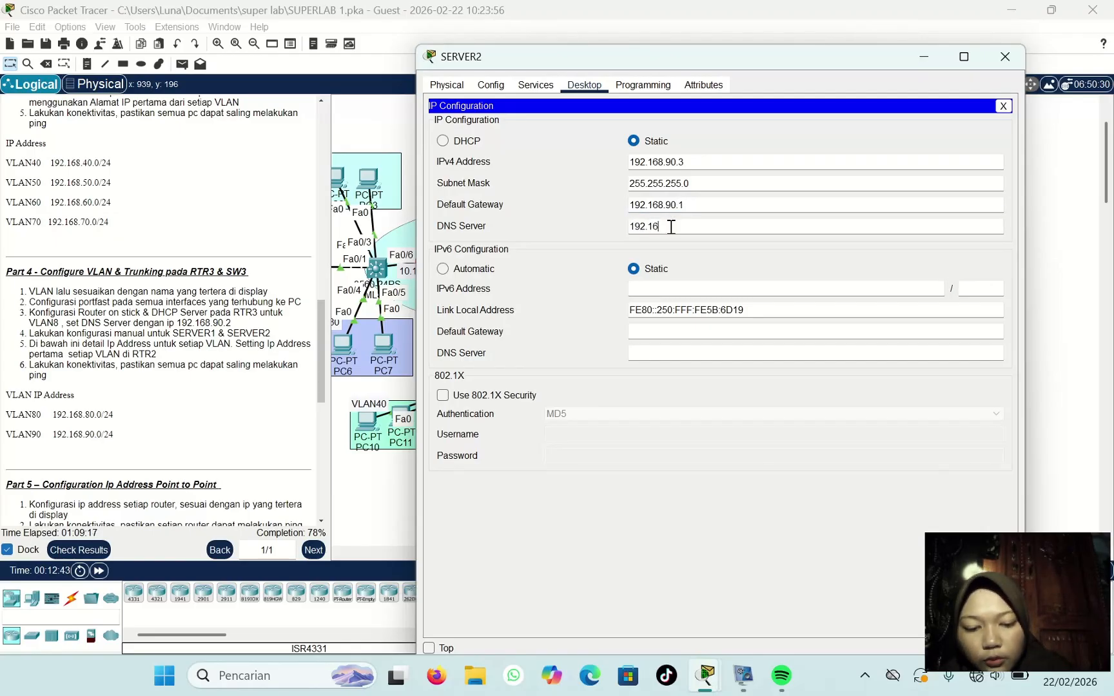
text(8.90.2)
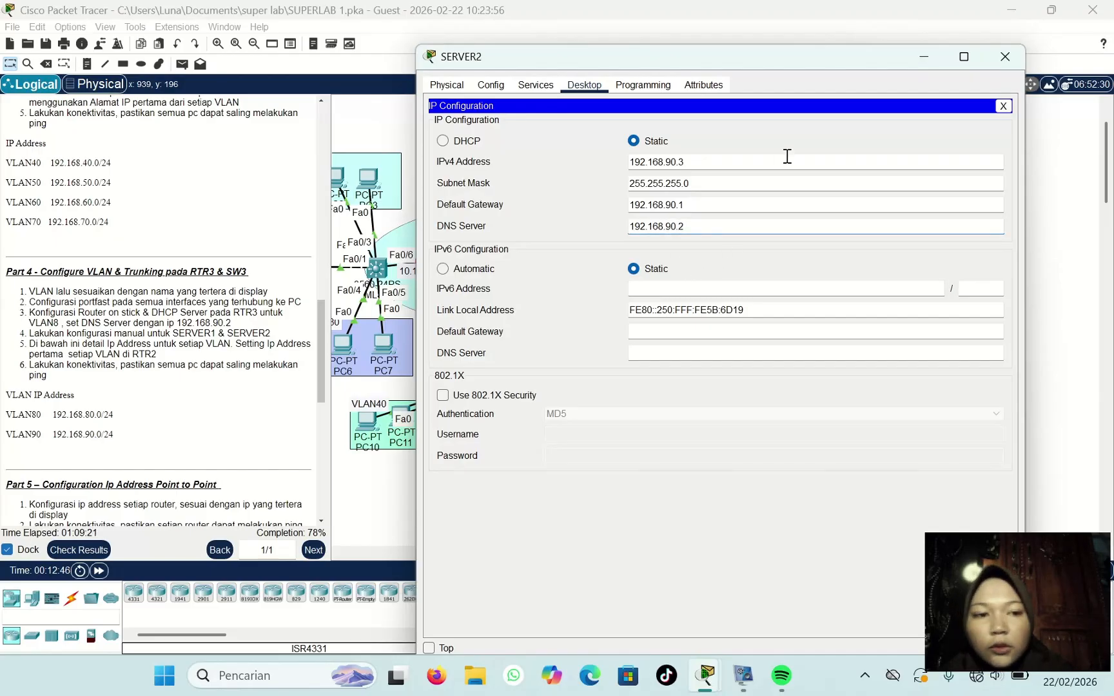
click(1005, 56)
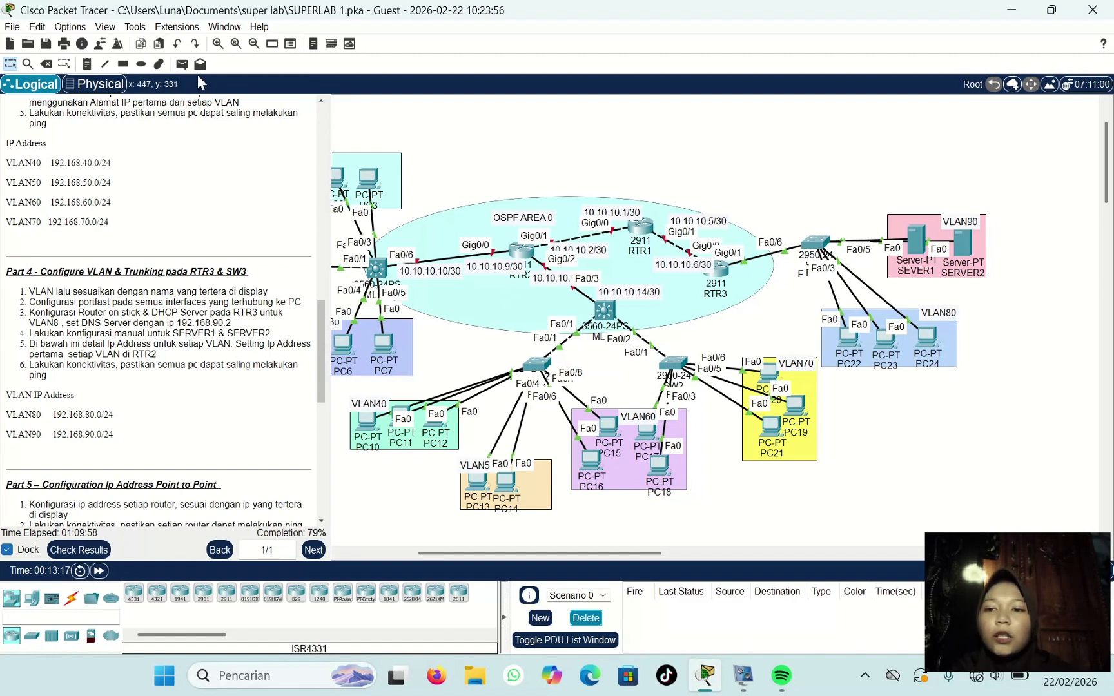
Step: Send a simple ICMP PDU from PC22 to SEVER1 and confirm it shows Successful
click(183, 64)
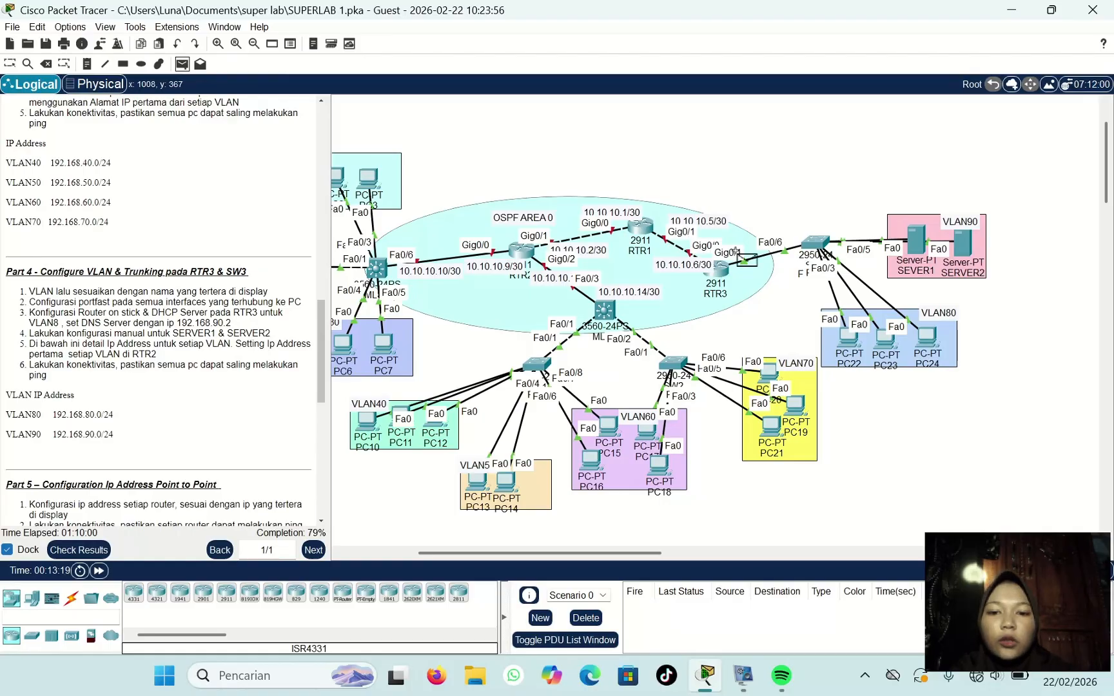
click(852, 340)
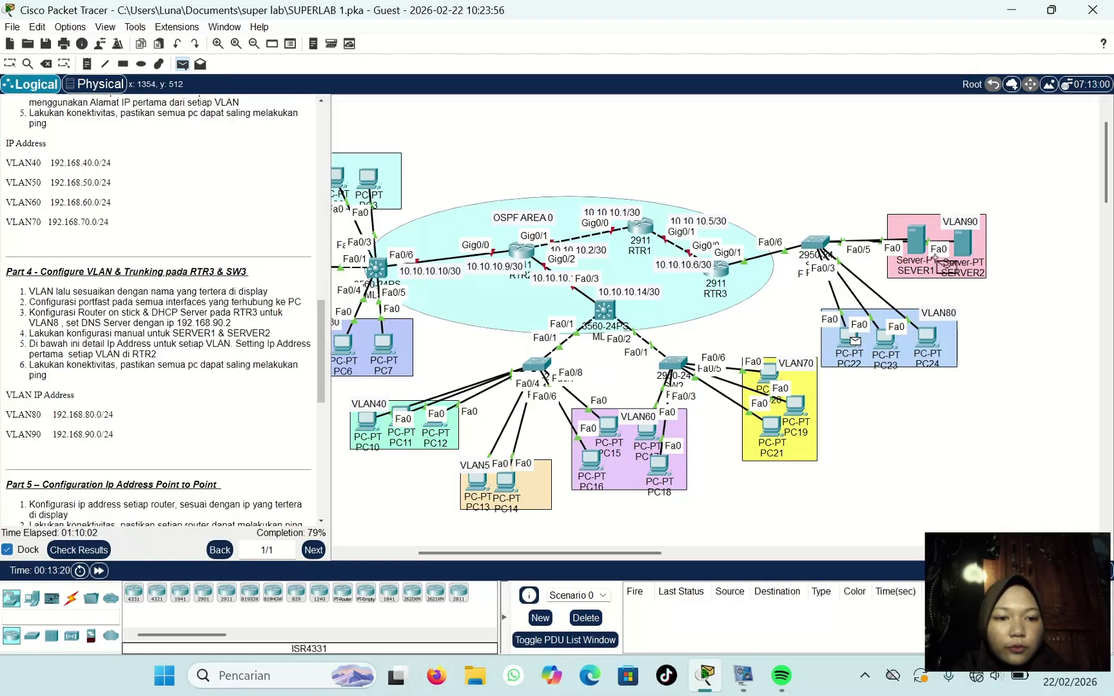
click(919, 244)
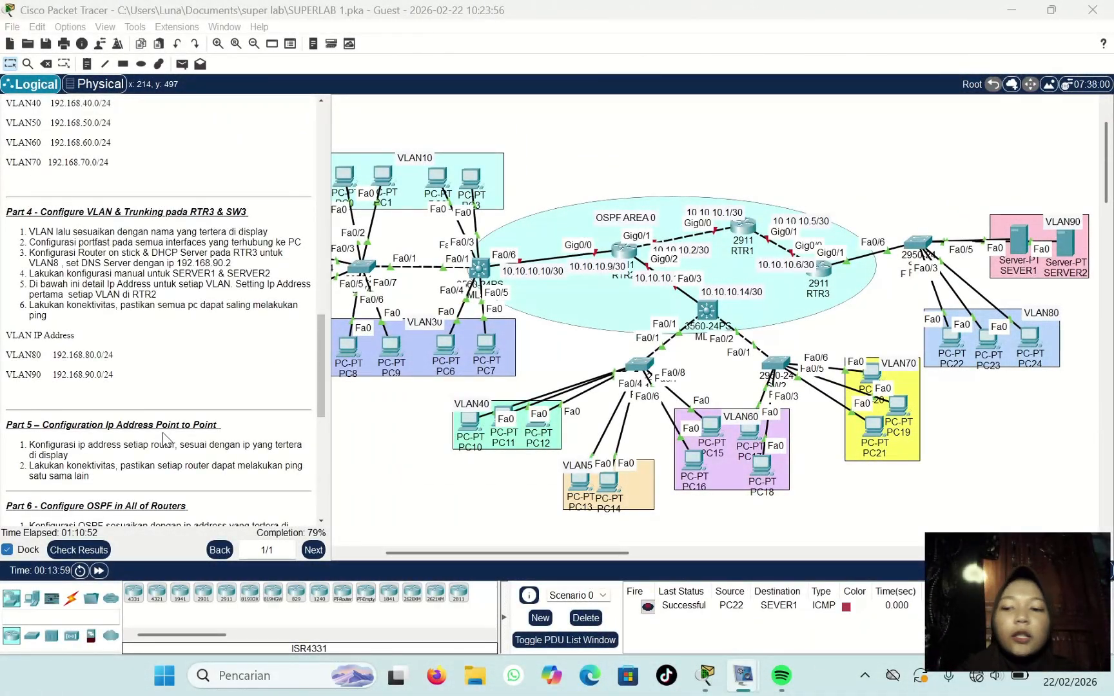
scroll(165, 440, down, 4)
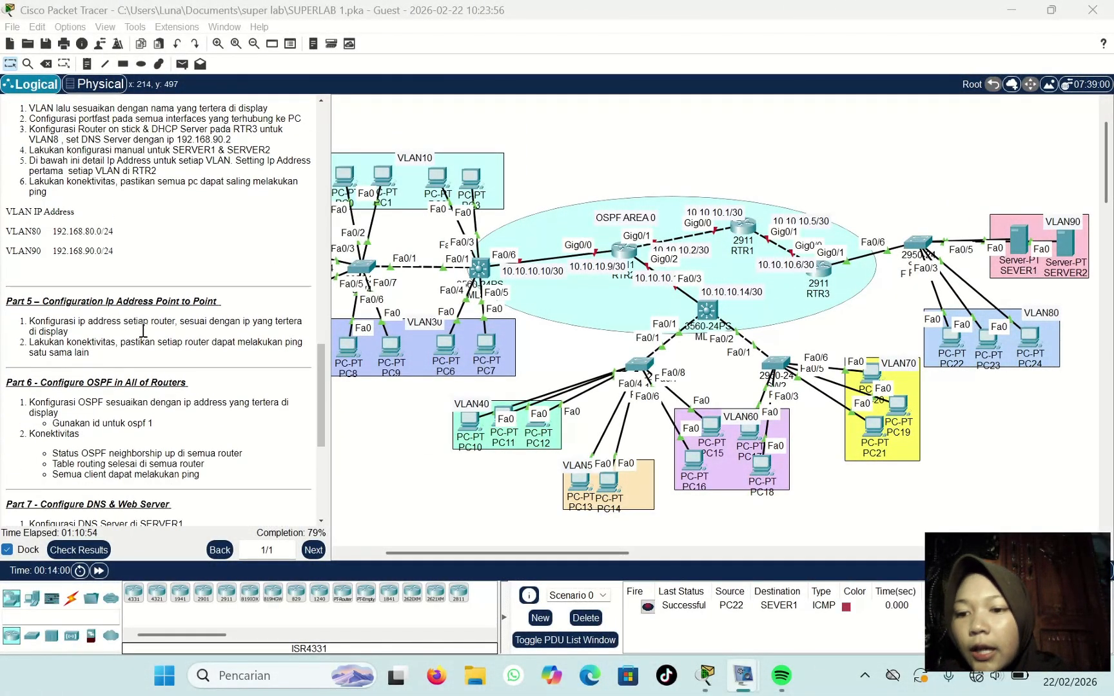
scroll(145, 336, down, 2)
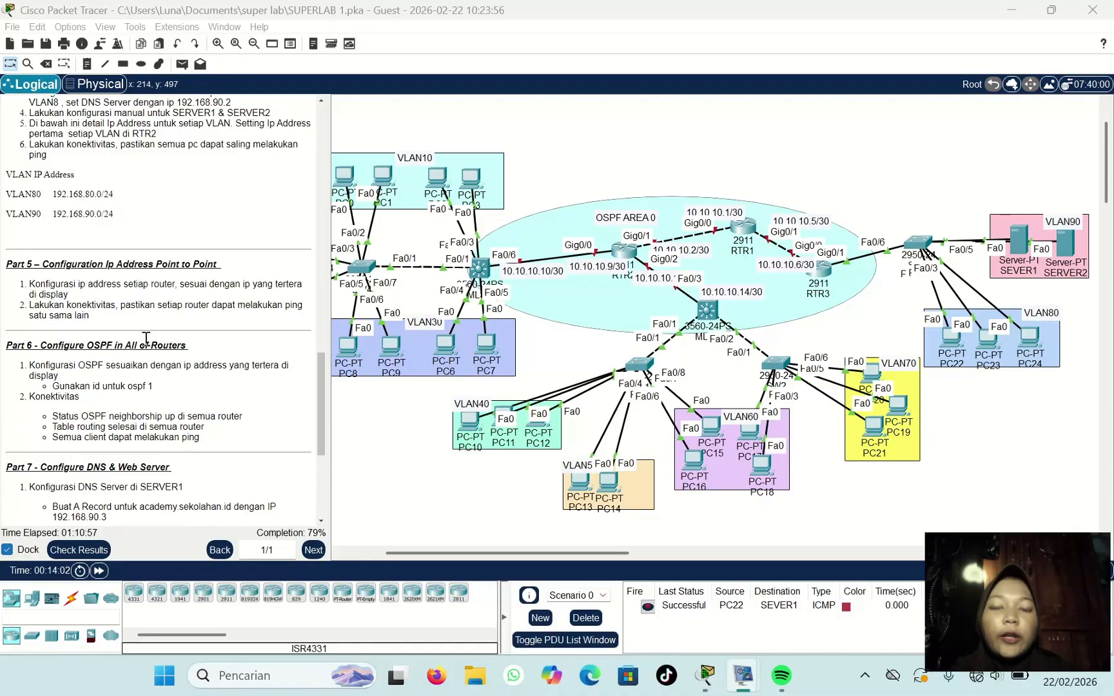
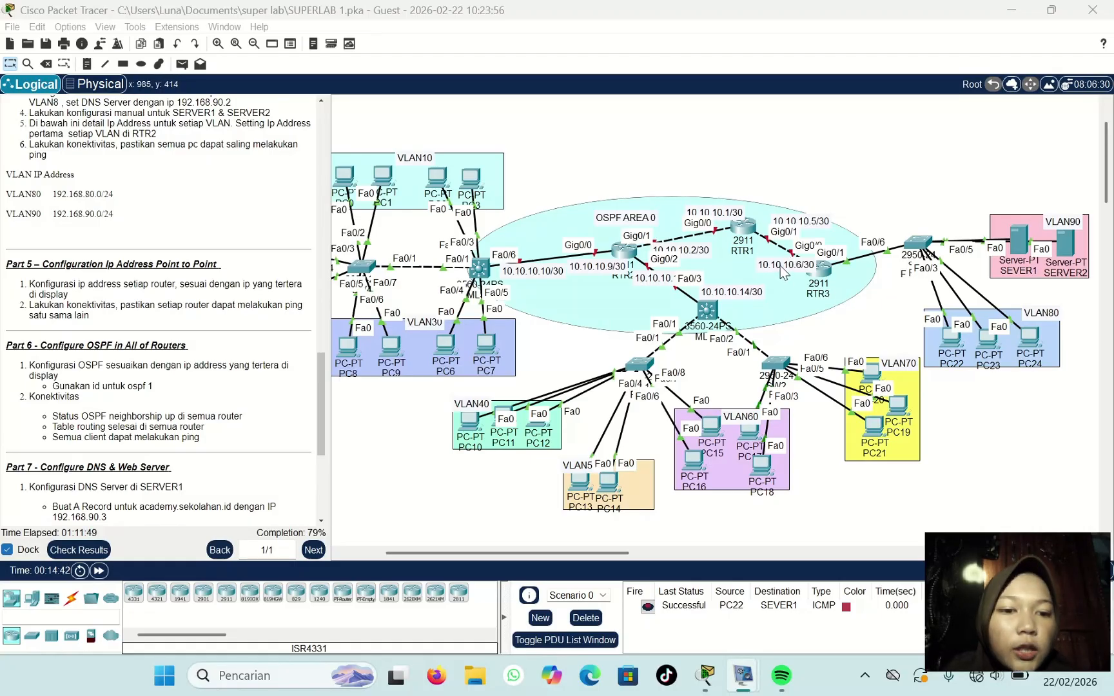
Step: On RTR3, address Gig0/0 as 10.10.10.6 255.255.255.252, enable it with no shutdown, and close the window
click(824, 274)
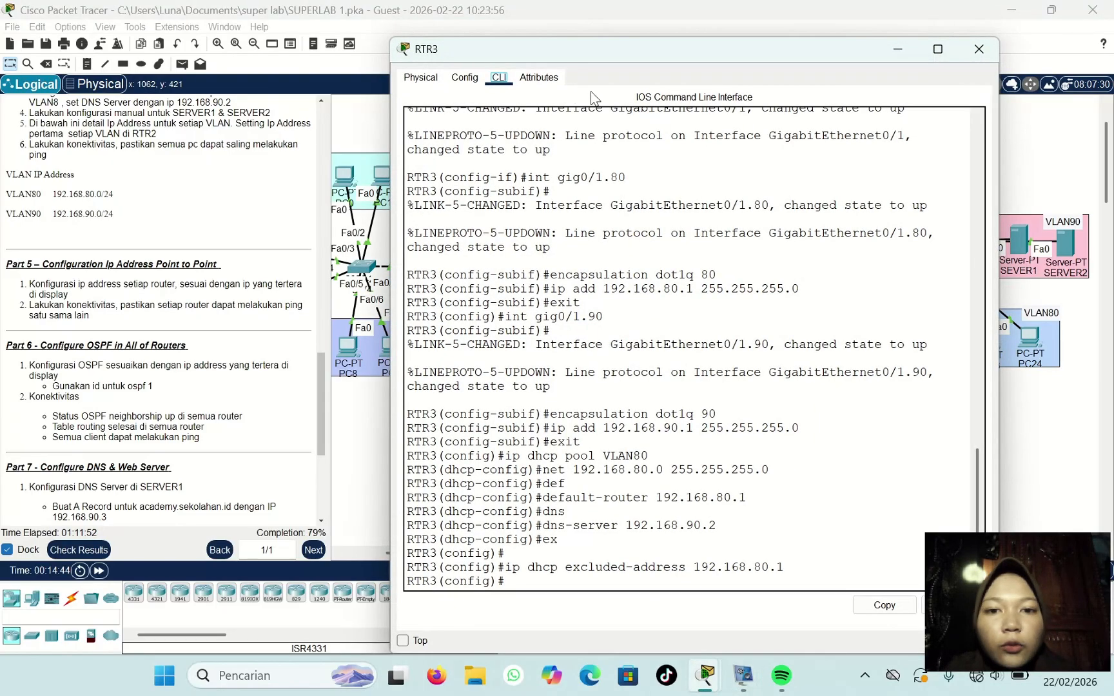
key(Return)
key(Return)
key(Return)
key(Return)
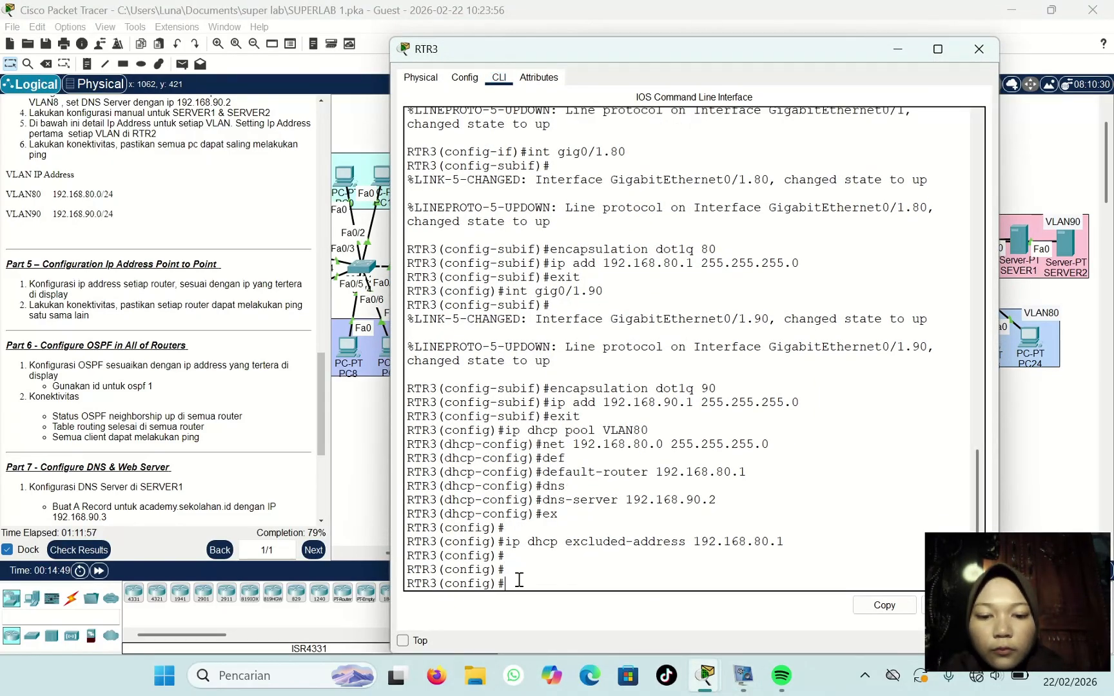
text(int)
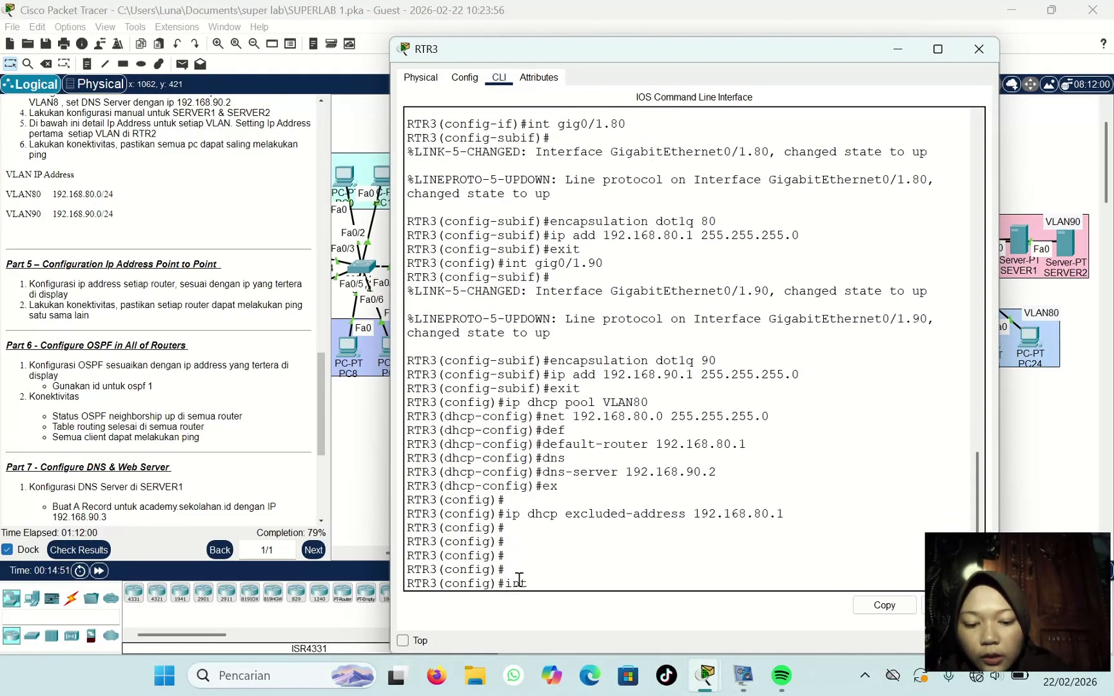
text( gig)
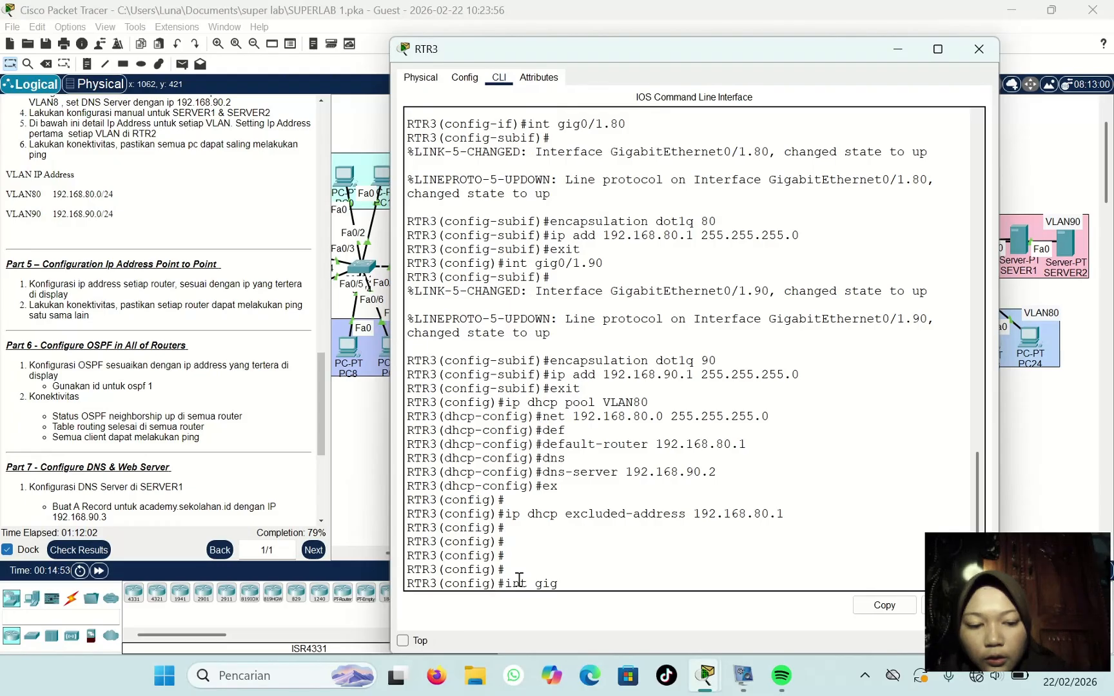
text(0/0)
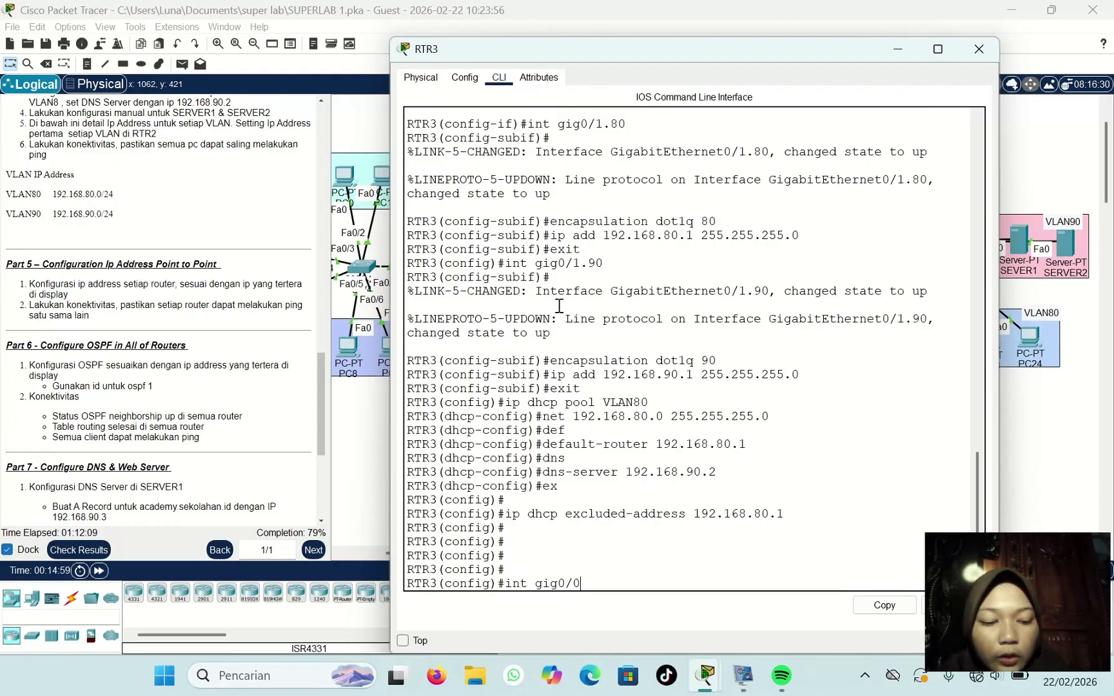
key(Return)
text(ip a)
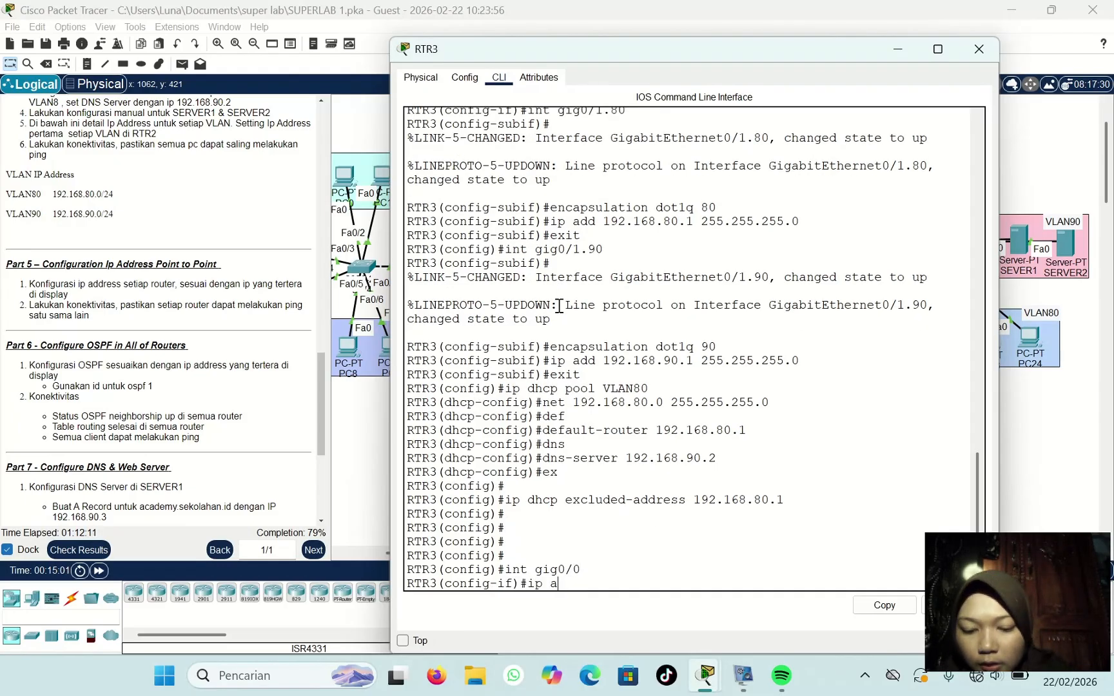
text(dd 10)
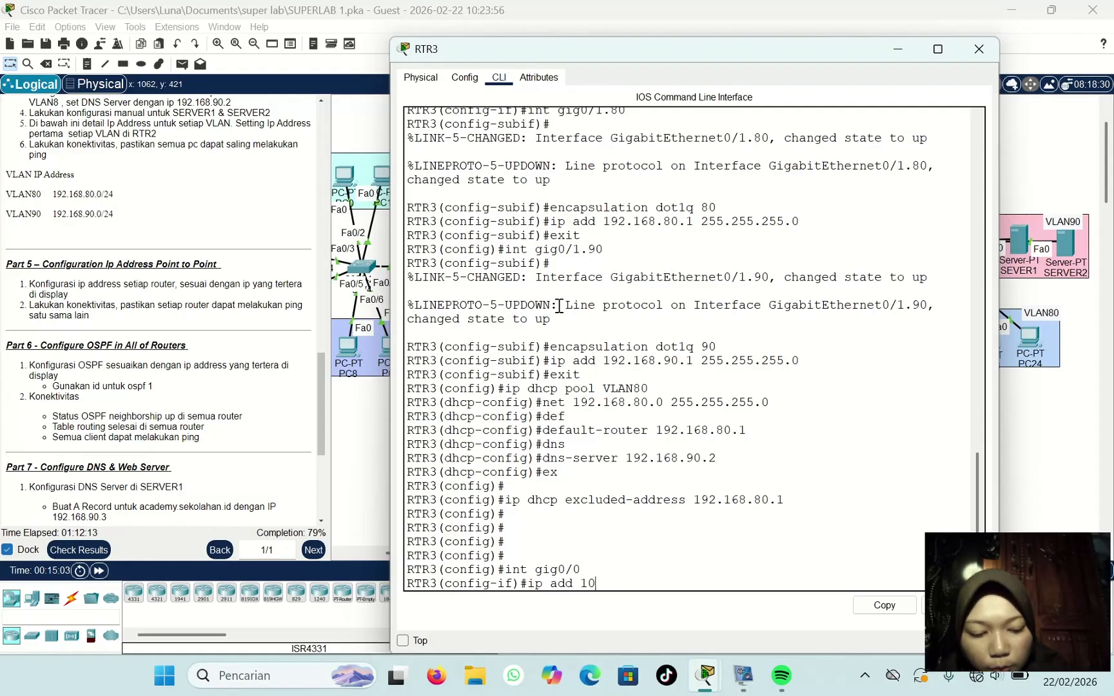
text(.10.10.)
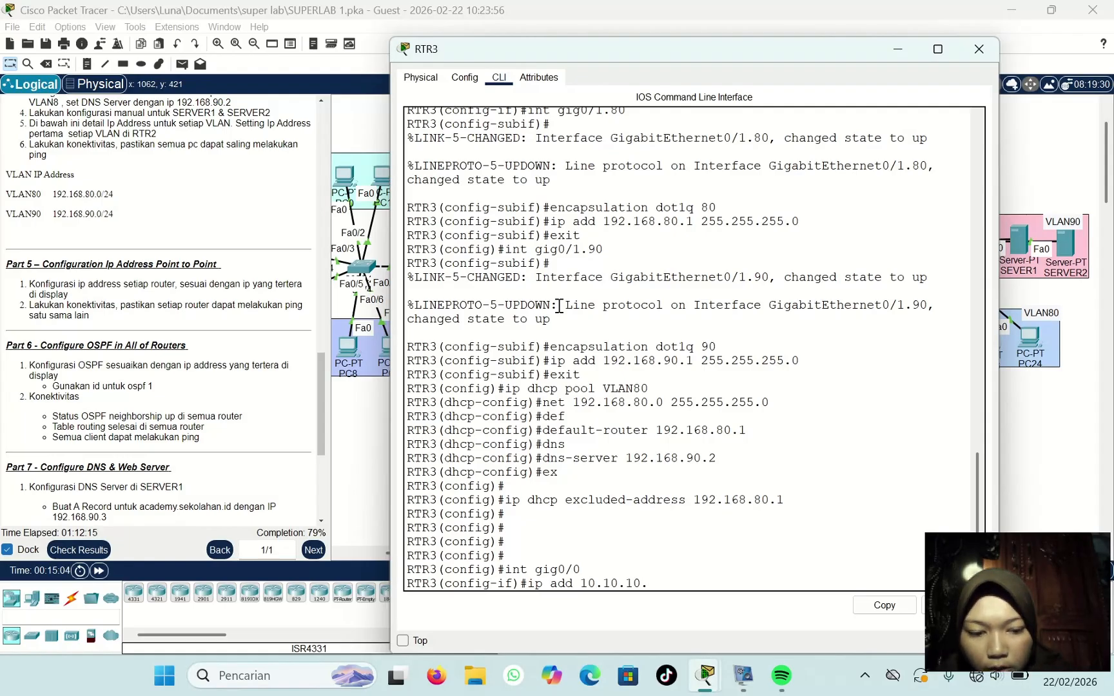
text(6 255)
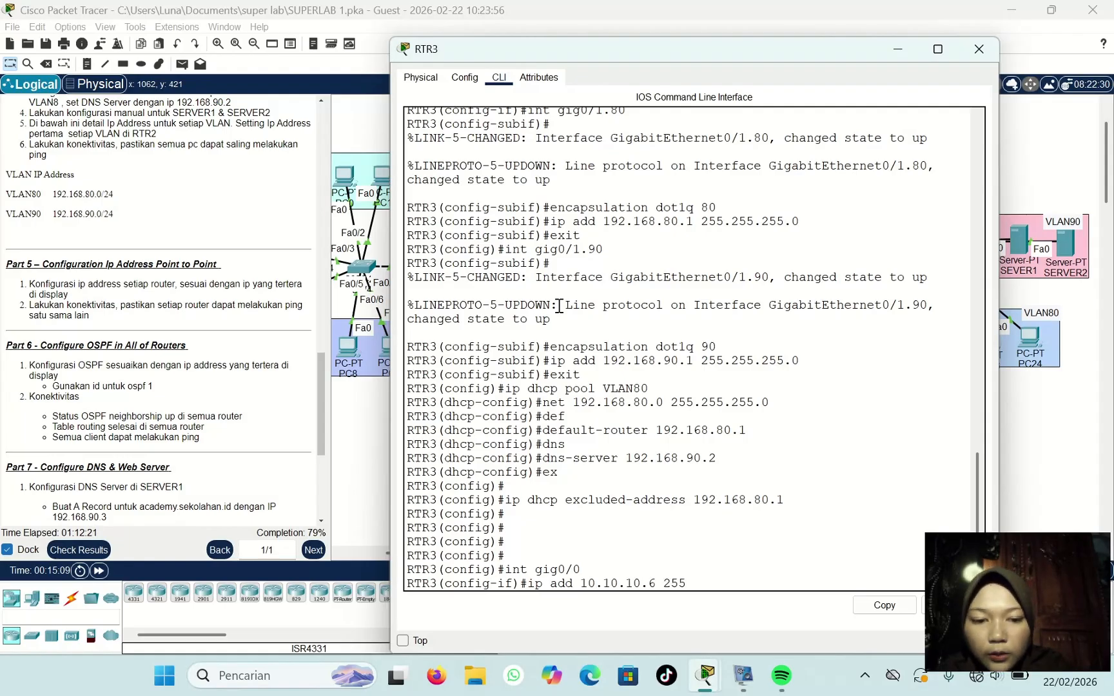
text(.255.)
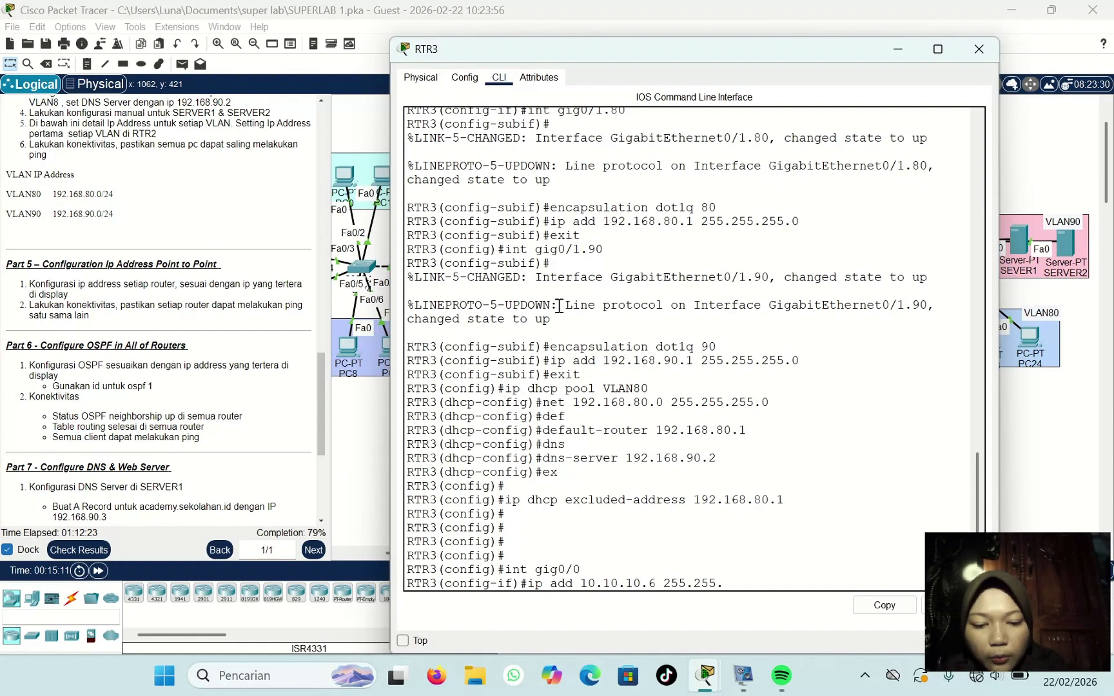
text(255.)
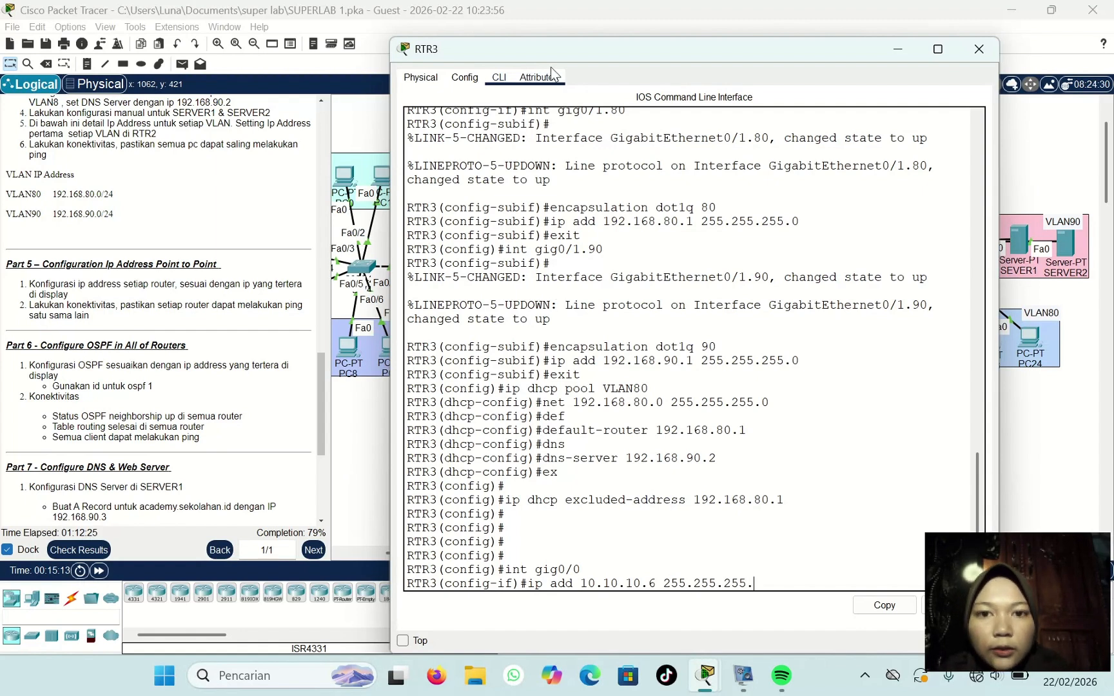
drag(549, 48, 496, 25)
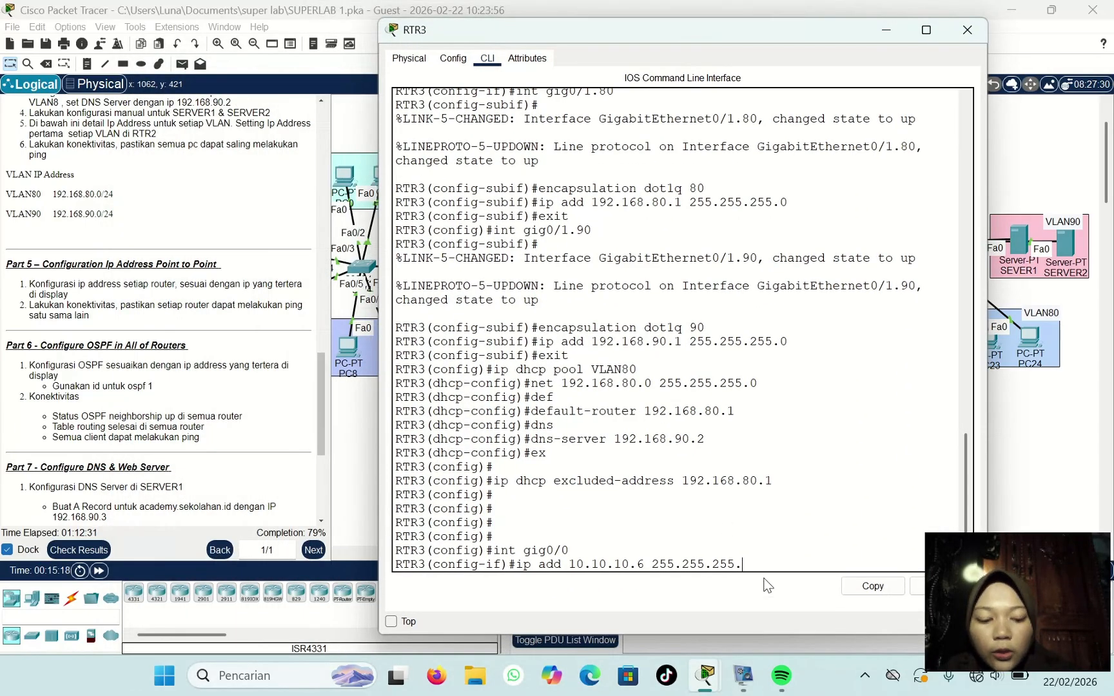
text(252)
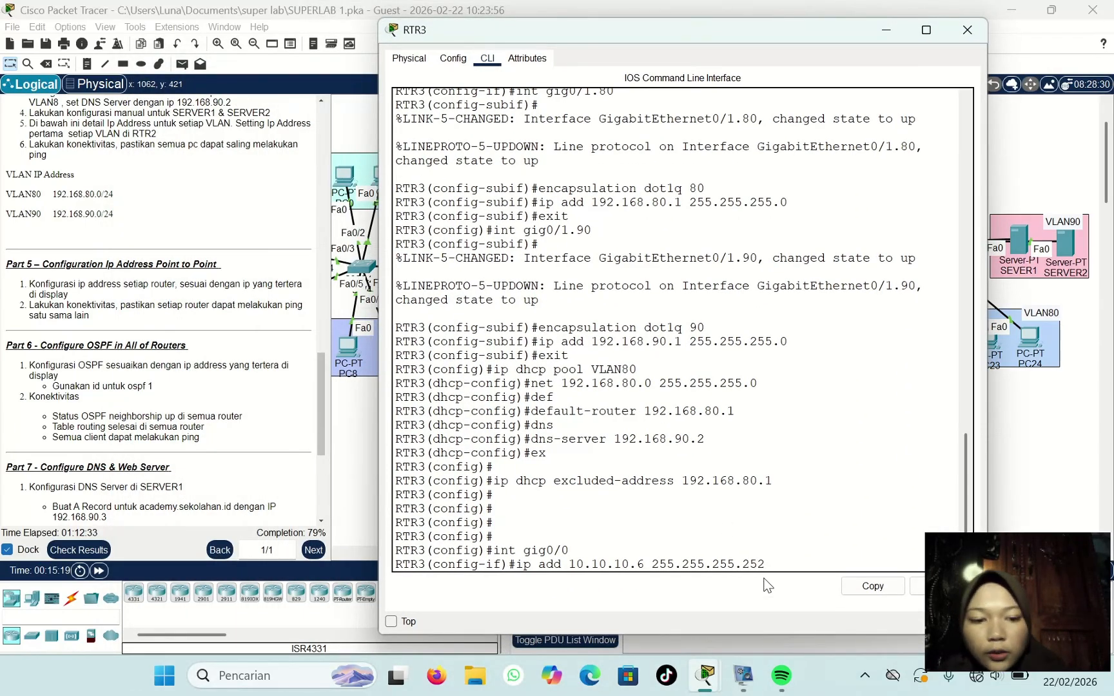
key(Return)
text(no )
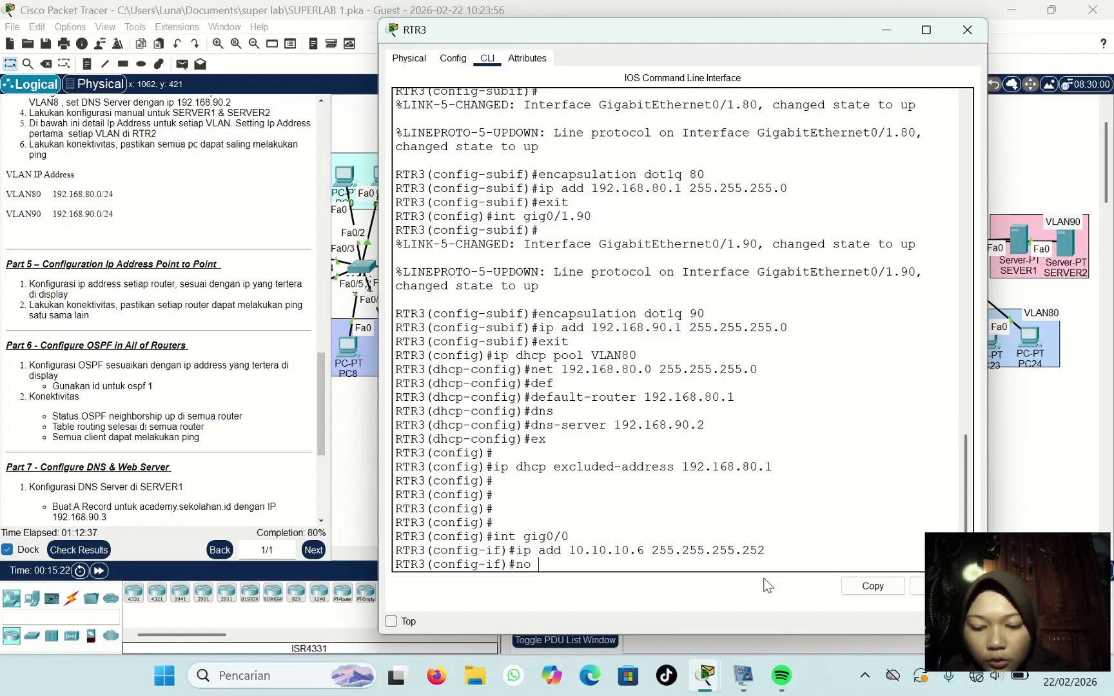
text(sh)
key(Return)
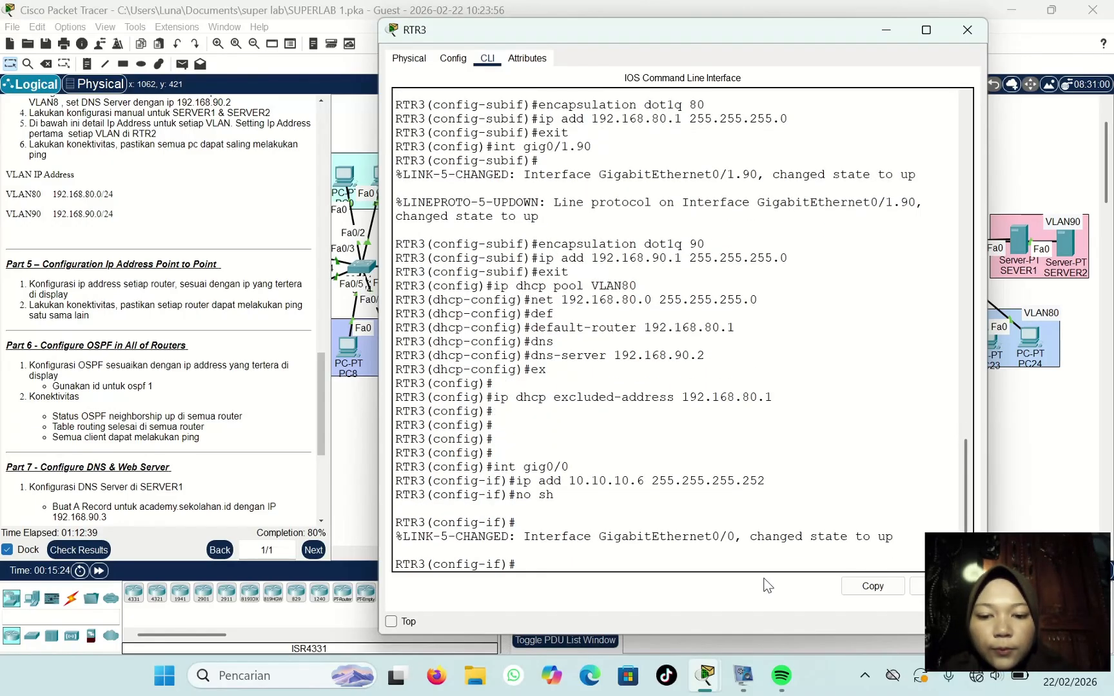
click(965, 31)
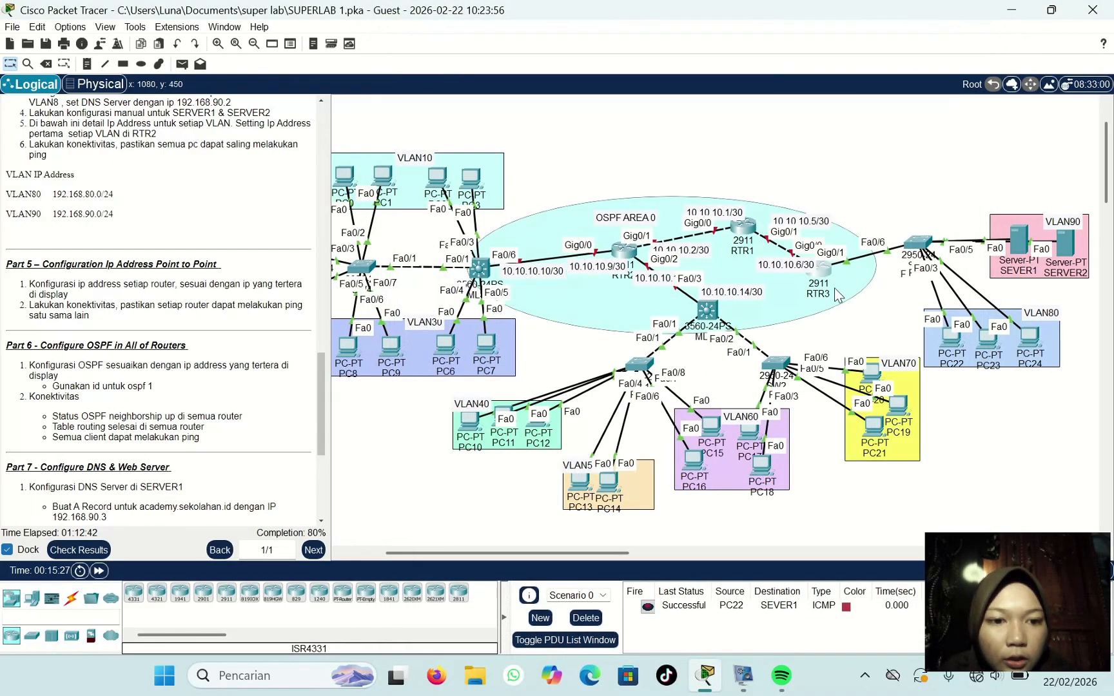
Step: Open RTR1's CLI, enter privileged mode with its password, and run conf t
click(744, 227)
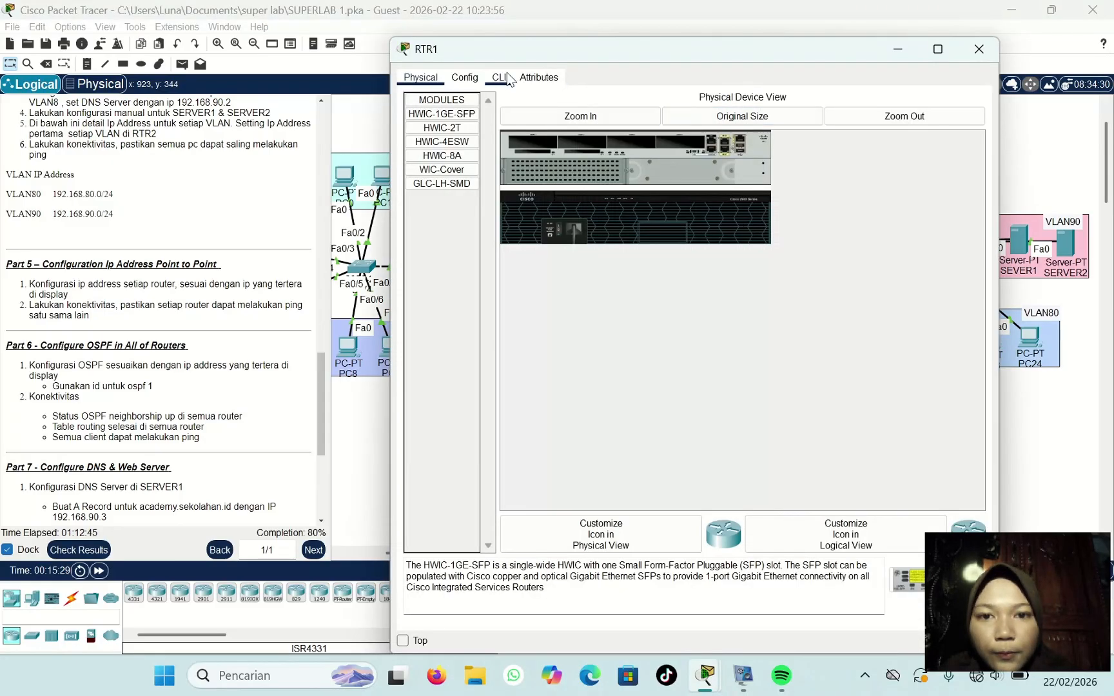
click(508, 78)
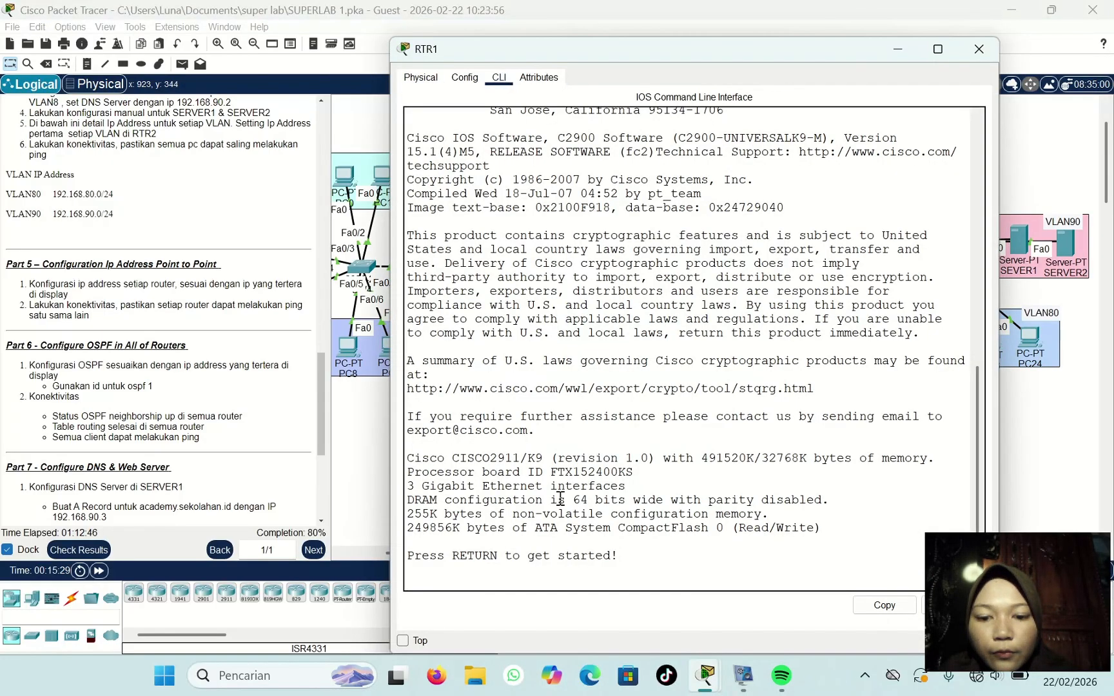
key(Return)
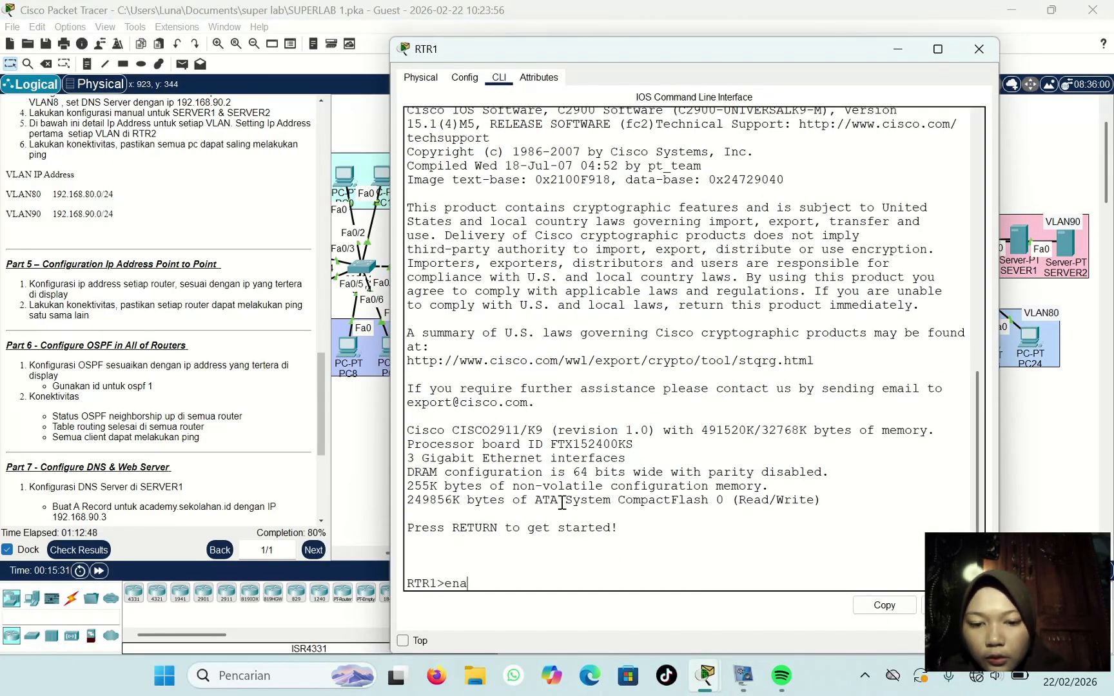
key(Return)
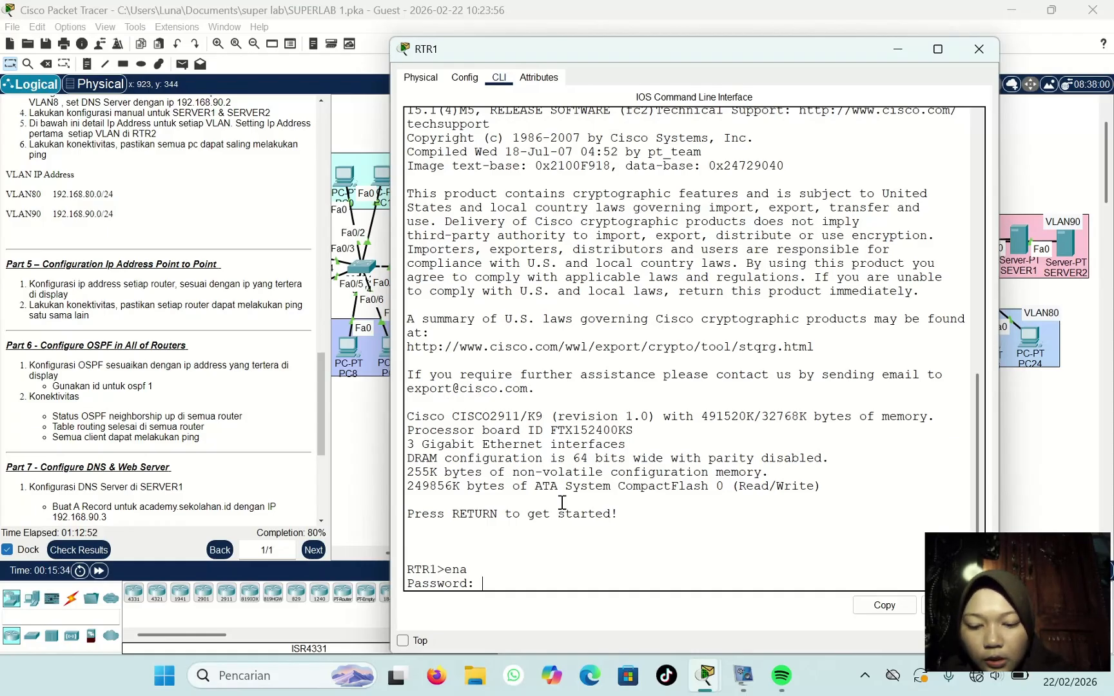
key(Return)
text(c)
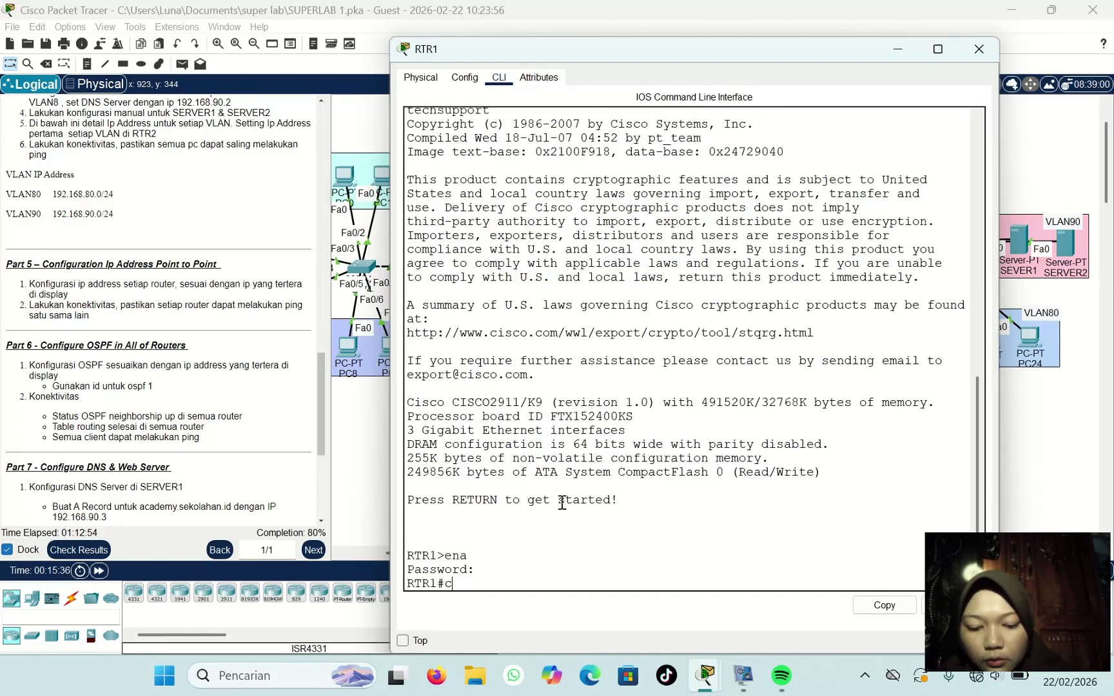
text(onf t)
key(Return)
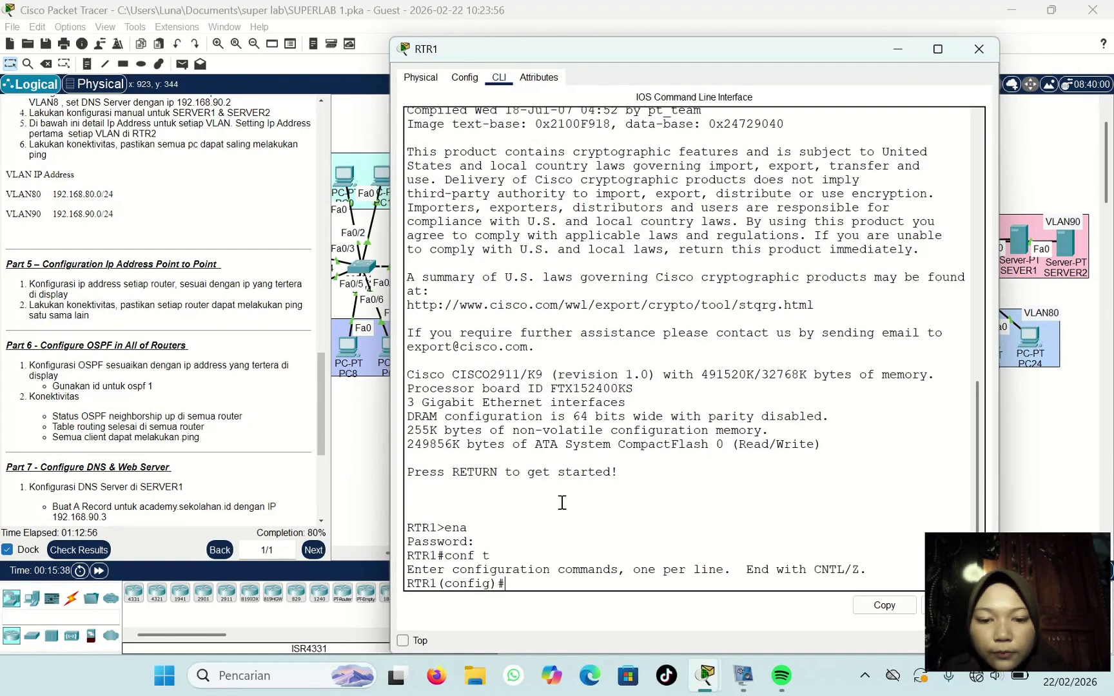
drag(392, 38, 289, 117)
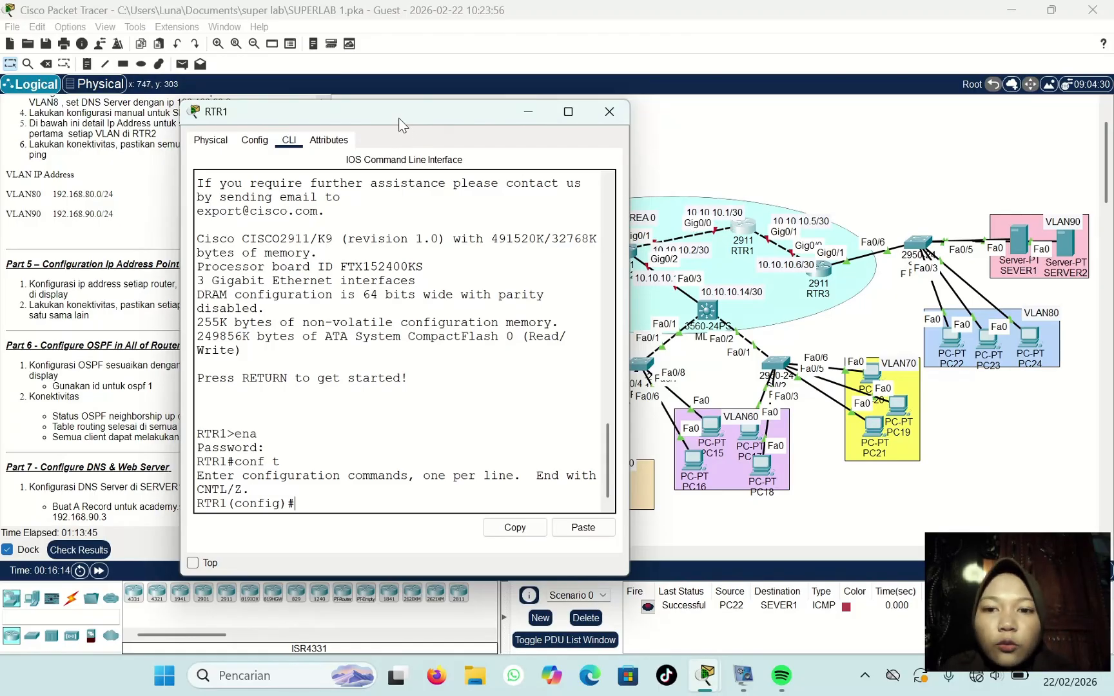
Step: Assign RTR1's Gig0/1 10.10.10.5 255.255.255.252 and bring it up
drag(400, 122, 761, 89)
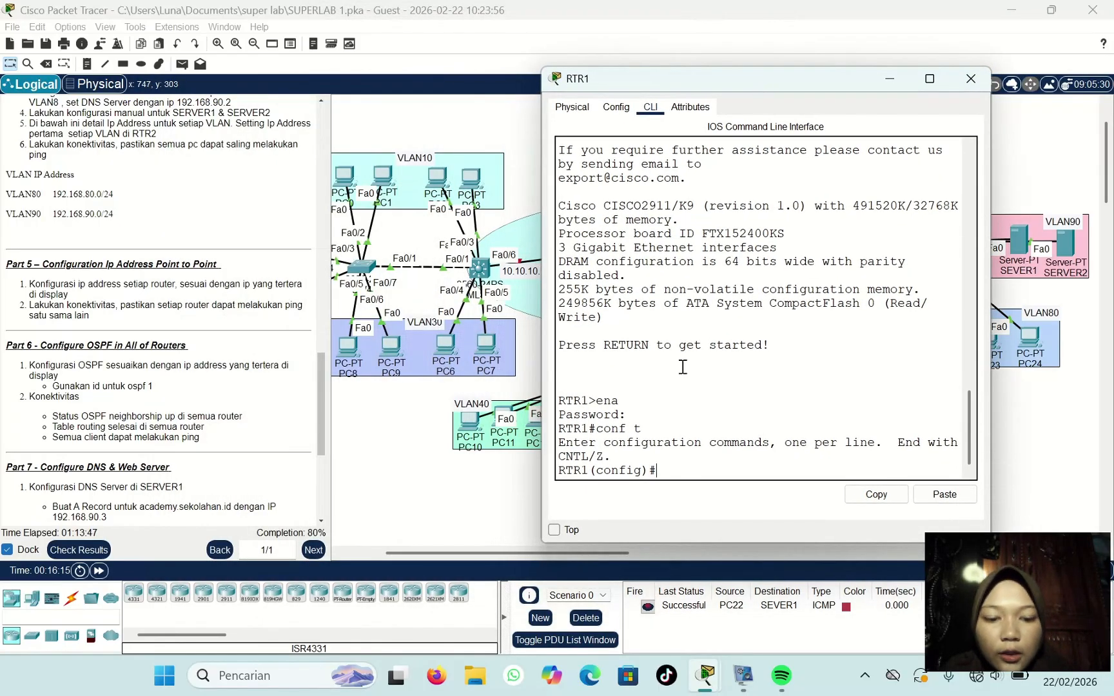
text(nt)
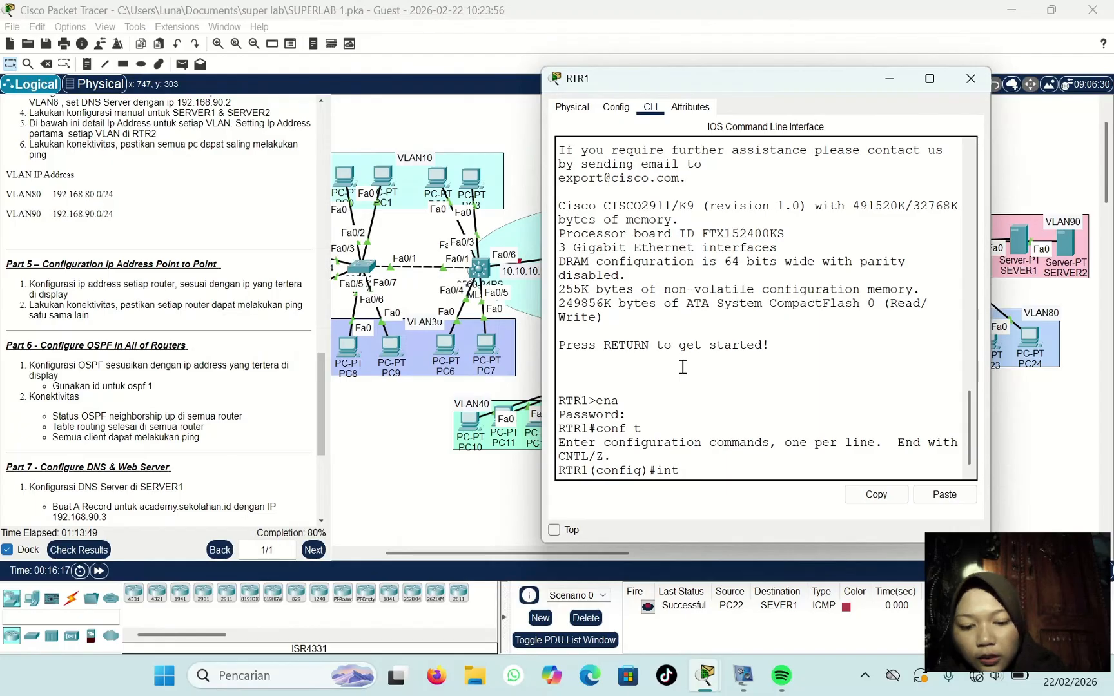
text( gig0/)
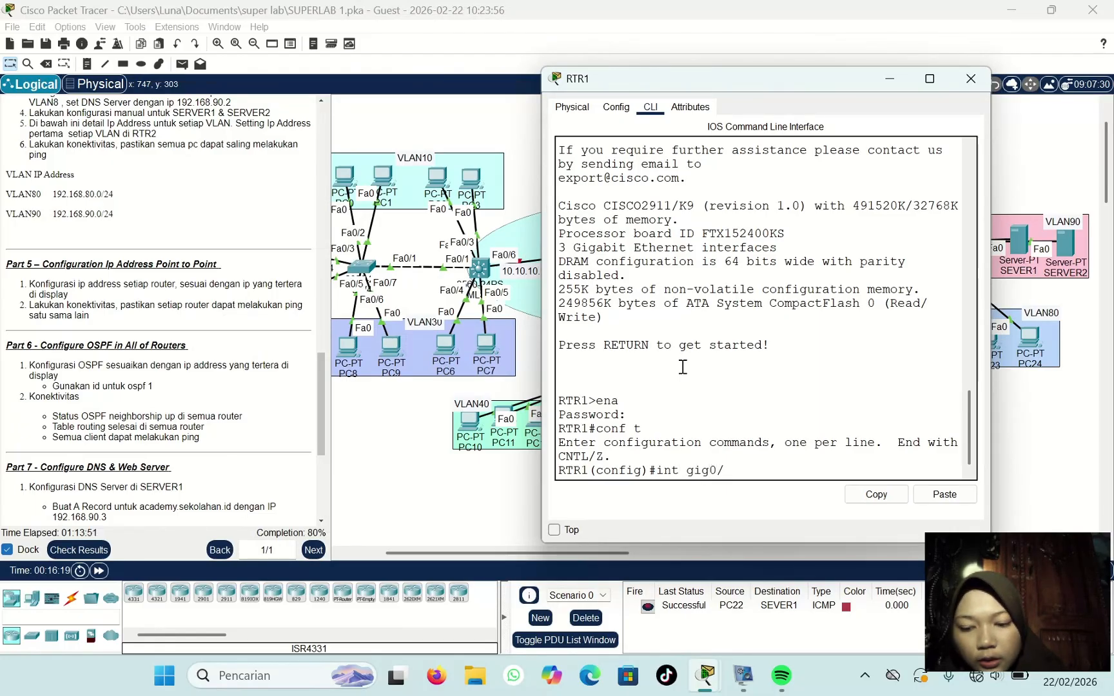
text(1)
key(Return)
text(ip a)
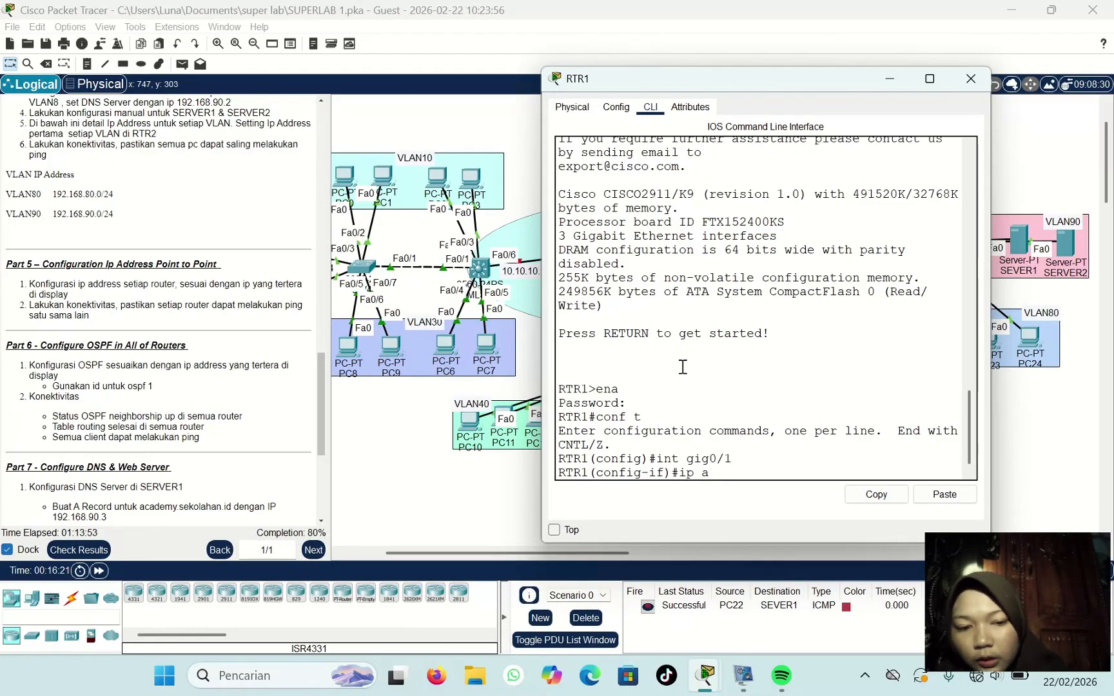
text(dd 10.1)
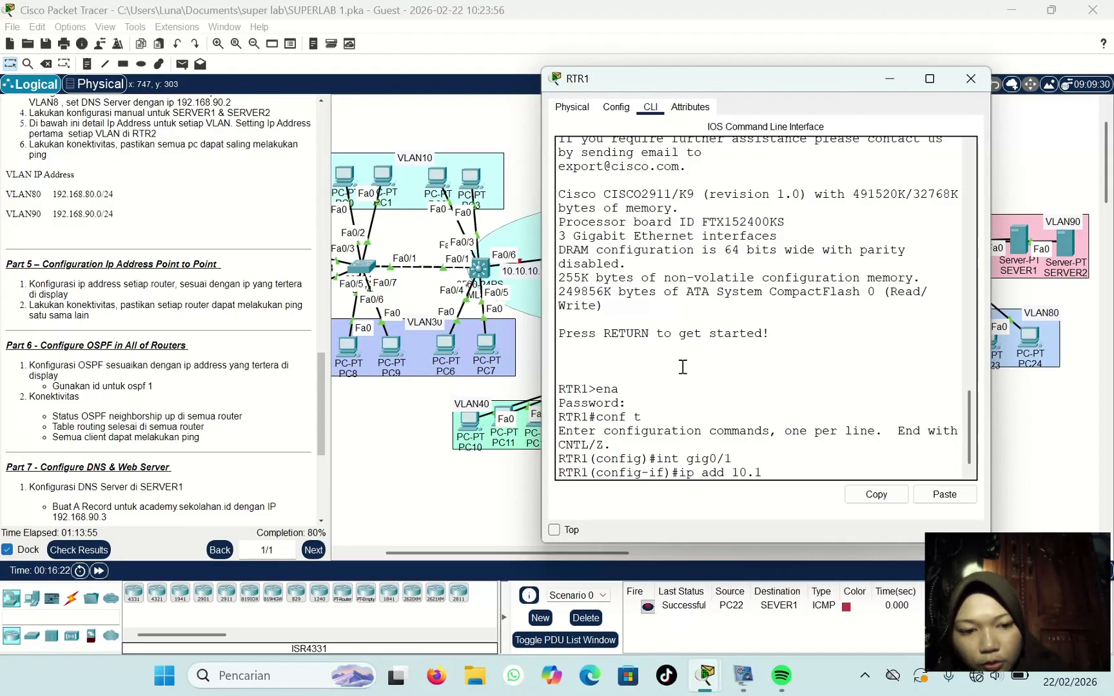
text(0.10.5 )
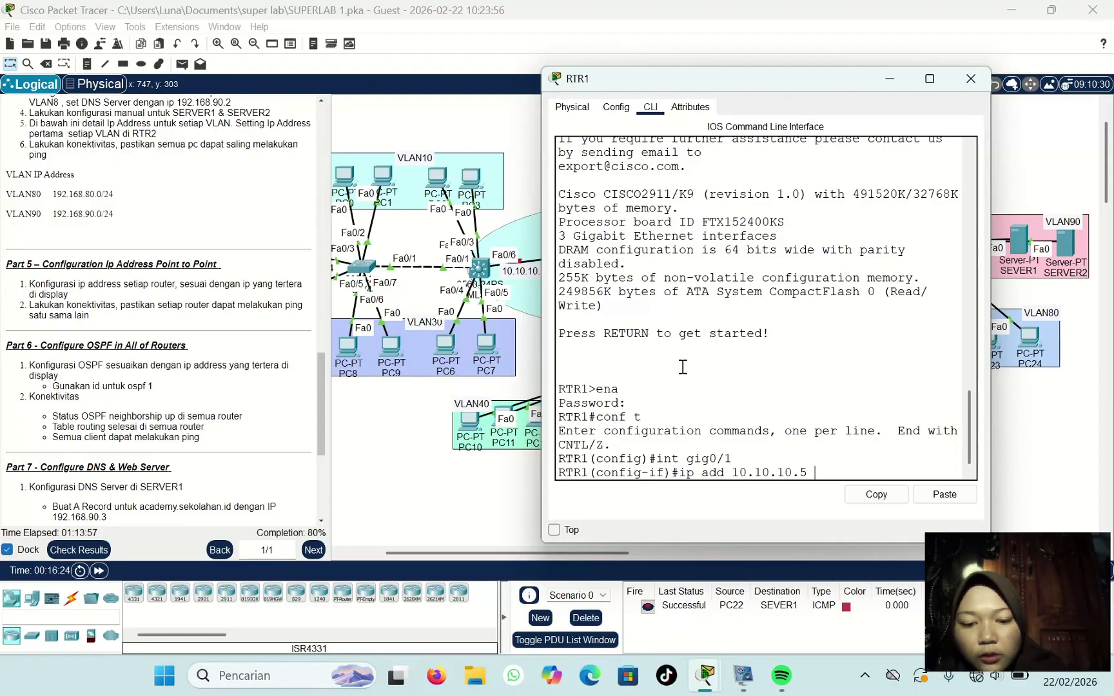
text(255.2)
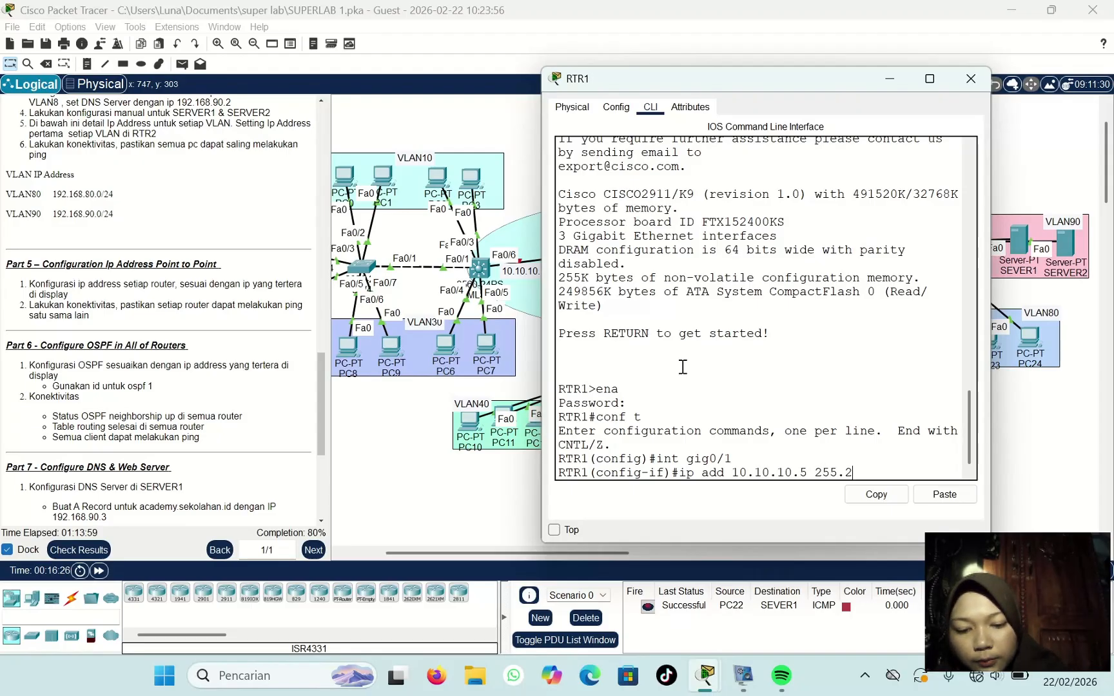
text(55.255)
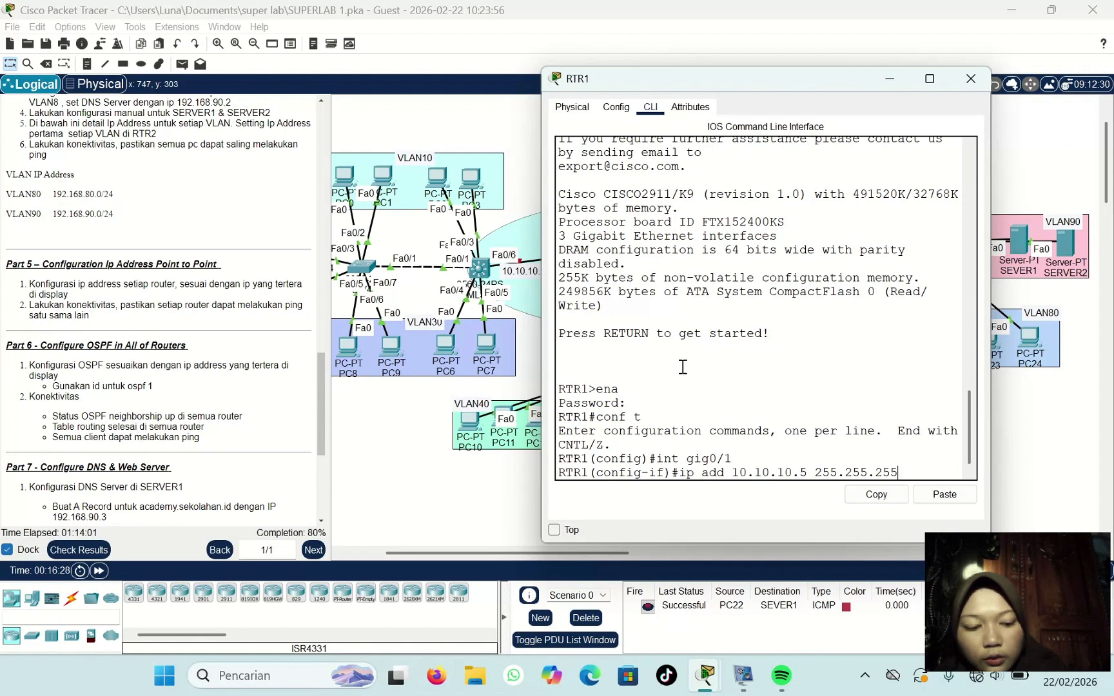
text(.252)
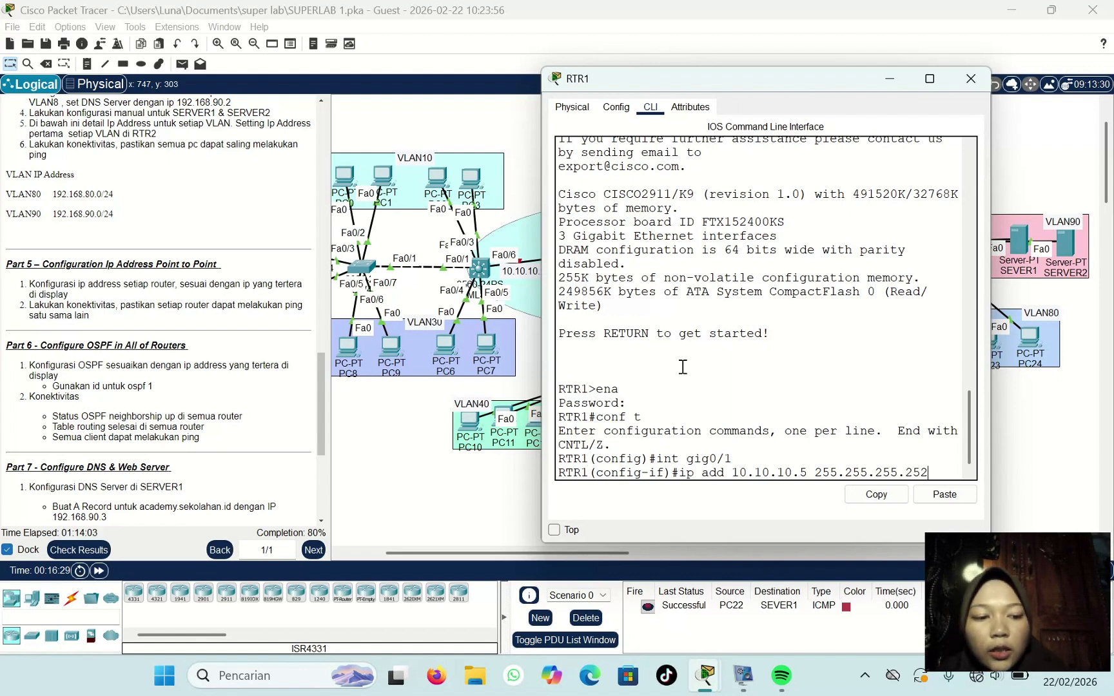
key(Return)
text(nfig-if)#n)
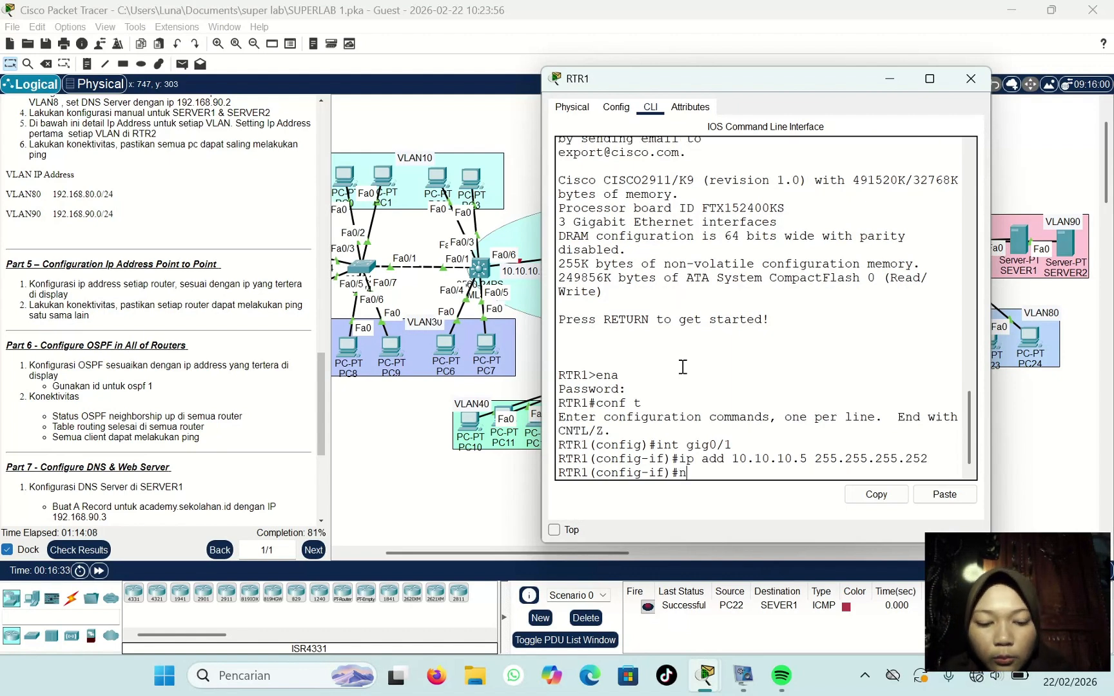
text(o sh)
key(Return)
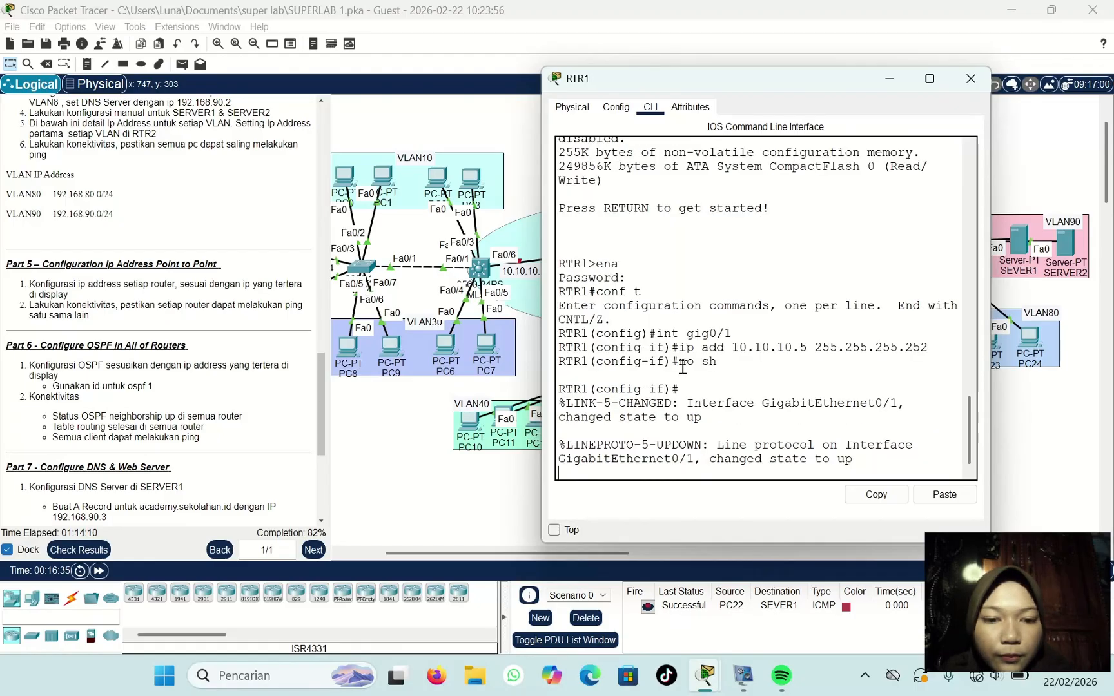
text(ex)
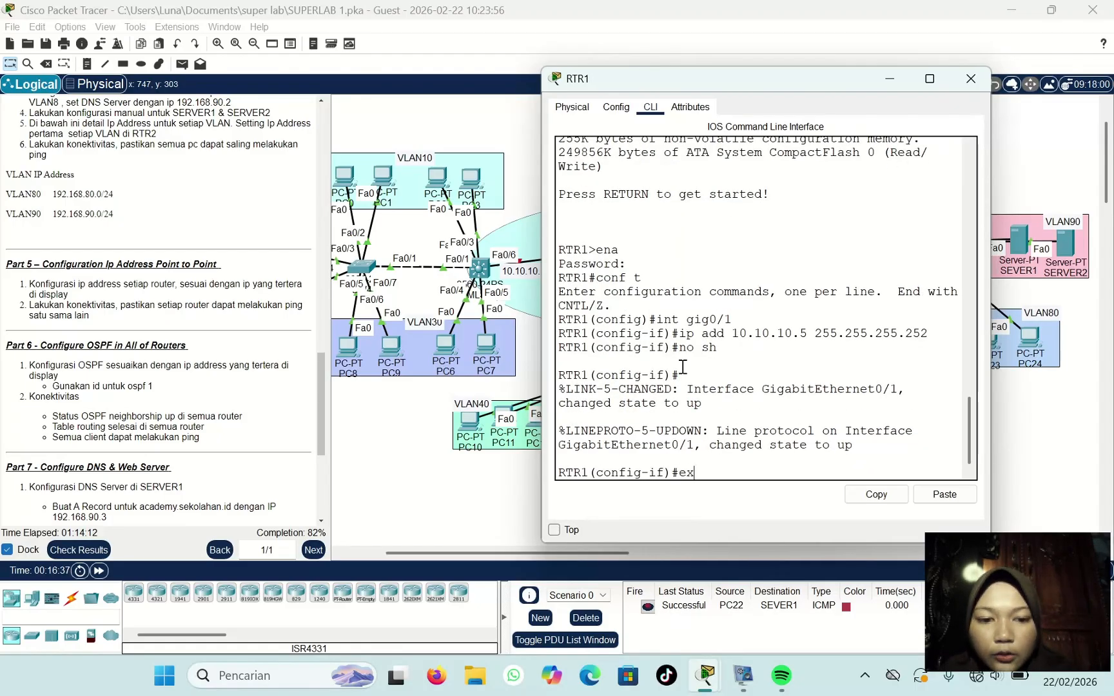
key(Return)
Step: Assign RTR1's Gig0/0 10.10.10.1 255.255.255.252 and bring it up
text(ig)#i)
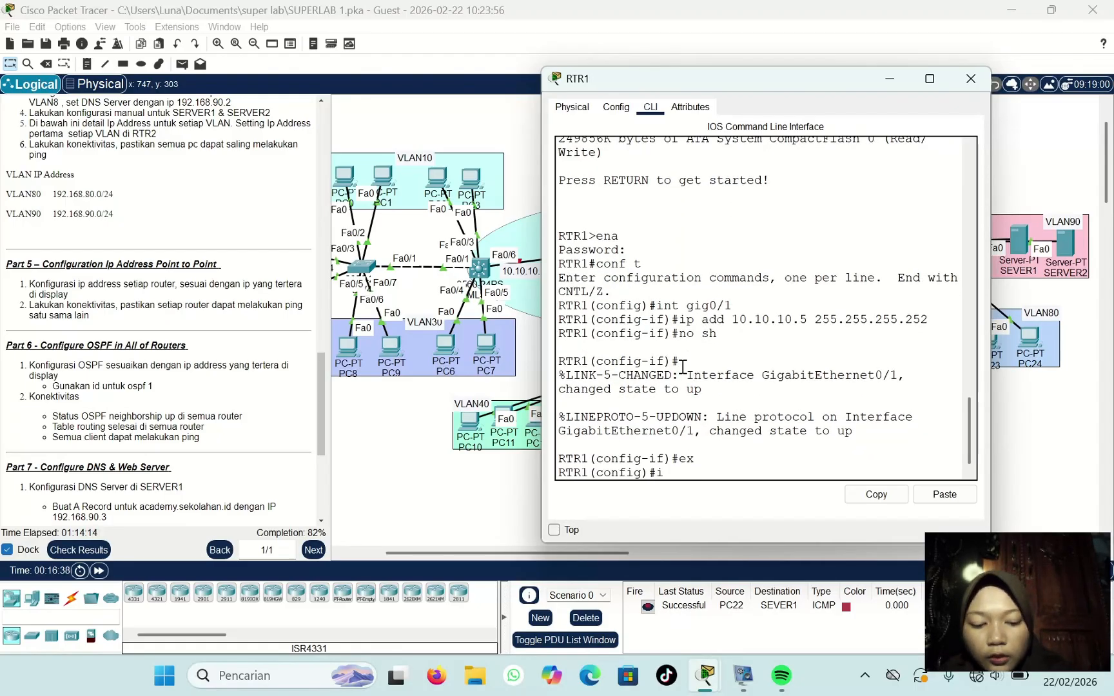
text(nt )
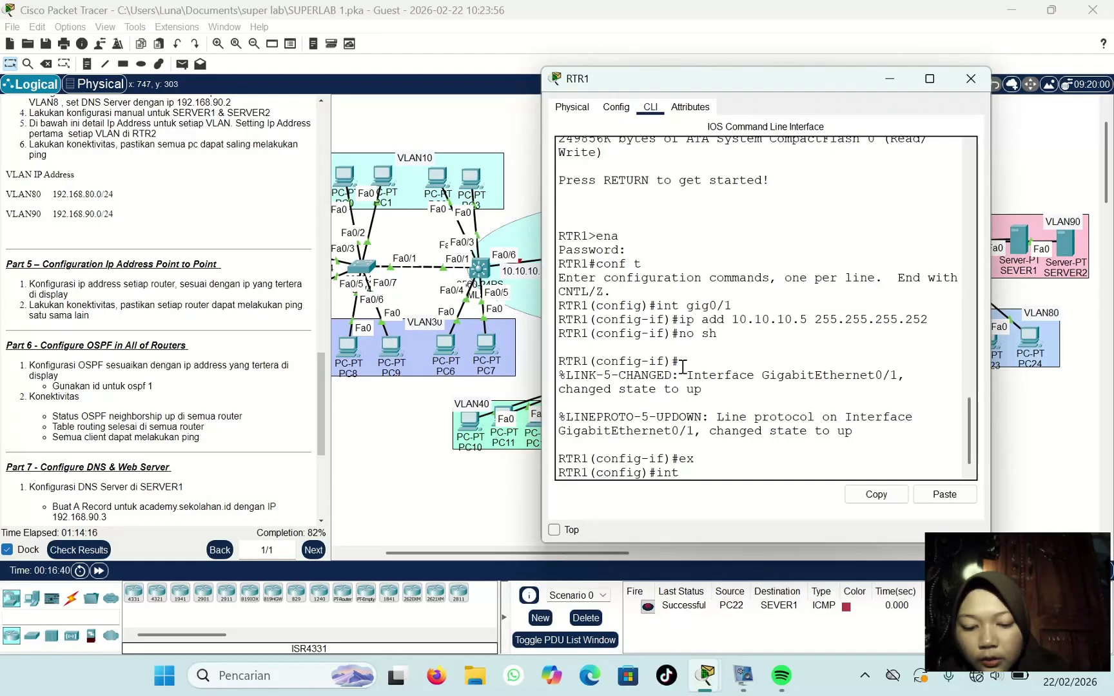
text(gig0/)
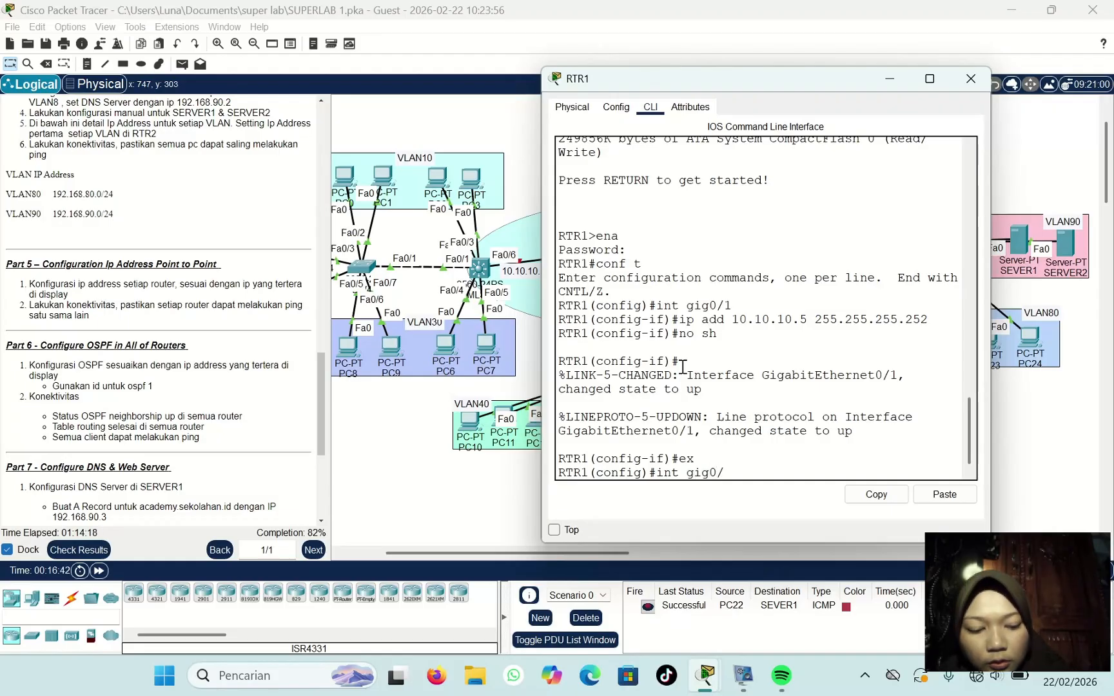
text(0)
key(Return)
text(ip)
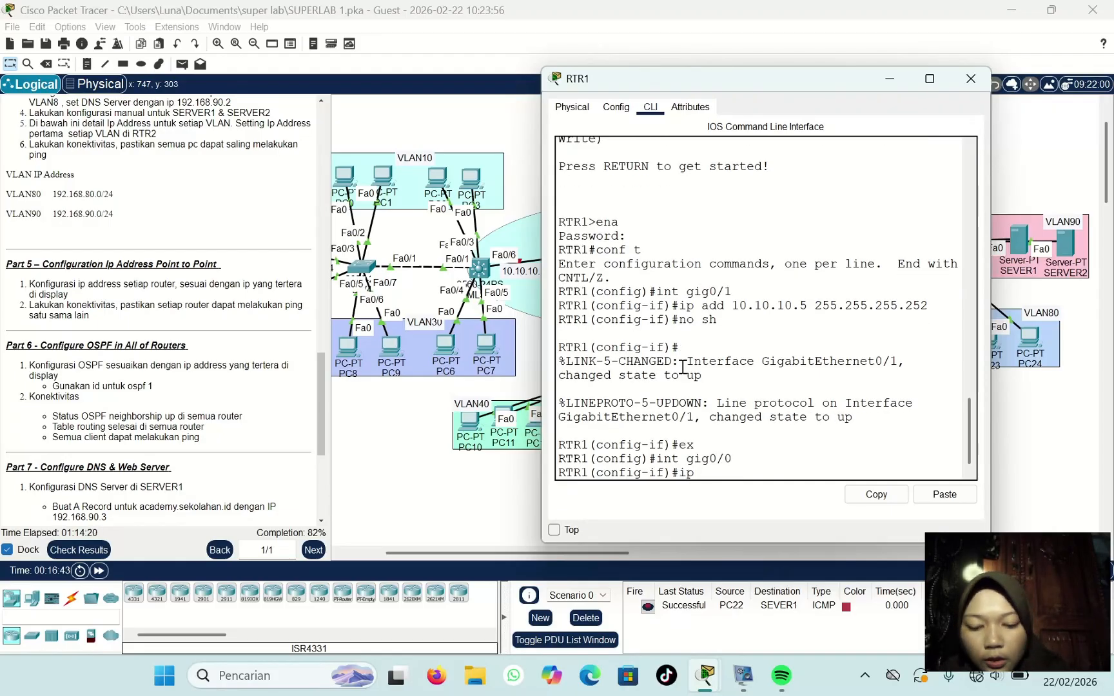
text( add 10.1)
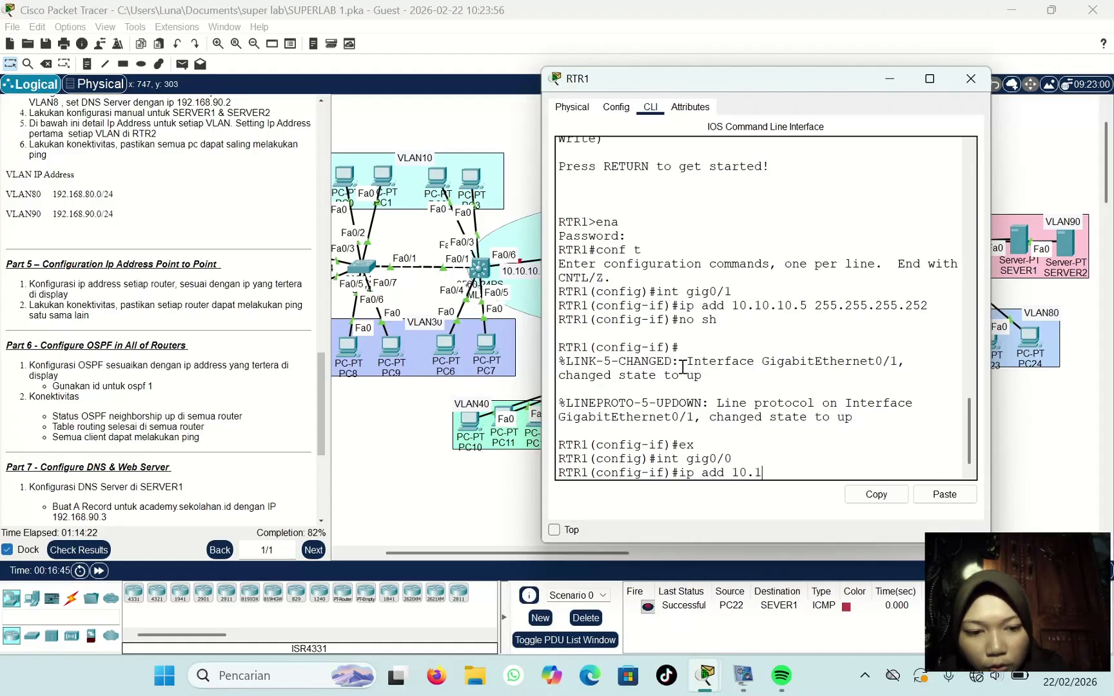
text(0.10.1 )
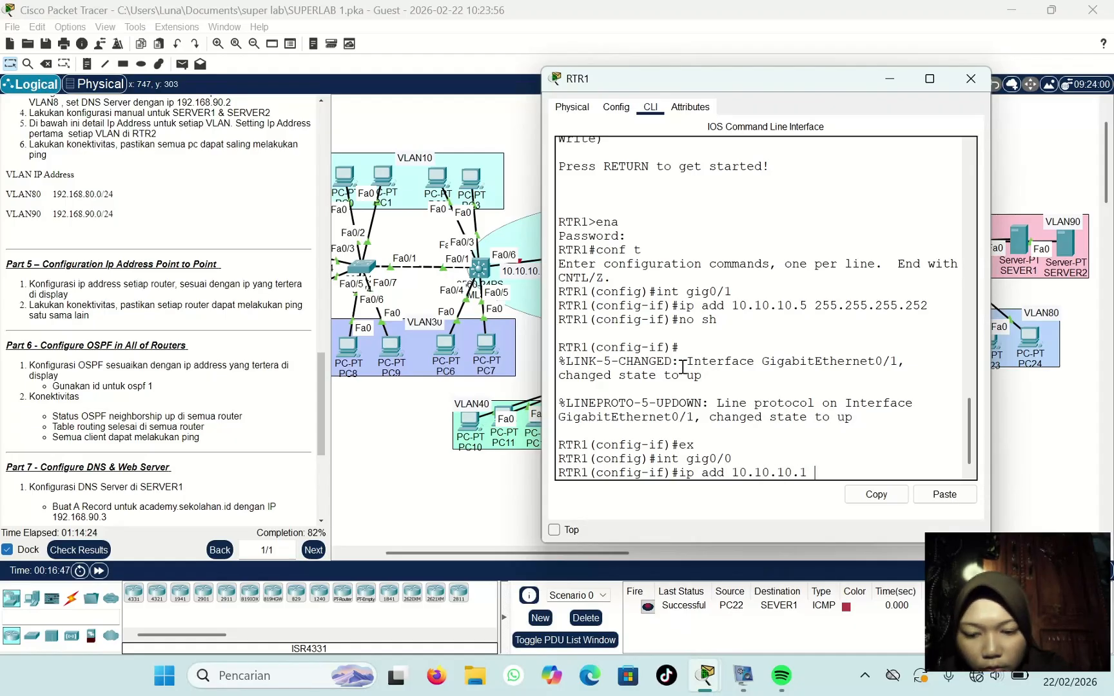
text(255.255)
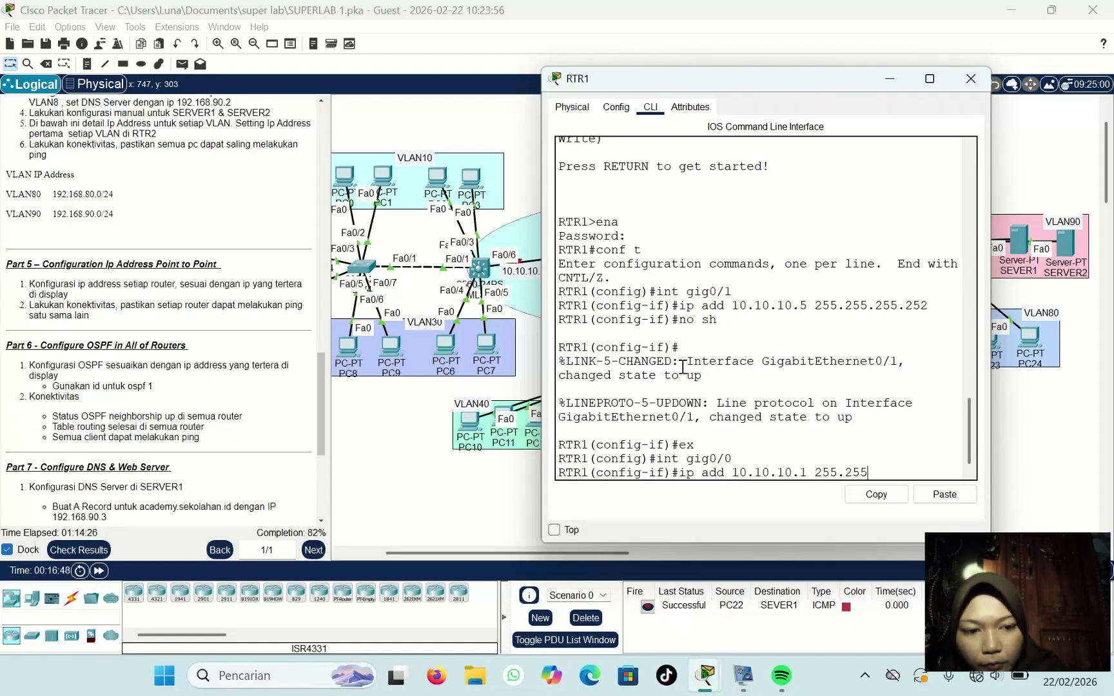
text(.255.2)
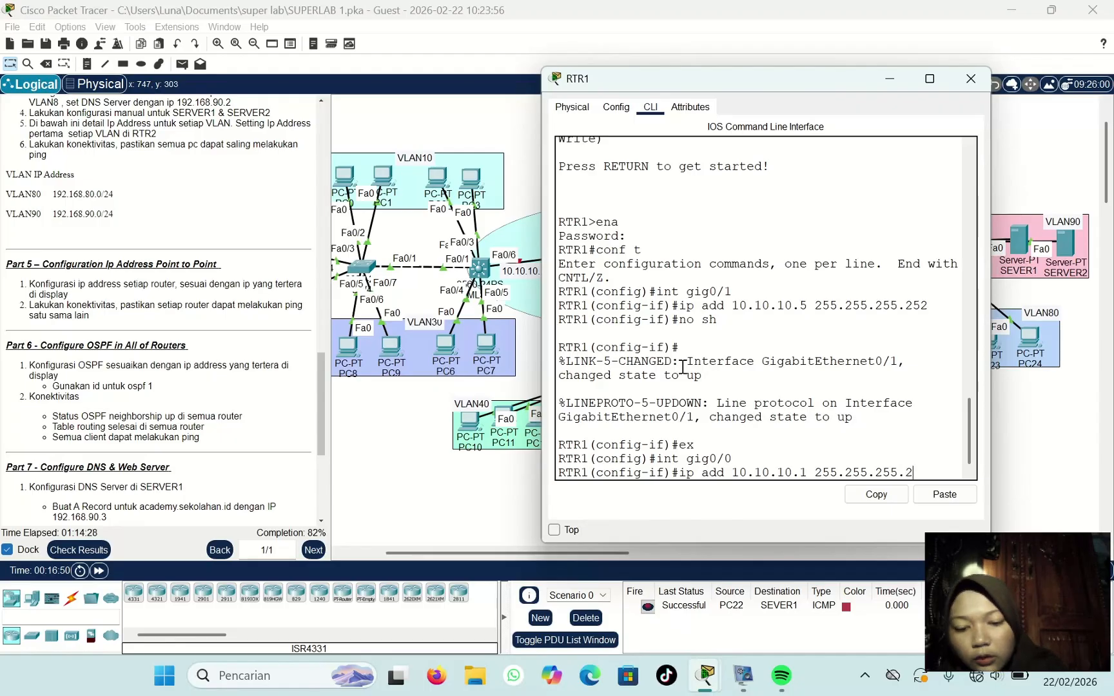
text(52)
key(Return)
text(no )
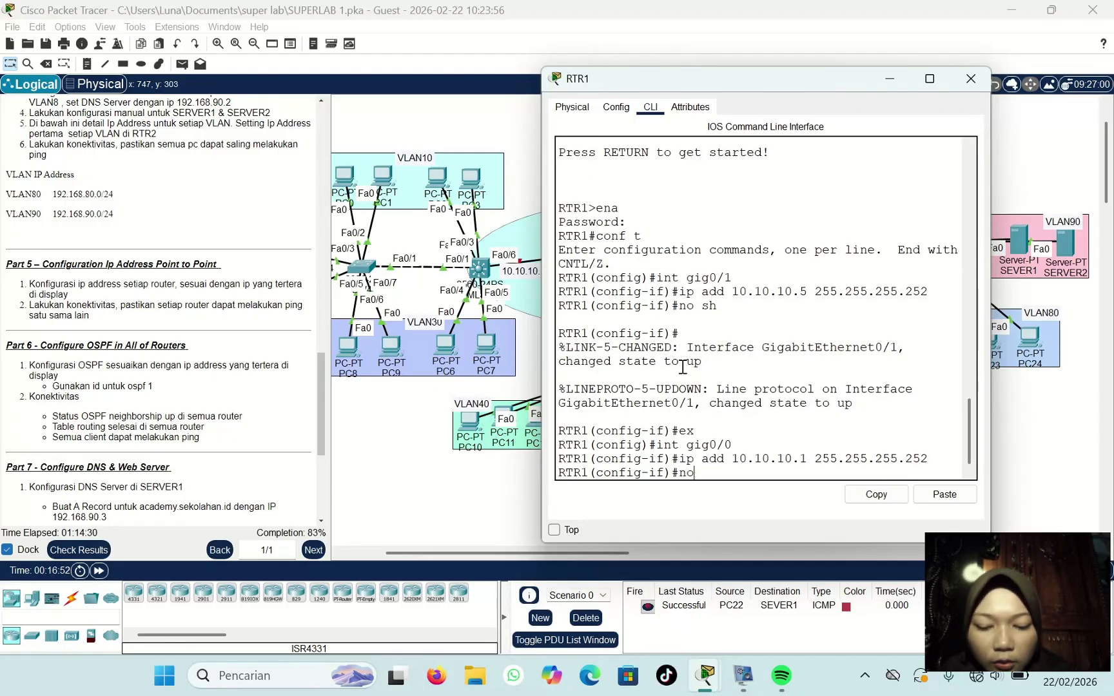
text(sh)
key(Return)
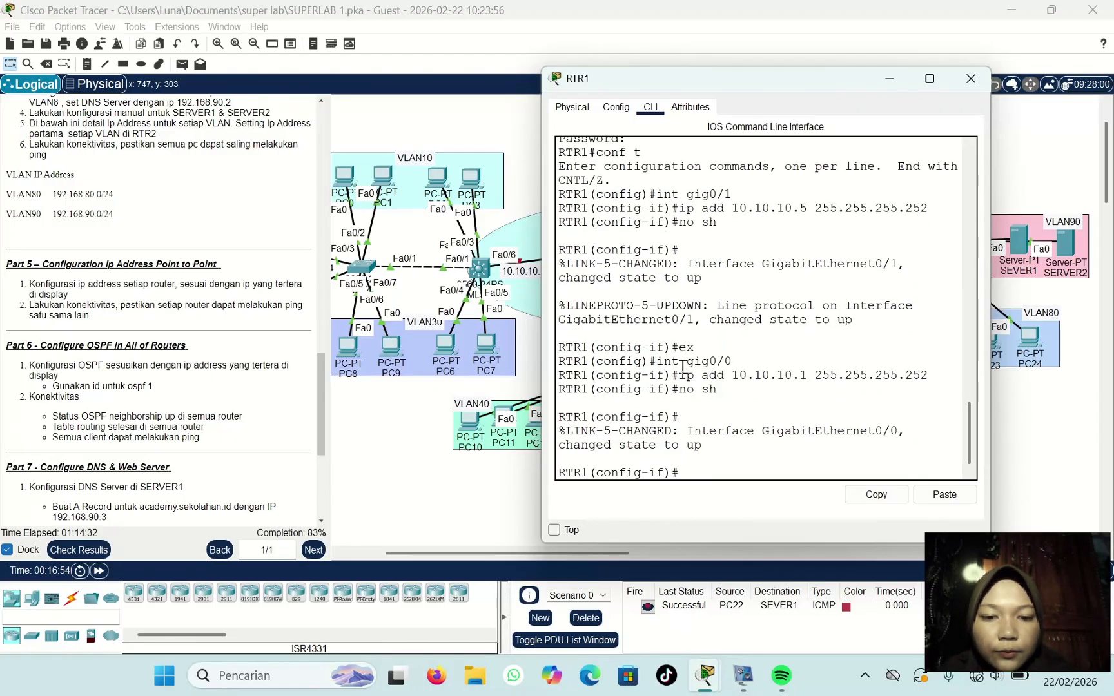
Step: Close RTR1, then open RTR2's CLI and enter global configuration mode with ena and conf t
click(971, 79)
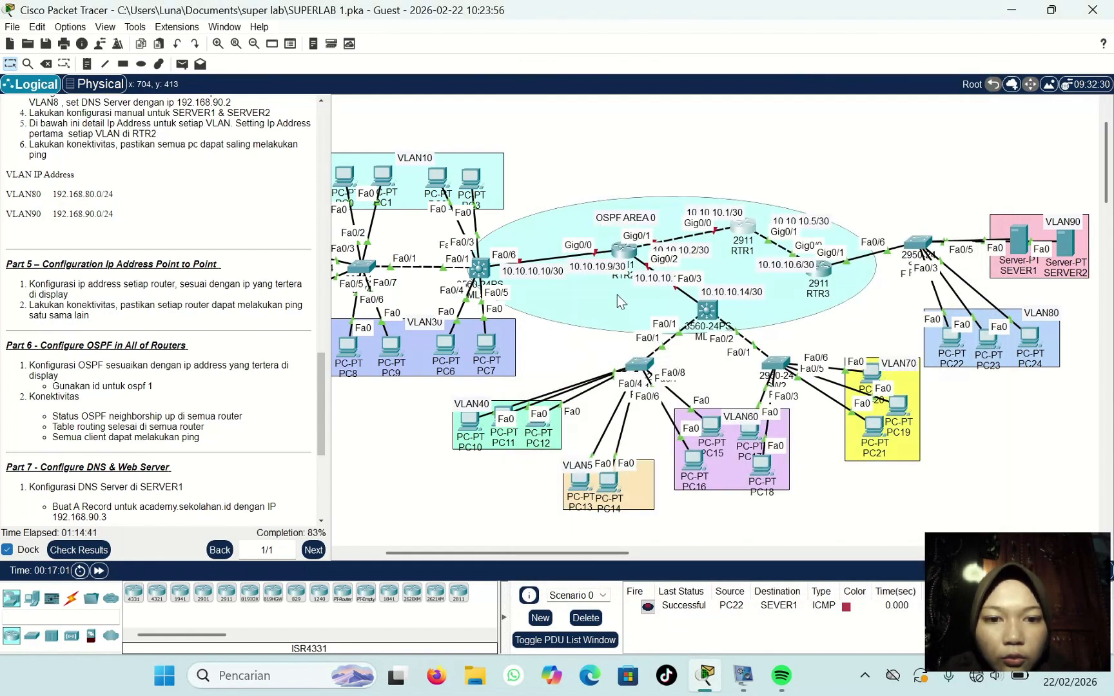
click(624, 253)
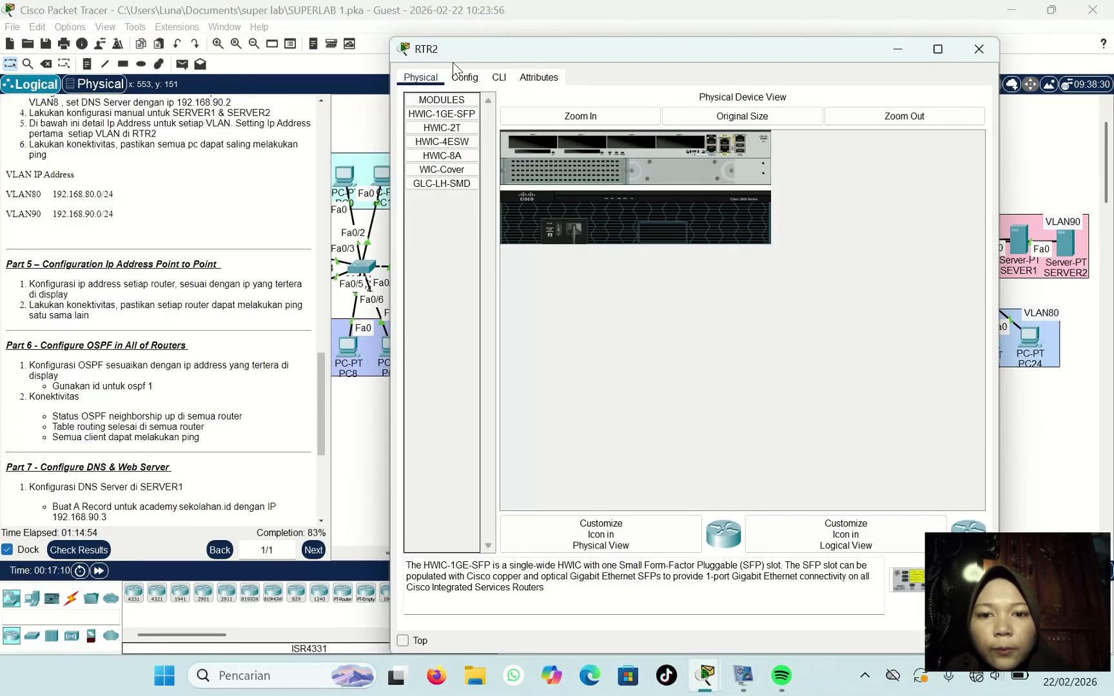
click(498, 77)
drag(486, 57, 486, 47)
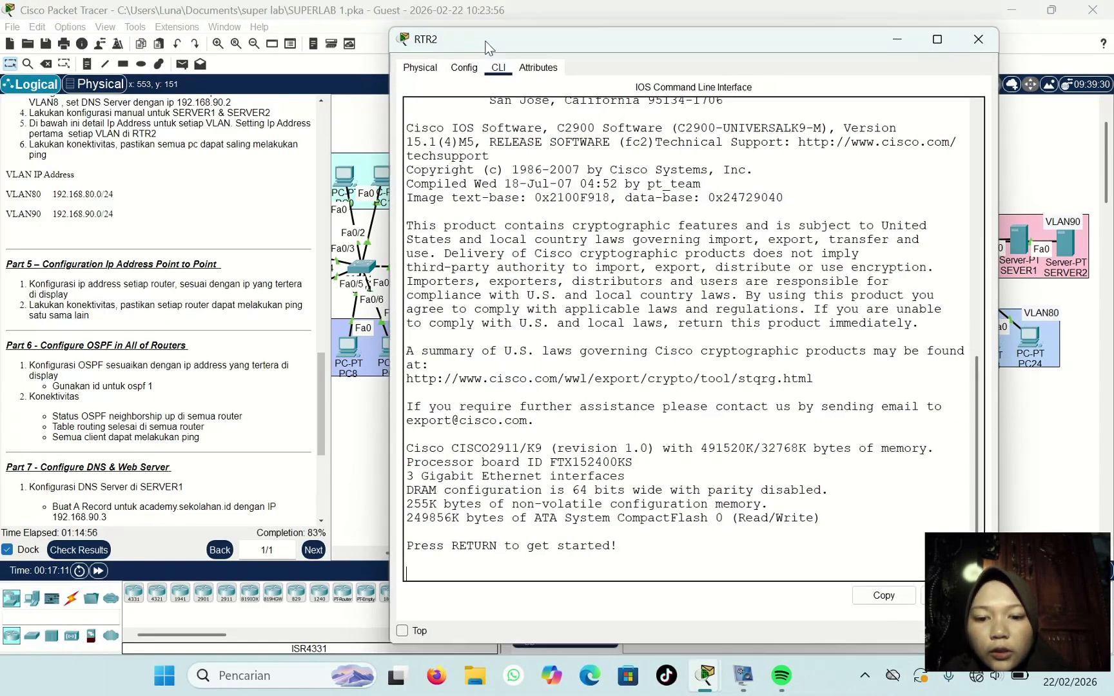
key(Return)
text(ena)
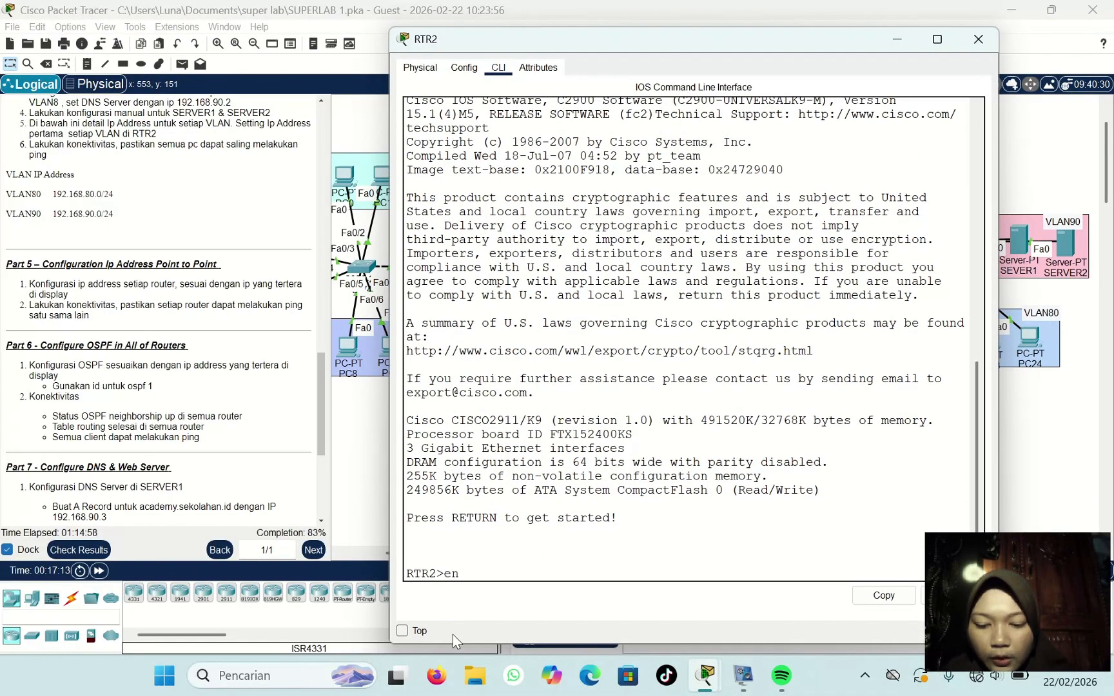
key(Return)
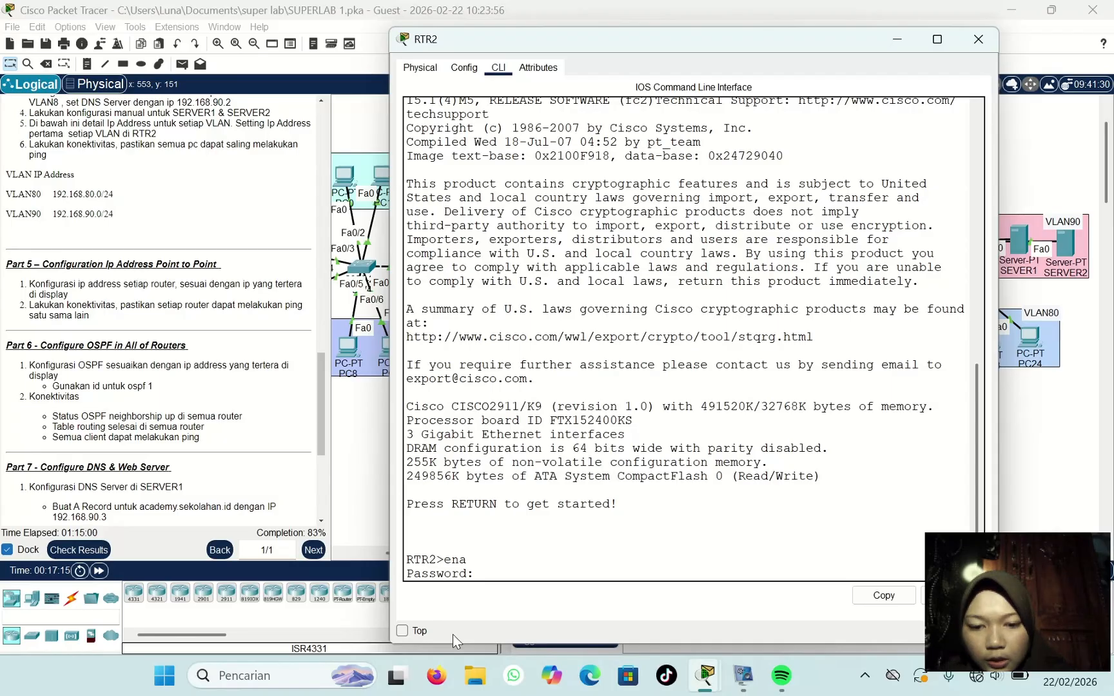
key(Return)
text(conf t)
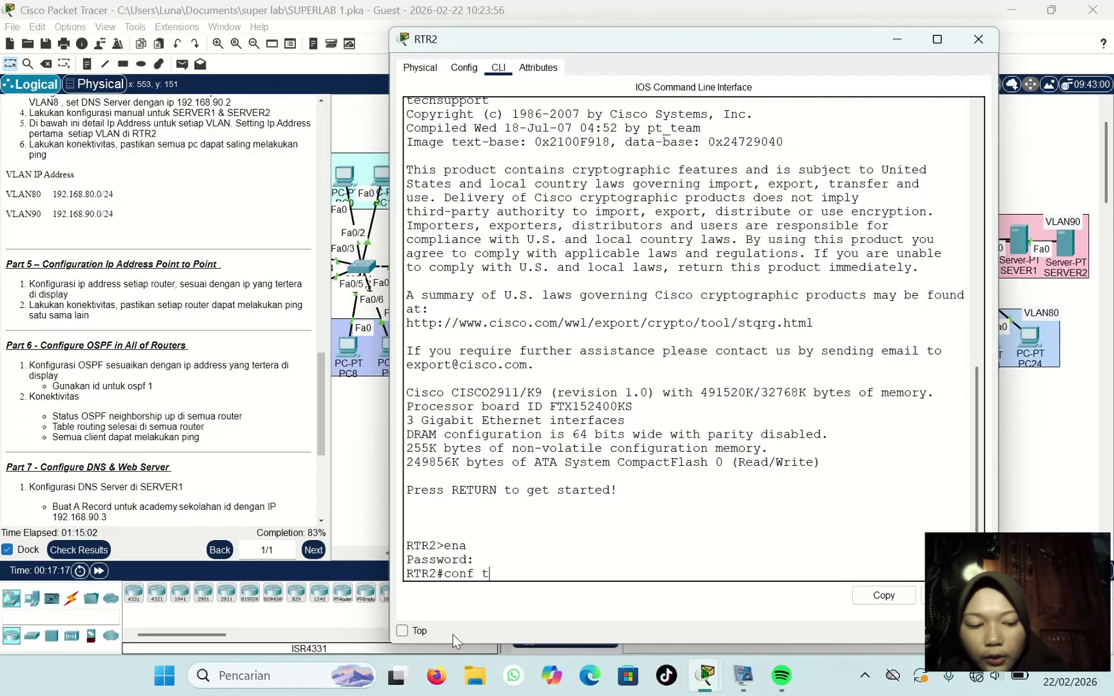
key(Return)
Step: Address RTR2's Gig0/0 as 10.10.10.9 255.255.255.252 and enable it
text(int)
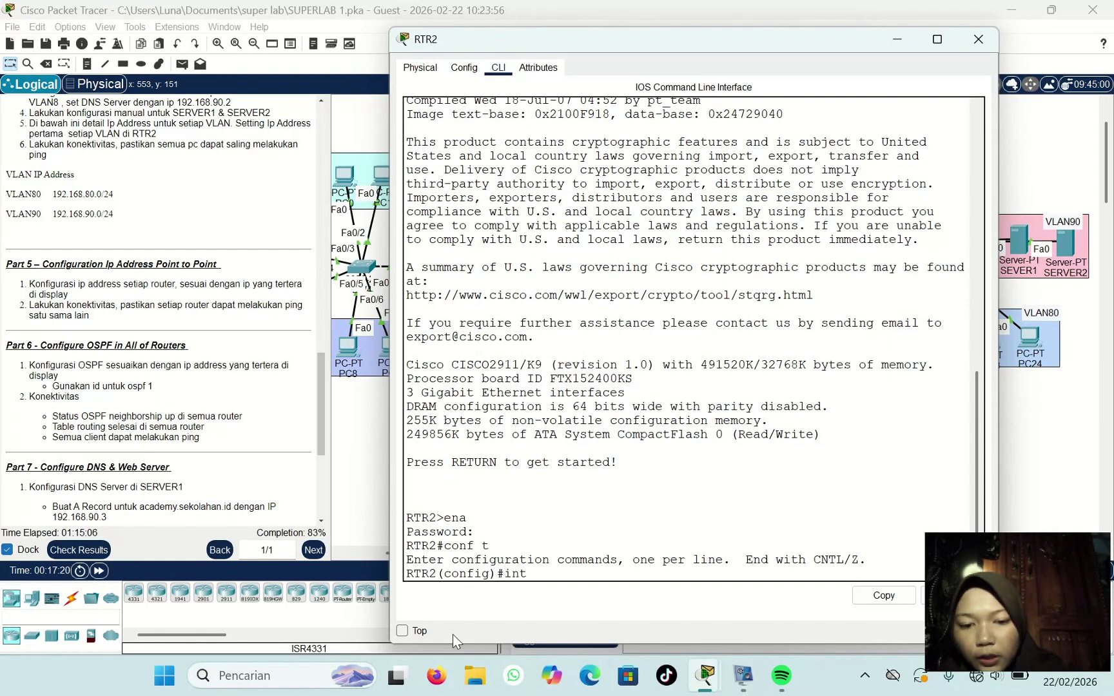
text( gig0/)
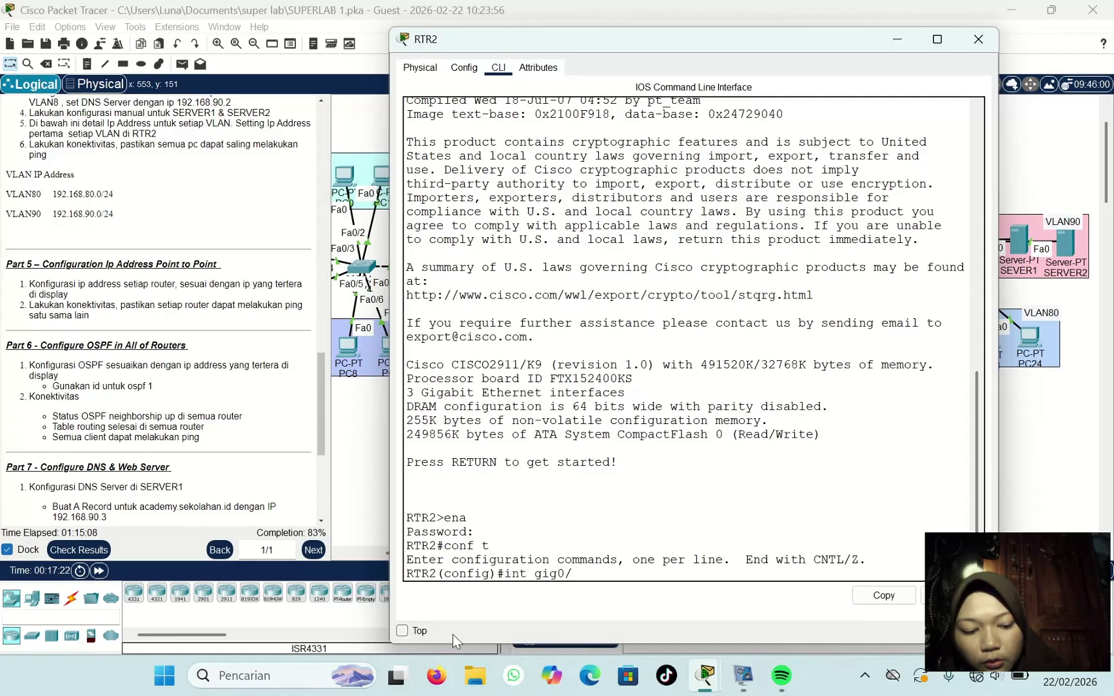
text(0)
key(Return)
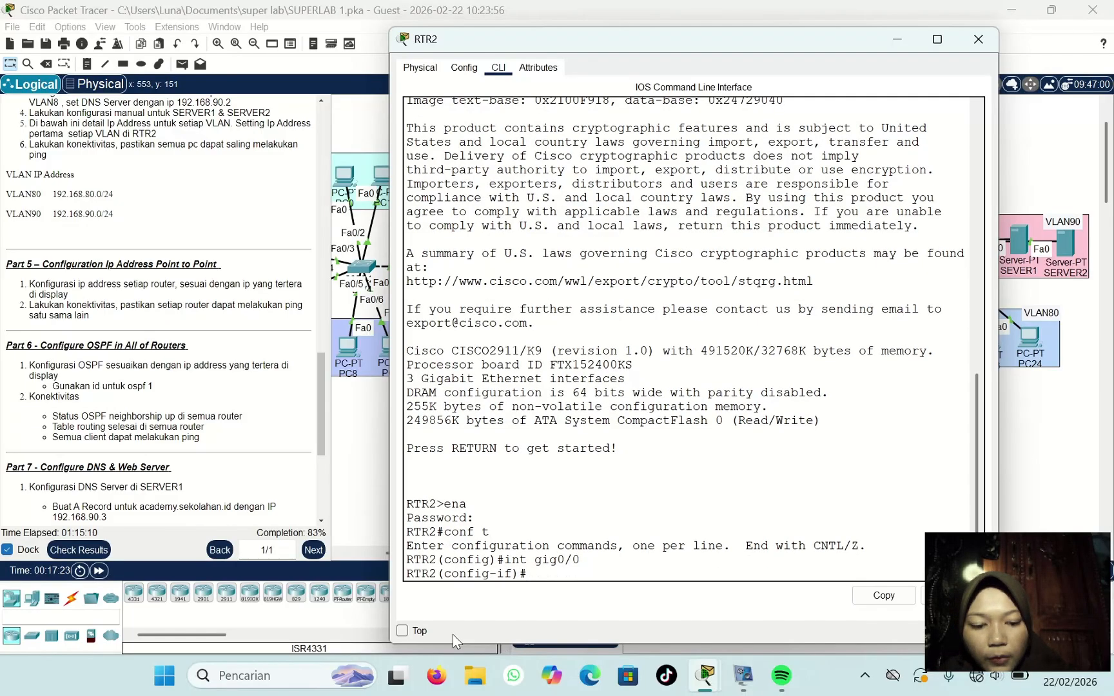
text(ip add)
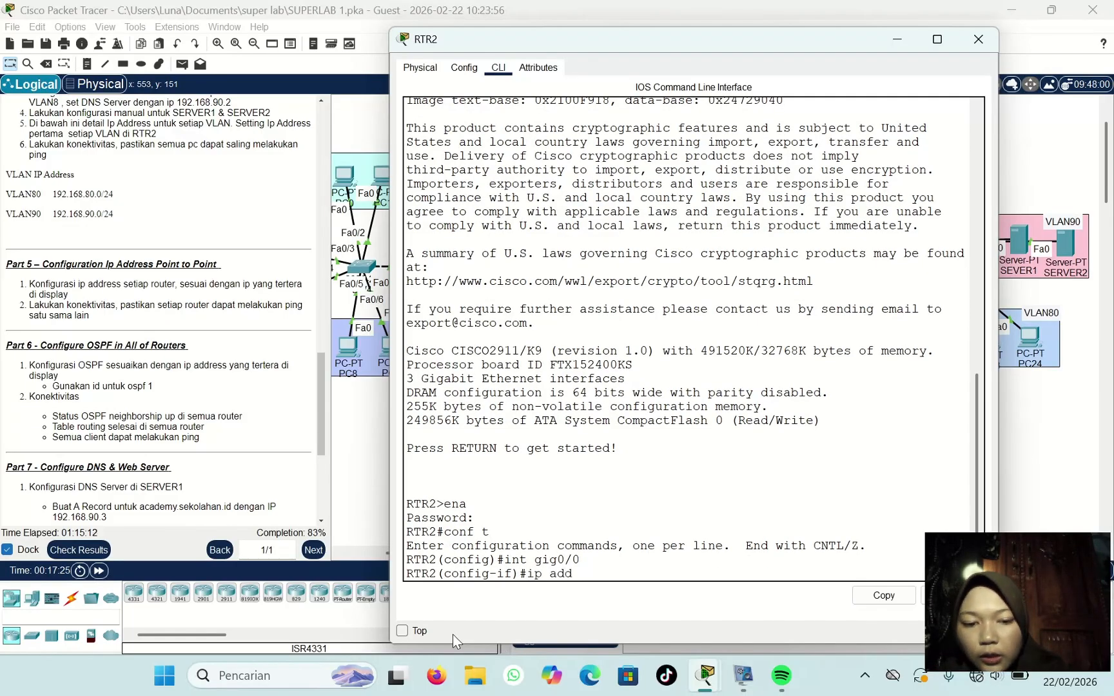
text( 10.10.10)
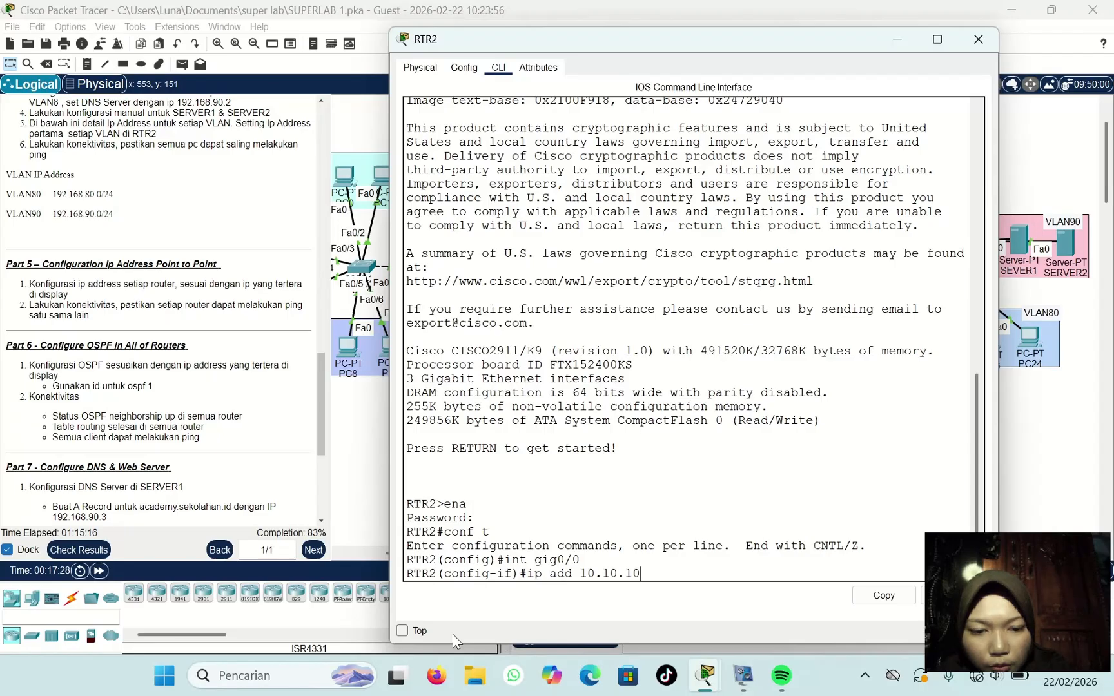
text(.)
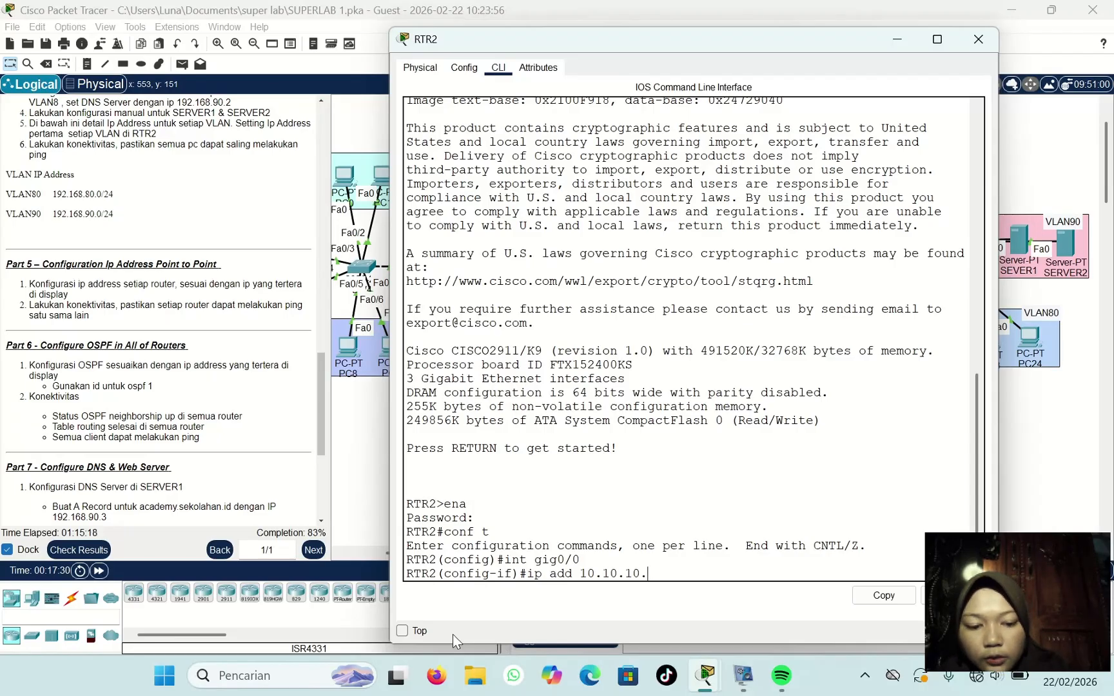
text(9 255.)
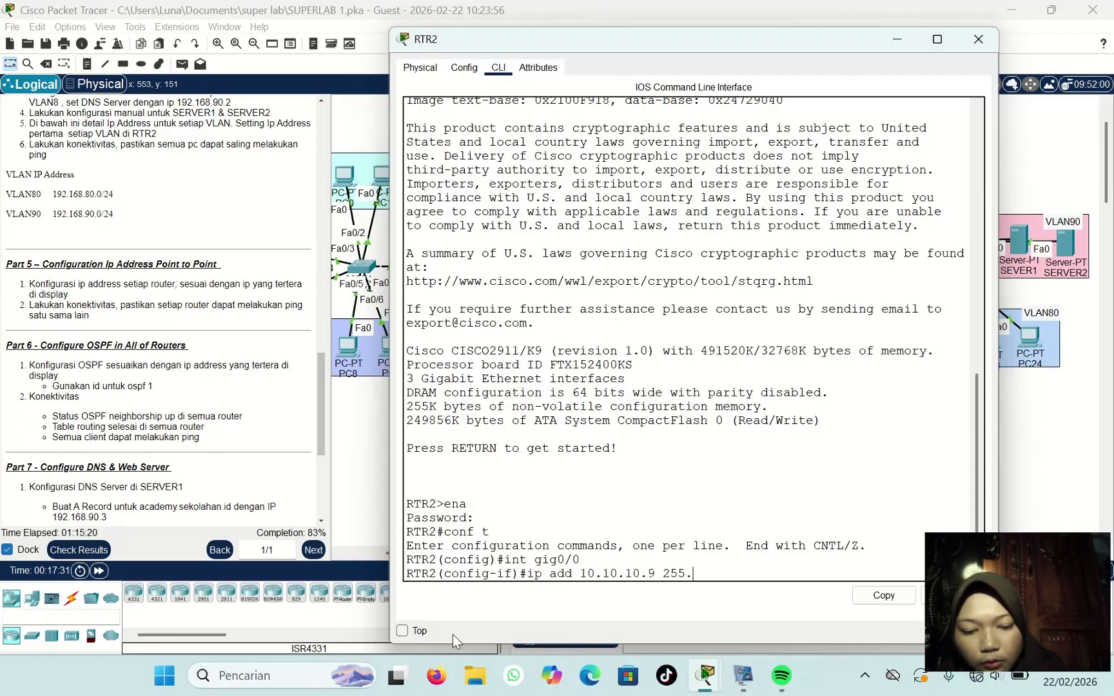
text(255.255)
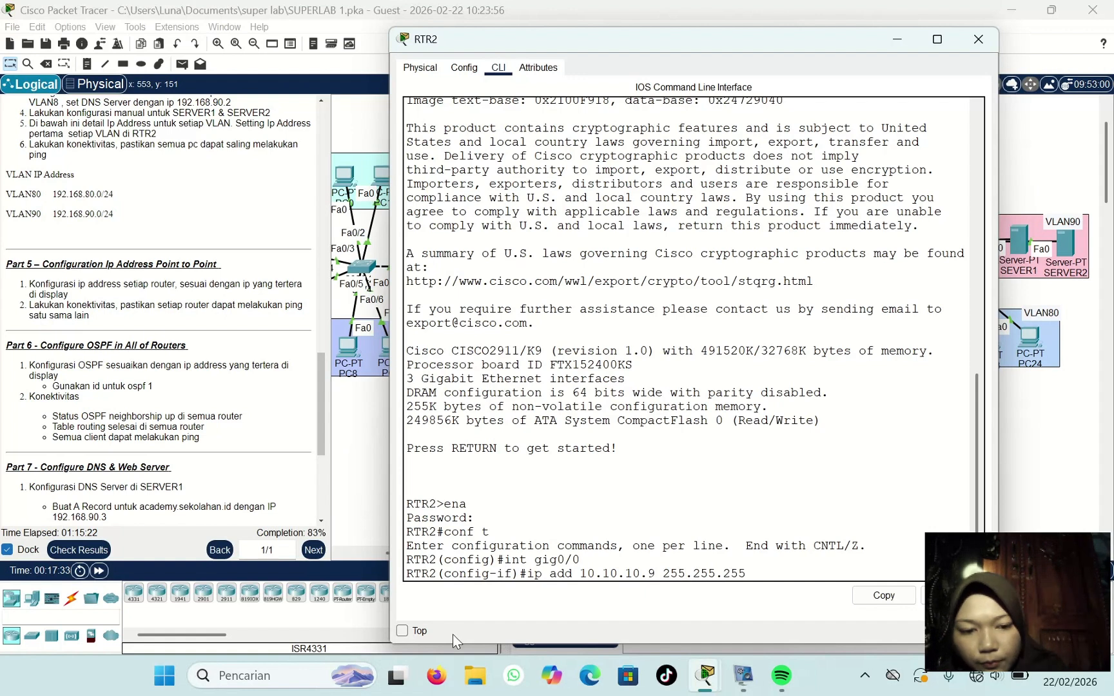
text(.252)
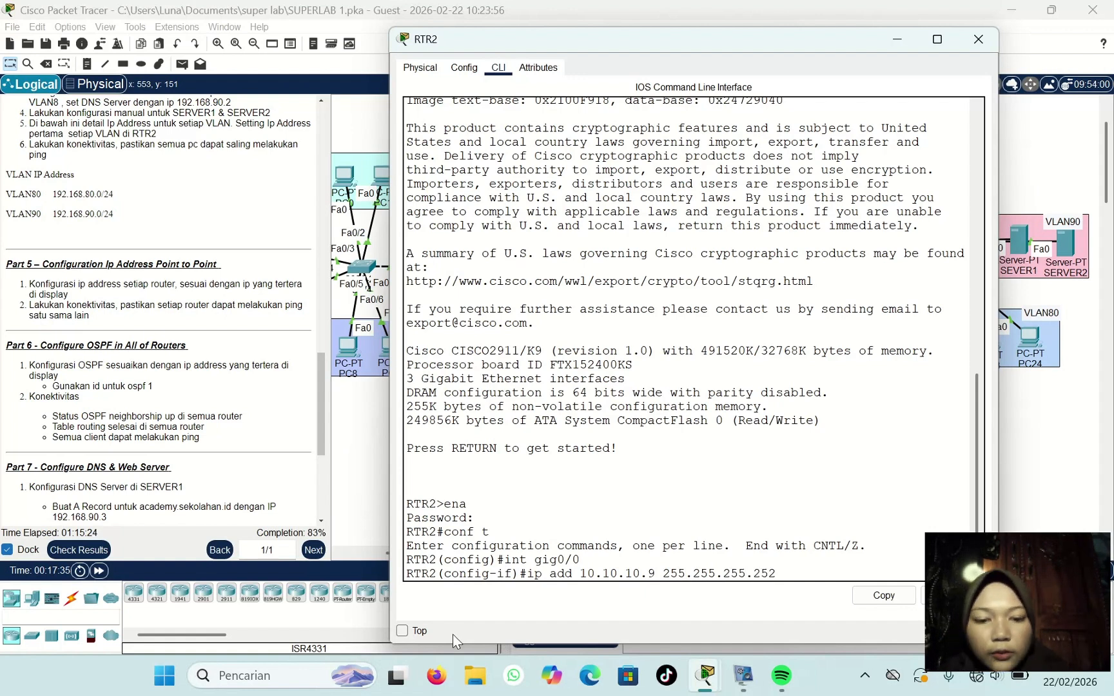
key(Return)
text(no sh)
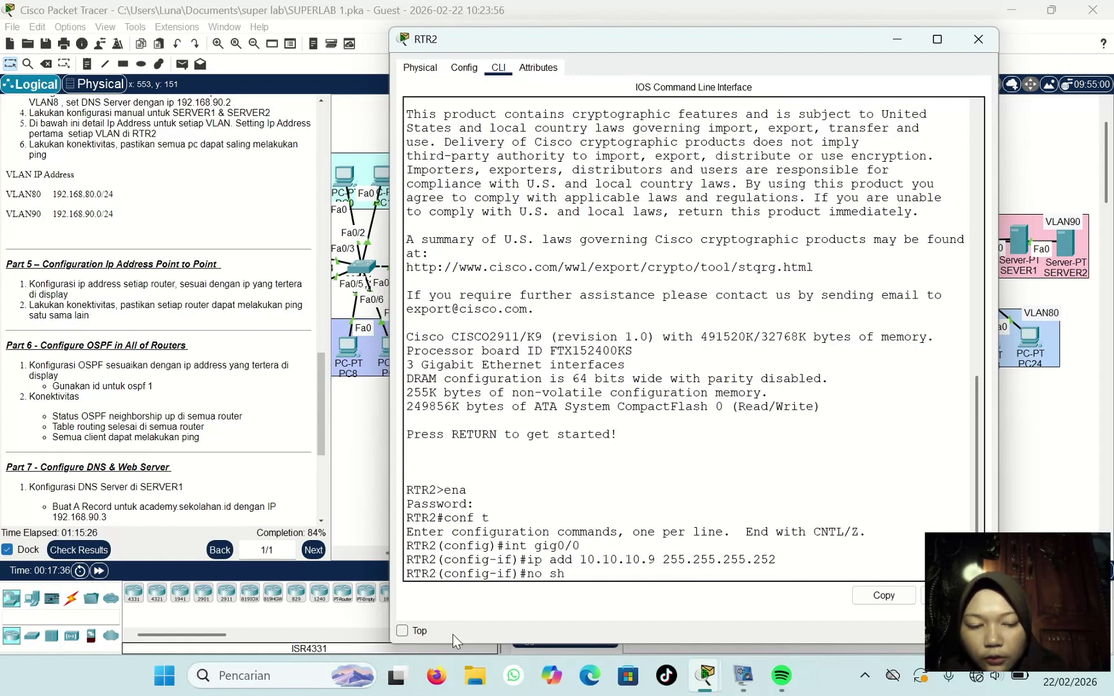
key(Return)
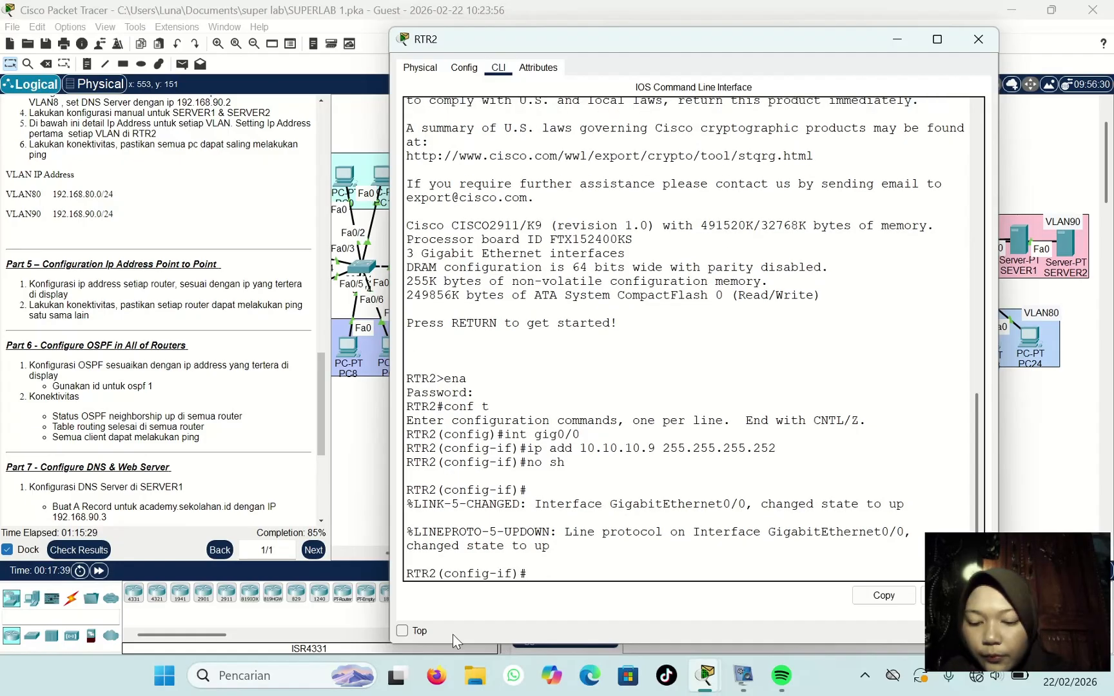
Step: Move to RTR2's Gig0/1 and assign it 10.10.10.2 255.255.255.252
text(ex)
key(Return)
text(intg)
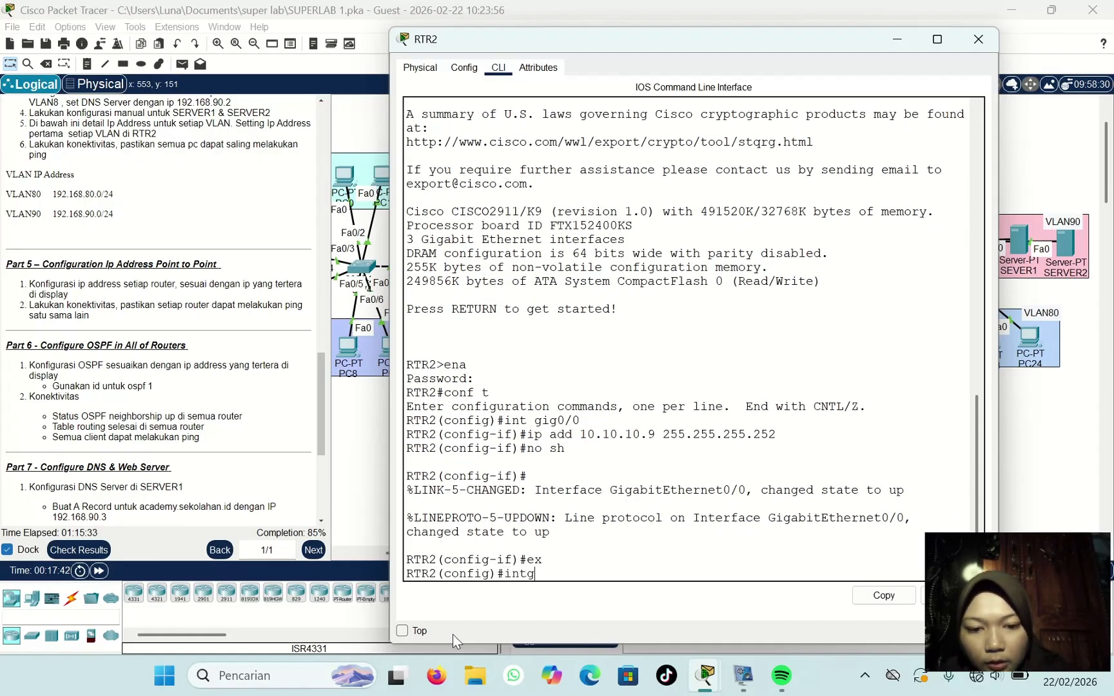
key(BackSpace)
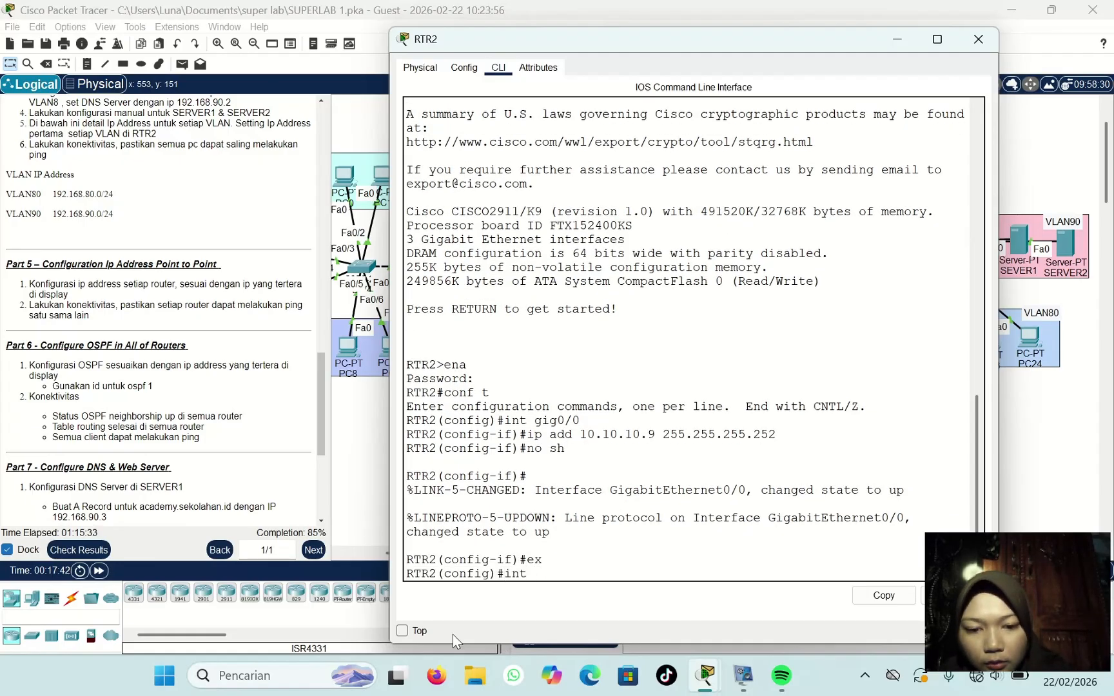
text(gig)
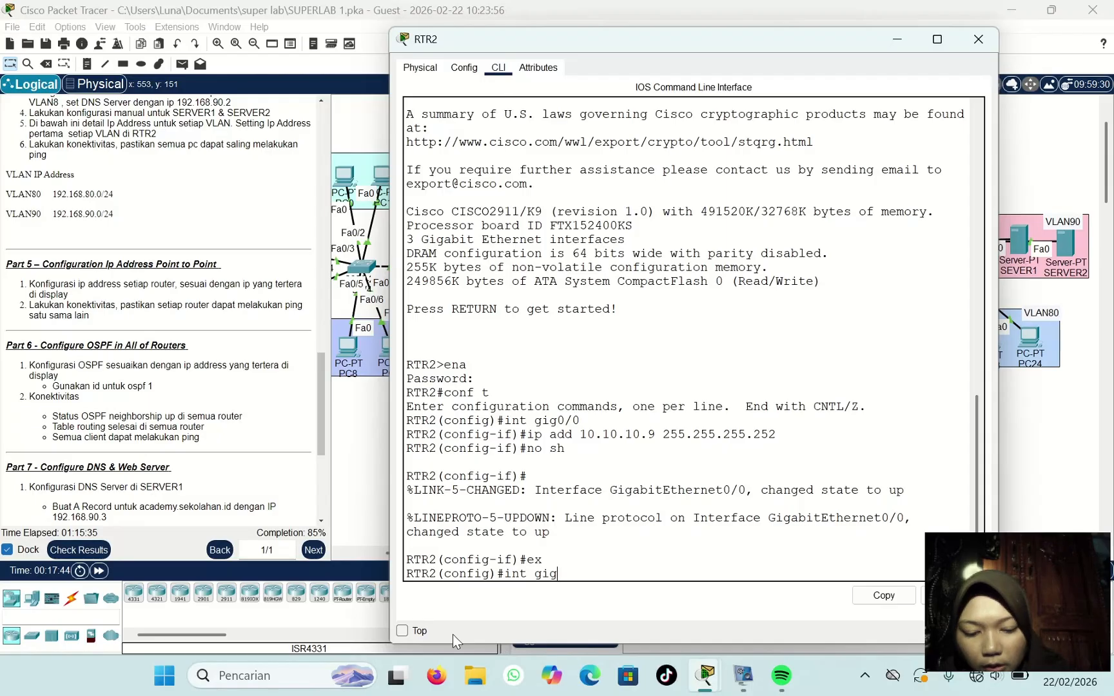
text(0/1)
key(Return)
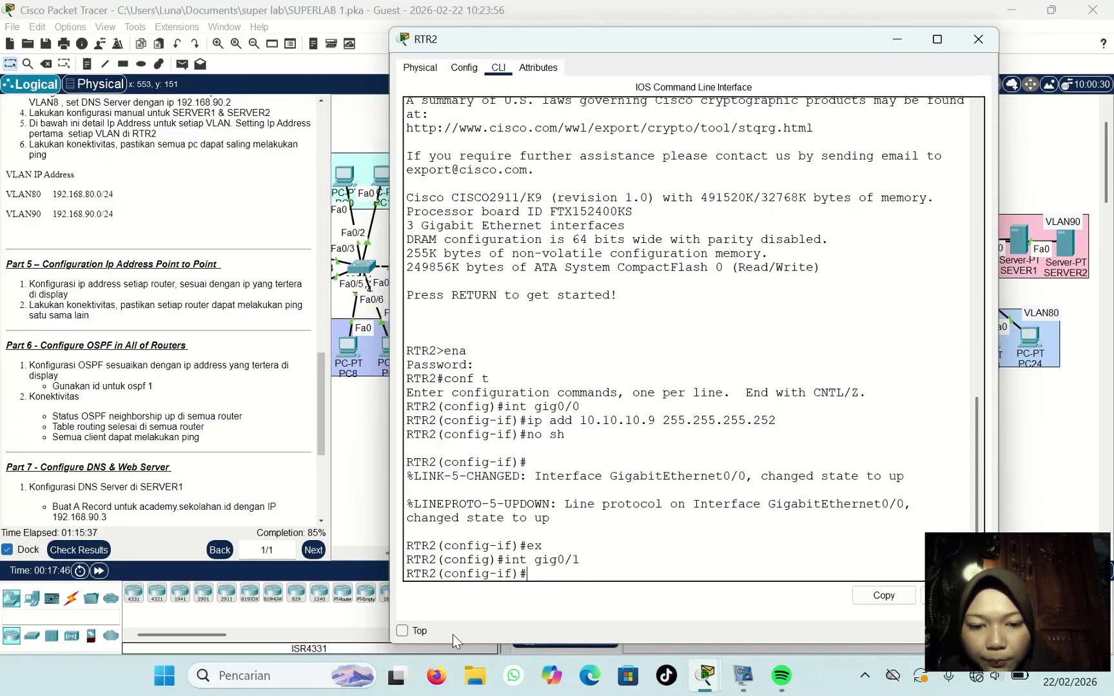
text(ip add )
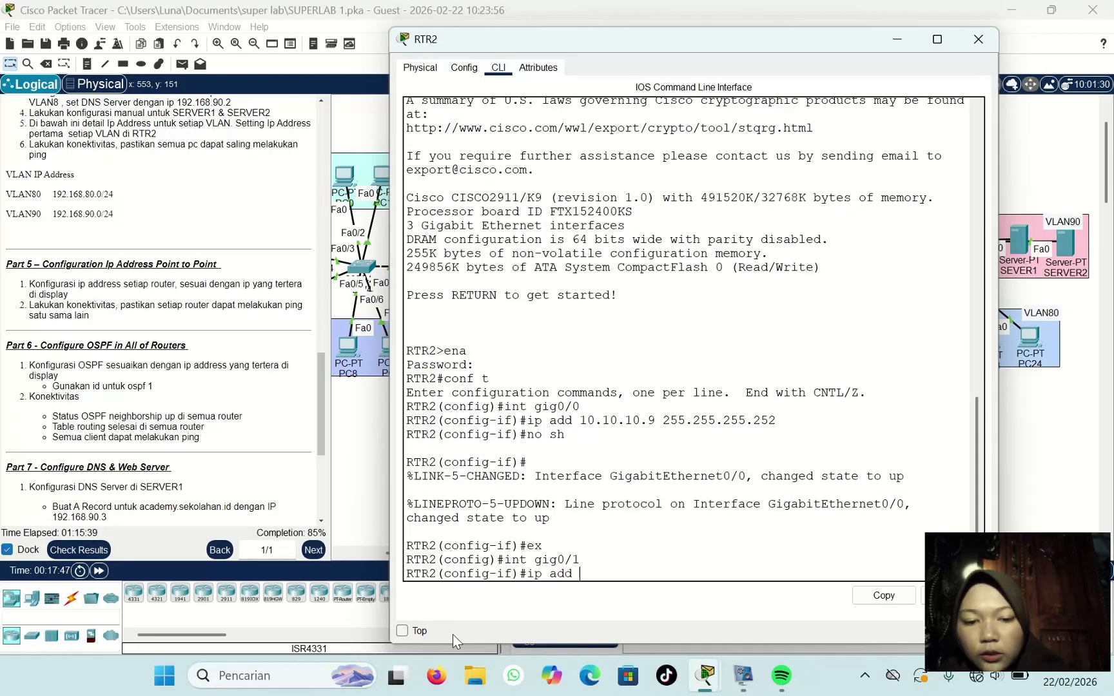
text(10.10.10.2)
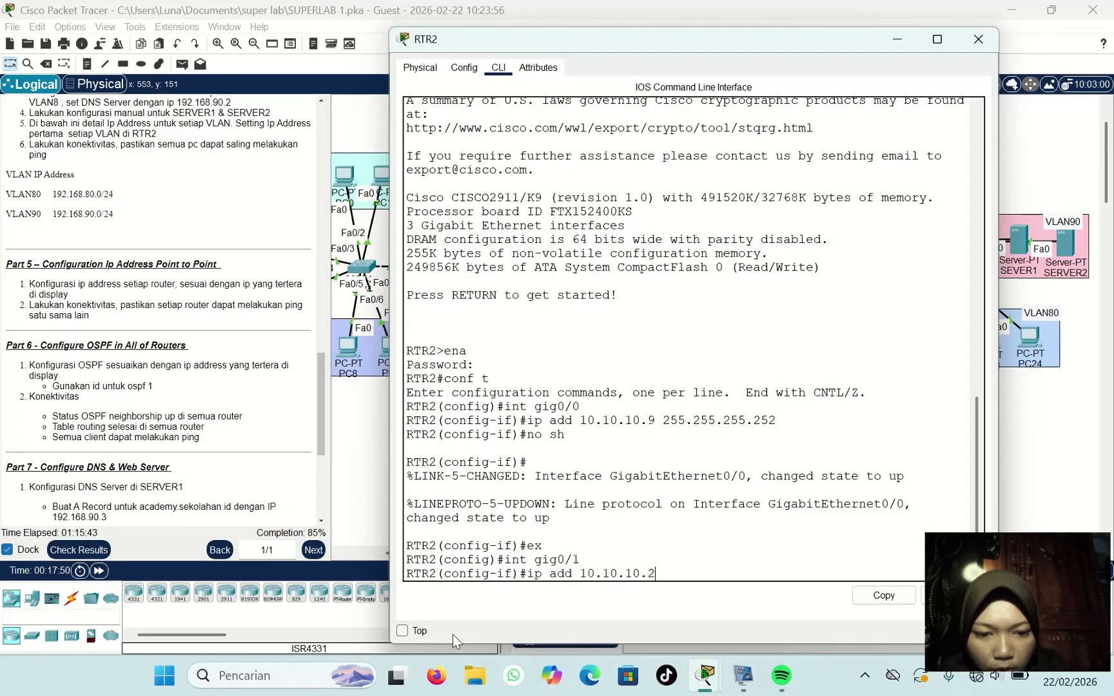
text( 255.)
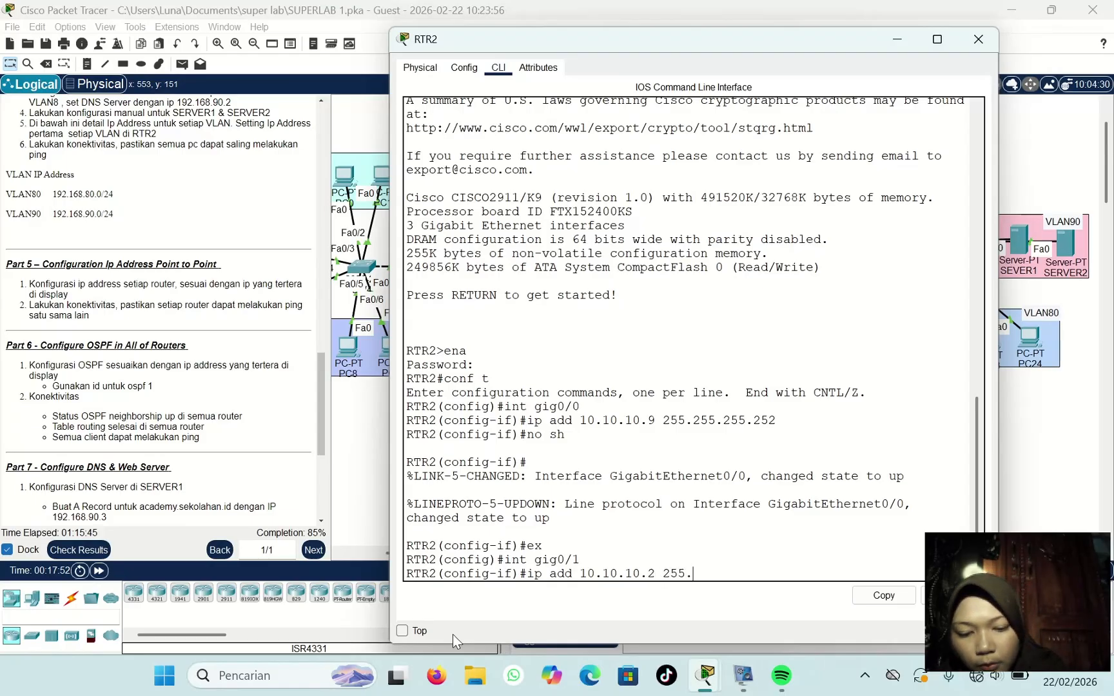
text(255.255)
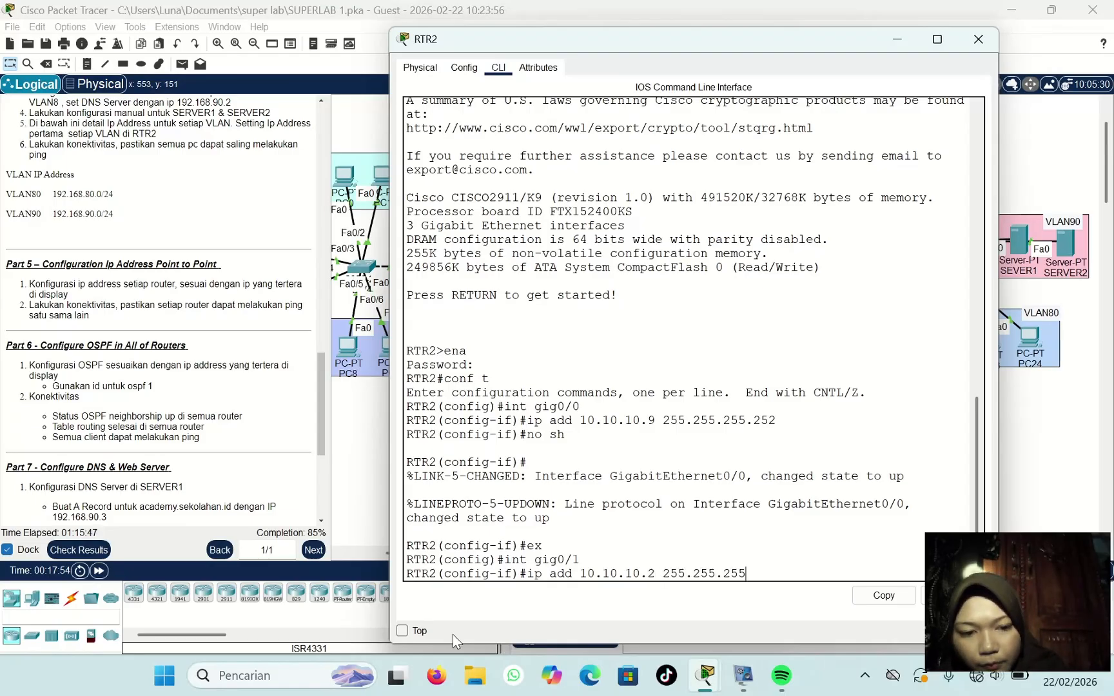
text(252)
key(Return)
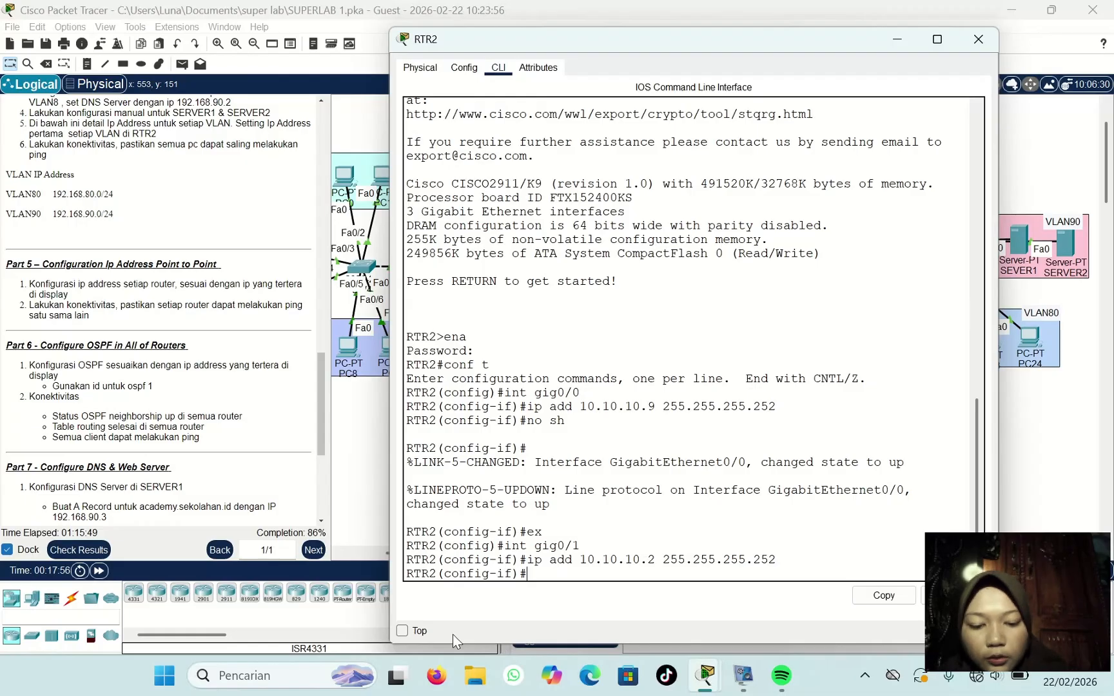
Step: Enable Gig0/1 with no shutdown, correcting the mistyped 'nos h' command
text(nos h)
key(Return)
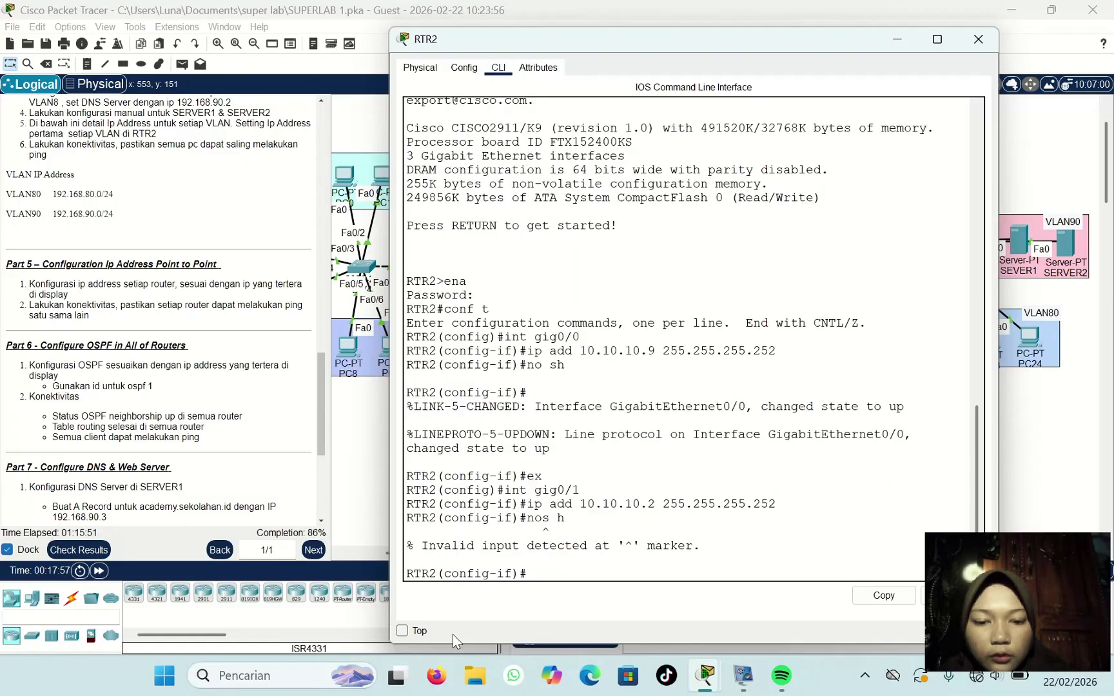
key(Up)
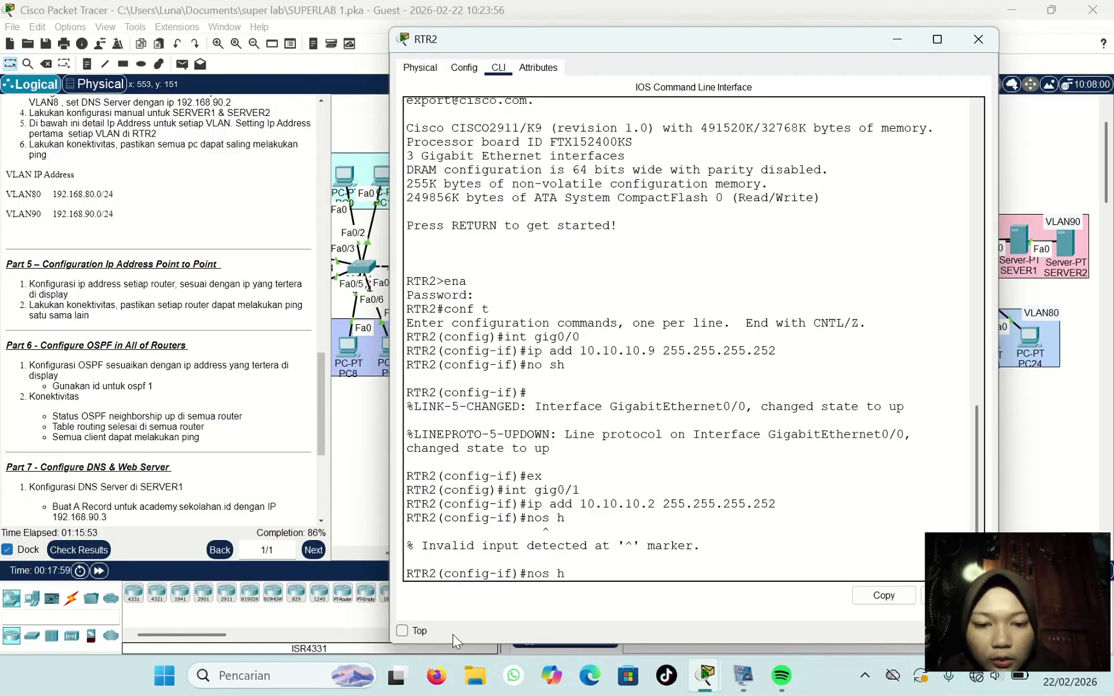
key(Left)
key(Left)
key(BackSpace)
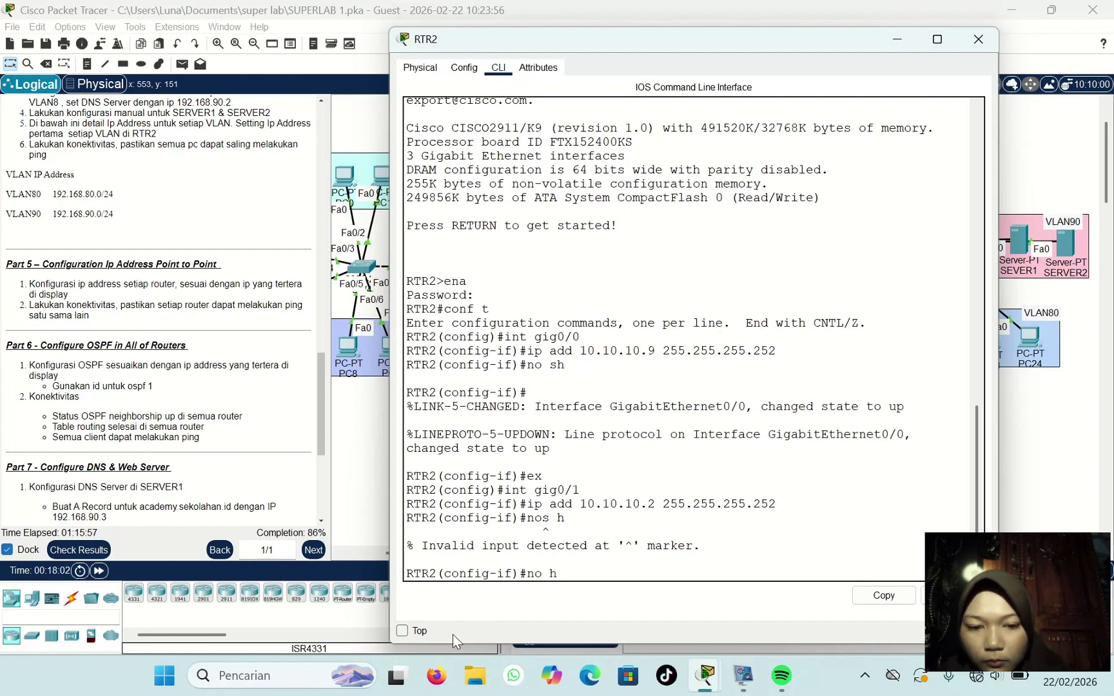
text(s)
key(Return)
key(Return)
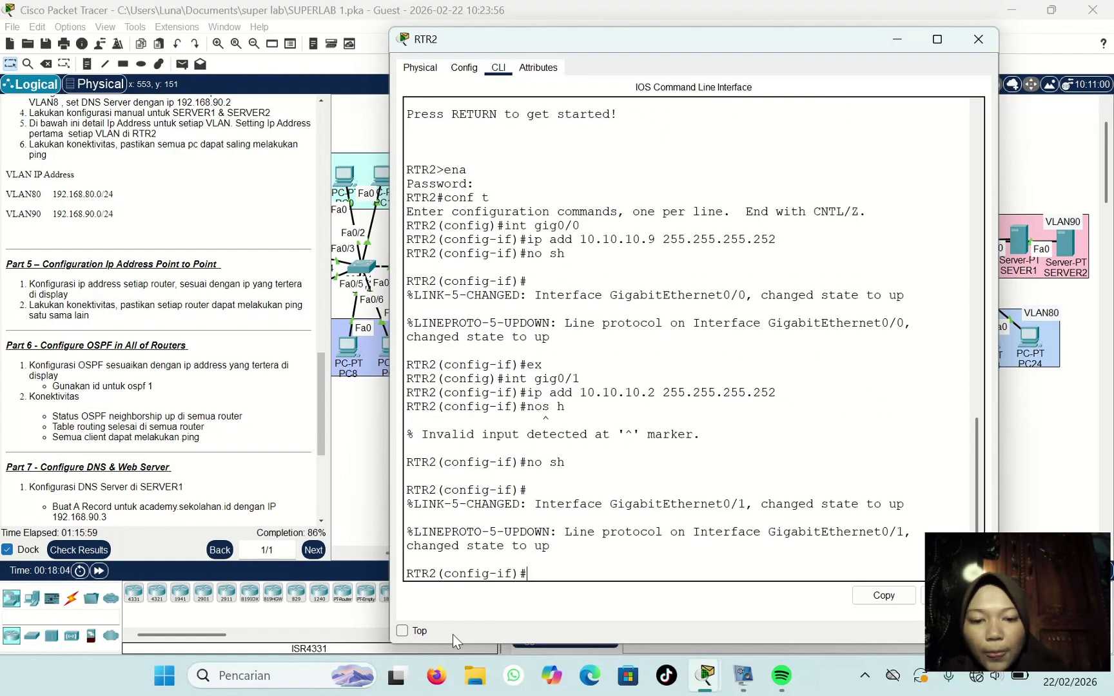
text(ex)
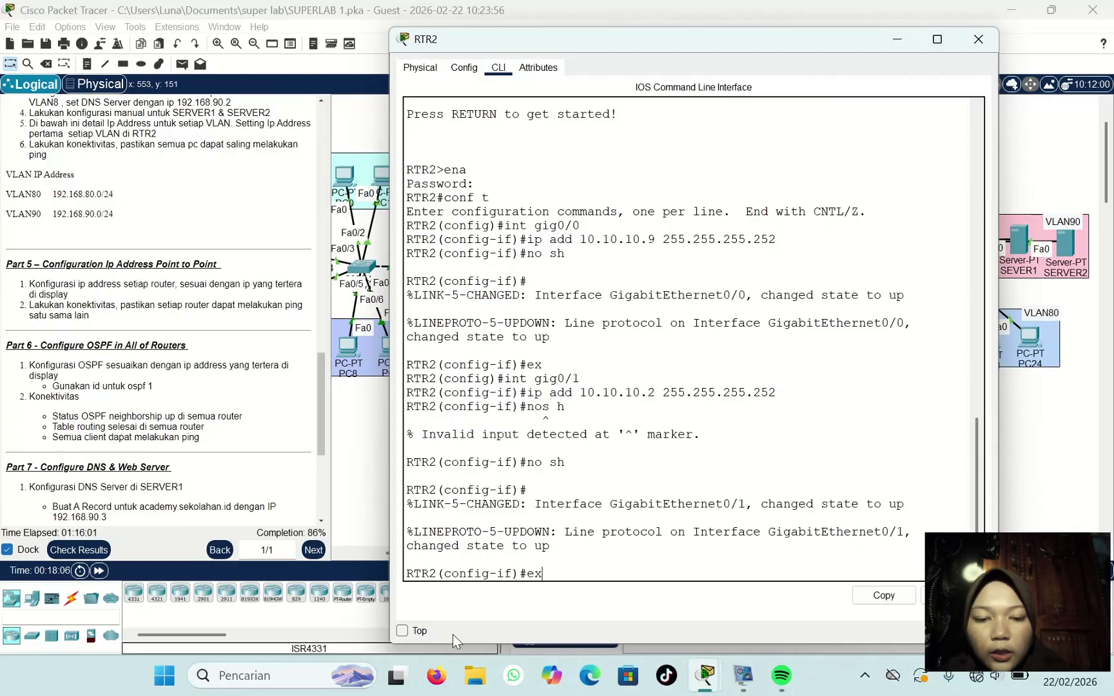
Step: Configure RTR2's Gig0/2 with 10.10.10.13 255.255.255.252, enable it, and close RTR2
key(Return)
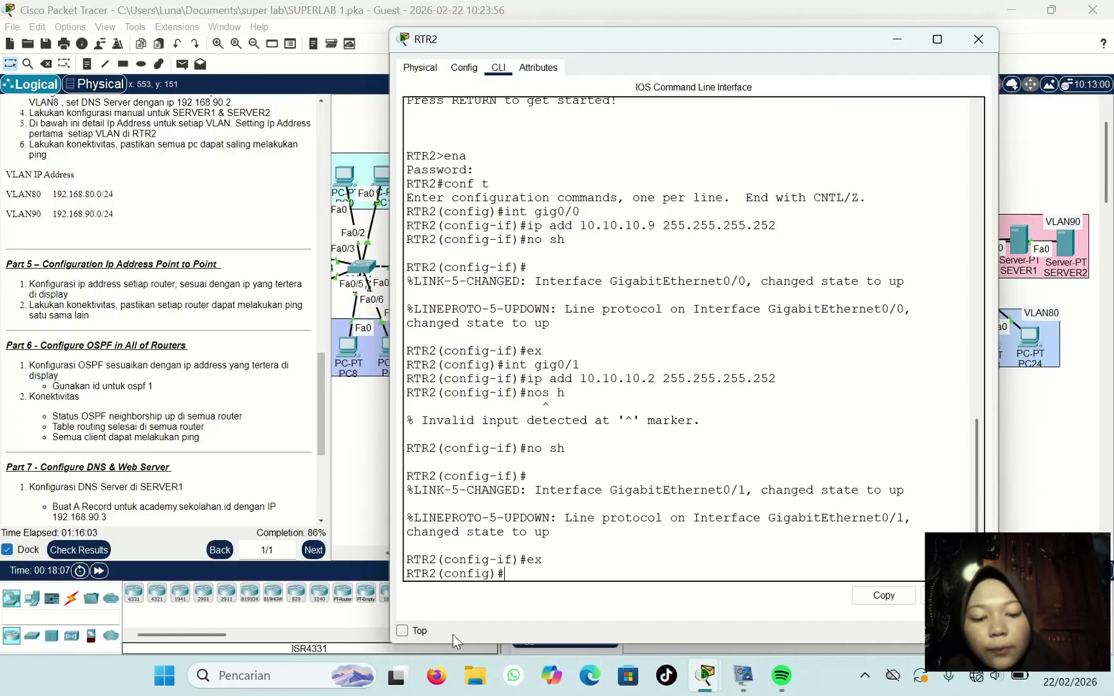
text(int)
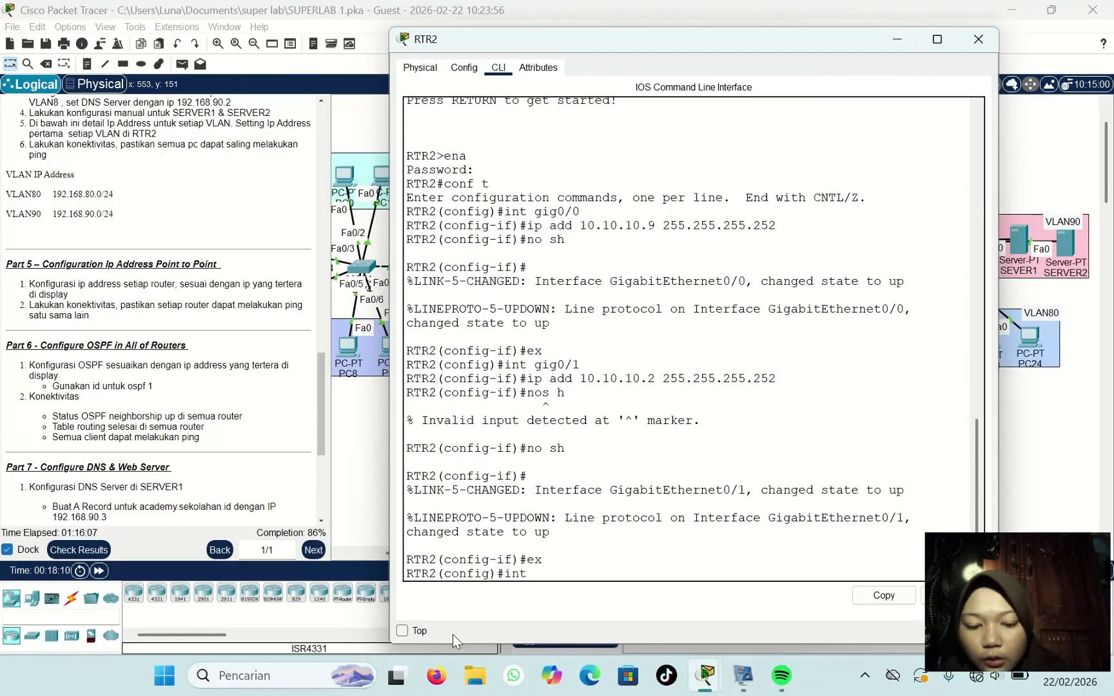
text( gig0/2)
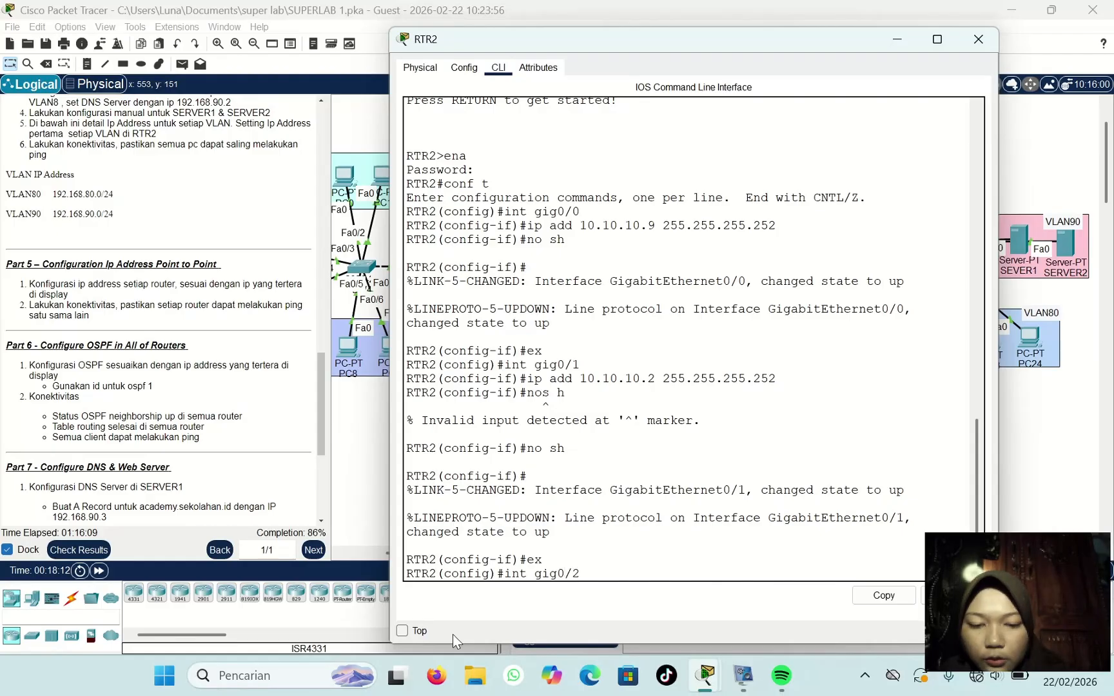
key(Return)
text(ip a)
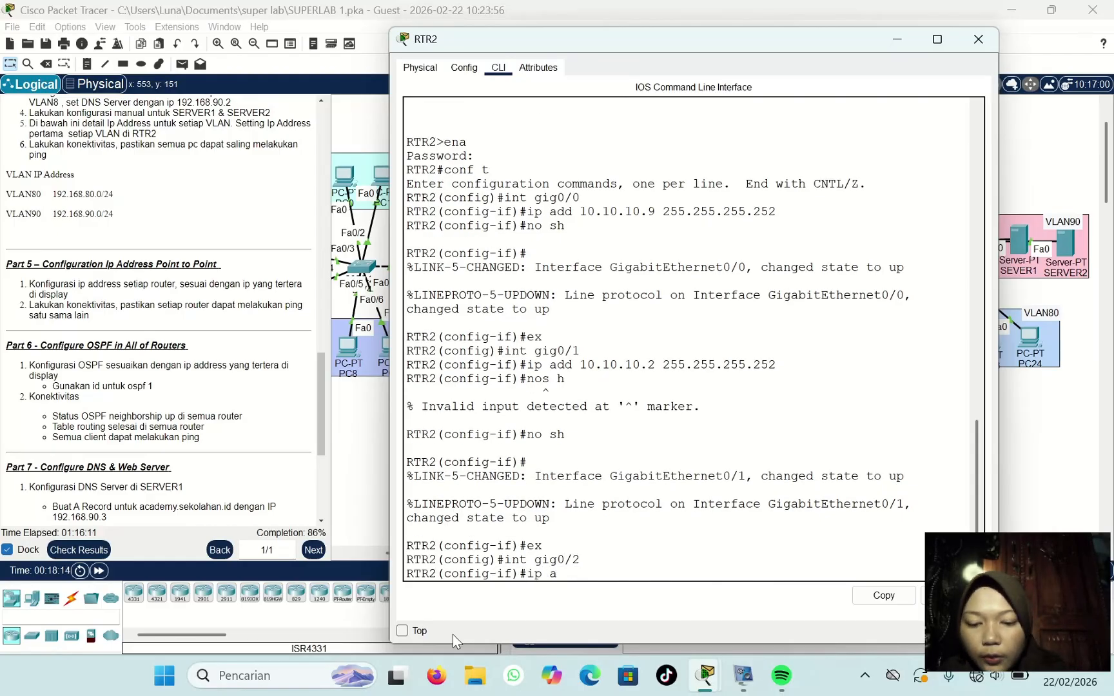
text(dd 10.10.10.13)
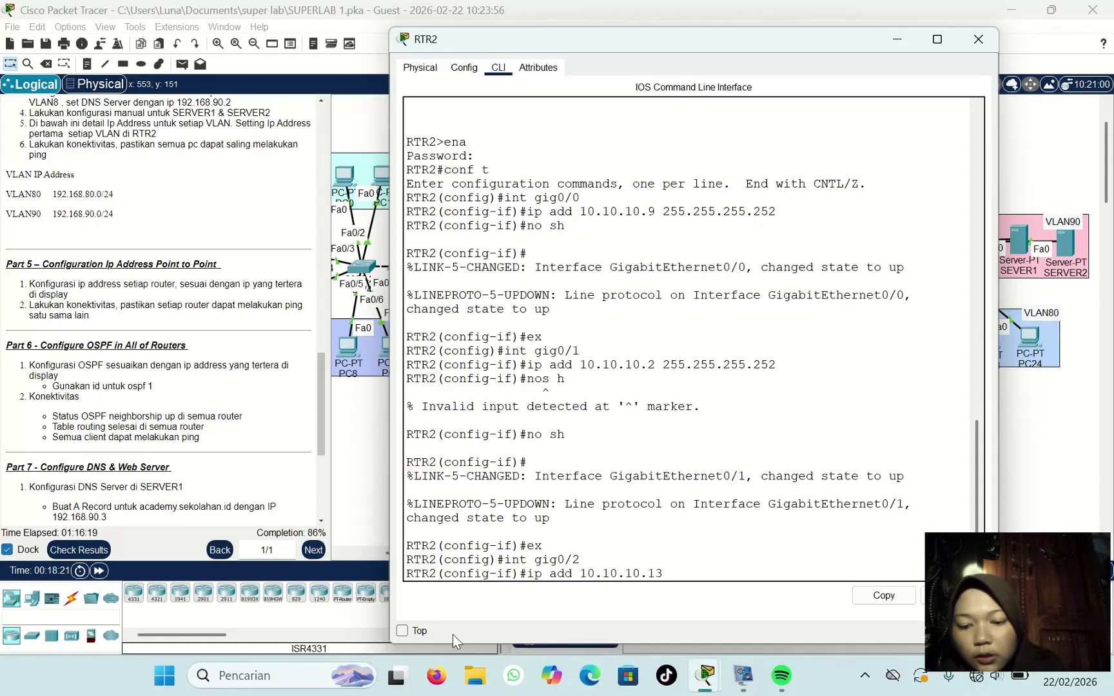
text( 255.255)
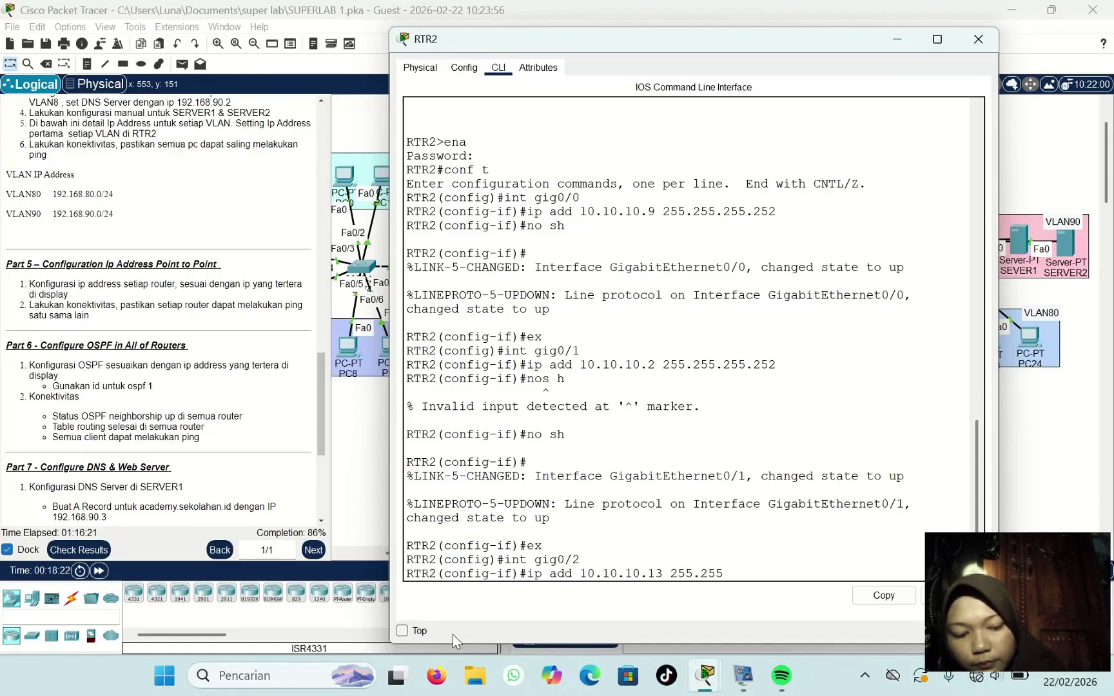
text(.255.2)
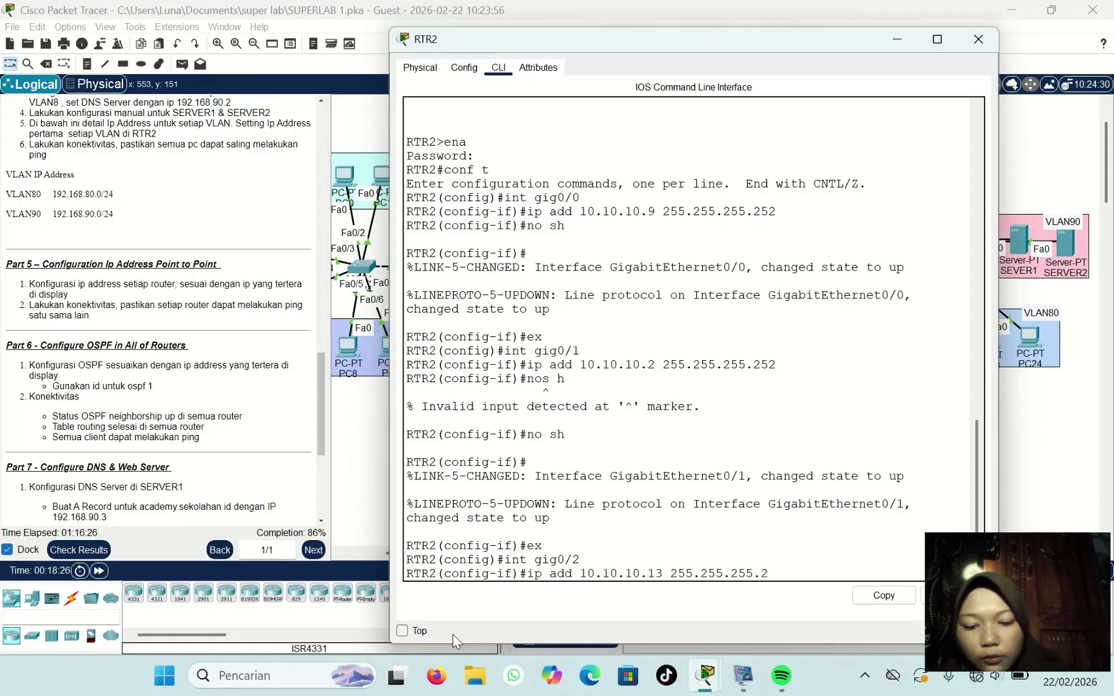
text(52)
key(Return)
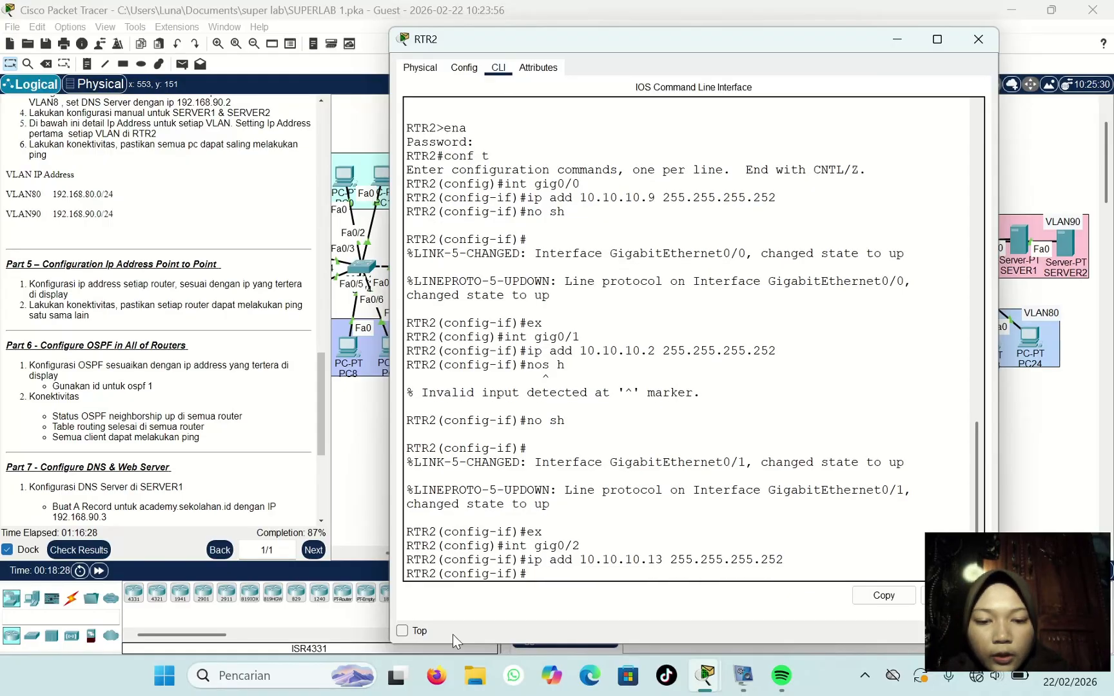
text(no sh)
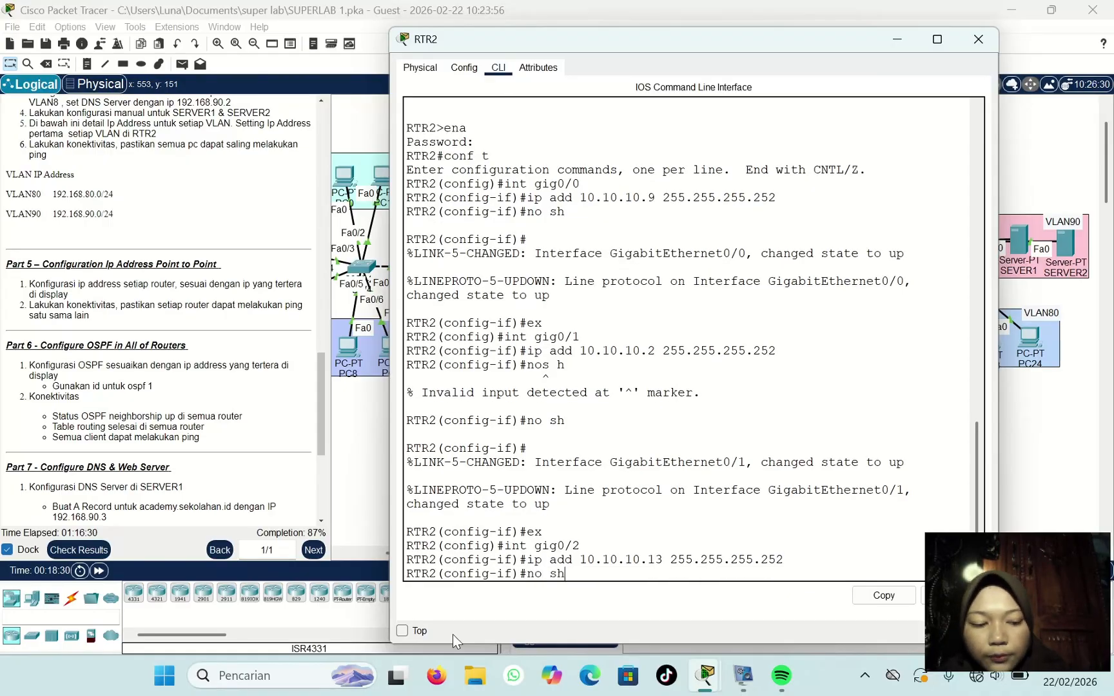
key(Return)
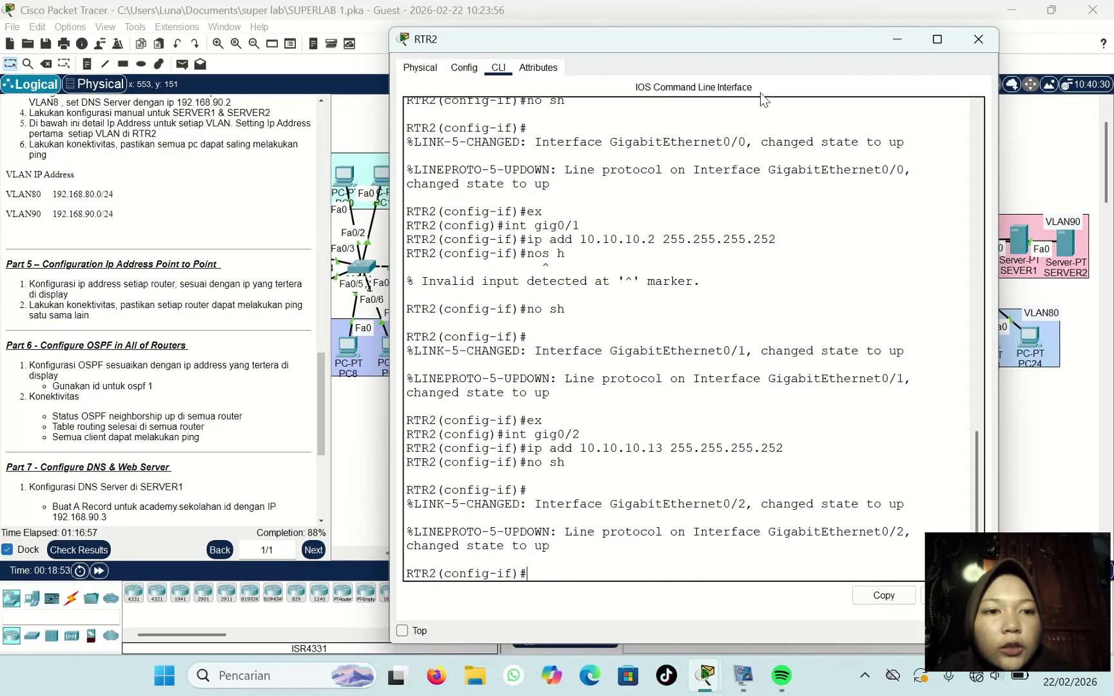
click(978, 38)
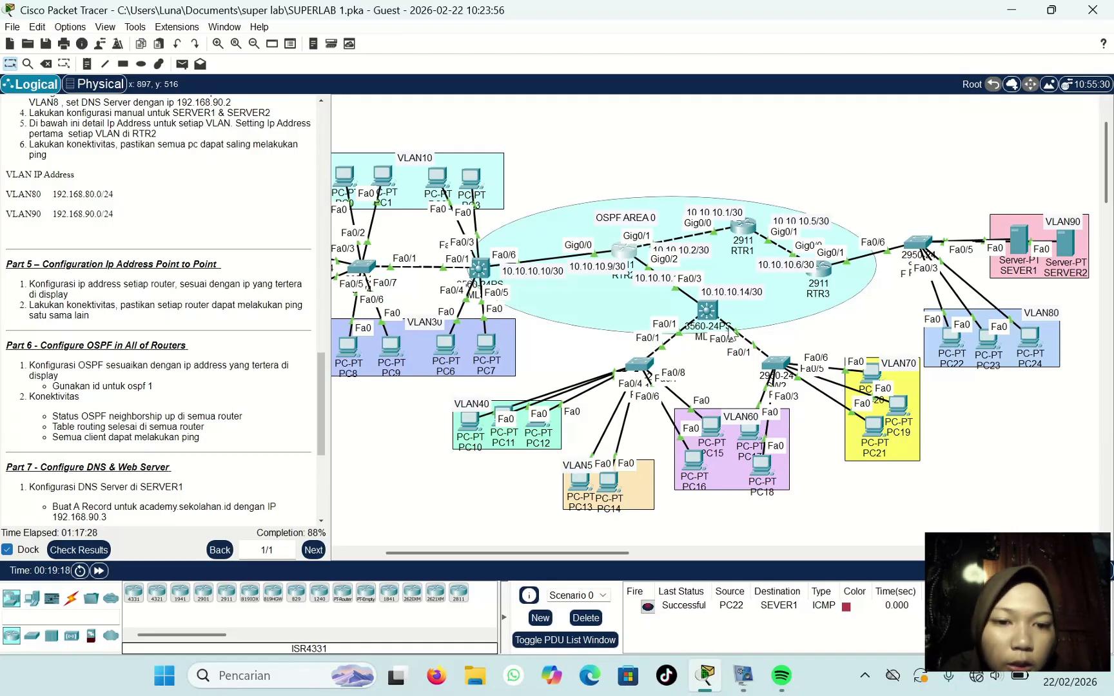
Step: Open MLS1's CLI, enter privileged and global configuration mode, and resize the console
click(707, 311)
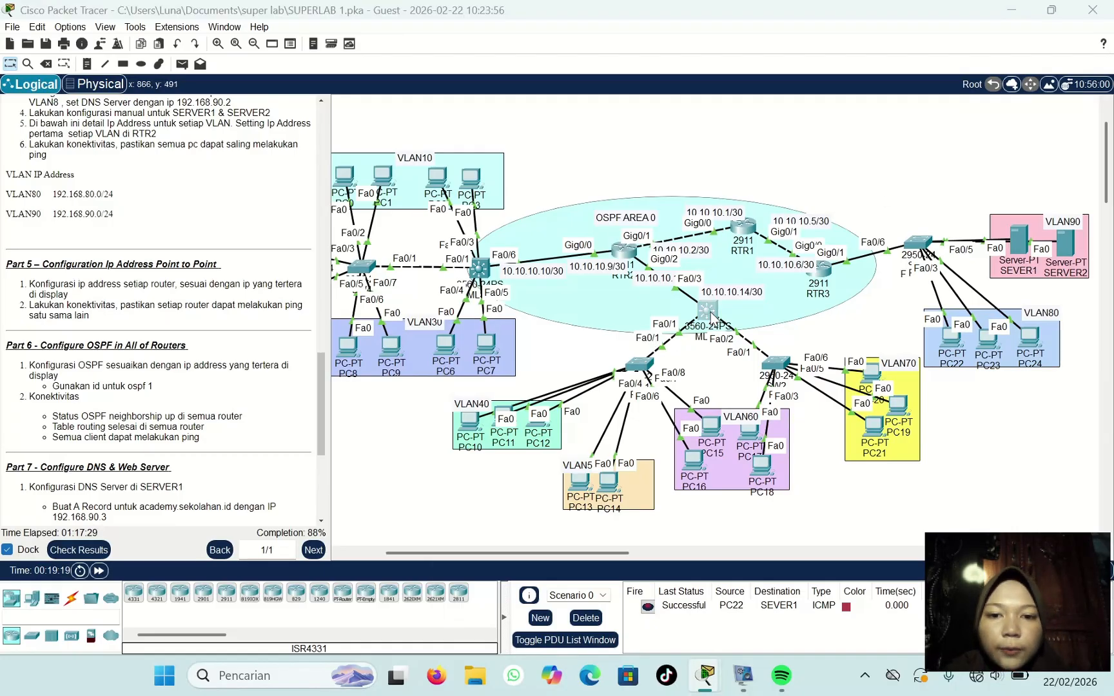
click(499, 77)
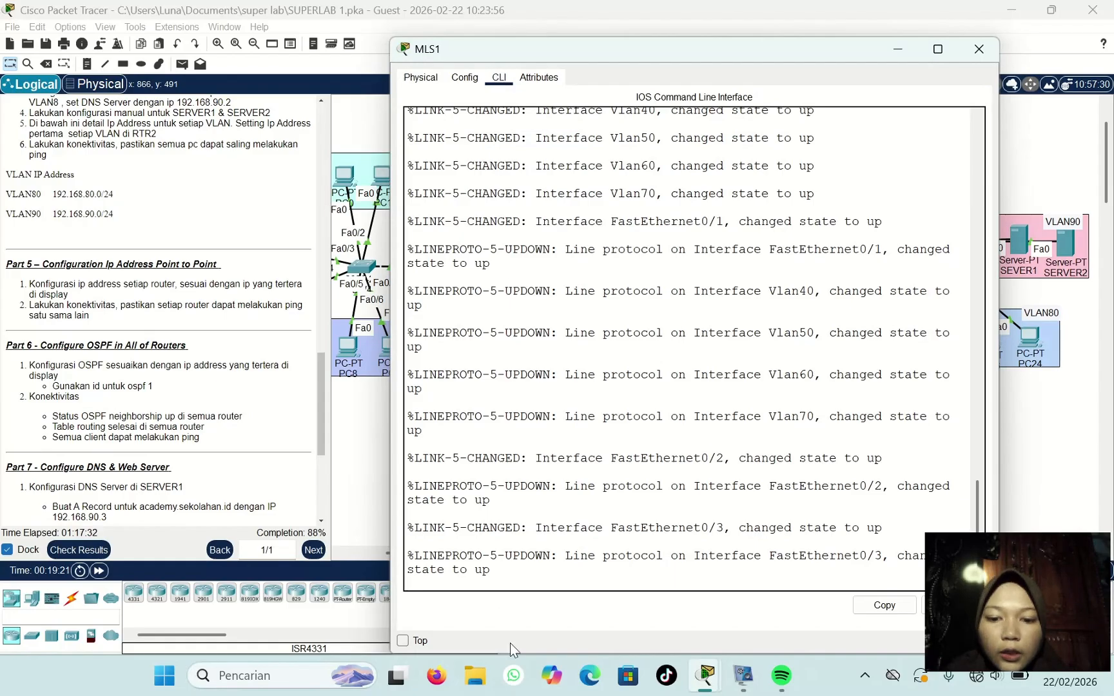
text(ena)
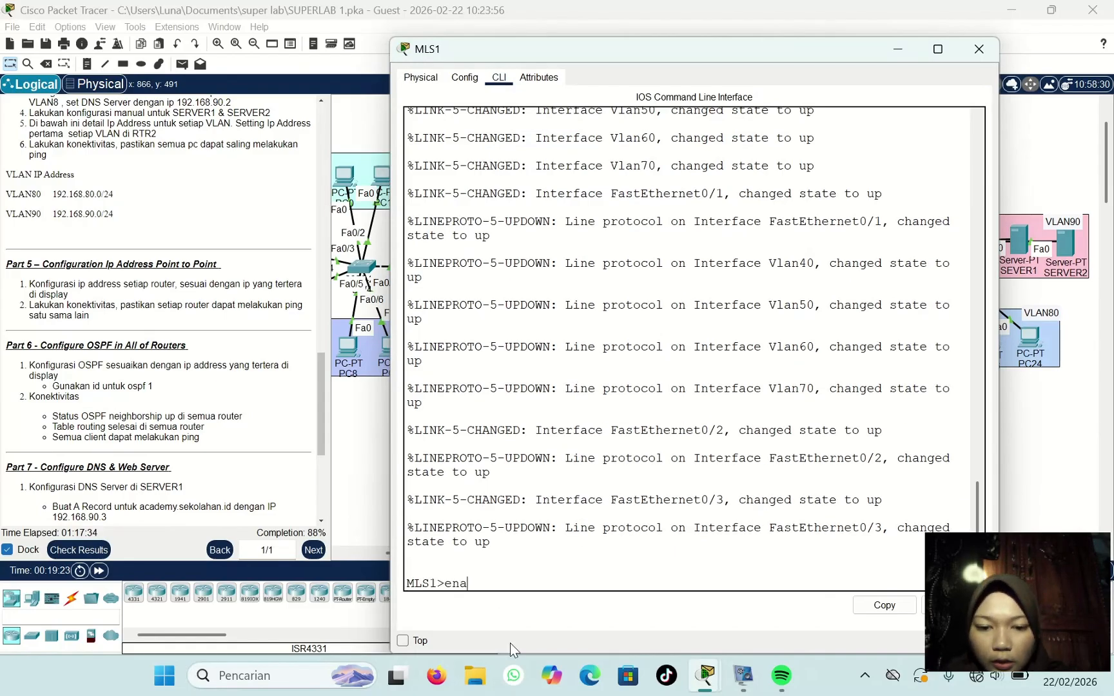
key(Return)
key(Return)
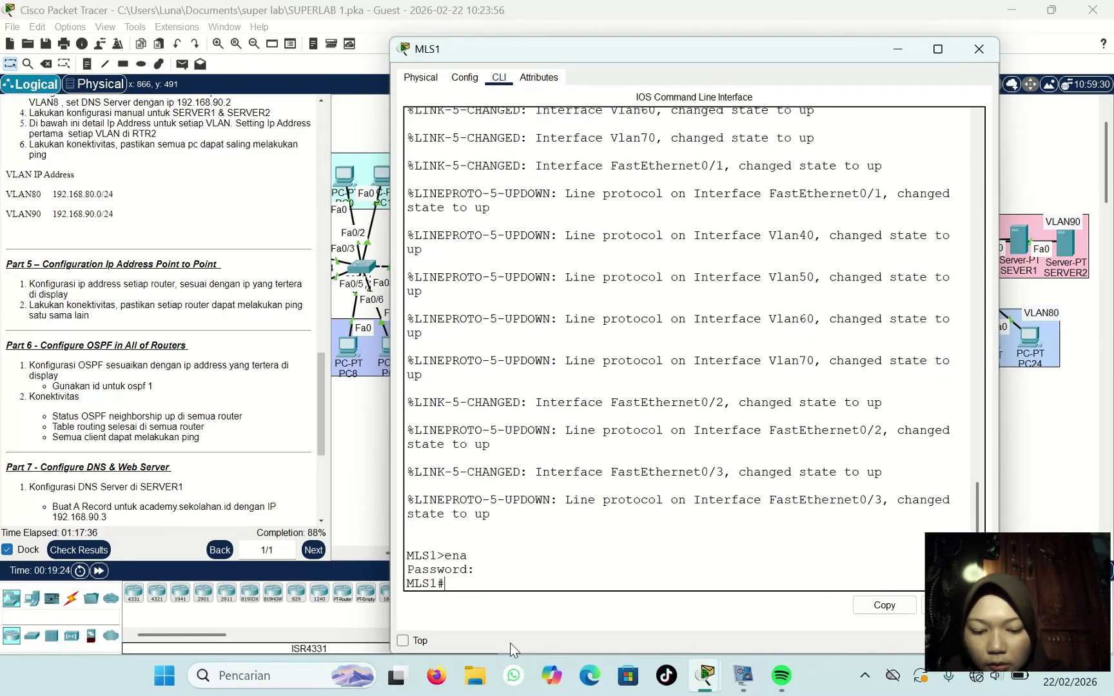
text(conf t)
key(Return)
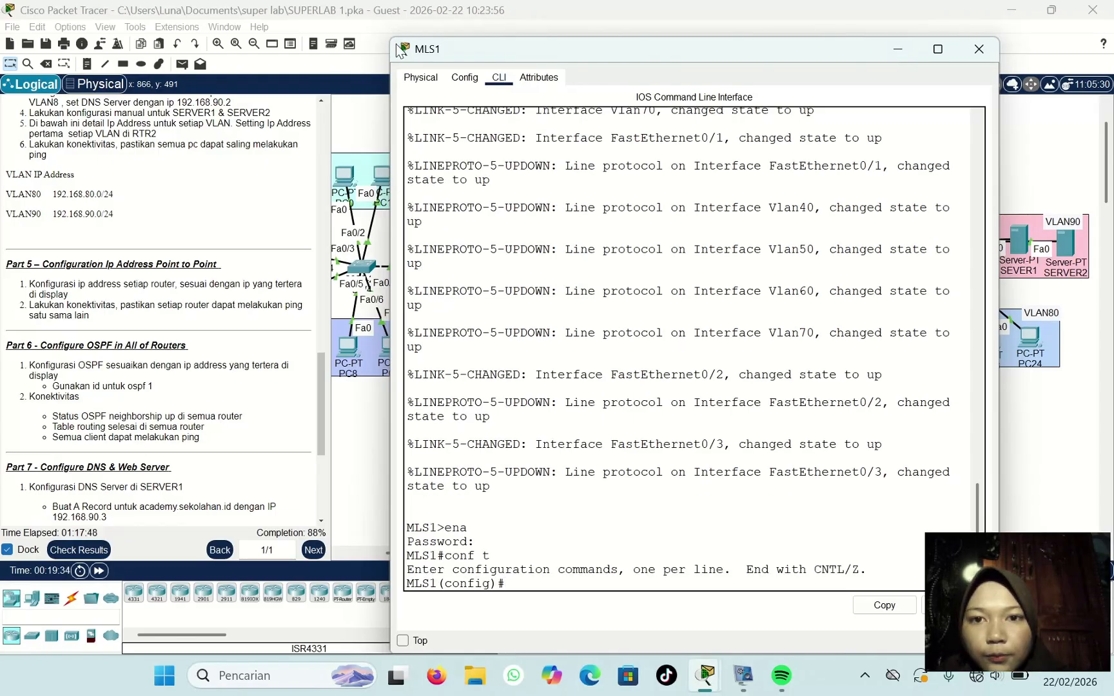
drag(390, 33, 242, 166)
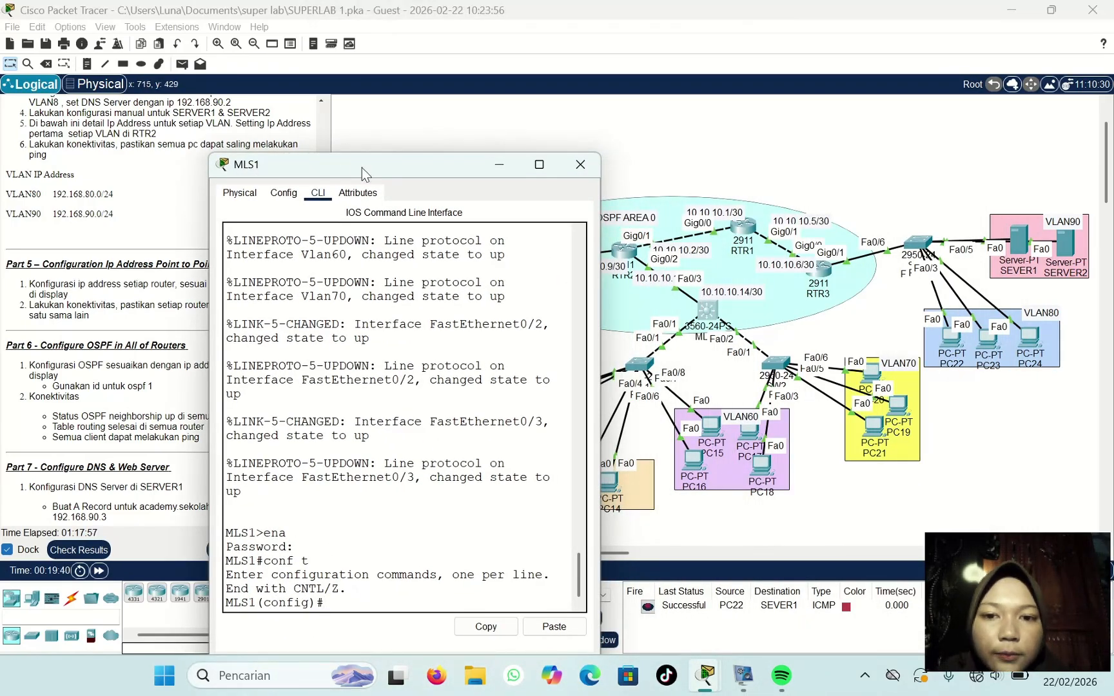
drag(362, 168, 677, 69)
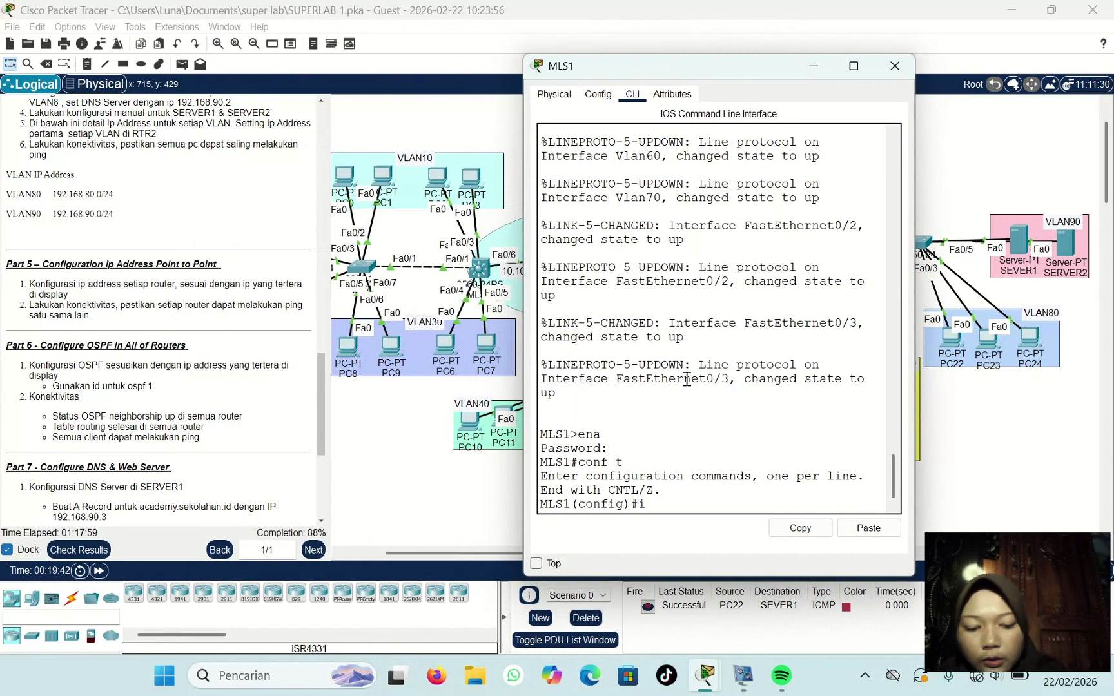
Step: Make Fa0/3 a routed port with 10.10.10.14 255.255.255.252, enable it, and close MLS1
text(nt fa0)
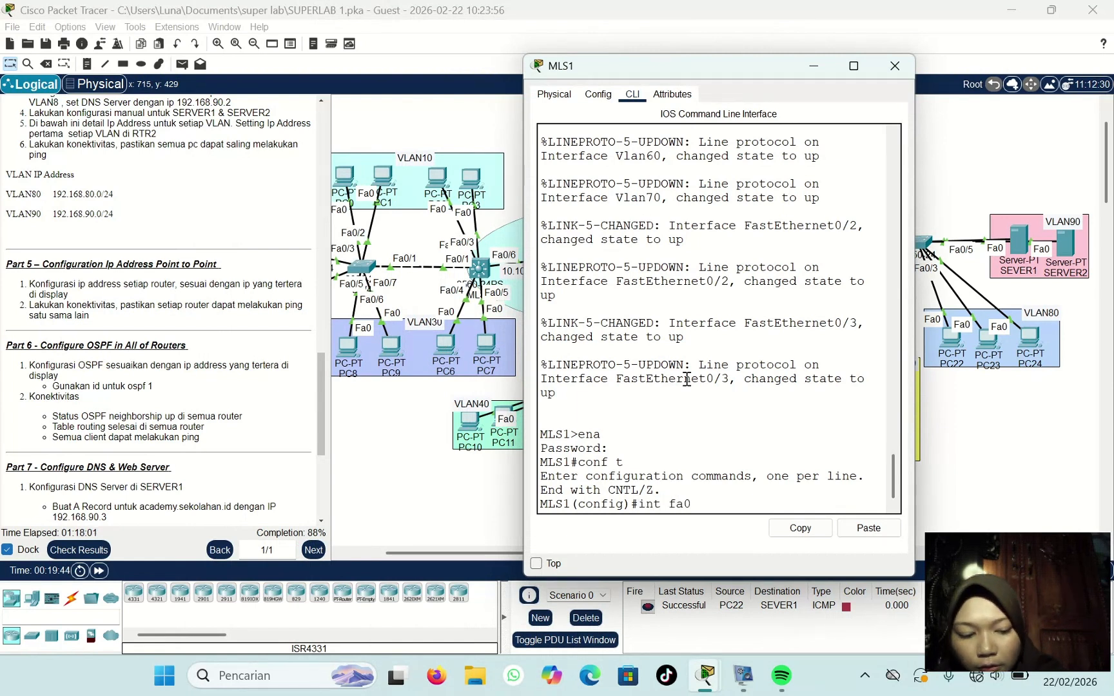
text(/3)
key(Return)
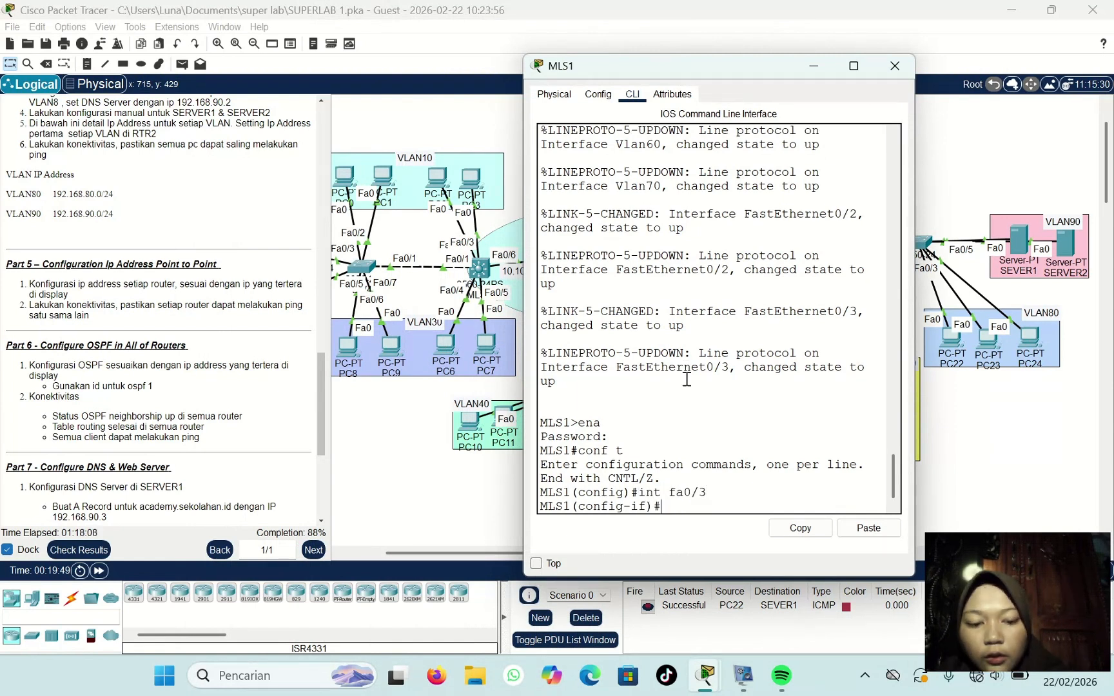
text(no sw)
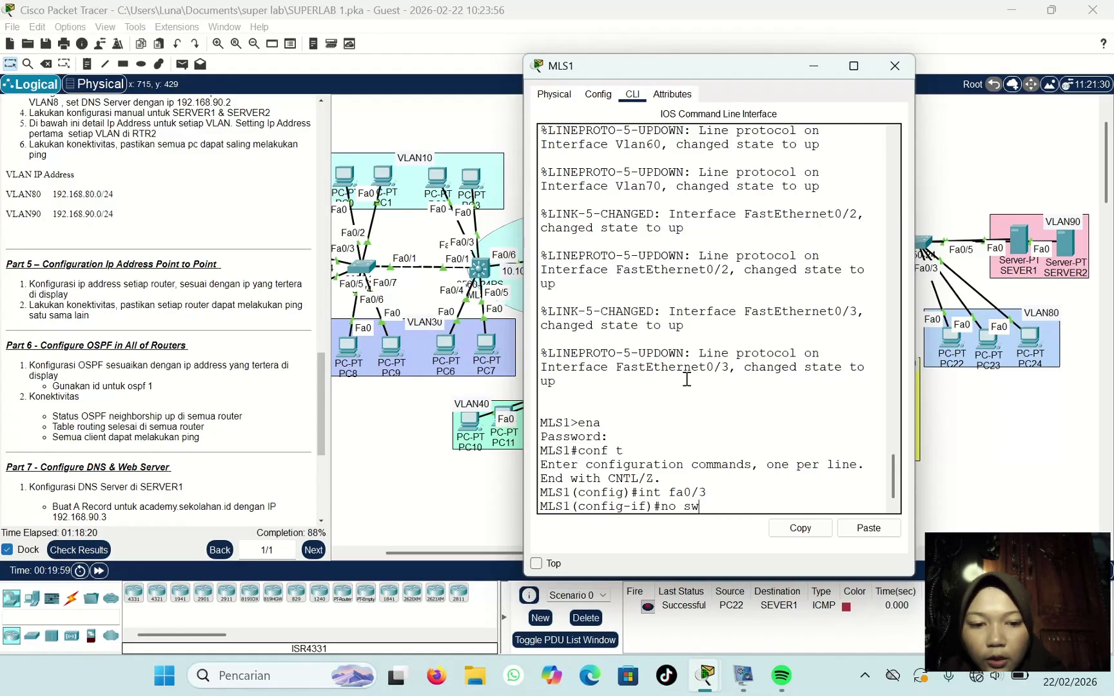
key(Return)
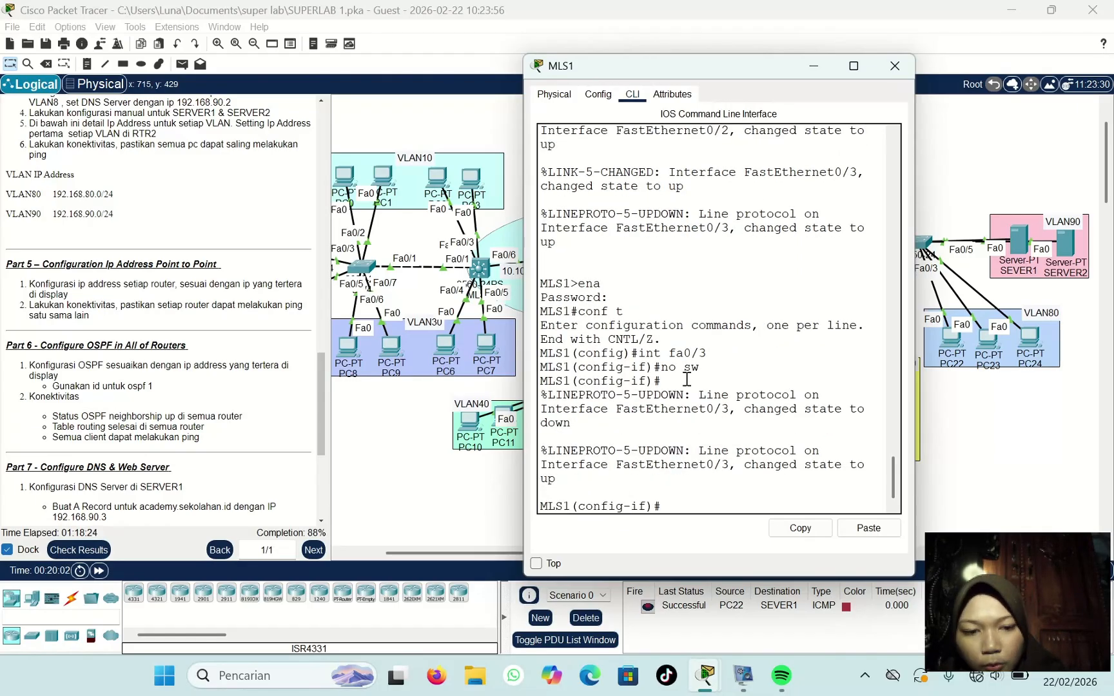
text(ip add)
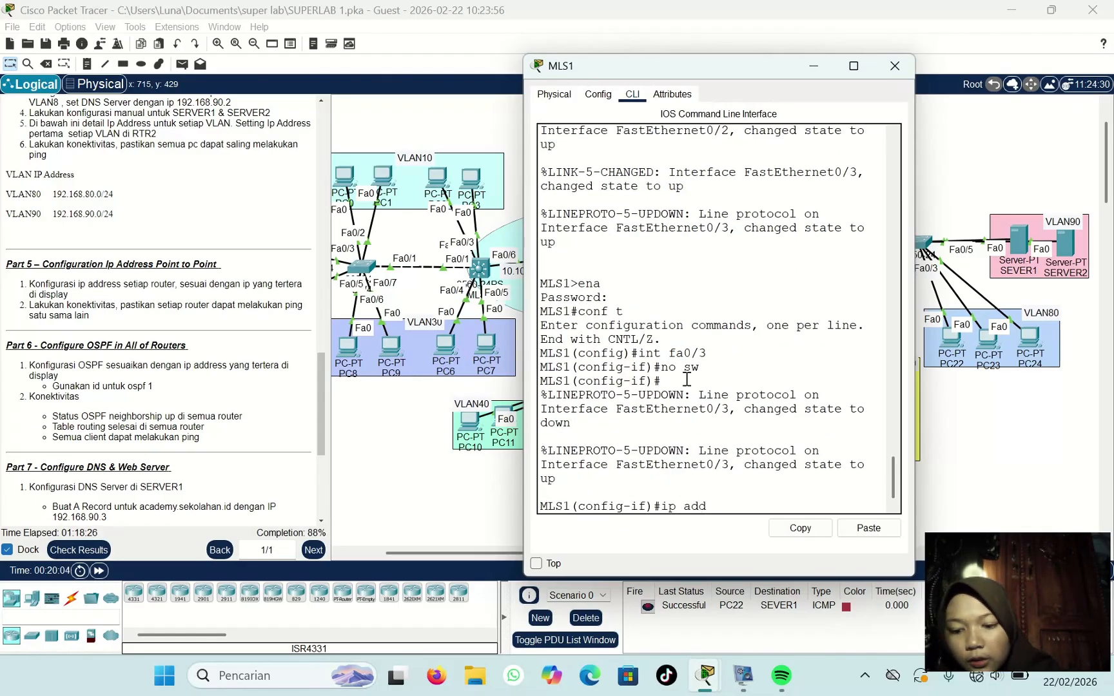
text( 10.10.1)
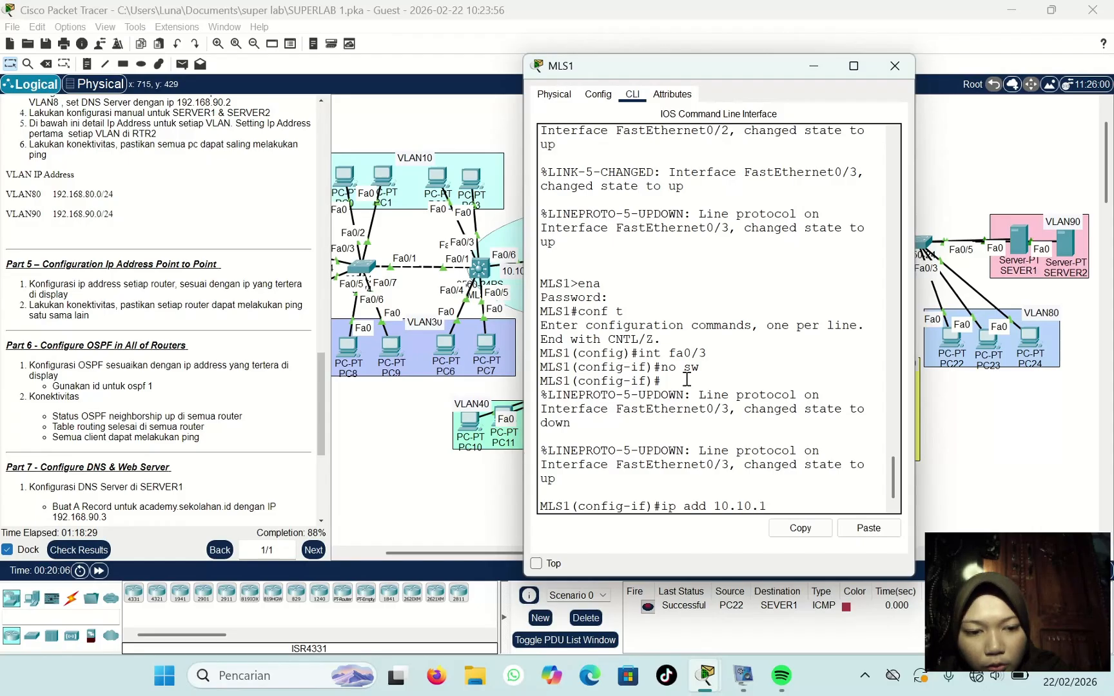
text(0.14)
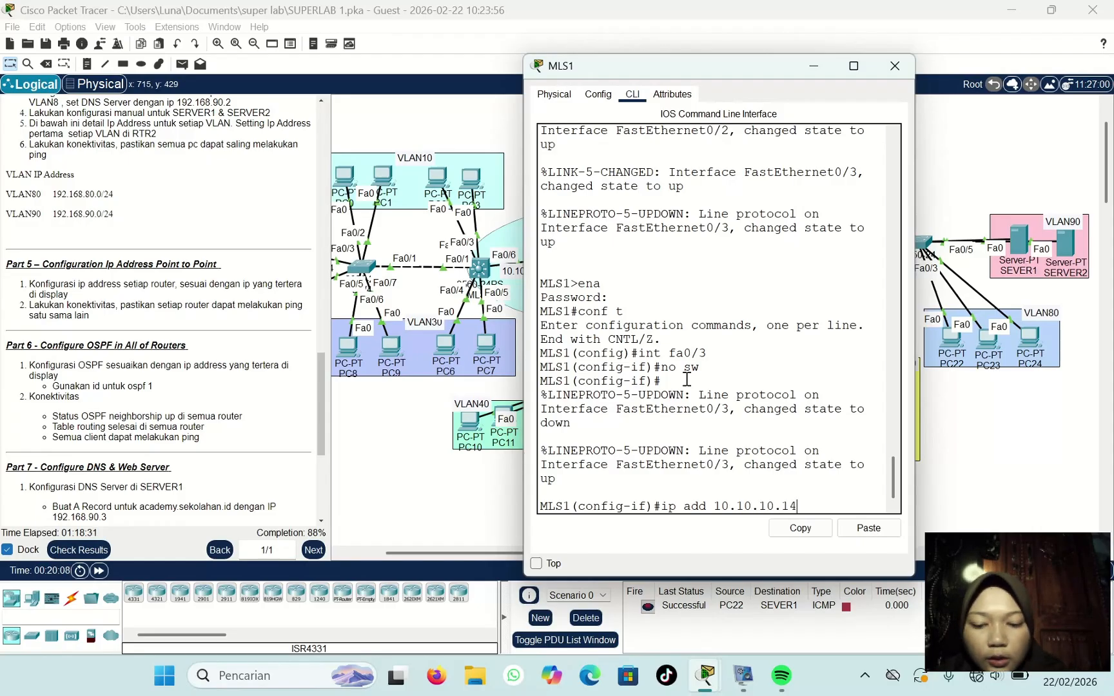
text( 255.255)
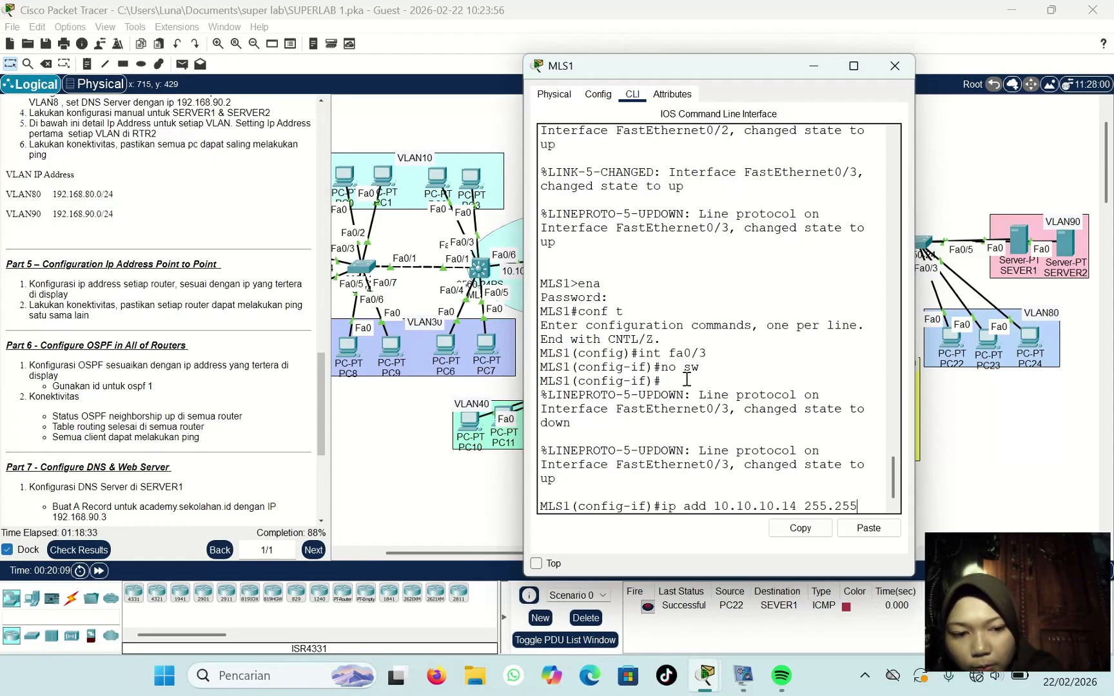
text(.255.)
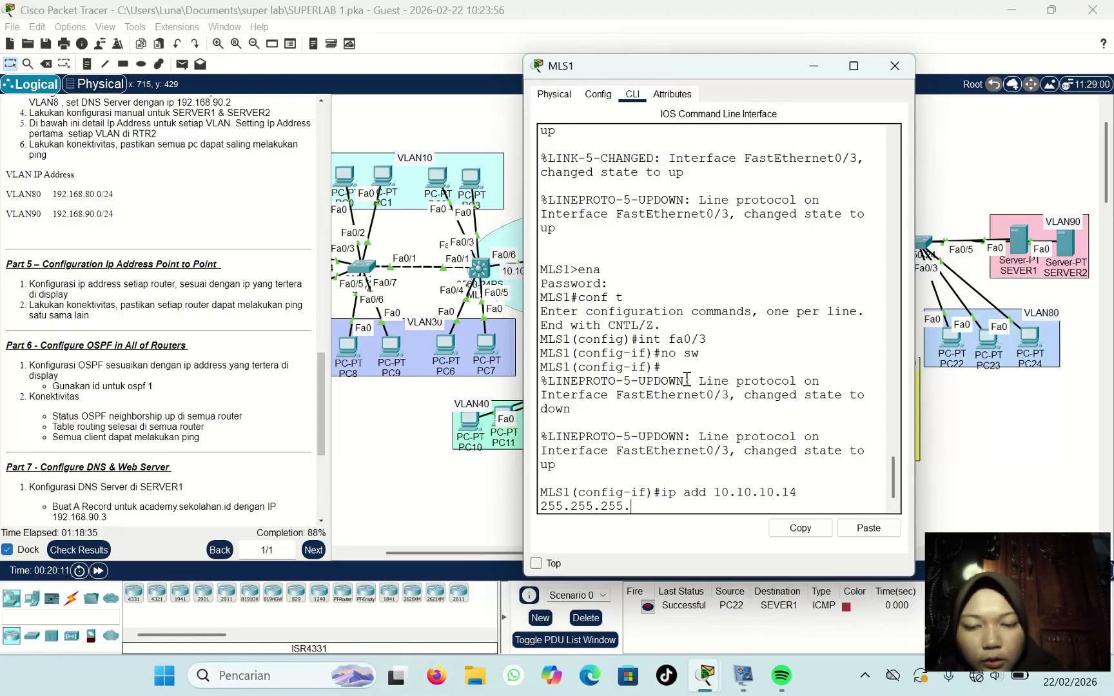
text(252)
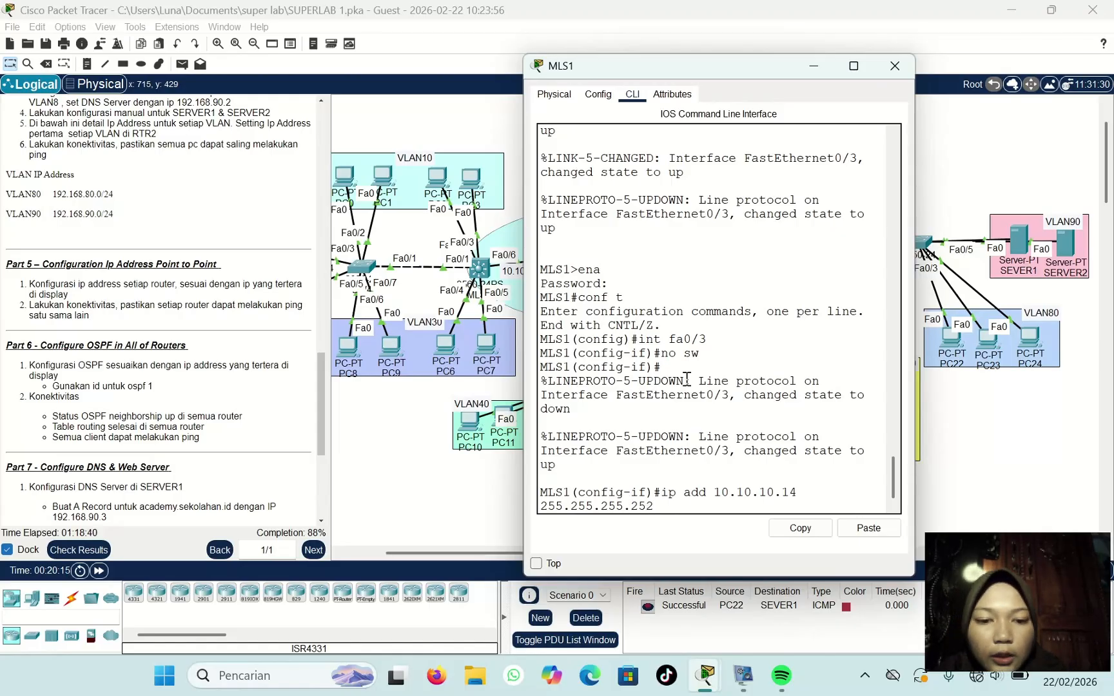
key(Return)
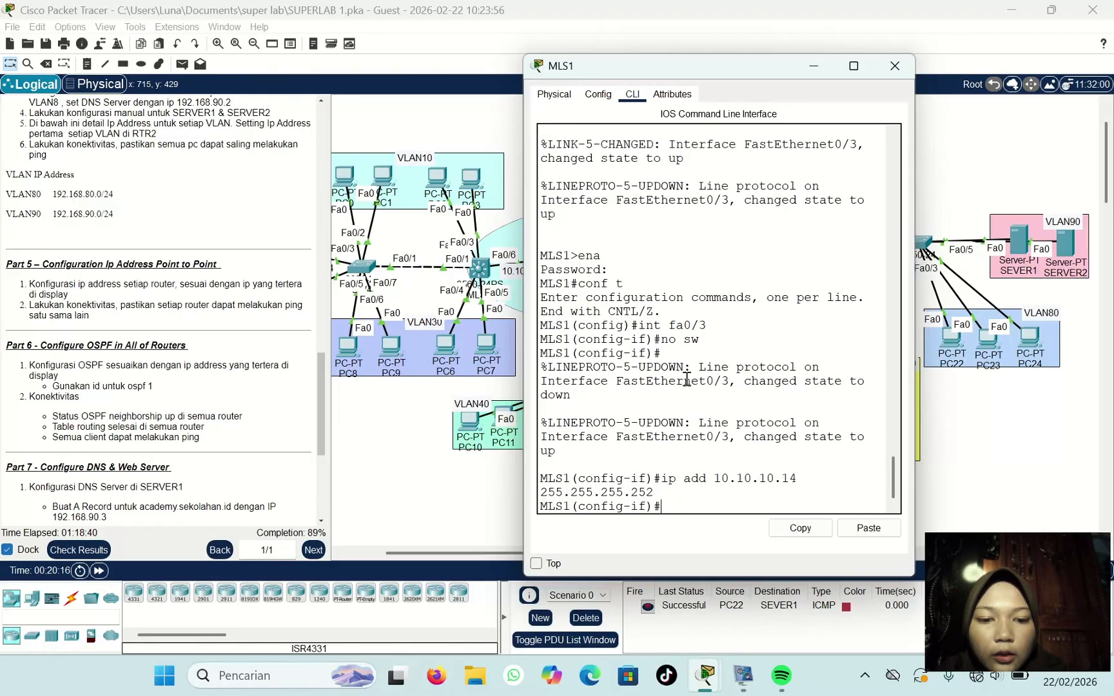
text(no sh)
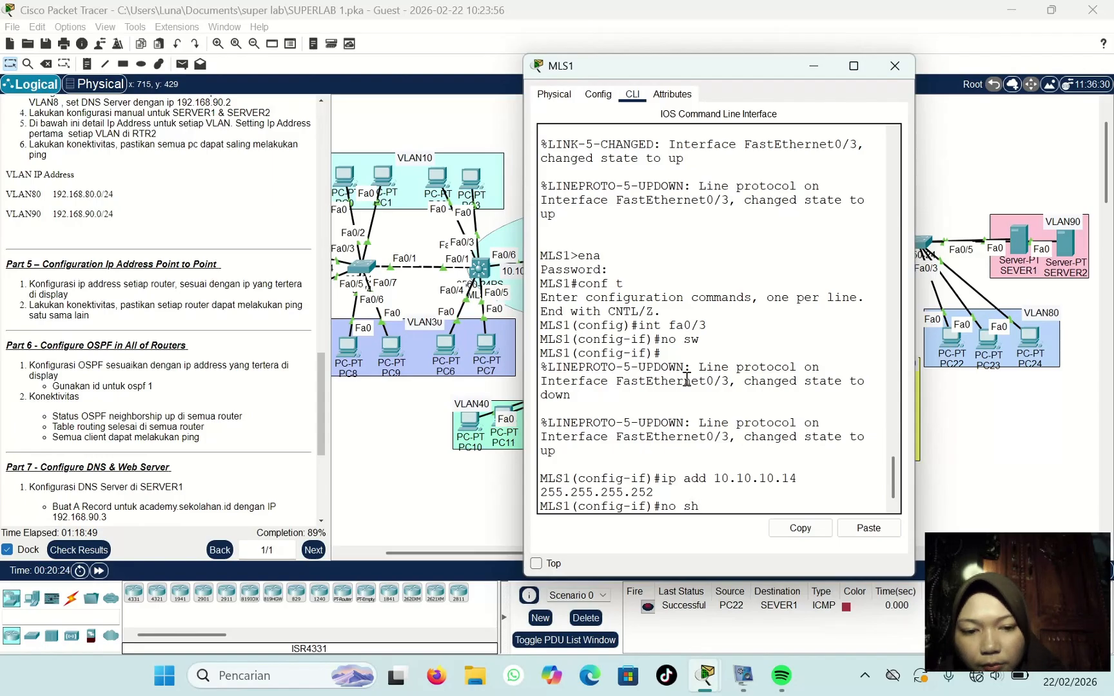
key(Return)
key(Return)
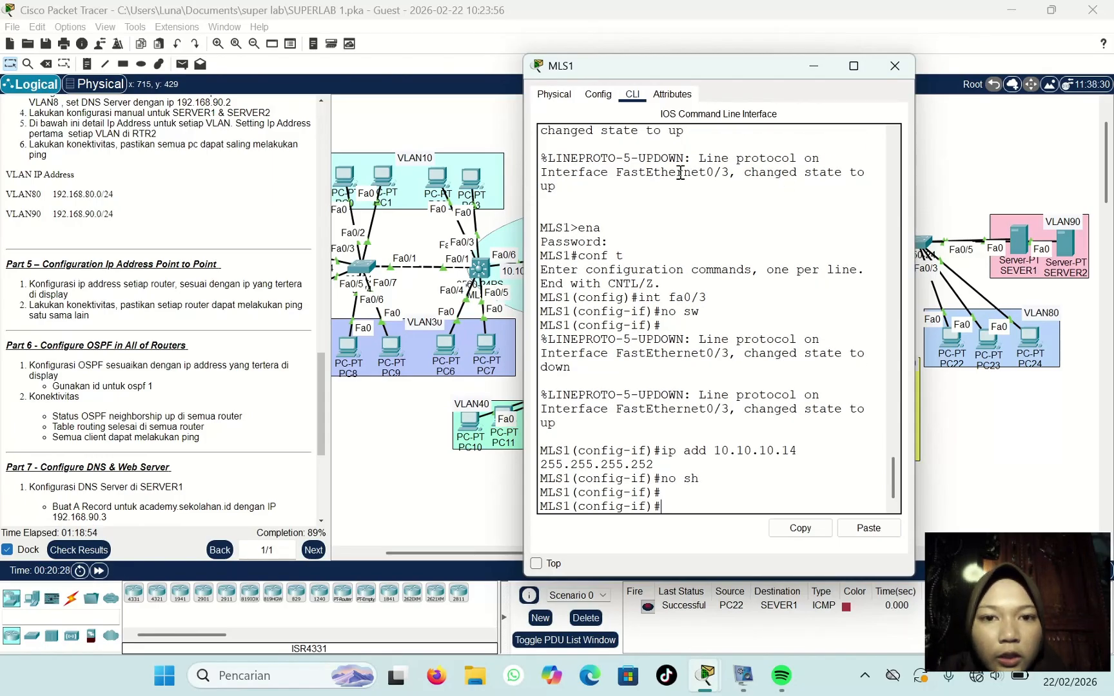
click(896, 66)
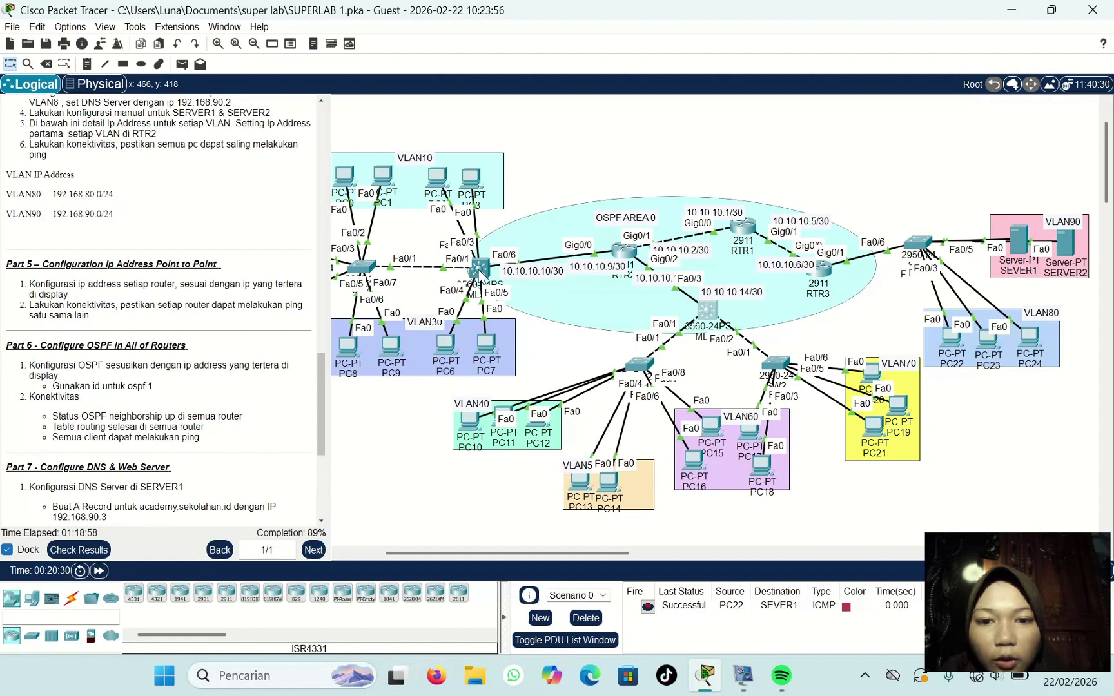
Step: Open MLS2's CLI and enter global configuration mode with ena and conf t
click(708, 310)
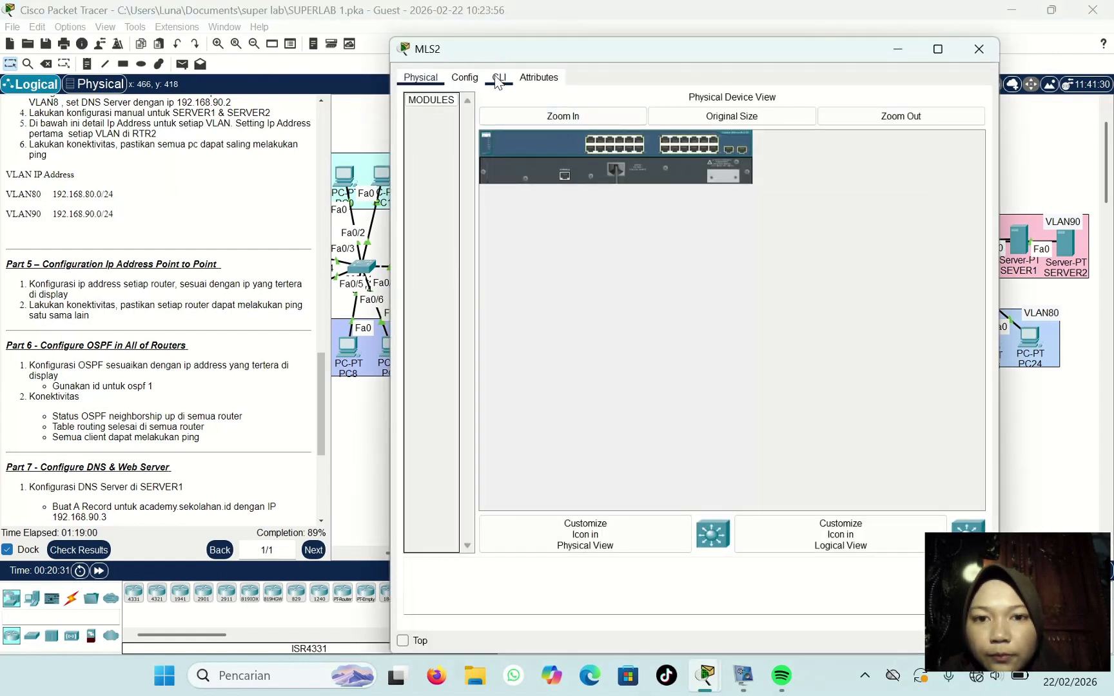
click(498, 78)
key(Return)
text(en)
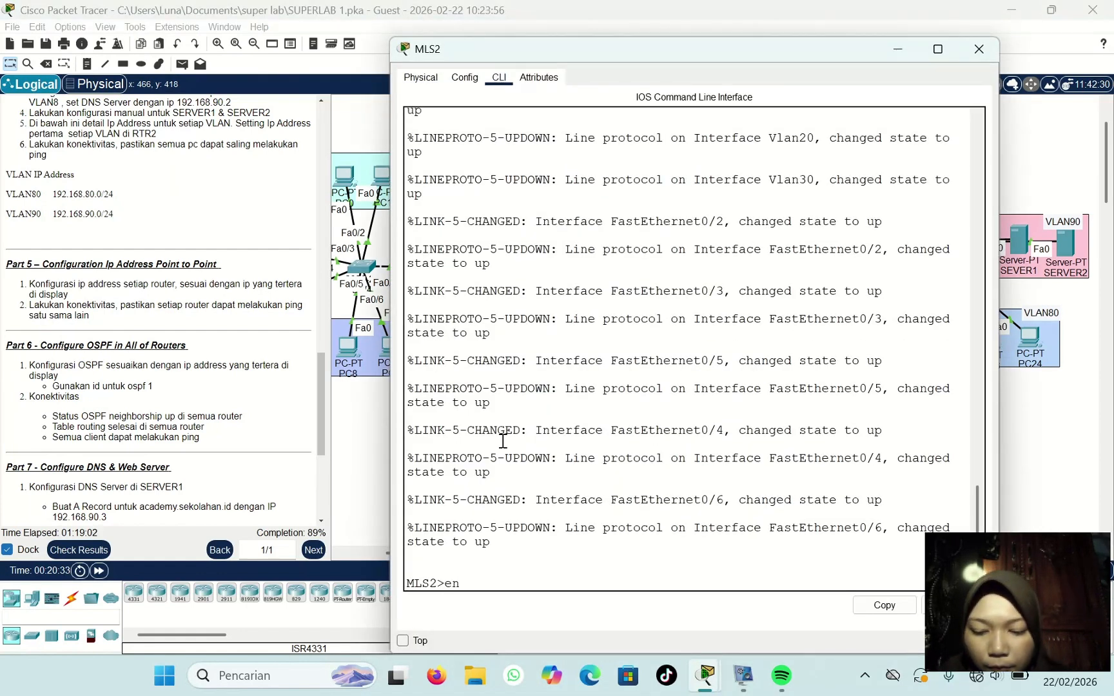
text(a)
key(Return)
key(Return)
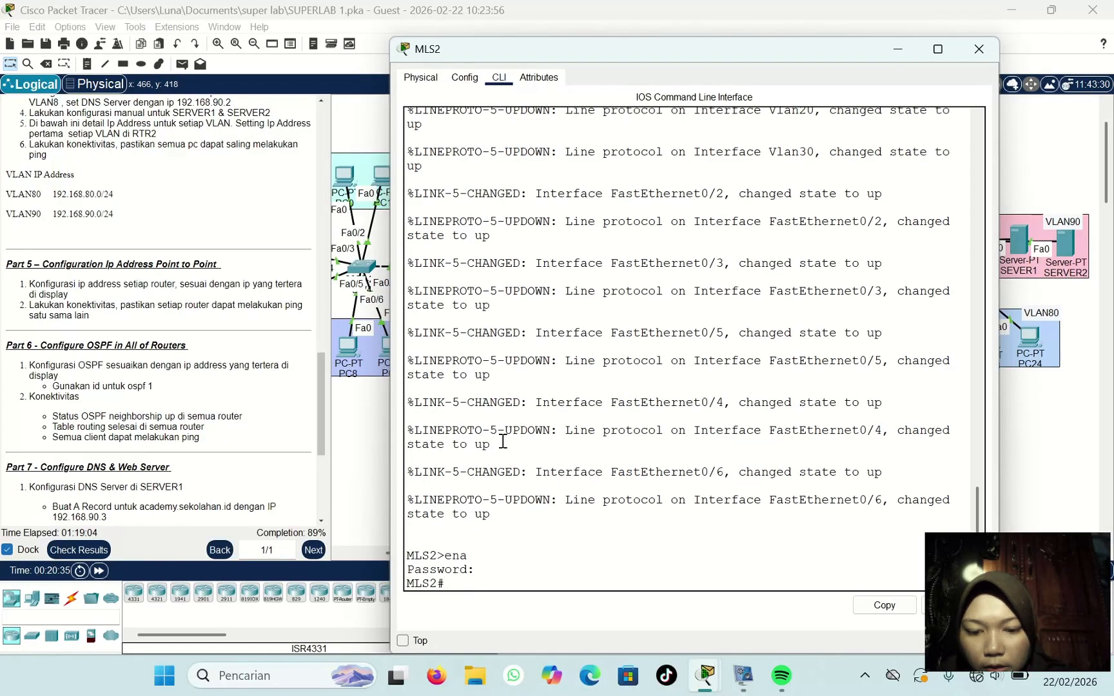
text(x)
key(BackSpace)
text(conf t)
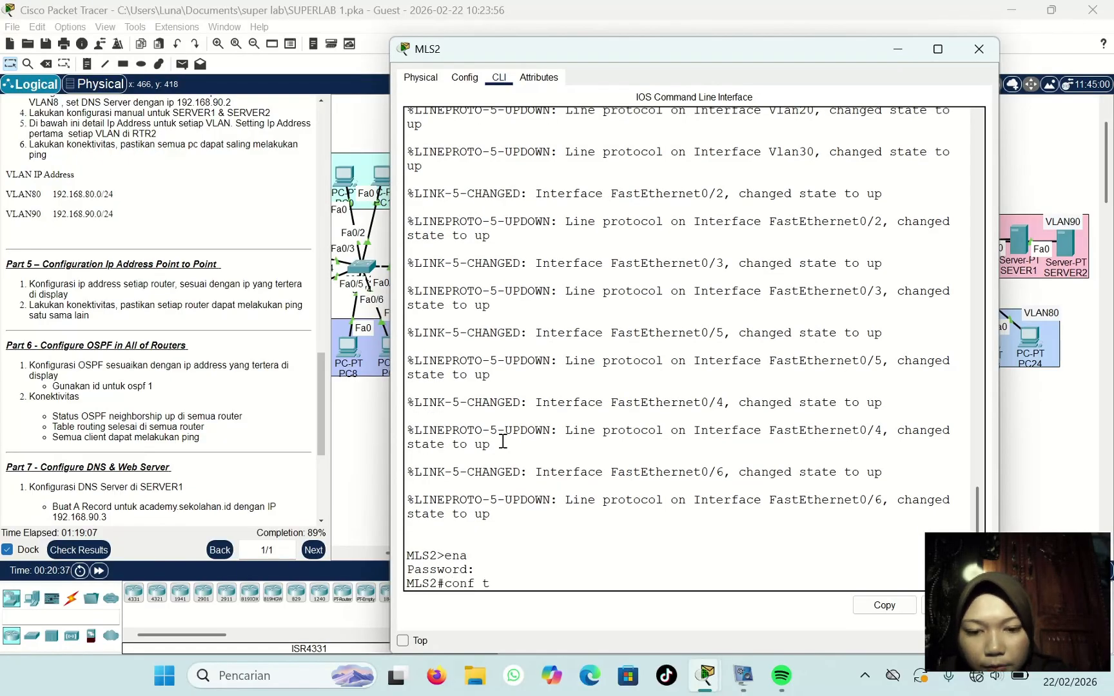
key(Return)
Step: Make Fa0/6 a routed port with 10.10.10.10 255.255.255.0 and enable it
text(int)
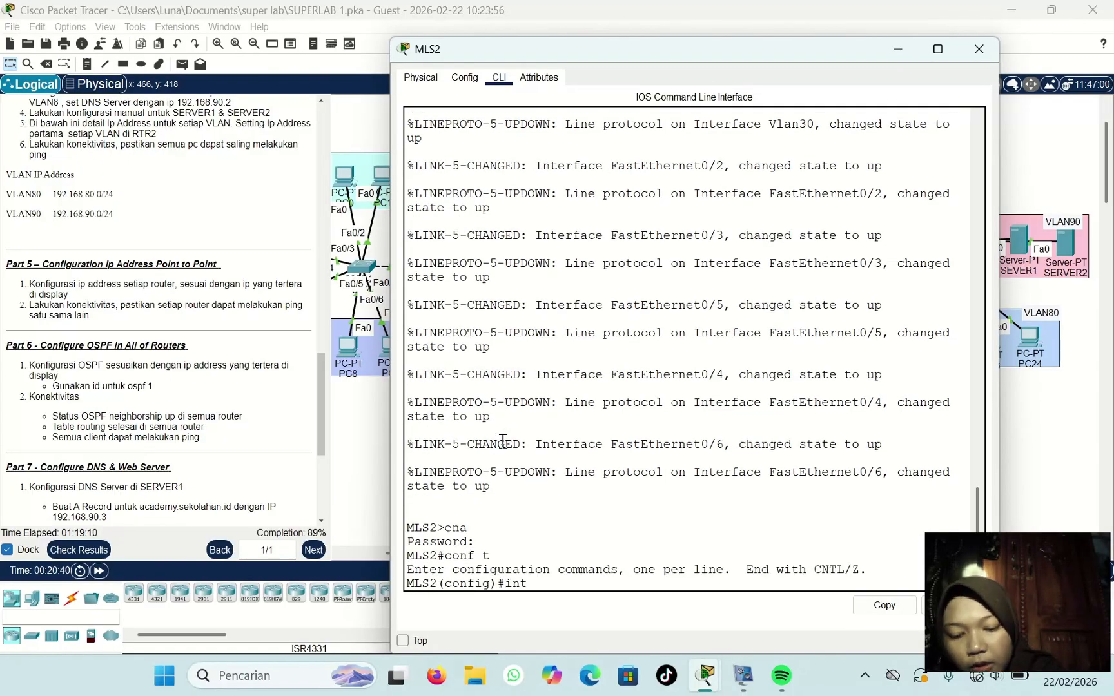
text( fa0)
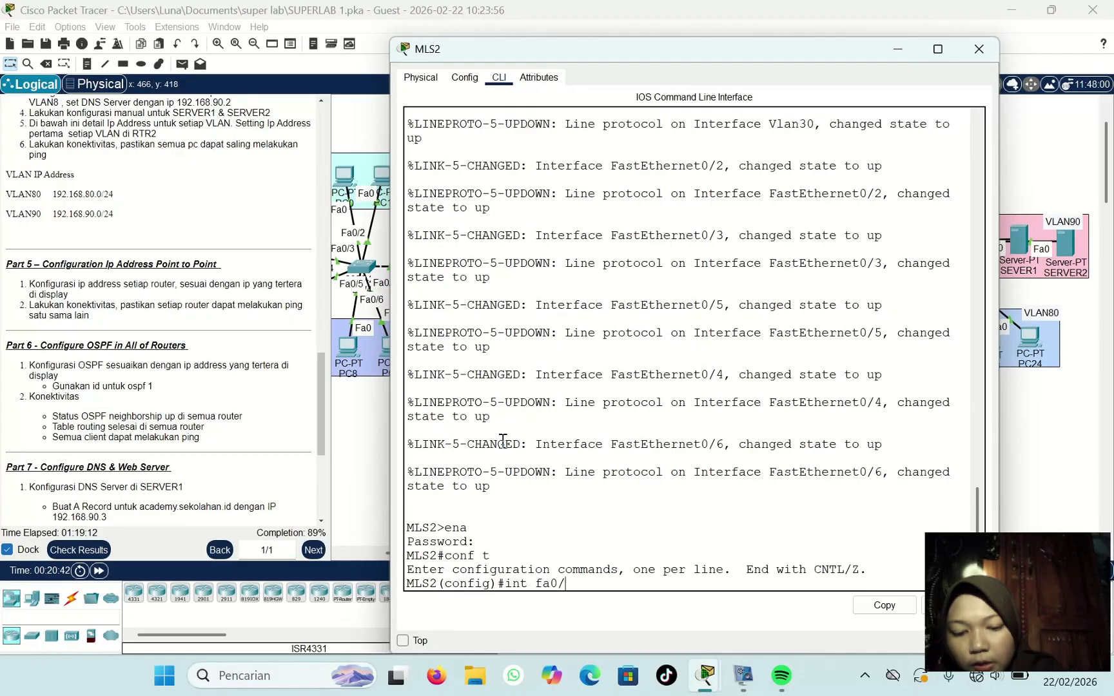
text(/6)
key(Return)
text(no sw)
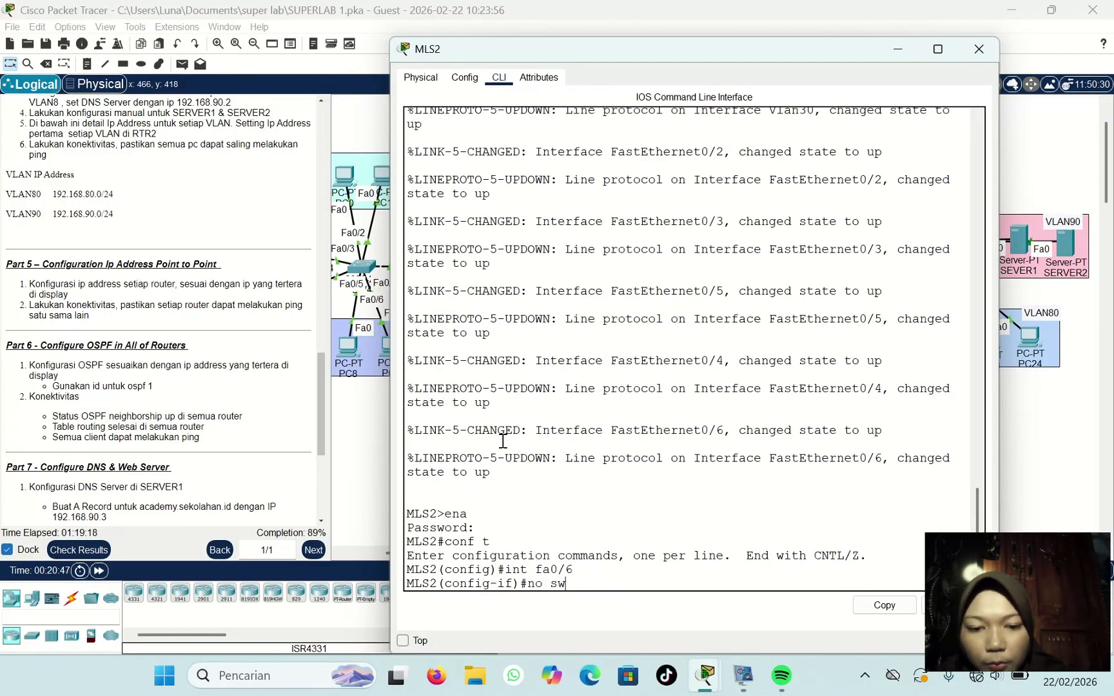
key(Return)
key(Return)
text(ip)
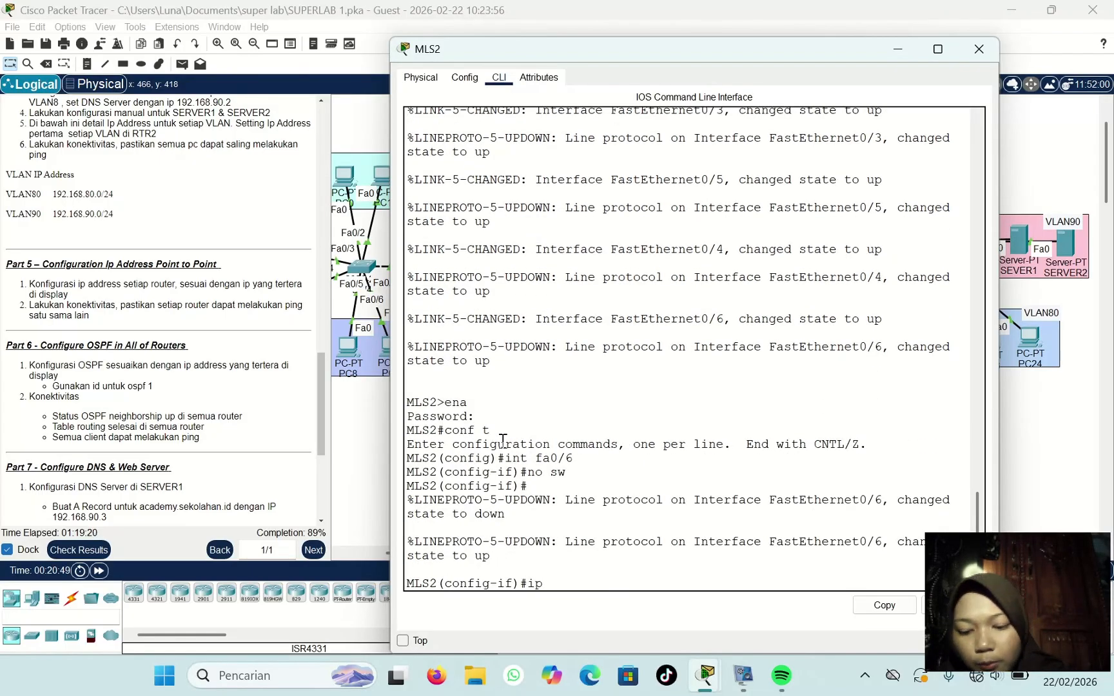
text( add 10.10)
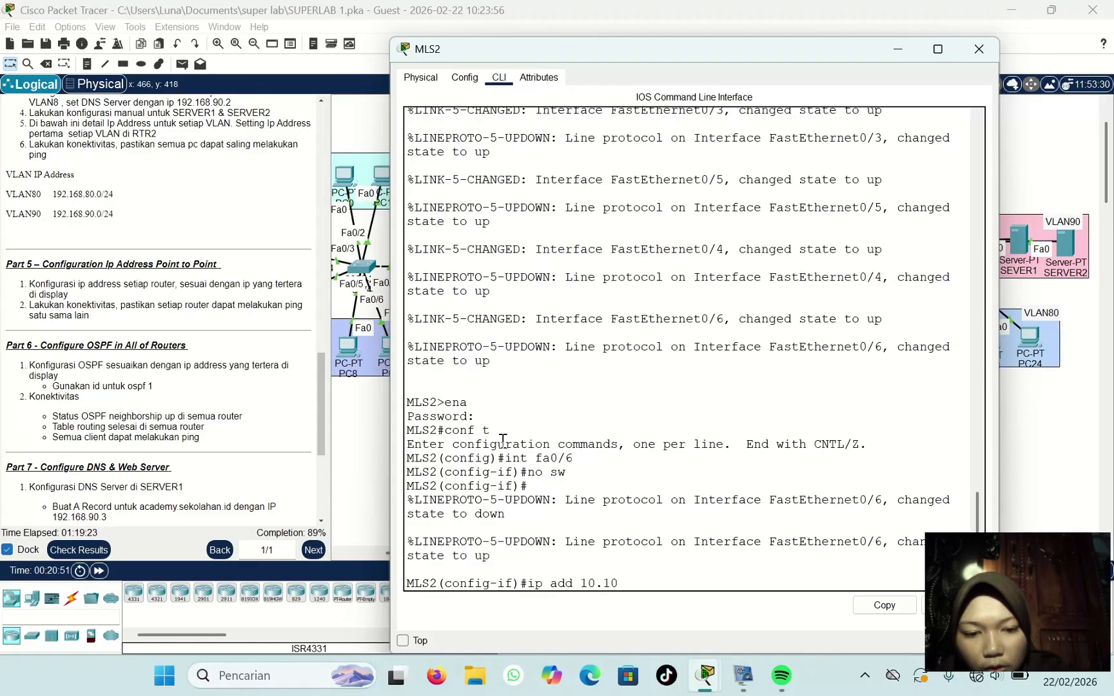
text(.10.10)
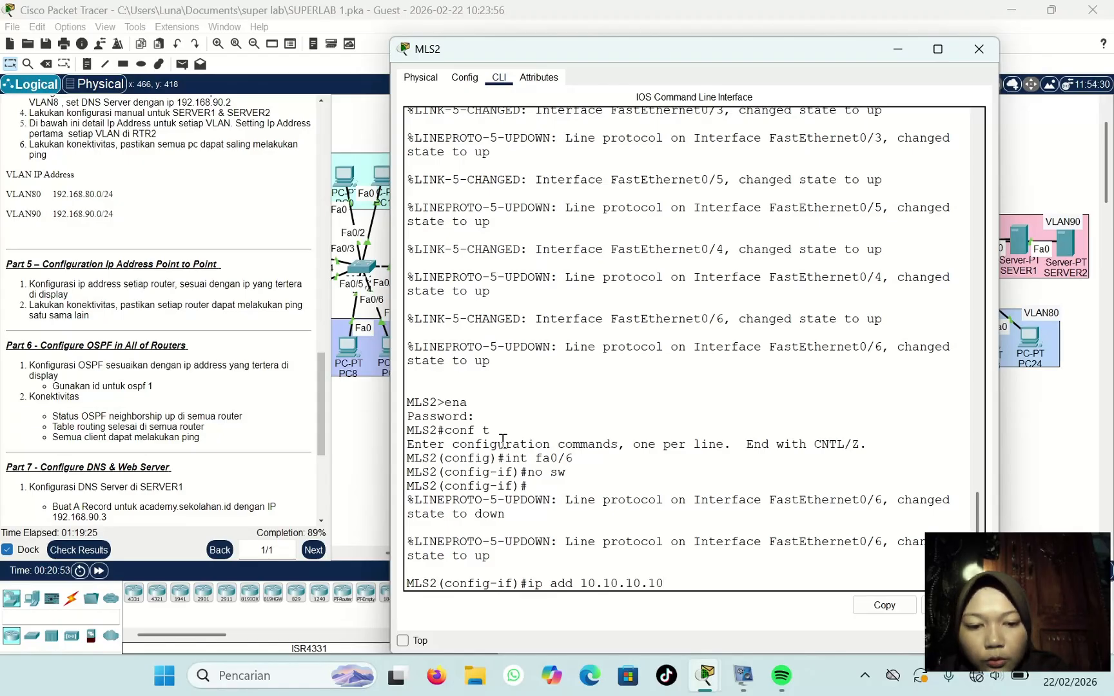
text( 255.255)
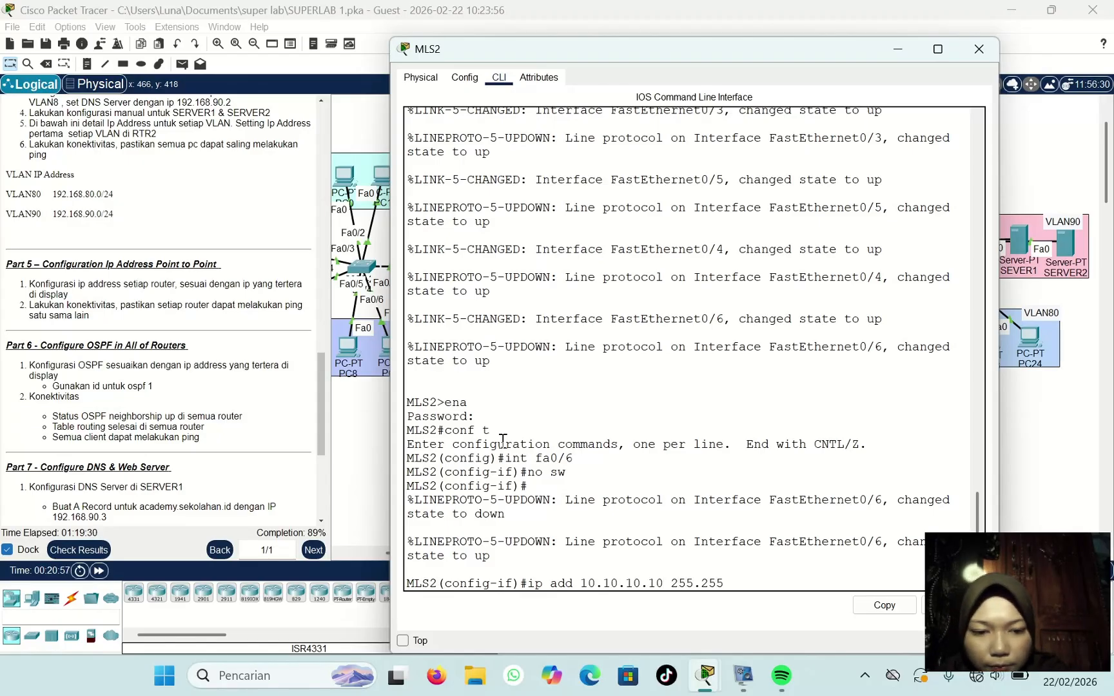
text(.255.0)
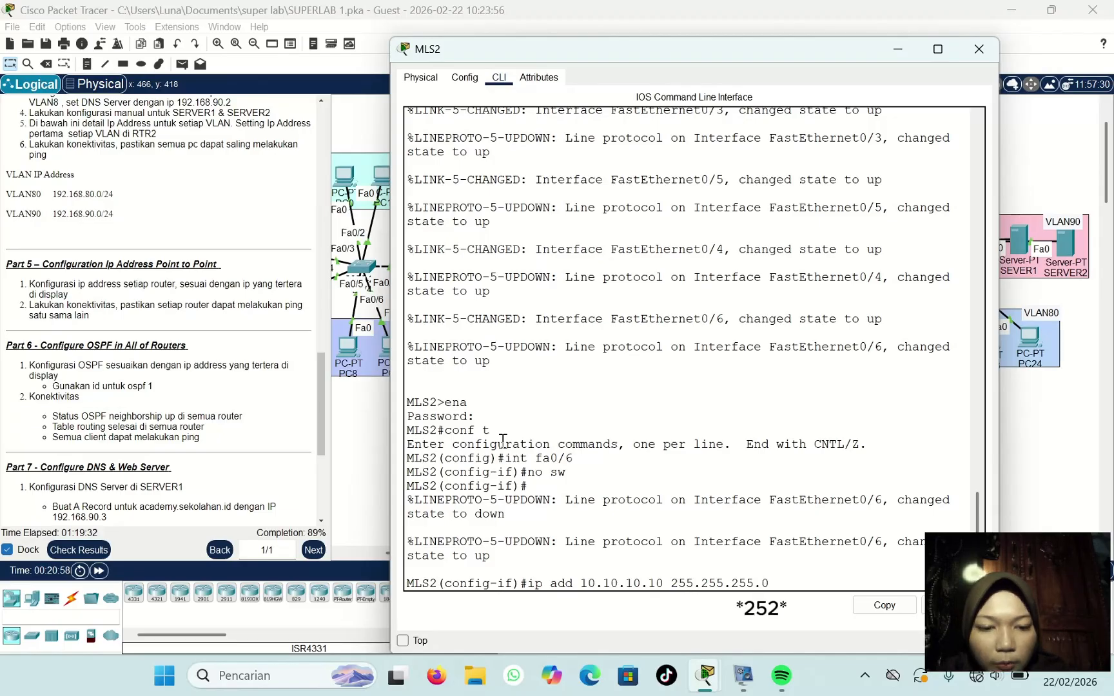
key(Return)
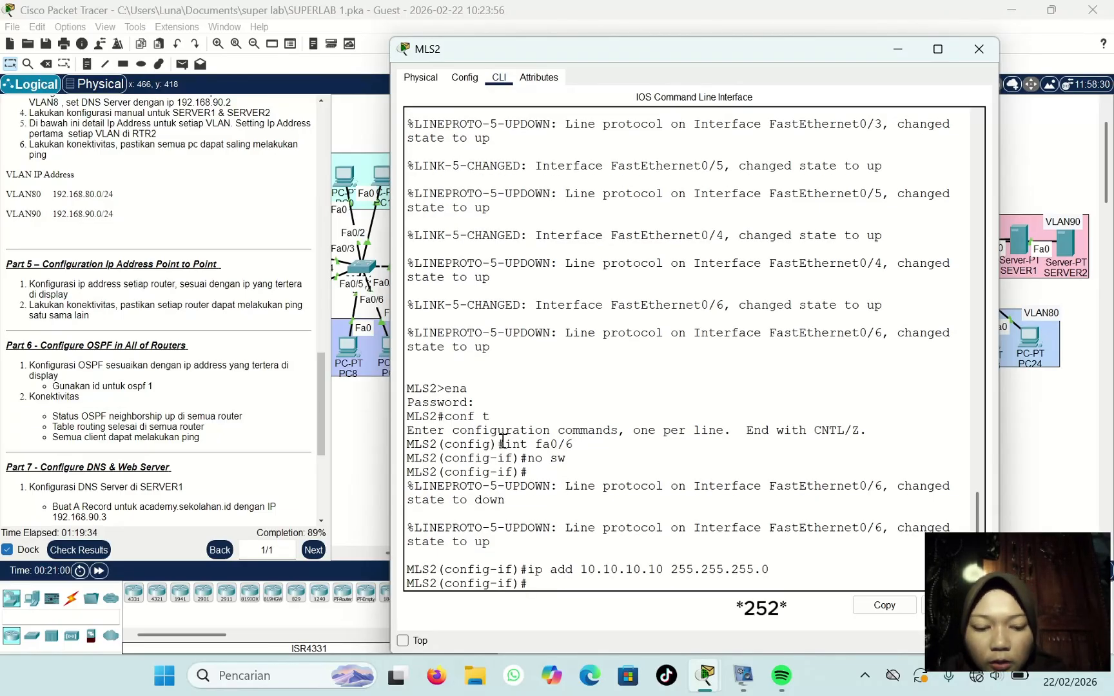
text(no sh)
key(Return)
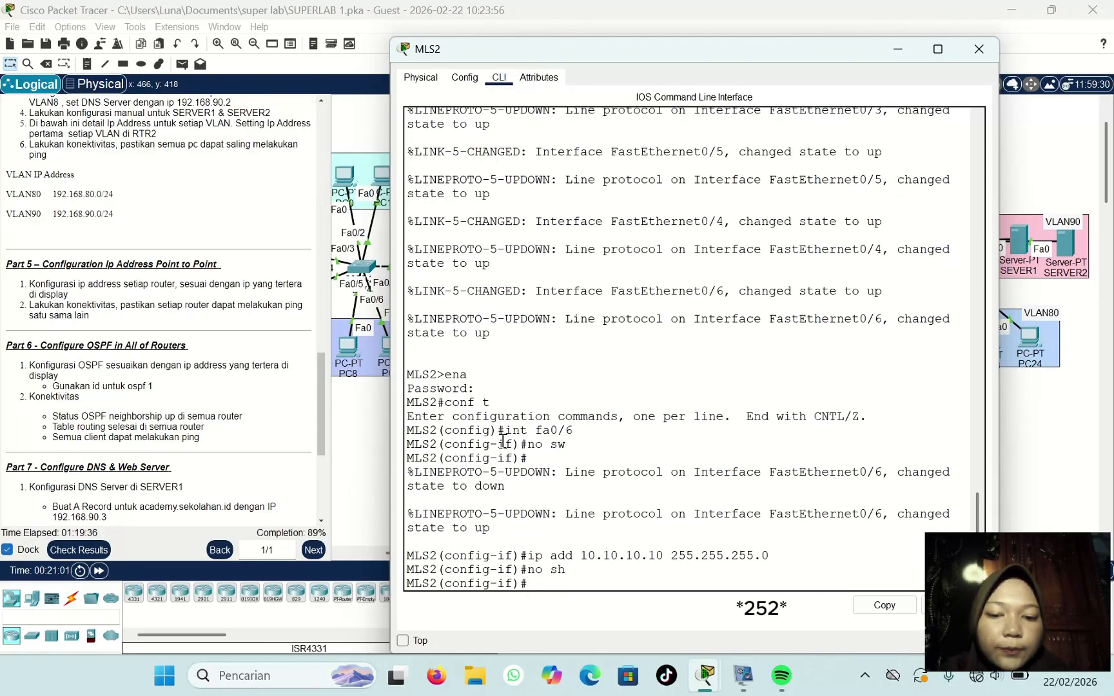
Step: Close MLS2, then on RTR3 enter global configuration and start router ospf 1
click(975, 49)
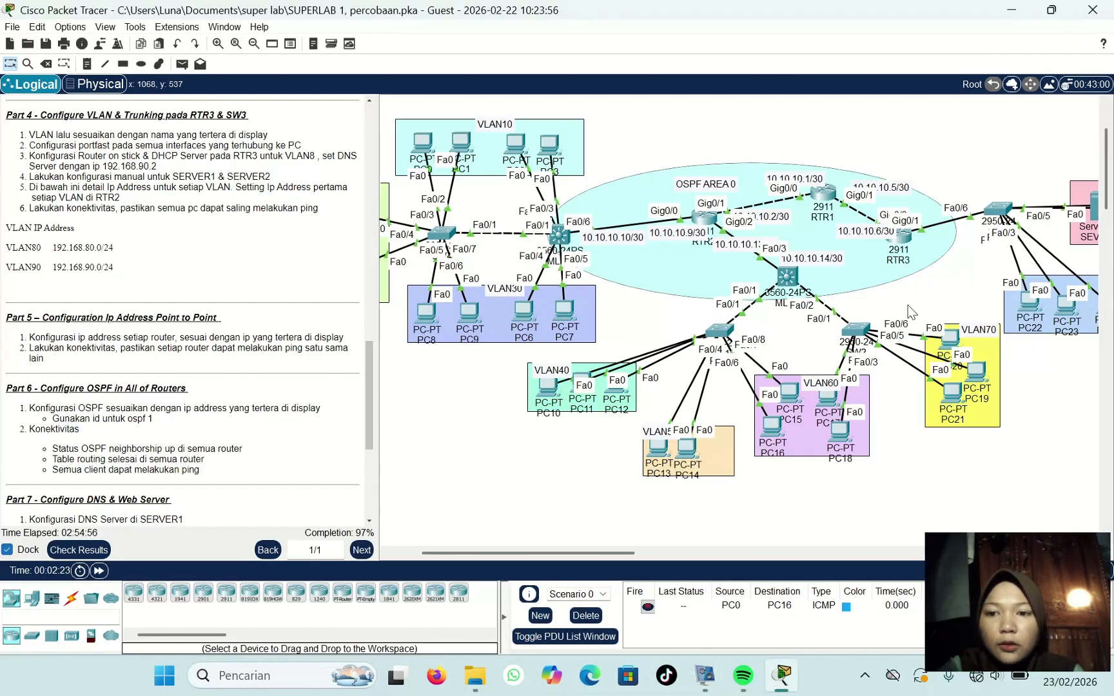
click(903, 241)
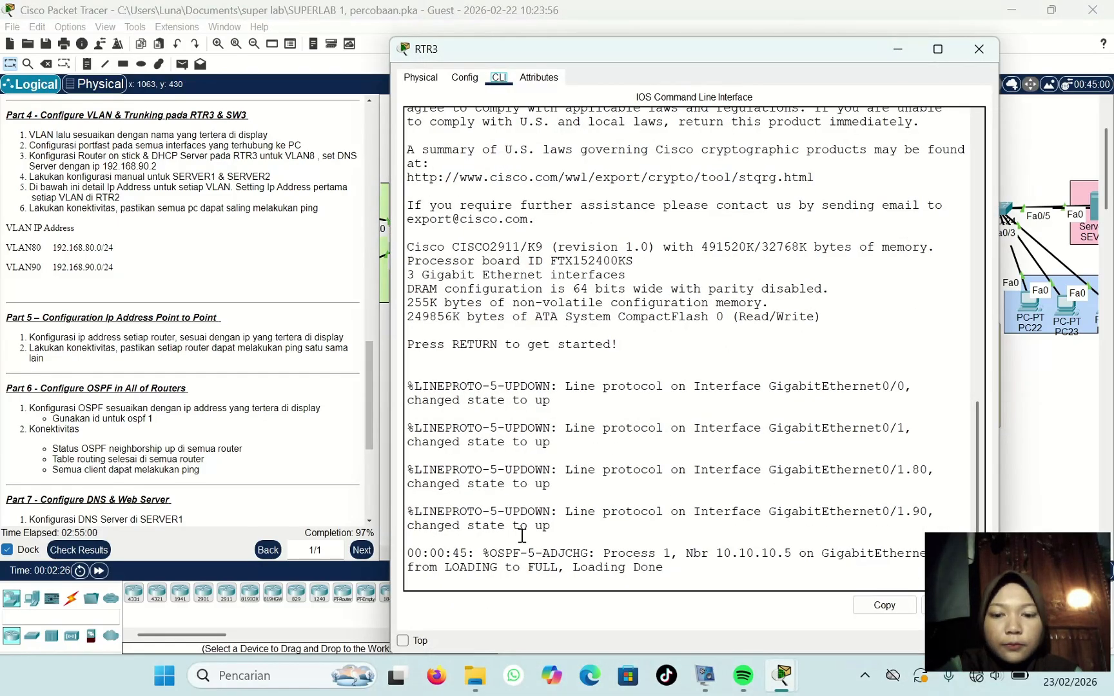
click(477, 586)
key(Return)
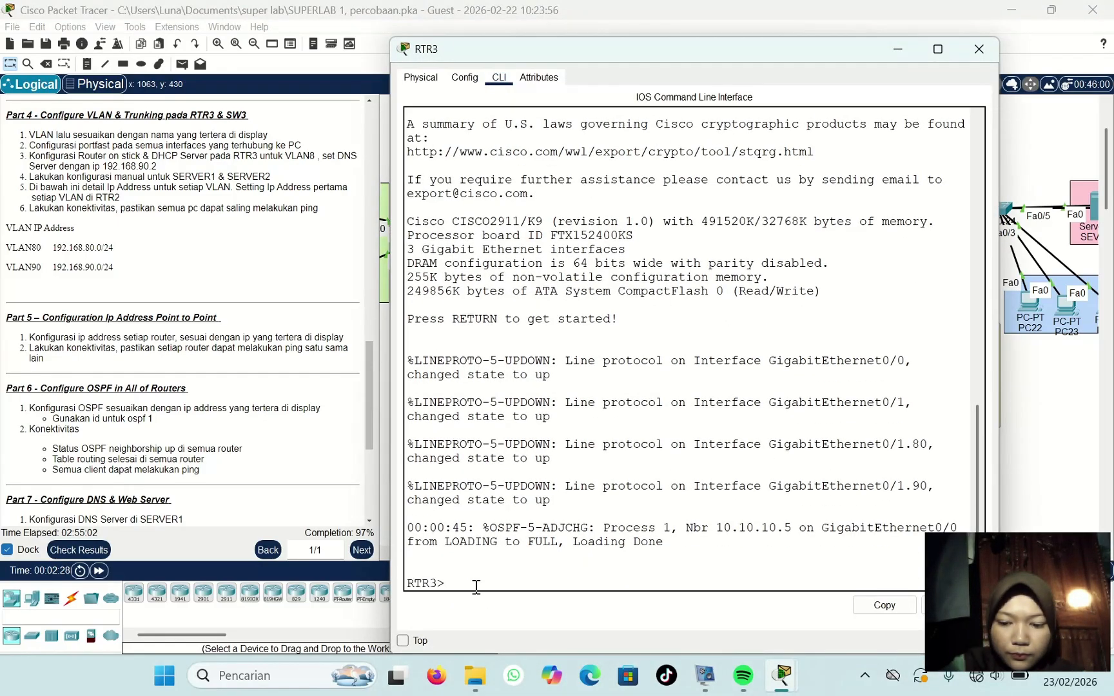
text(ena)
key(Return)
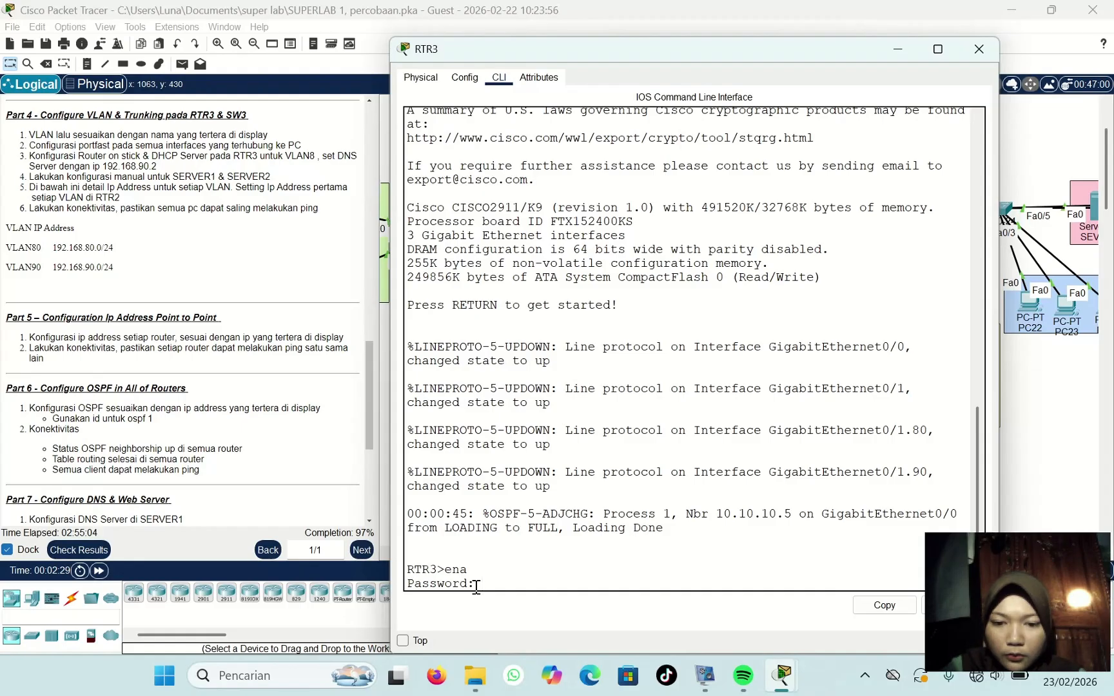
key(Return)
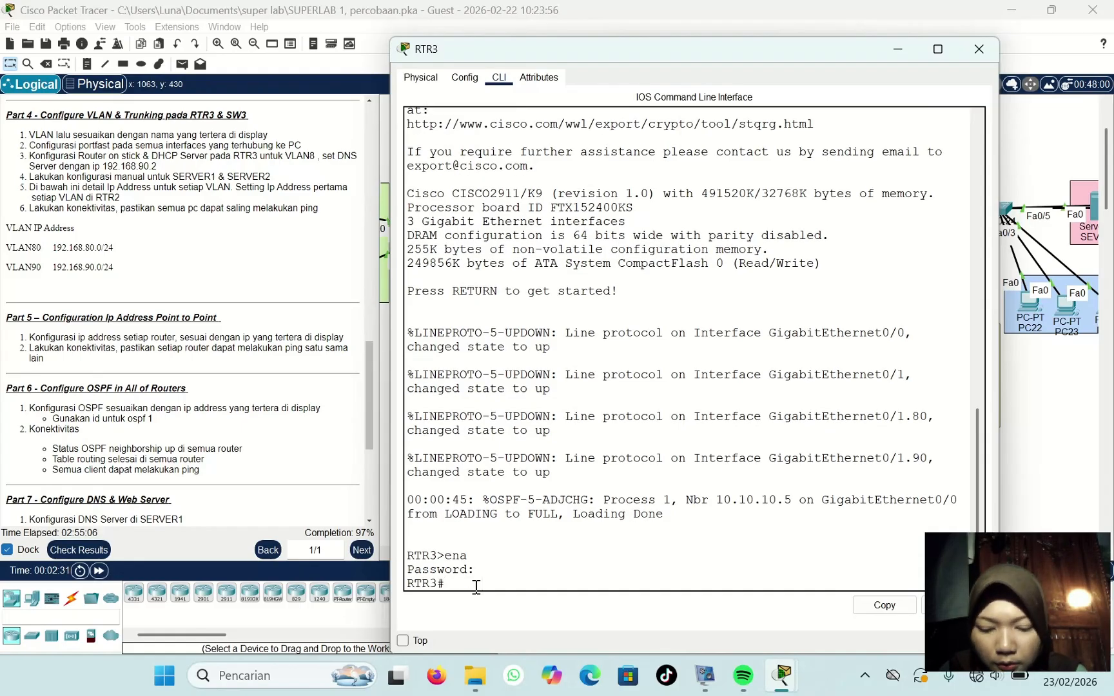
text(conf t)
key(Return)
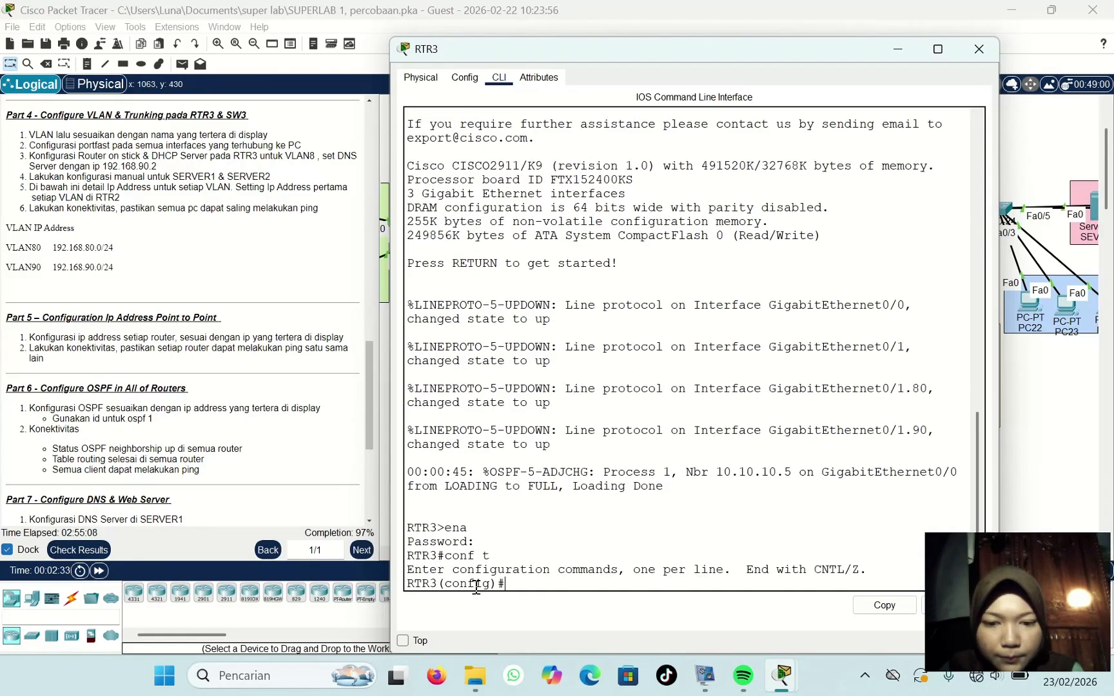
text(rou)
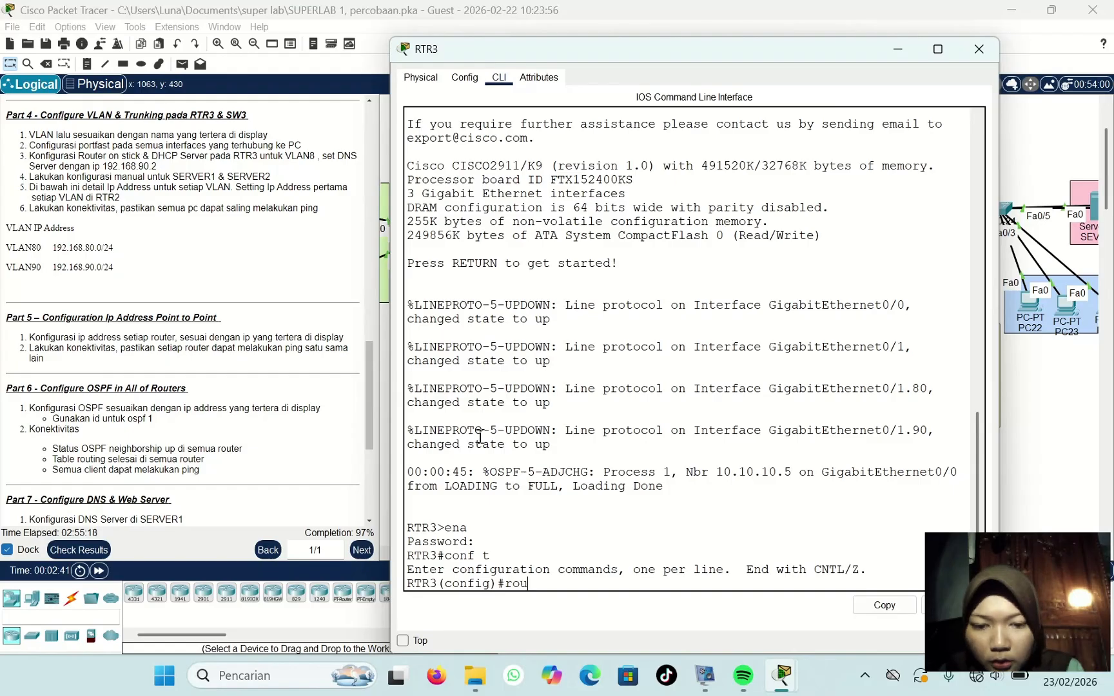
text(ter os)
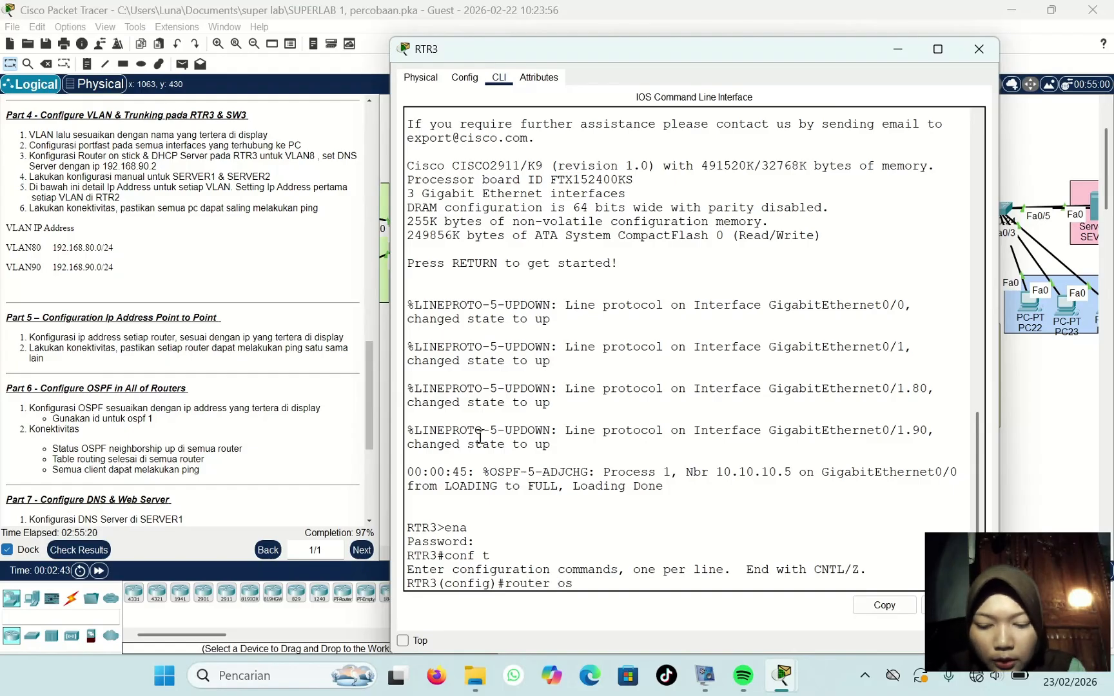
text(pf )
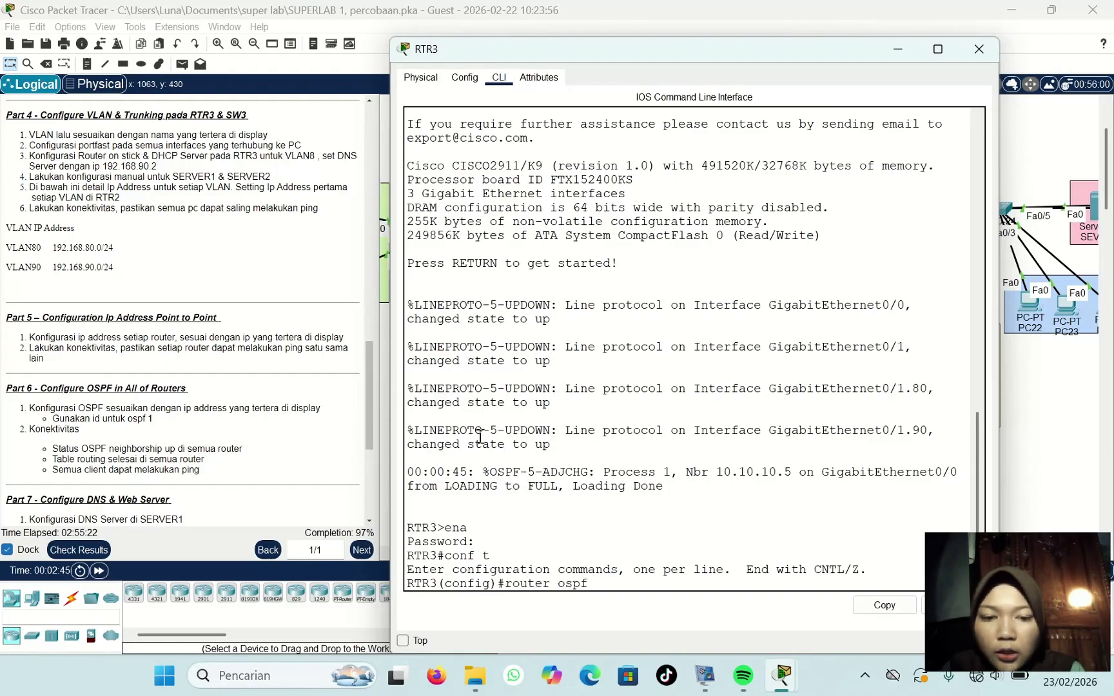
text(1)
key(Return)
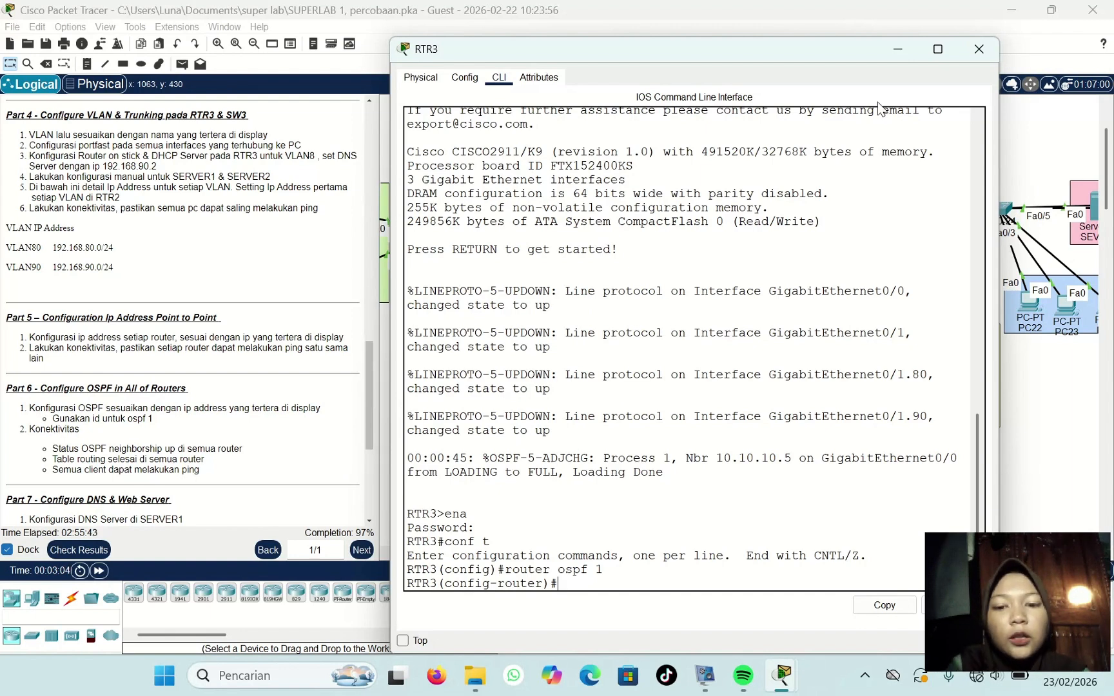
click(896, 50)
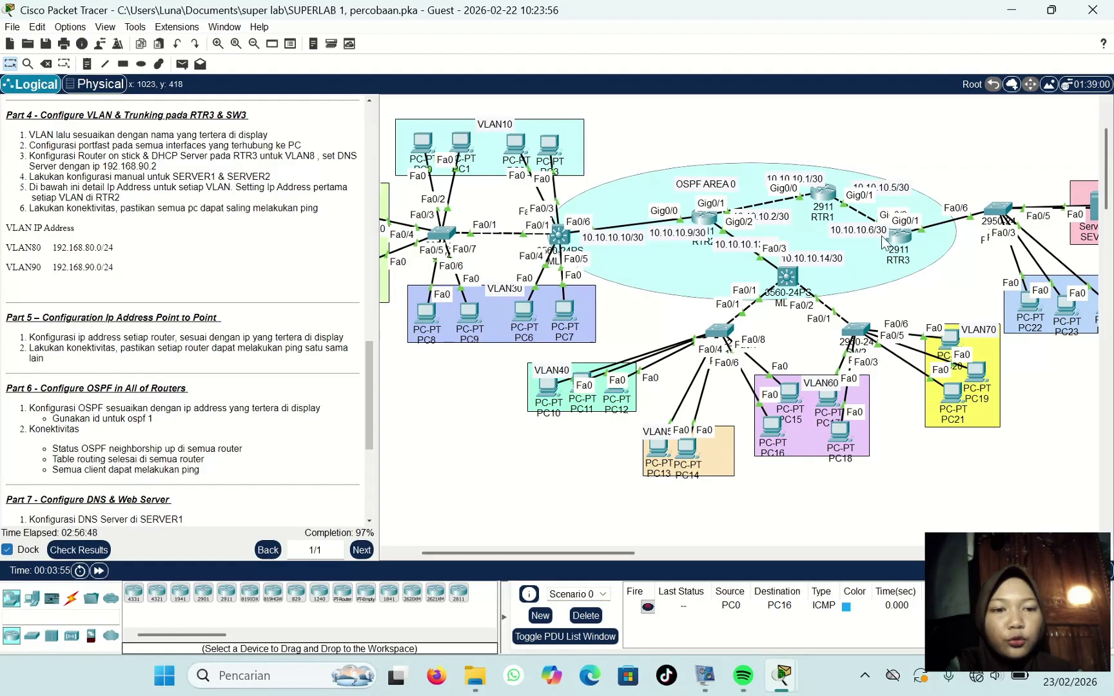
Step: Add network 10.10.10.4 0.0.0.3 to OSPF area 0 on RTR3
click(905, 238)
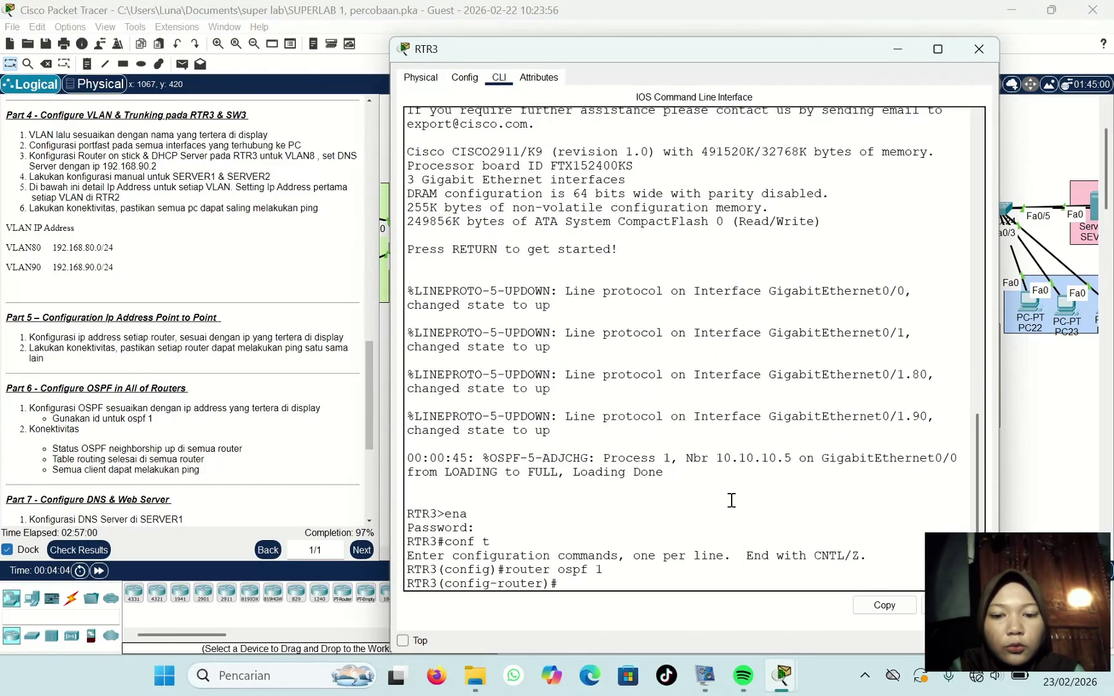
text(net)
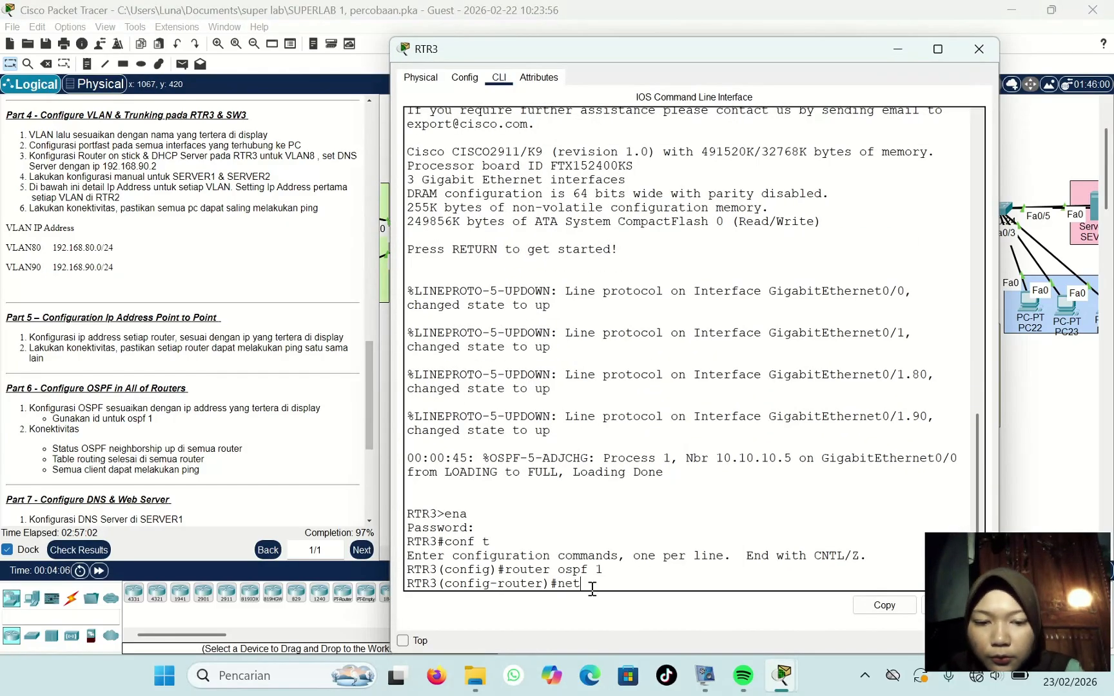
text( 10.1)
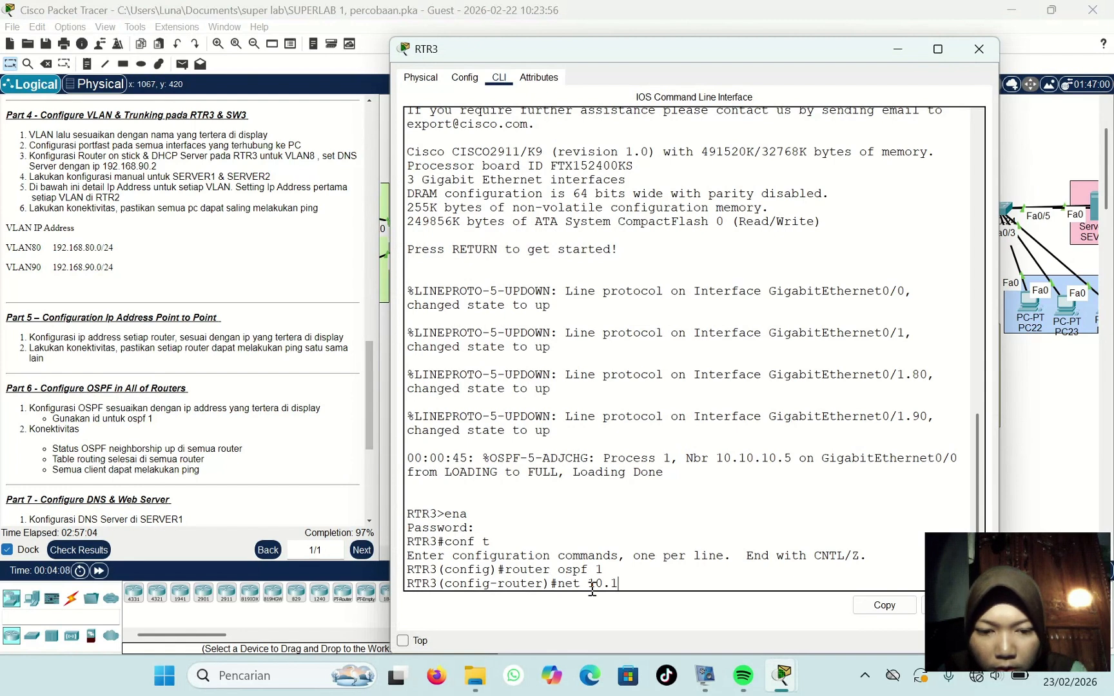
text(0)
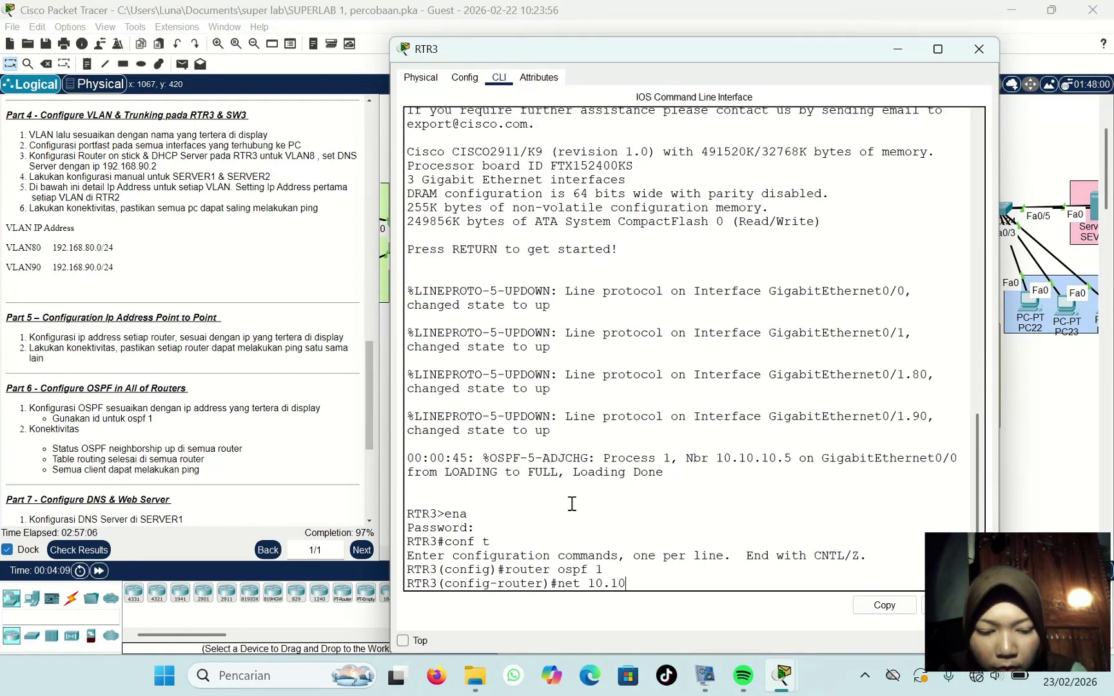
text(.10.4)
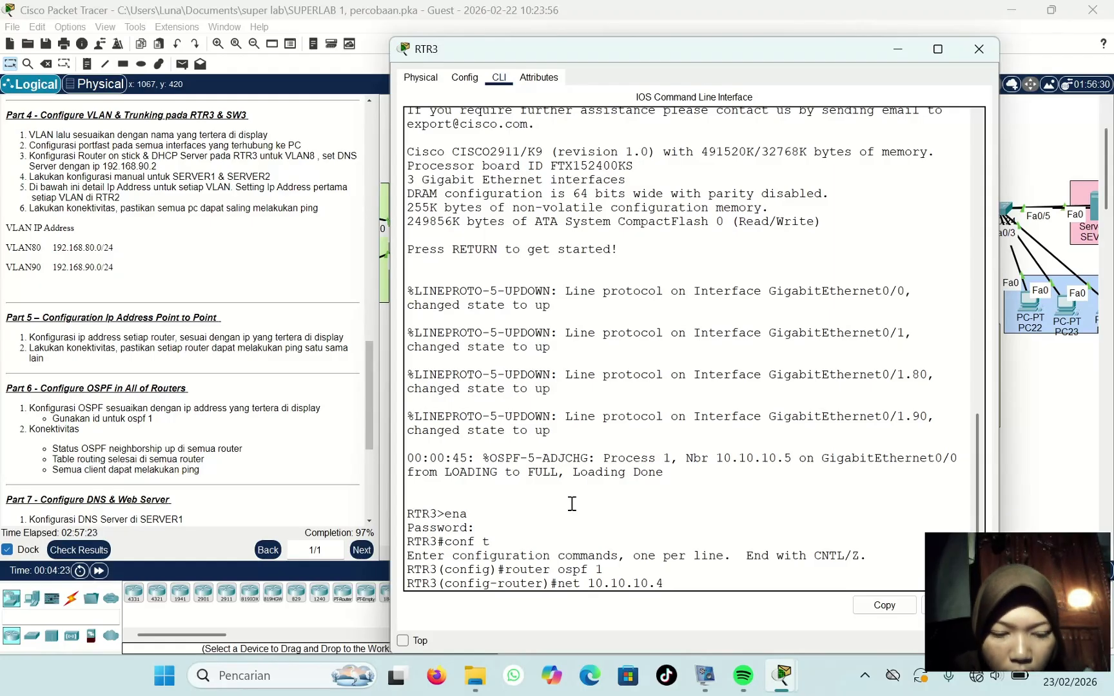
text(0.)
text(0.)
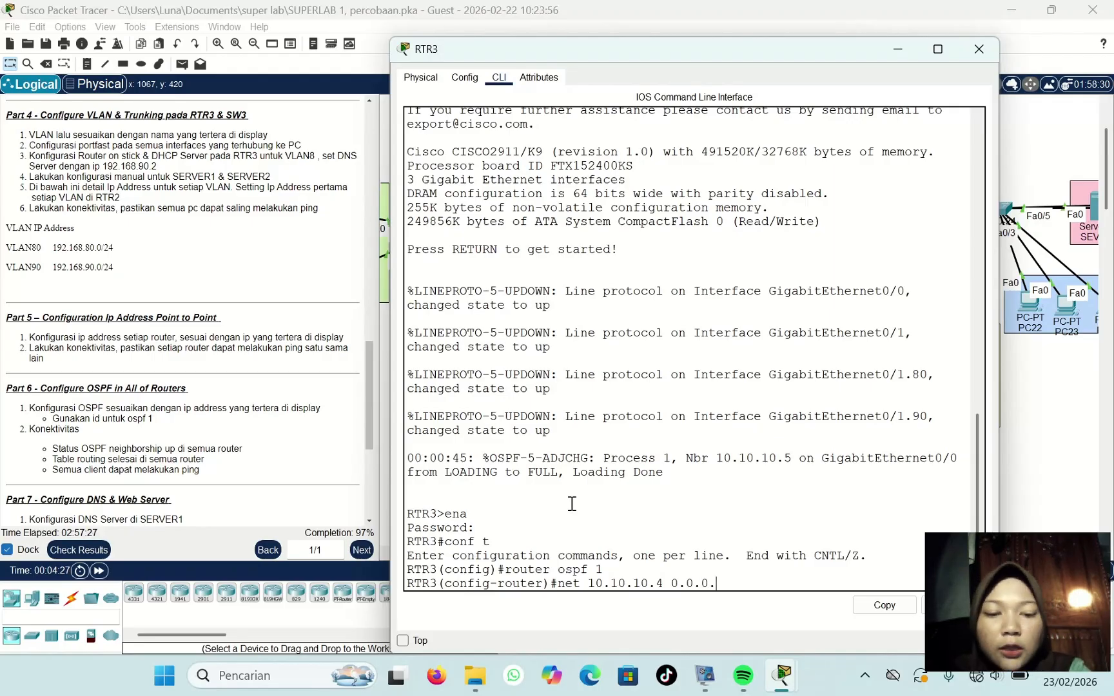
text(3)
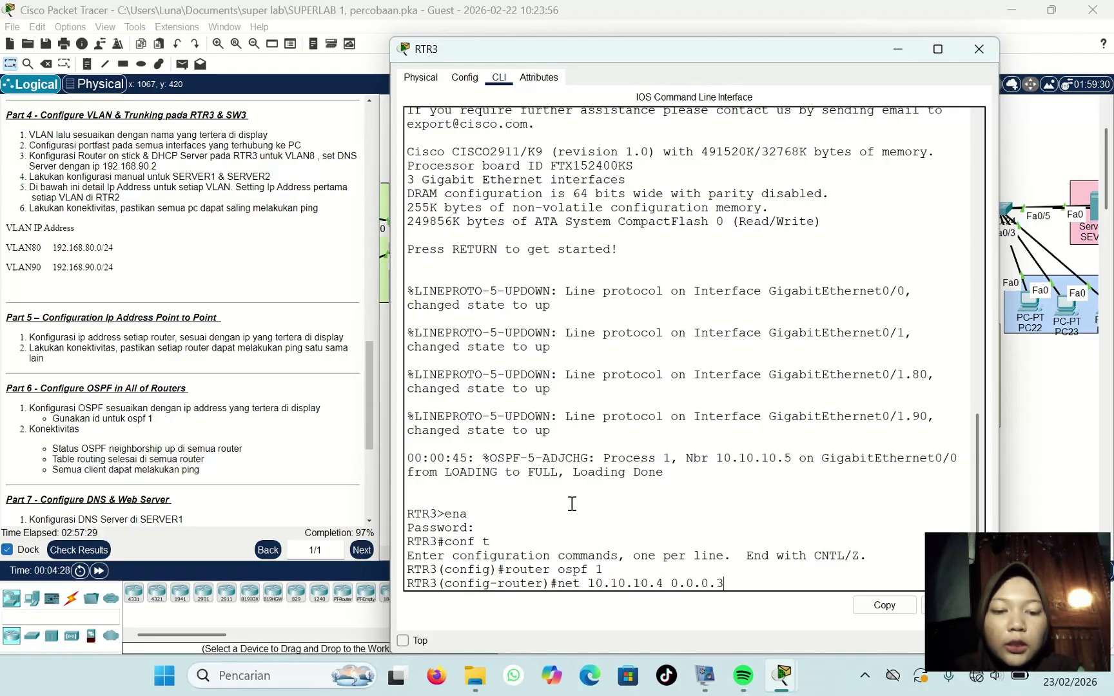
text( ar)
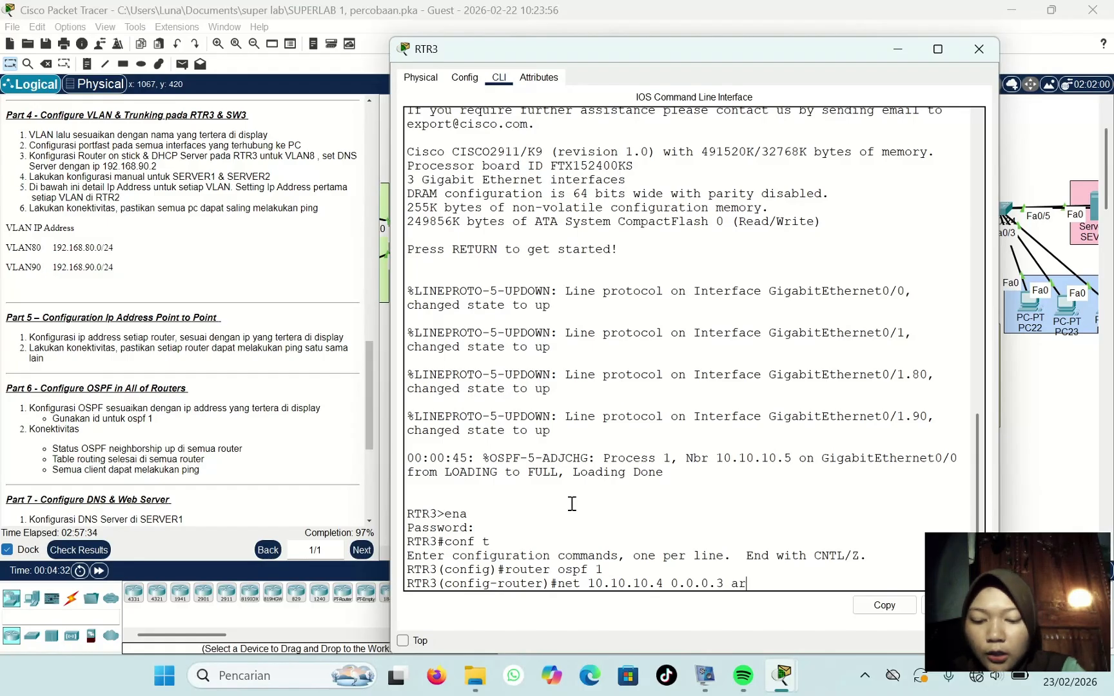
text(ea 0)
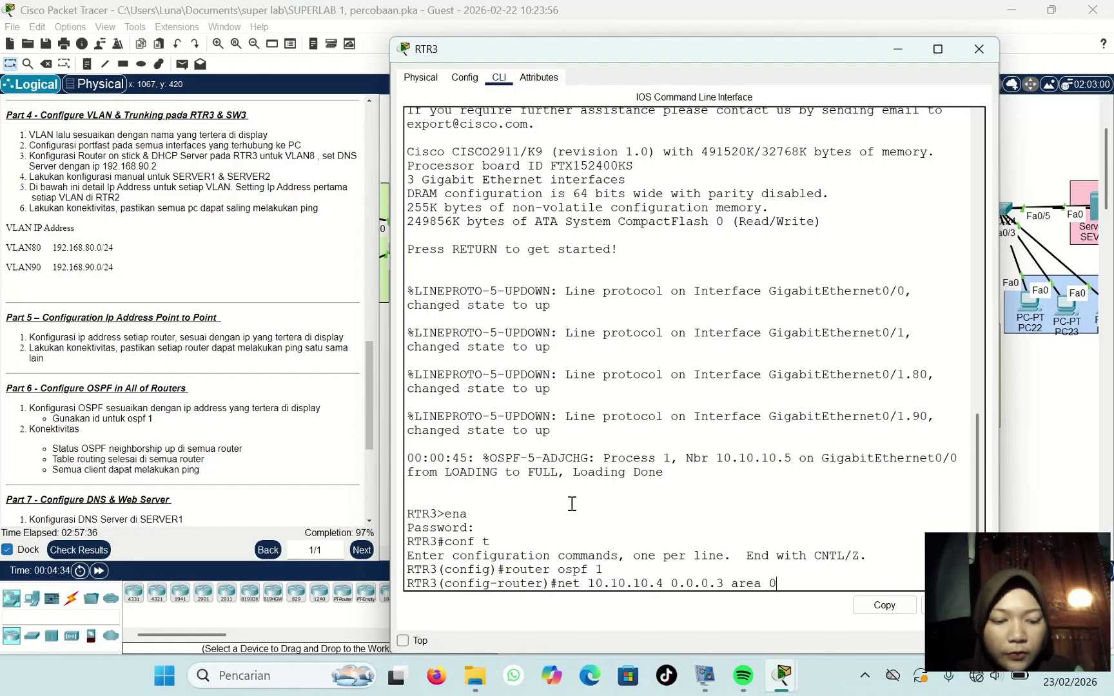
key(Return)
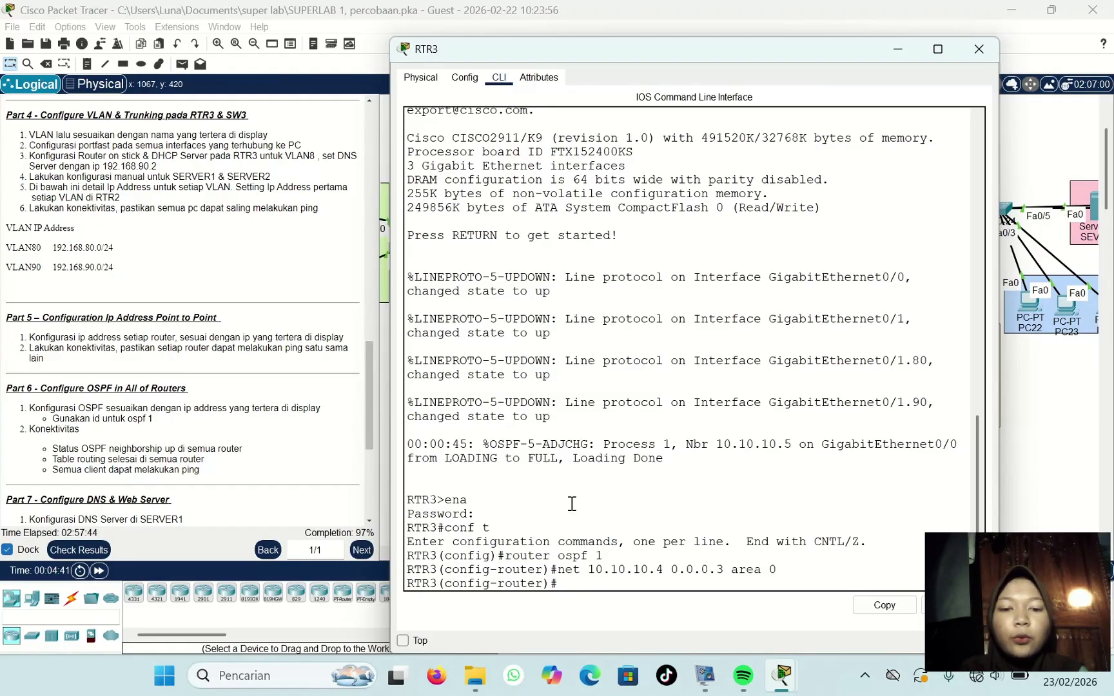
Step: Add 192.168.80.0 and 192.168.90.0 with wildcard 0.0.0.255 to area 0, then close RTR3
text(ne)
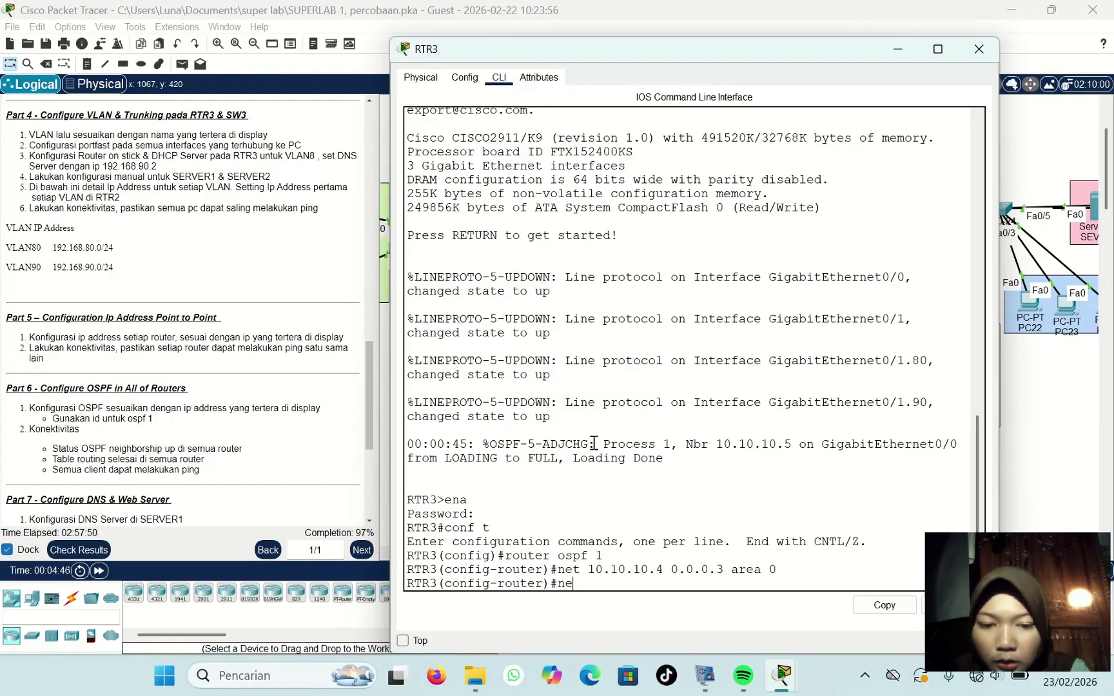
text(t 1)
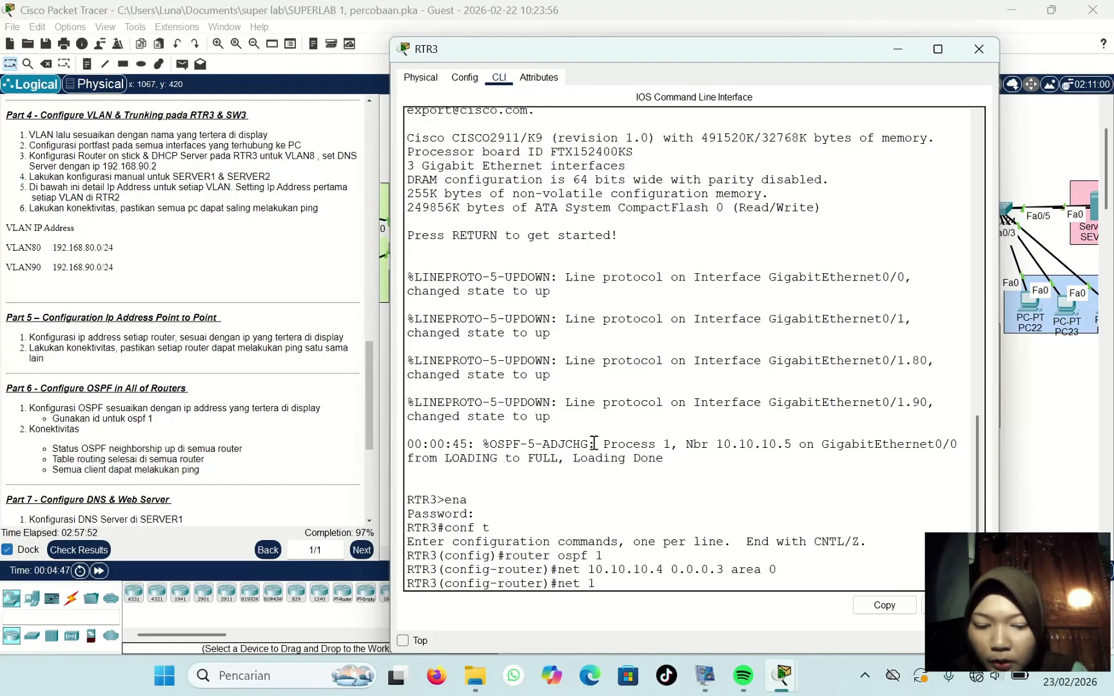
text(92.168)
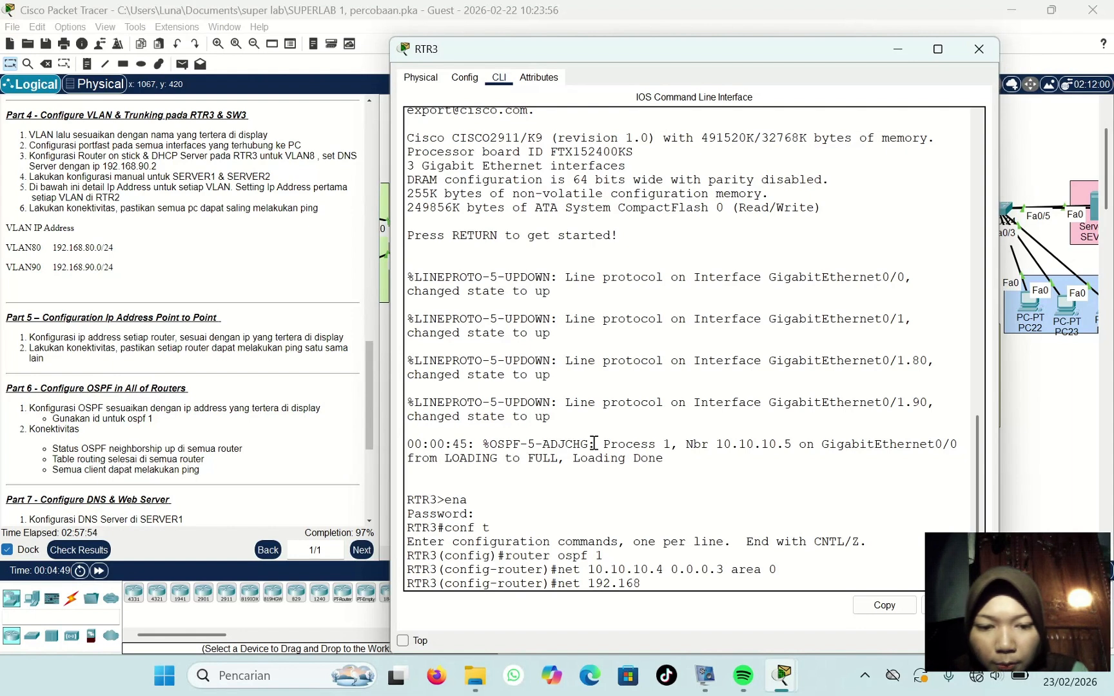
text(.8)
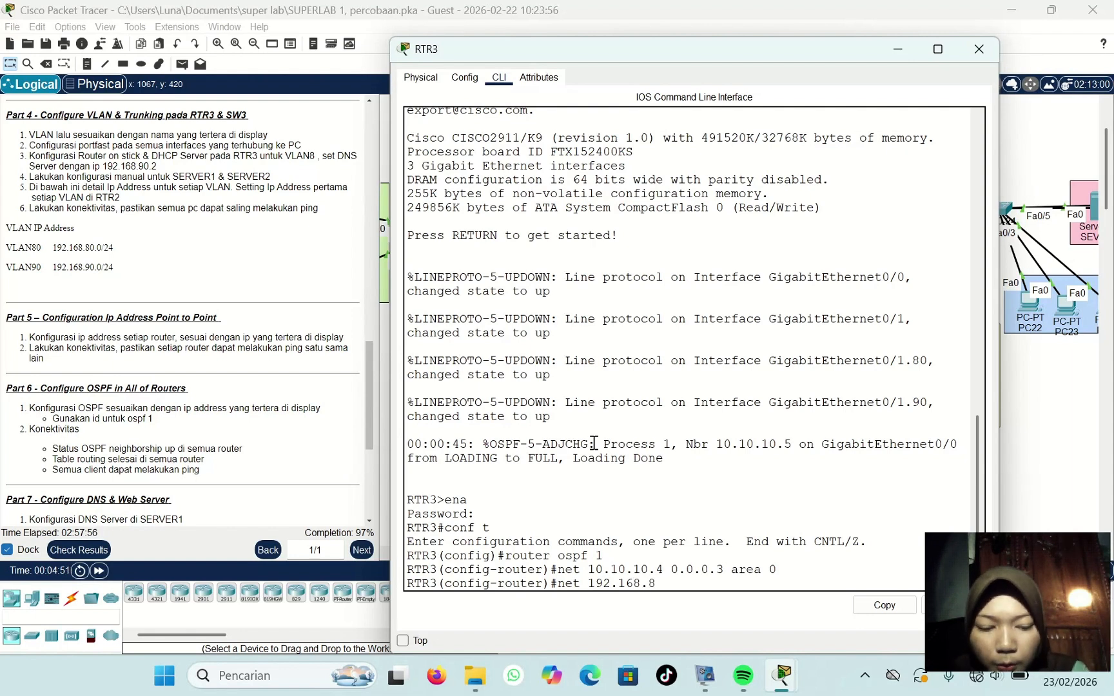
text(0.0 0.)
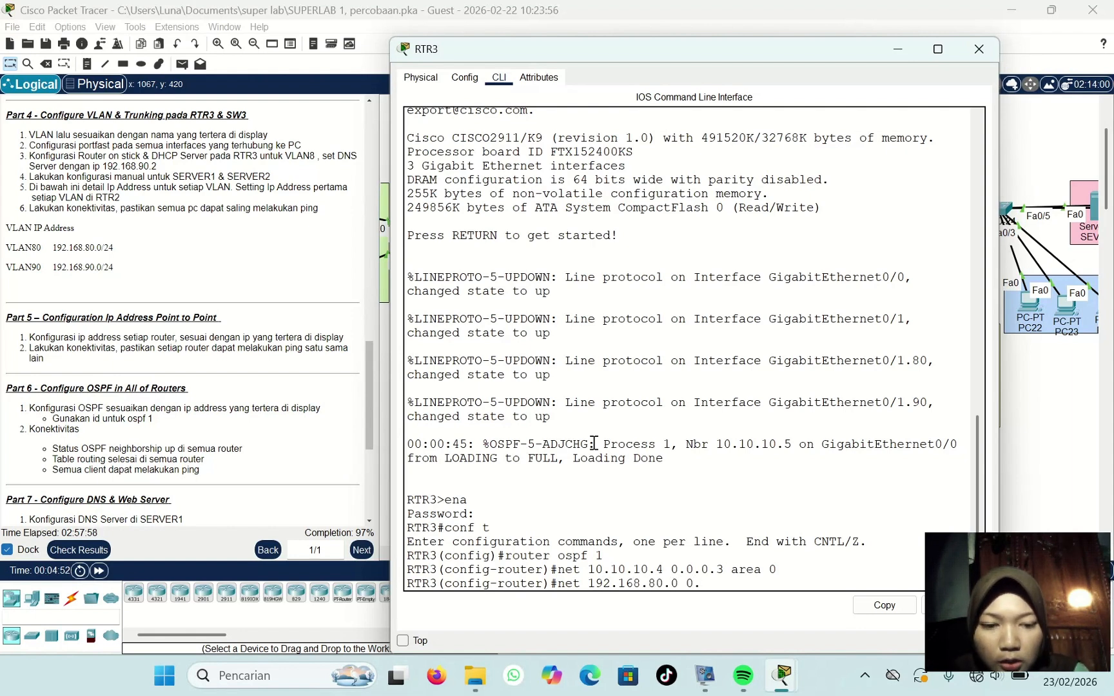
text(0.0.25)
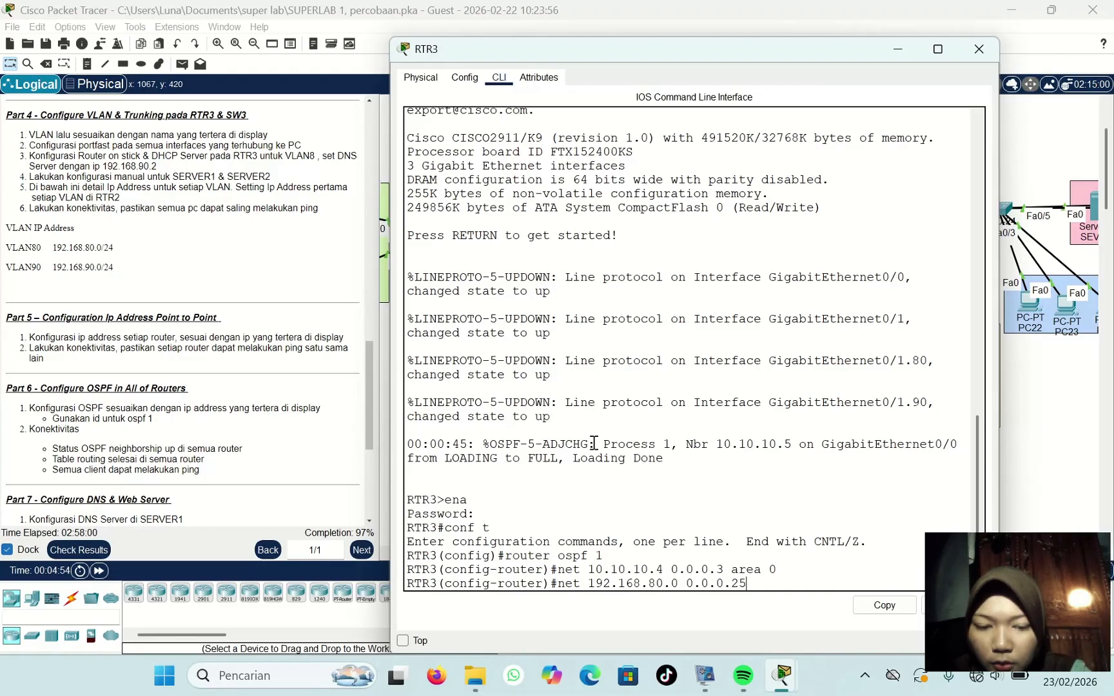
text(5 areqa)
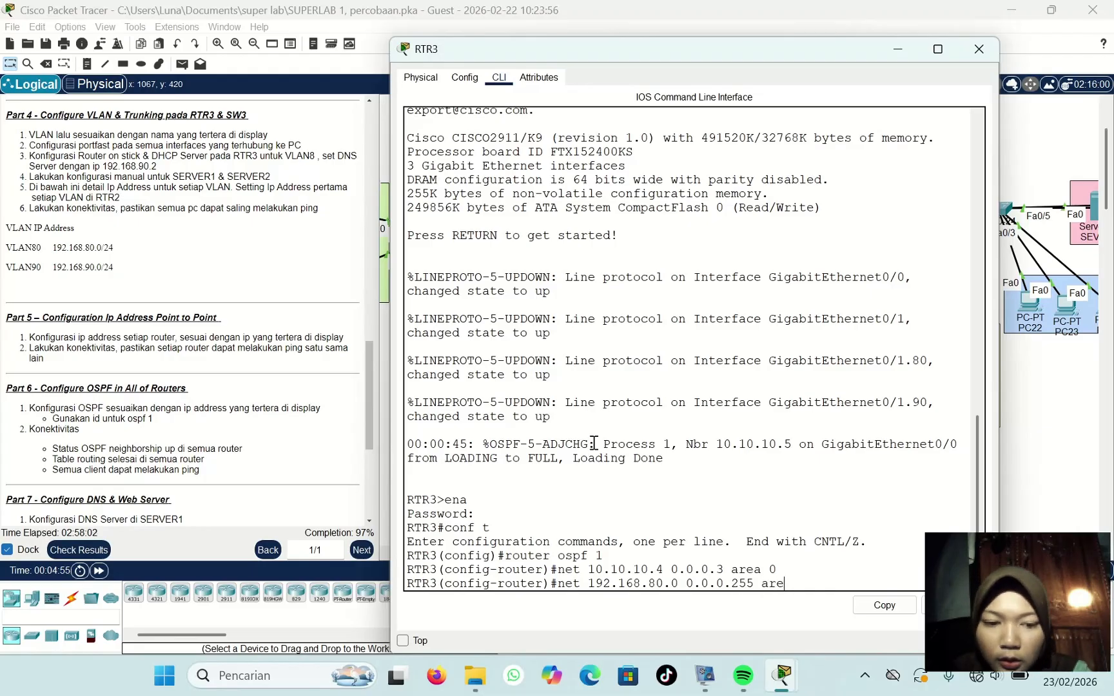
key(BackSpace)
key(BackSpace)
text(q)
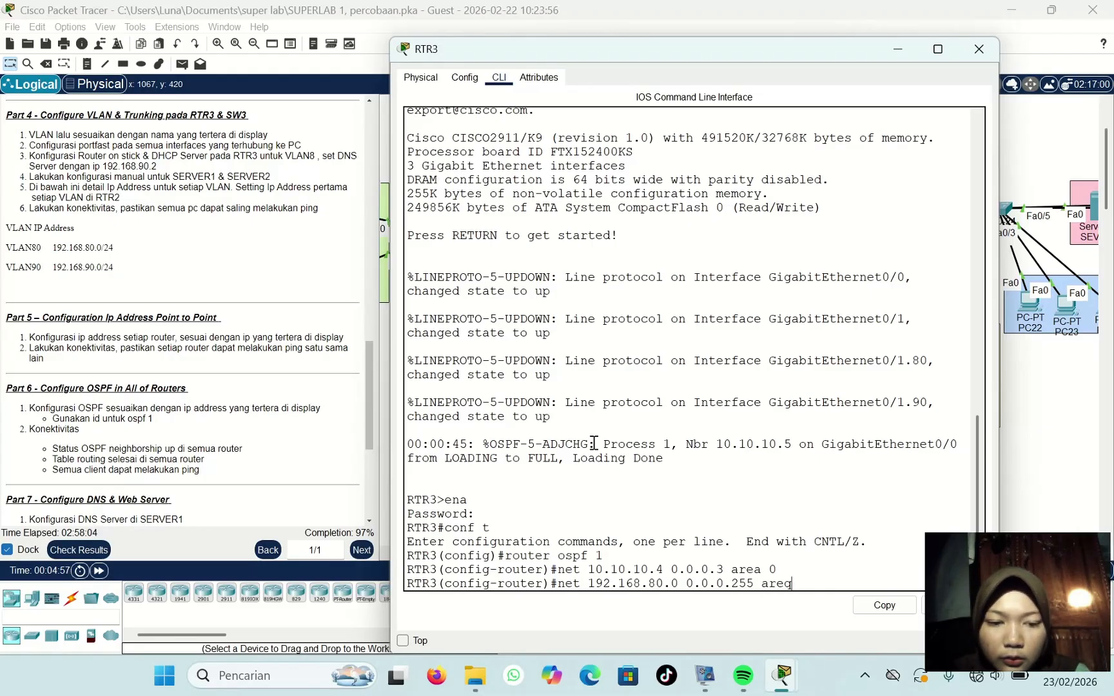
key(BackSpace)
text(a 0)
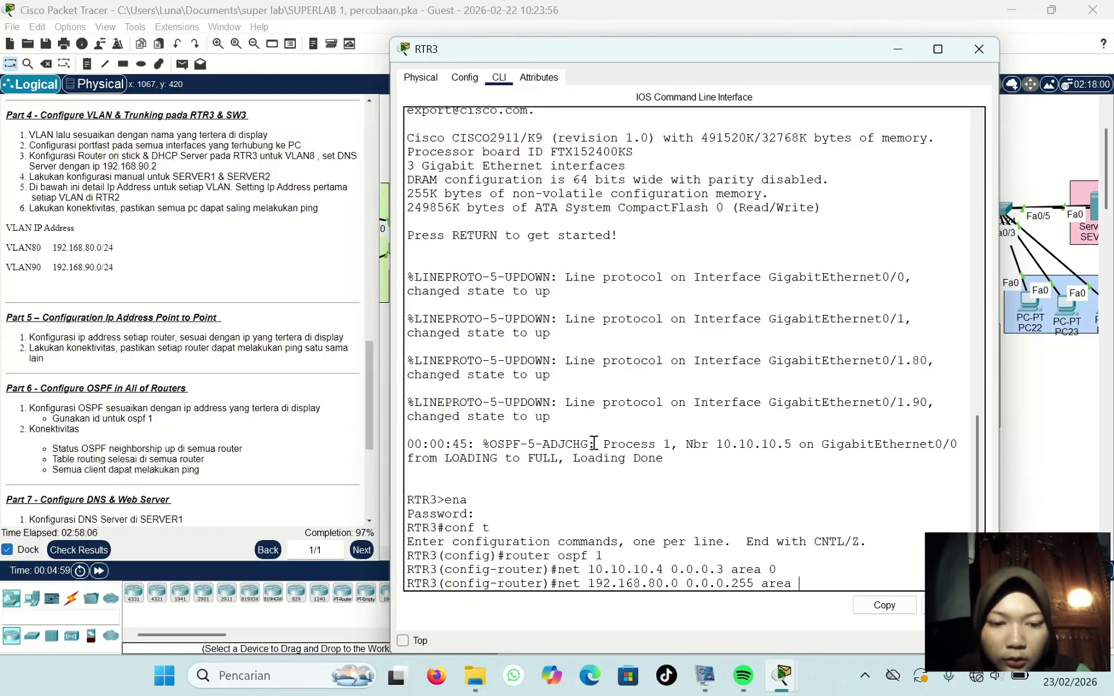
key(Return)
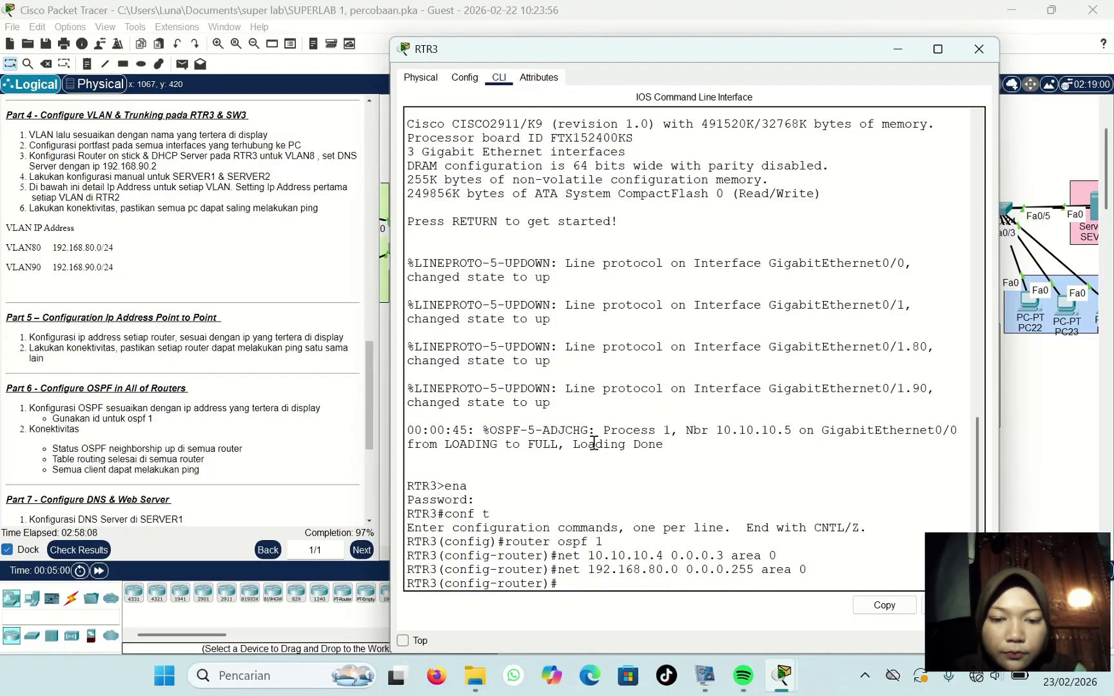
key(Up)
key(Left)
key(Left)
key(Left)
key(Left)
key(Left)
key(Left)
key(Left)
key(Left)
key(Left)
key(Left)
key(Left)
key(Left)
key(Left)
key(Left)
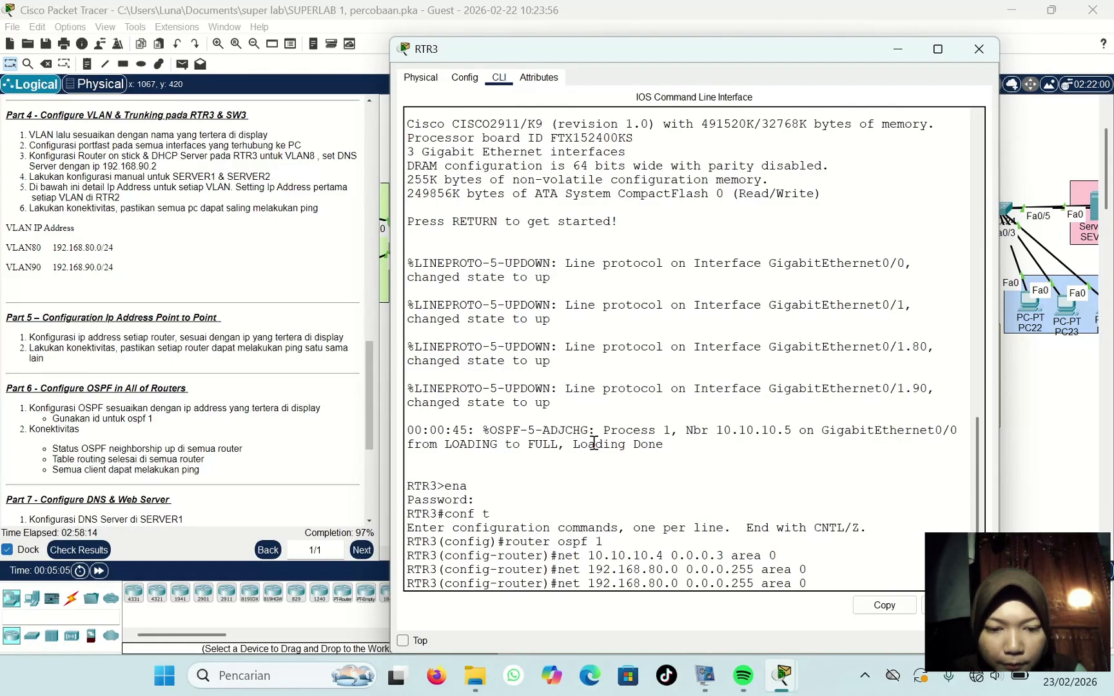
key(Left)
key(Left)
key(Left)
key(Left)
key(Left)
key(Left)
key(Left)
key(BackSpace)
key(BackSpace)
text(9)
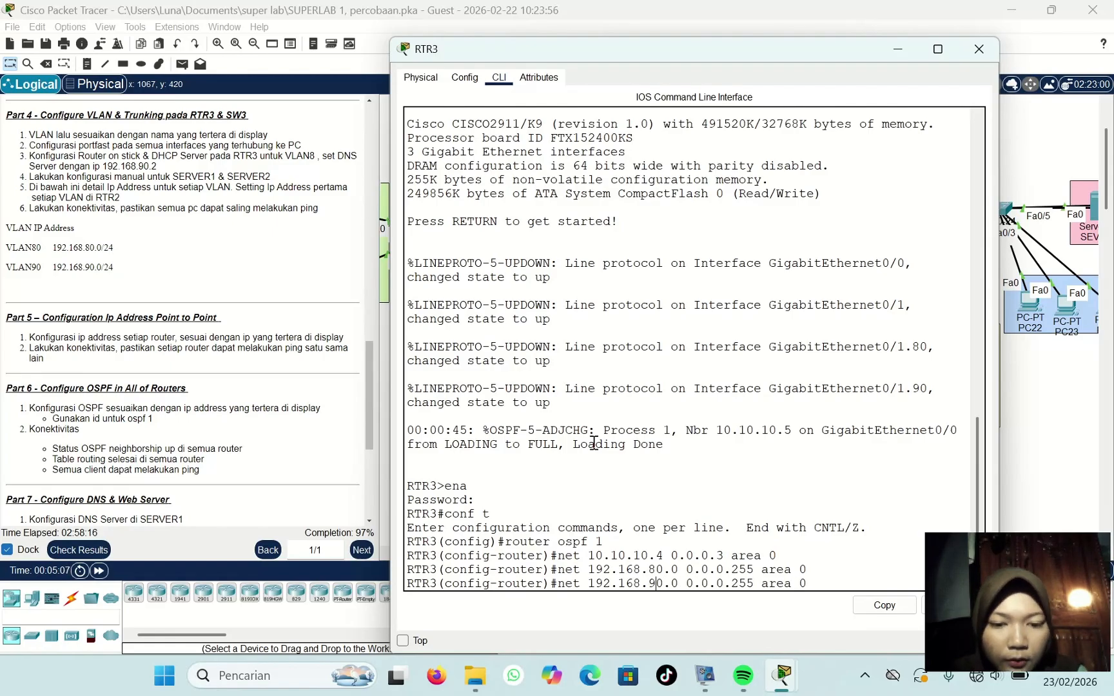
key(Return)
click(978, 49)
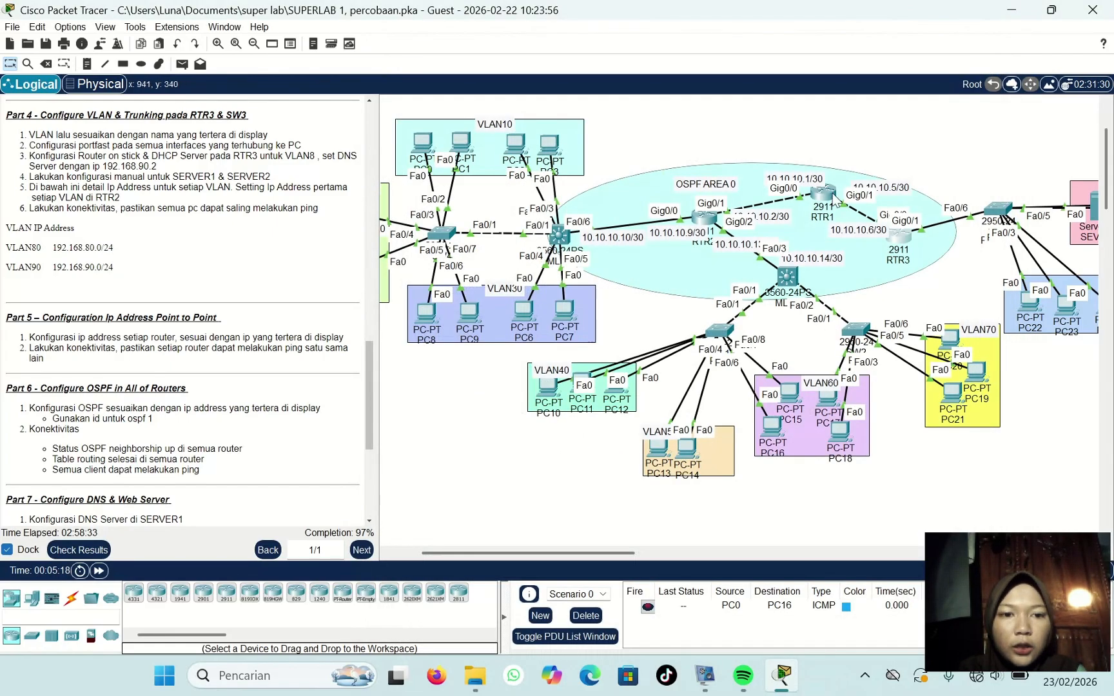
Step: On RTR1, enter privileged and global configuration mode and start OSPF process 1
click(827, 197)
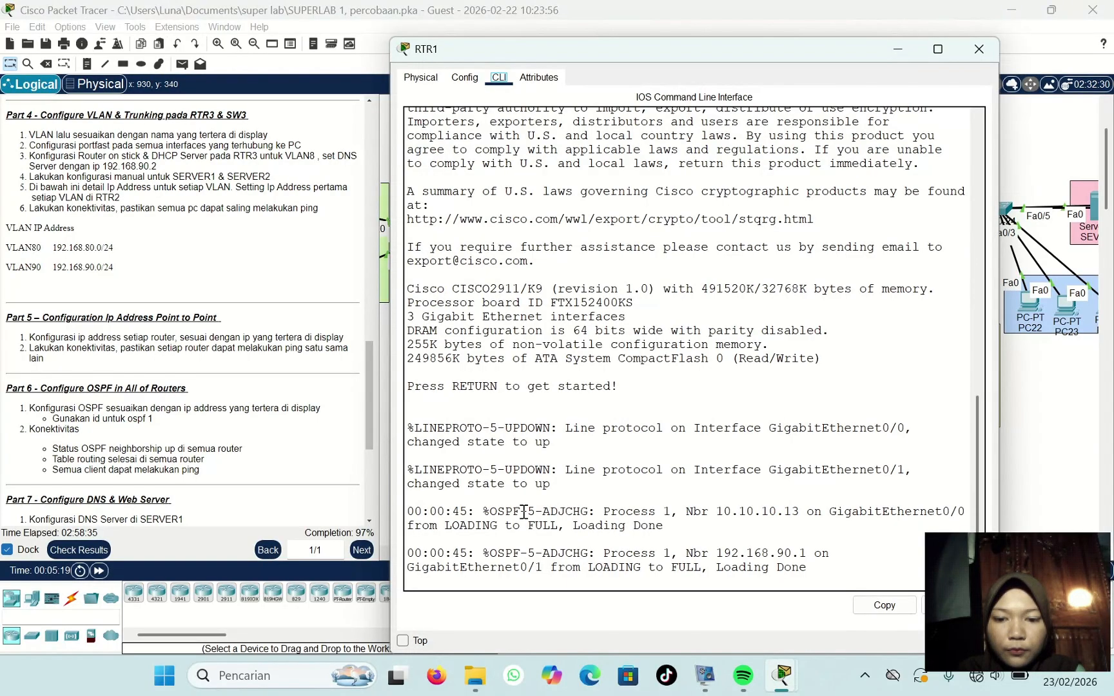
click(451, 590)
key(Return)
text(en)
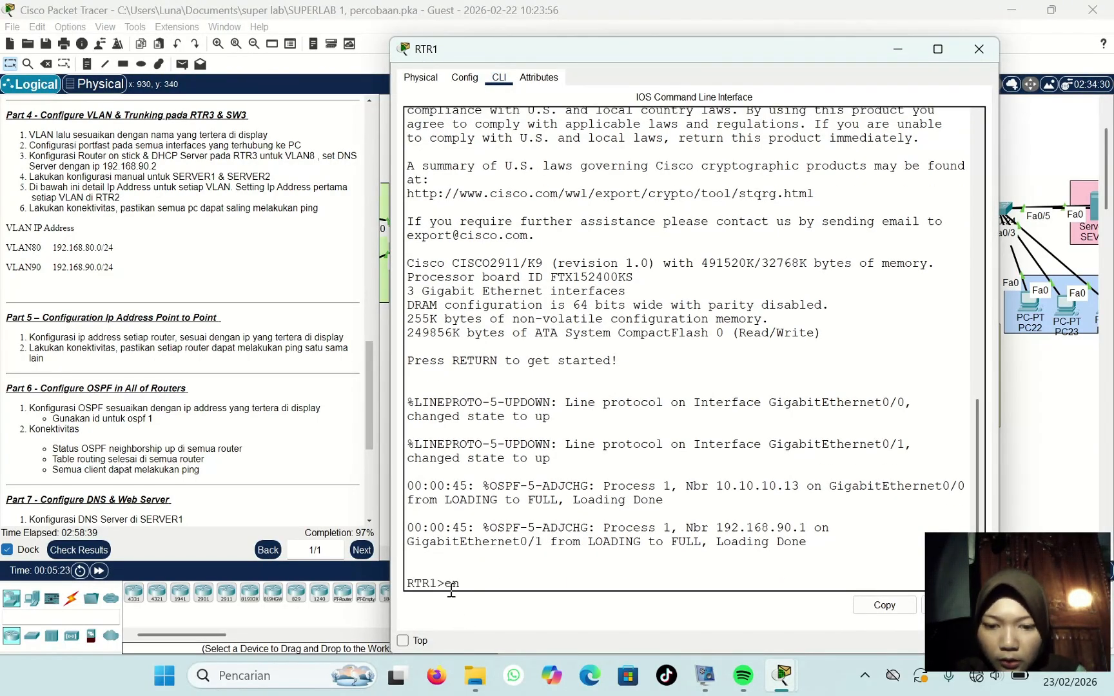
text(a)
key(Return)
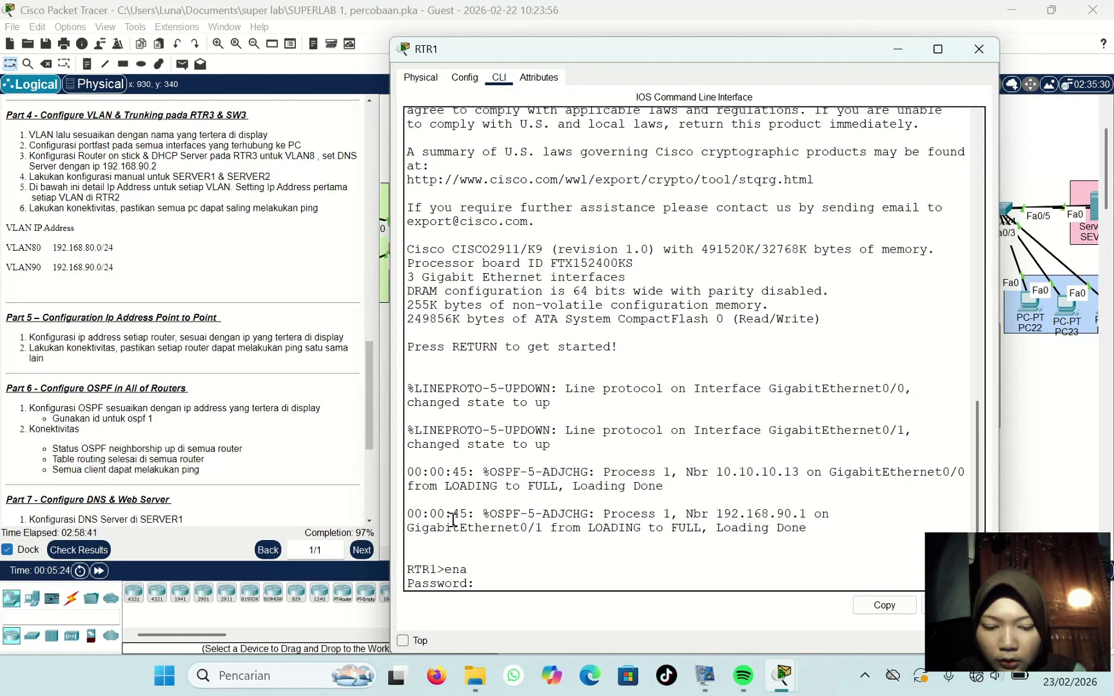
key(Return)
text(con)
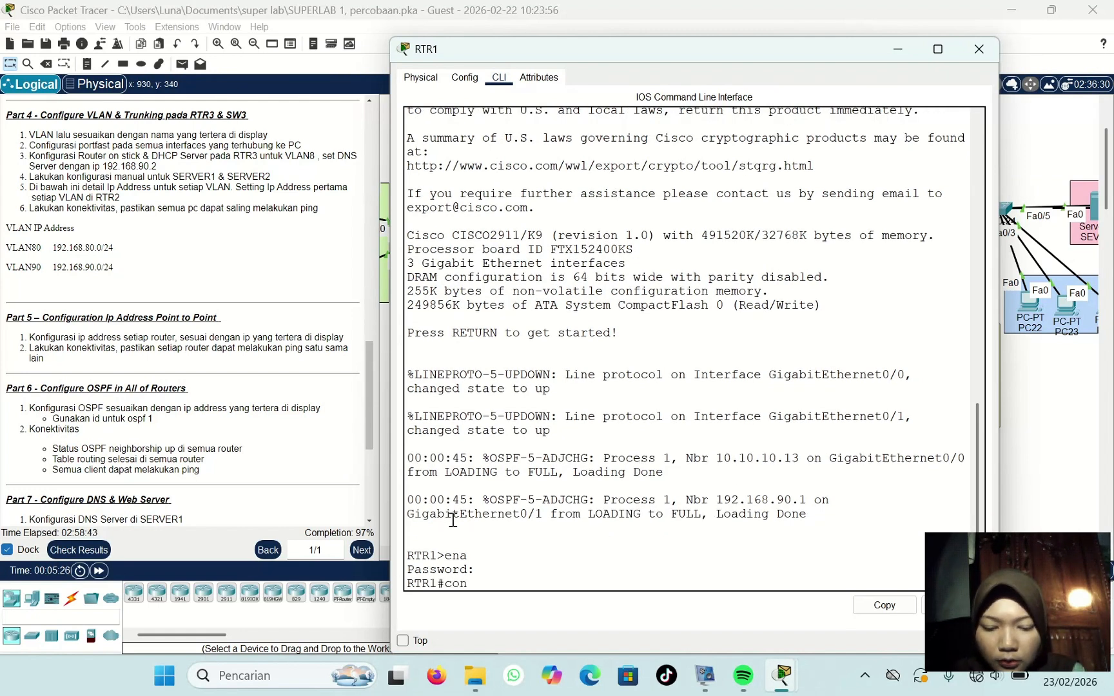
text(f t)
key(Return)
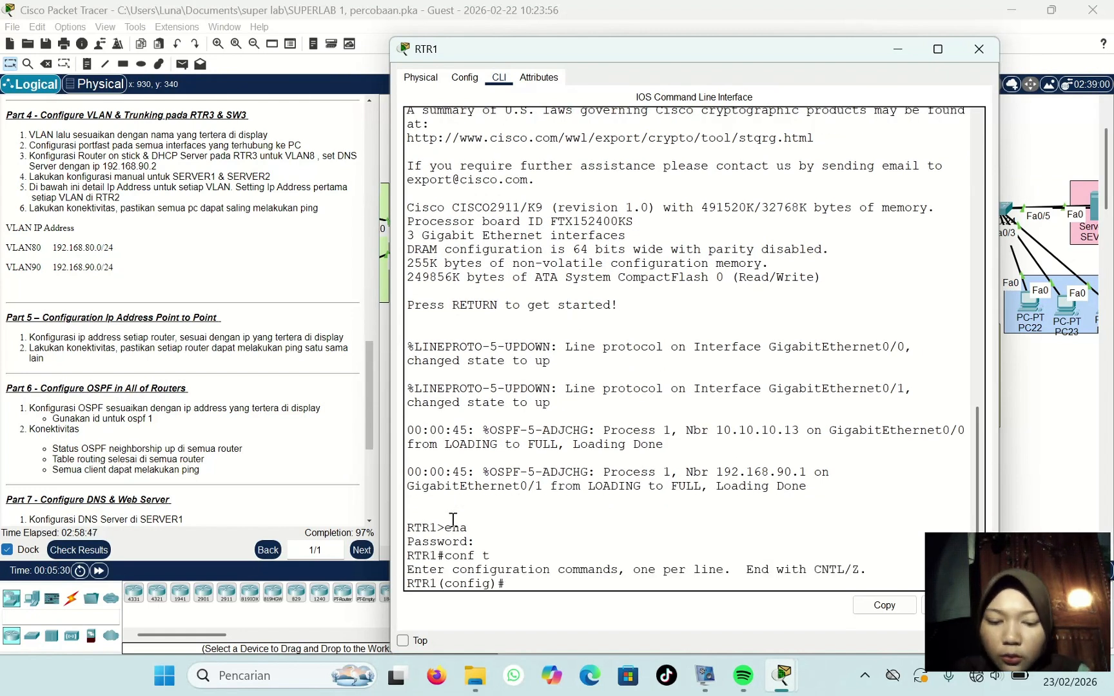
text(router)
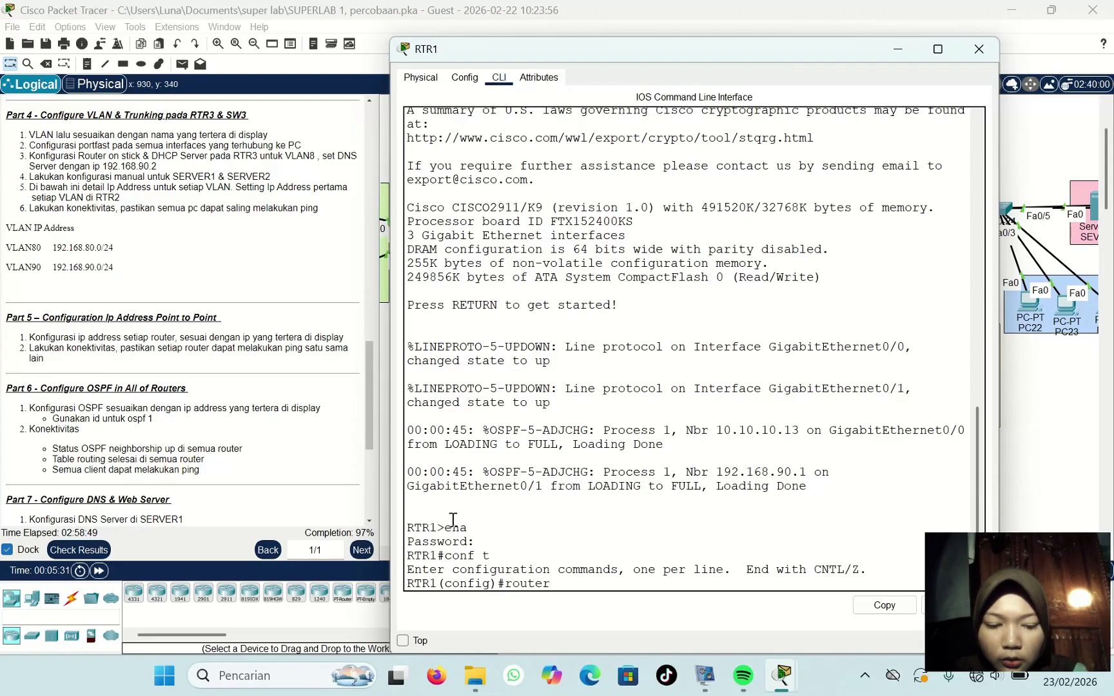
text( ospf 1)
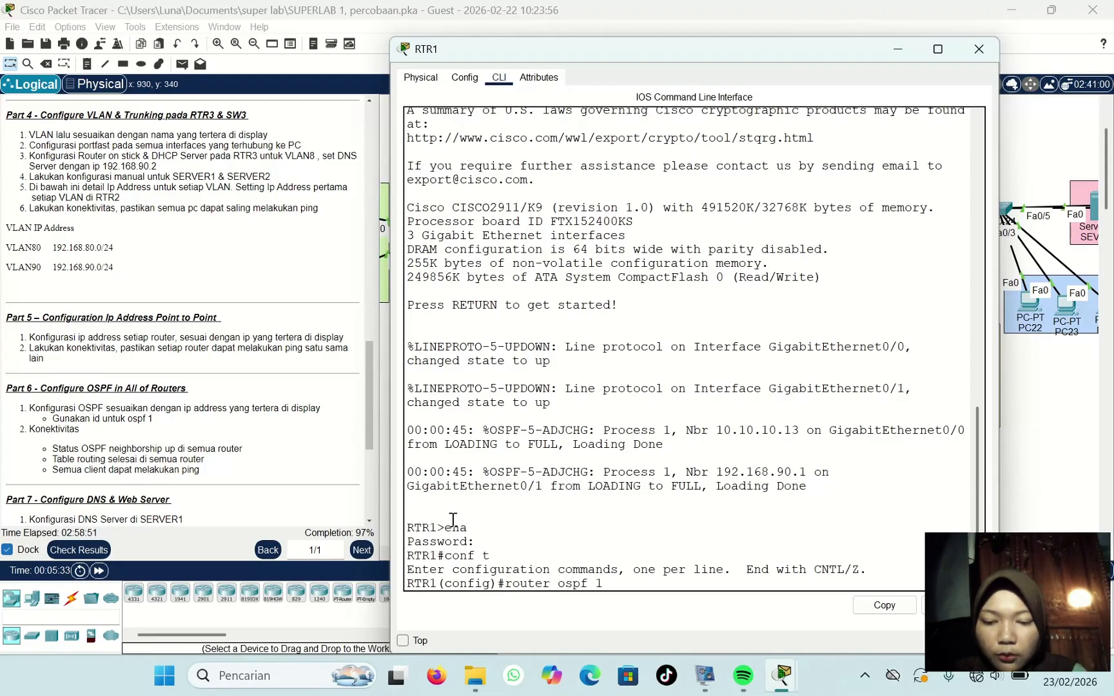
key(Return)
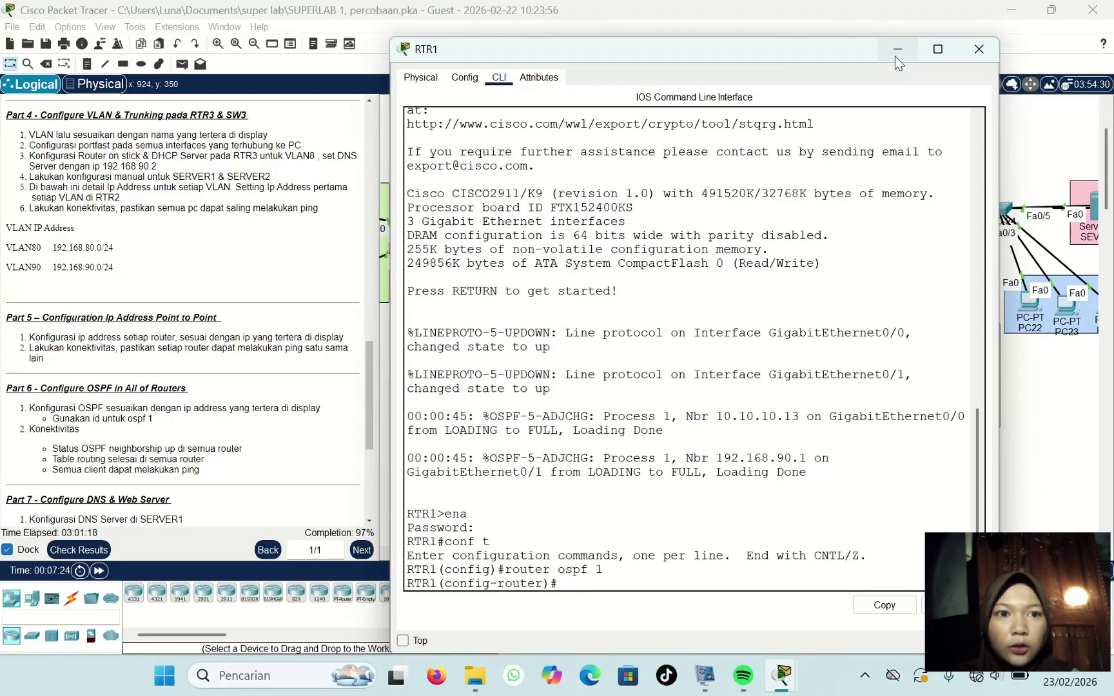
Step: Advertise 10.10.10.4 0.0.0.3 and 10.10.10.0 0.0.0.3 in area 0 on RTR1
click(894, 56)
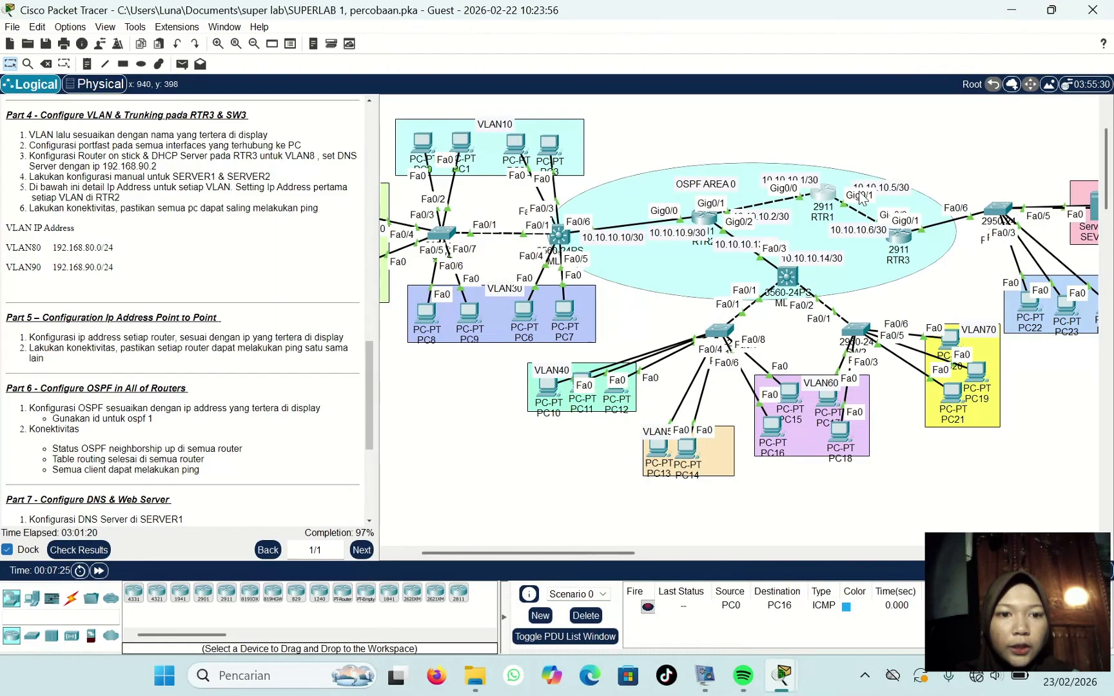
click(823, 194)
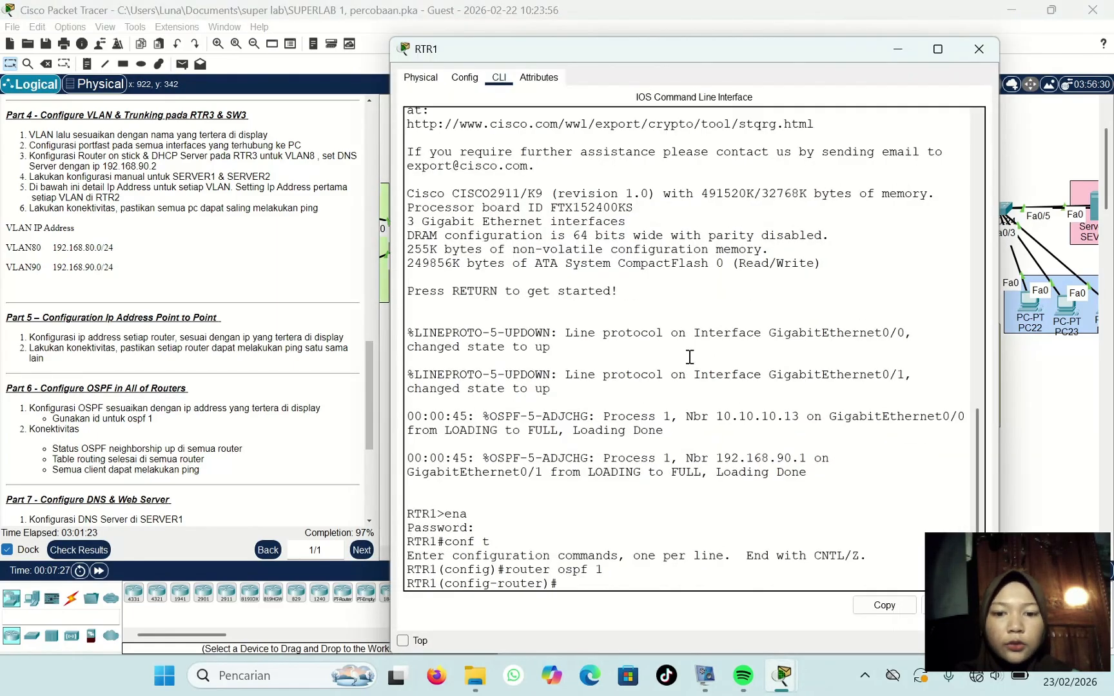
text(net)
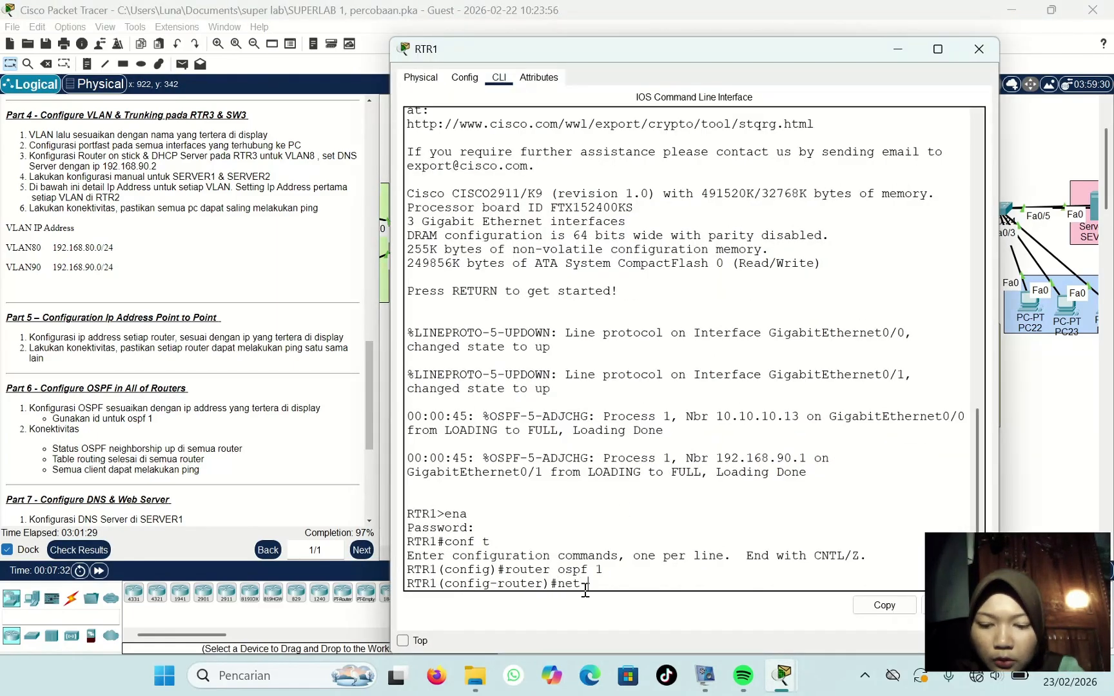
text( 10.10.10.4)
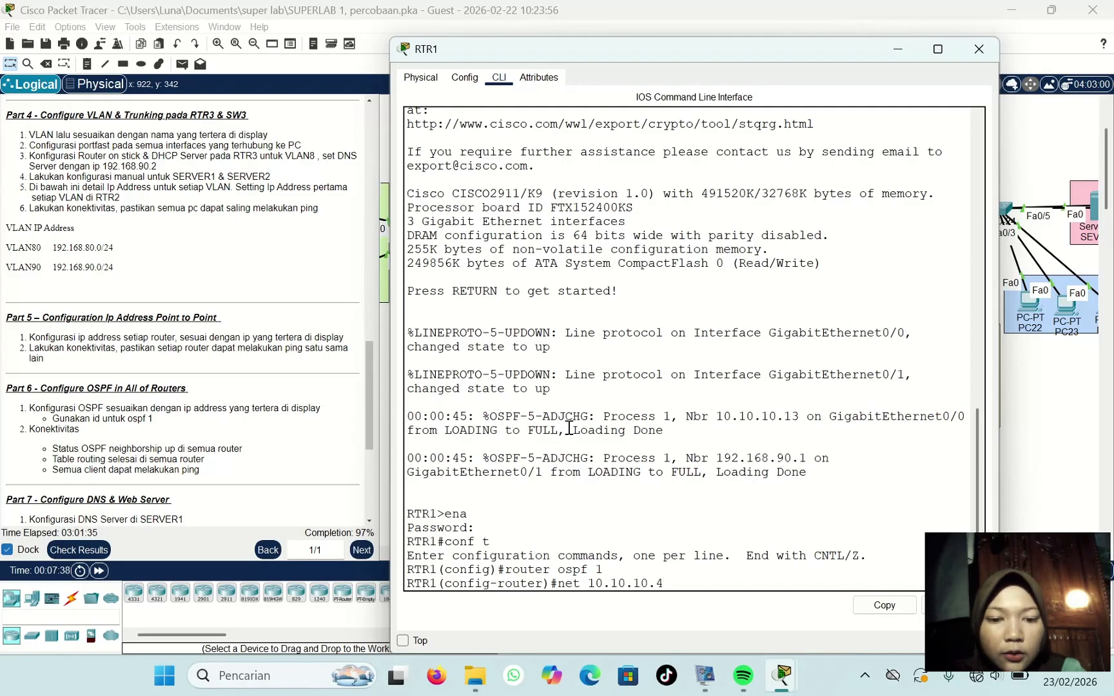
text( 0)
key(BackSpace)
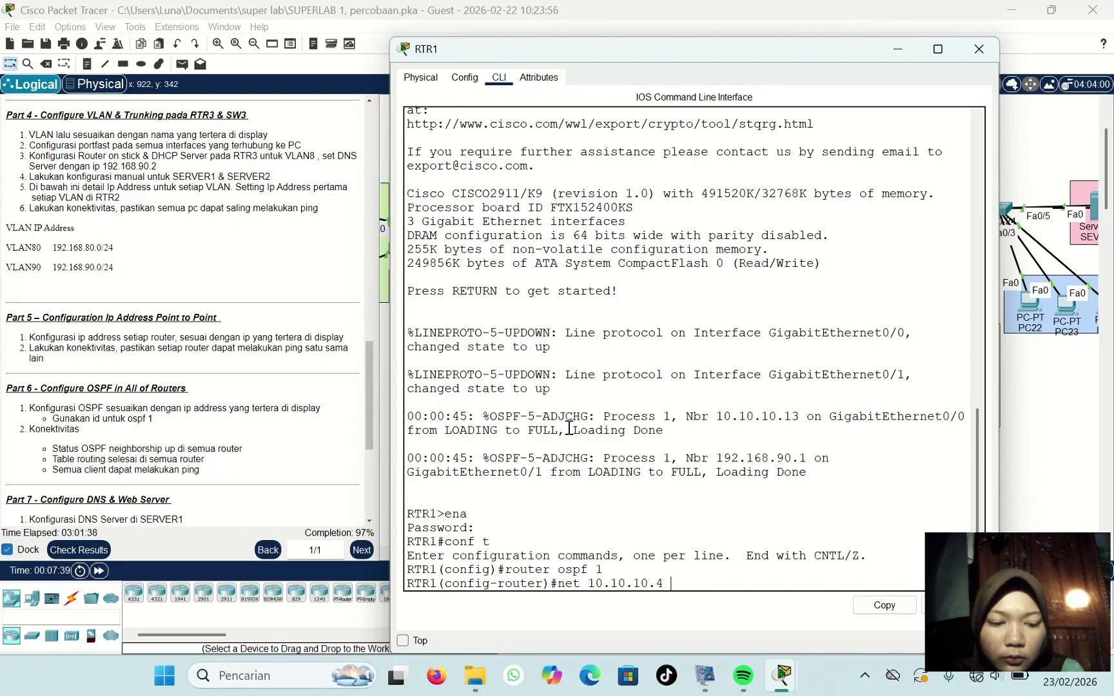
text(0.0.0)
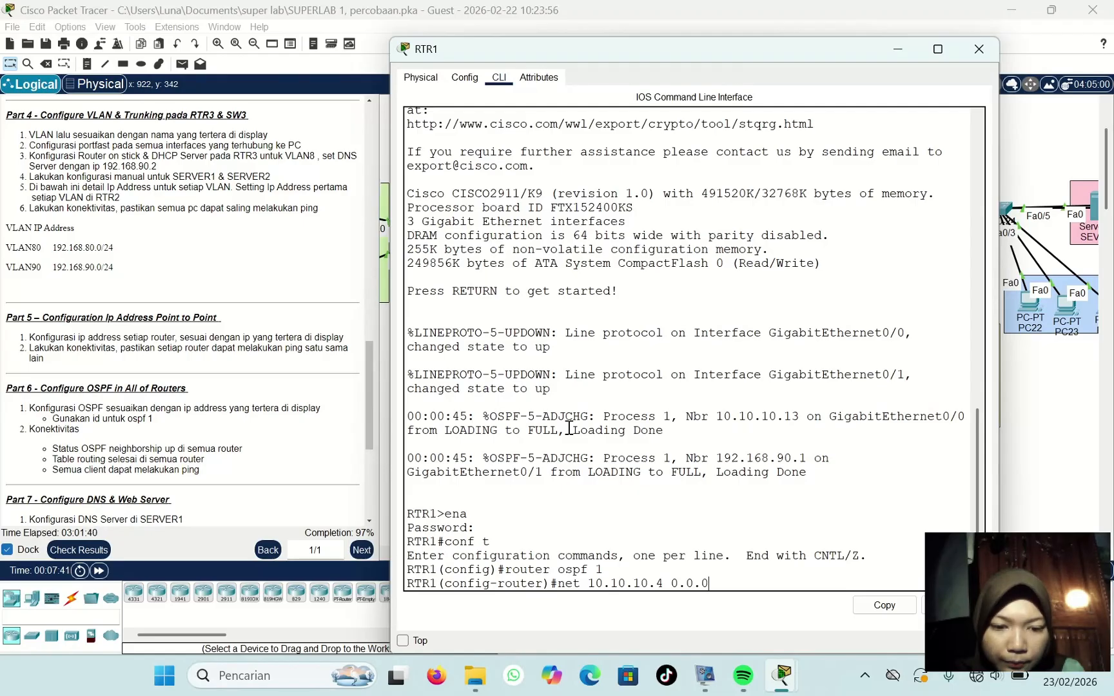
text(.3 )
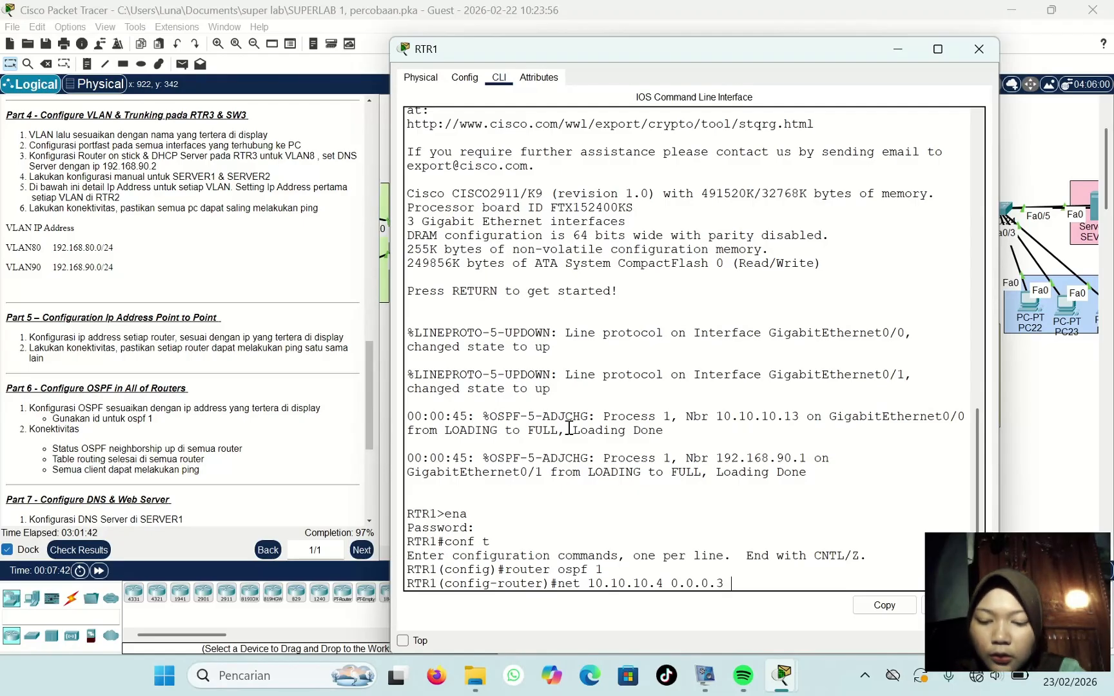
text(ar)
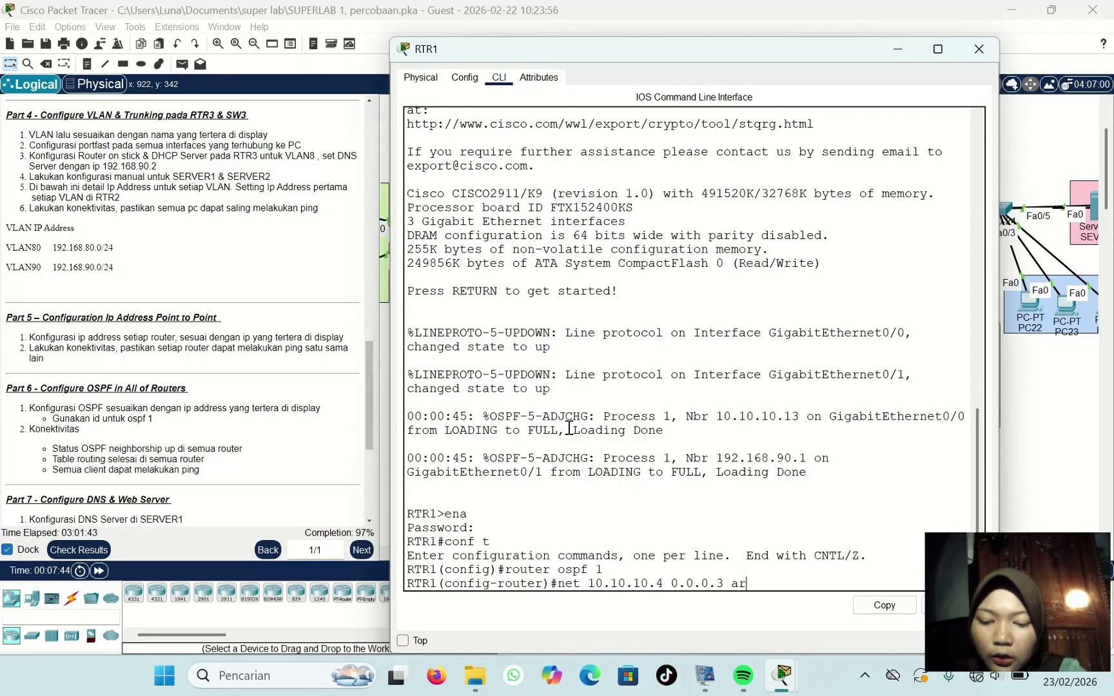
text(ea 0)
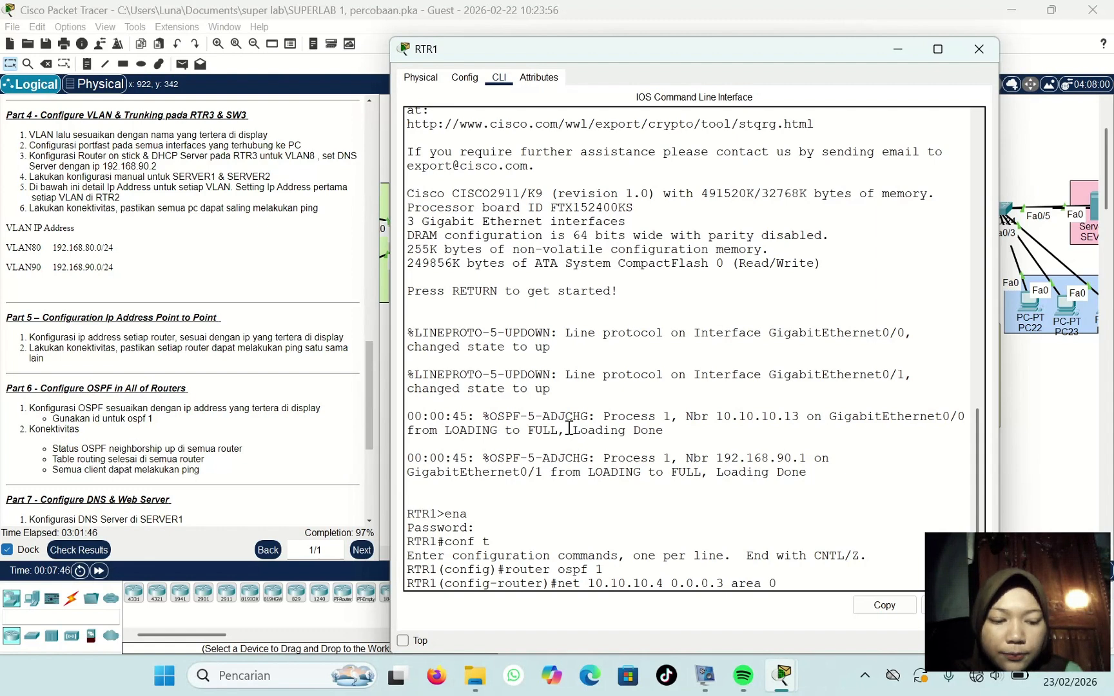
key(Return)
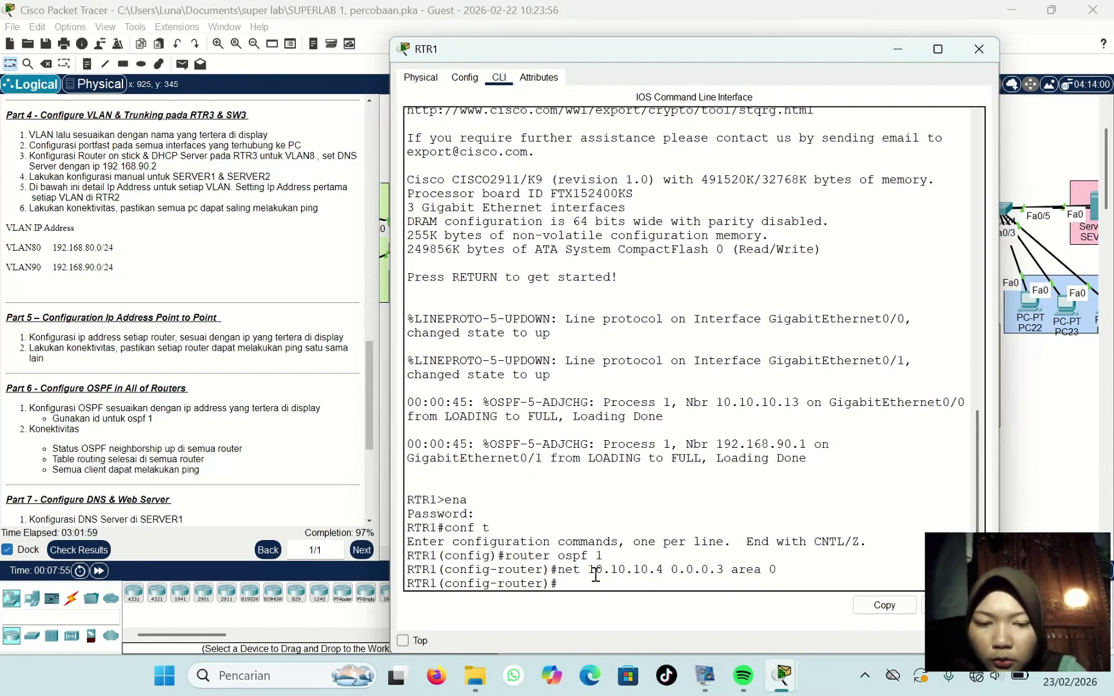
text(n)
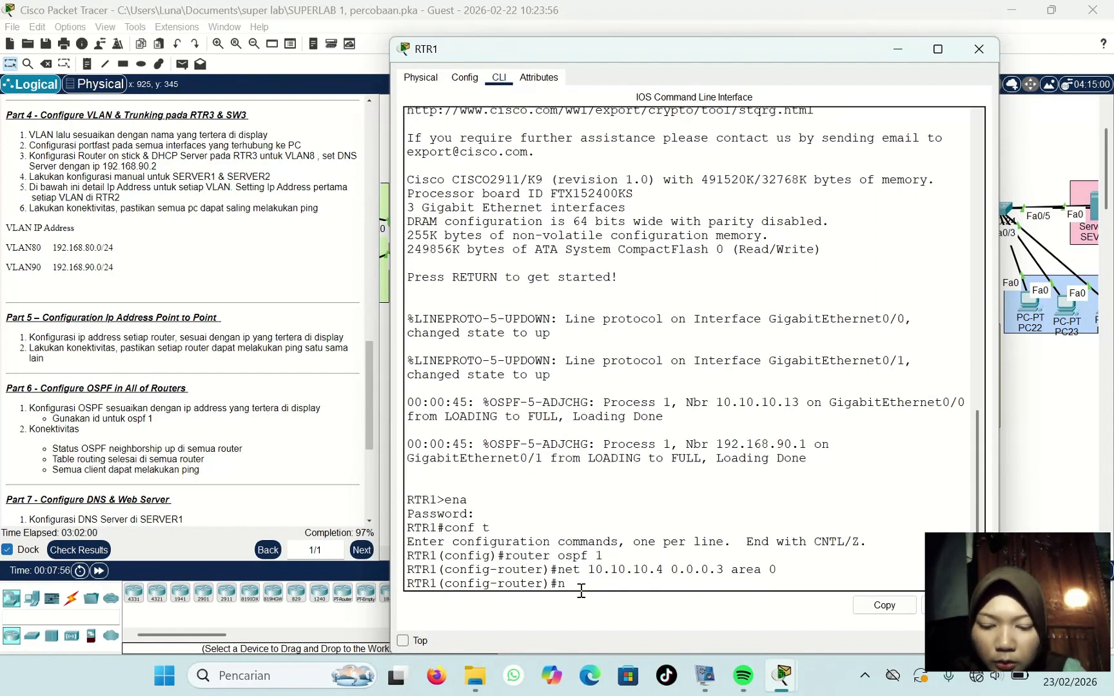
text(et 10)
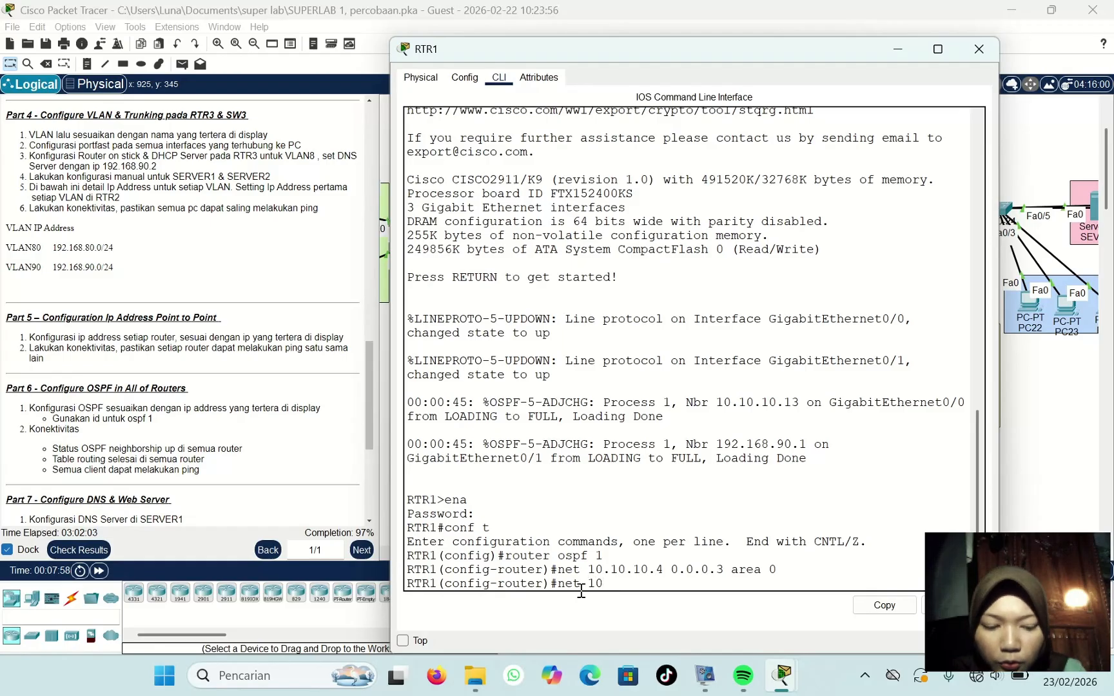
text(.10.10.0)
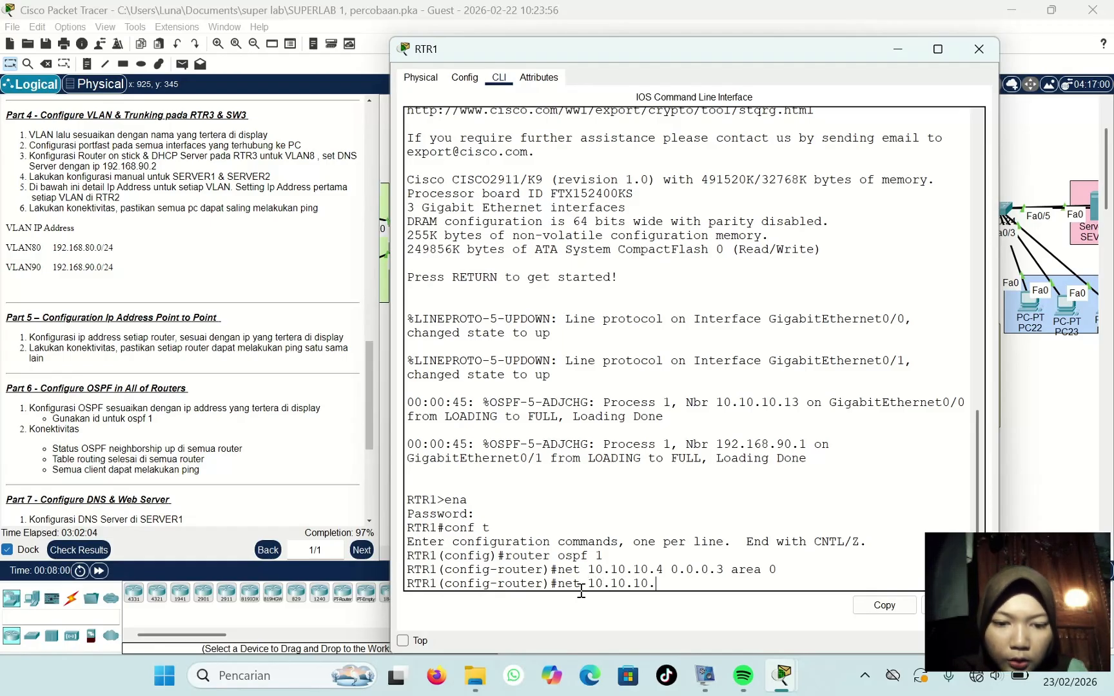
click(898, 51)
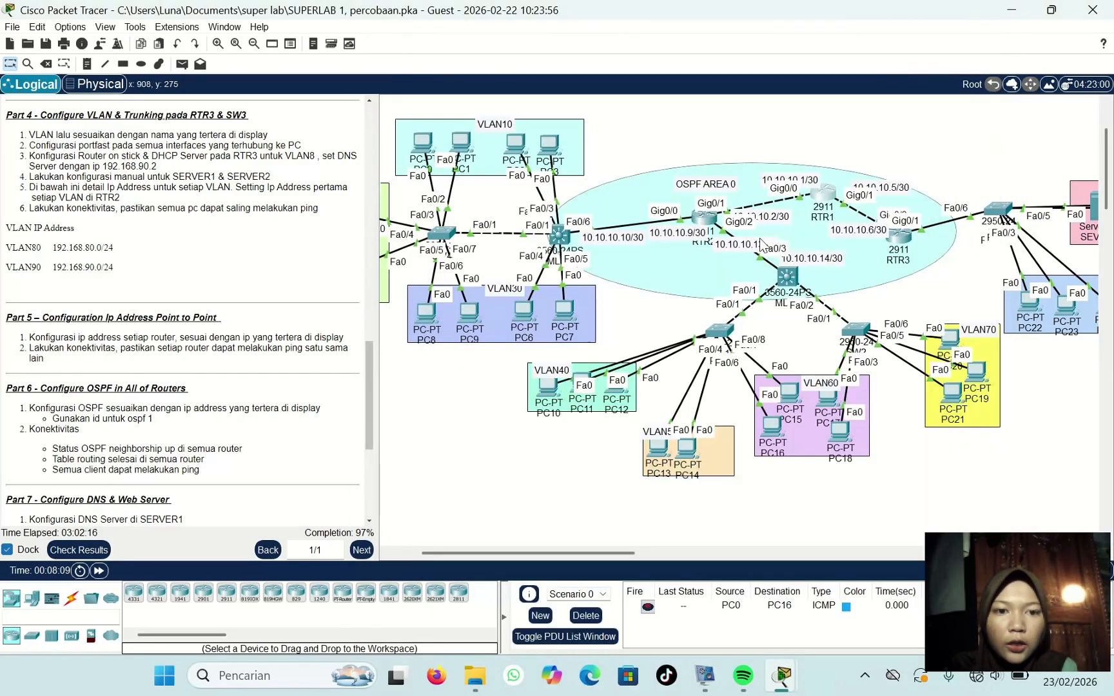
click(829, 196)
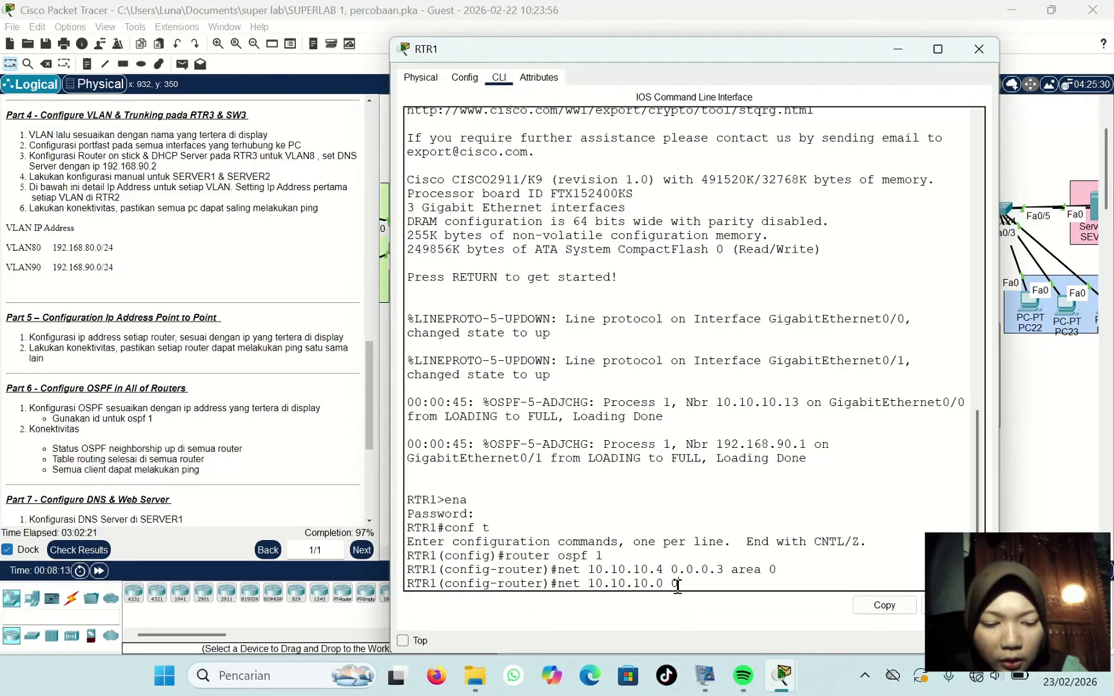
text(0.0.0.)
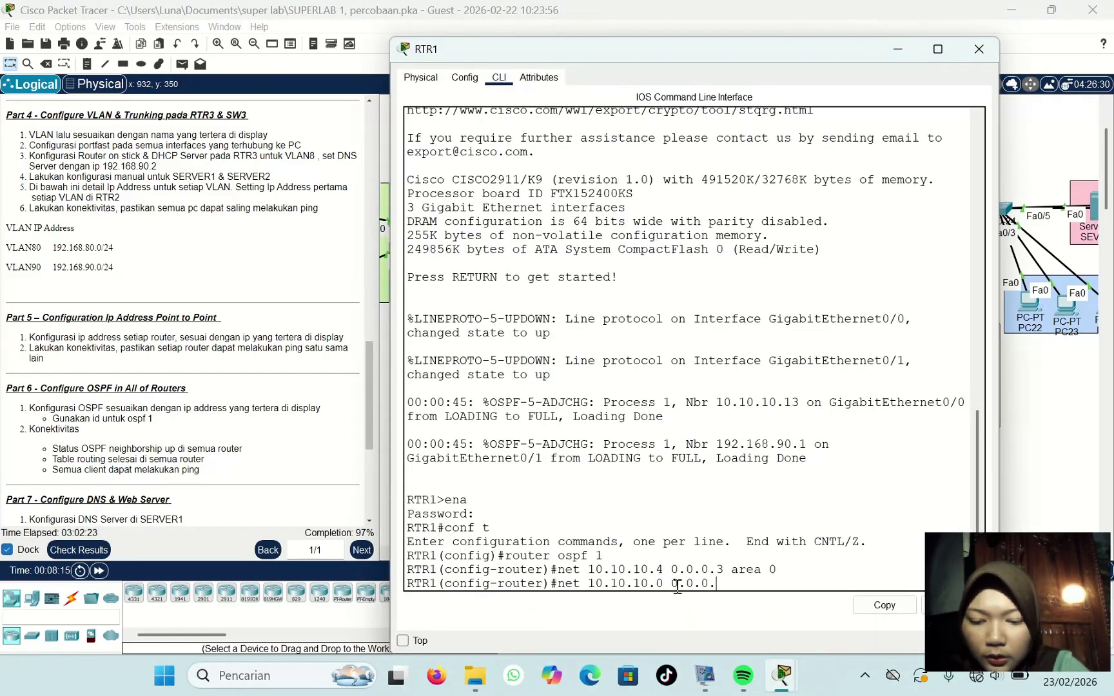
text(3 area 0)
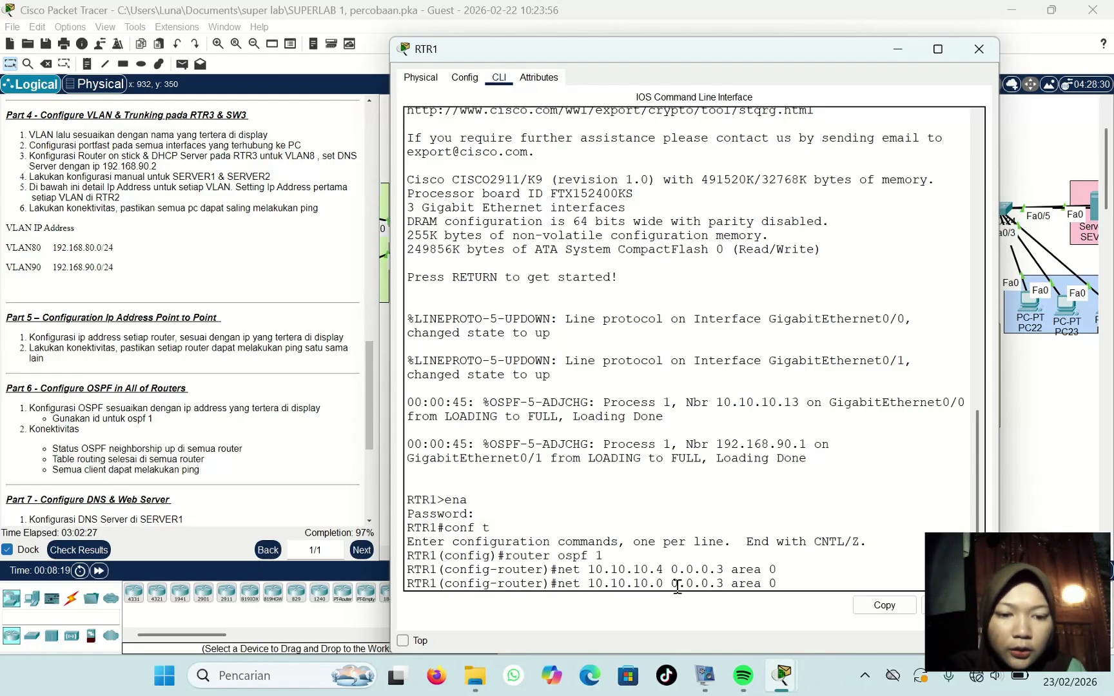
key(Return)
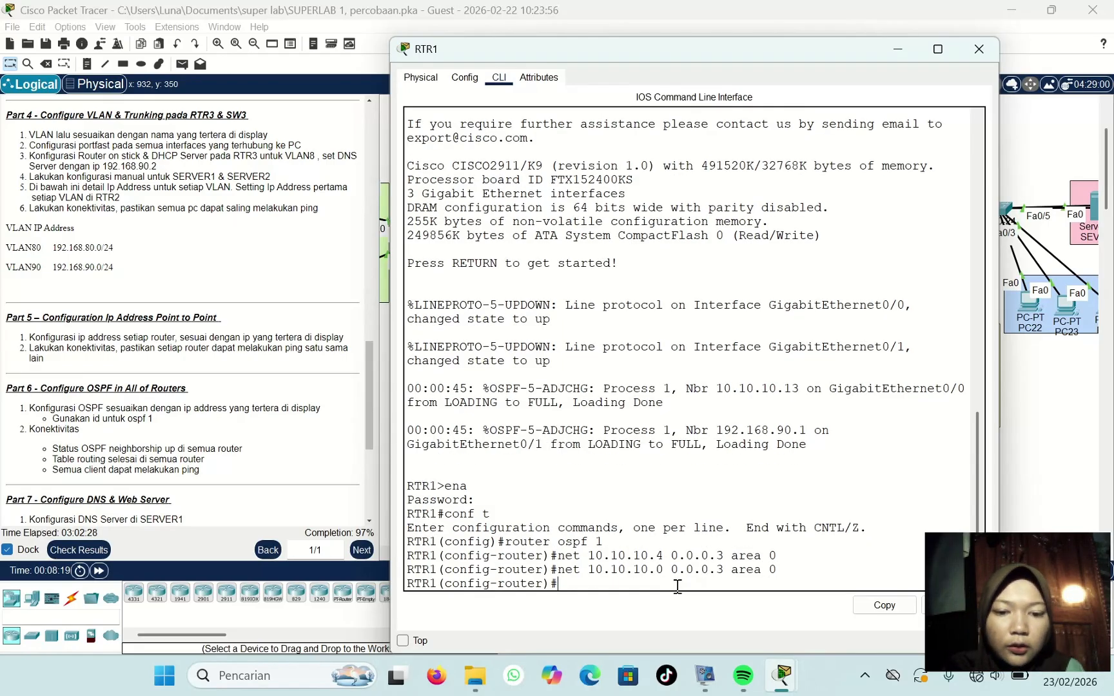
click(892, 51)
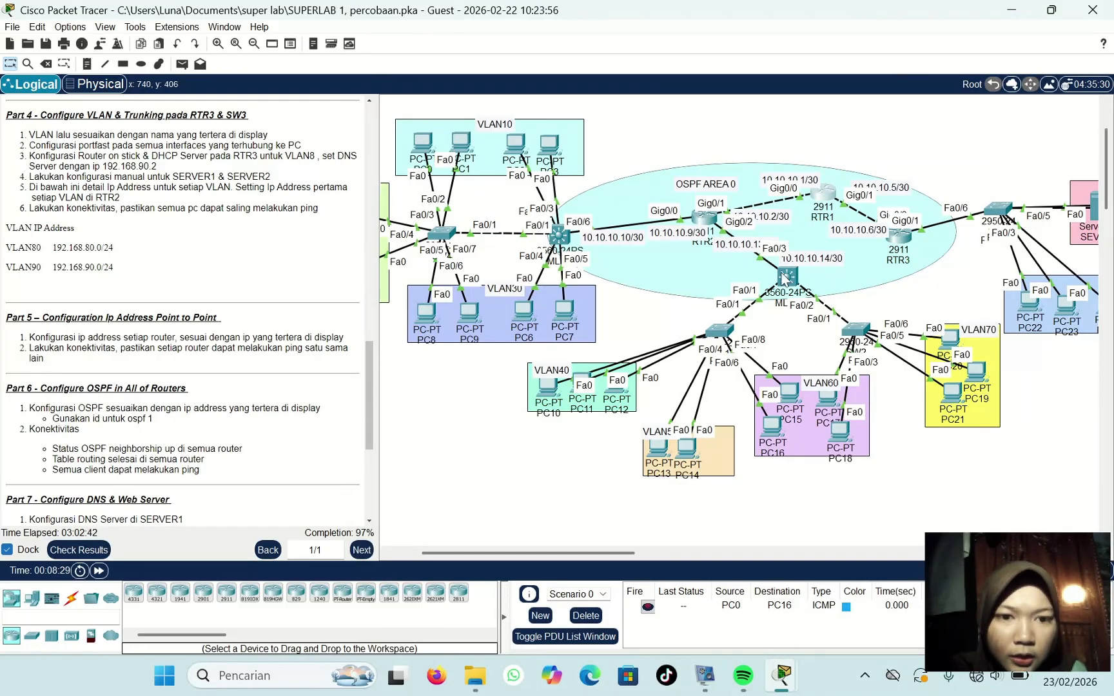
Step: In RTR2's CLI, enter global configuration mode and start OSPF process 1
click(707, 218)
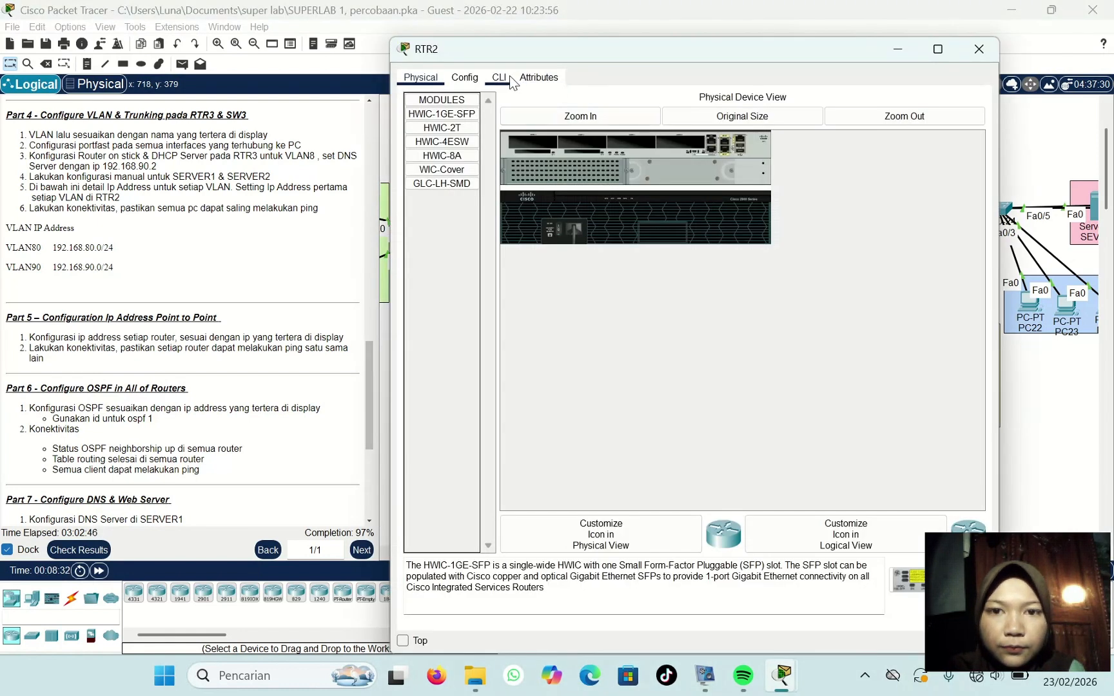
click(500, 78)
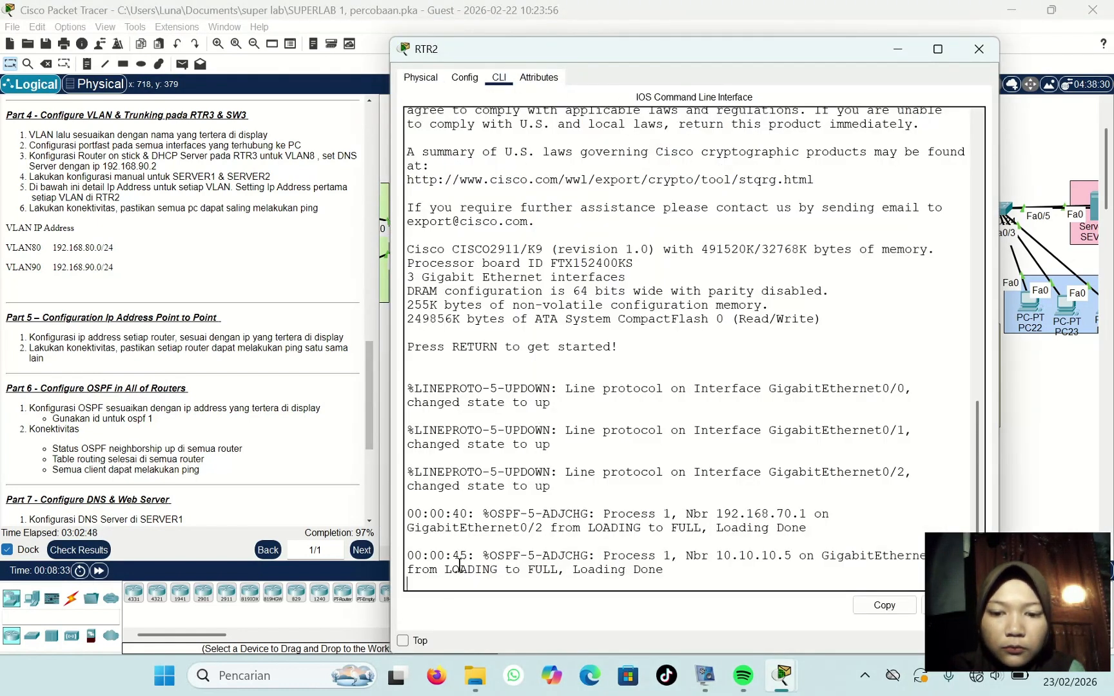
key(Return)
text(en)
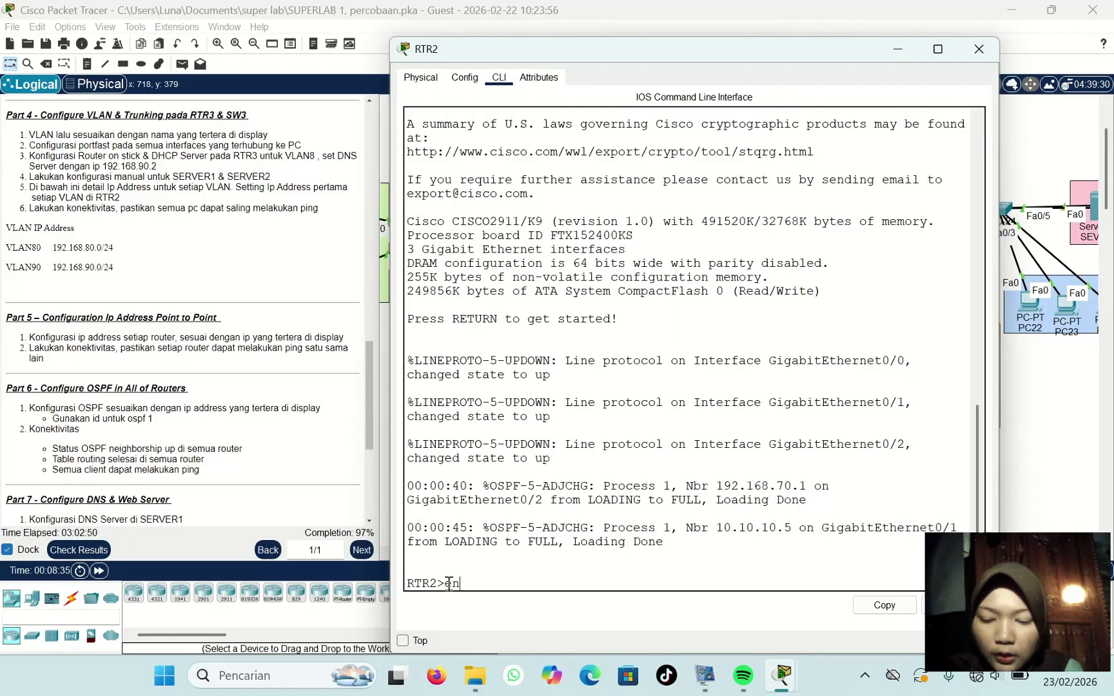
text(a)
key(Return)
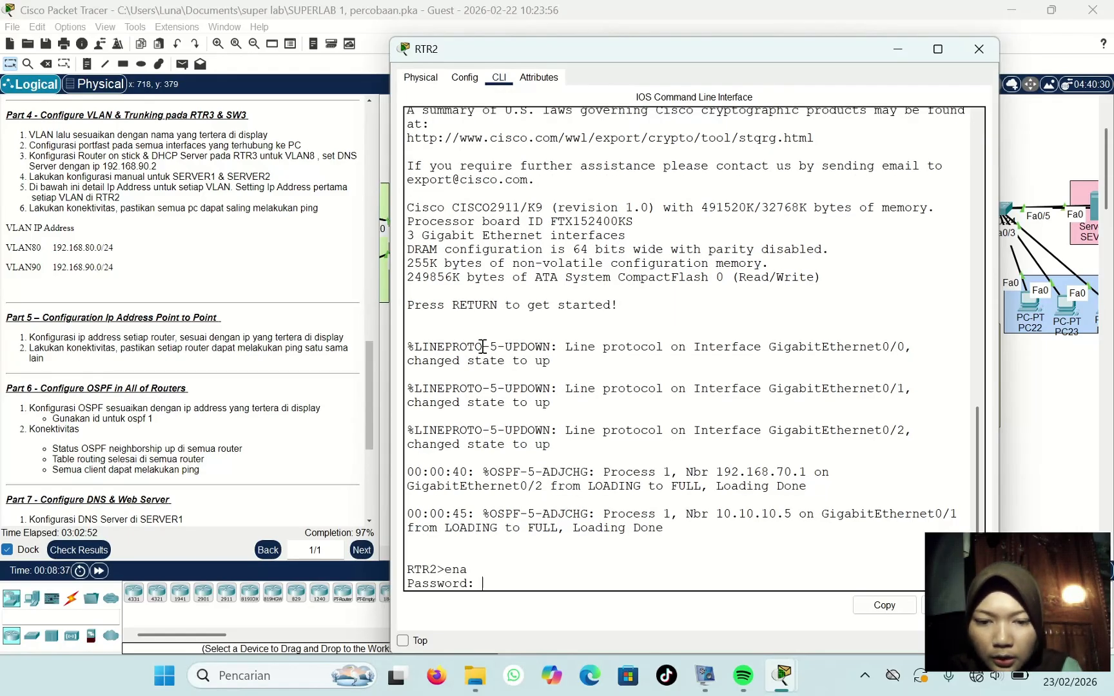
key(Return)
text(conf t)
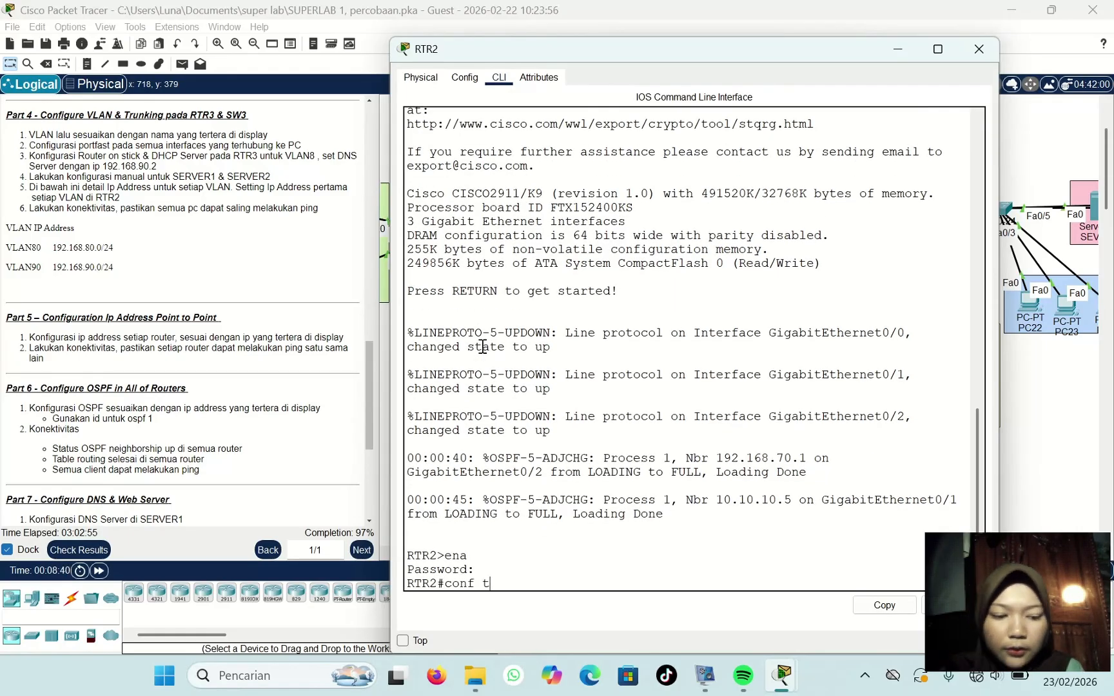
key(Return)
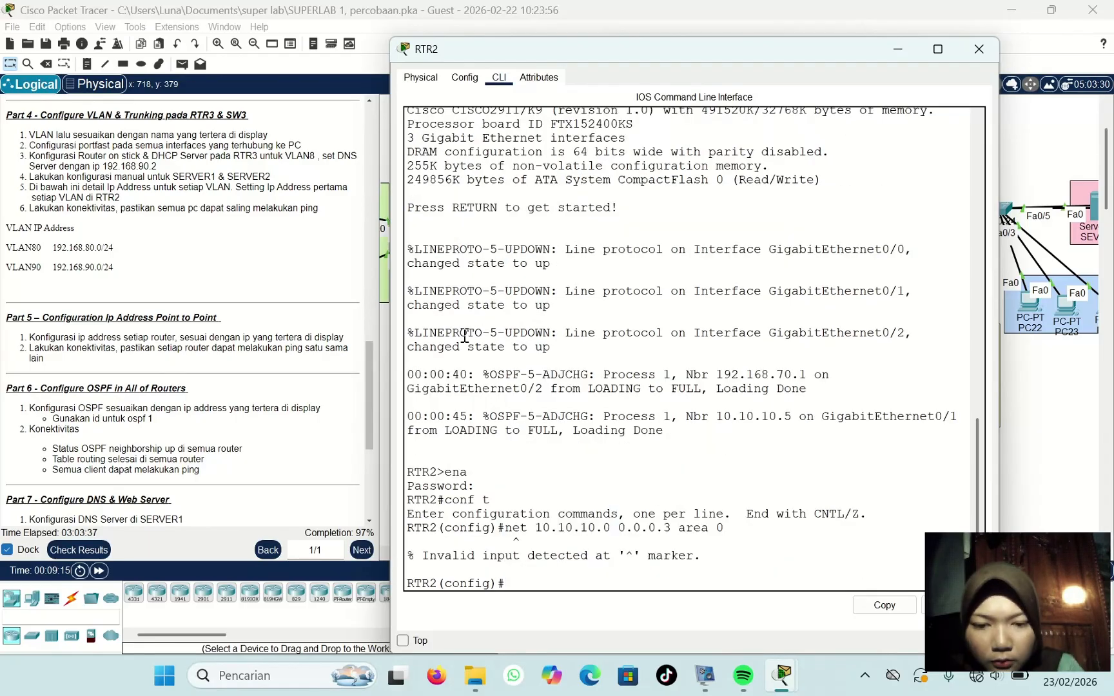
text(ut)
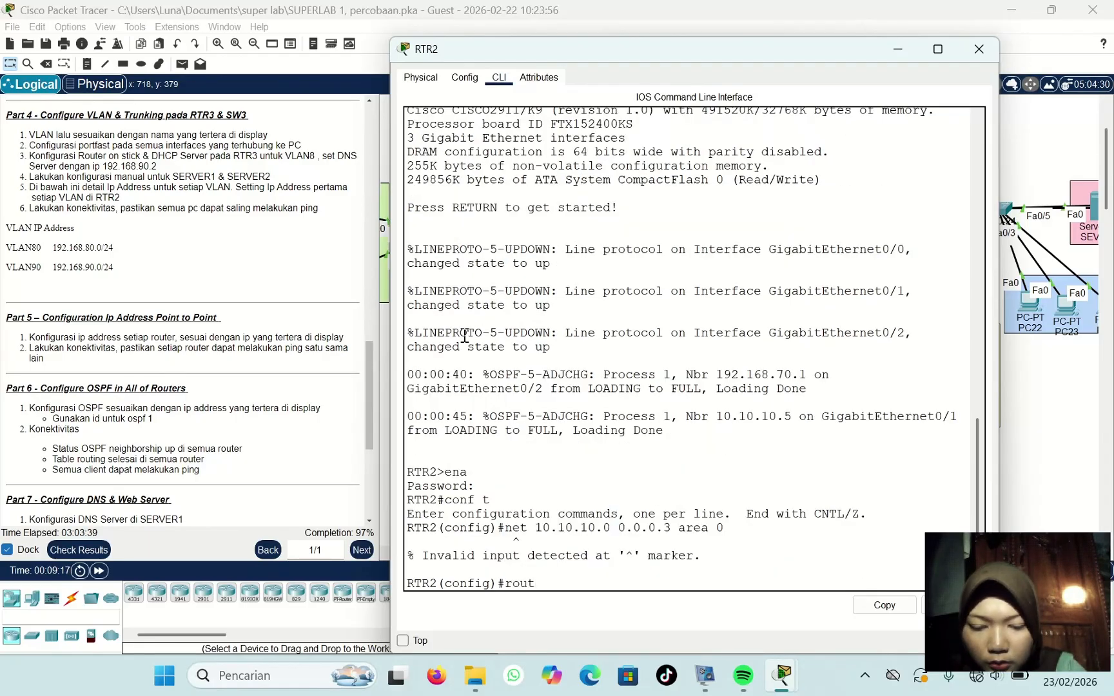
text(er ospf 1)
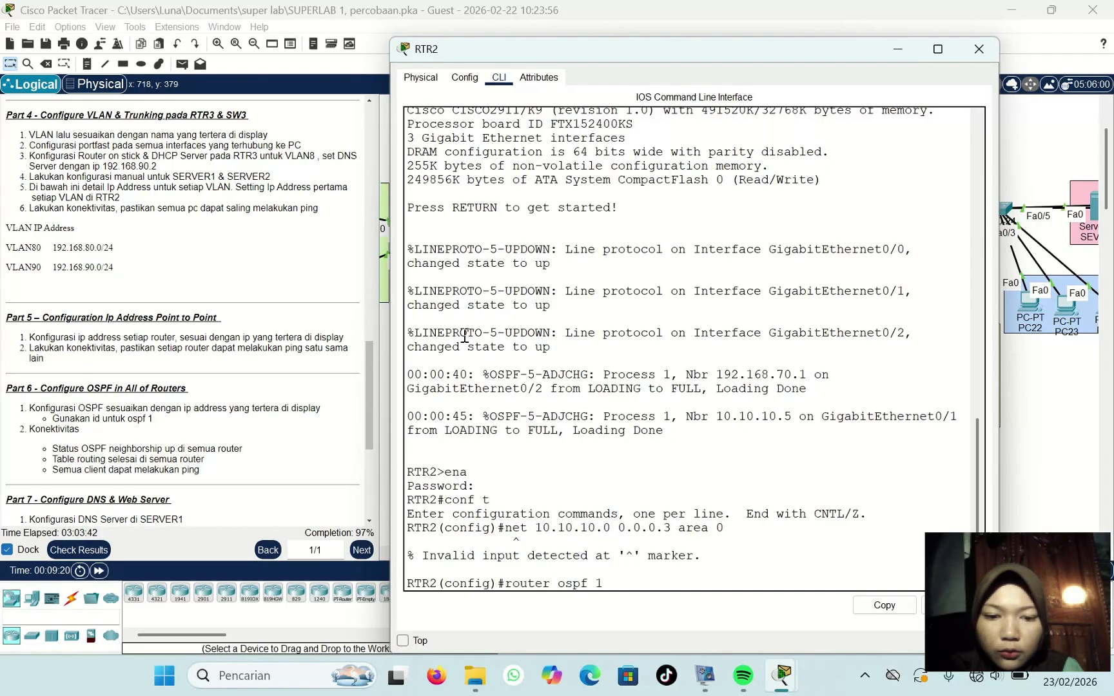
key(Return)
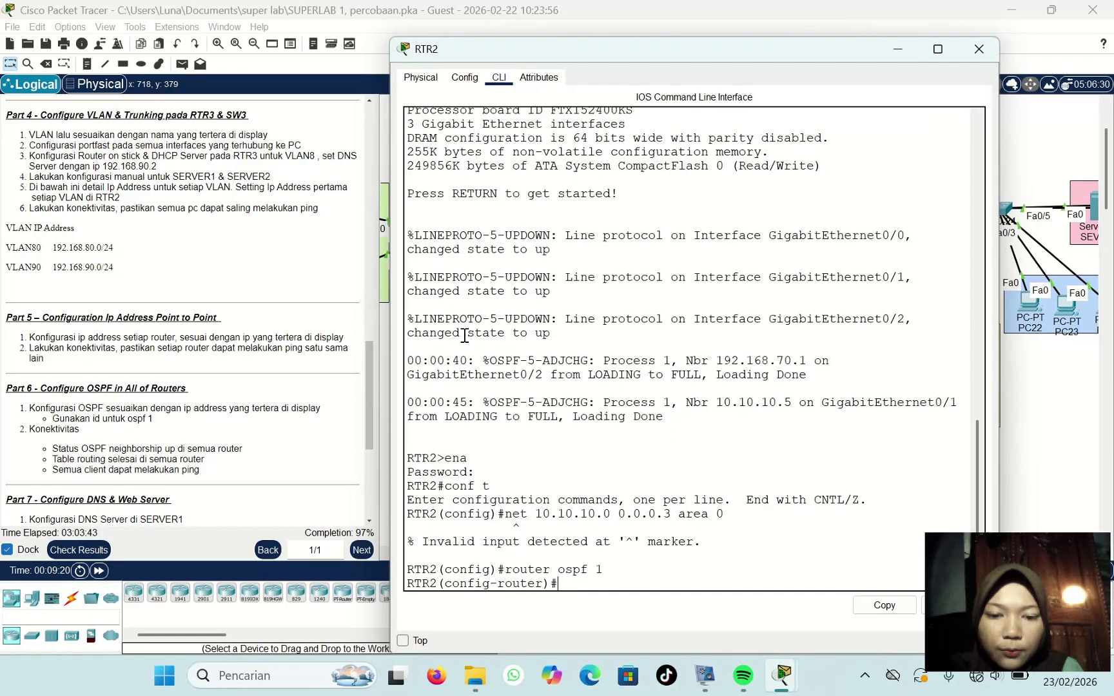
Step: Advertise 10.10.10.0 0.0.0.3 in area 0 on RTR2 and begin typing the 10.10.10.12 statement
text(net)
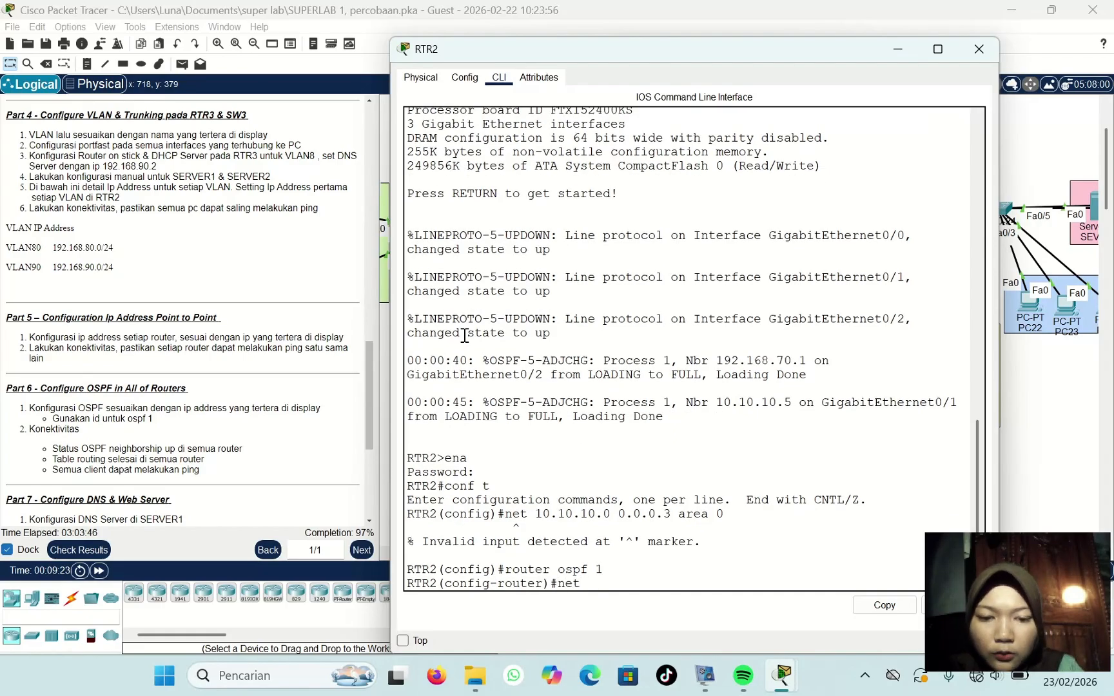
text( 10.10)
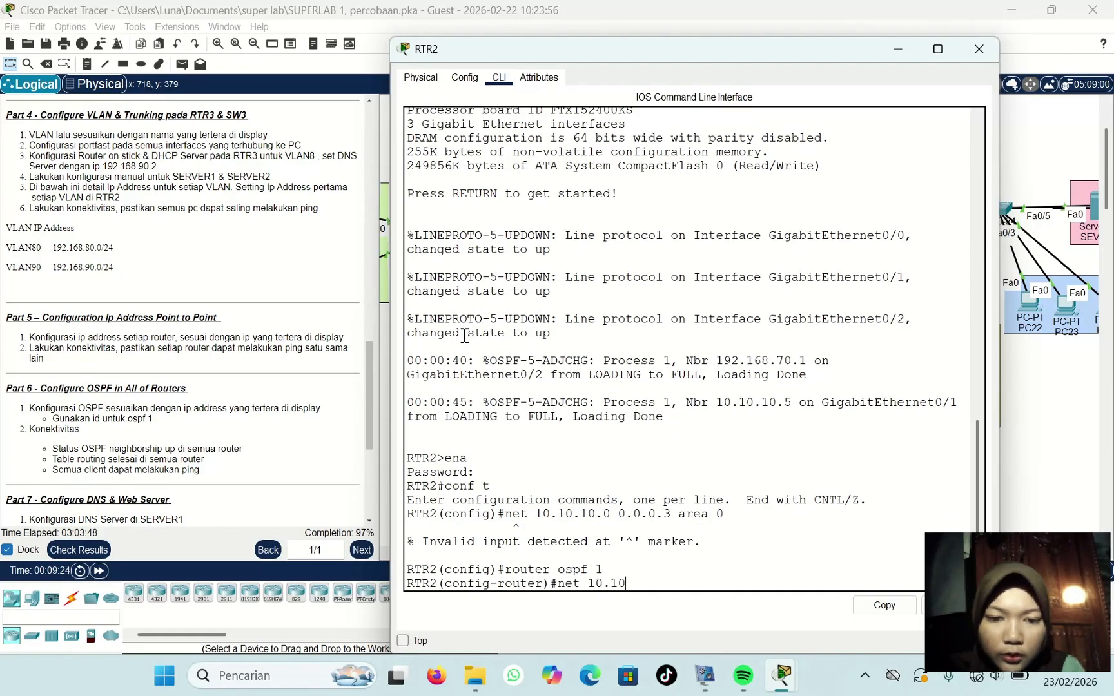
text(.10.0 0.0.0.)
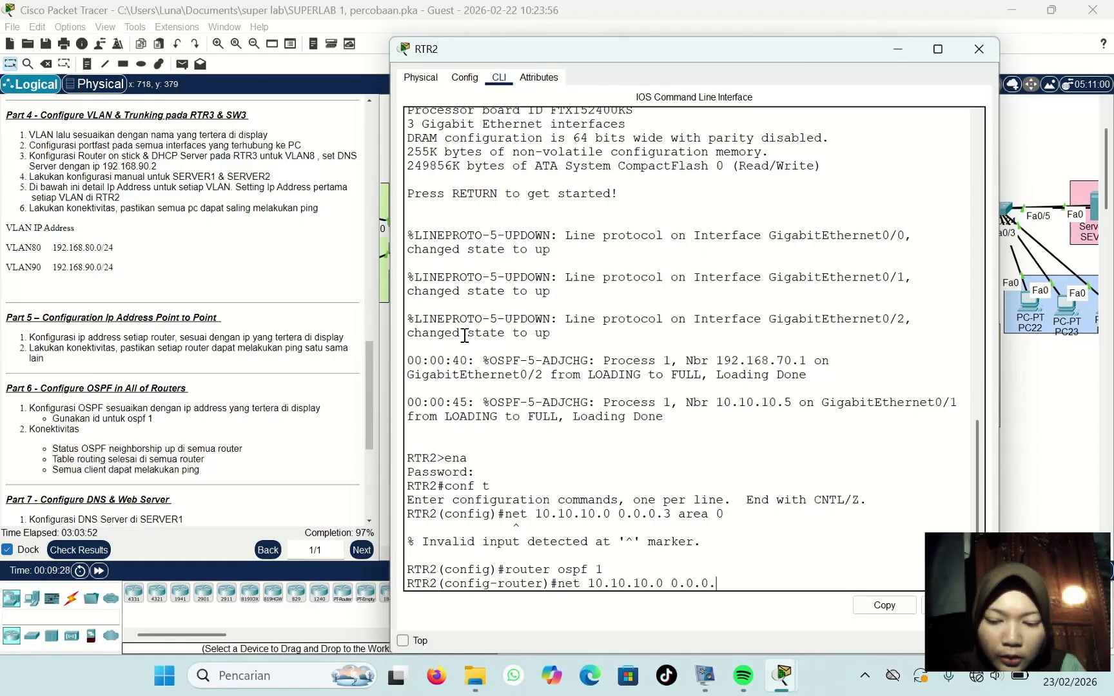
text(3 area)
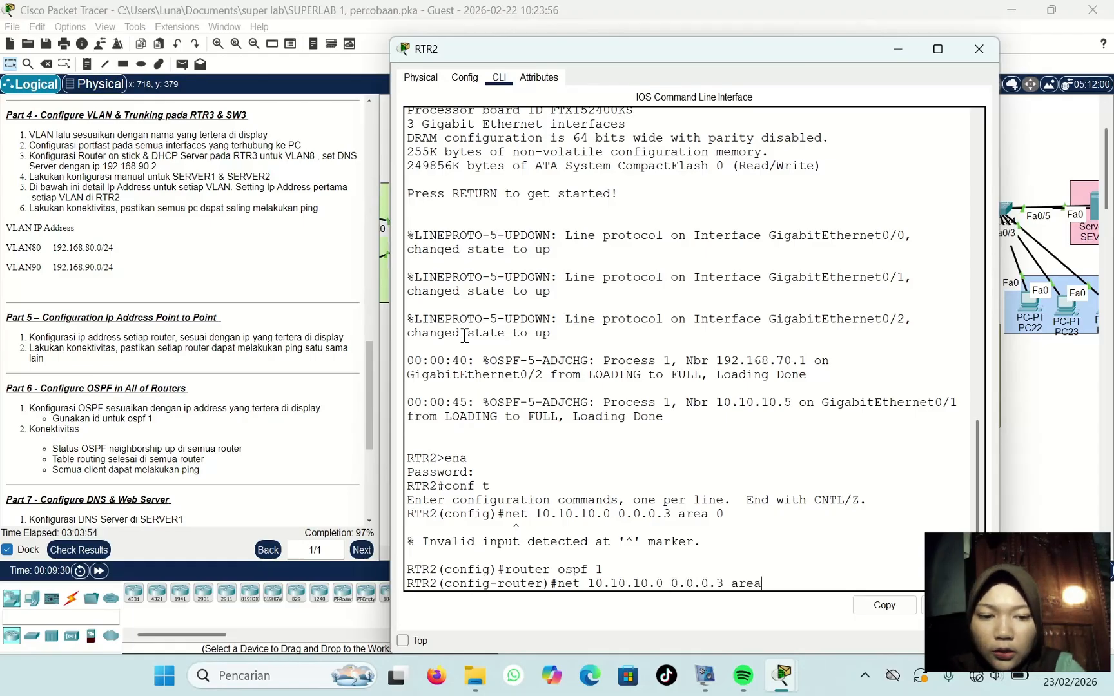
text( 0)
key(Return)
text(ne)
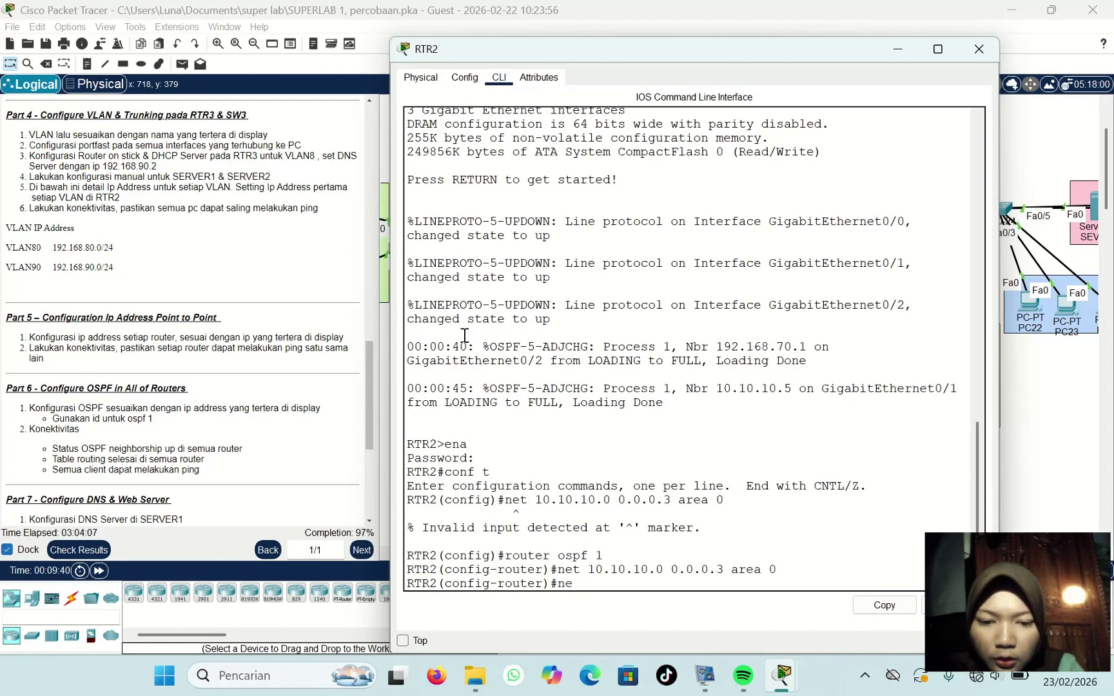
text(t 10.10.)
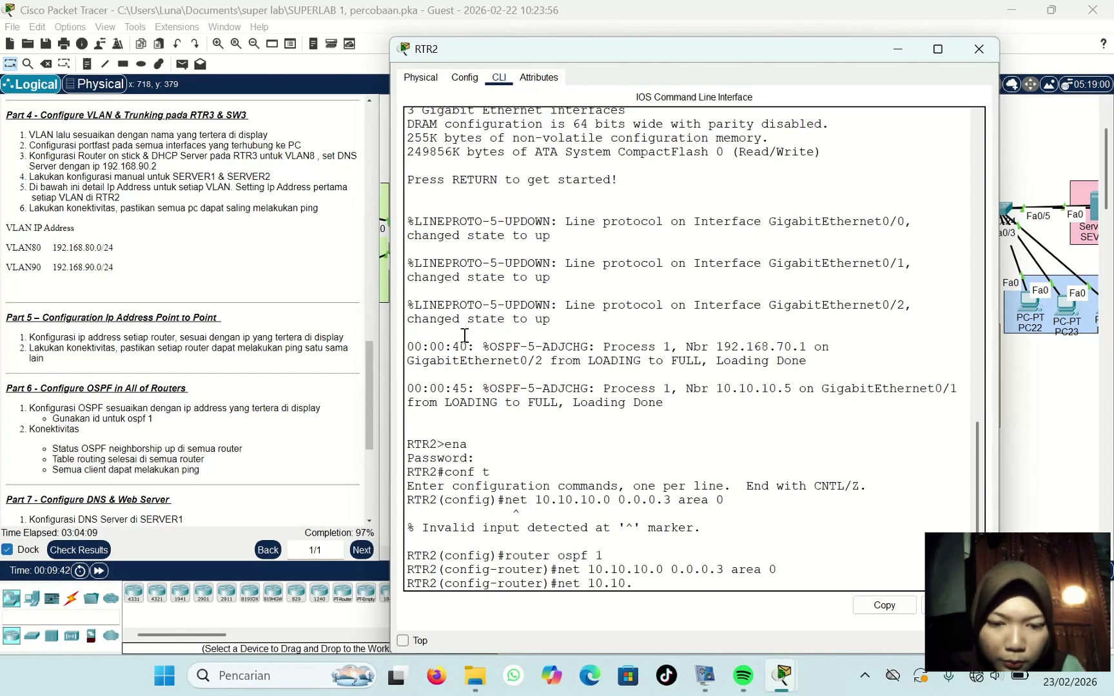
text(10.12)
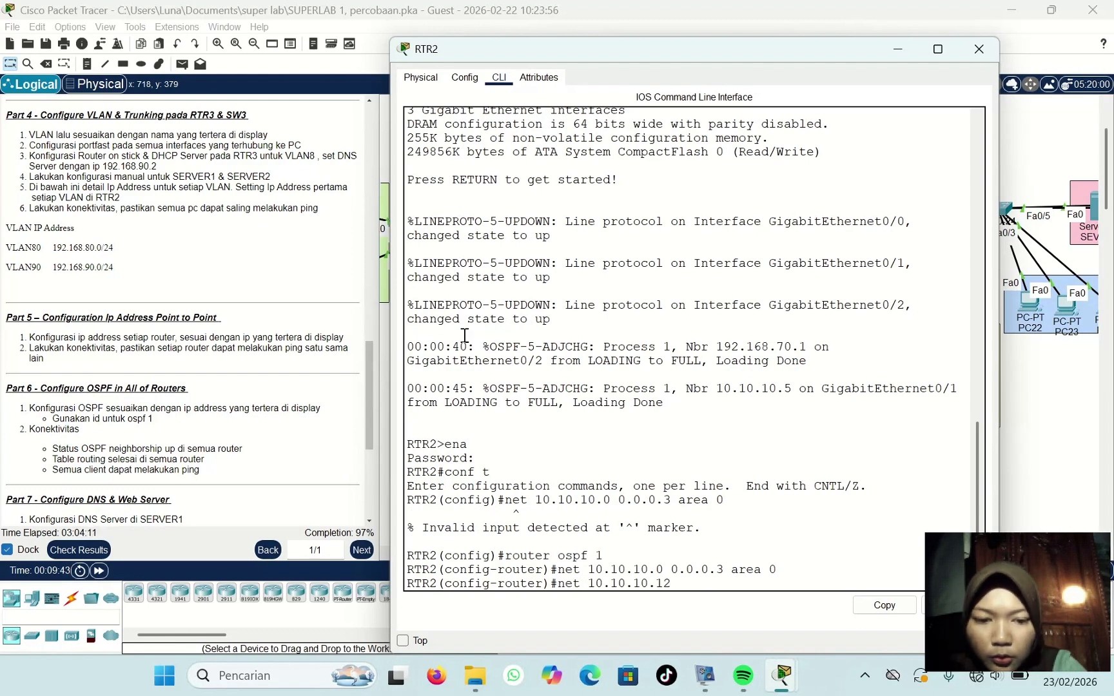
text( 0.0)
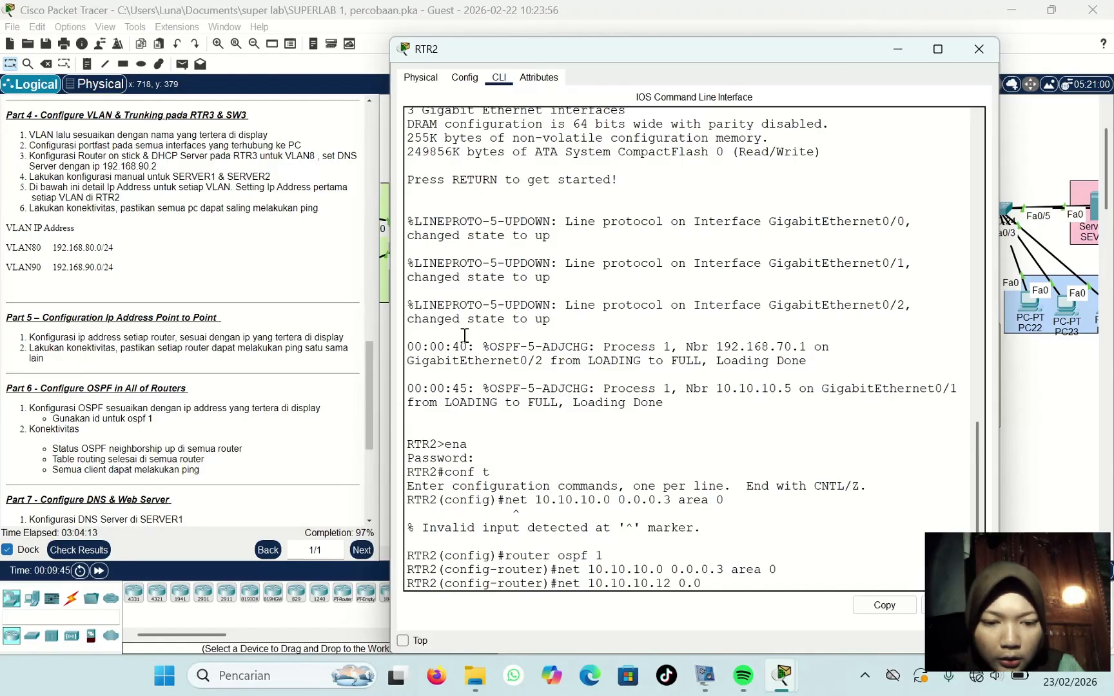
text(.0.)
text(3)
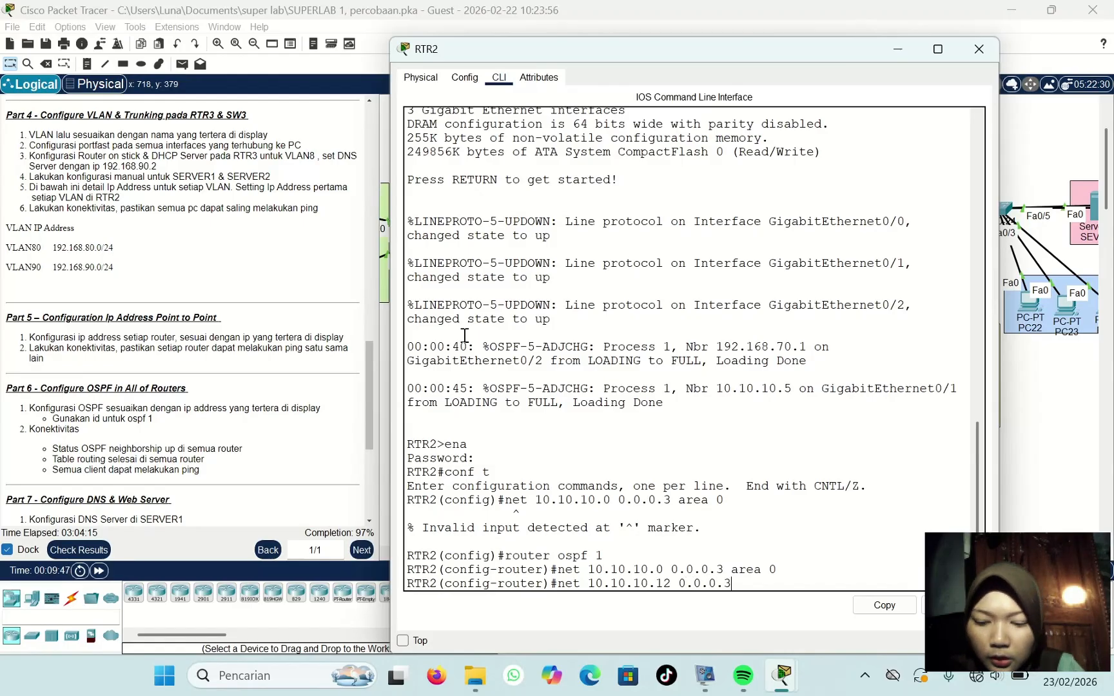
text( area 0)
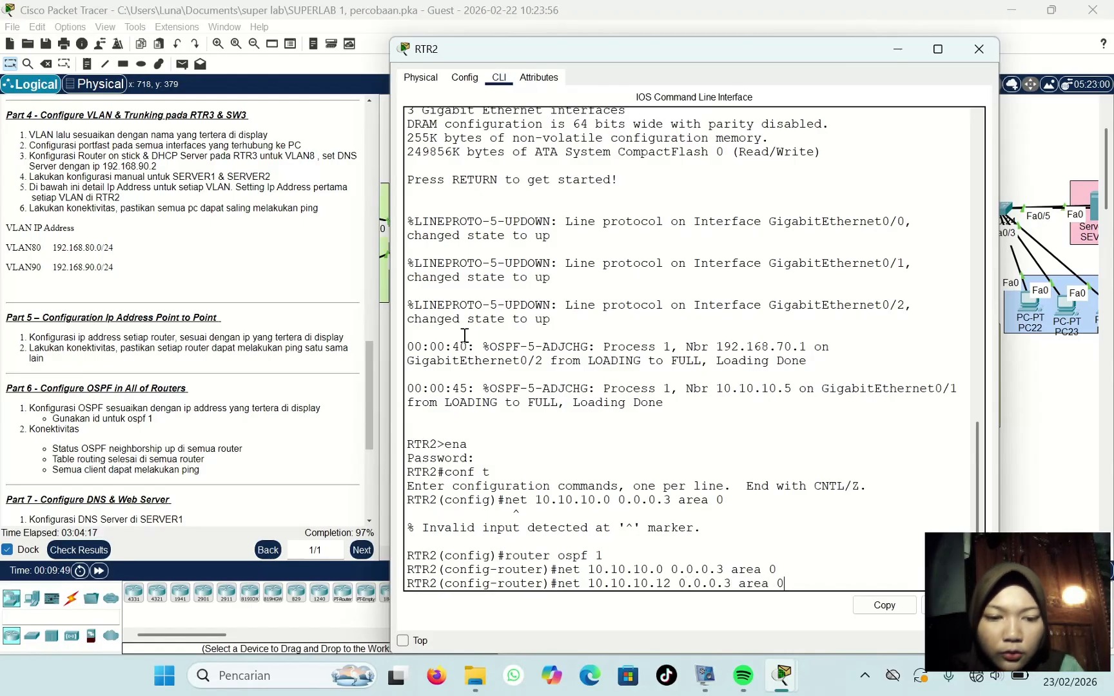
key(Return)
click(896, 50)
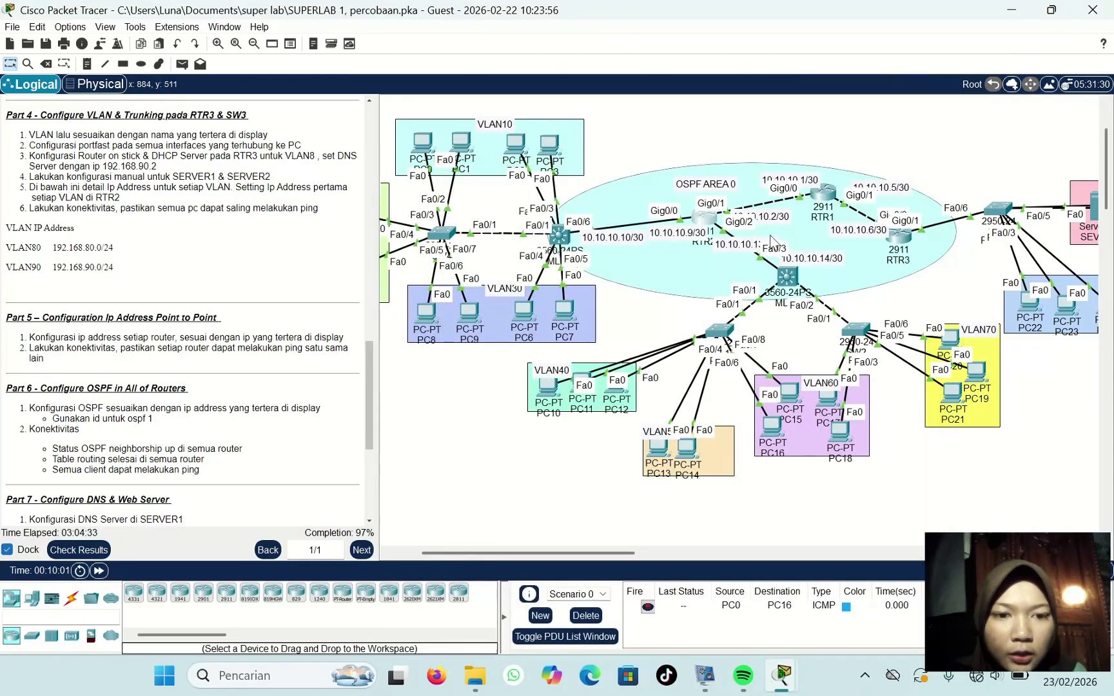
click(706, 214)
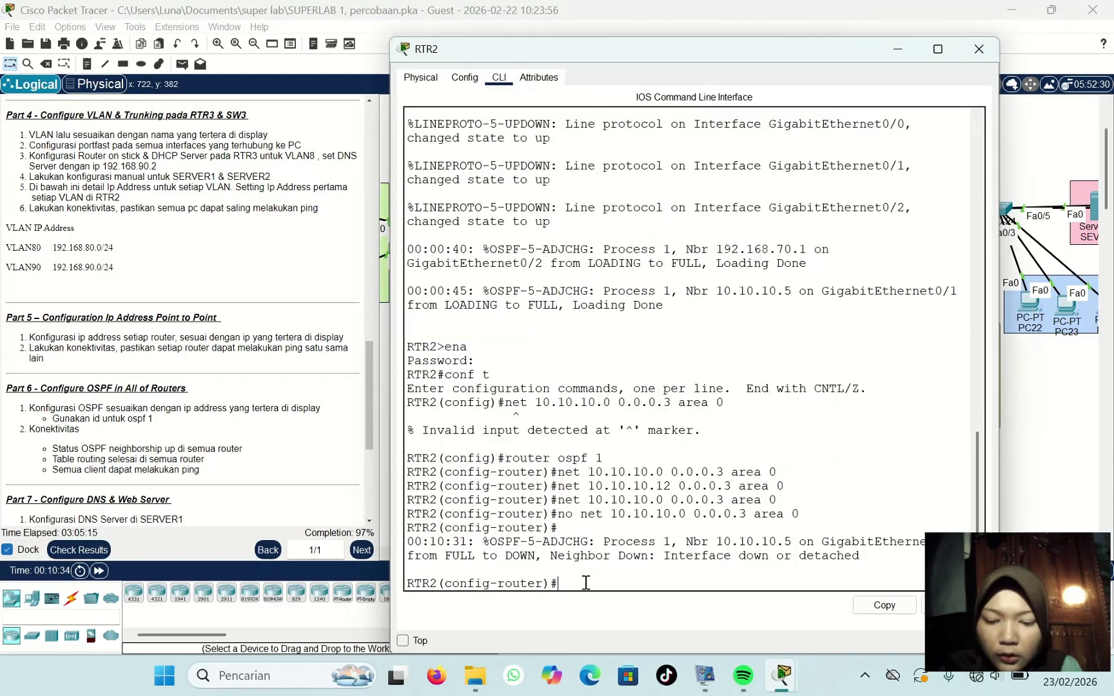
text(net)
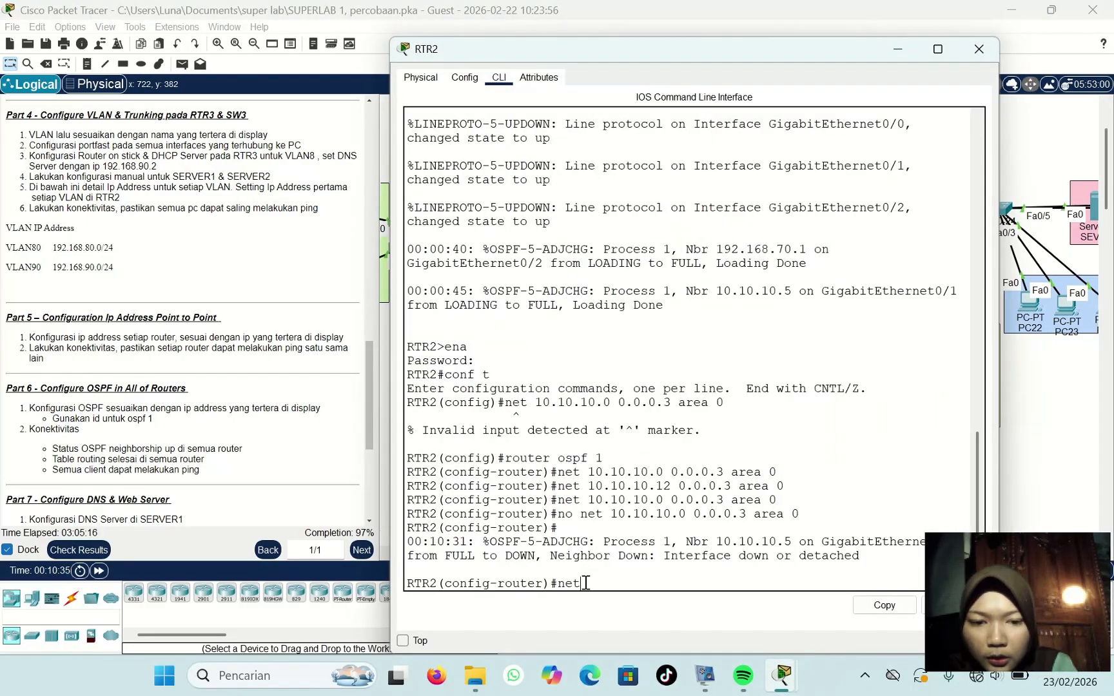
text( 10.10)
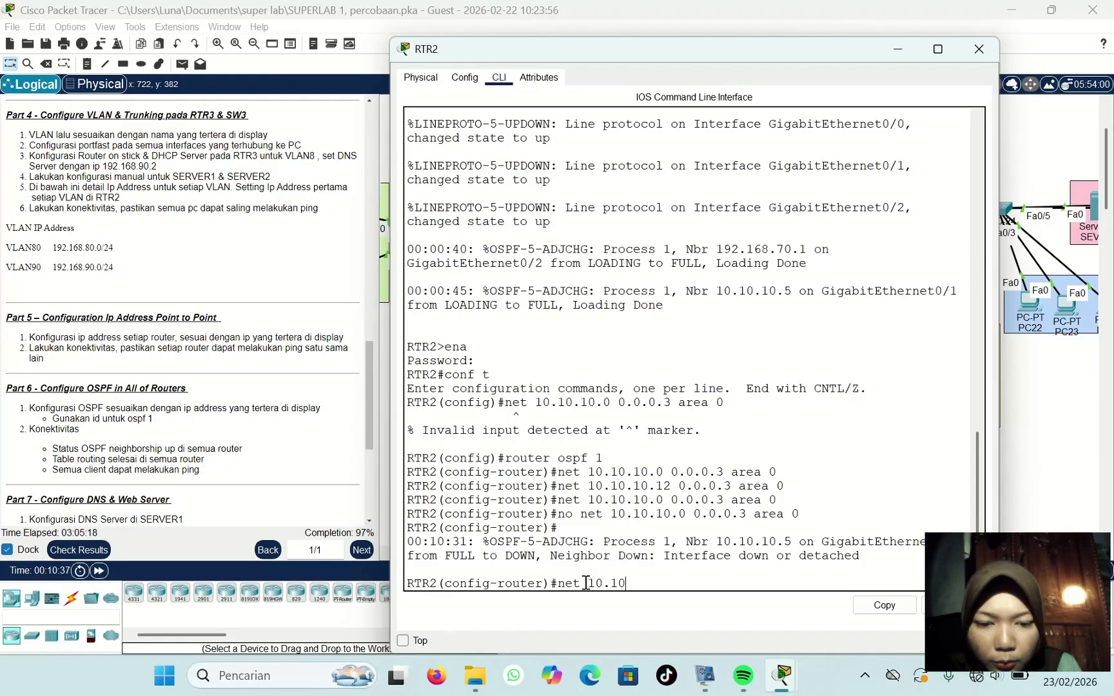
text(.10.8)
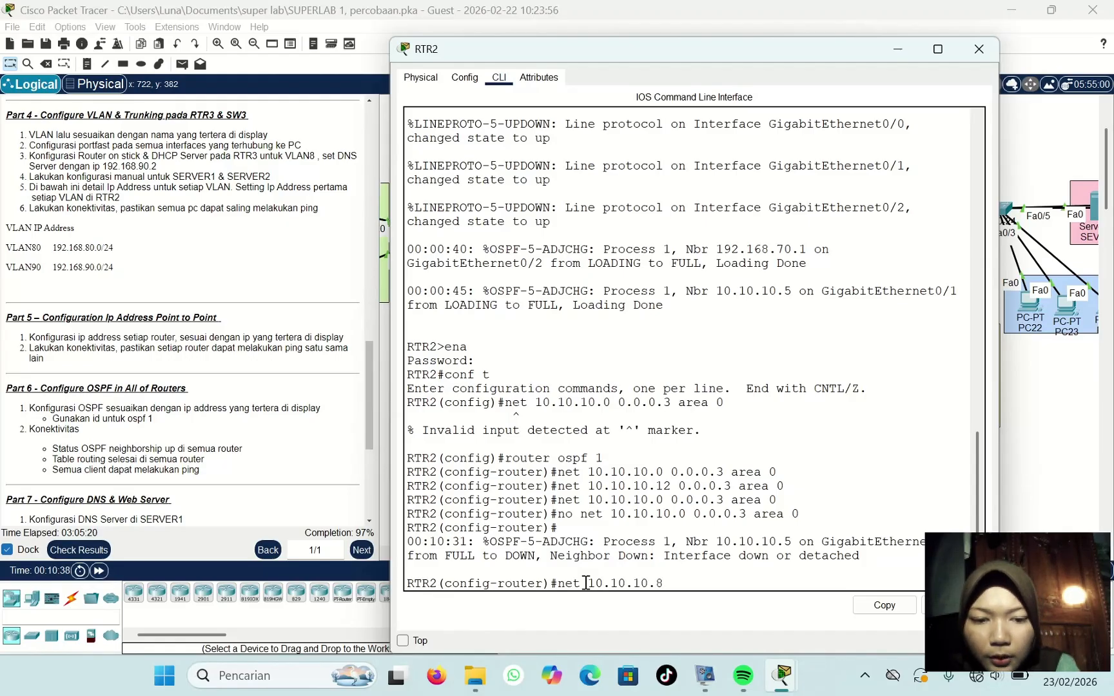
text( 0.0.0)
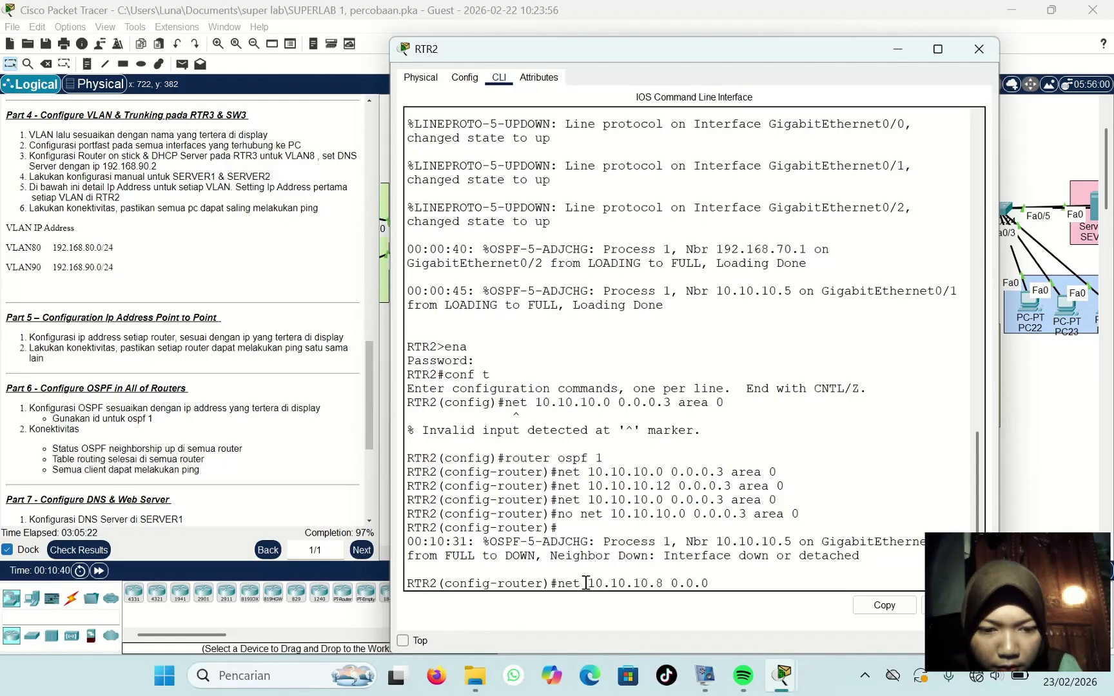
text(.)
text(3)
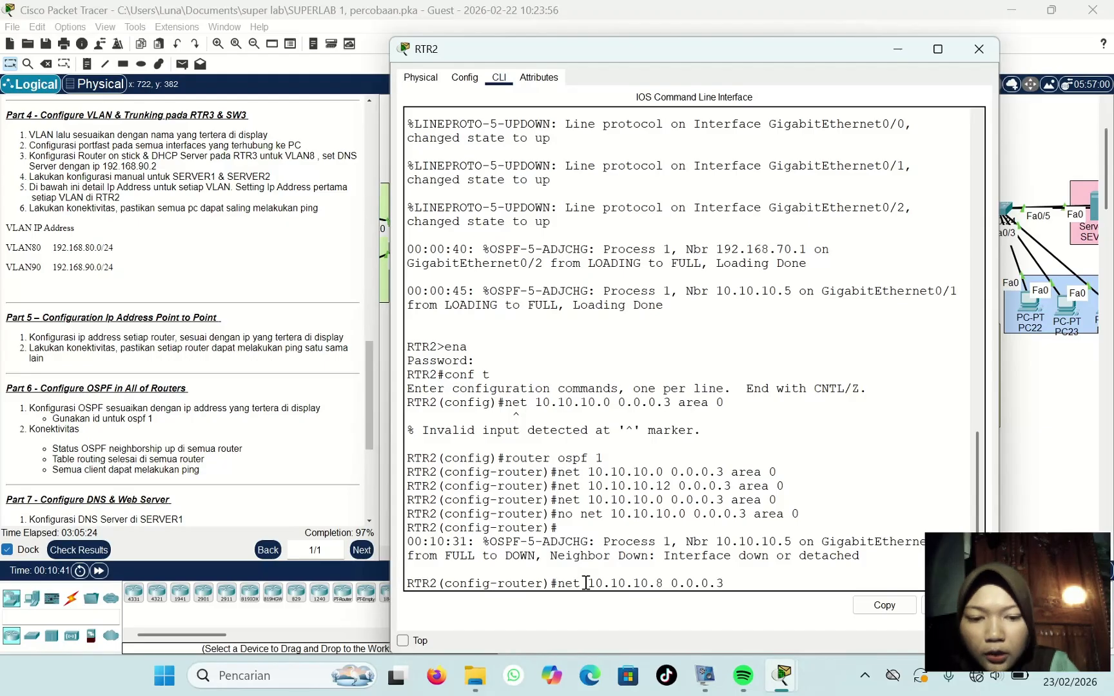
text( area 0)
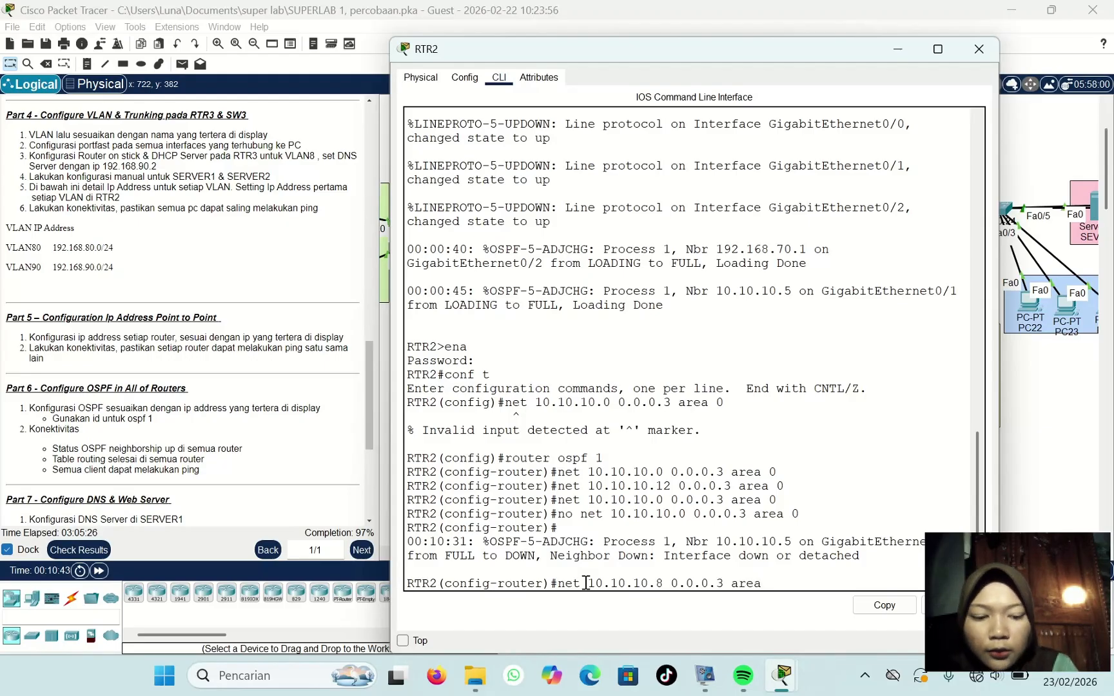
key(Return)
click(888, 52)
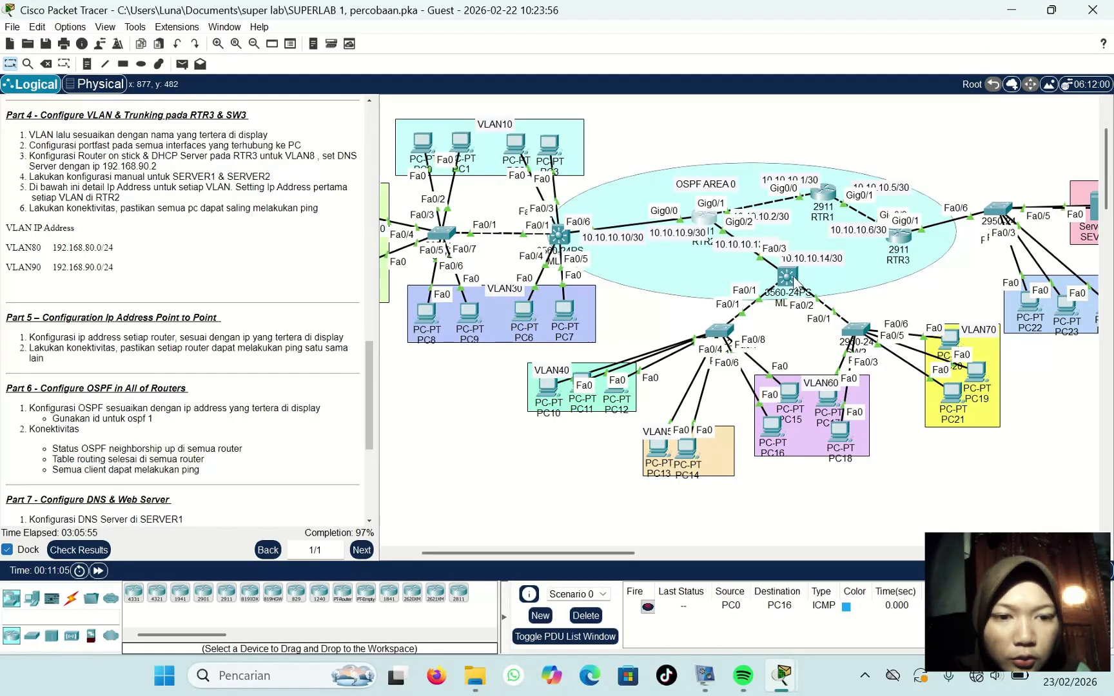
Step: In MLS1's CLI, enter global configuration, run ip routing, and start router ospf
click(790, 278)
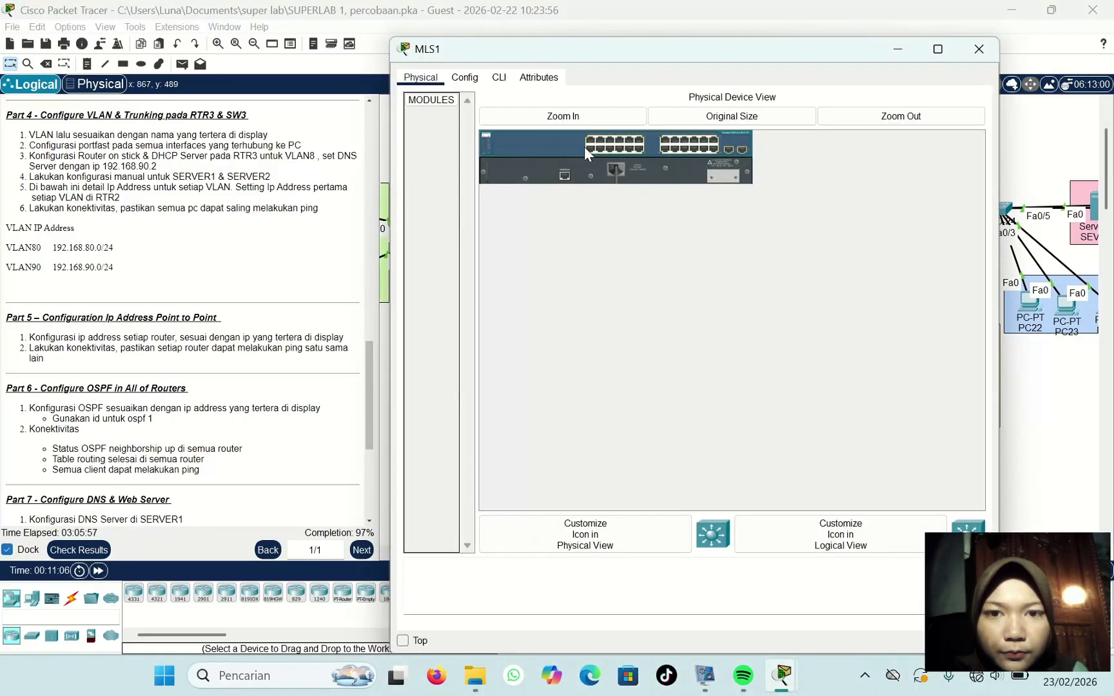
click(499, 78)
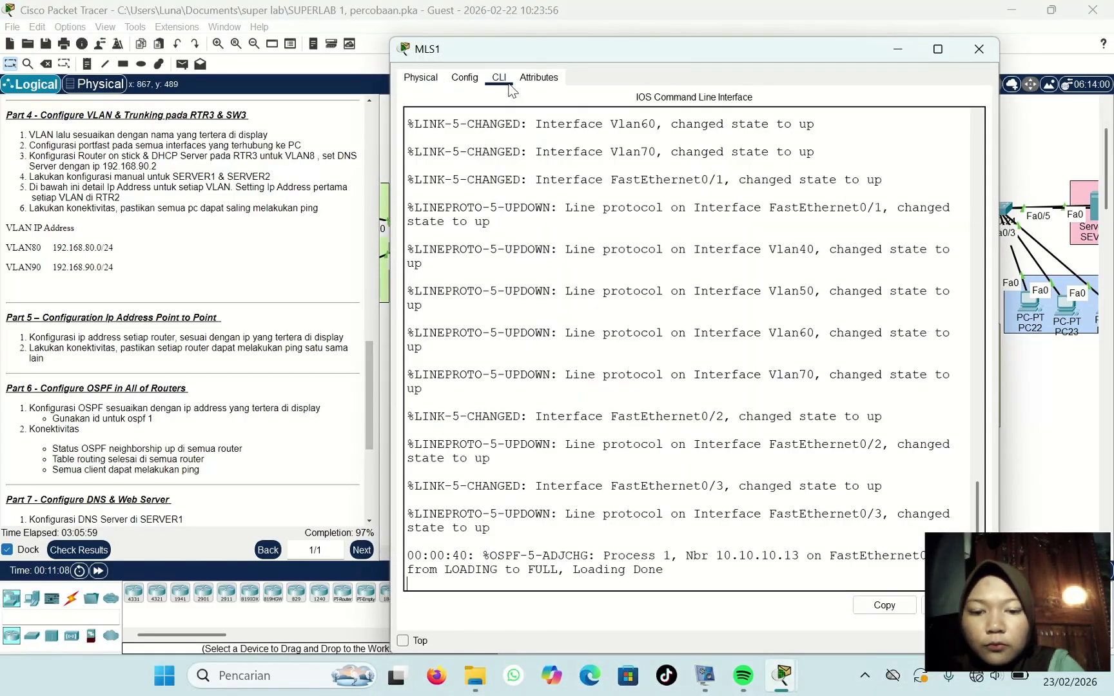
key(Return)
text(ena)
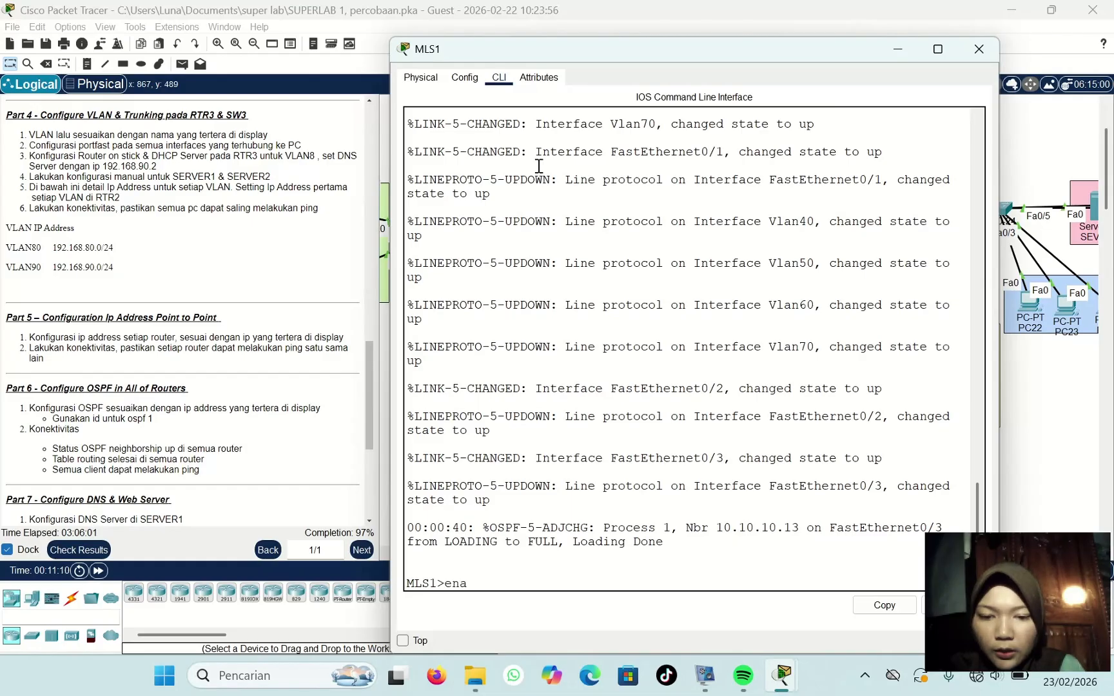
key(Return)
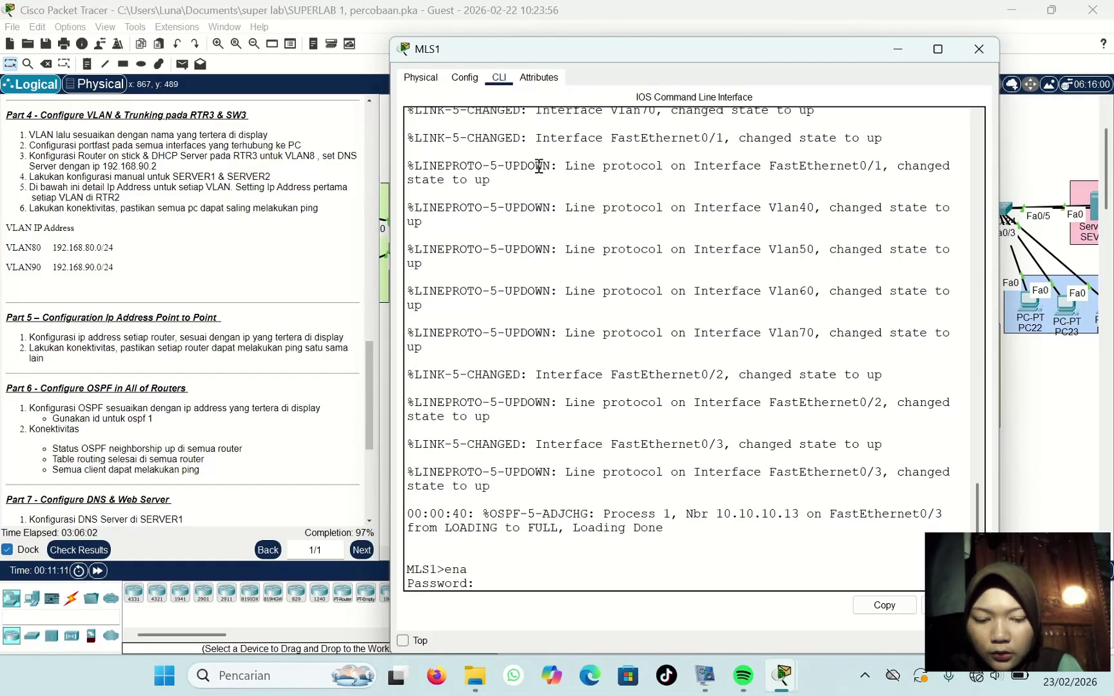
key(Return)
text(con)
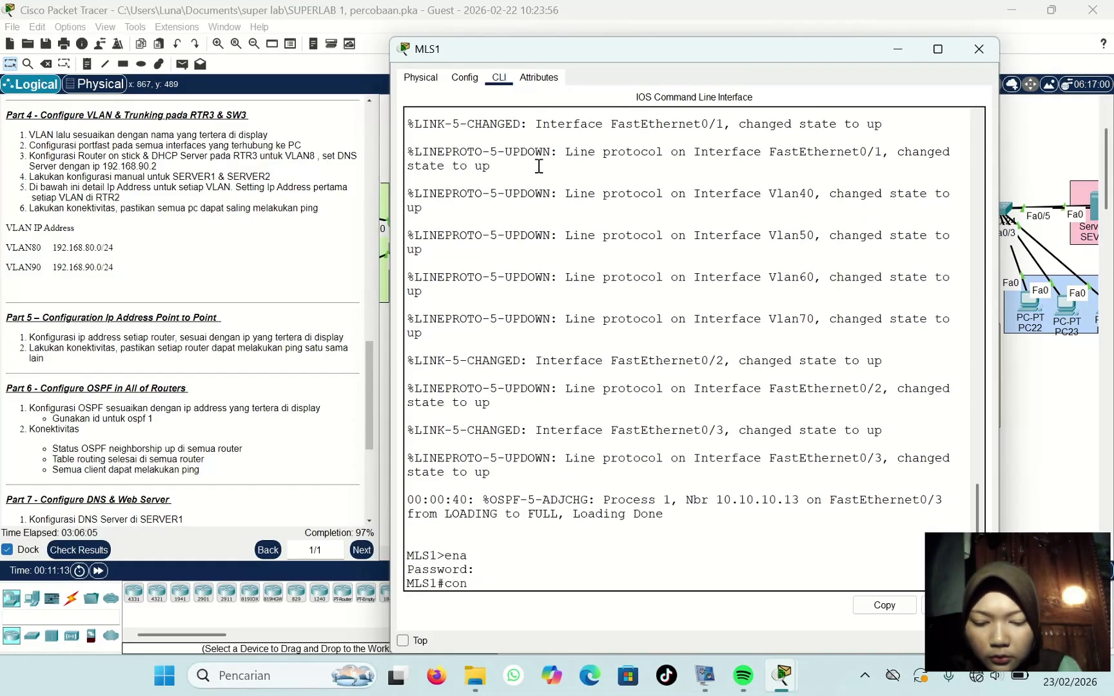
text(f t)
key(Return)
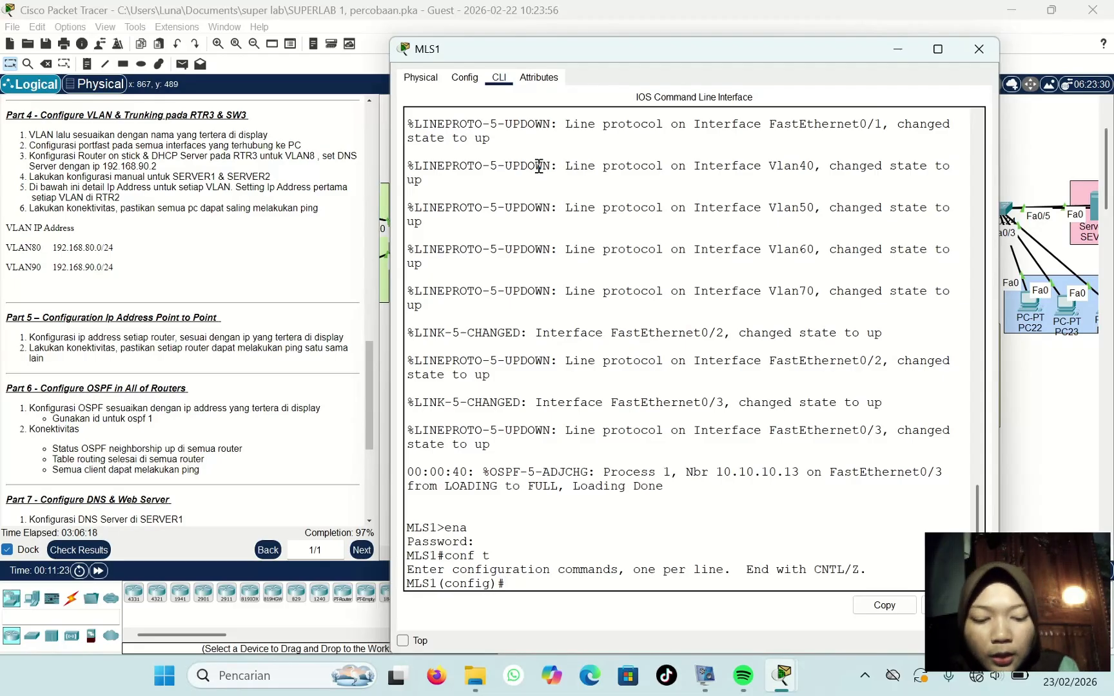
text(ip ro)
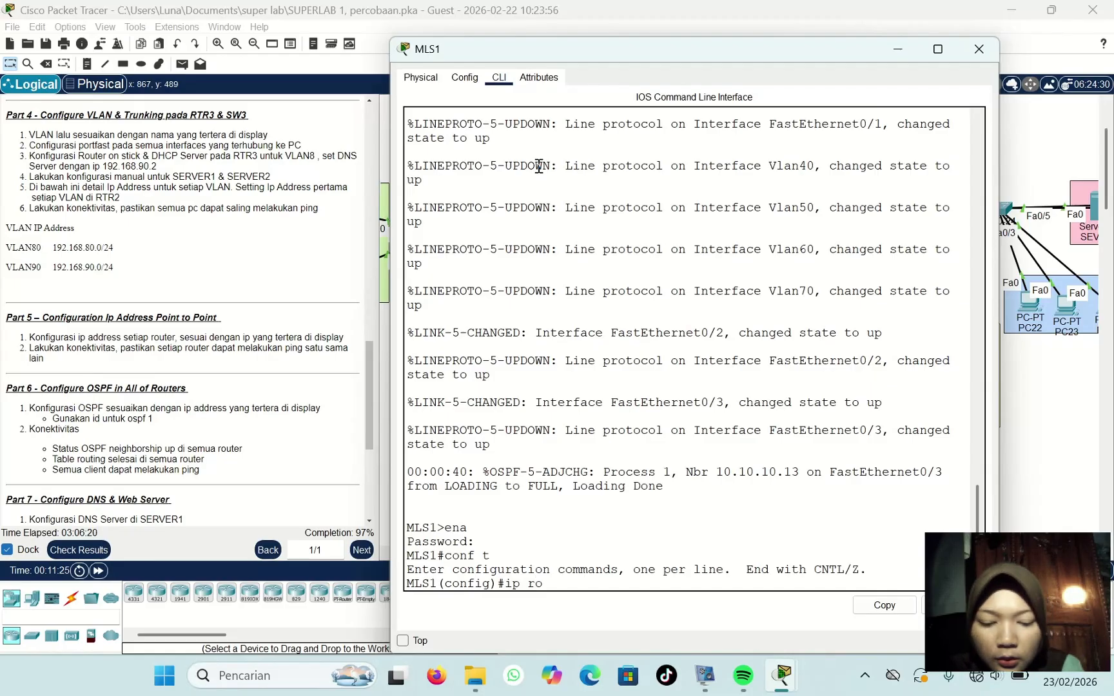
text(uting)
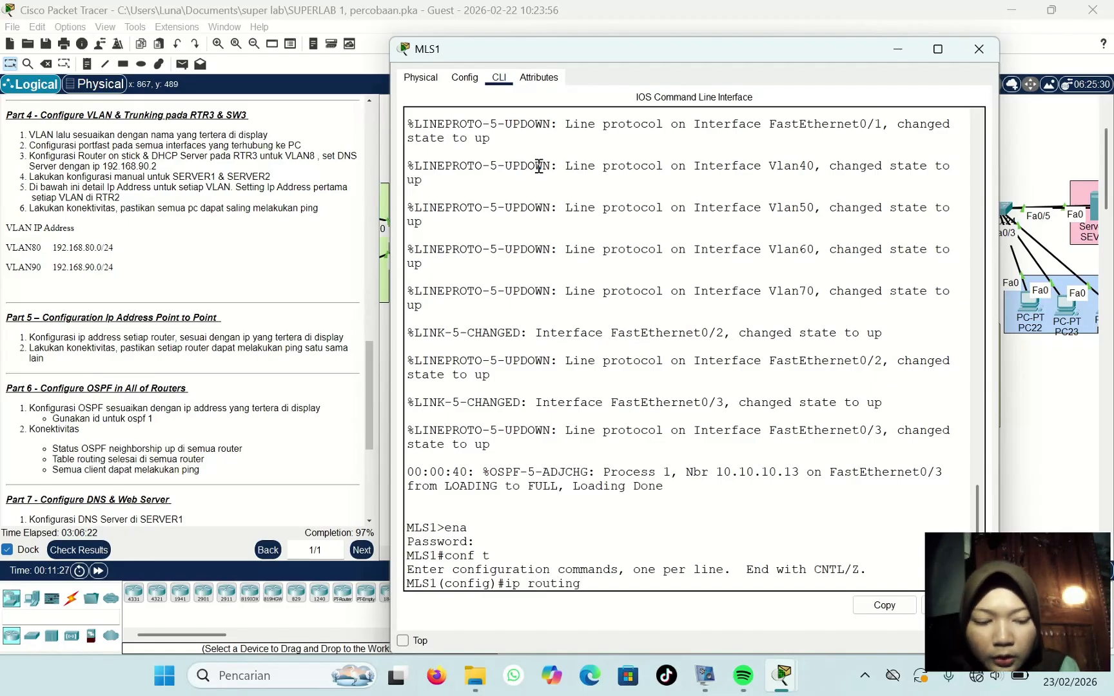
key(Return)
text(r)
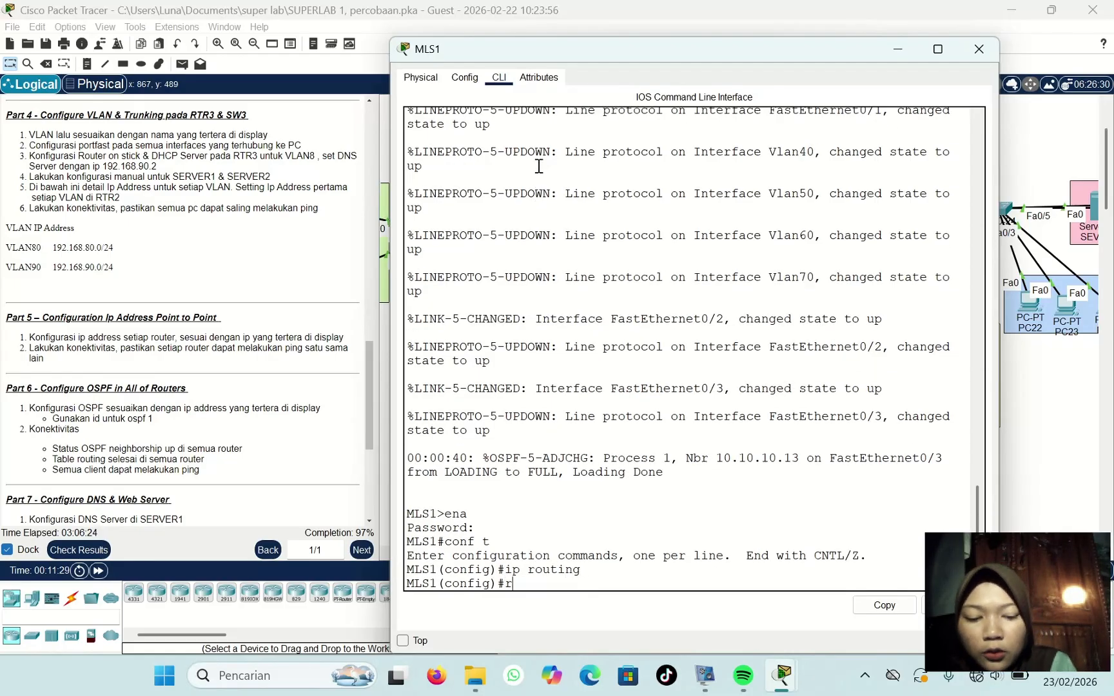
text(outer ospf 1)
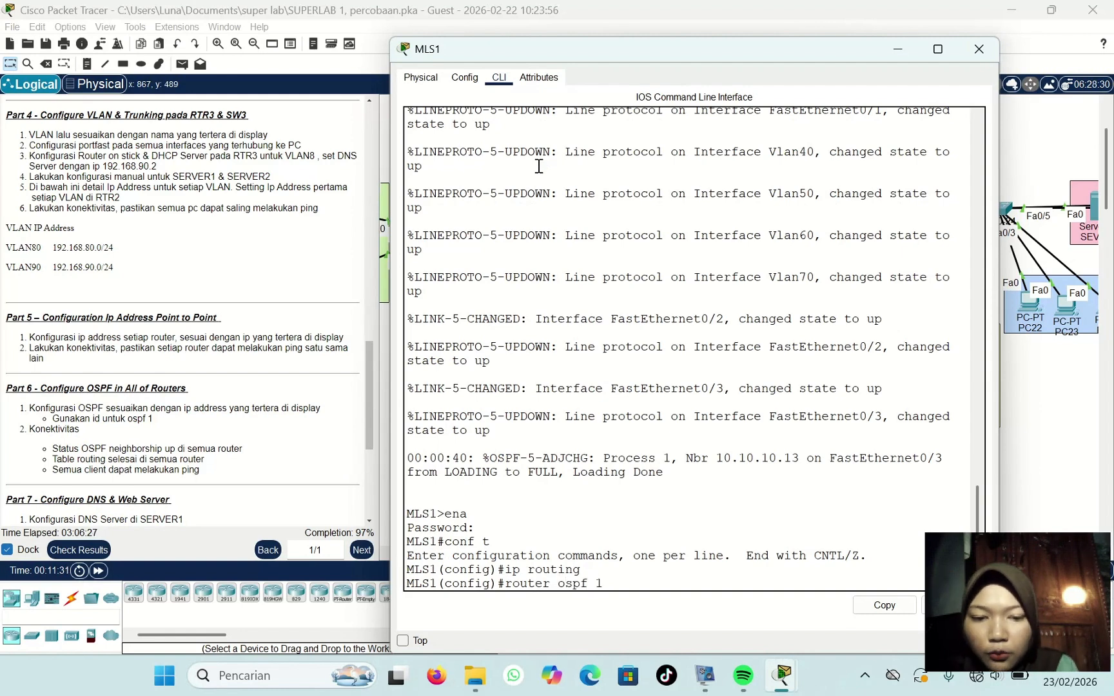
key(Return)
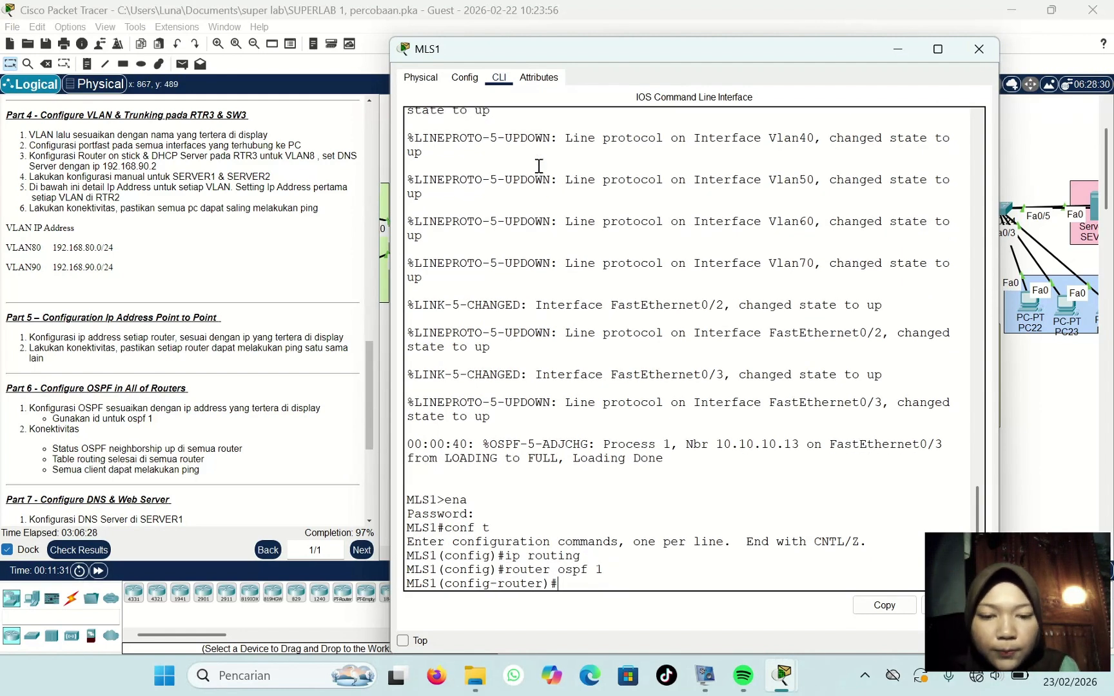
Step: Add the network 10.10.10.12 0.0.0.3 area 0 statement to MLS1's OSPF
click(896, 57)
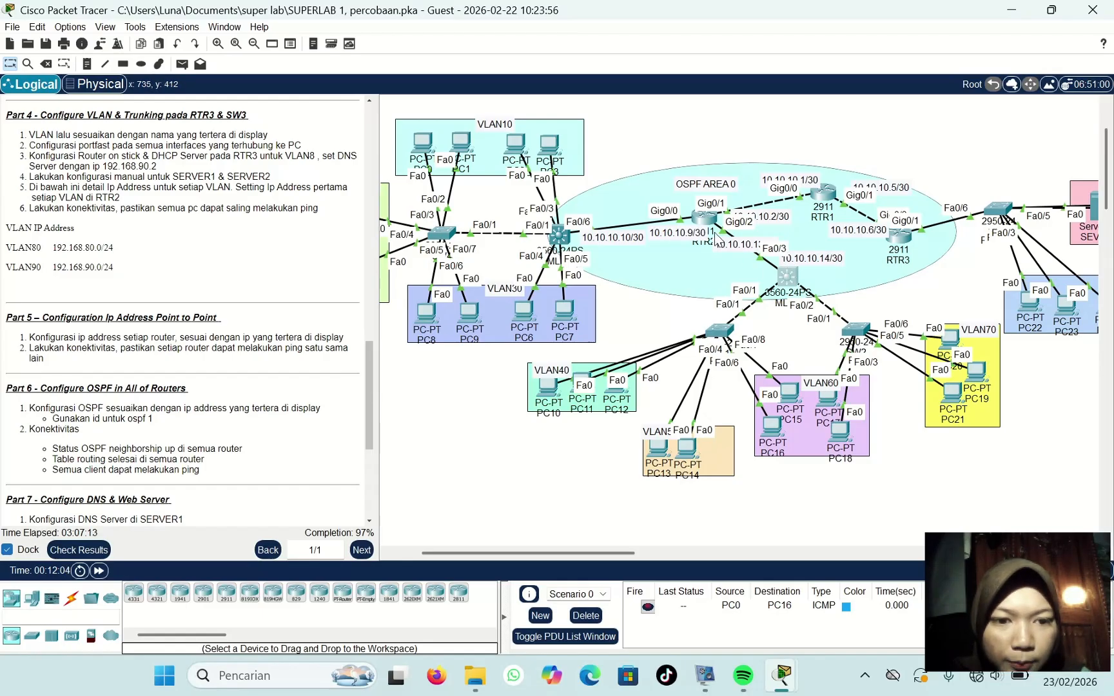
click(790, 277)
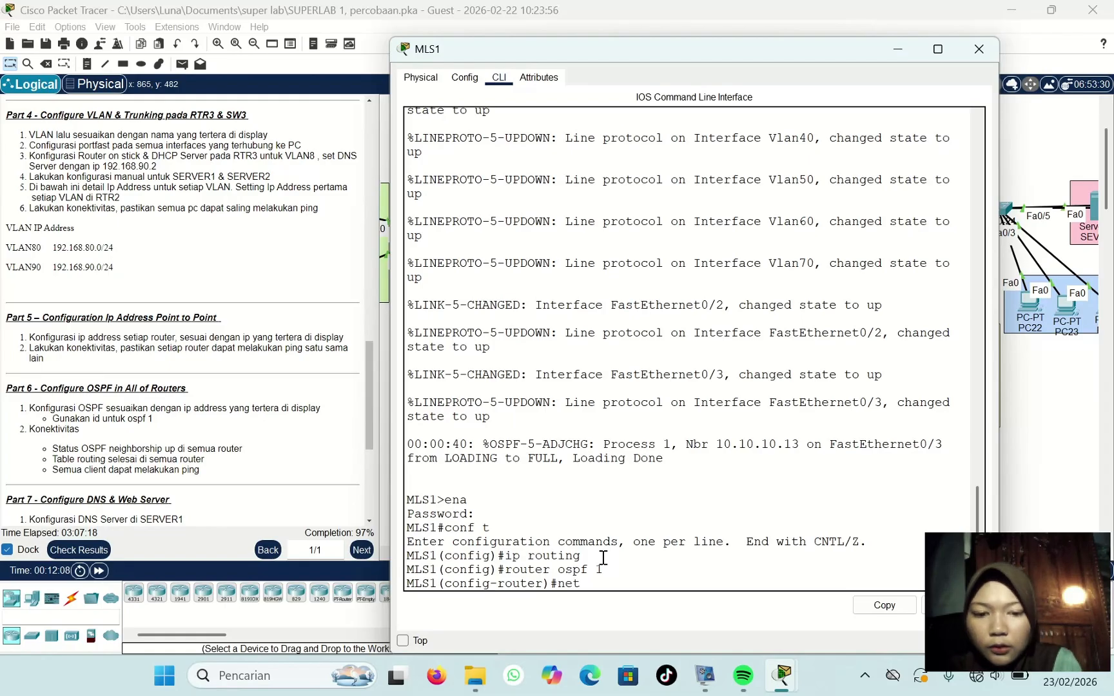
text(net 10.10)
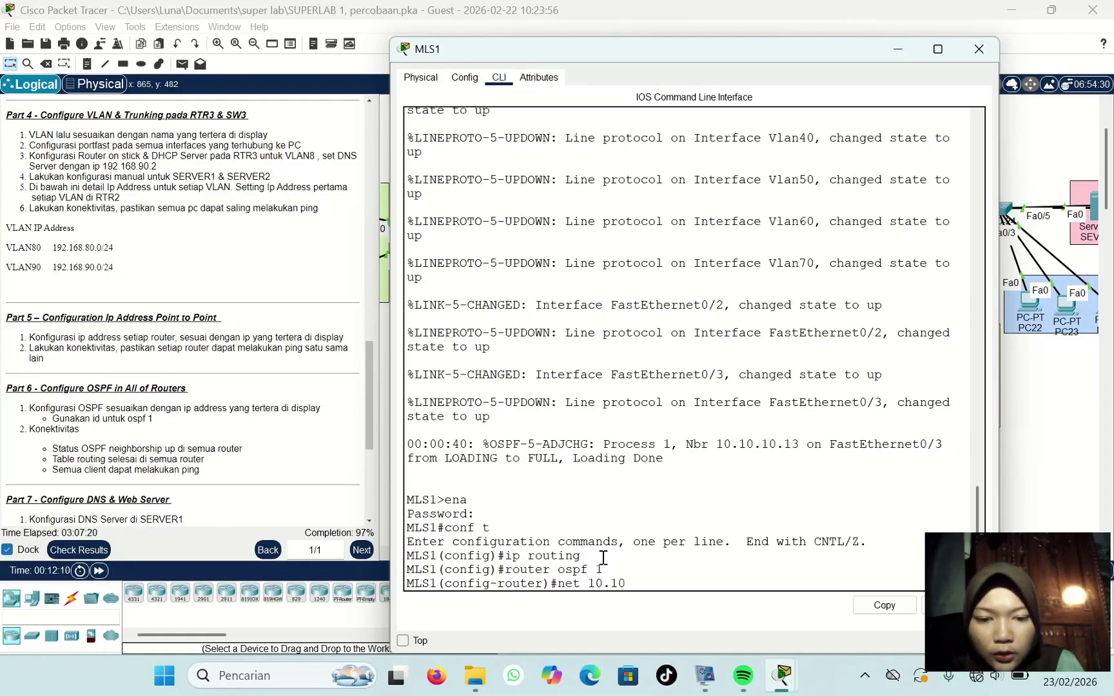
text(.10.12)
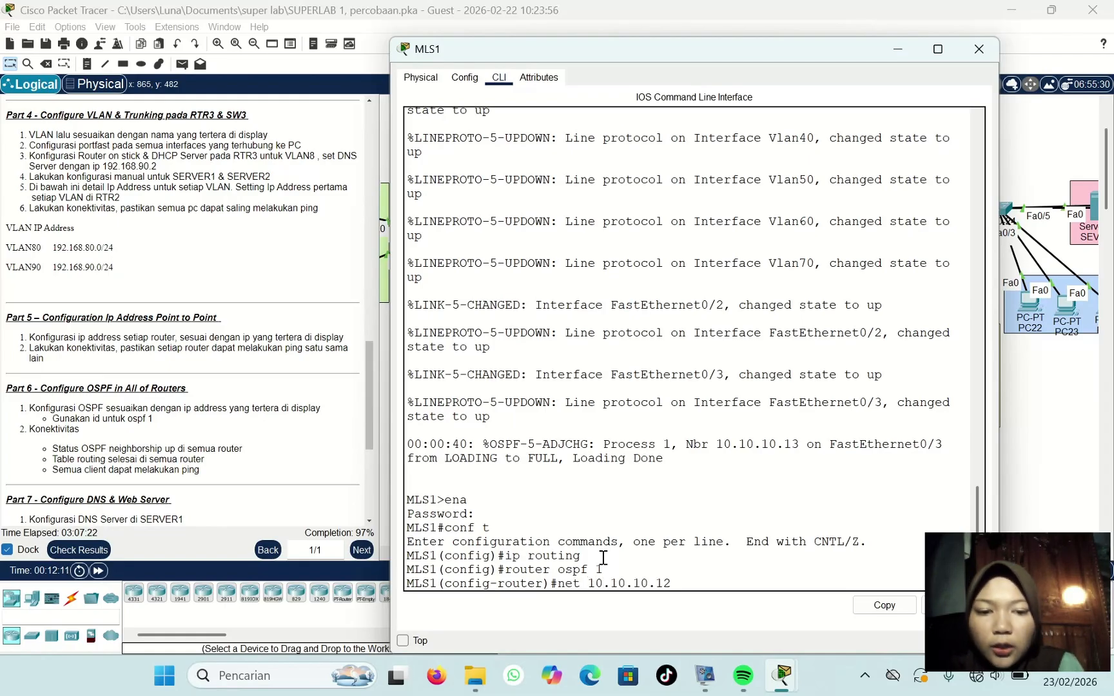
text( 0.0.0)
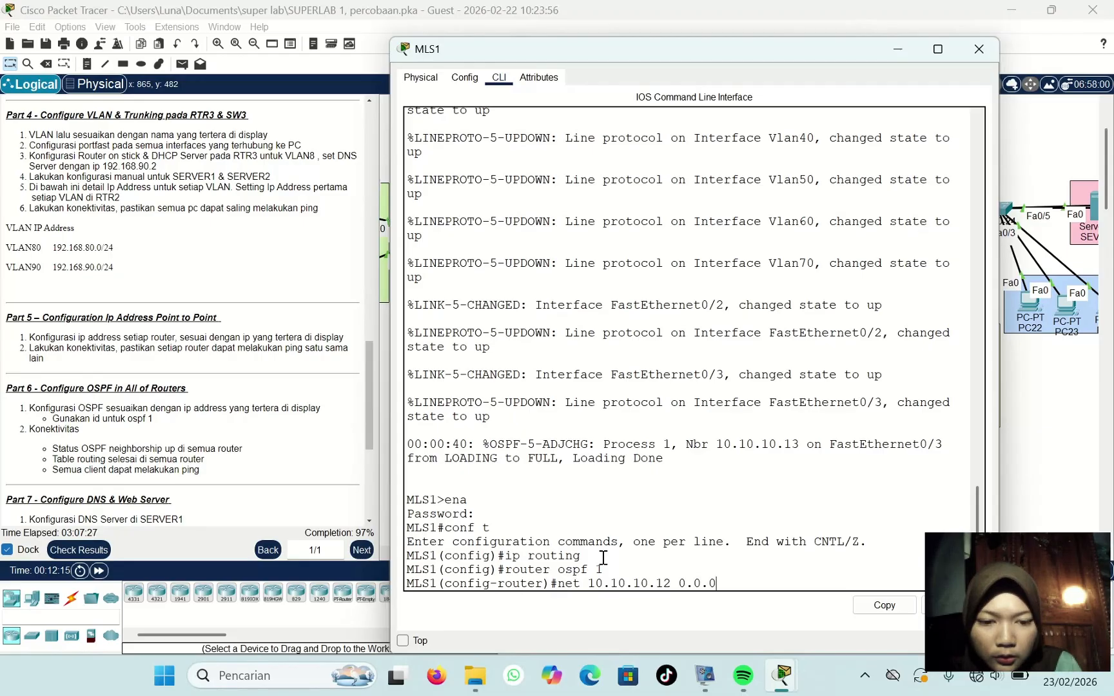
text(.3 are)
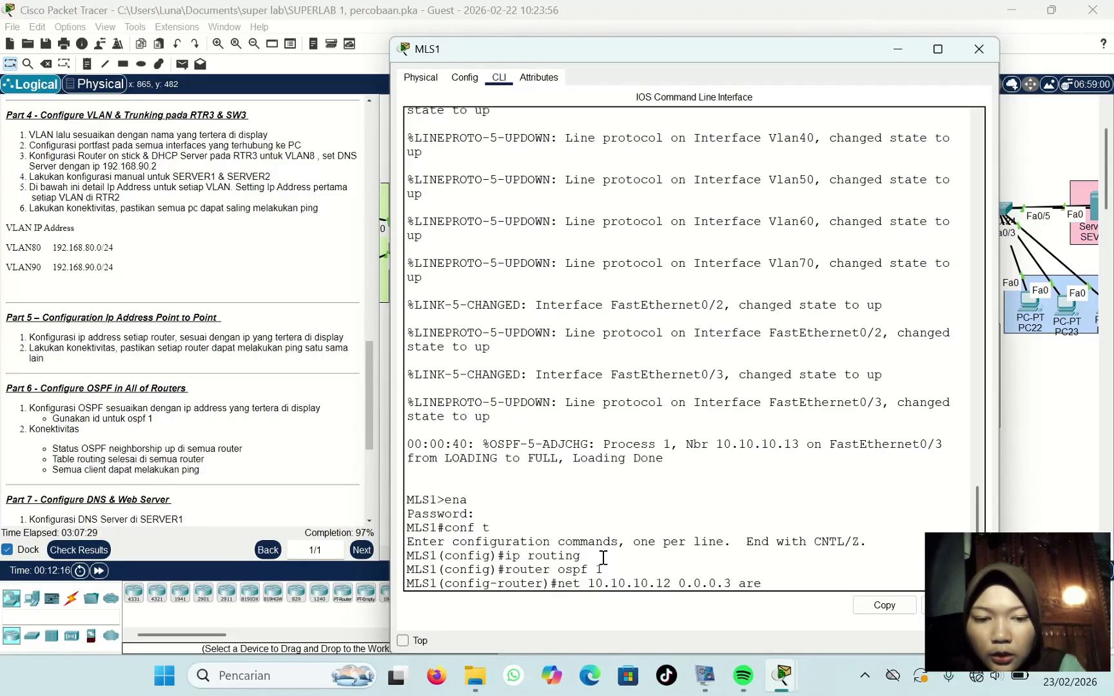
text(a 0)
key(Return)
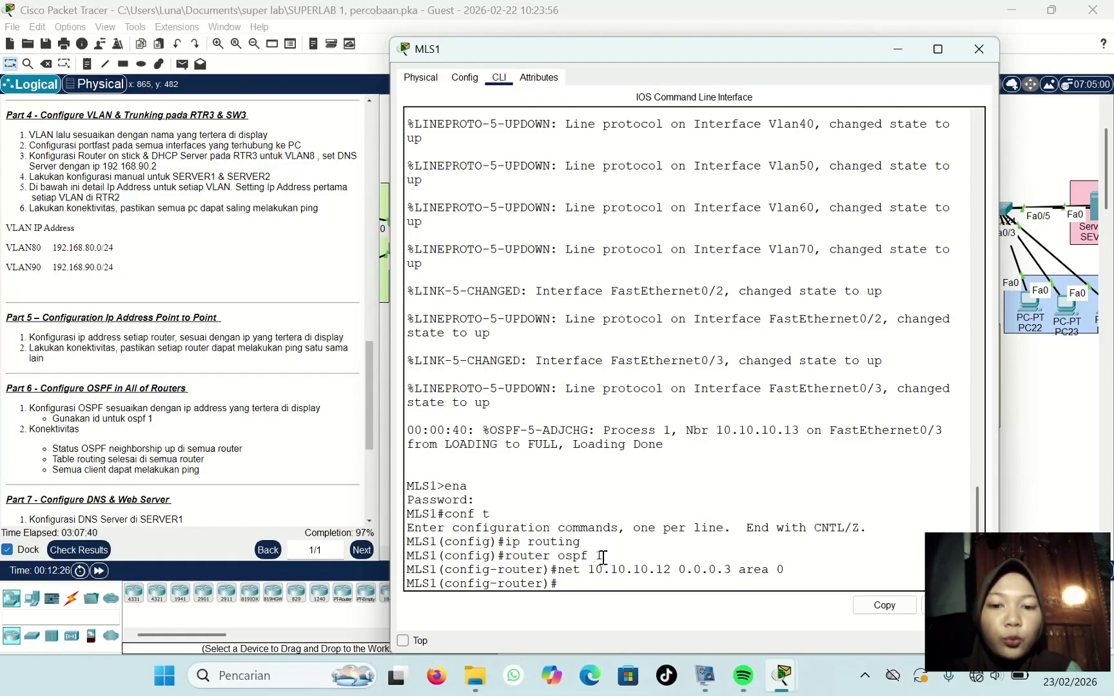
Step: Advertise the 192.168.40.0 and 192.168.50.0 networks in OSPF area 0 on MLS1
text(ne)
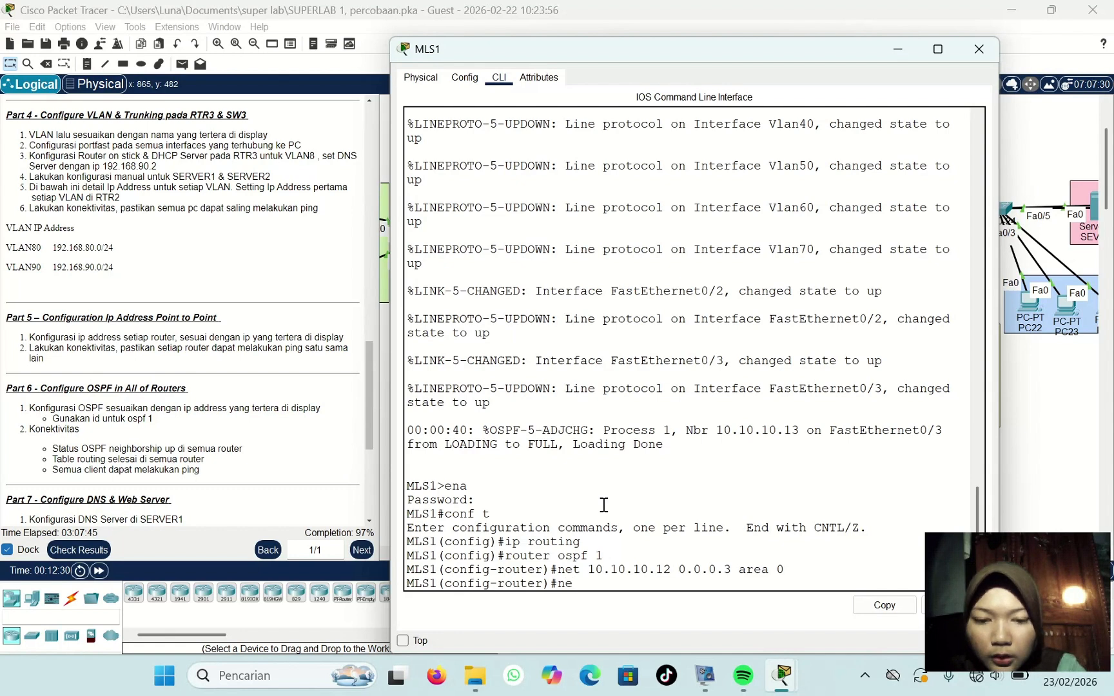
text(t 192.)
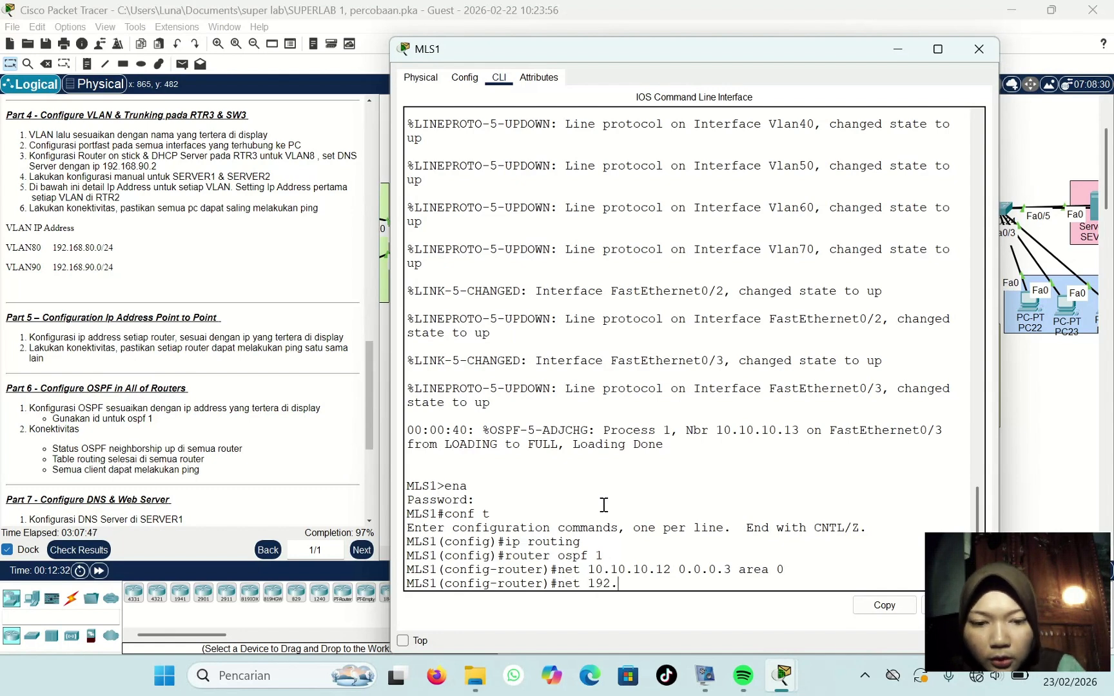
text(168.)
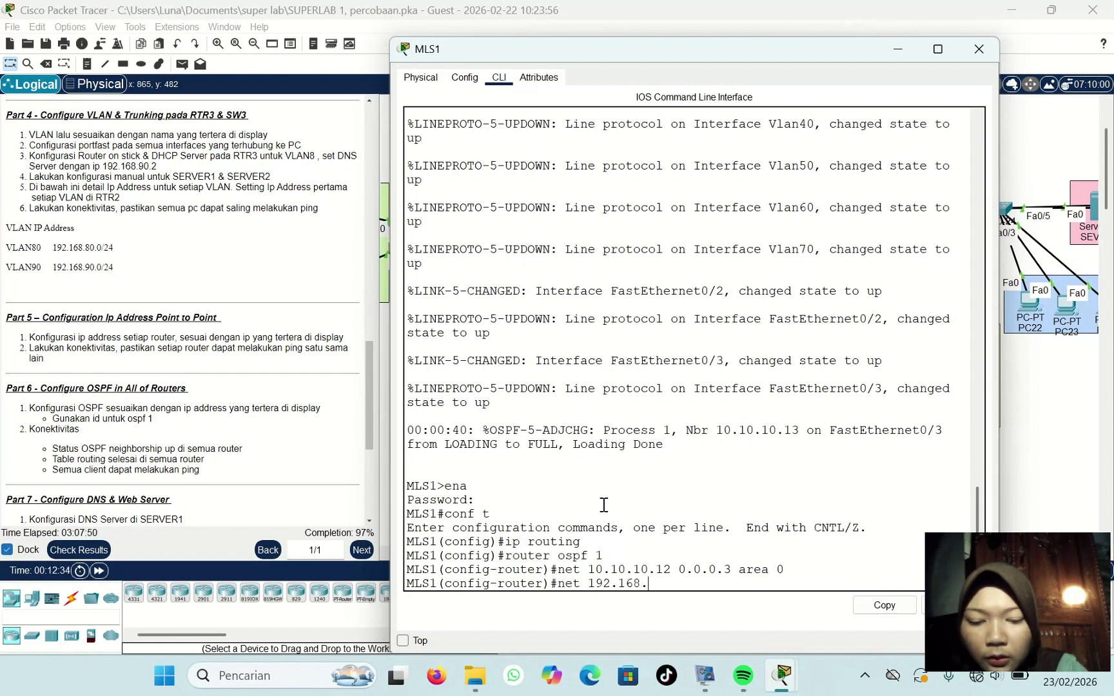
text(40.0 )
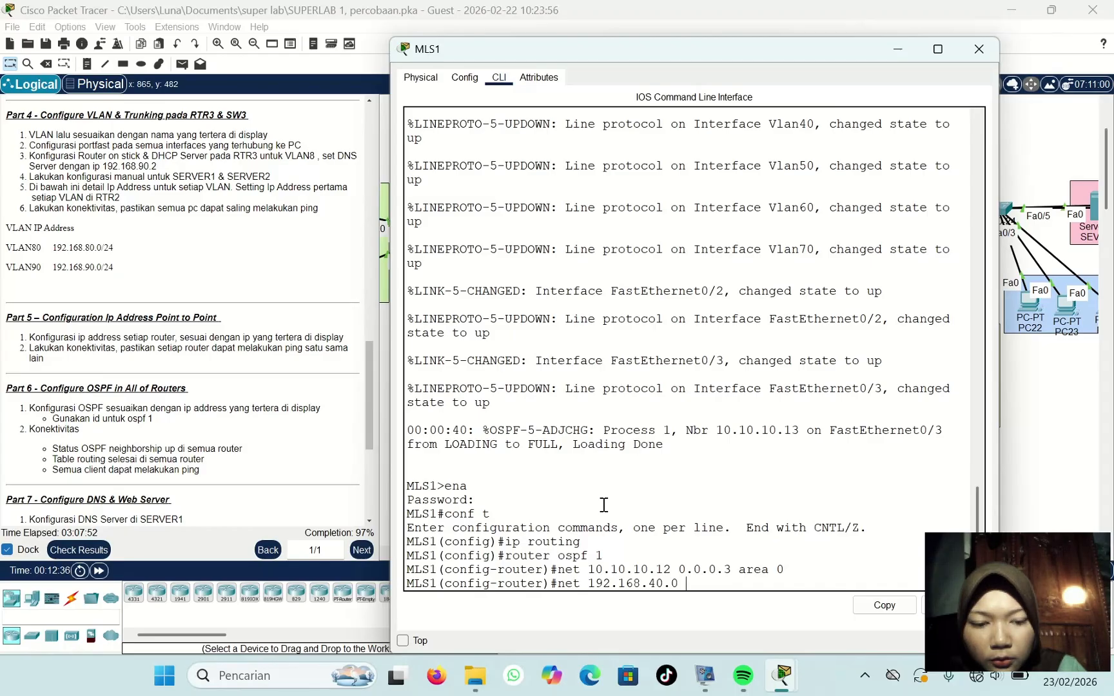
text(0.0.0)
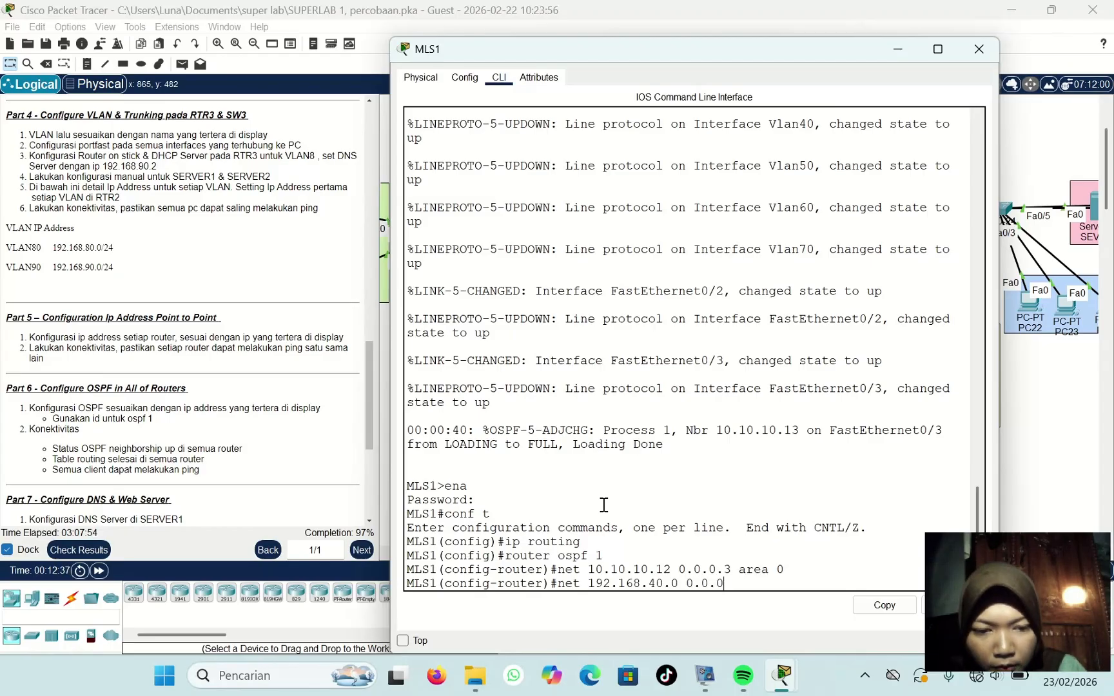
text(.244)
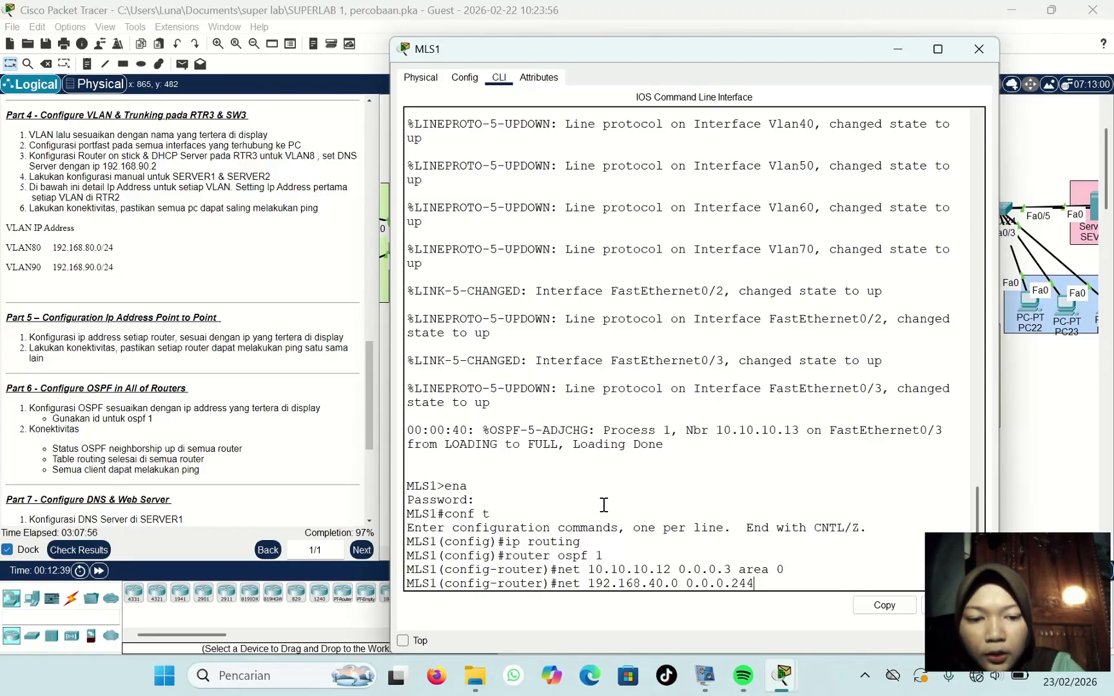
key(BackSpace)
key(BackSpace)
text(55)
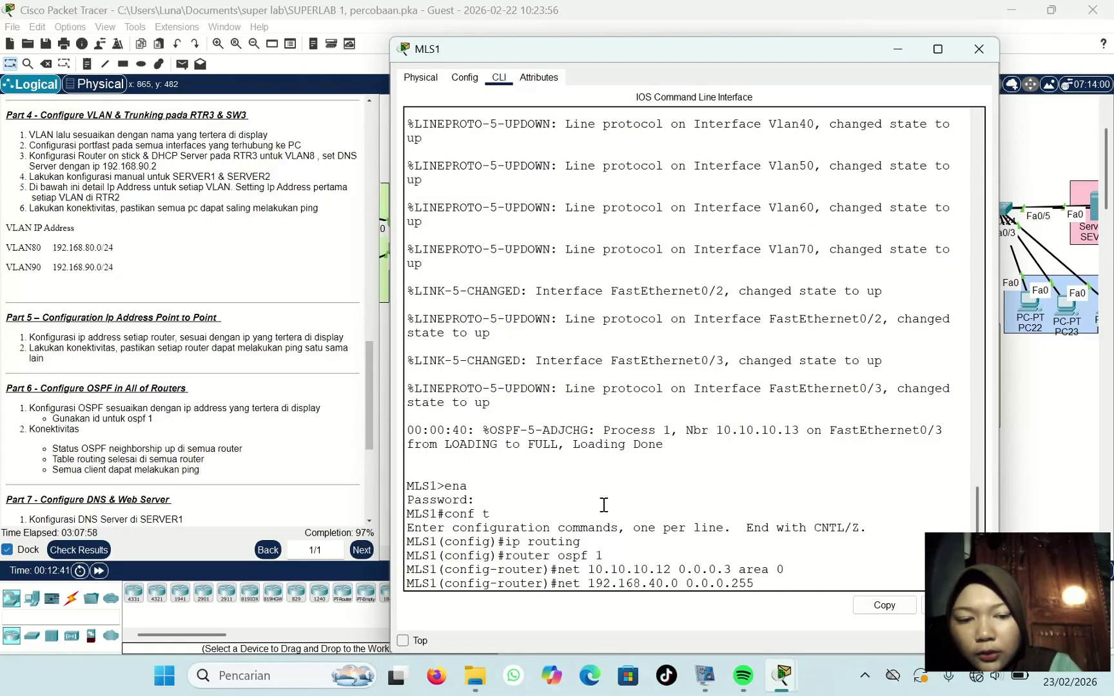
text( area 0)
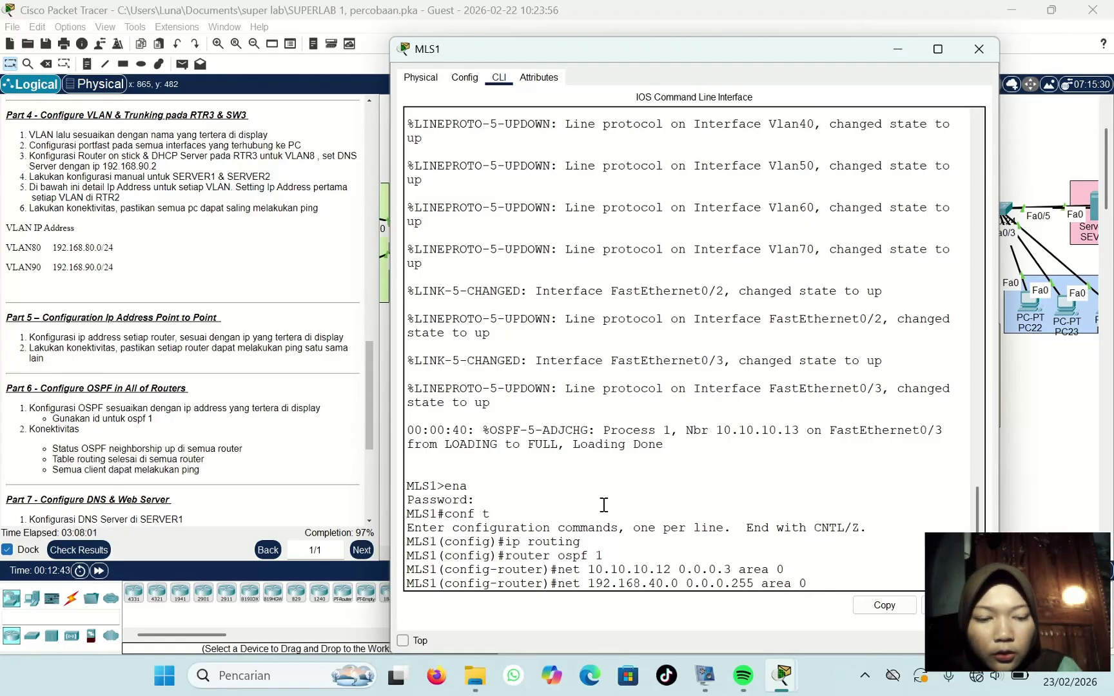
key(Return)
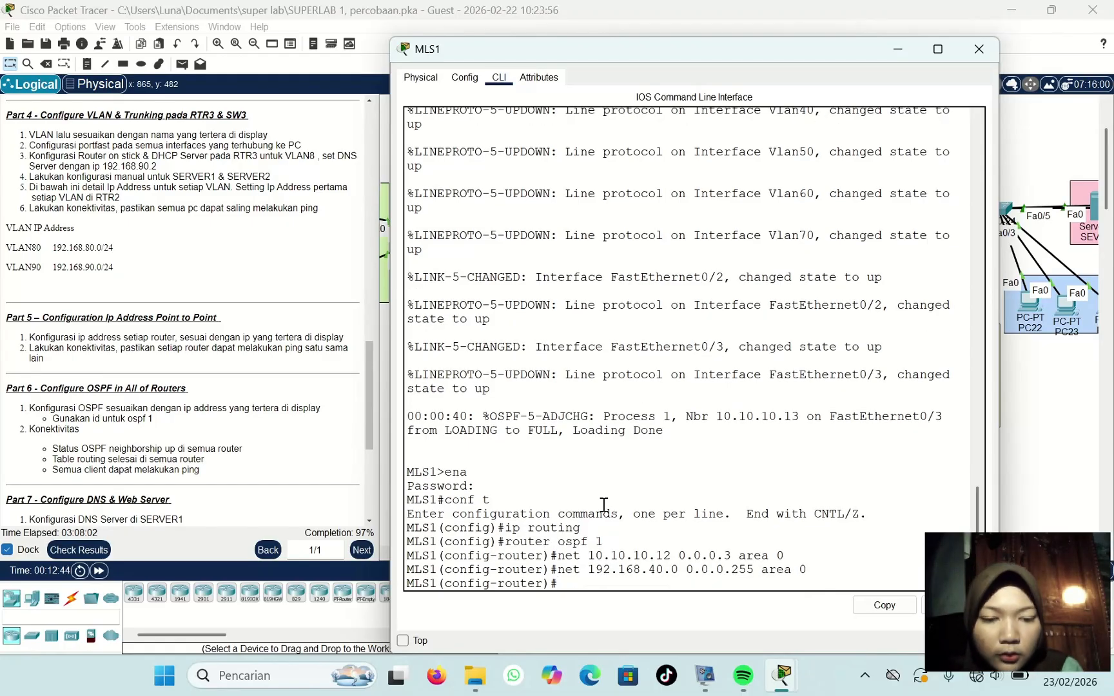
key(Up)
key(Up)
key(Down)
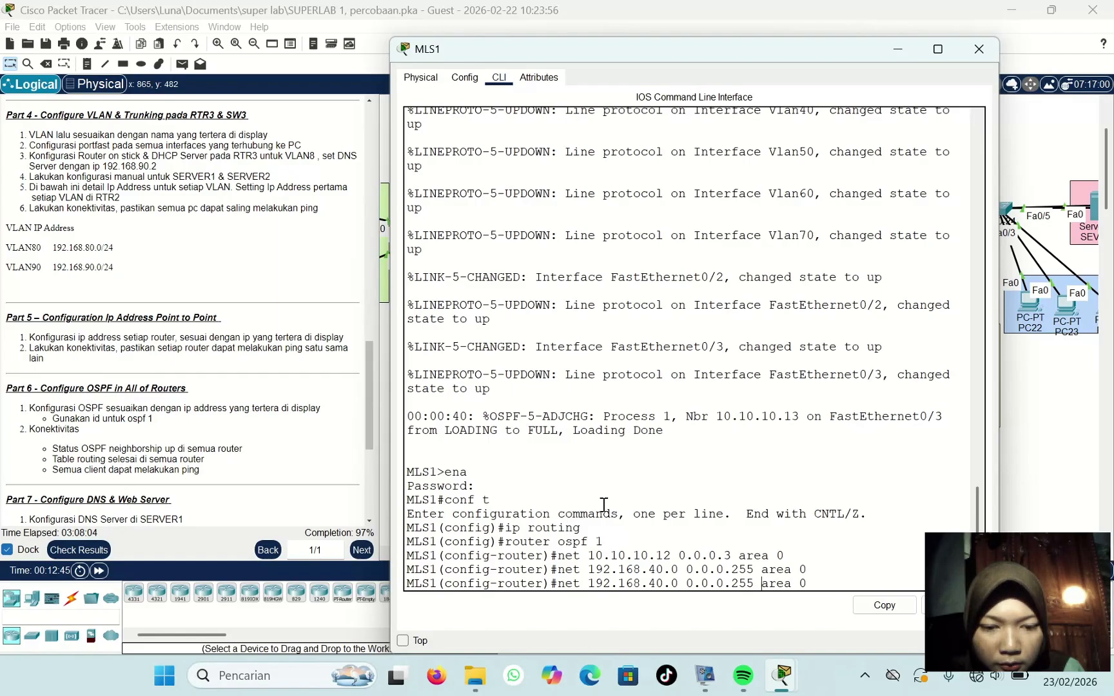
key(BackSpace)
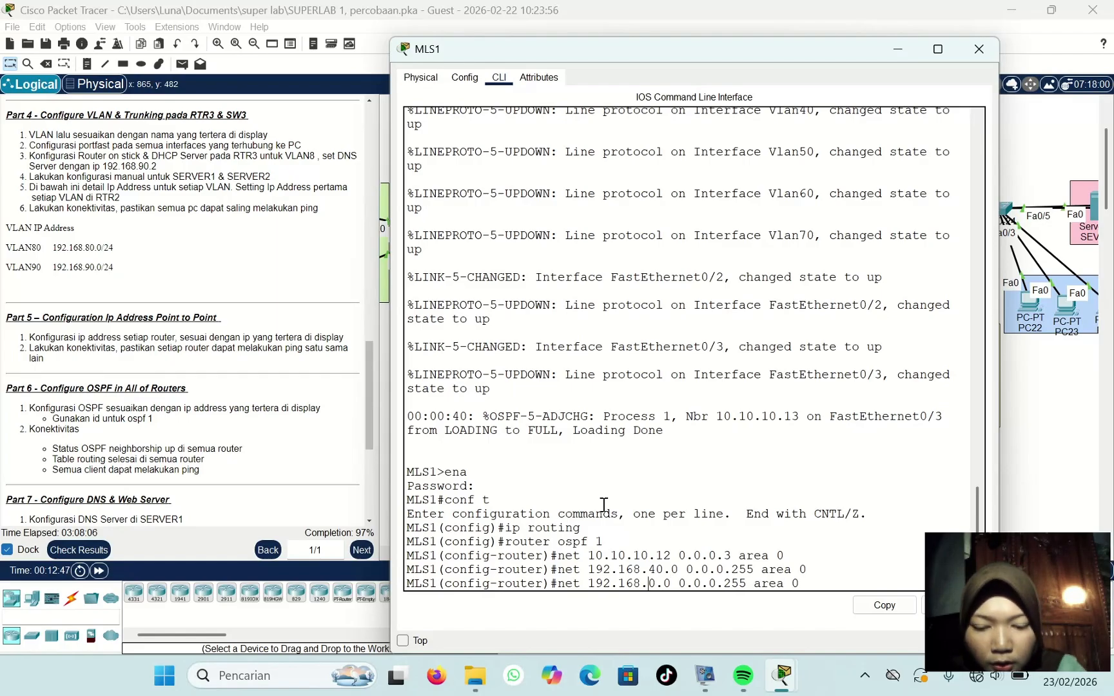
text(5)
key(Return)
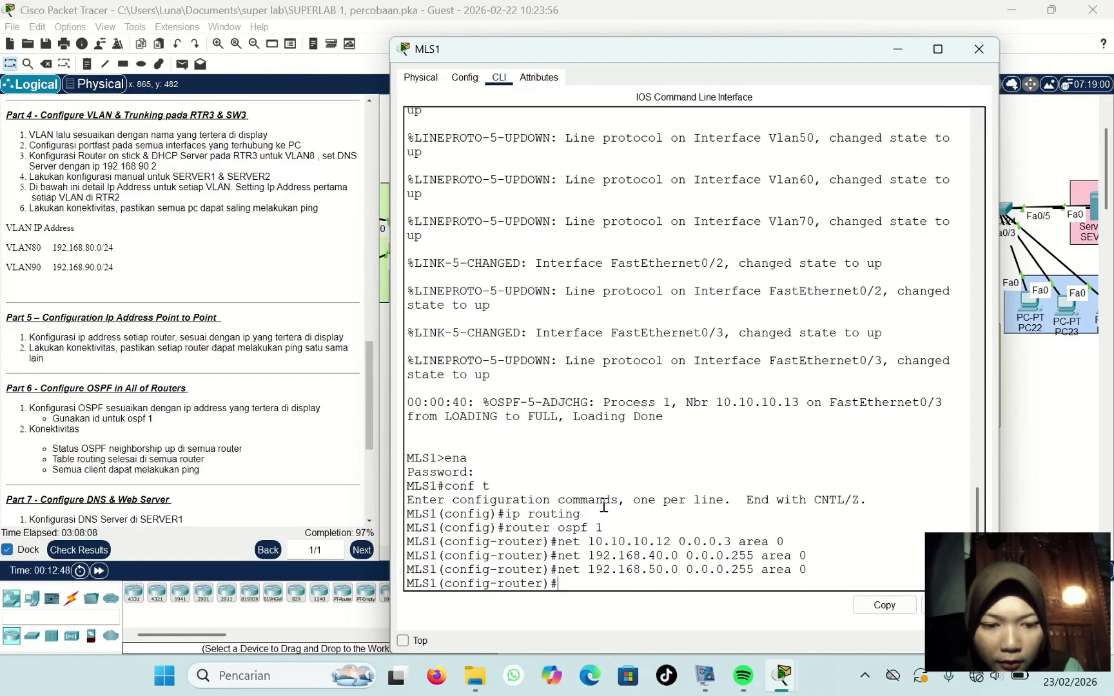
Step: Add 192.168.60.0 and 192.168.70.0 to area 0, then close MLS1's window
key(Up)
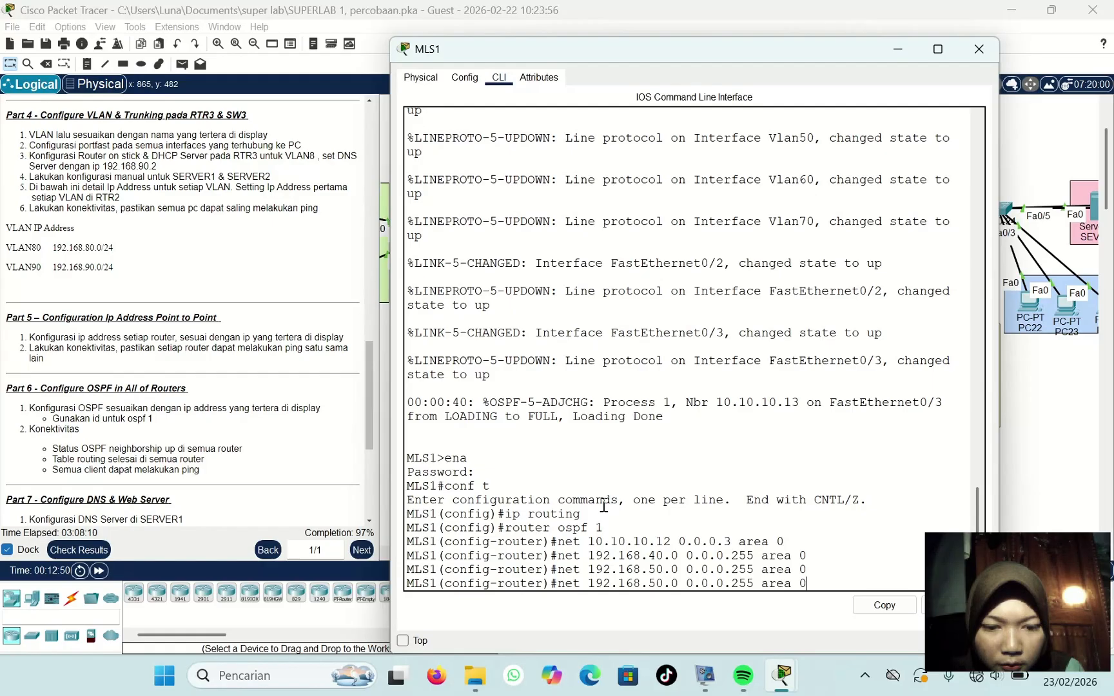
key(Down)
key(Up)
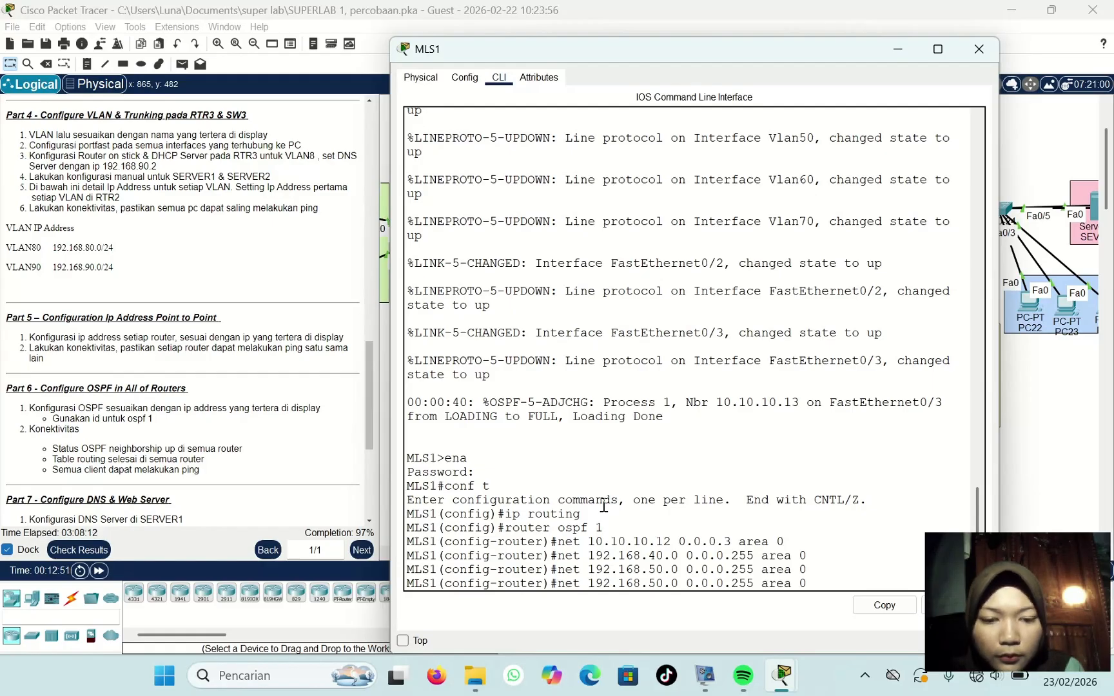
key(Left)
key(Left)
key(Left)
key(Left)
key(Left)
key(Left)
key(Left)
key(Left)
key(Left)
key(Left)
key(Left)
key(Left)
key(Left)
key(Left)
key(Left)
key(Left)
key(Left)
key(Left)
key(Left)
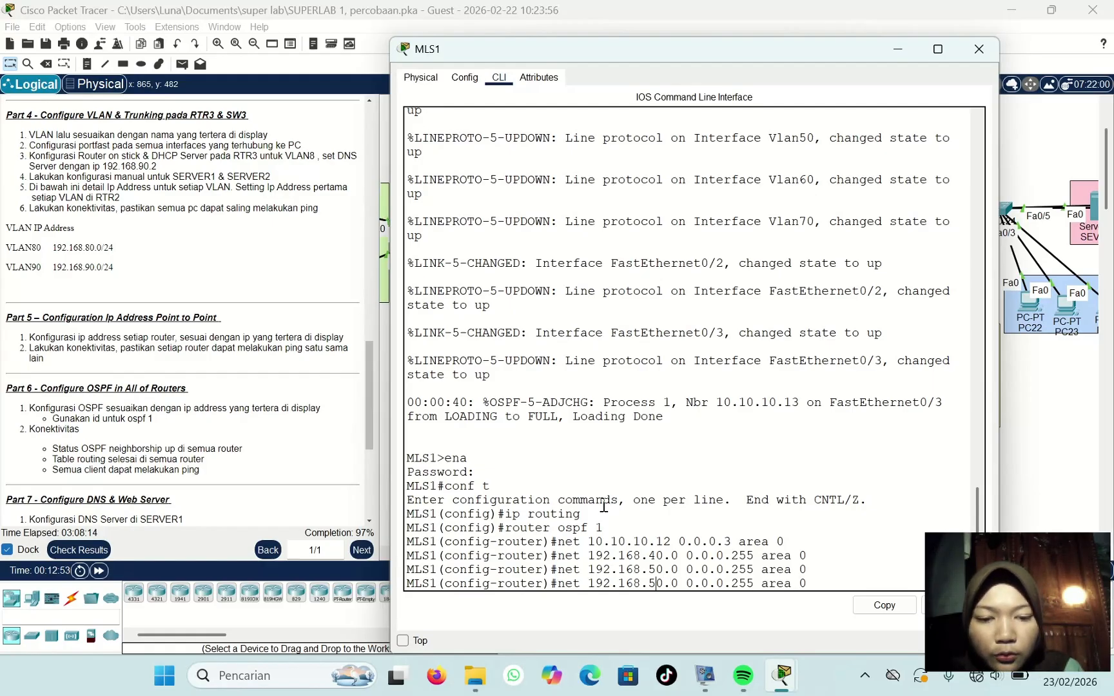
key(BackSpace)
text(6)
key(Return)
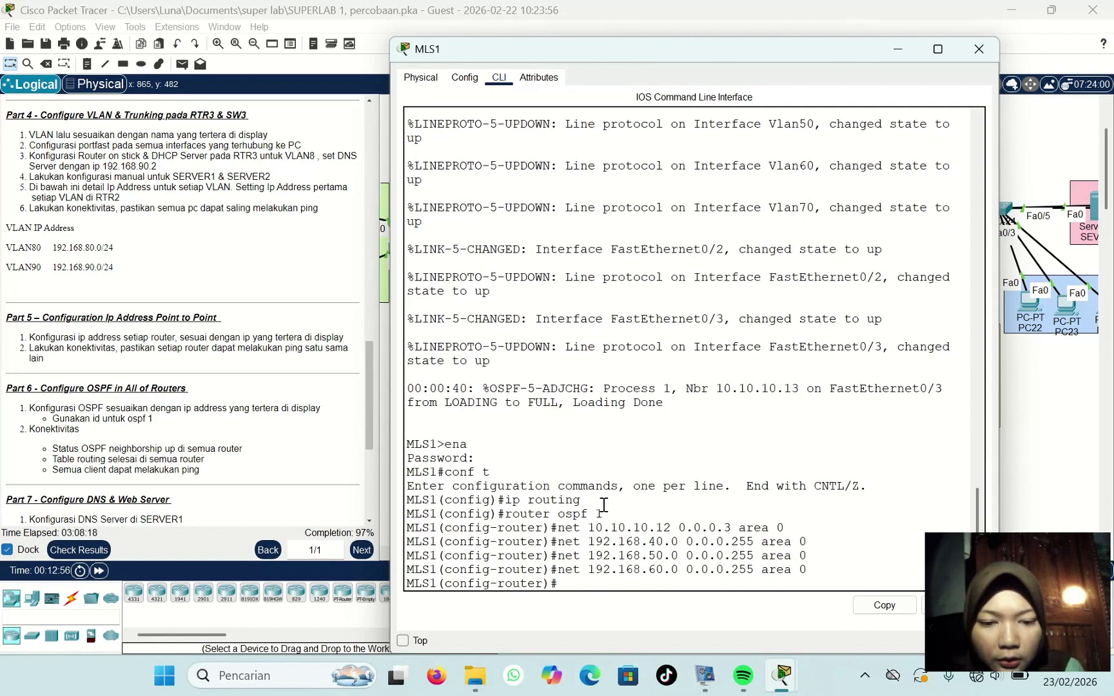
key(Up)
key(Left)
key(Left)
key(Left)
key(Left)
key(Left)
key(Left)
key(Left)
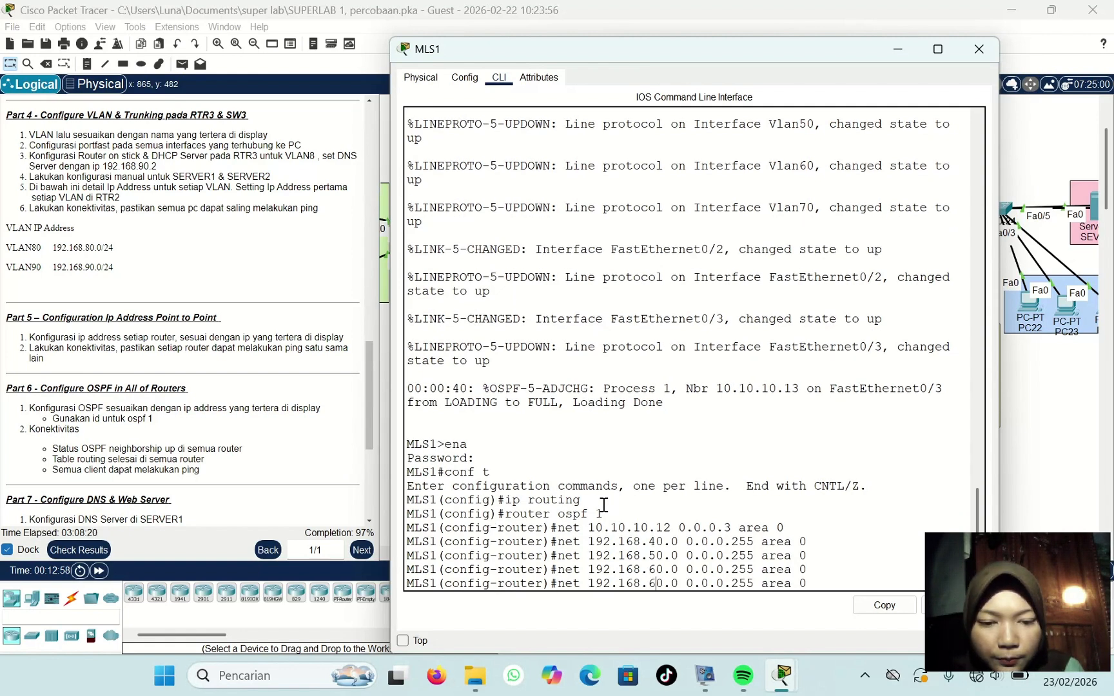
key(BackSpace)
text(7)
key(Return)
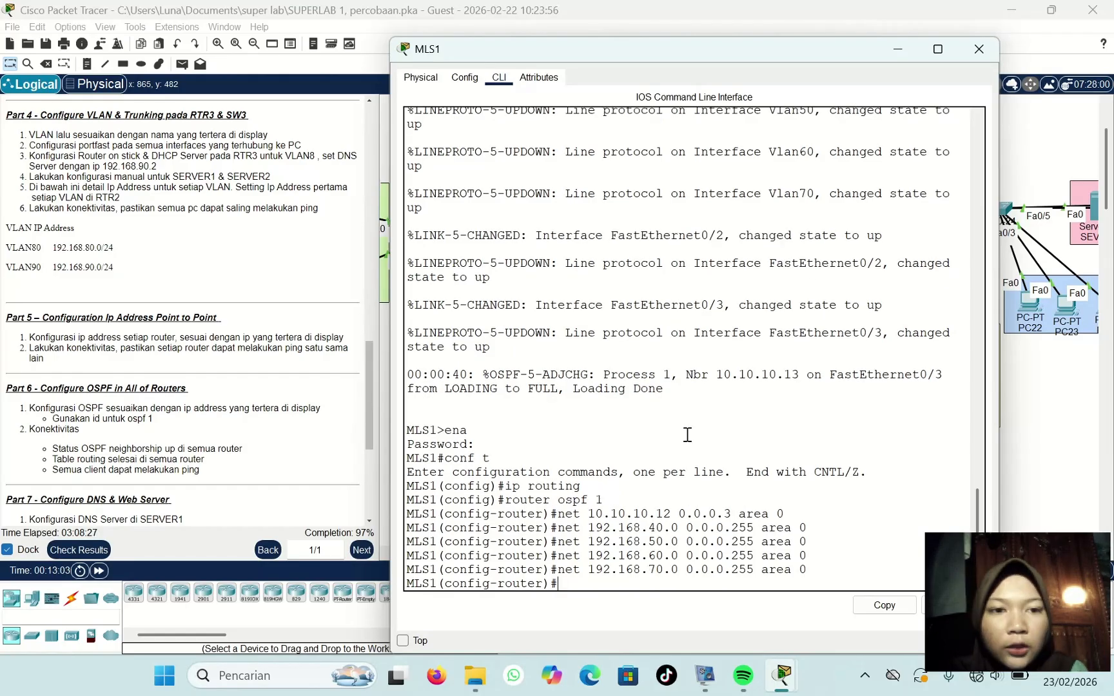
click(979, 49)
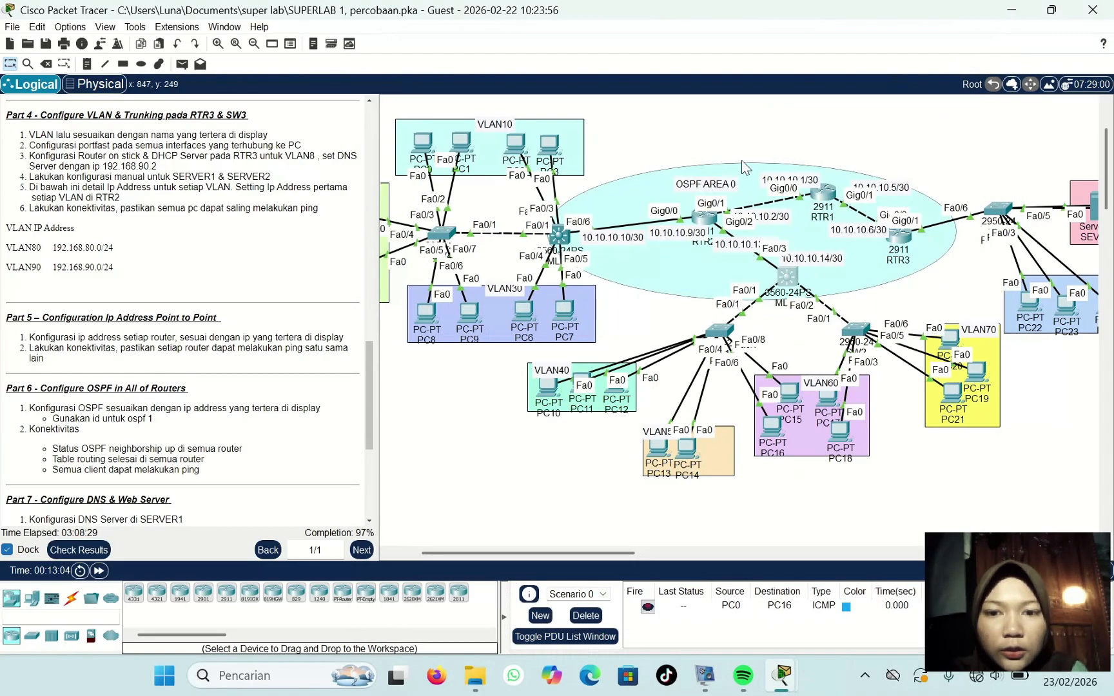
Step: Open MLS2's CLI and enter global configuration mode
click(556, 234)
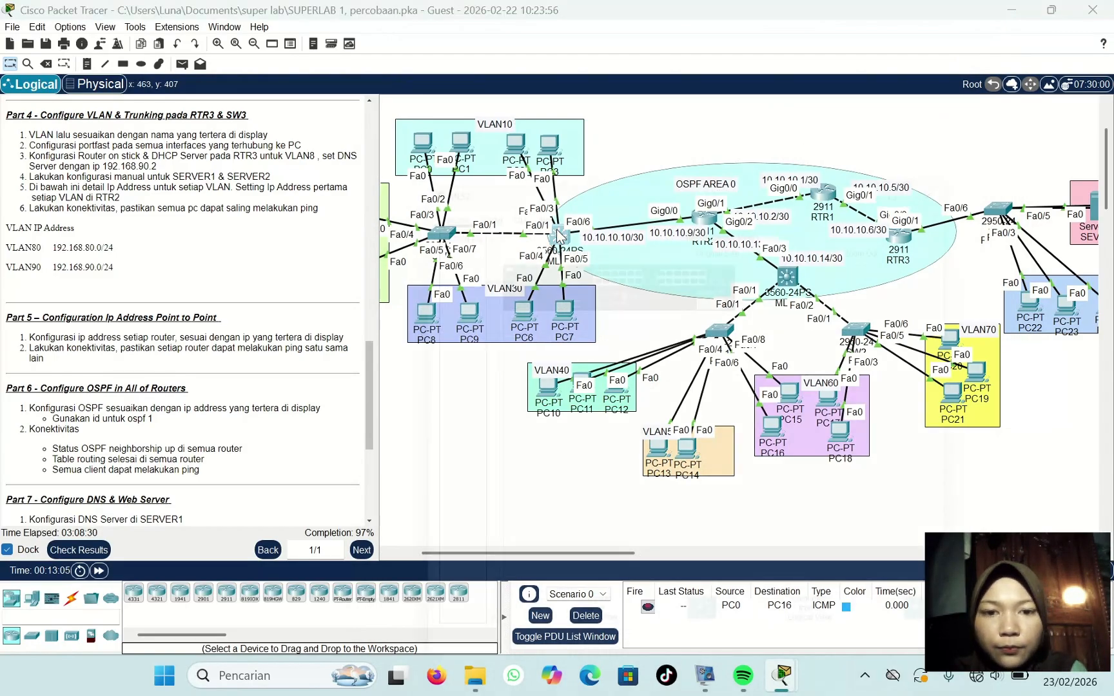
click(504, 83)
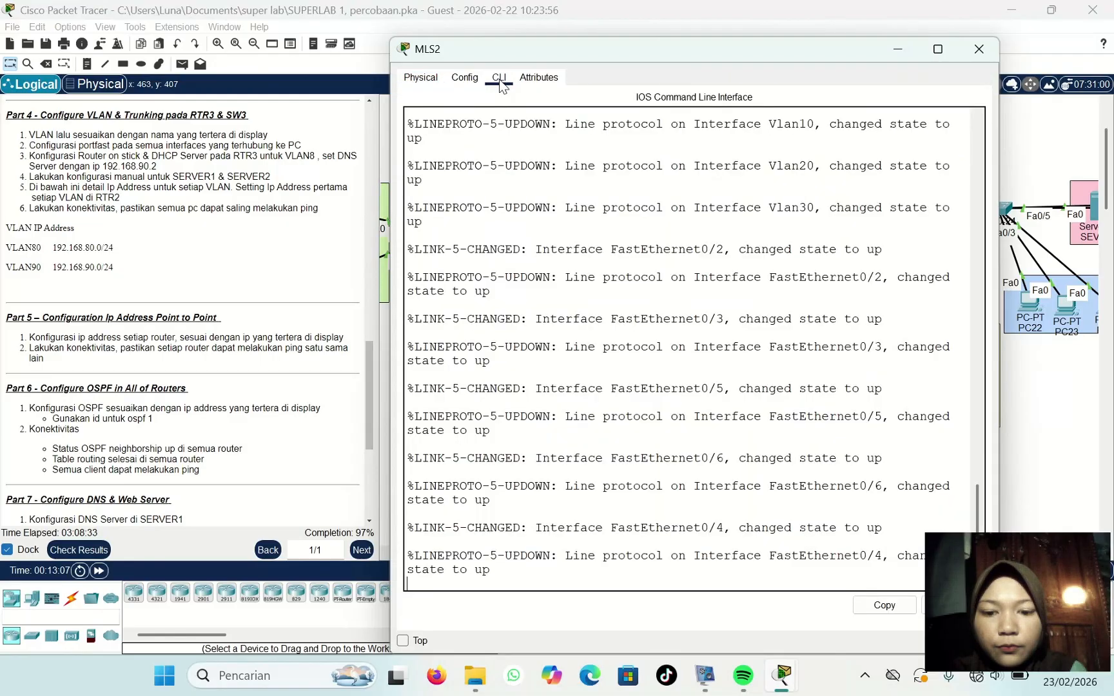
key(Return)
text(en)
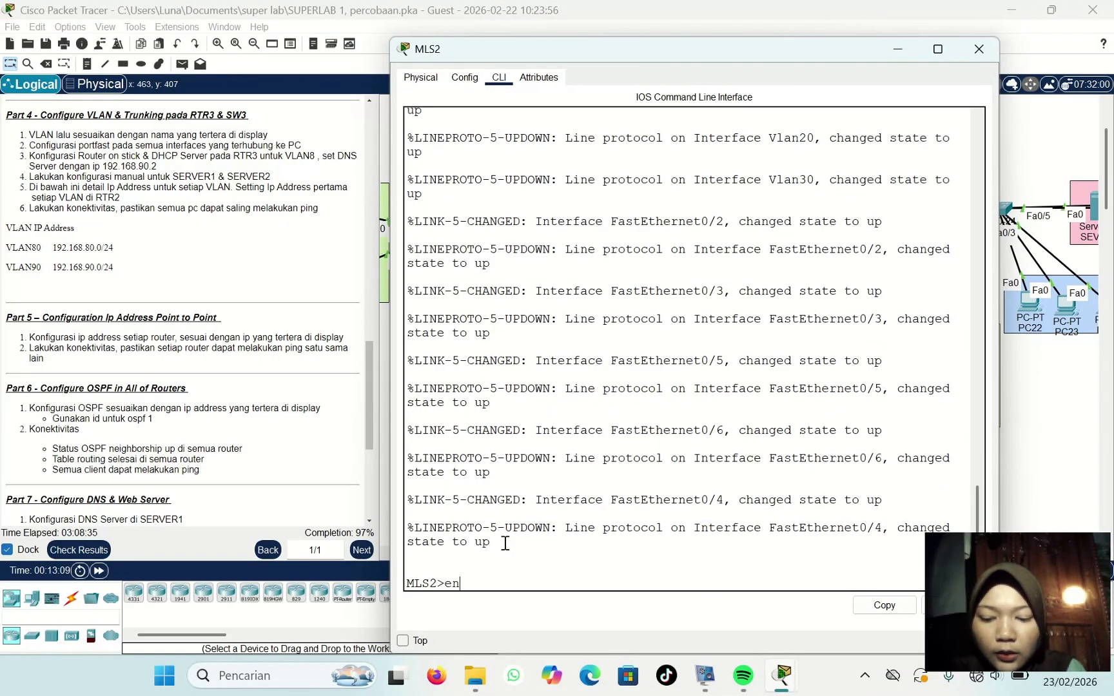
text(a)
key(Return)
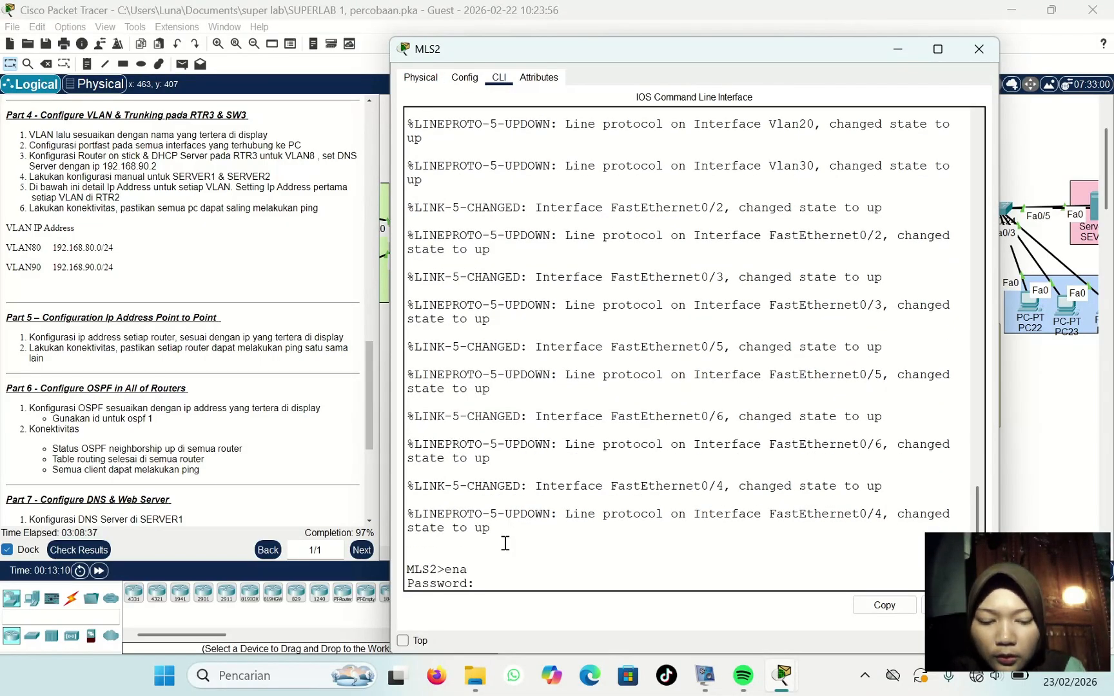
key(Return)
text(c)
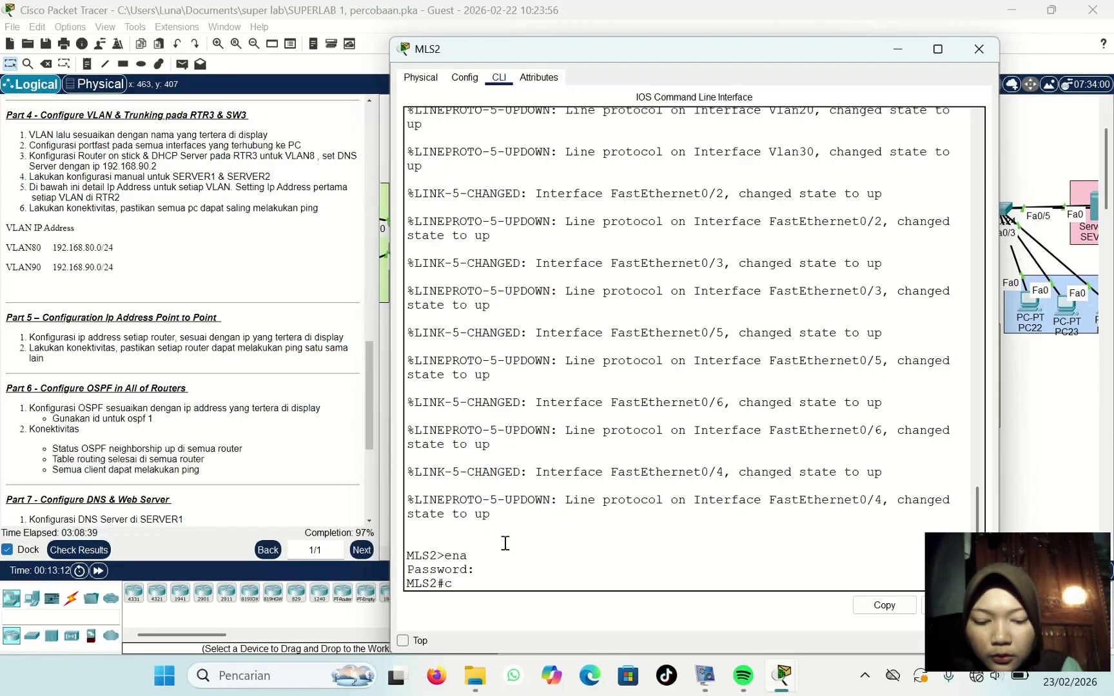
text(on)
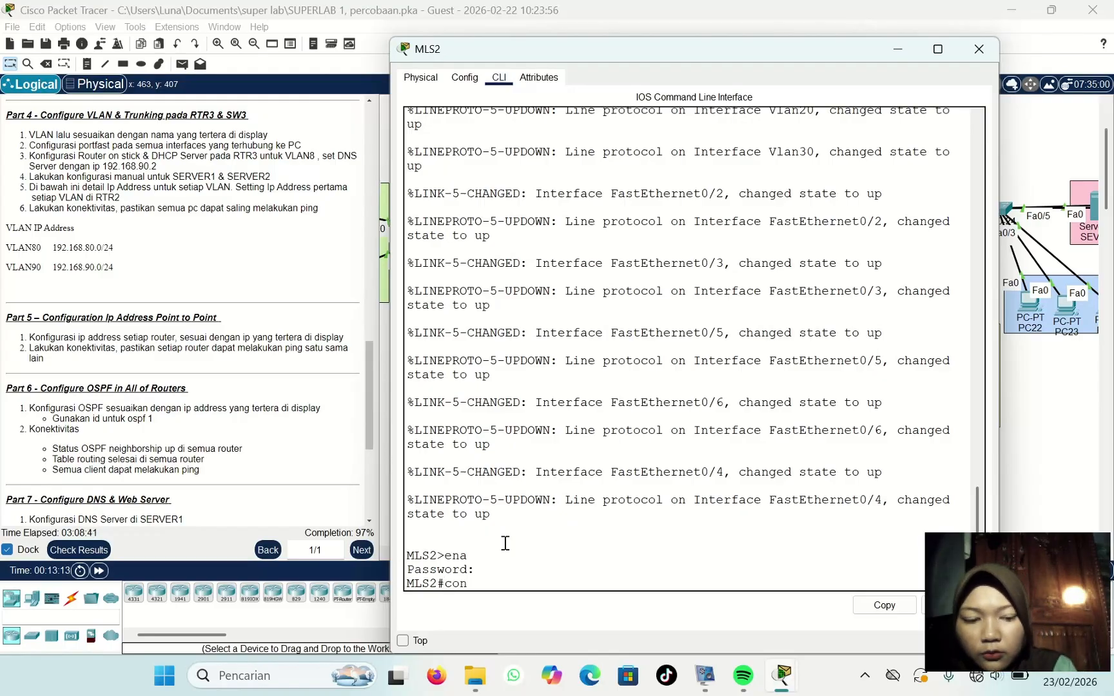
text( ft)
key(Return)
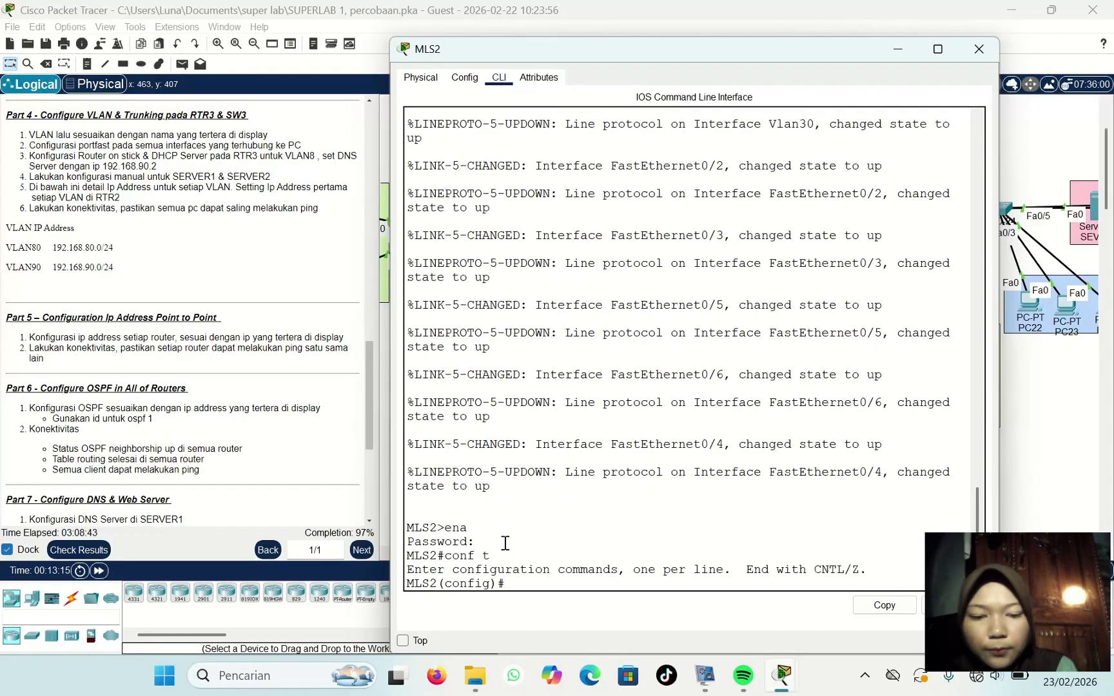
Step: Enable IP routing, start OSPF process 1, and advertise 10.10.10.8 0.0.0.3 in area 0
click(897, 50)
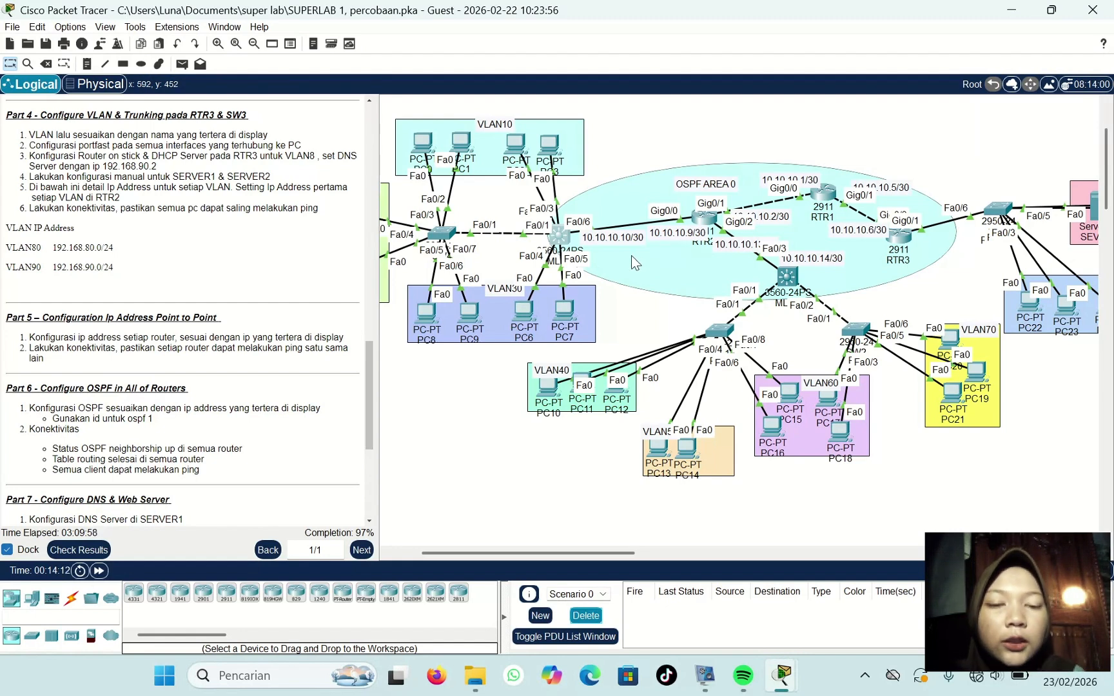
click(561, 237)
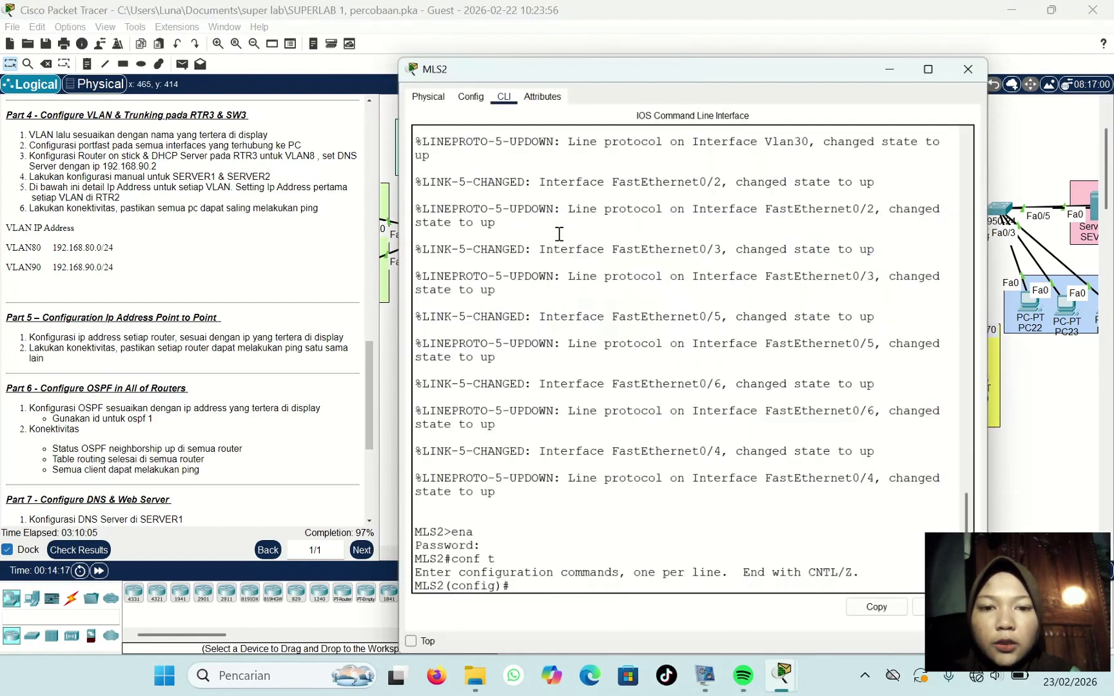
text(ip)
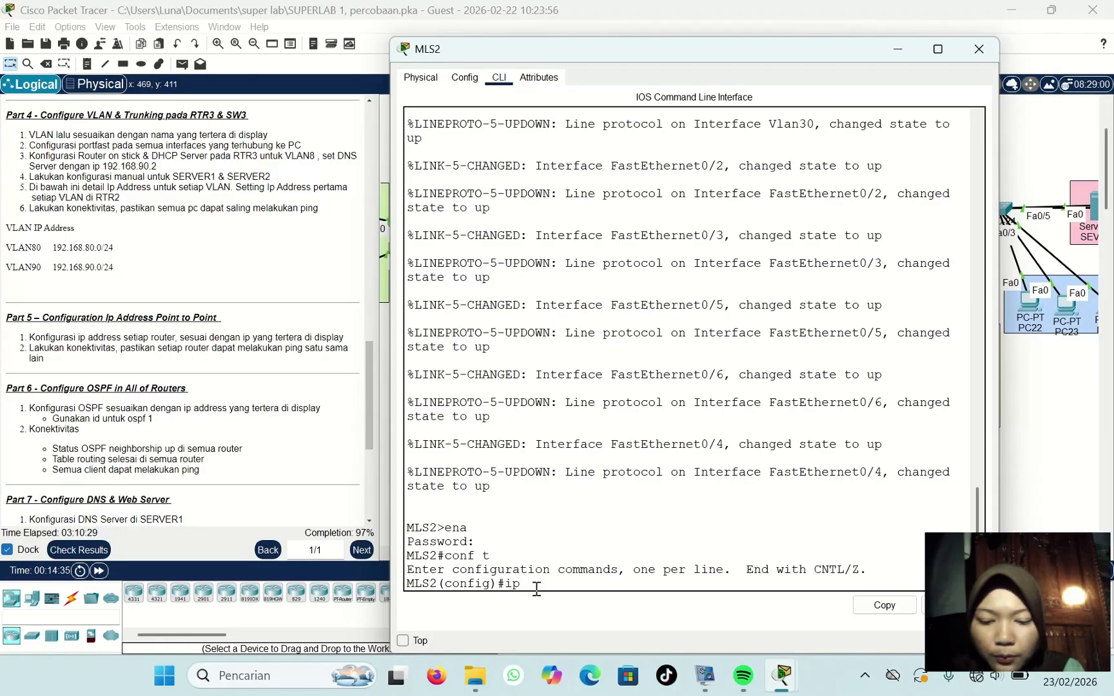
text( routing)
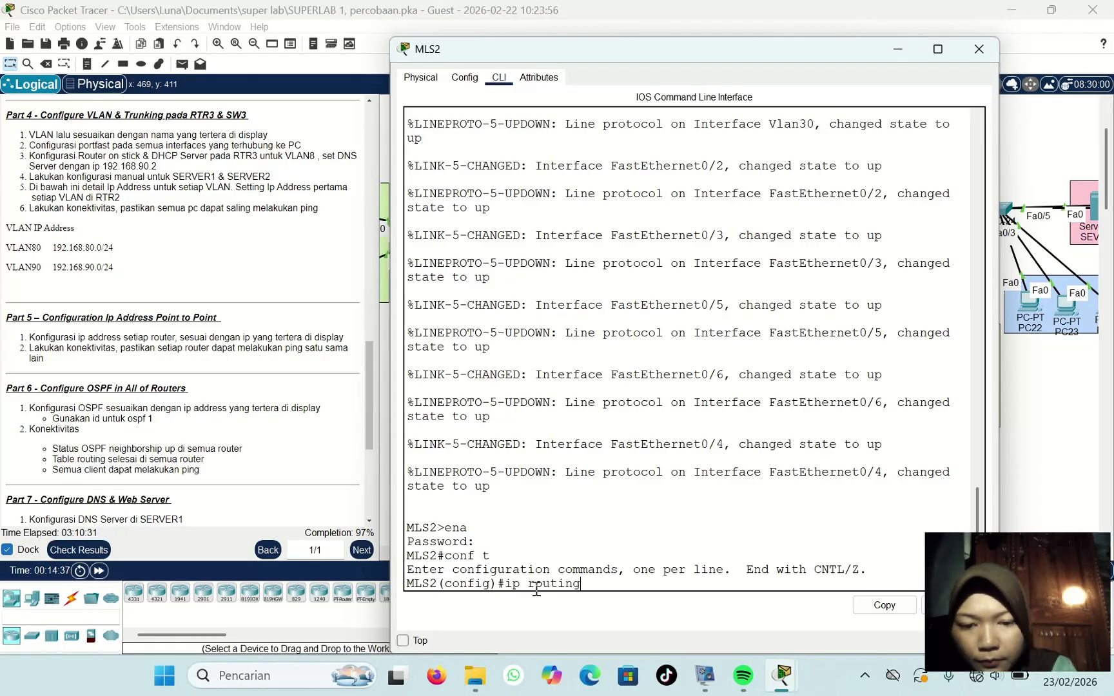
key(Return)
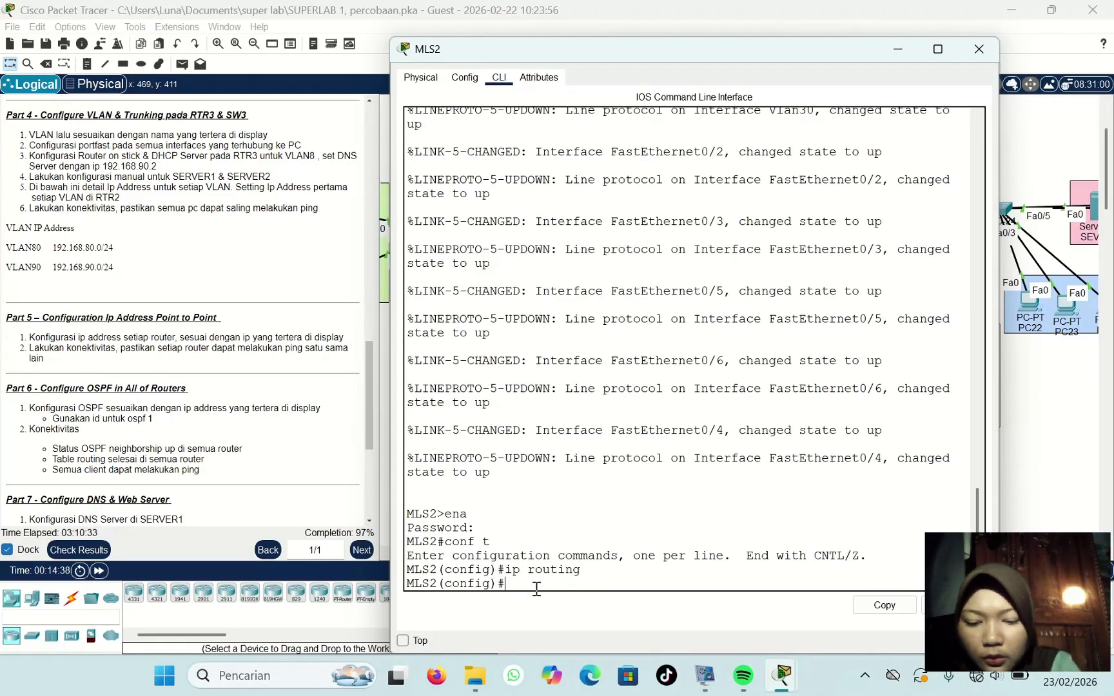
text(rout)
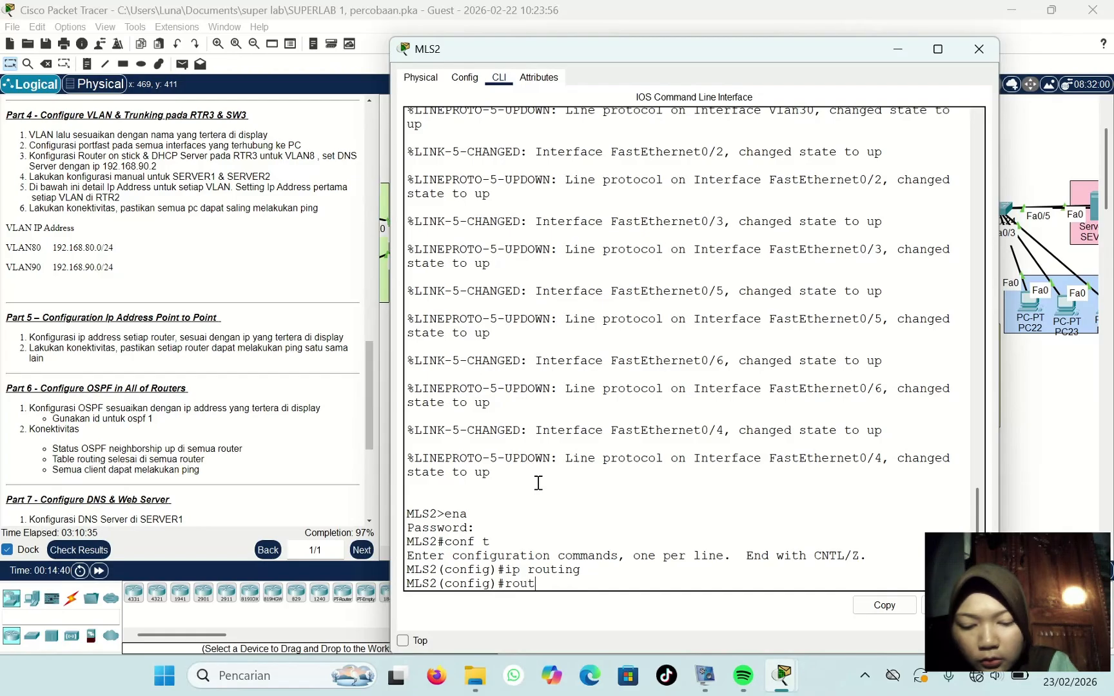
text(er osp)
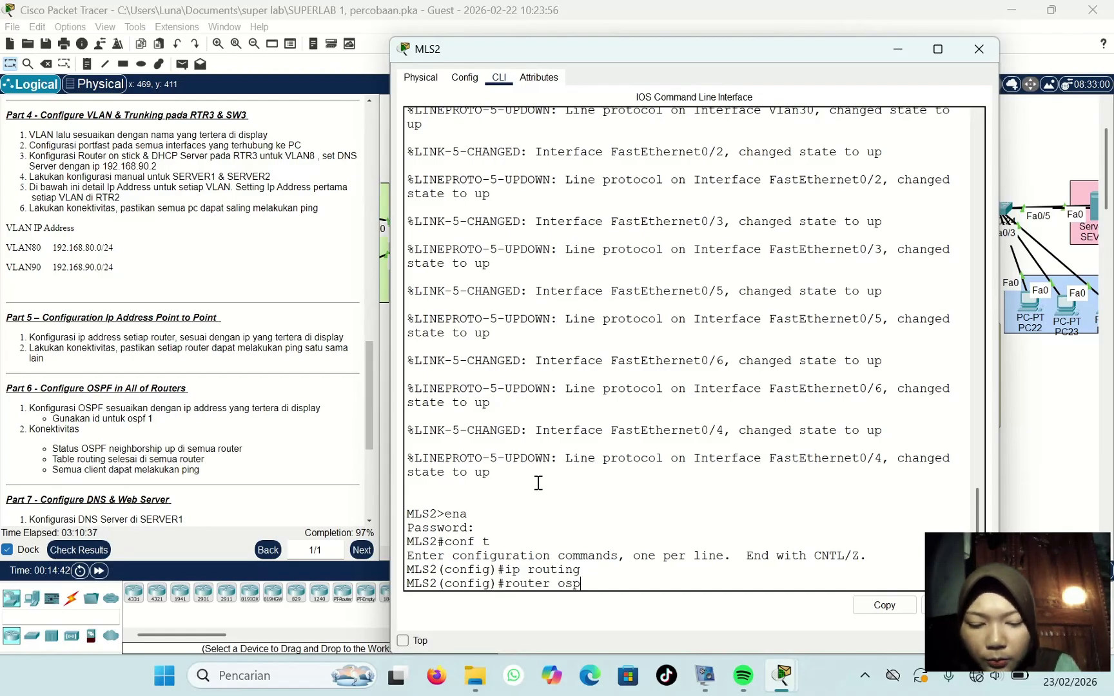
text(f 1)
key(Return)
text(n)
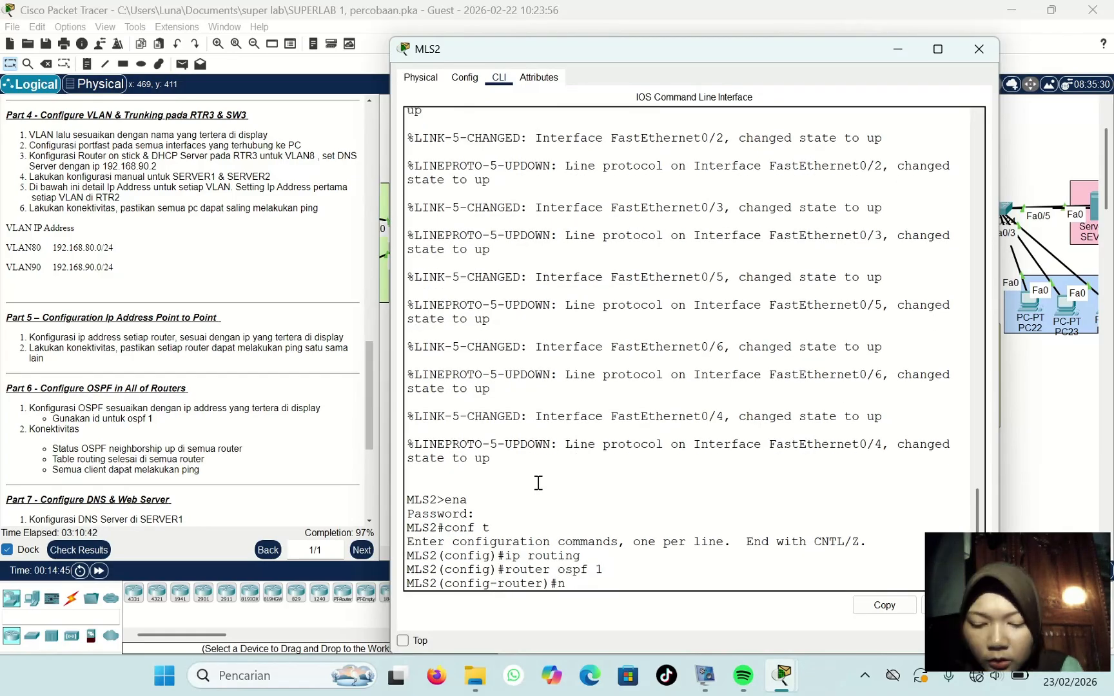
text(et 10.)
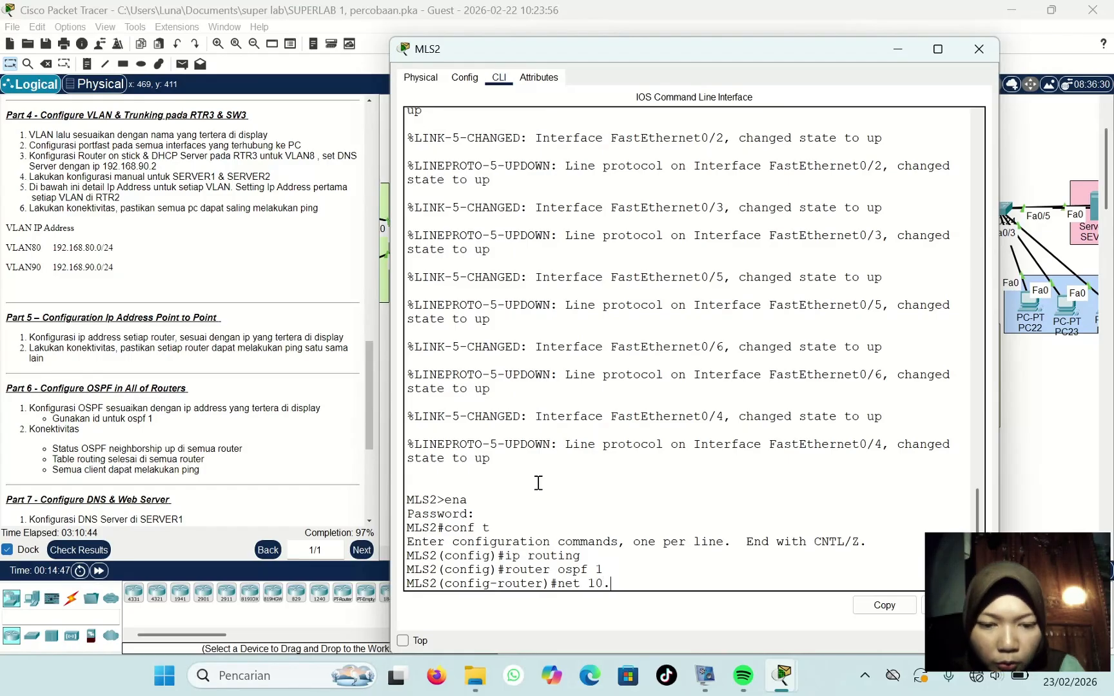
text(10.10.8)
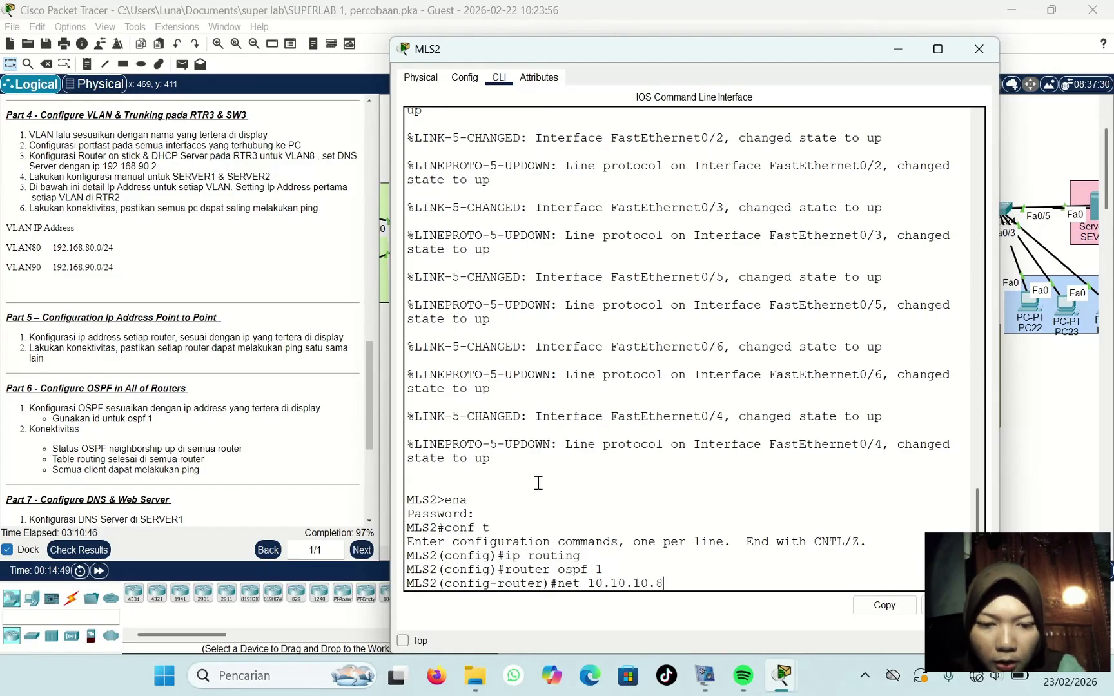
text( 0.0.0)
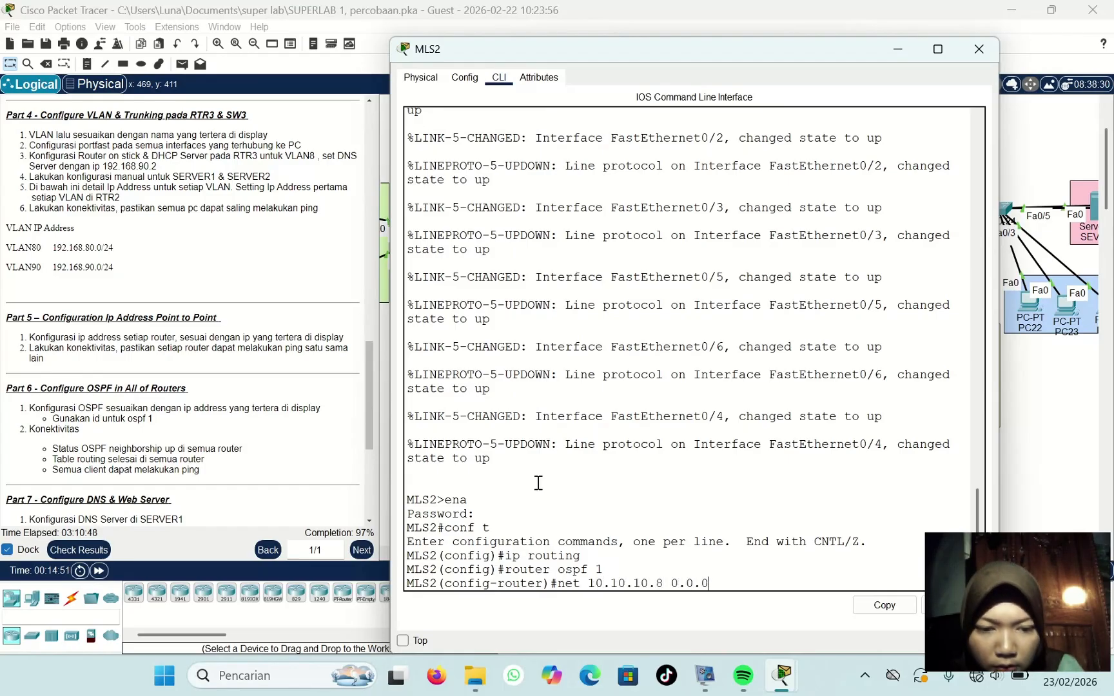
text(.3 area 0)
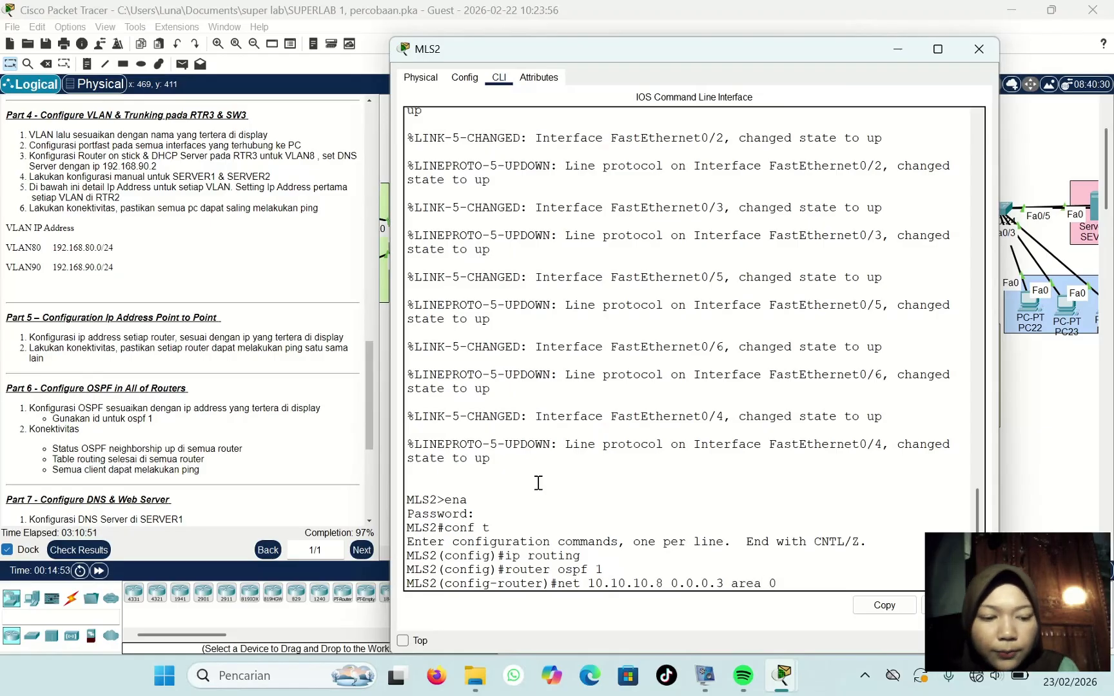
key(Return)
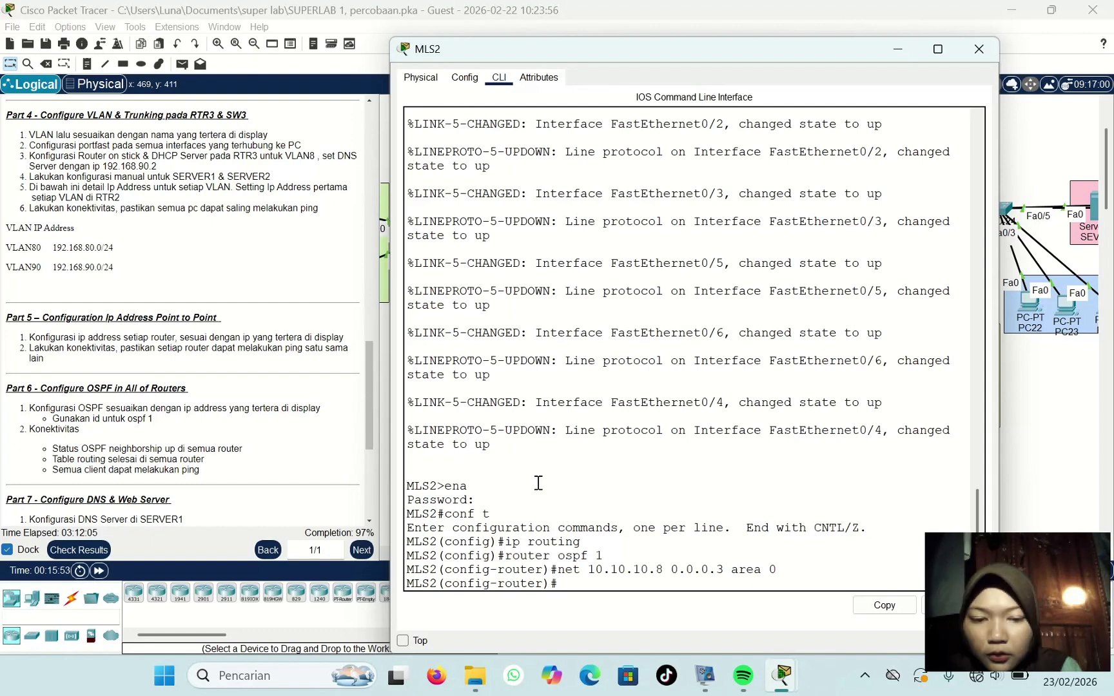
Step: Advertise 192.168.10.0, 192.168.20.0 and 192.168.30.0 with wildcard 0.0.0.255 in area 0
text(net 19)
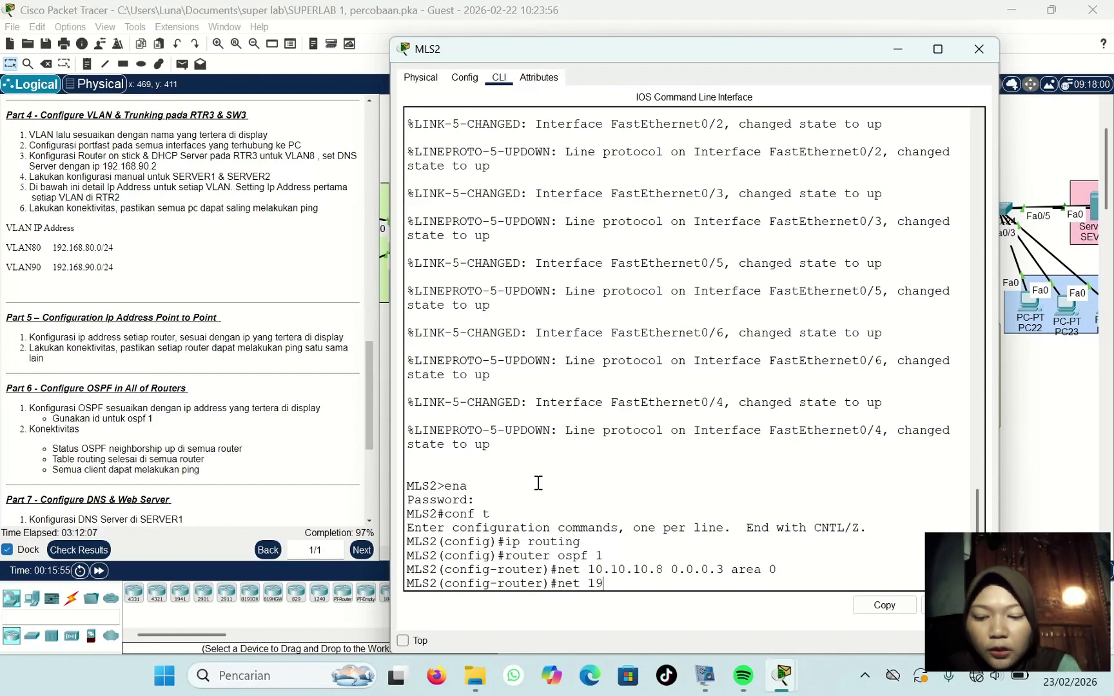
text(2.168.1)
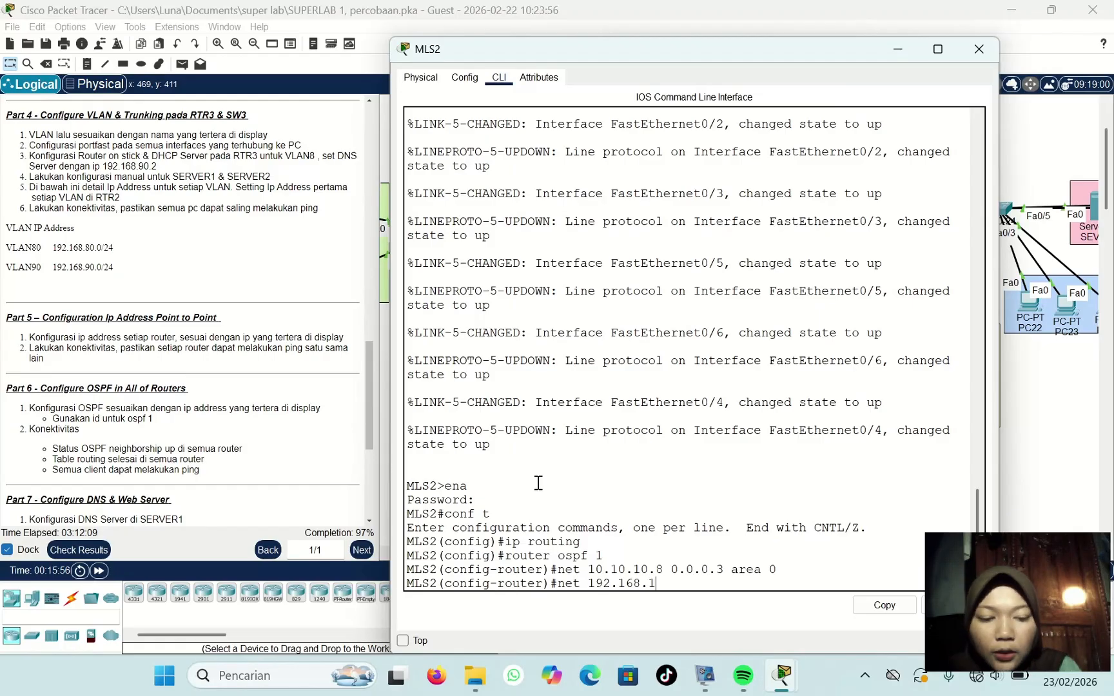
text(0.0 0.)
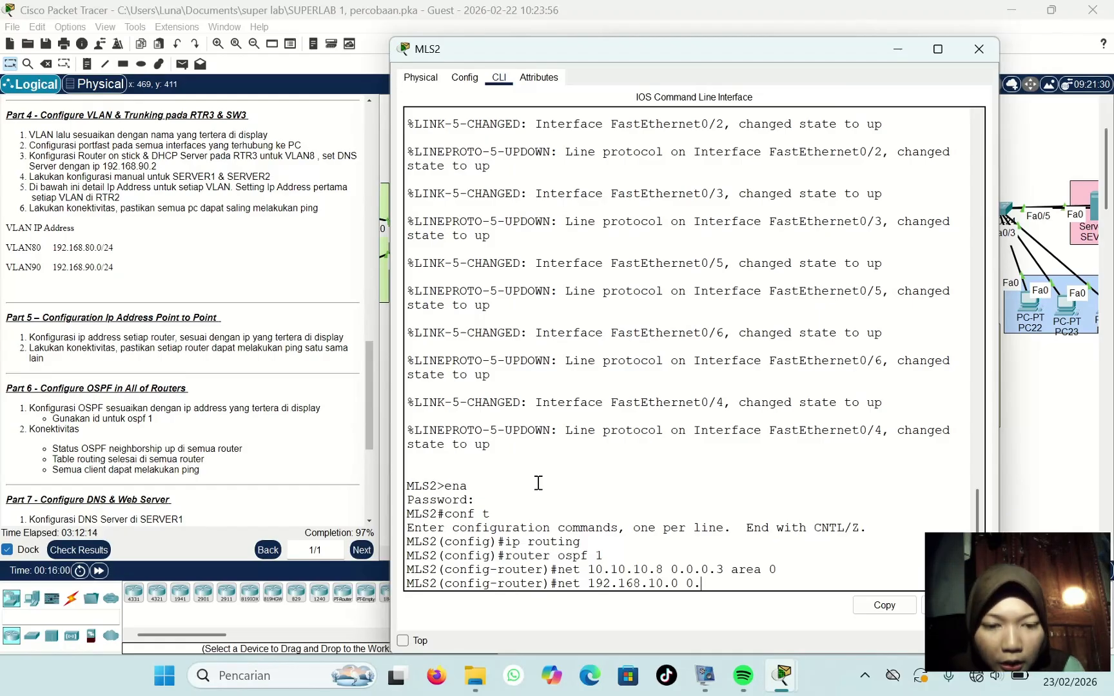
text(0.0.2)
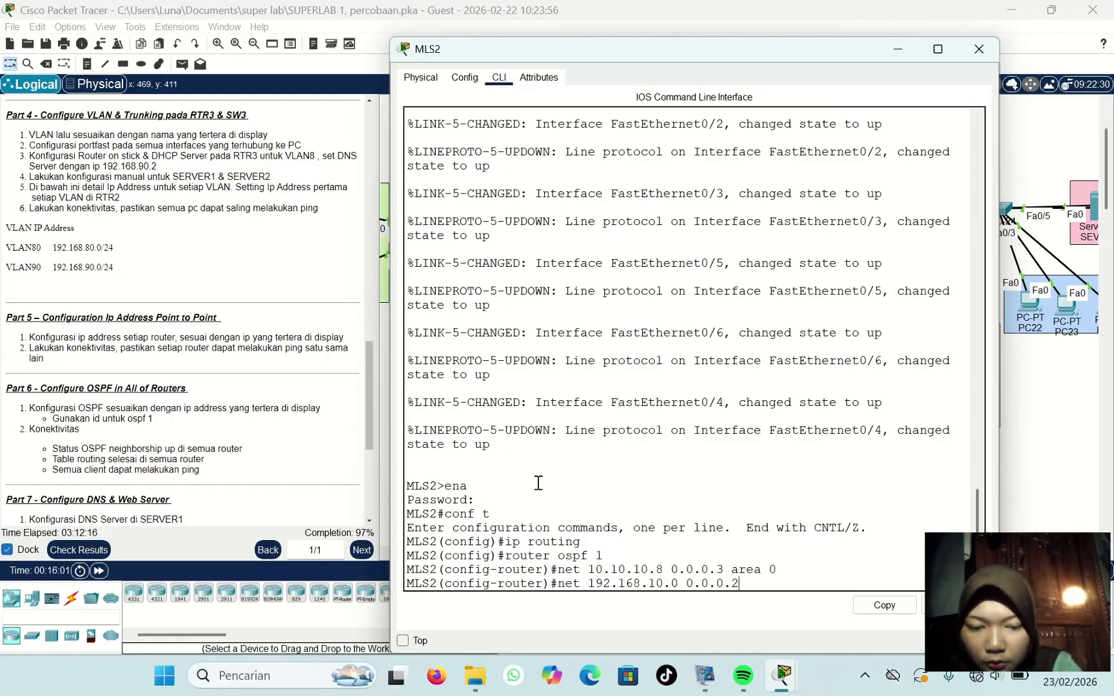
text(55 area)
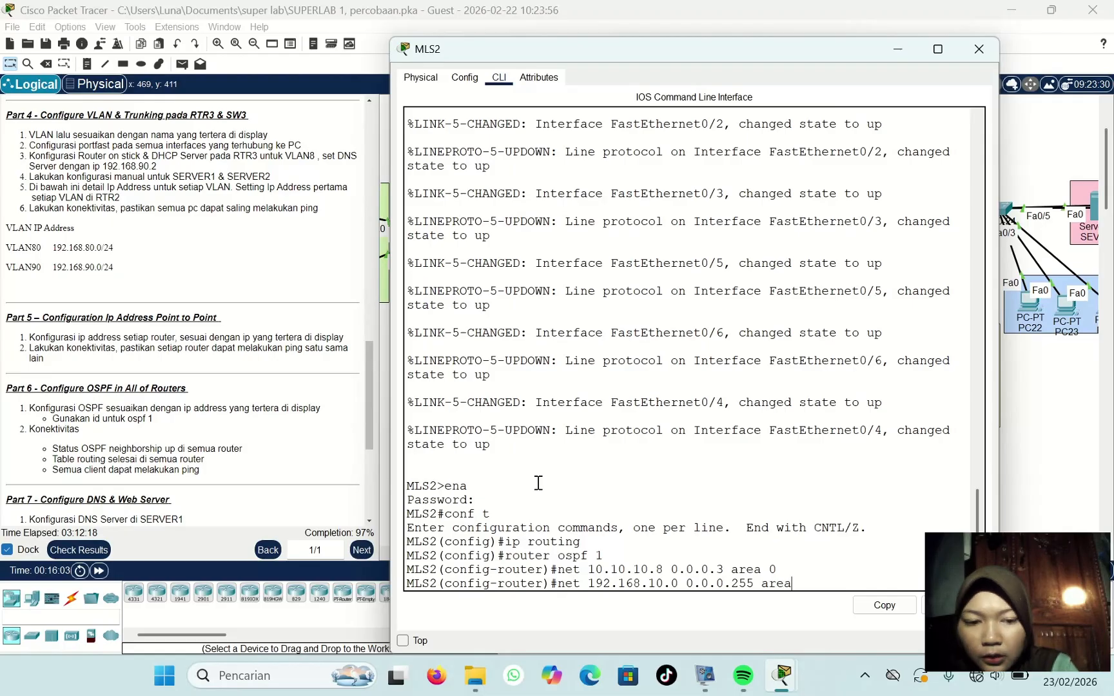
text( 0)
key(Return)
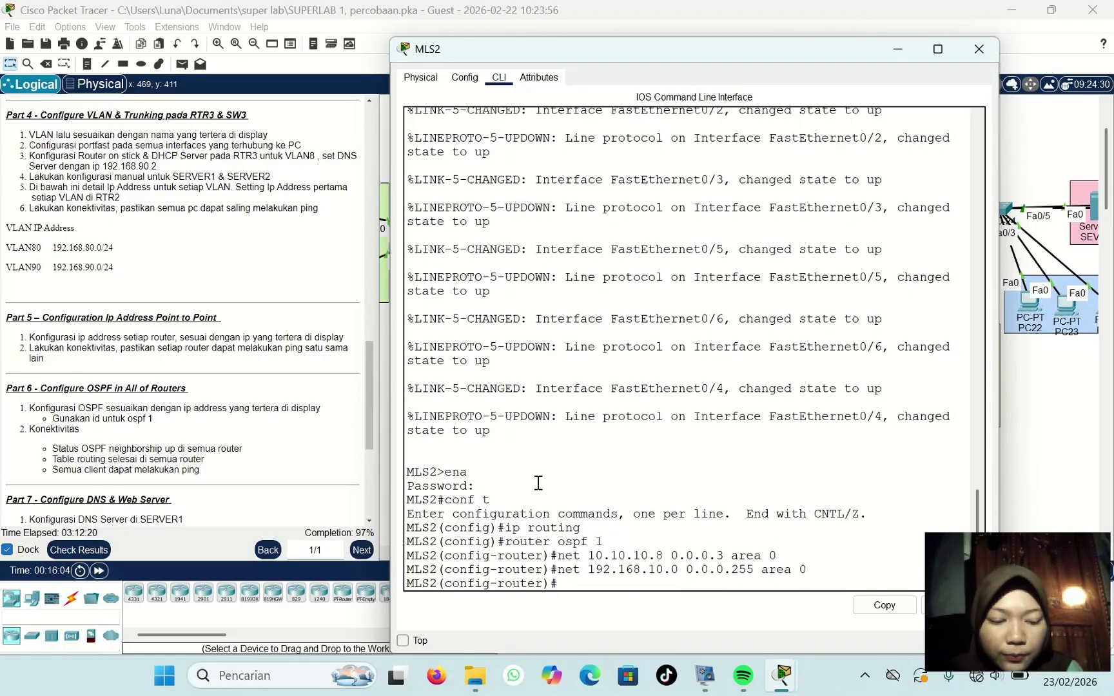
key(Up)
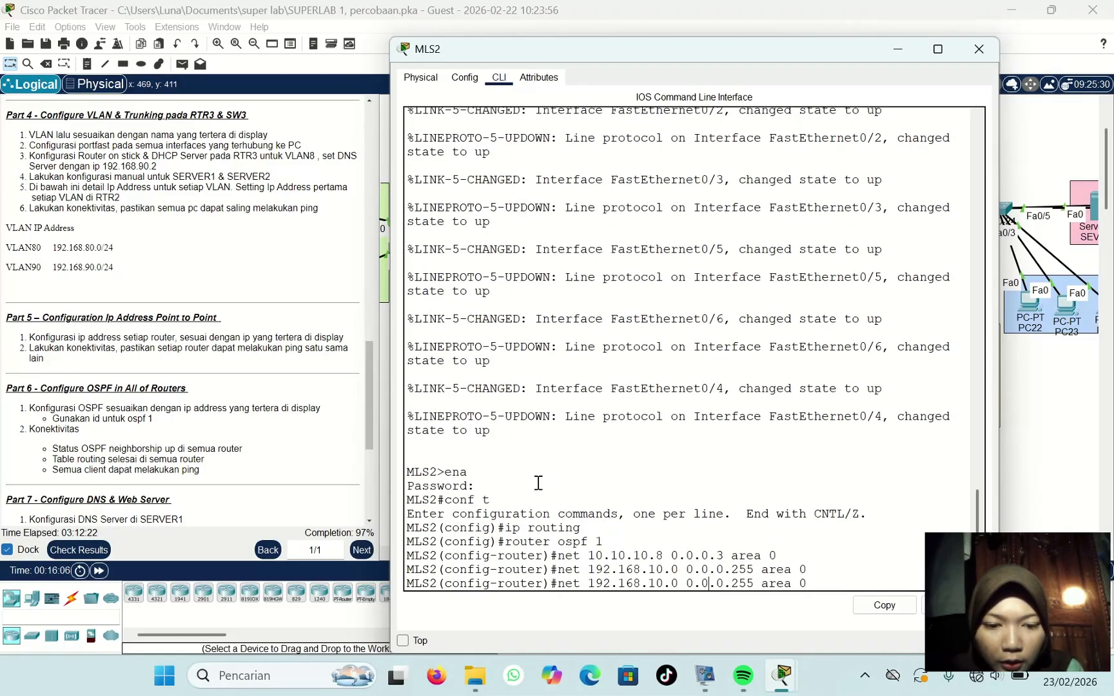
key(Left)
key(Left)
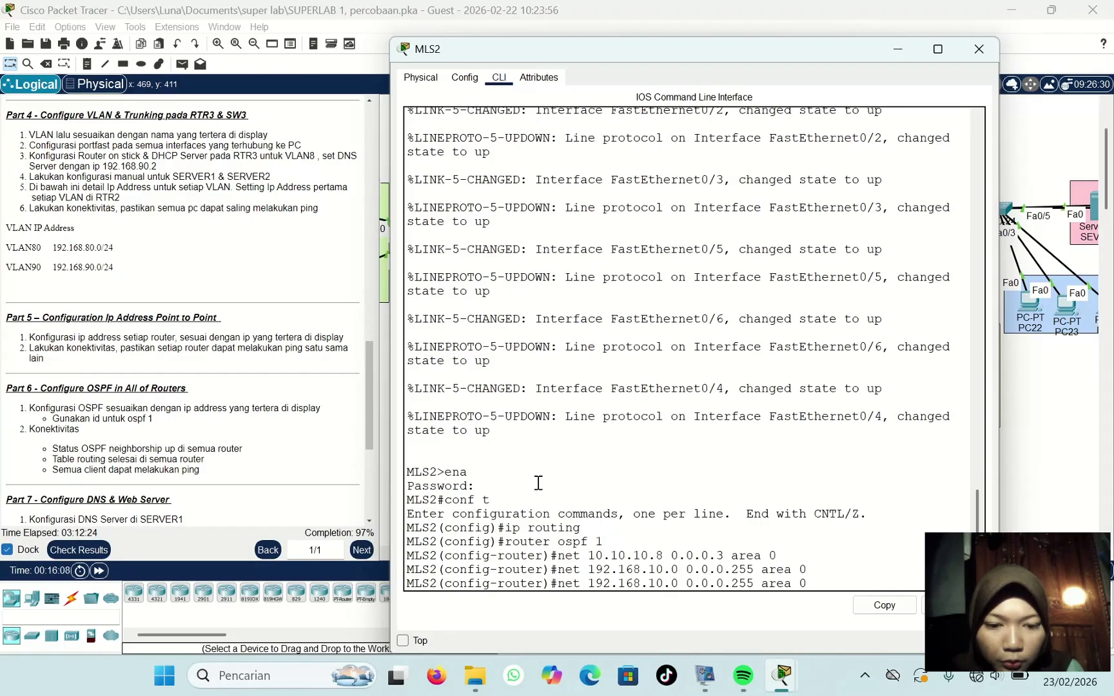
key(BackSpace)
text(2)
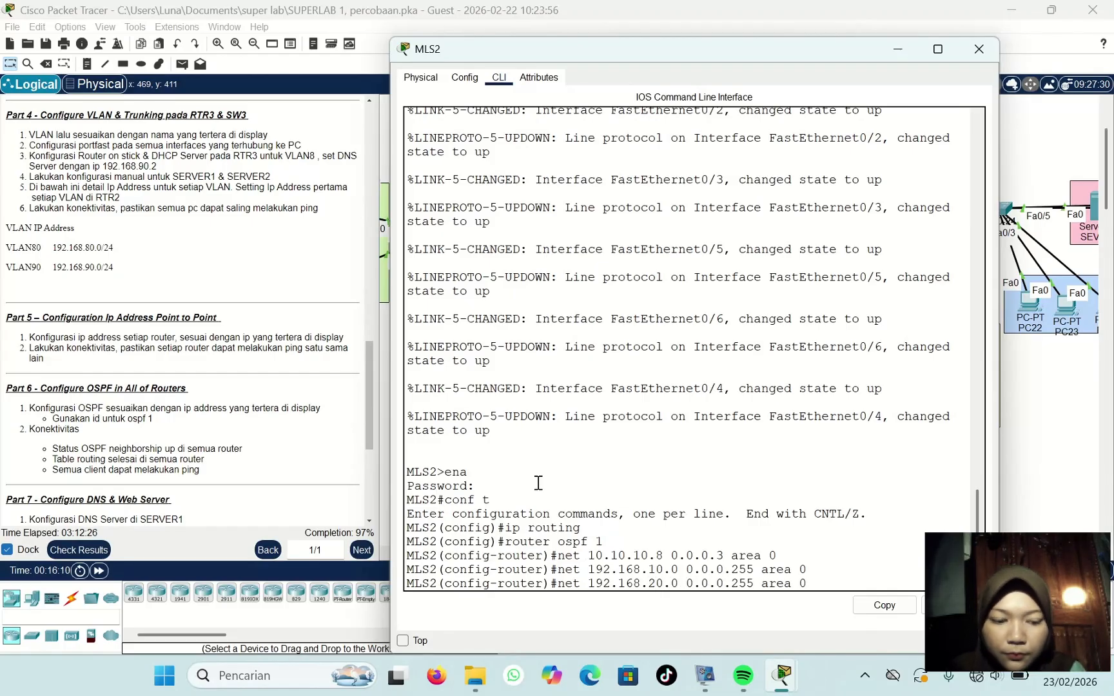
key(Return)
key(Up)
key(Left)
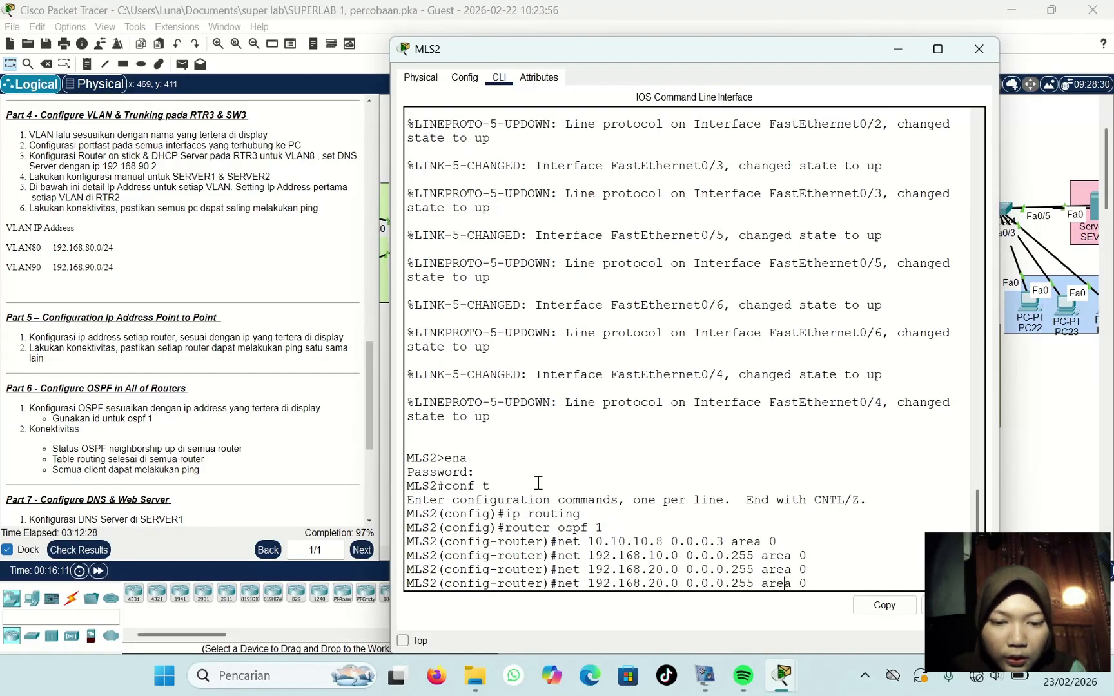
key(Left)
key(Left)
key(Left)
key(Left)
key(Left)
key(Left)
key(Left)
key(Left)
key(Left)
key(Left)
key(Left)
key(Left)
key(Left)
key(Left)
key(Left)
key(Left)
key(Left)
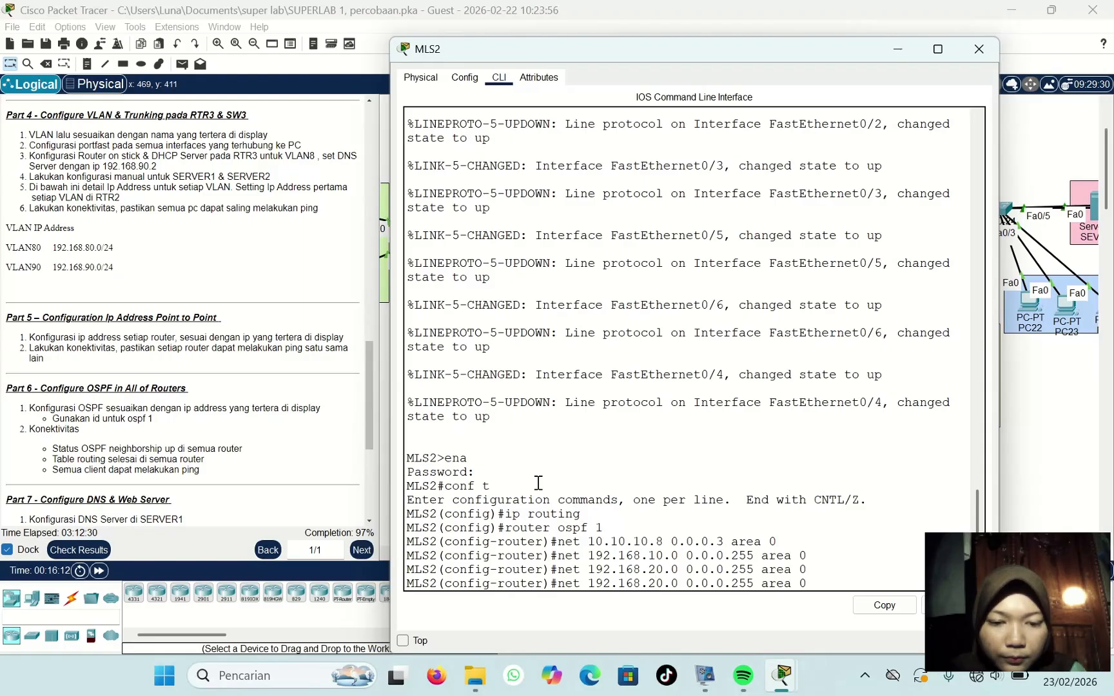
key(BackSpace)
text(3)
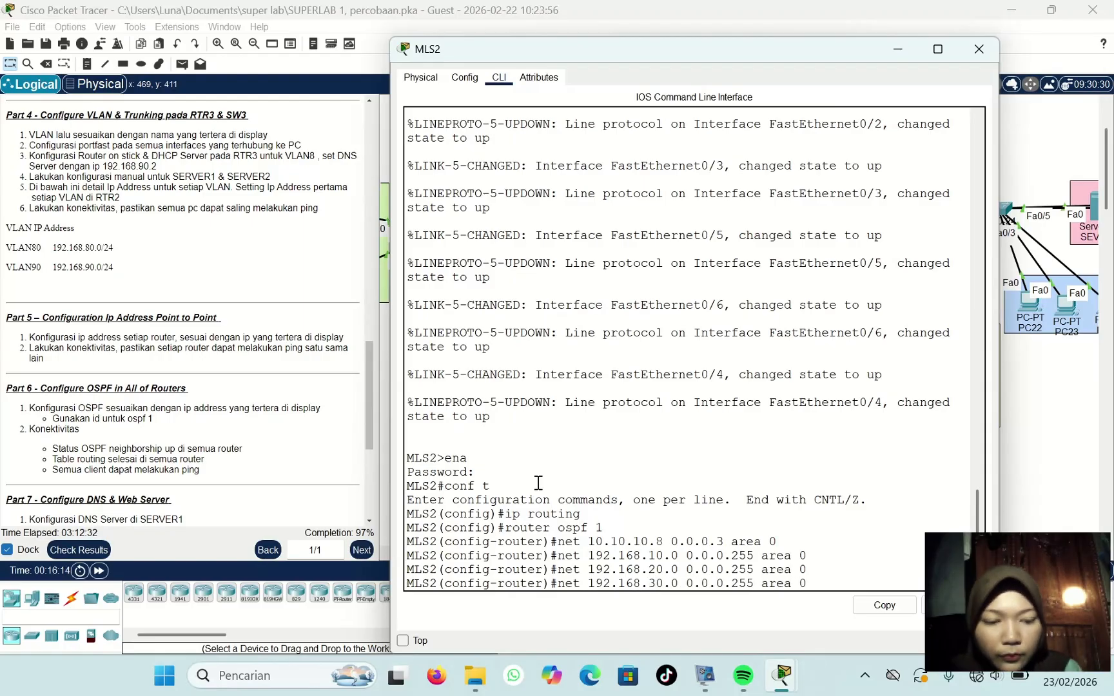
key(Return)
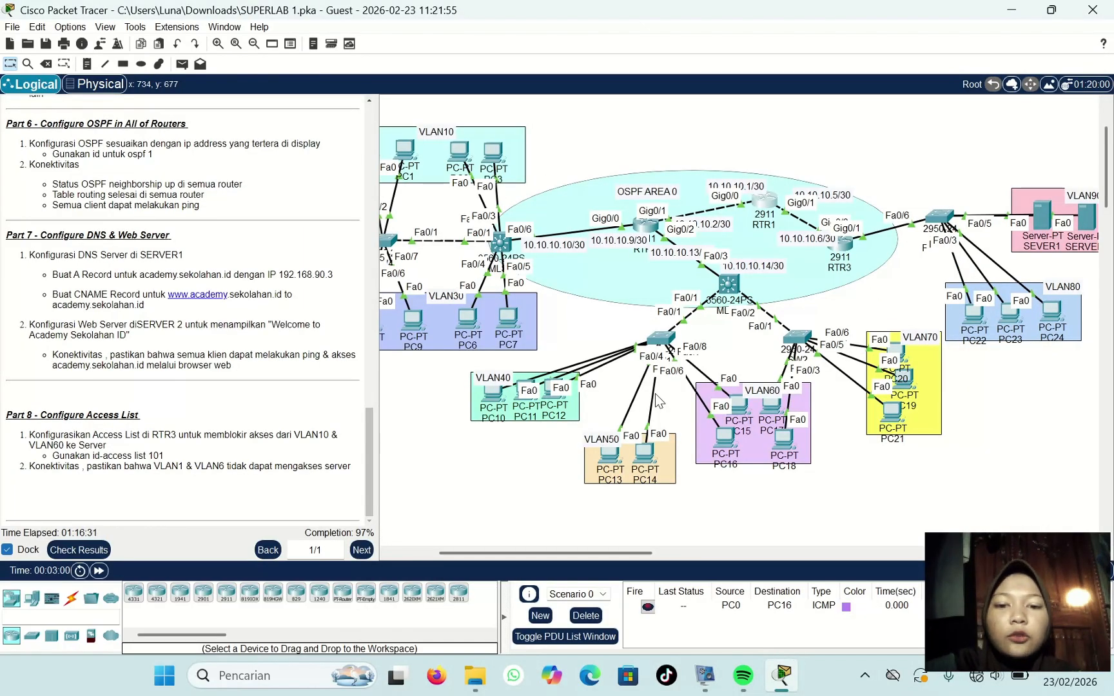
Step: Show RTR1's OSPF neighbor table with do sh ip ospf nei
click(767, 215)
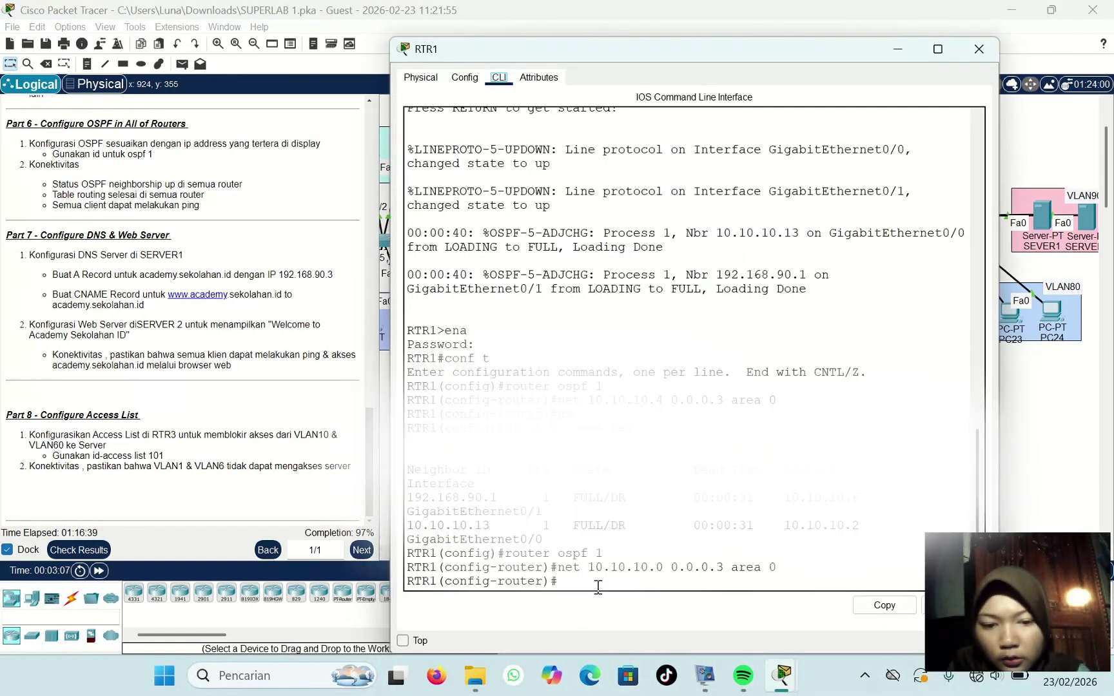
text(do sh)
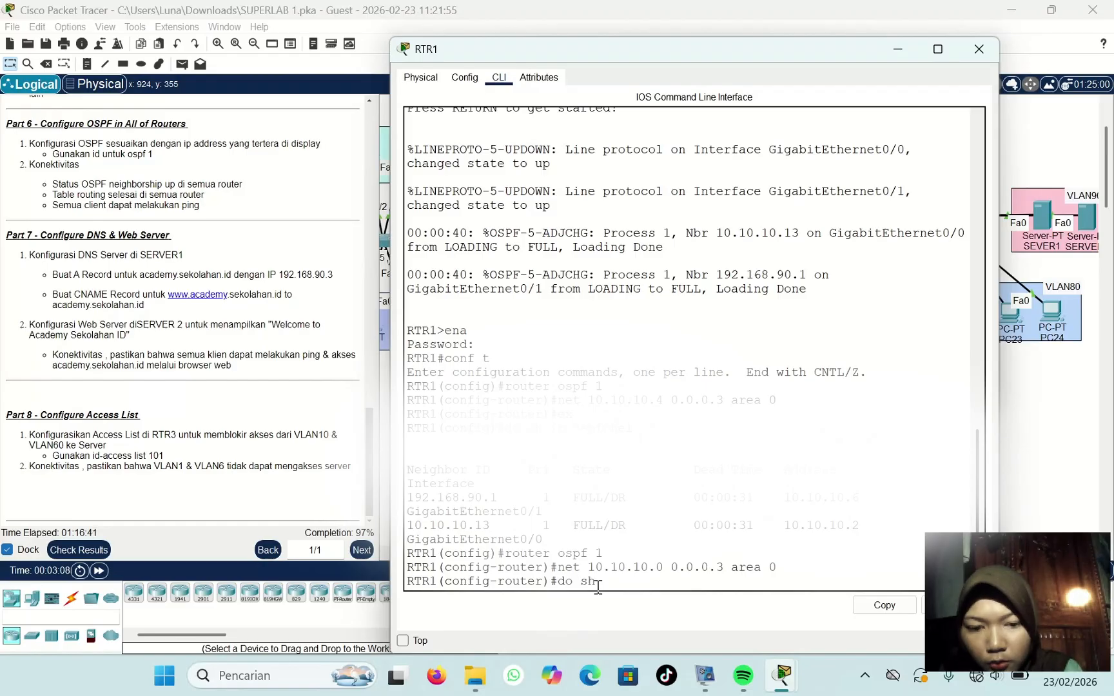
text( ip o)
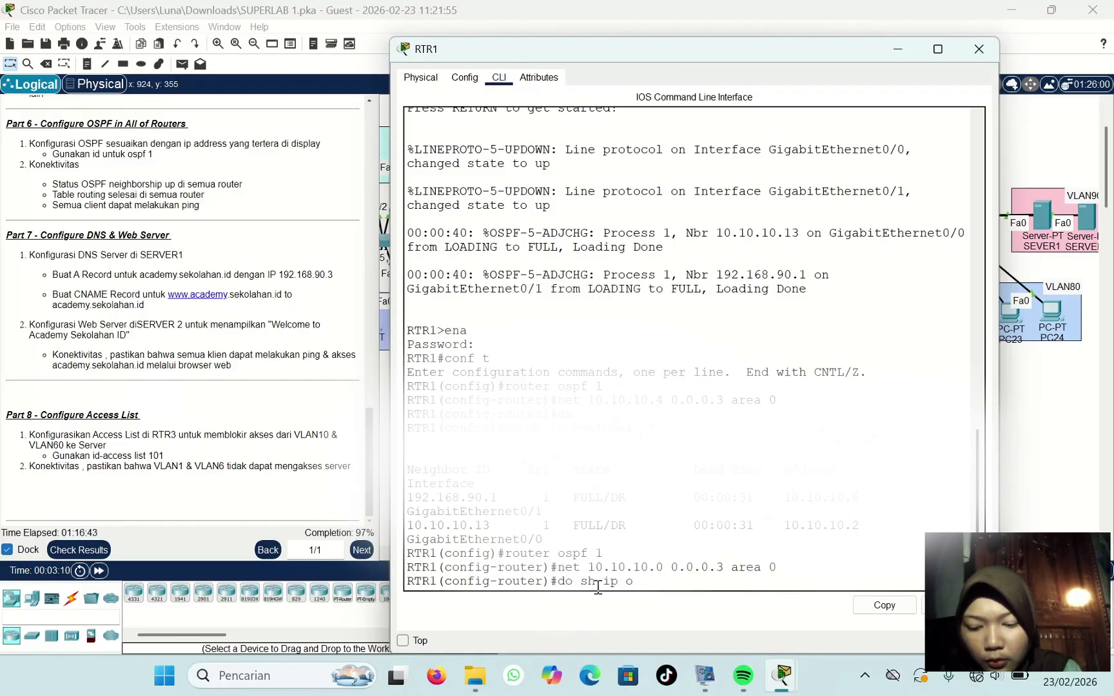
text(spf nei)
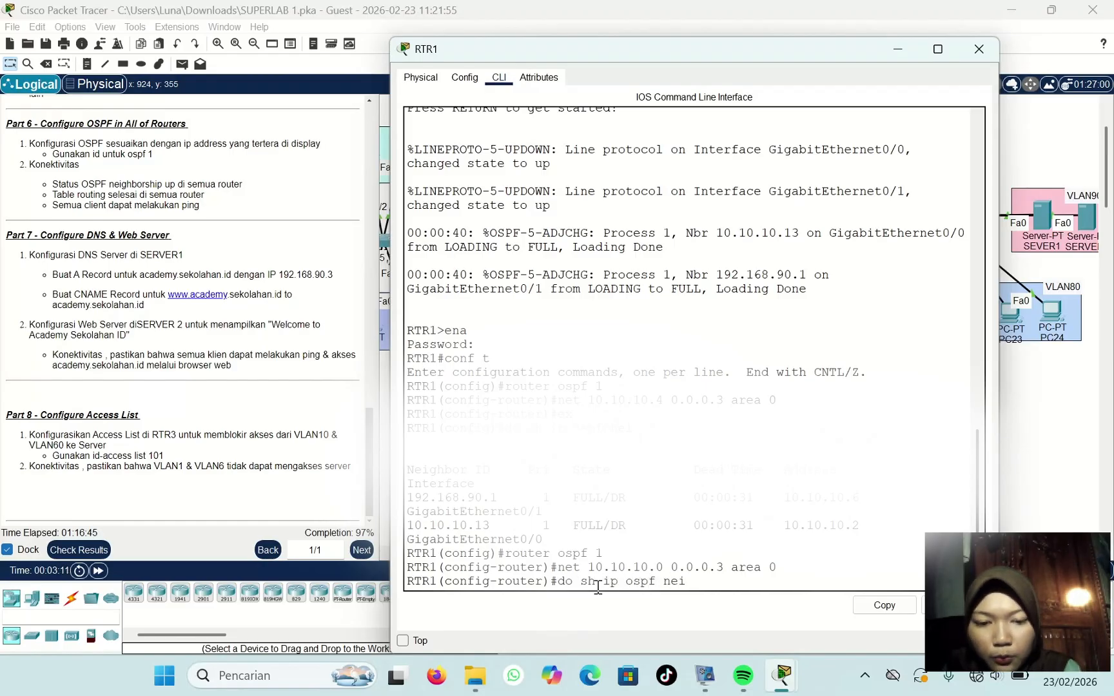
key(Return)
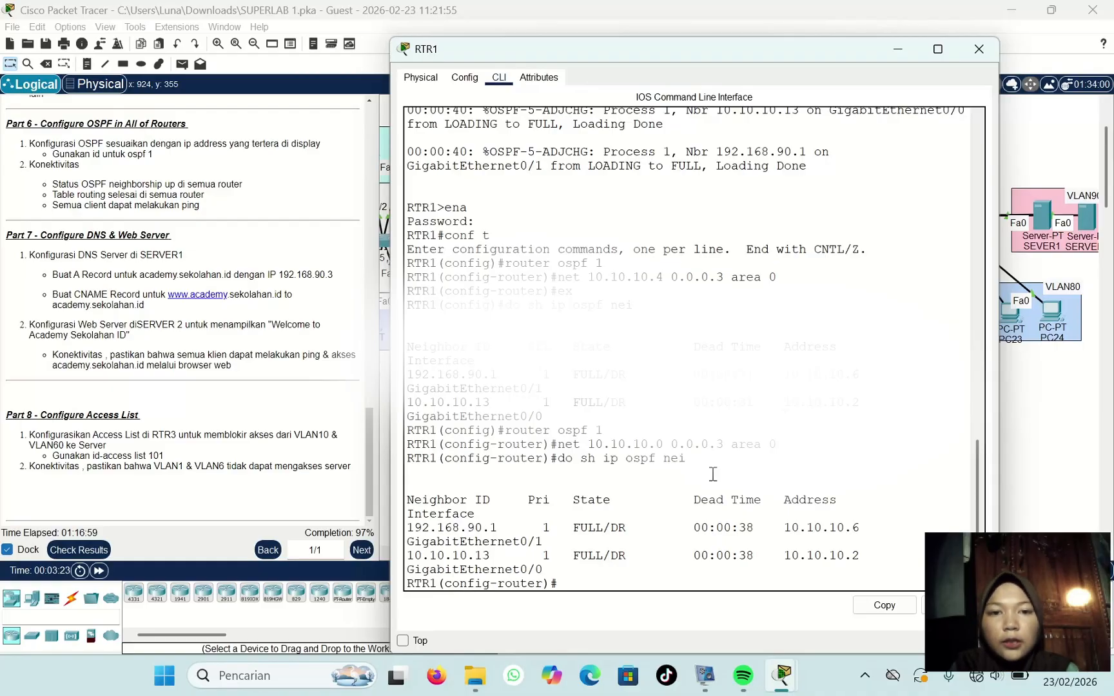
Step: Display RTR1's routing table and highlight the OSPF-learned 192.168 VLAN routes
text(do )
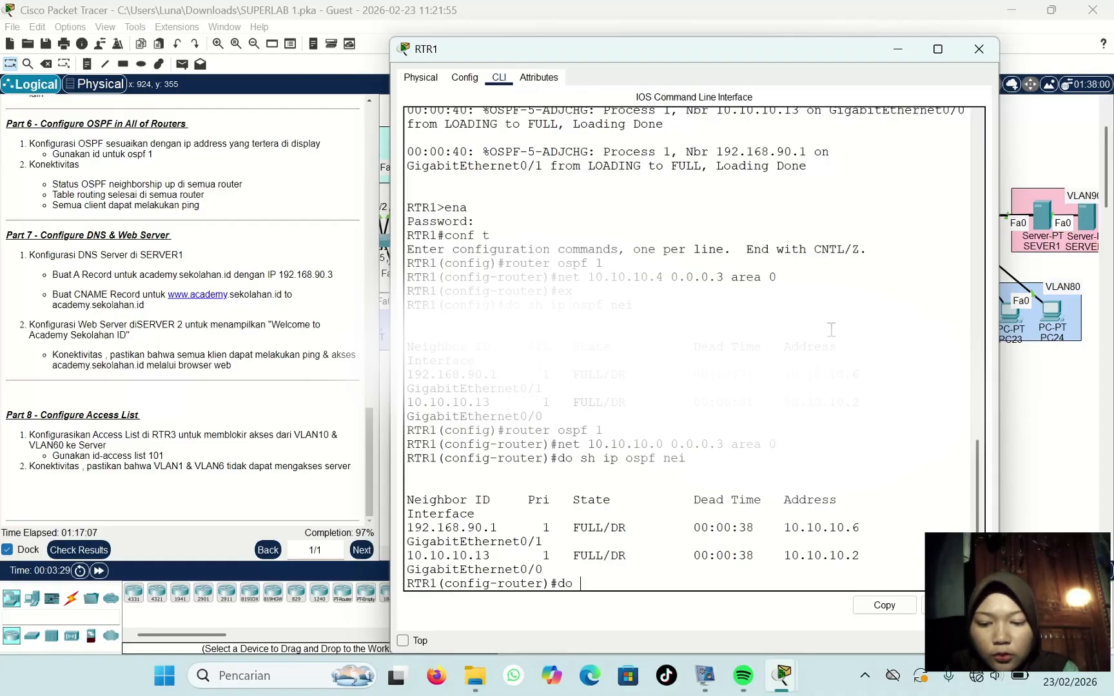
text(sh ip )
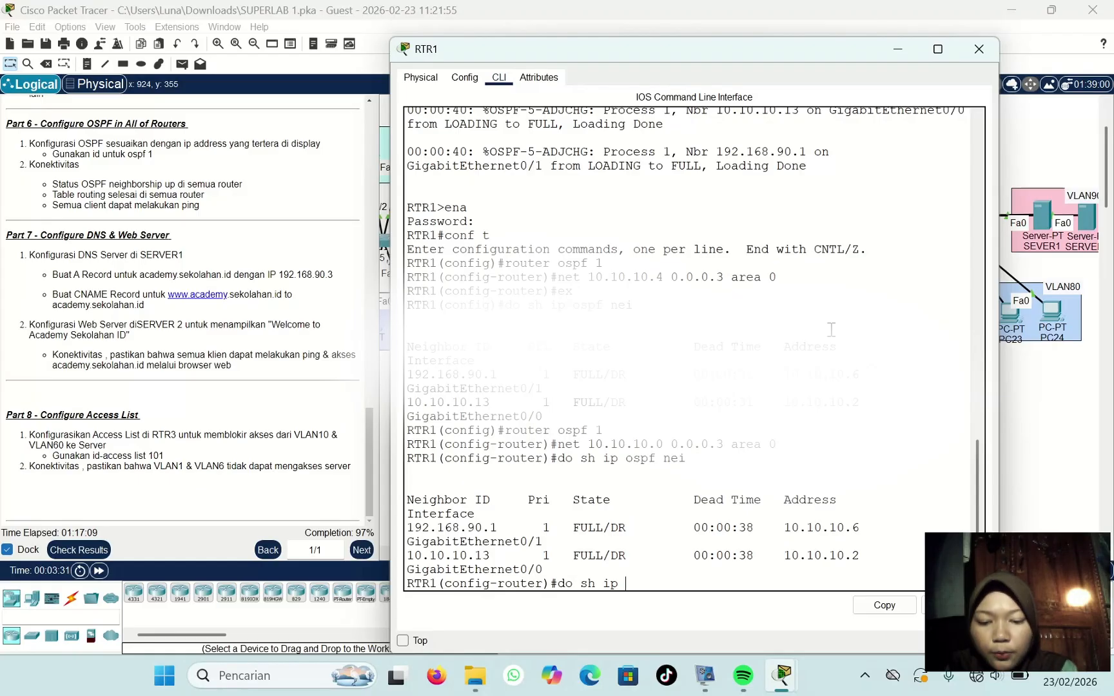
text(routr)
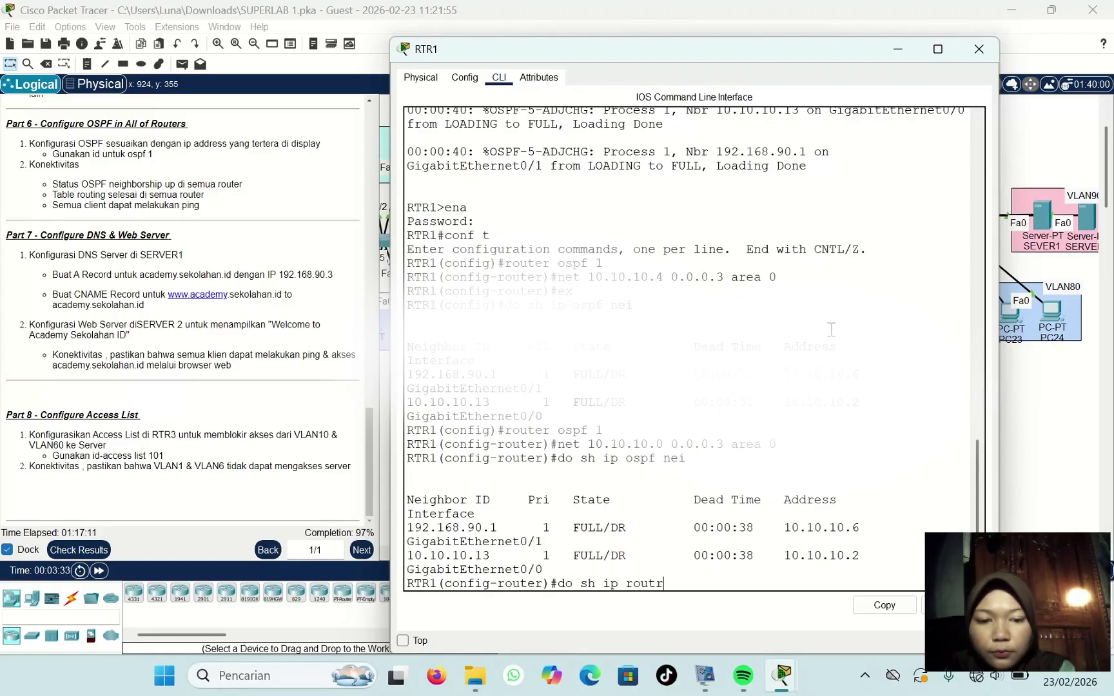
key(BackSpace)
text(e)
key(Return)
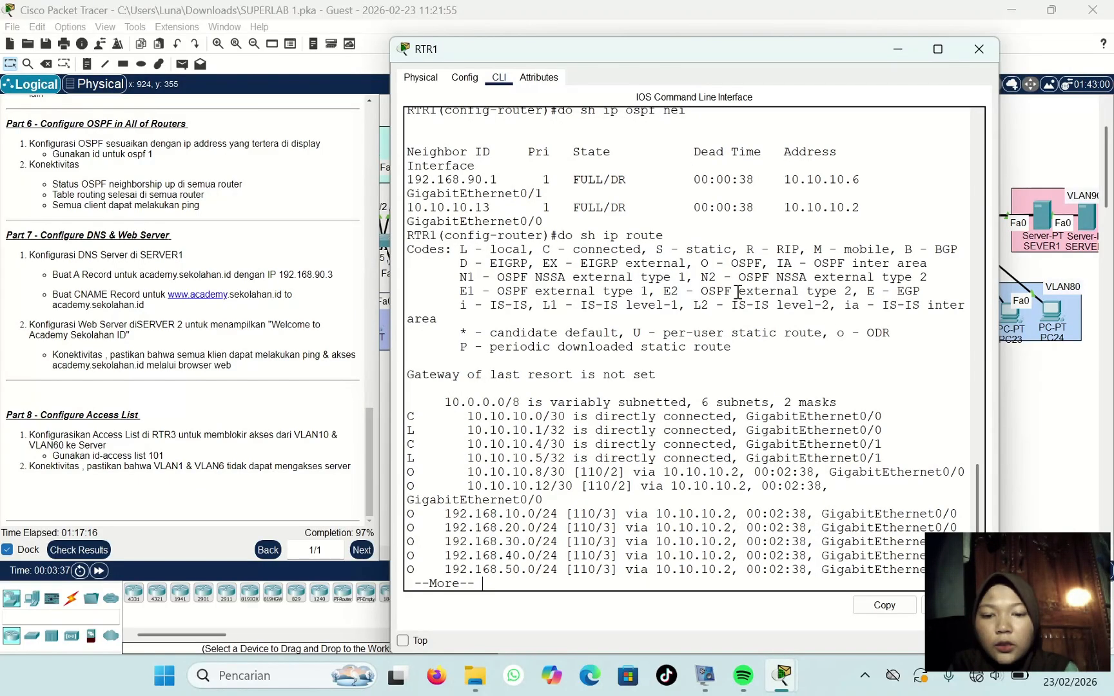
drag(414, 513, 417, 559)
click(417, 560)
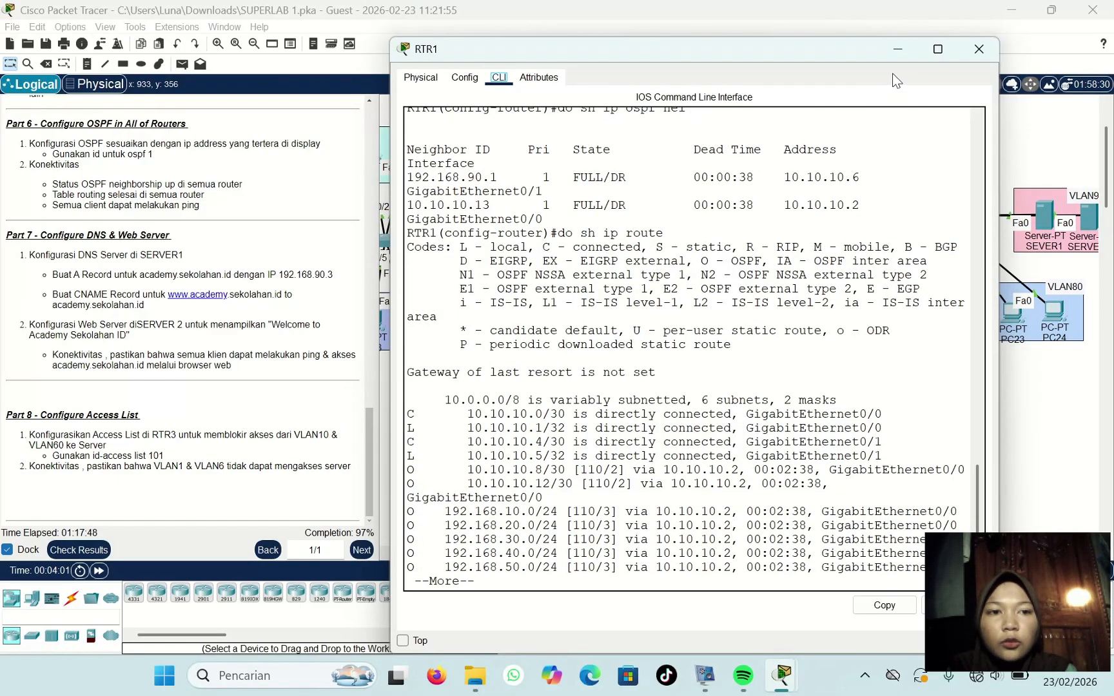
Step: Close RTR1's console and send a simple PDU from PC0 to PC16
click(967, 53)
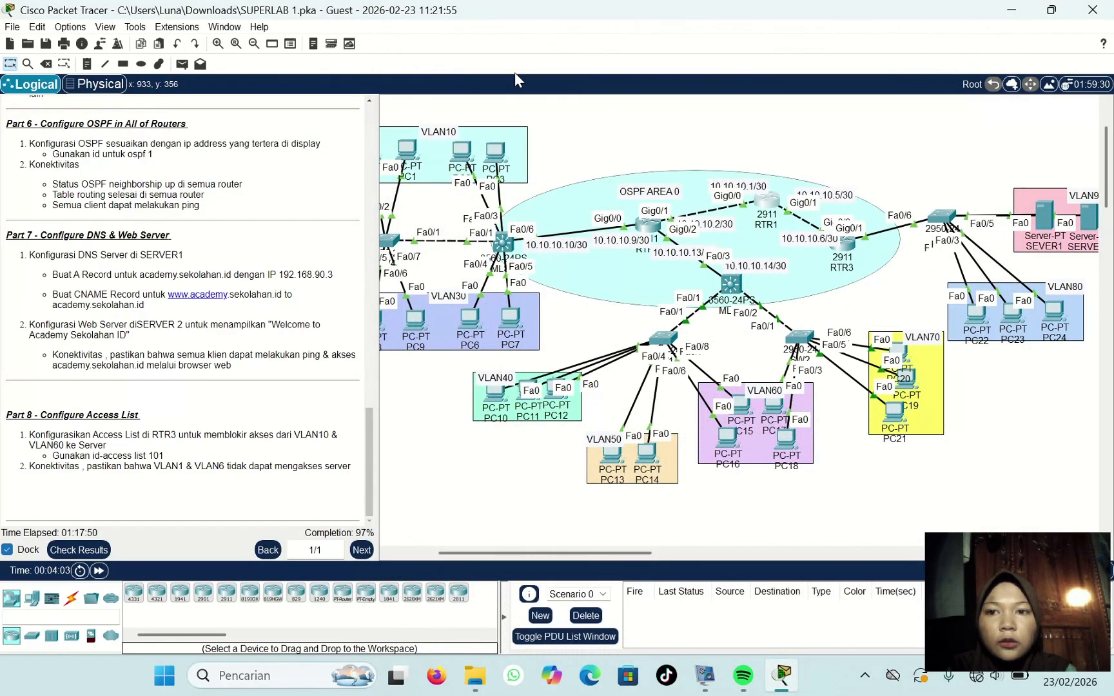
click(183, 65)
scroll(442, 152, left, 3)
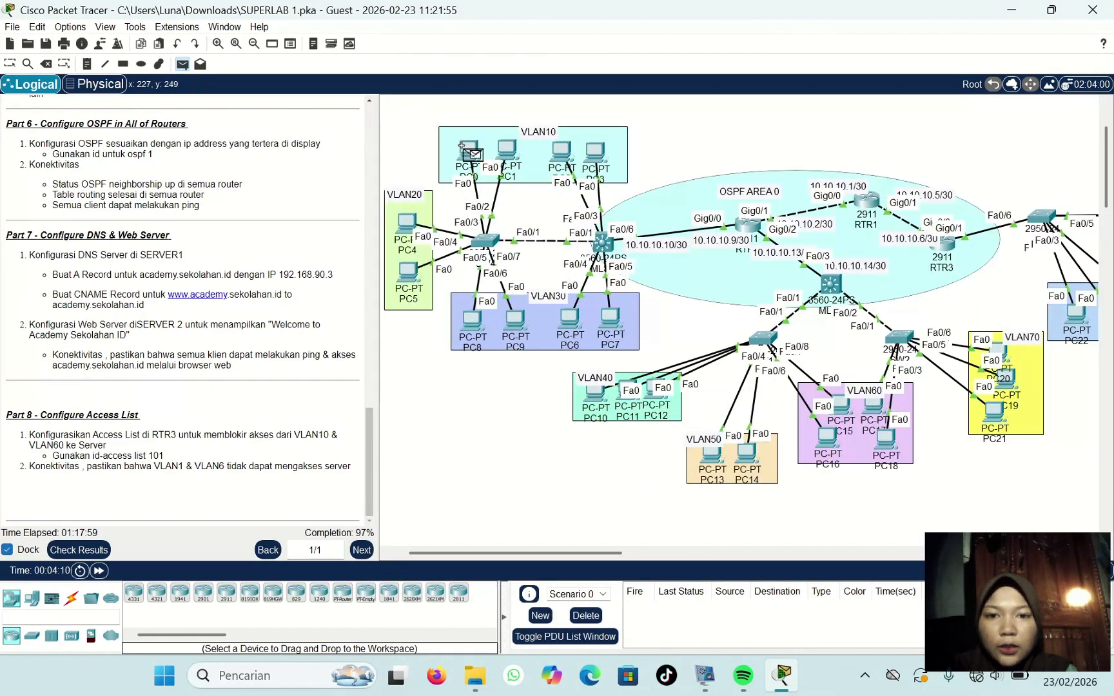
click(468, 150)
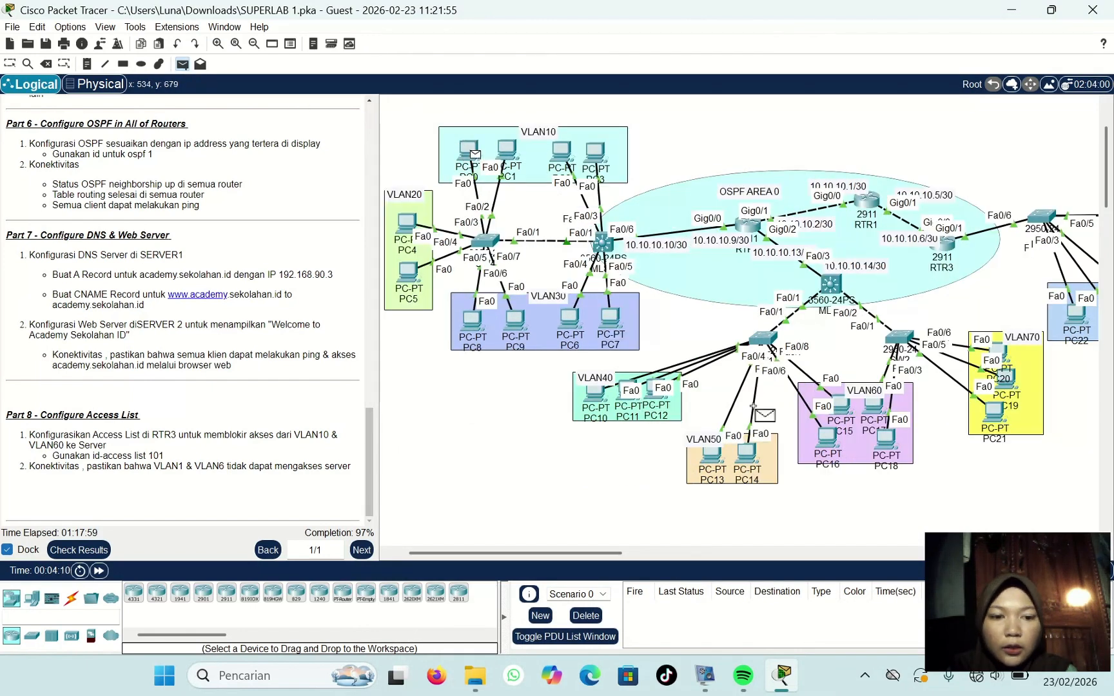
click(824, 435)
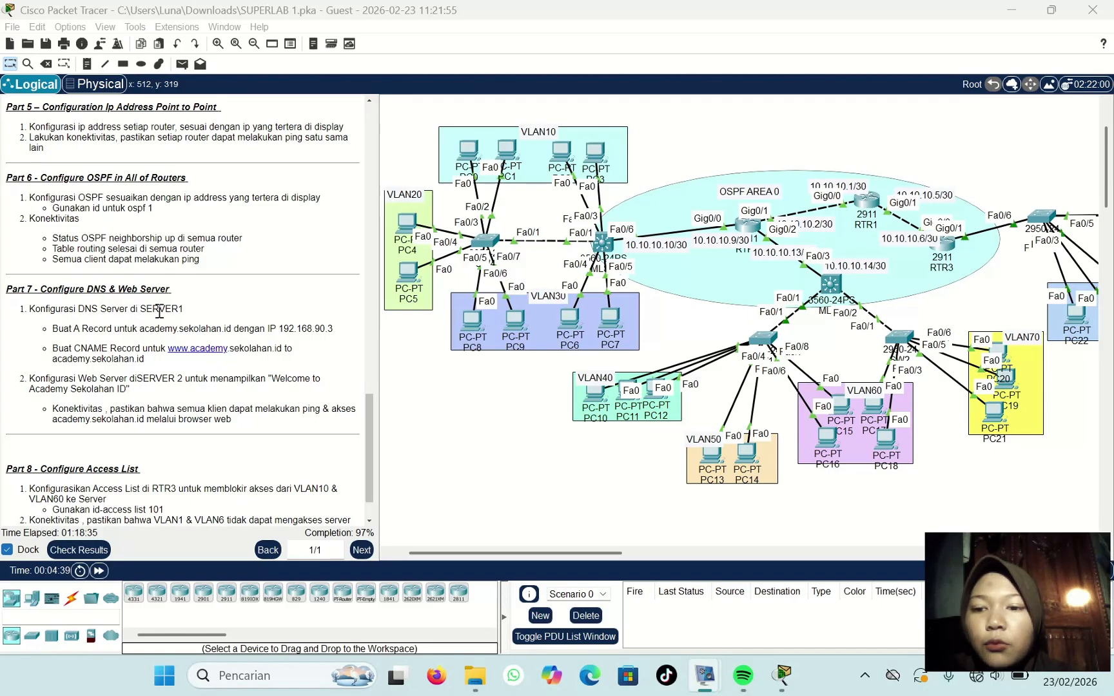
scroll(865, 320, right, 4)
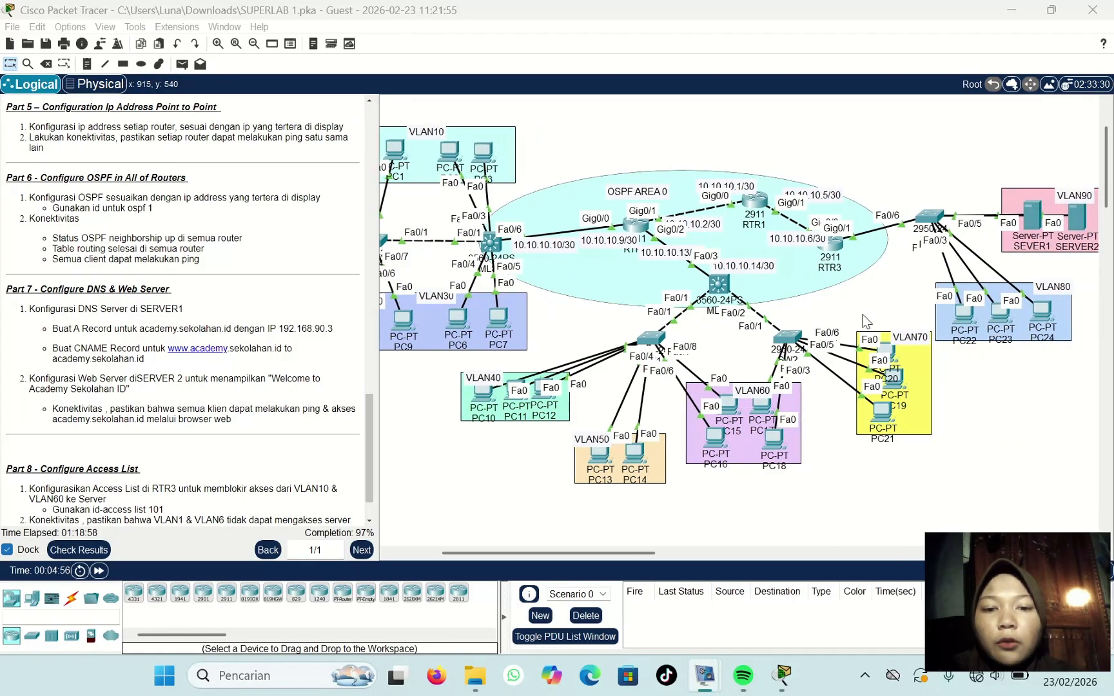
scroll(866, 321, right, 4)
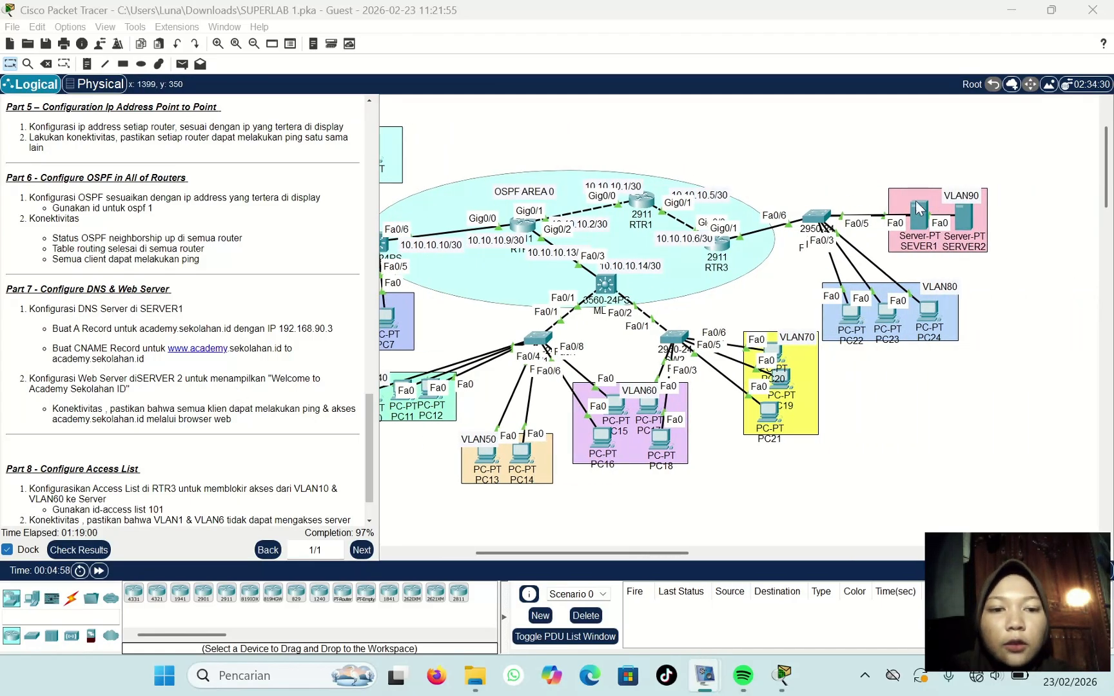
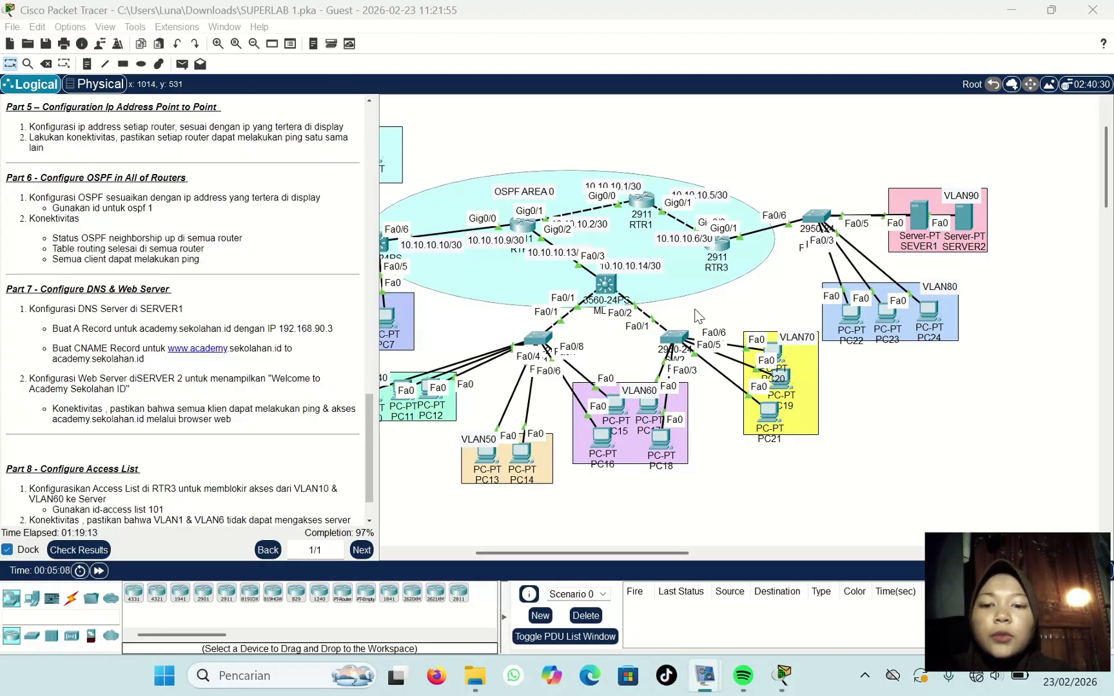
Step: Turn on the DNS service in SEVER1's services
click(917, 217)
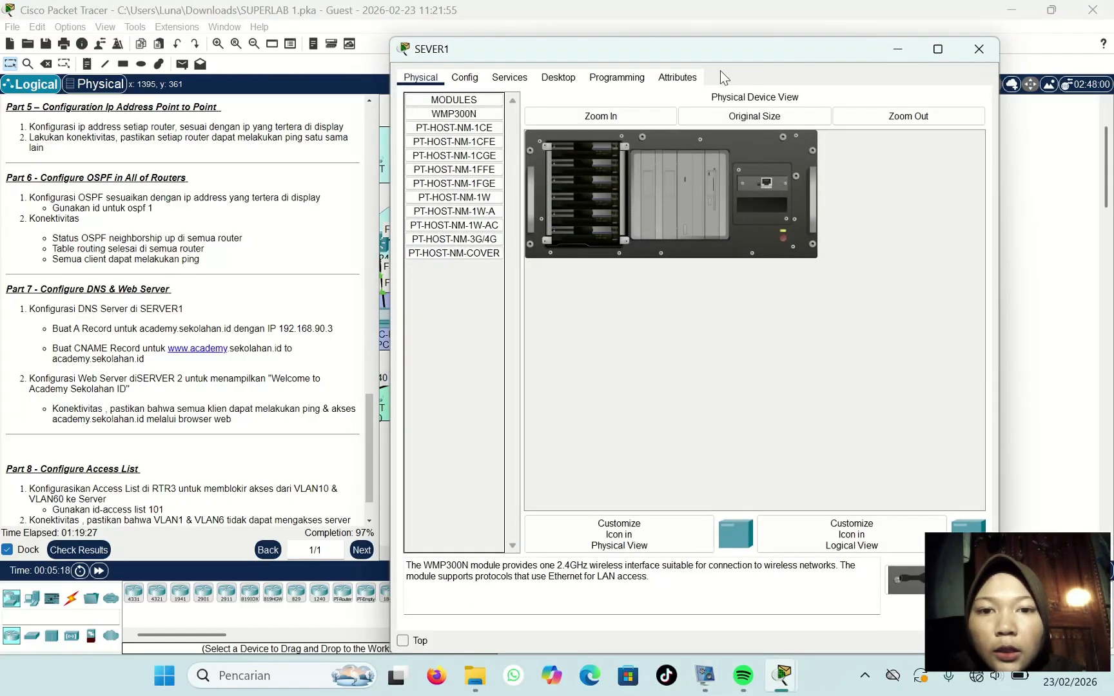
click(518, 79)
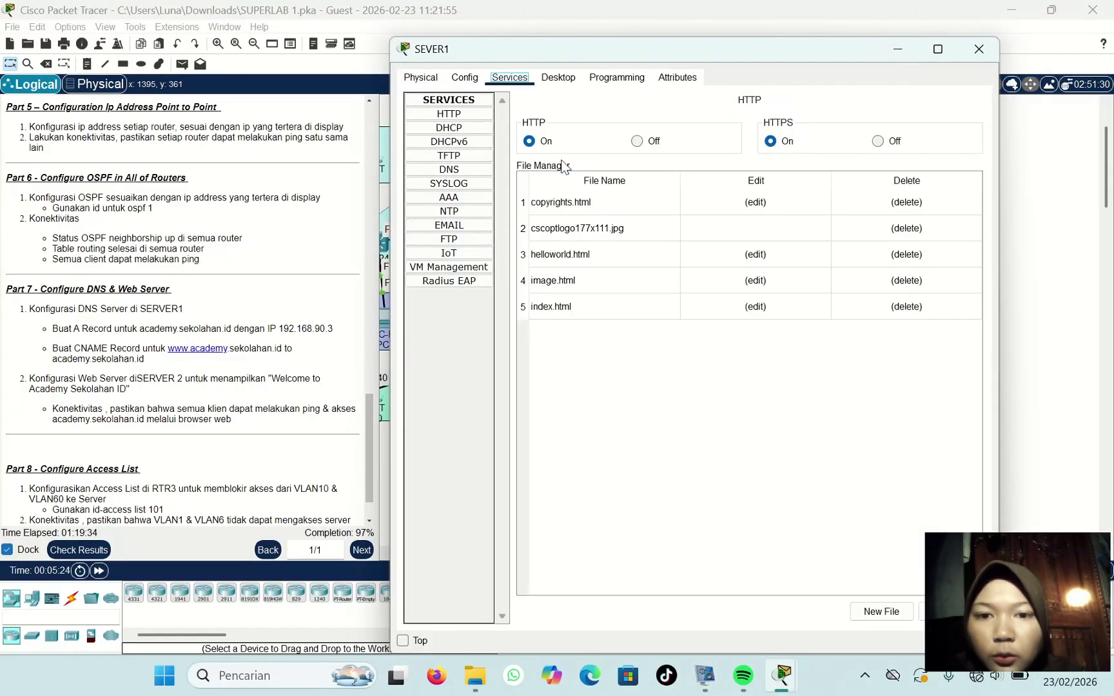
click(450, 171)
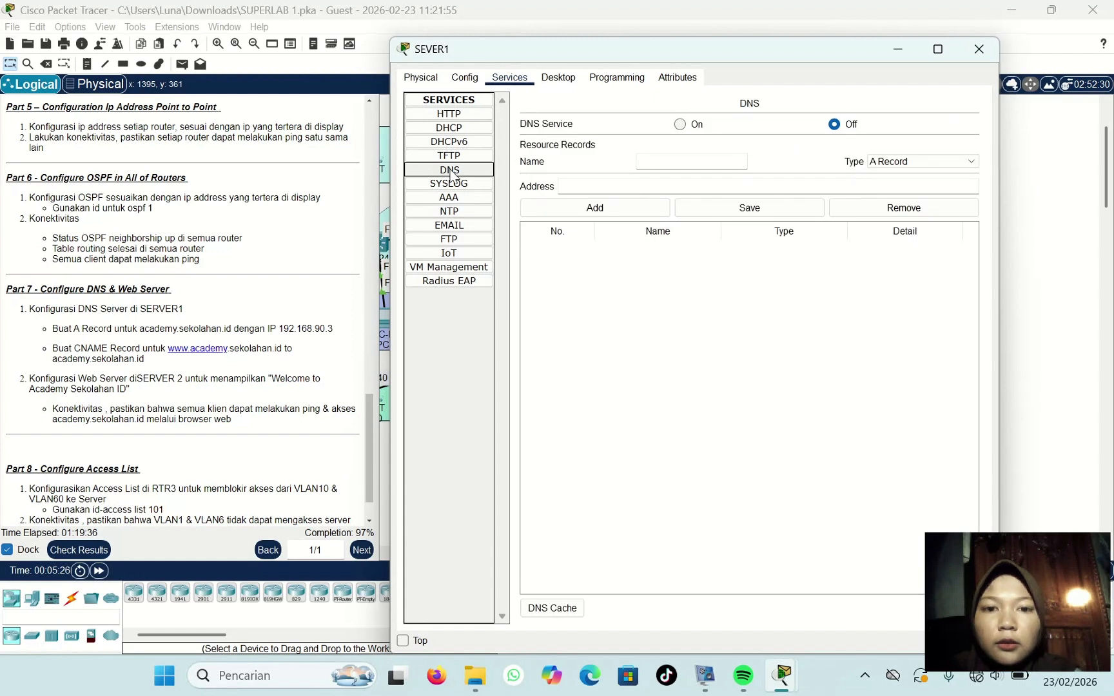
click(682, 125)
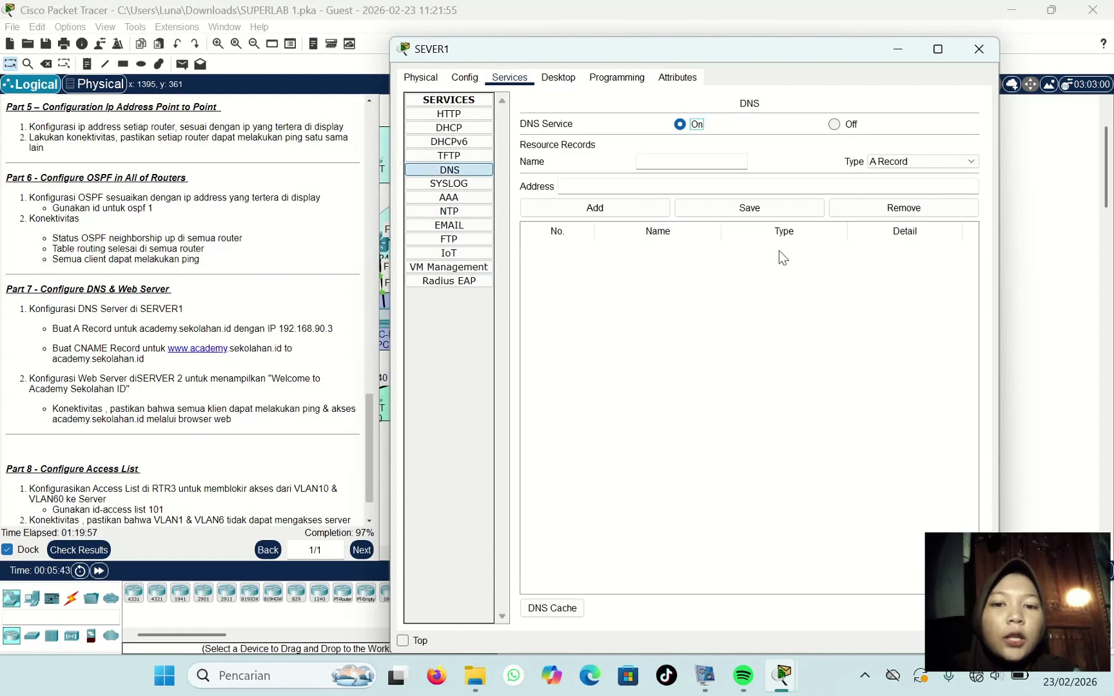
Step: Begin an A record named sekolah.id, with the address partly entered as 192.168.9
click(955, 161)
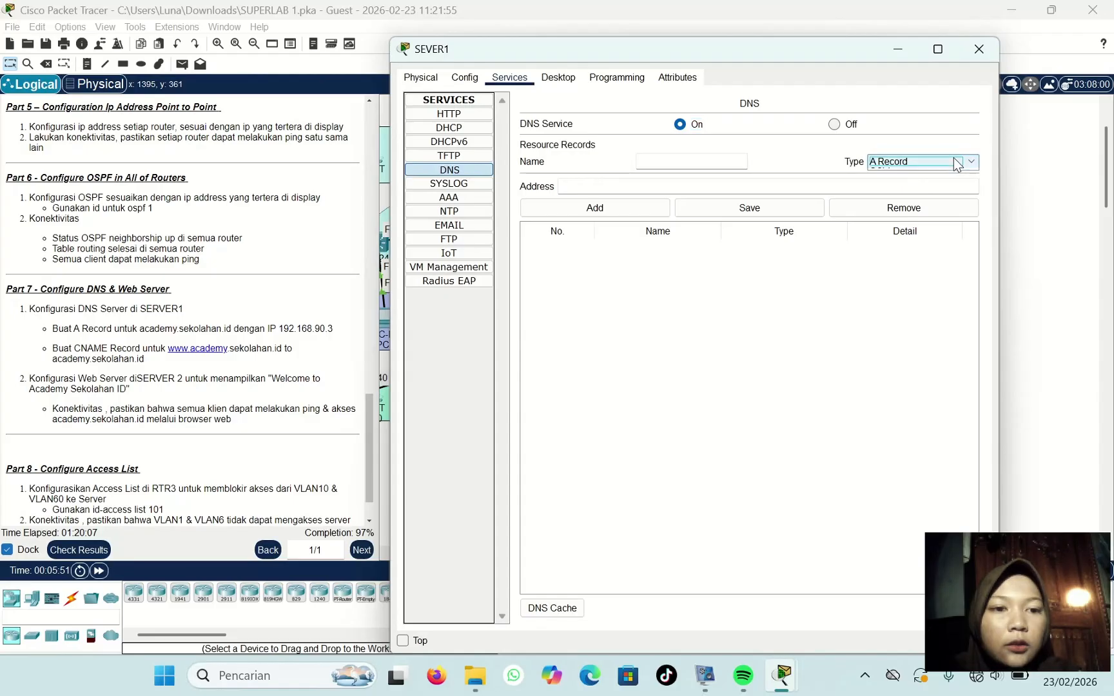
click(916, 174)
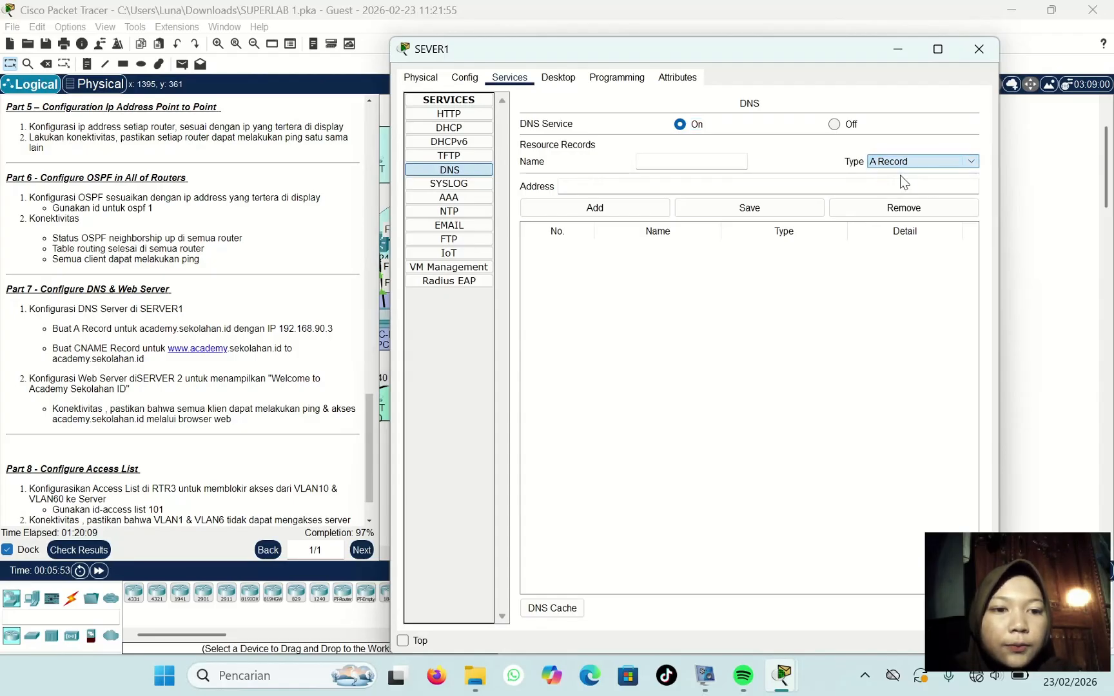
click(688, 162)
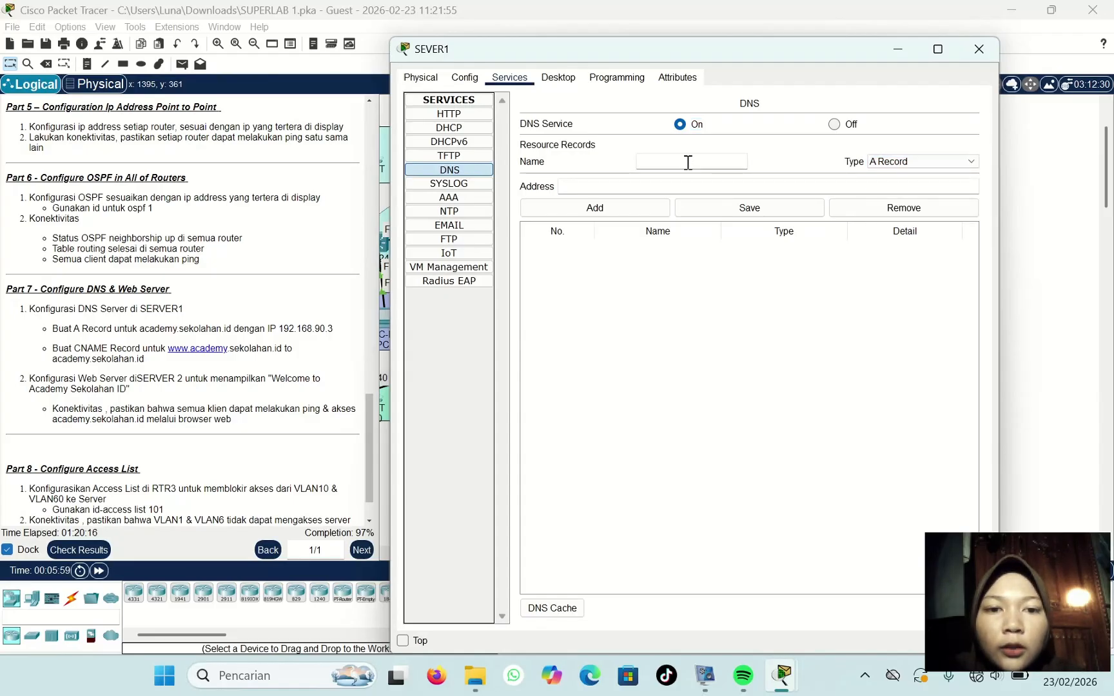
text(sekola)
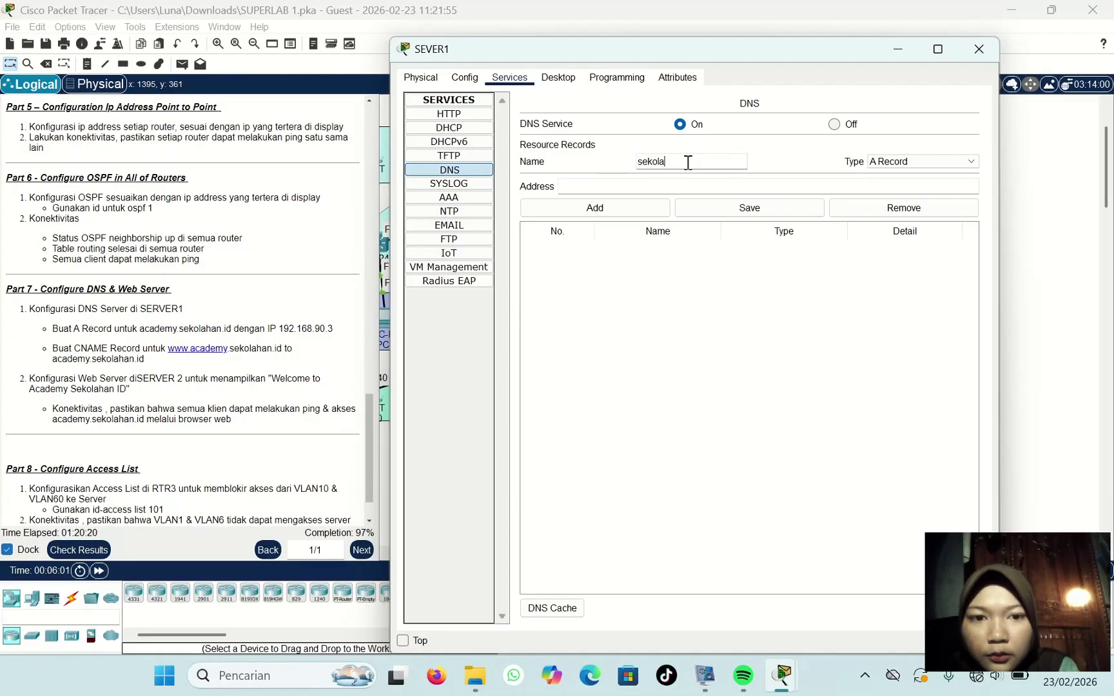
text(h.id)
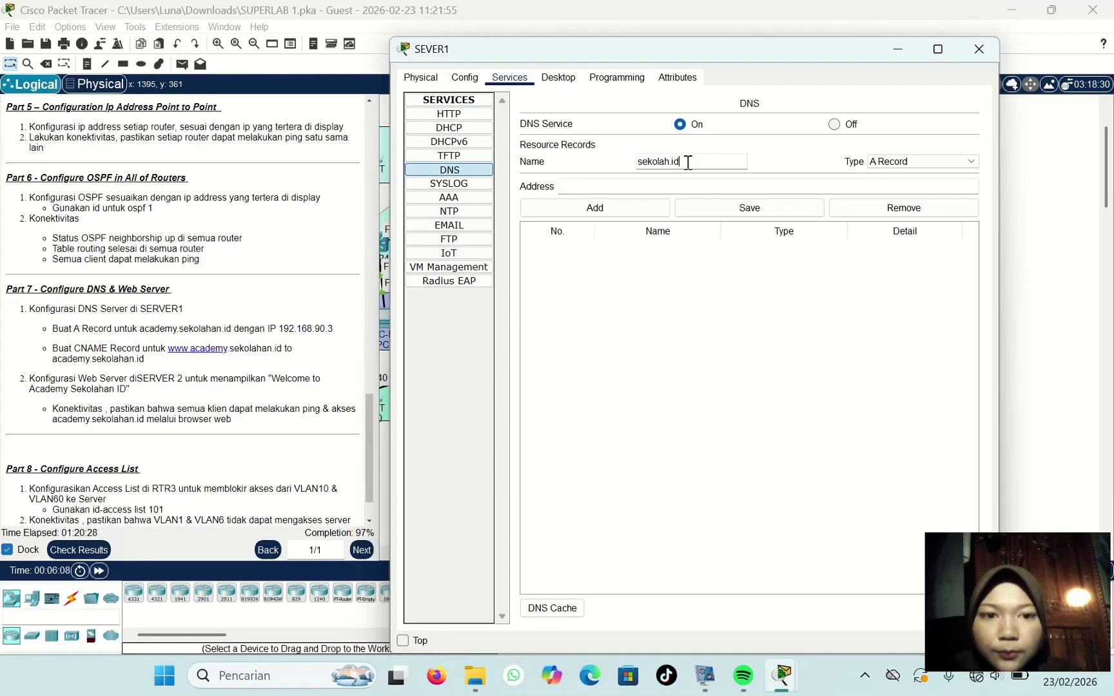
click(587, 186)
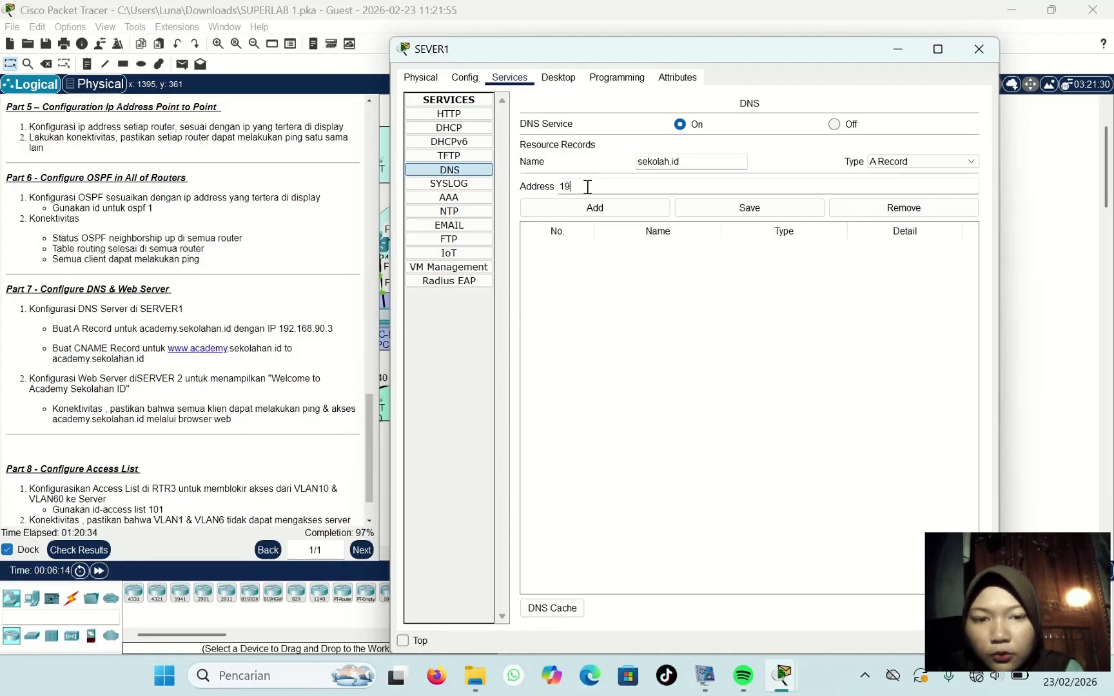
text(192.168.90.3)
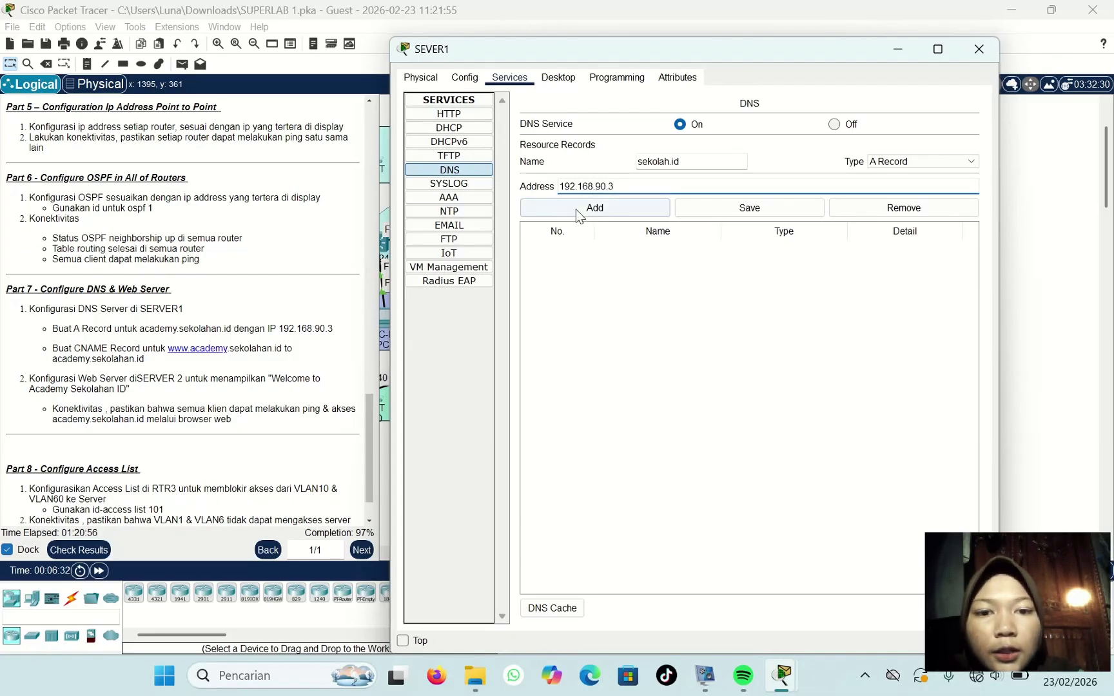
click(575, 209)
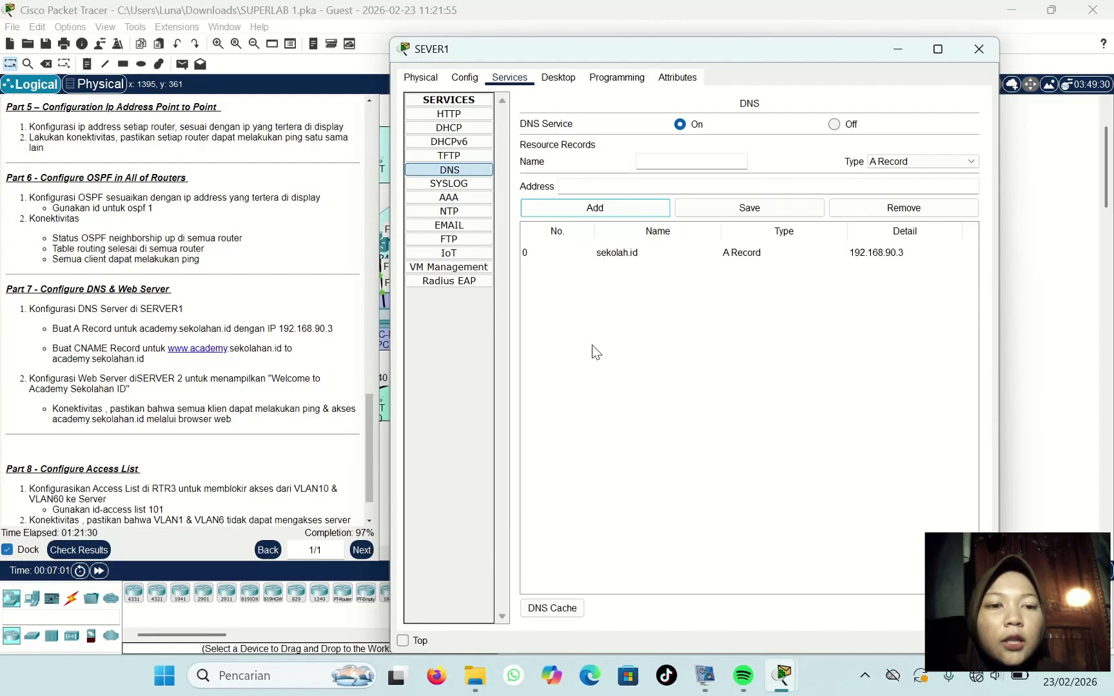
click(920, 163)
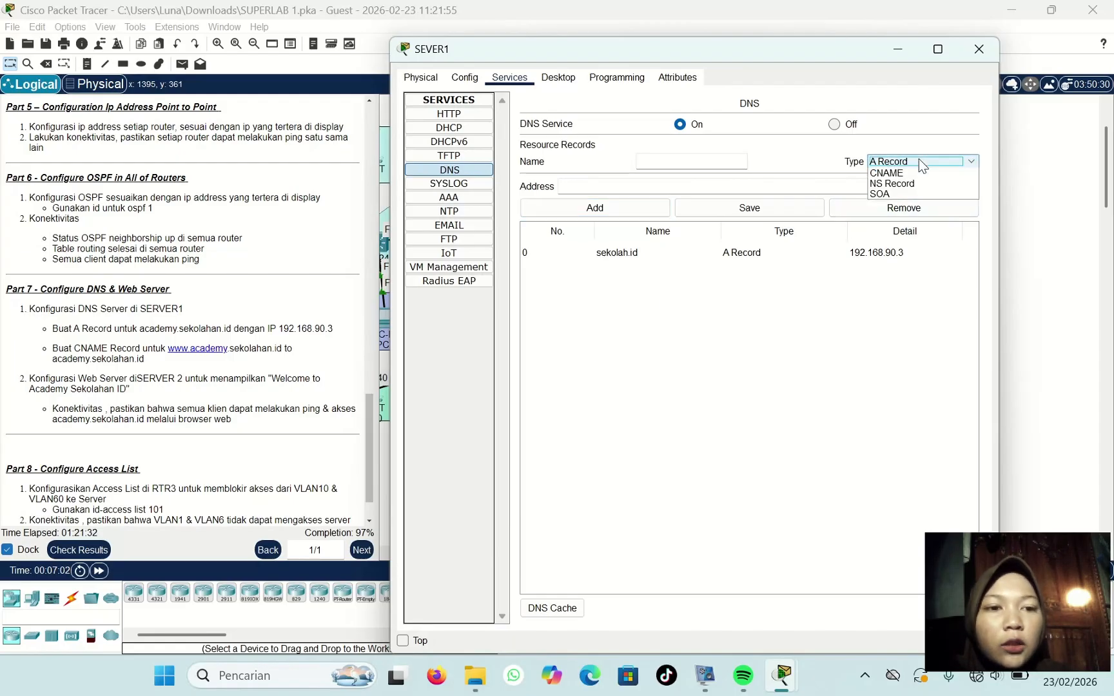
click(899, 194)
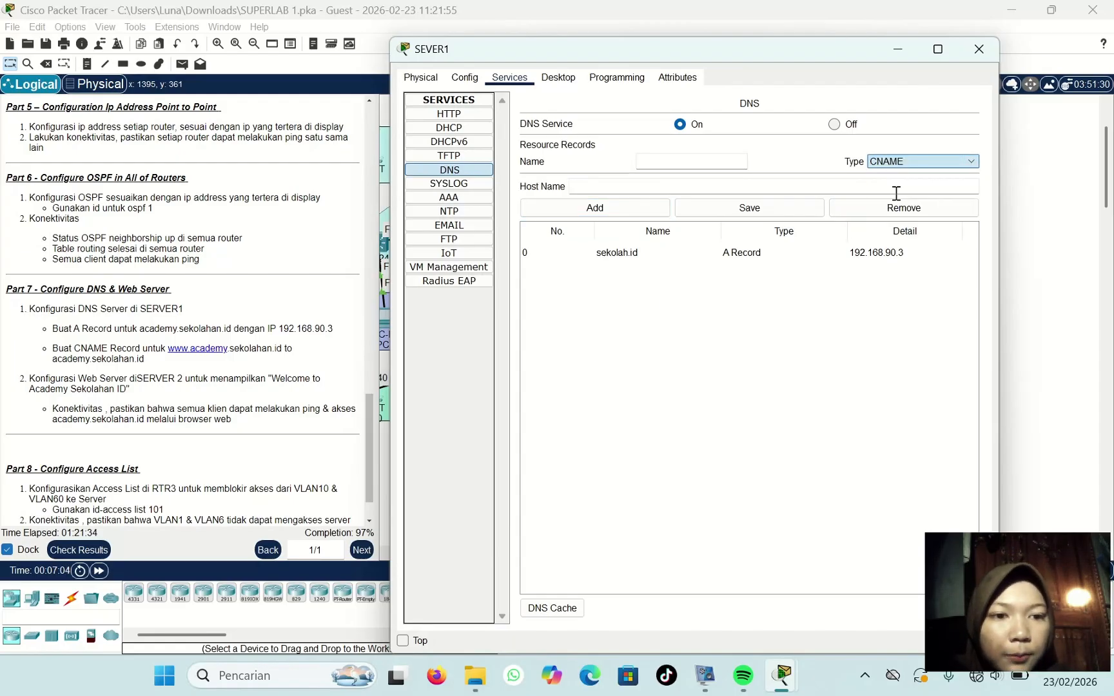
click(657, 157)
text(ww)
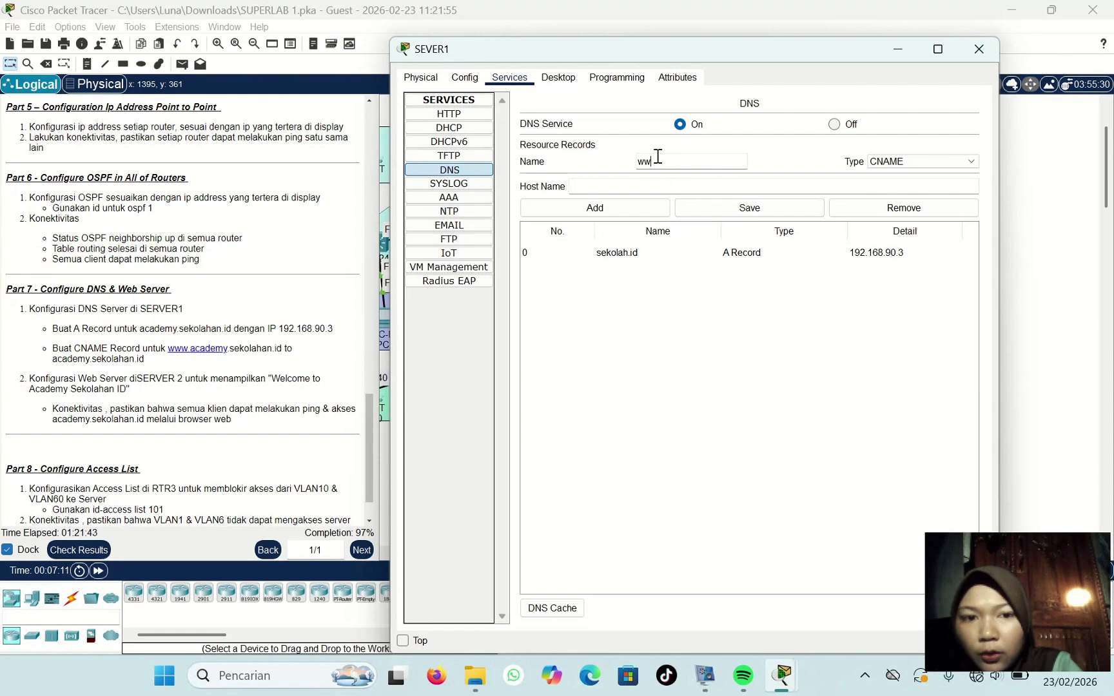
text(w.ac)
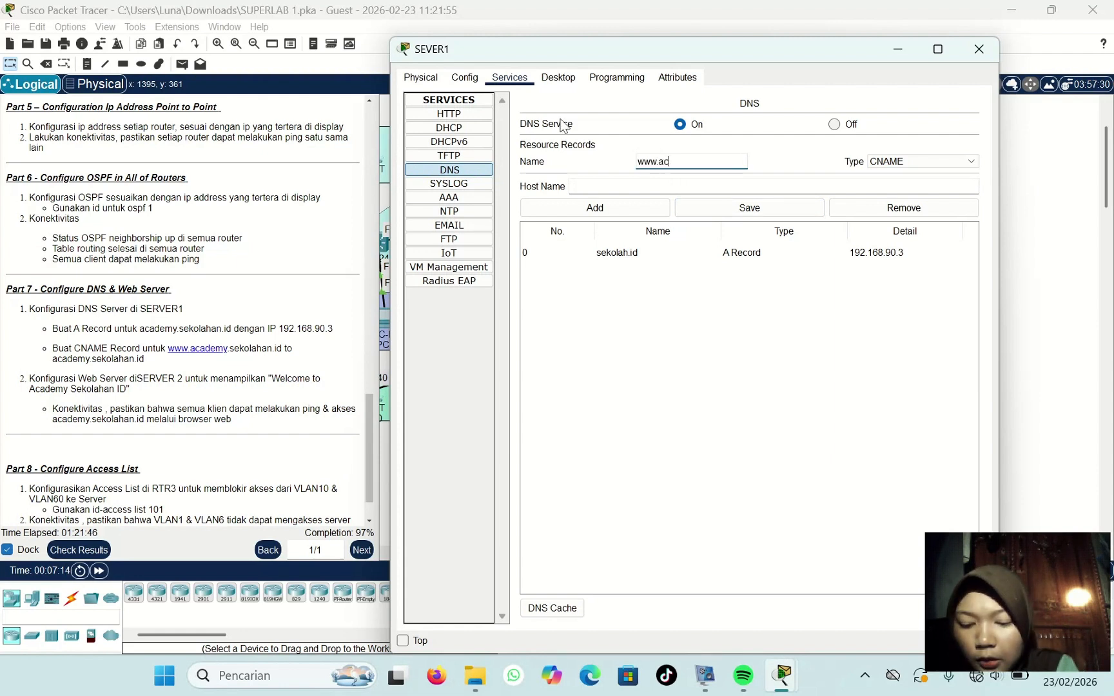
text(adem)
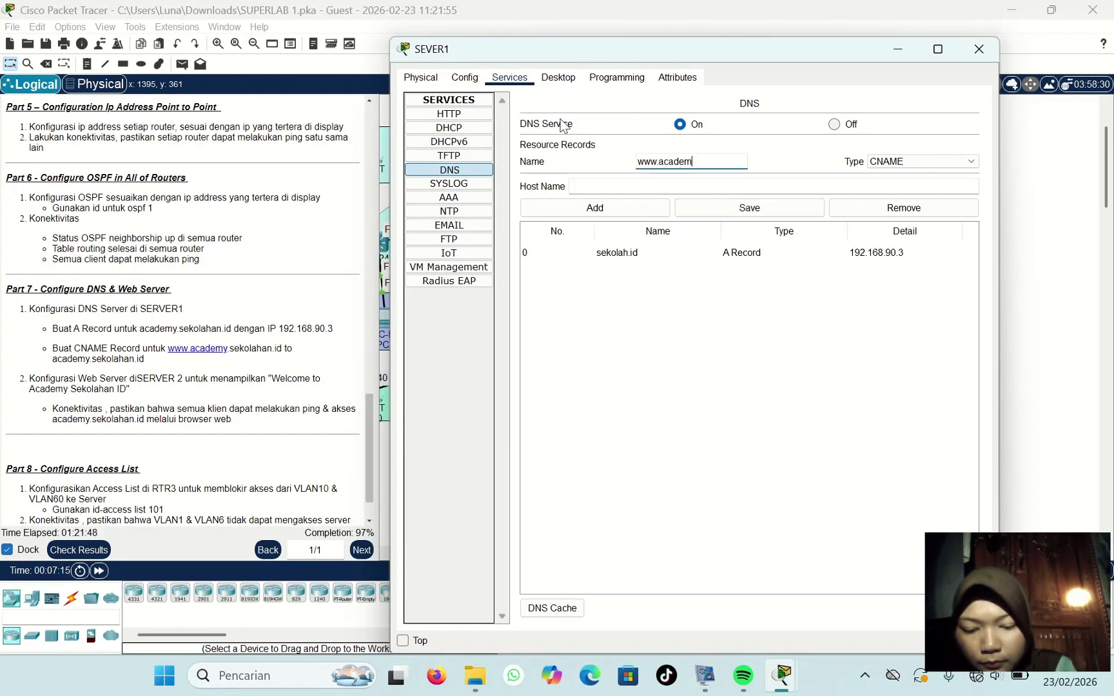
text(y.seko)
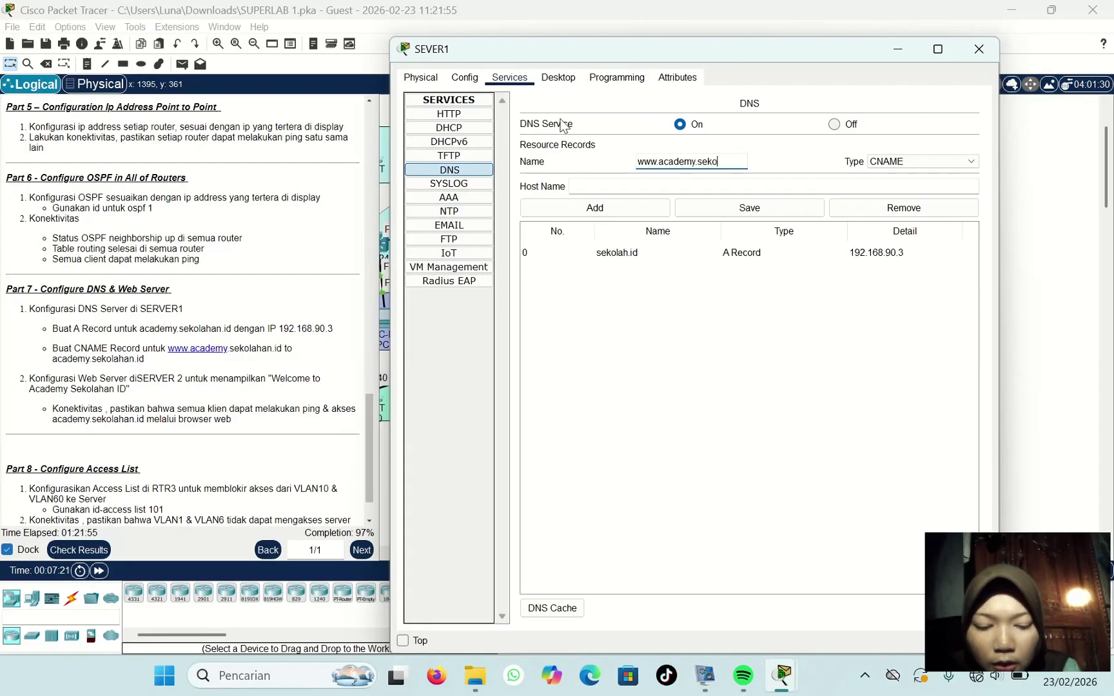
text(lahan)
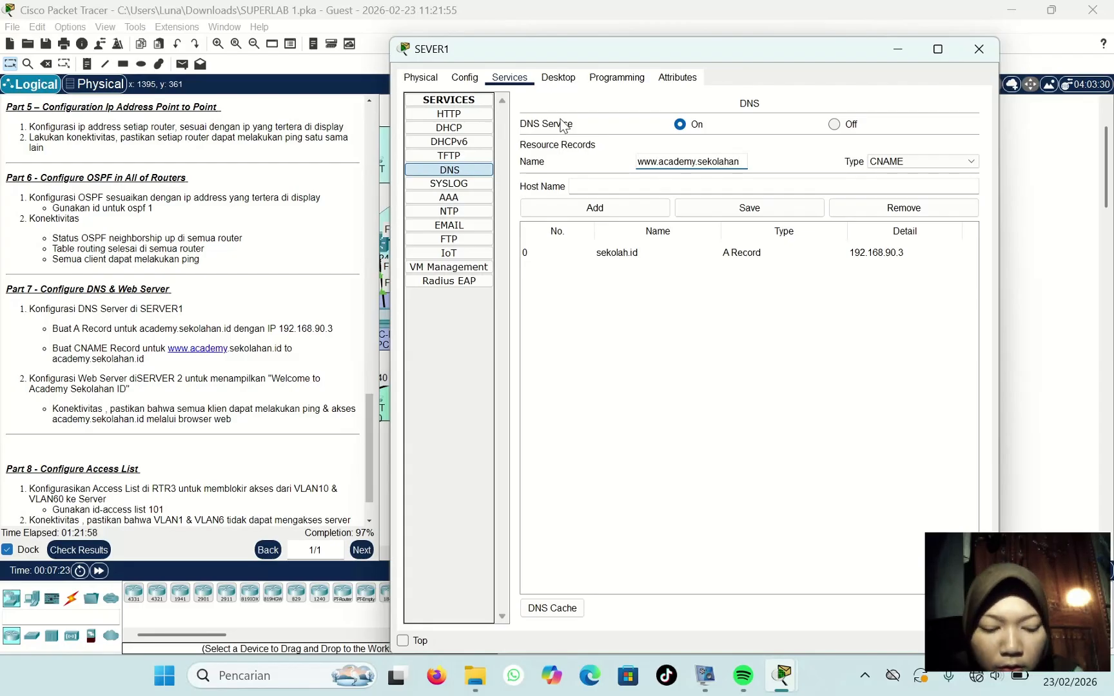
text(.id)
click(579, 183)
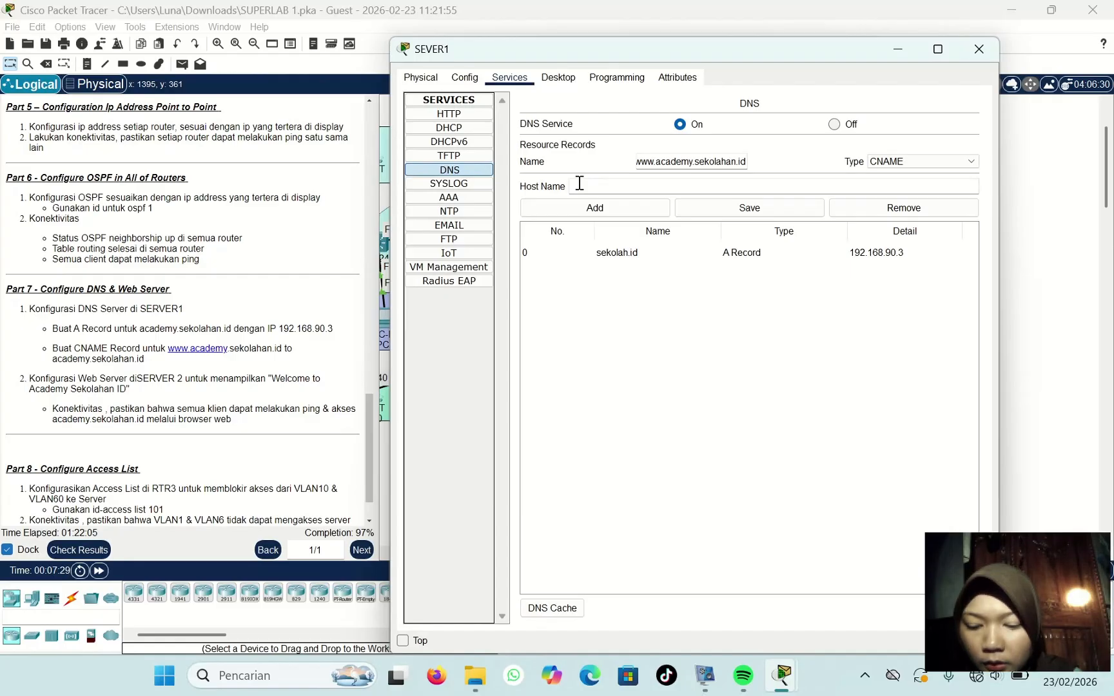
text(sekolaha)
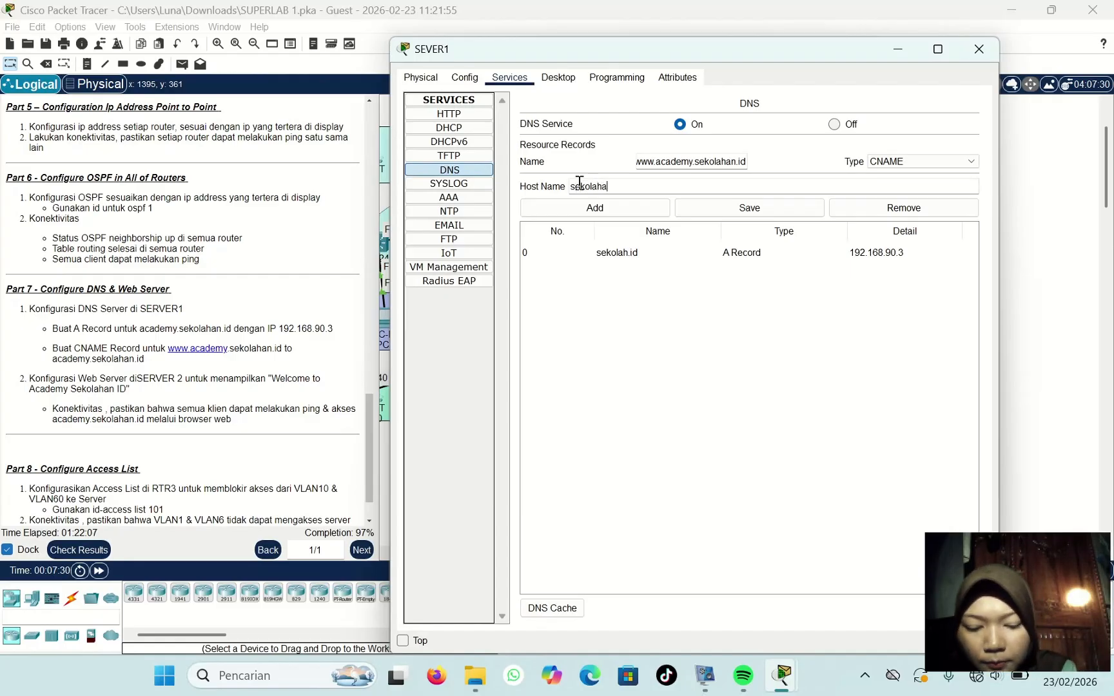
text(n.id)
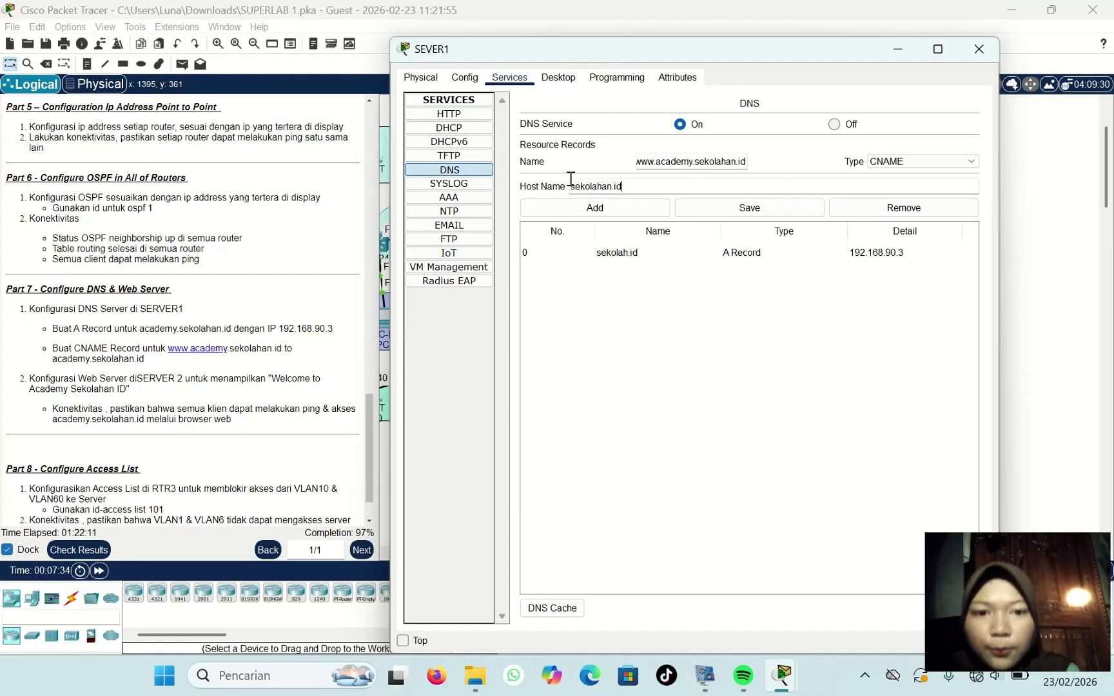
click(592, 208)
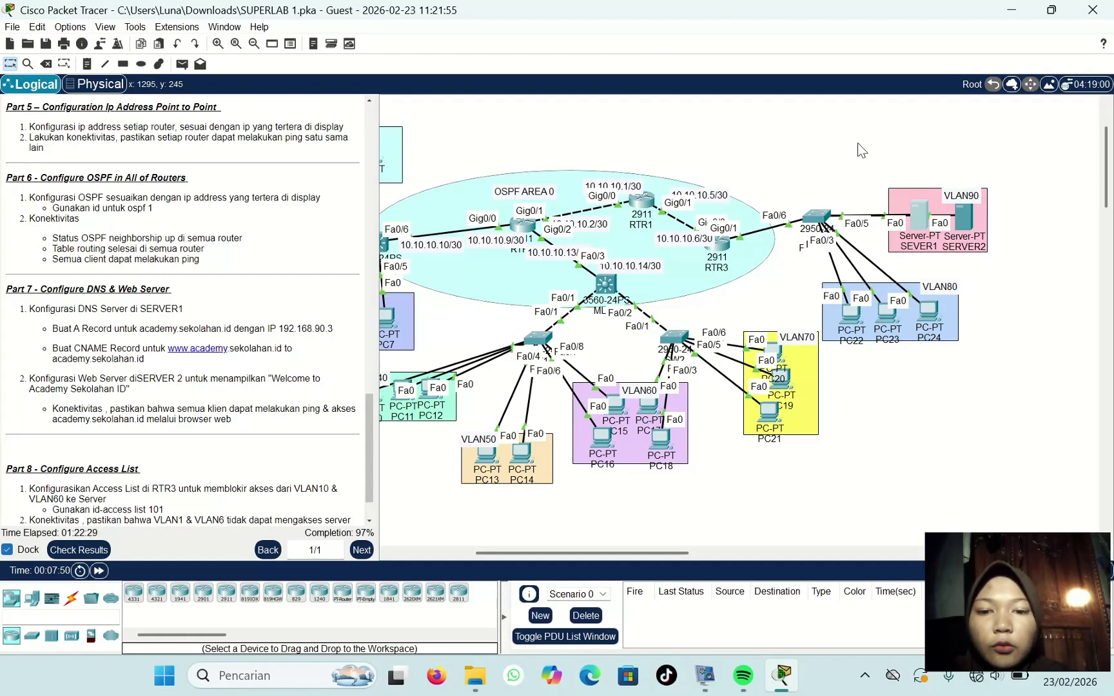
Step: In SERVER2's HTTP file manager, start editing index.html
click(967, 221)
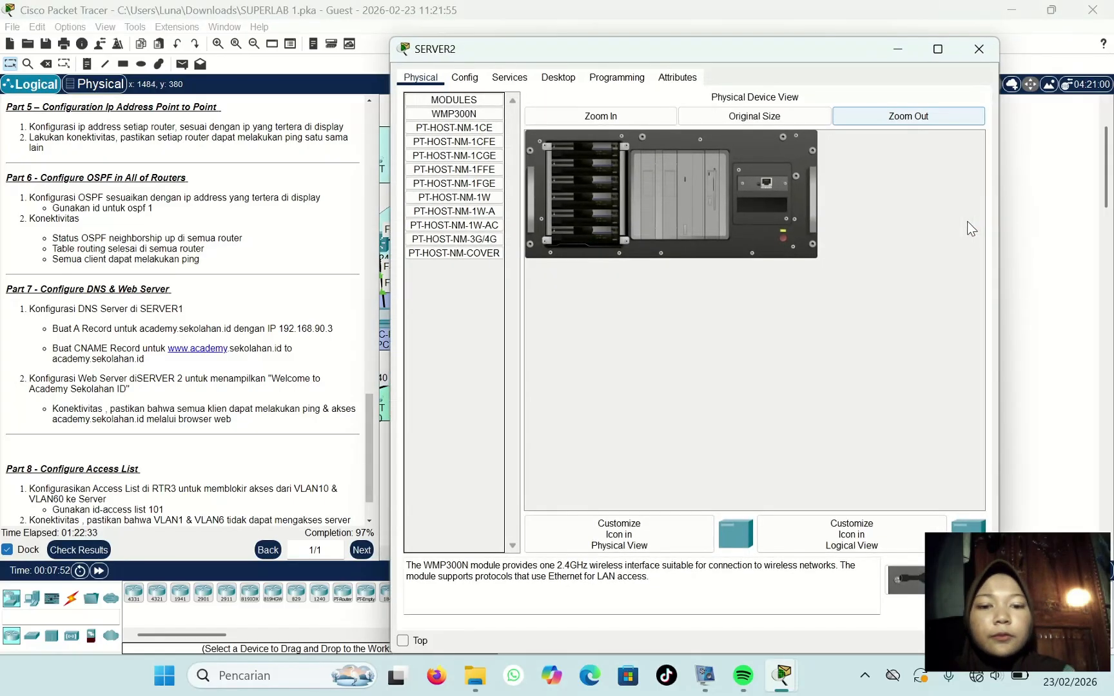
click(507, 78)
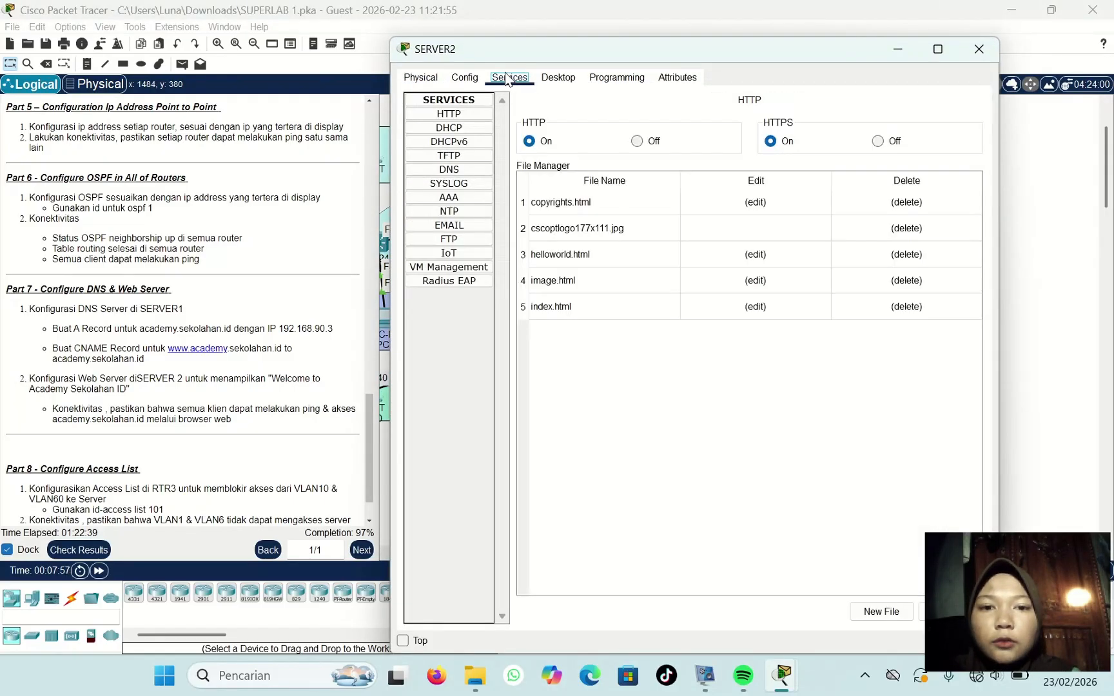
click(457, 116)
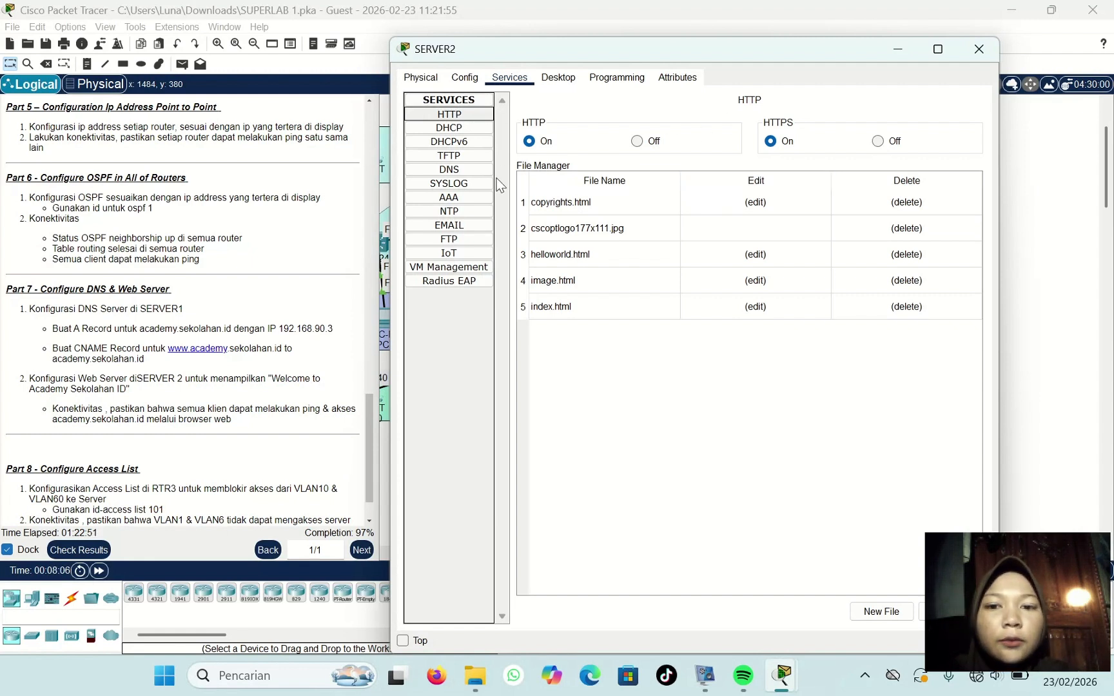
click(556, 309)
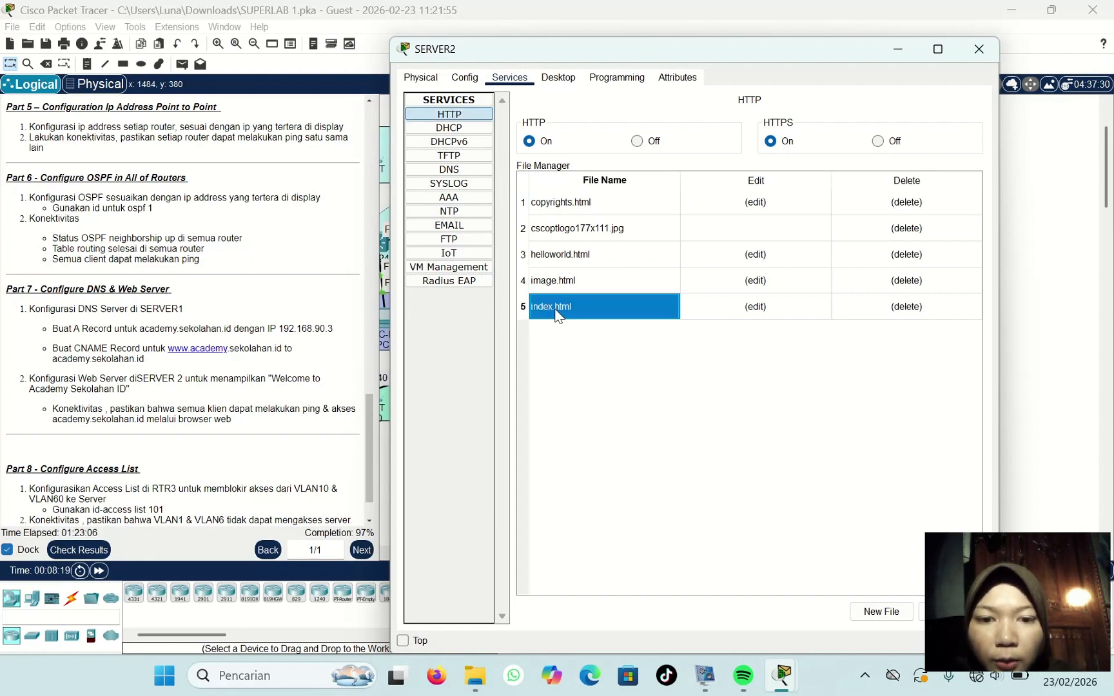
click(764, 308)
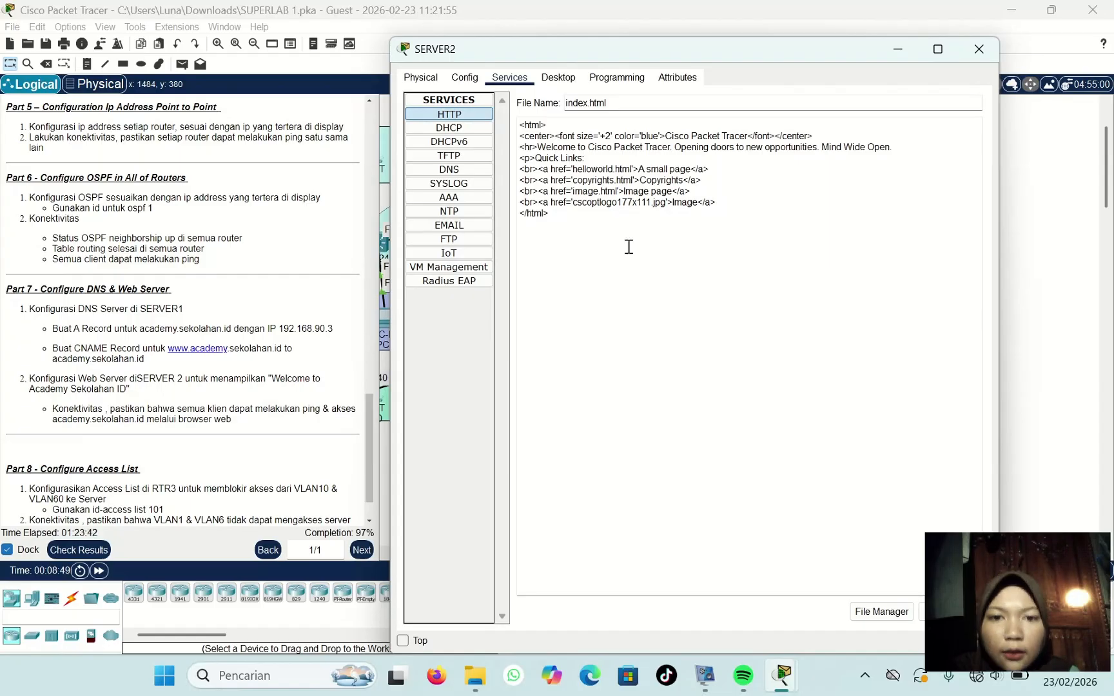
Step: Change index.html's welcome line to 'Welcome to Academy Sekolahan ID' and save over the original
click(671, 147)
key(BackSpace)
key(BackSpace)
key(BackSpace)
key(BackSpace)
key(BackSpace)
key(BackSpace)
key(BackSpace)
key(BackSpace)
key(BackSpace)
key(BackSpace)
key(BackSpace)
key(BackSpace)
key(BackSpace)
key(BackSpace)
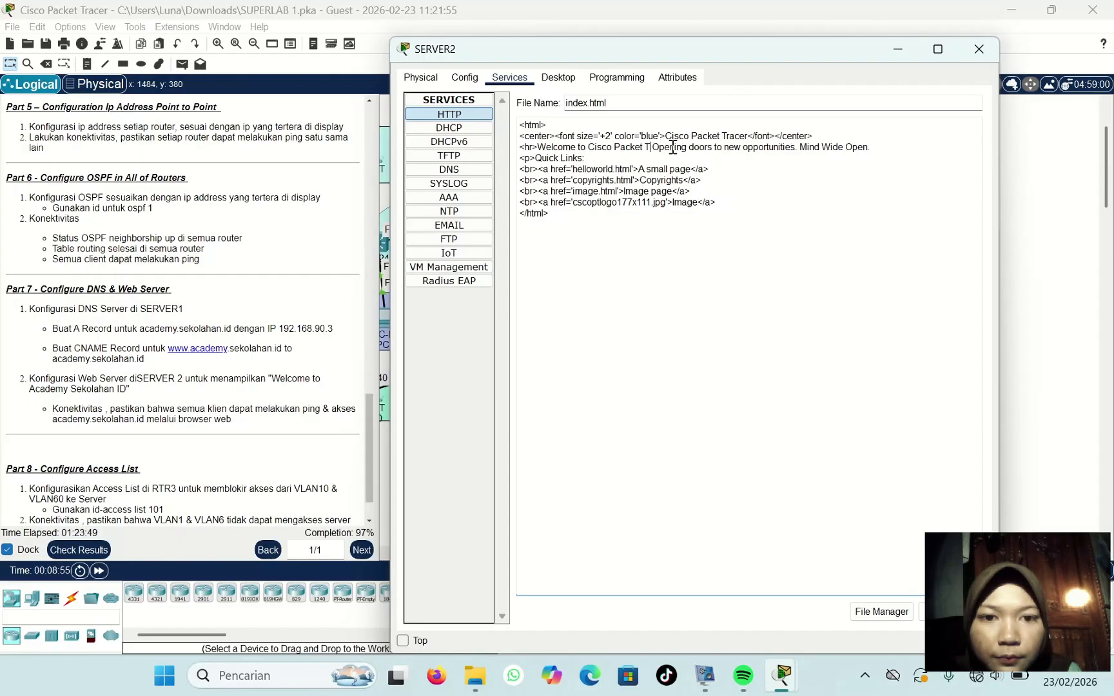
key(BackSpace)
key(BackSpace)
key(BackSpace)
key(BackSpace)
key(BackSpace)
key(BackSpace)
key(BackSpace)
key(BackSpace)
key(BackSpace)
key(BackSpace)
key(BackSpace)
key(BackSpace)
key(BackSpace)
key(BackSpace)
key(BackSpace)
key(BackSpace)
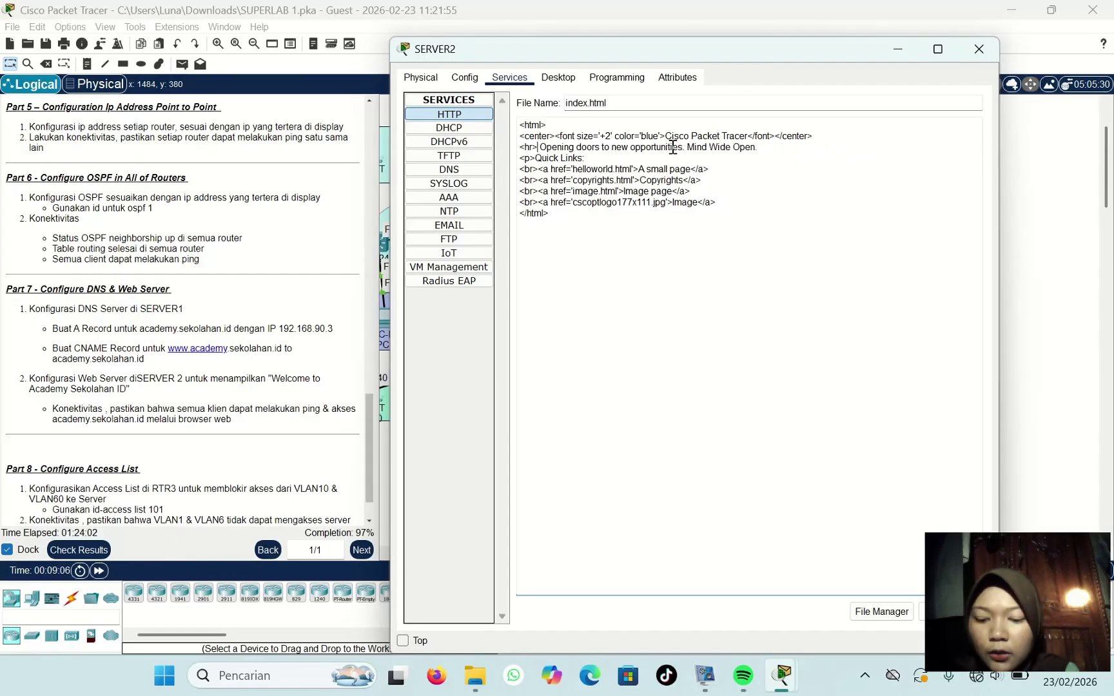
text(Wel)
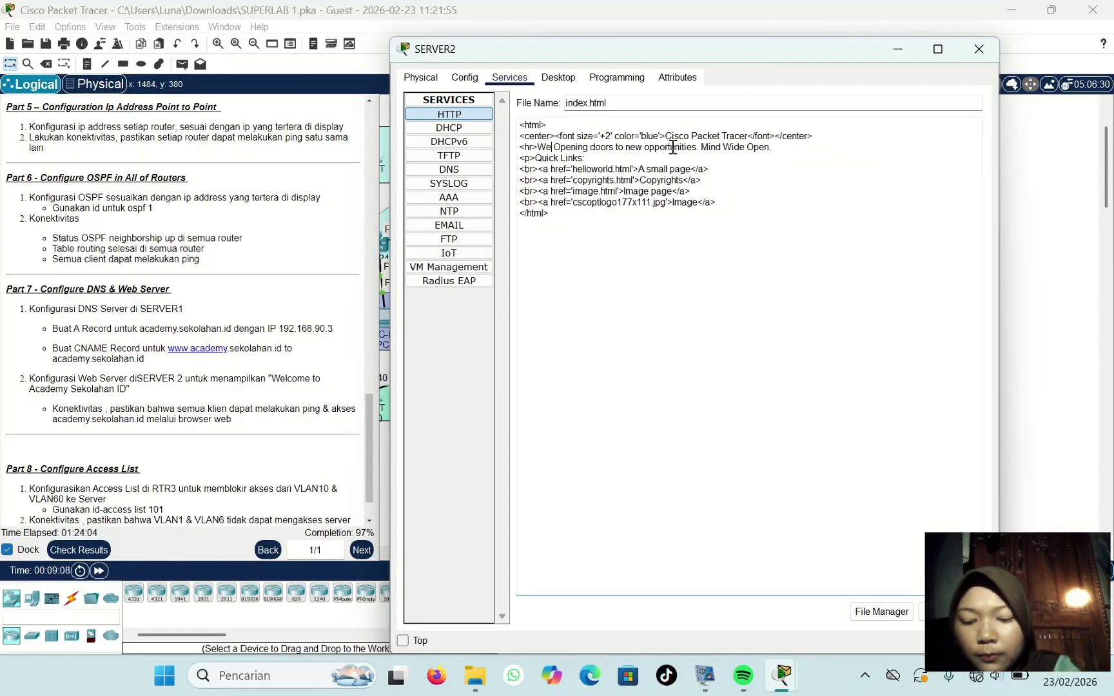
text(come t)
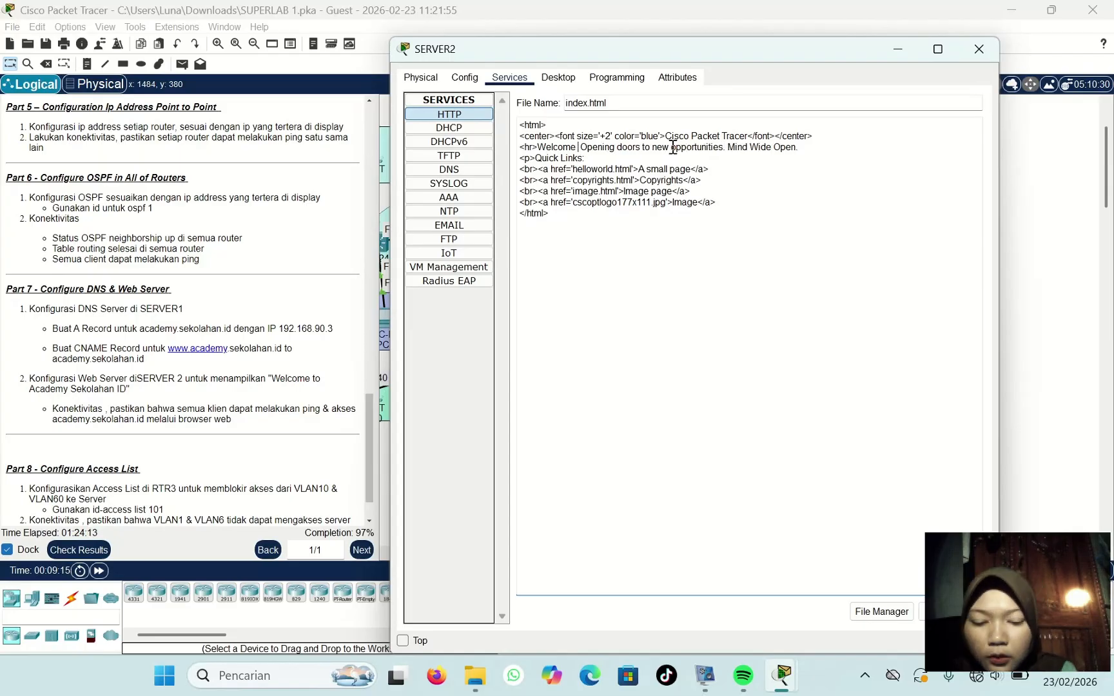
text(o Aca)
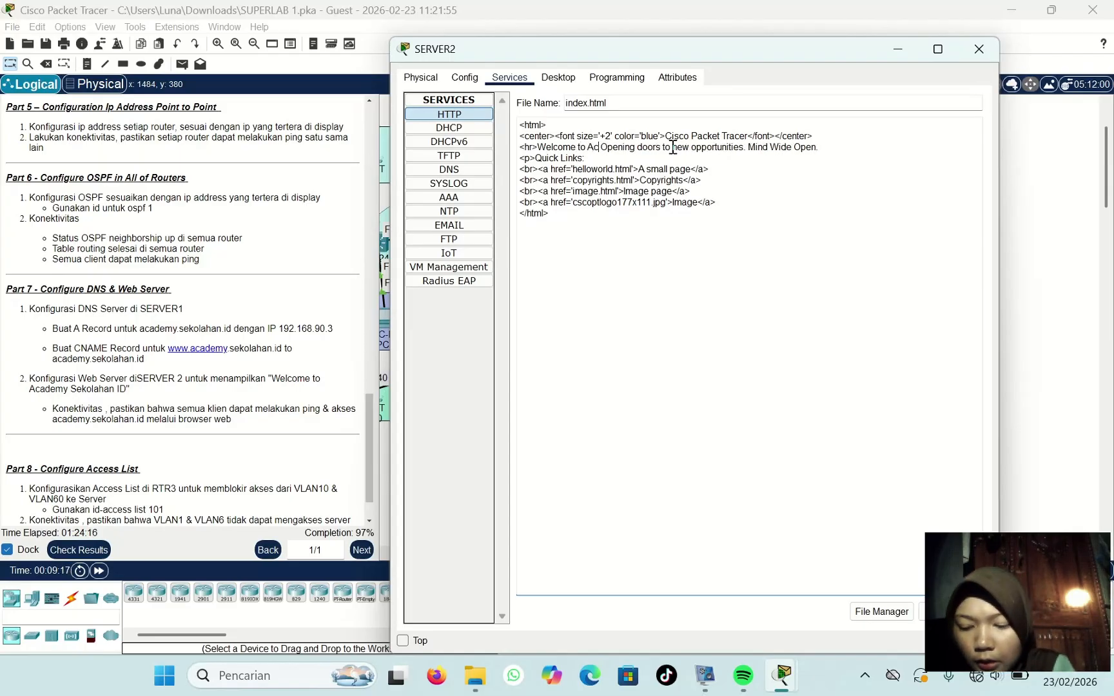
text(demy Se)
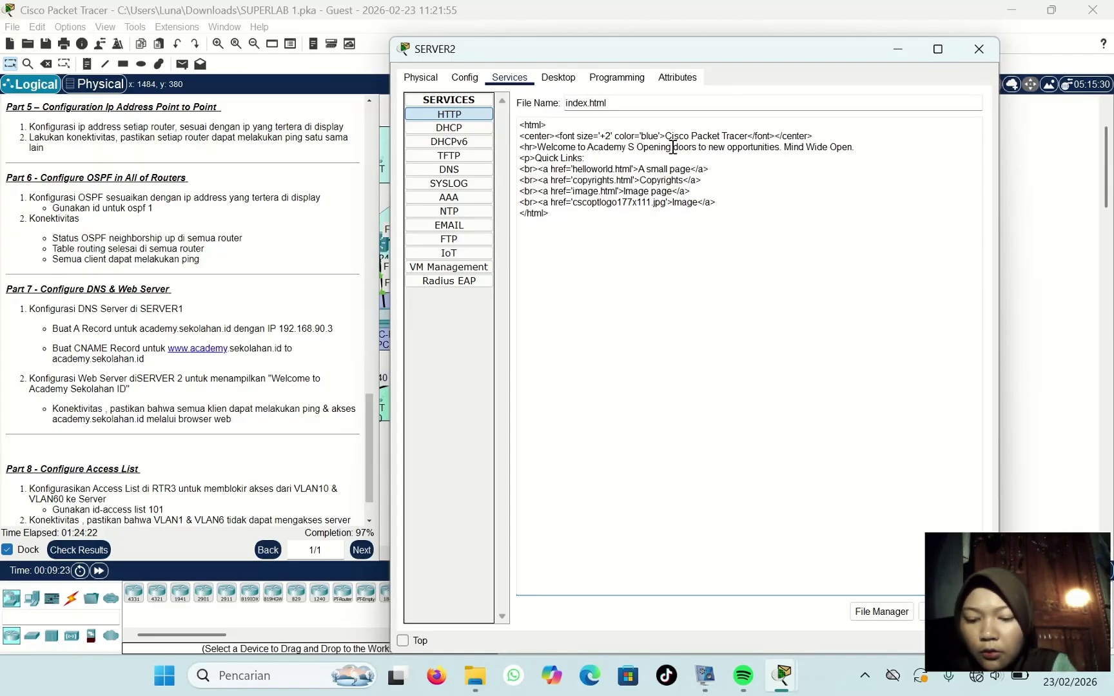
text(kolahan)
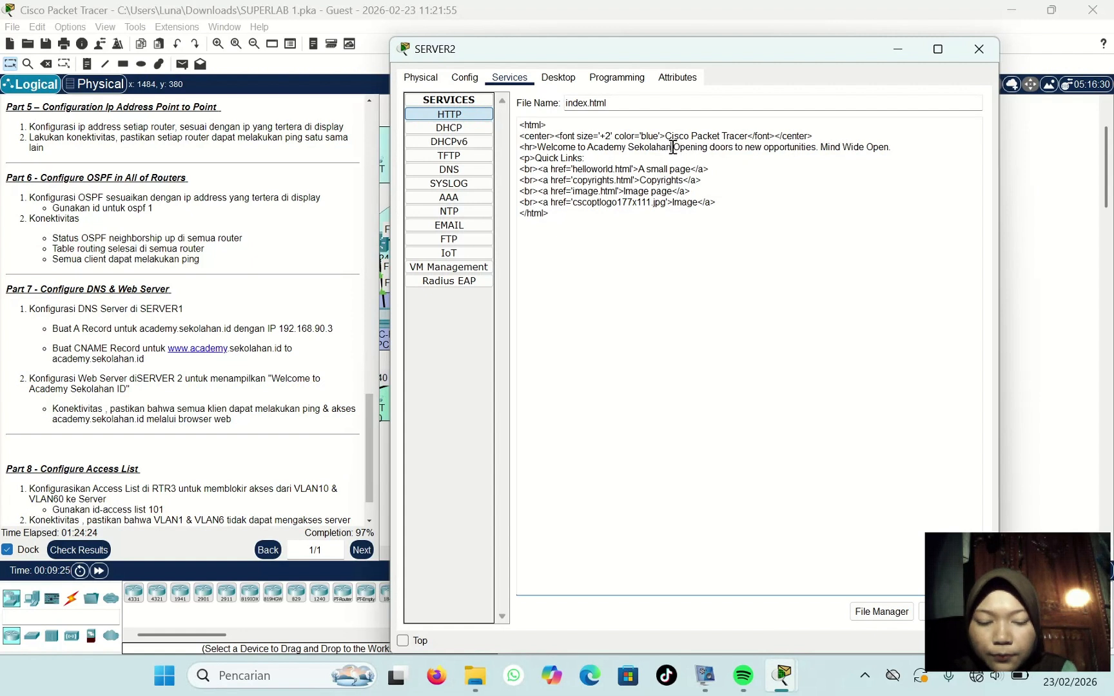
text( ID)
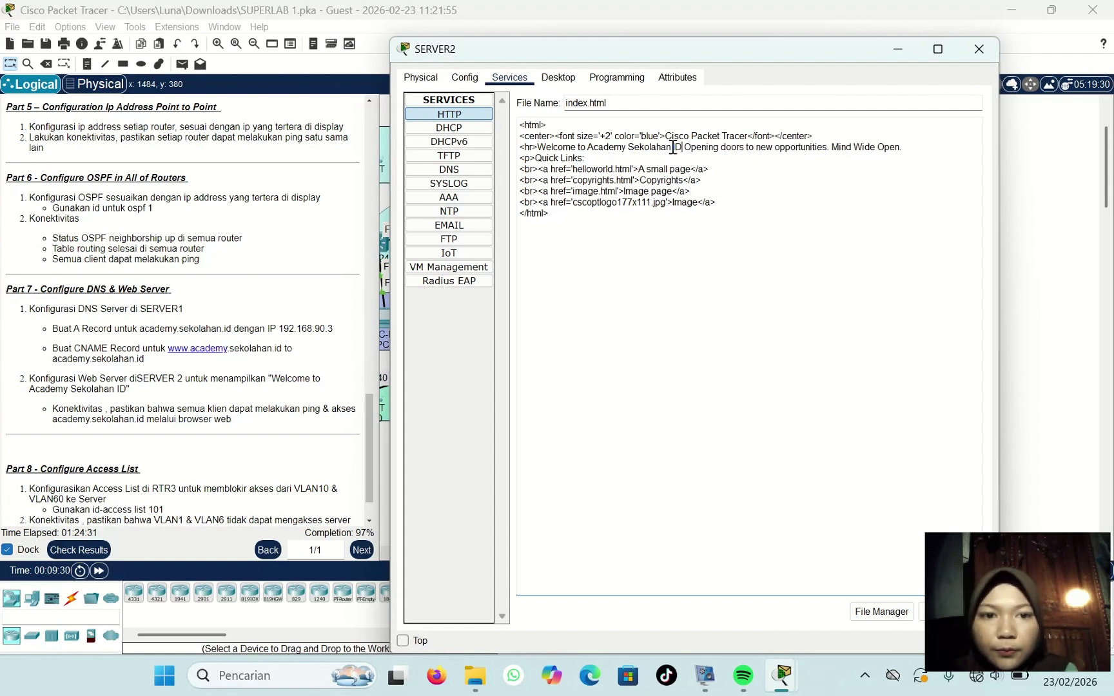
click(895, 600)
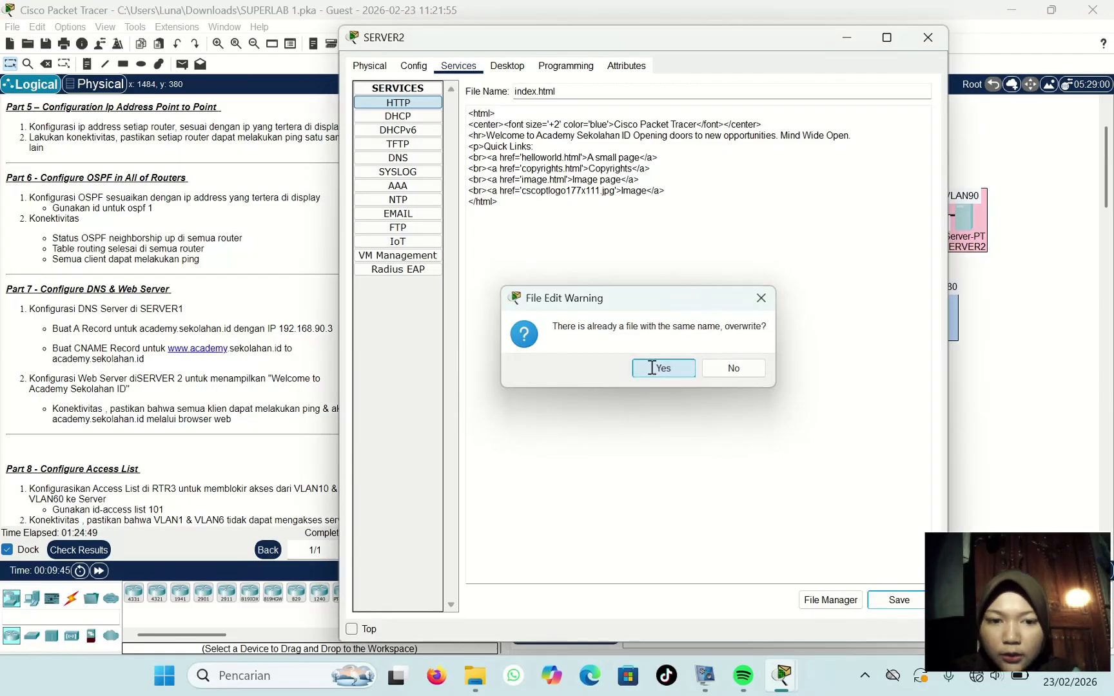
click(651, 368)
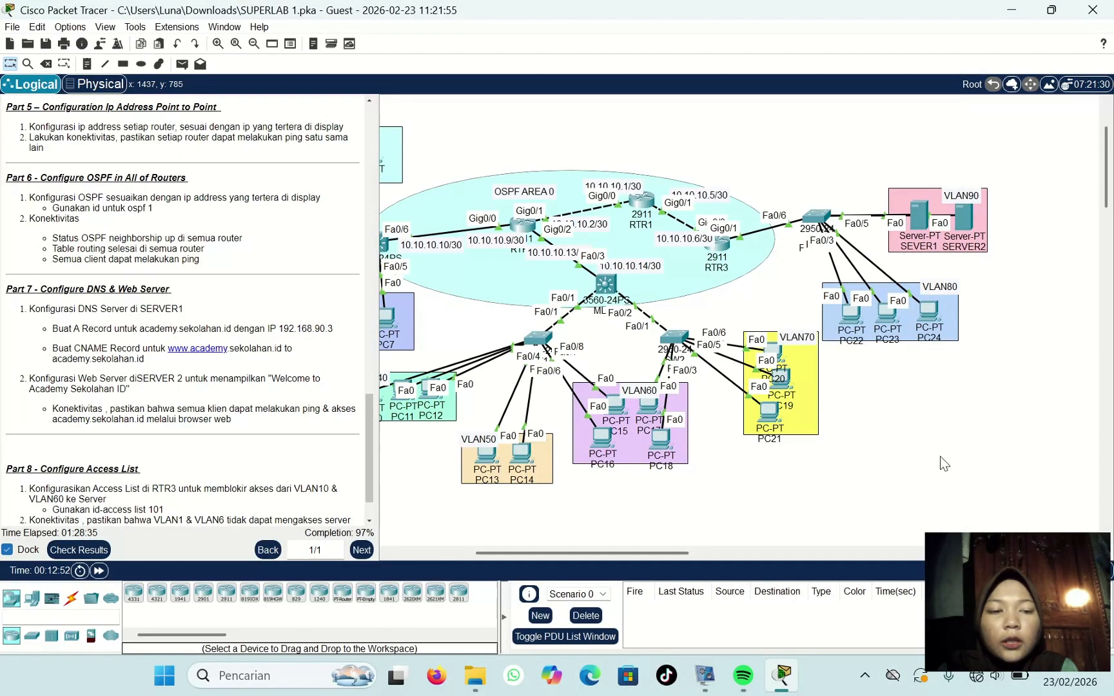
Step: Ping sekolah.id from PC24's command prompt, getting 4/4 replies from 192.168.90.3
click(932, 319)
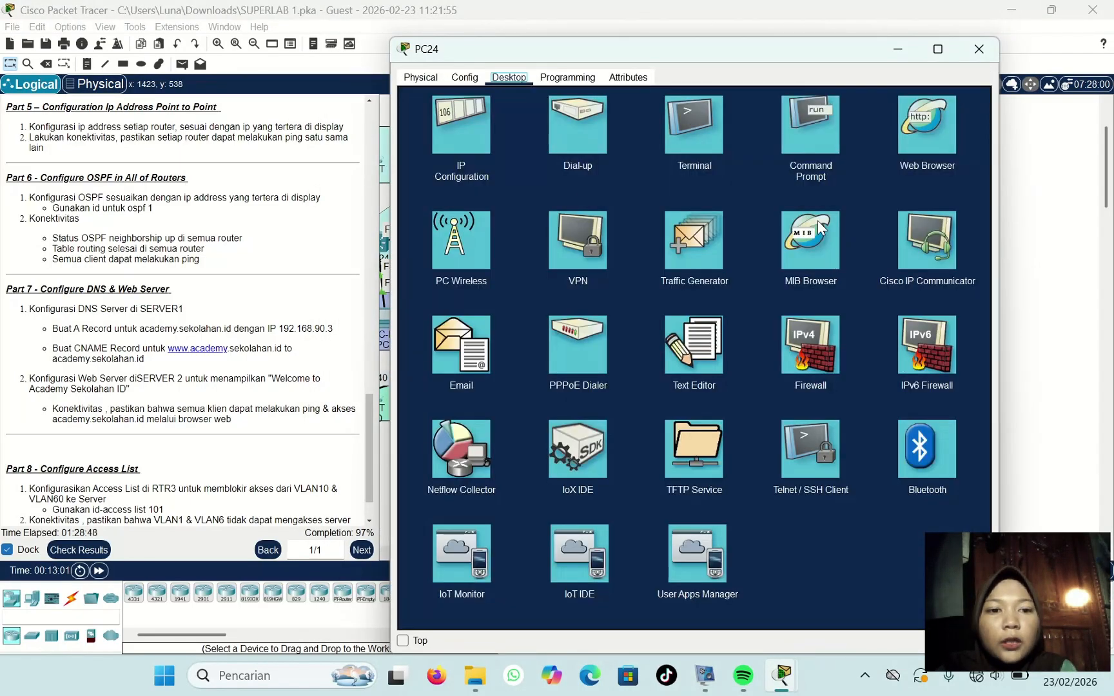
click(819, 111)
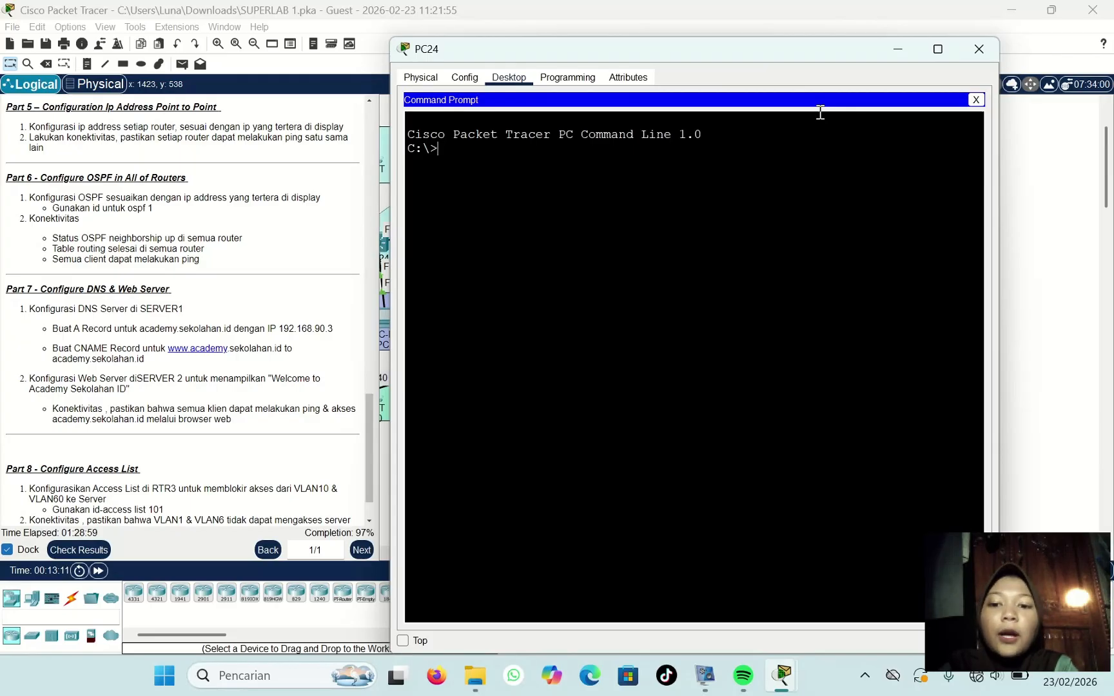
text(ping)
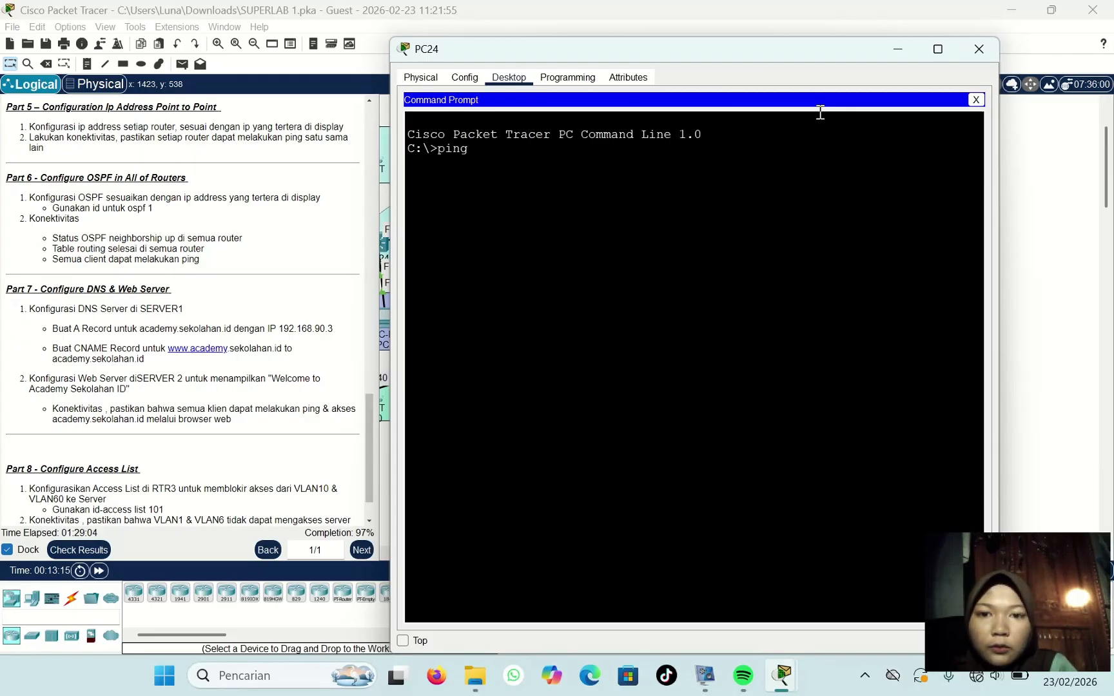
text( sekolah)
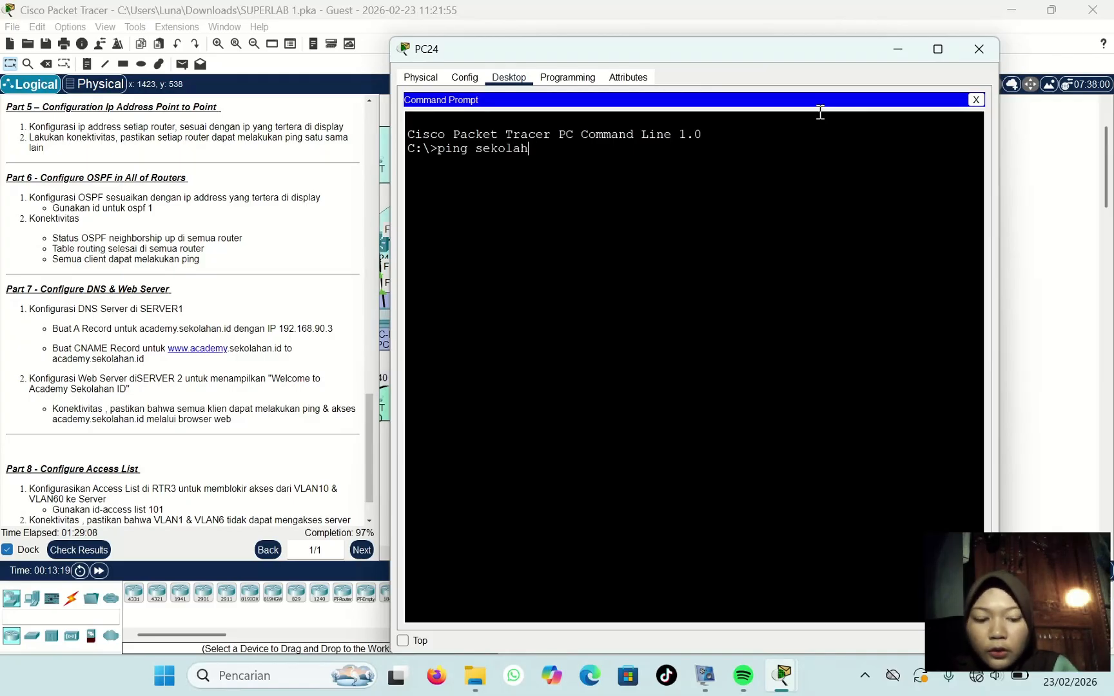
text(.id)
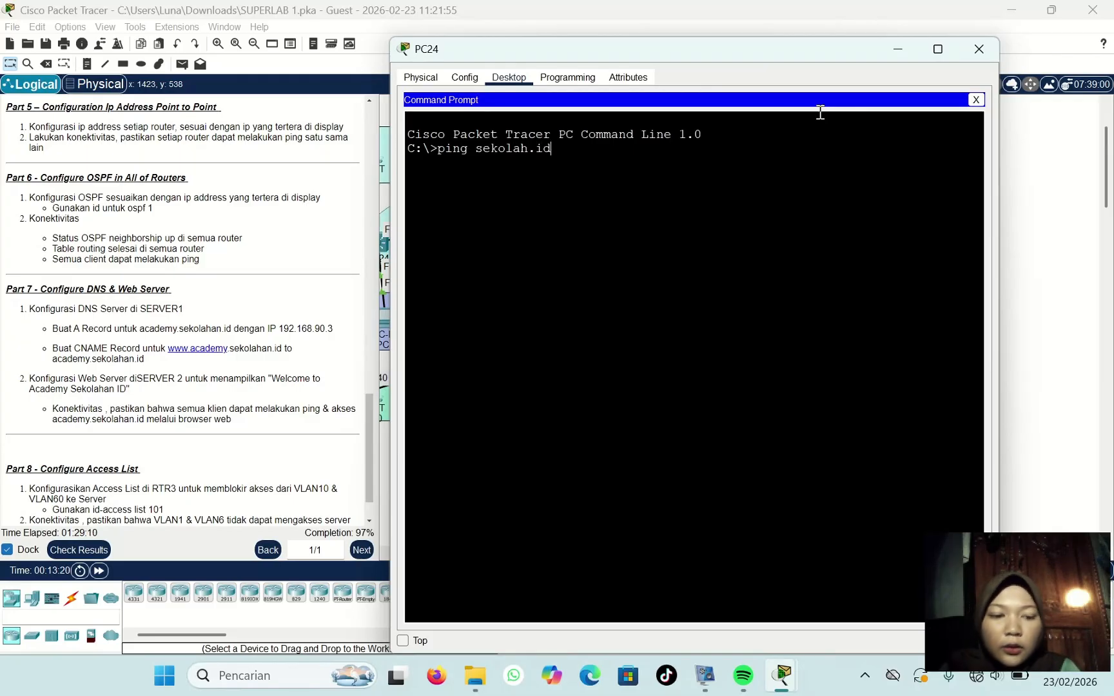
key(Return)
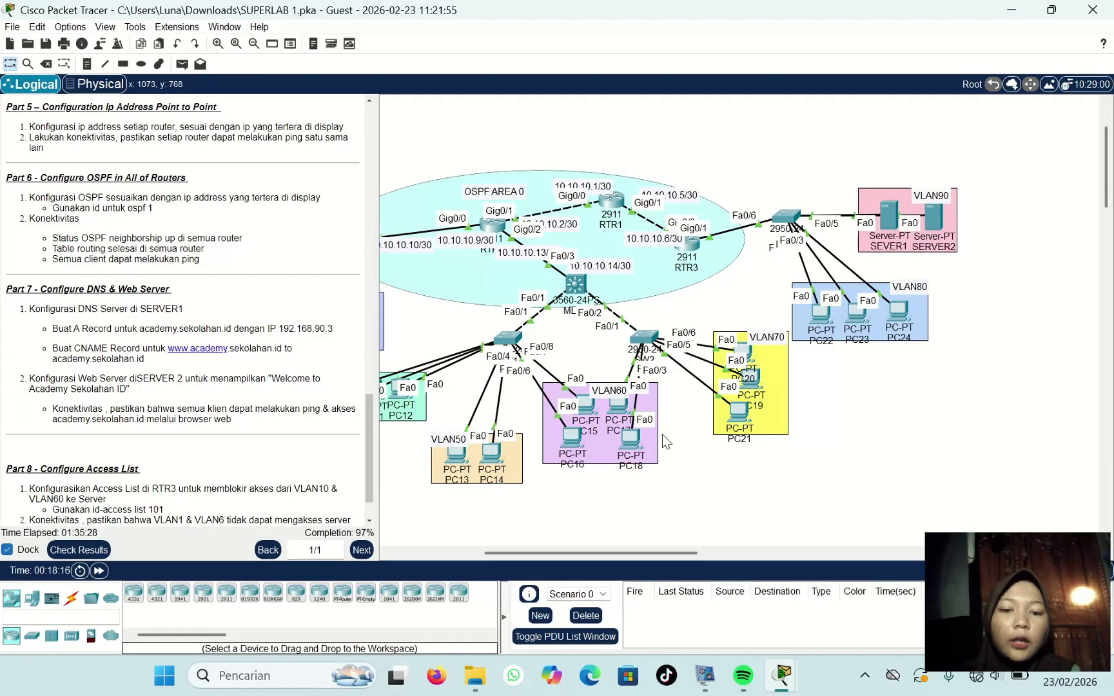
click(630, 439)
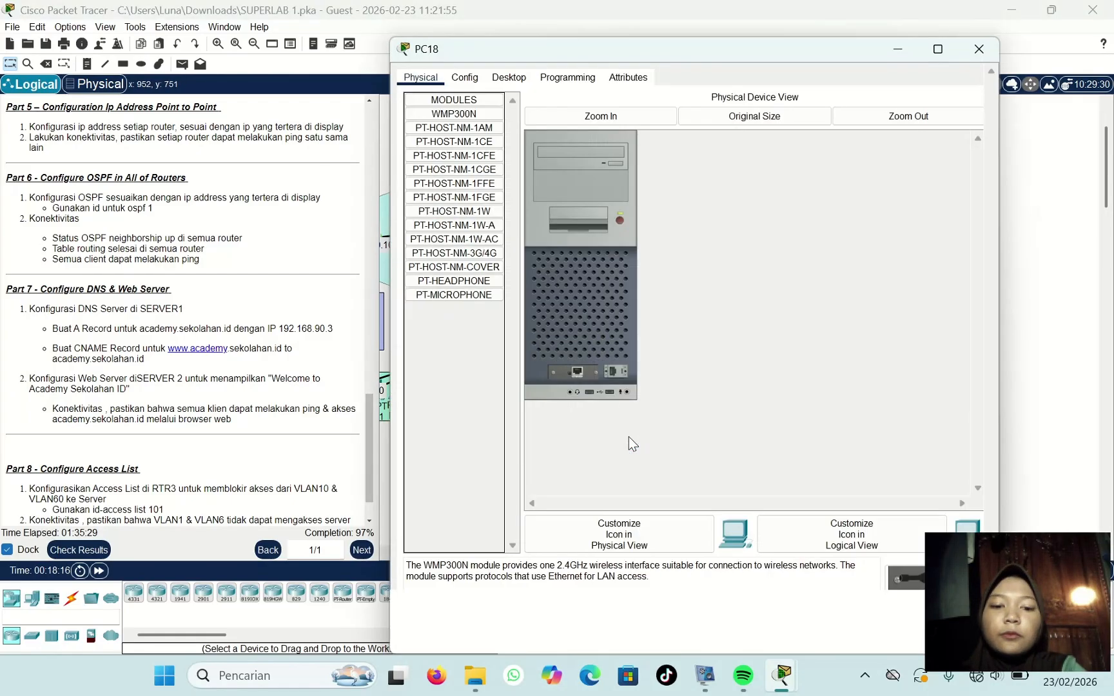
click(509, 78)
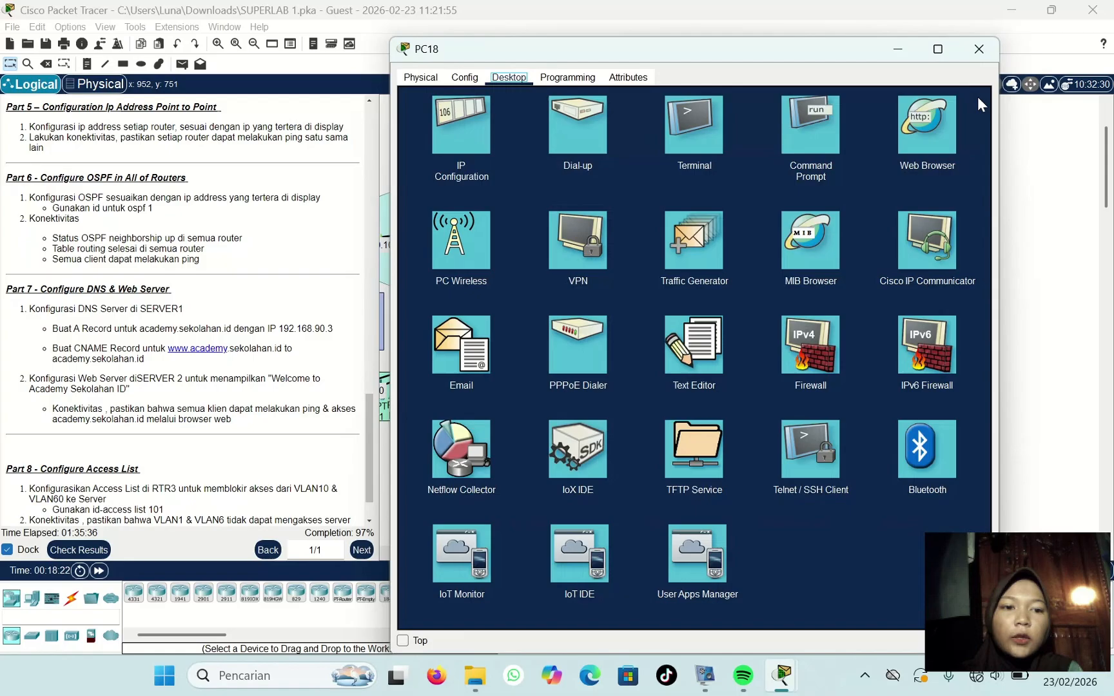
click(917, 107)
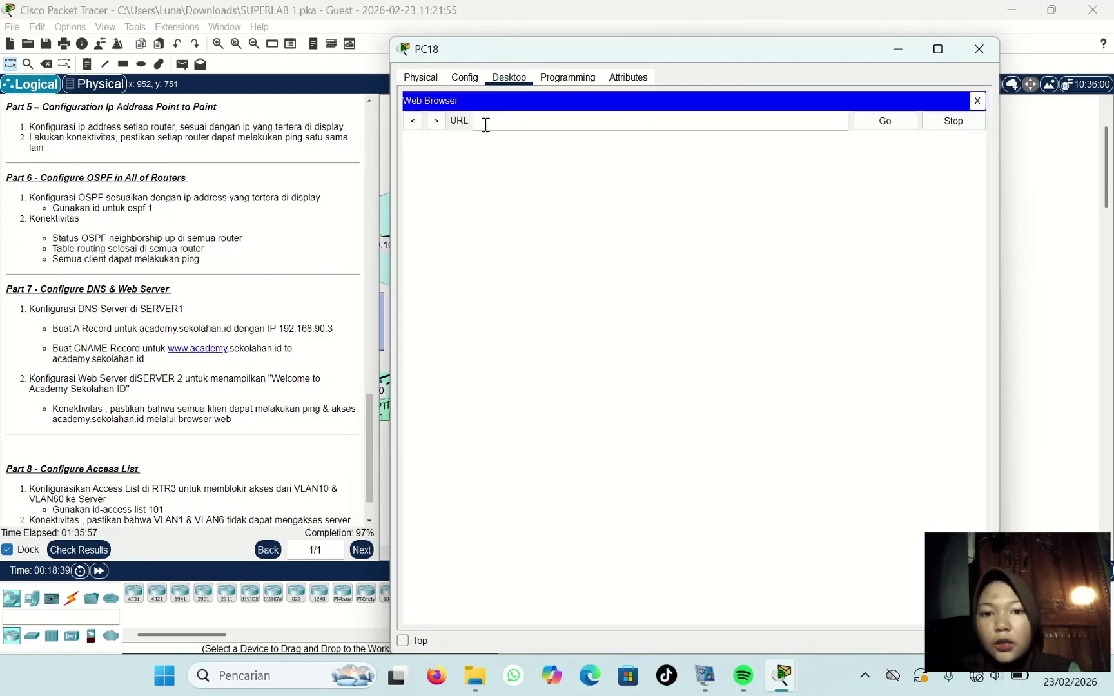
text(www)
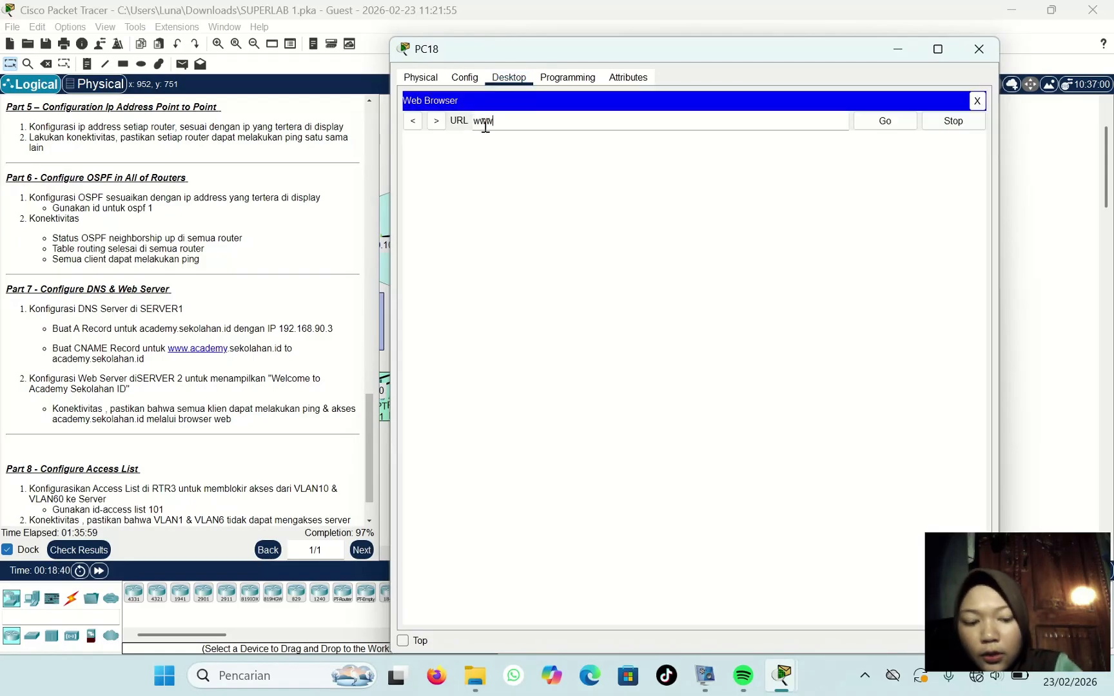
text(.acade)
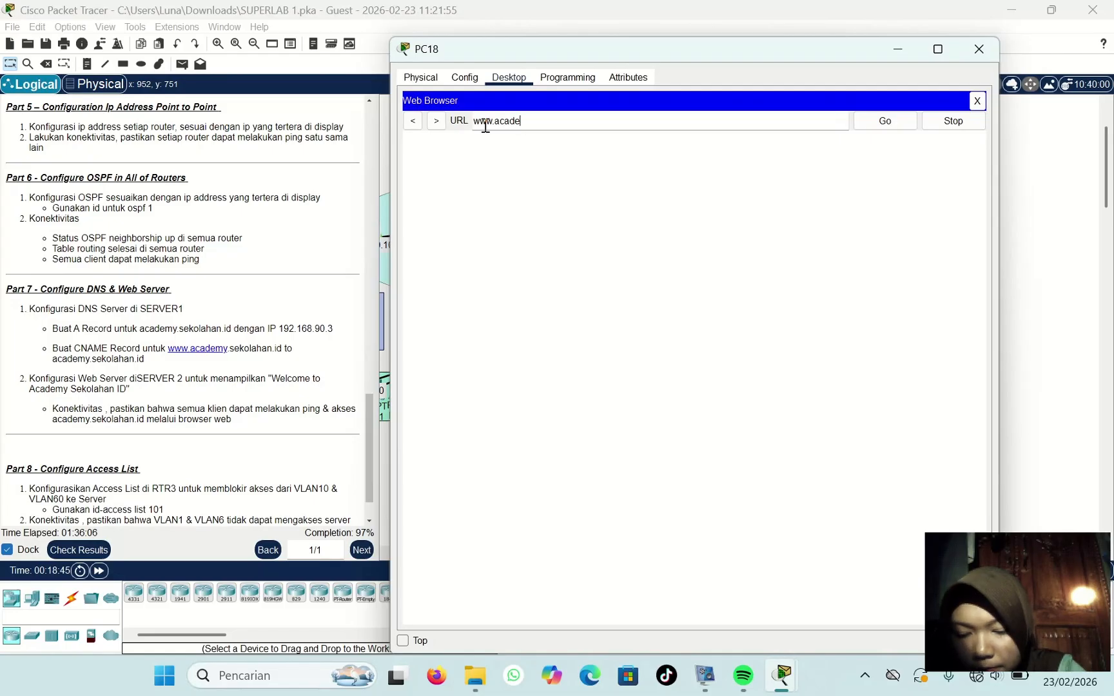
text(my.s)
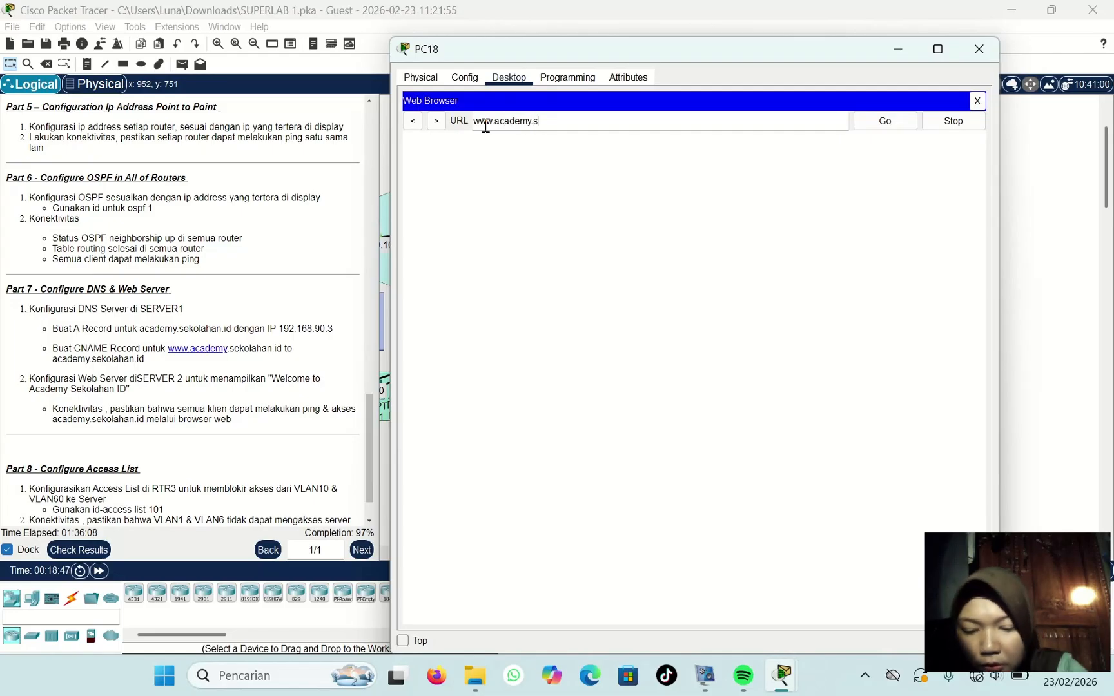
text(ekolahan)
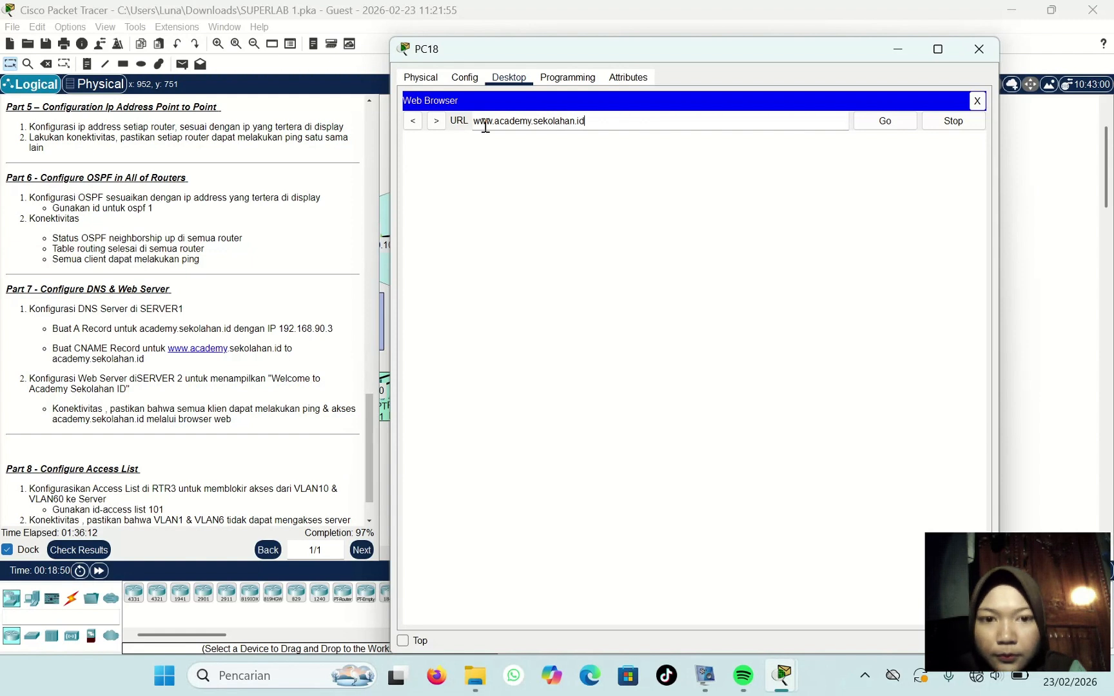
text(.id)
click(885, 123)
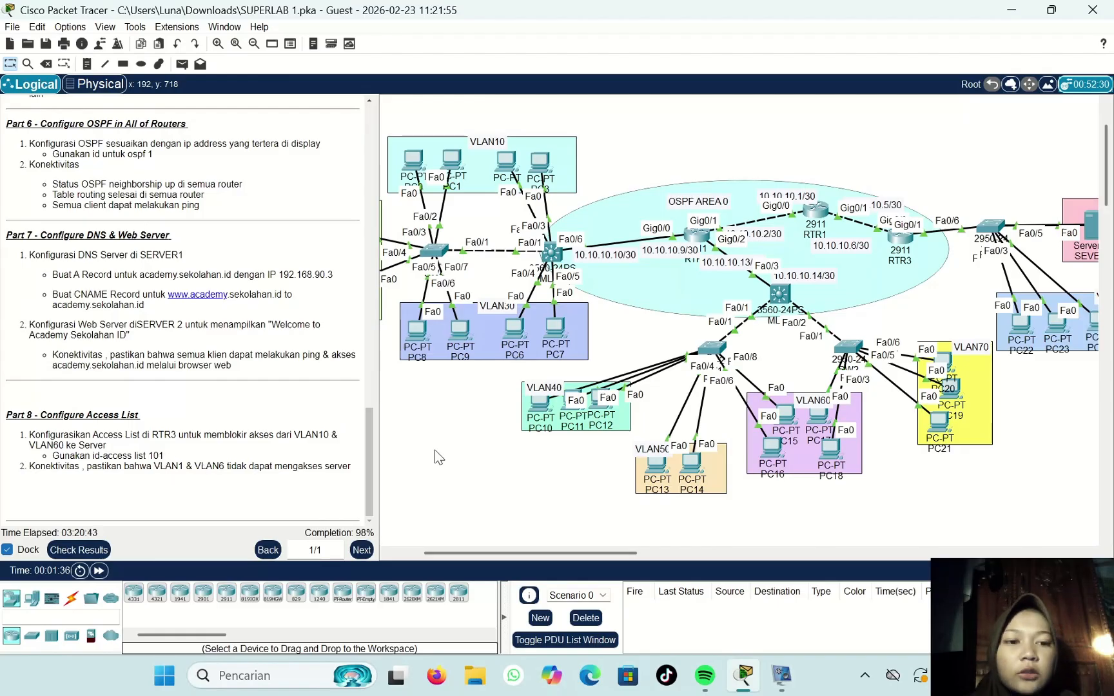
Step: Open RTR3's CLI and enter global configuration mode with ena and conf t
click(901, 239)
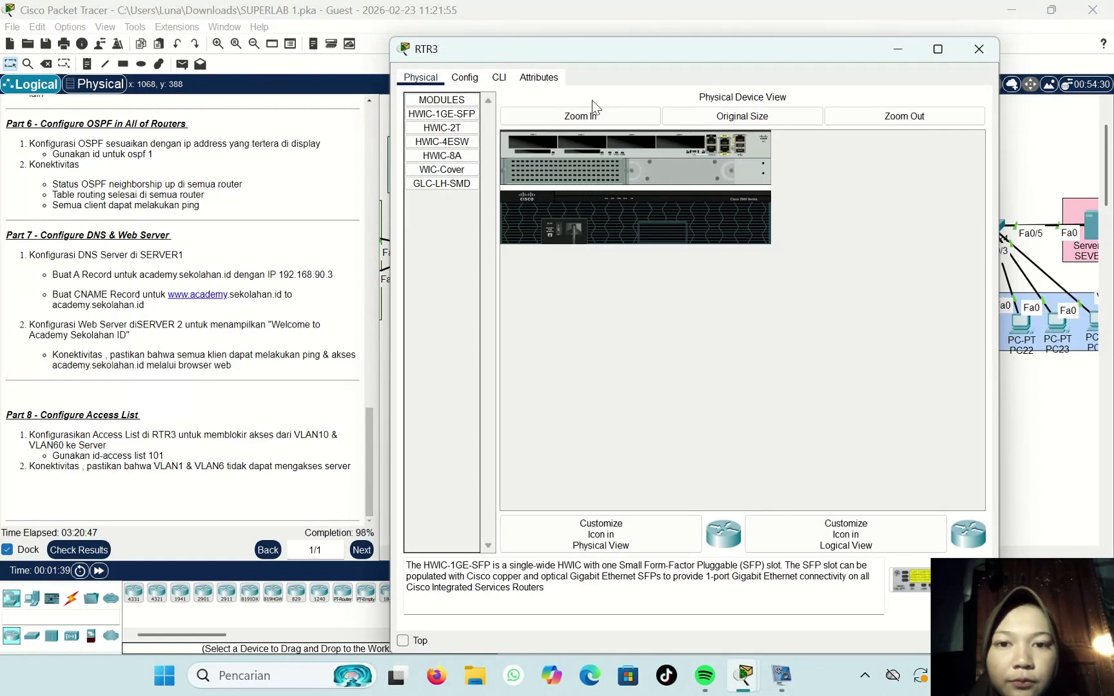
click(499, 77)
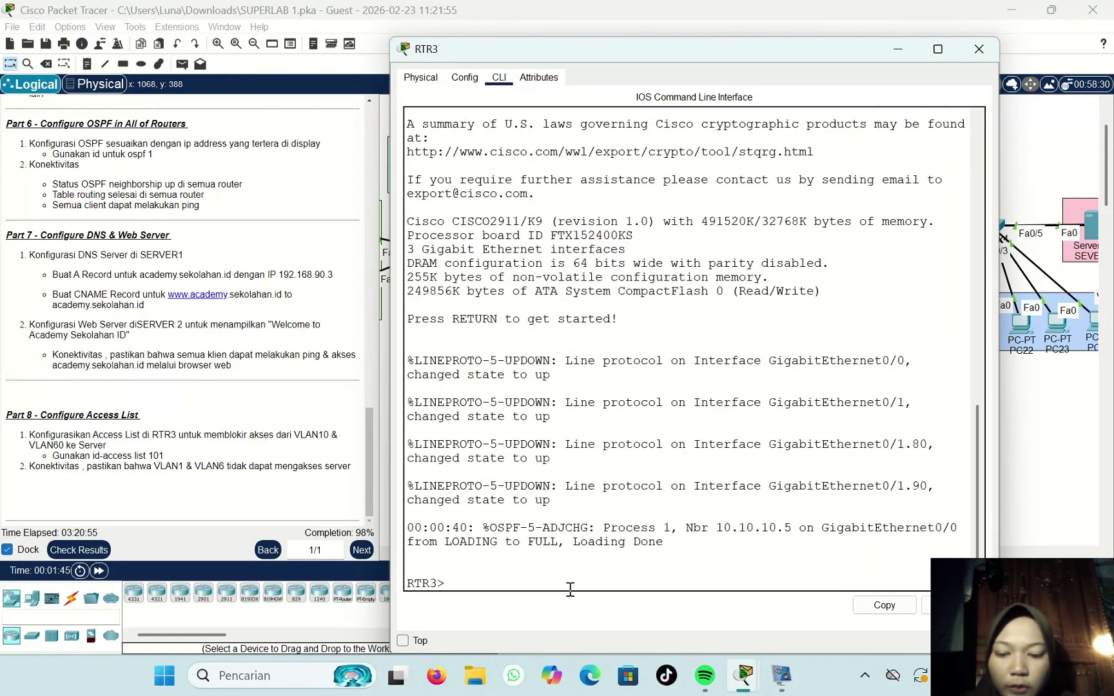
text(ena)
key(Return)
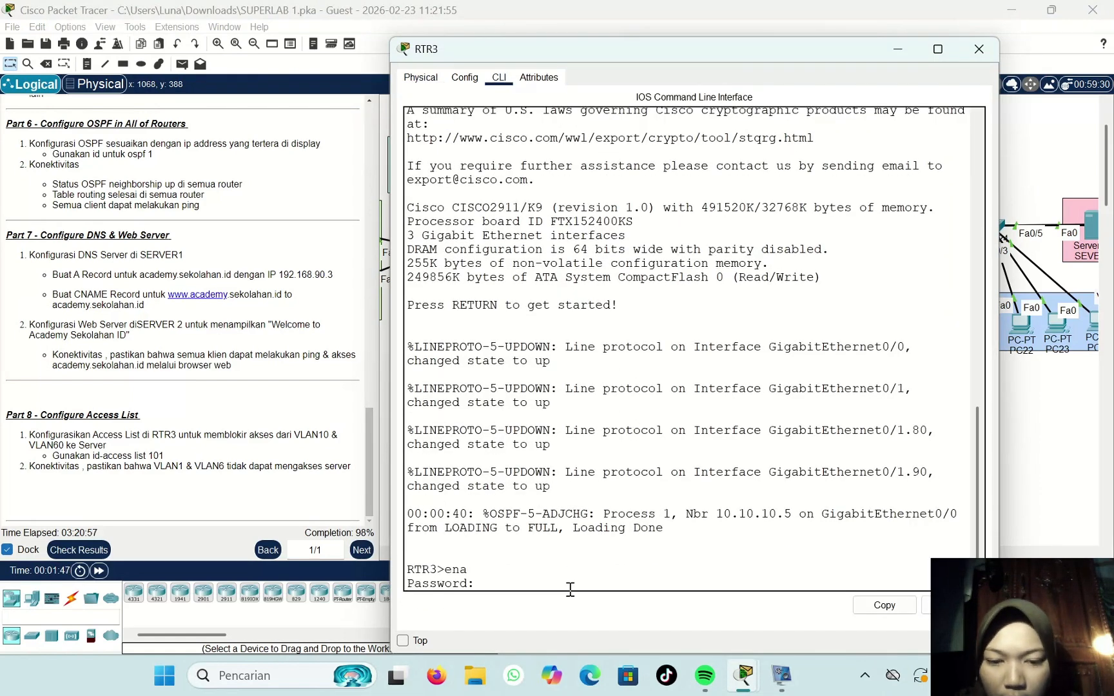
key(Return)
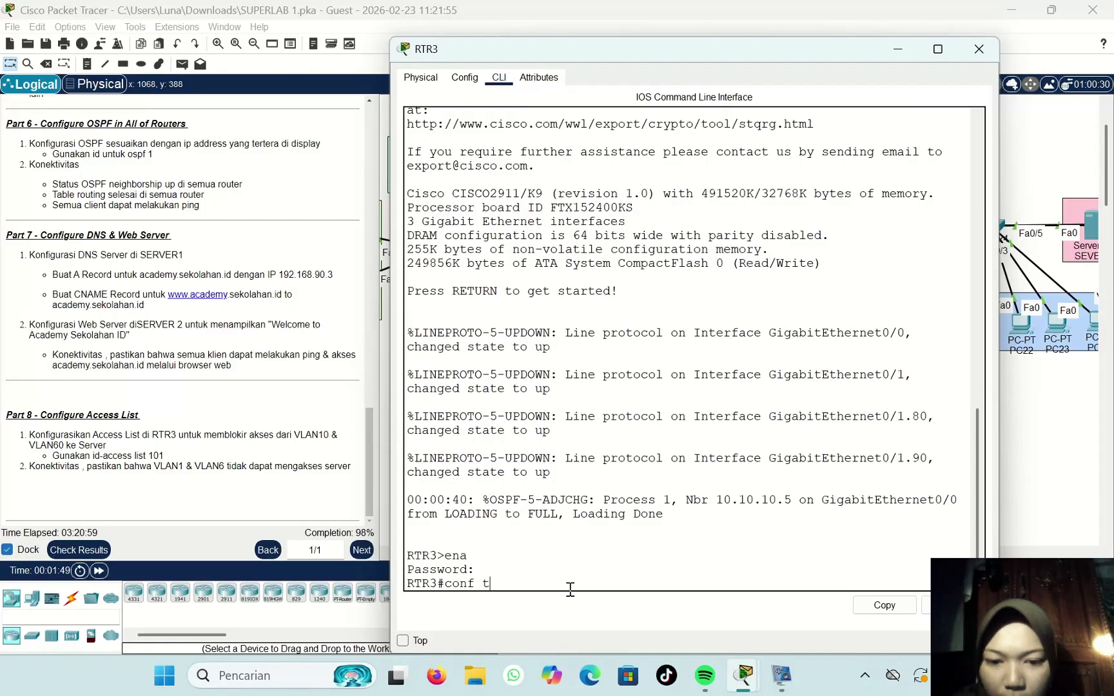
text(conf t)
key(Return)
Step: Add access-list 101 deny ip 192.168.10.0 0.0.0.255 to 192.168.90.0 0.0.0.255
text(ac)
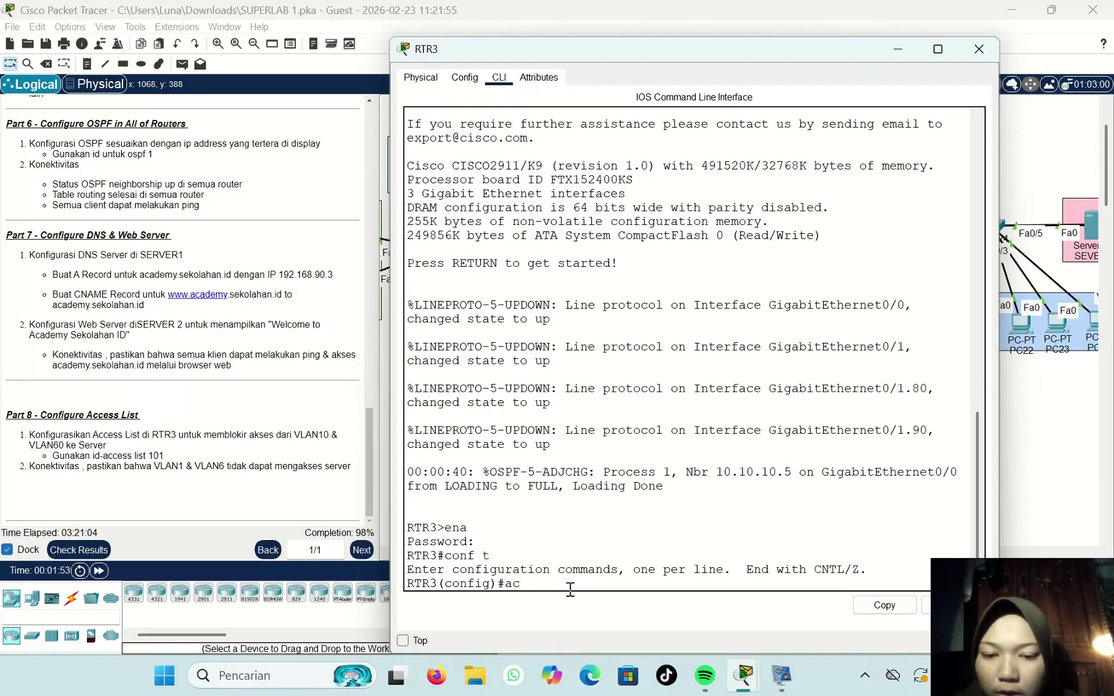
text(cess-list)
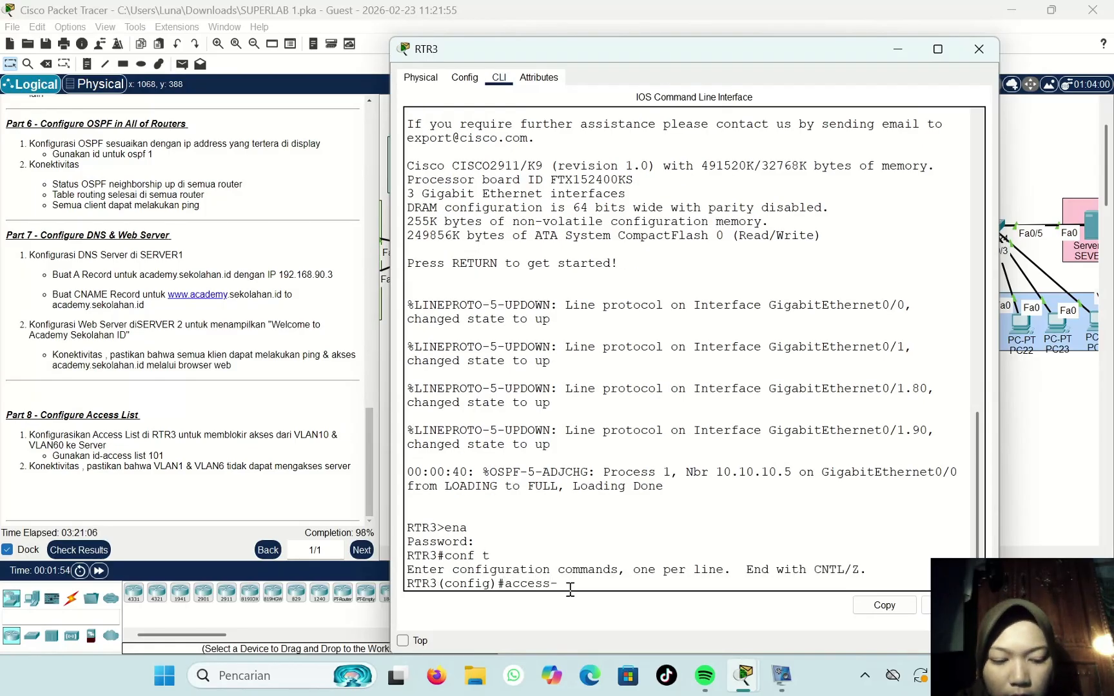
text(10)
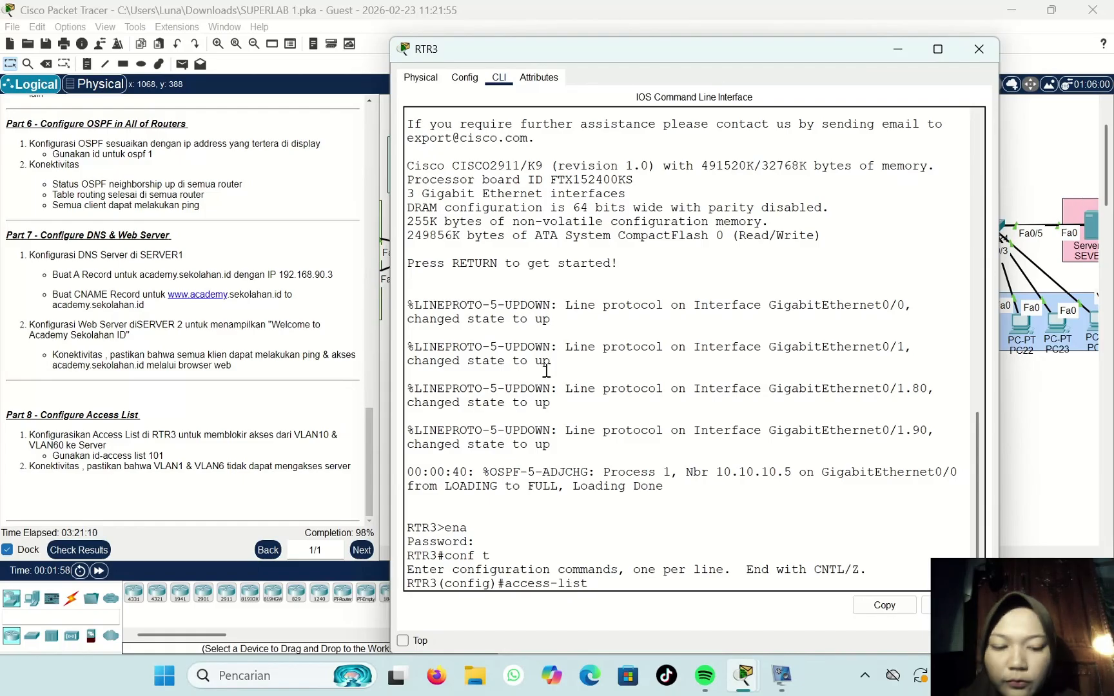
text(1 de)
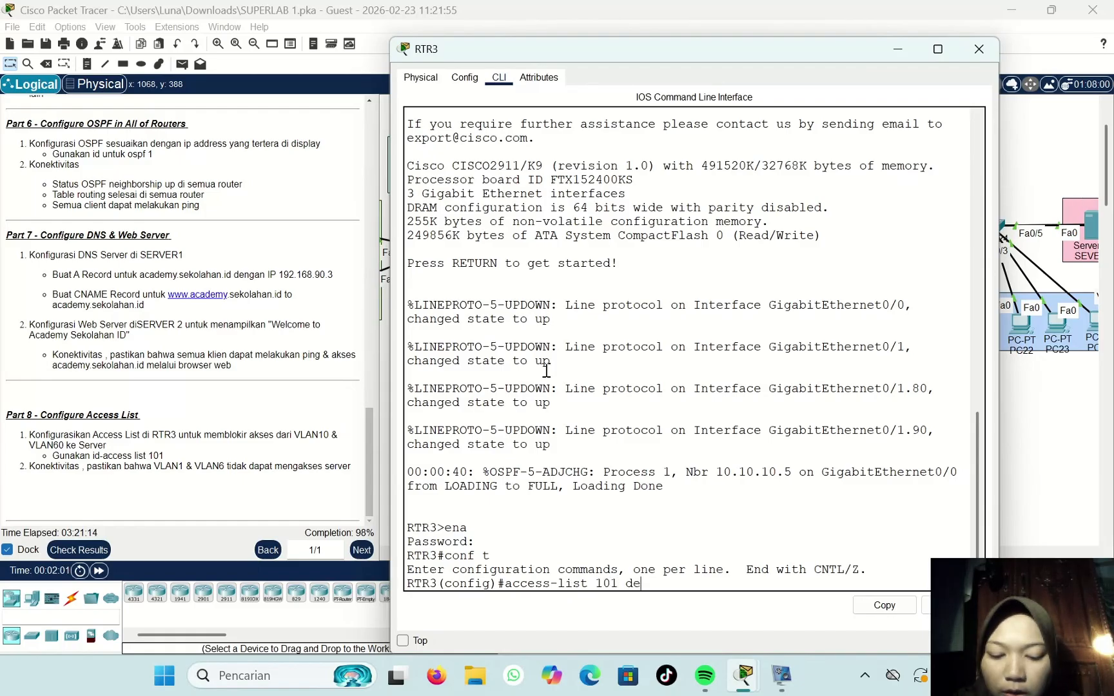
text(ny ip )
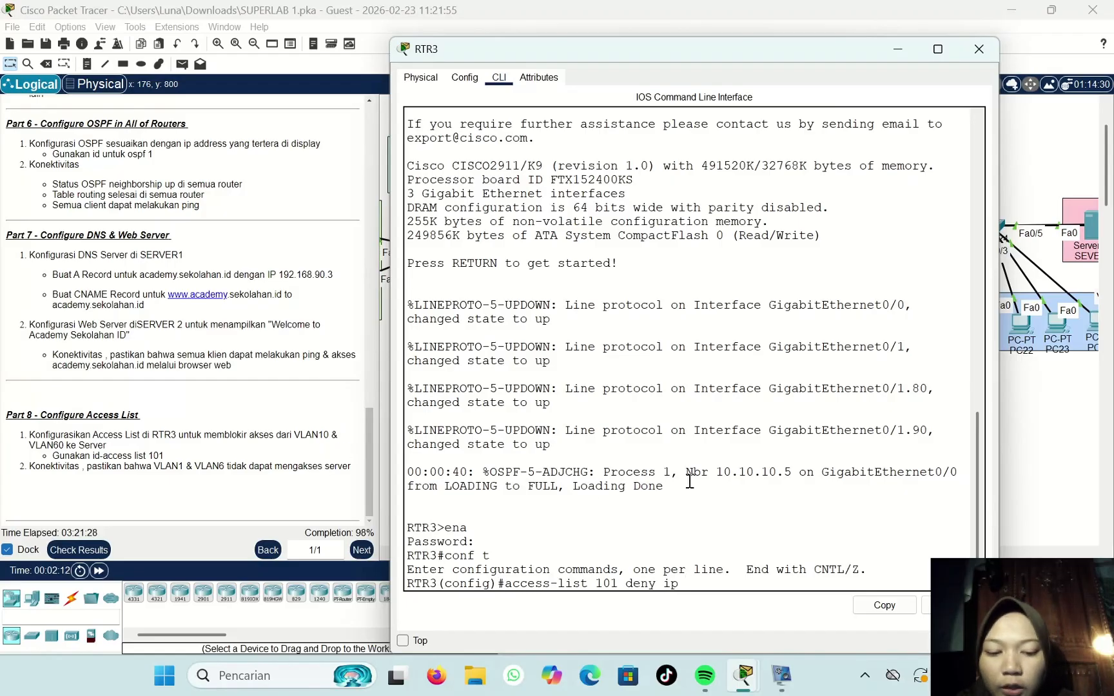
text(192.168)
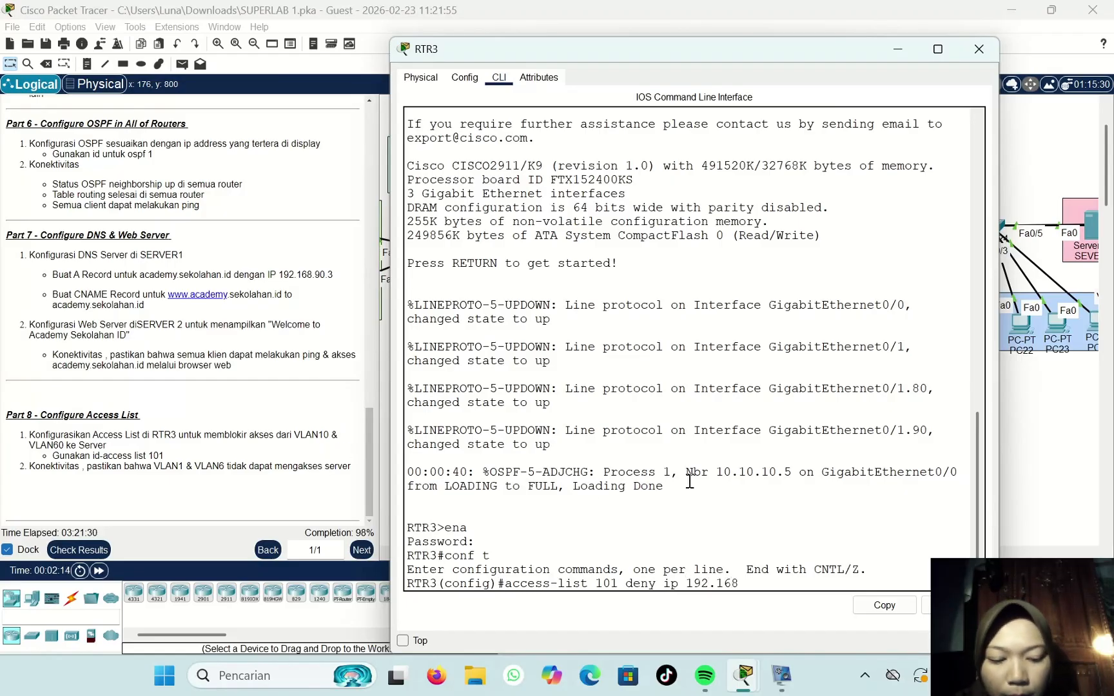
text(.10.0)
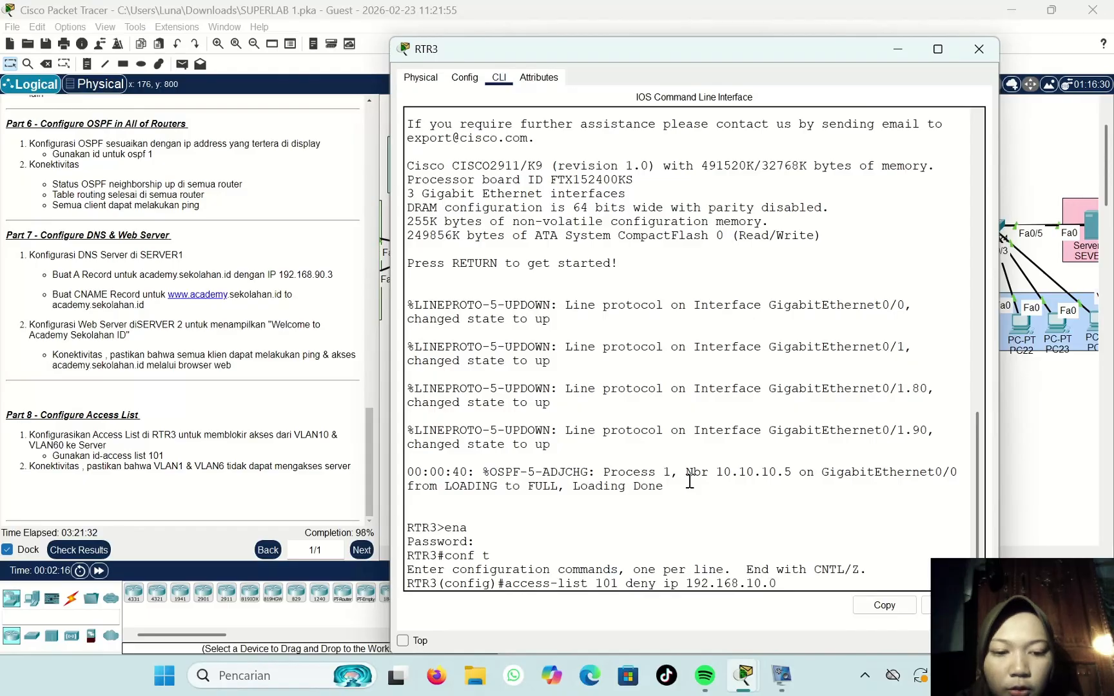
text( 0)
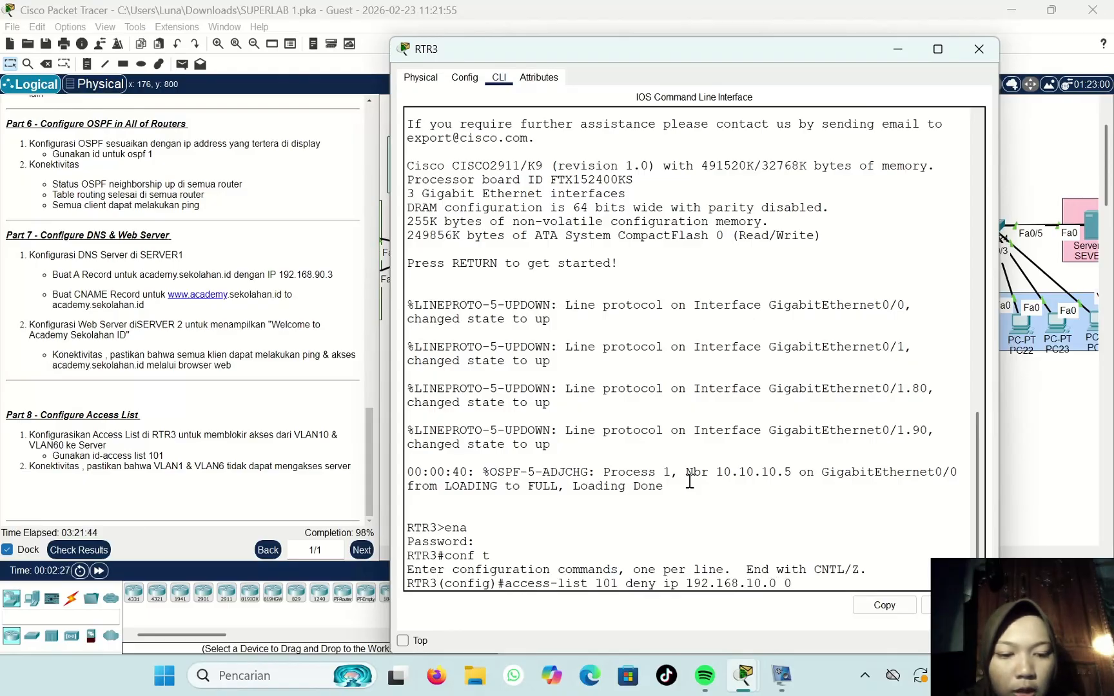
text(.0.0.)
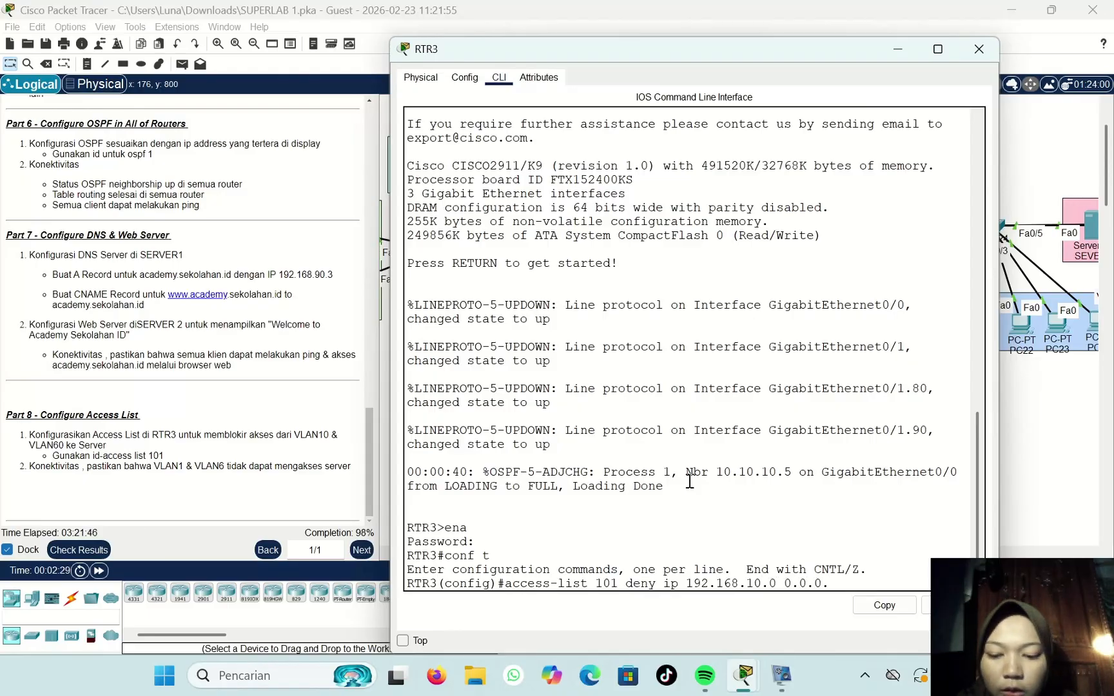
text(255)
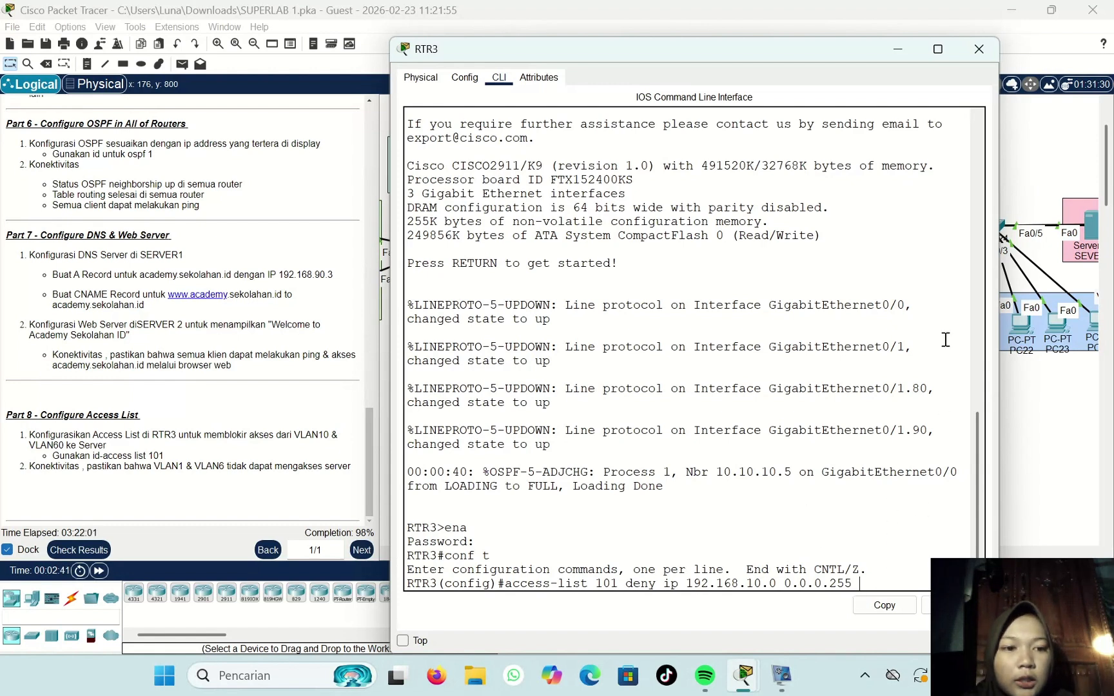
scroll(1066, 276, right, 2)
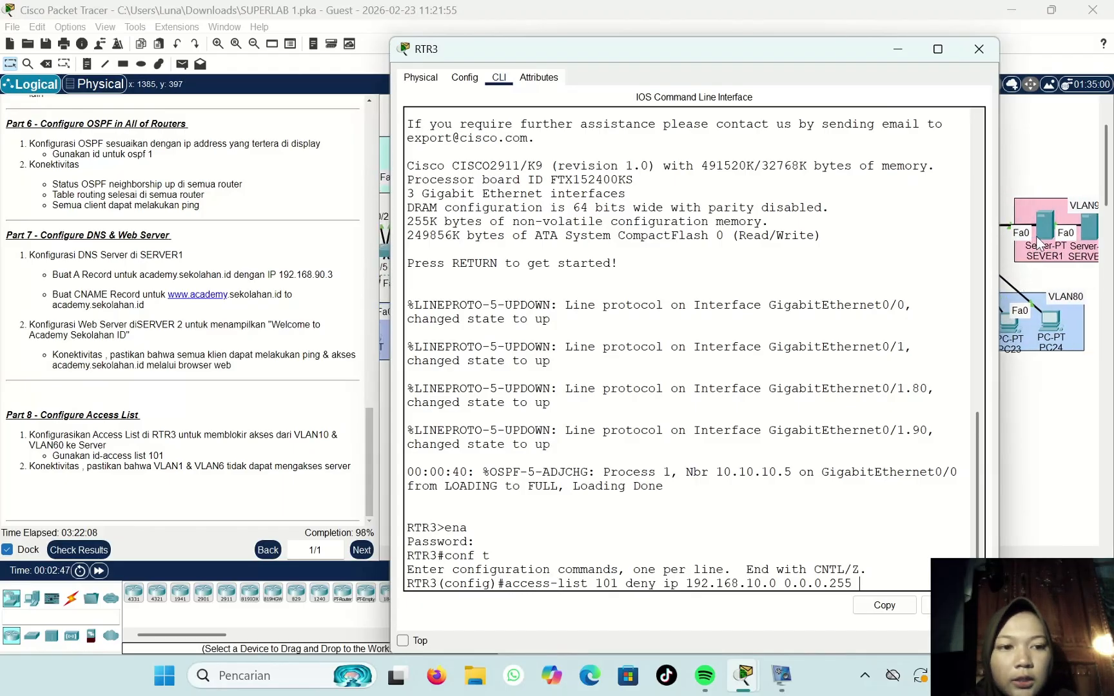
text(192.168)
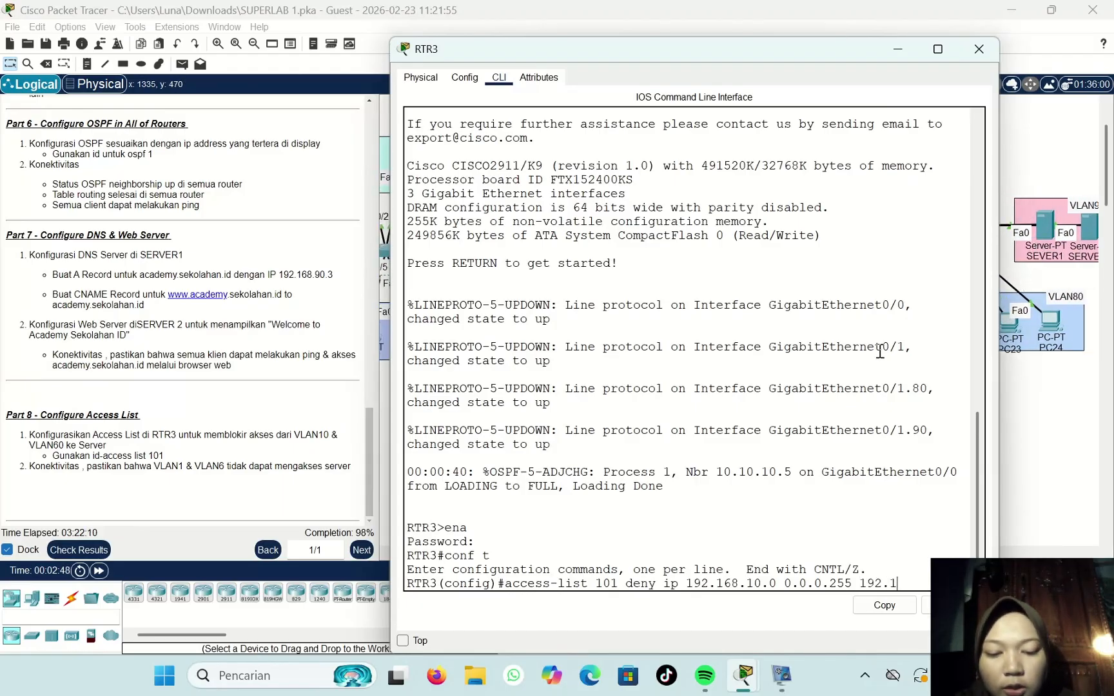
text(.90)
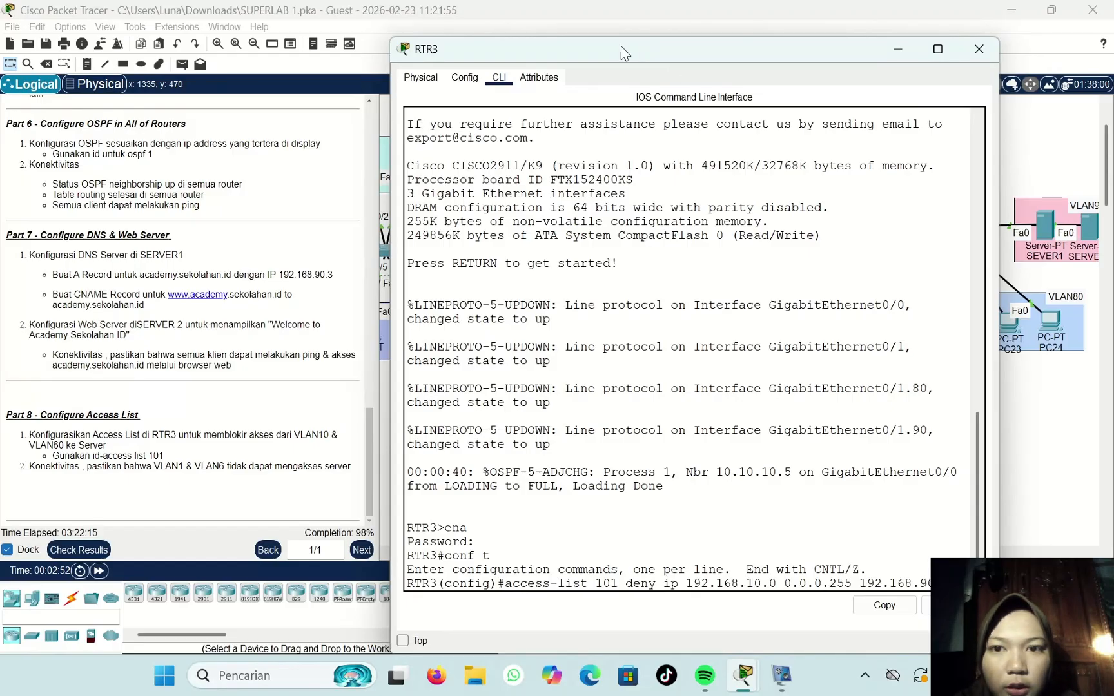
drag(621, 46, 557, 42)
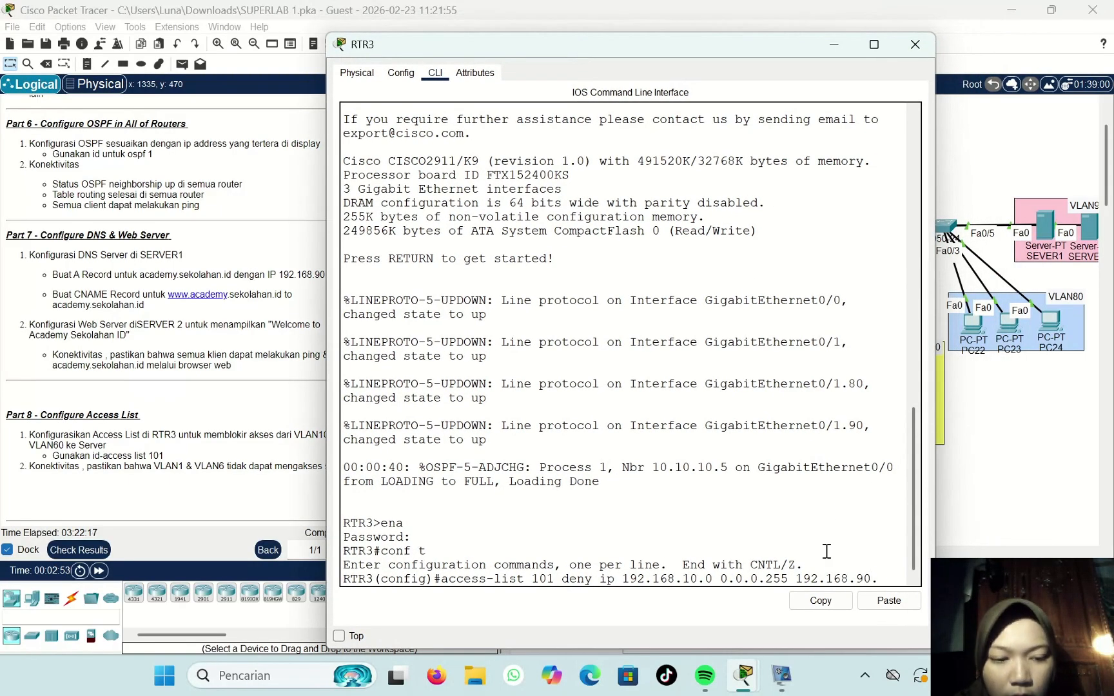
text(.0 0.0.)
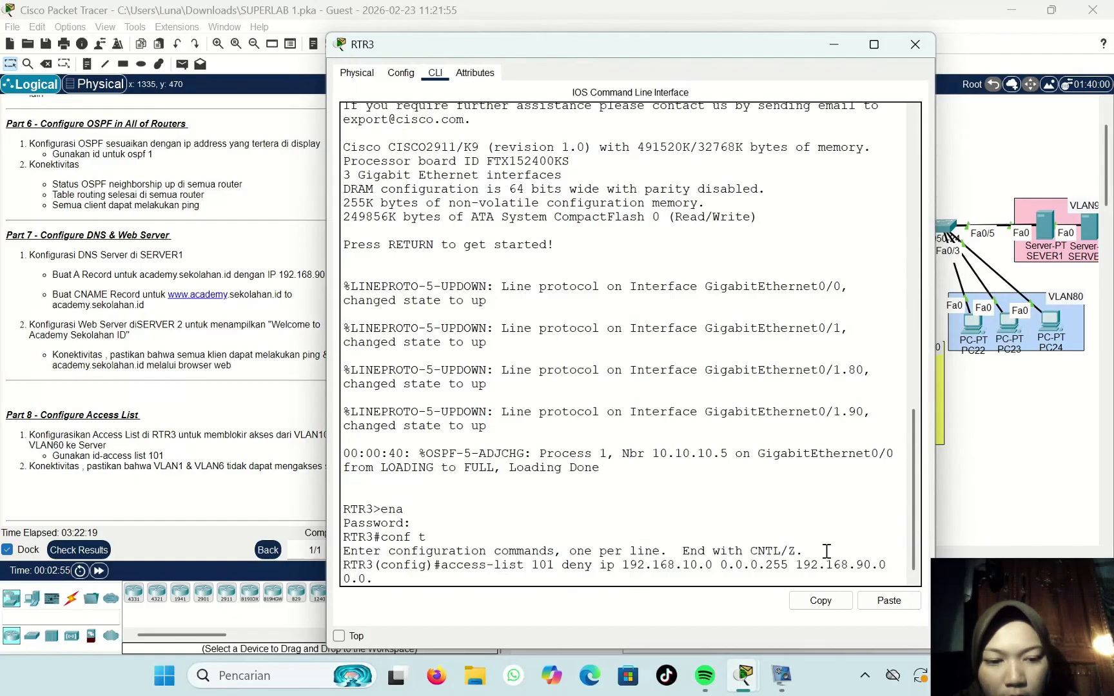
text(0.255)
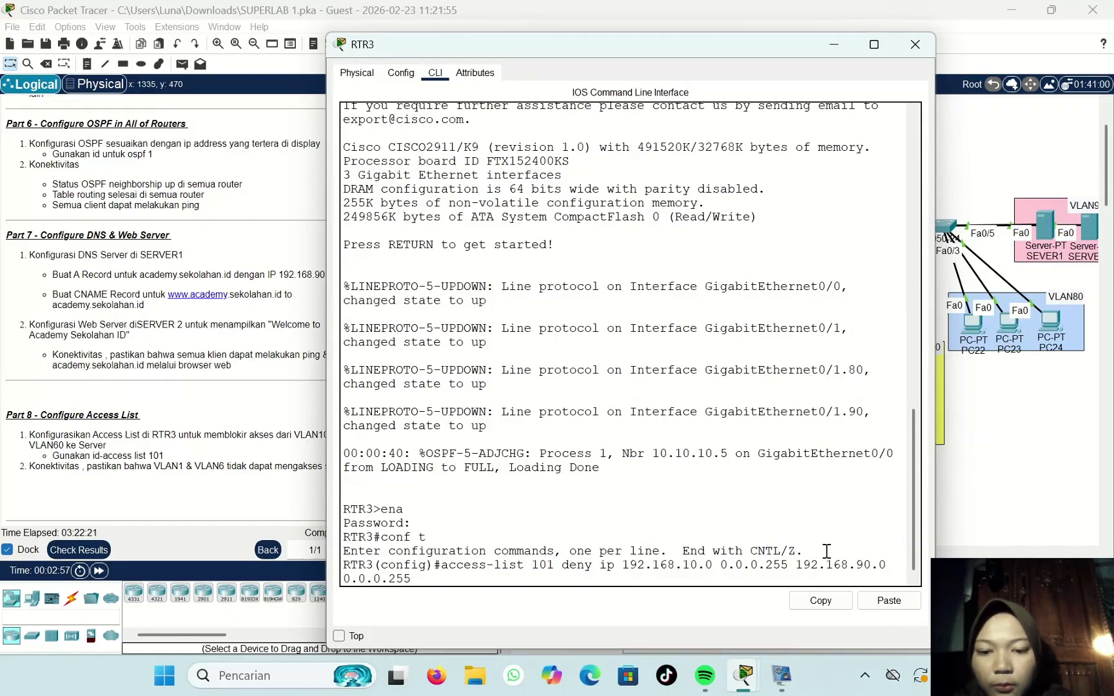
key(Return)
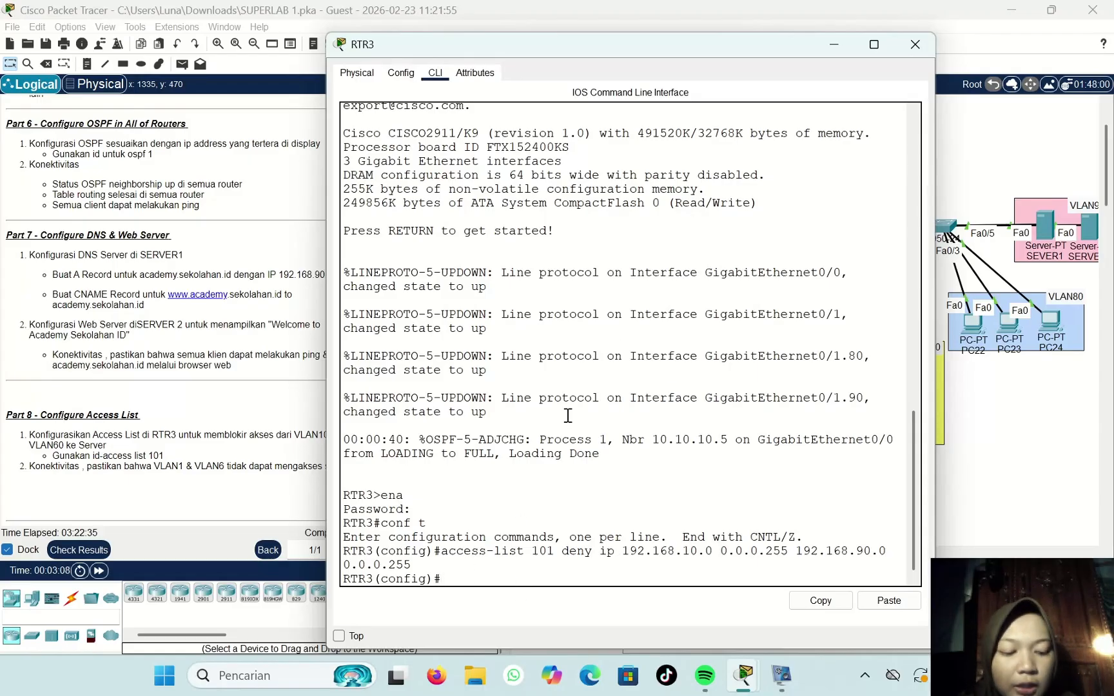
Step: Add an ACL 101 rule denying 192.168.60.0/24 to 192.168.90.0/24
key(Up)
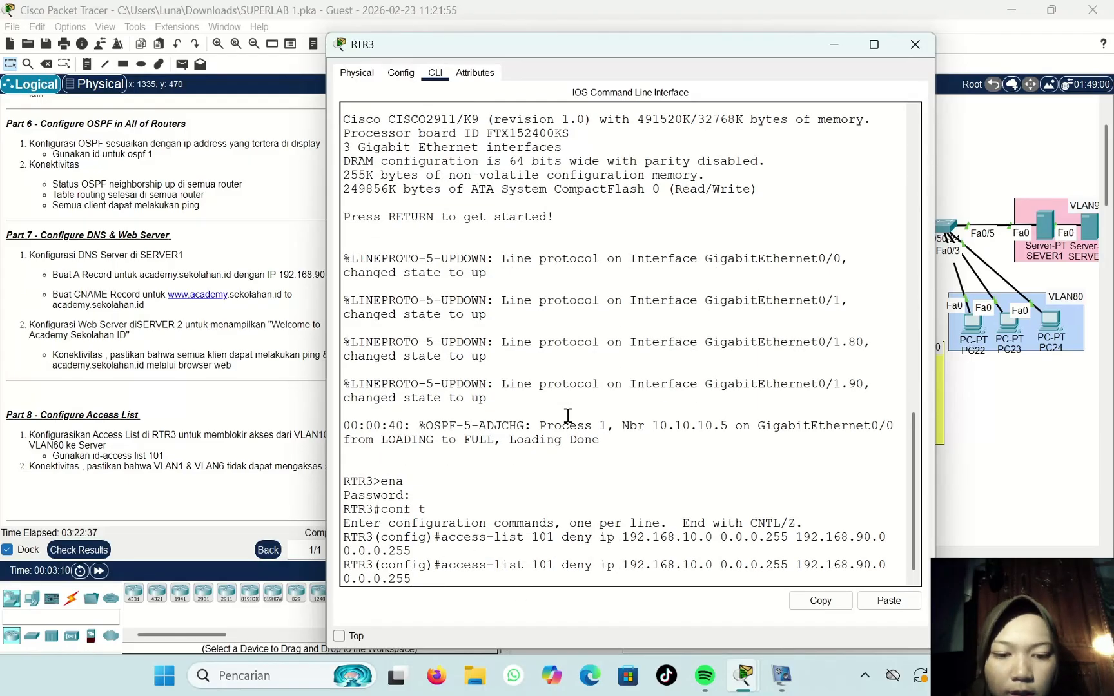
key(Left)
key(Left)
key(Left)
key(Left)
key(Left)
key(Left)
key(Left)
key(Left)
key(Left)
key(Left)
key(Left)
key(Left)
key(Left)
key(Left)
key(Left)
key(Left)
key(Left)
key(Left)
key(Left)
key(Left)
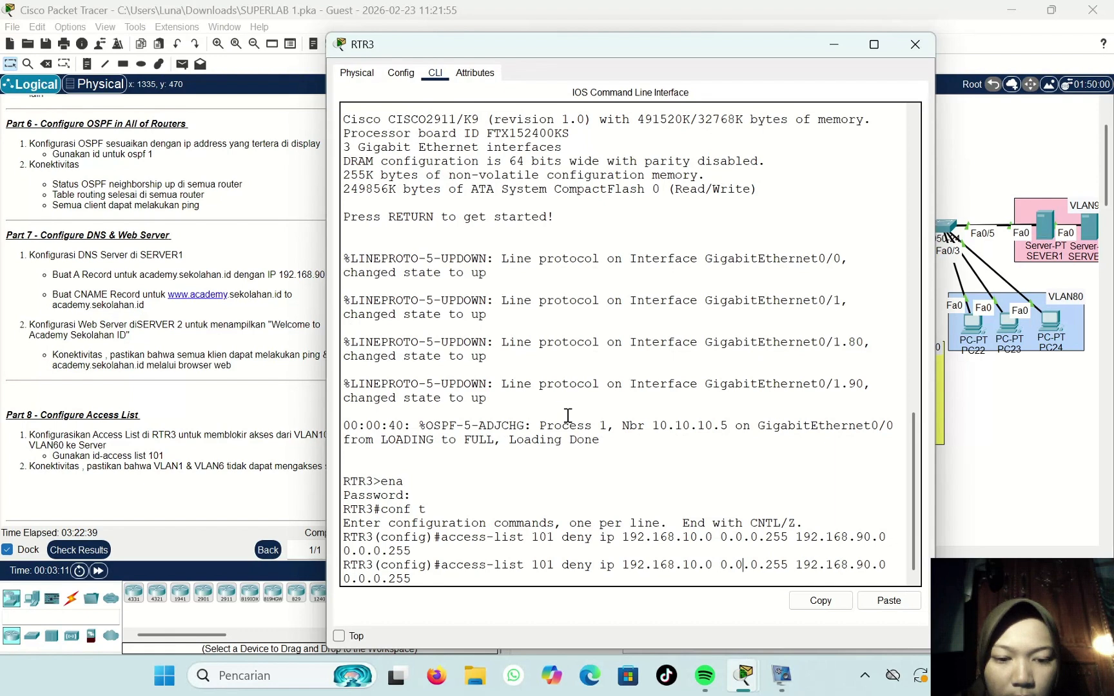
key(Left)
key(Left)
key(Left)
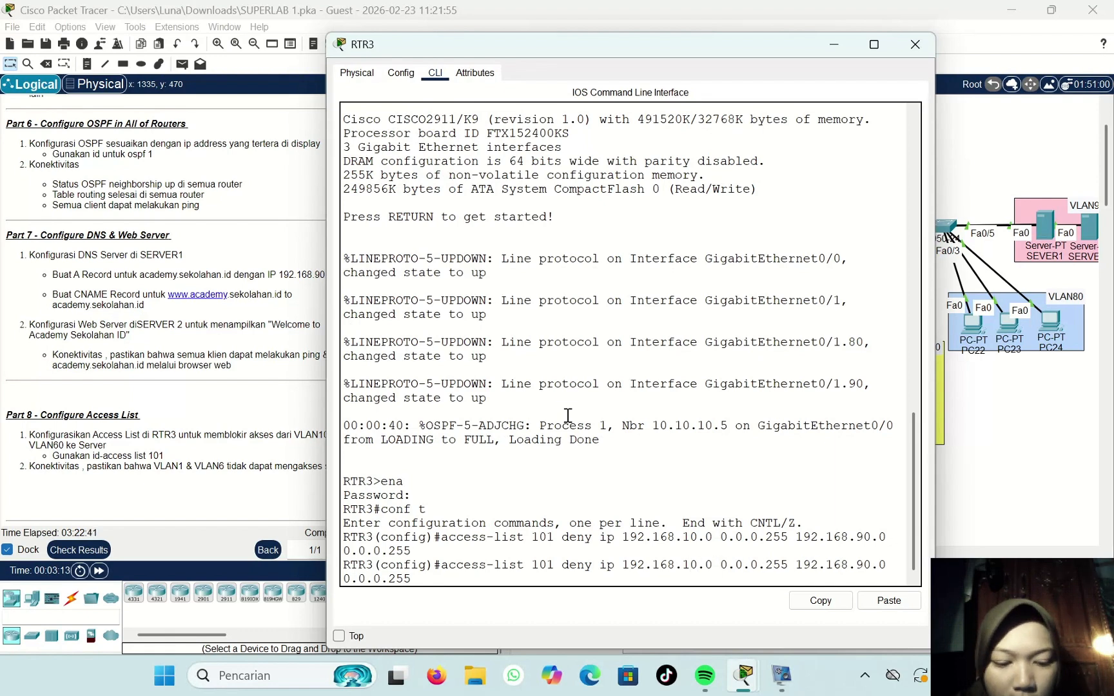
key(BackSpace)
text(6)
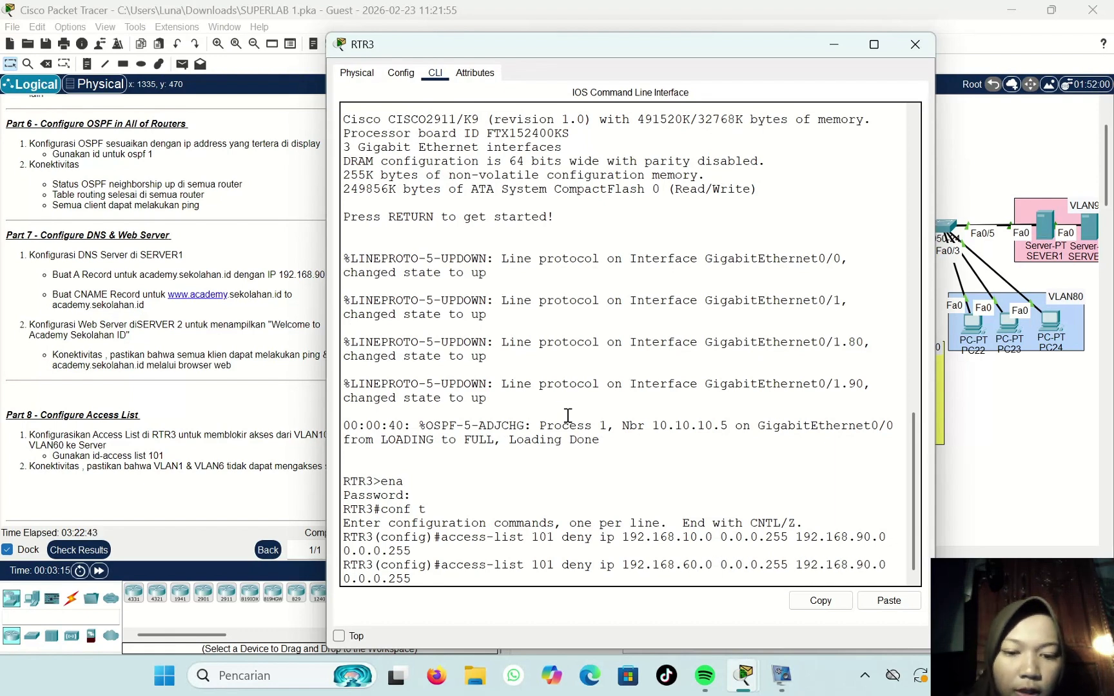
key(Return)
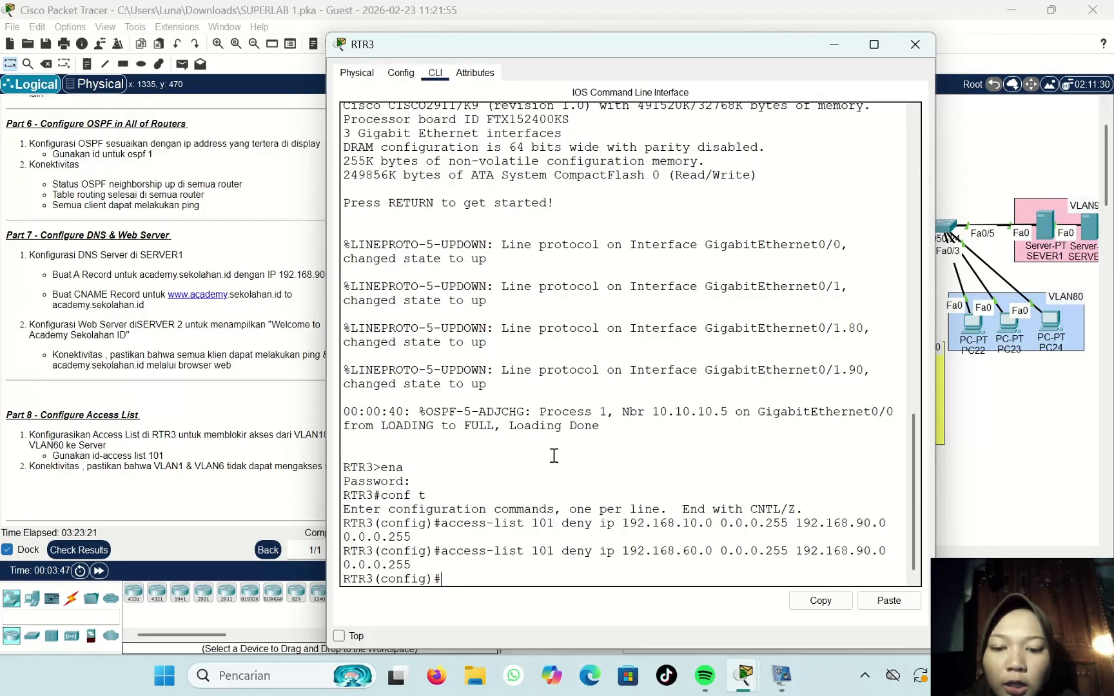
Step: Add access-list 101 permit ip any any
text(acce)
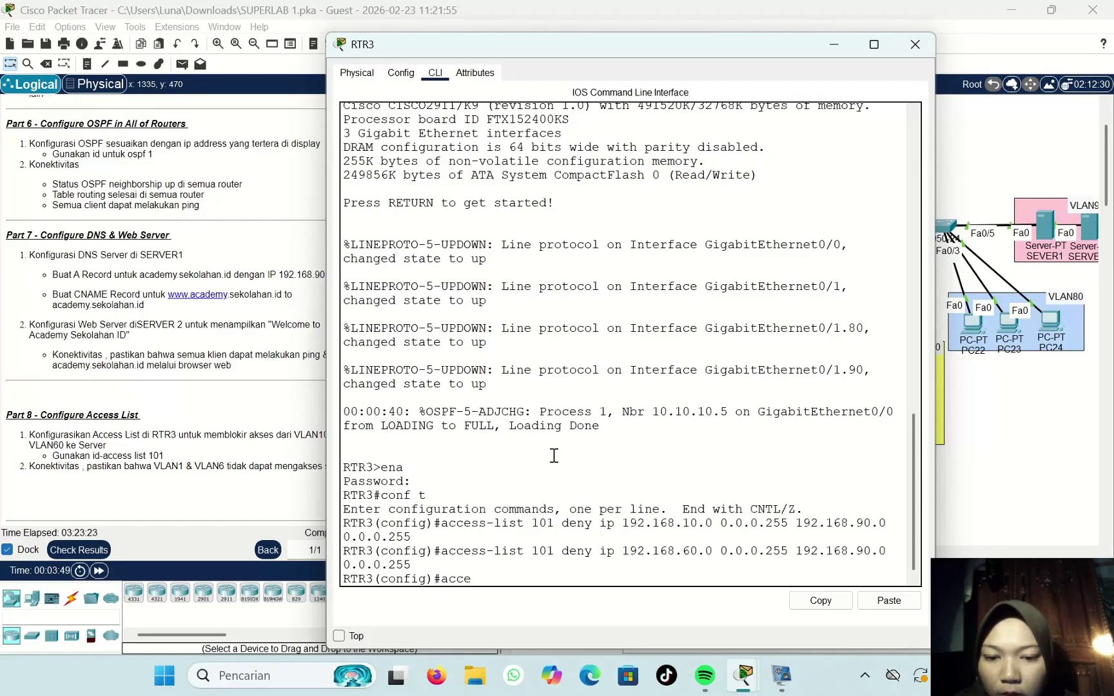
text(ss-li)
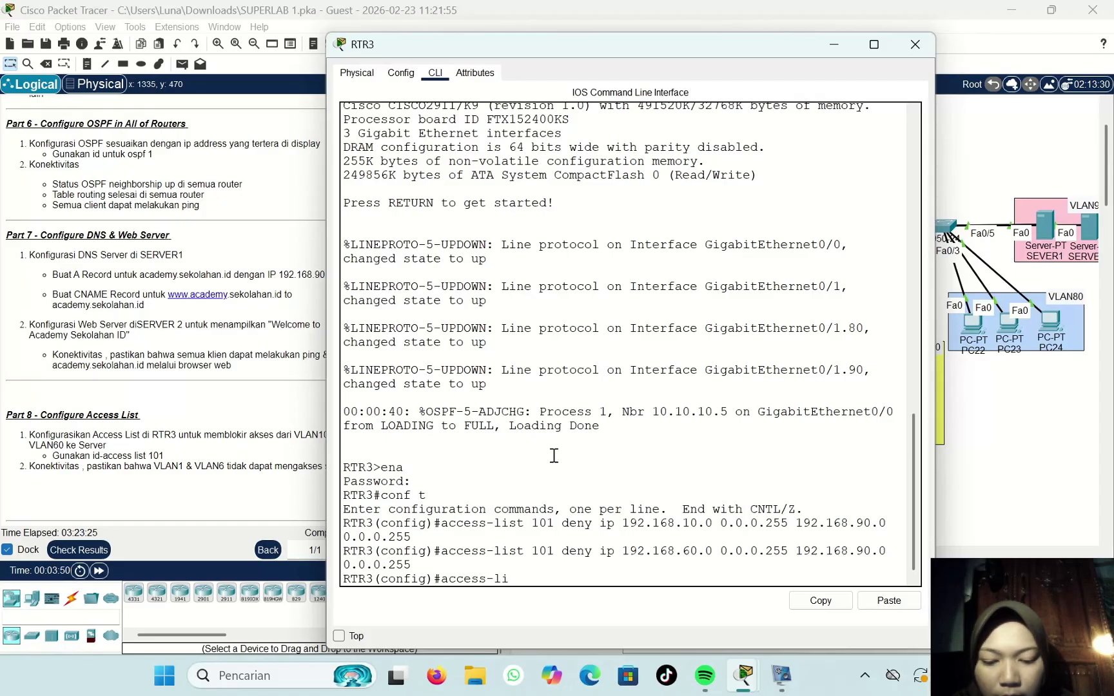
text(st 101 permit)
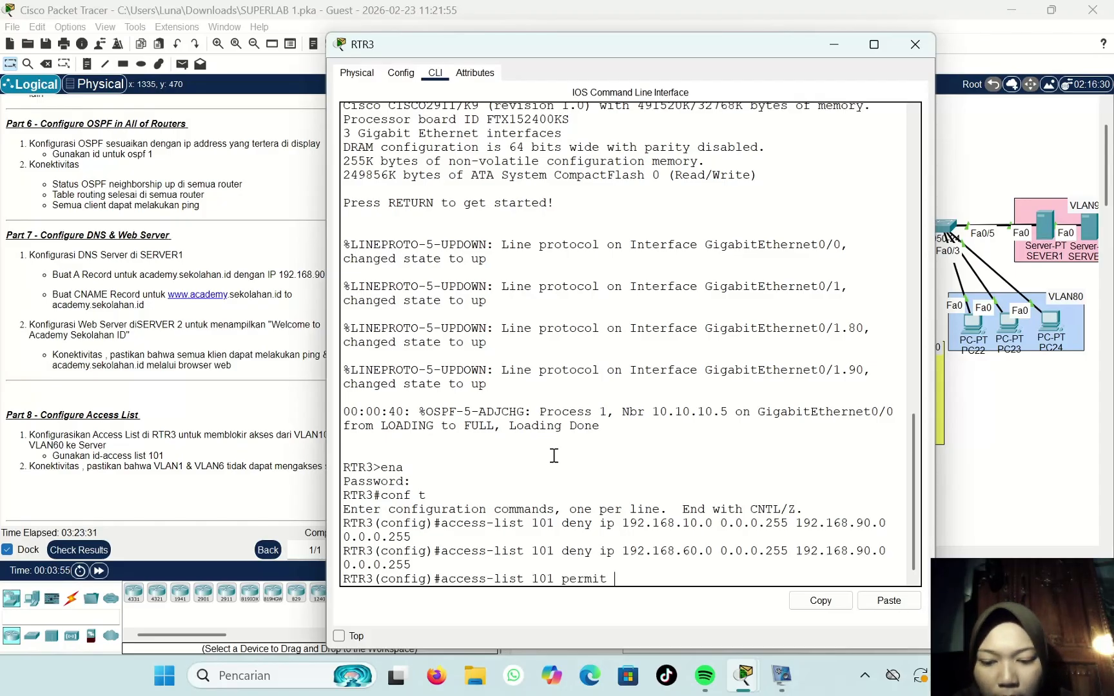
text( any any)
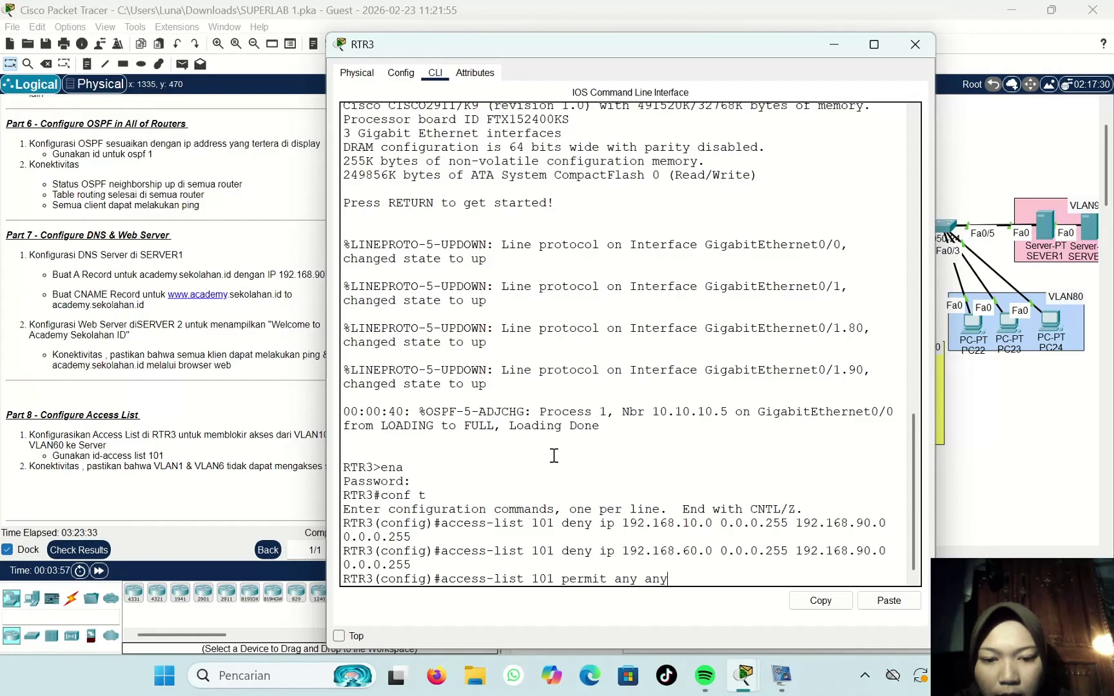
key(Left)
key(Left)
key(Left)
key(Left)
key(Left)
key(Left)
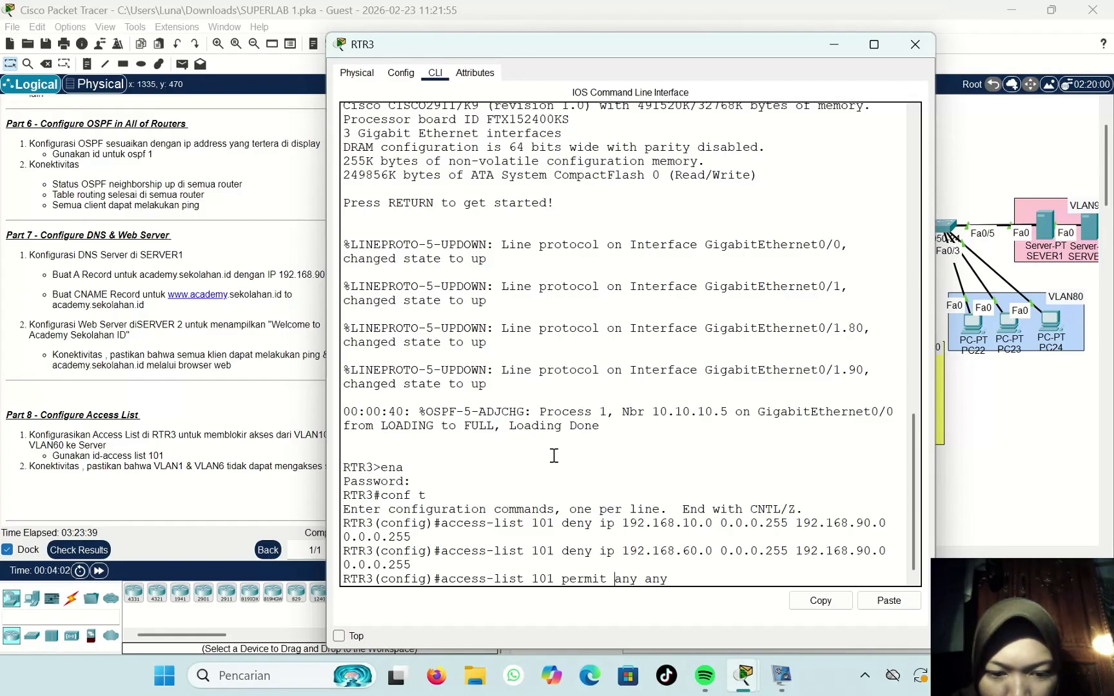
text(ip)
key(BackSpace)
key(BackSpace)
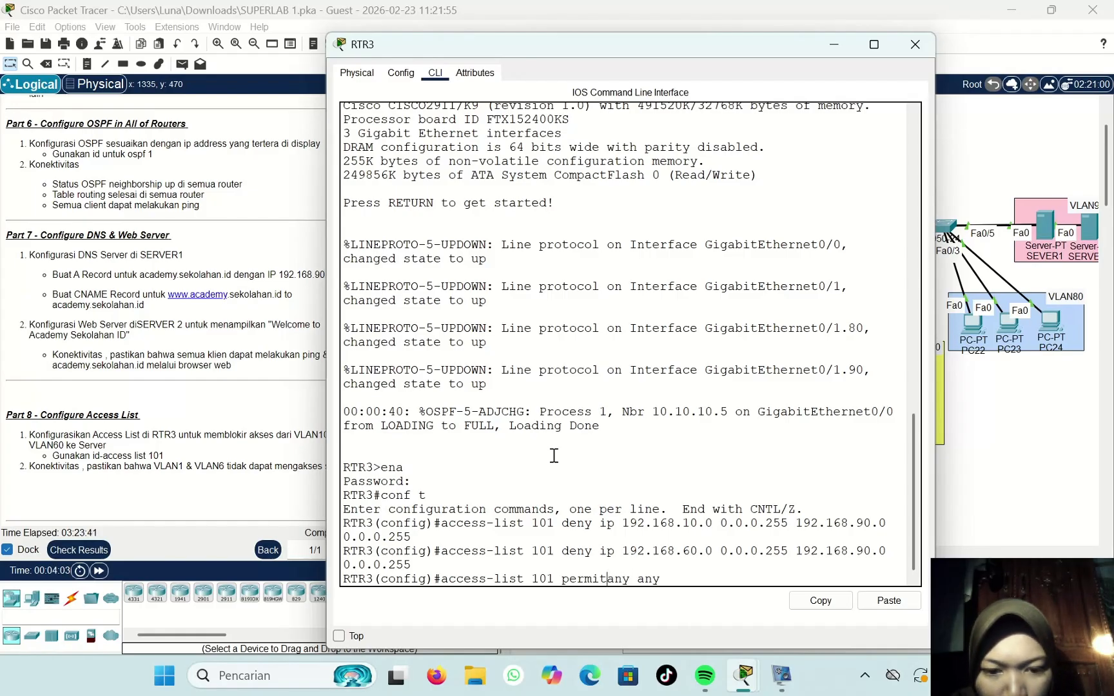
text(ip)
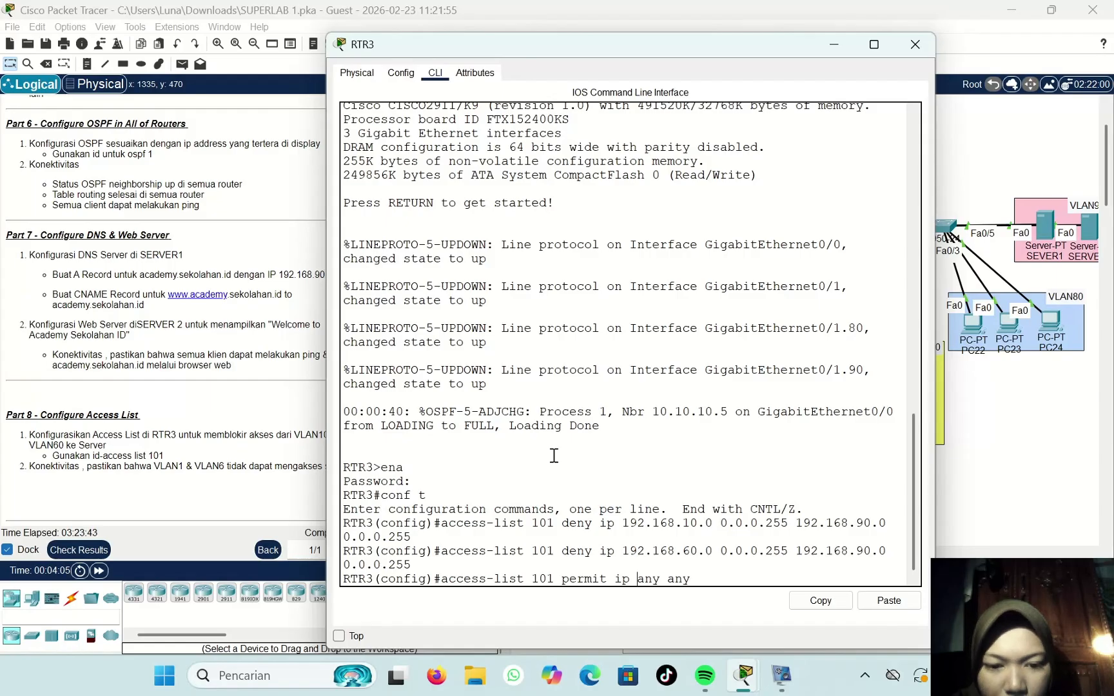
key(Return)
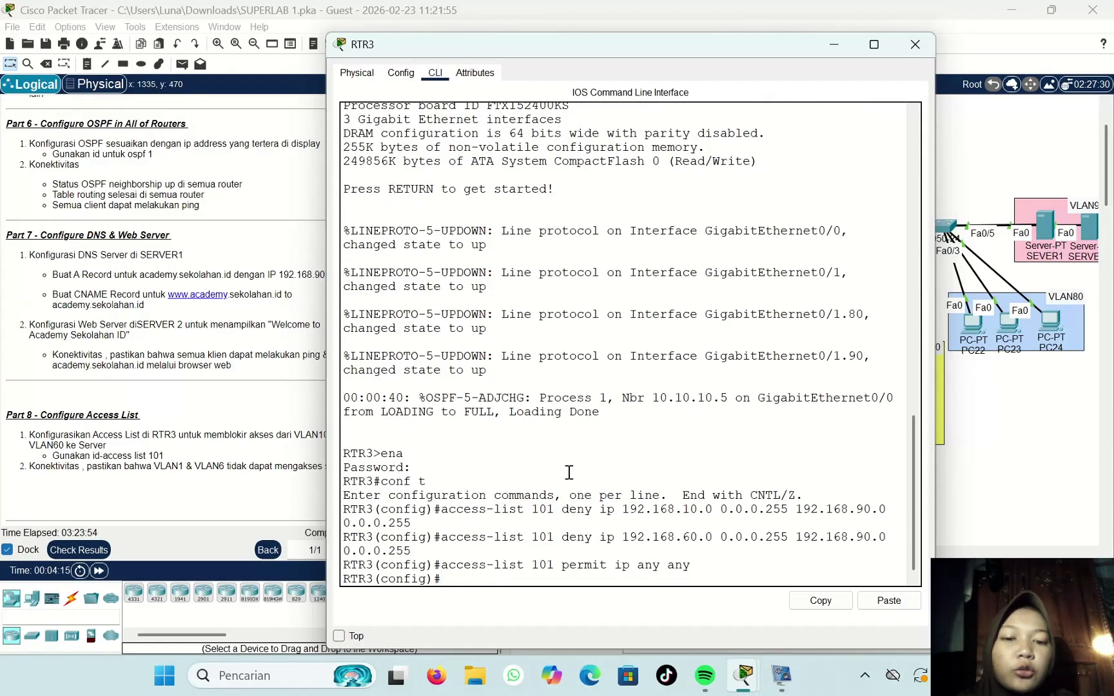
Step: Apply access list 101 outbound on subinterface gig0/1.90
text(int gi)
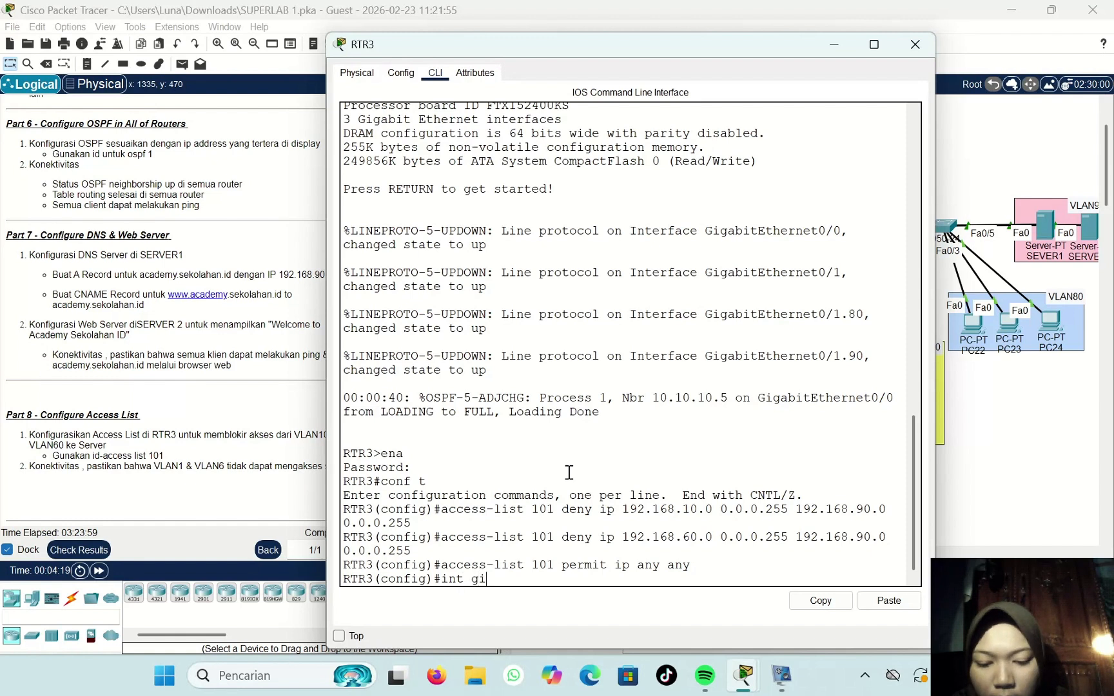
text(g0/1)
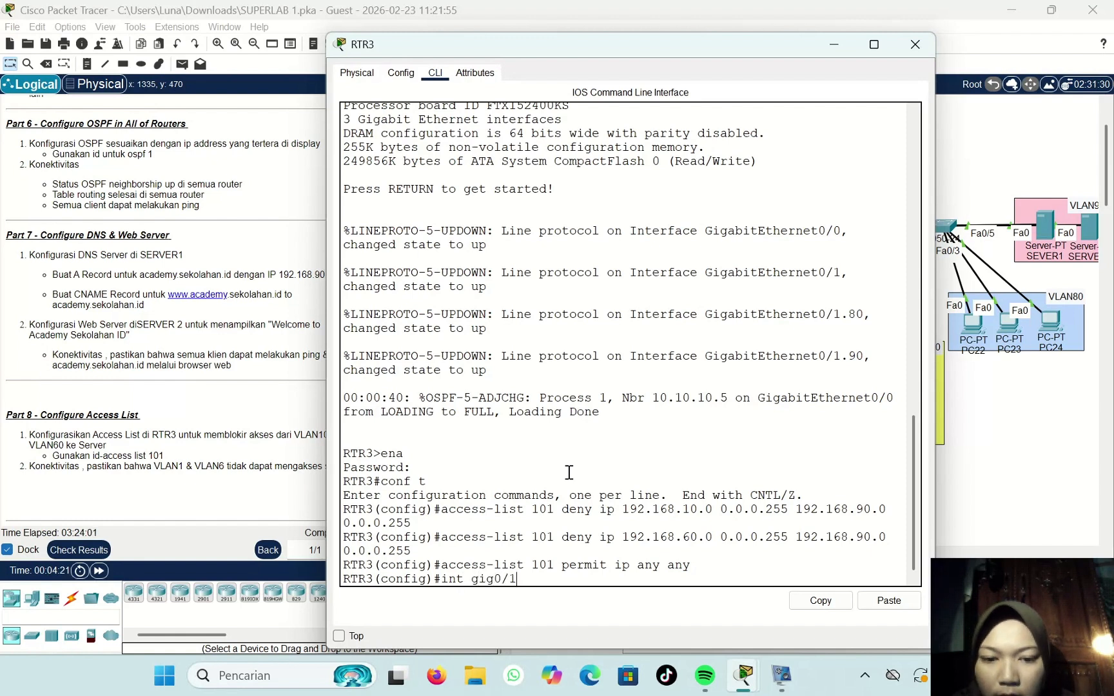
text(.)
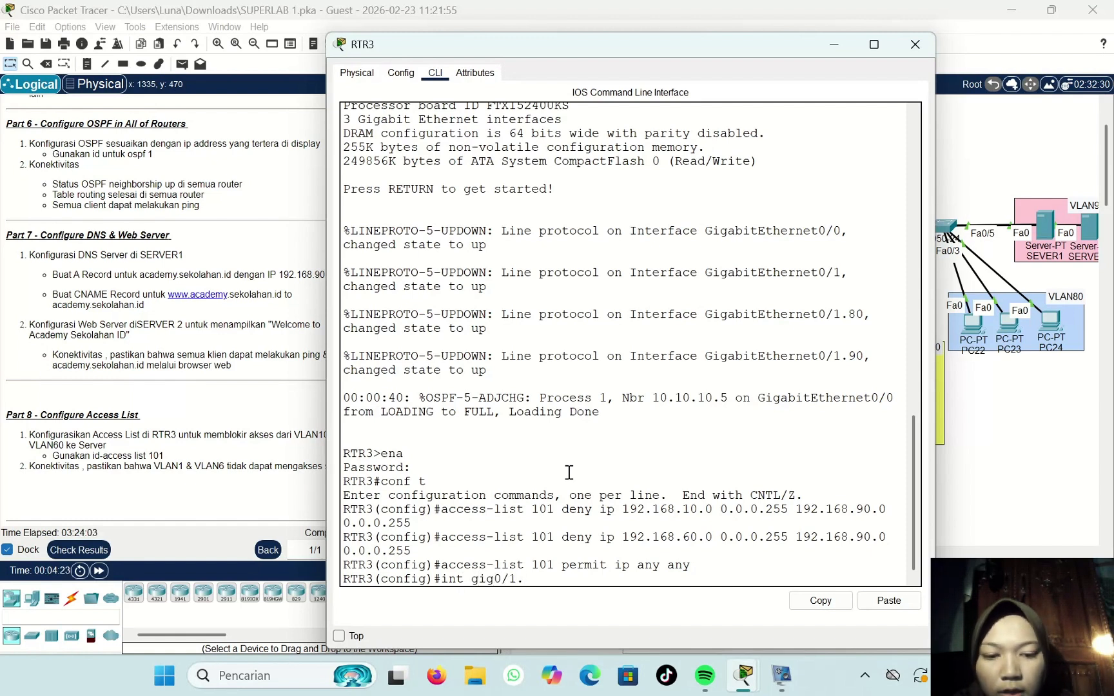
text(90)
key(Return)
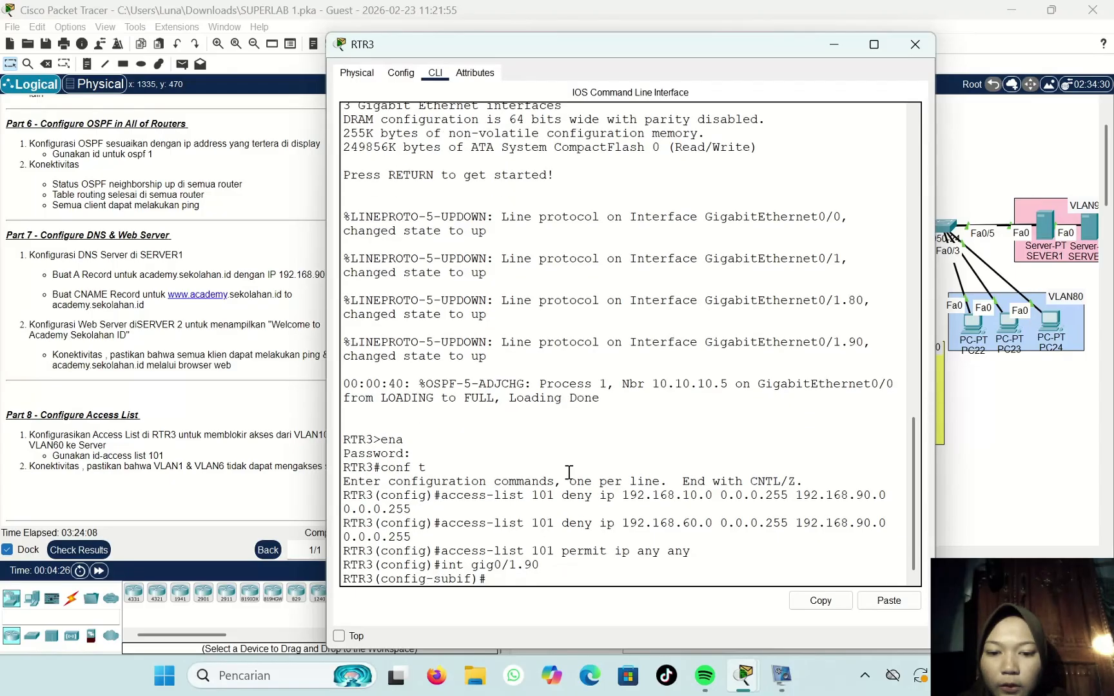
text(ip acce)
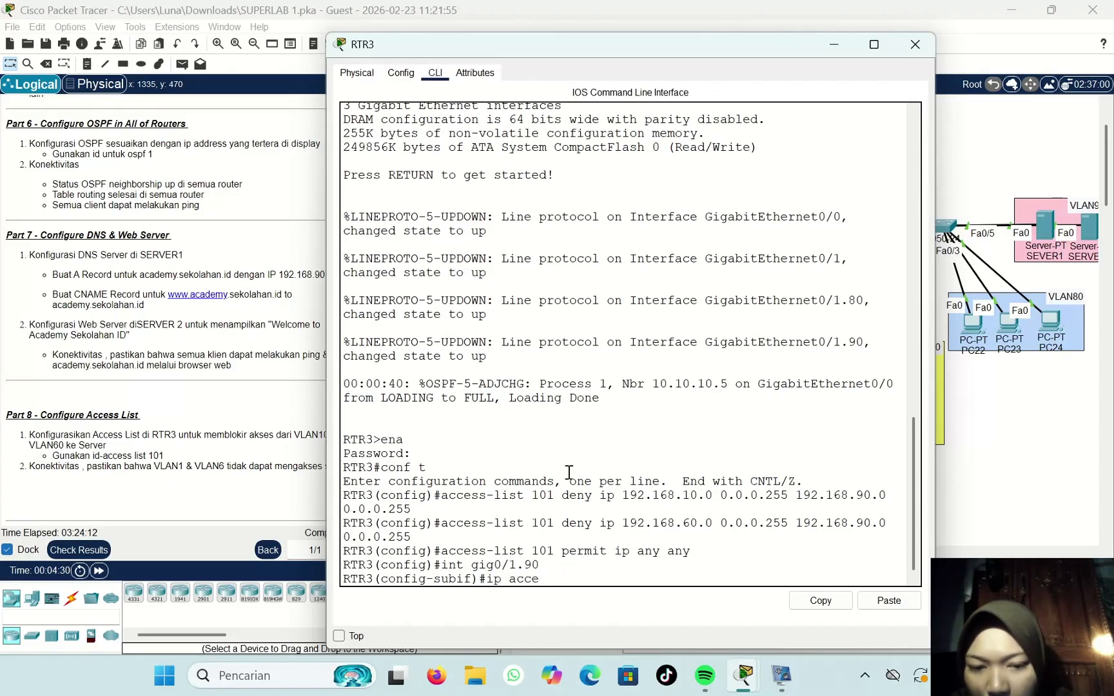
text(ss-gro)
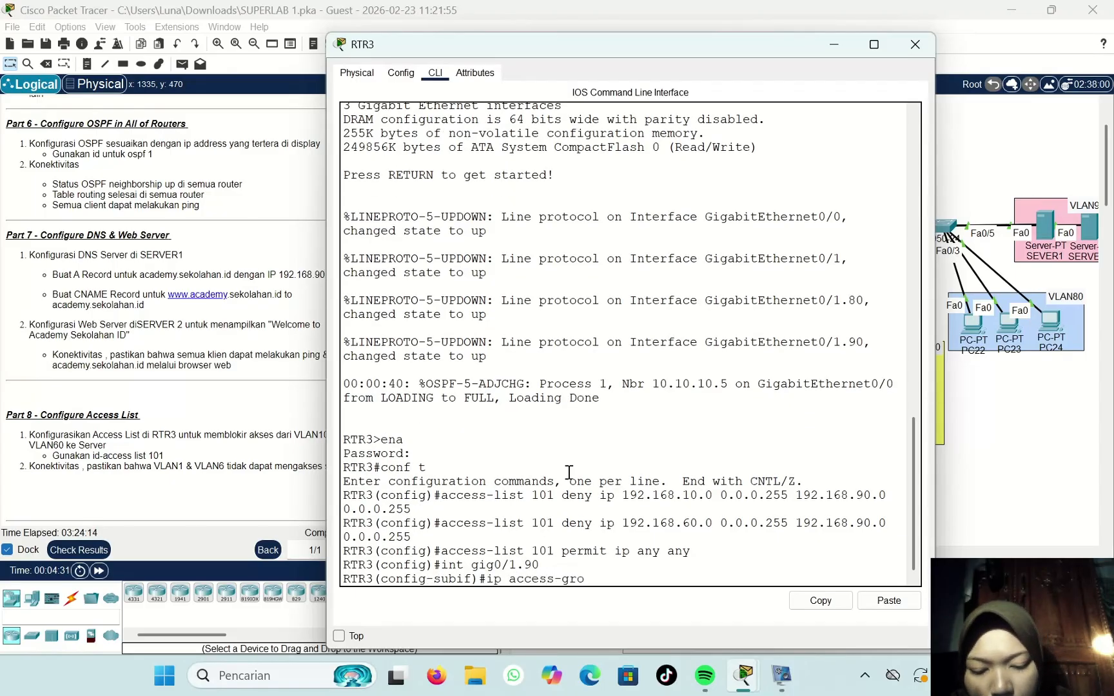
text(up 101)
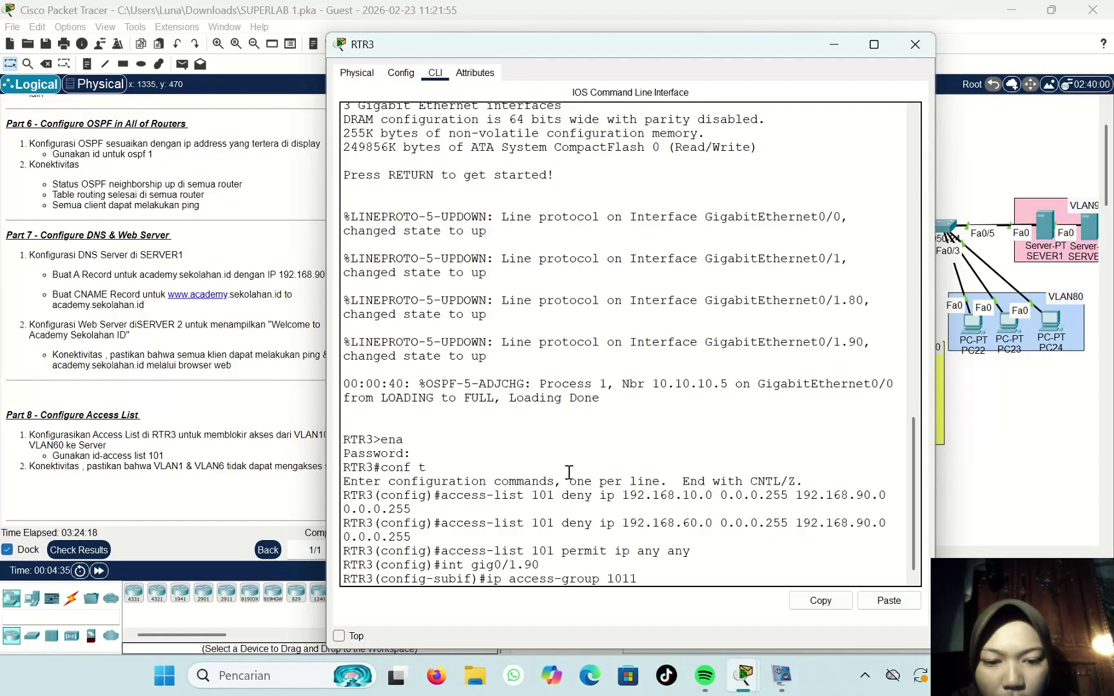
text( out)
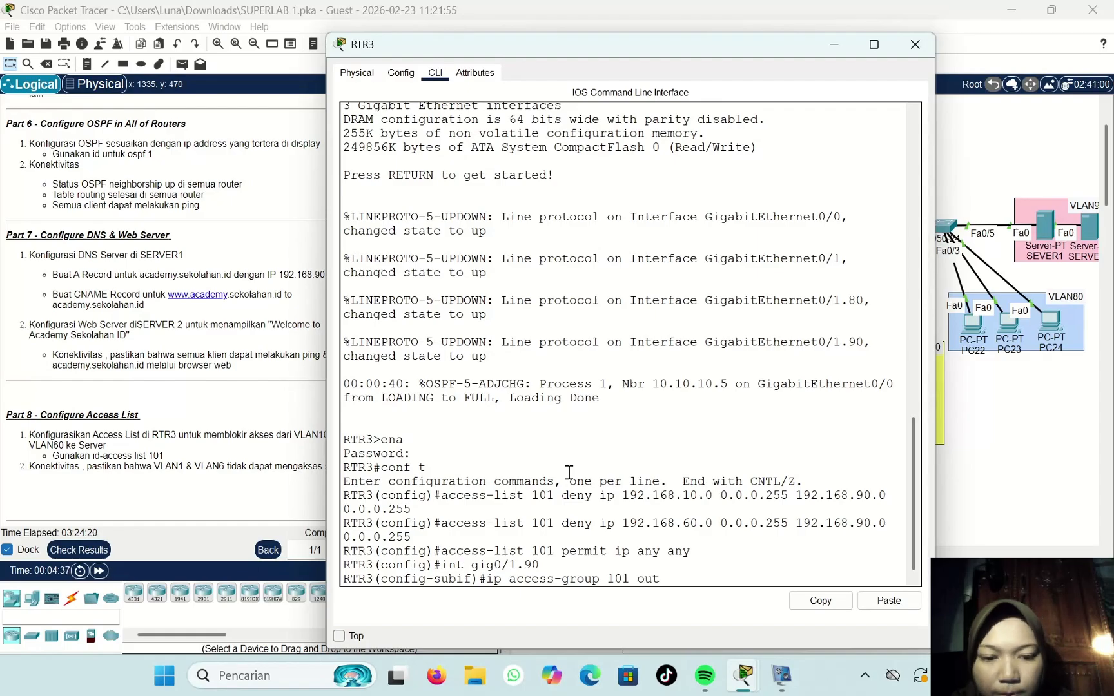
key(Return)
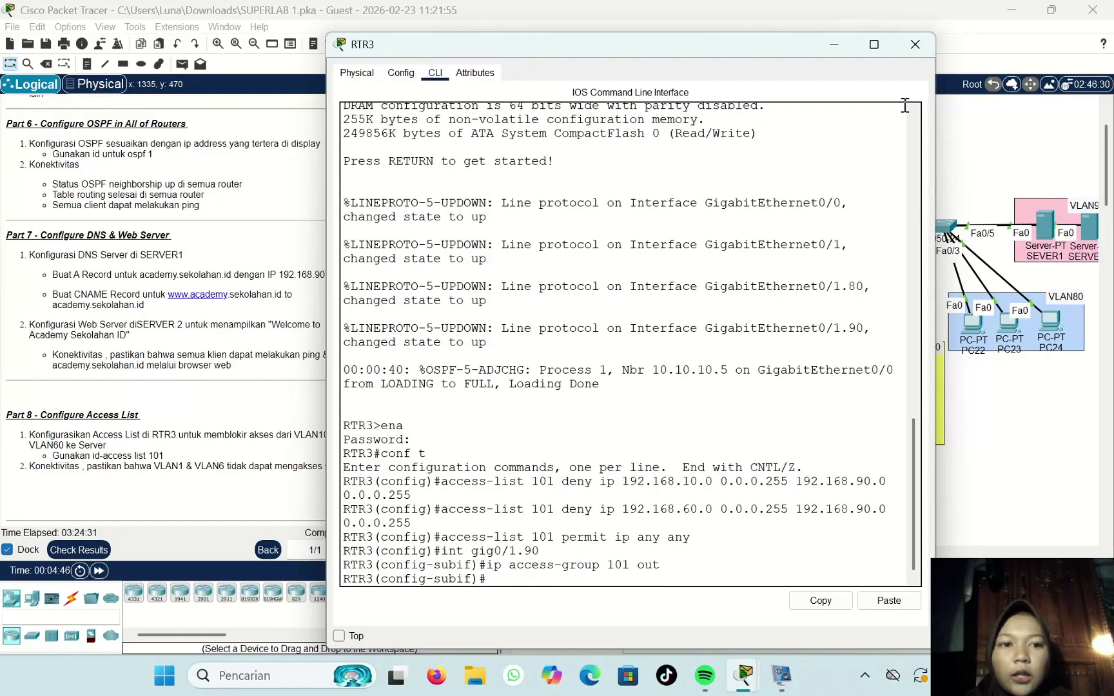
Step: Send simple PDU pings from PC16 and PC2 to SEVER1; both fail
click(916, 44)
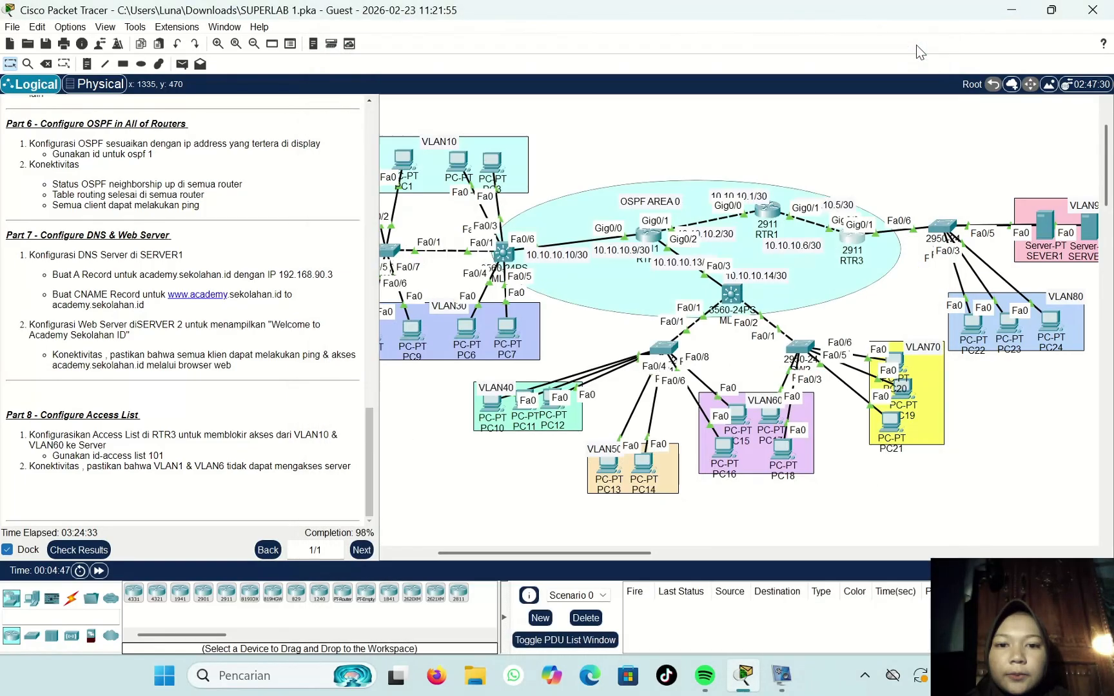
click(181, 64)
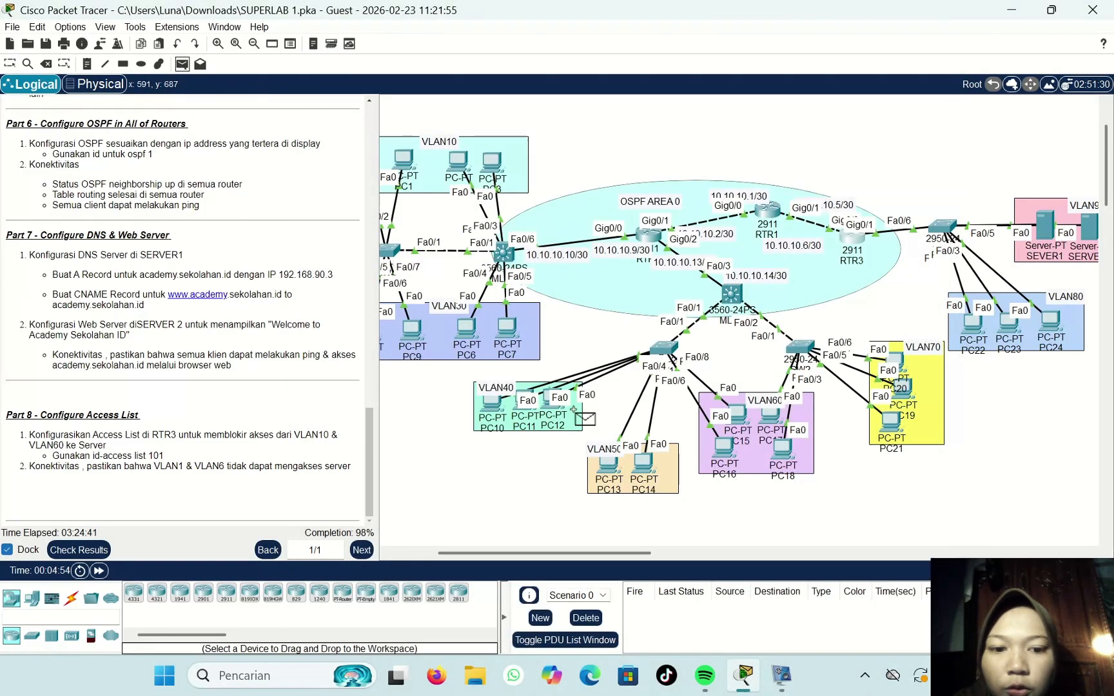
click(724, 445)
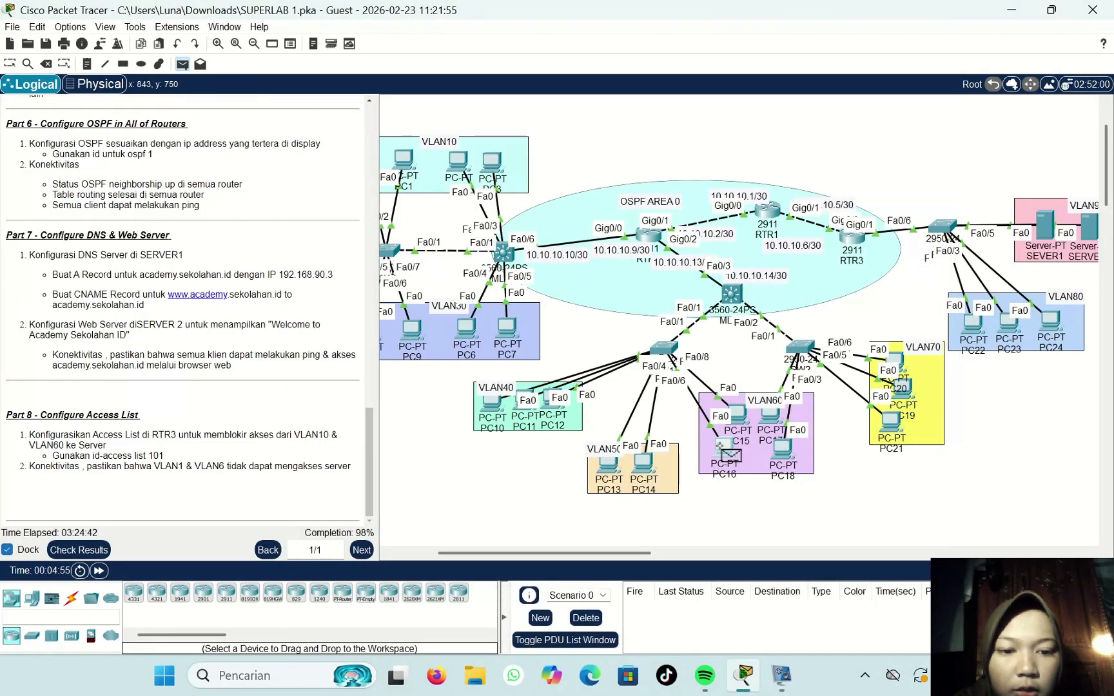
click(1041, 210)
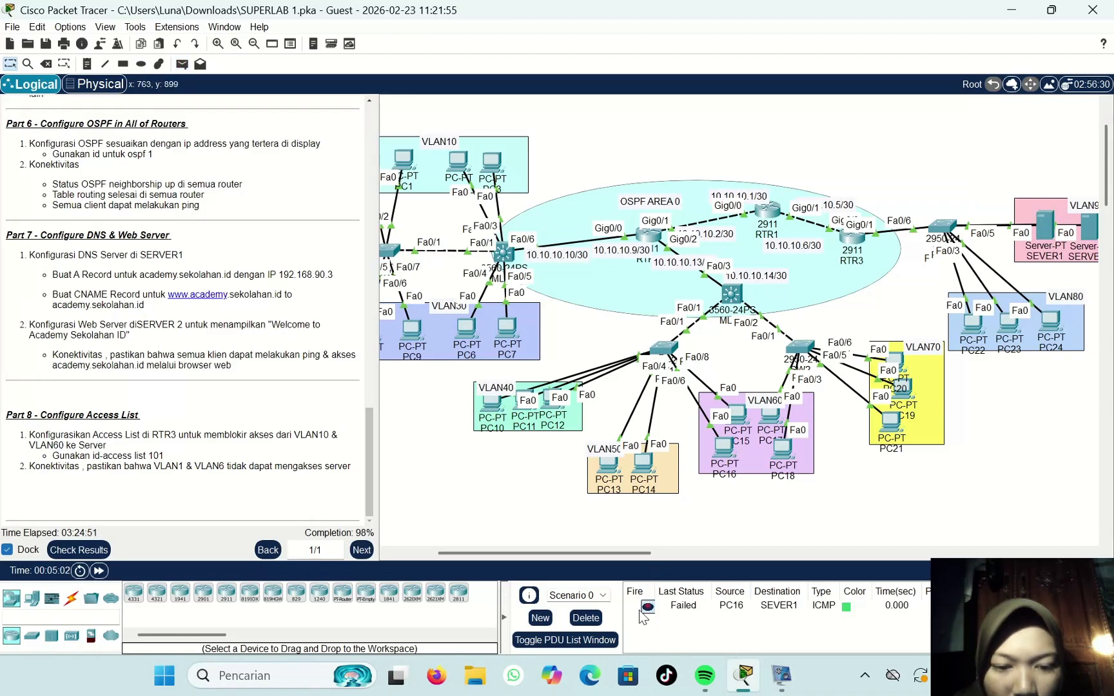
click(181, 64)
click(459, 167)
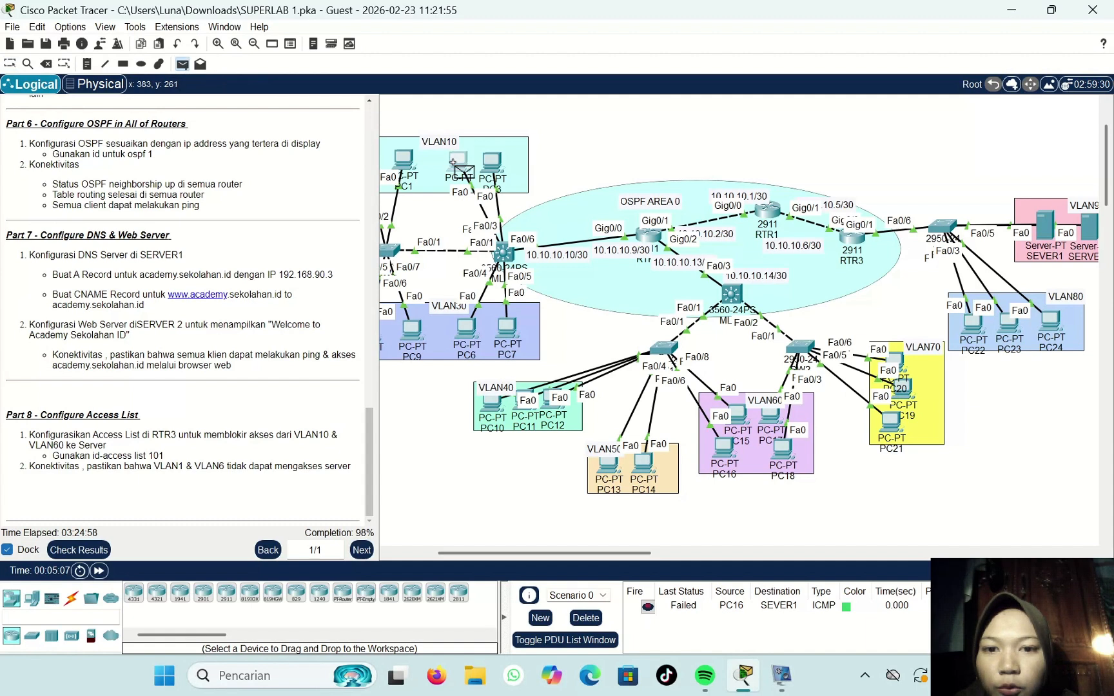
click(1041, 231)
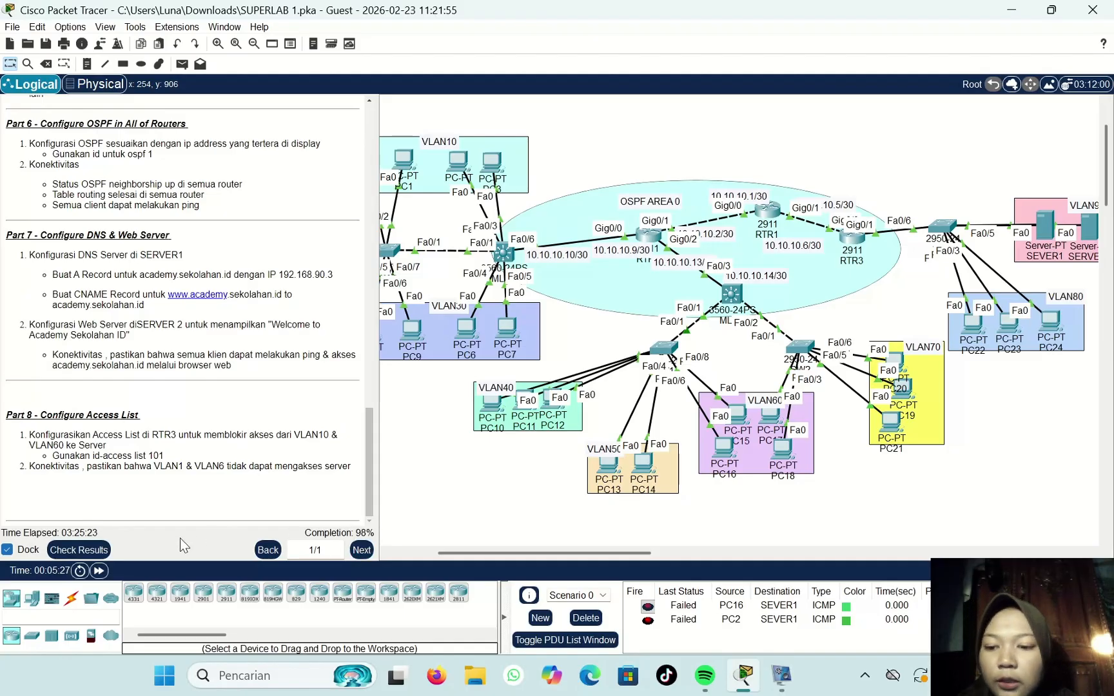
click(93, 549)
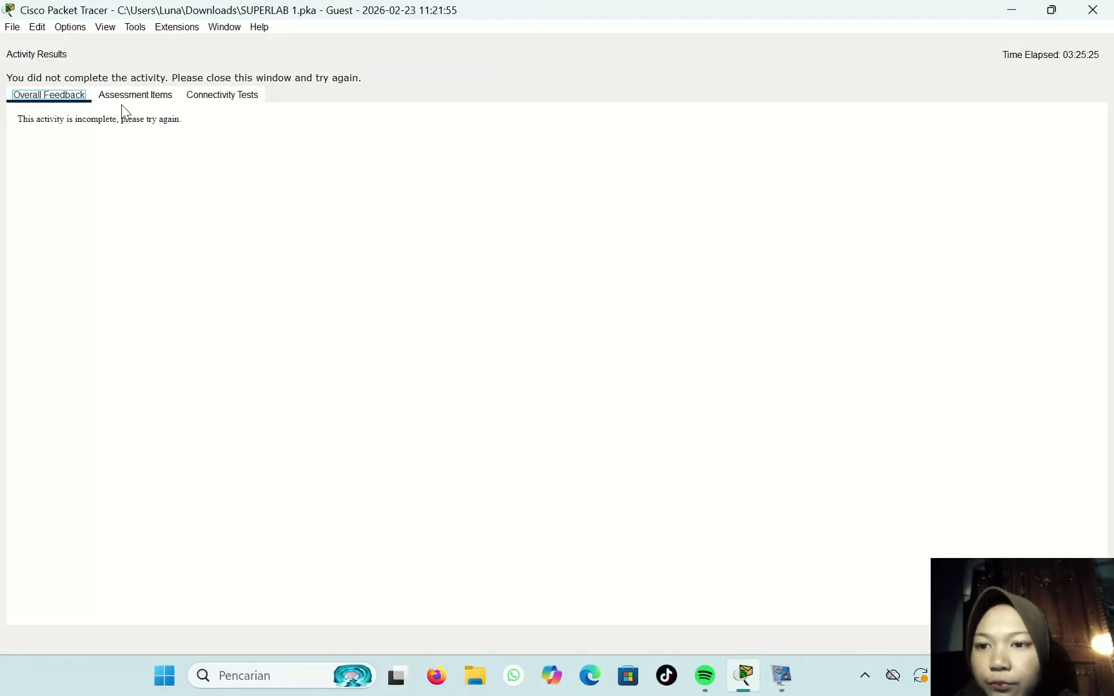
click(119, 98)
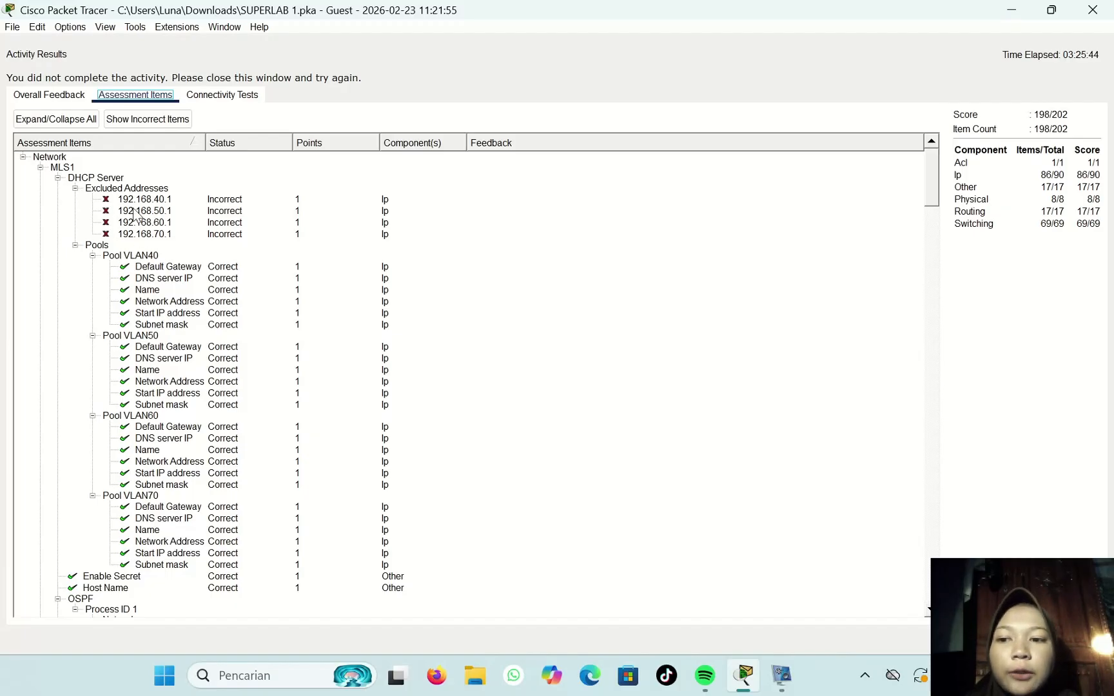
Step: Open MLS1's CLI and enter global configuration mode
click(1094, 9)
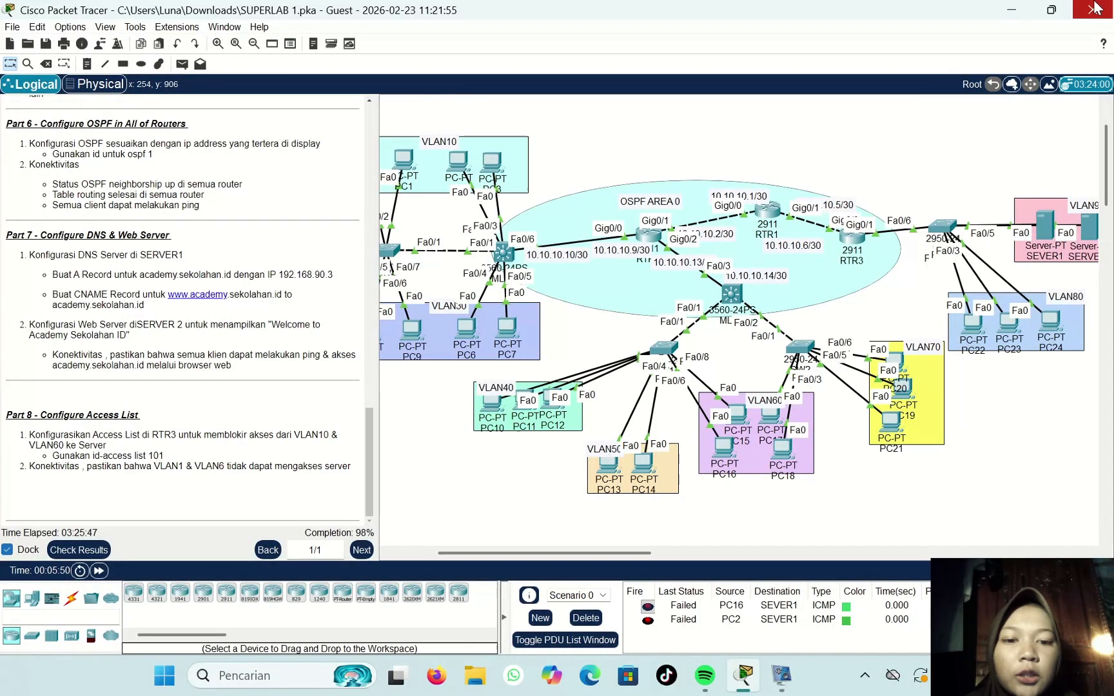
click(732, 295)
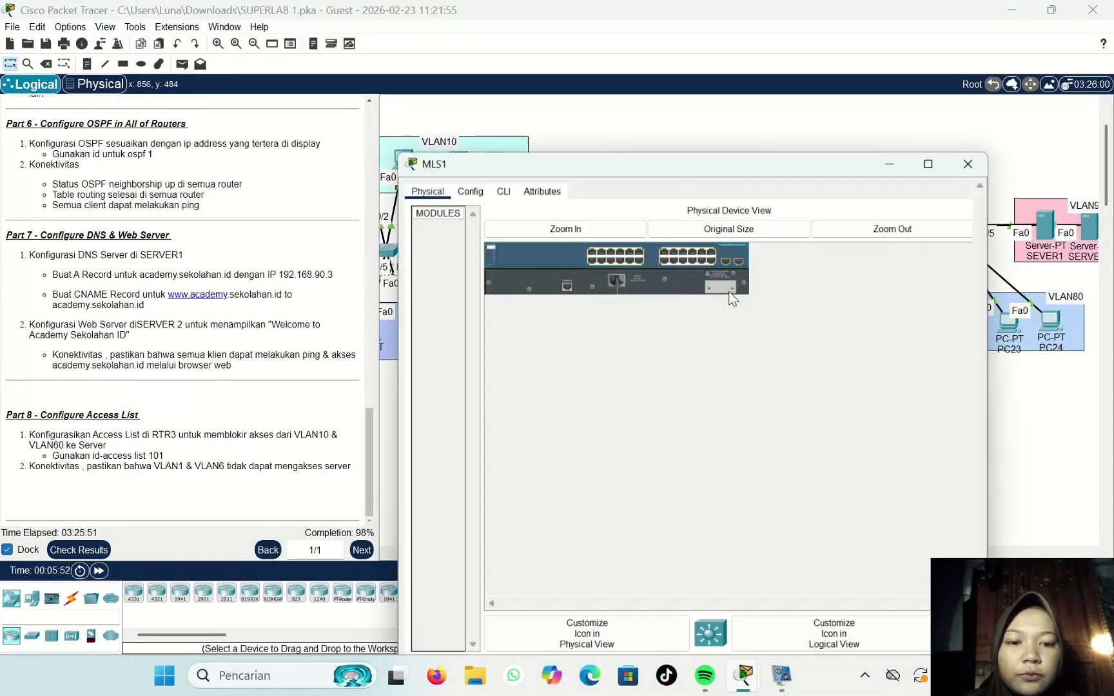
click(502, 85)
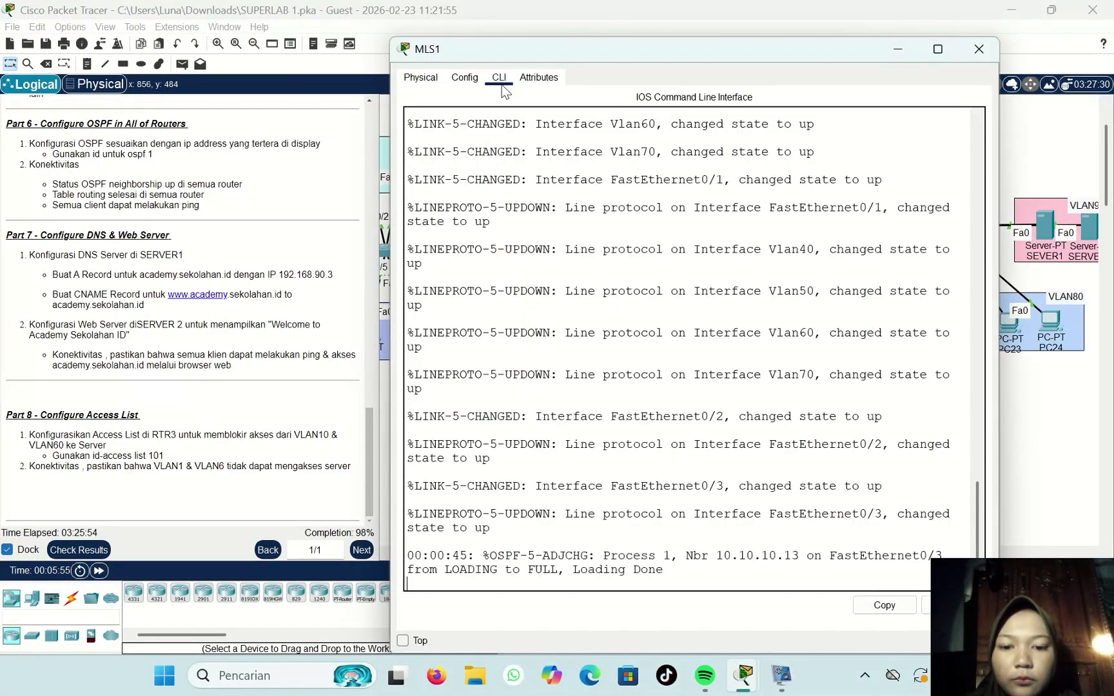
key(Return)
text(ena)
key(Return)
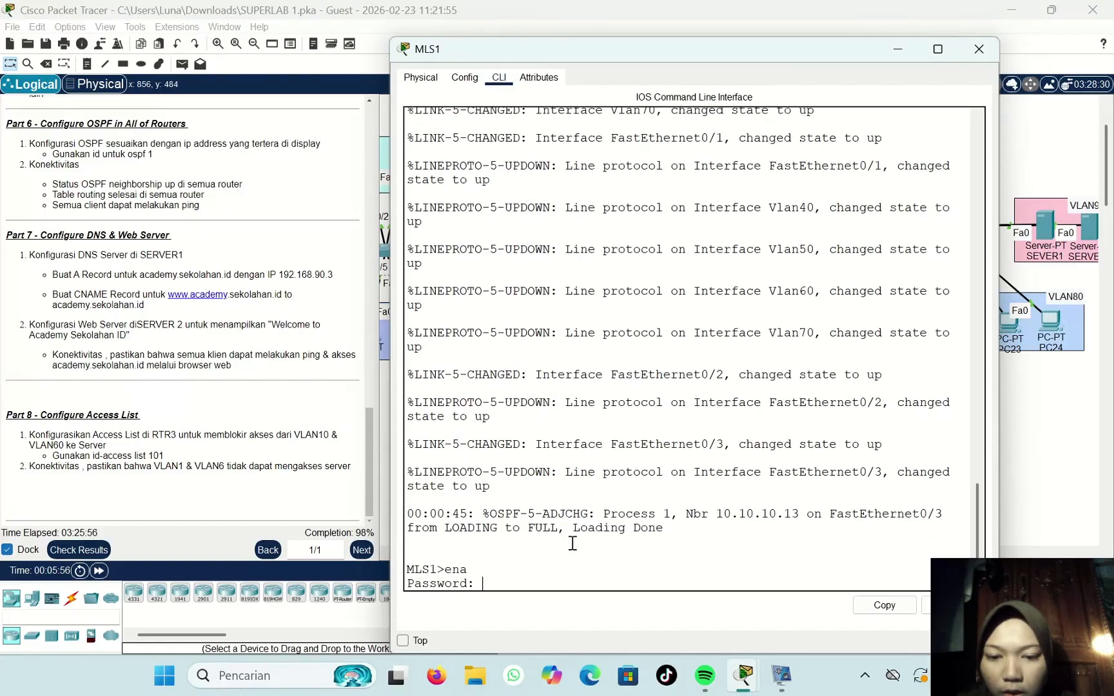
key(Return)
text(c)
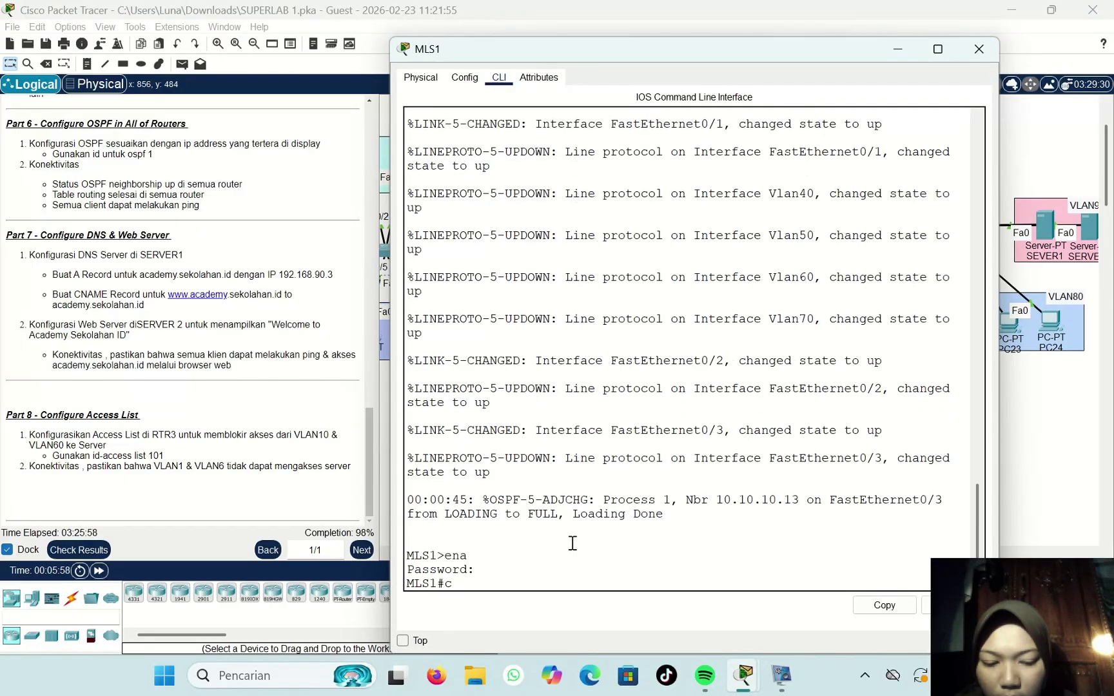
text(onf t)
key(Return)
Step: Exclude 192.168.40.1 and 192.168.50.1 from DHCP on MLS1
text(ip excluded-address 192.168.40.1)
key(Return)
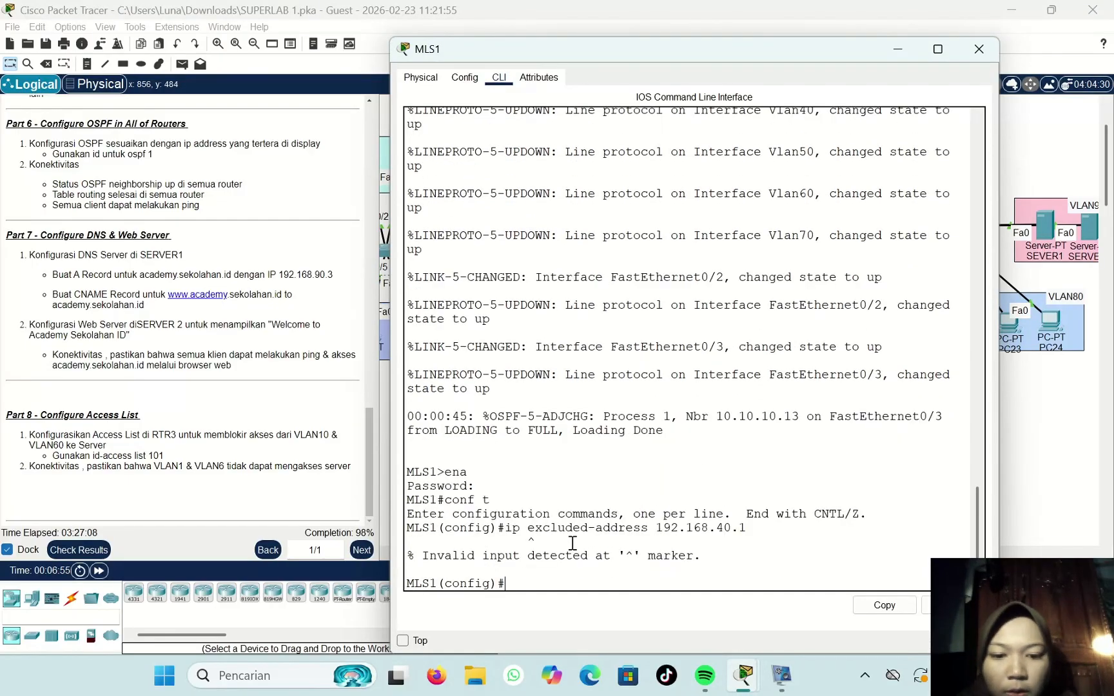
text(ip dh)
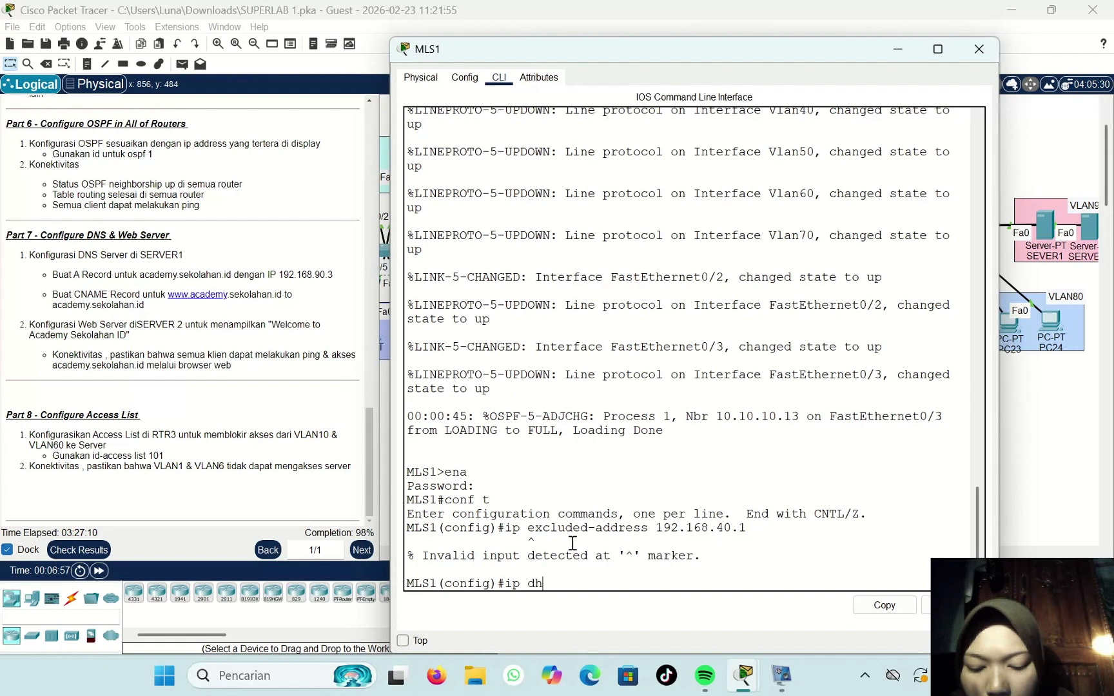
text(cp ex)
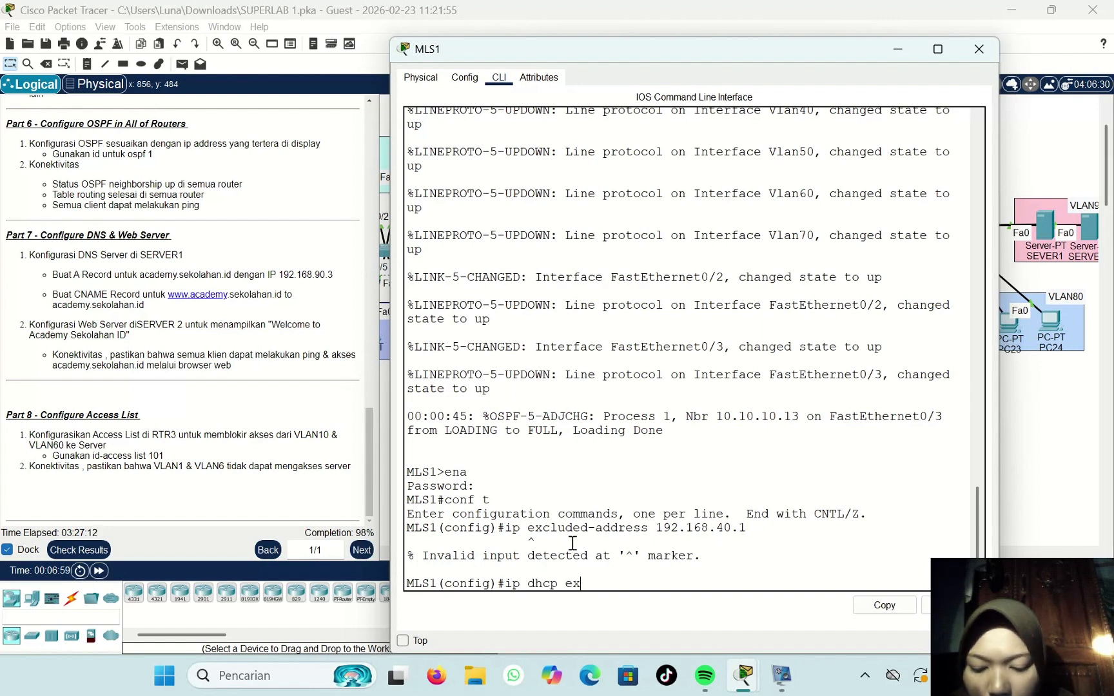
text(cluded)
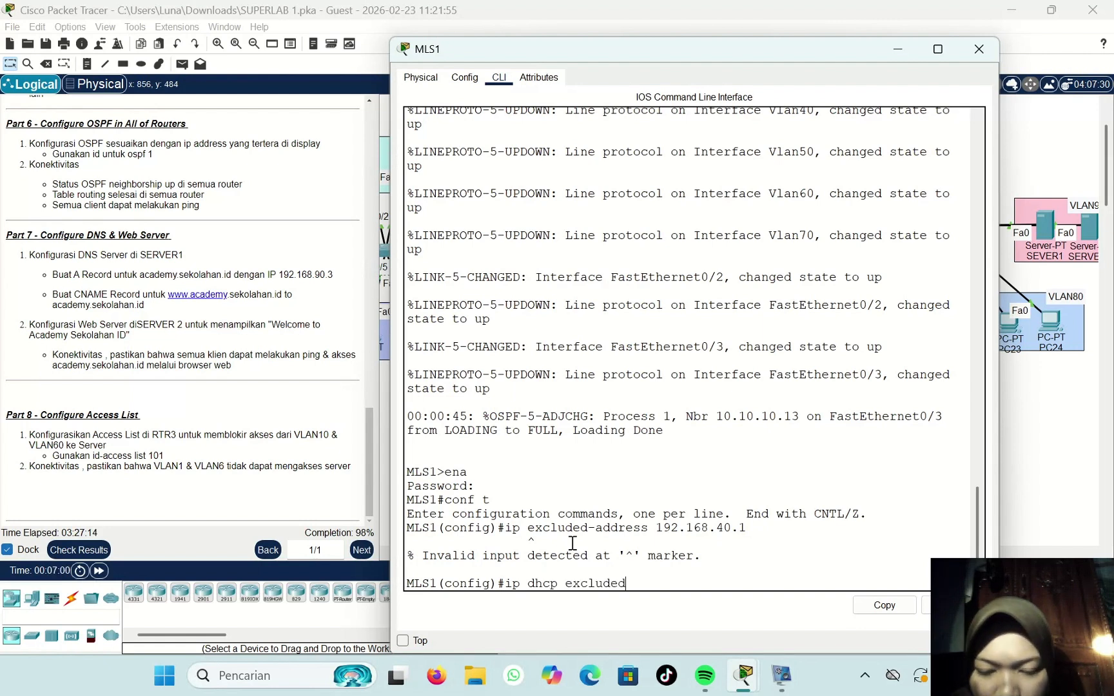
text(-address)
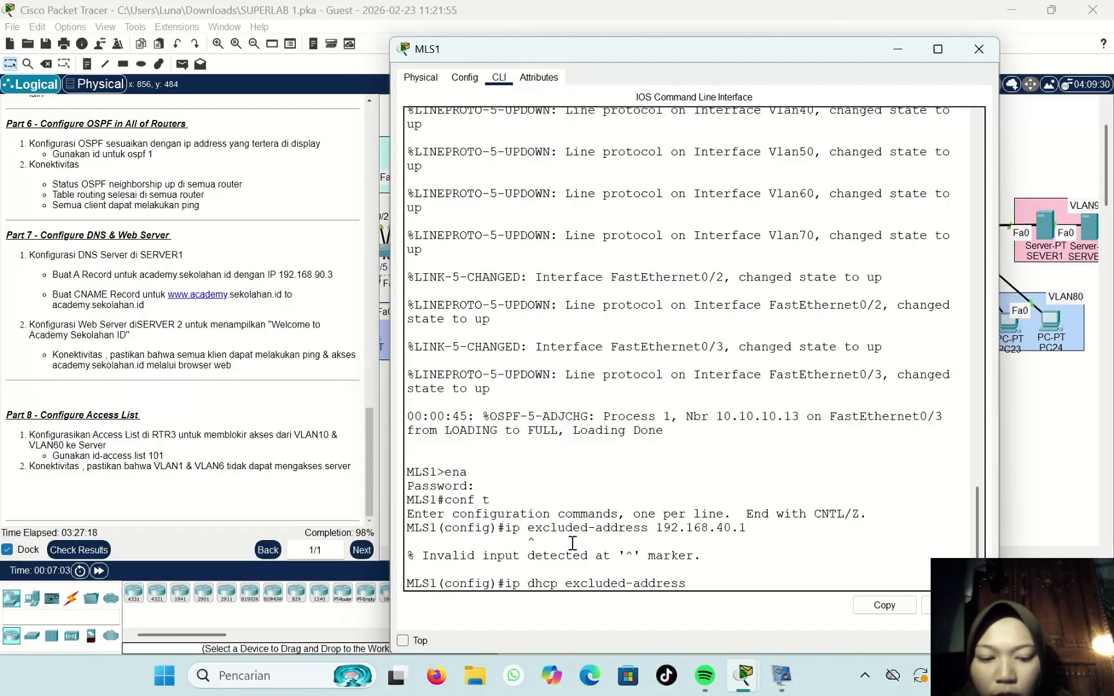
text( 192.16)
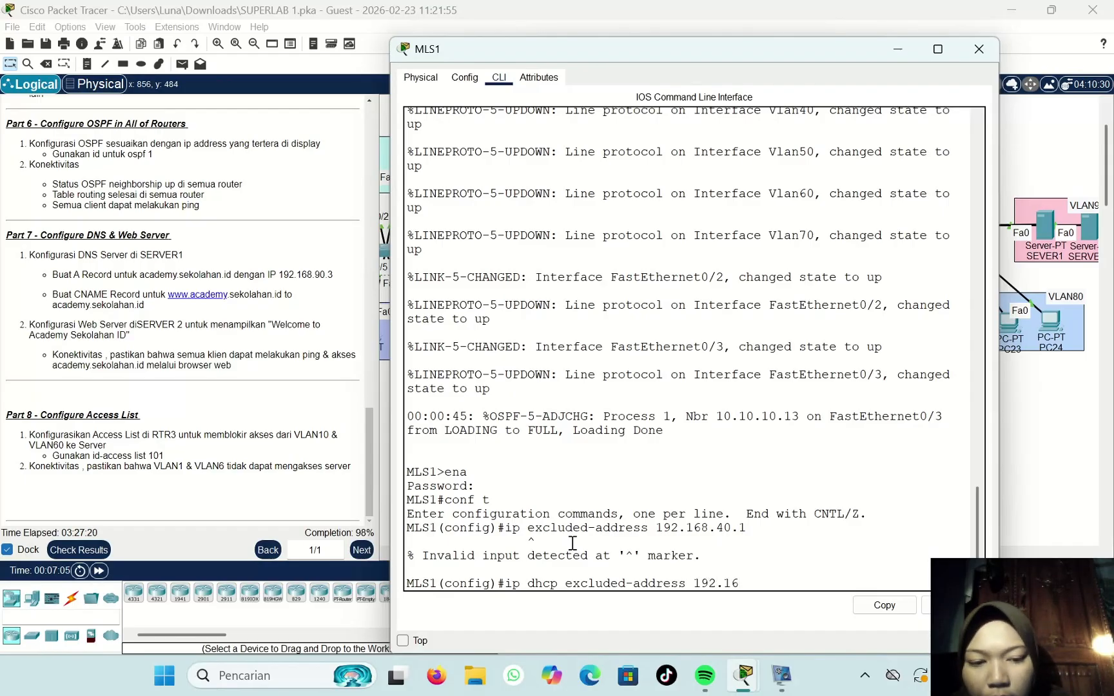
text(8.)
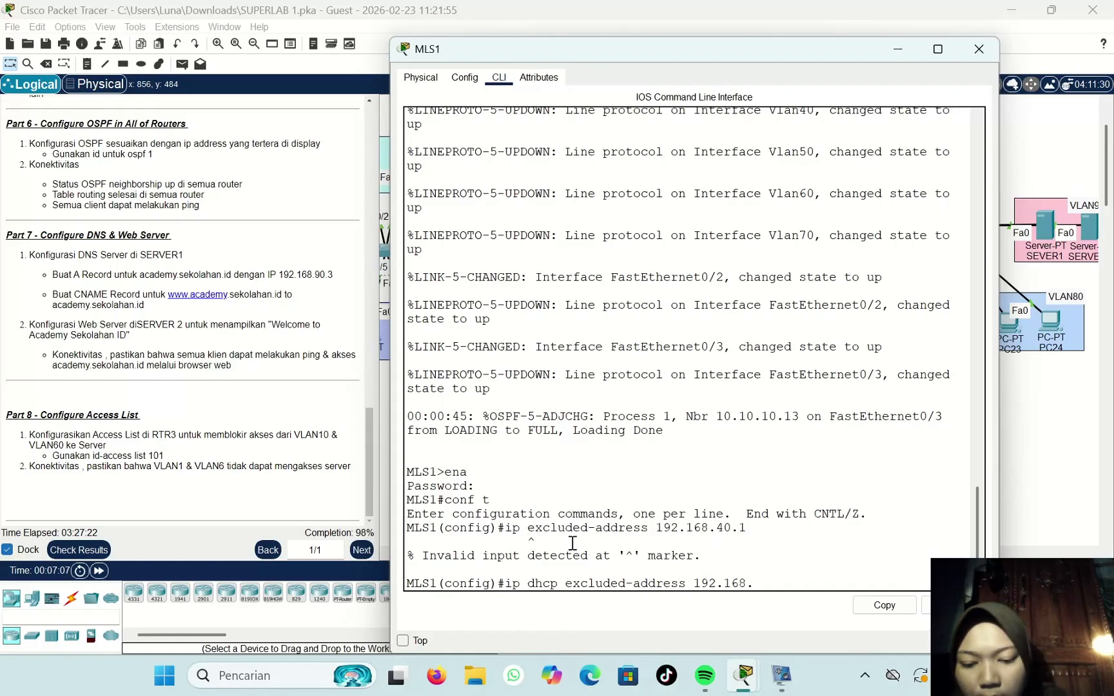
text(40.1)
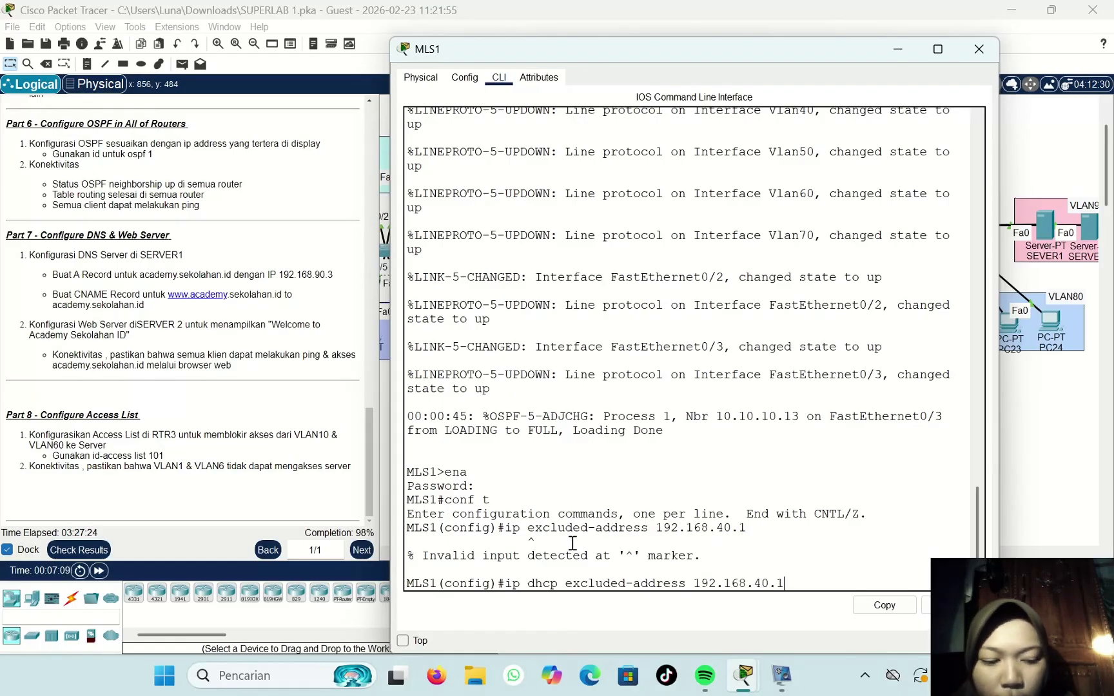
key(Return)
key(Up)
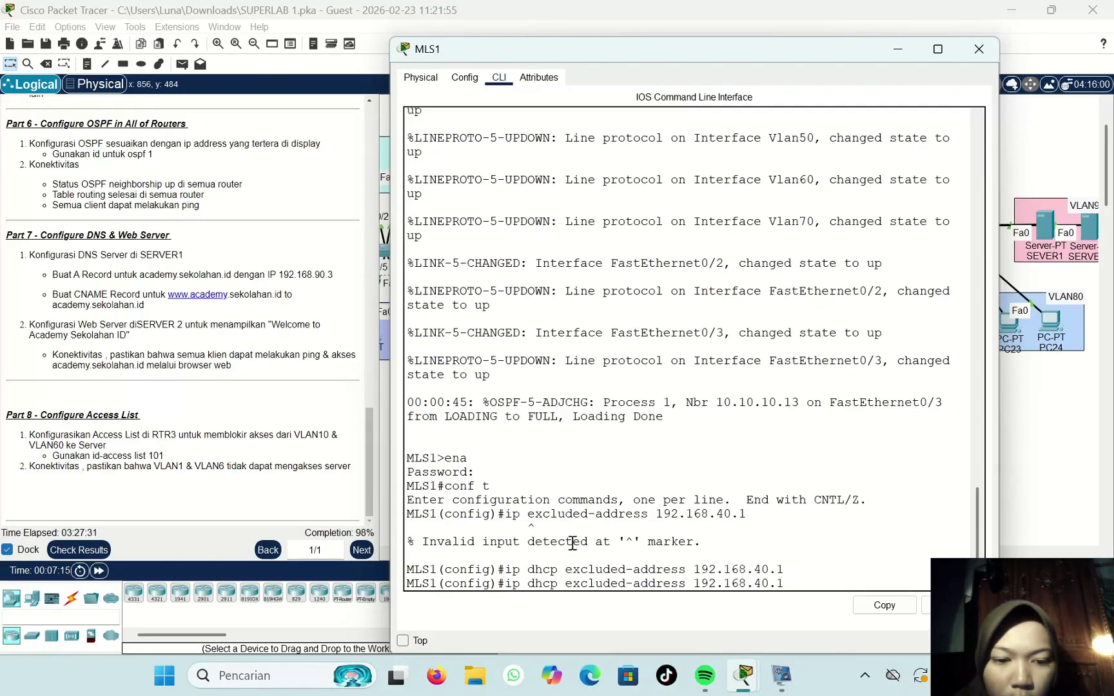
key(Left)
key(Left)
key(BackSpace)
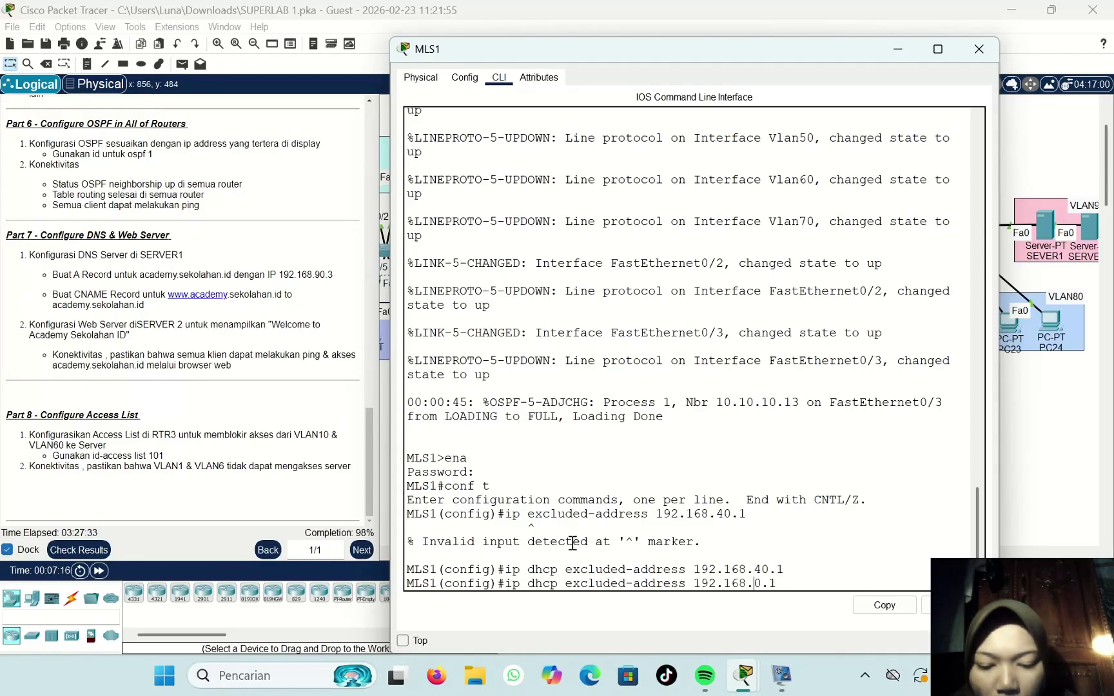
text(5)
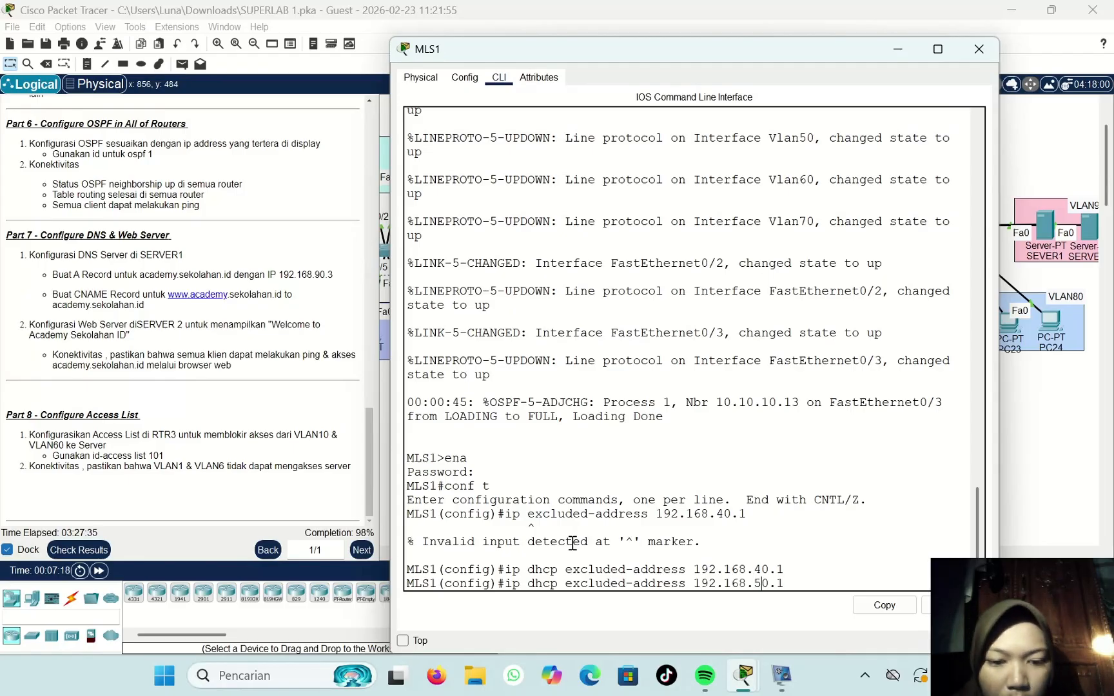
key(Return)
Step: Also exclude 192.168.60.1 and 192.168.70.1 from DHCP
key(Up)
key(Left)
key(Left)
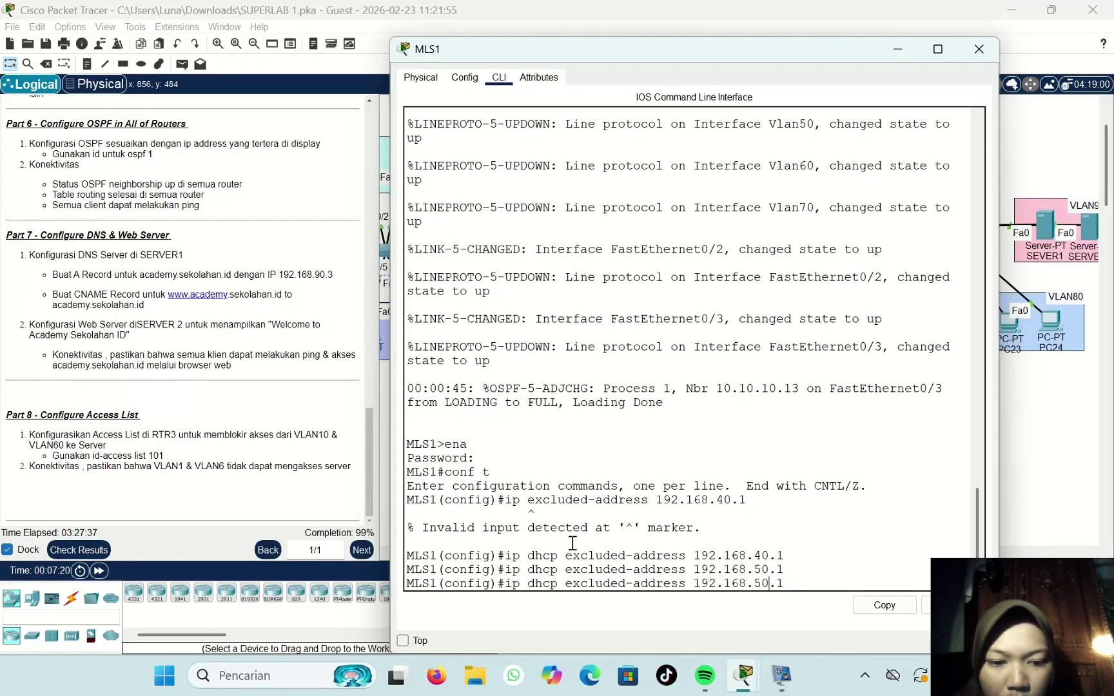
key(BackSpace)
text(6)
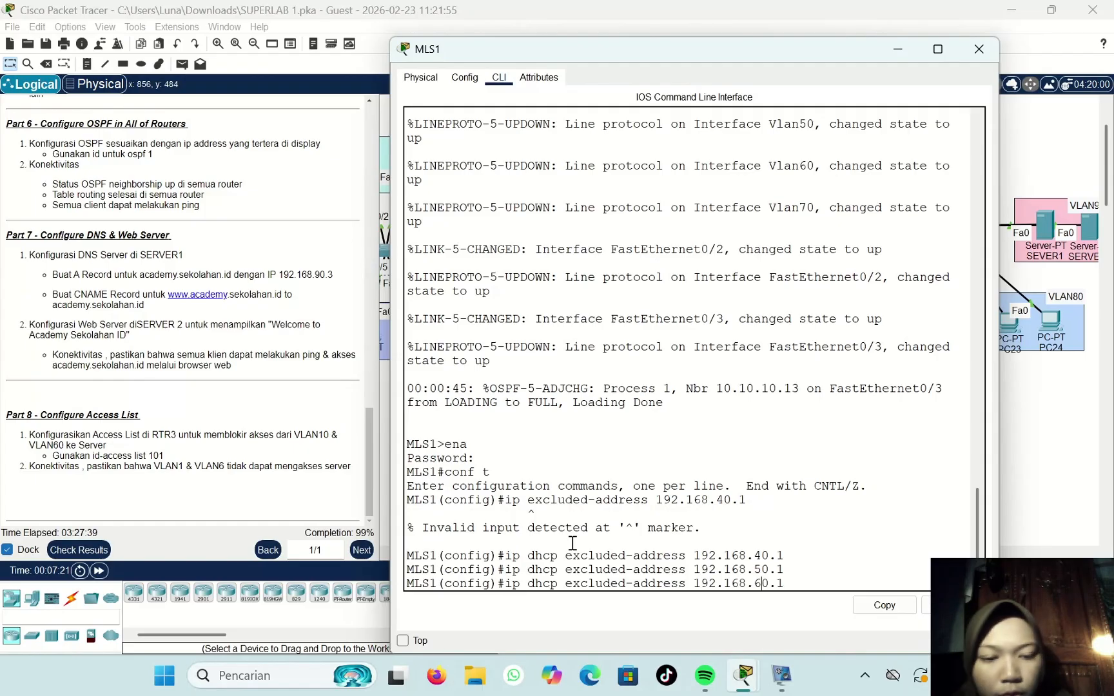
key(Return)
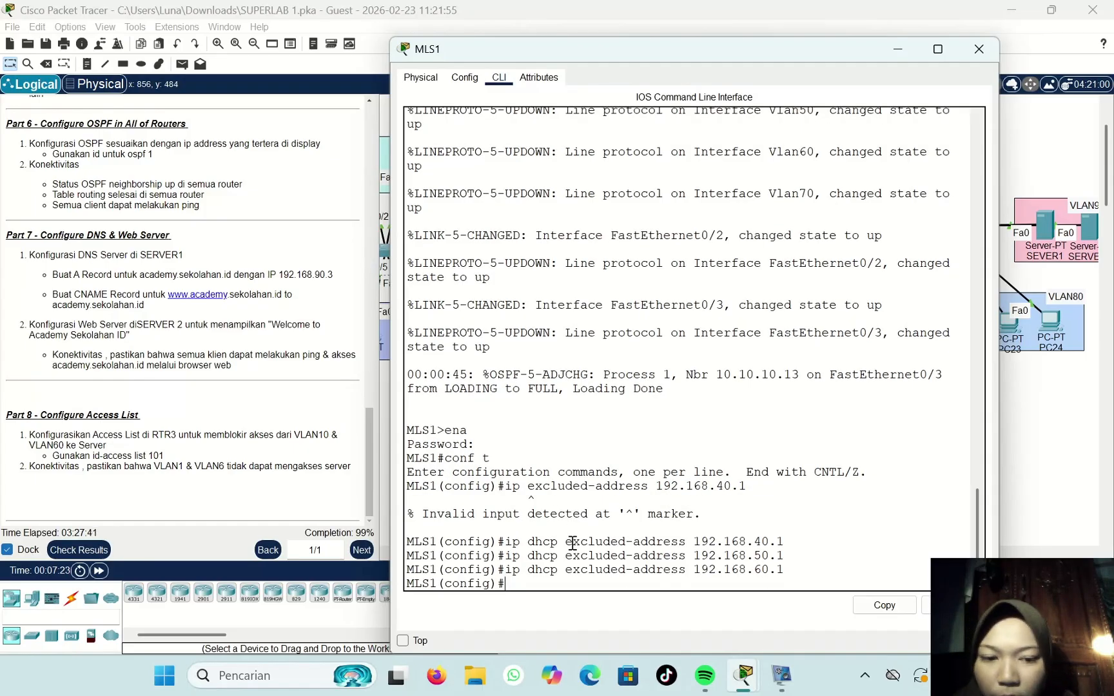
key(Up)
key(Left)
key(BackSpace)
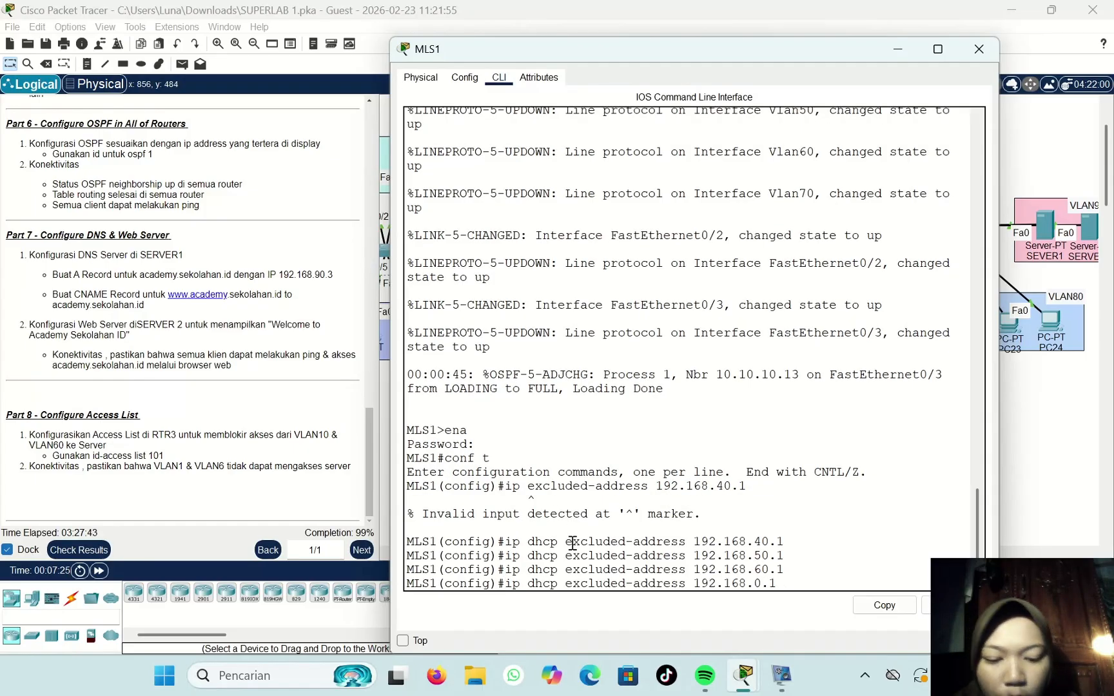
text(7)
key(Return)
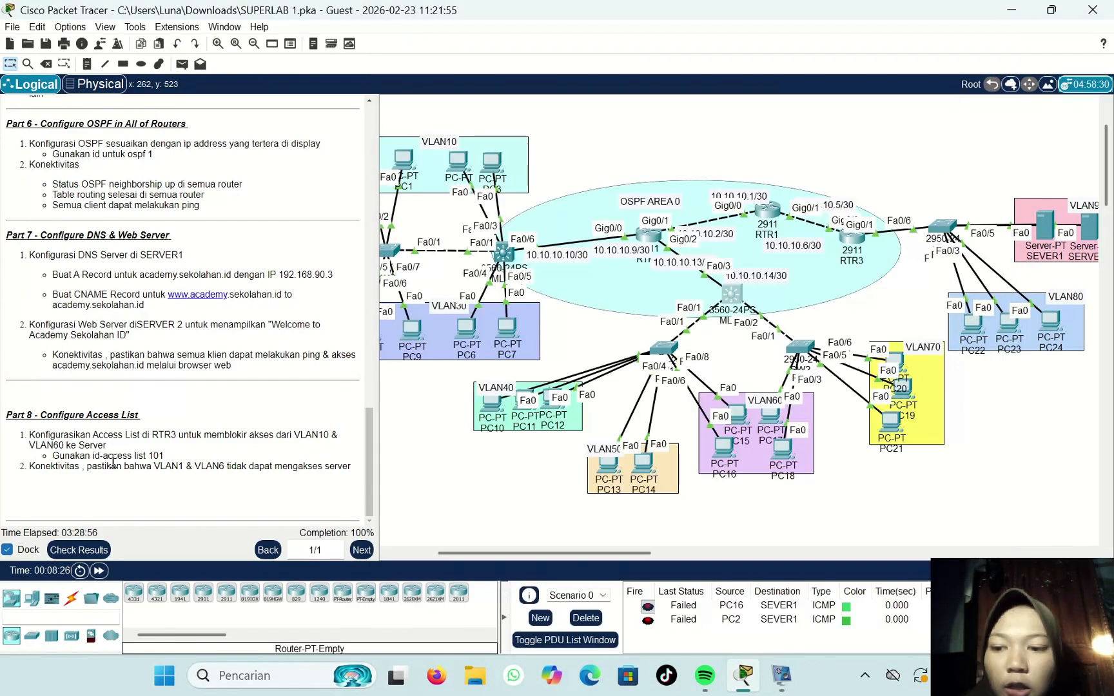
click(89, 551)
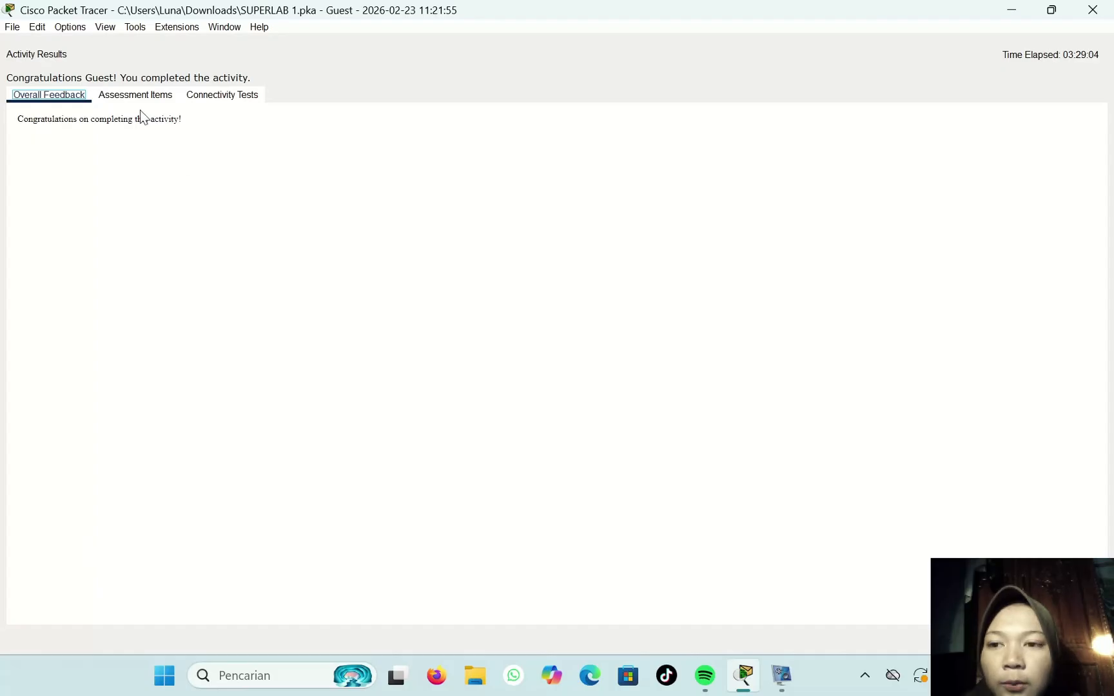
click(131, 96)
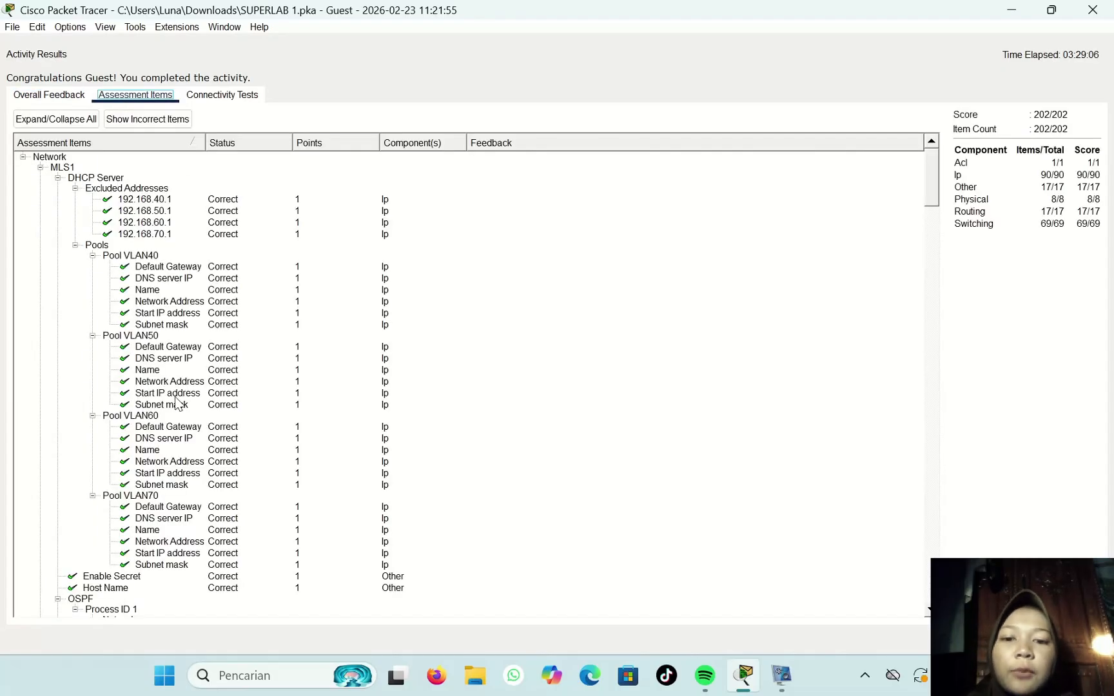
scroll(175, 398, down, 20)
scroll(174, 397, up, 10)
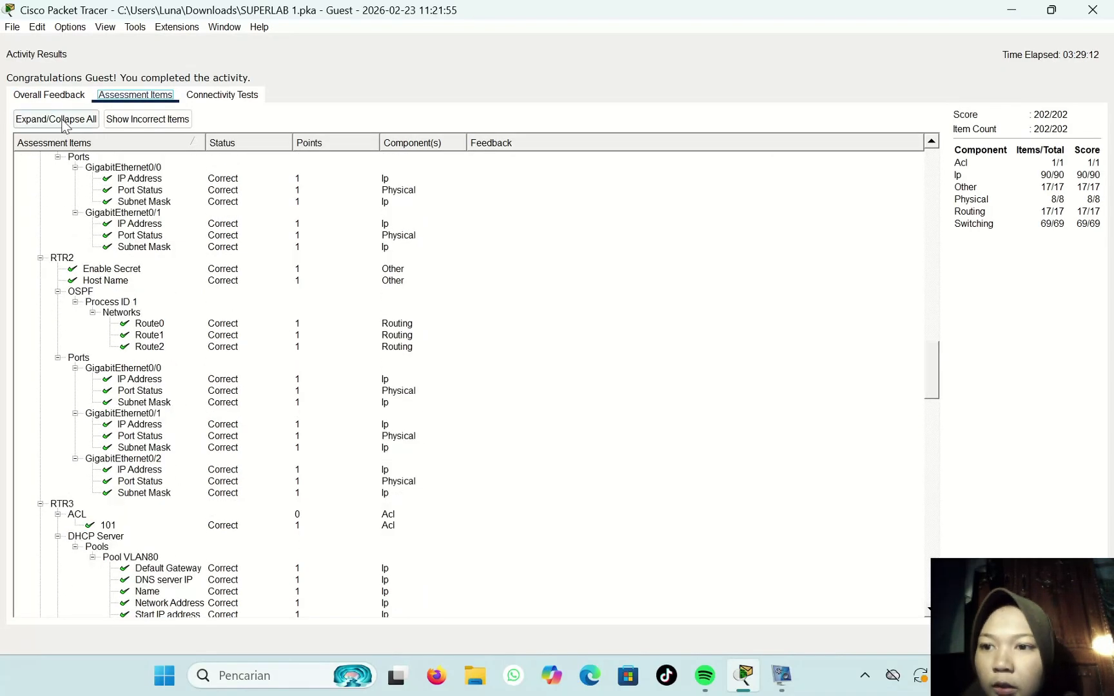
click(40, 96)
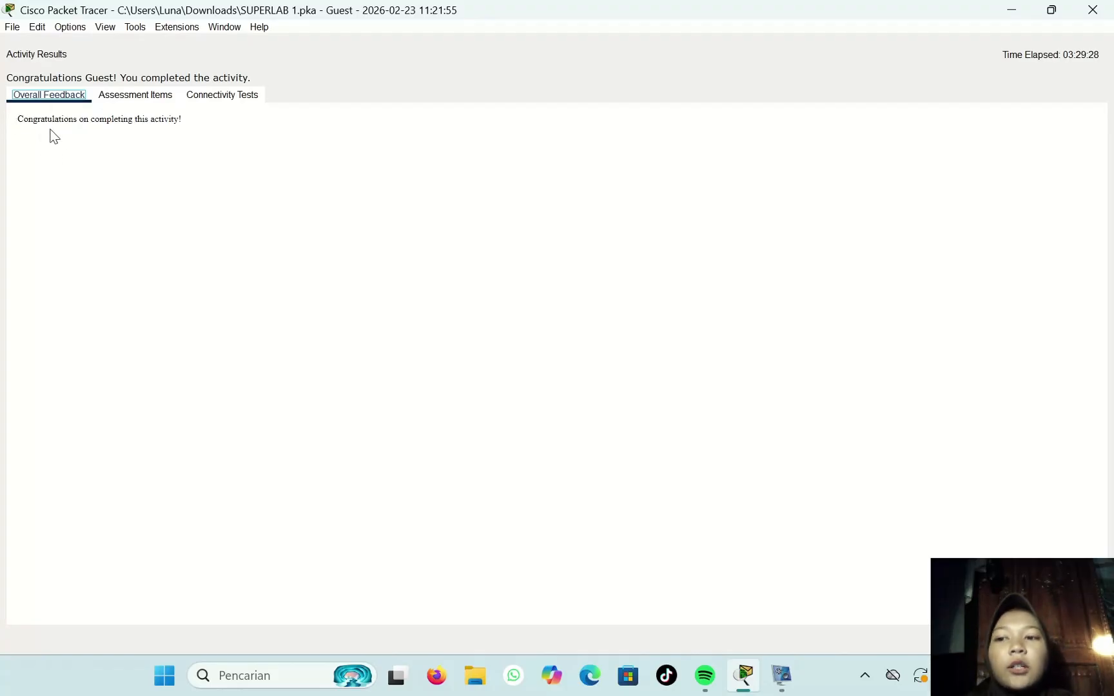
click(125, 103)
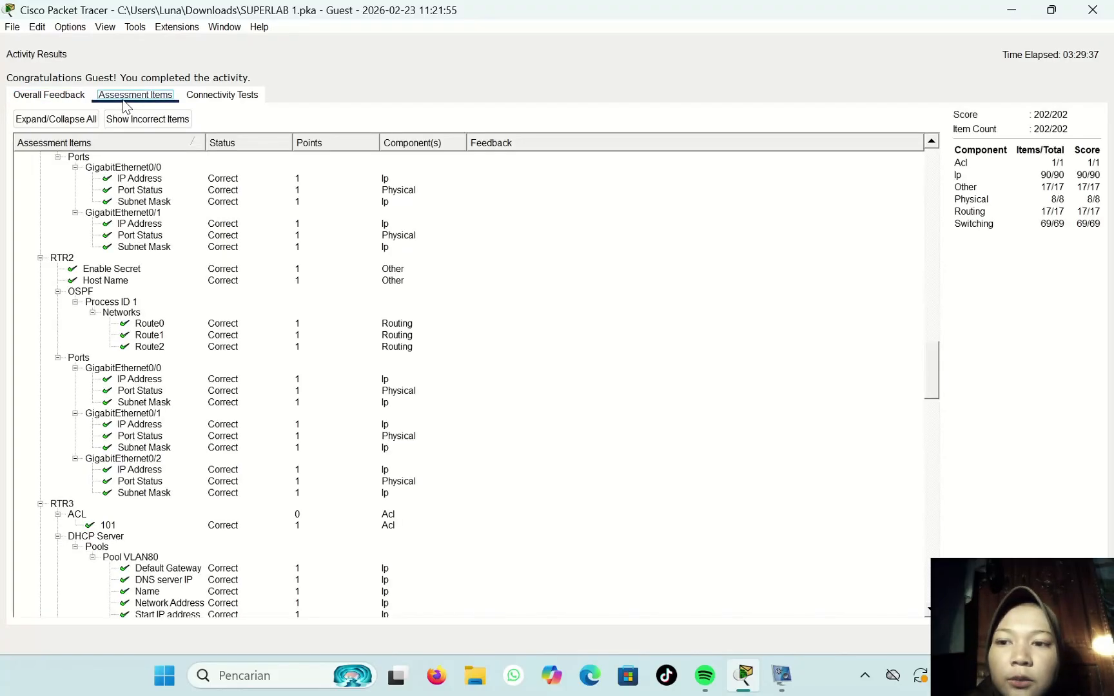
scroll(124, 338, down, 20)
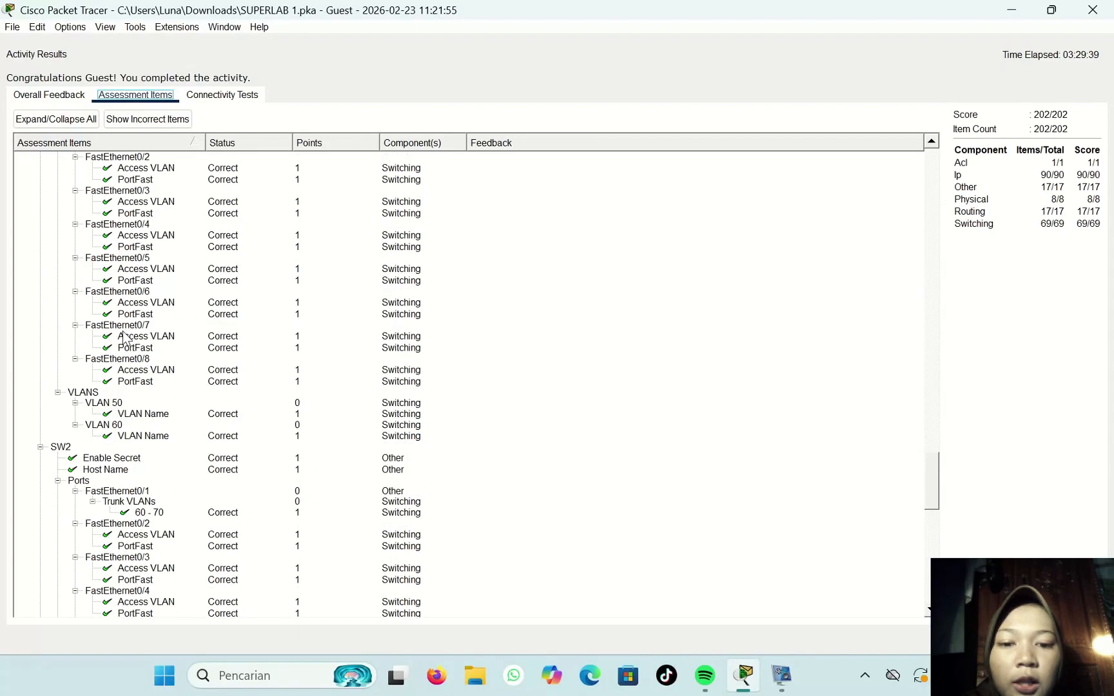
scroll(124, 337, down, 10)
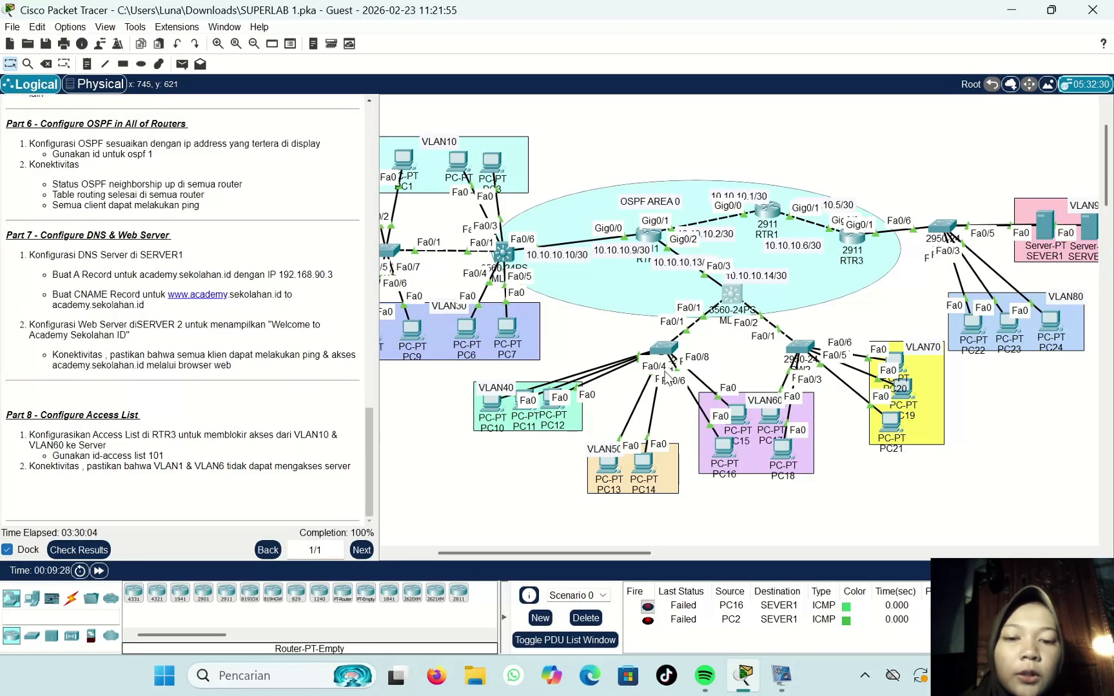